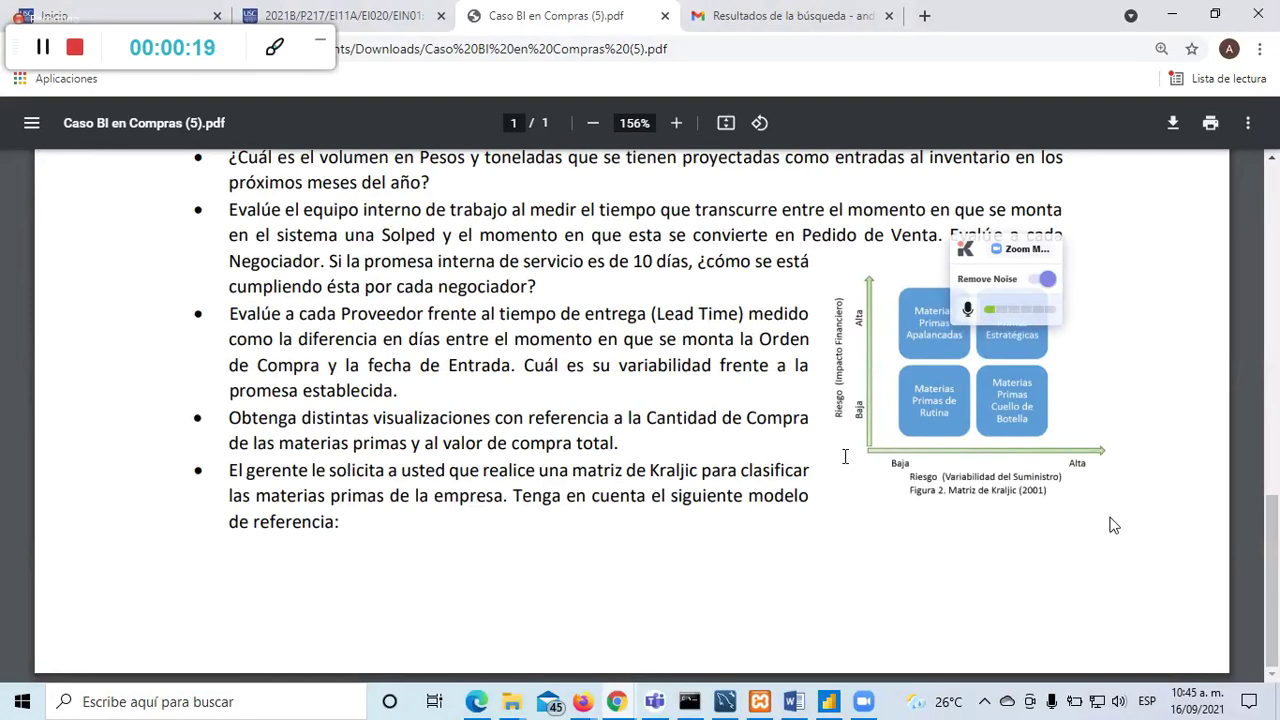
Step: Bring the Power BI Desktop 'Ejercicio de repaso' report to the front, setting the PDF aside
left_click(828, 701)
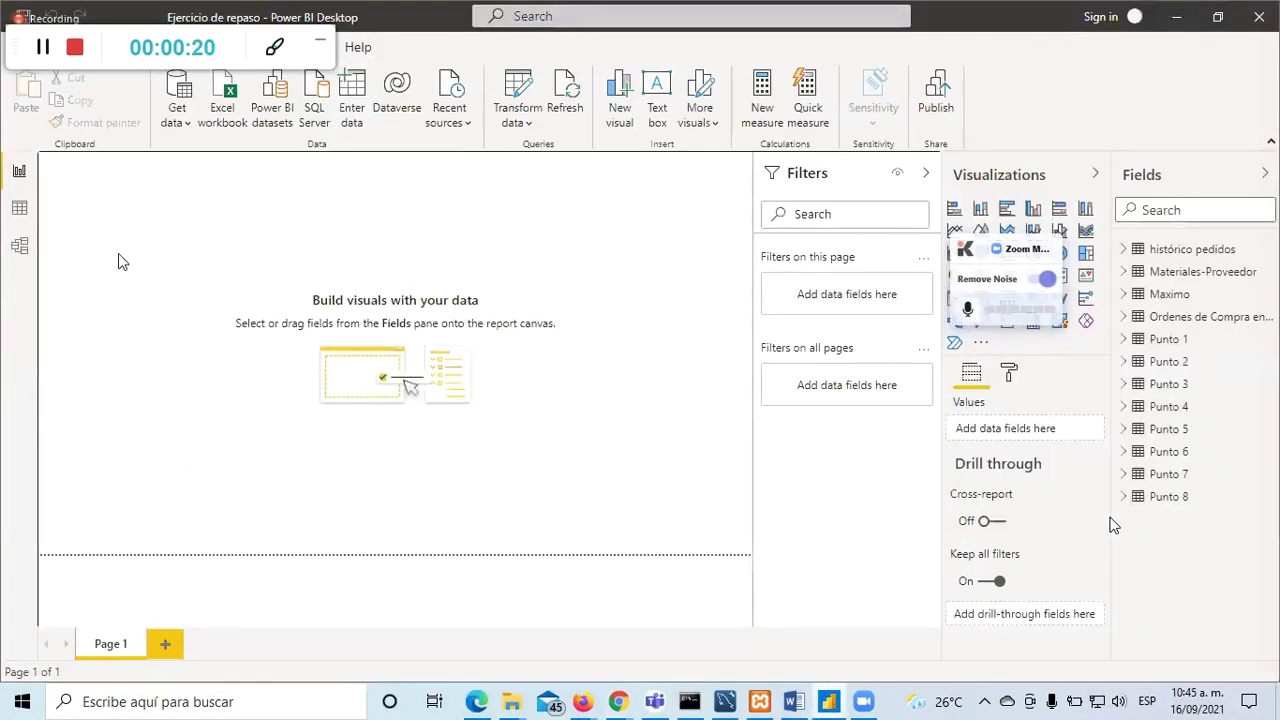
left_click(529, 125)
left_click(545, 153)
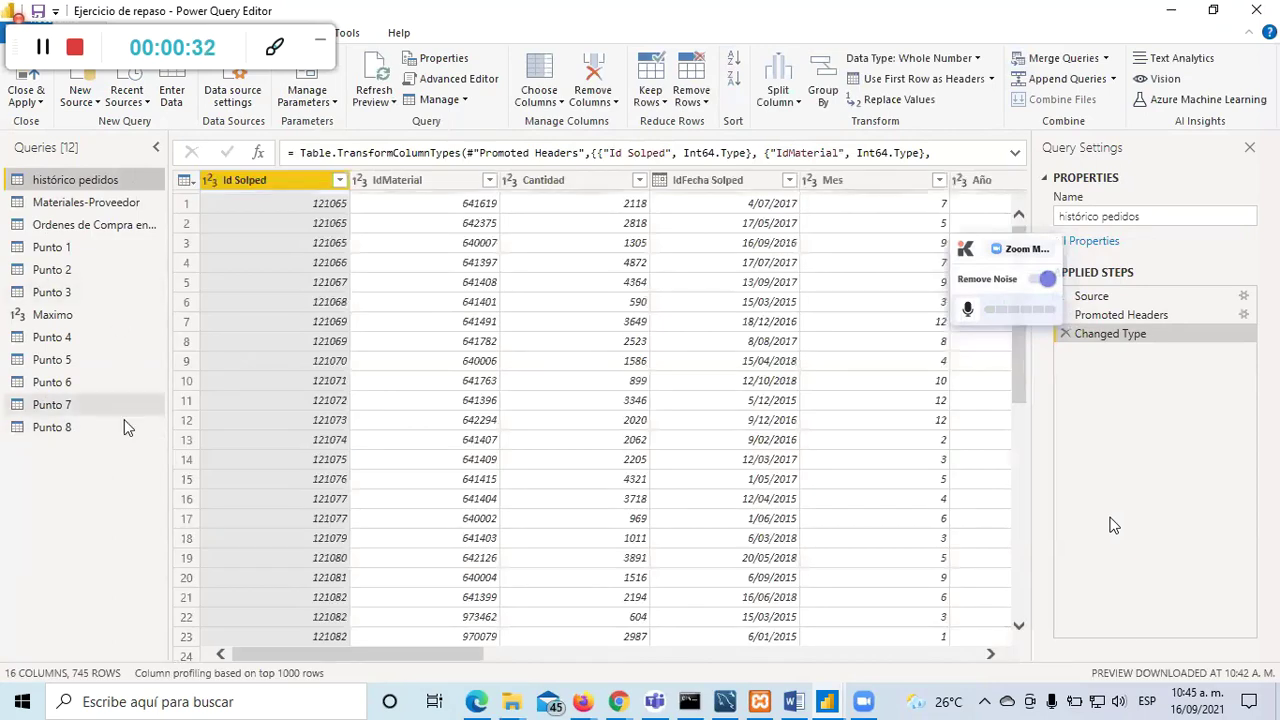
left_click(117, 413)
left_click(108, 426)
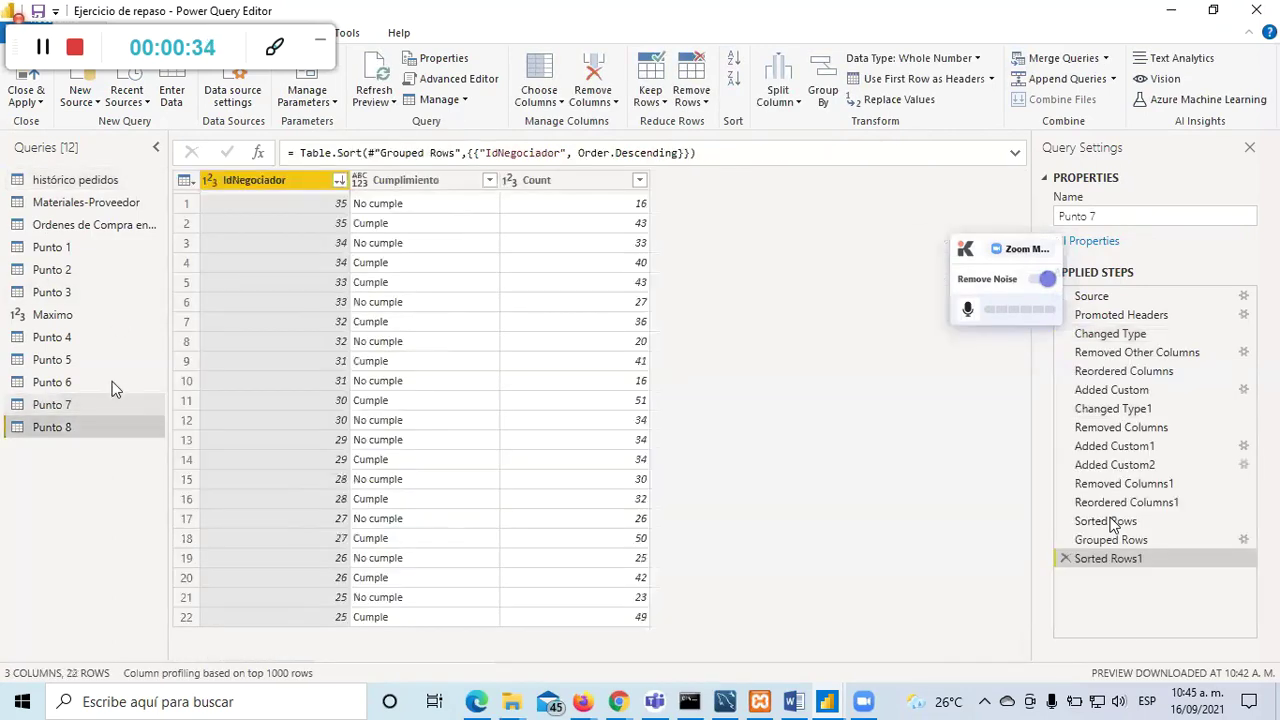
left_click(111, 365)
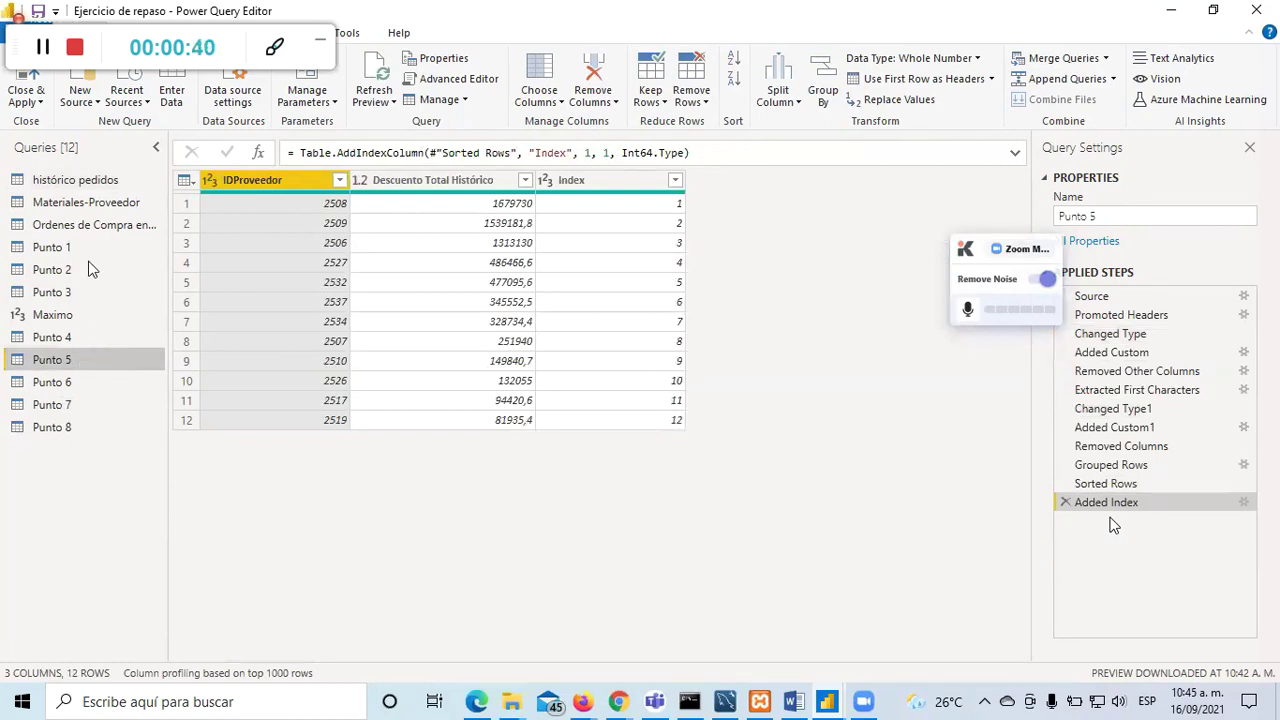
left_click(26, 80)
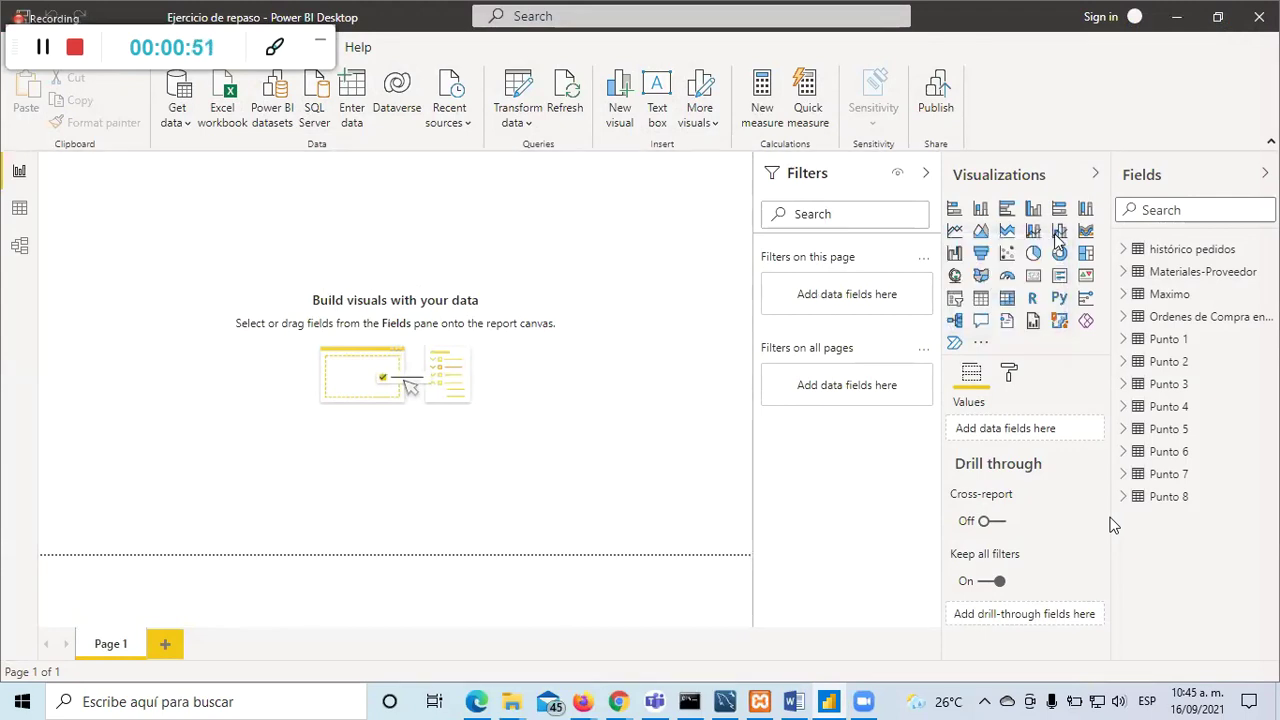
Step: Collapse the Filters pane, toggle Visualizations back on, and peek at the histórico pedidos fields
left_click(927, 180)
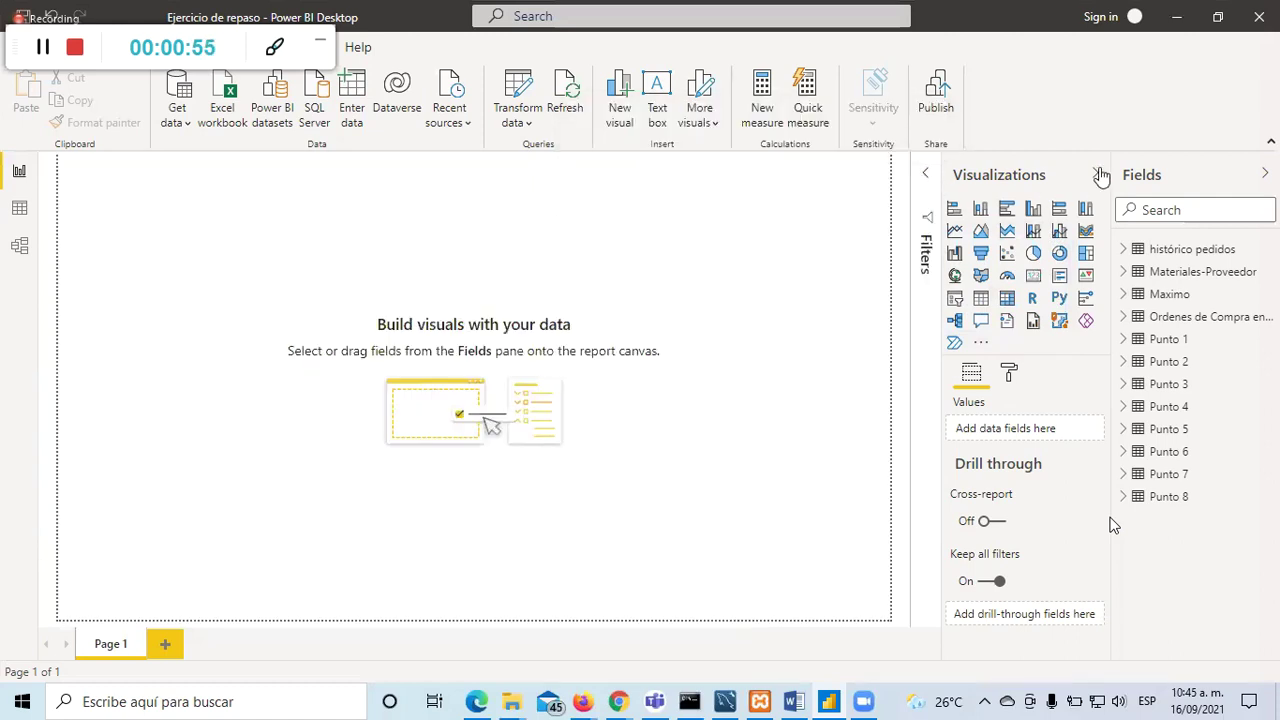
left_click(1099, 175)
left_click(1101, 175)
left_click(1125, 251)
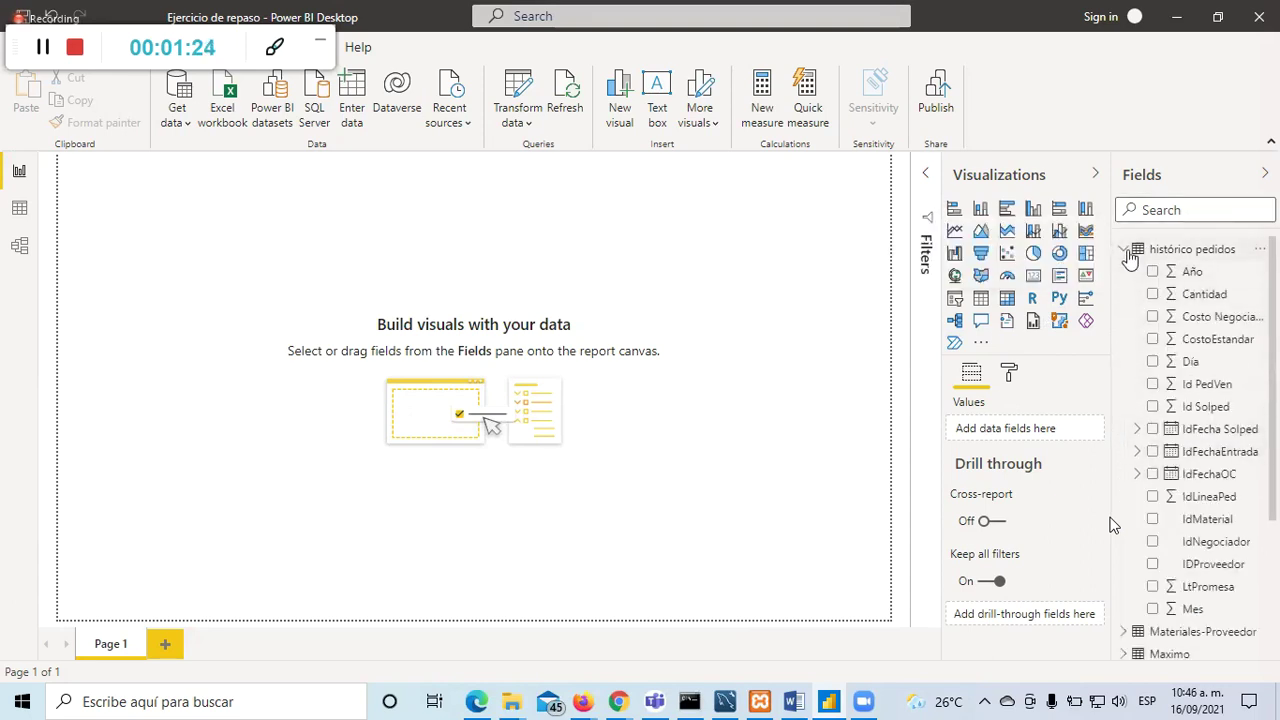
left_click(1126, 251)
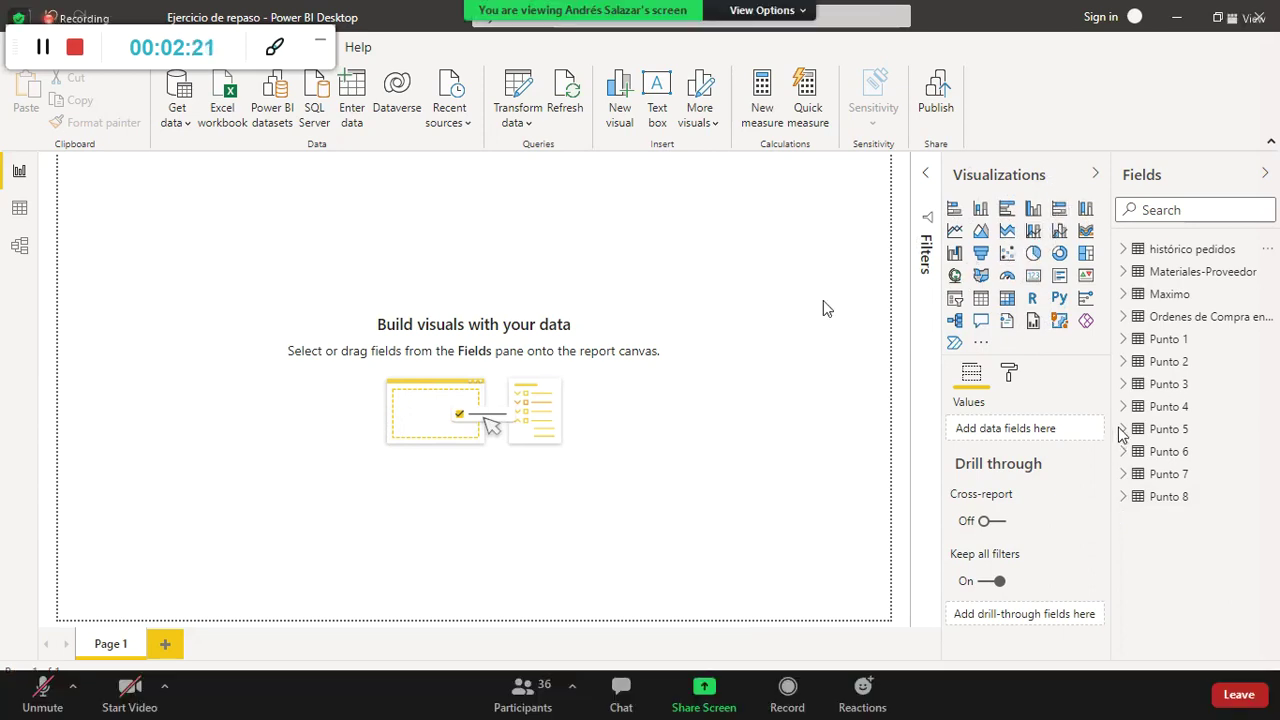
Step: Rename the first report page to 'Negociadores'
double_click(110, 646)
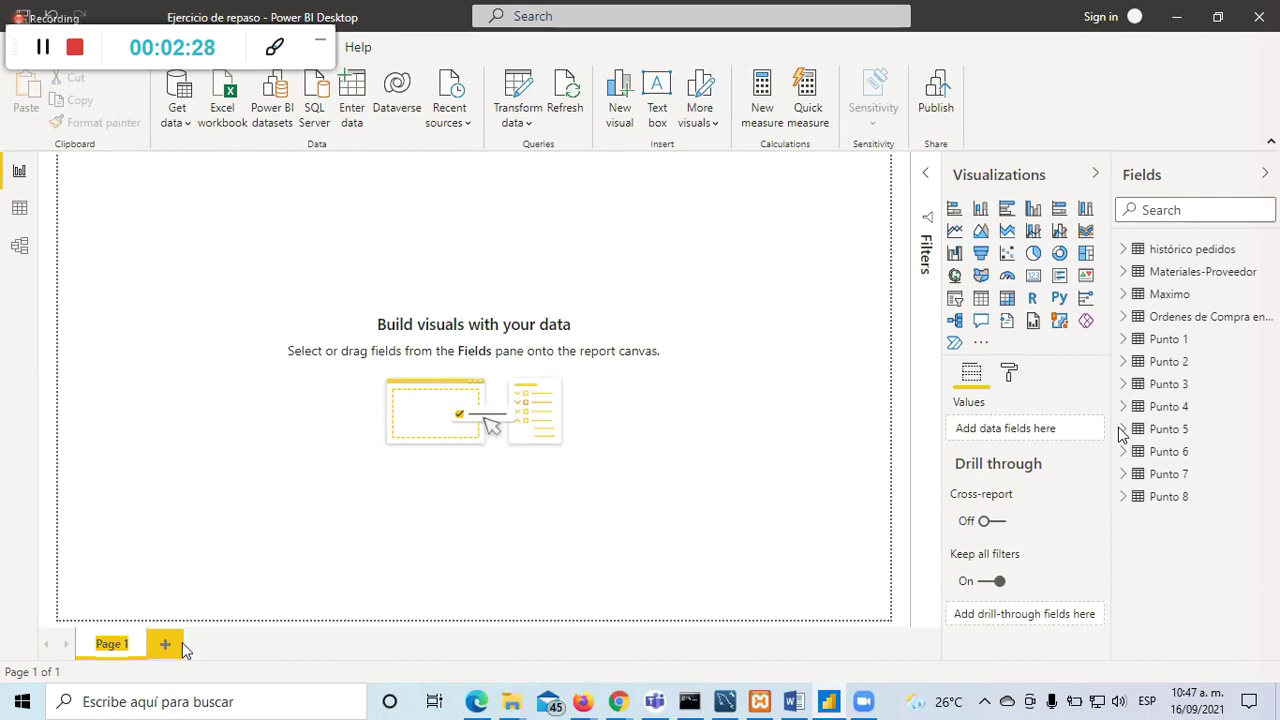
type("Negociadores")
key("Return")
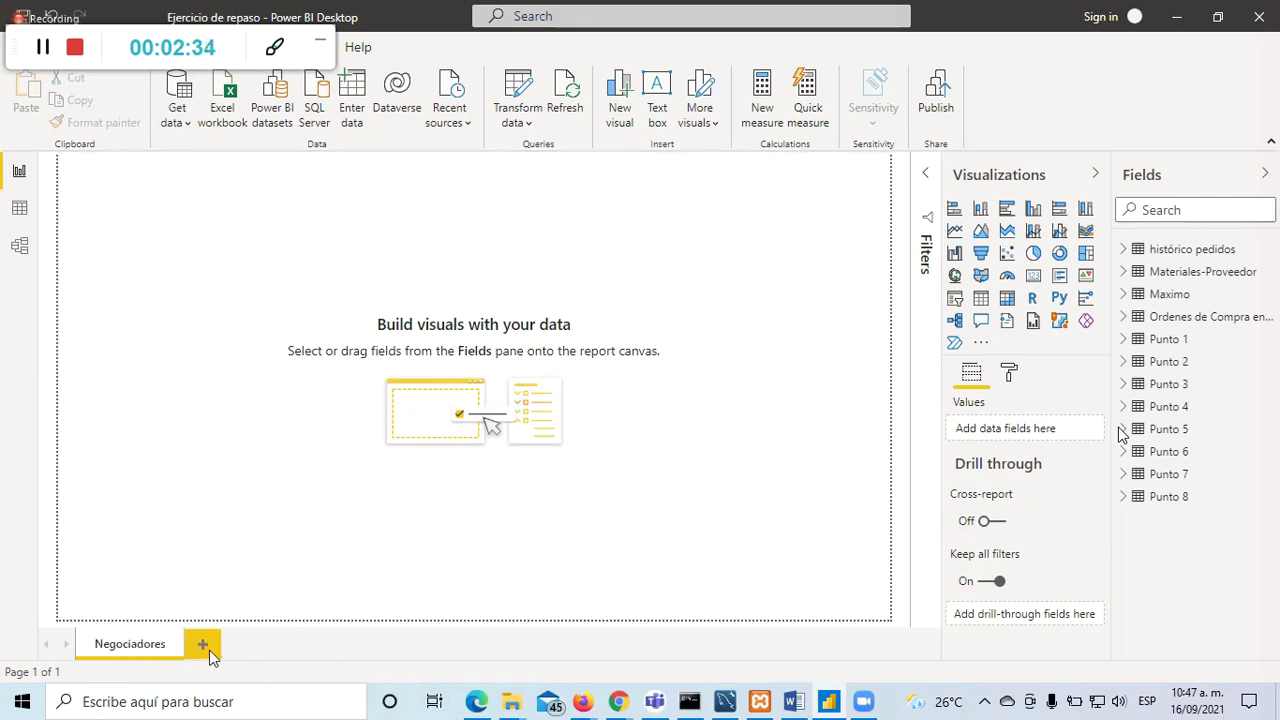
Step: Add two blank pages, Page 1 and Page 2, then return to Negociadores
left_click(210, 652)
left_click(270, 648)
left_click(117, 643)
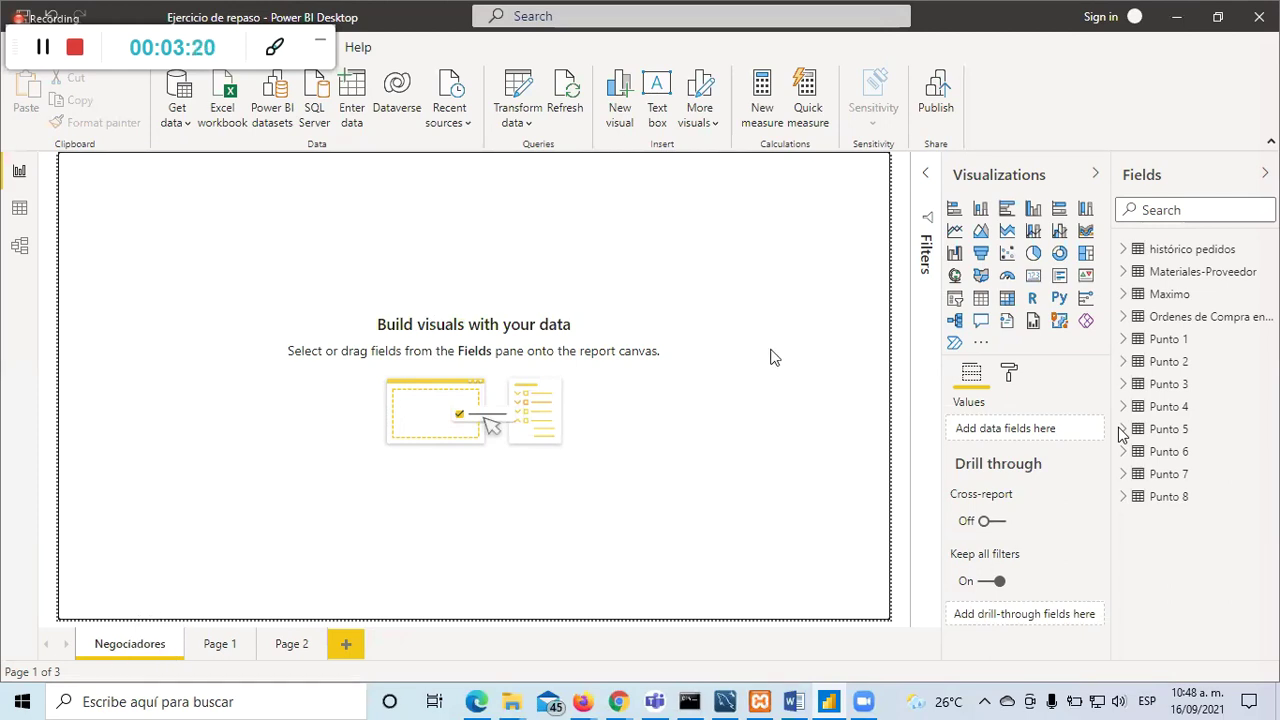
Step: Expand histórico pedidos in Fields to list Año, Cantidad, CostoEstandar, IdNegociador and IDProveedor
left_click(1124, 250)
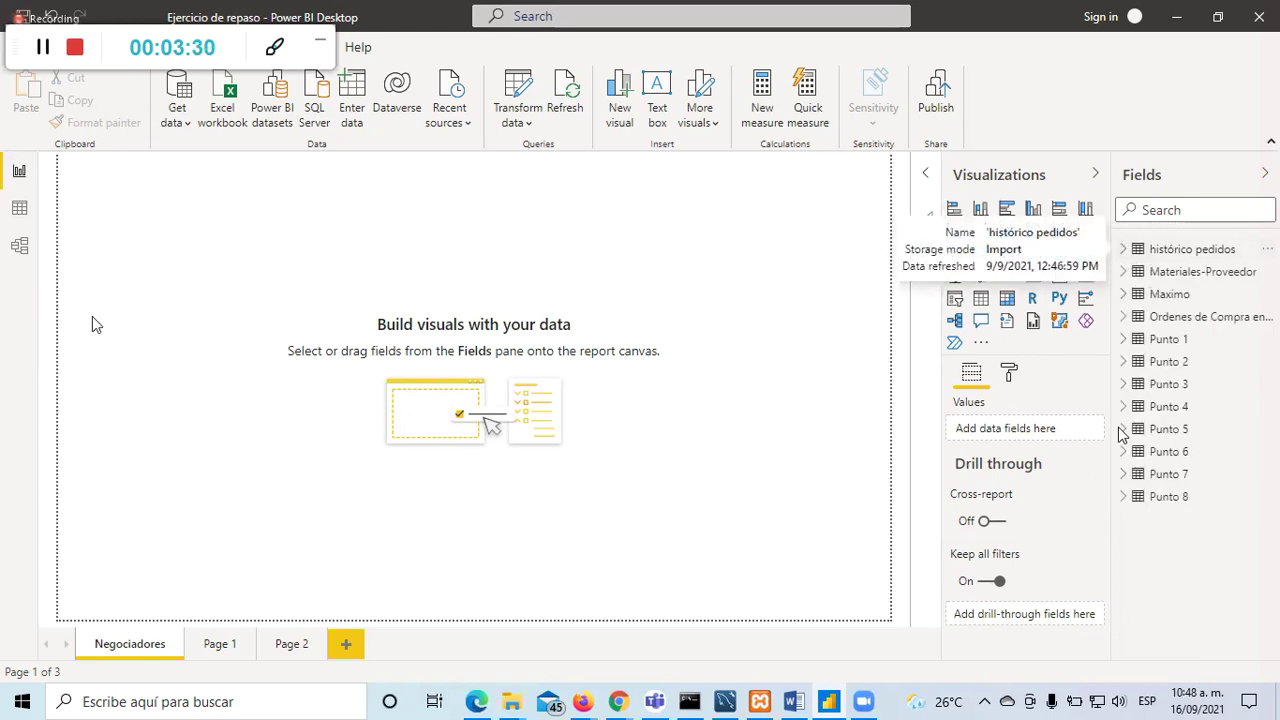
left_click(1125, 257)
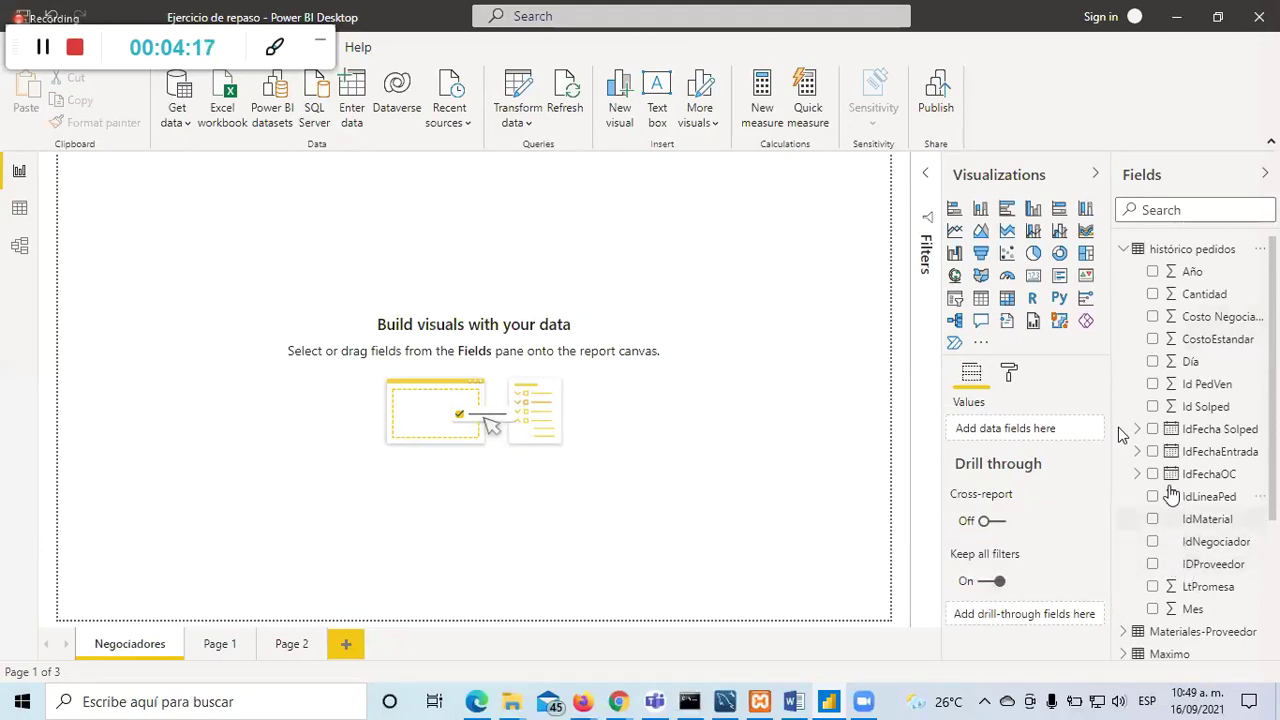
left_click(790, 286)
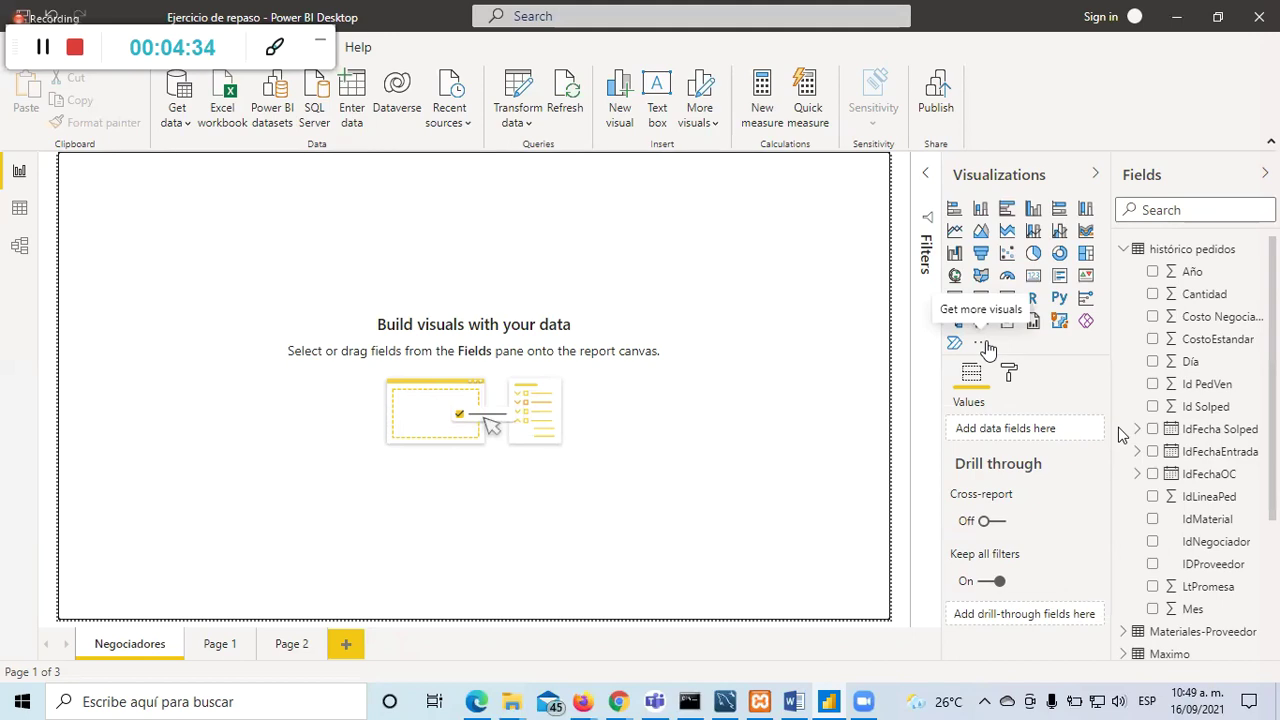
left_click(1126, 251)
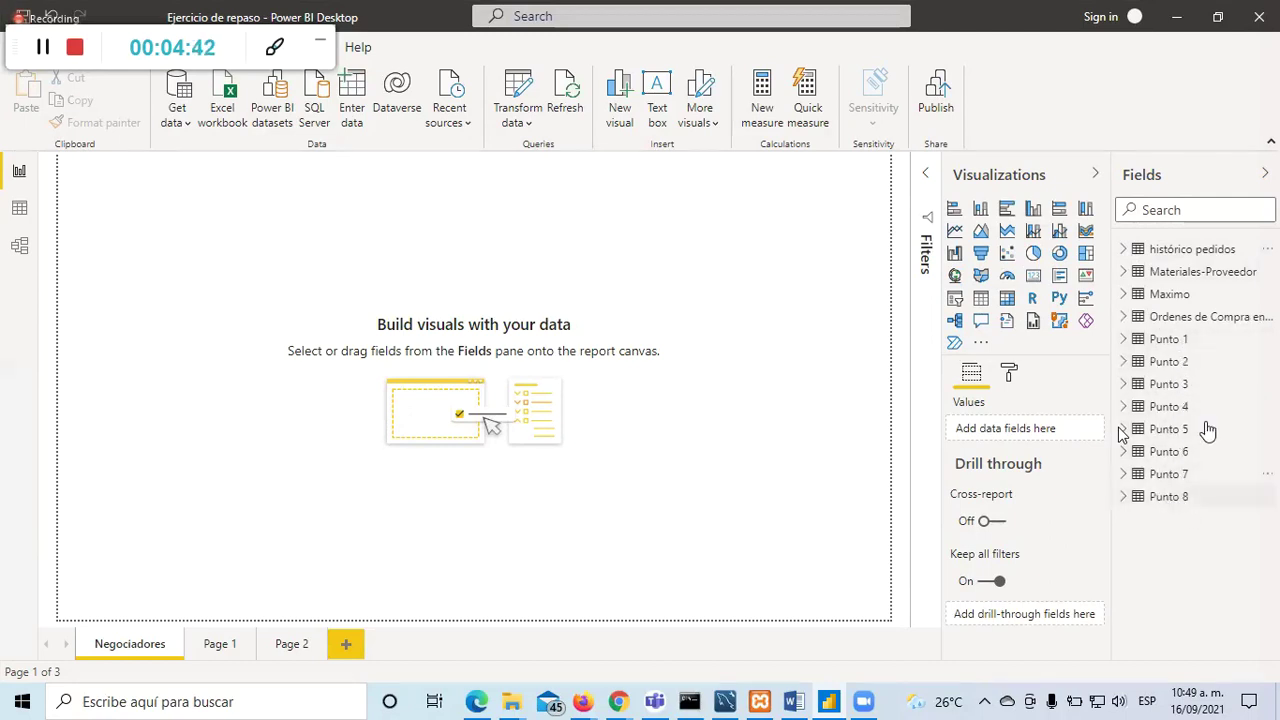
left_click(1127, 251)
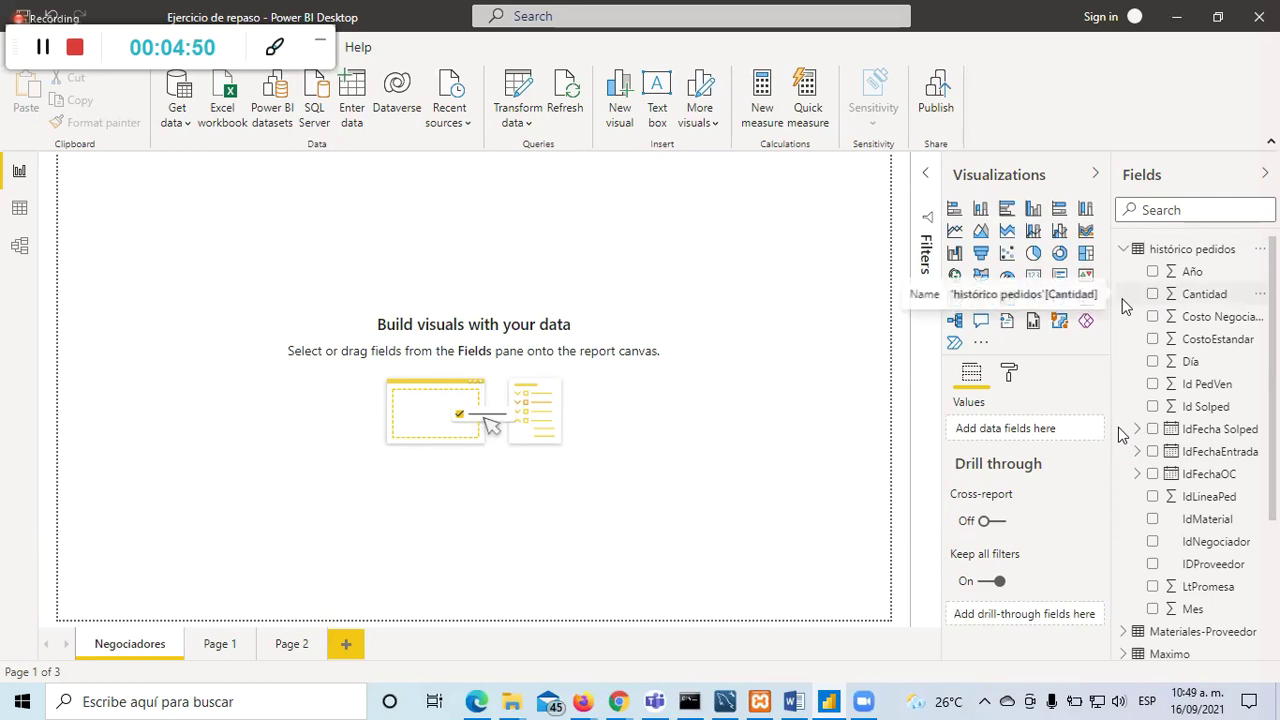
Step: Add a pie chart visual to the Negociadores page and enlarge it
left_click(1033, 254)
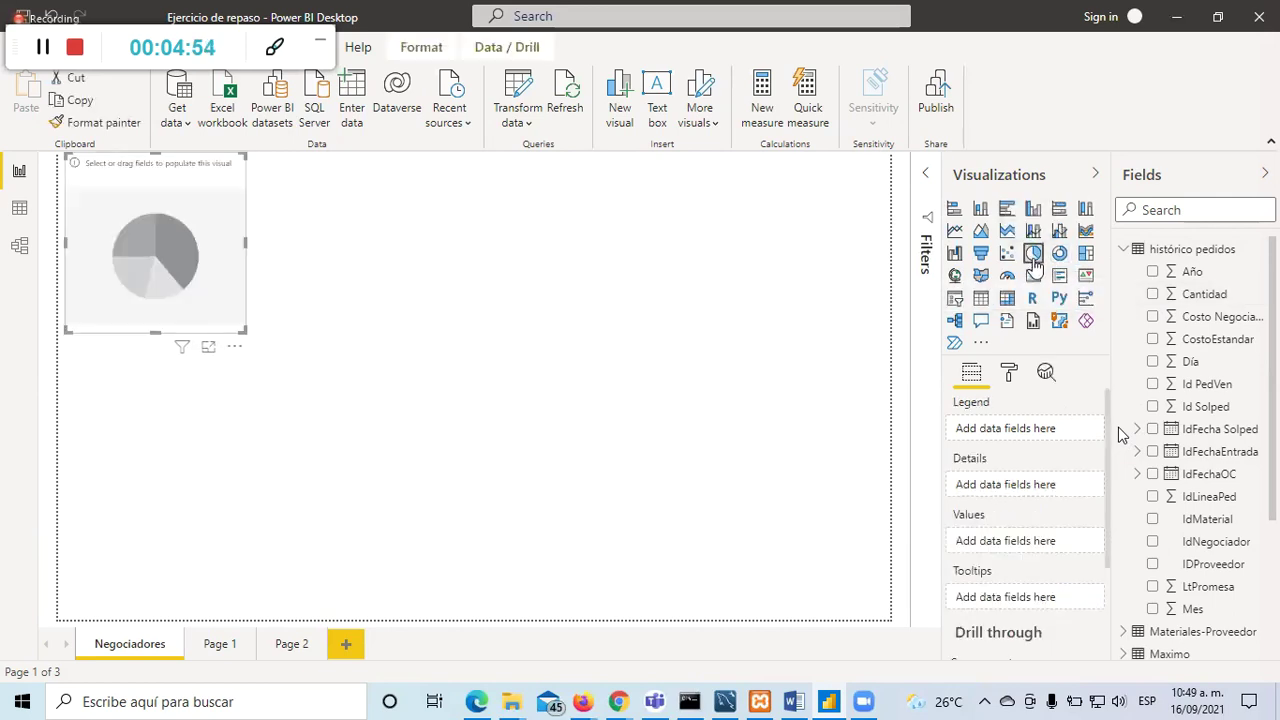
left_click_drag(244, 330, 390, 400)
left_click(713, 396)
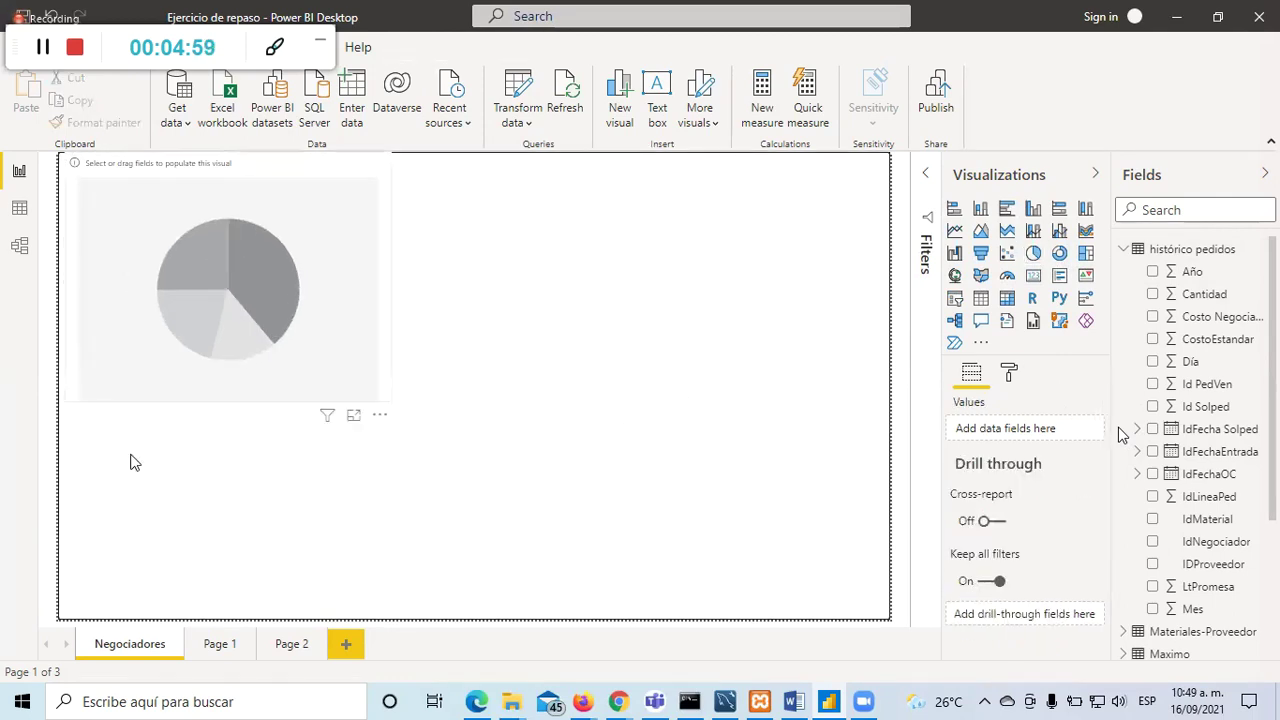
Step: Select the empty pie chart to review its data slots
left_click(355, 275)
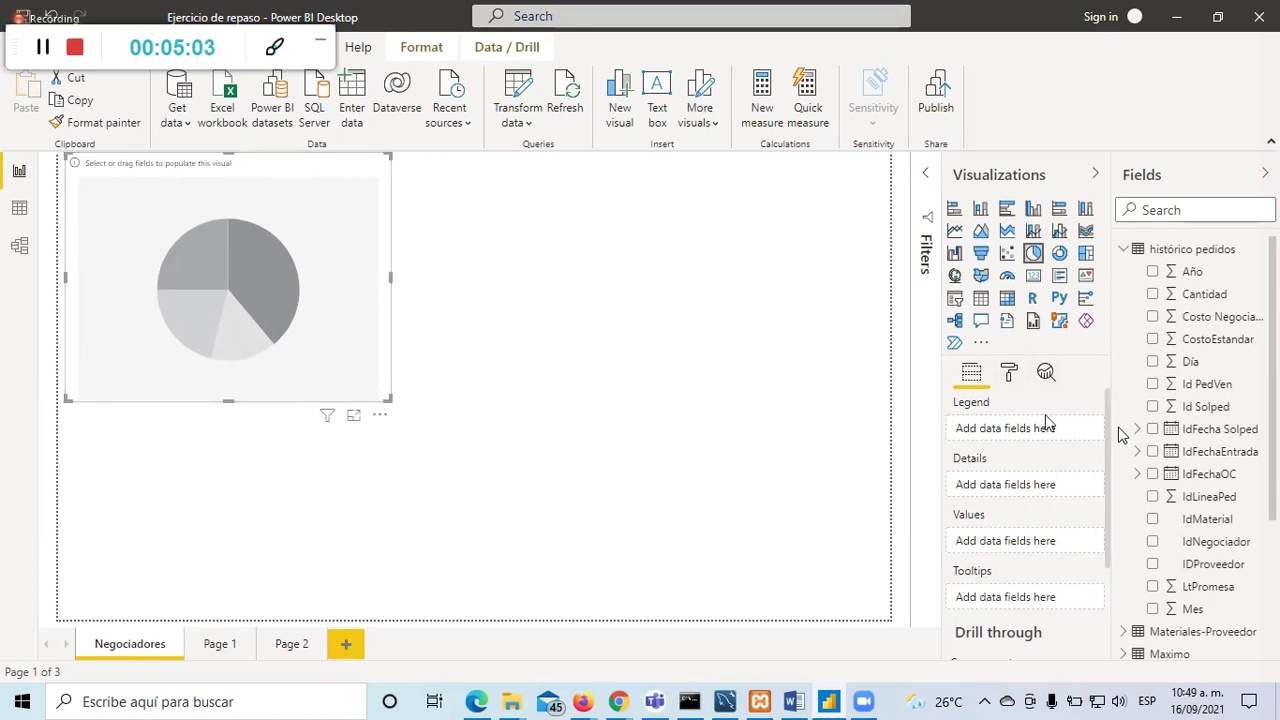
left_click(535, 335)
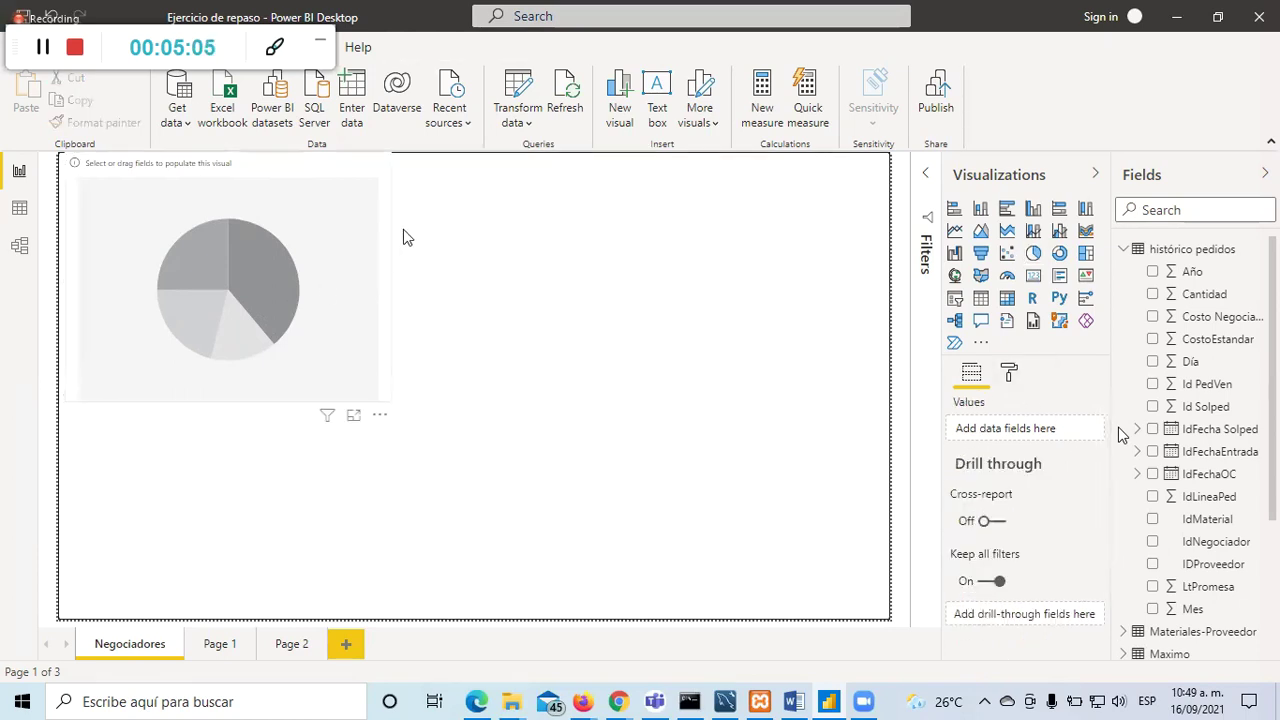
left_click(335, 230)
left_click(593, 252)
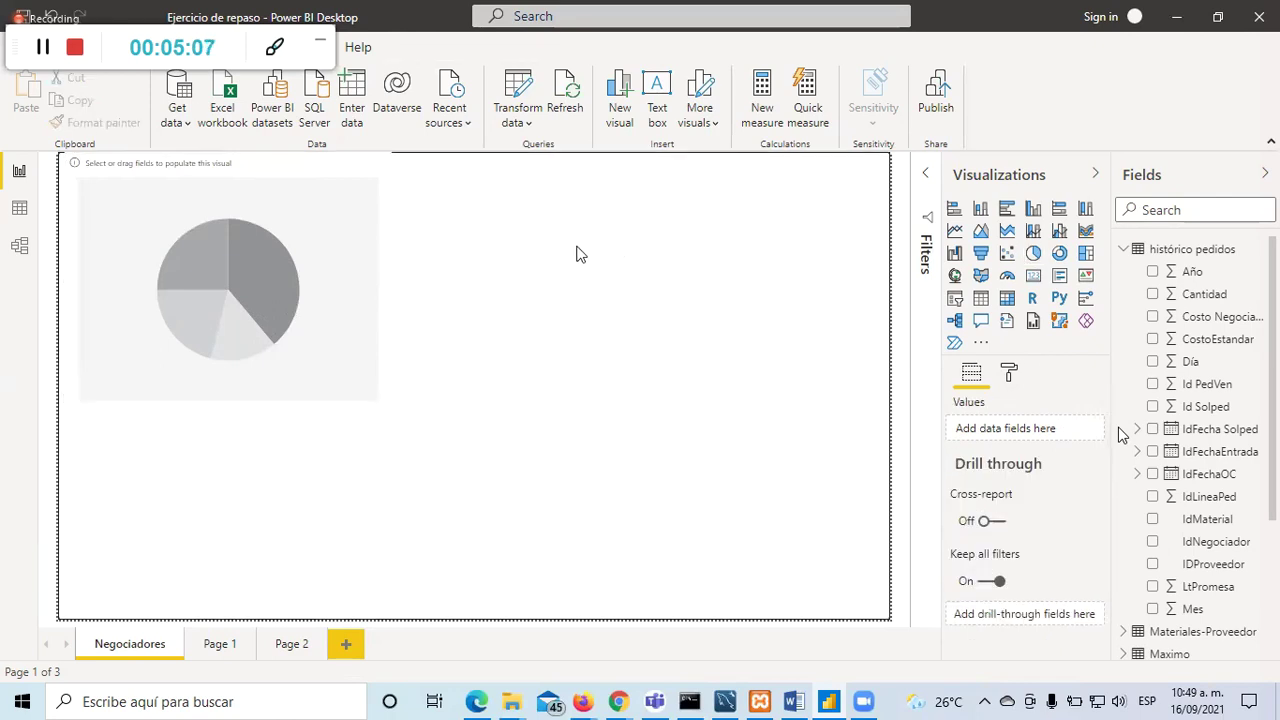
left_click(328, 227)
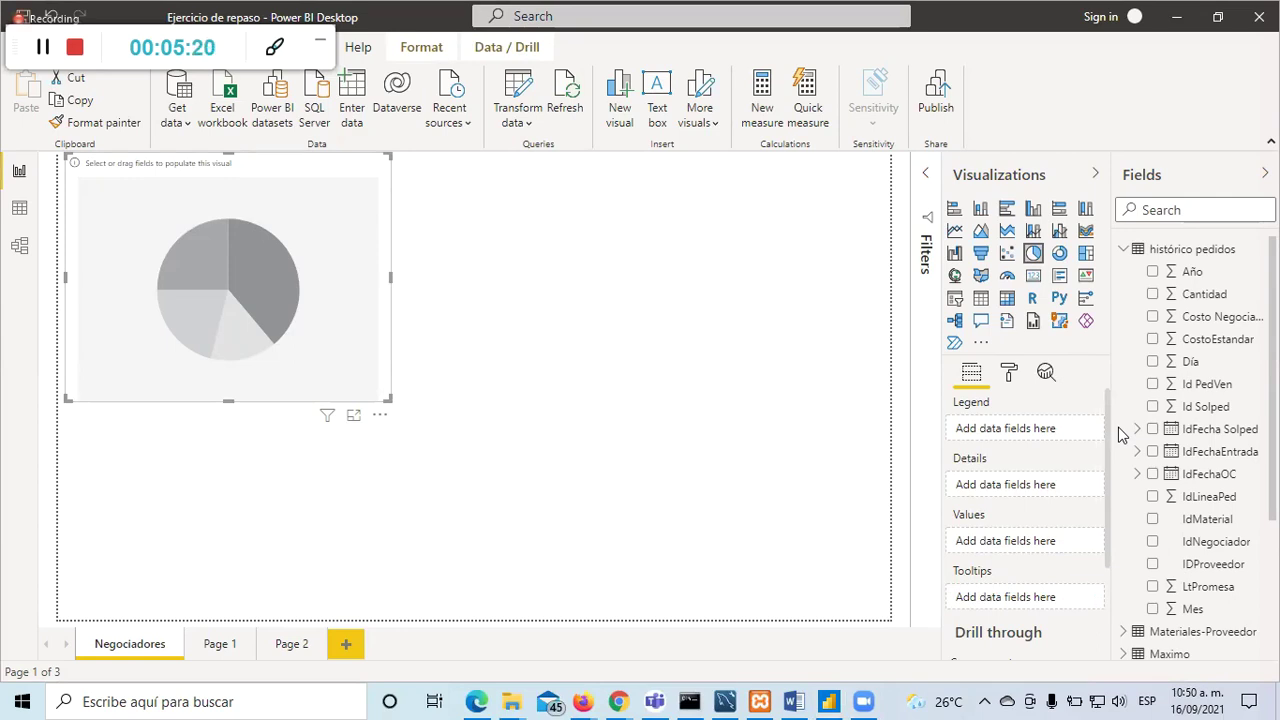
left_click(465, 378)
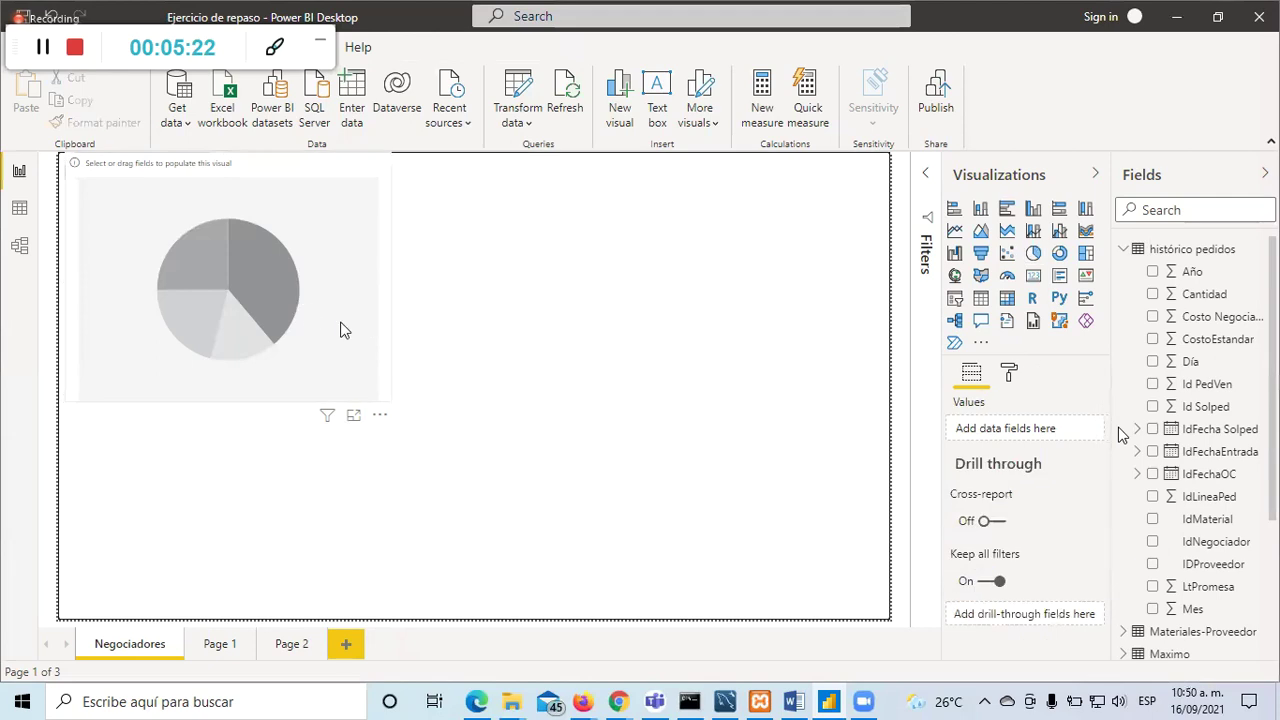
left_click(342, 330)
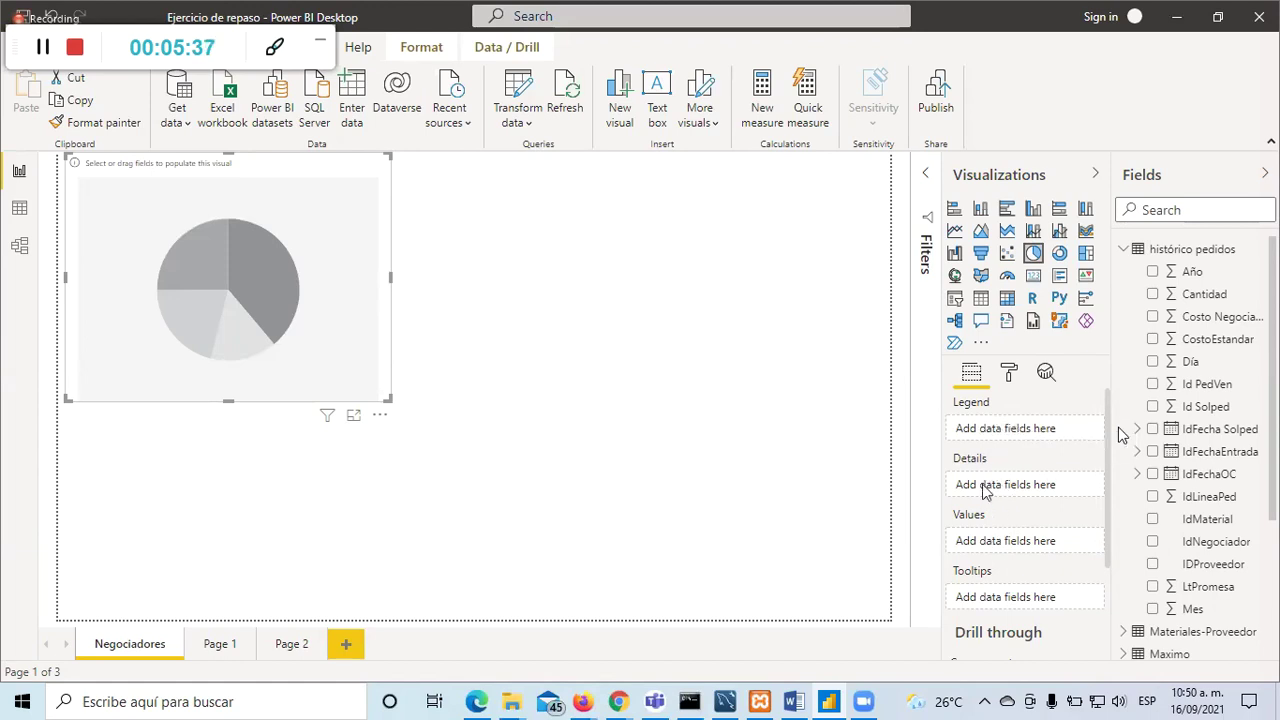
scroll(1024, 531, "down", 2)
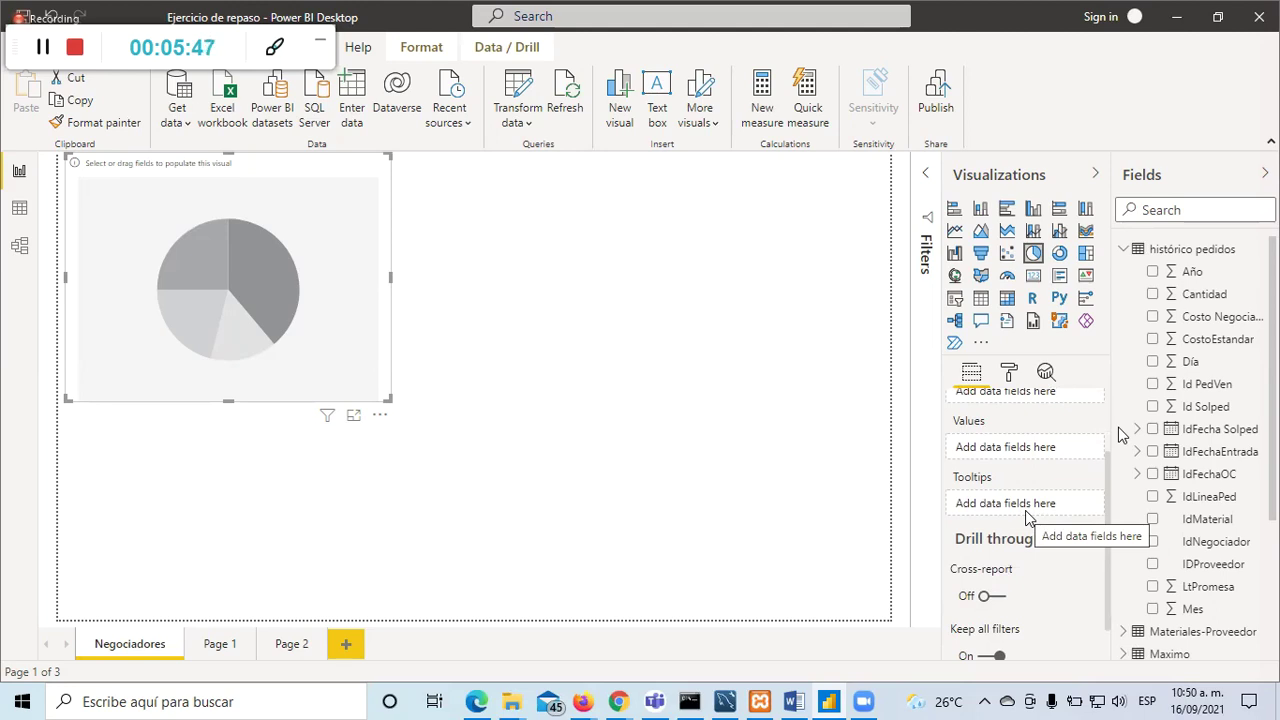
scroll(1030, 512, "up", 2)
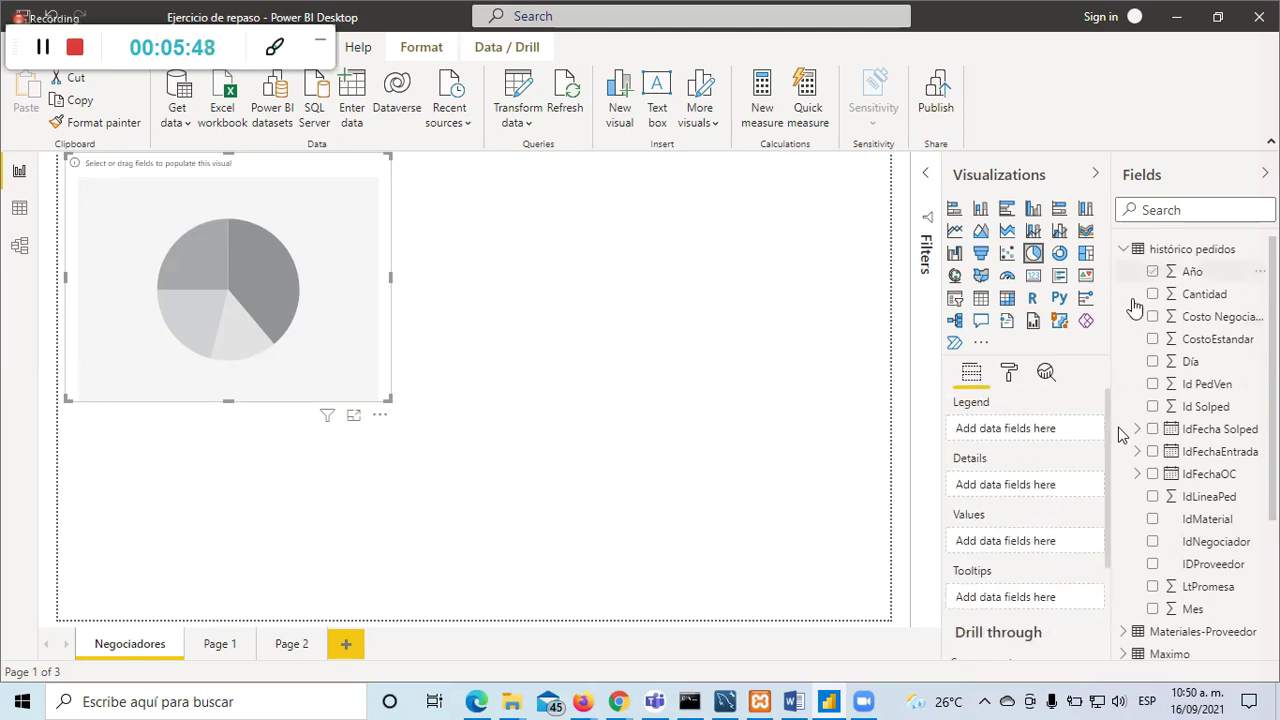
Step: Fill the pie chart with IdNegociador as Legend and Costo Negociado as Values
left_click(1153, 542)
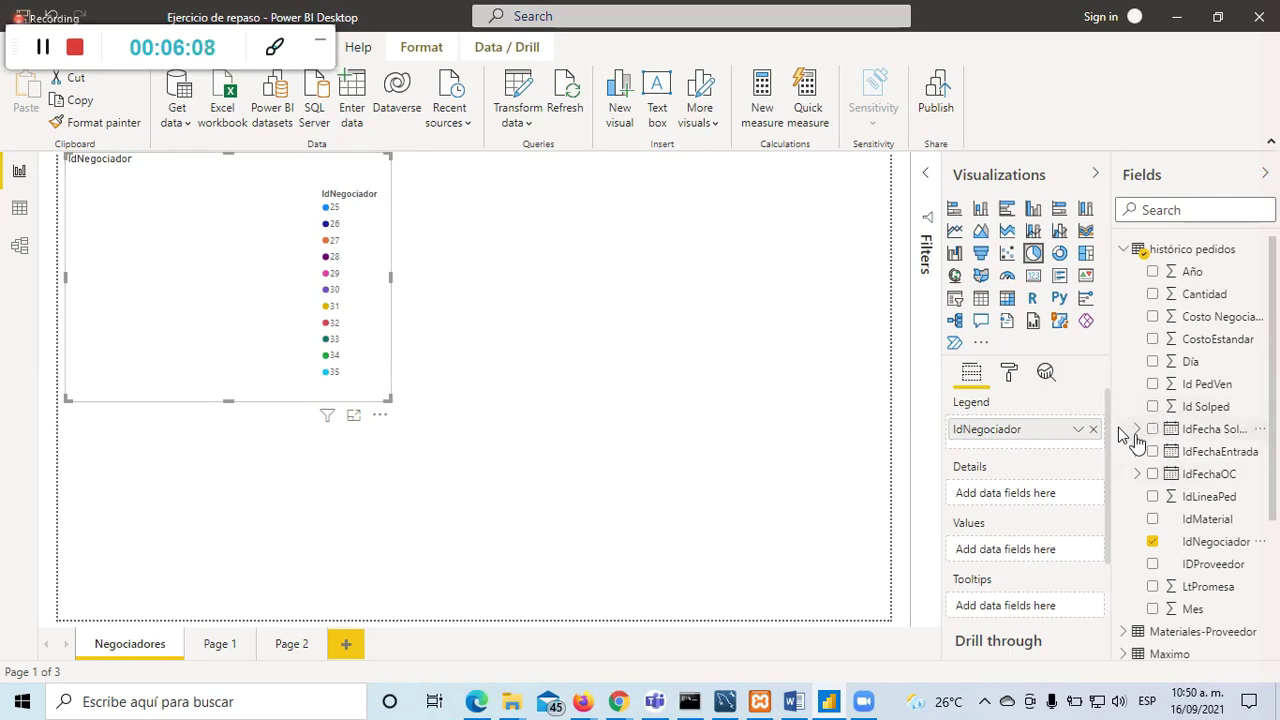
left_click(1153, 322)
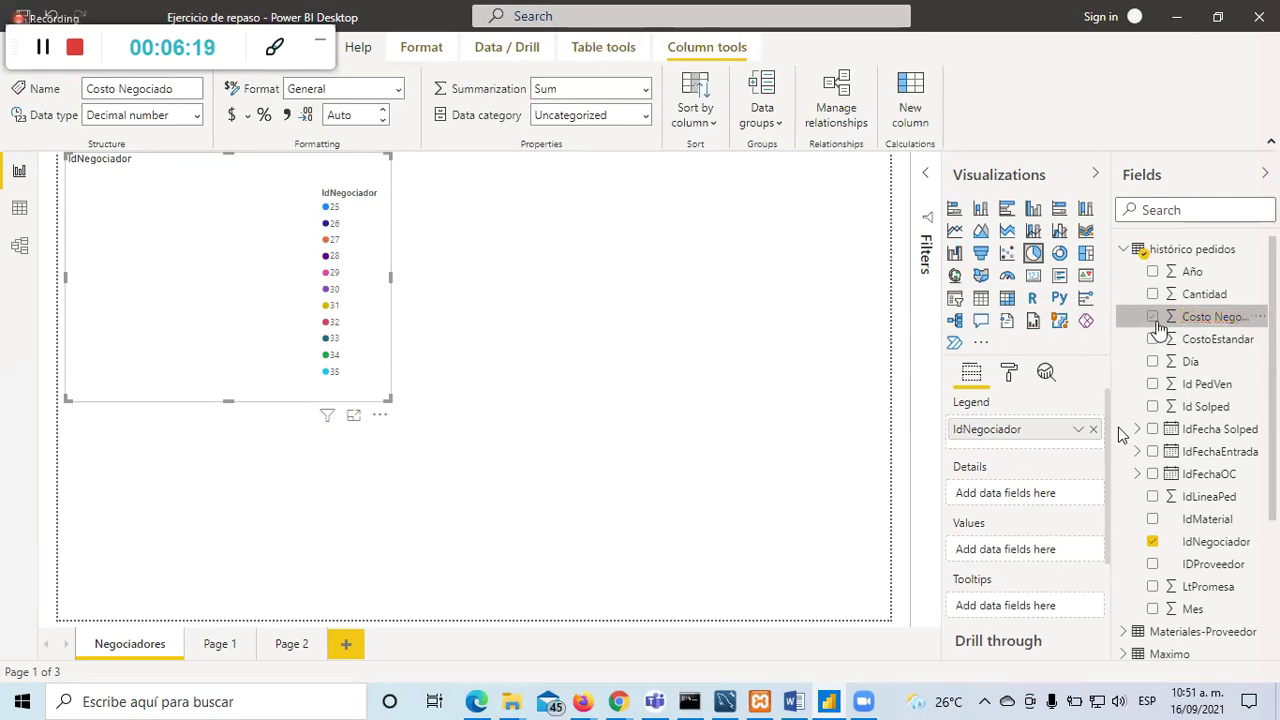
left_click(1153, 318)
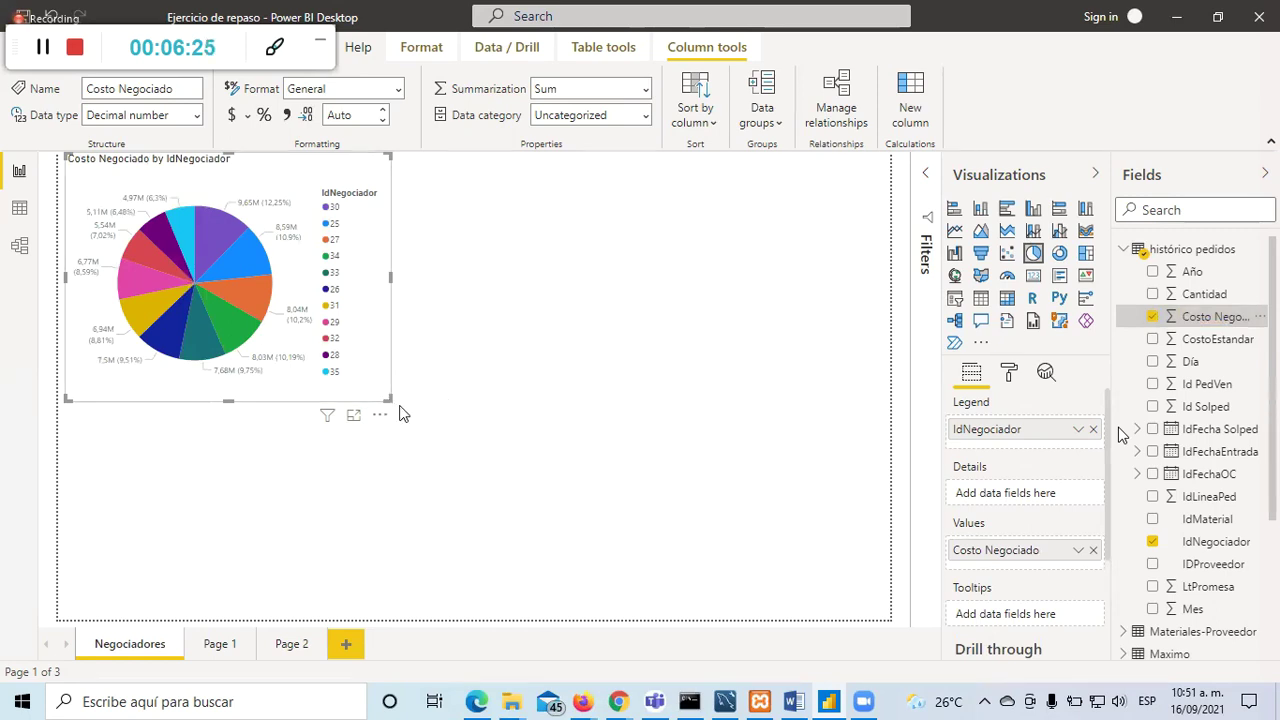
Step: Enlarge the Costo Negociado pie chart and leave Zoom's full-screen view
left_click_drag(386, 400, 466, 447)
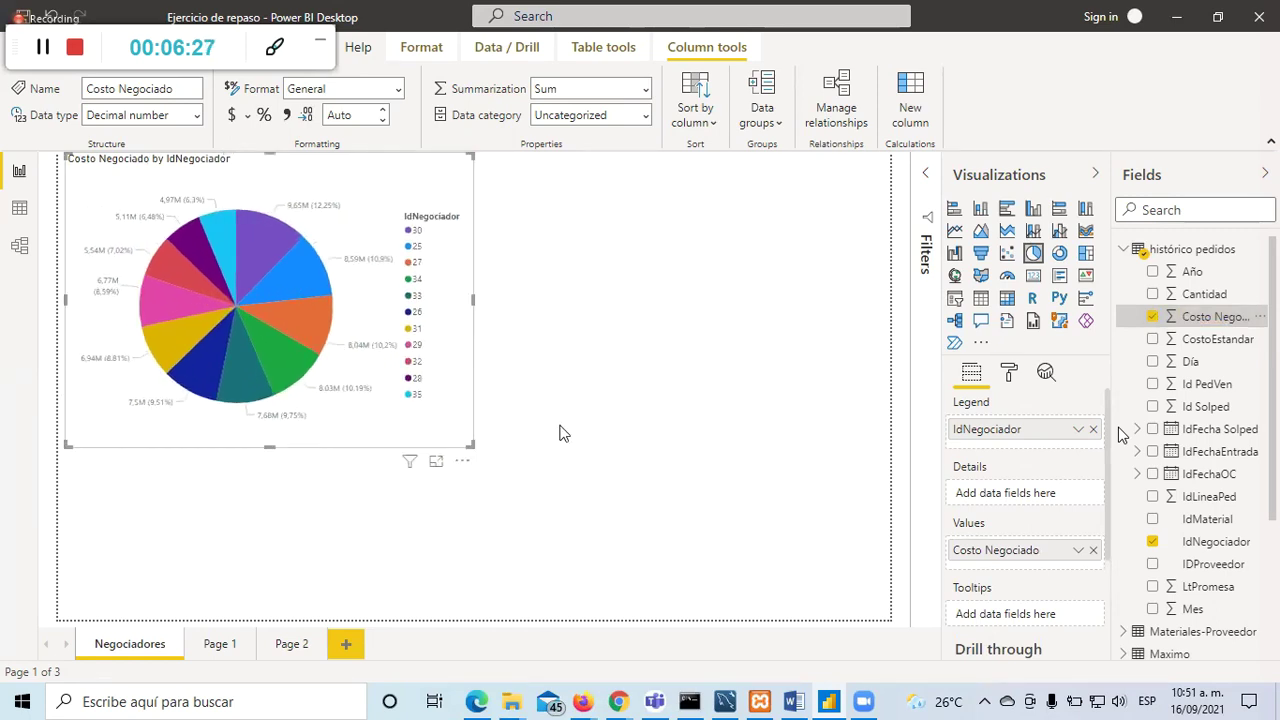
left_click(590, 430)
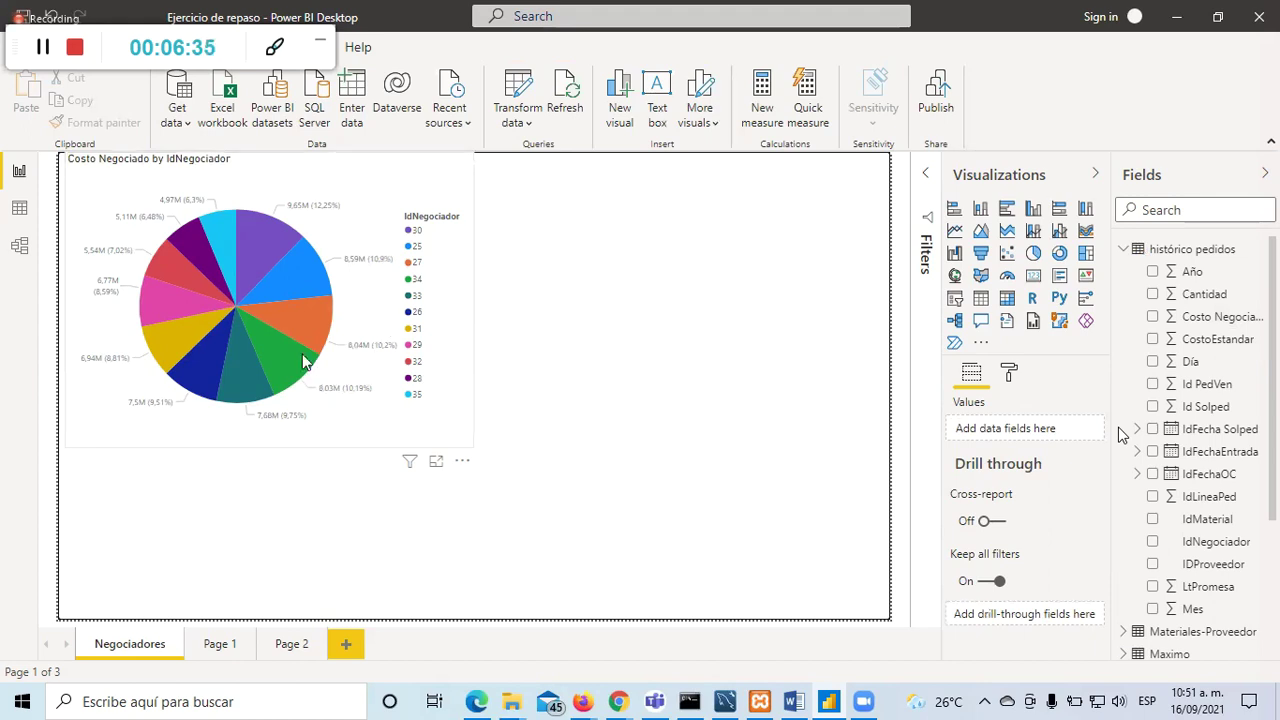
key("Escape")
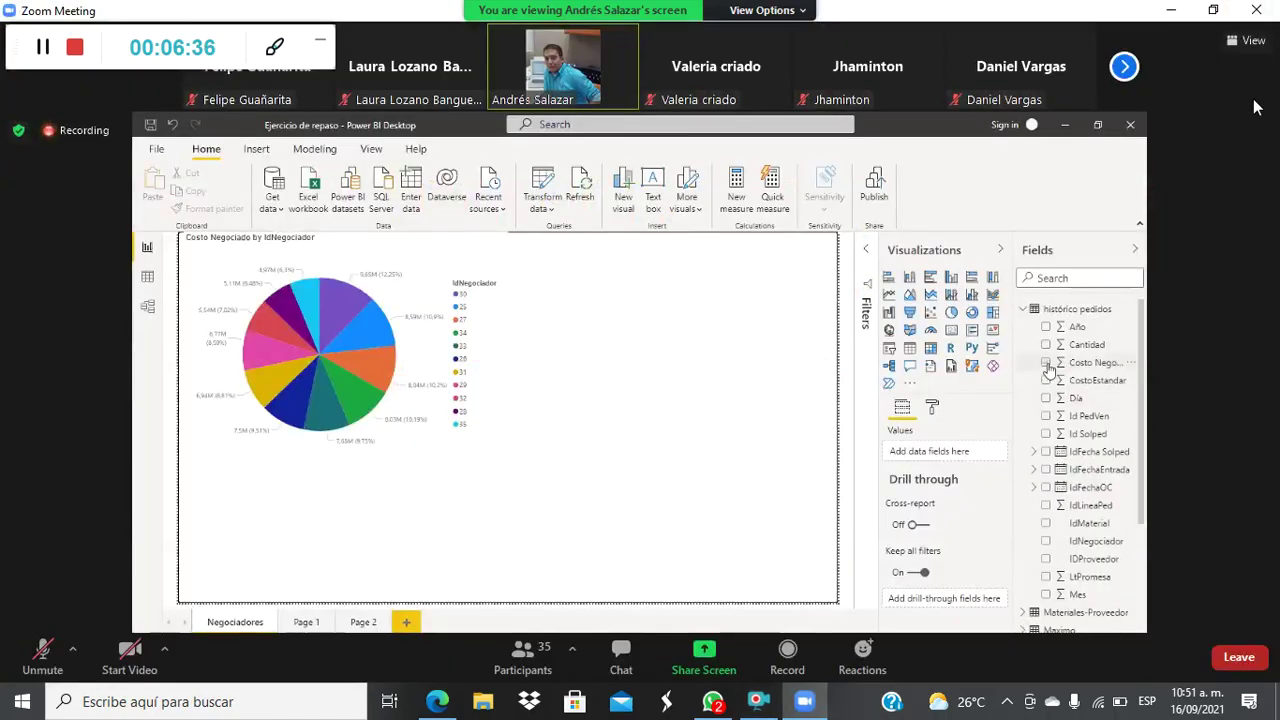
Step: Return the shared Power BI screen to full-screen view in Zoom
double_click(840, 465)
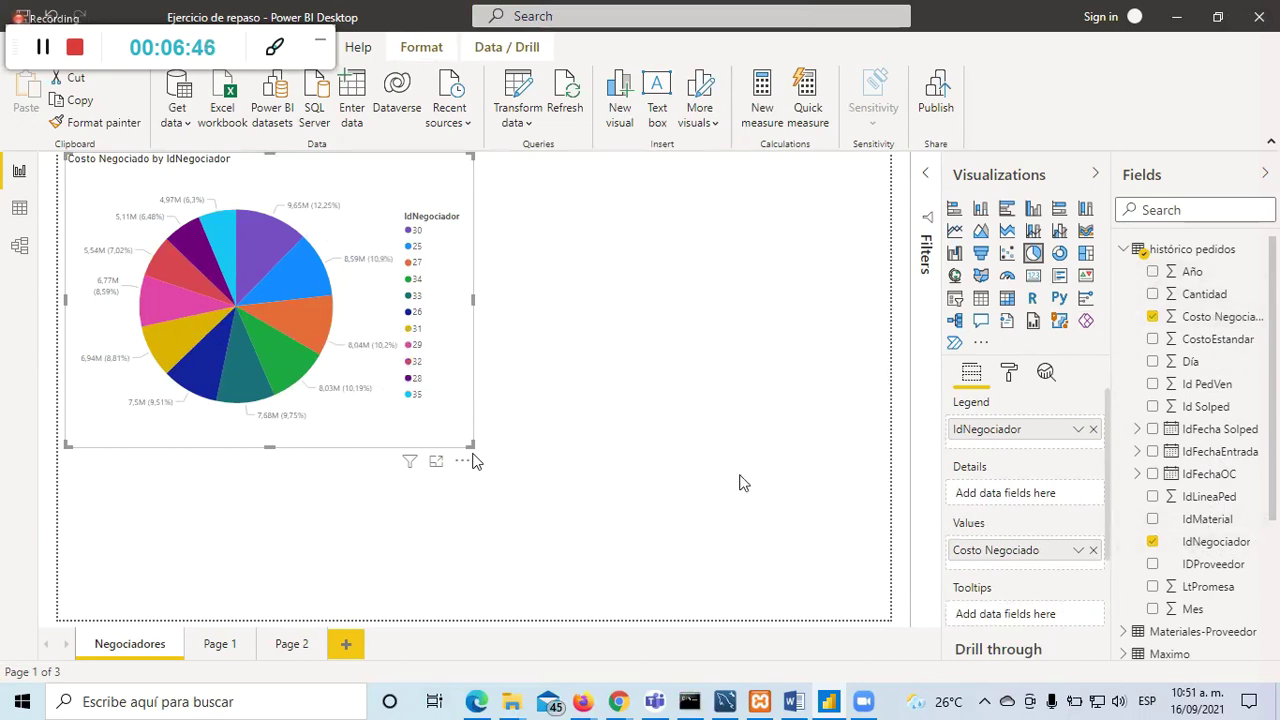
Step: Add a funnel visual and place it to the right of the pie chart
left_click(697, 454)
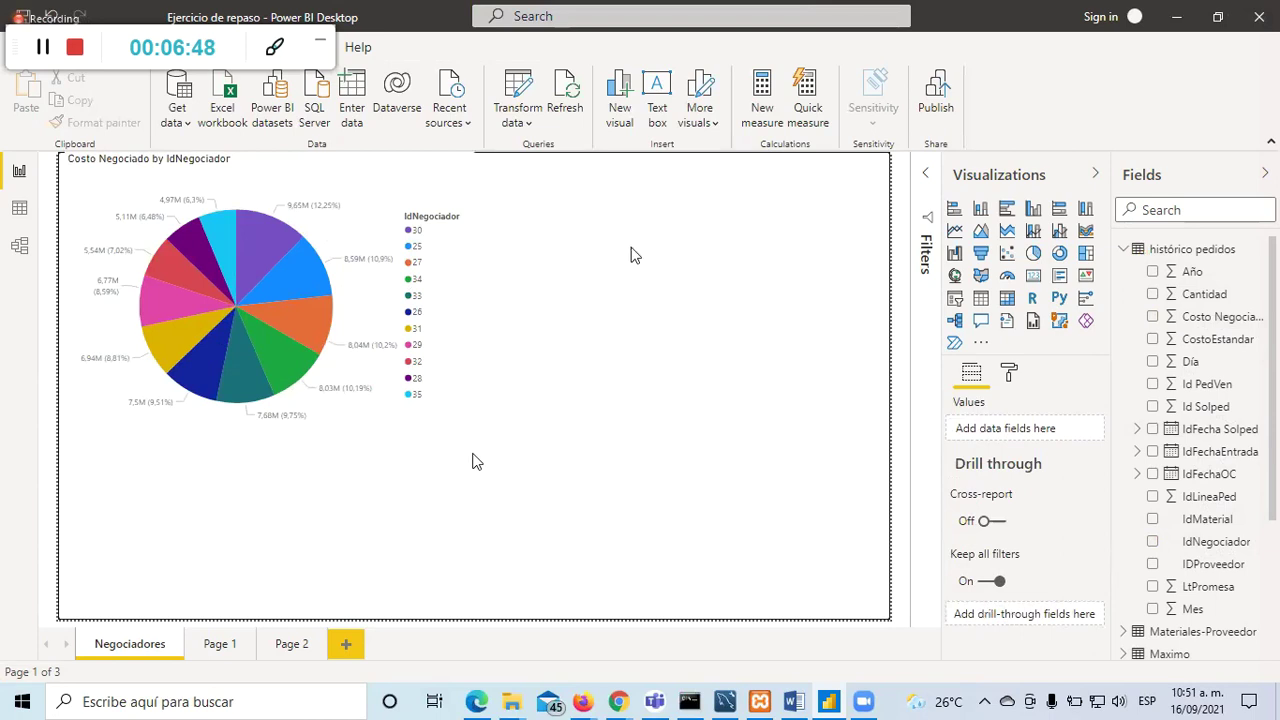
left_click(983, 259)
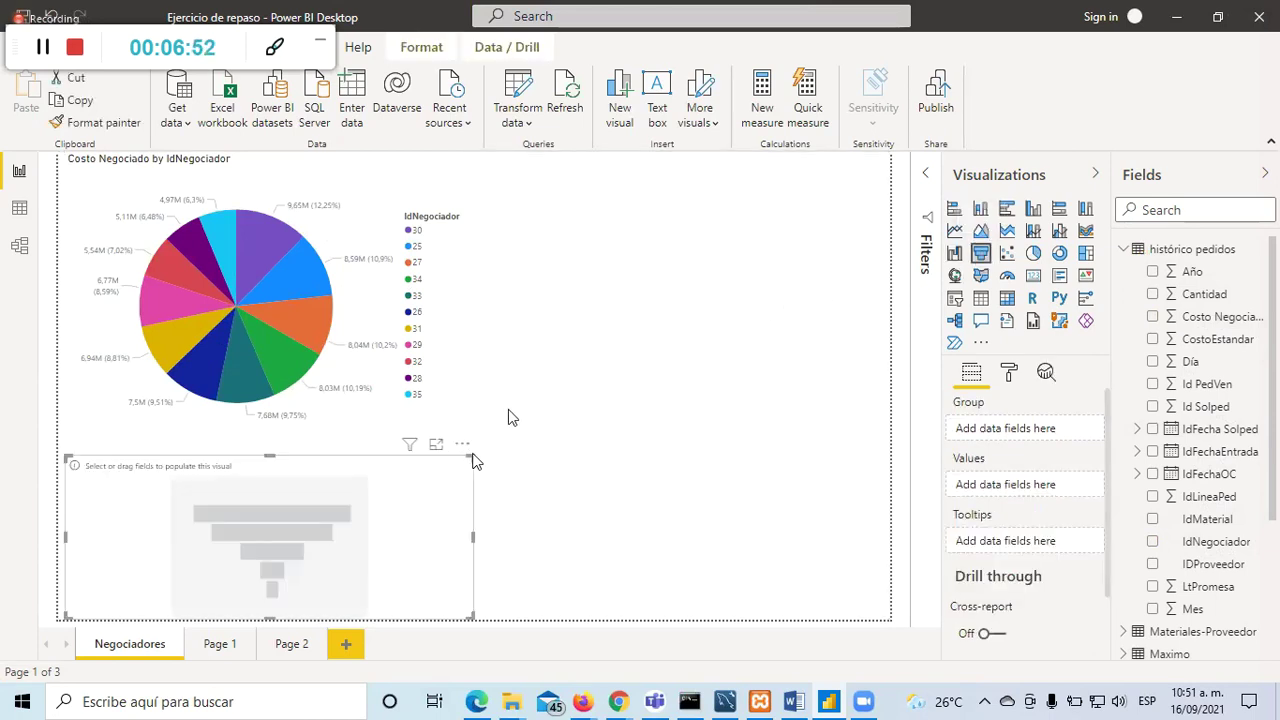
left_click_drag(435, 440, 791, 198)
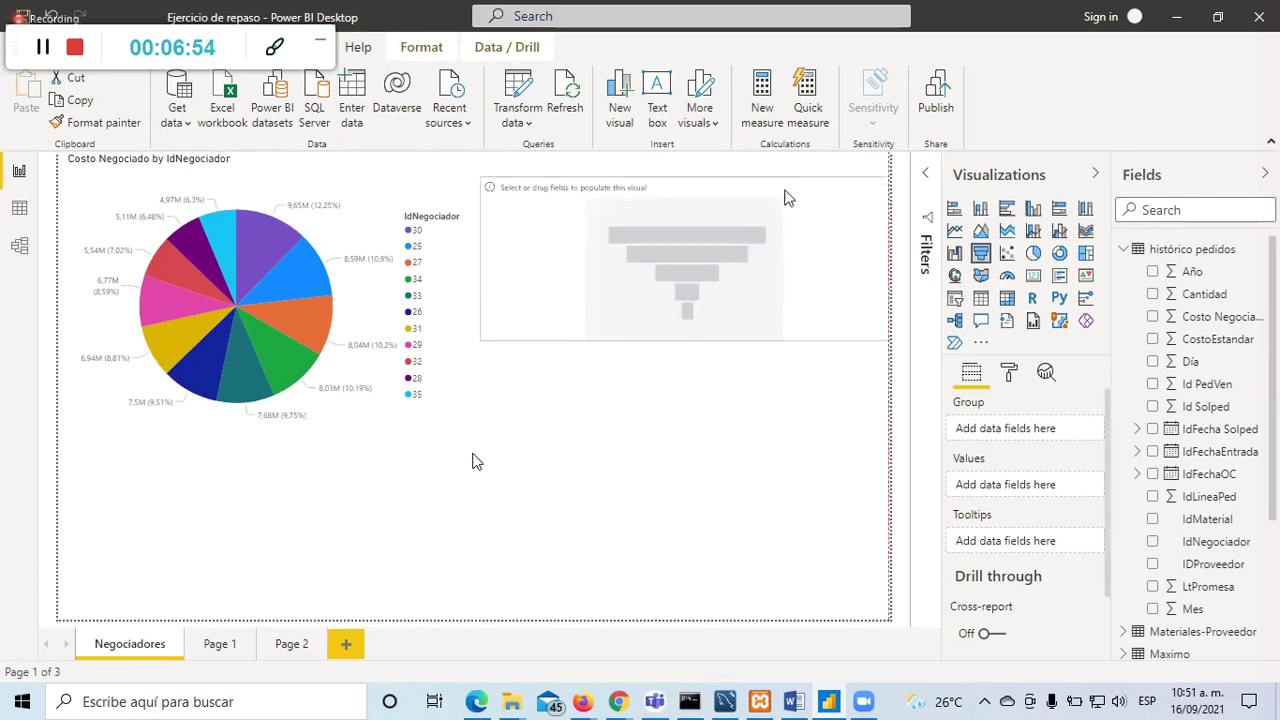
Step: Give the funnel Costo Negociado values by IdNegociador, then pick negotiator 33's bar
left_click(1153, 318)
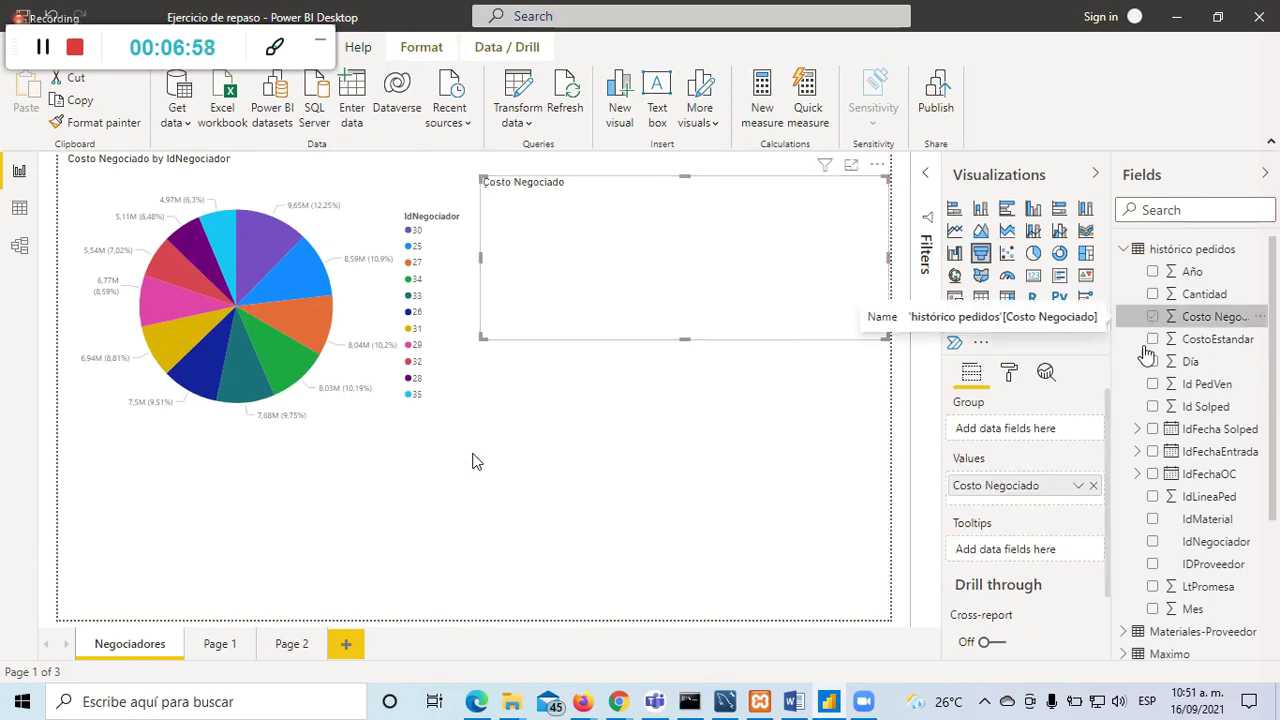
left_click(1152, 542)
left_click(612, 437)
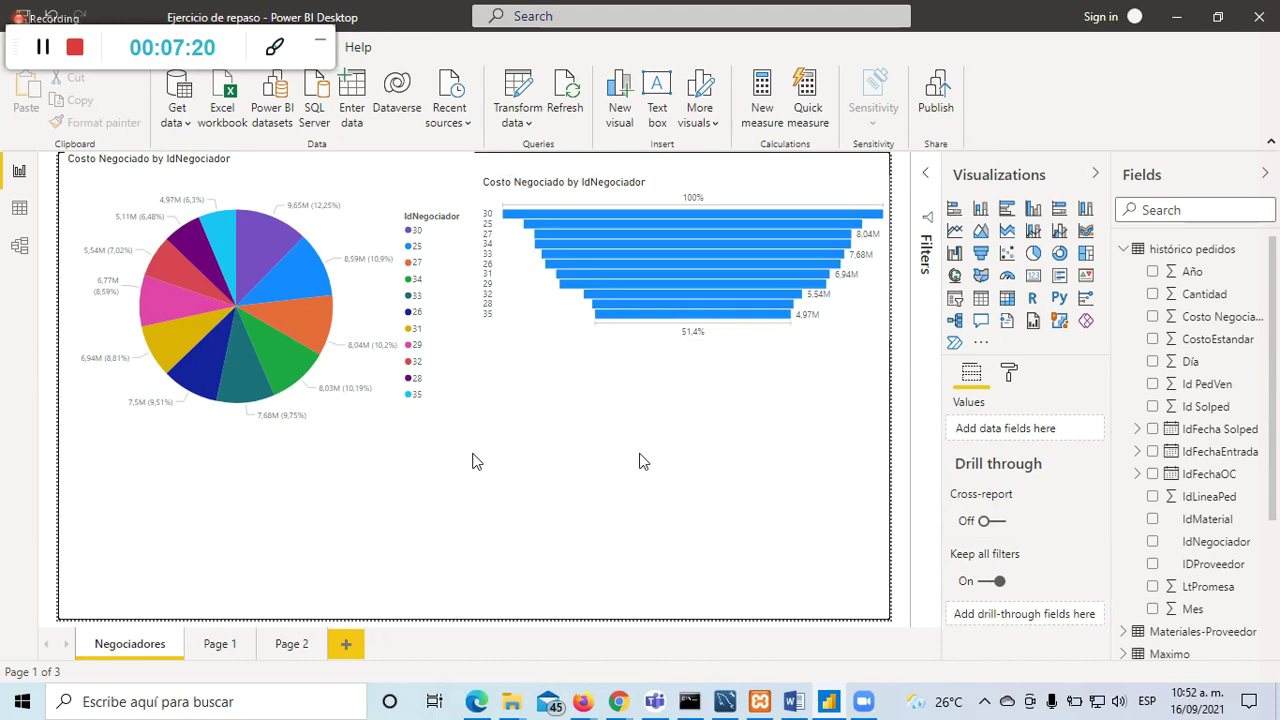
left_click(663, 255)
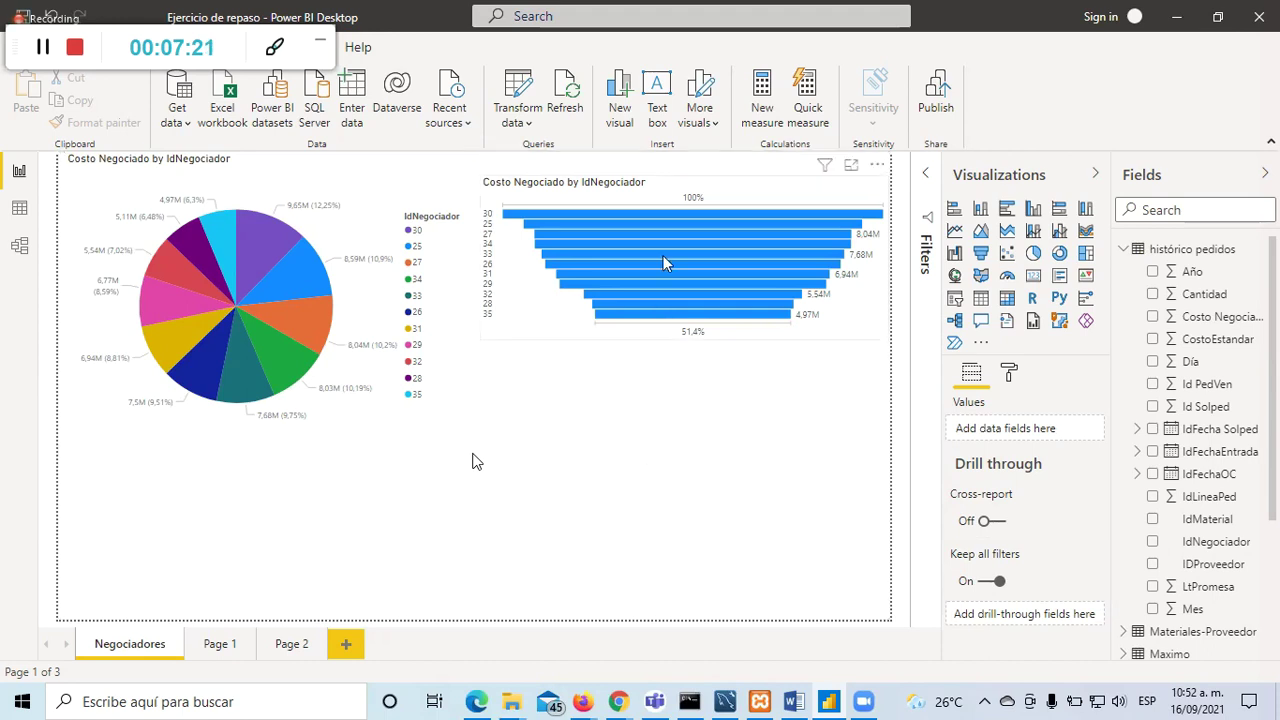
Step: Cross-highlight pie slices from funnel bars for negotiators 30, 35, 26, 34, 27, 31 and 33
left_click(740, 213)
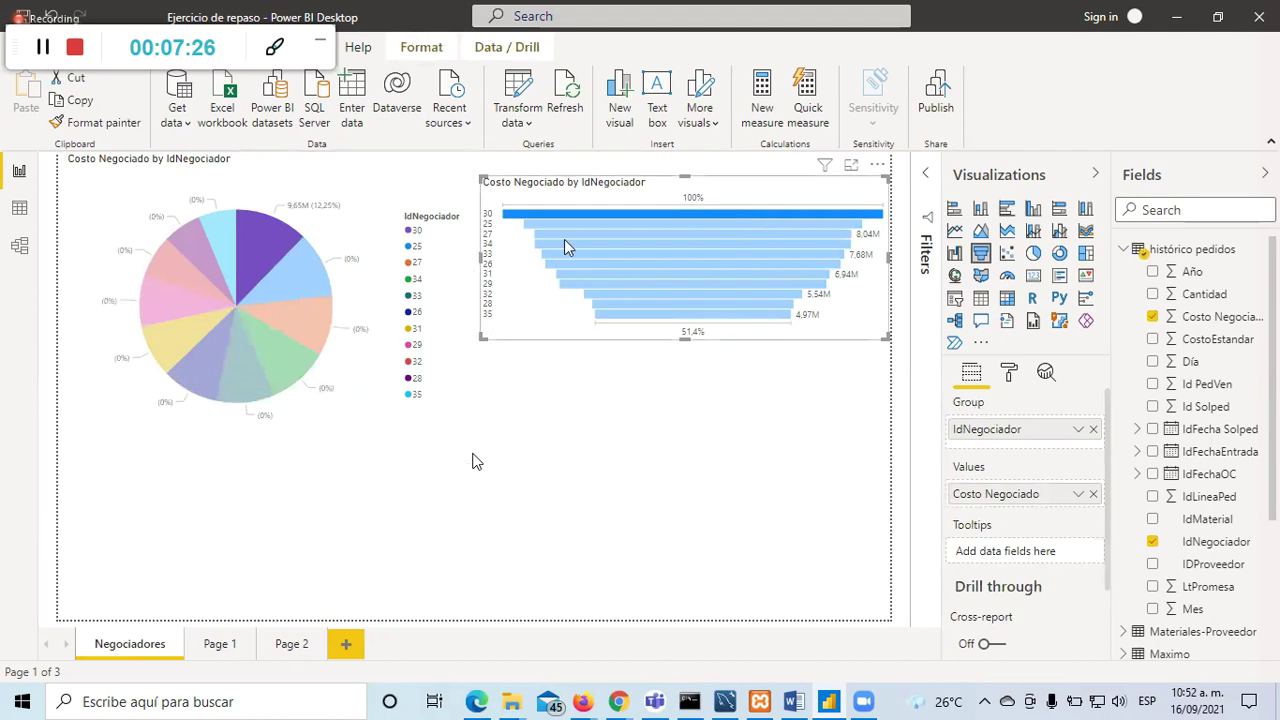
left_click(697, 426)
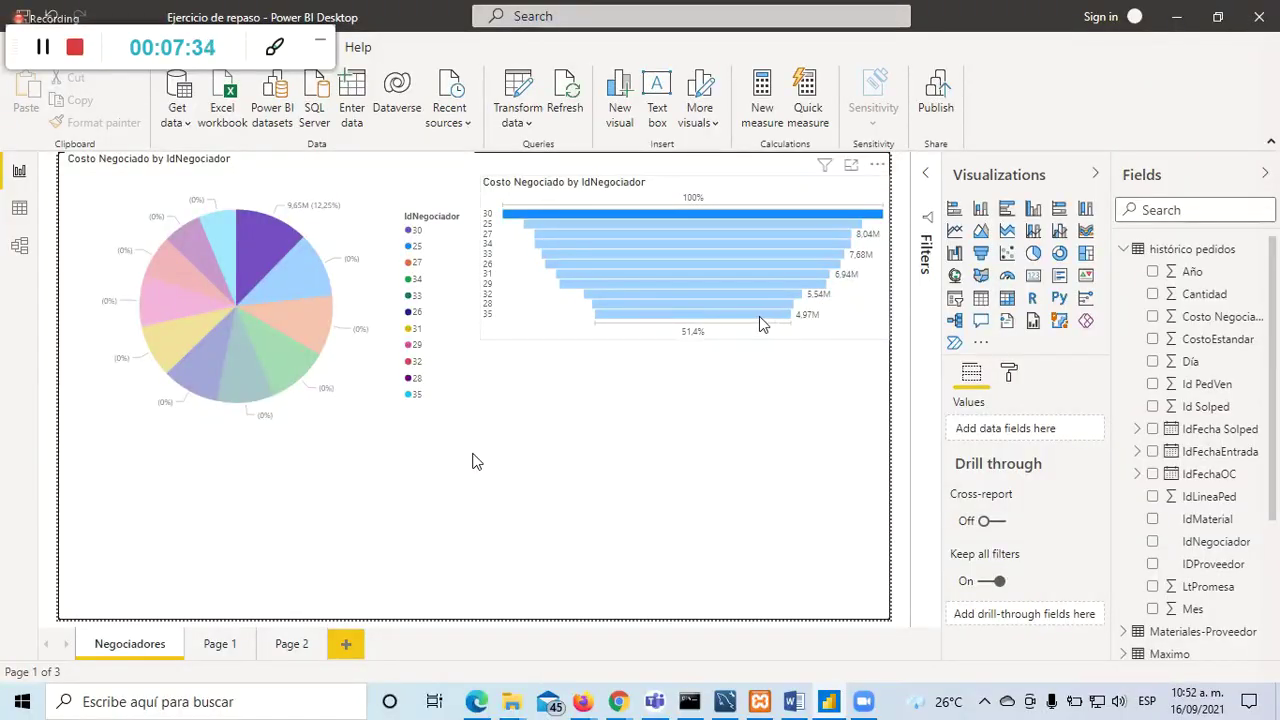
mouse_move(760, 323)
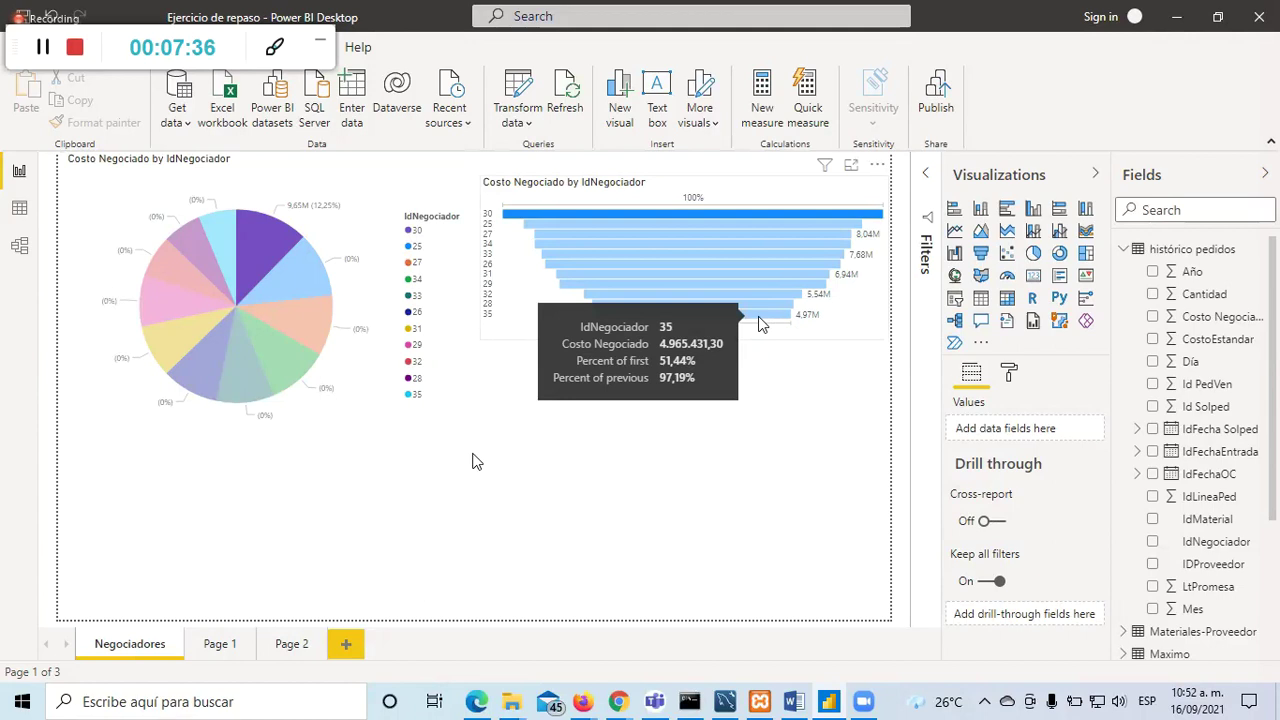
left_click(760, 323)
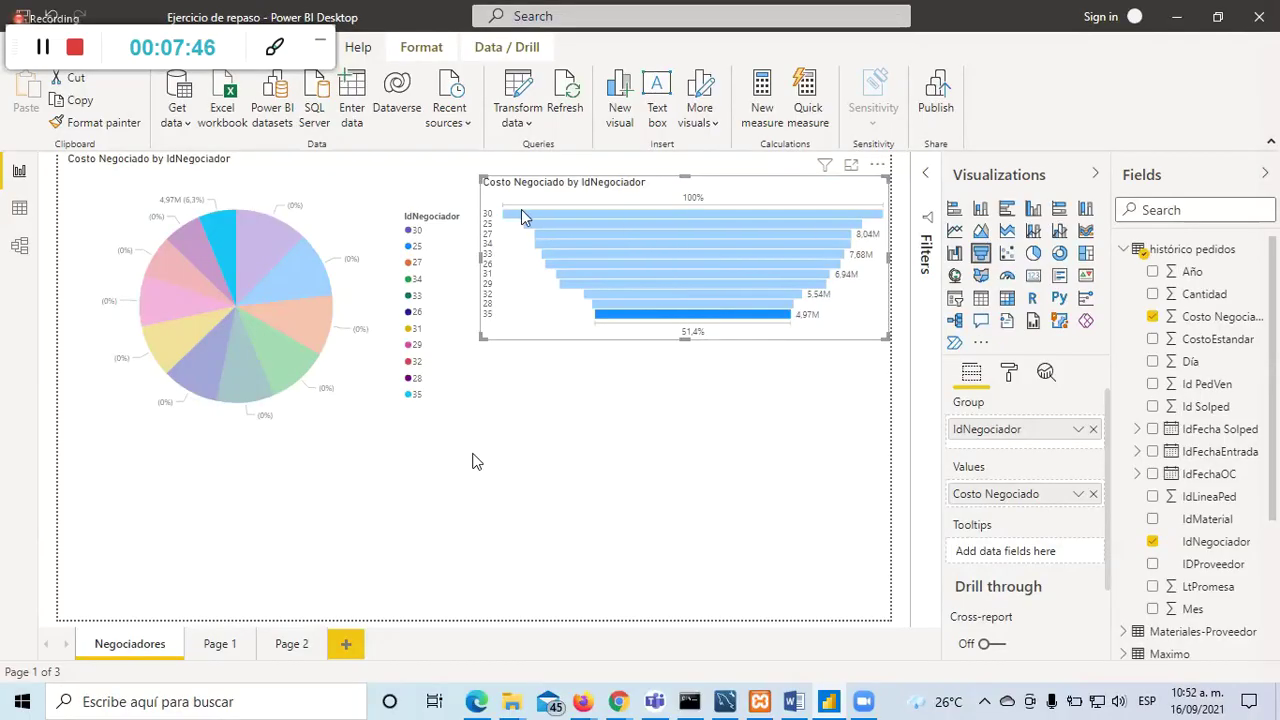
left_click(528, 215)
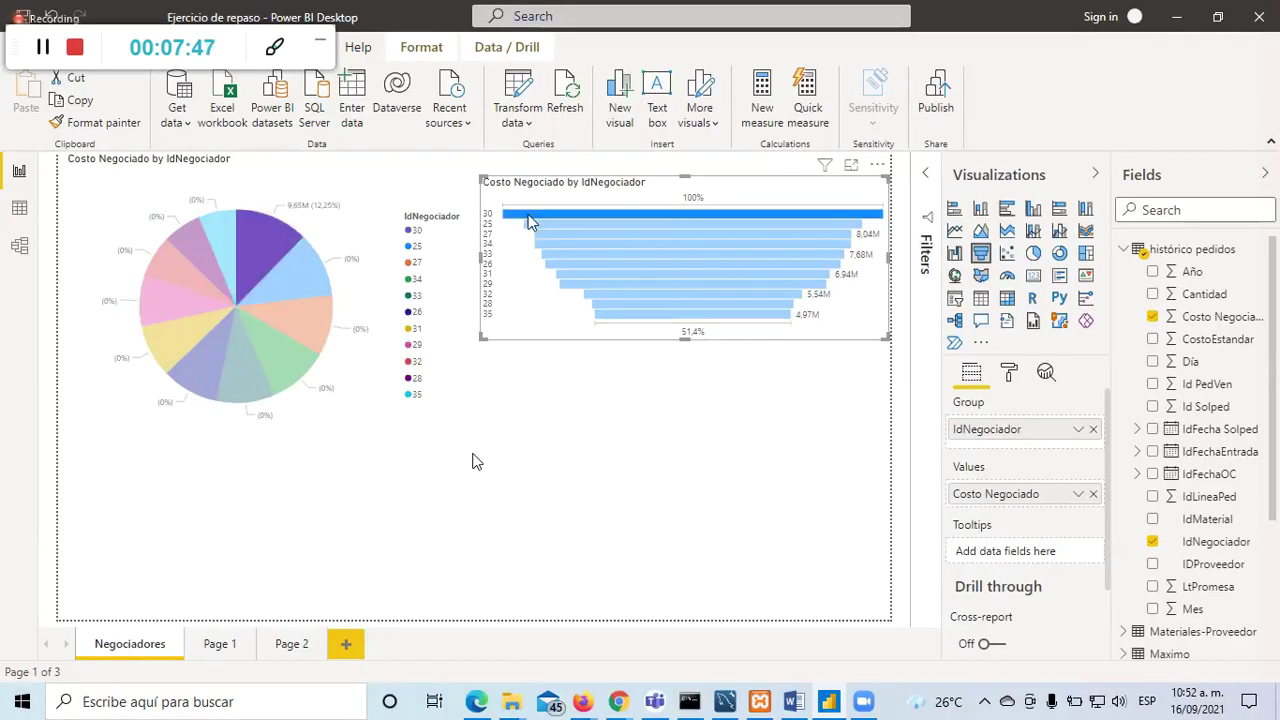
left_click(582, 432)
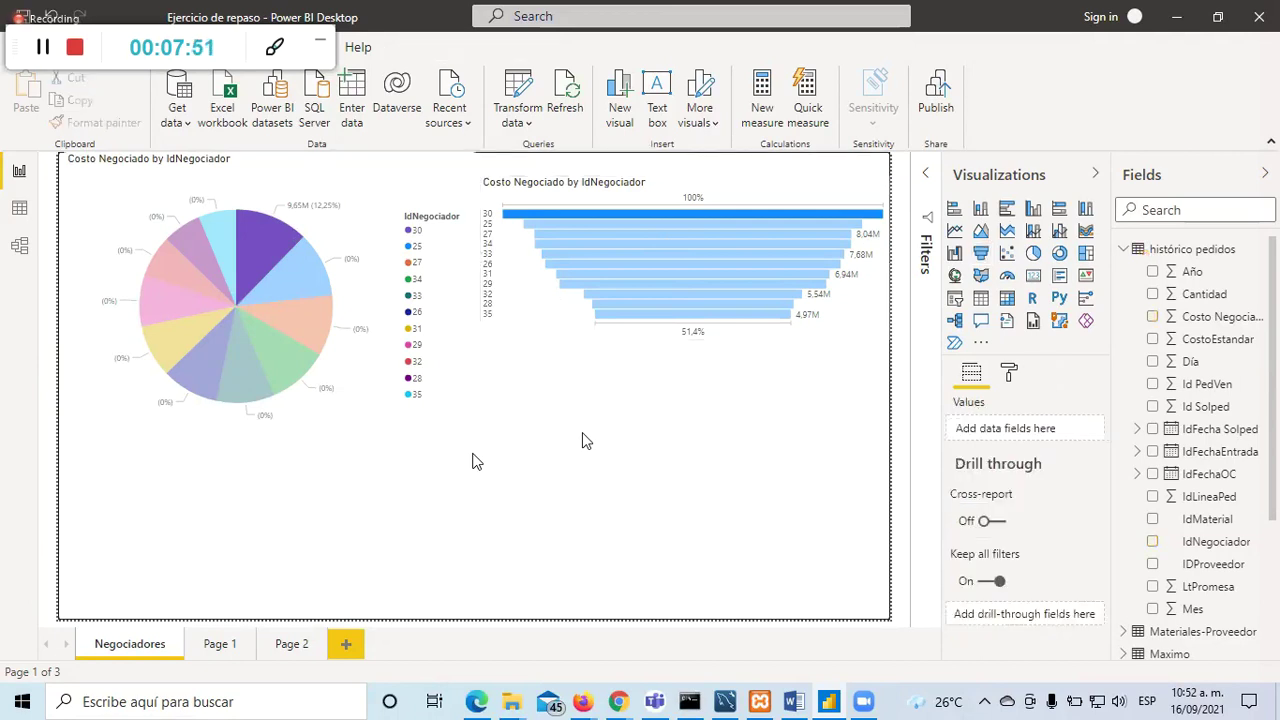
left_click(581, 263)
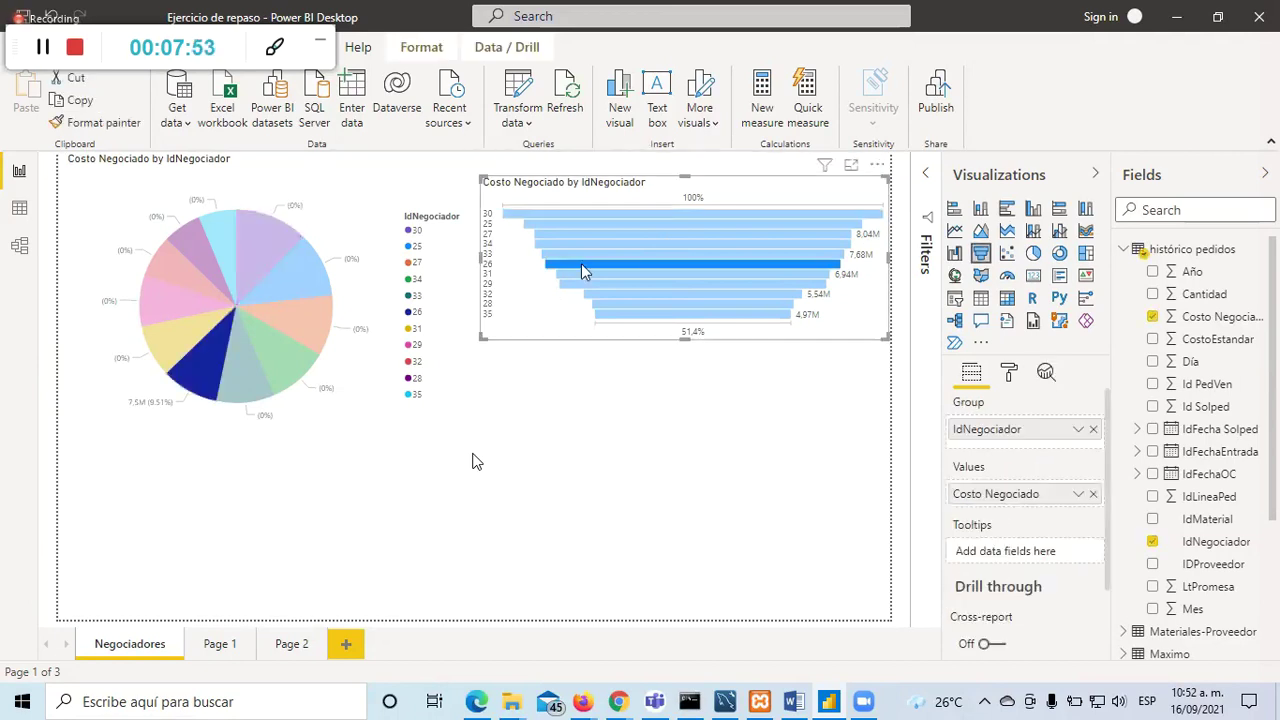
left_click(594, 245)
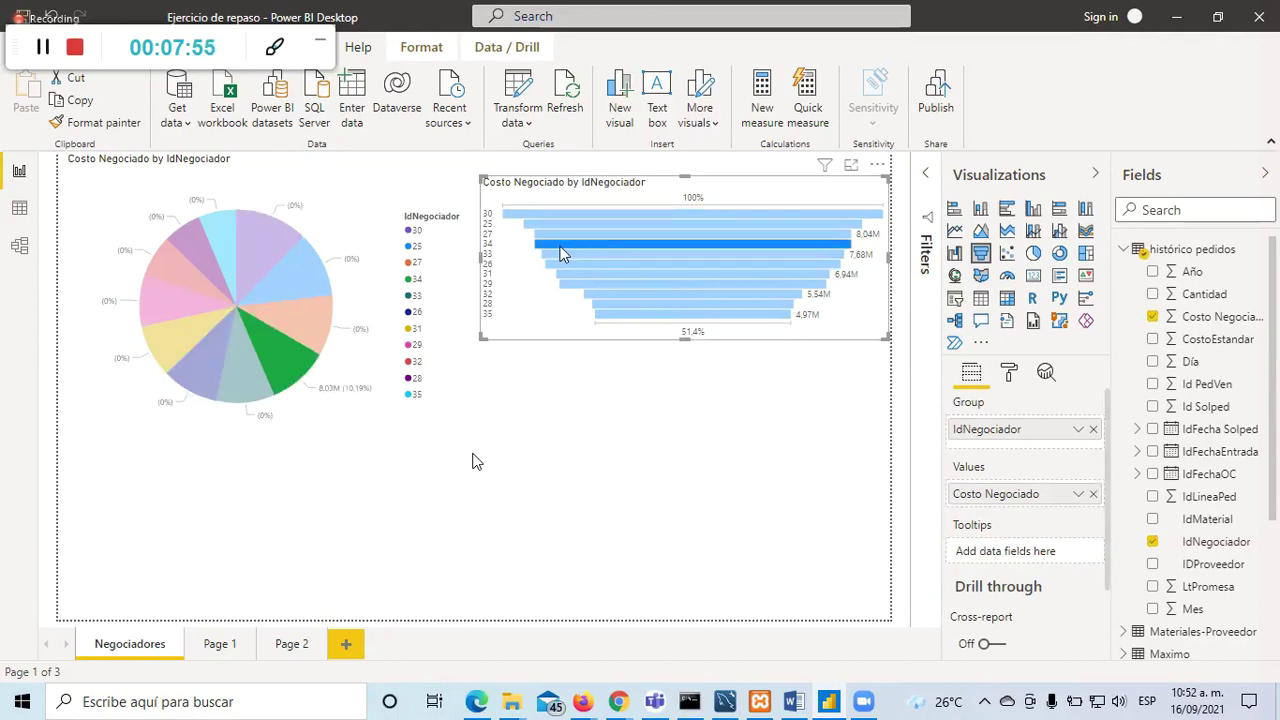
left_click(594, 233)
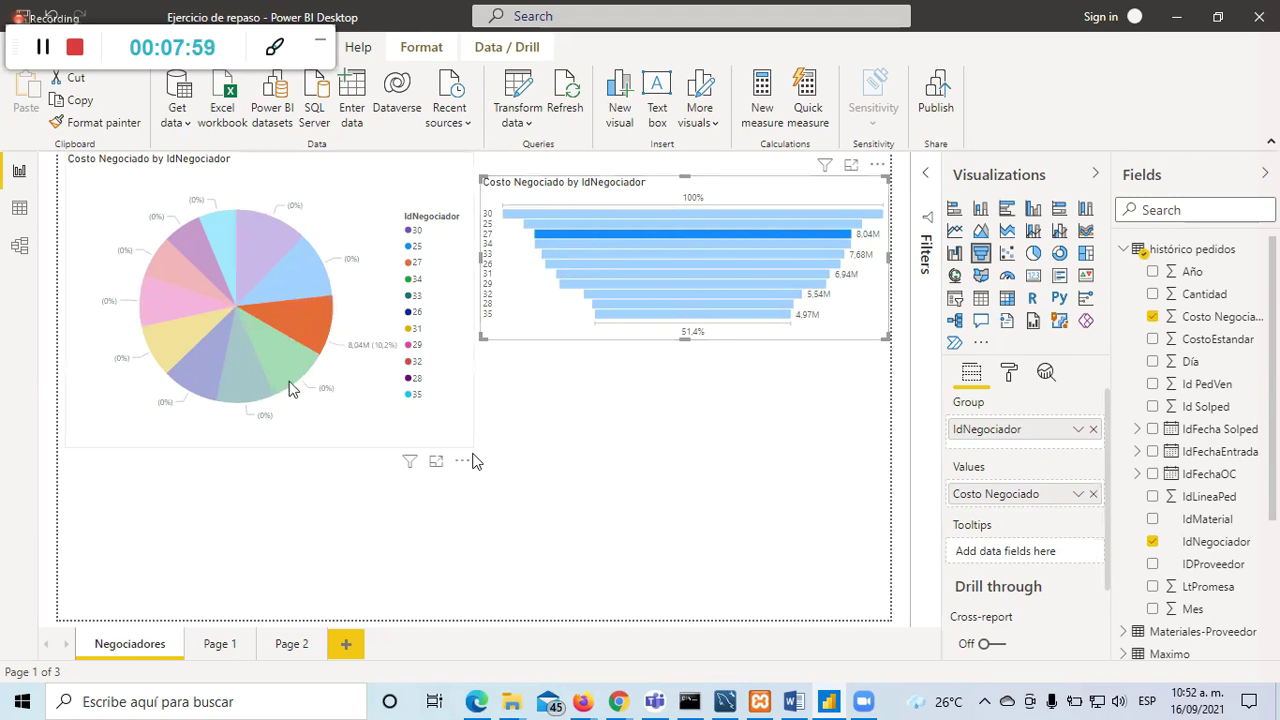
left_click(650, 275)
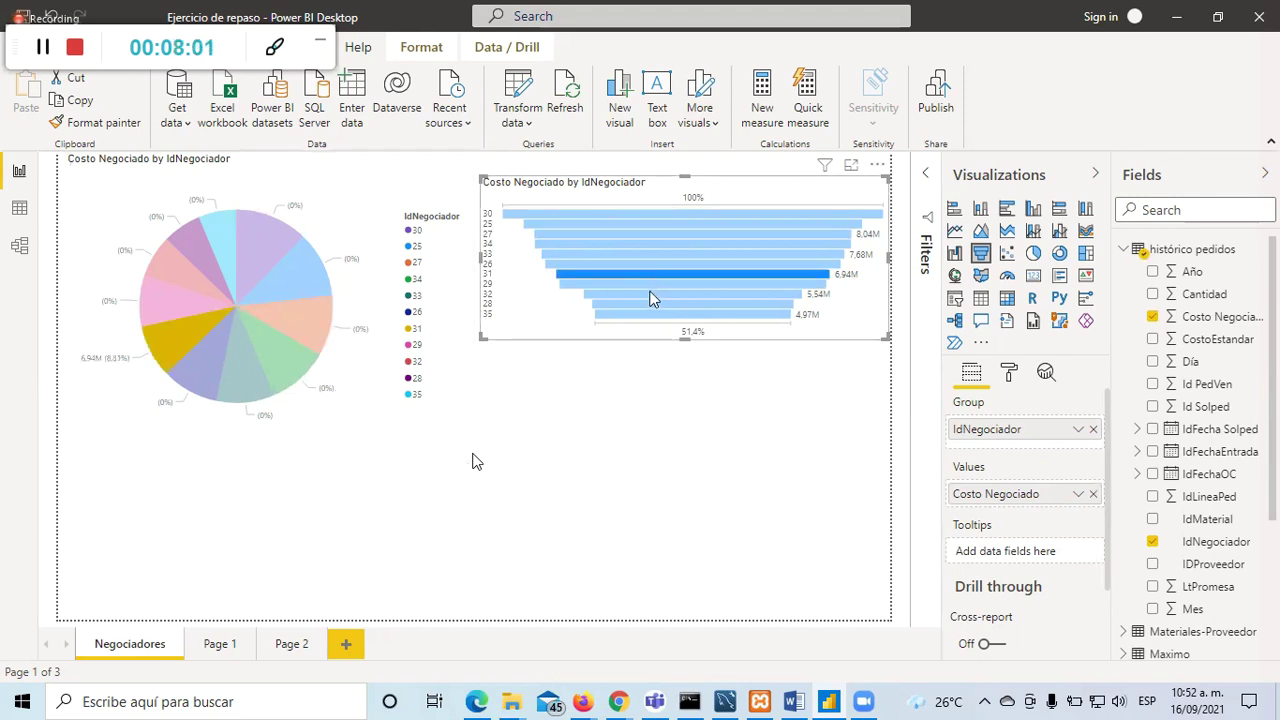
left_click(636, 254)
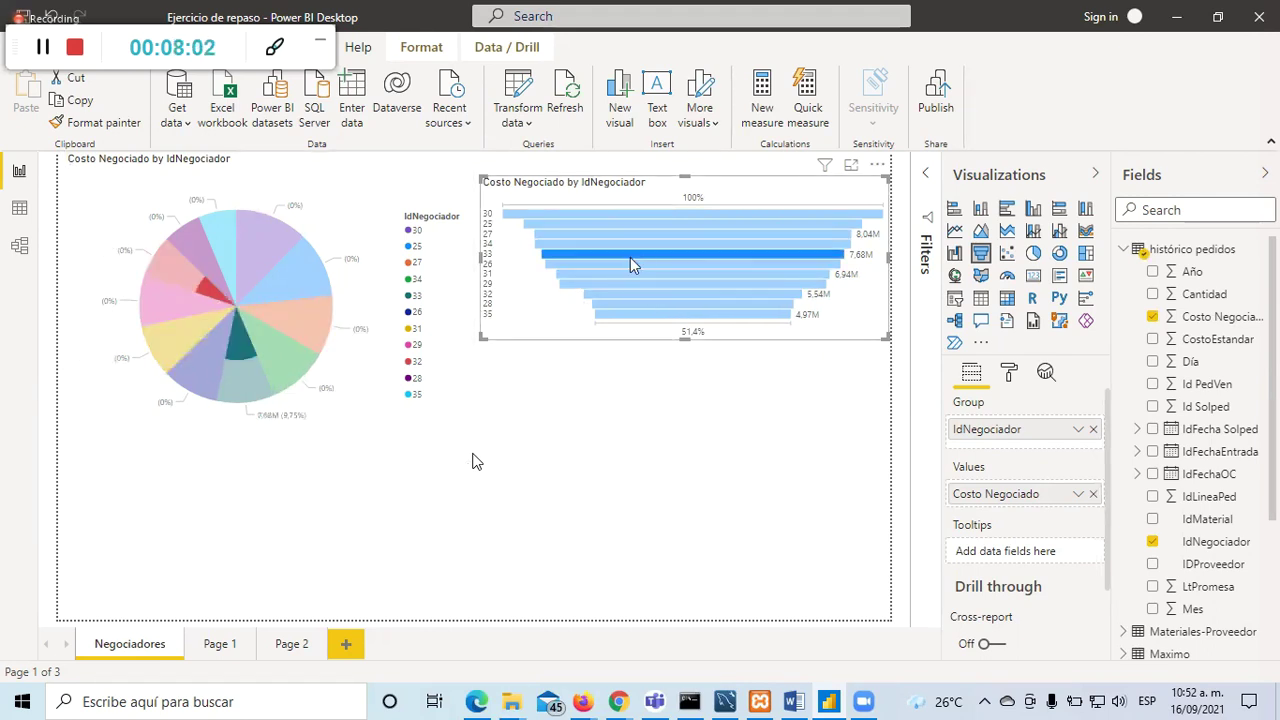
left_click(575, 544)
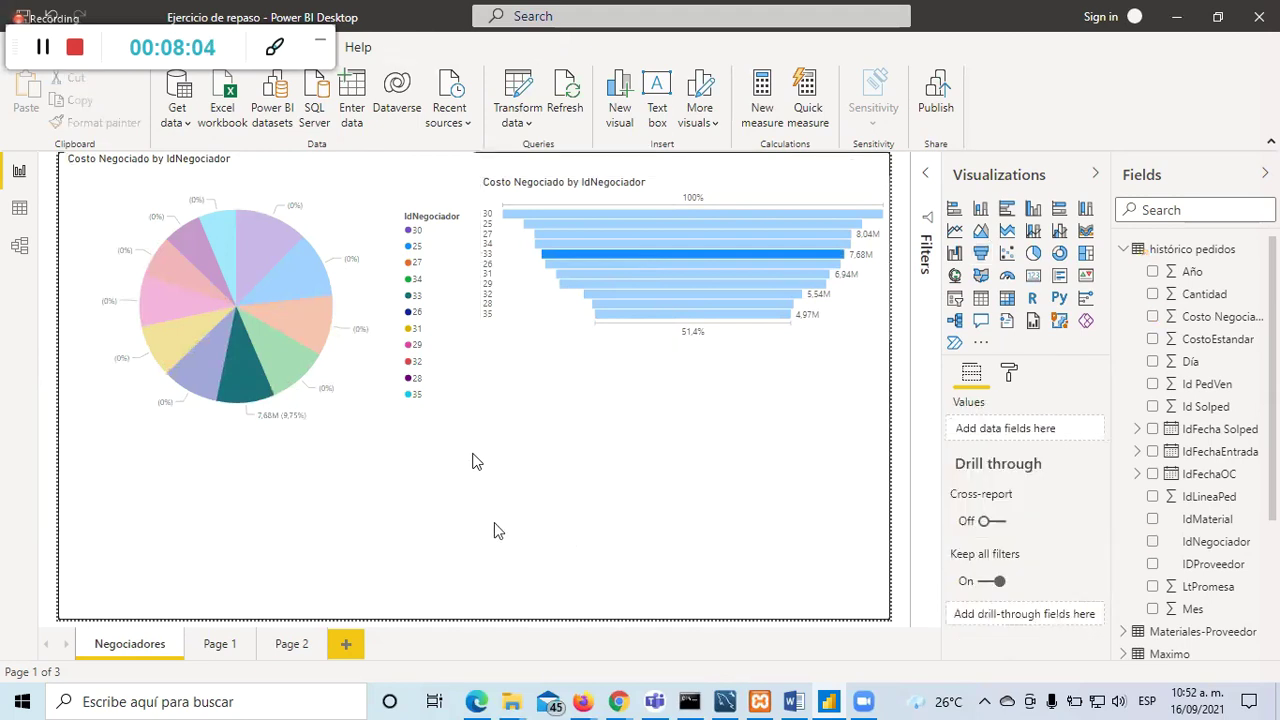
Step: Delete the unwanted Q&A visual and the old funnel chart, keeping the pie chart
left_click(395, 338)
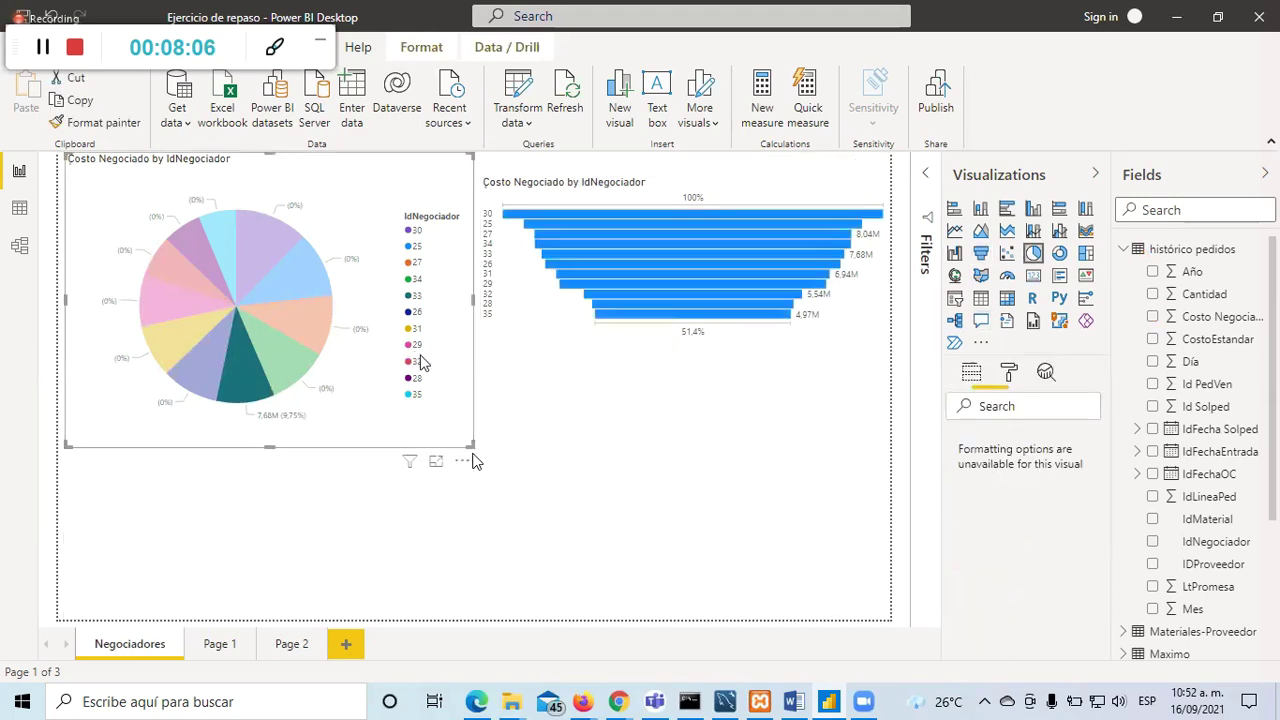
double_click(443, 508)
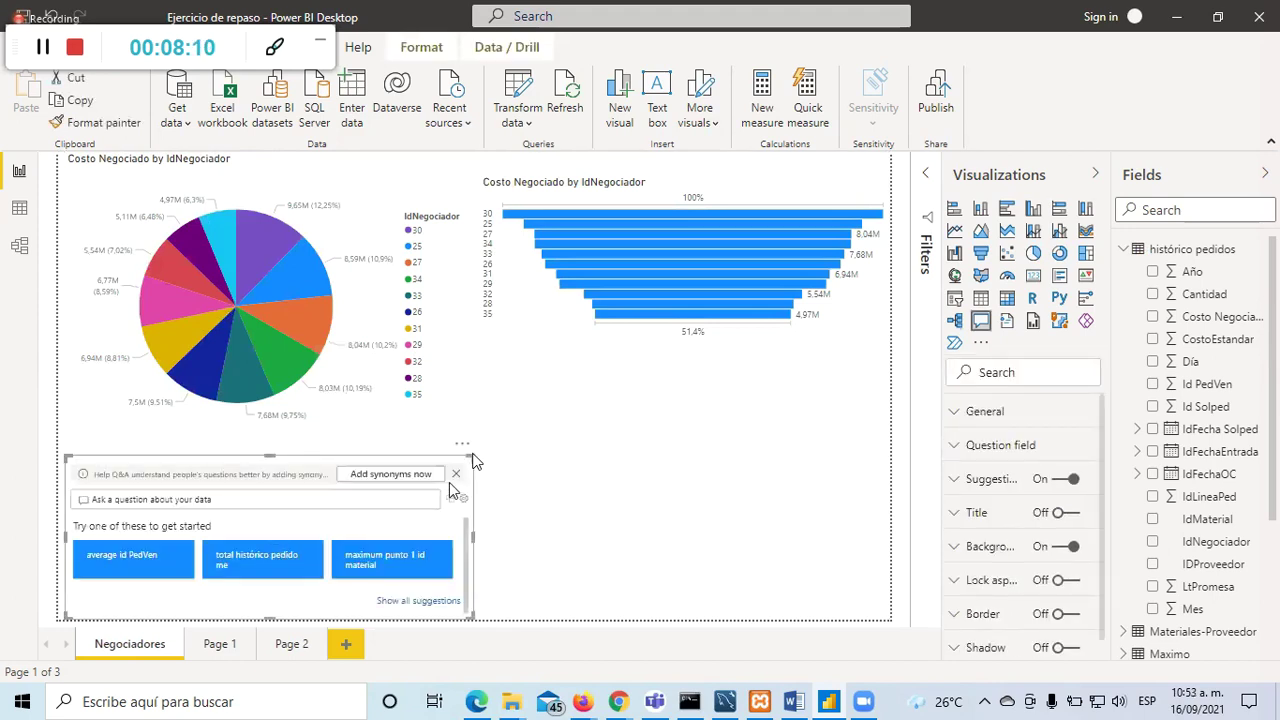
left_click(454, 475)
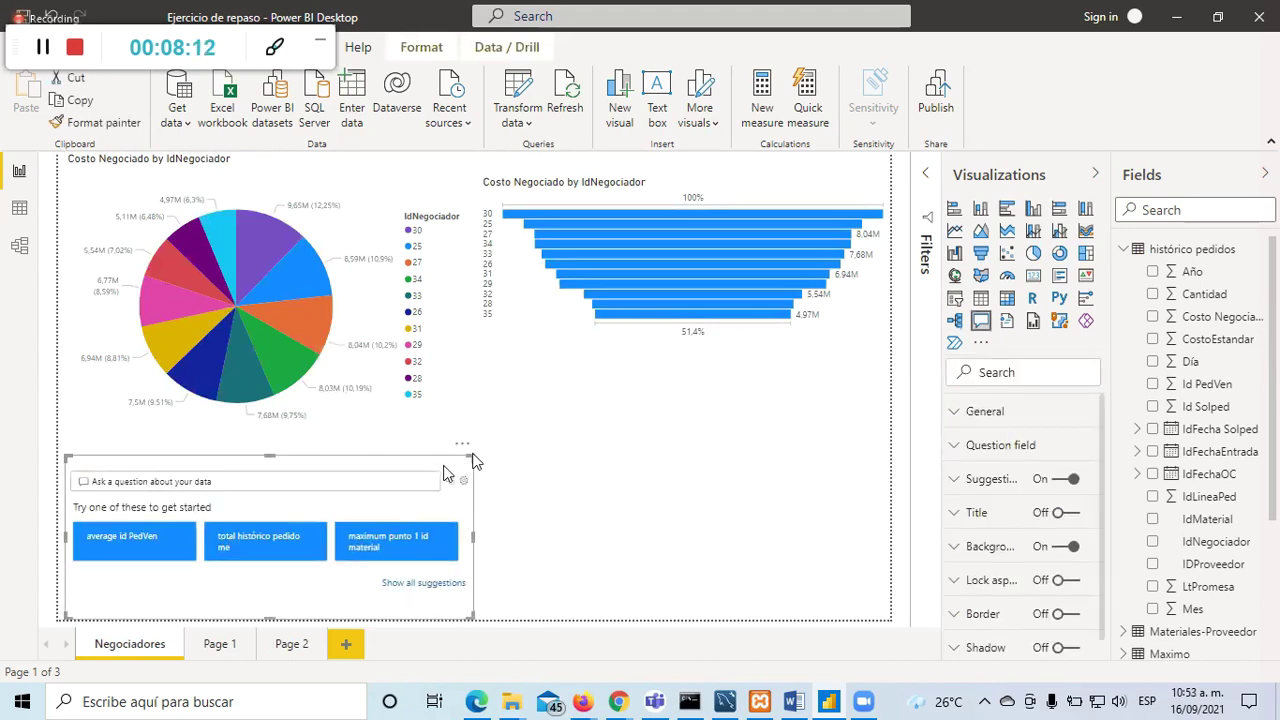
key("Delete")
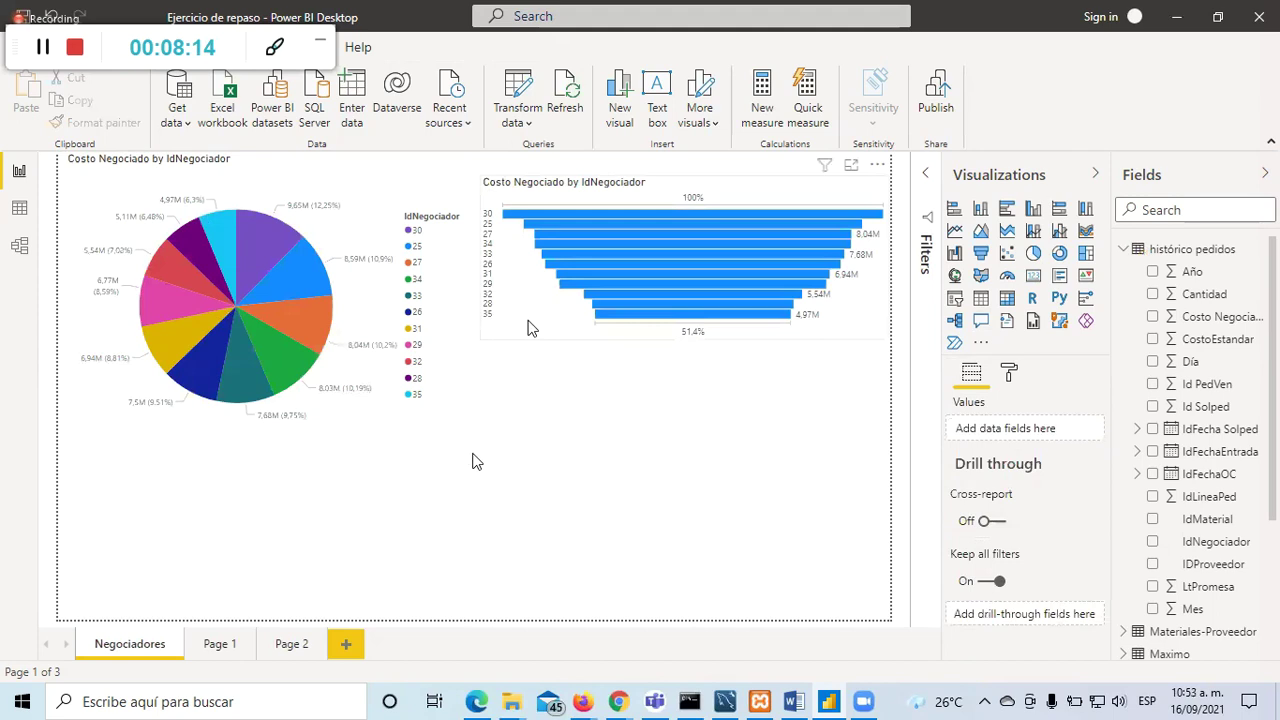
left_click(530, 328)
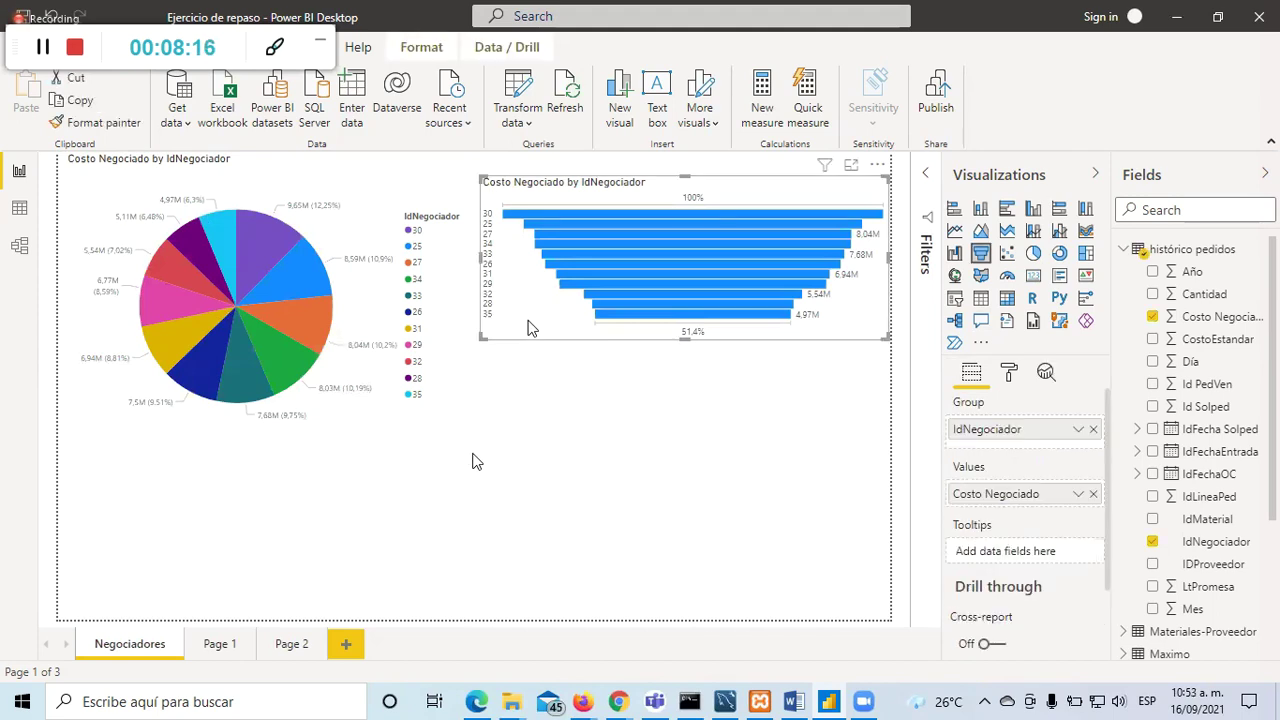
key("Delete")
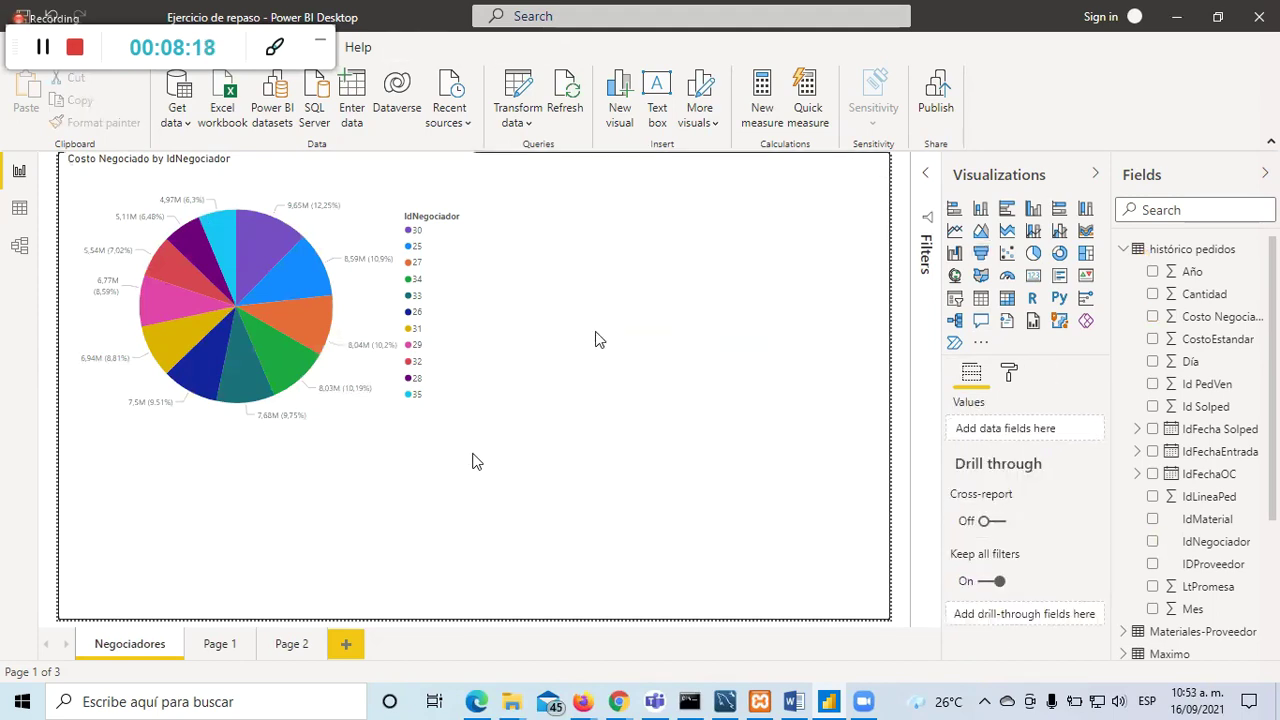
Step: Add a new funnel chart of Costo Negociado grouped by IdNegociador
left_click(981, 256)
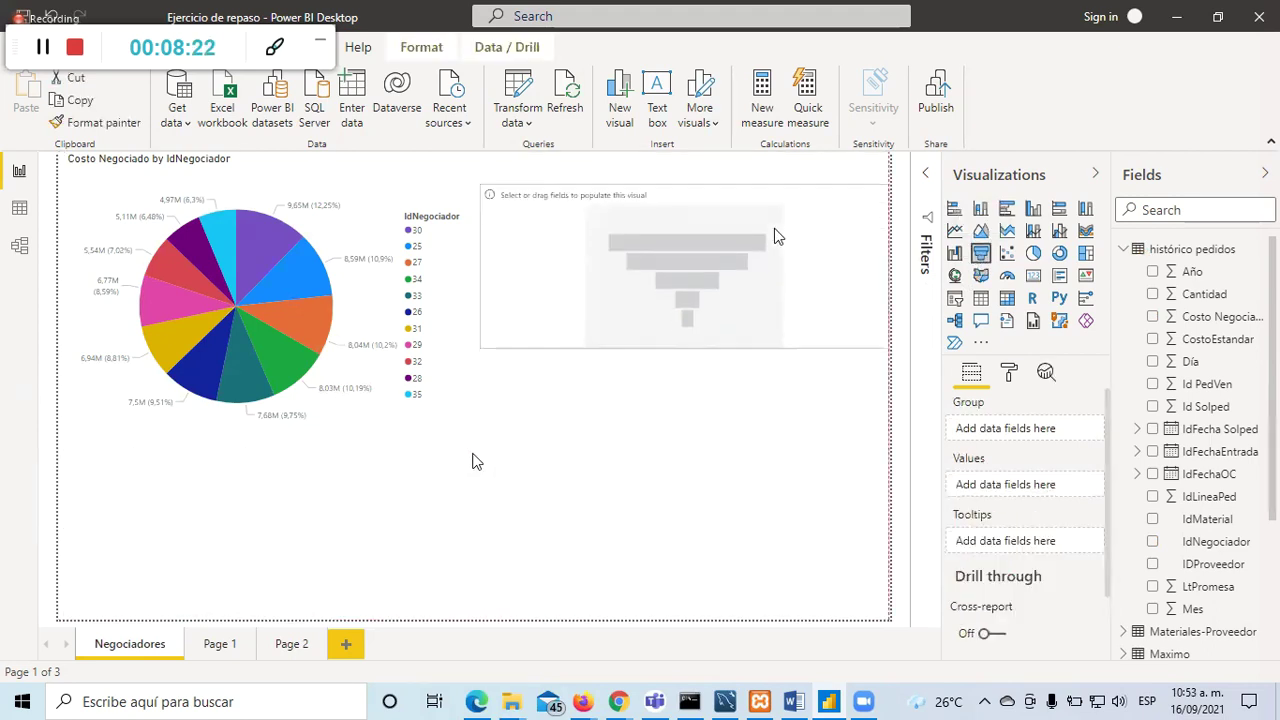
left_click(1151, 543)
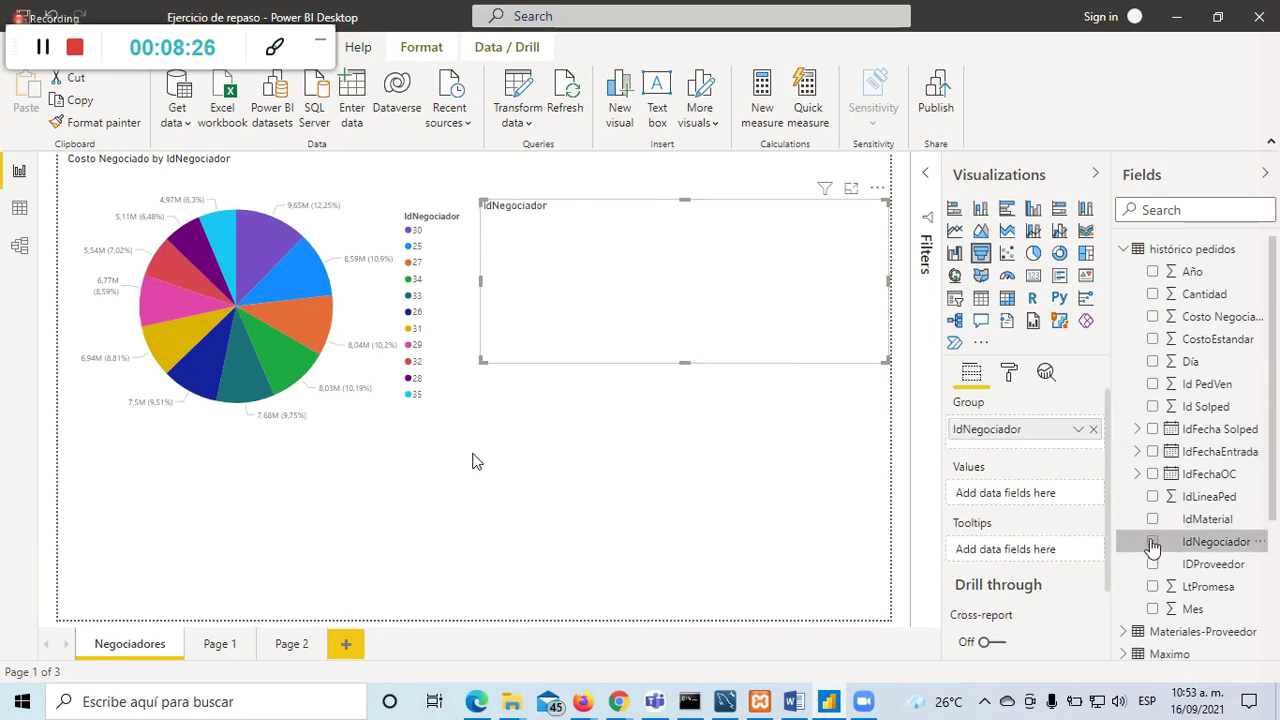
left_click(1153, 318)
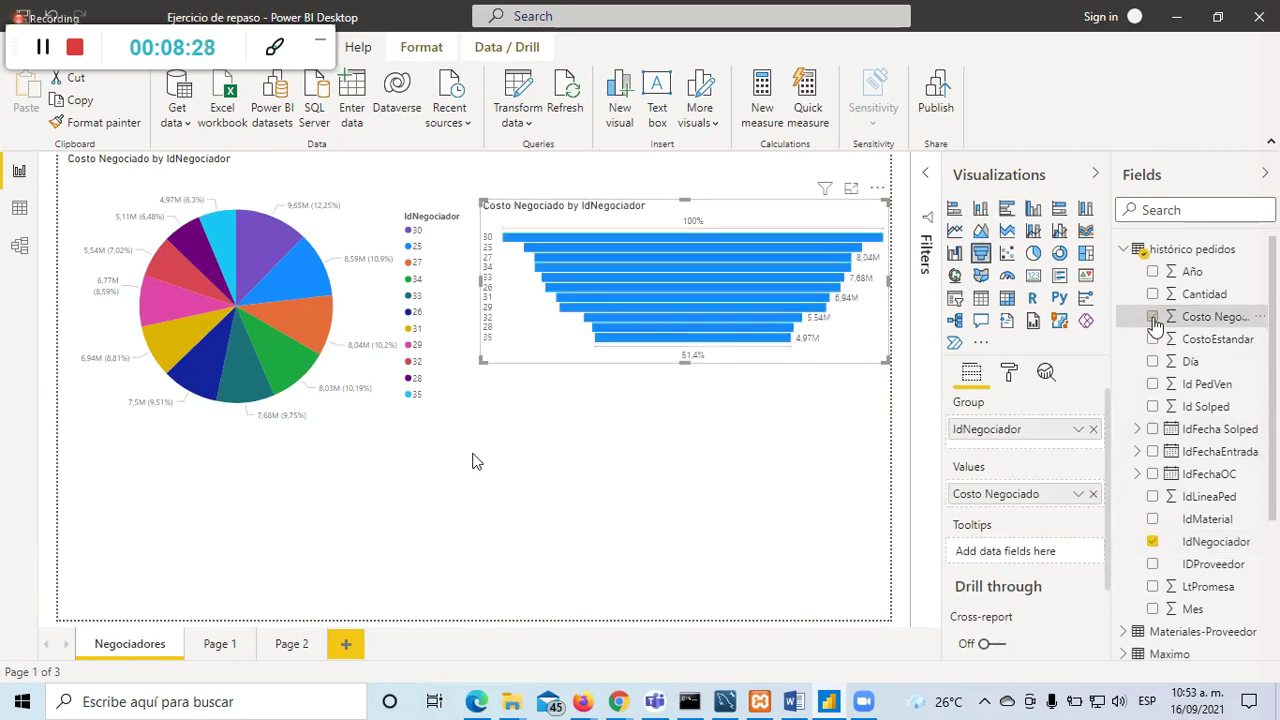
left_click(559, 540)
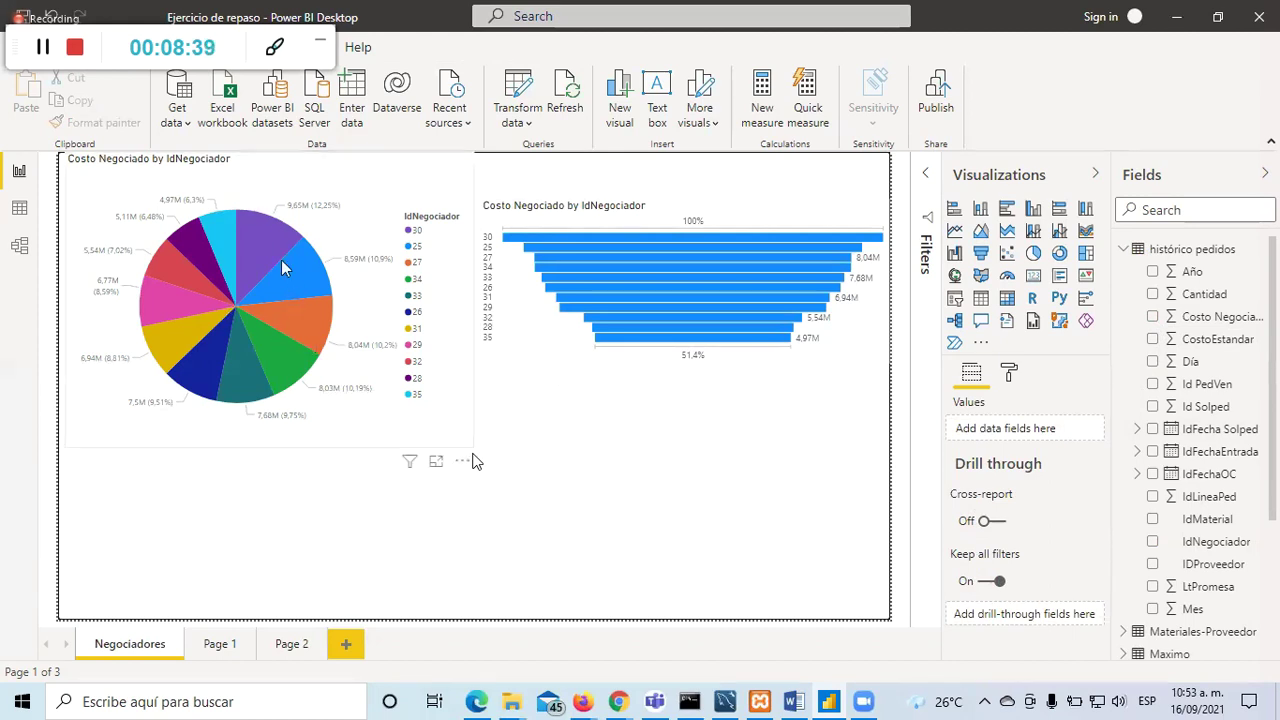
mouse_move(256, 252)
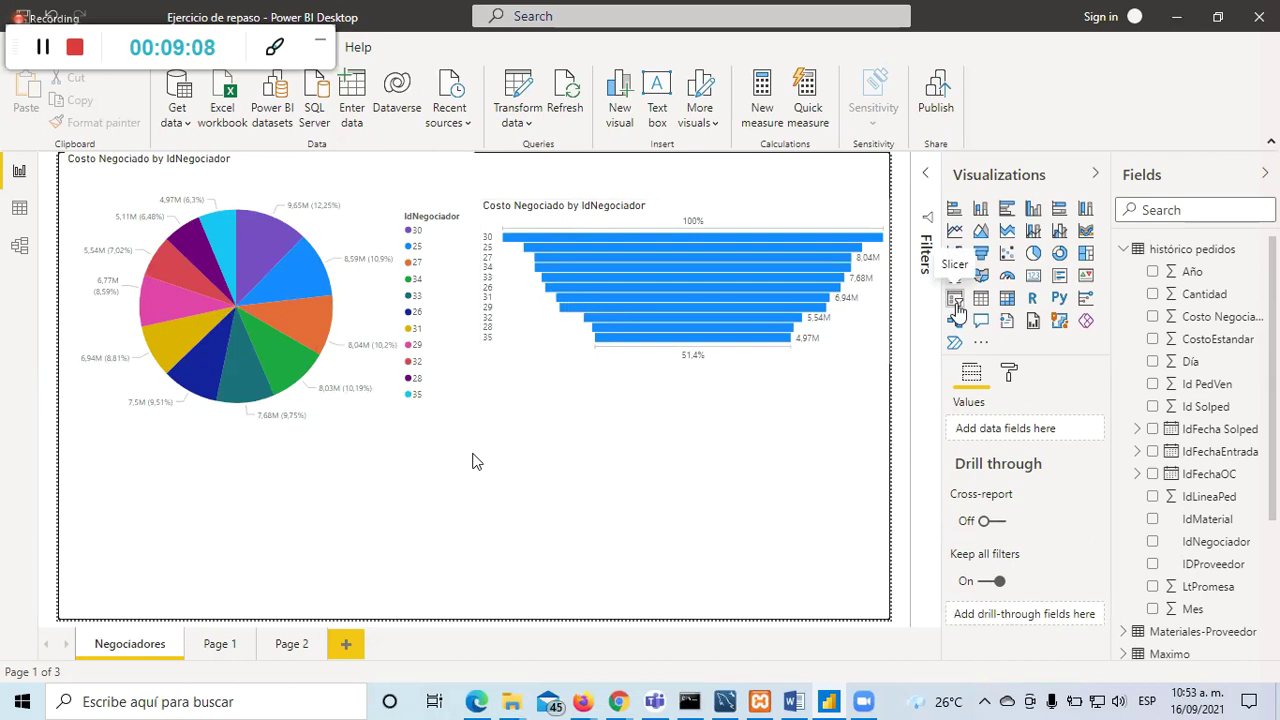
Step: Add an IdNegociador slicer under the funnel chart, reposition it, then delete it
left_click(955, 304)
left_click_drag(360, 491, 781, 436)
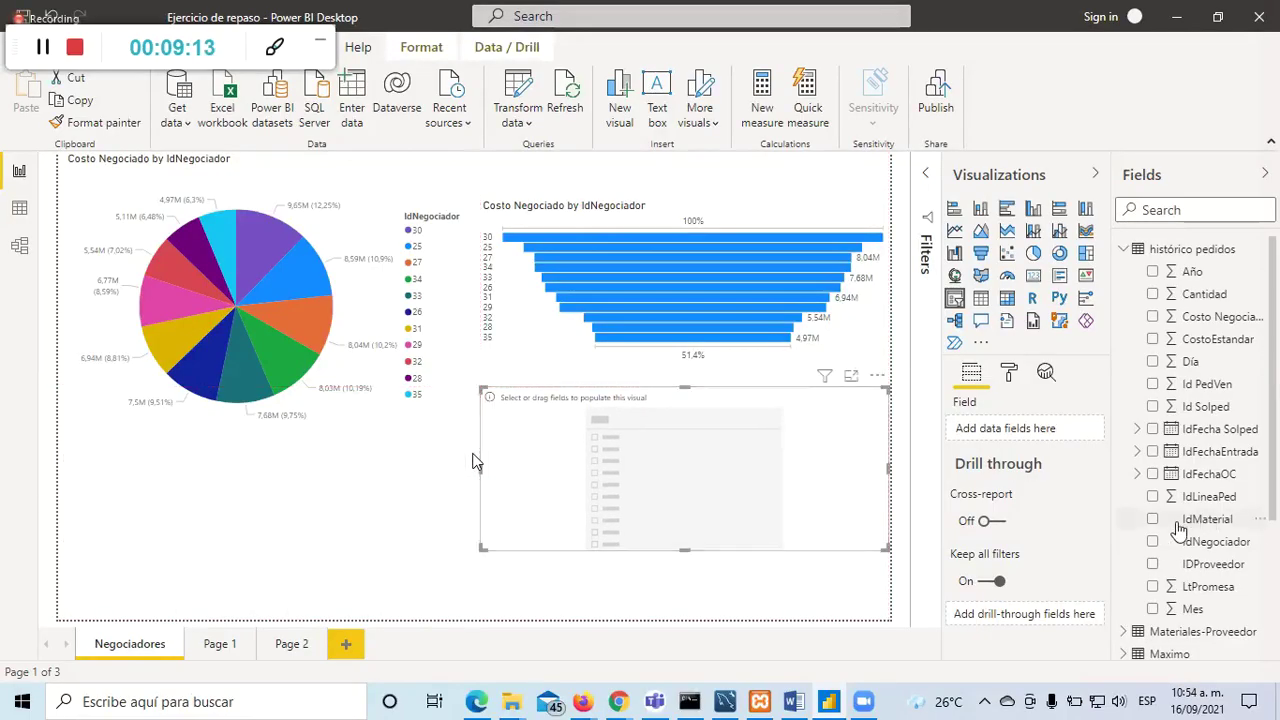
left_click(1153, 543)
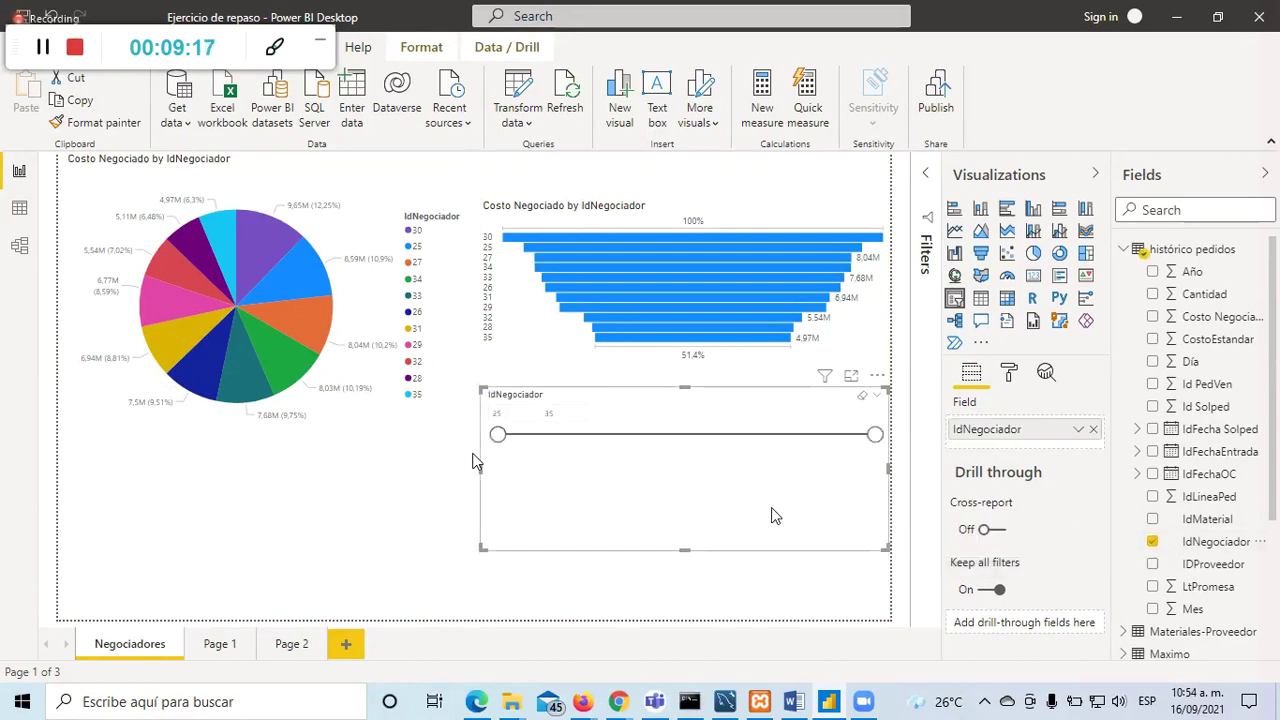
left_click(878, 398)
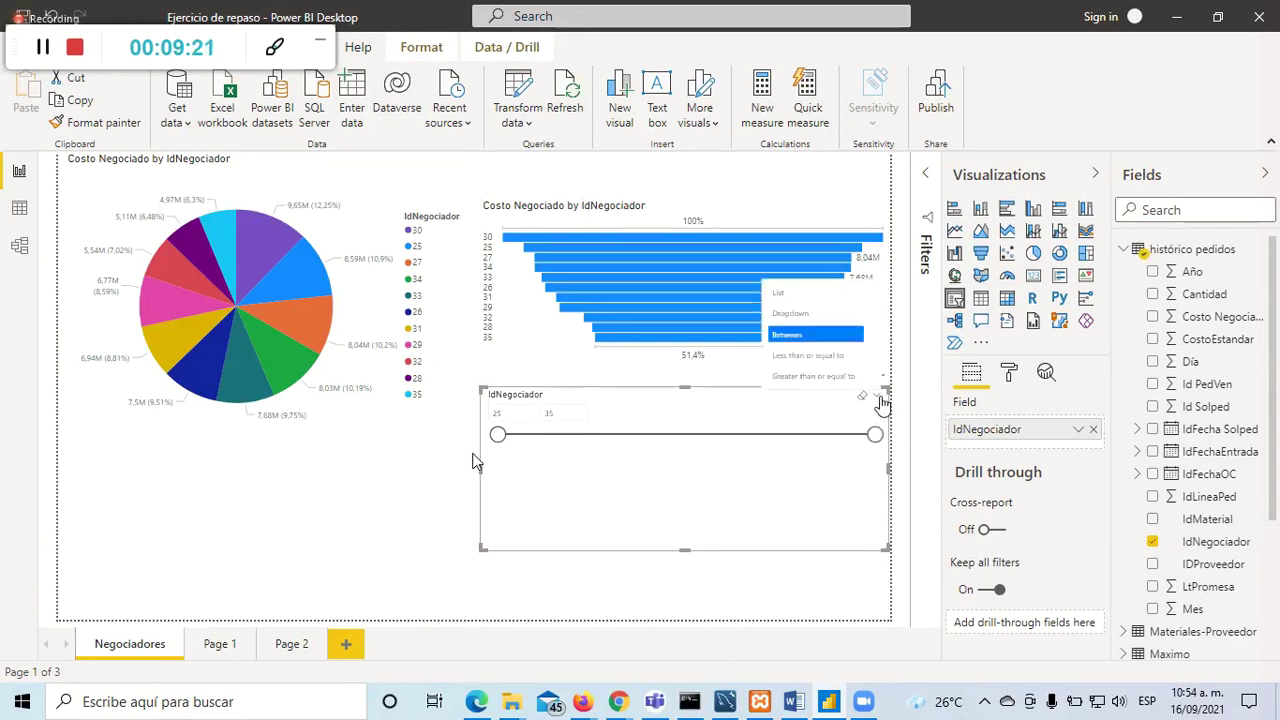
left_click(862, 410)
left_click_drag(528, 520, 609, 546)
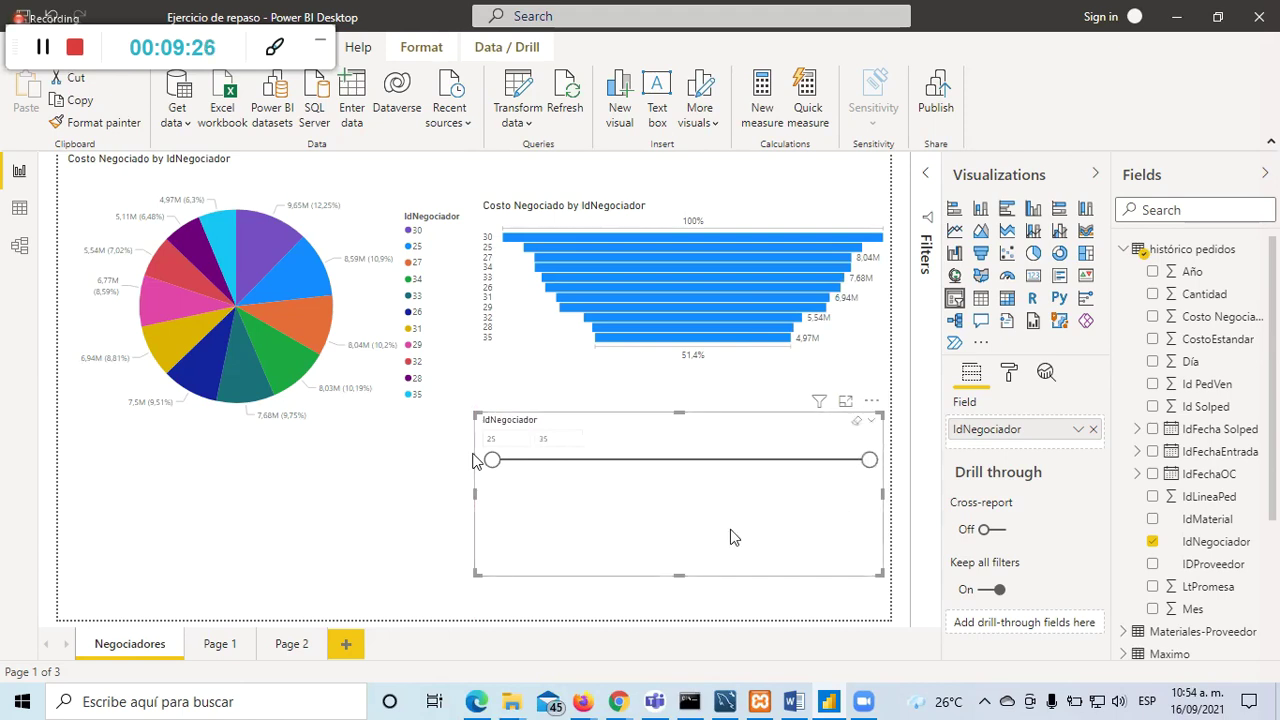
key("Delete")
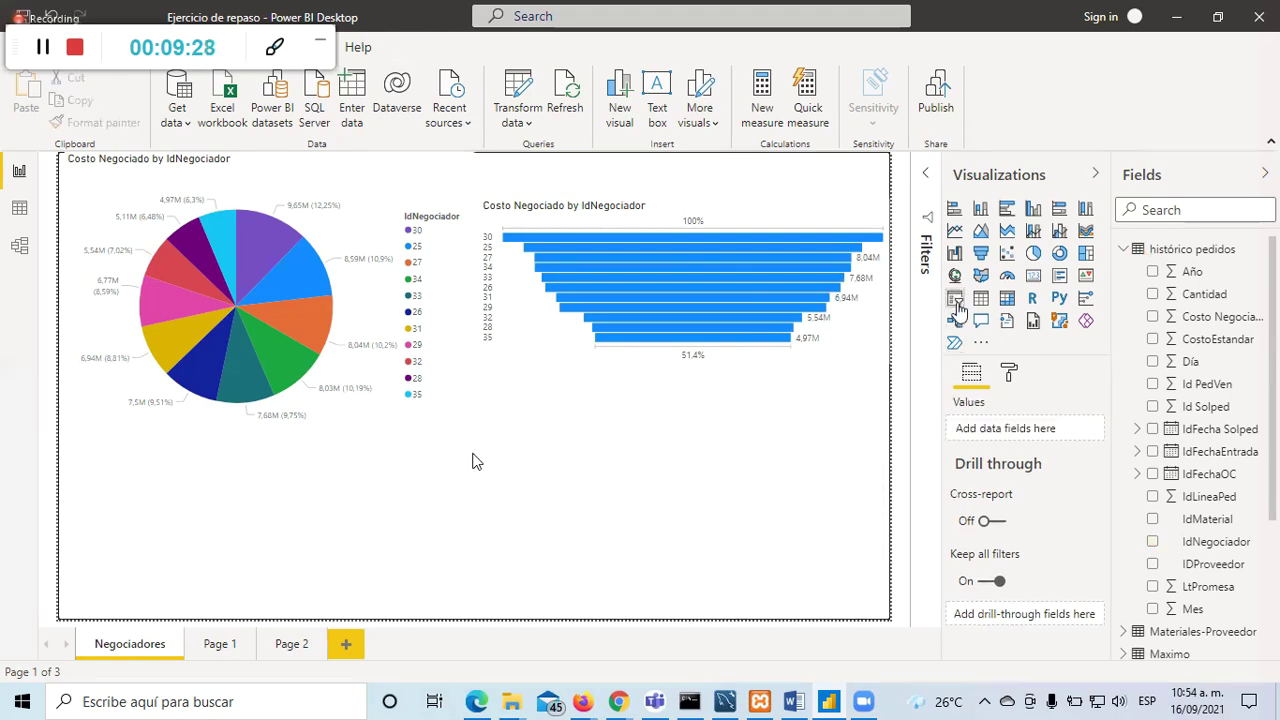
Step: Add an empty slicer below the pie, undo an accidental pie-to-slicer conversion, and fill it with IdNegociador
left_click(955, 300)
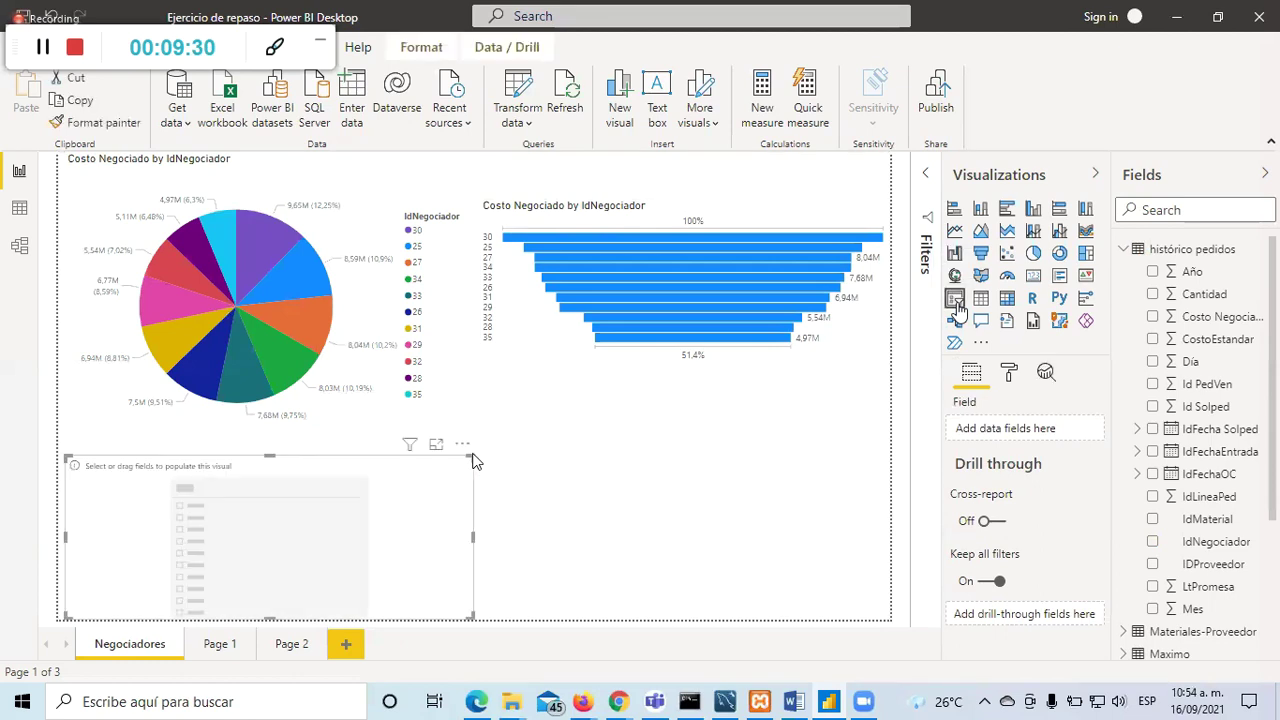
left_click(730, 533)
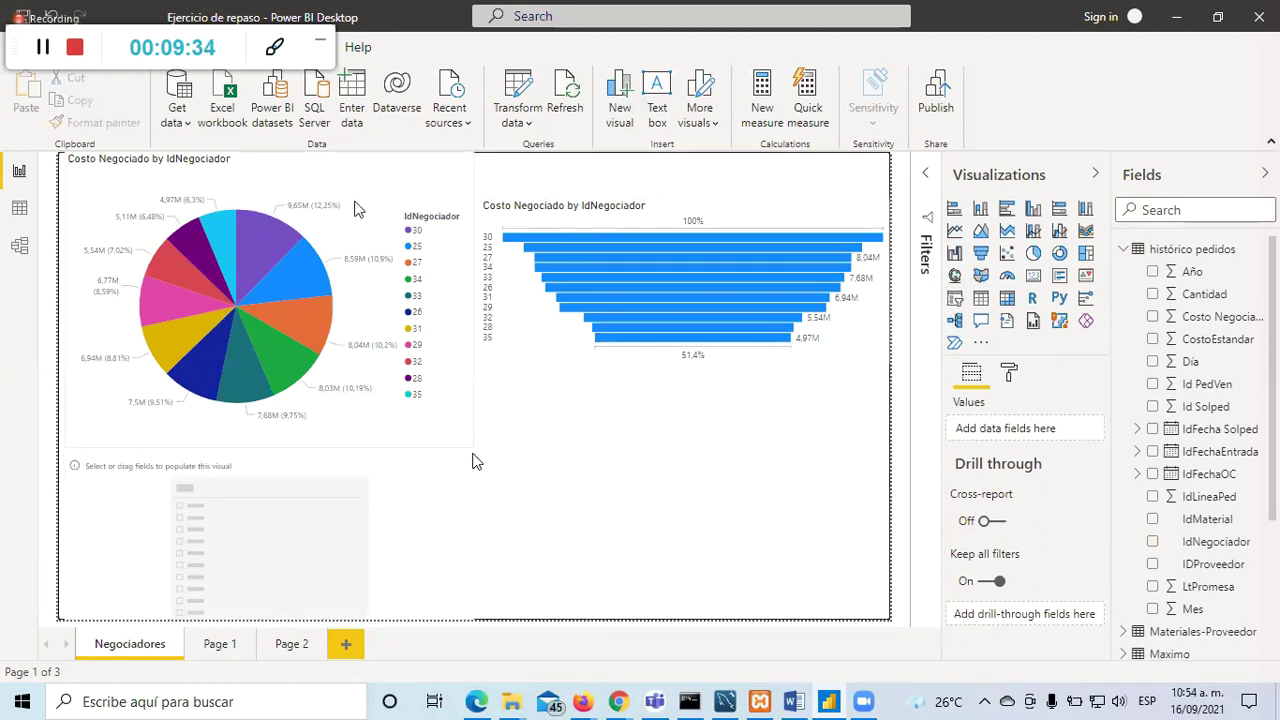
left_click(358, 210)
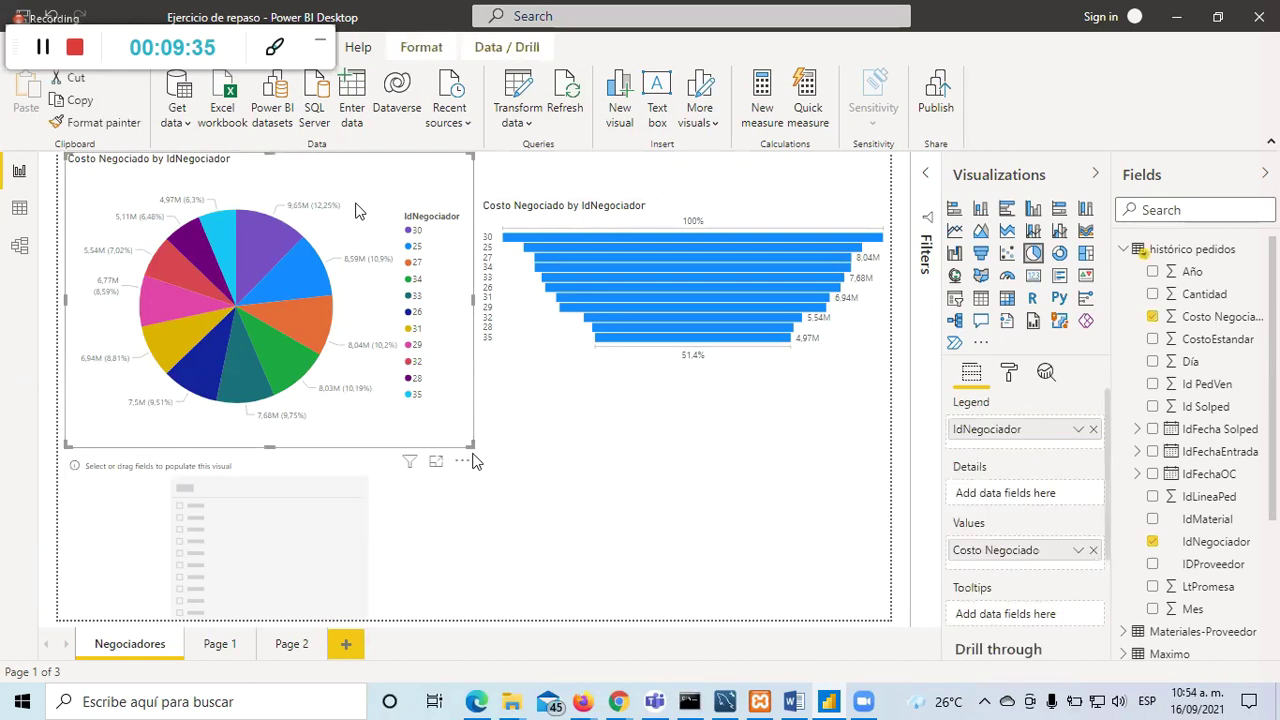
left_click(955, 299)
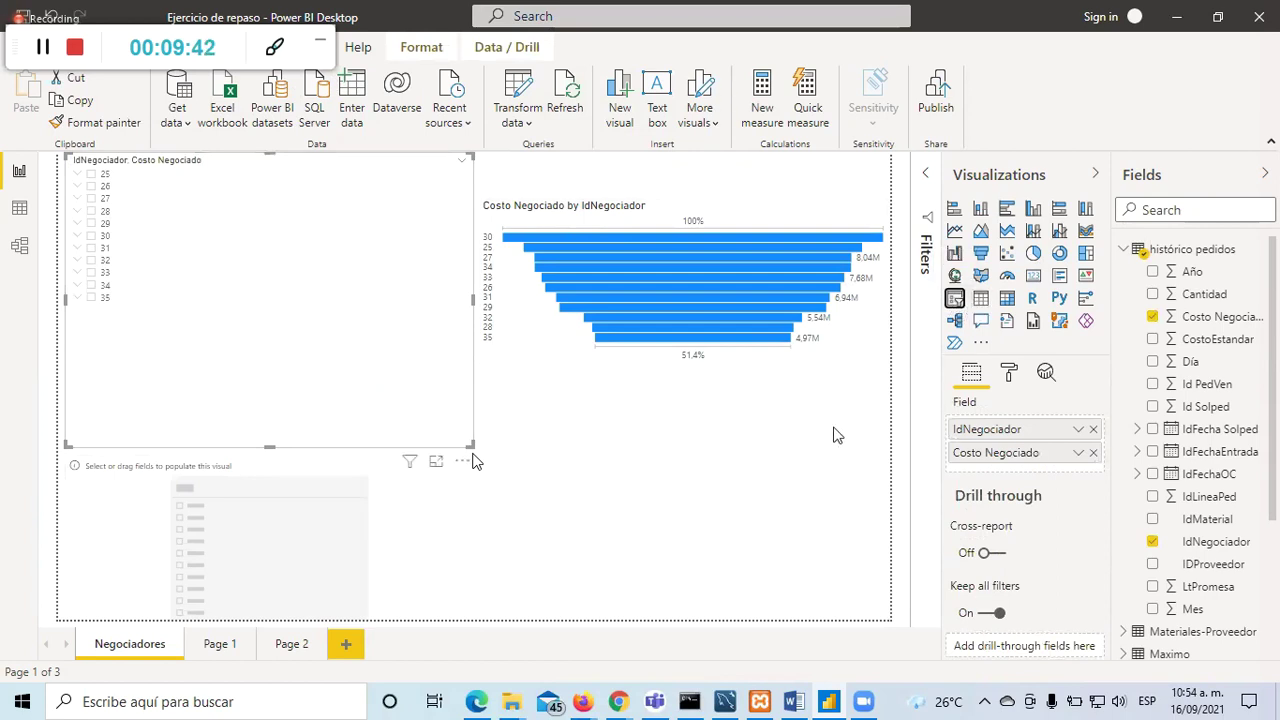
key("ctrl+z")
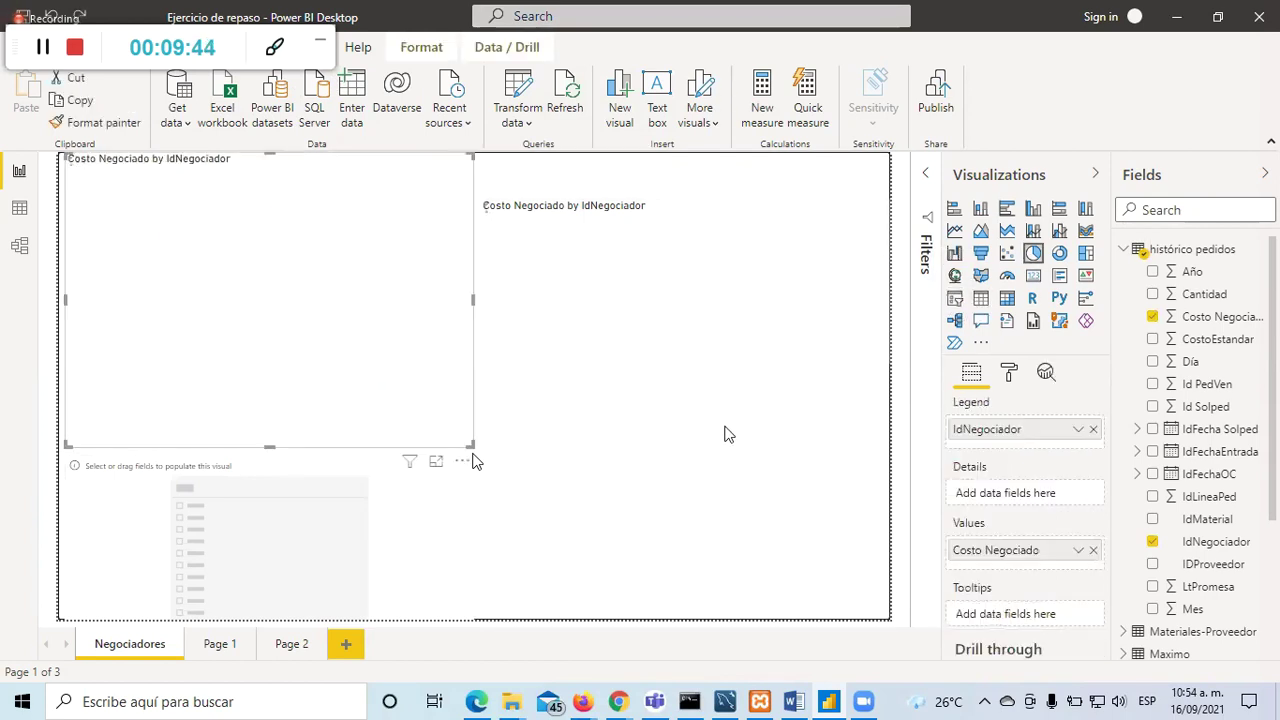
left_click(375, 527)
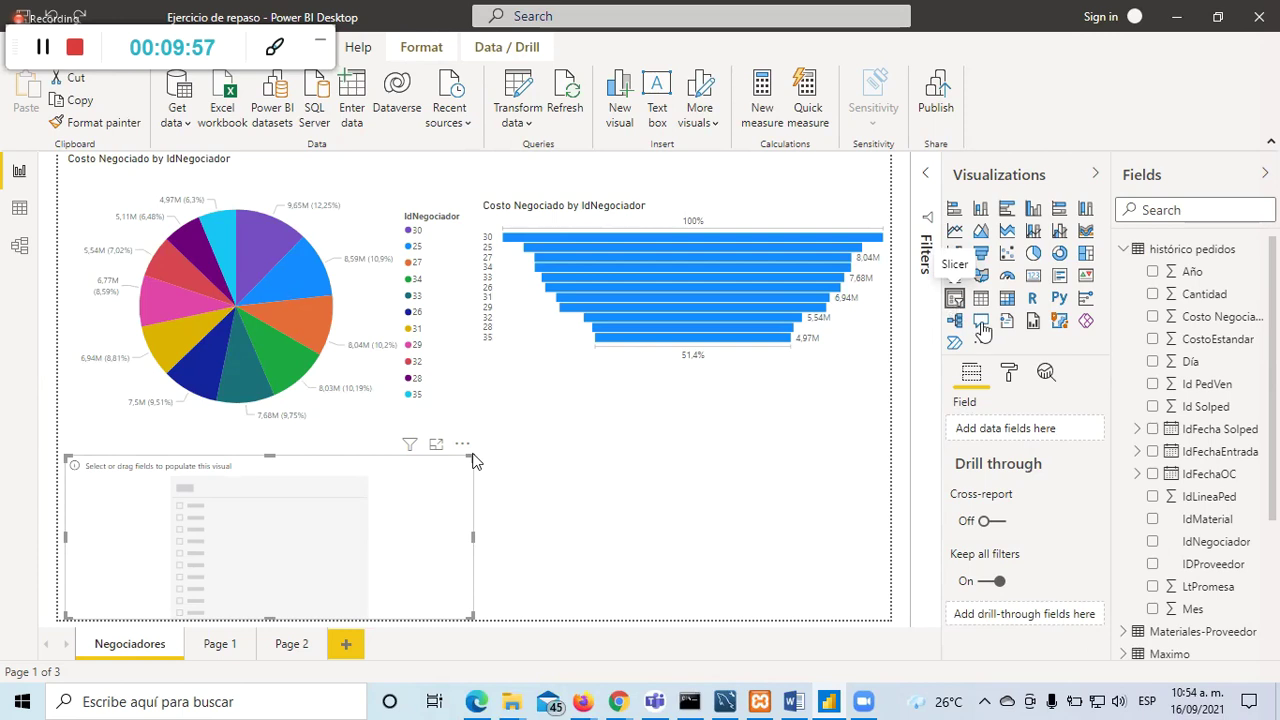
left_click(1153, 546)
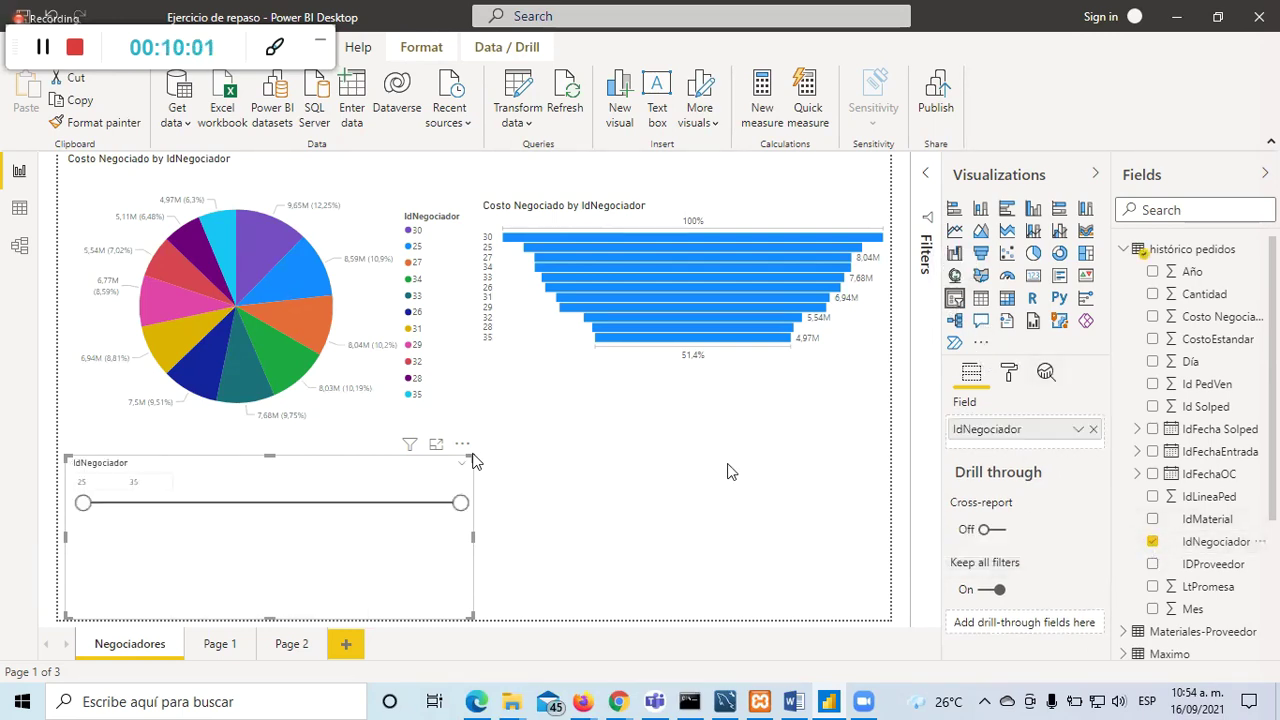
Step: Move the slicer under the funnel, shorten it, and drag its range to 25–27
left_click(640, 535)
left_click_drag(337, 551, 765, 484)
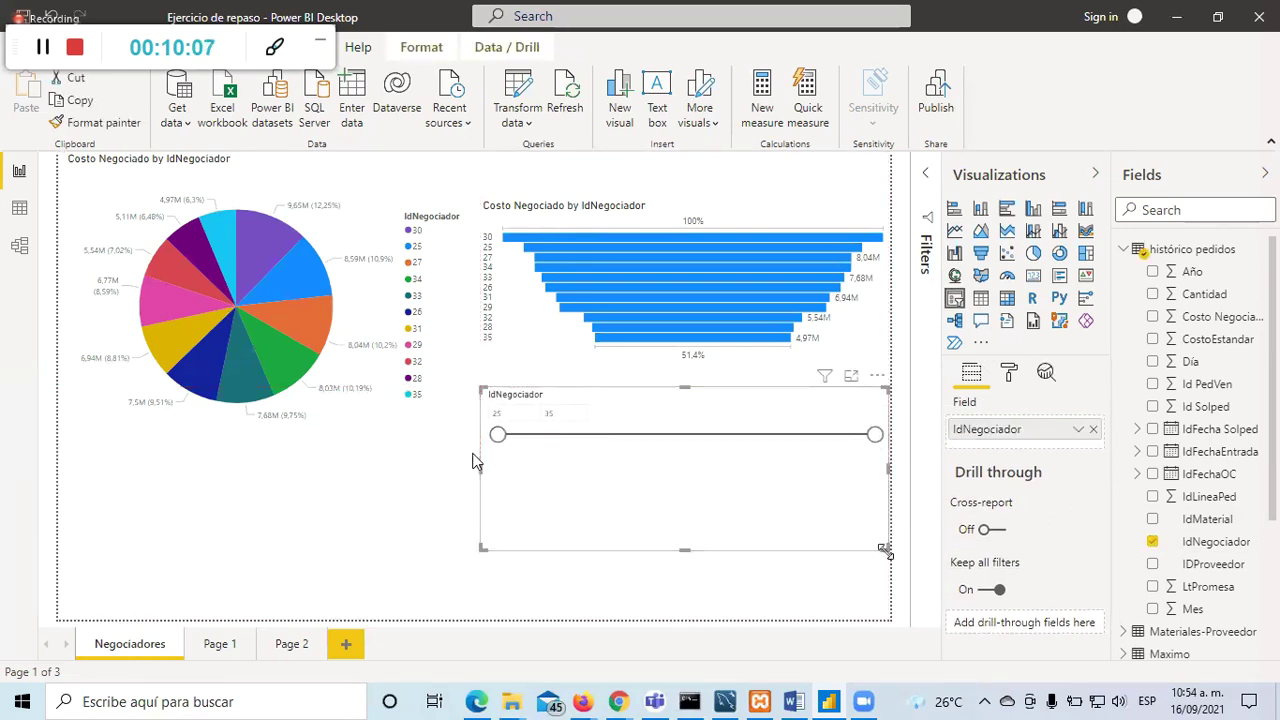
left_click_drag(875, 550, 866, 477)
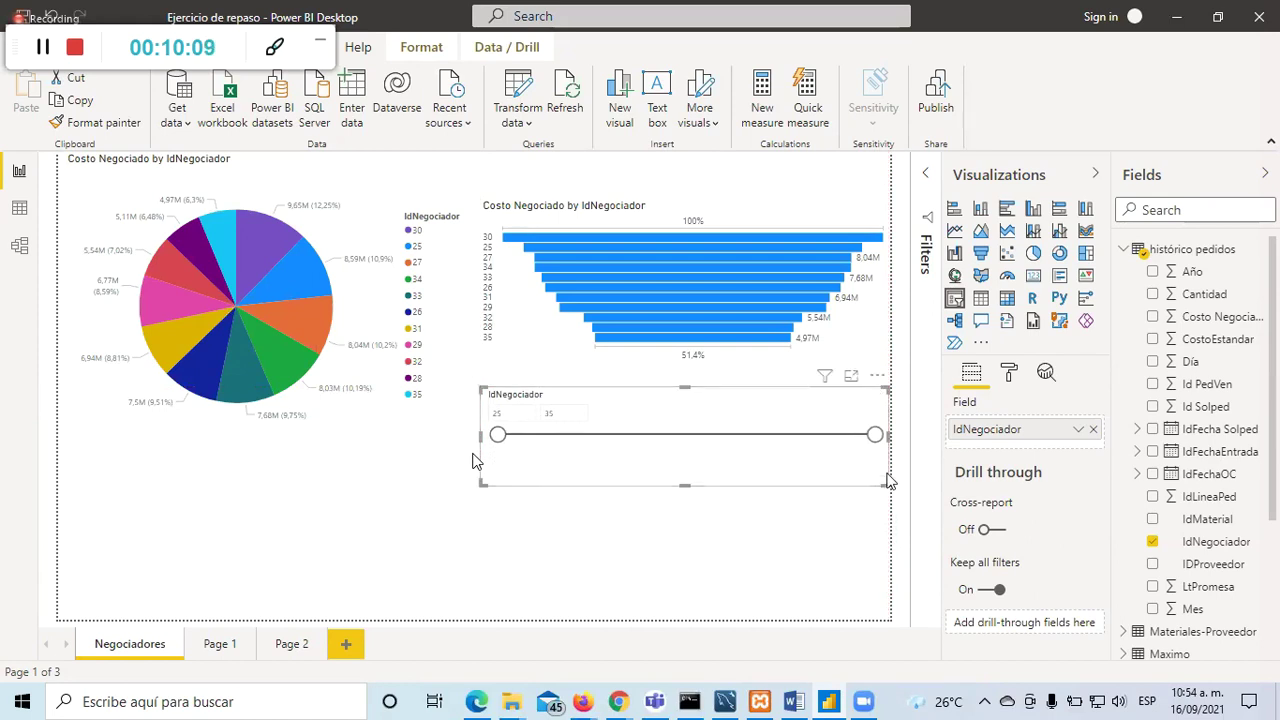
left_click_drag(875, 431, 536, 432)
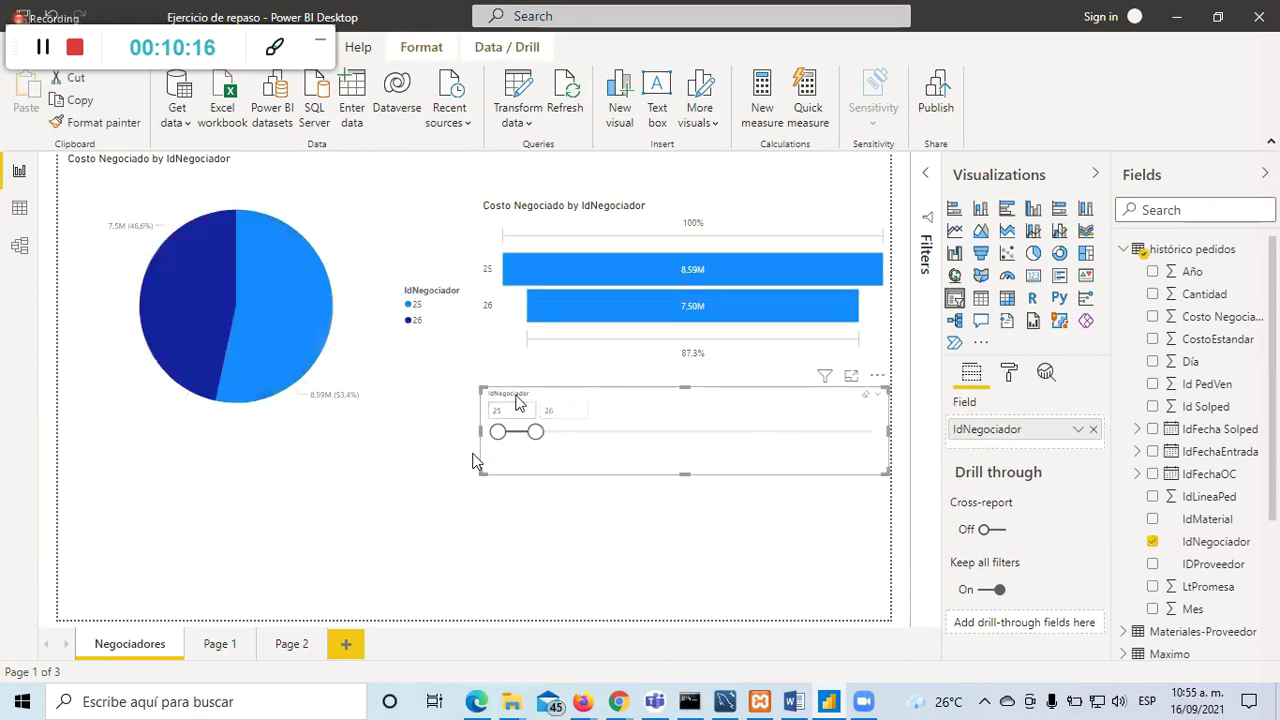
left_click(535, 432)
left_click_drag(577, 434, 591, 432)
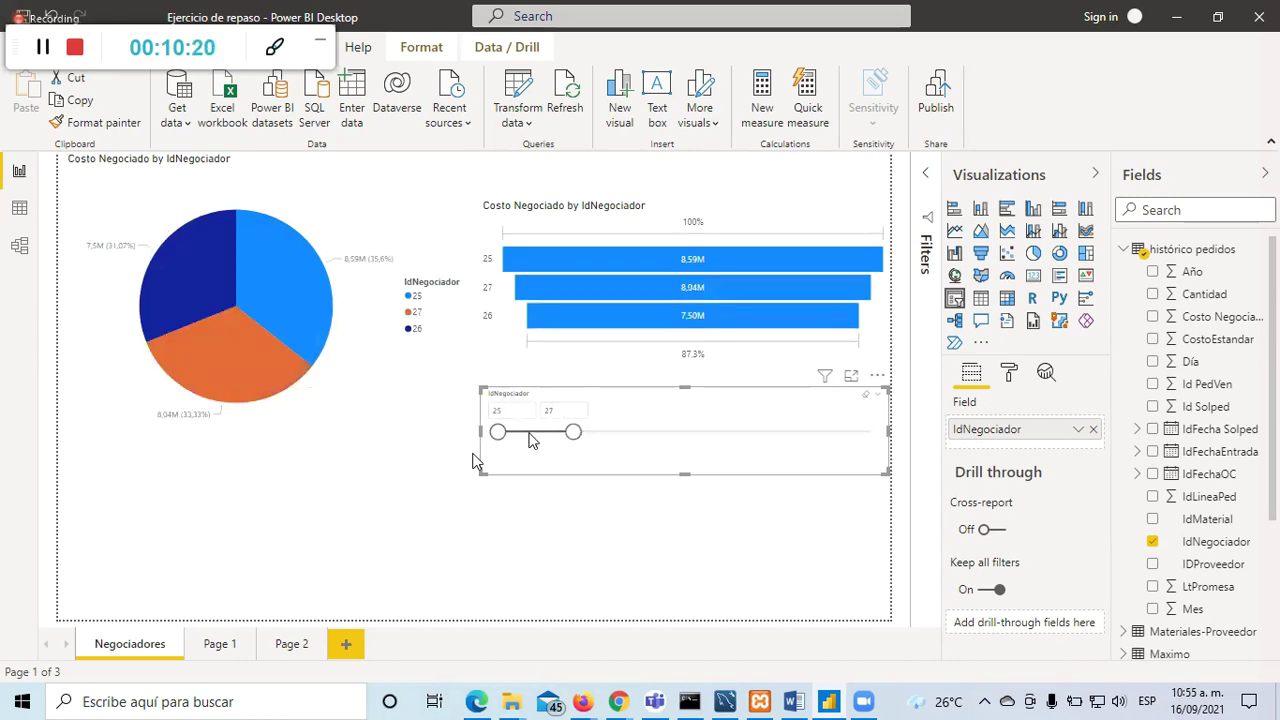
left_click(599, 566)
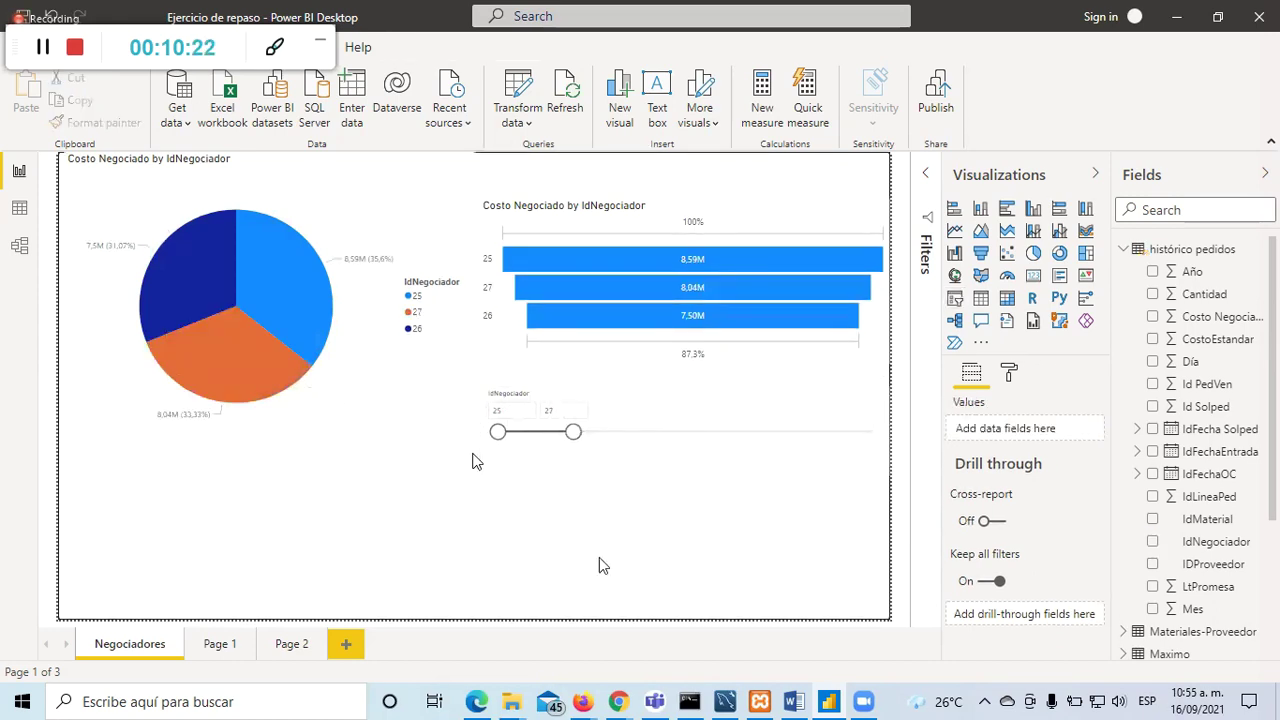
Step: Set the slicer's range end value to 30 so both charts show negotiators 25–30
left_click(669, 417)
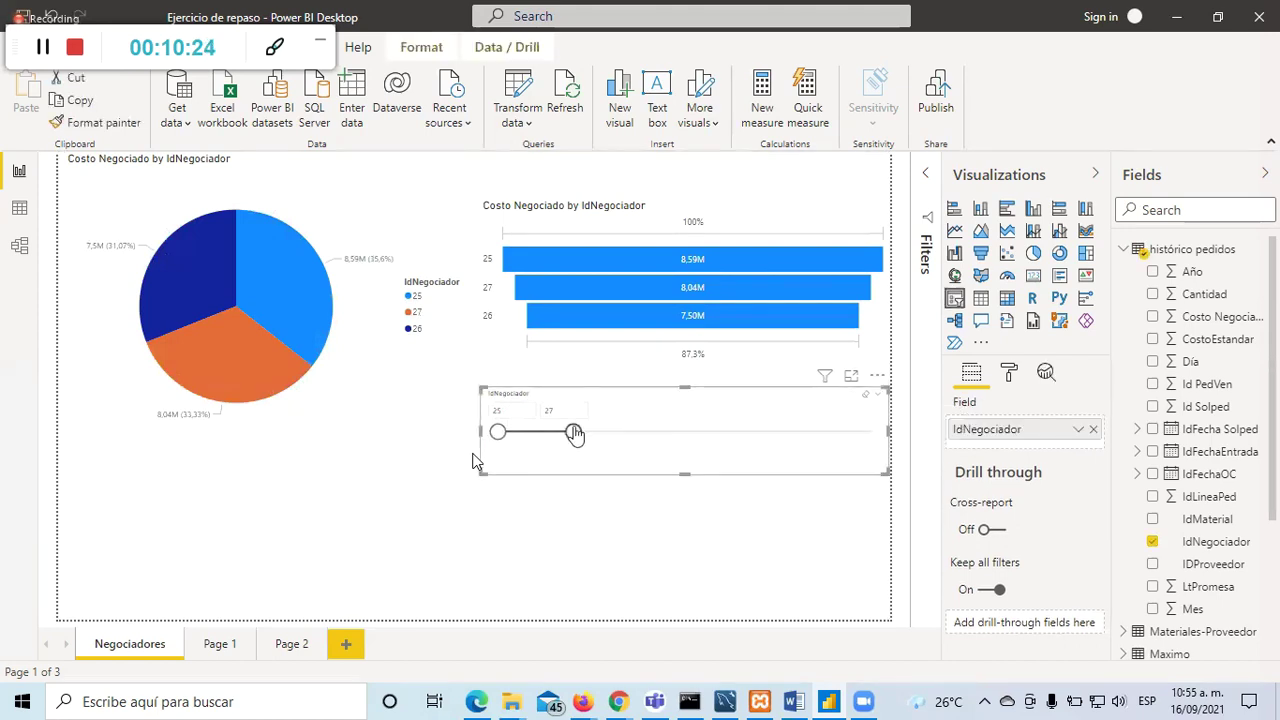
left_click(497, 410)
left_click(553, 411)
left_click(515, 411)
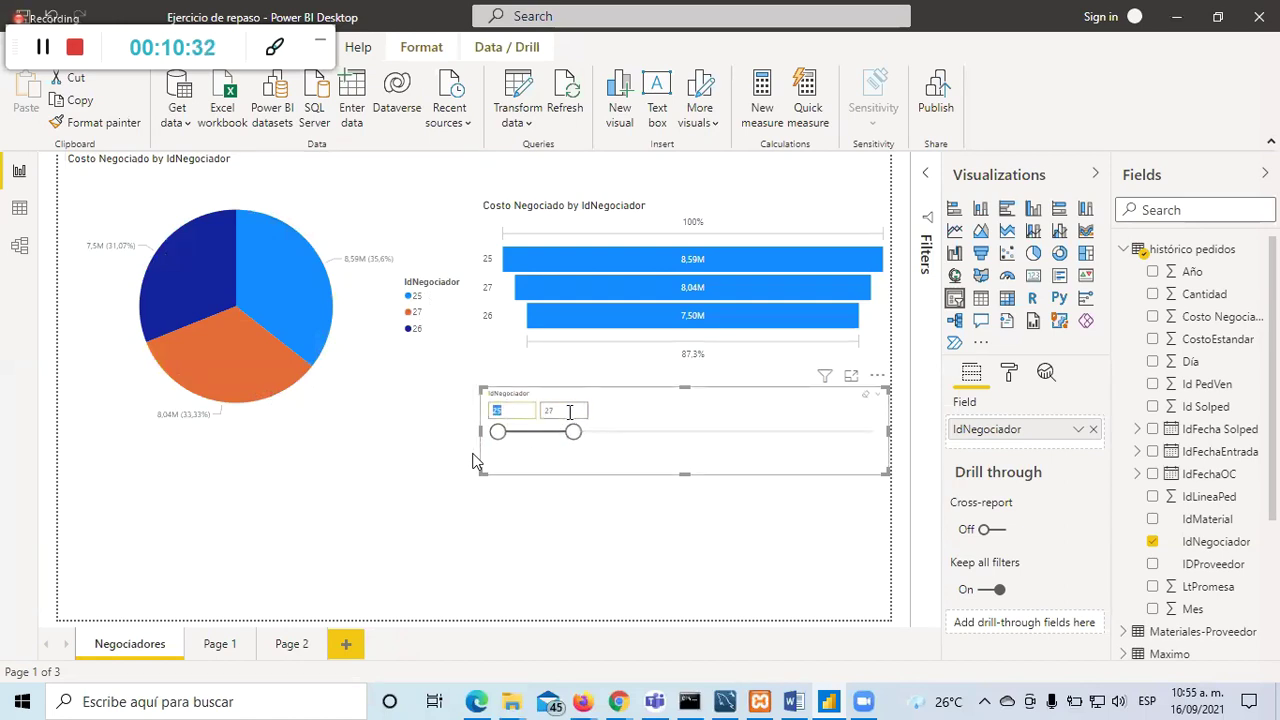
left_click(572, 413)
key("Return")
left_click(597, 551)
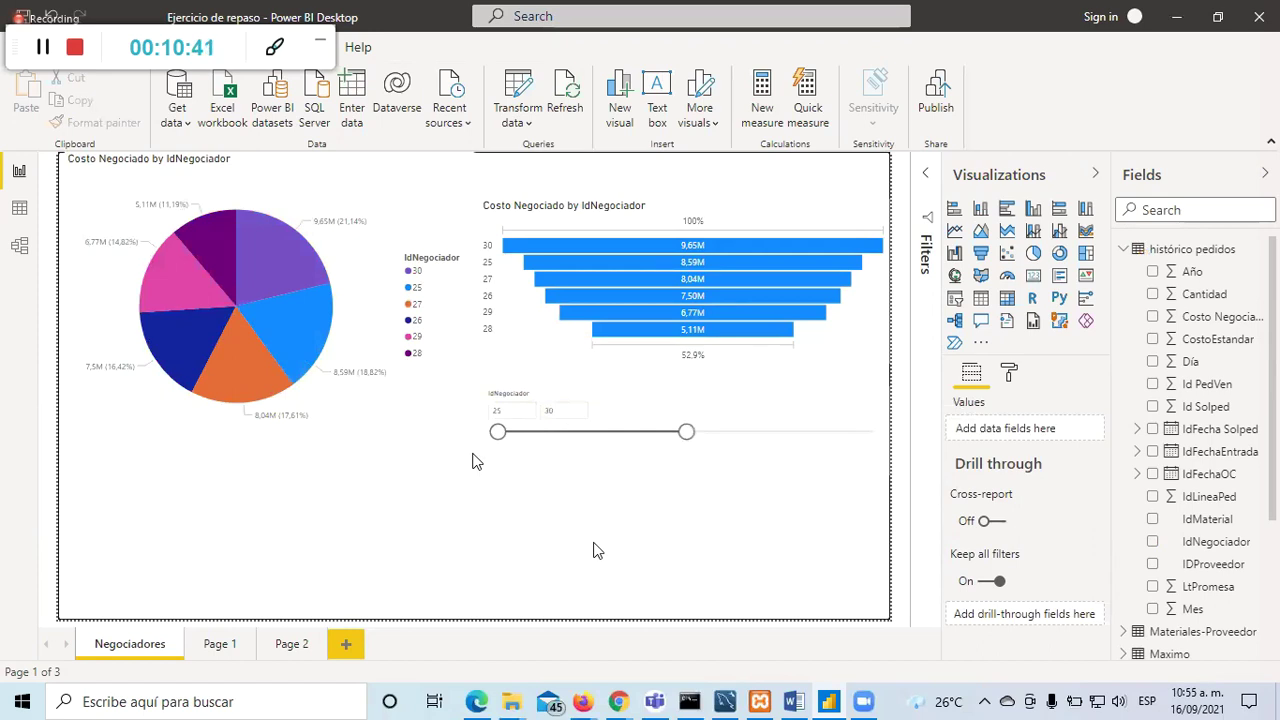
left_click(770, 437)
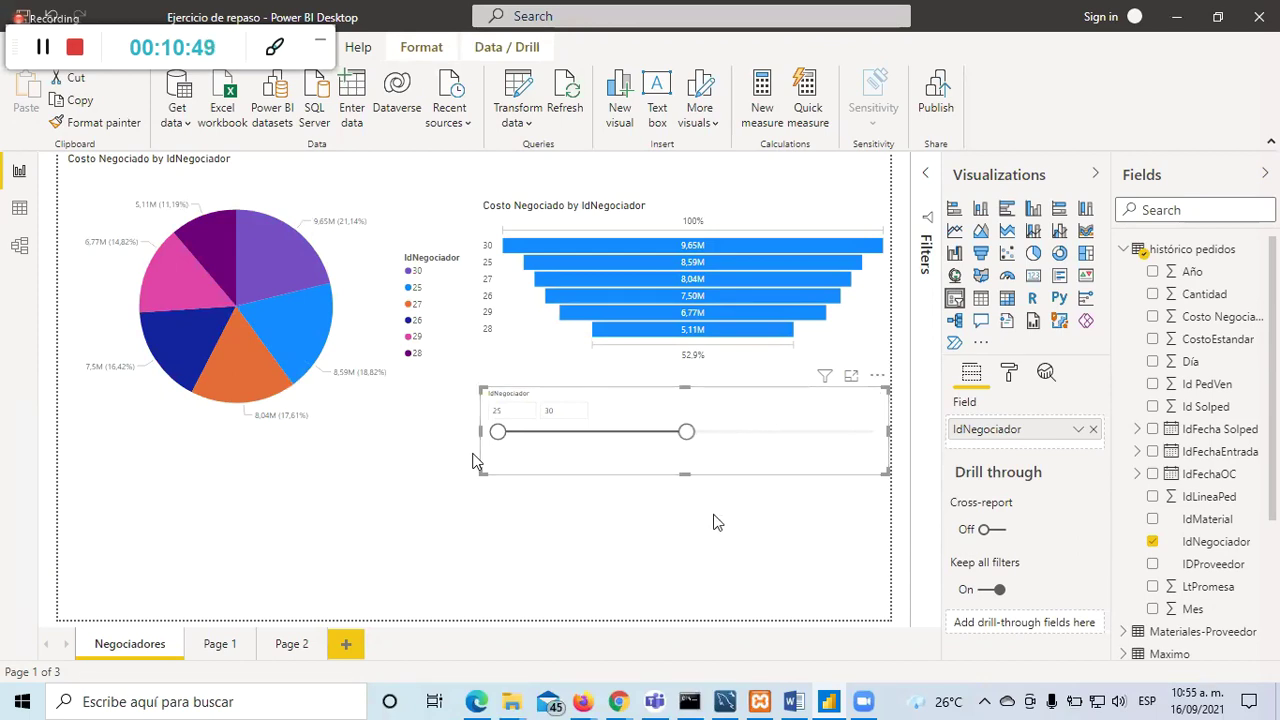
left_click(511, 180)
left_click(332, 253)
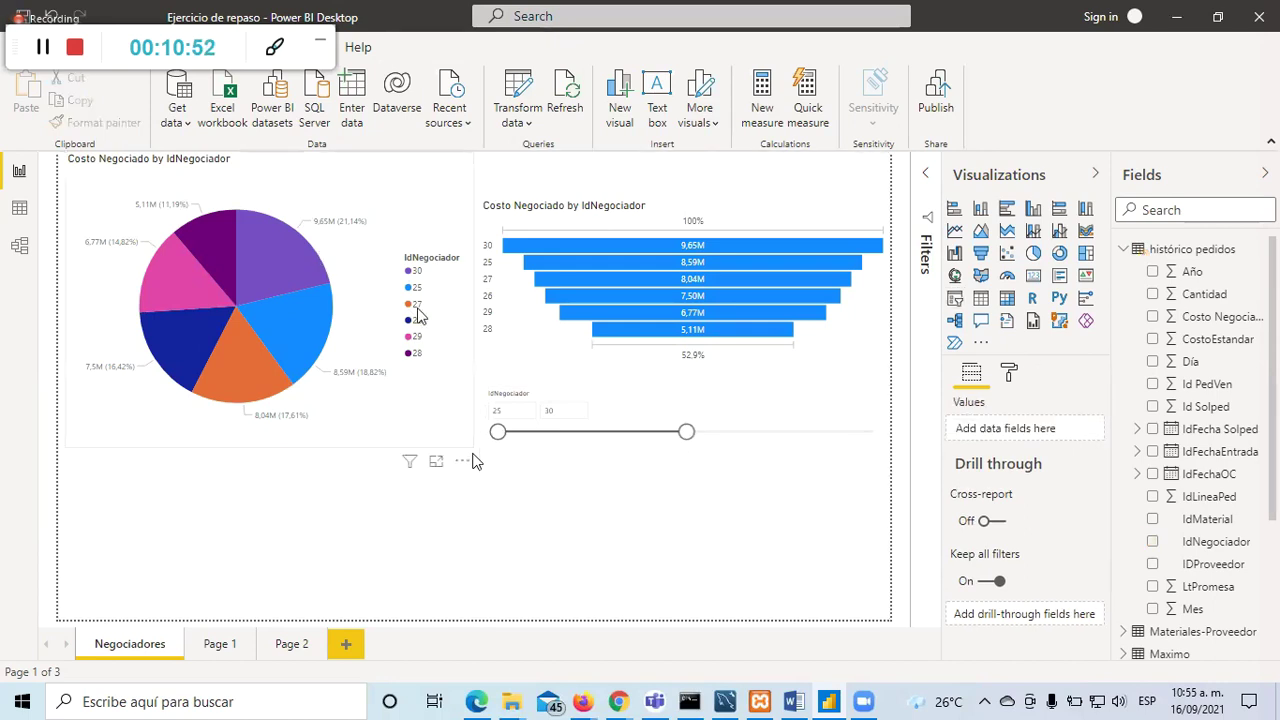
Step: Switch the IdNegociador slicer to a checkbox list, make it taller, then change it to a dropdown
left_click(729, 416)
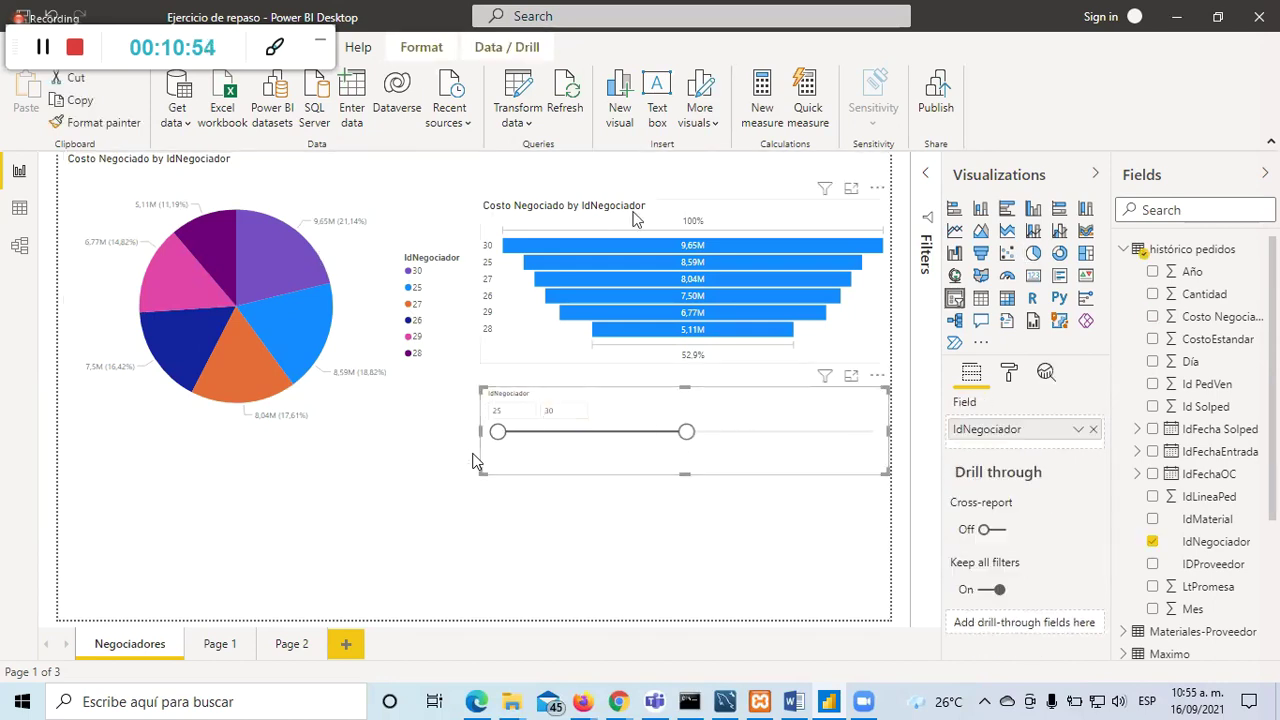
left_click(875, 400)
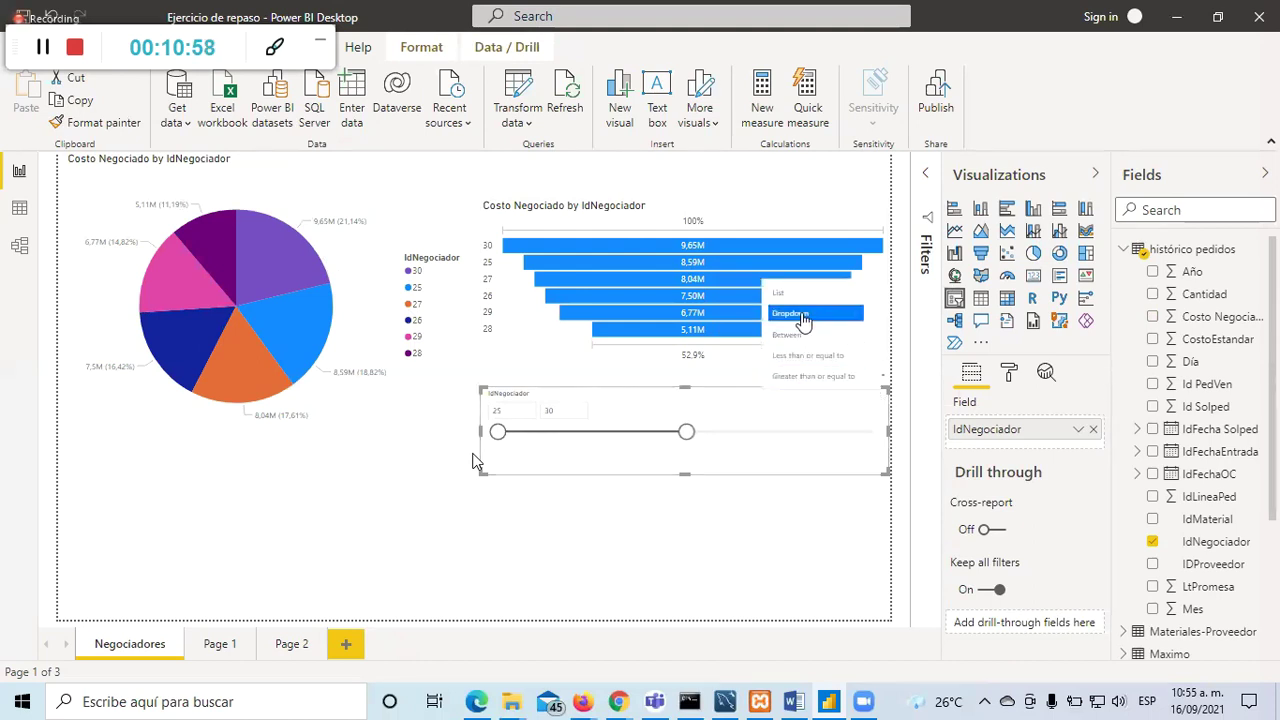
left_click(802, 298)
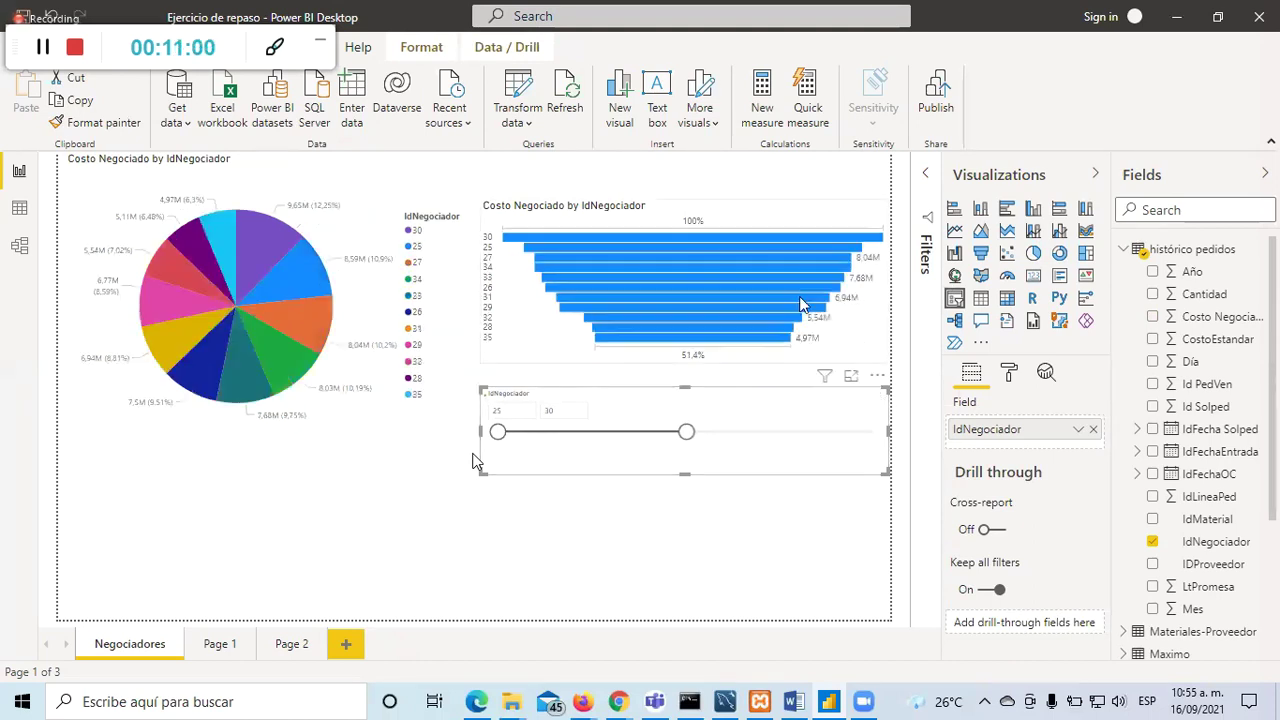
left_click_drag(685, 472, 702, 587)
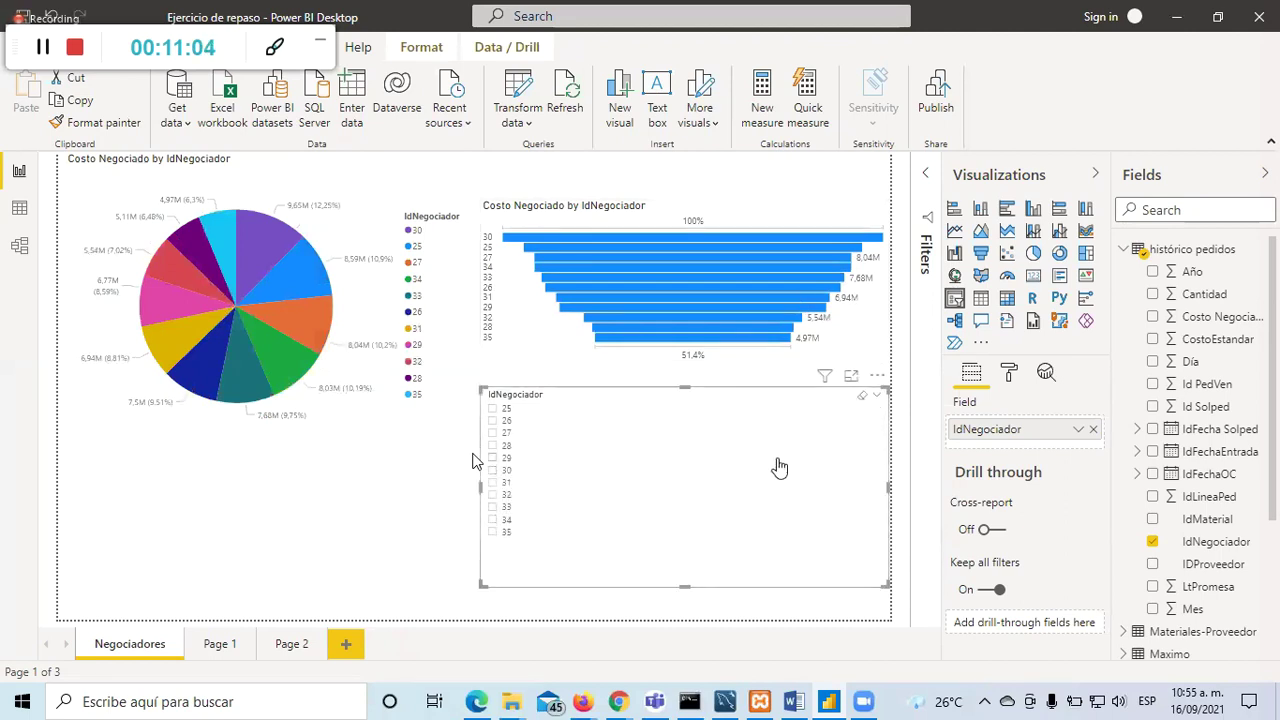
left_click(874, 401)
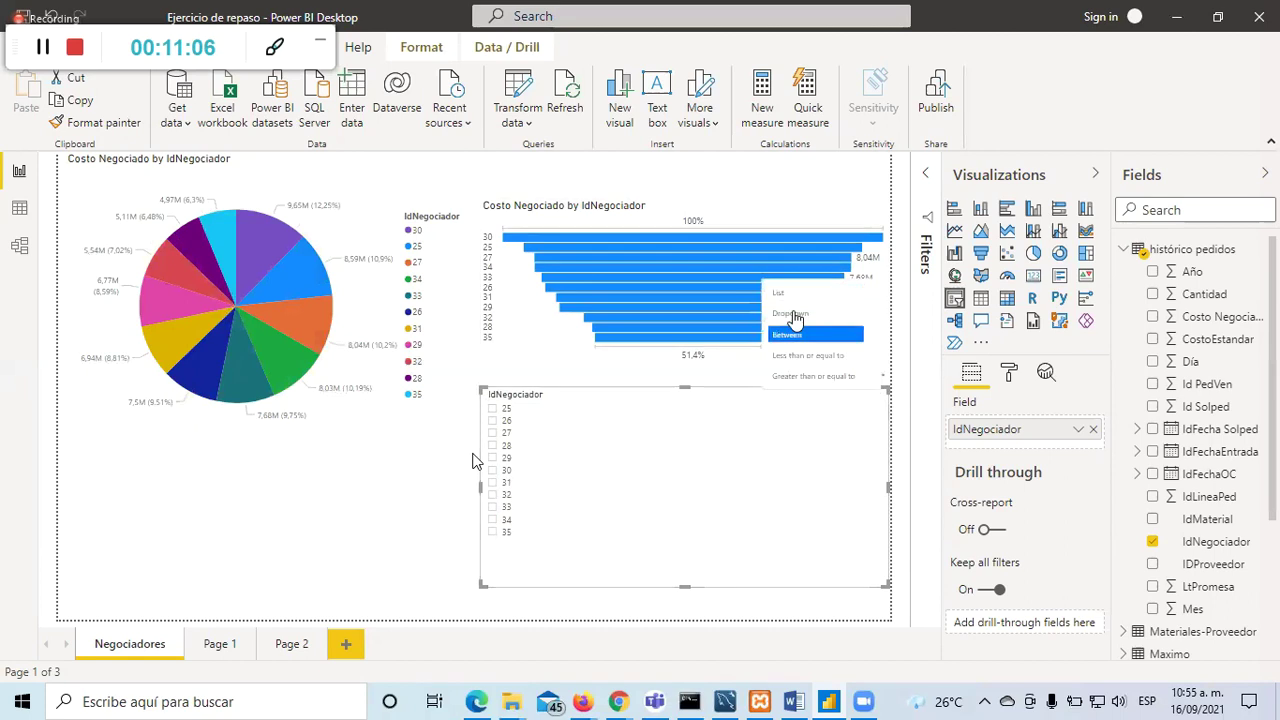
left_click(791, 314)
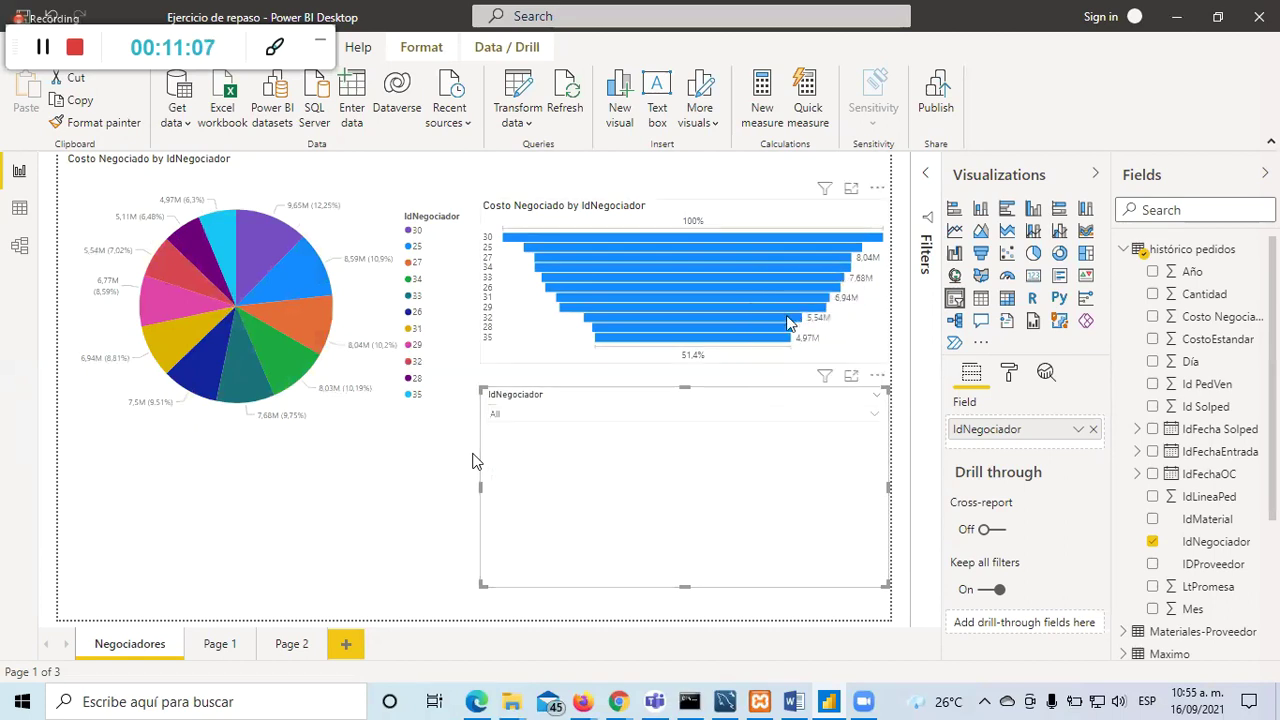
Step: Shorten the dropdown slicer and select negotiator 30 in its value list
left_click(598, 417)
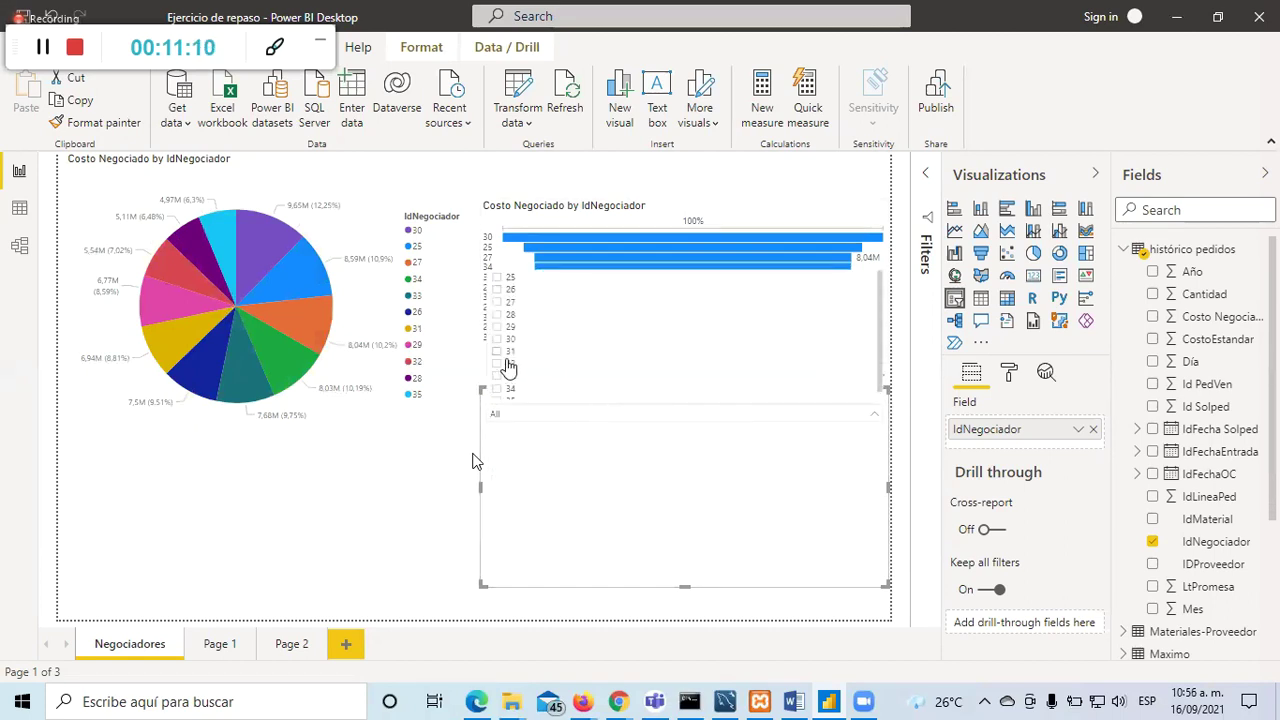
scroll(575, 355, "down", 1)
left_click_drag(685, 585, 685, 432)
left_click(692, 474)
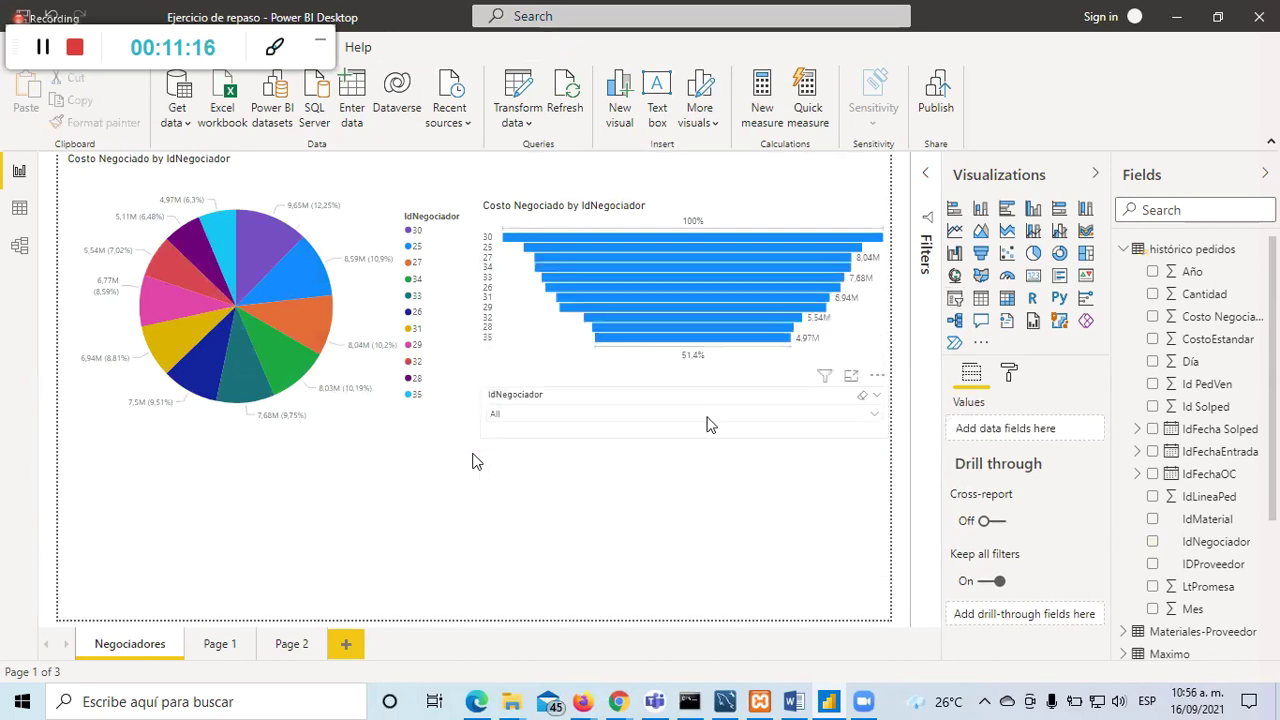
left_click(707, 420)
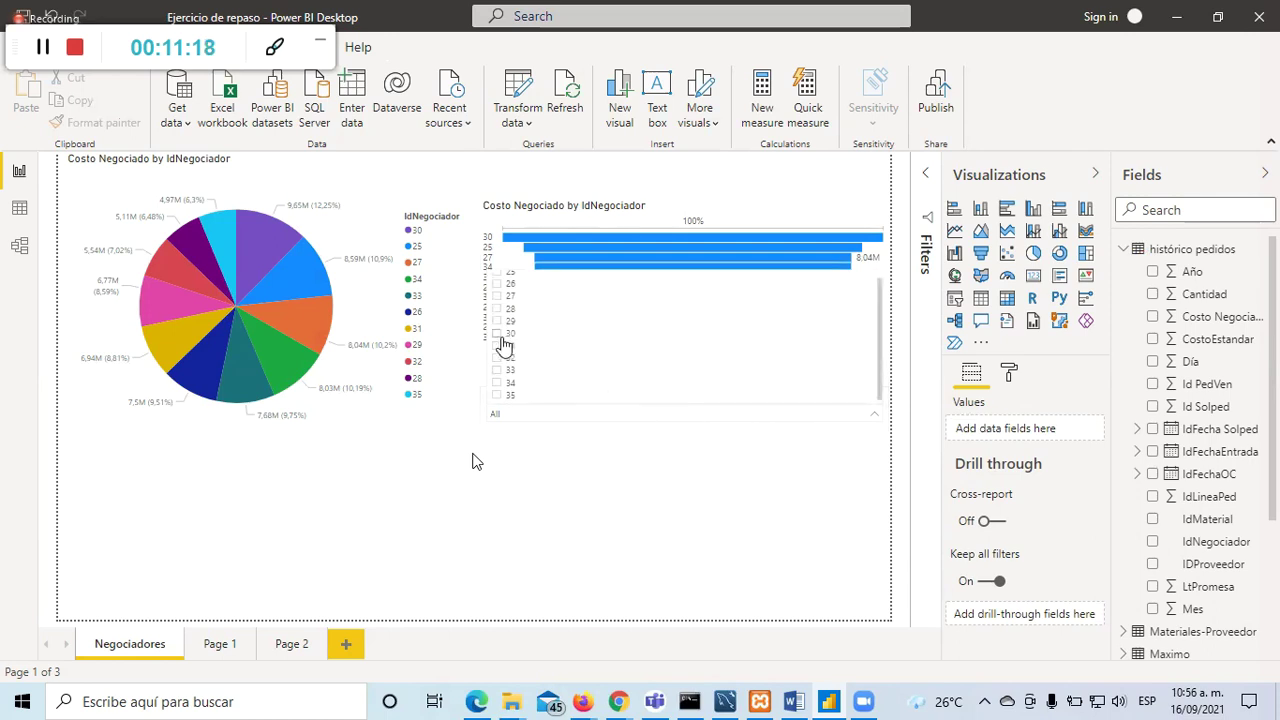
left_click(498, 334)
left_click(555, 486)
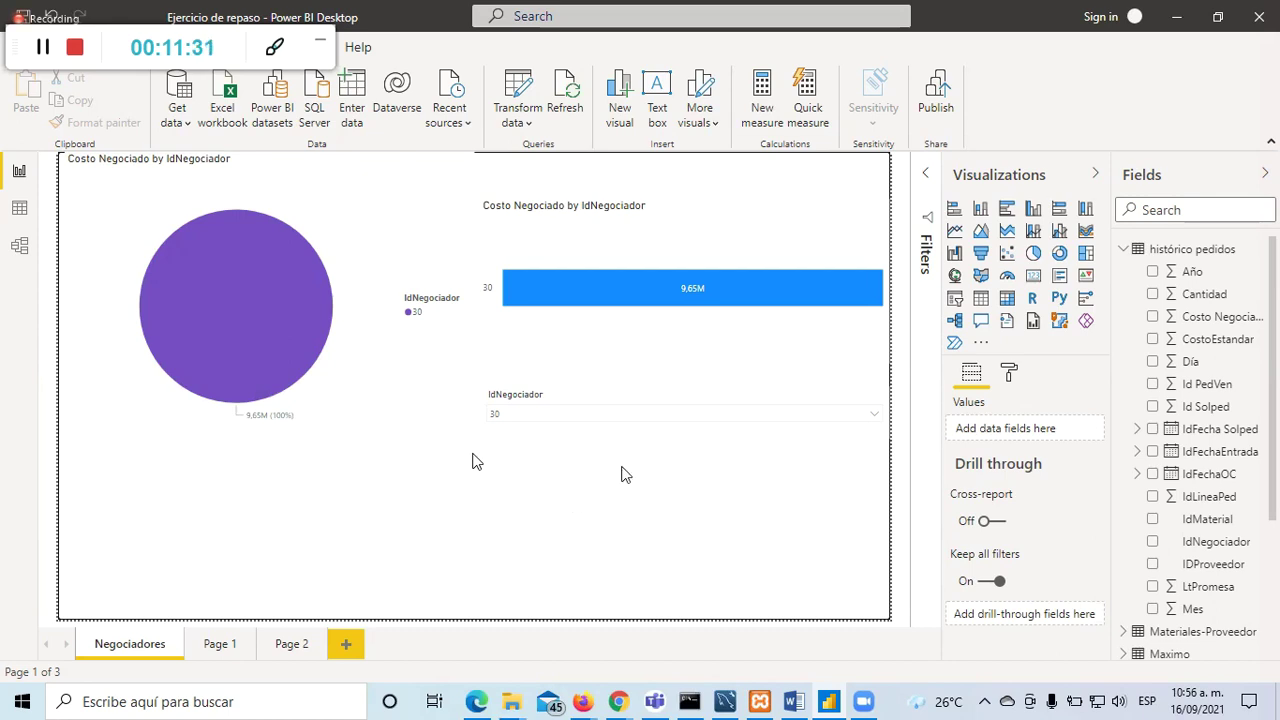
Step: Switch the slicer back to a Between range slider set to 25–29 and shorten it
left_click(877, 396)
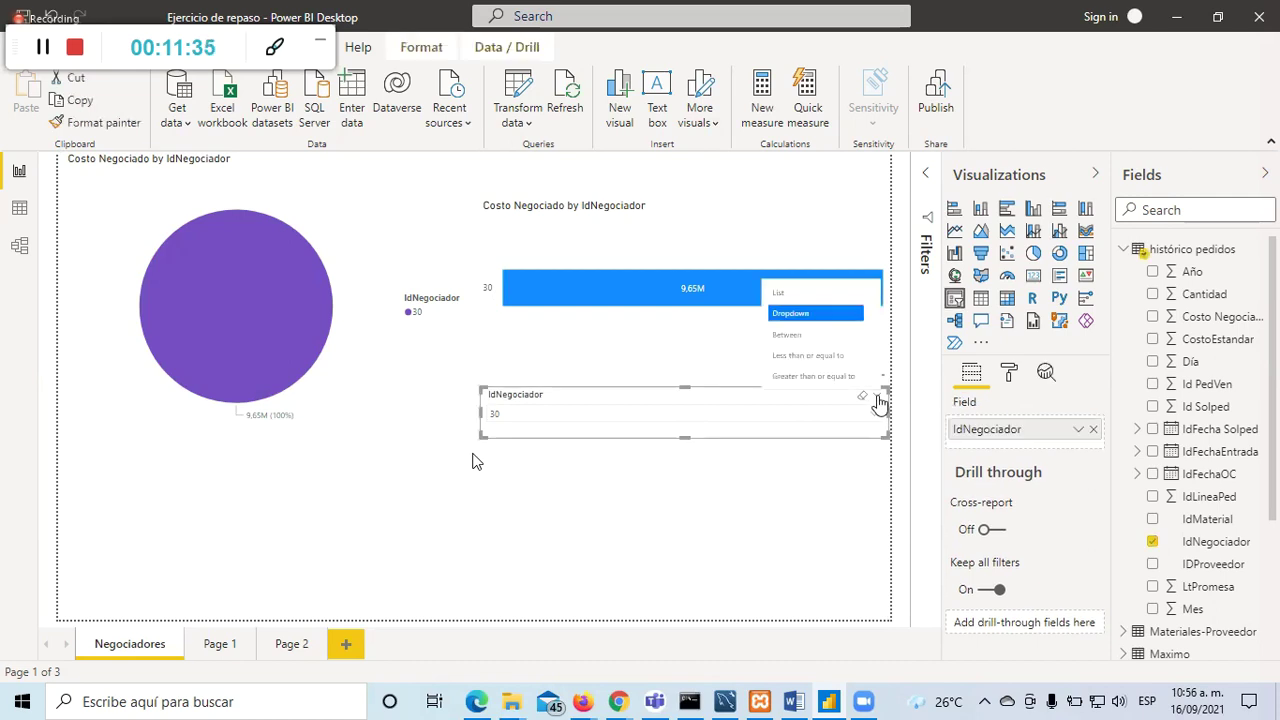
left_click(813, 334)
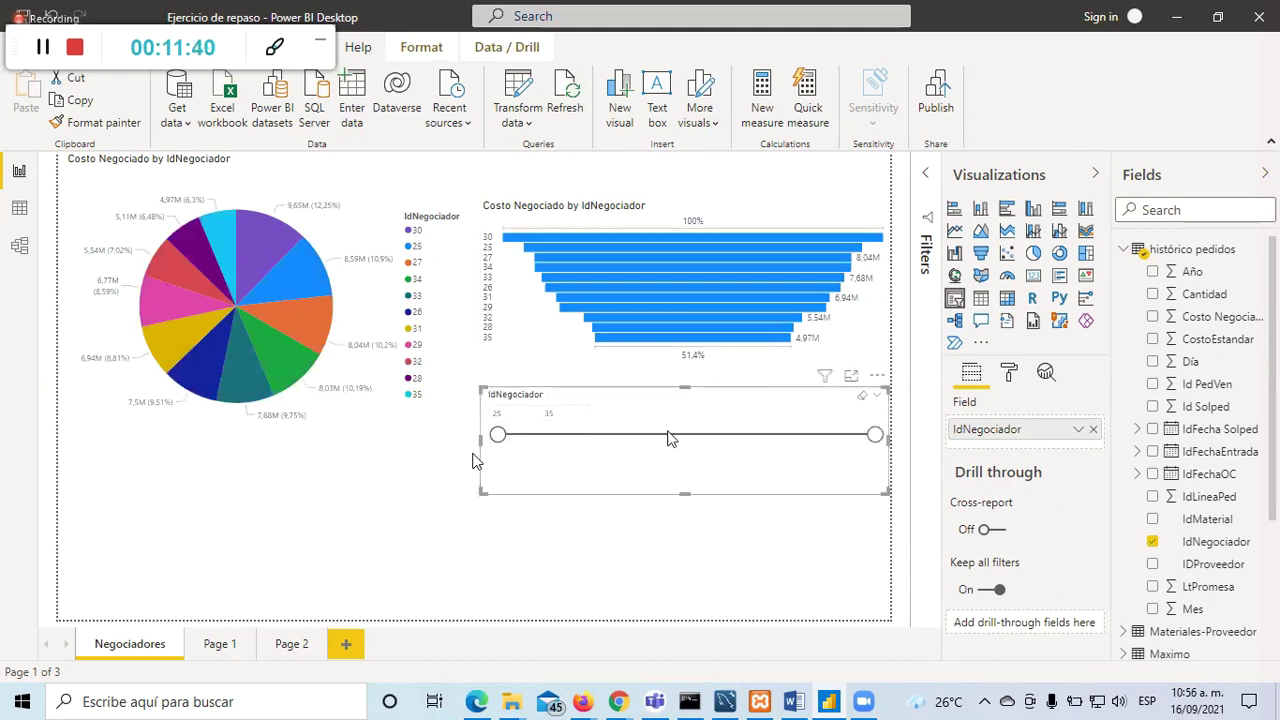
left_click(736, 435)
left_click_drag(728, 435, 651, 435)
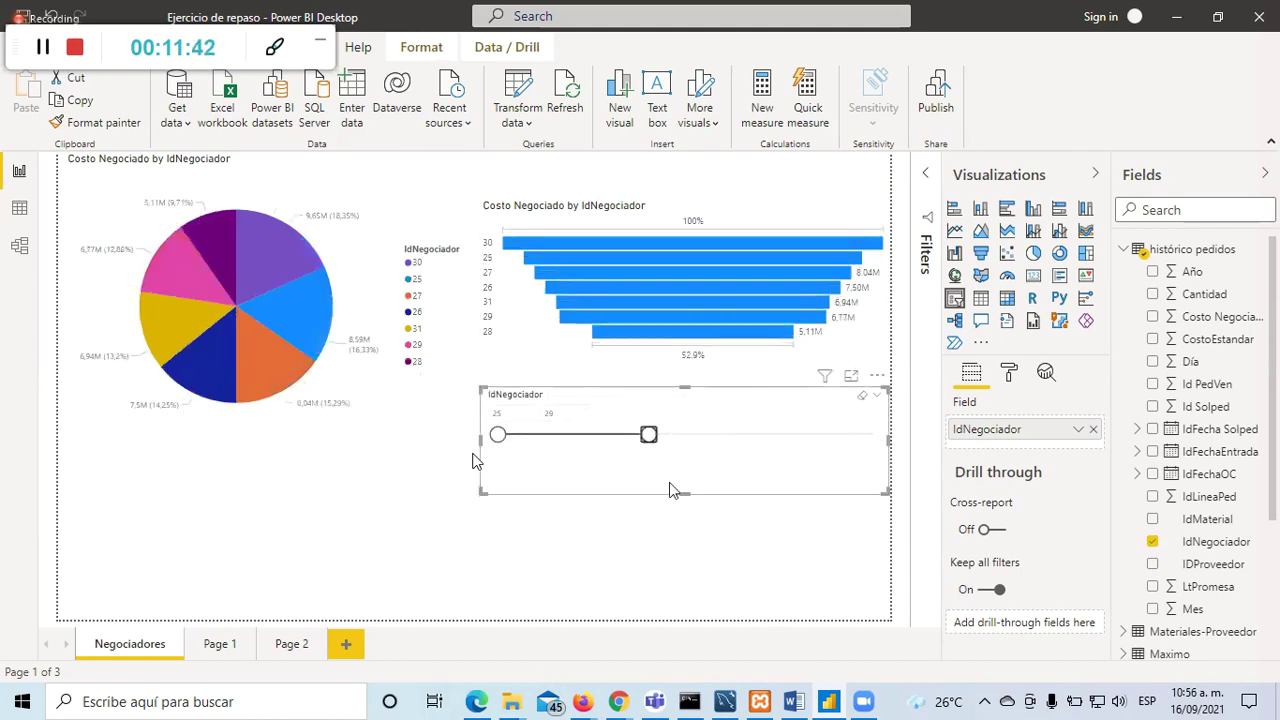
left_click_drag(685, 495, 686, 458)
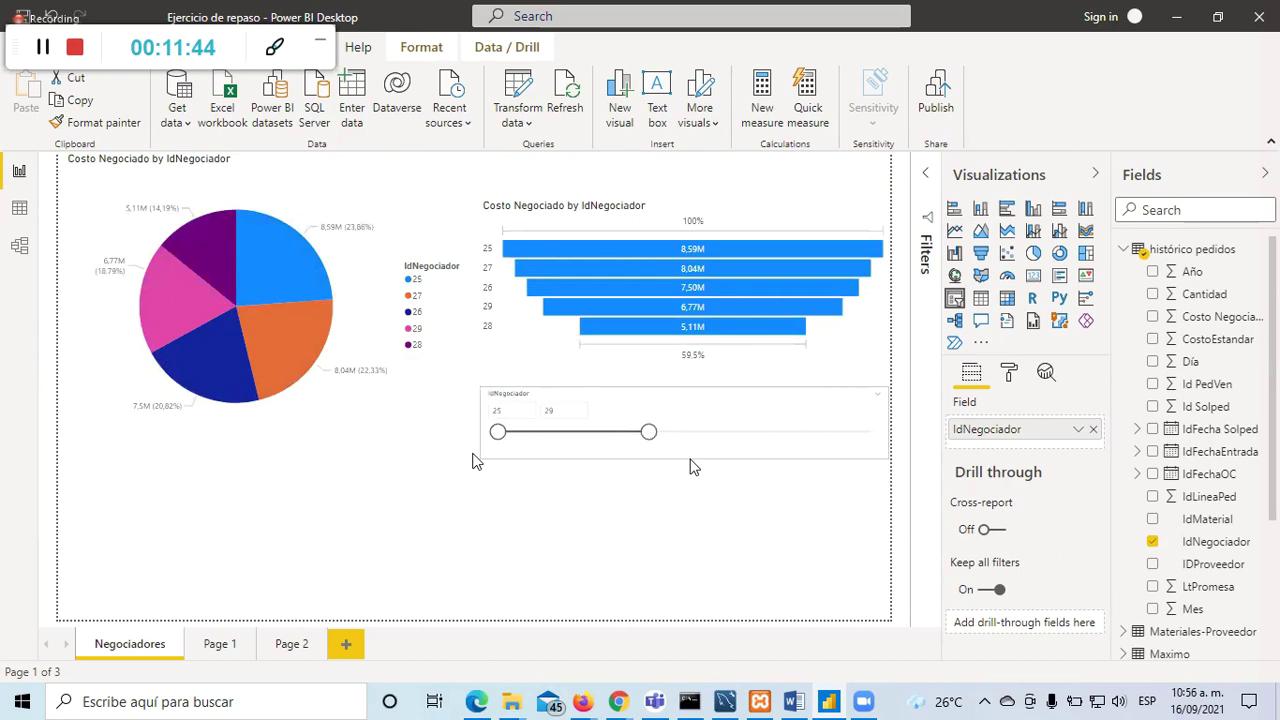
left_click(673, 523)
left_click(673, 420)
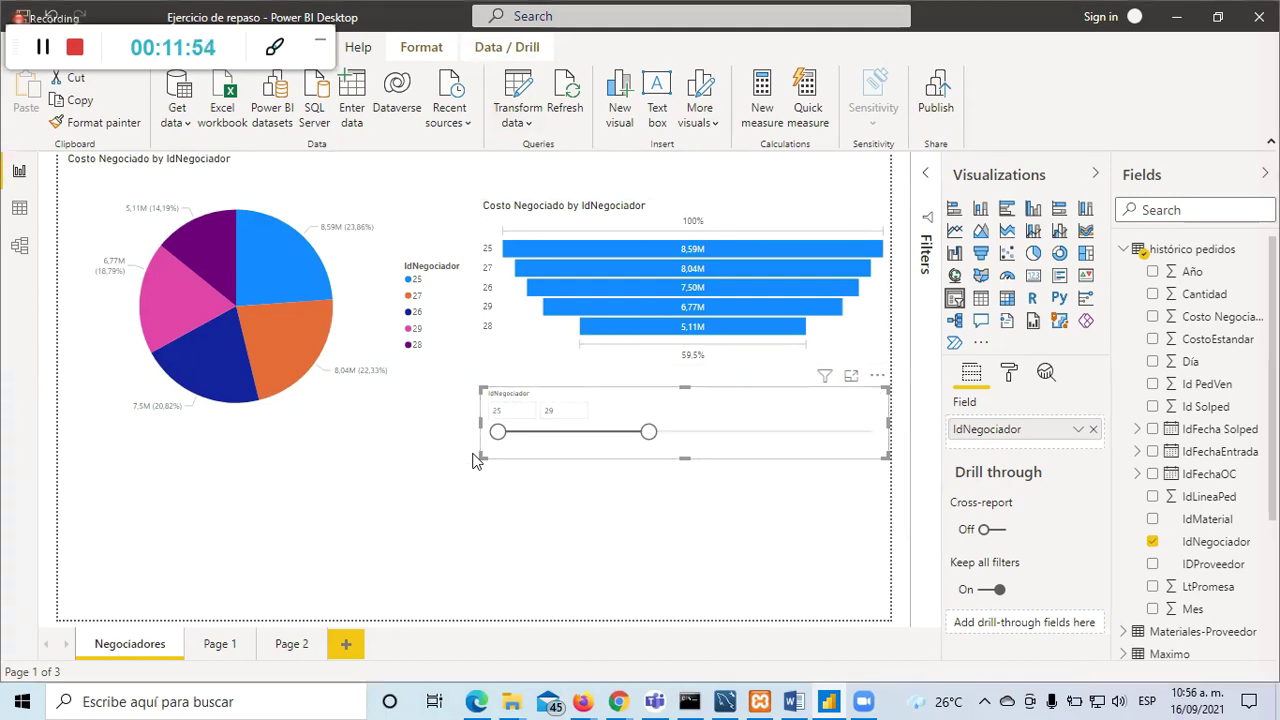
Step: Look through the Modeling, Insert and View ribbons, then enable Edit interactions for the slicer
key("alt+m")
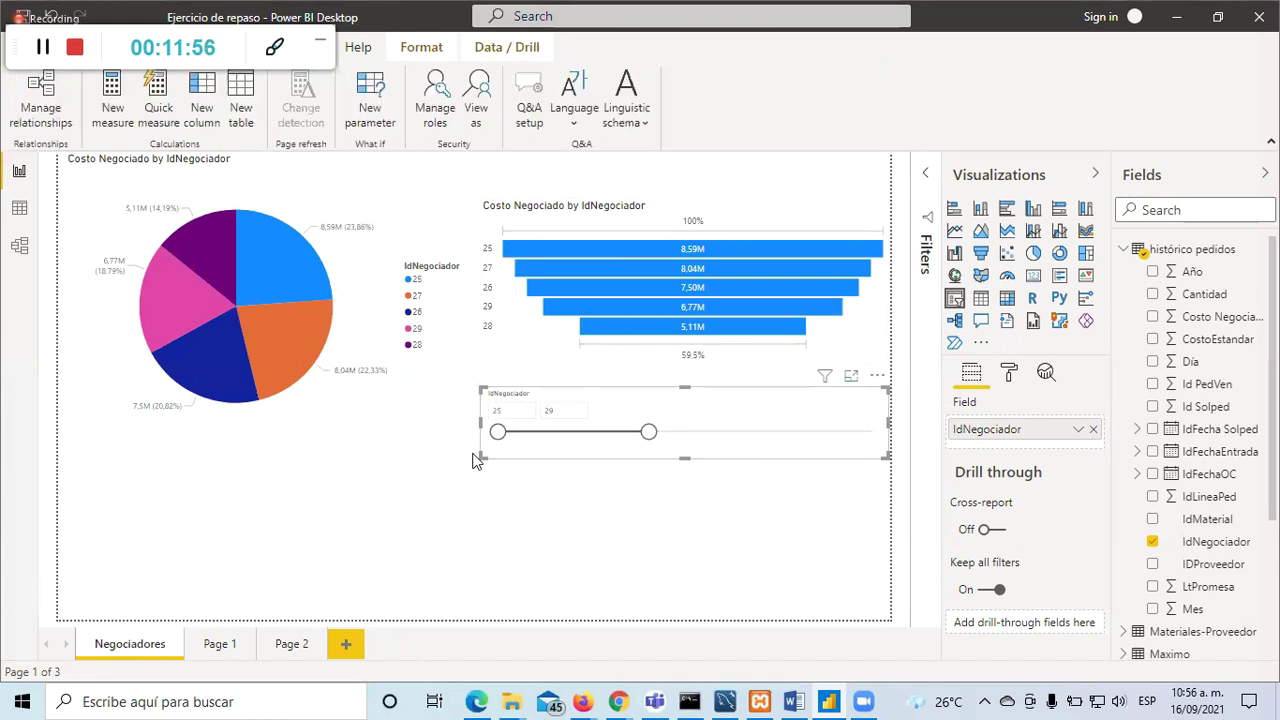
key("alt+n")
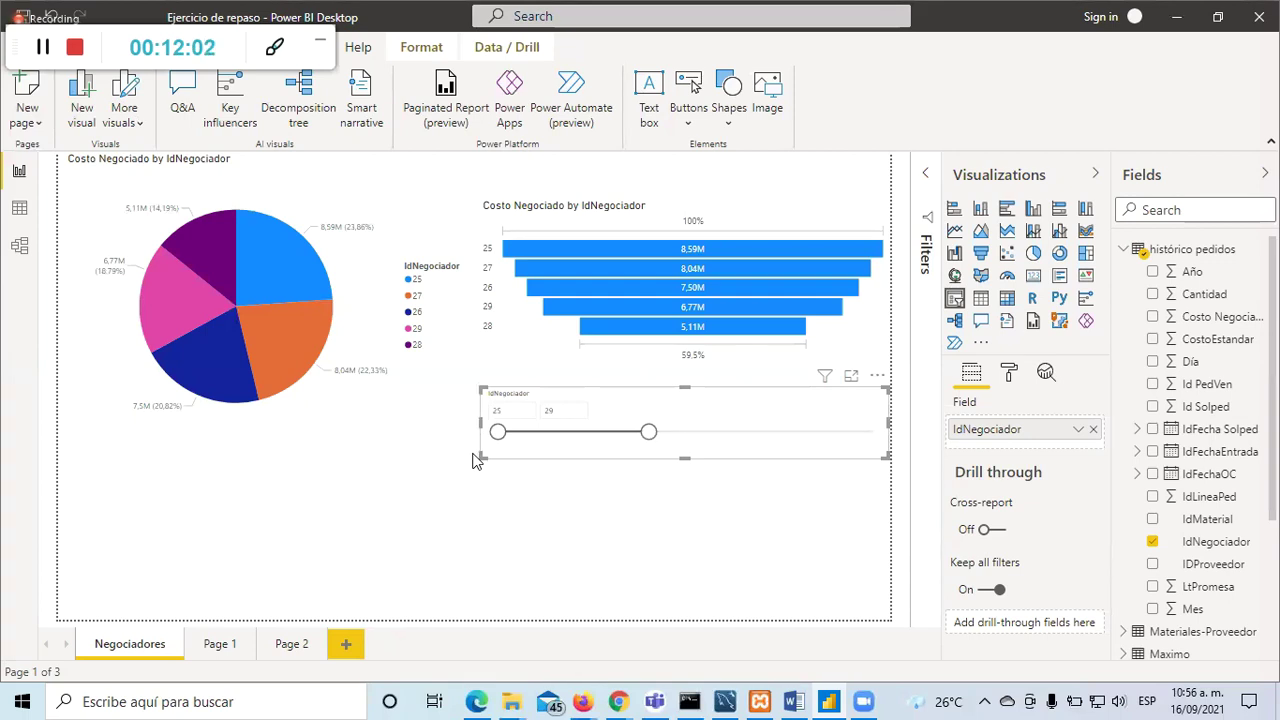
key("alt+w")
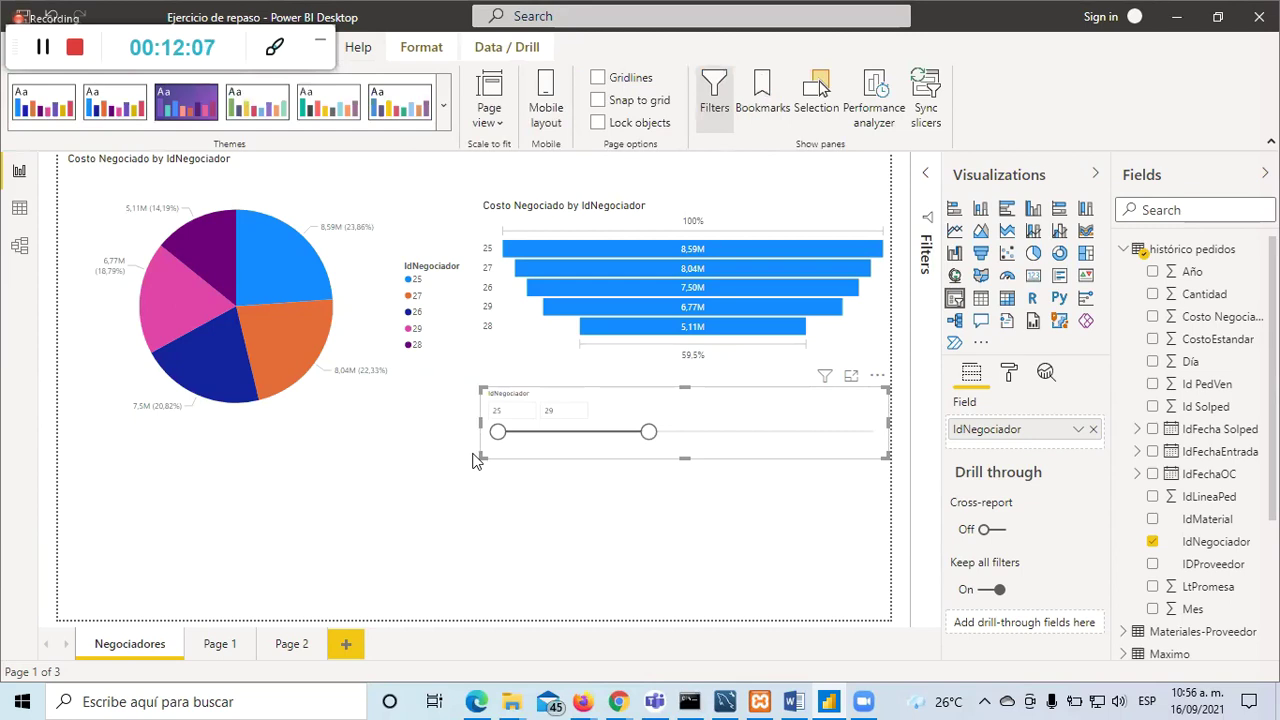
key("alt+h")
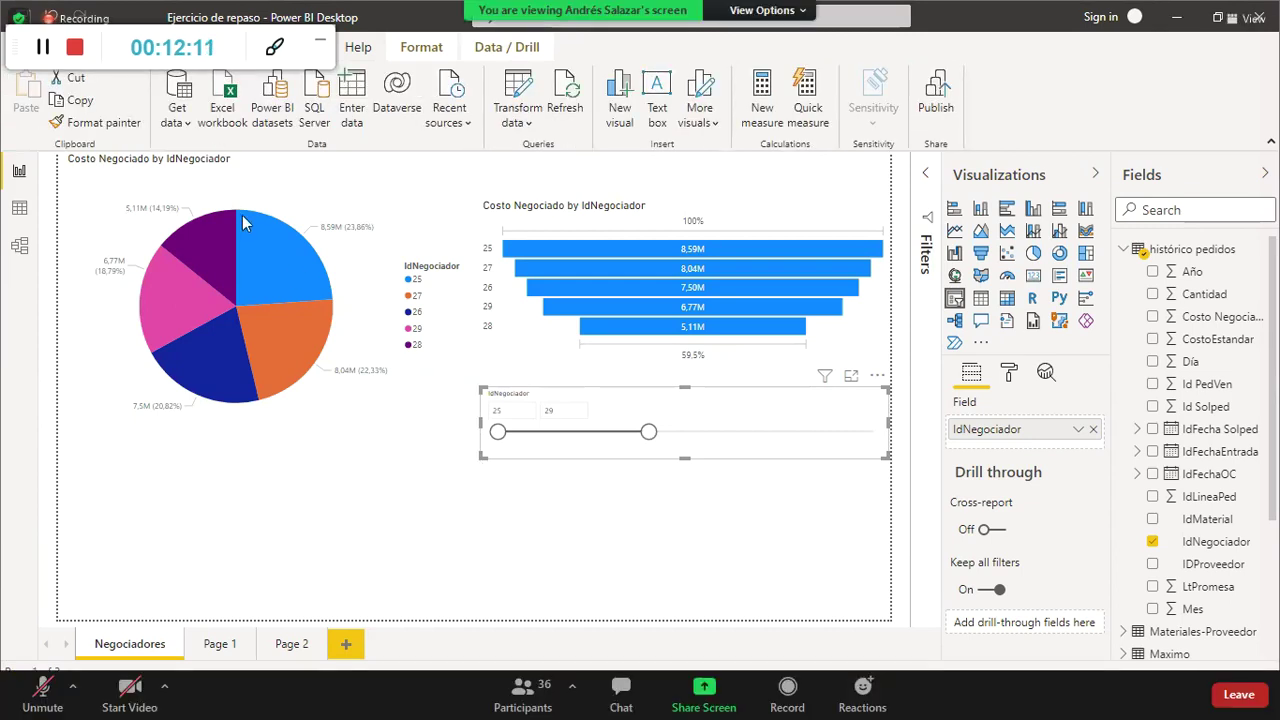
key("alt+j")
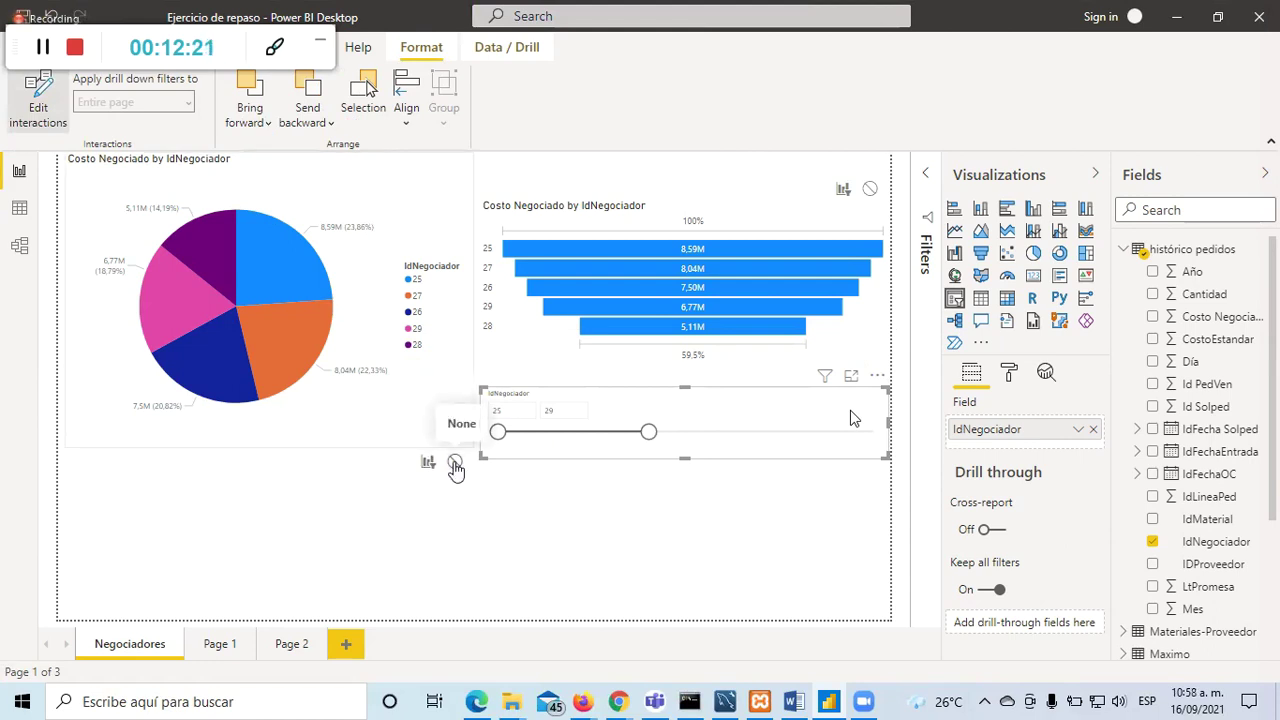
Step: Move the IdNegociador slicer lower on the page
left_click(268, 492)
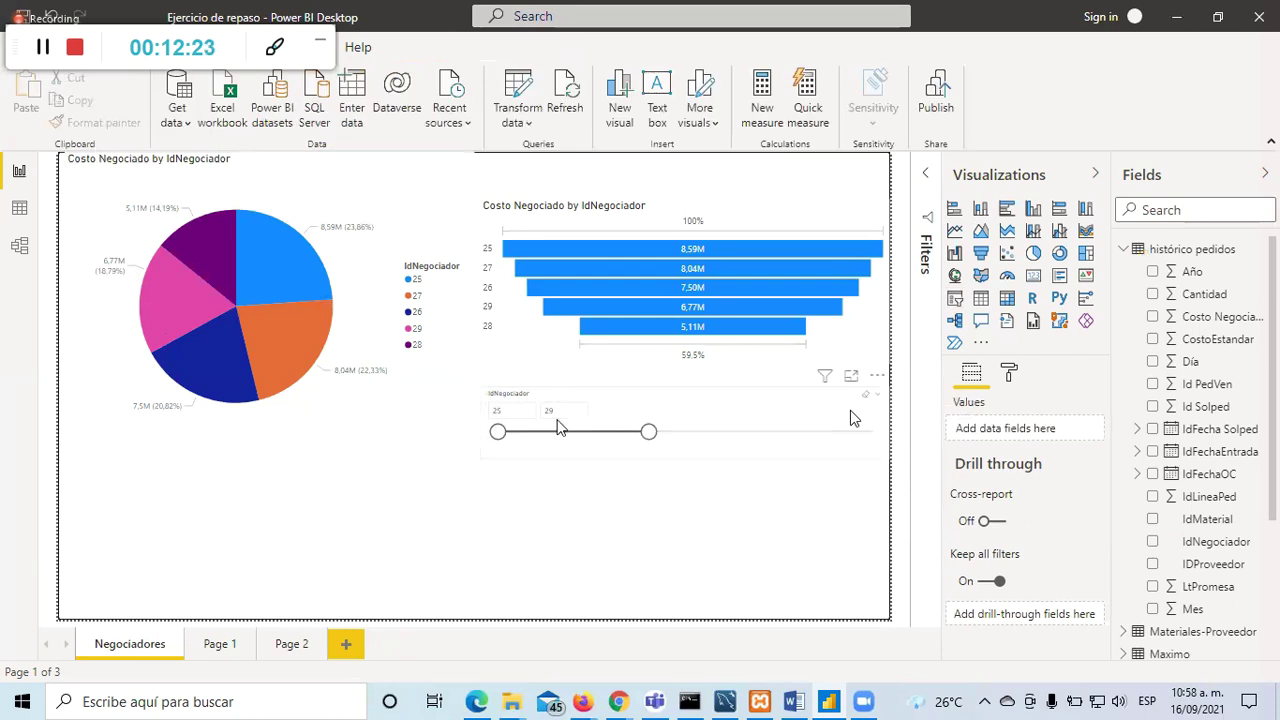
left_click(646, 429)
left_click_drag(648, 430, 657, 537)
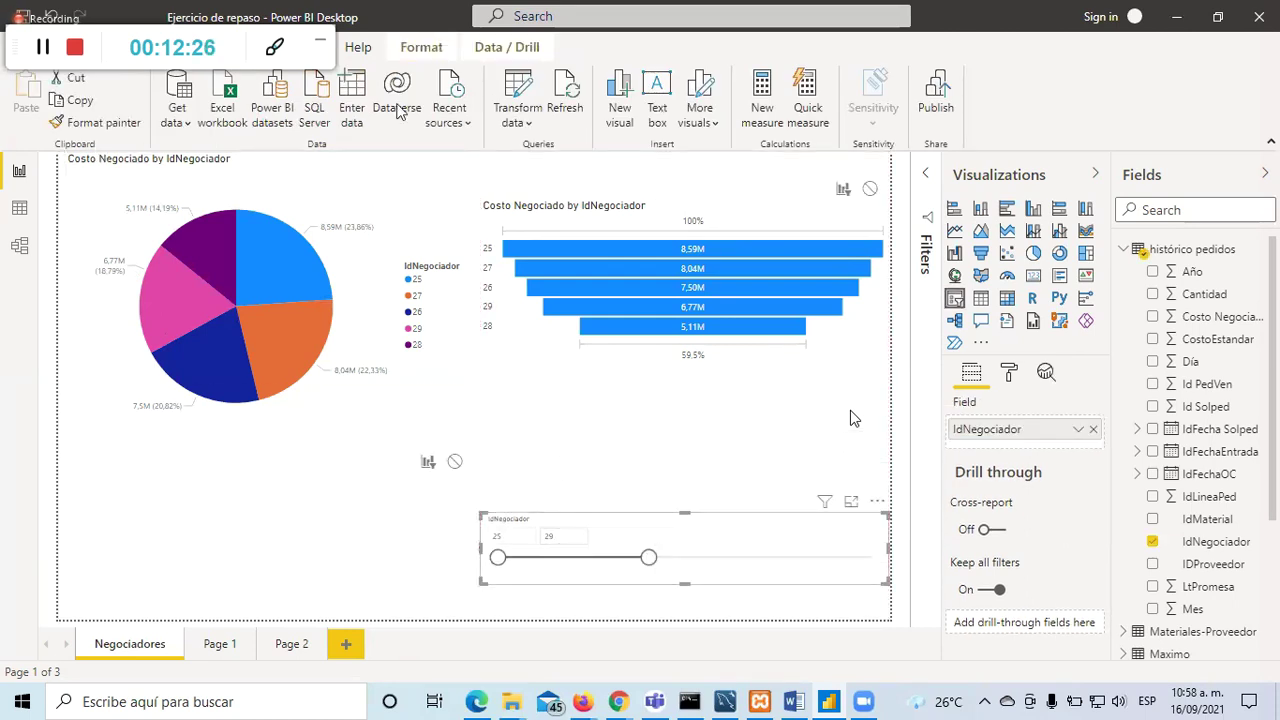
Step: Turn on Edit interactions and set the slicer's interaction with the pie chart to None
left_click(421, 47)
left_click(30, 103)
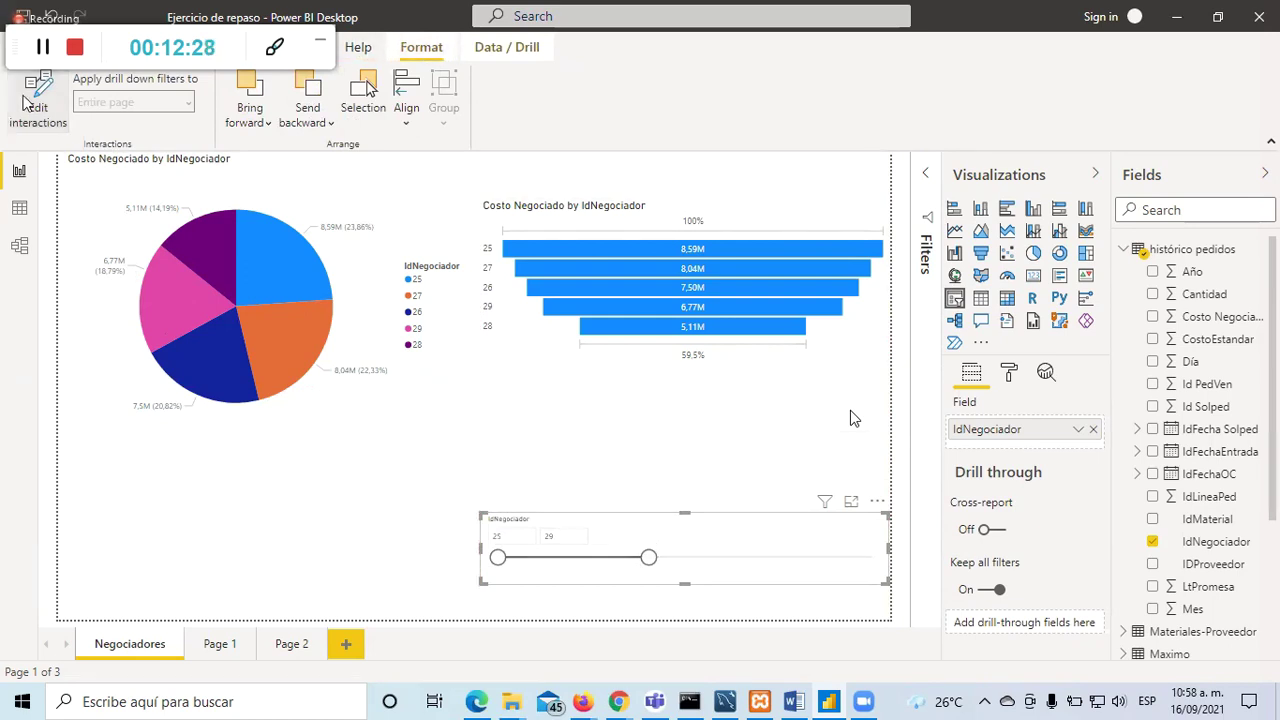
left_click(28, 103)
left_click(28, 103)
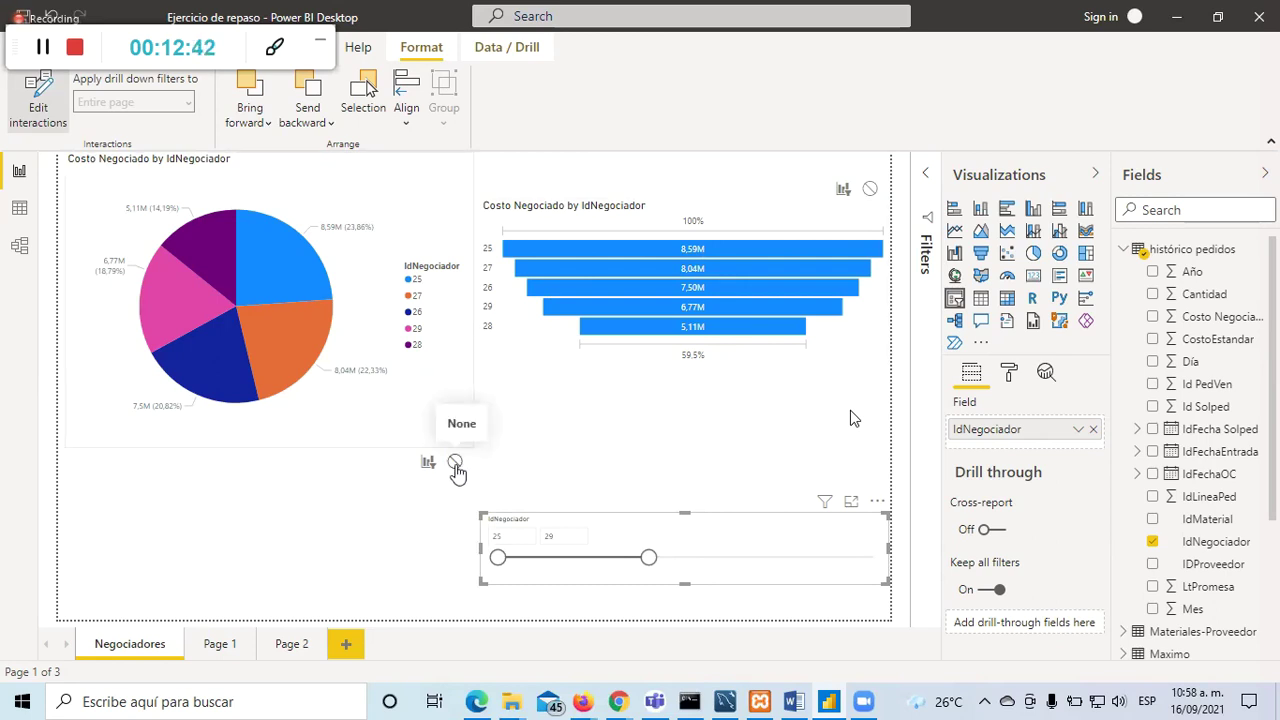
left_click(455, 464)
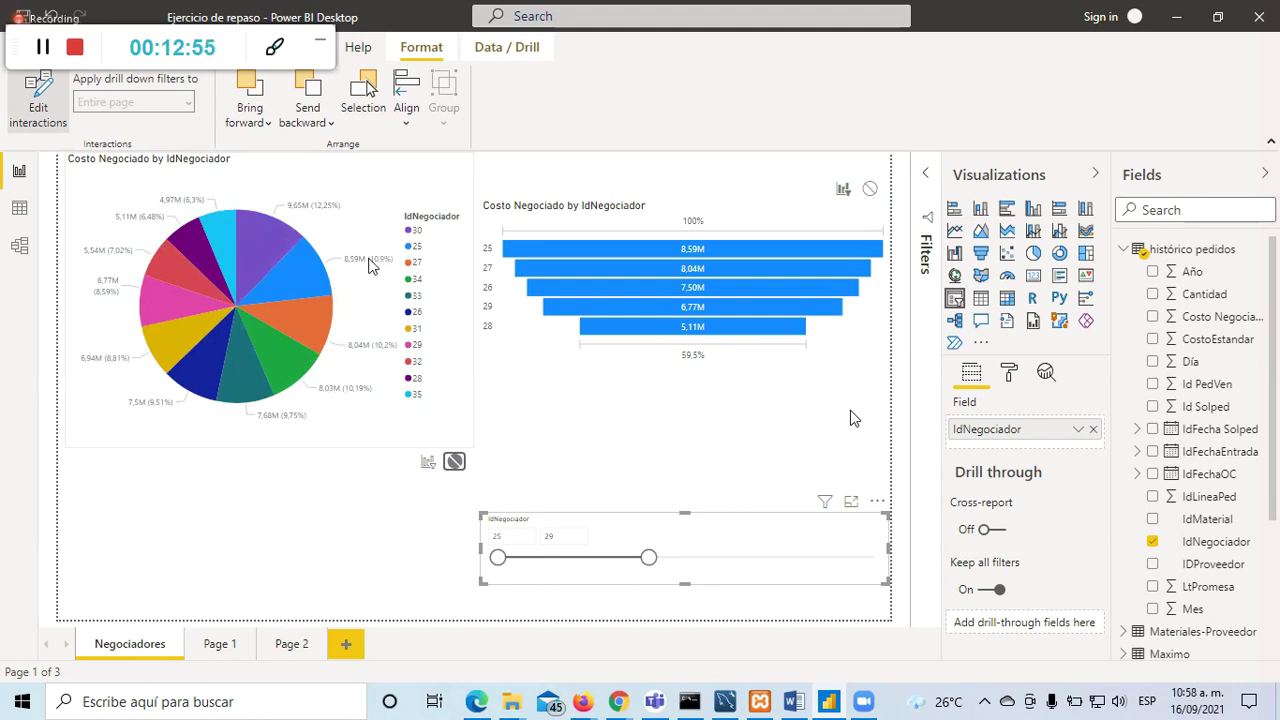
Step: Narrow the slicer range to 25–27, widen it to 25–32, and test pie slices 25 and 34
mouse_move(368, 262)
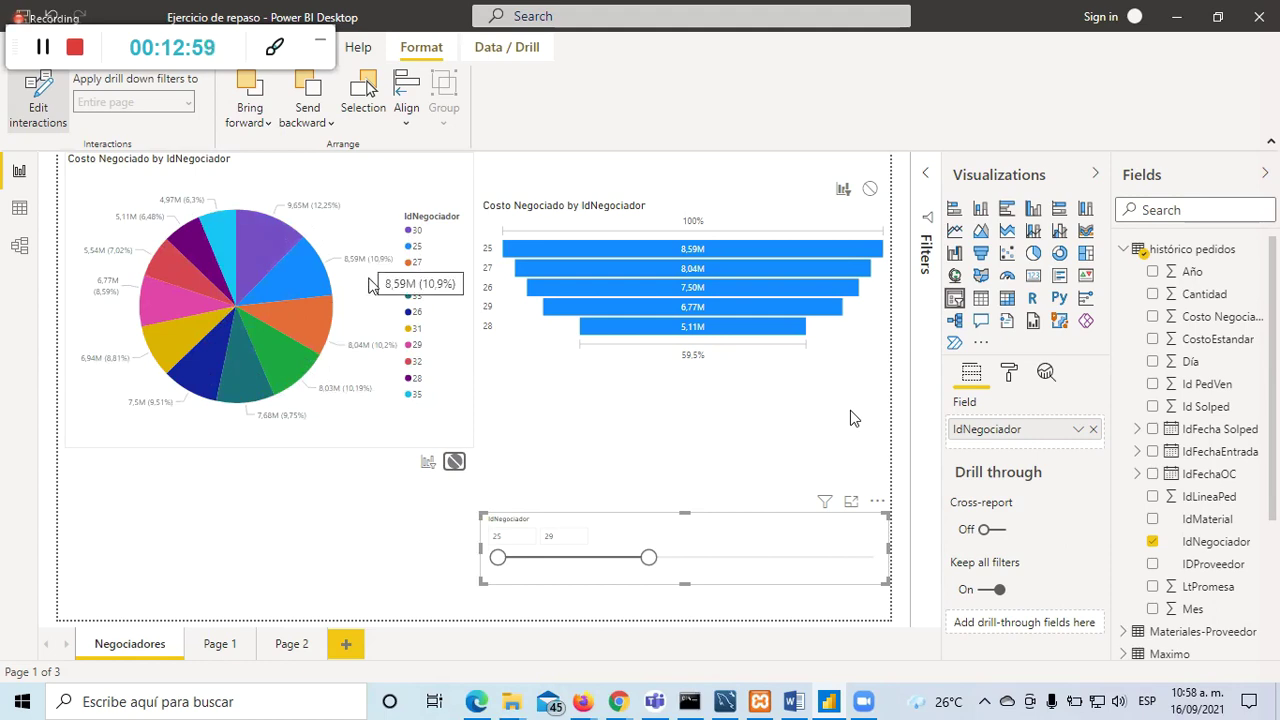
left_click(608, 558)
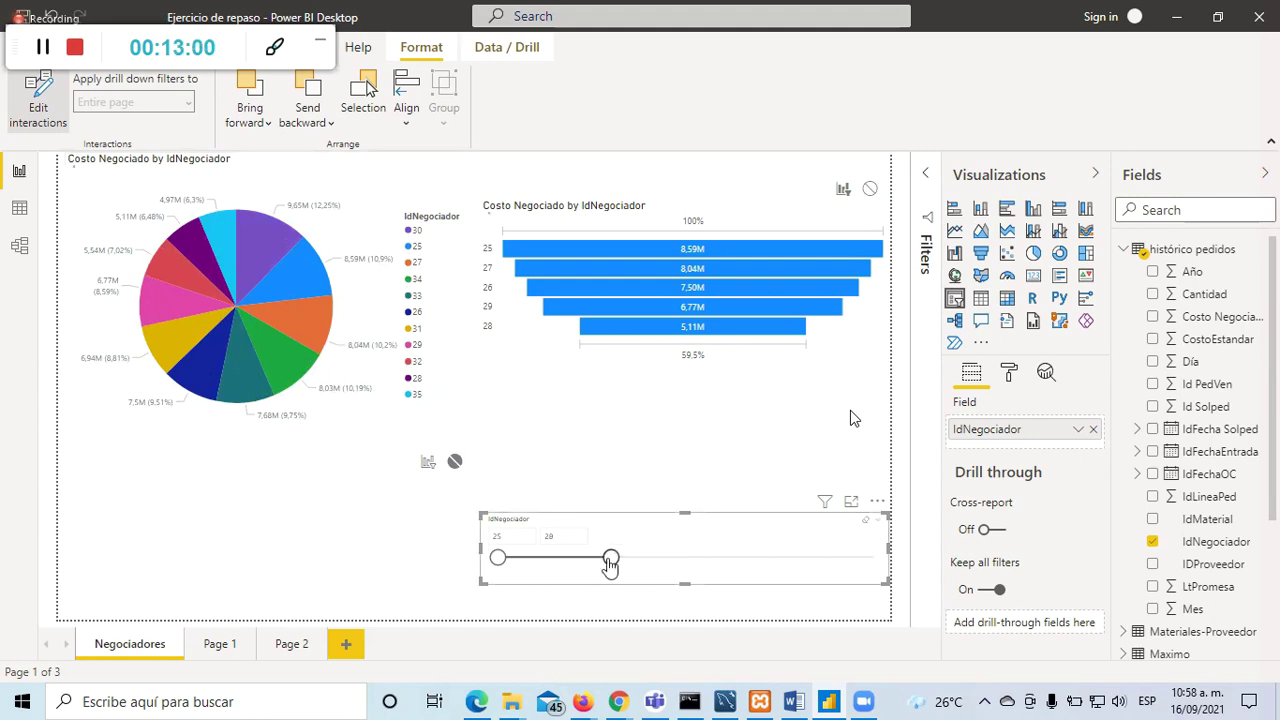
left_click_drag(610, 560, 573, 558)
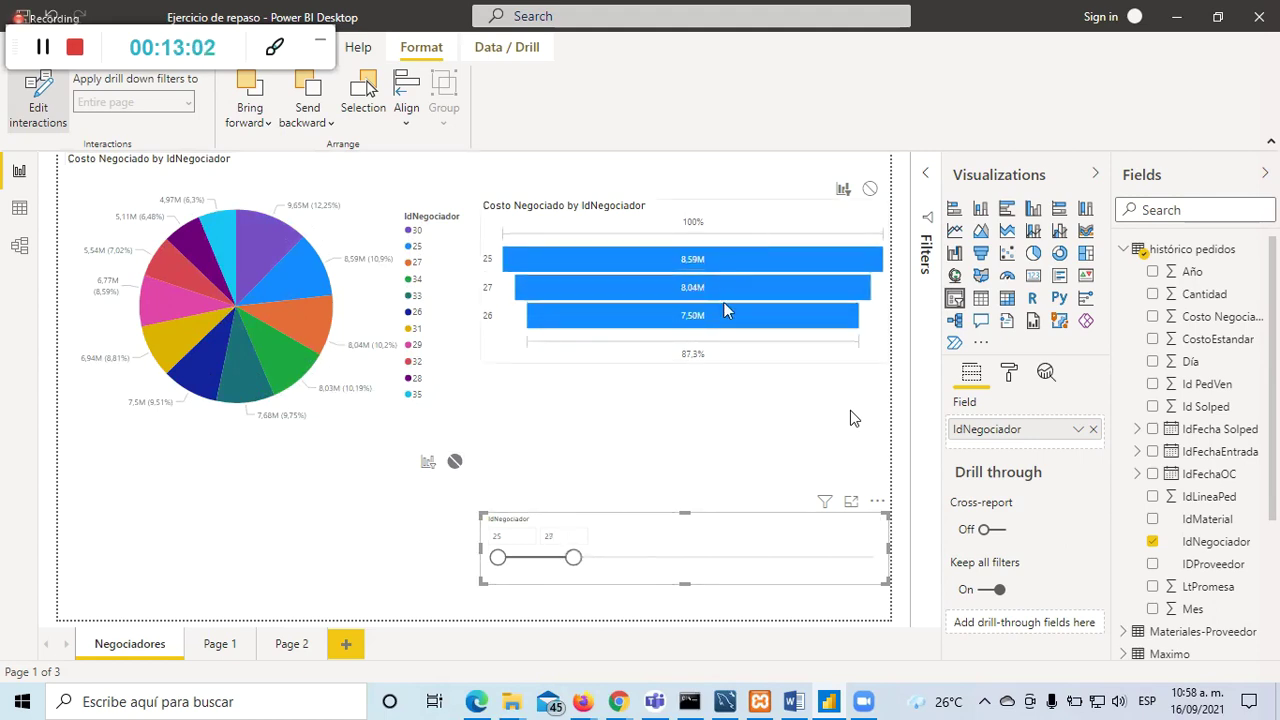
left_click(780, 564)
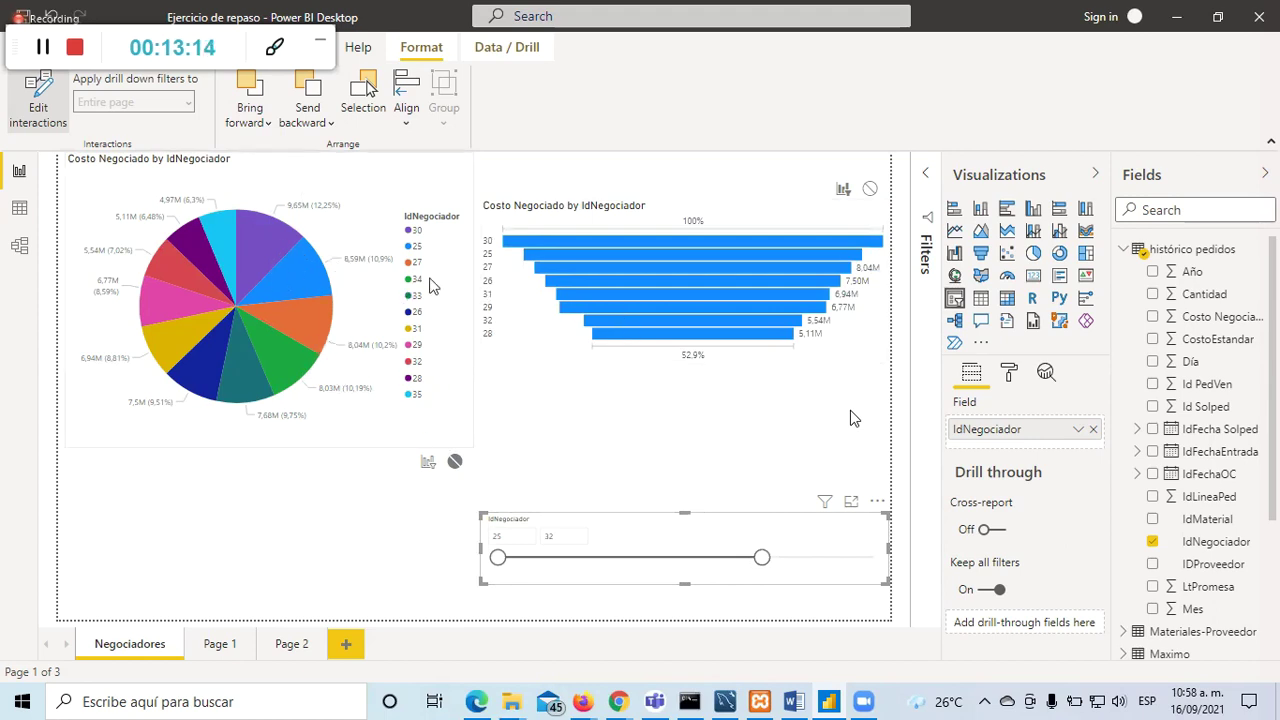
left_click(302, 289)
left_click(292, 356)
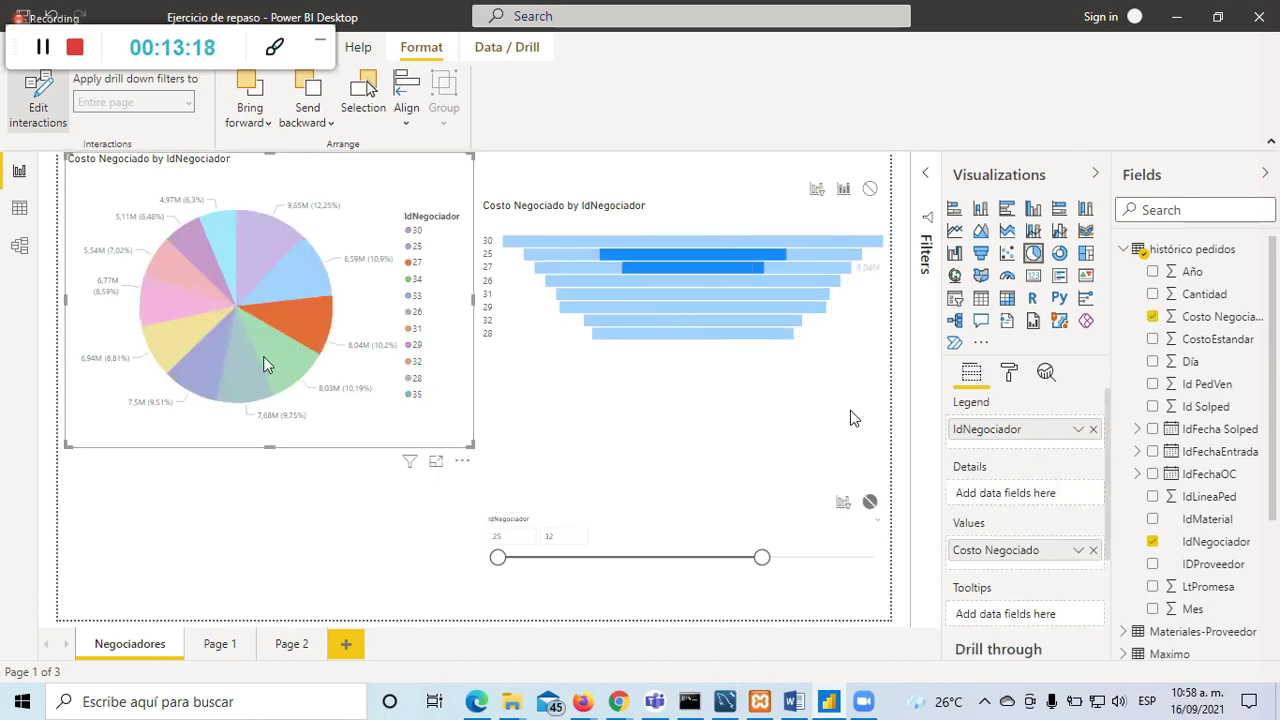
Step: Re-enable Edit interactions and let the slicer filter the pie chart again
left_click(598, 524)
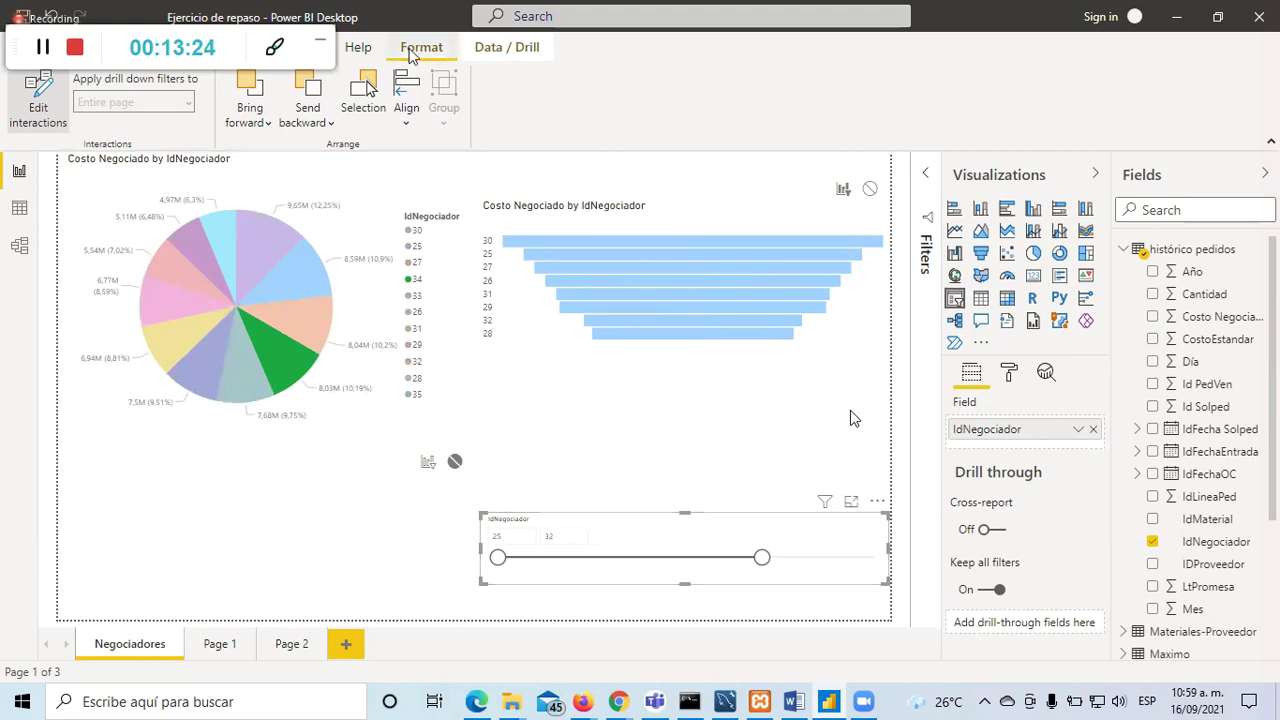
left_click(358, 47)
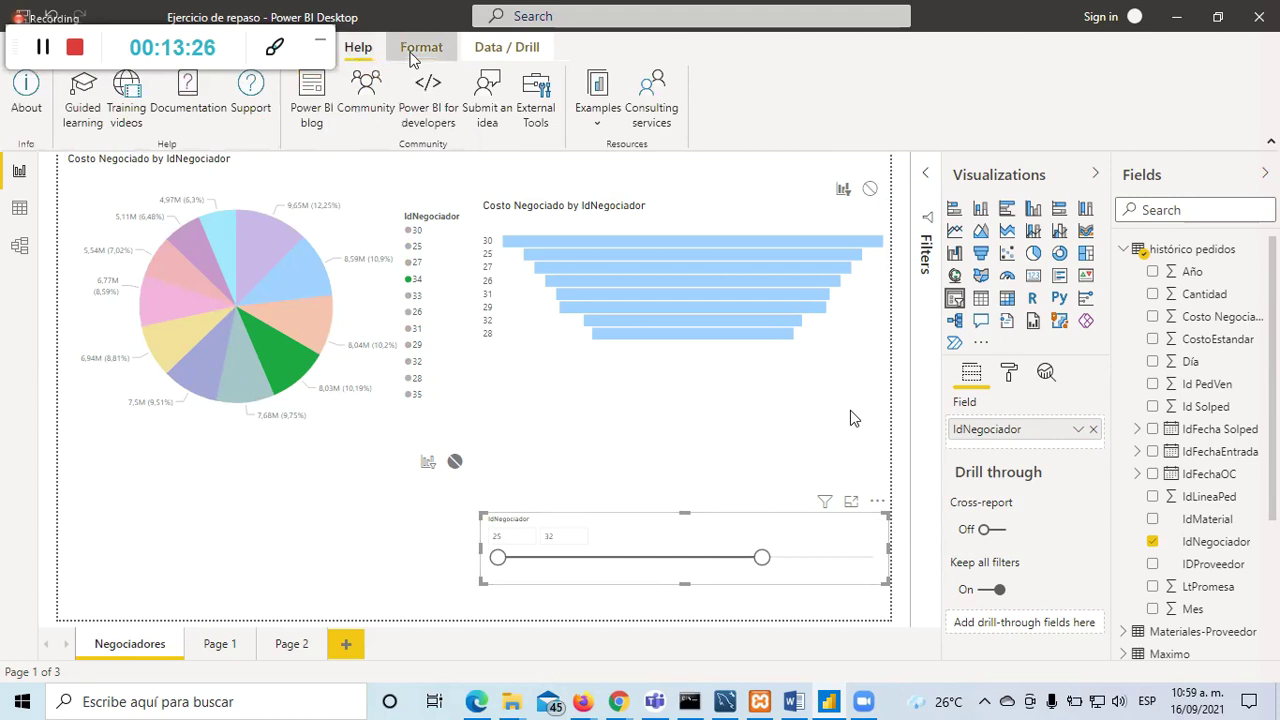
left_click(420, 52)
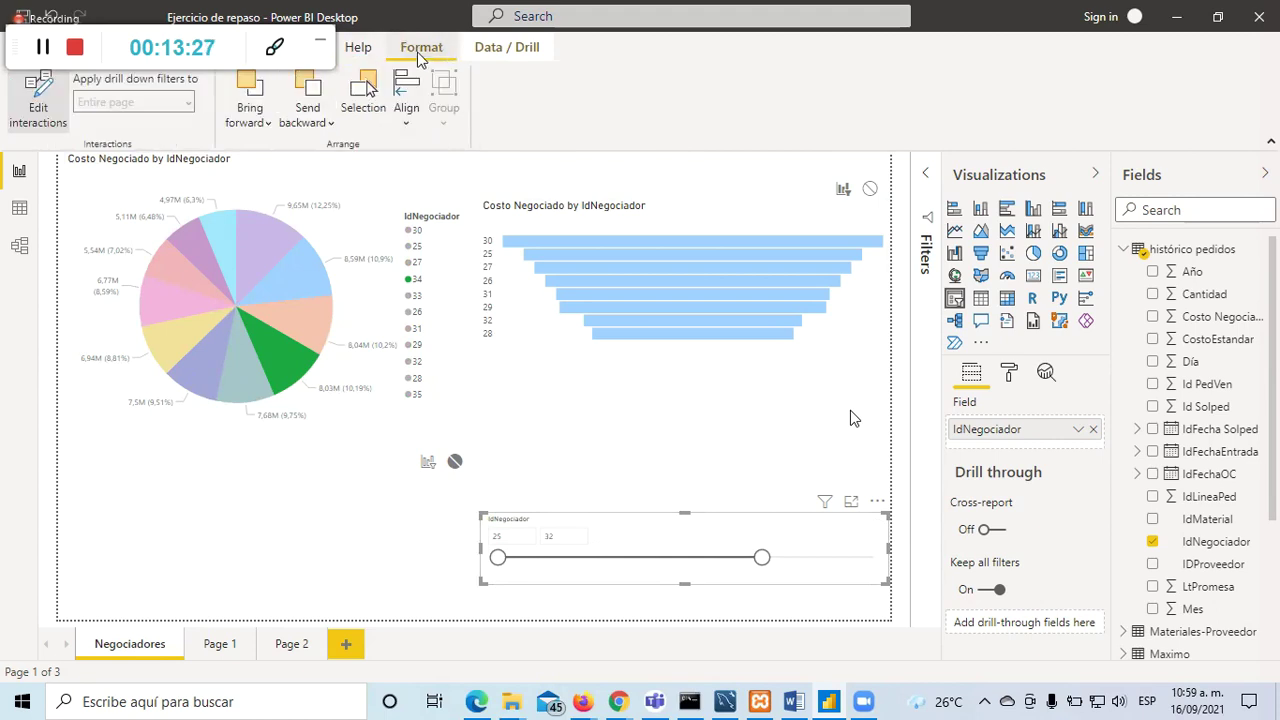
left_click(48, 100)
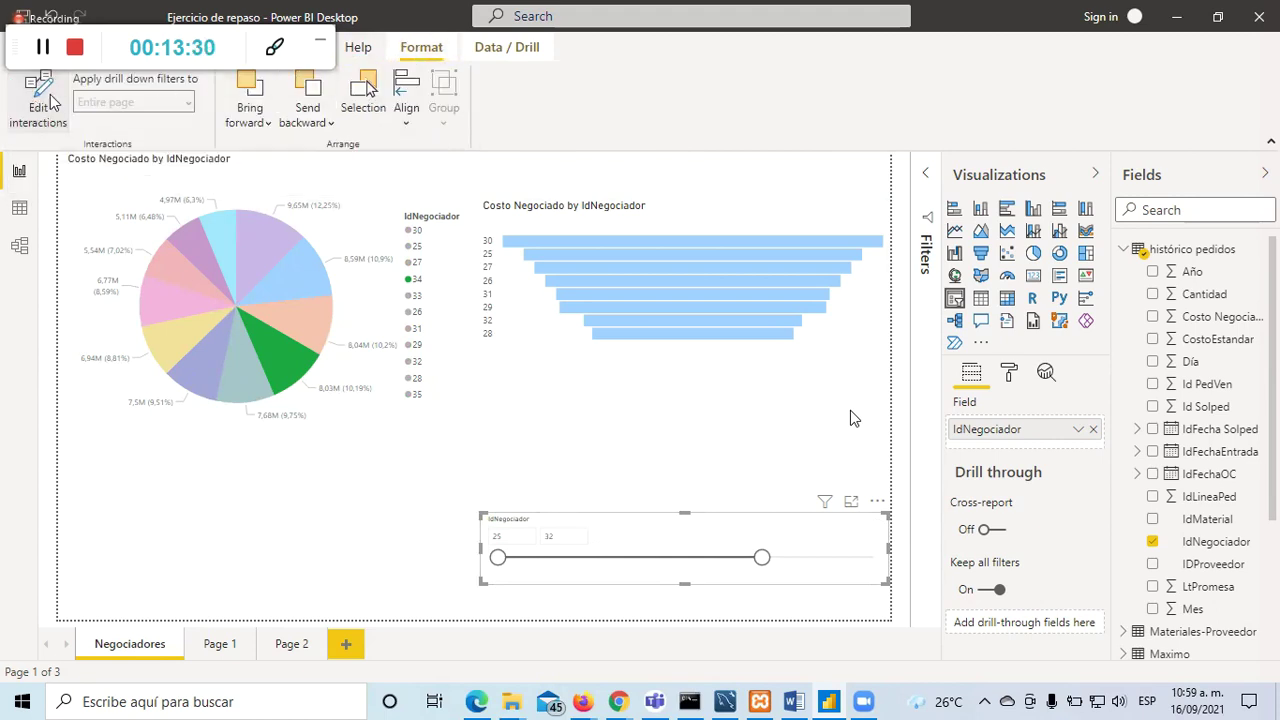
left_click(48, 100)
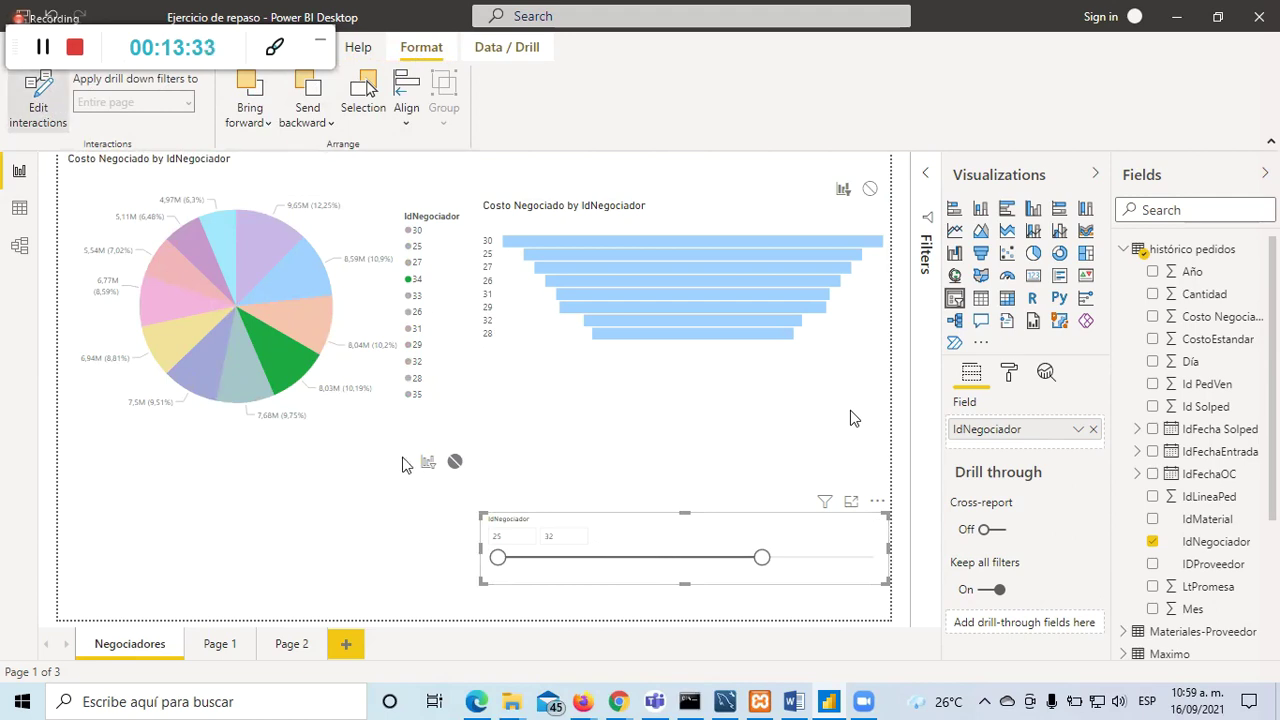
left_click(428, 462)
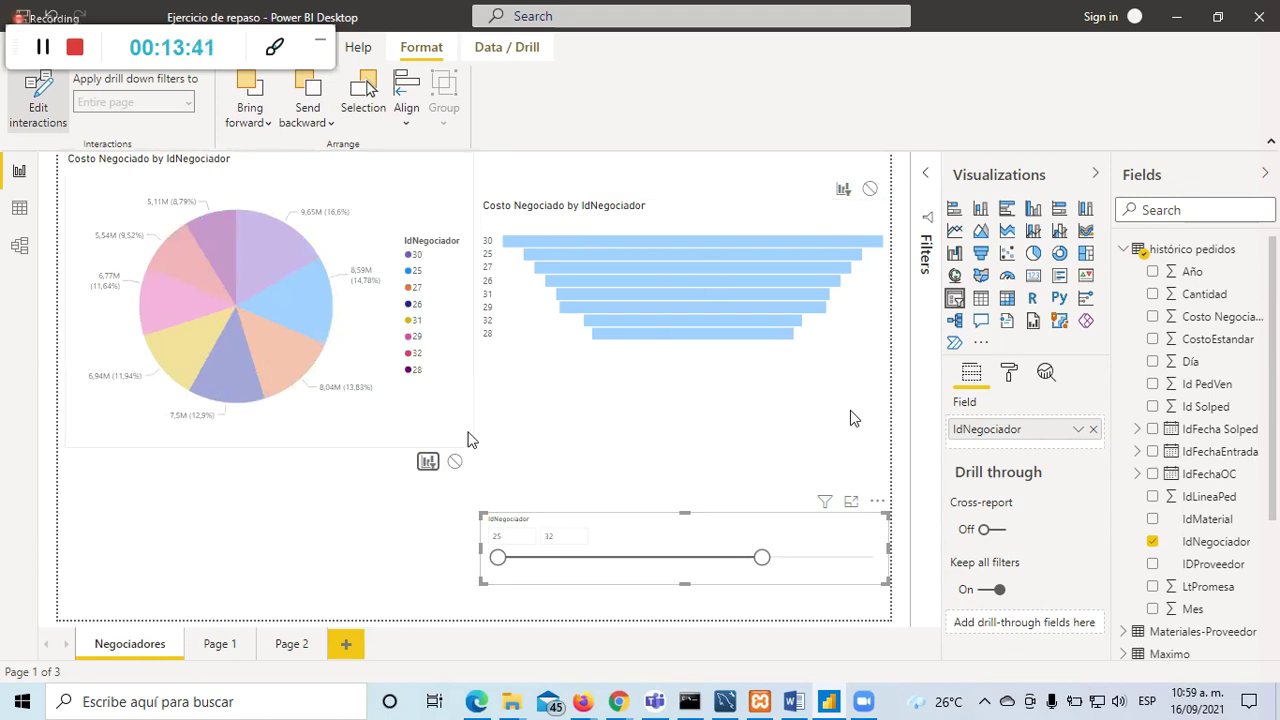
Step: Stop the slicer filtering the funnel chart and narrow its range to 25–28
left_click(360, 534)
left_click(625, 517)
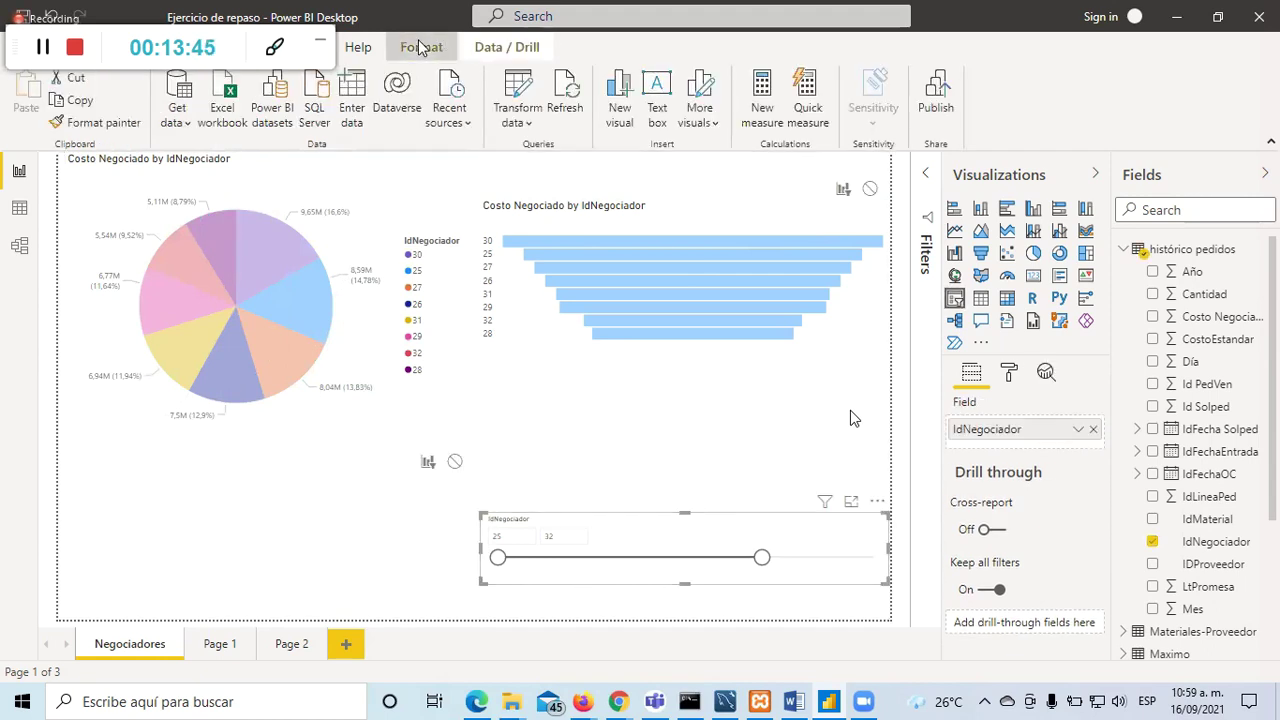
left_click(420, 47)
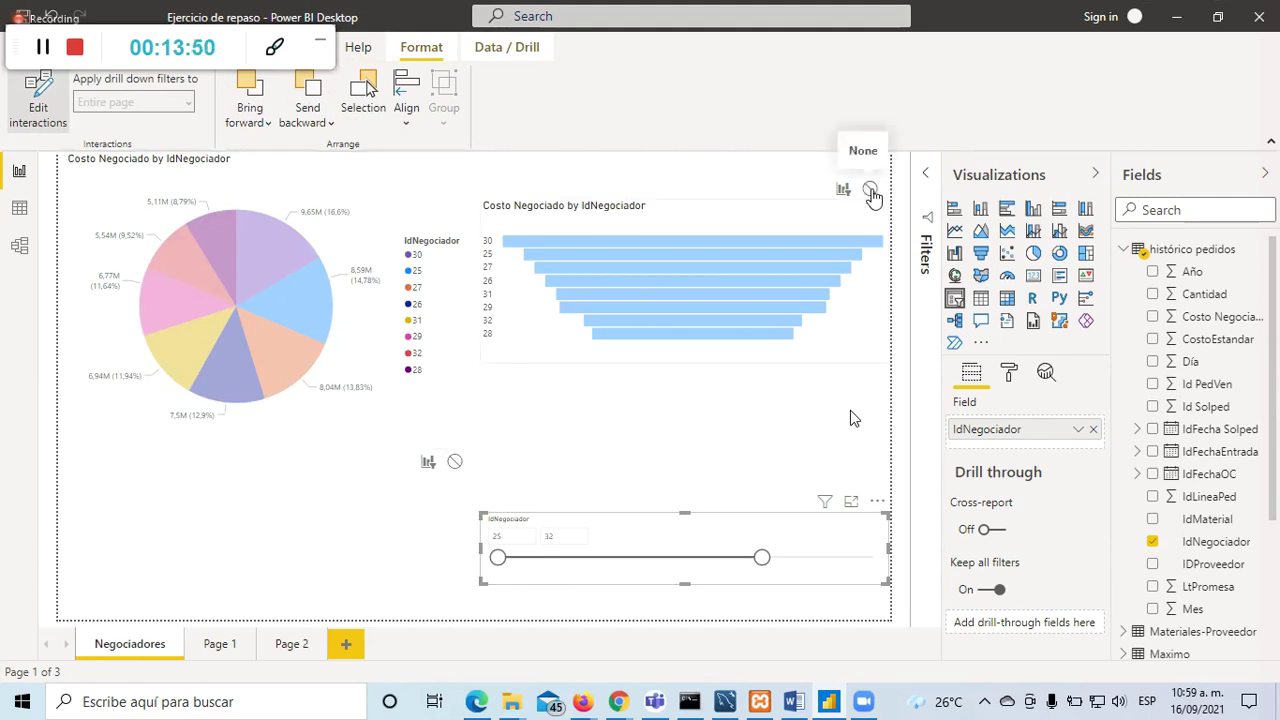
left_click(871, 191)
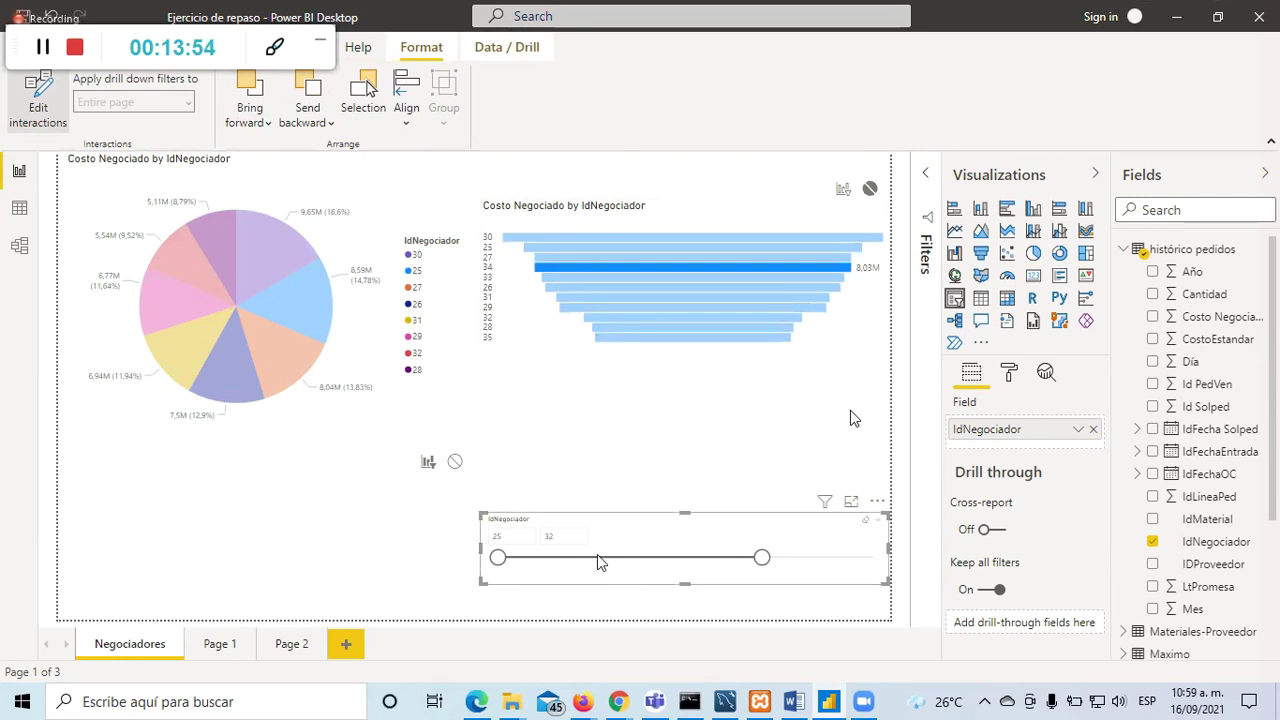
left_click(684, 446)
left_click_drag(758, 557, 613, 560)
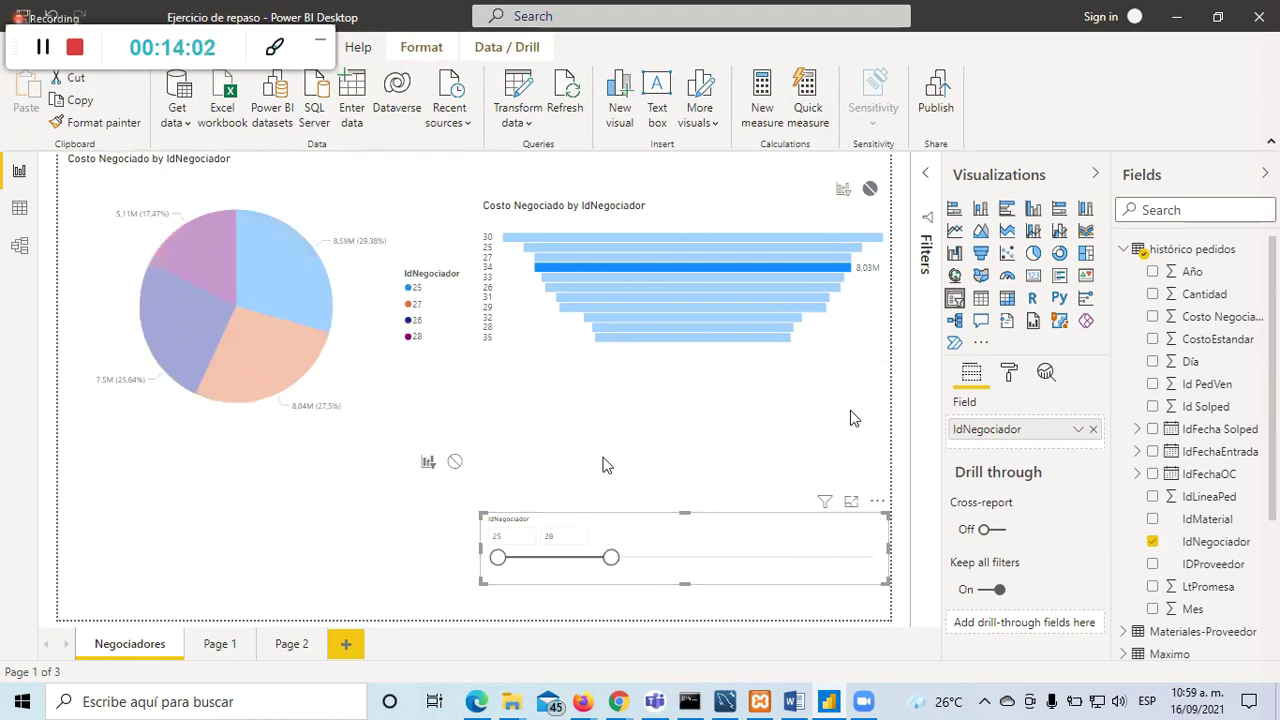
left_click(606, 430)
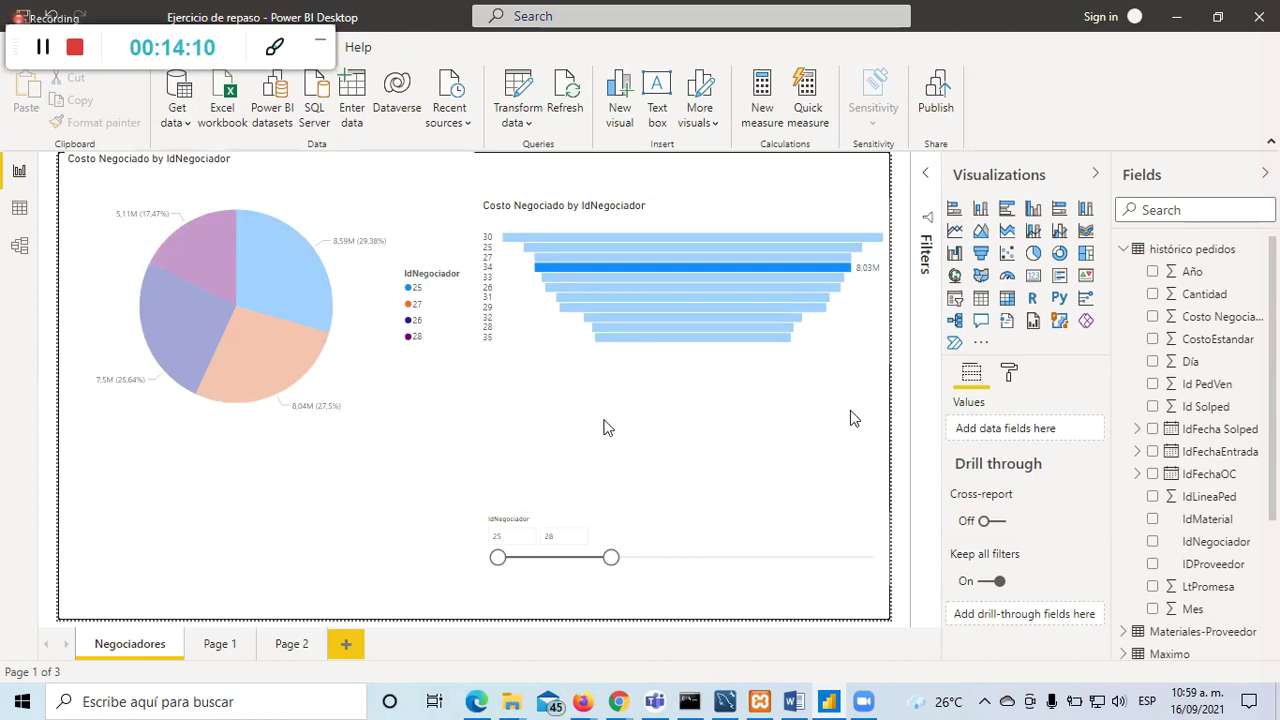
Step: Click pie slices 25–28 to cross-filter the funnel, then pick funnel bar 34
left_click(284, 287)
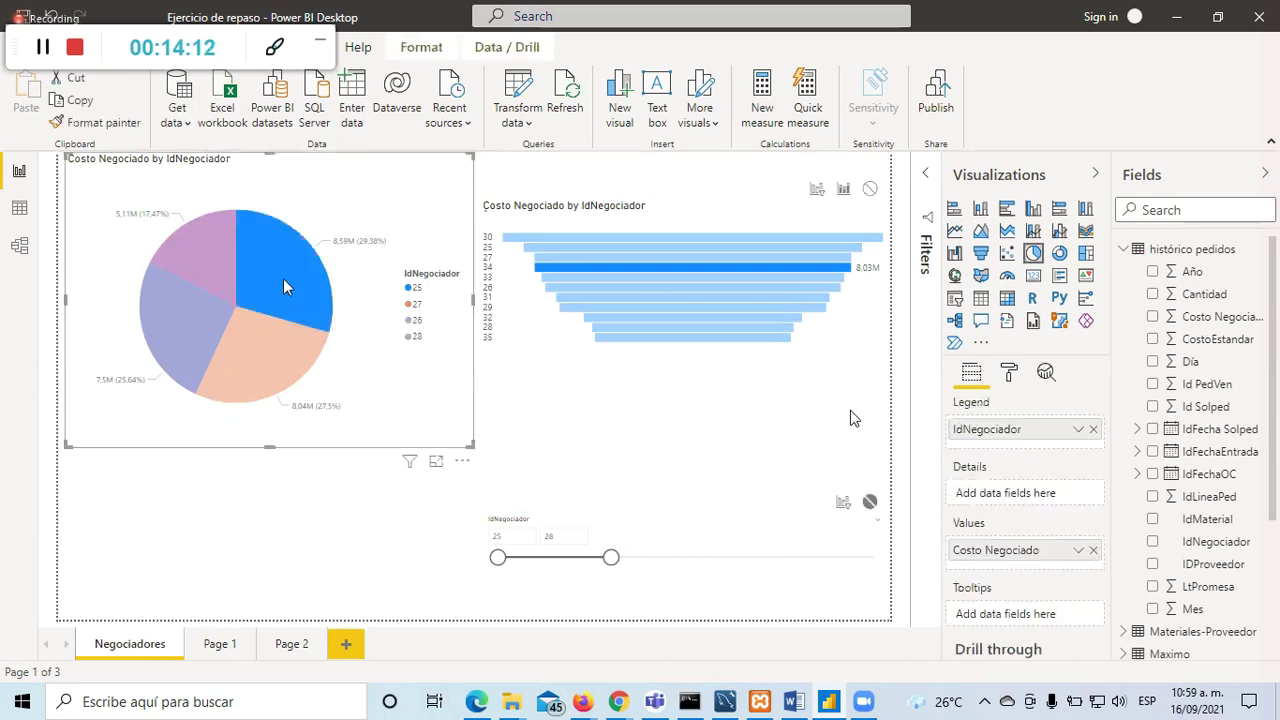
left_click(249, 346)
left_click(187, 318)
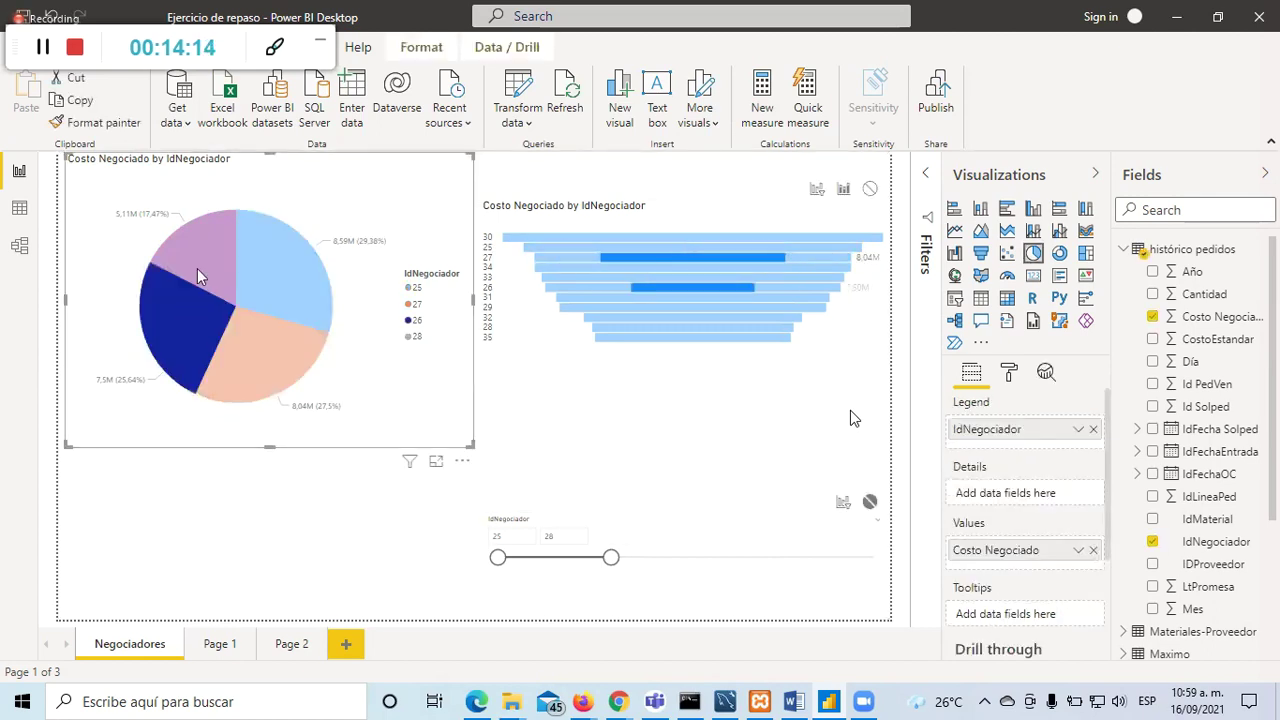
left_click(201, 248)
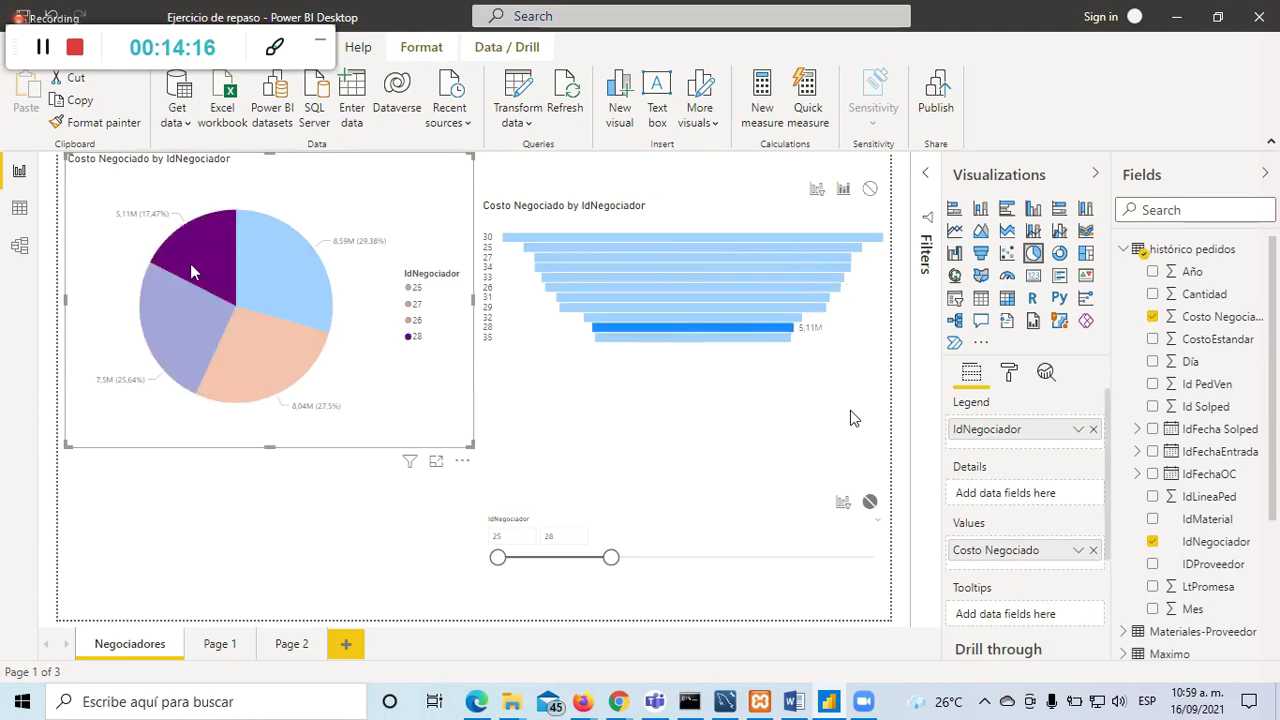
left_click(274, 320)
left_click(275, 275)
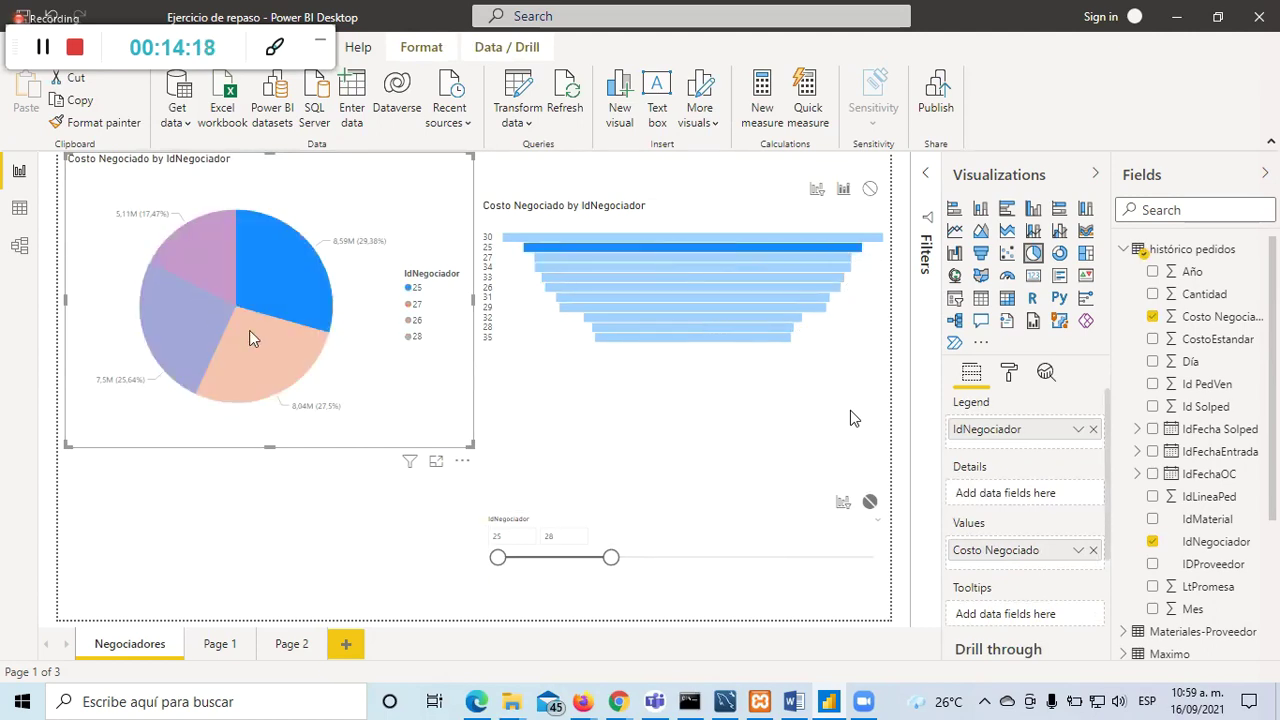
left_click(249, 357)
left_click(194, 333)
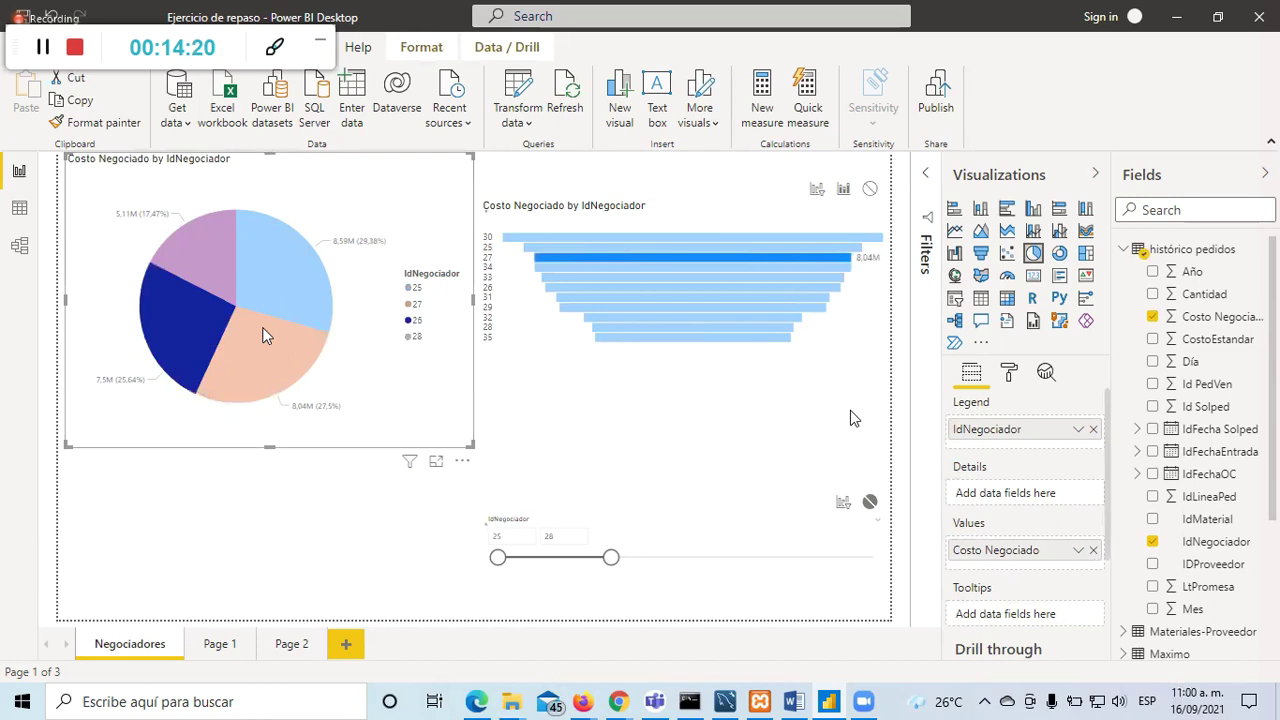
left_click(672, 267)
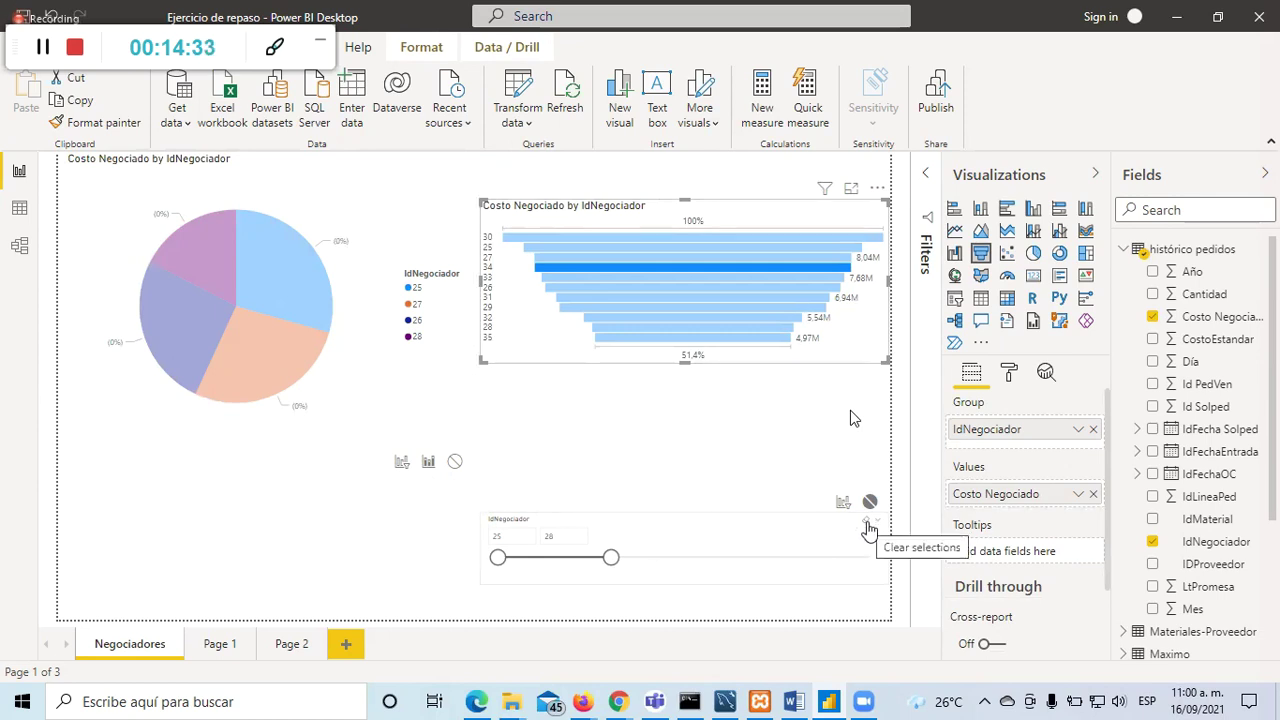
Step: Reset the slicer to the full 25–35 range and move it up beneath the funnel chart
left_click(868, 530)
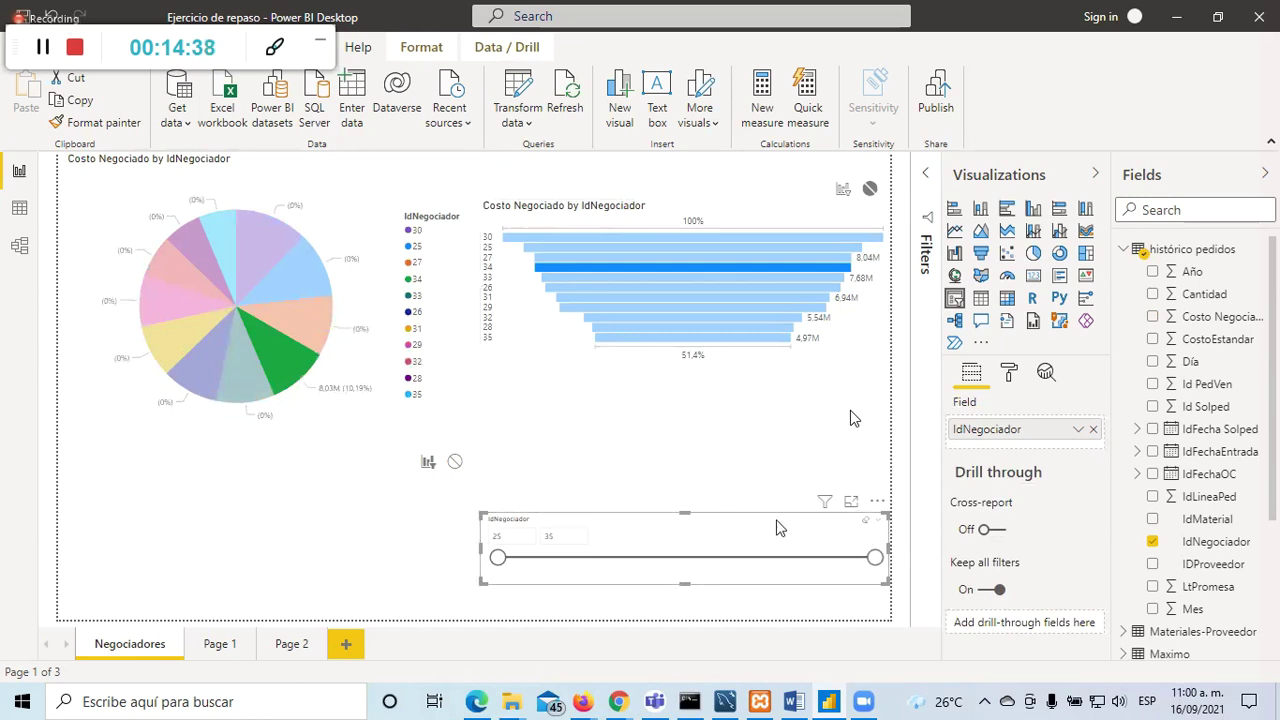
left_click(716, 452)
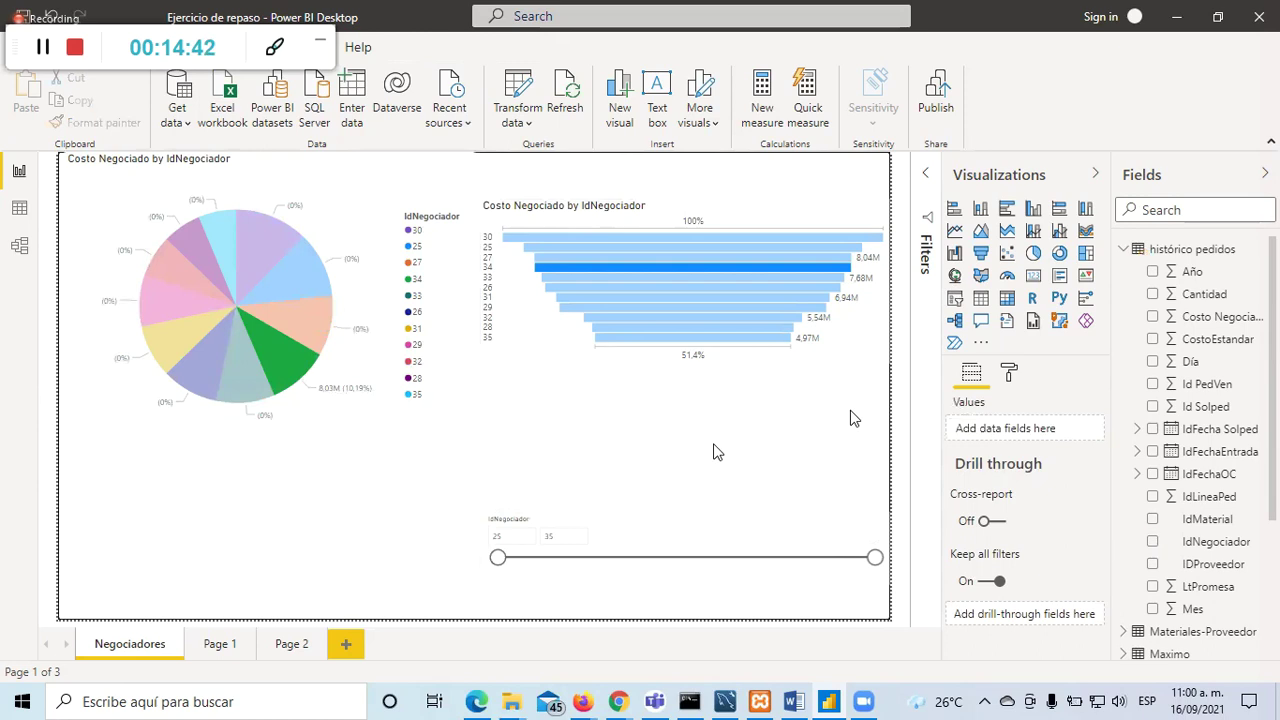
left_click(595, 532)
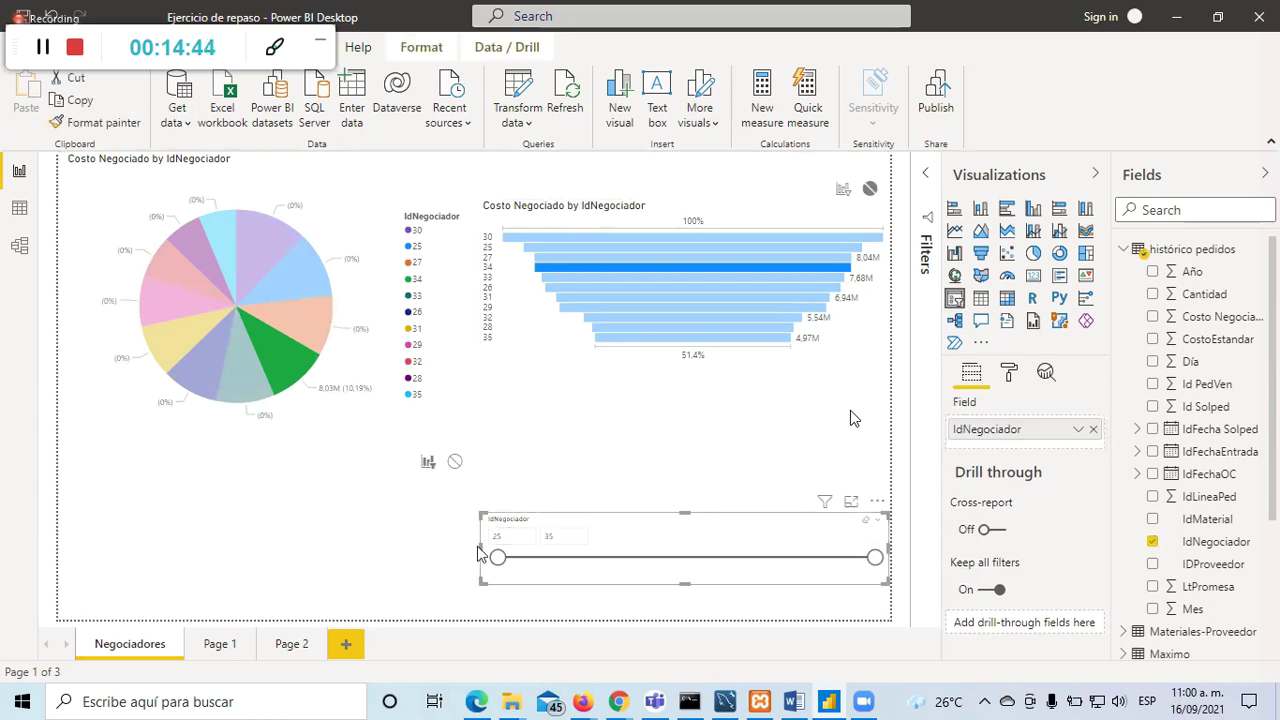
left_click_drag(663, 528, 645, 414)
left_click(600, 455)
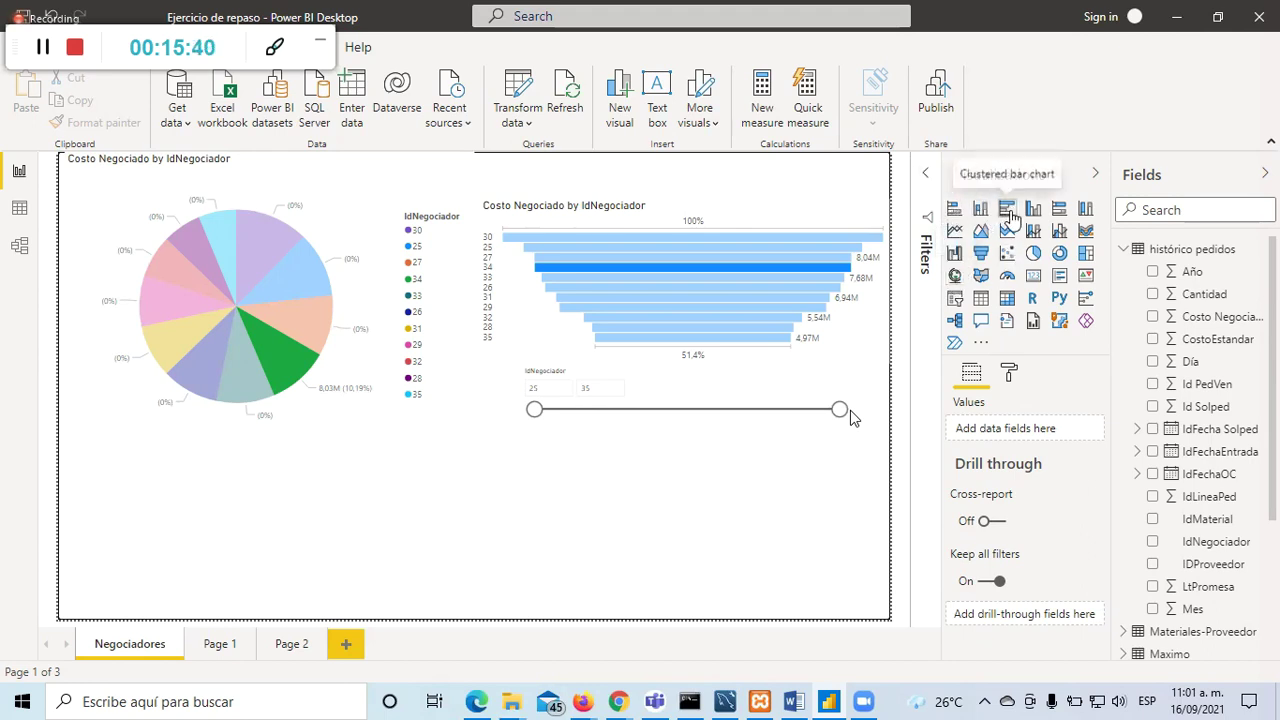
Step: Add a clustered bar chart with Cantidad as values and IDProveedor as axis
left_click(982, 210)
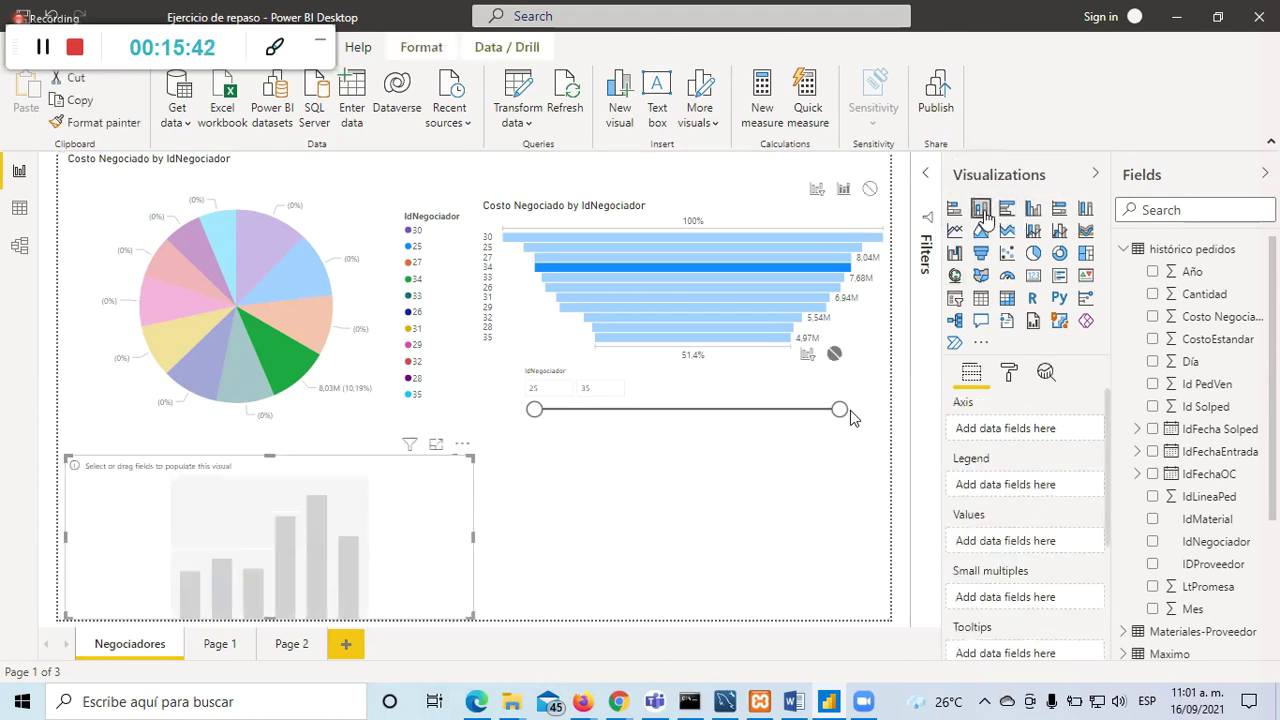
left_click(1007, 211)
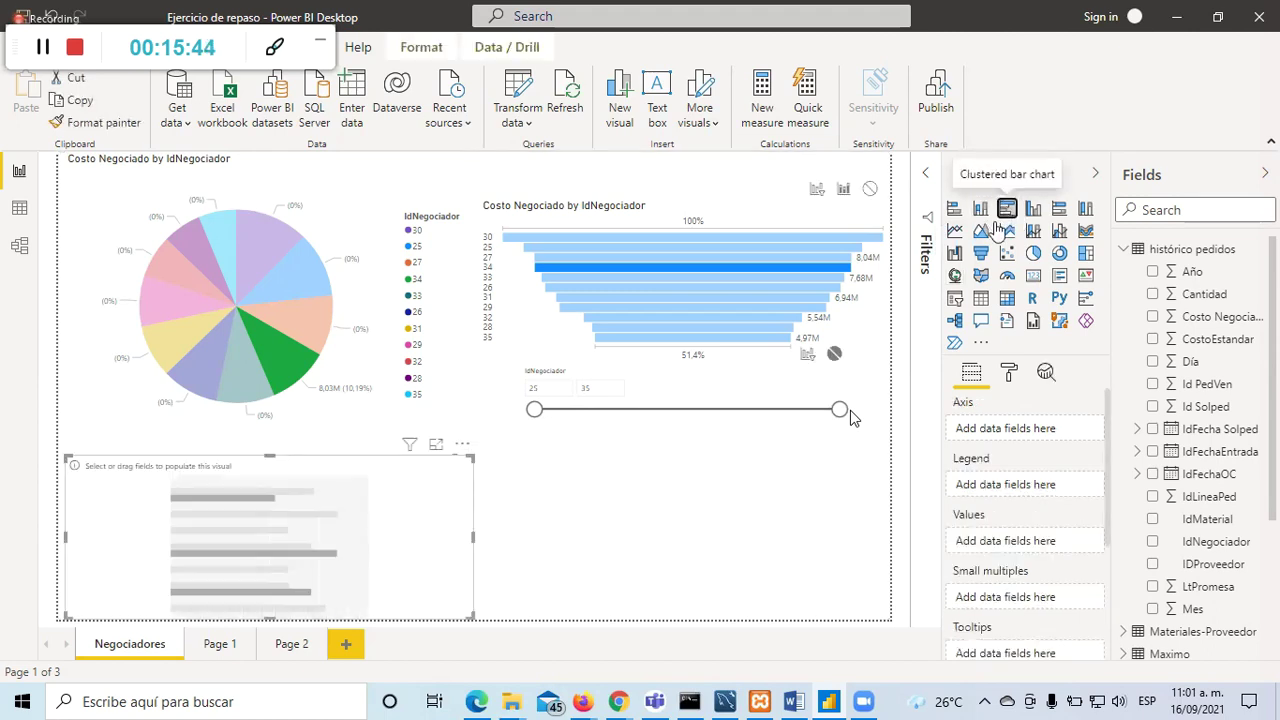
left_click(748, 567)
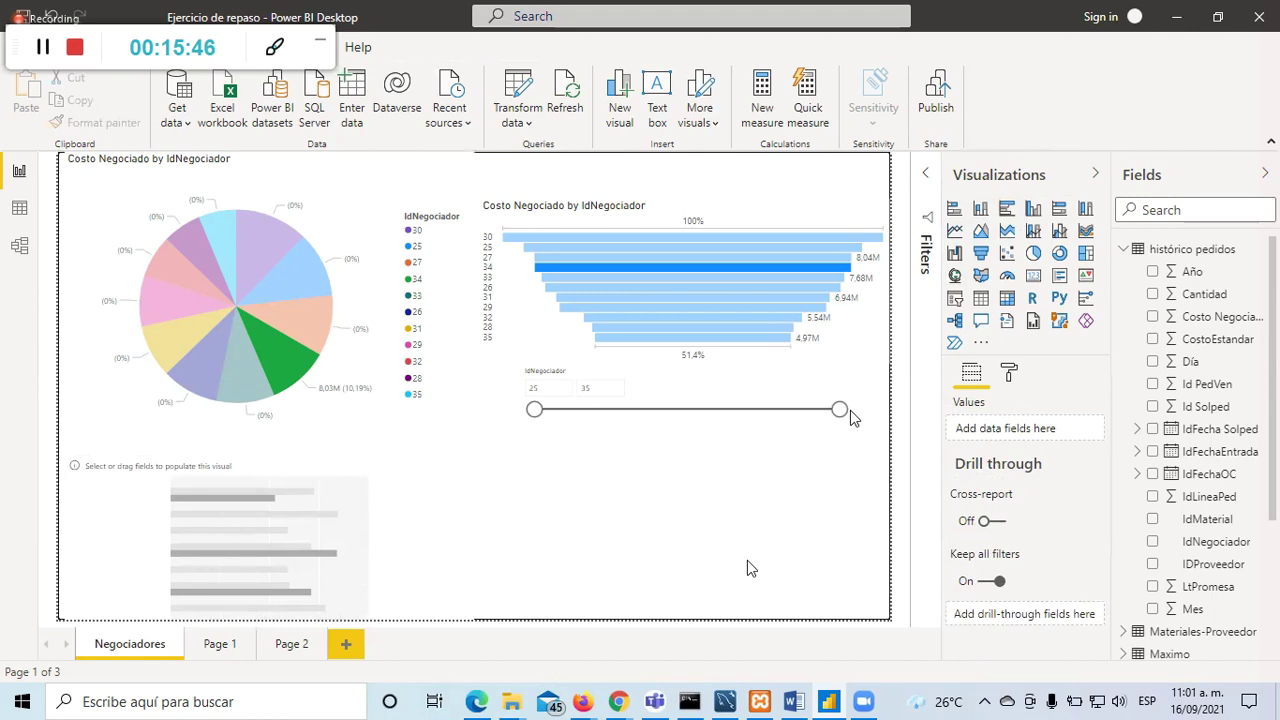
left_click(433, 514)
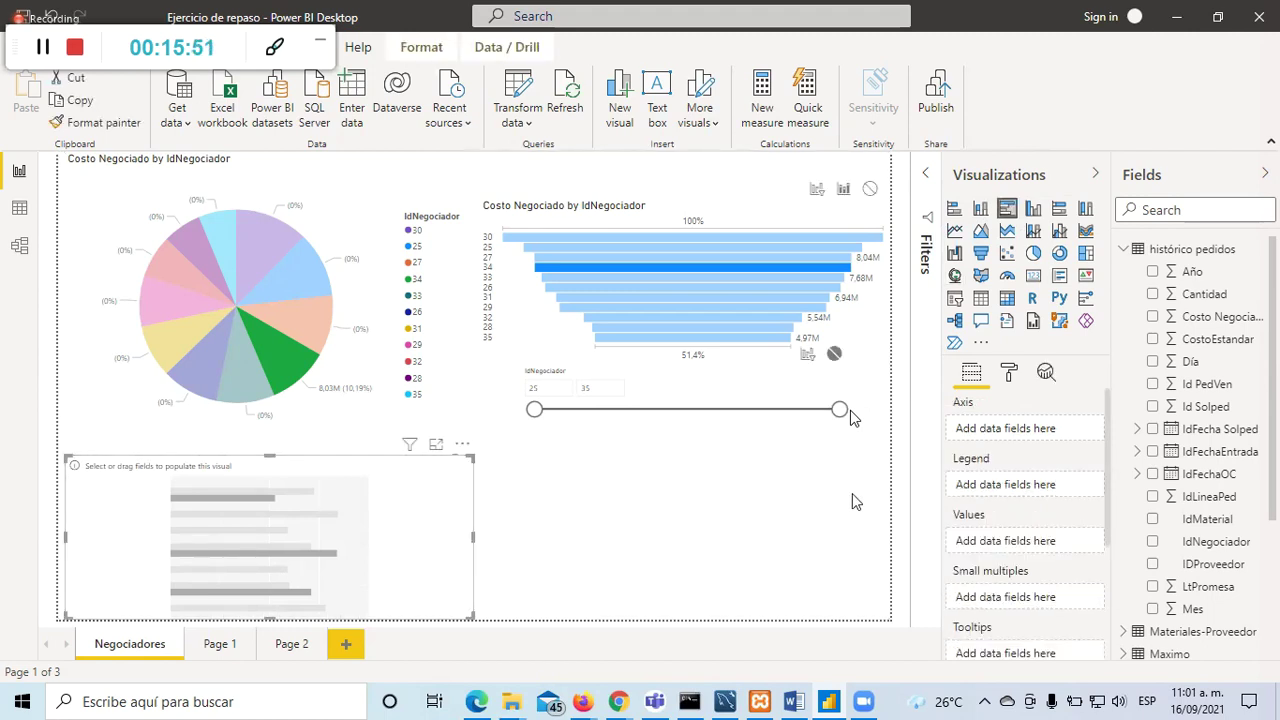
left_click(1153, 295)
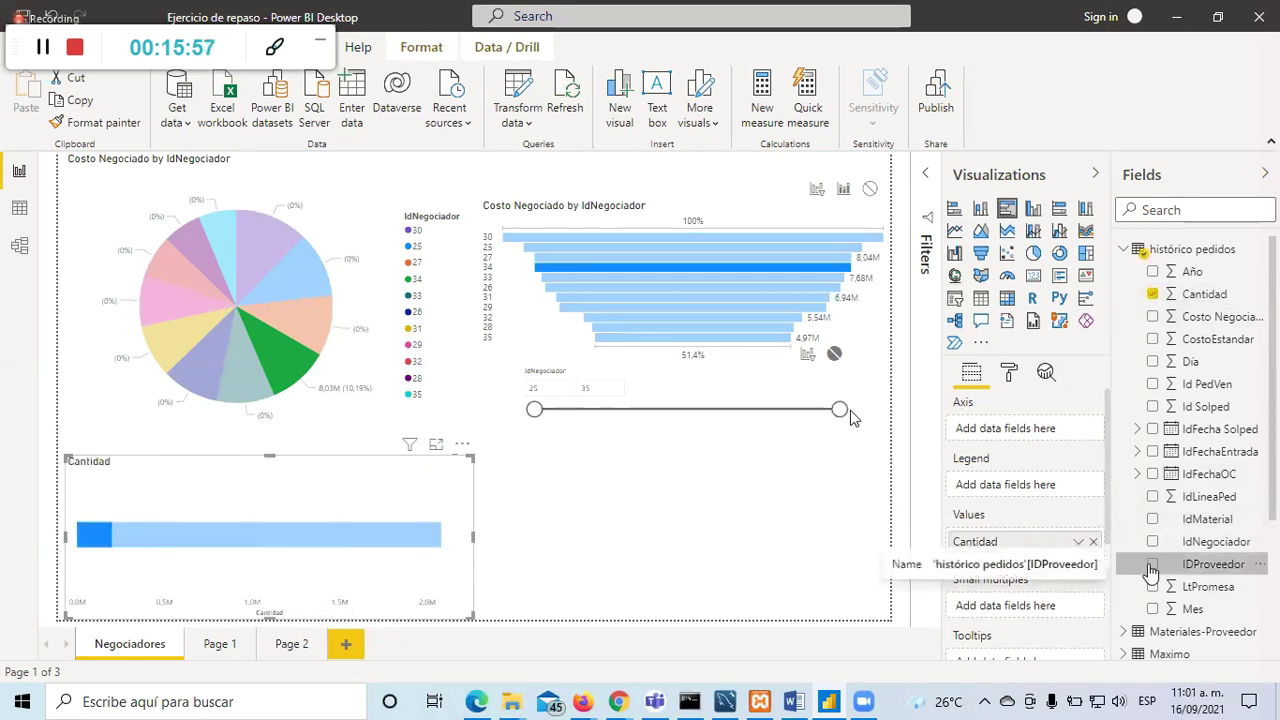
left_click(1152, 565)
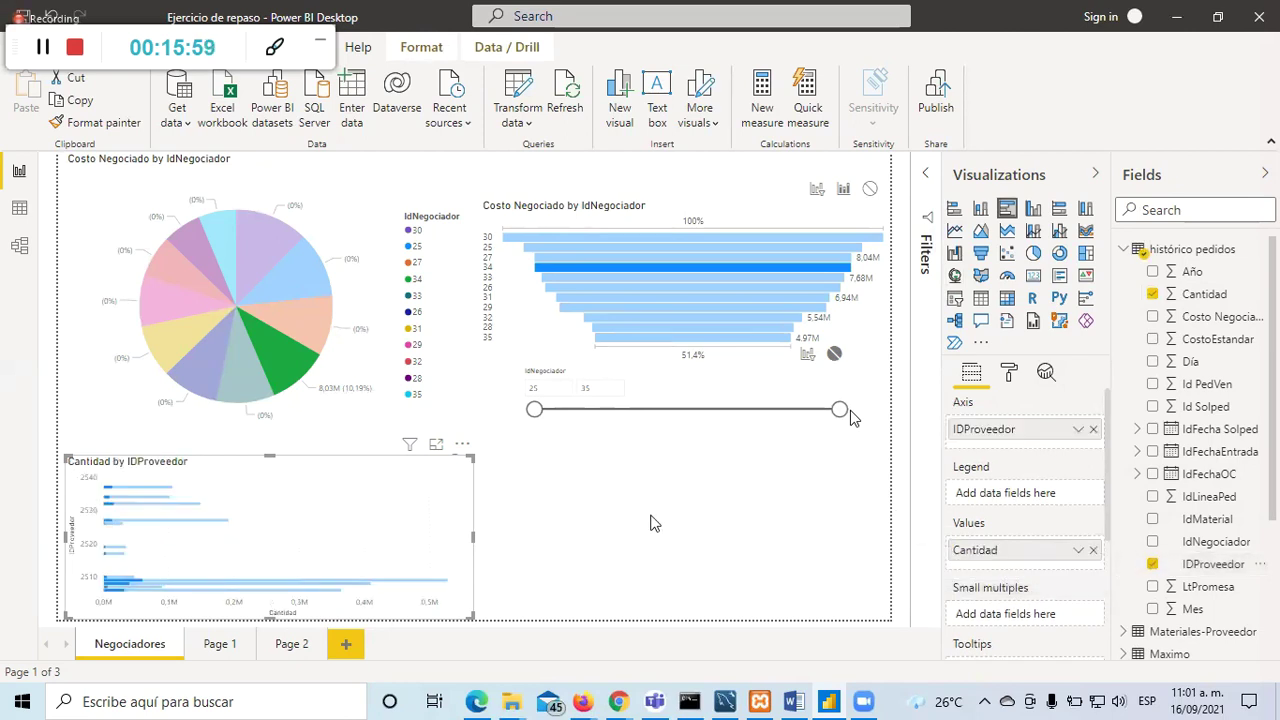
left_click(610, 524)
left_click(443, 509)
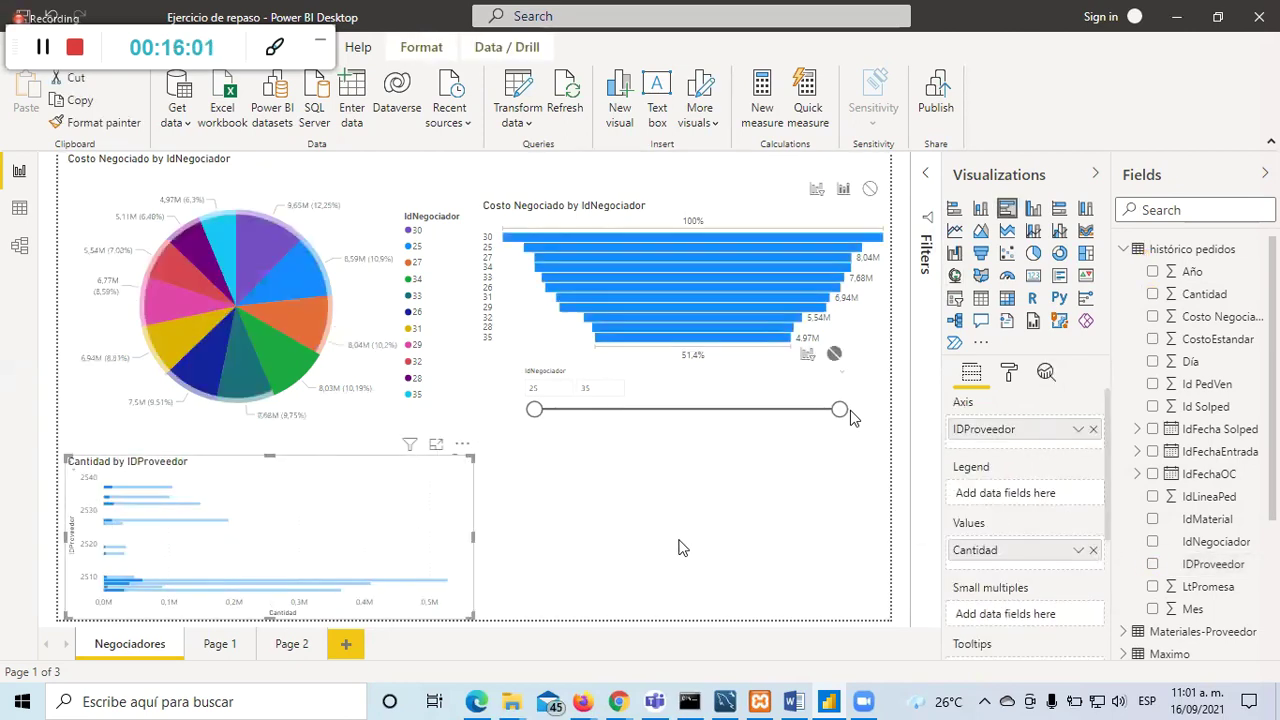
left_click(651, 557)
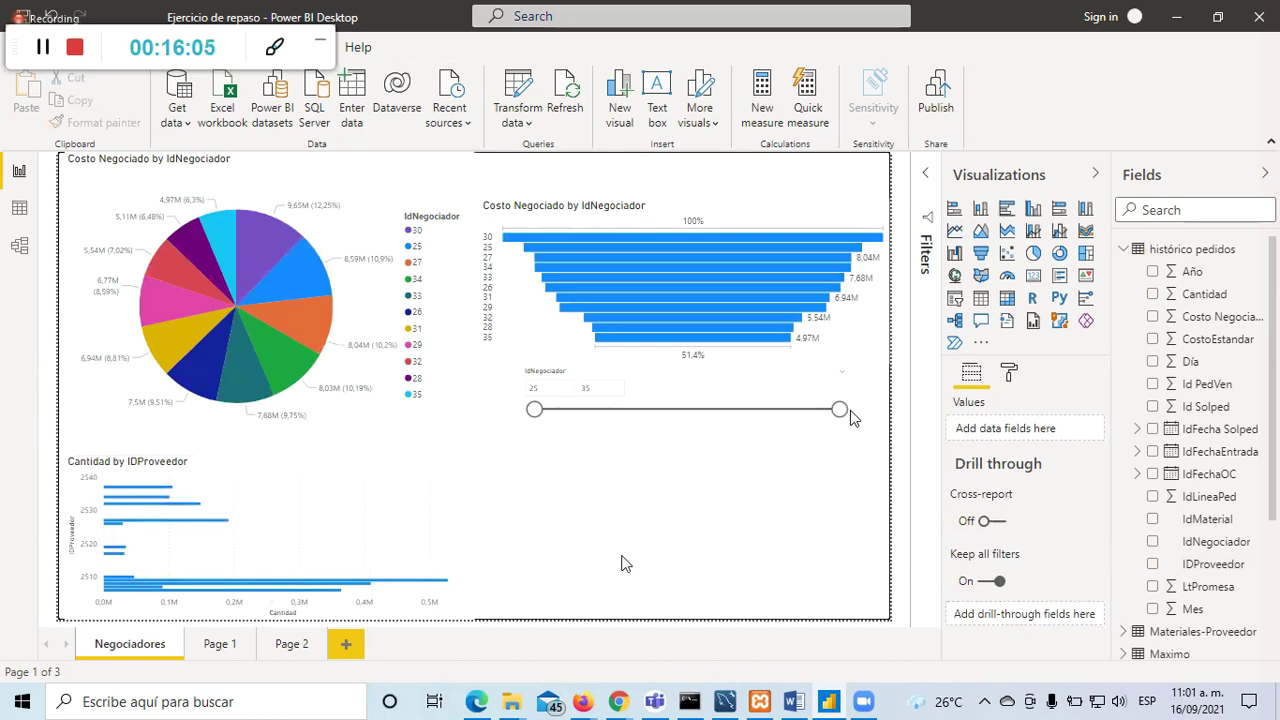
Step: Set the bar chart's default data colour to red
left_click(347, 487)
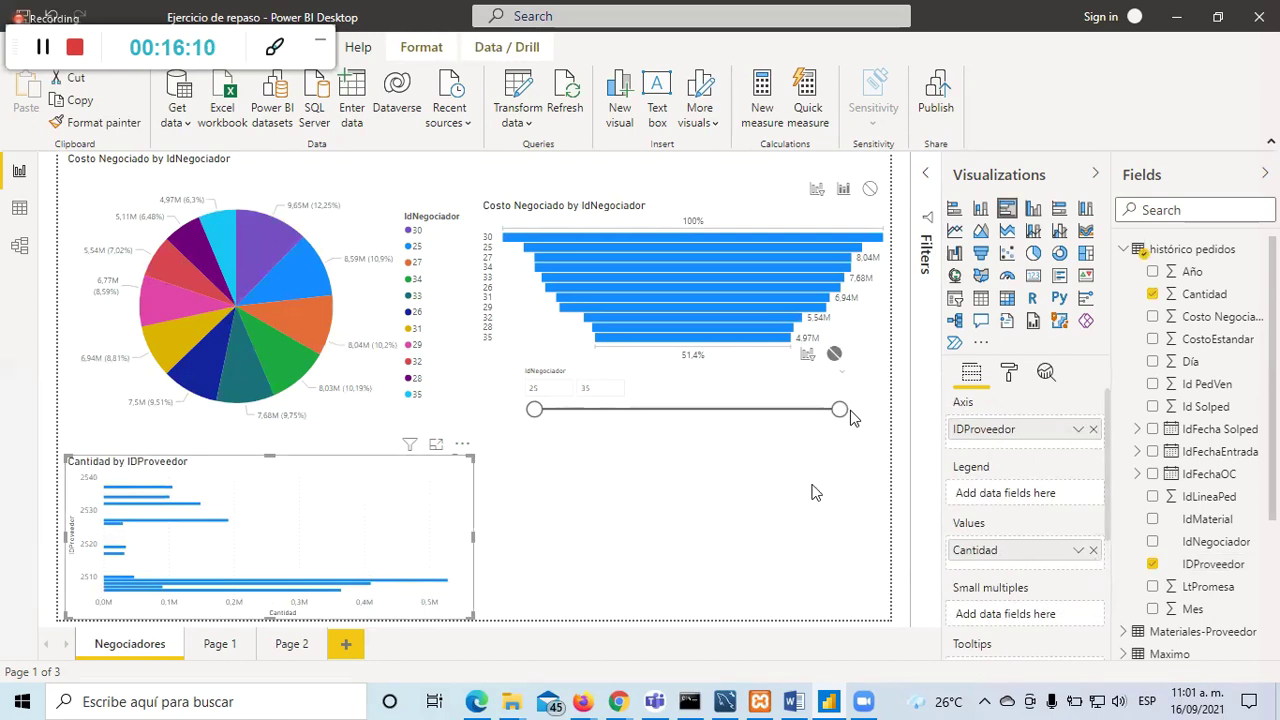
left_click(1013, 376)
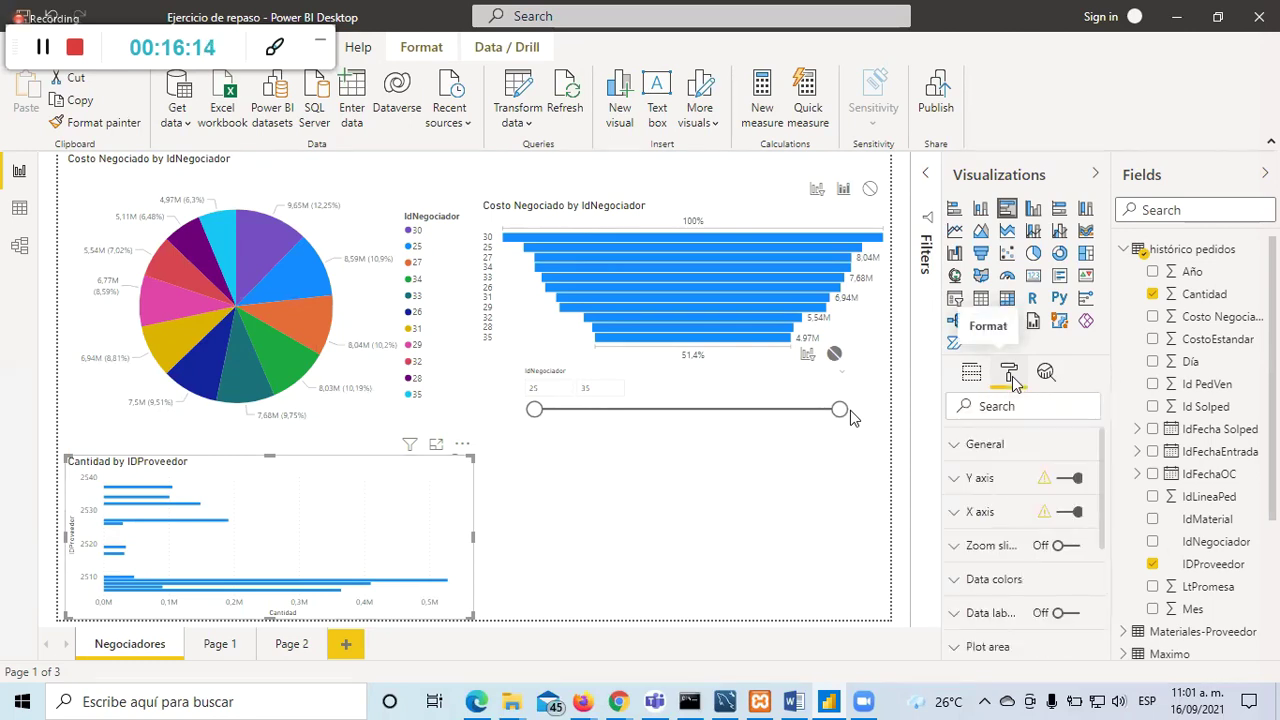
left_click(956, 448)
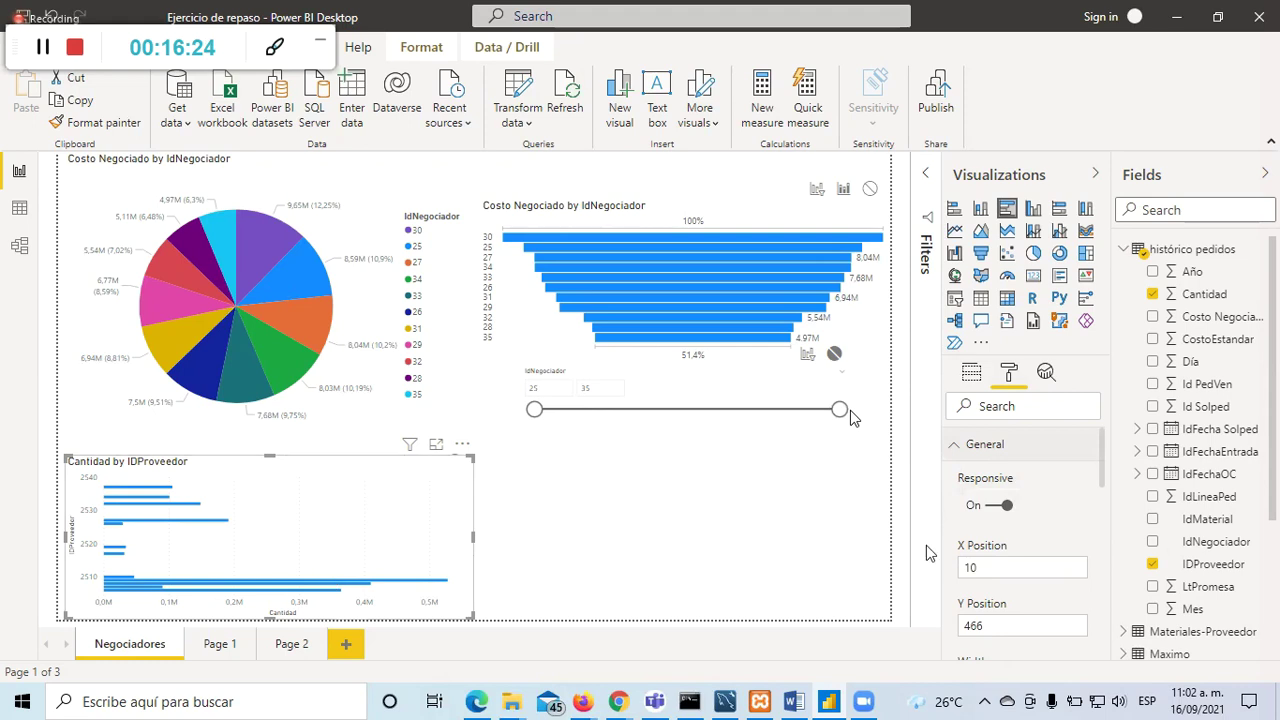
scroll(1015, 498, "down", 2)
scroll(1075, 548, "down", 5)
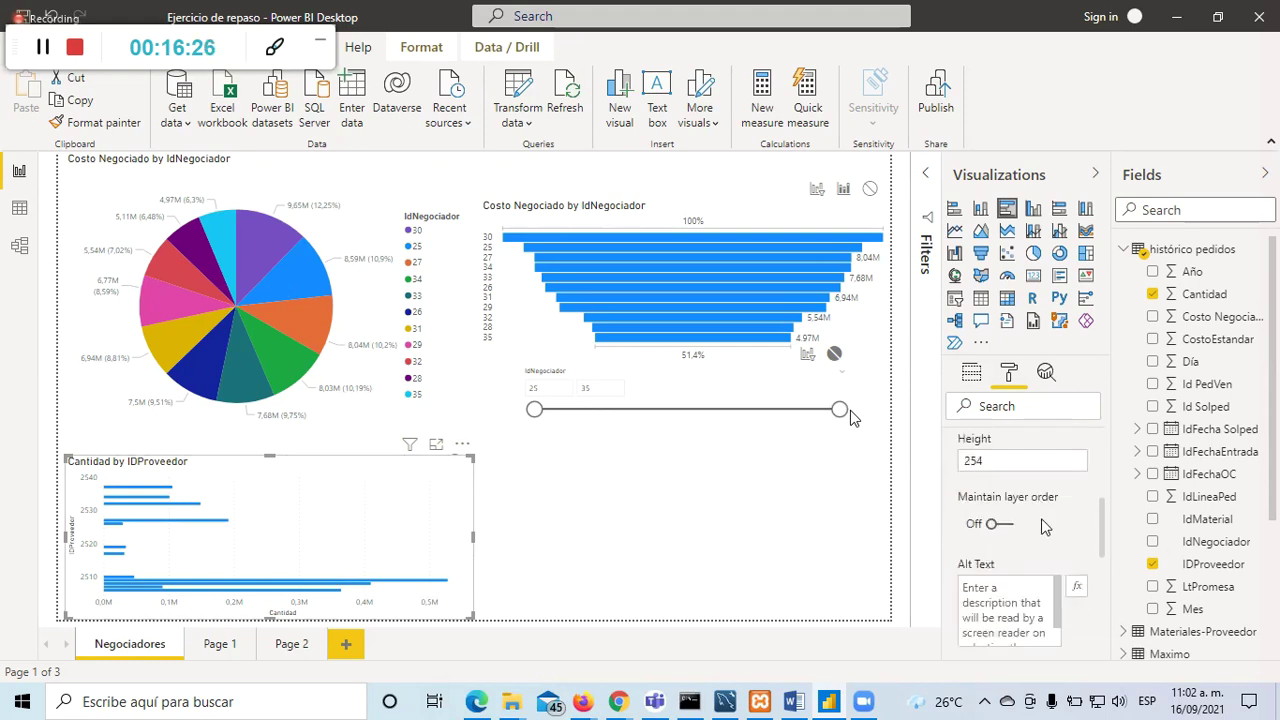
scroll(1070, 558, "down", 3)
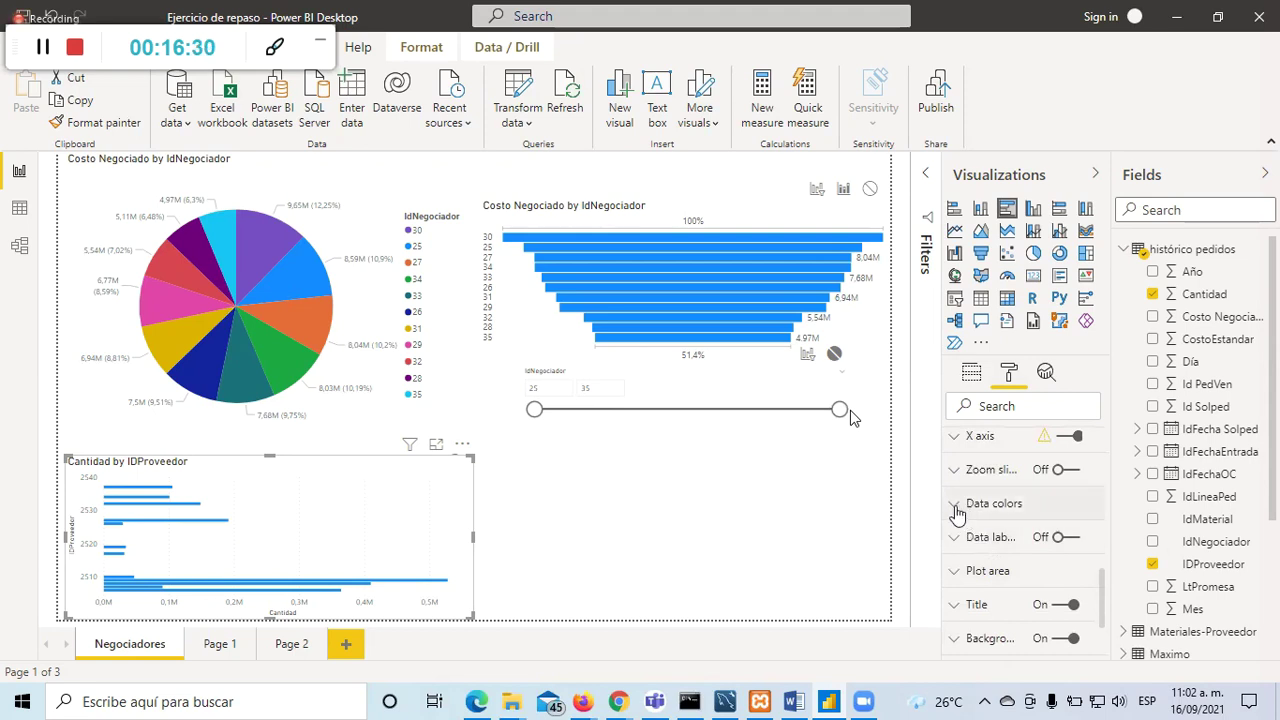
left_click(957, 510)
scroll(985, 512, "down", 2)
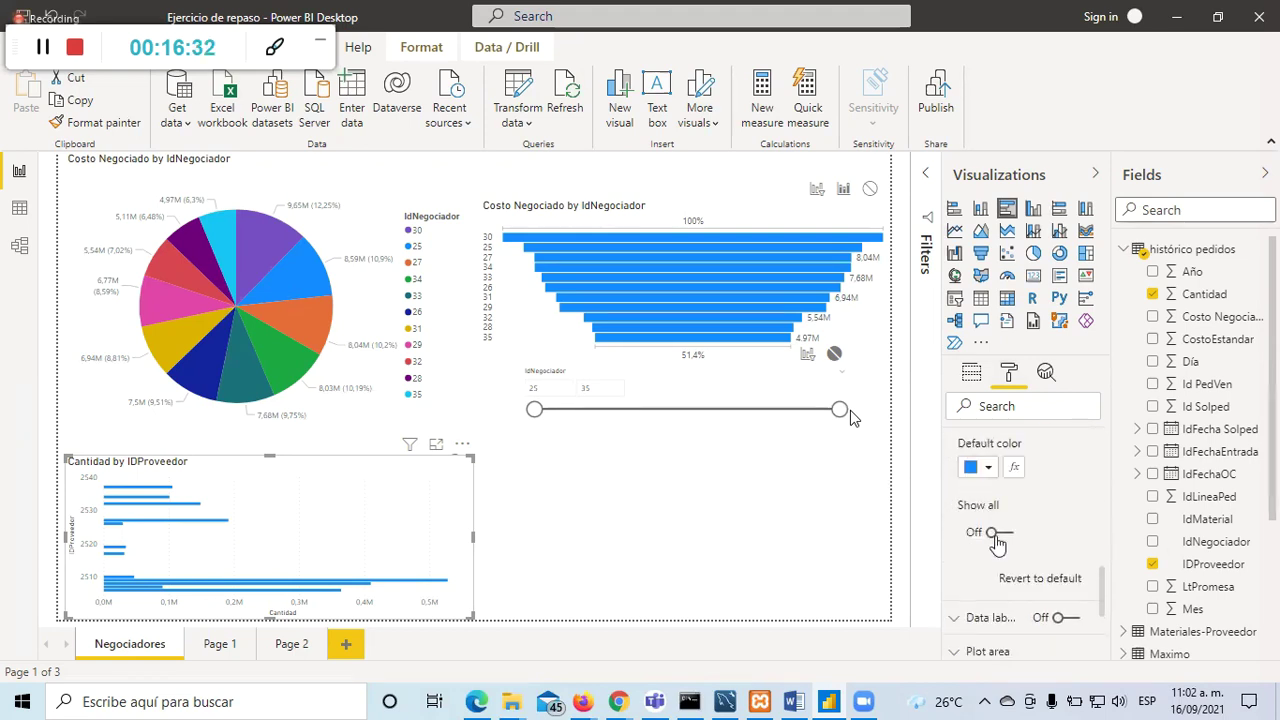
left_click(990, 468)
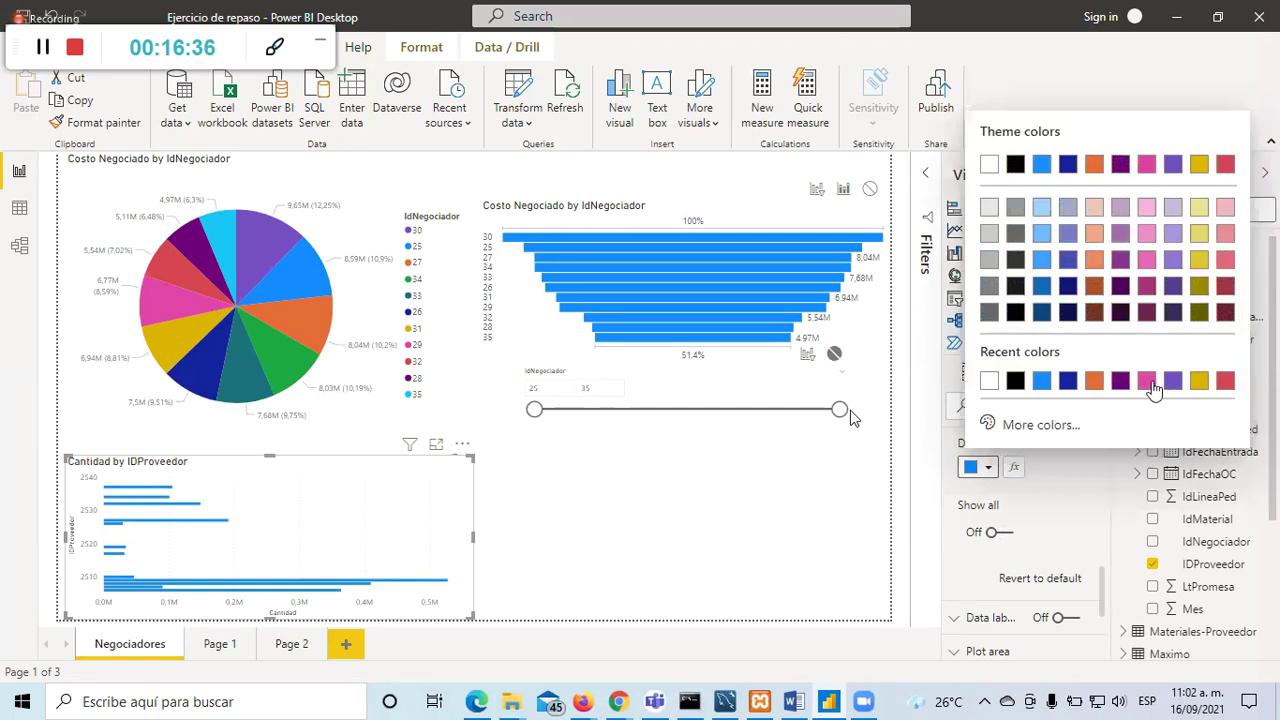
left_click(1226, 381)
left_click(822, 527)
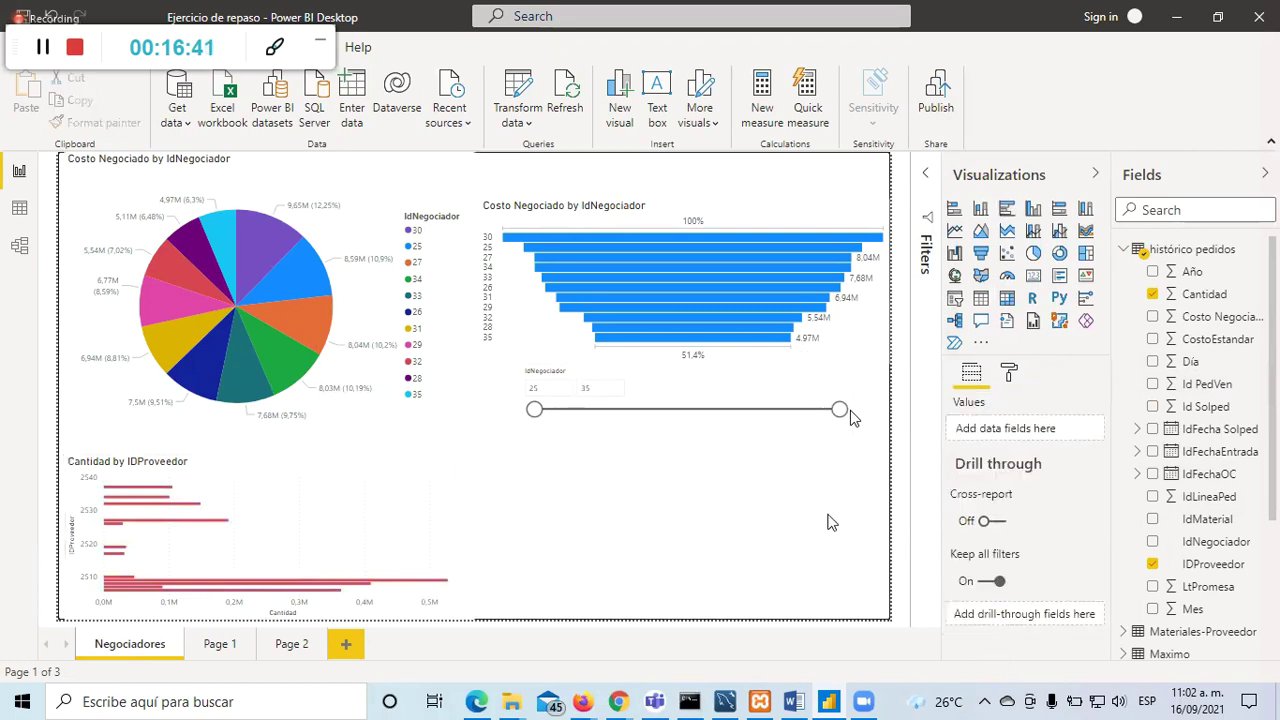
left_click(360, 562)
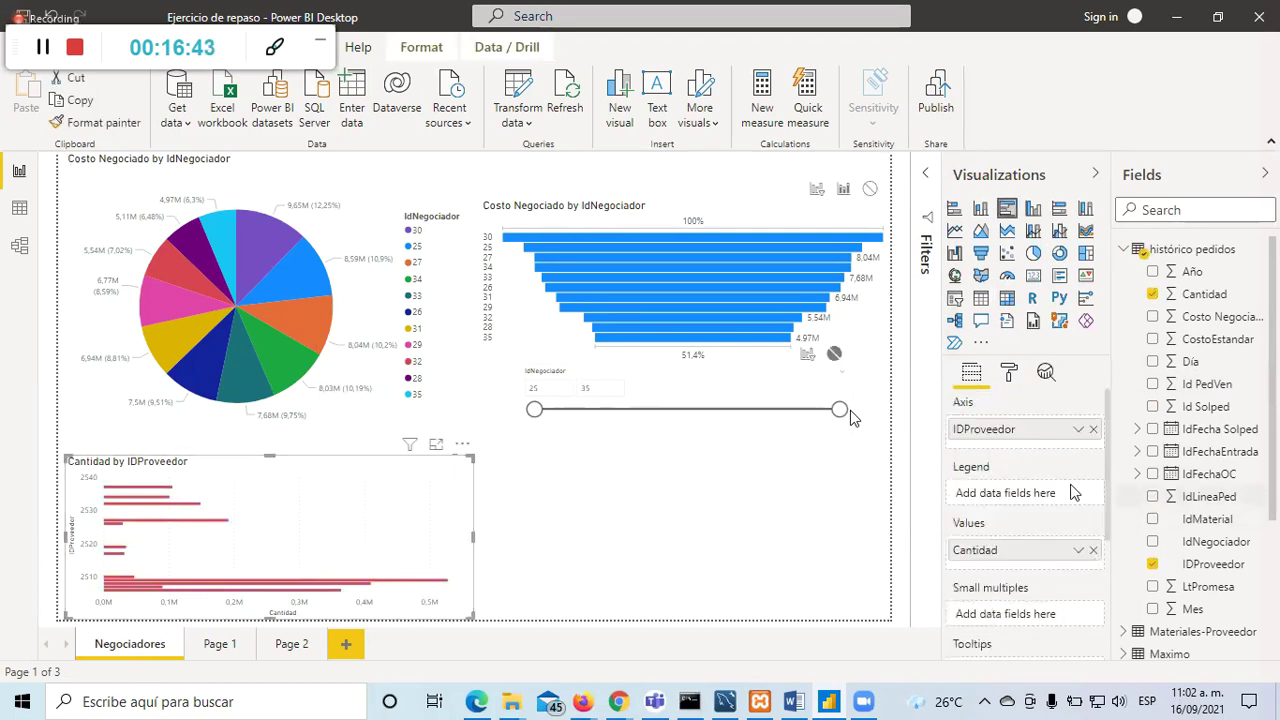
Step: Turn the bar chart's title off and back on
left_click(1010, 374)
scroll(1000, 530, "down", 4)
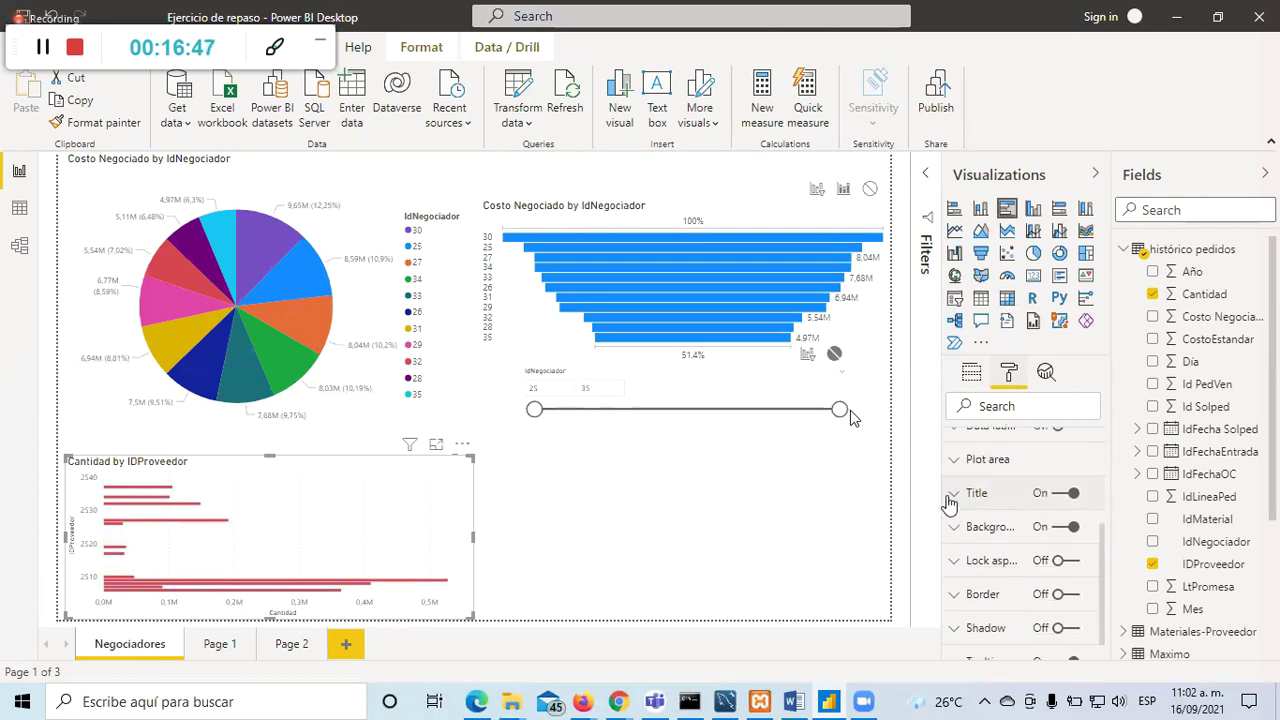
left_click(1060, 495)
left_click(1068, 495)
Step: Move IdNegociador into the pie chart's Legend so slices split by negotiator
left_click(776, 585)
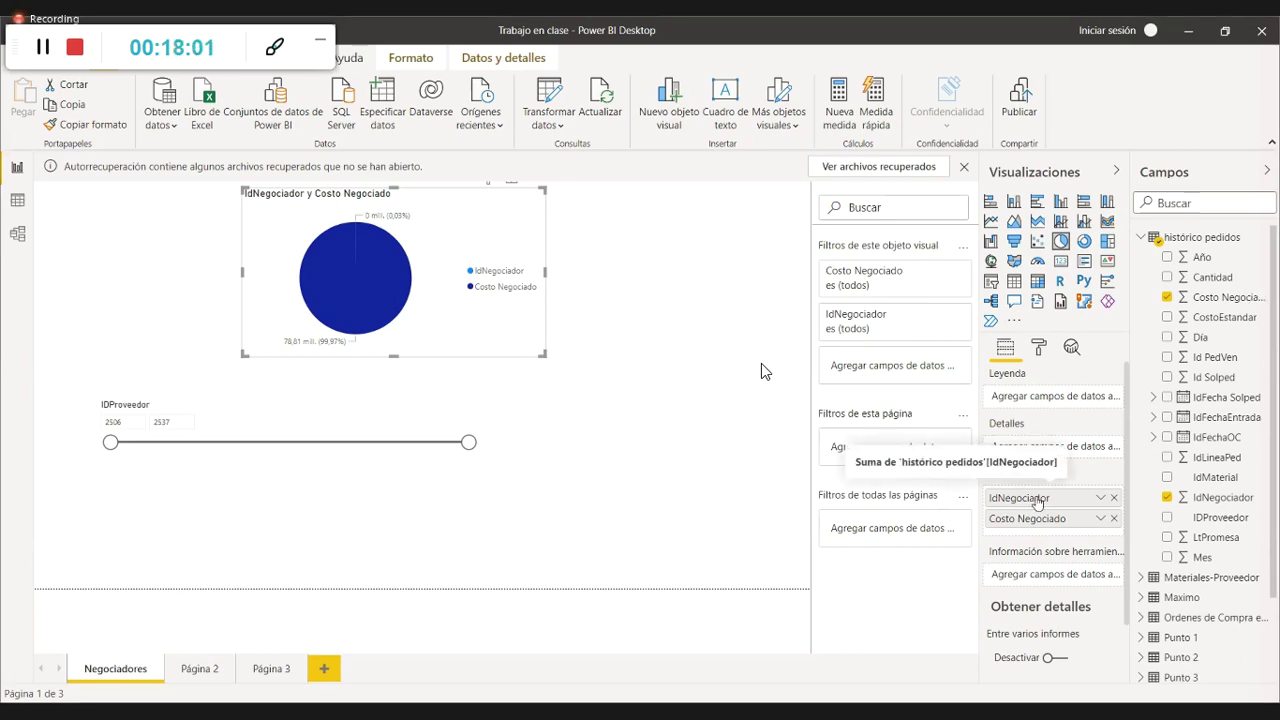
left_click_drag(1037, 503, 1030, 398)
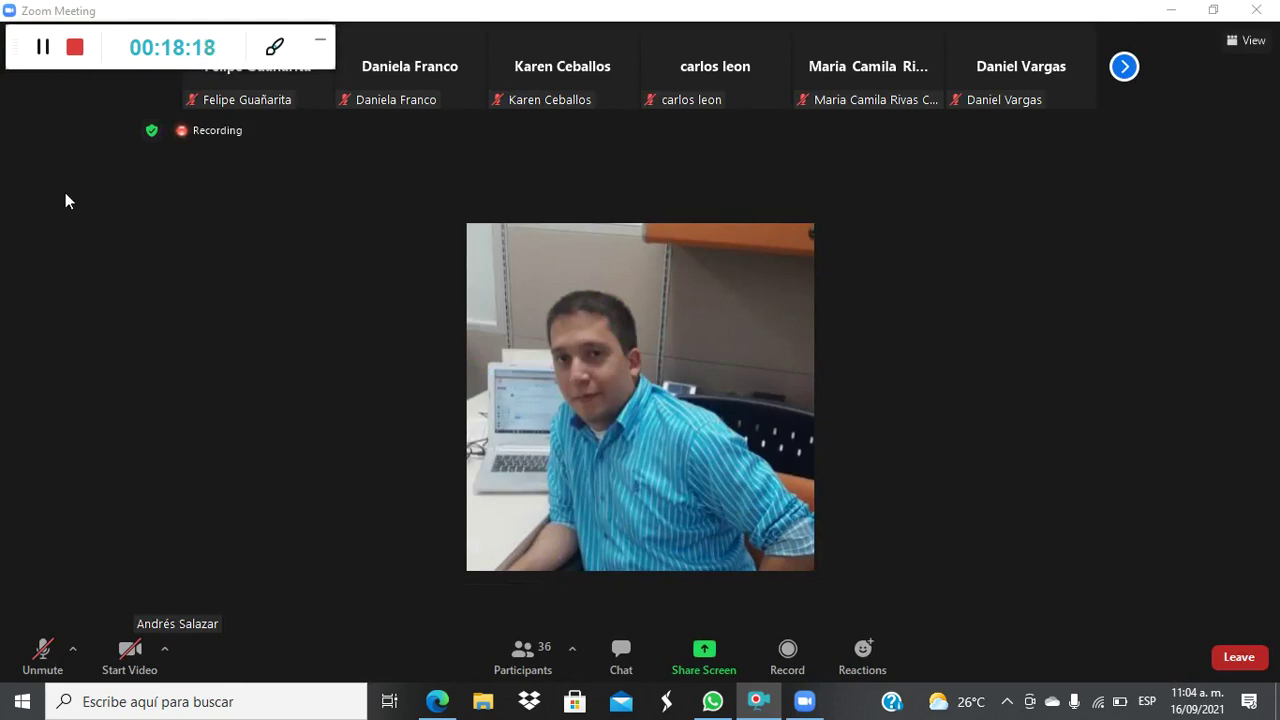
Step: Expand the Zoom meeting window to full screen
double_click(285, 368)
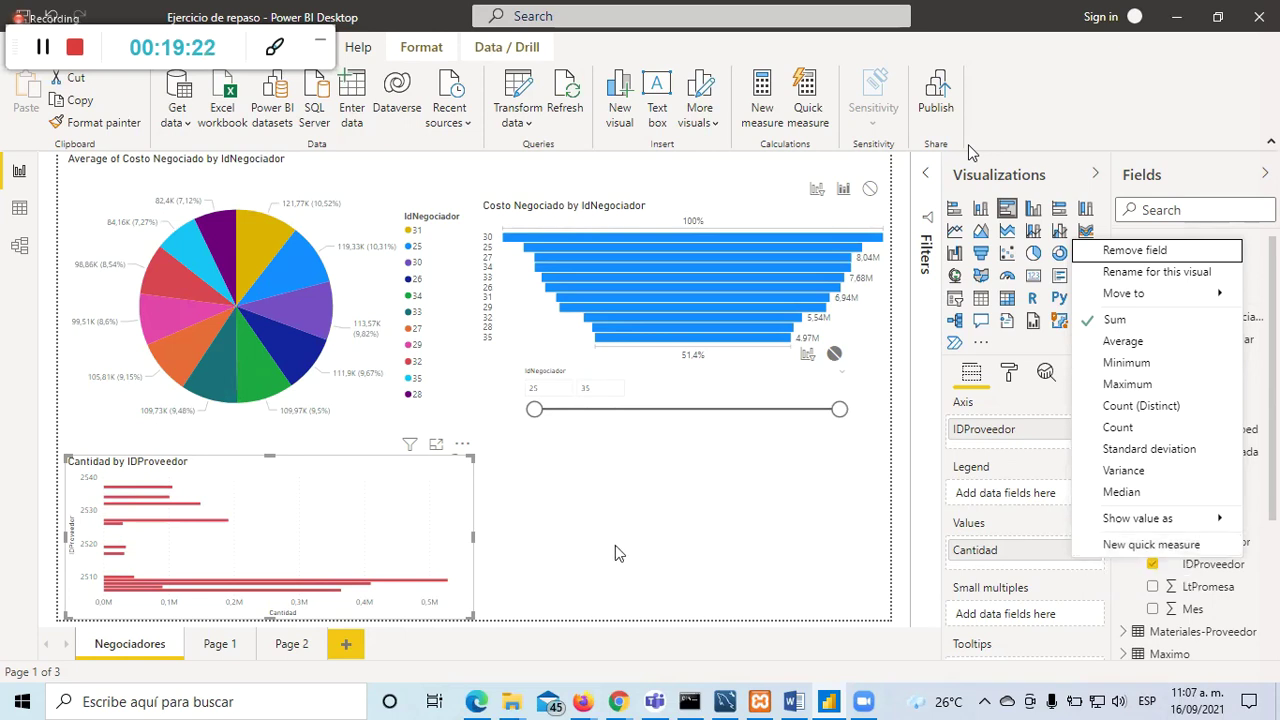
left_click(662, 568)
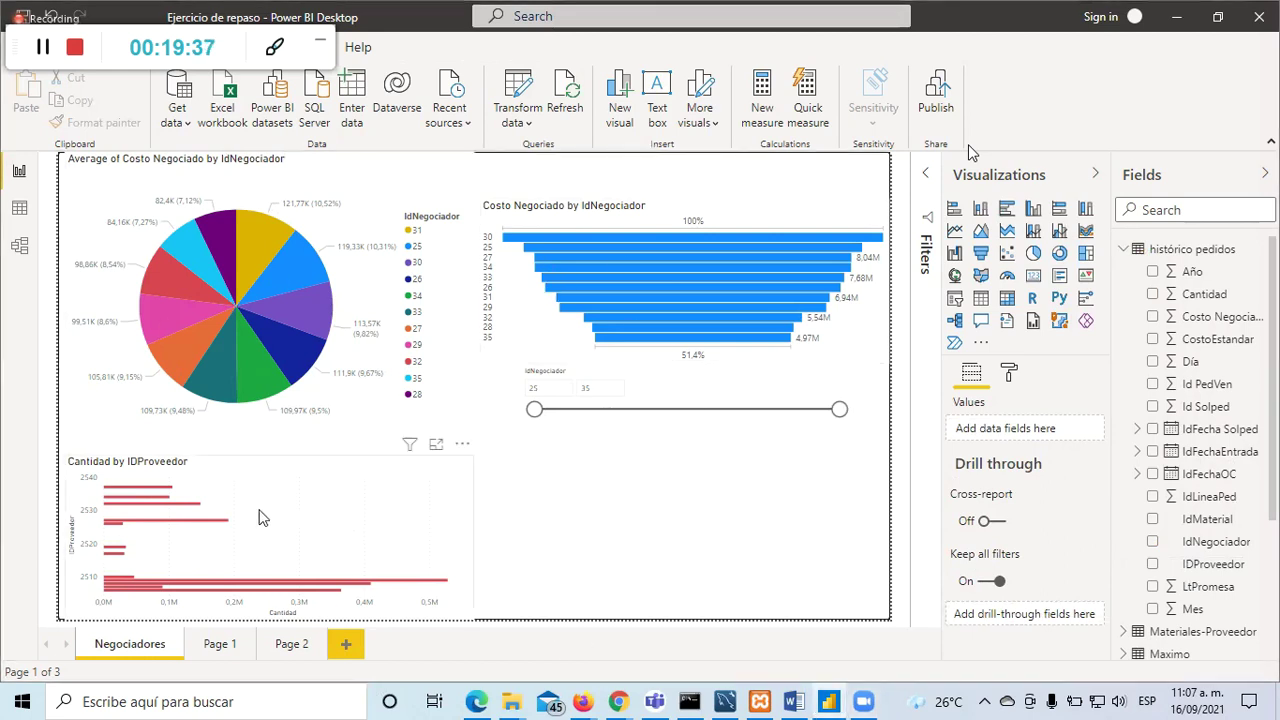
left_click(437, 445)
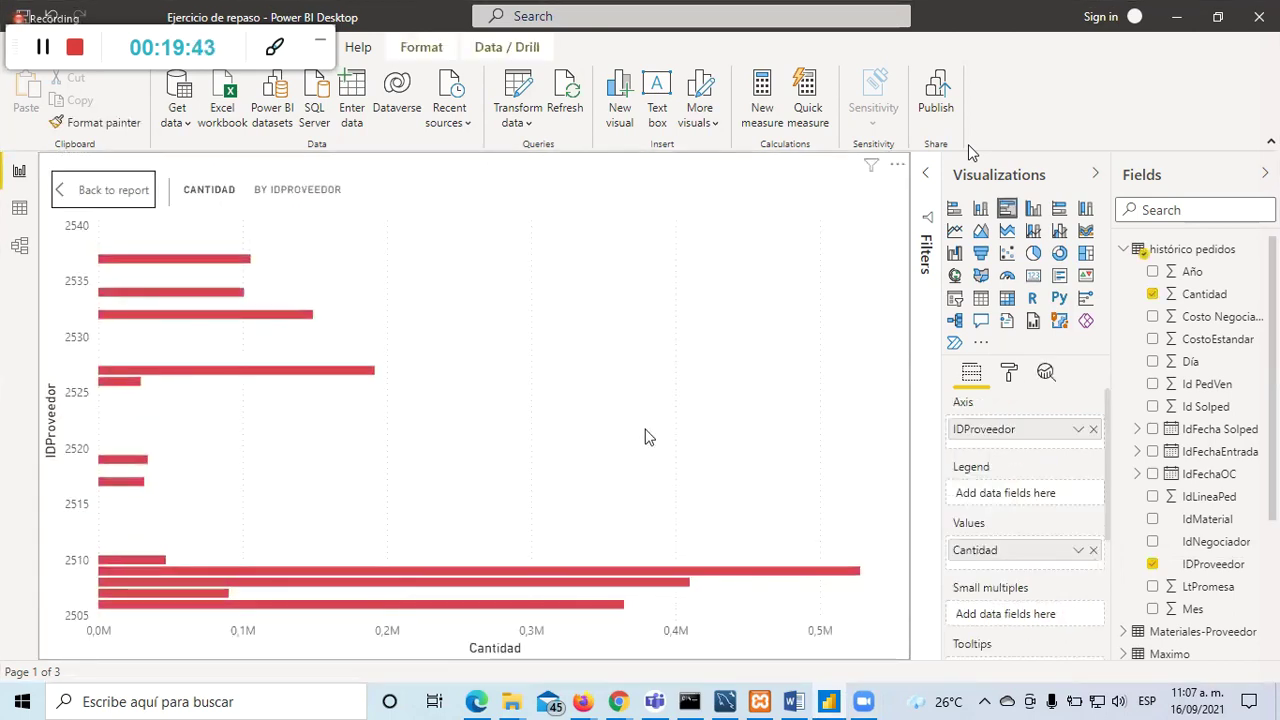
left_click(98, 190)
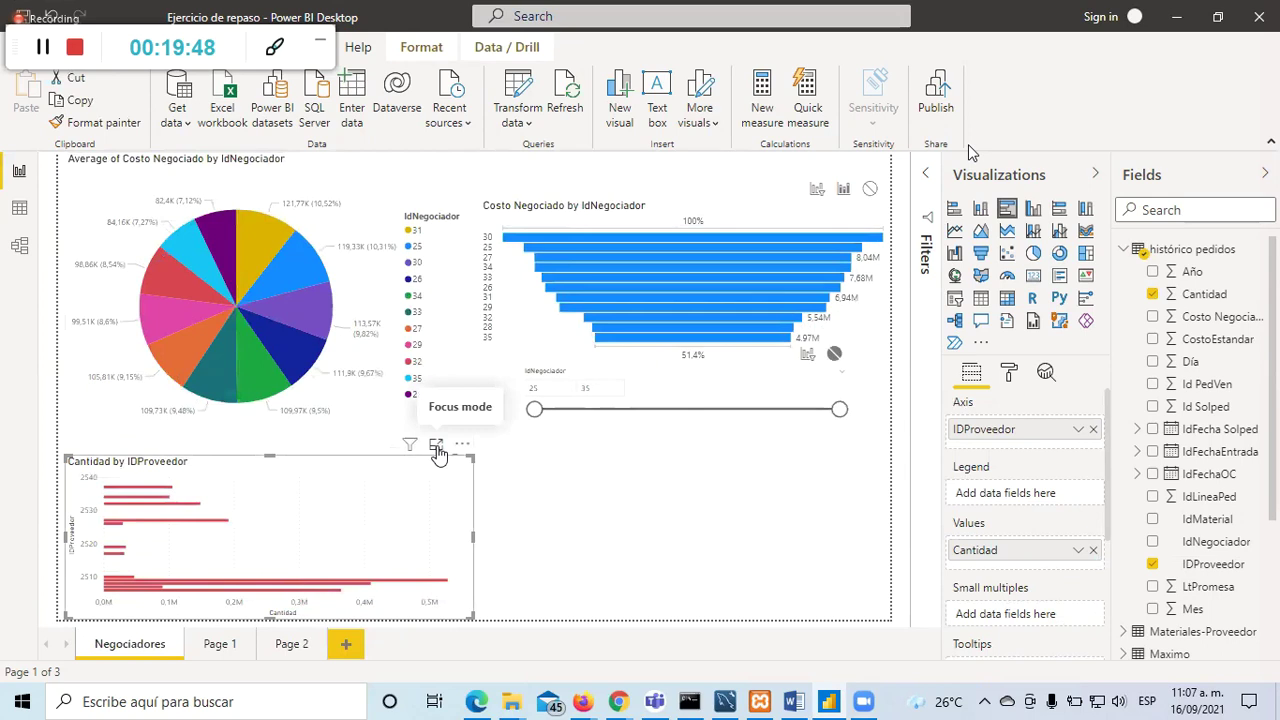
left_click(436, 447)
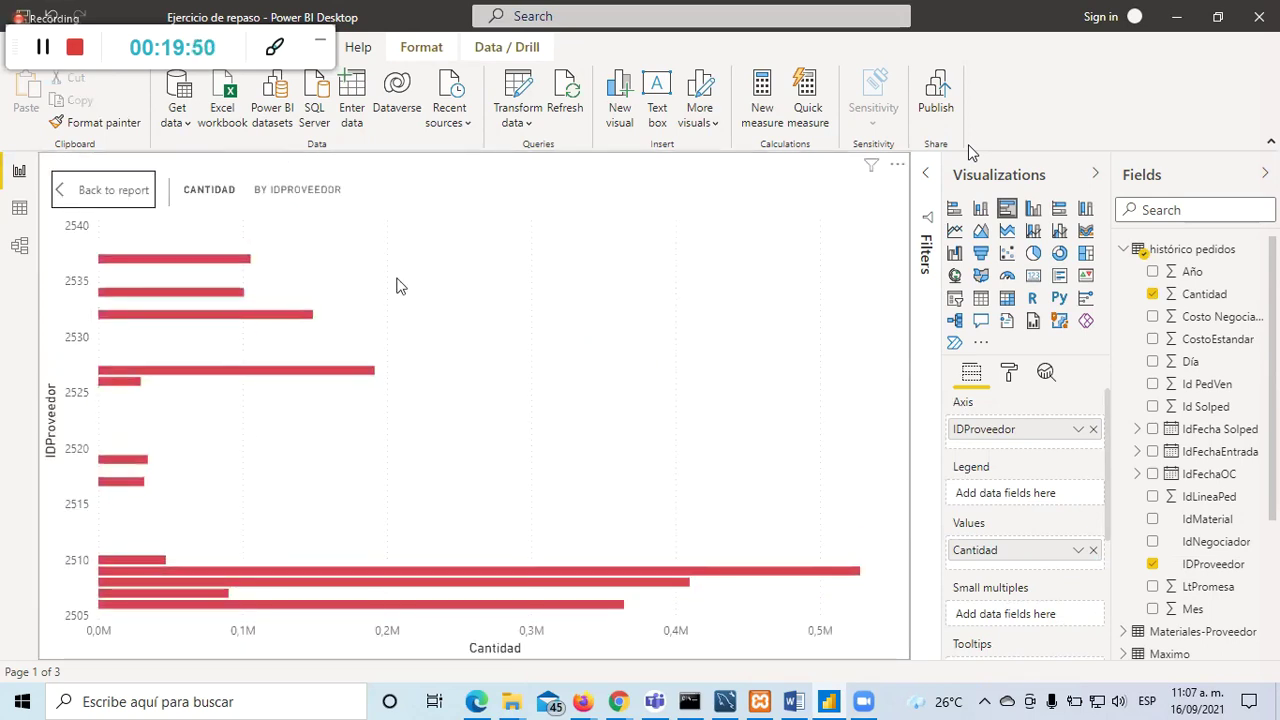
left_click(110, 192)
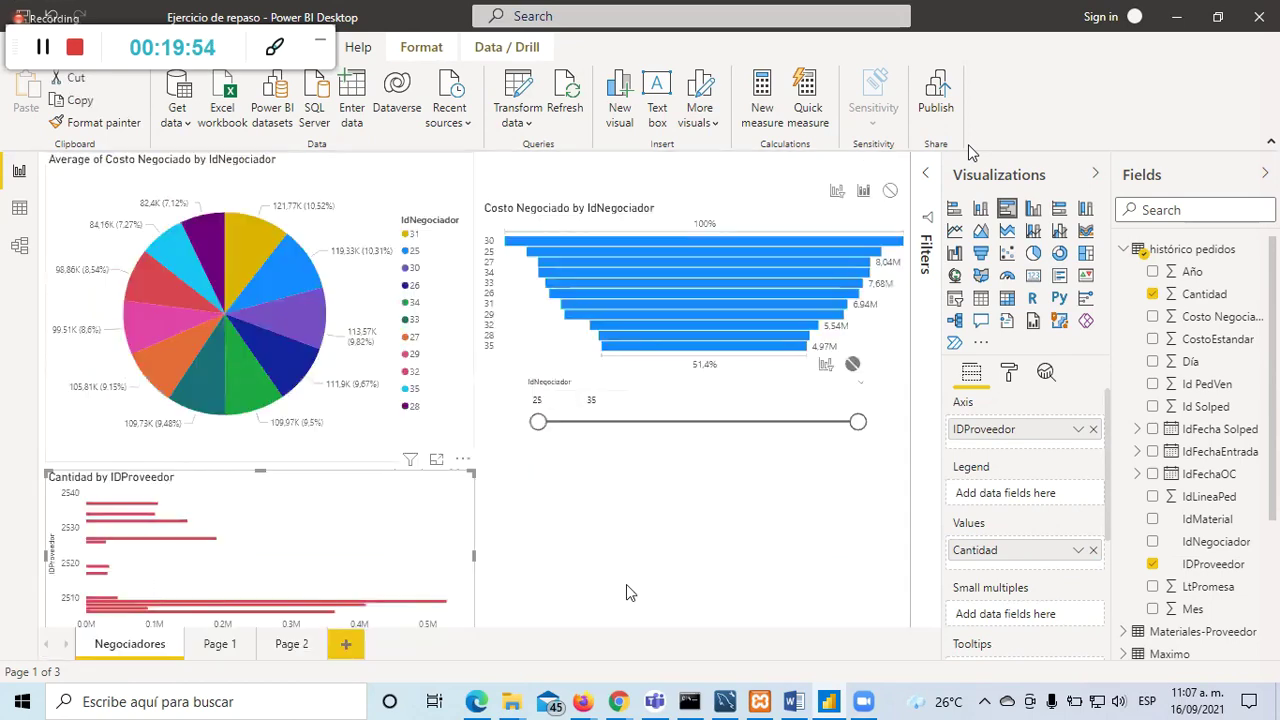
left_click(624, 583)
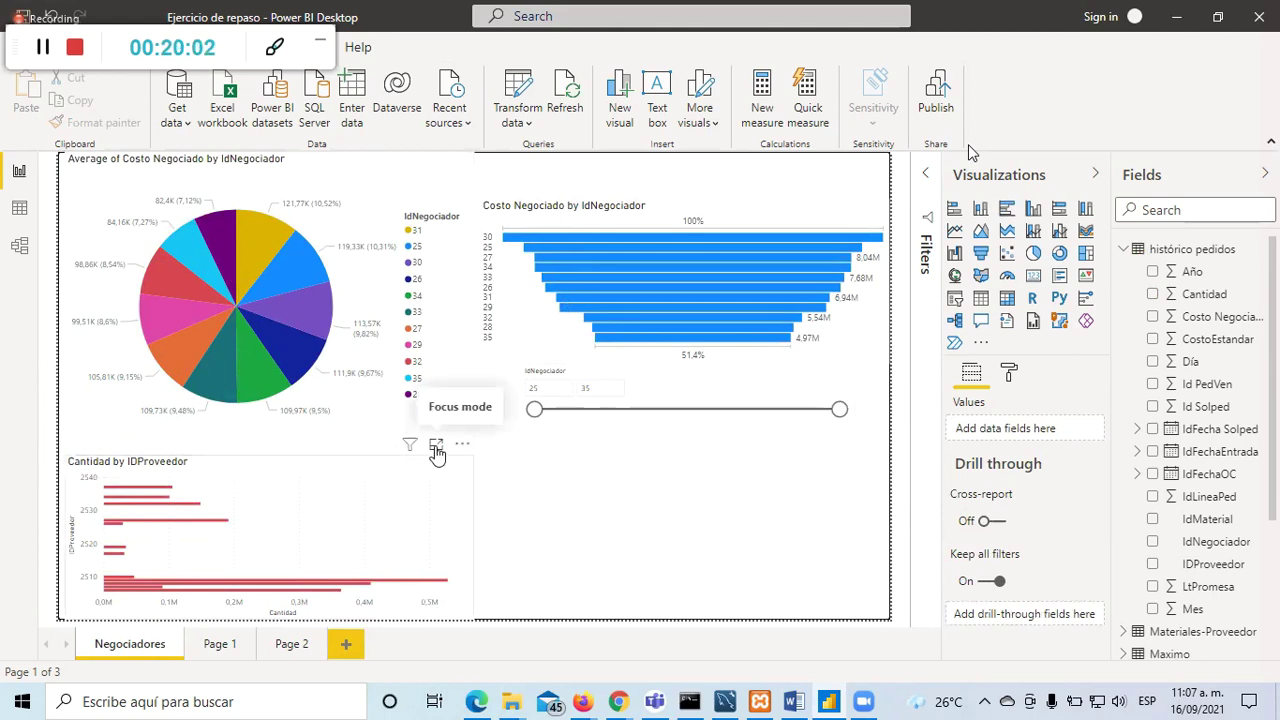
left_click(437, 451)
left_click(118, 193)
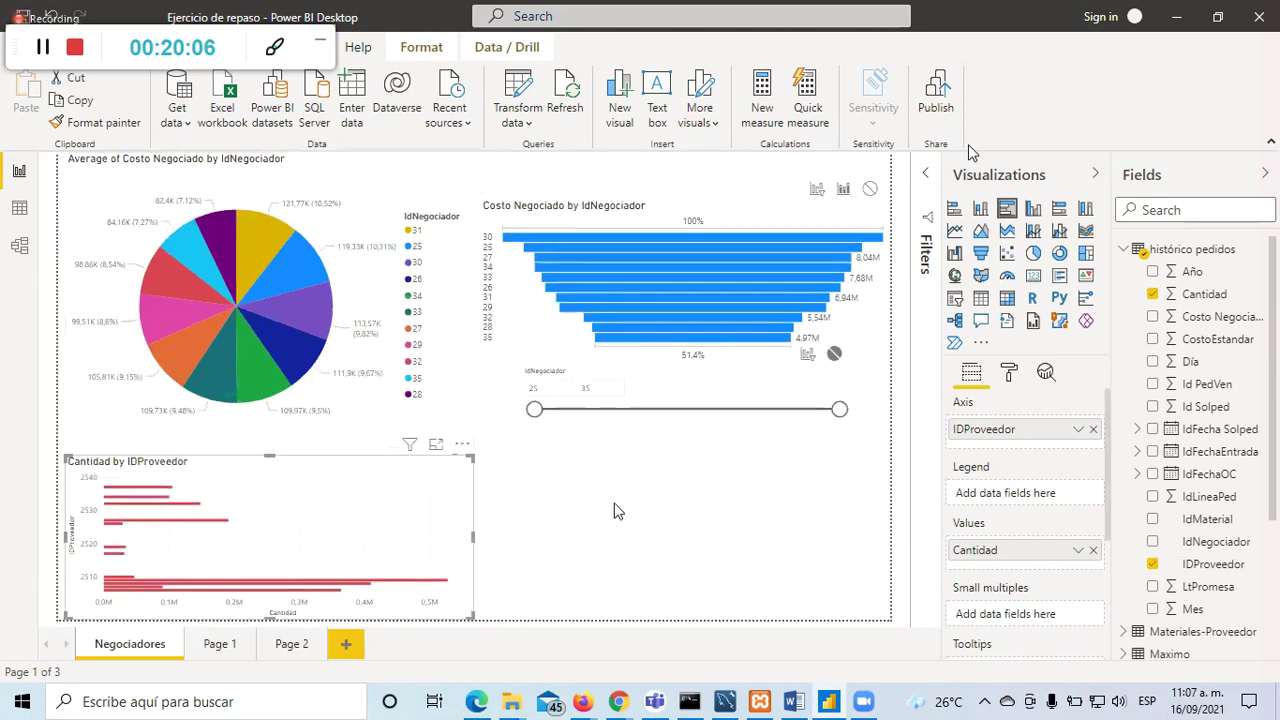
left_click(605, 502)
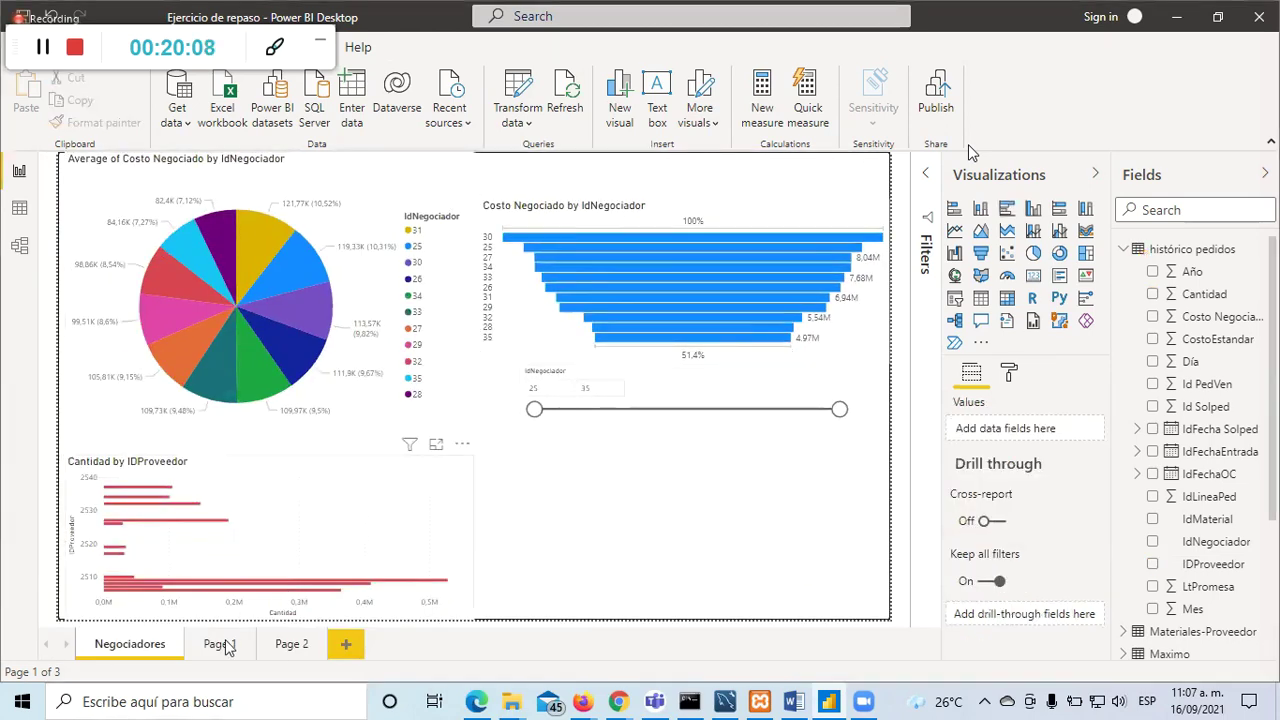
left_click(282, 652)
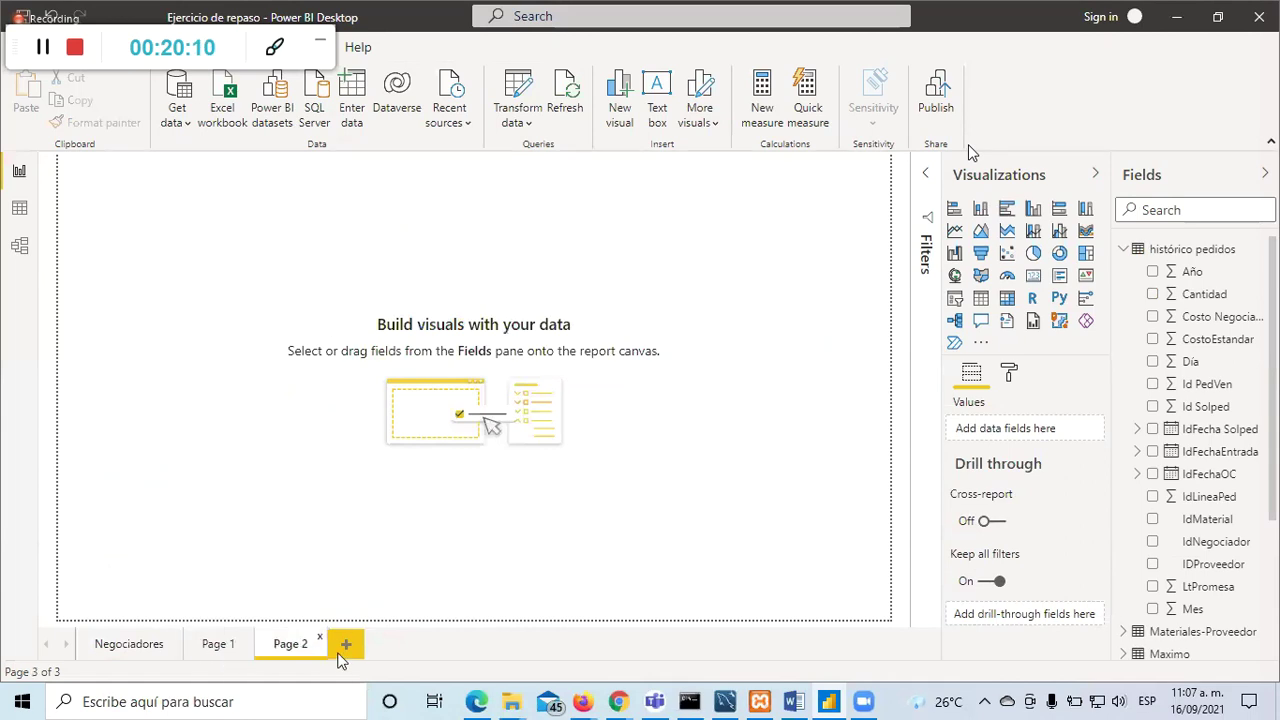
left_click(116, 645)
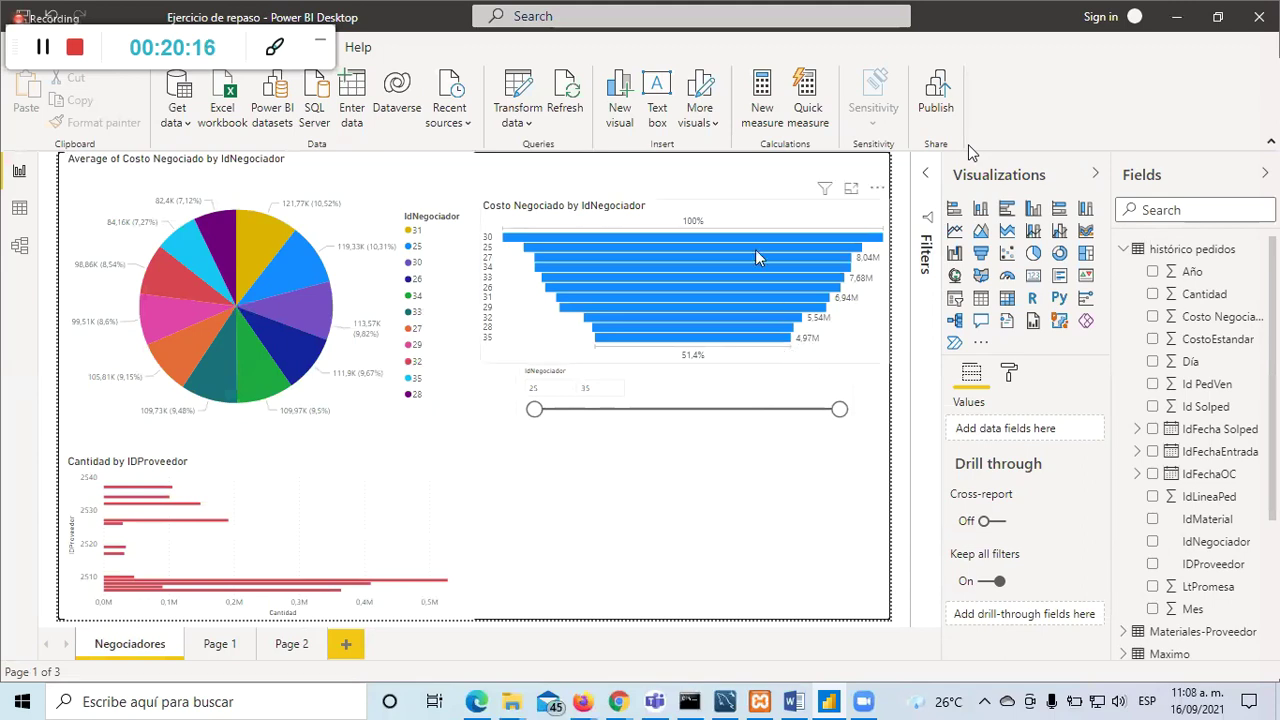
left_click(877, 188)
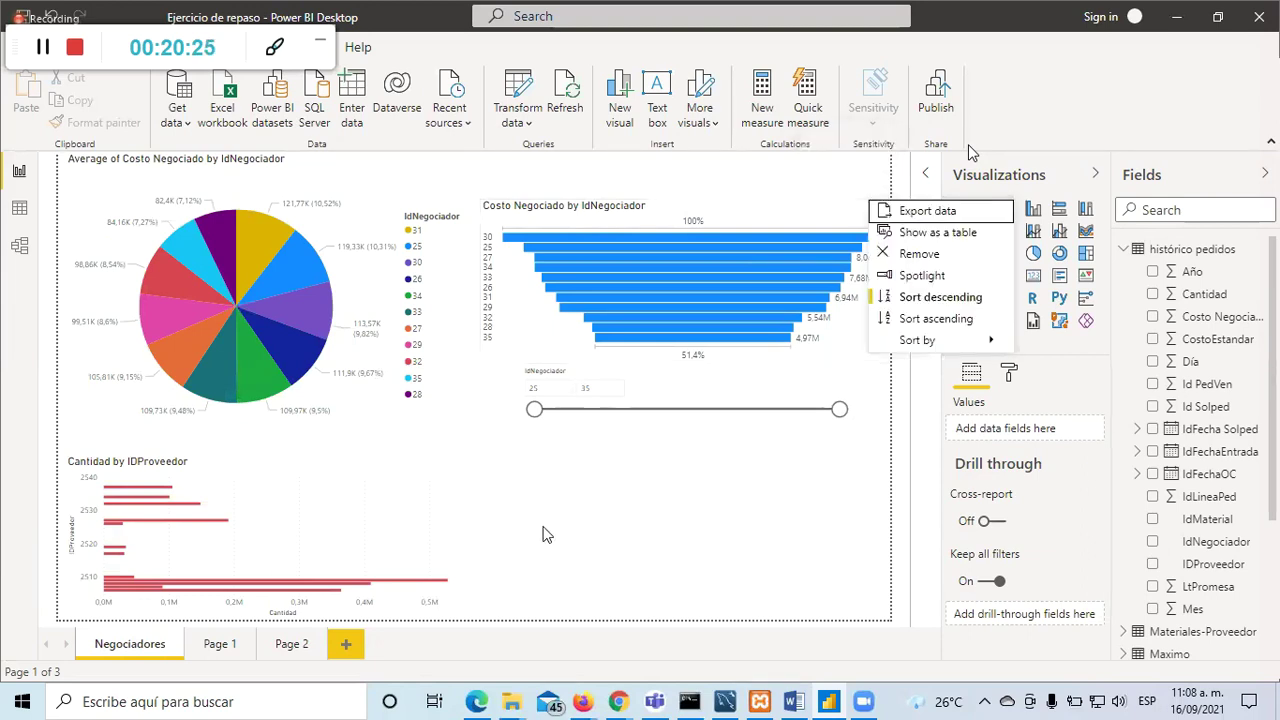
left_click(310, 530)
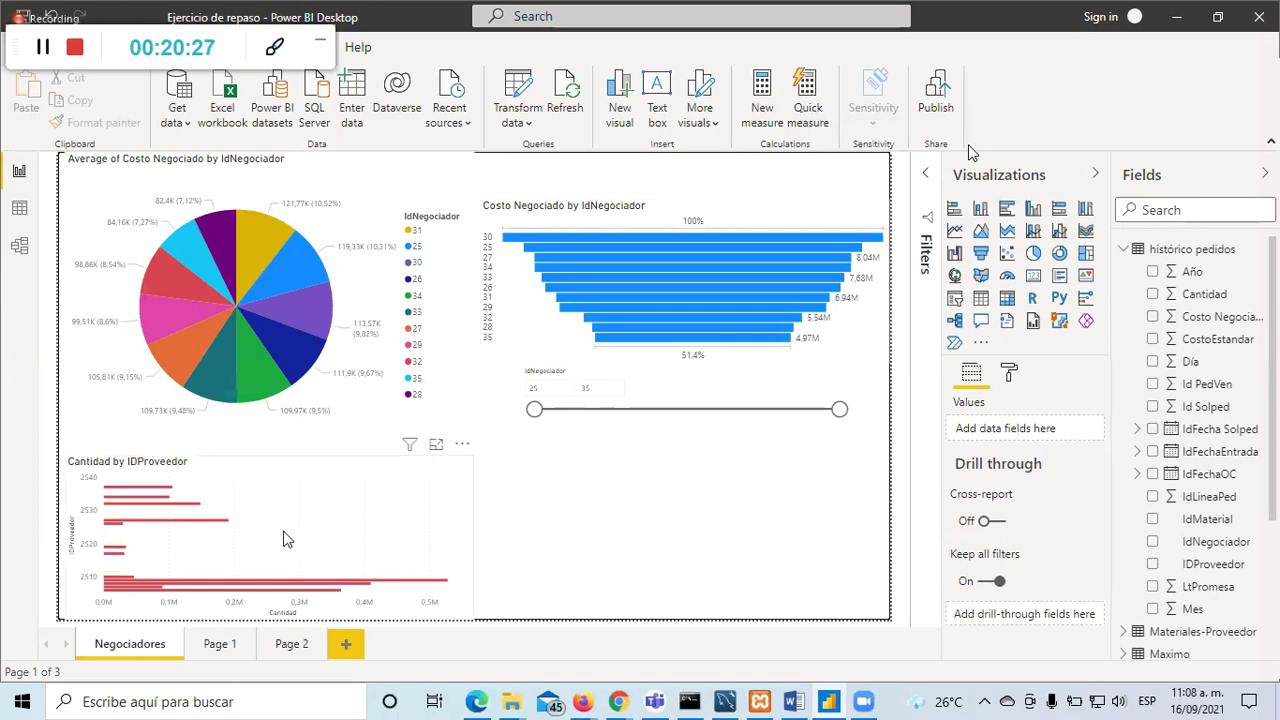
Step: Try IDProveedor as a count in Values, then return it to the Axis well
left_click(305, 528)
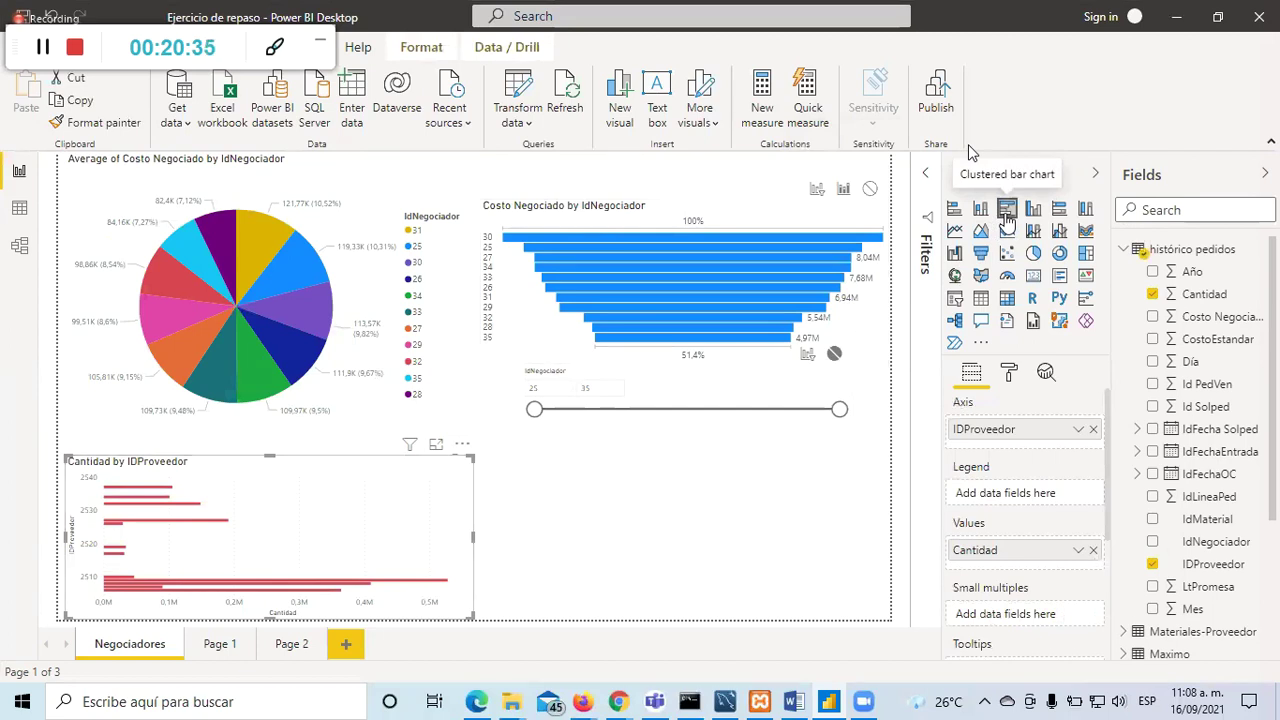
left_click(598, 500)
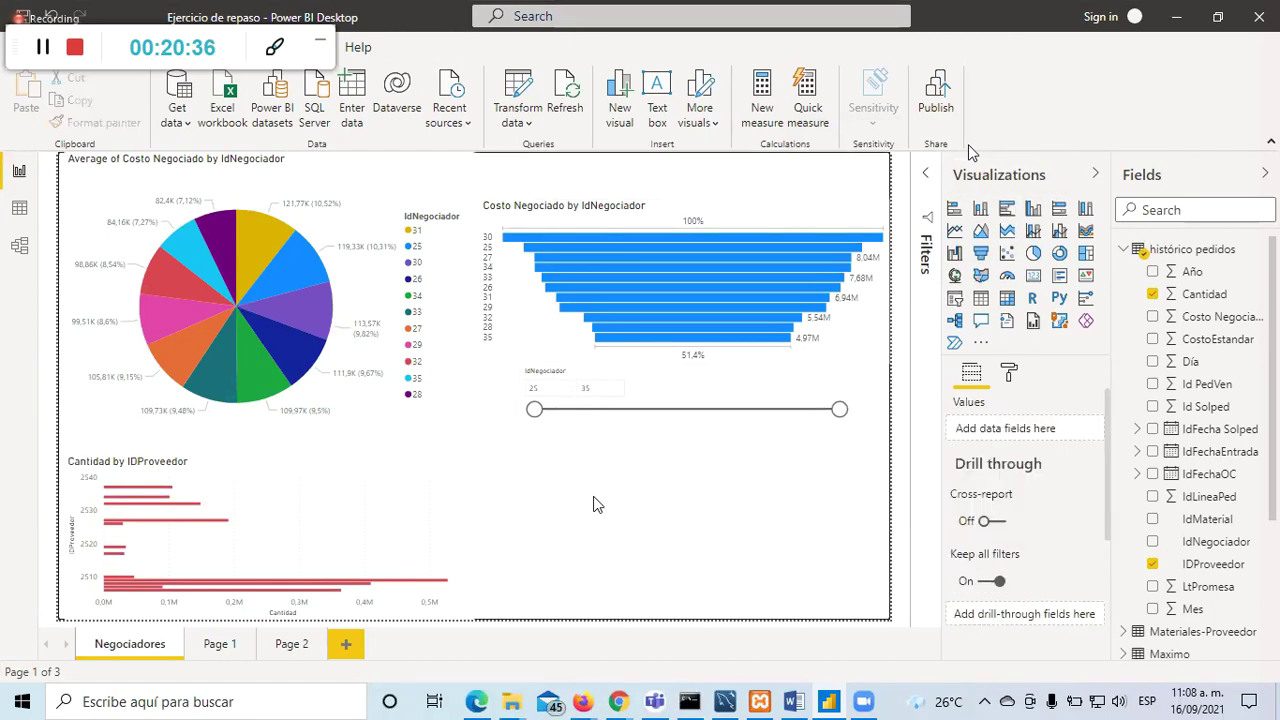
left_click(426, 534)
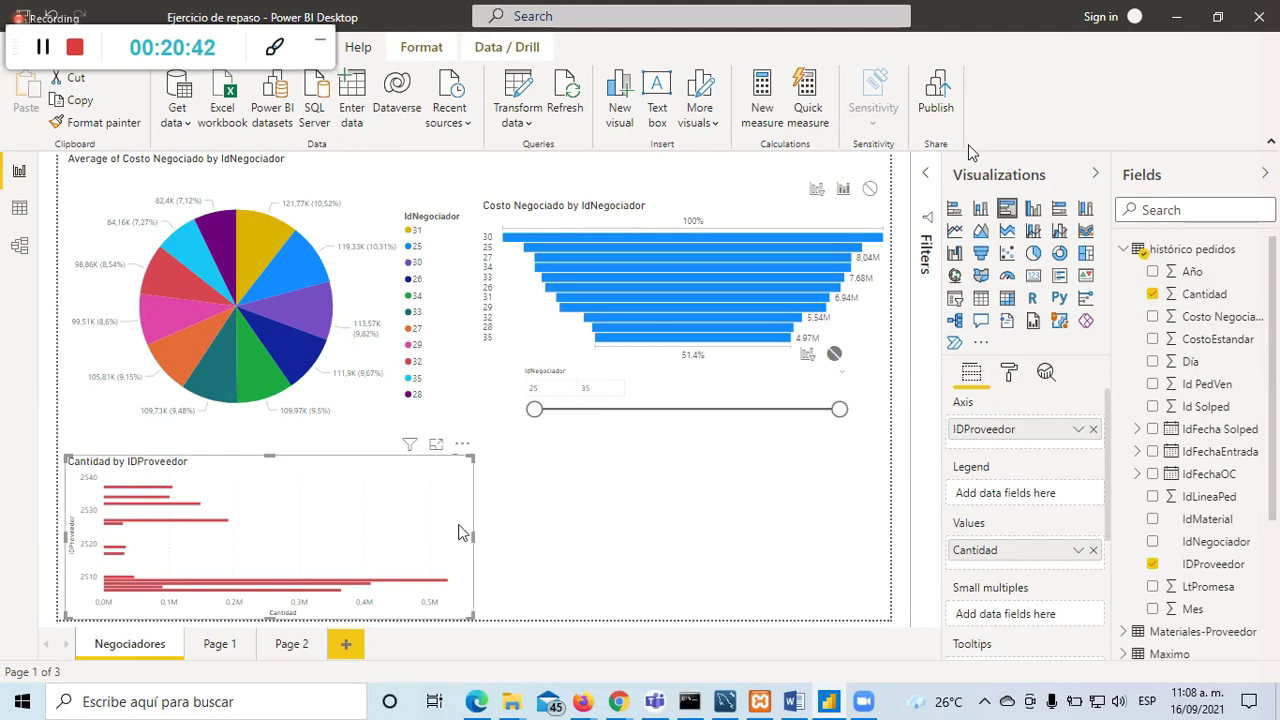
left_click_drag(1163, 567, 1007, 558)
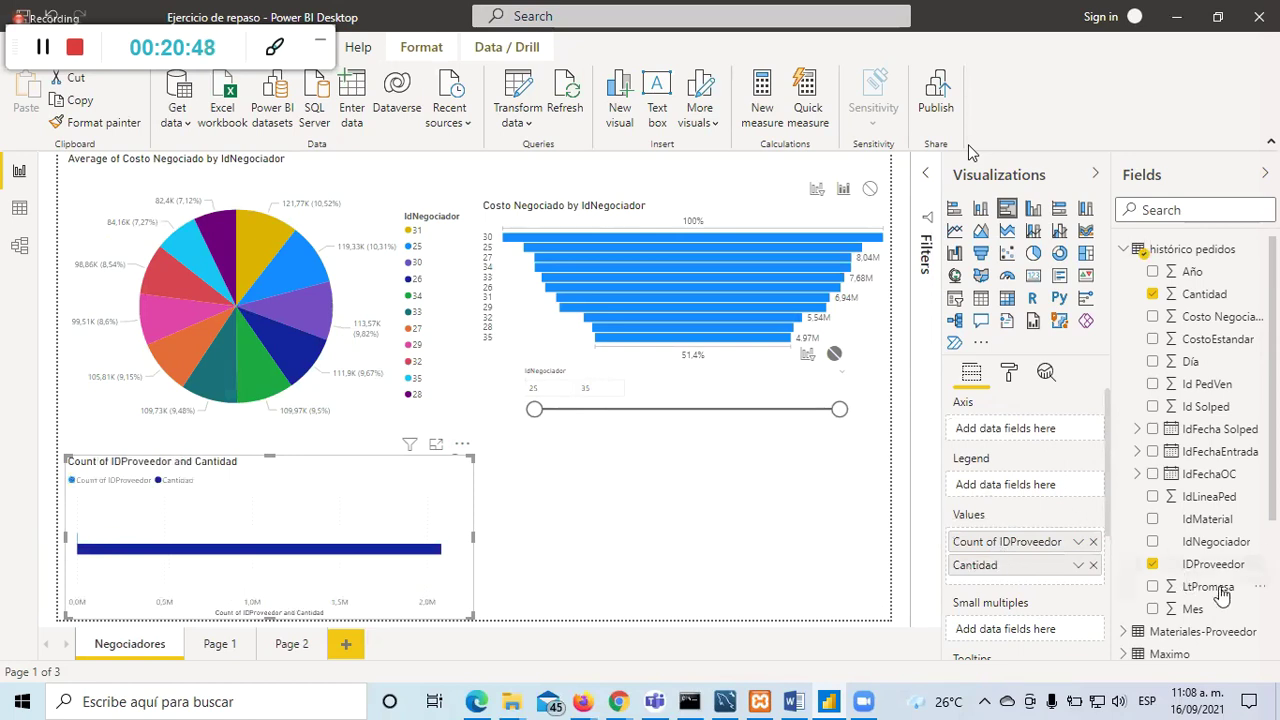
left_click_drag(1022, 552, 1026, 444)
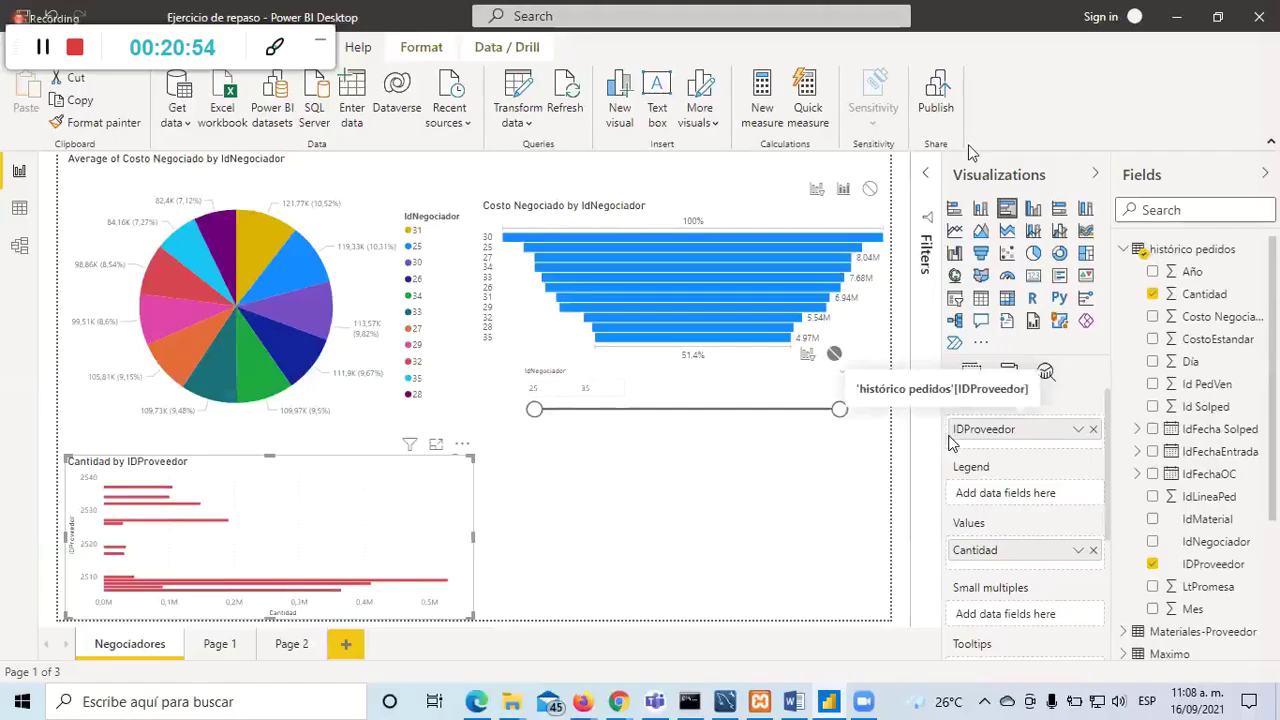
left_click(766, 491)
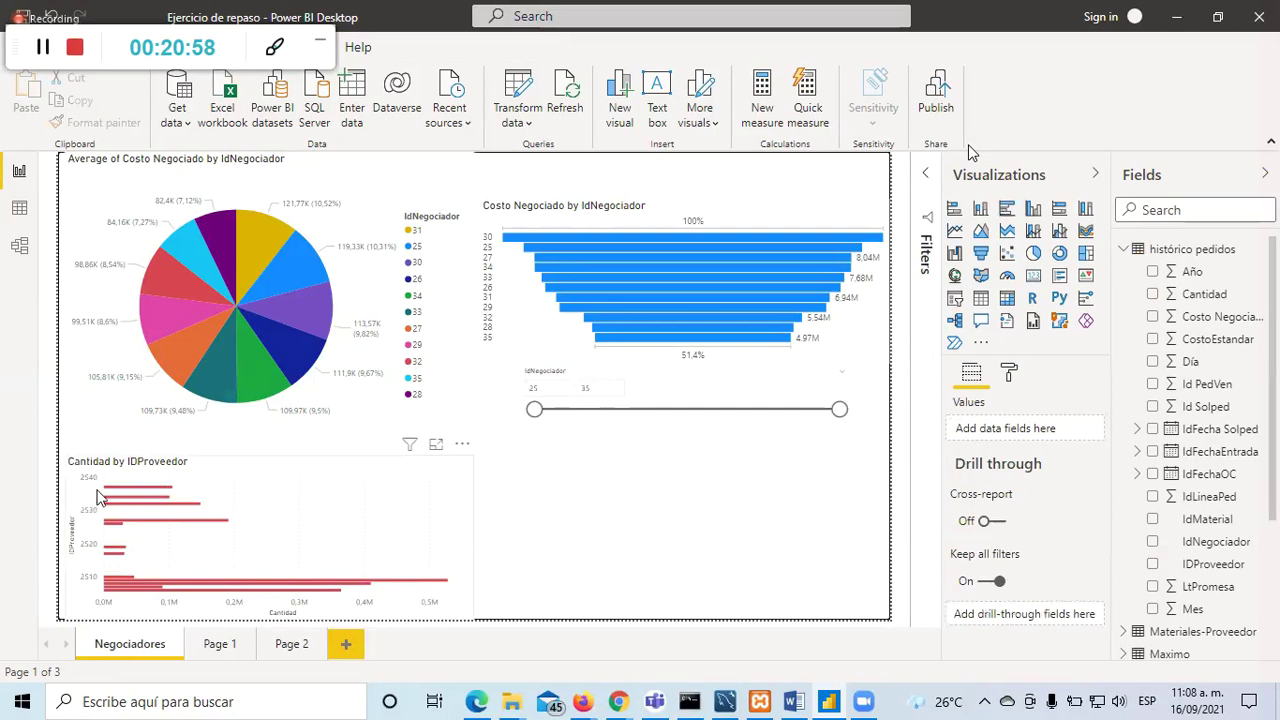
left_click(393, 500)
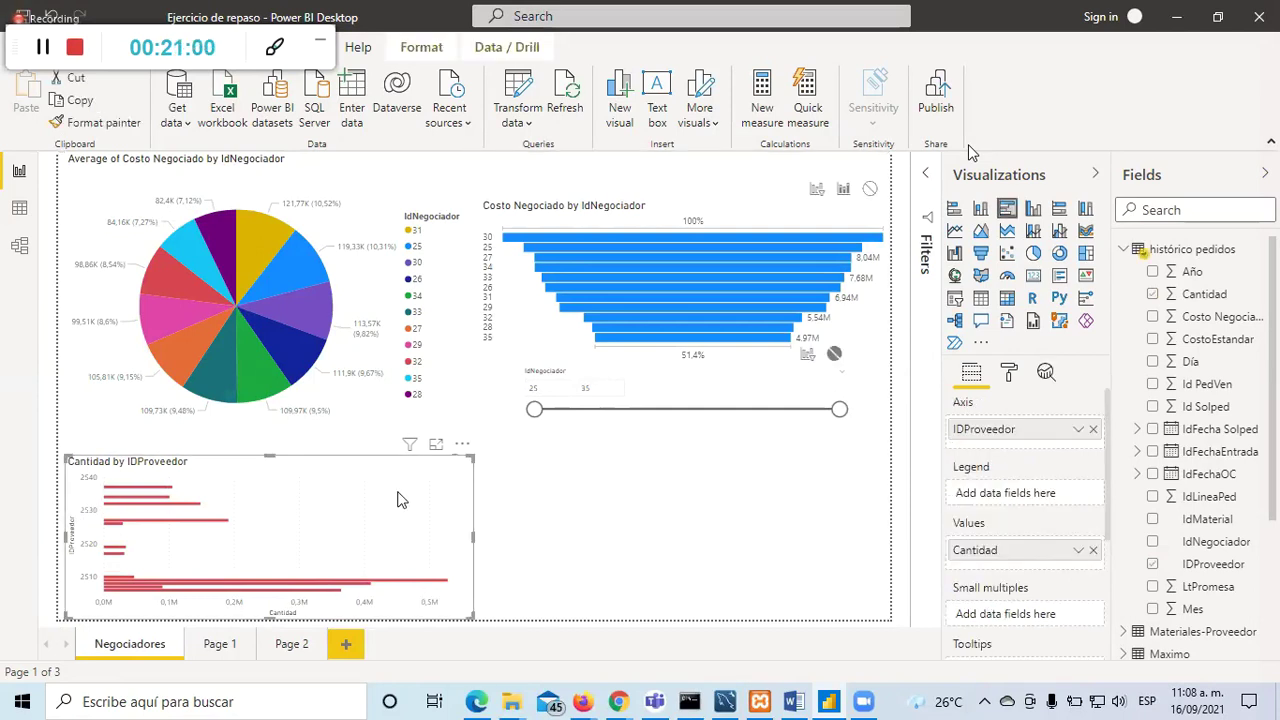
Step: Try several chart types, then settle on Clustered column chart
left_click(1032, 213)
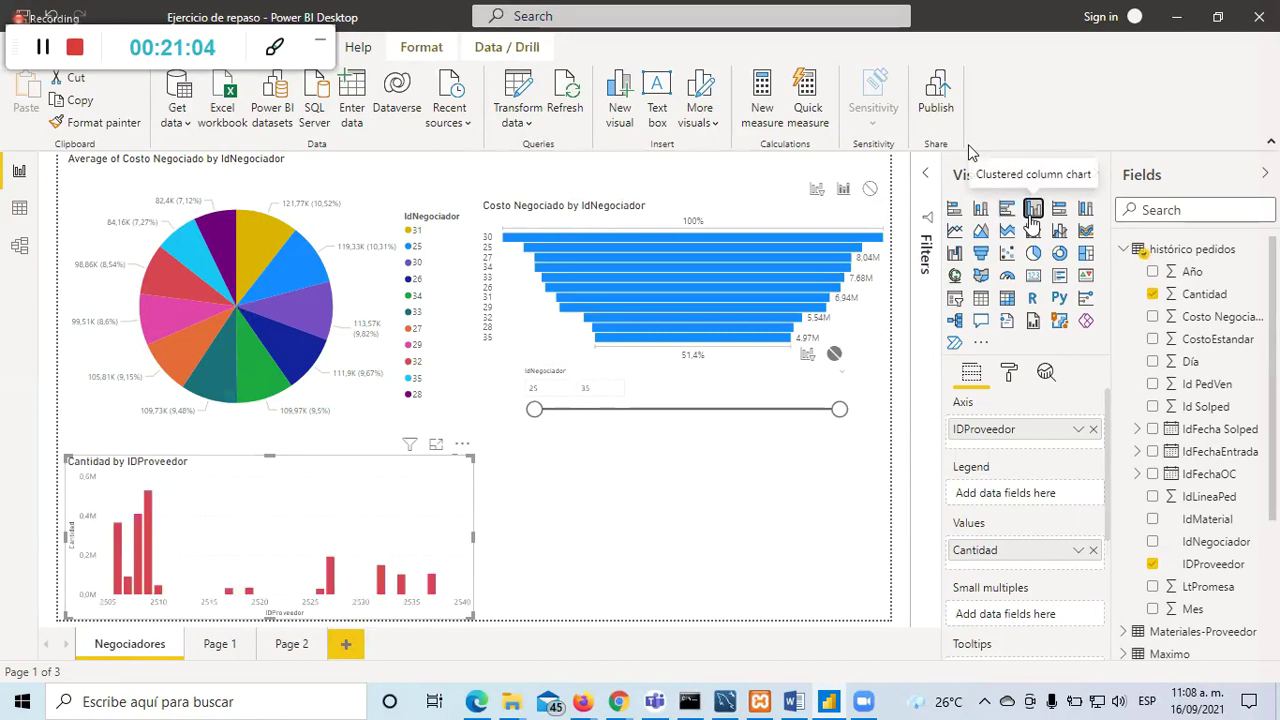
left_click(1008, 212)
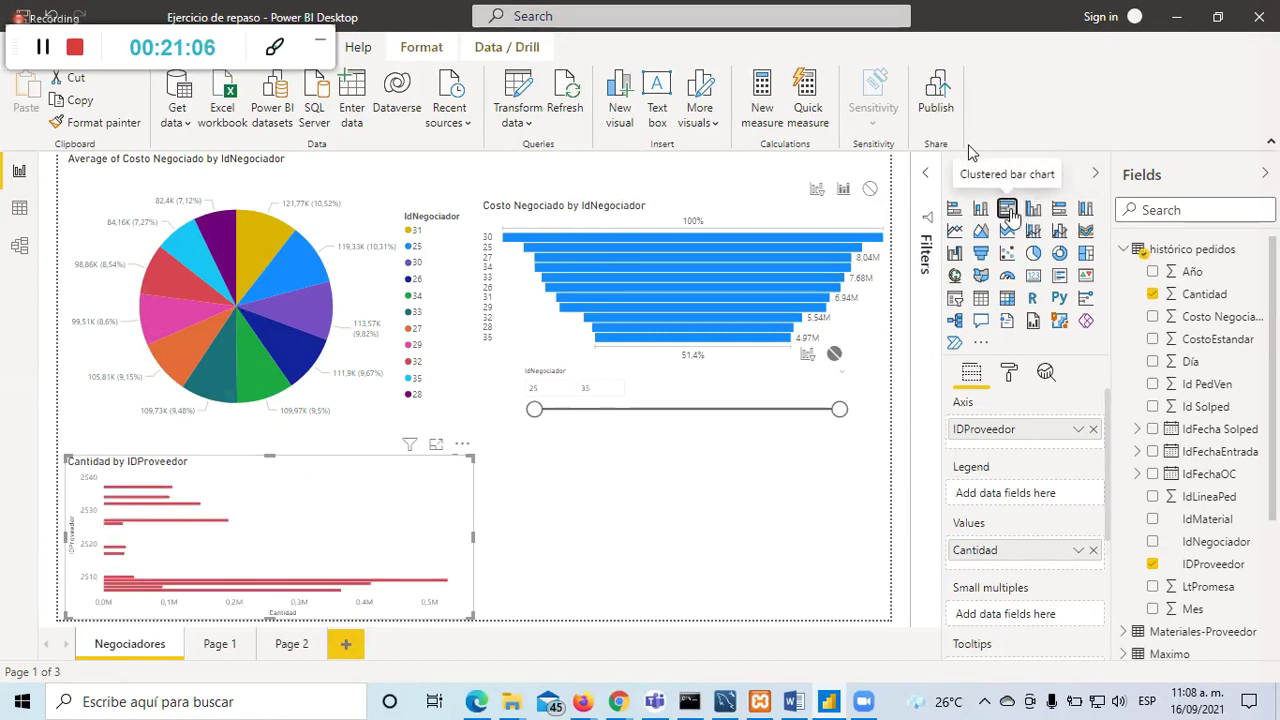
left_click(1032, 213)
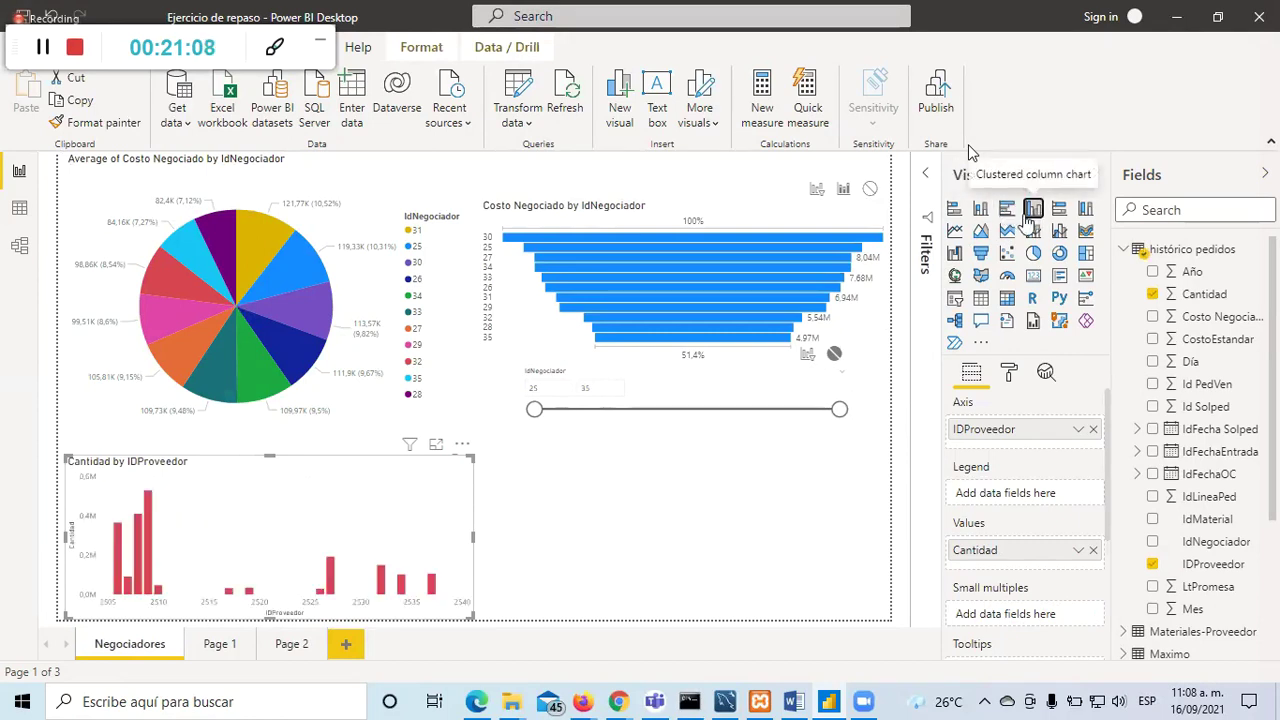
left_click(981, 210)
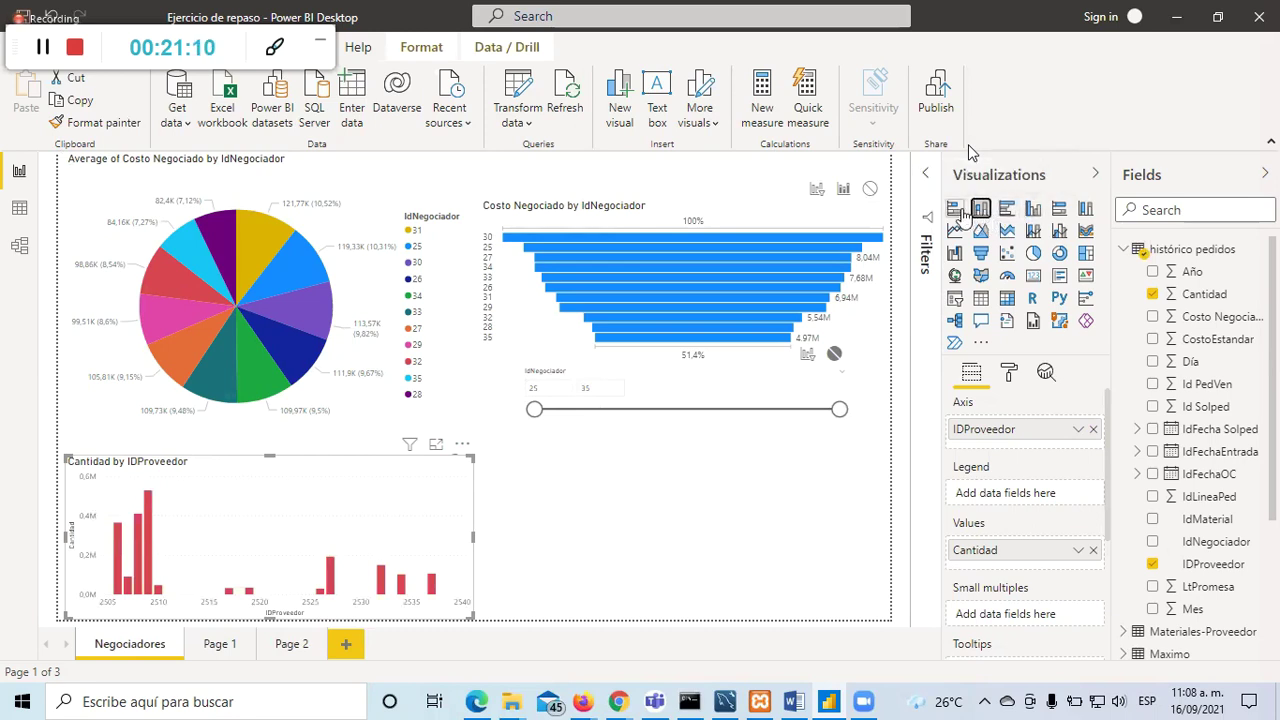
left_click(957, 211)
left_click(981, 210)
left_click(1008, 210)
left_click(1032, 211)
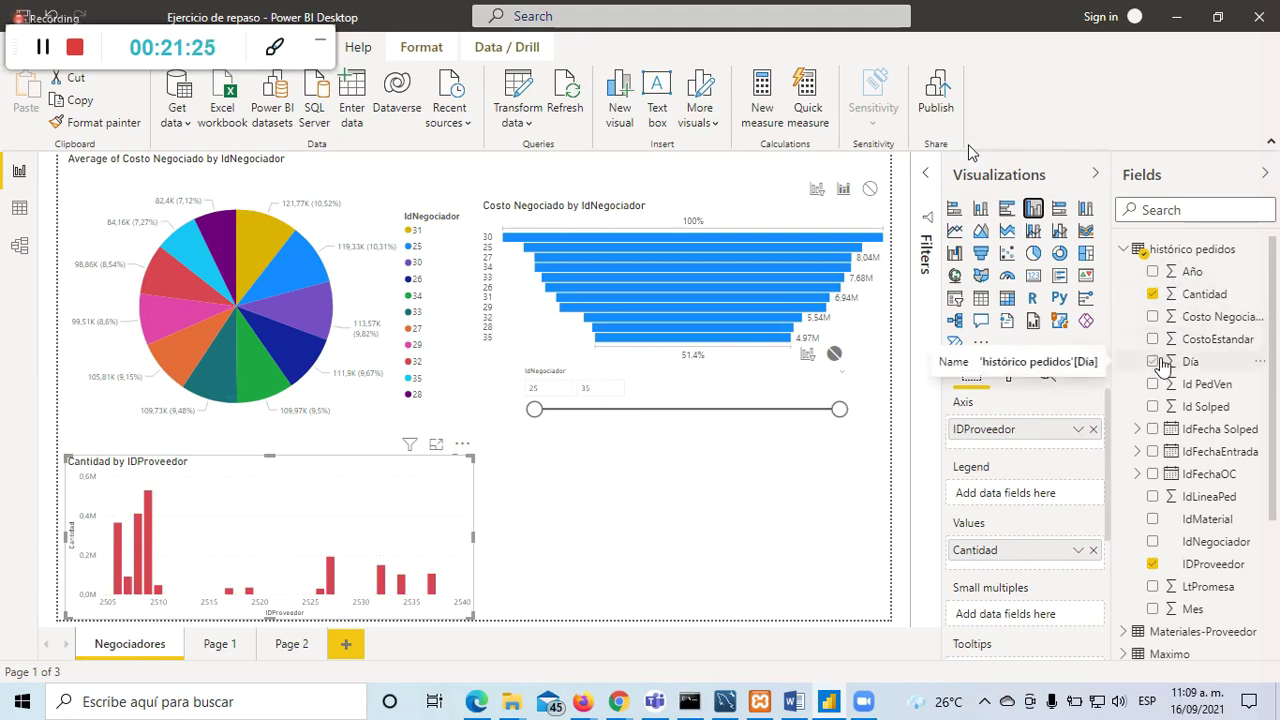
Step: Add IdNegociador as legend, try stacked column and clustered bar, and keep clustered columns
left_click(1153, 544)
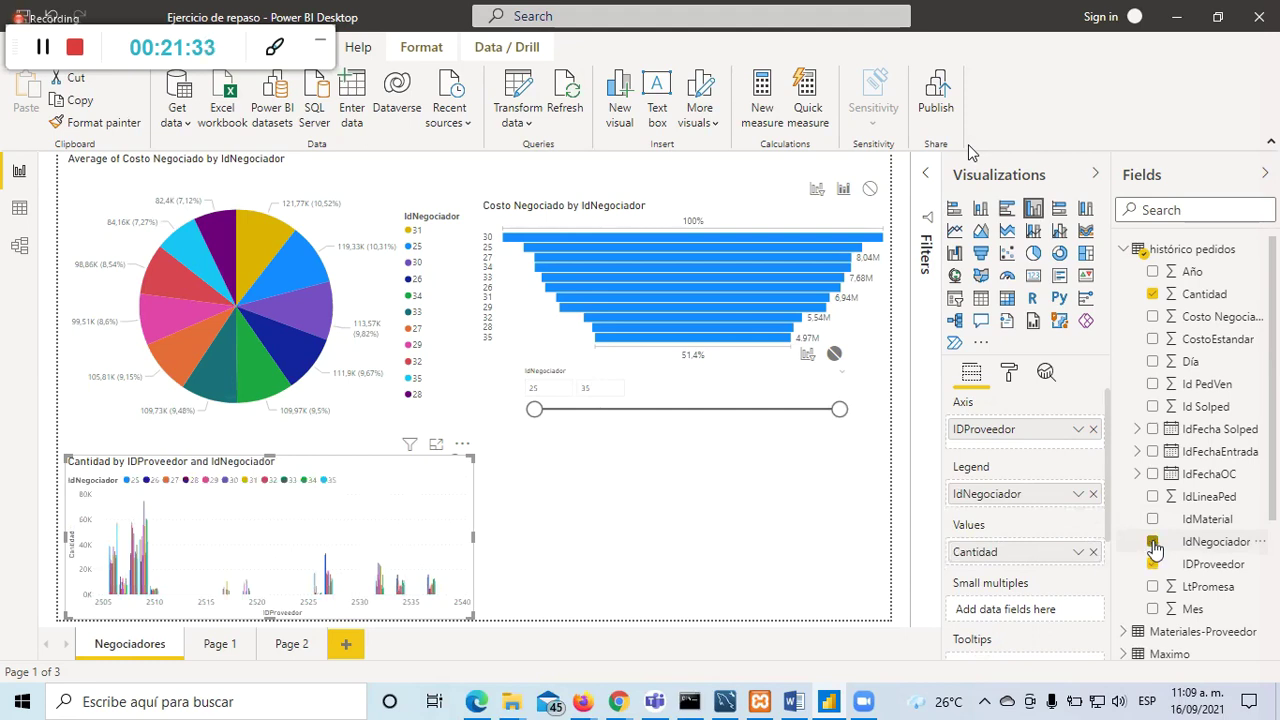
left_click(981, 209)
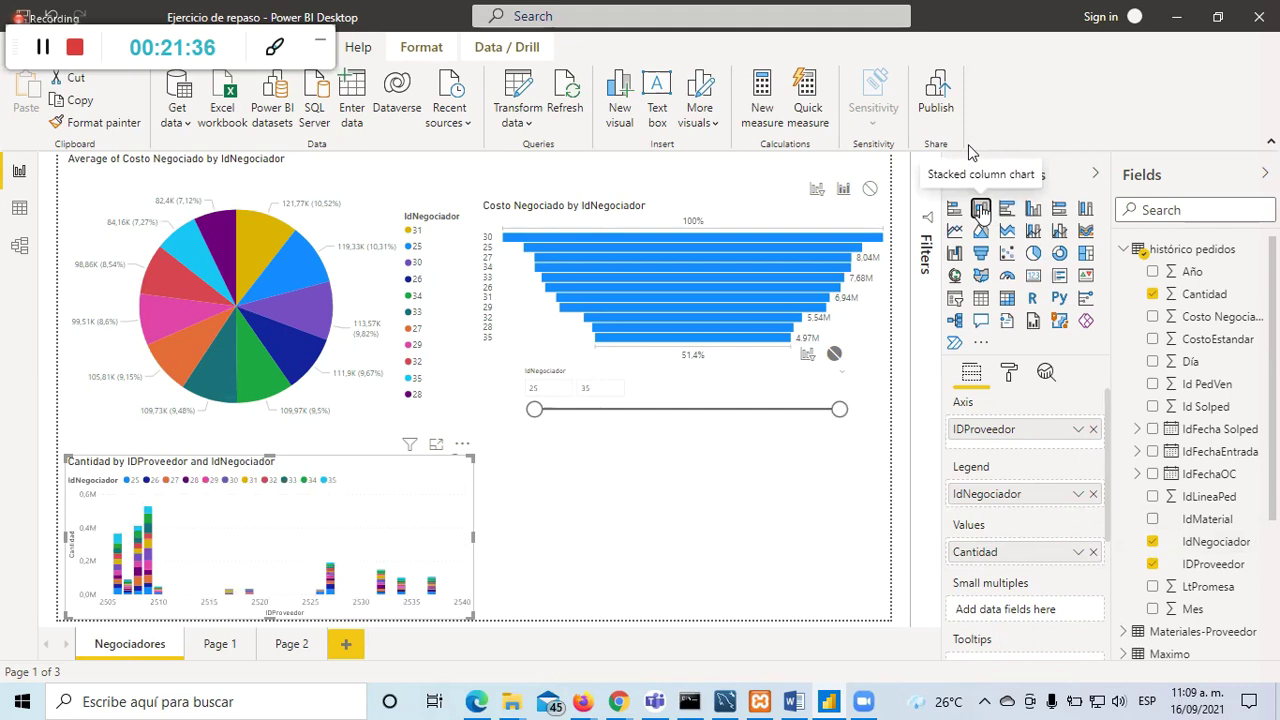
left_click(1001, 212)
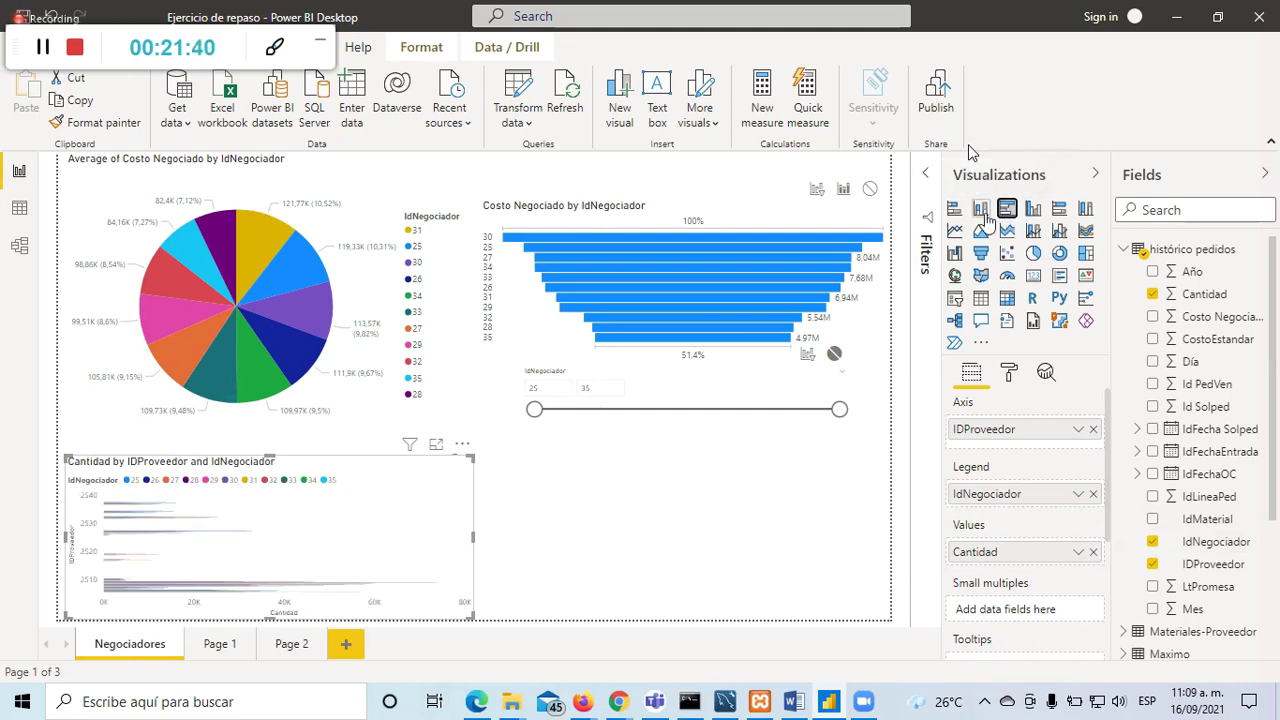
left_click(1035, 215)
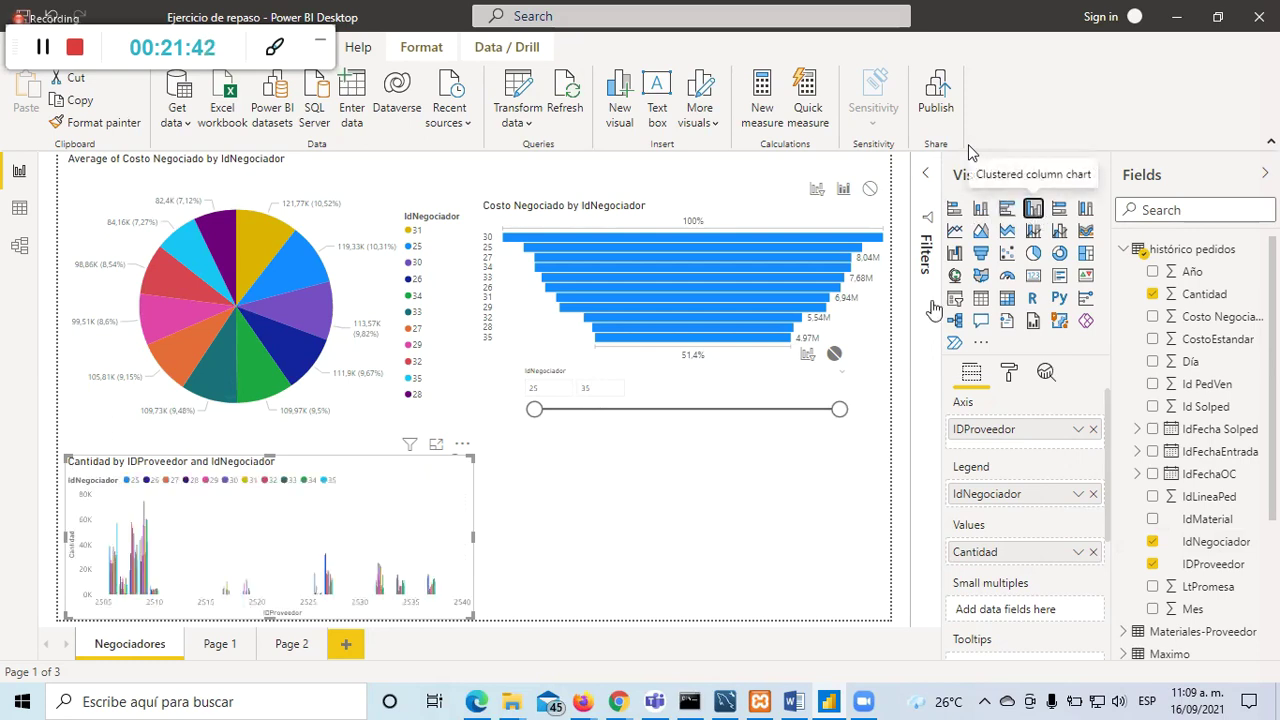
left_click(770, 558)
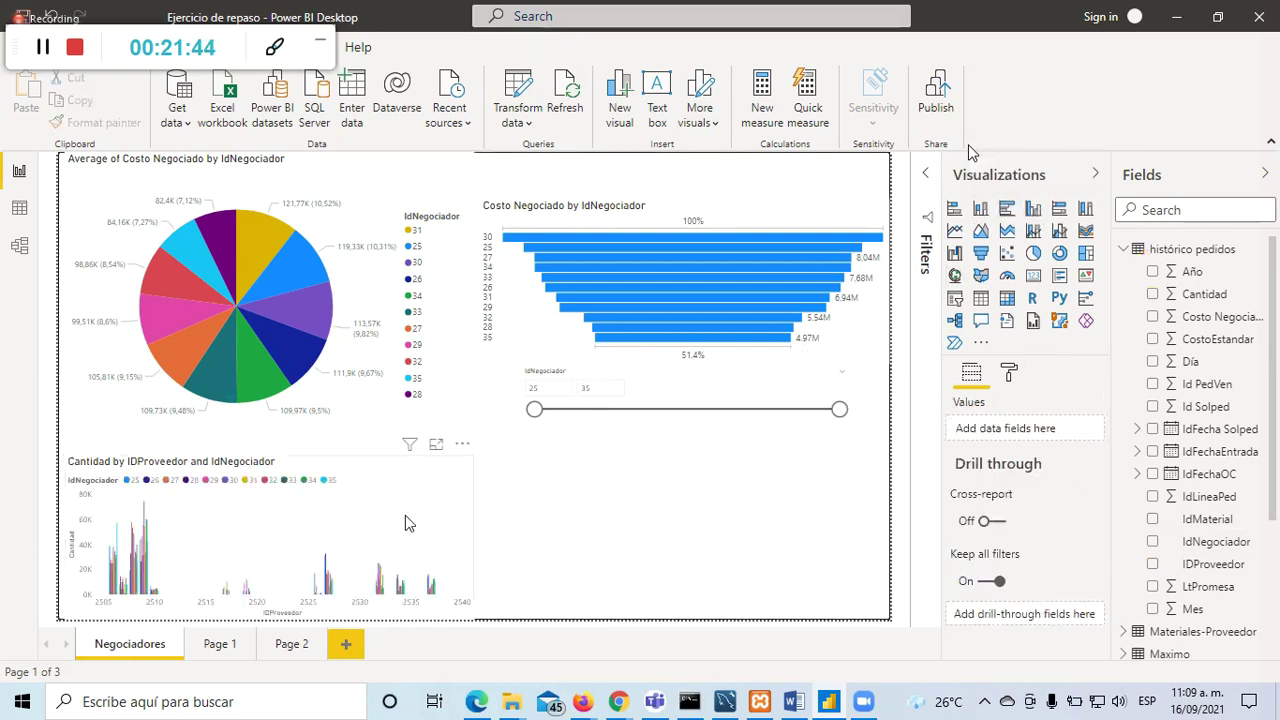
left_click(455, 495)
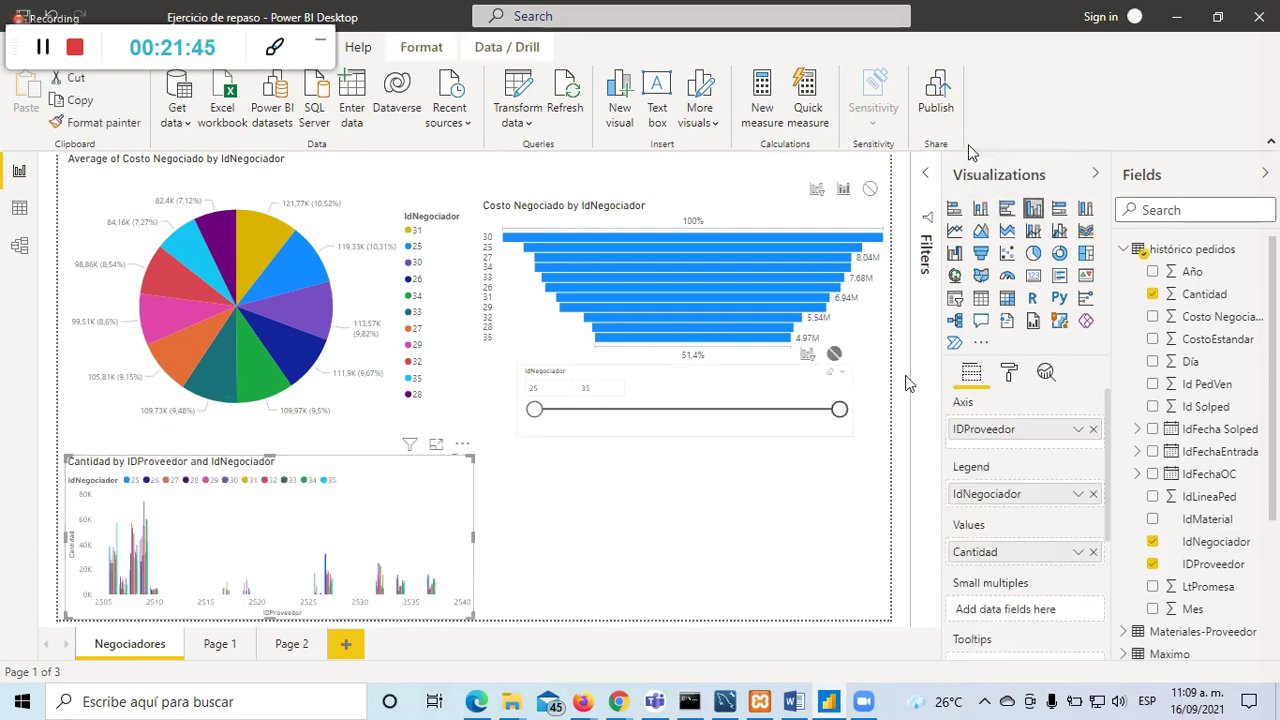
Step: Undo the accidental slicer changes with Ctrl+Z to restore the Cantidad column chart
left_click(955, 300)
left_click(563, 503)
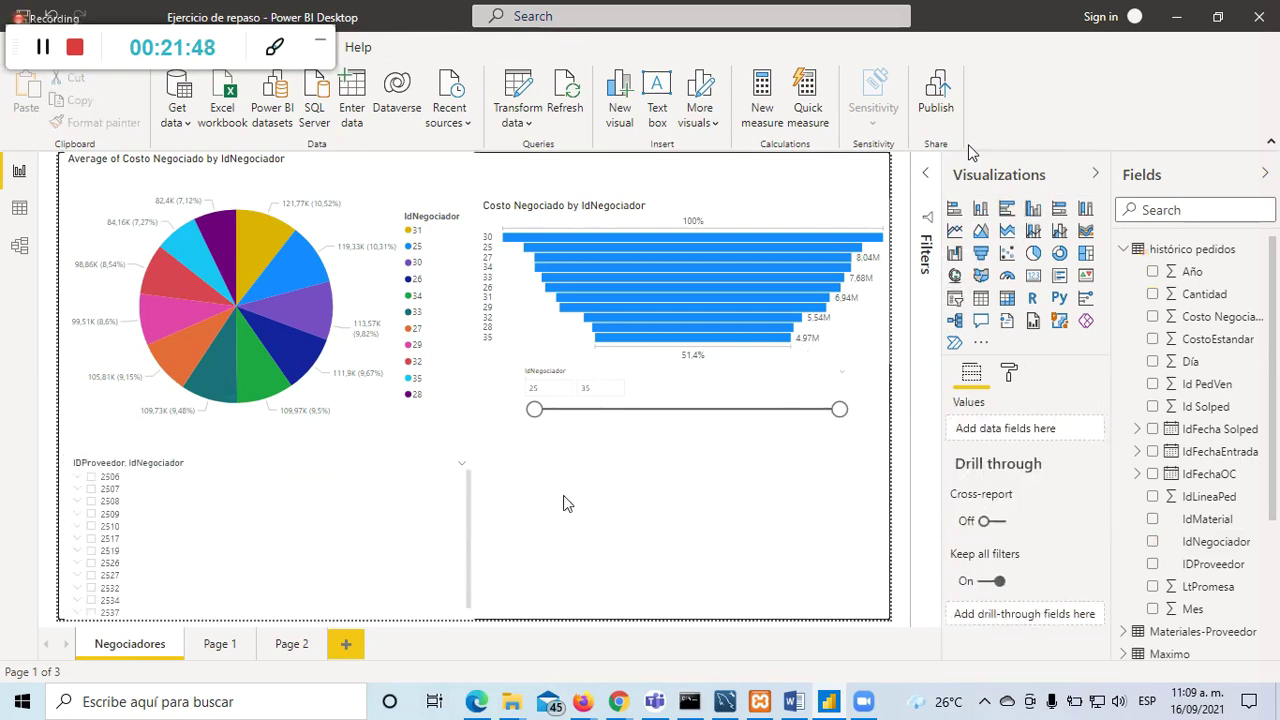
left_click(955, 298)
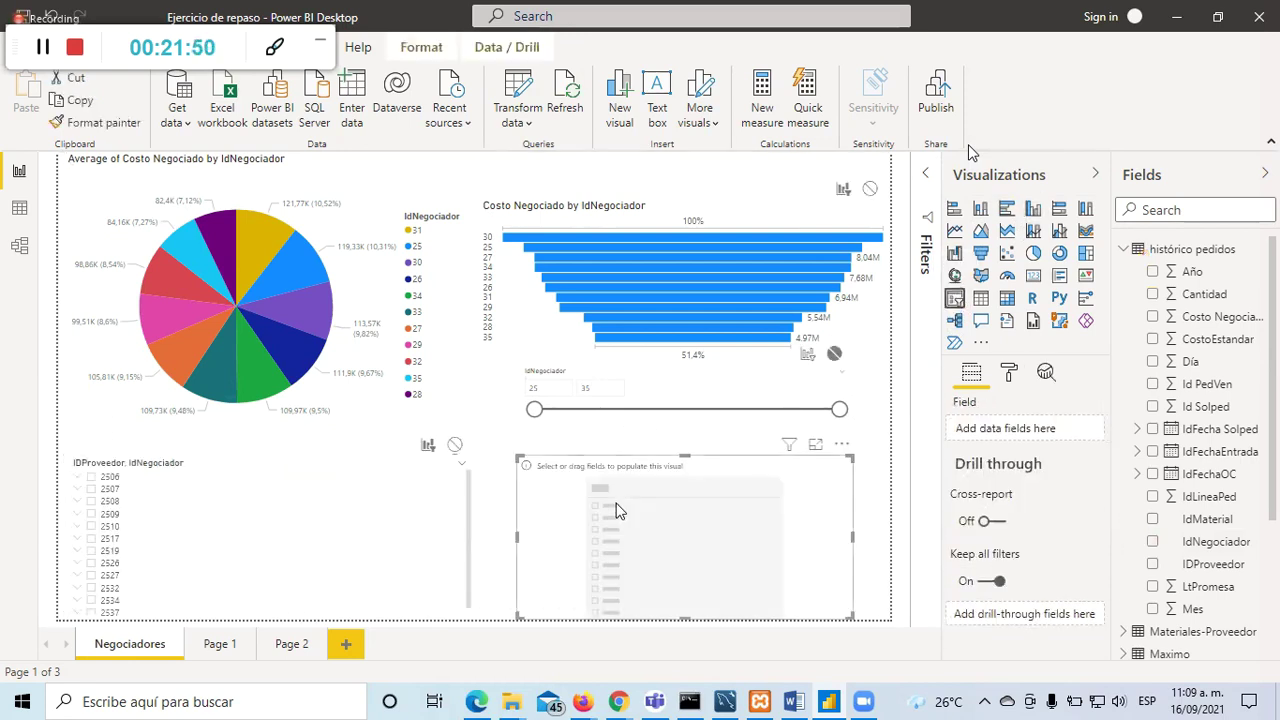
key("Delete")
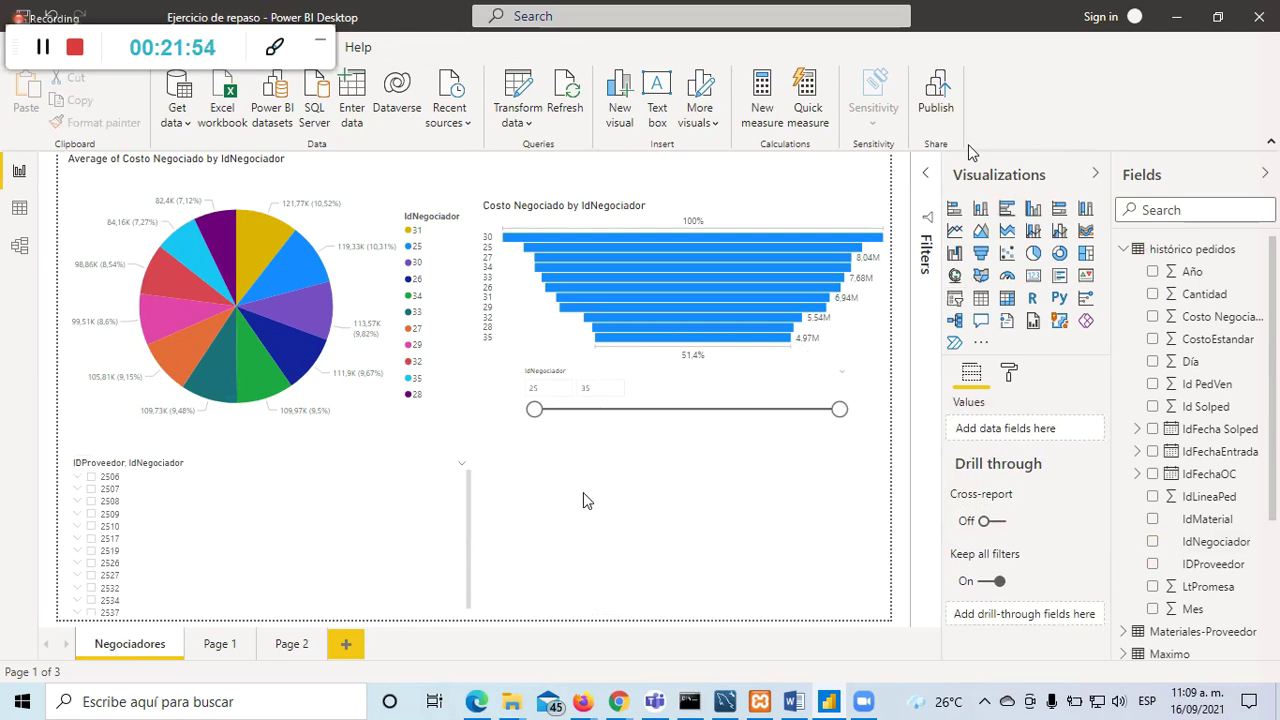
key("ctrl+z")
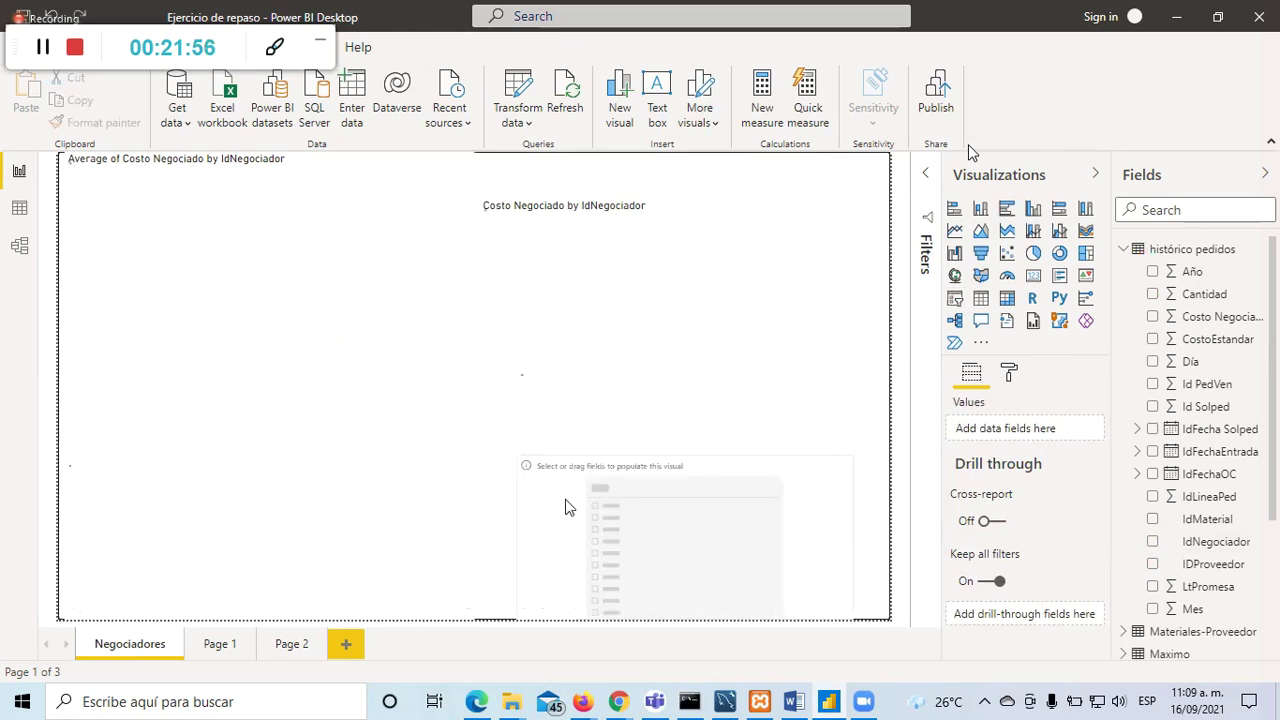
key("ctrl+z")
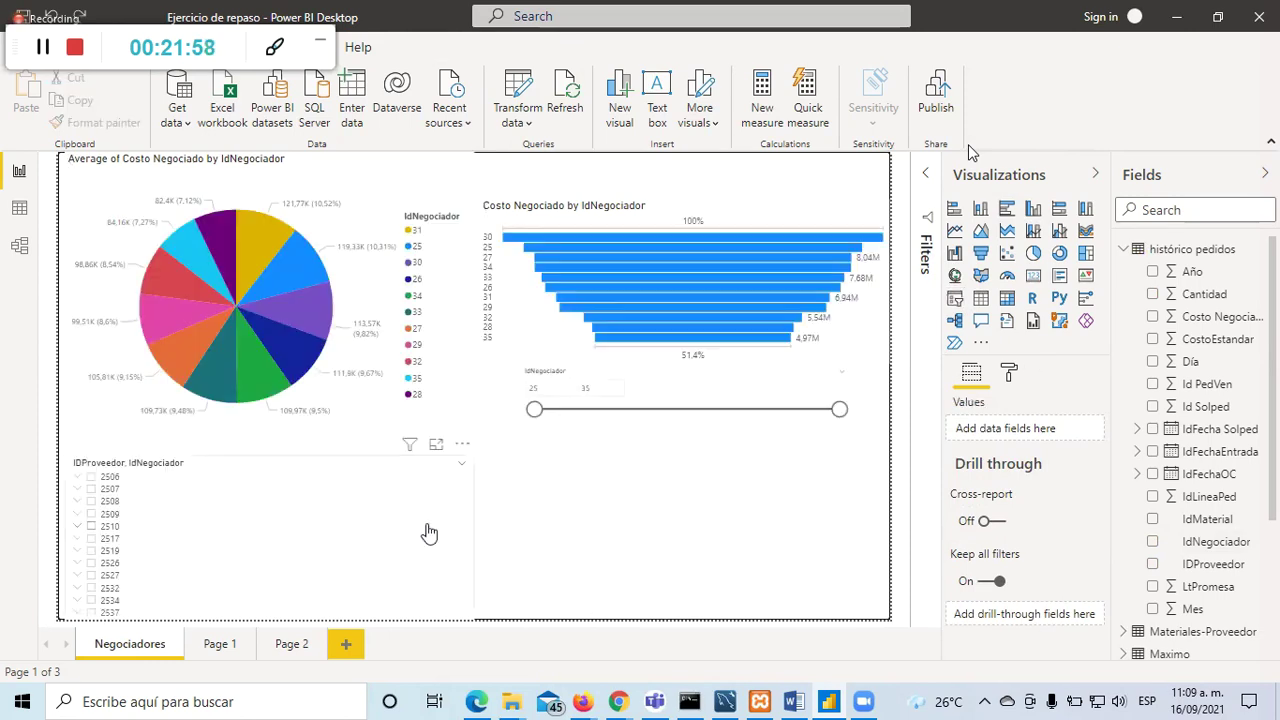
key("ctrl+z")
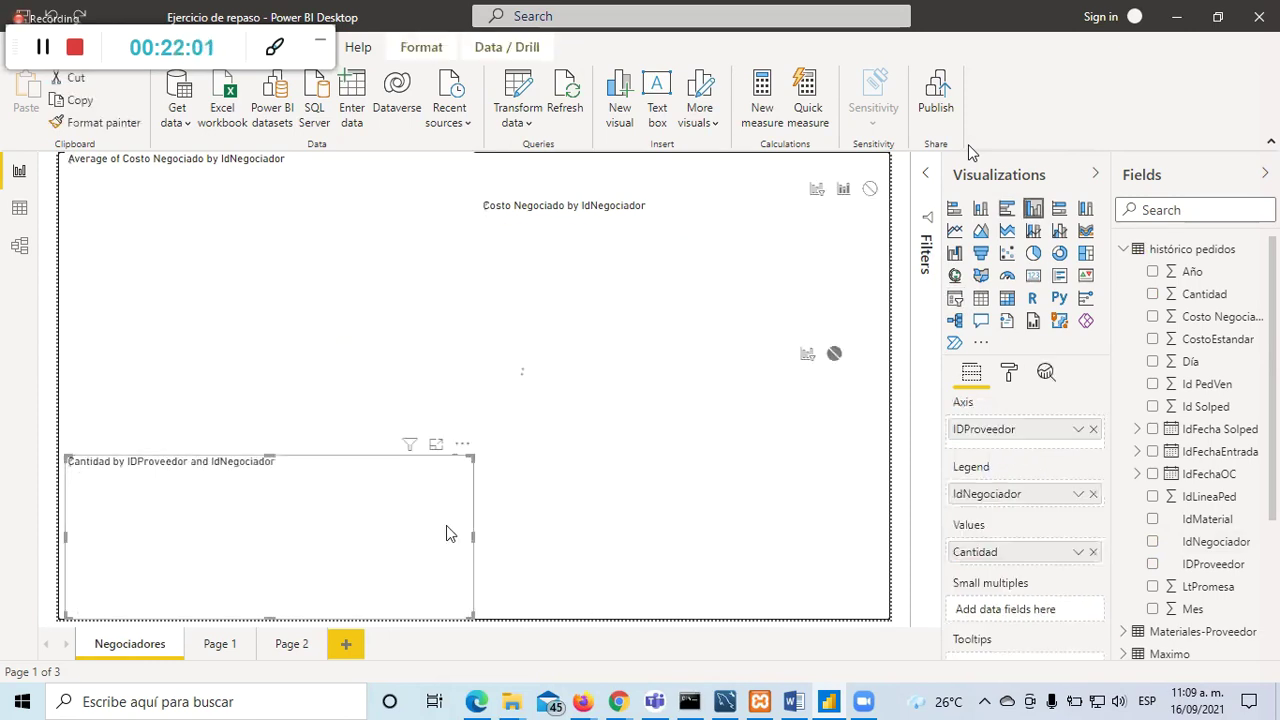
left_click(601, 579)
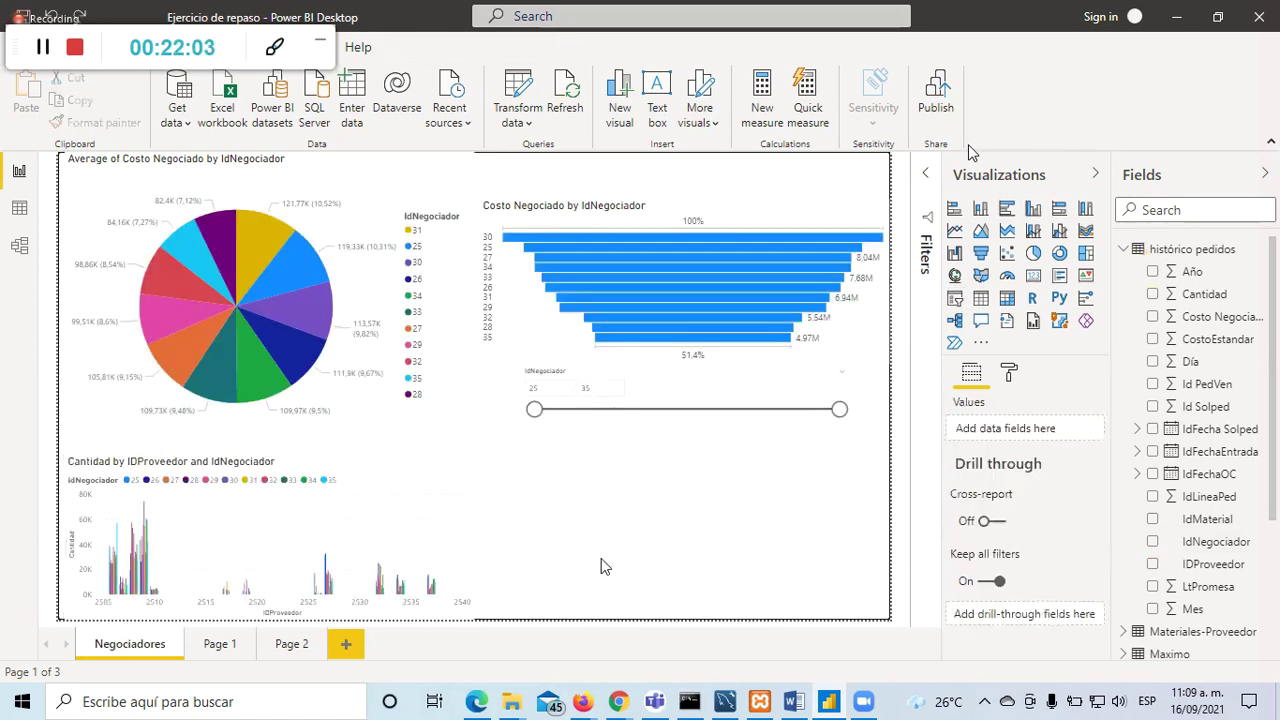
Step: Add an IDProveedor slicer (2506–2537) and view it in focus mode
left_click(955, 300)
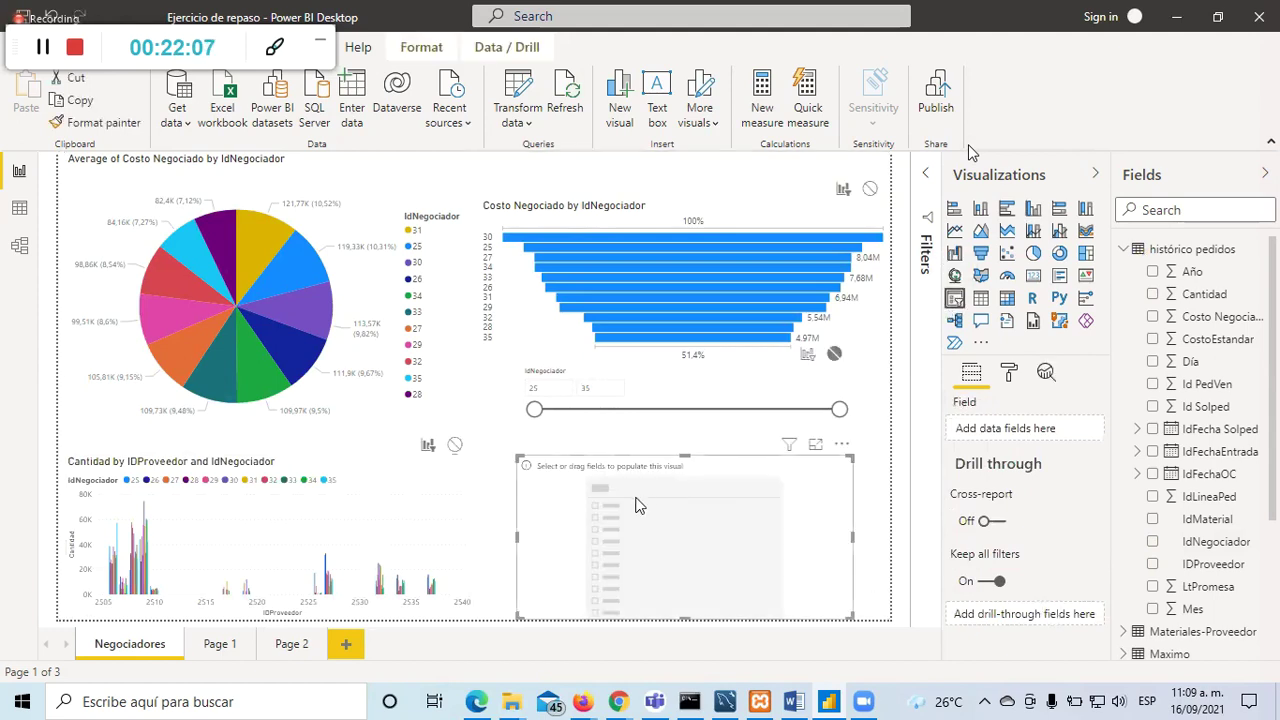
left_click(1155, 567)
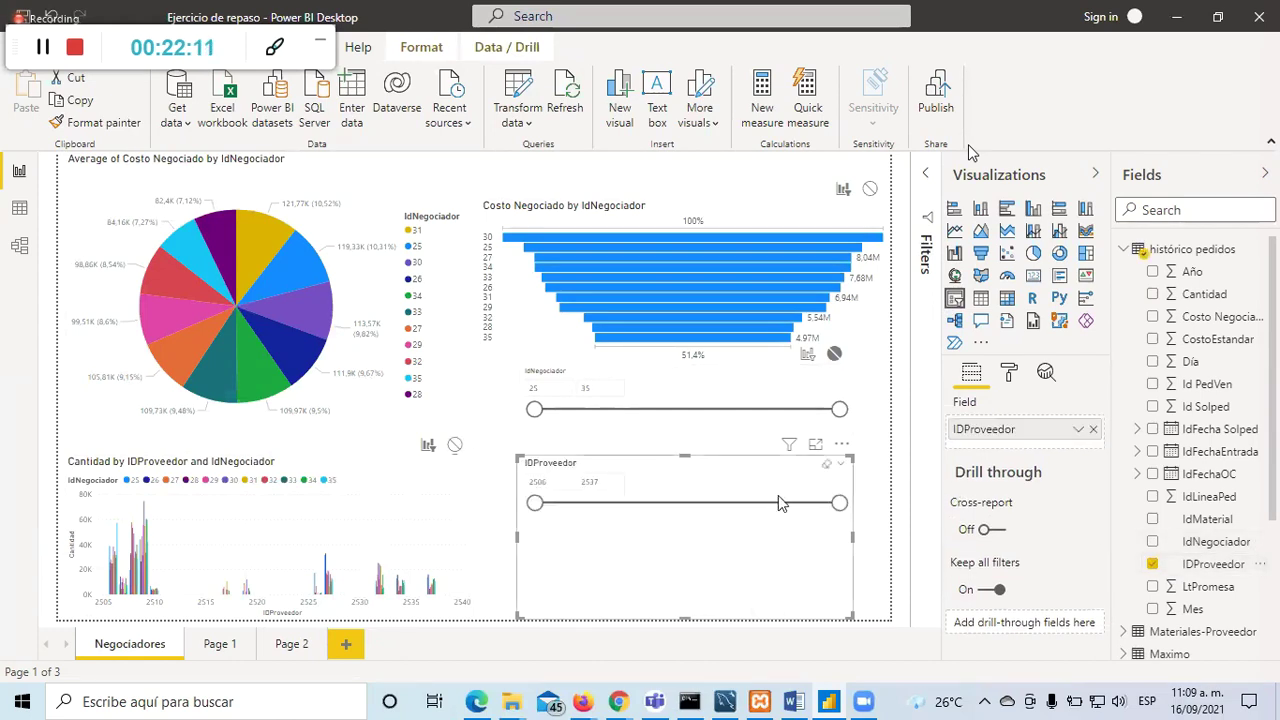
left_click(840, 466)
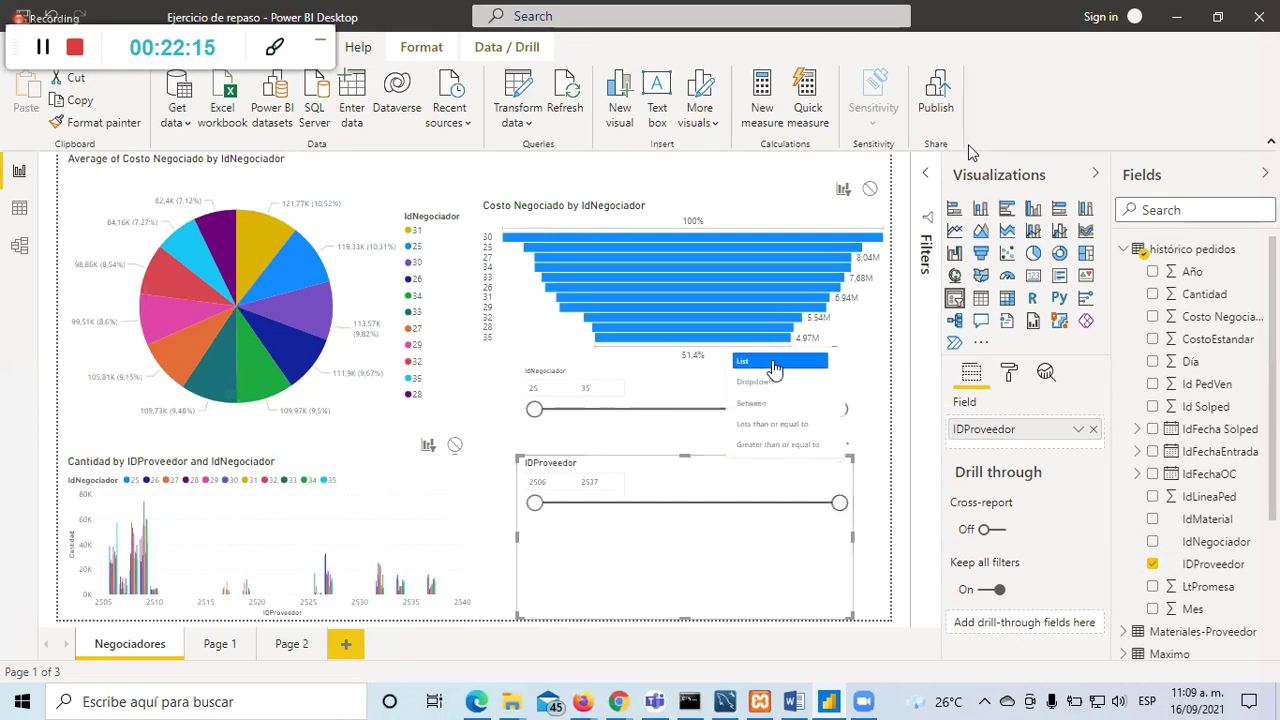
left_click(658, 480)
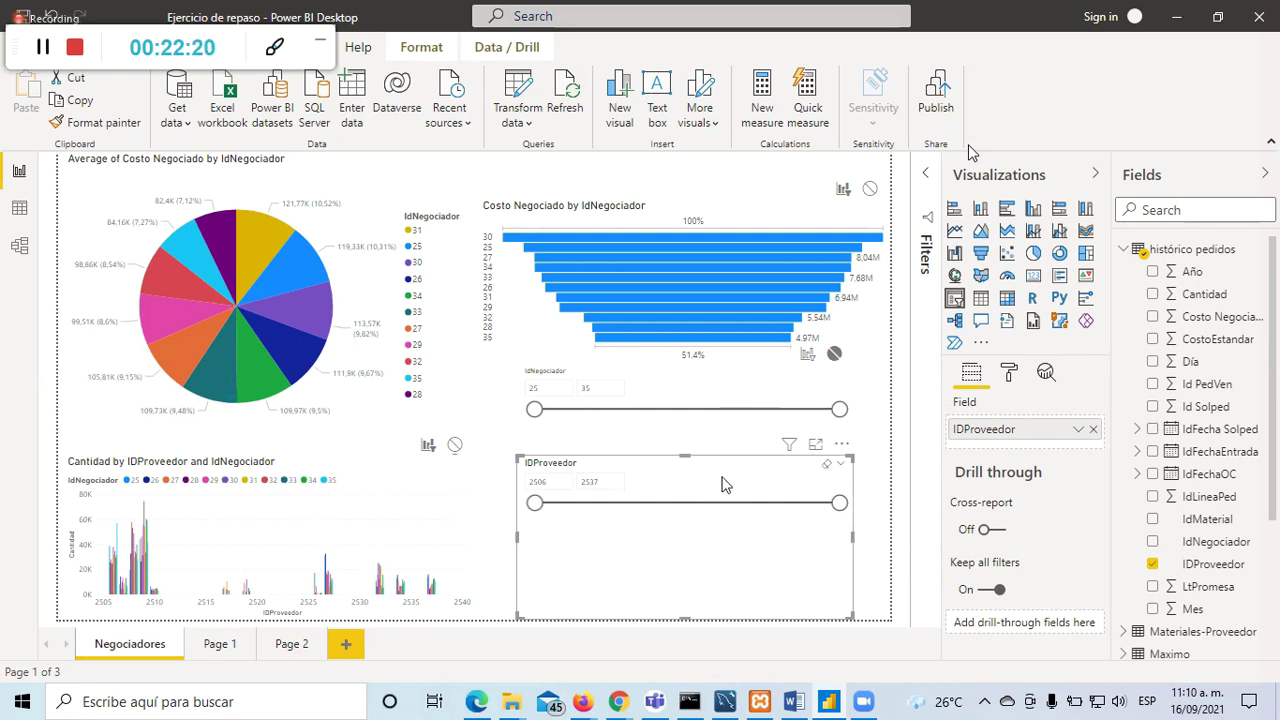
left_click(815, 443)
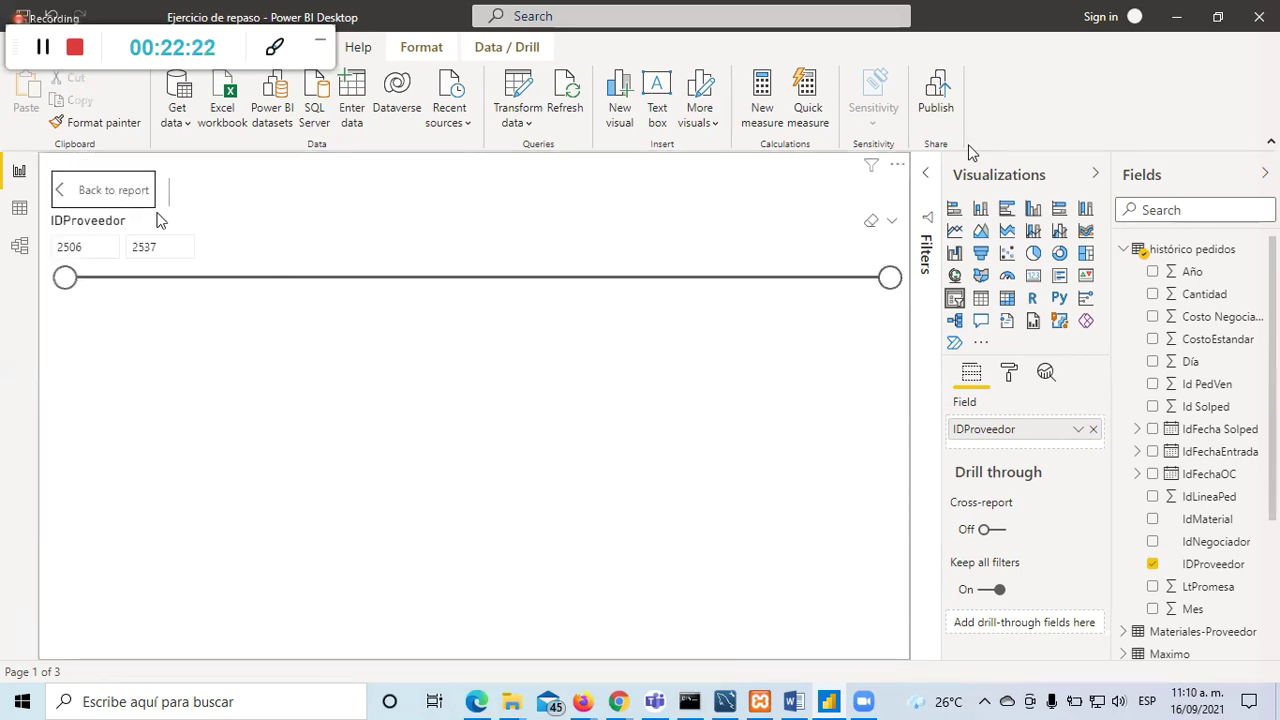
Step: Inspect the slicer's range values from 2506 to 2537
left_click(100, 246)
left_click(135, 247)
left_click(75, 249)
key("Tab")
key("shift+Tab")
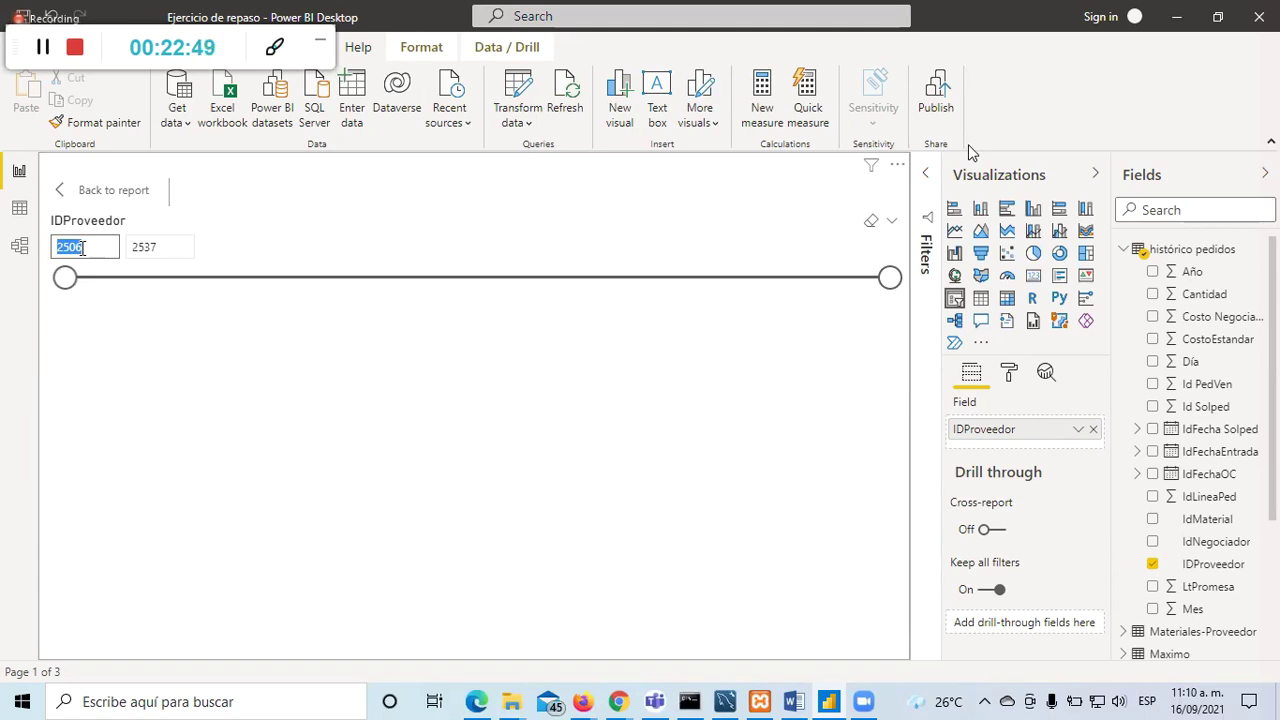
left_click(170, 248)
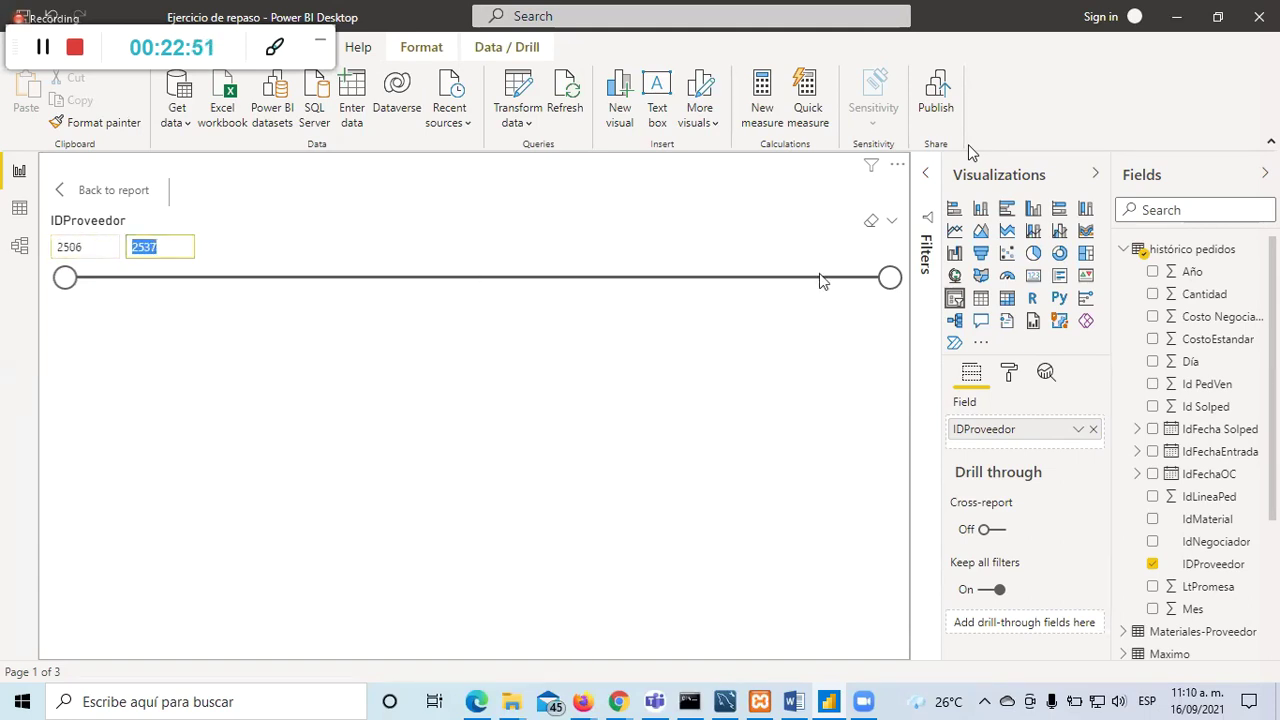
Step: Switch the slicer to Dropdown and try filtering to supplier 2508, then 2510
left_click(892, 226)
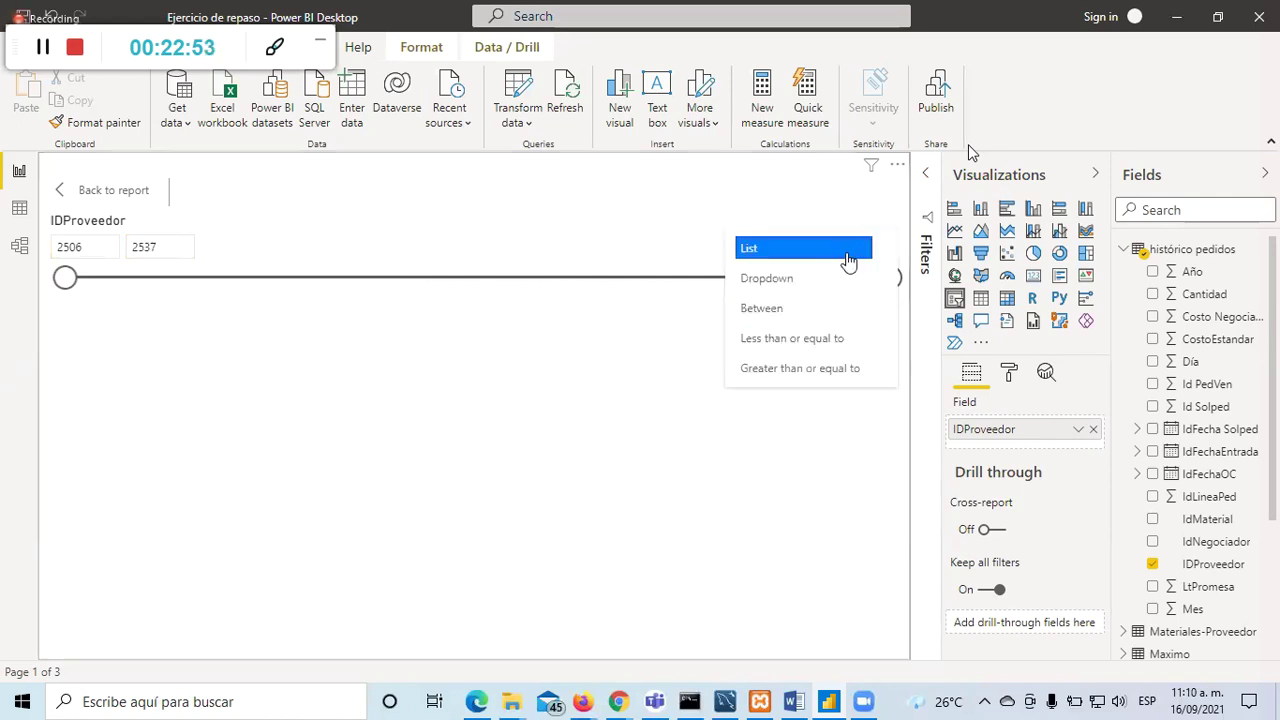
left_click(770, 279)
left_click(885, 254)
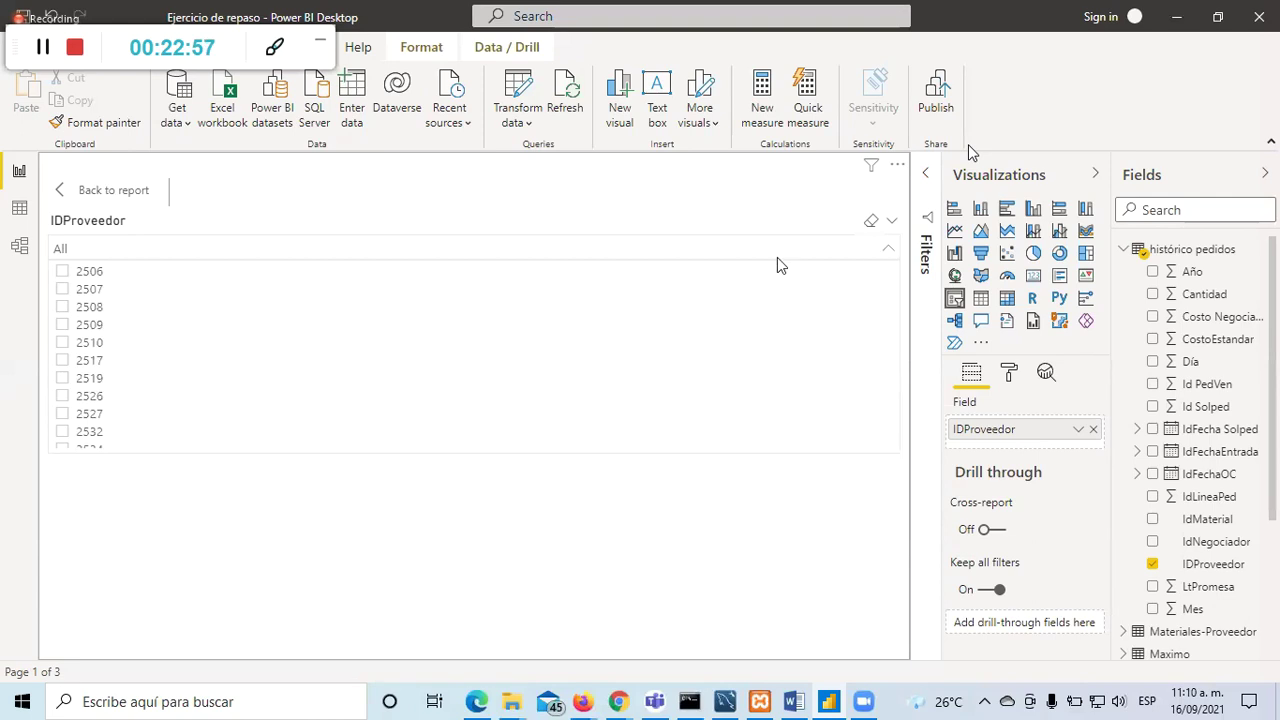
scroll(91, 423, "down", 1)
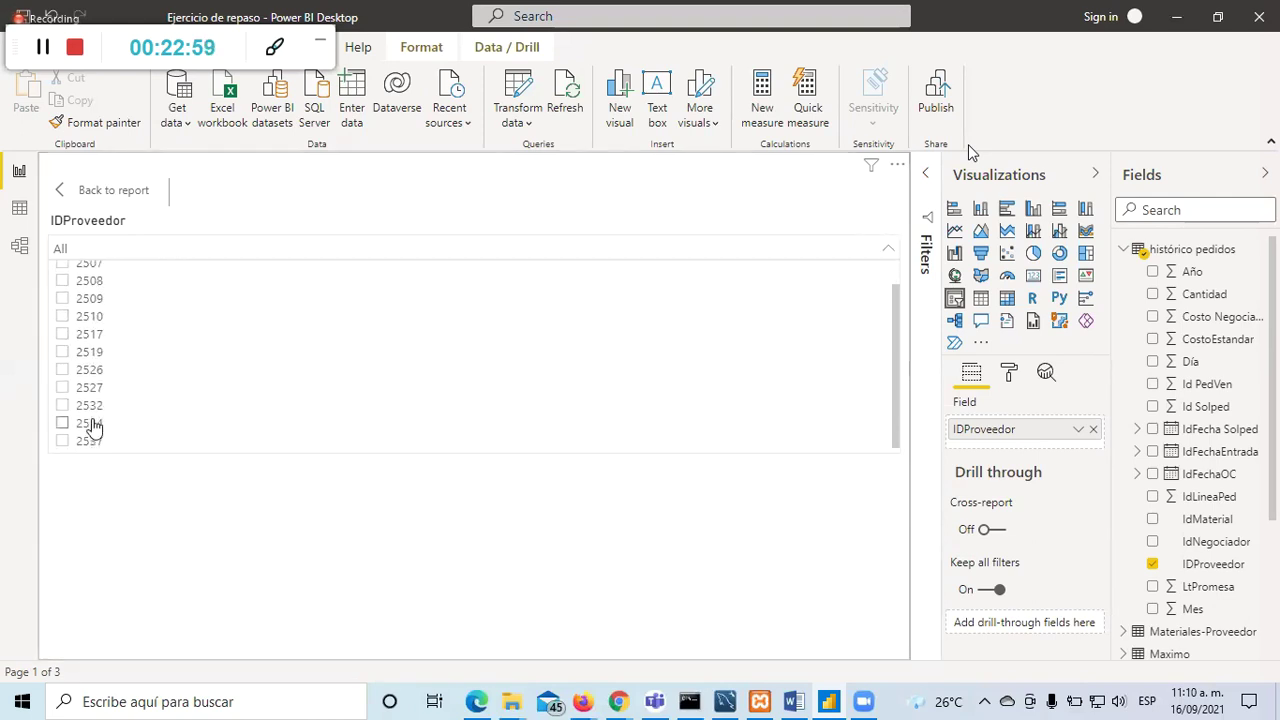
scroll(91, 400, "up", 1)
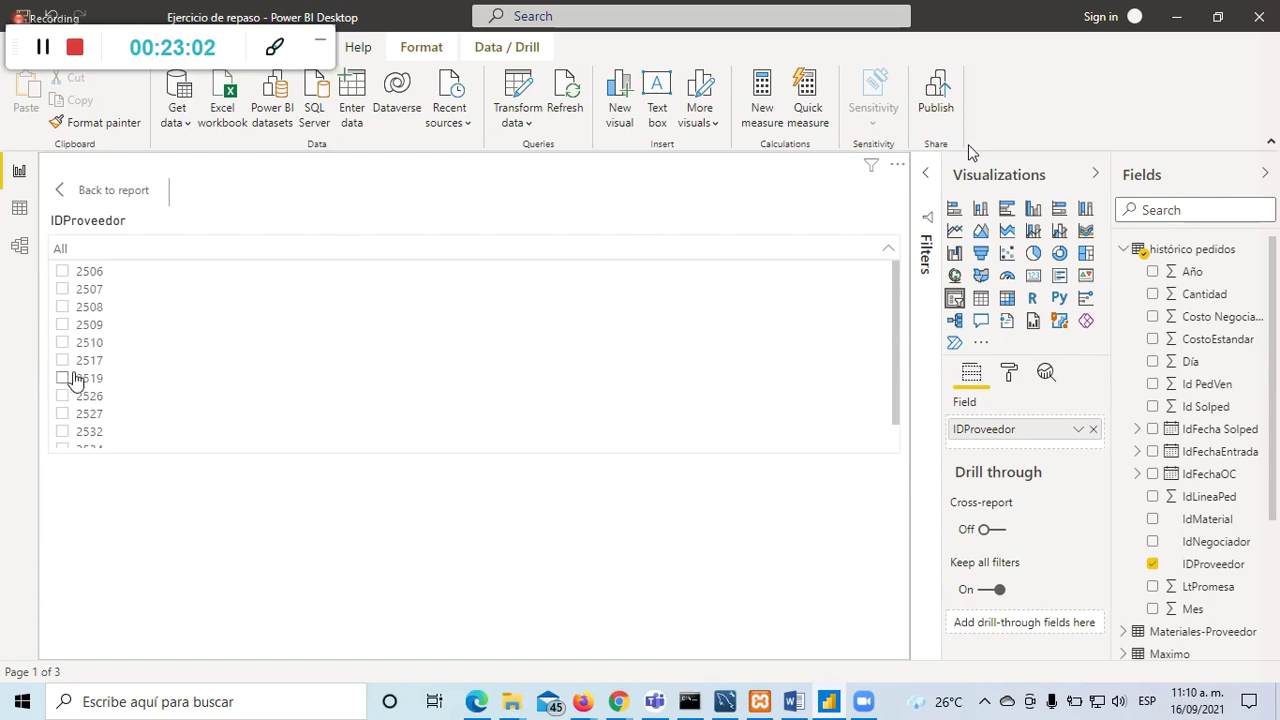
left_click(63, 313)
left_click(62, 325)
left_click(62, 310)
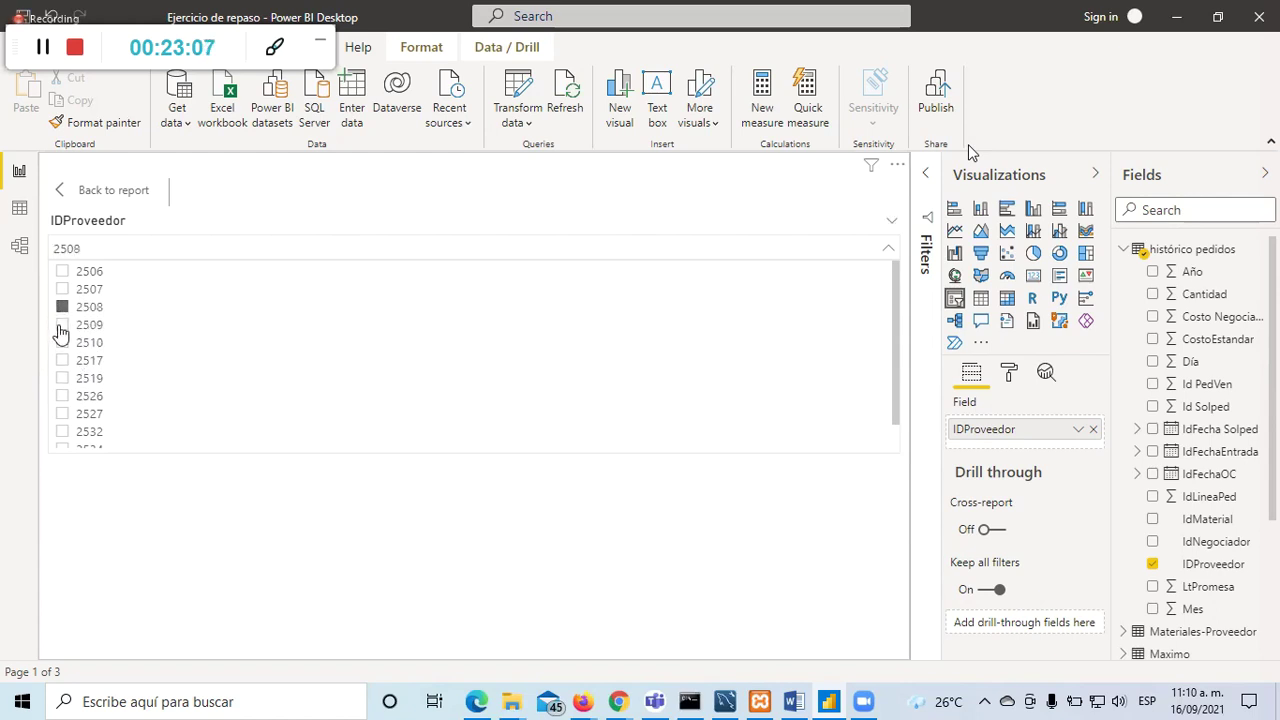
left_click(888, 250)
left_click(888, 250)
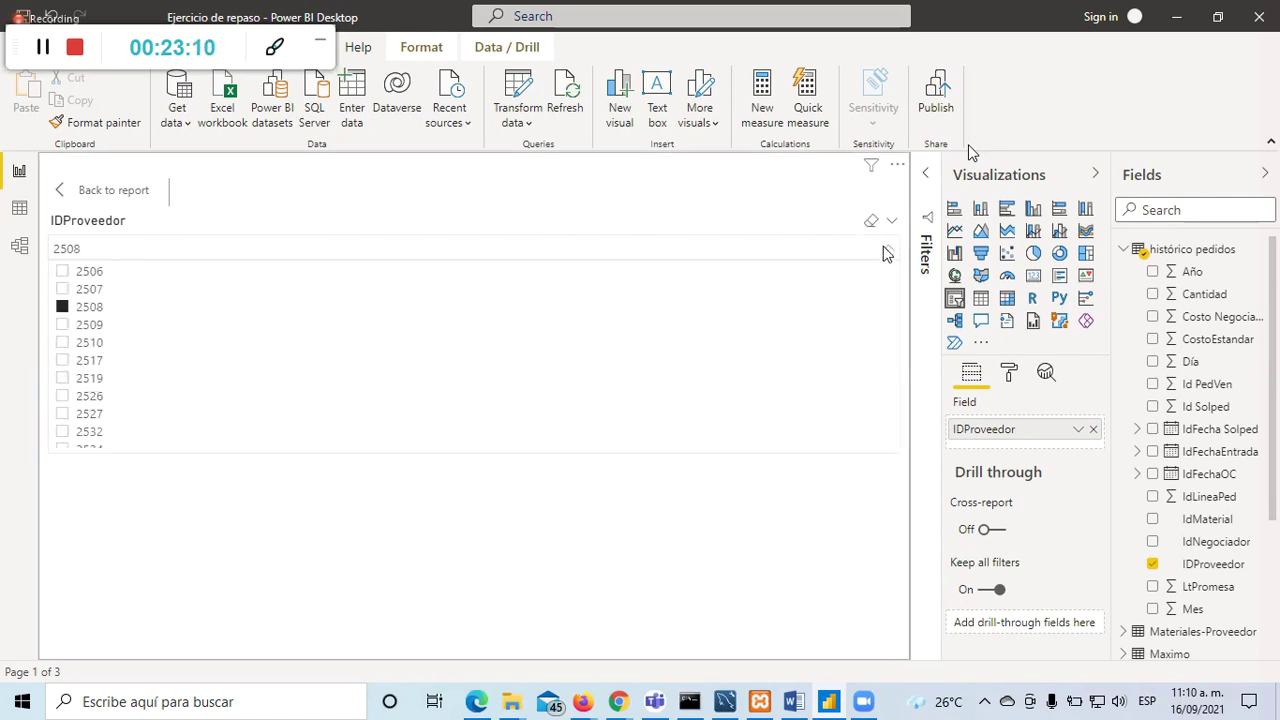
left_click(63, 345)
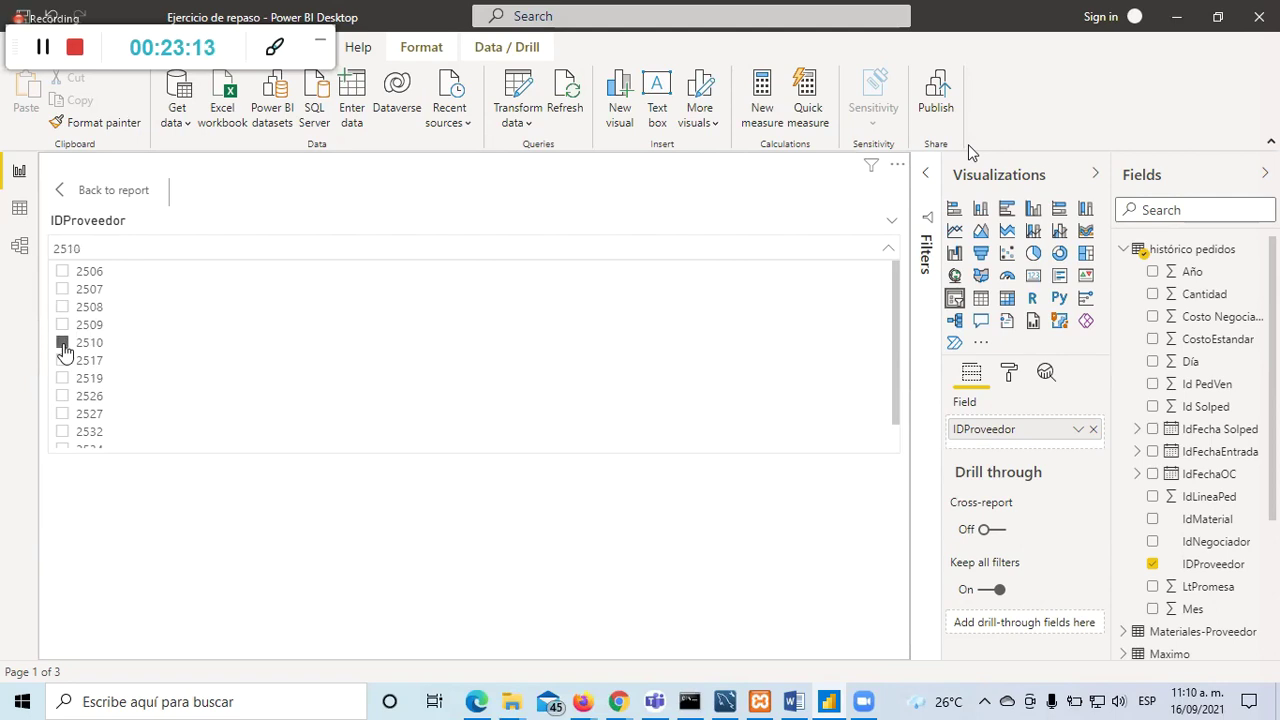
Step: Make the slicer a List with 2510 and 2508 ticked, then return to the report
left_click(894, 228)
left_click(789, 258)
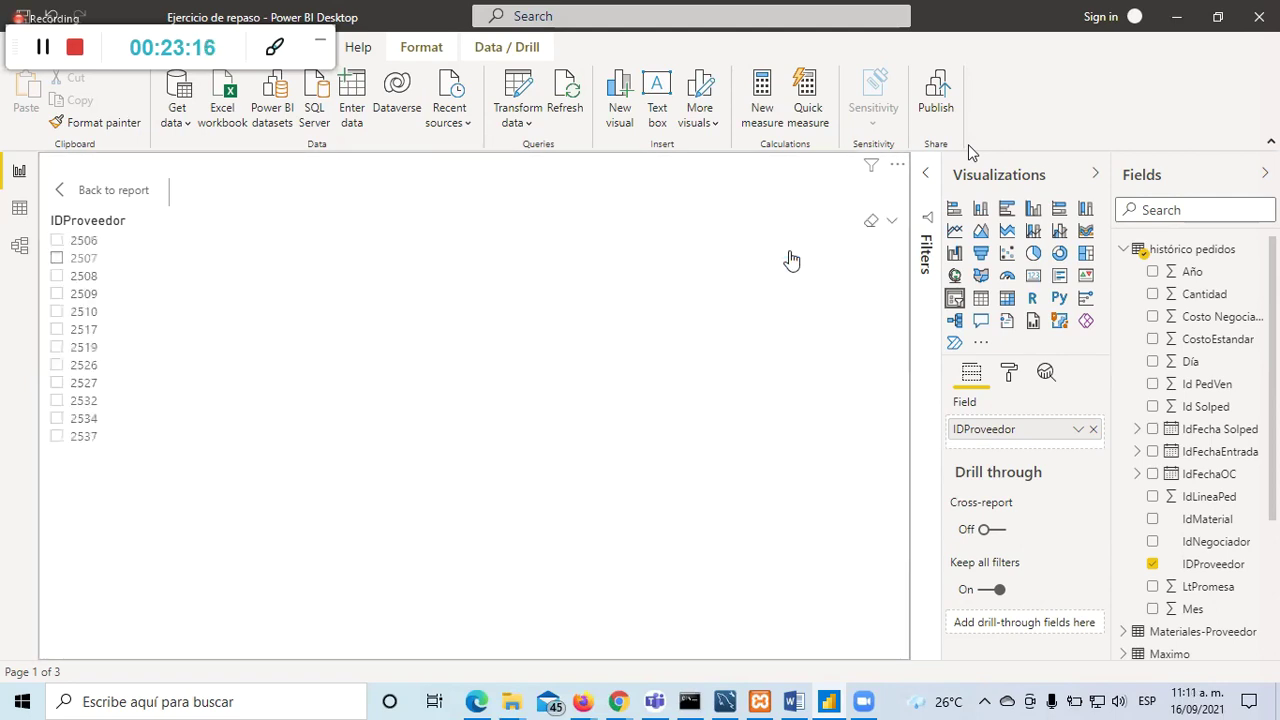
left_click(56, 260)
left_click(56, 312)
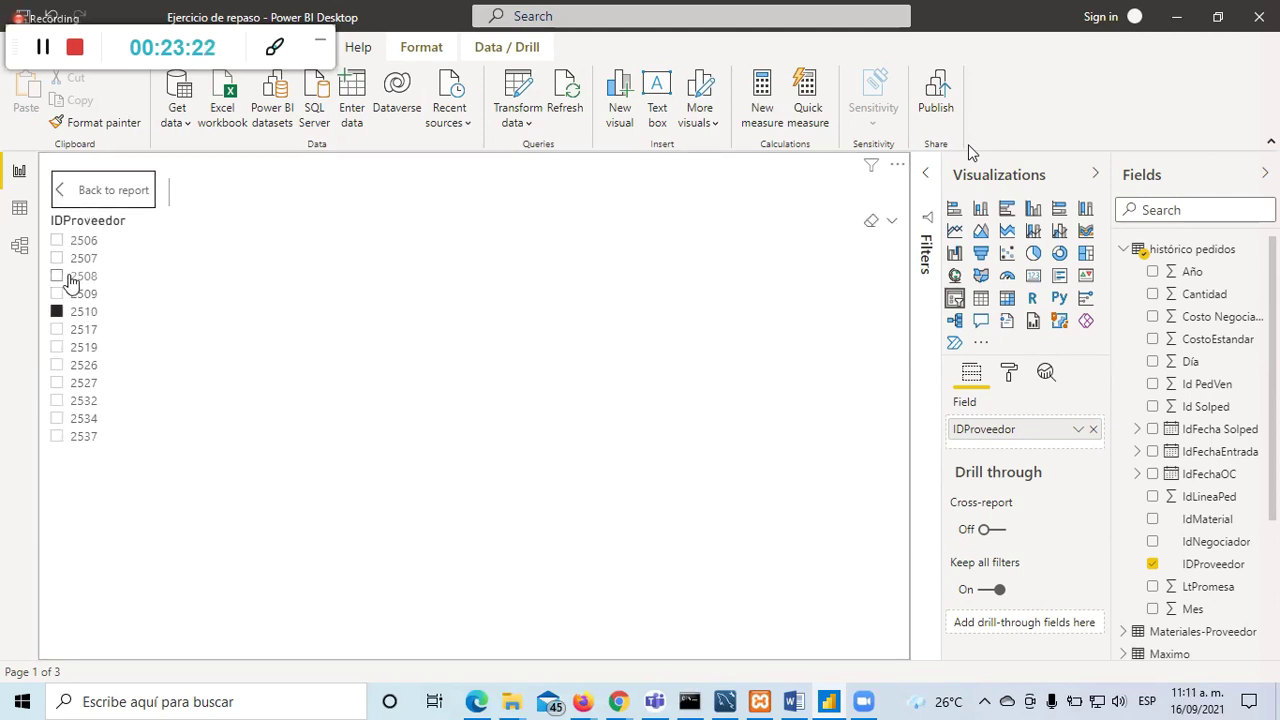
left_click(57, 277, "ctrl")
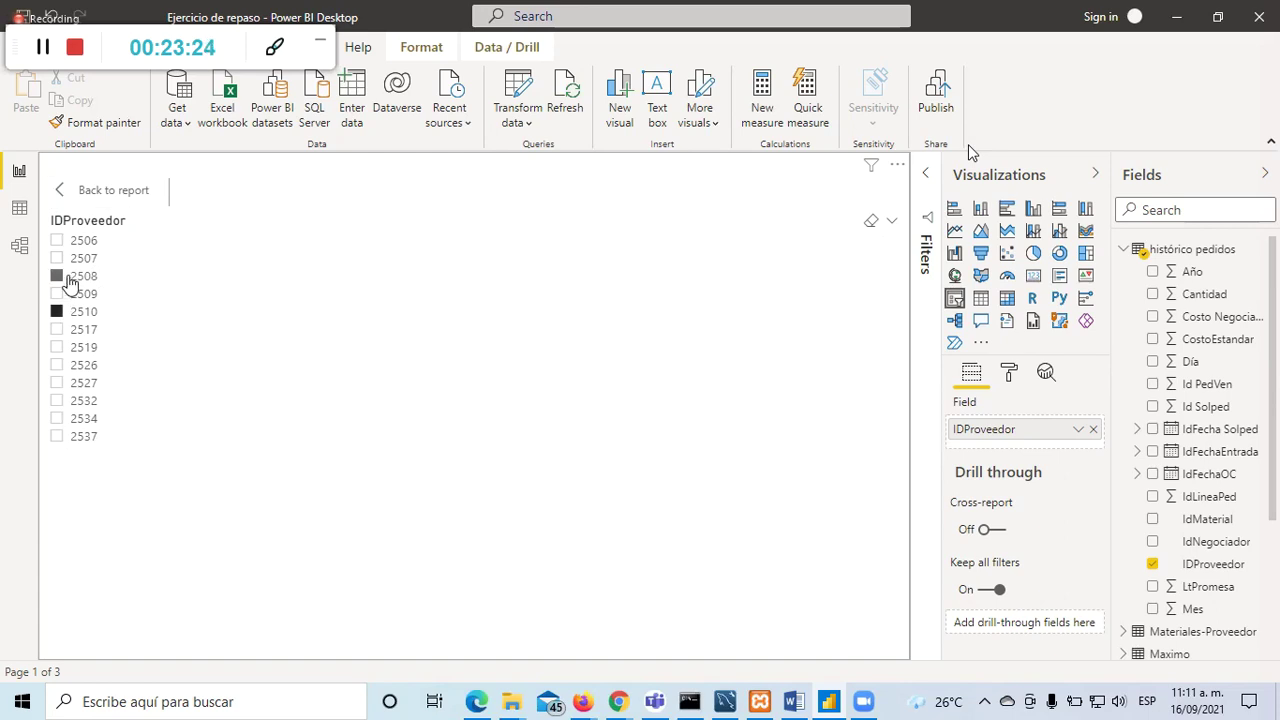
left_click(90, 192)
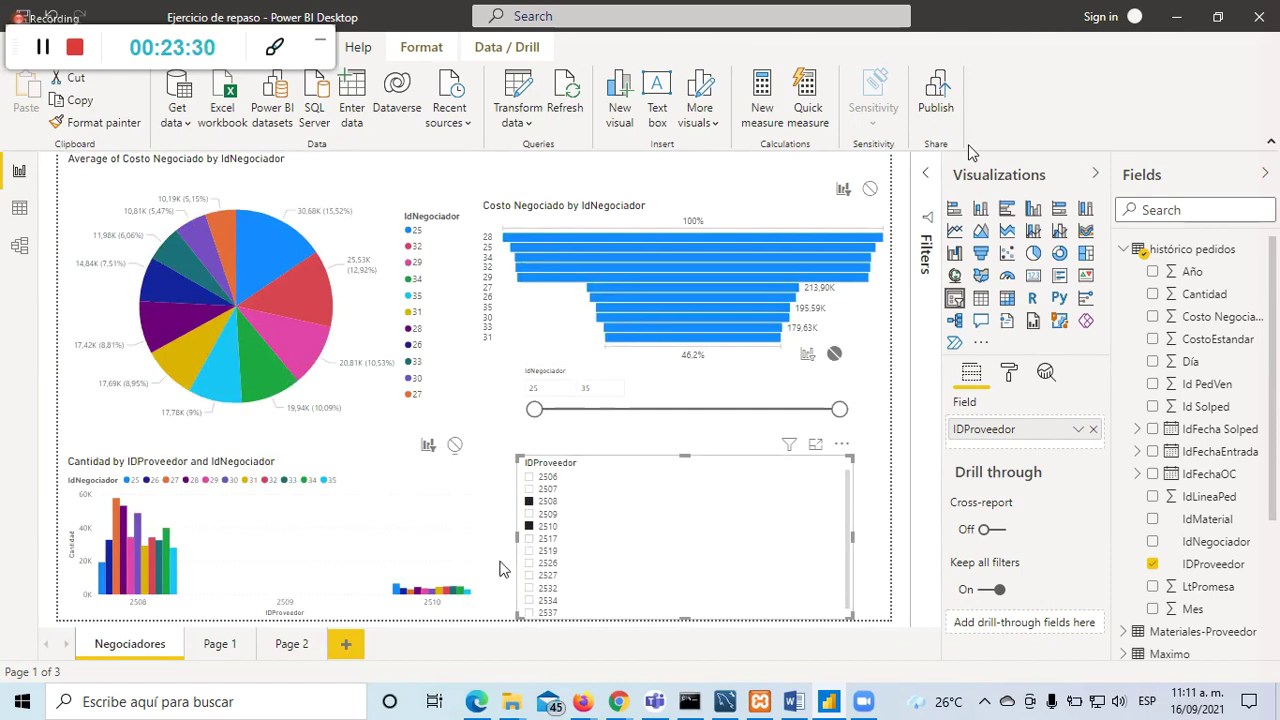
left_click(500, 566)
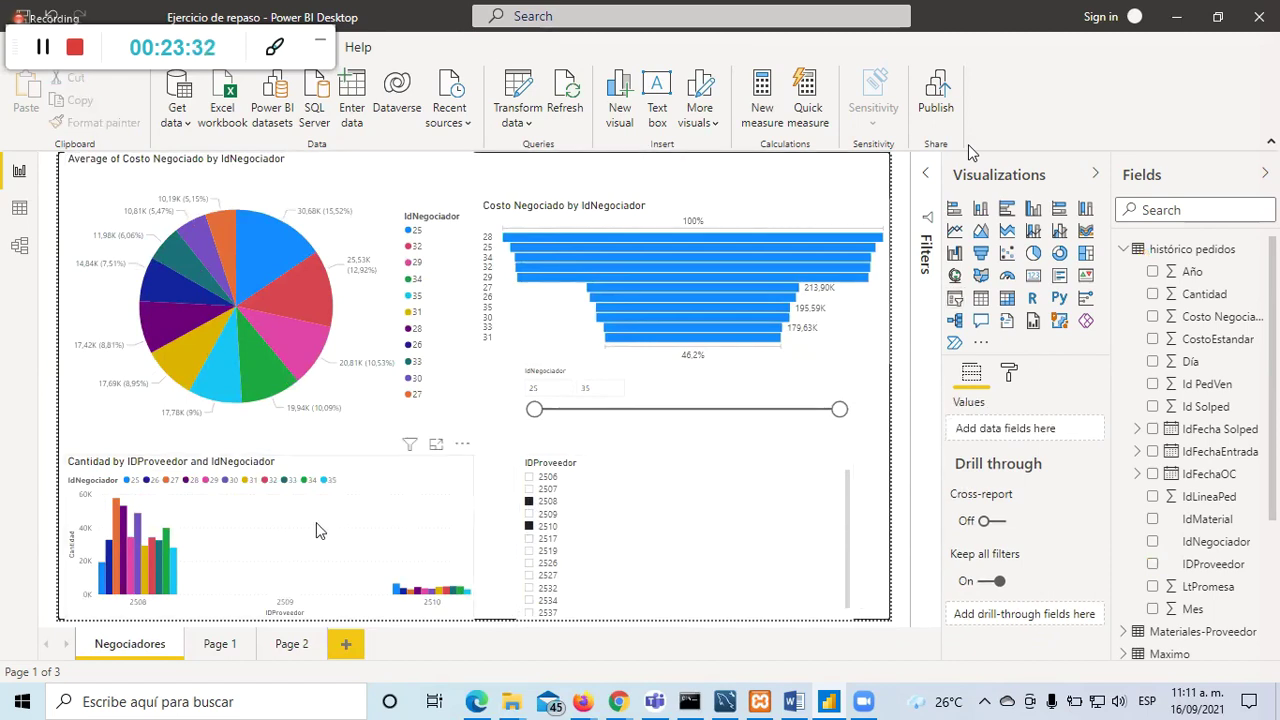
Step: Move IDProveedor from Axis to Legend, leaving IdNegociador on the axis
left_click(317, 530)
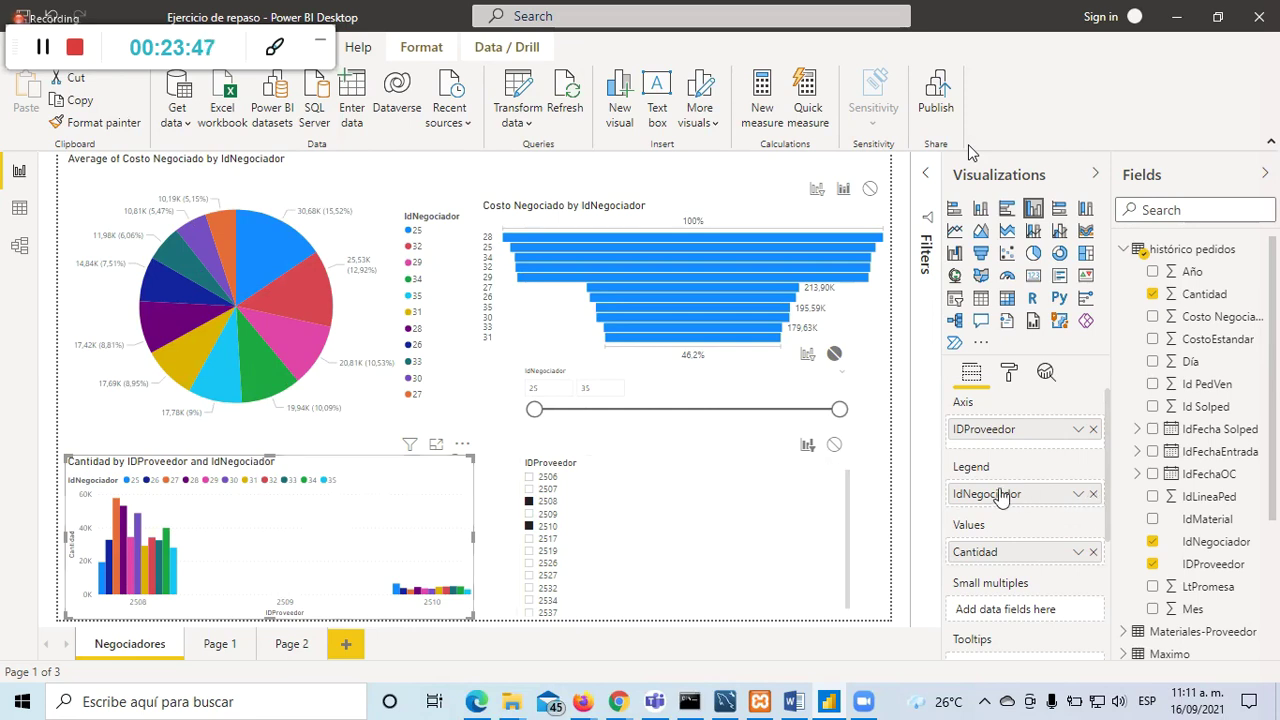
left_click_drag(1020, 440, 993, 521)
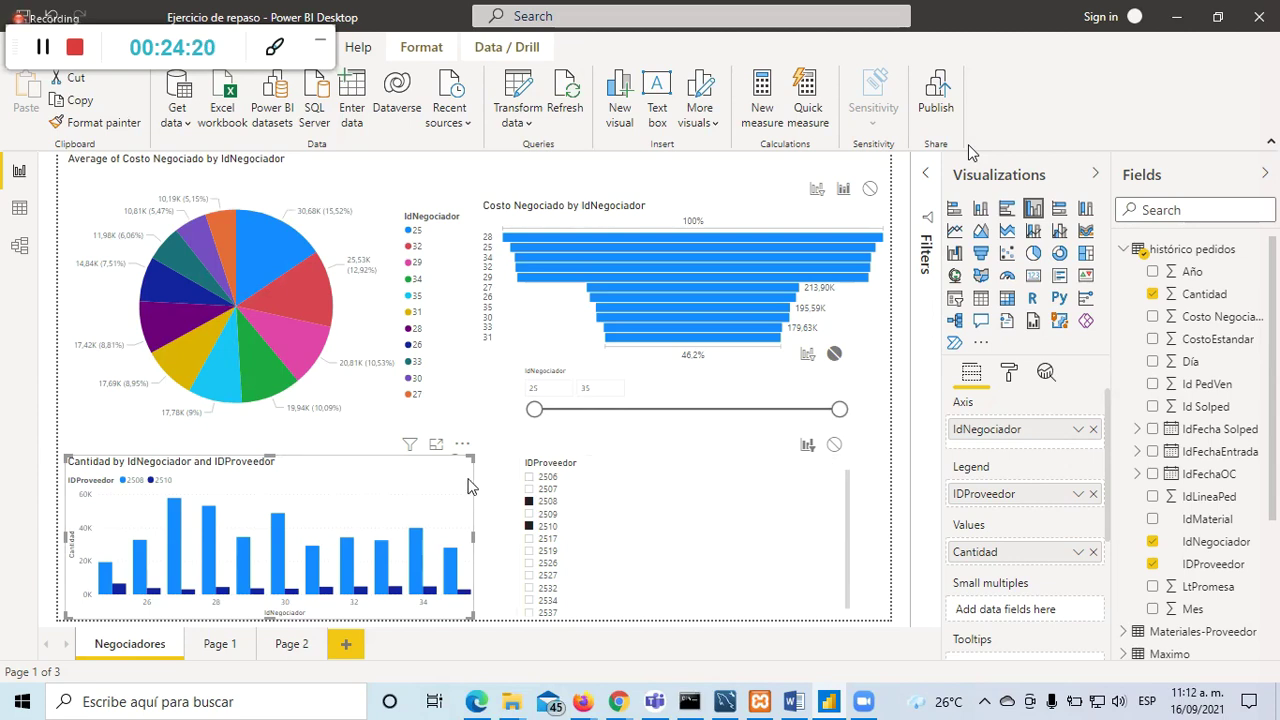
Step: In the IDProveedor slicer, tick 2526, then narrow the selection to 2507 and 2510
left_click(600, 491)
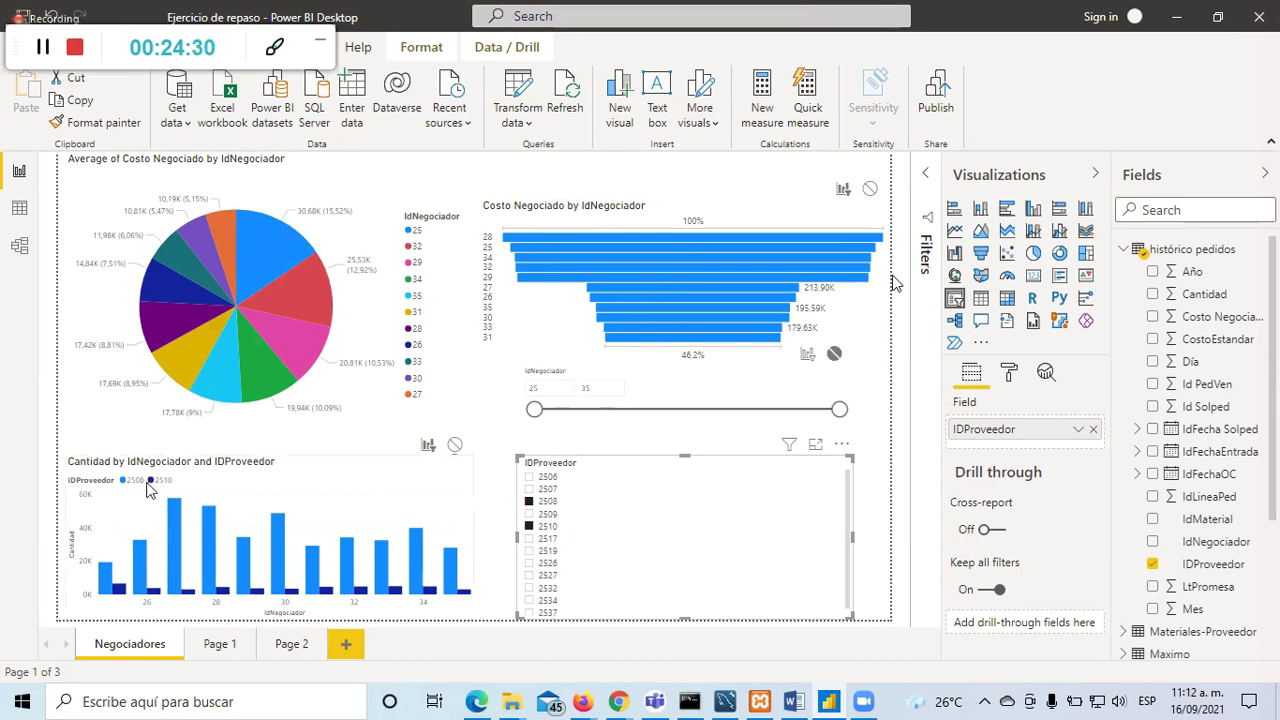
left_click(529, 564)
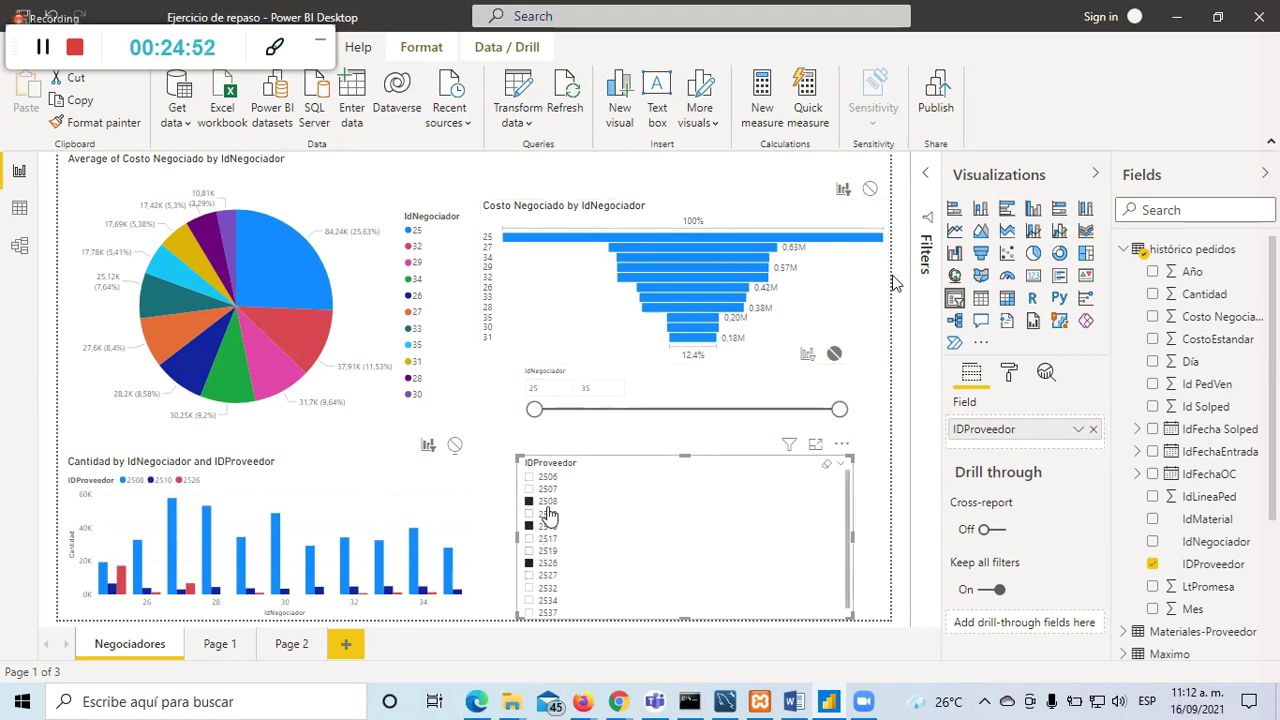
left_click(760, 490)
left_click(531, 526, "ctrl")
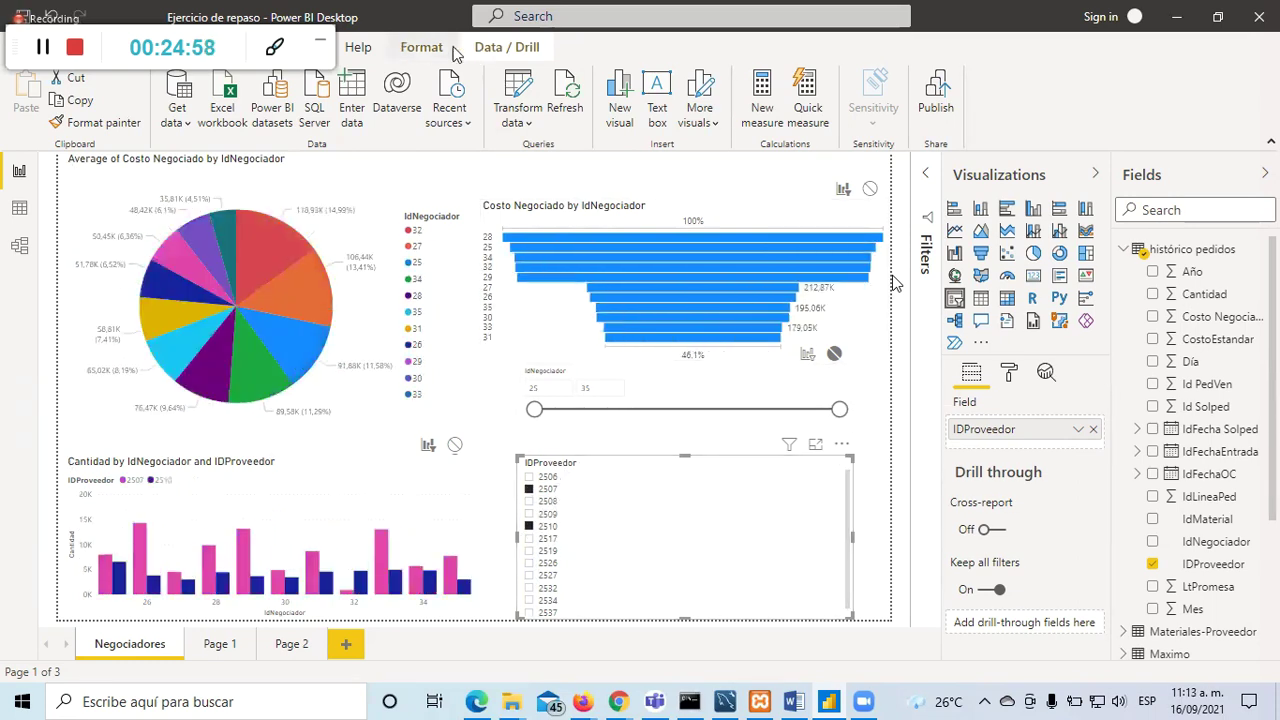
Step: Turn on Edit interactions and switch off filtering of the column chart and funnel
left_click(420, 50)
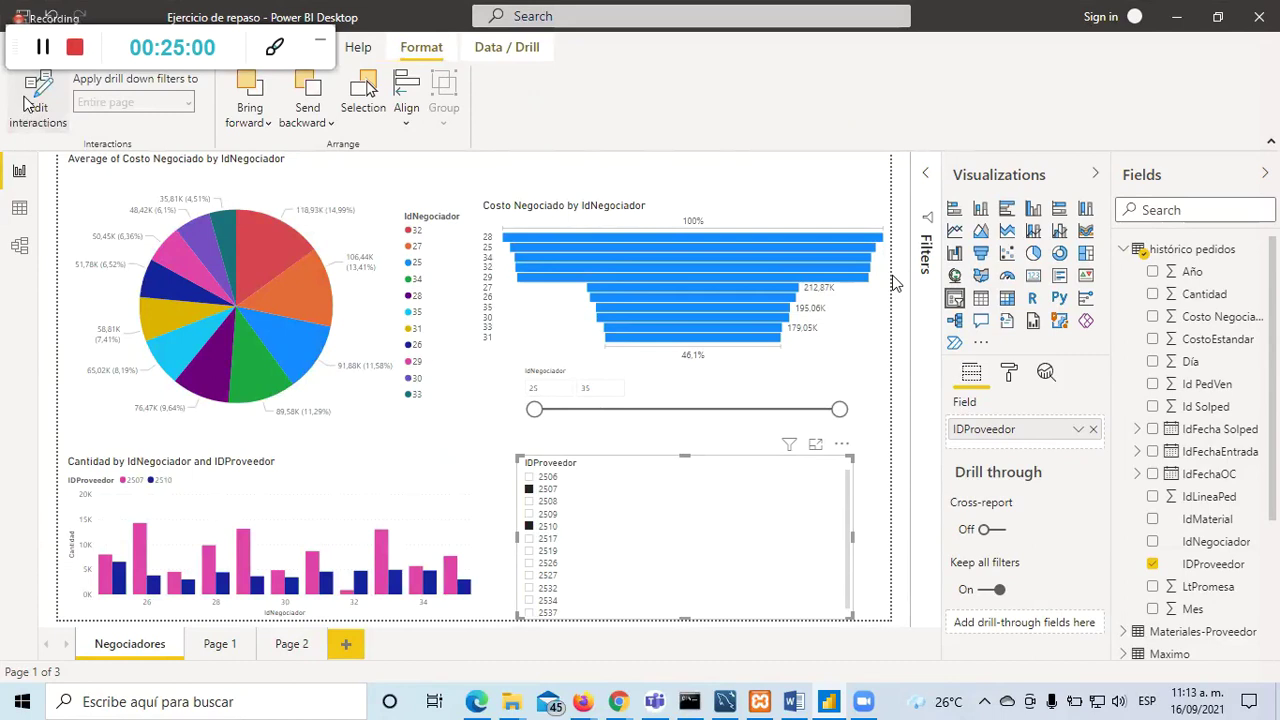
left_click(30, 105)
left_click(455, 445)
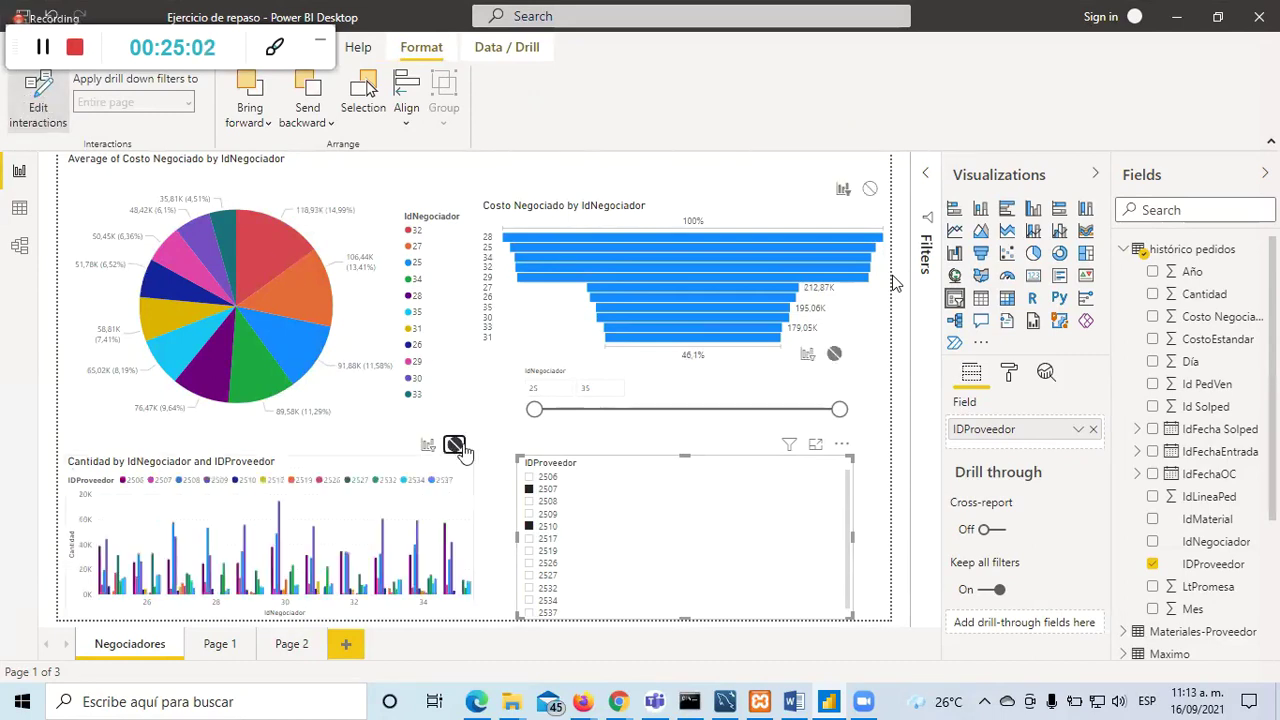
left_click(833, 355)
Step: Shrink the pie chart and select the IDProveedor slicer
left_click(447, 413)
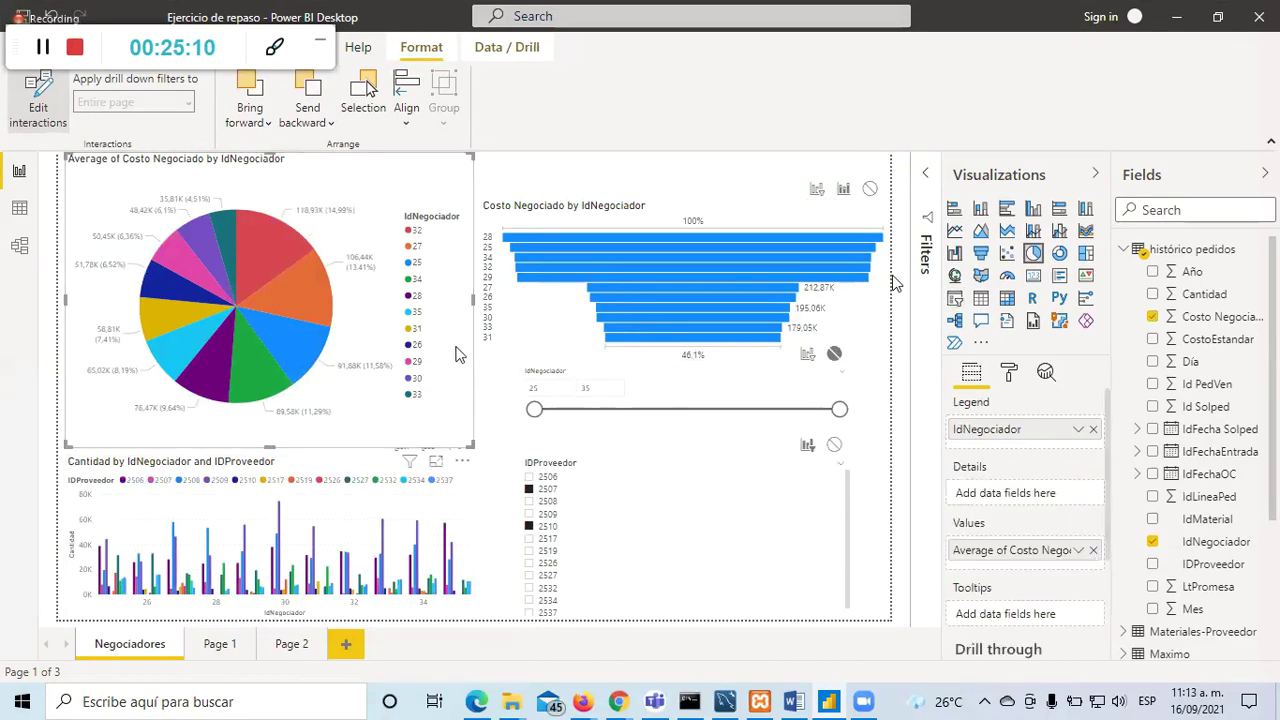
left_click_drag(470, 446, 446, 317)
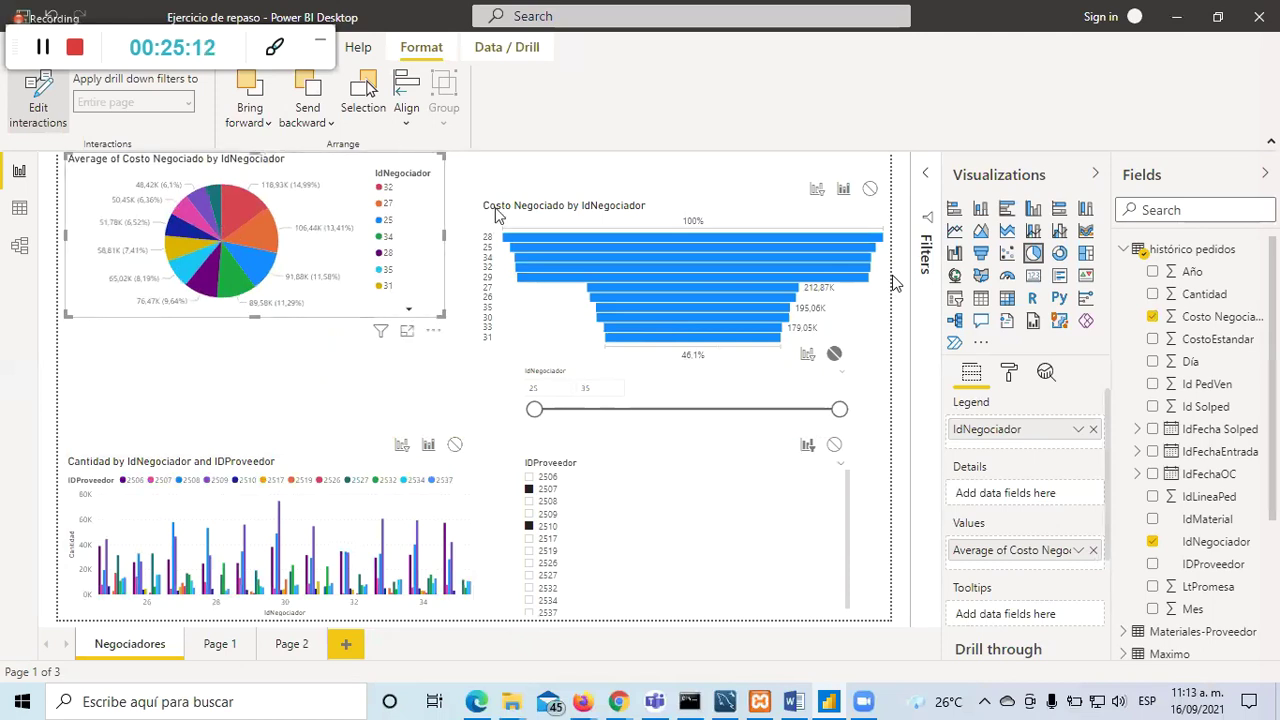
left_click(651, 503)
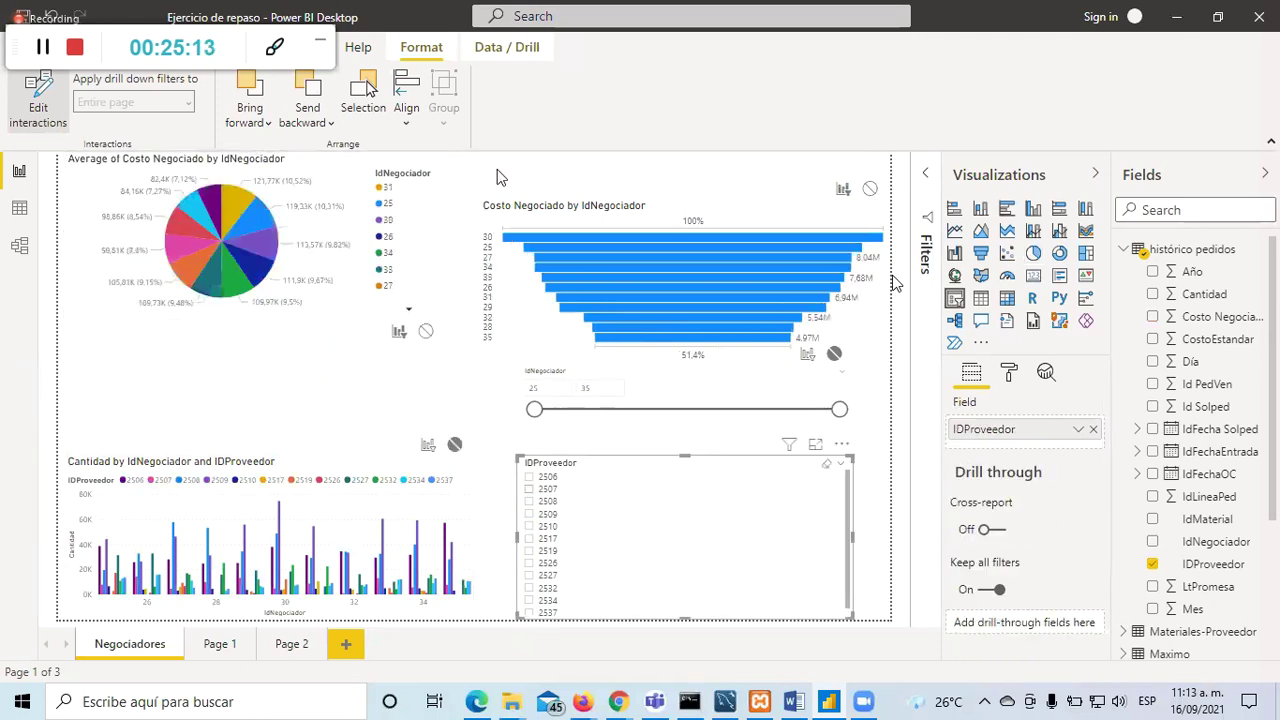
Step: Make the IDProveedor slicer filter the Cantidad chart and set the funnel to None
left_click(28, 112)
left_click(28, 112)
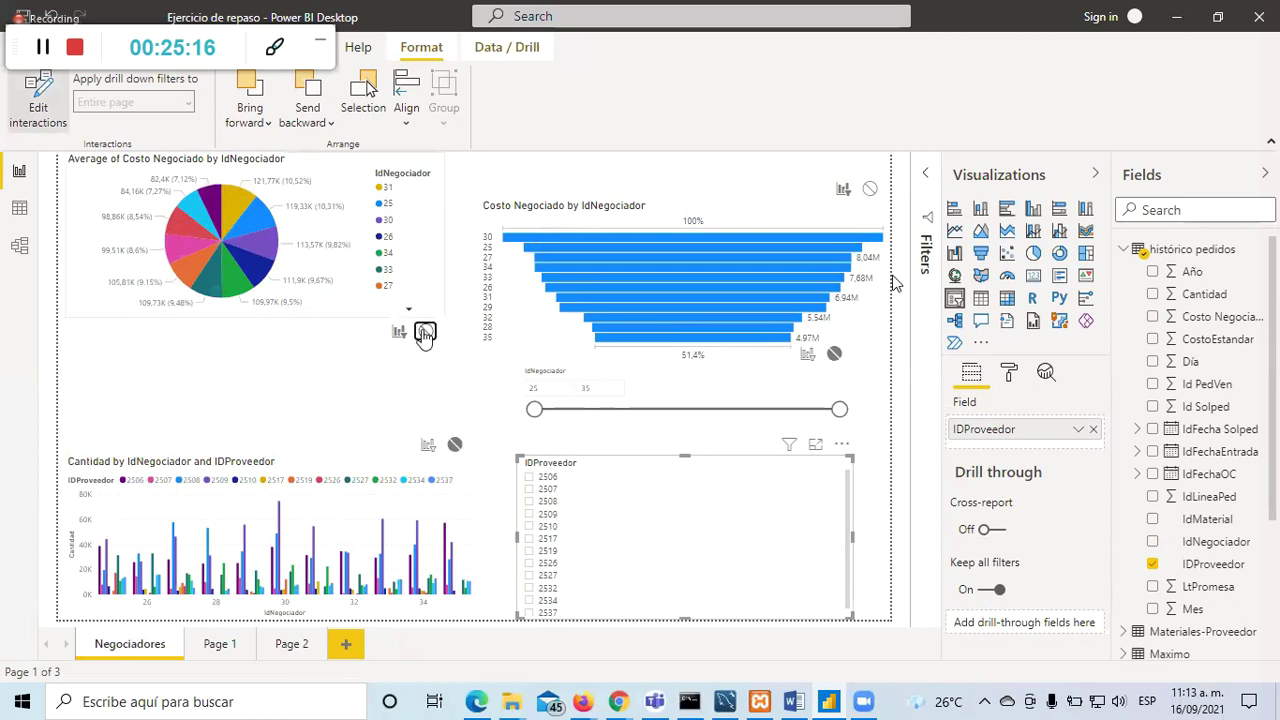
left_click(455, 445)
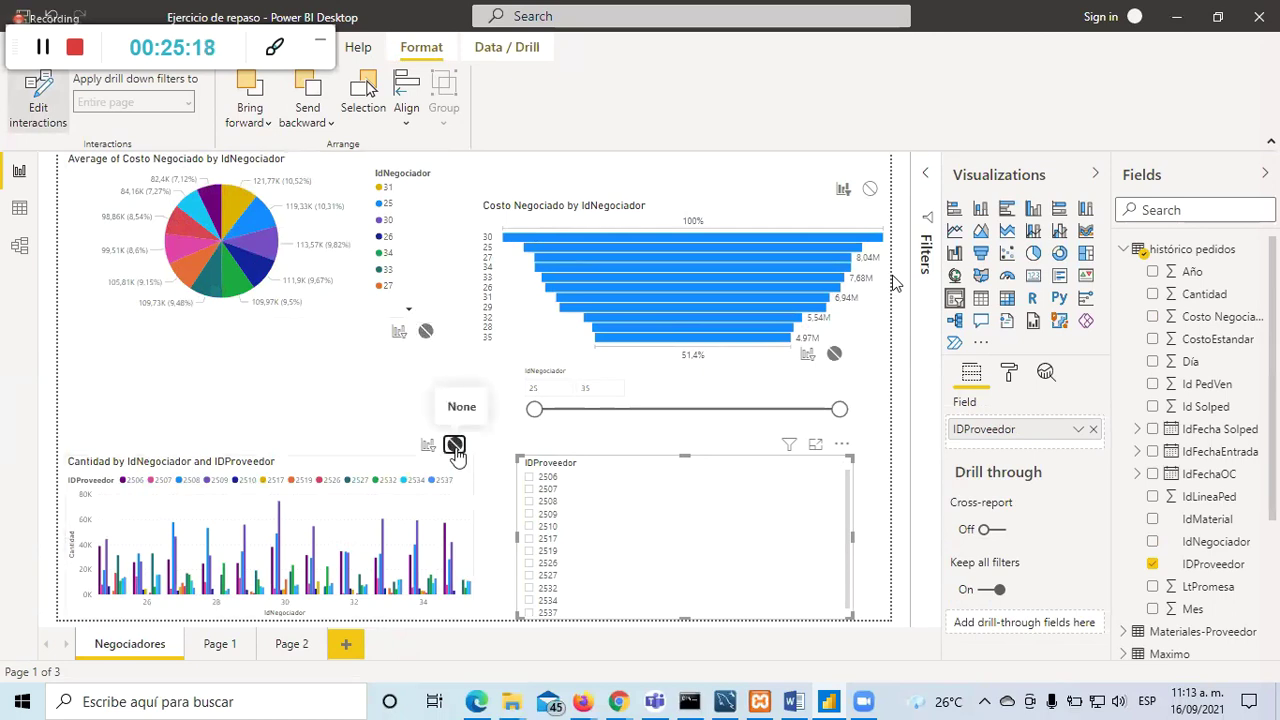
left_click(426, 445)
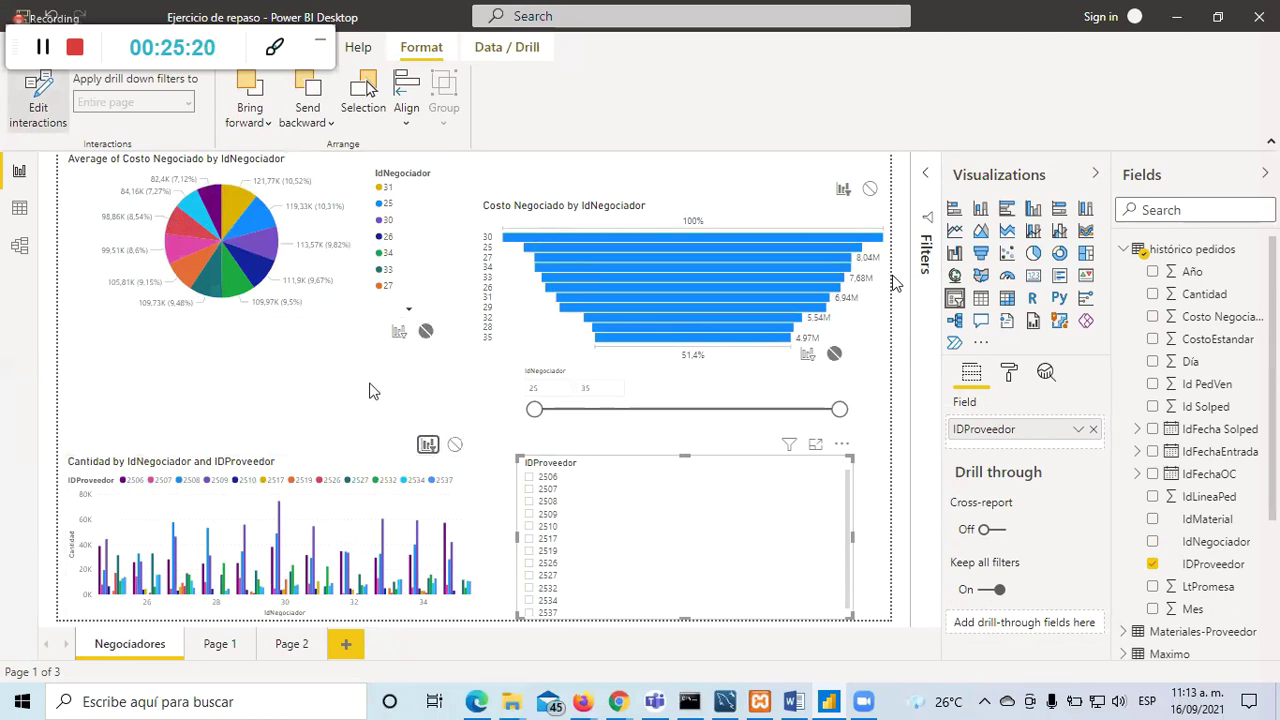
left_click(731, 490)
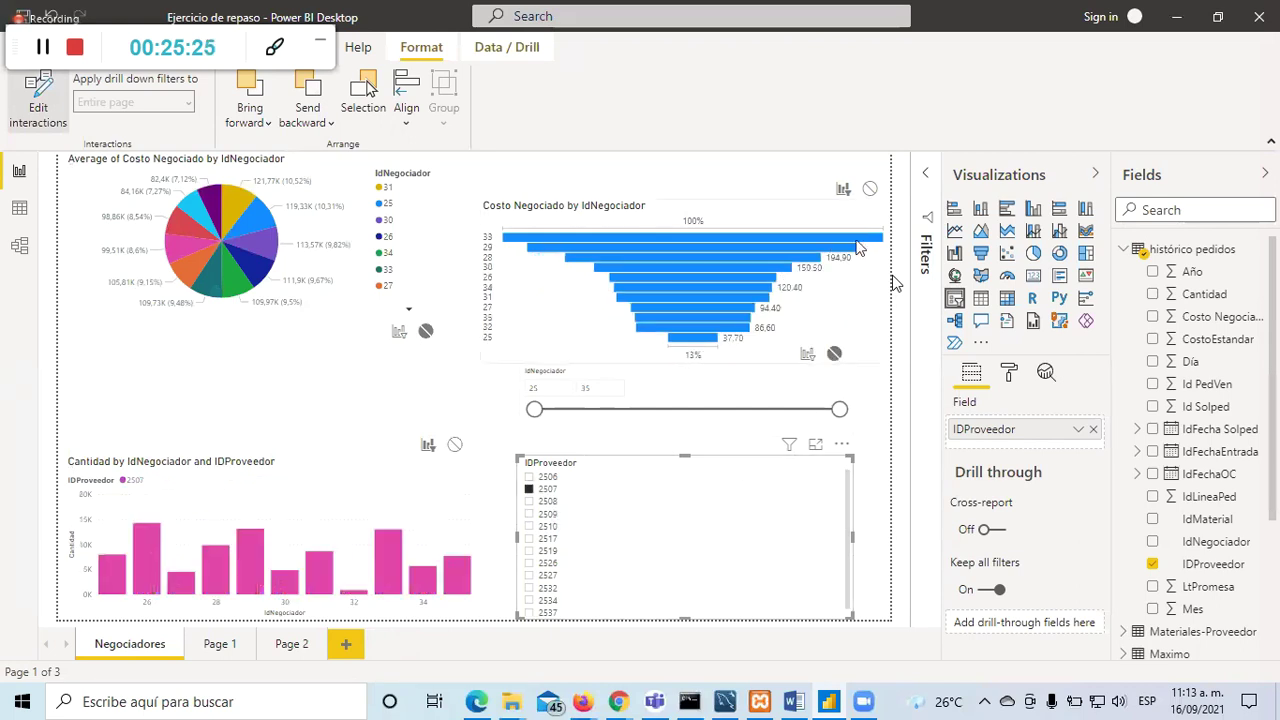
left_click(870, 191)
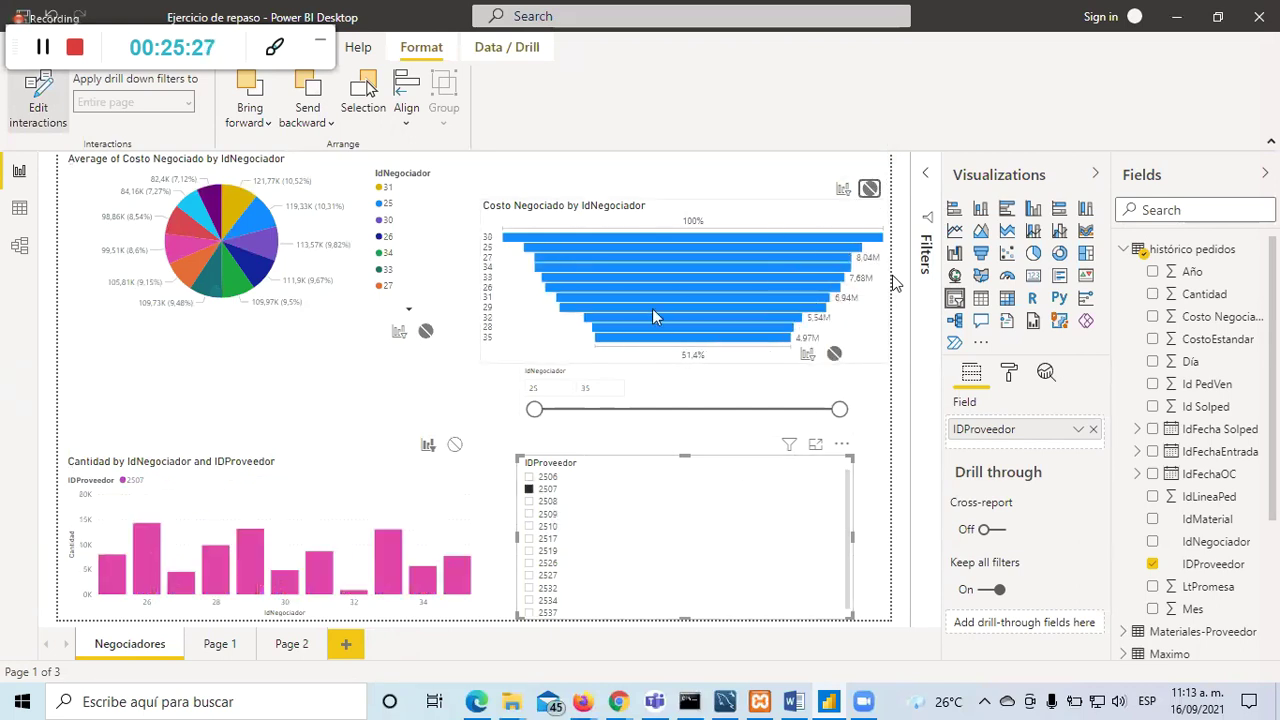
Step: Test the slicer by picking suppliers 2510, 2519, 2508, 2507, 2509, then 2507
left_click(530, 526)
left_click(531, 551)
left_click(531, 501)
left_click(530, 489)
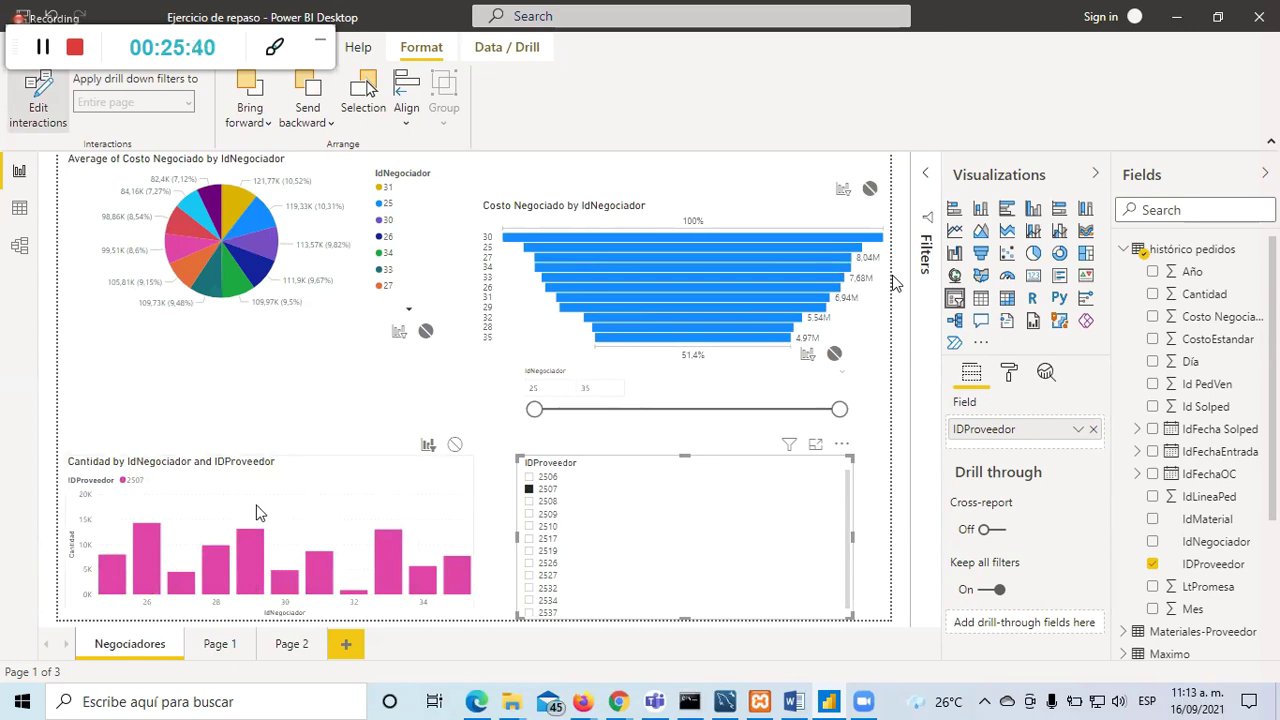
left_click(530, 514)
left_click(529, 490)
Step: Filter to supplier 2508 and show the Cantidad column chart in Focus mode
left_click(529, 501)
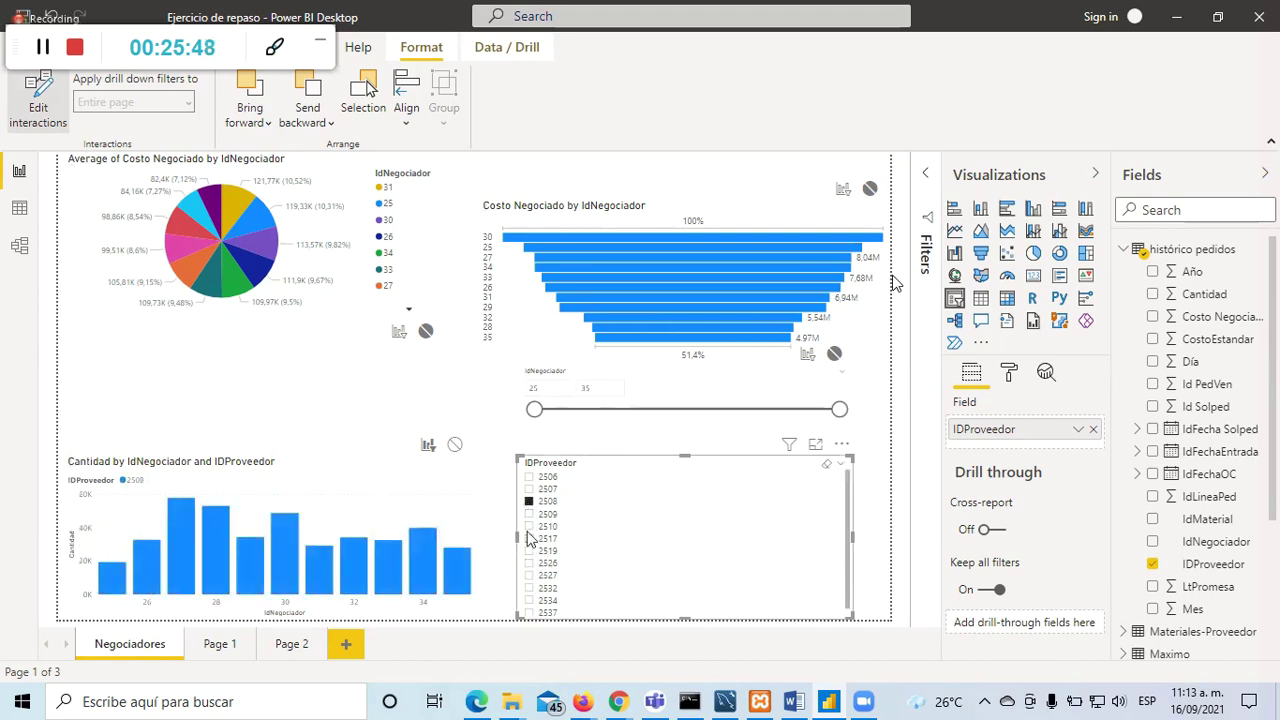
left_click(452, 474)
left_click(440, 444)
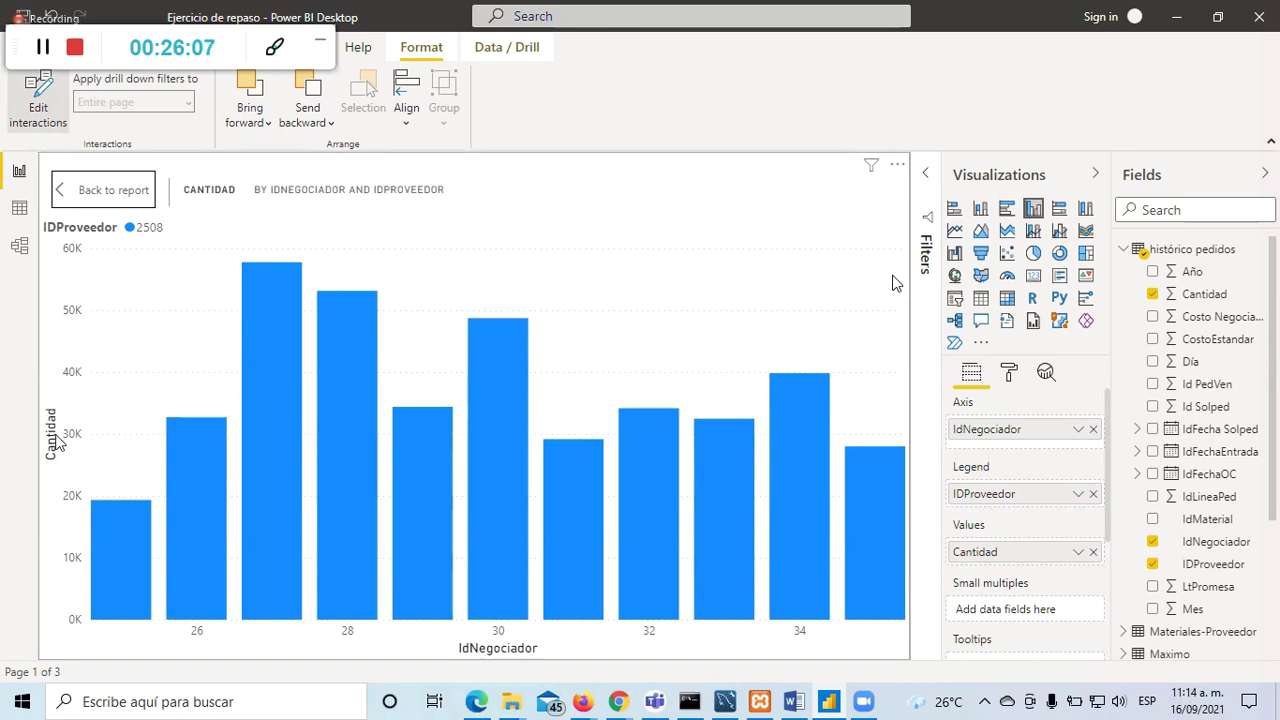
Step: Highlight the columns for negotiators 27, 28, 29 and 30 in turn
left_click(272, 348)
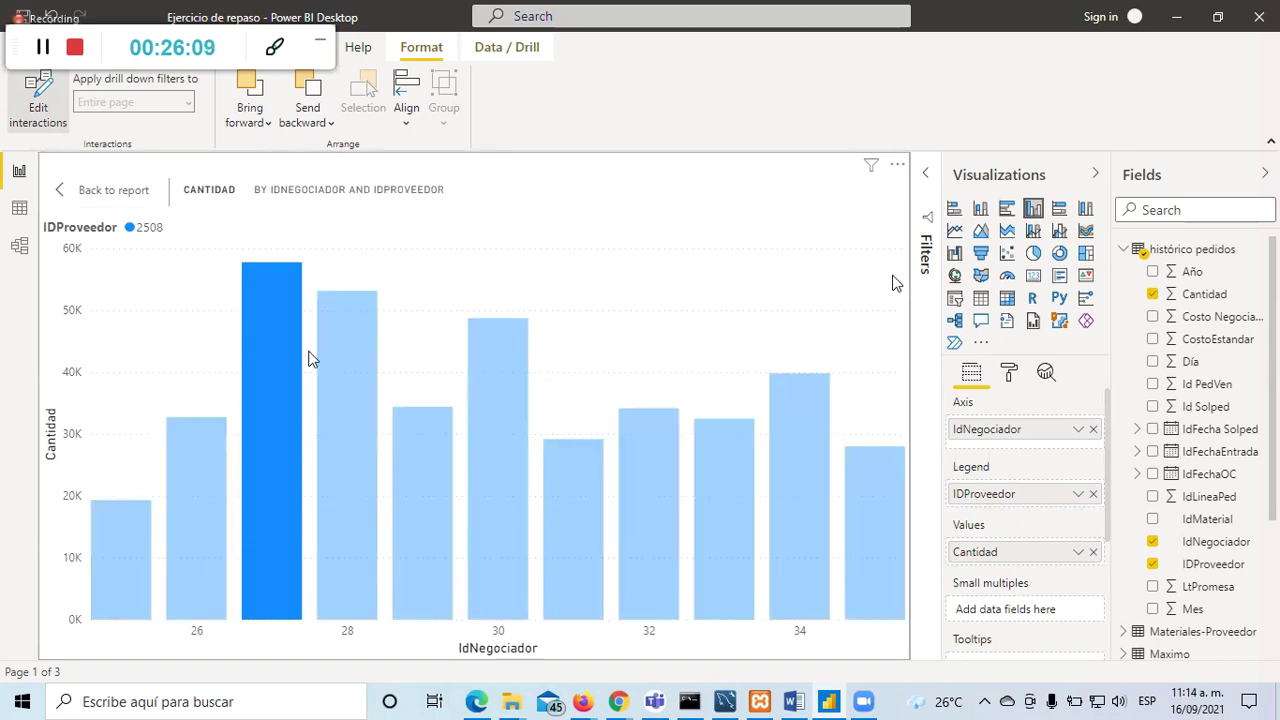
left_click(345, 358)
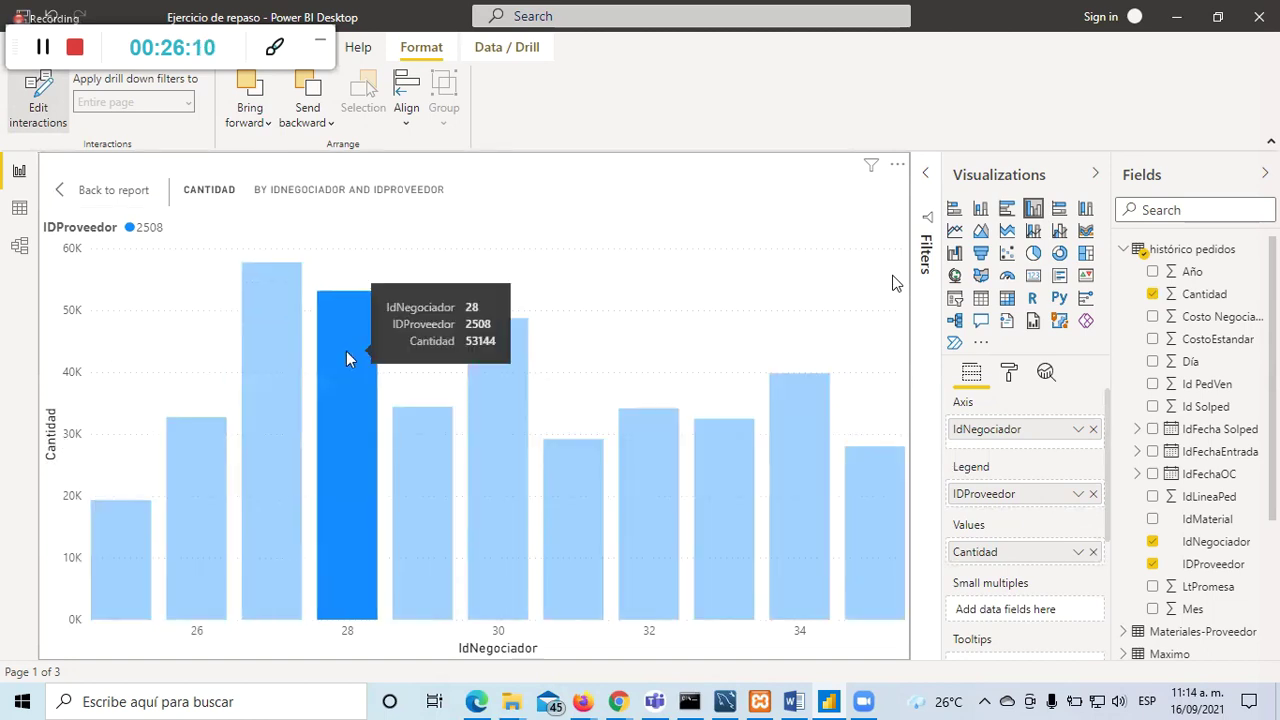
left_click(425, 472)
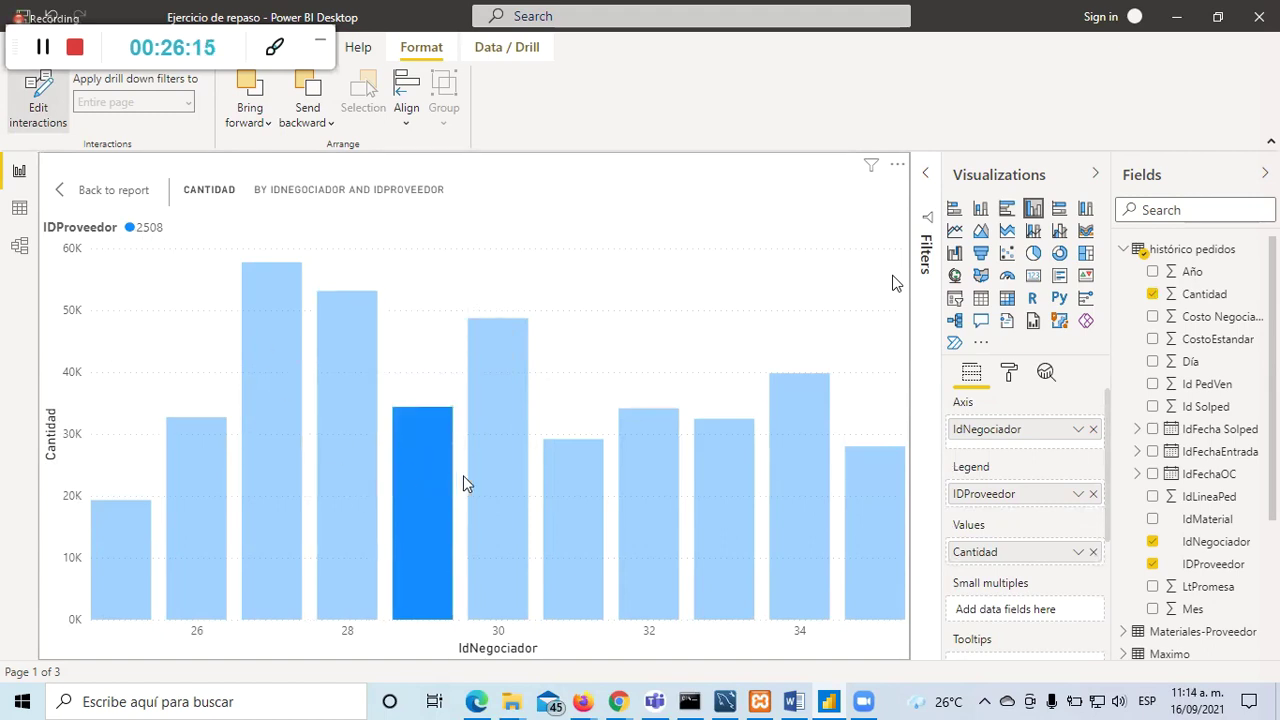
left_click(505, 485)
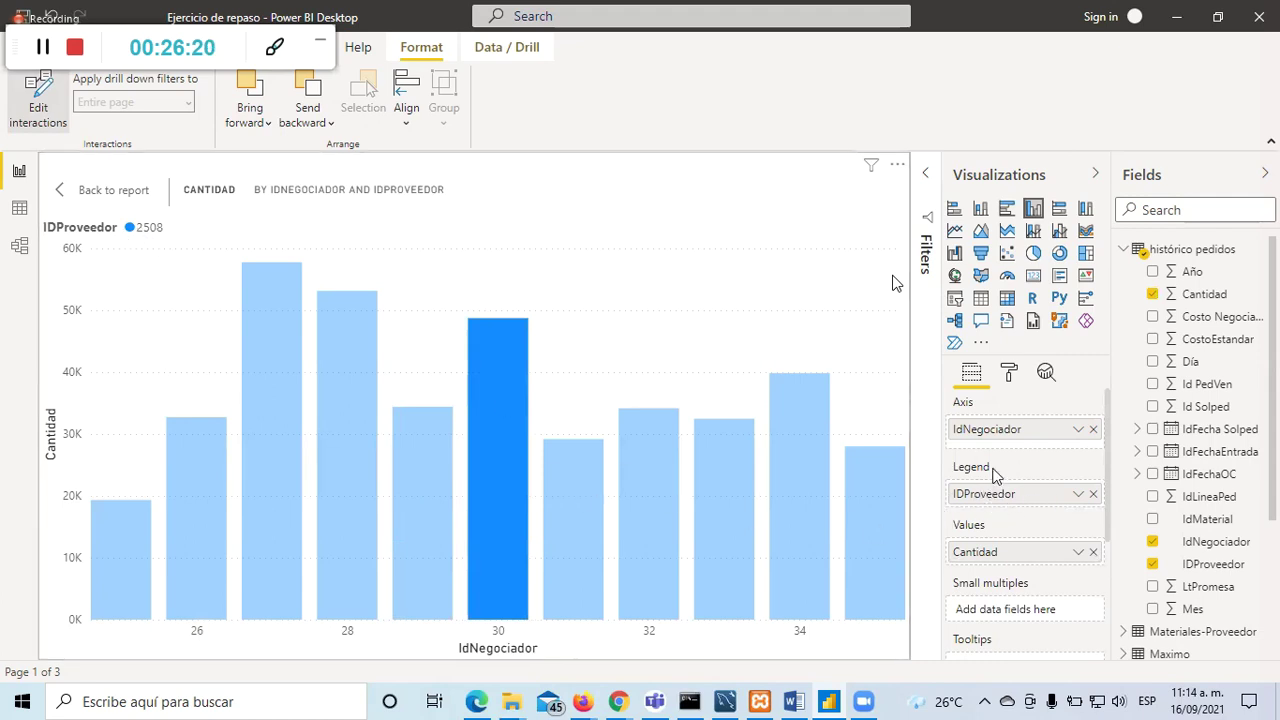
Step: Back on the report, add supplier 2517 to the slicer and refocus the Cantidad chart
left_click(78, 196)
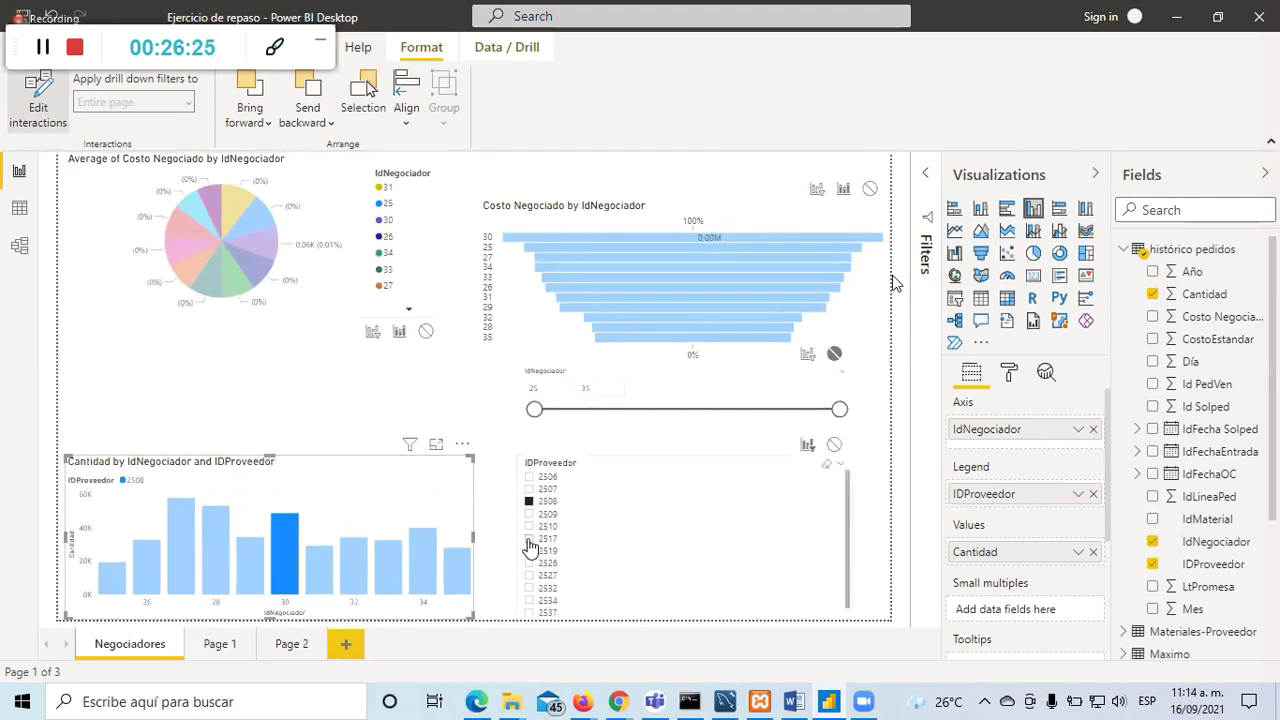
left_click(530, 541, "ctrl")
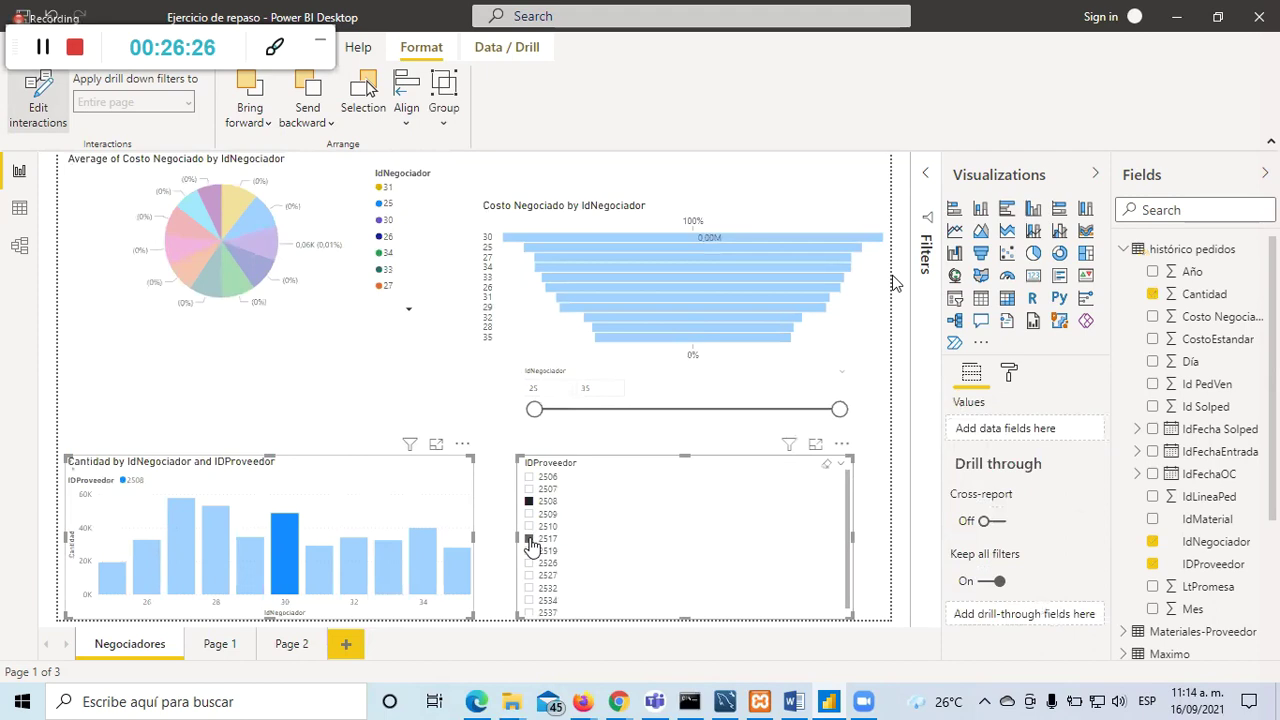
left_click(436, 444)
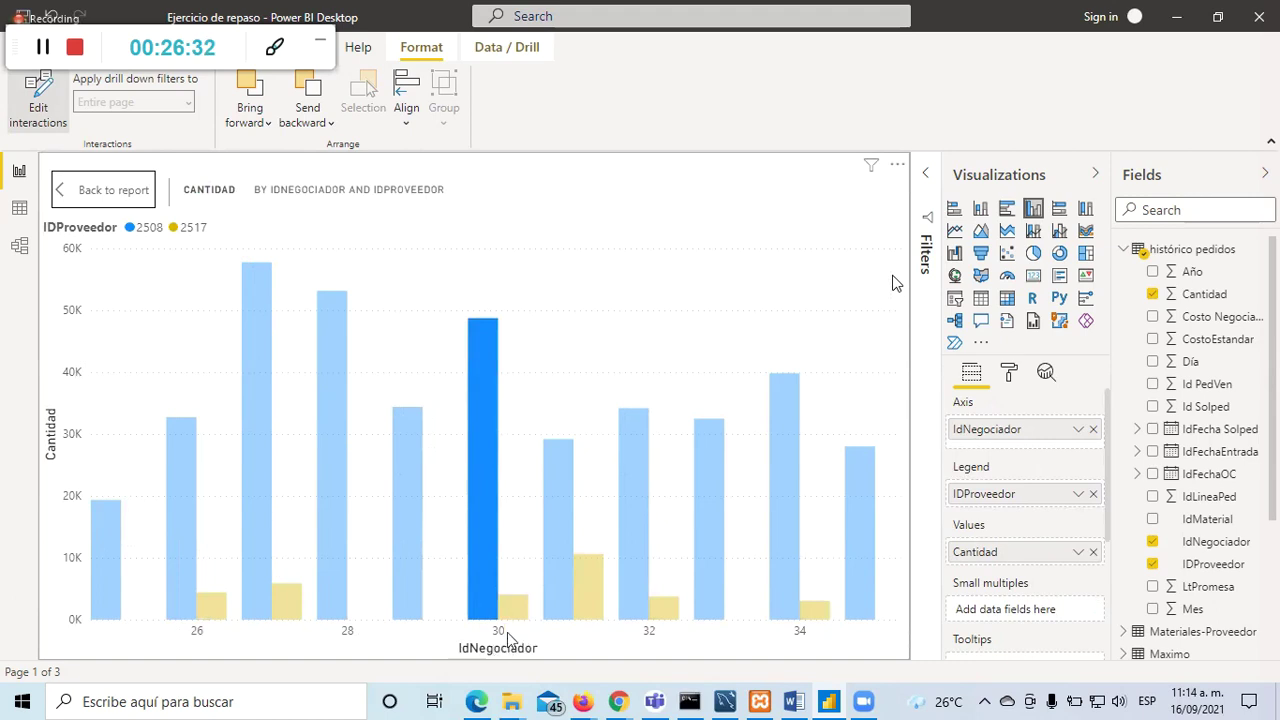
Step: Clear the column highlight, then dismiss the Cantidad field menu and Quick measures unchanged
left_click(477, 418)
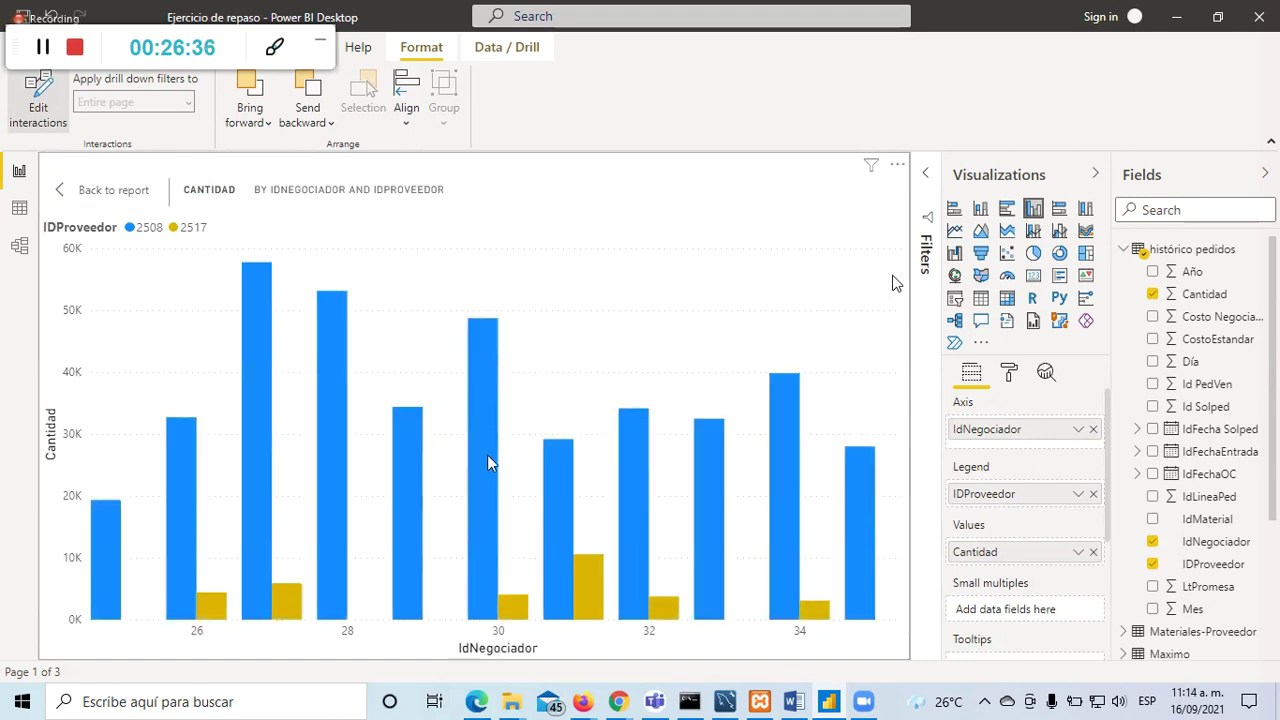
mouse_move(485, 528)
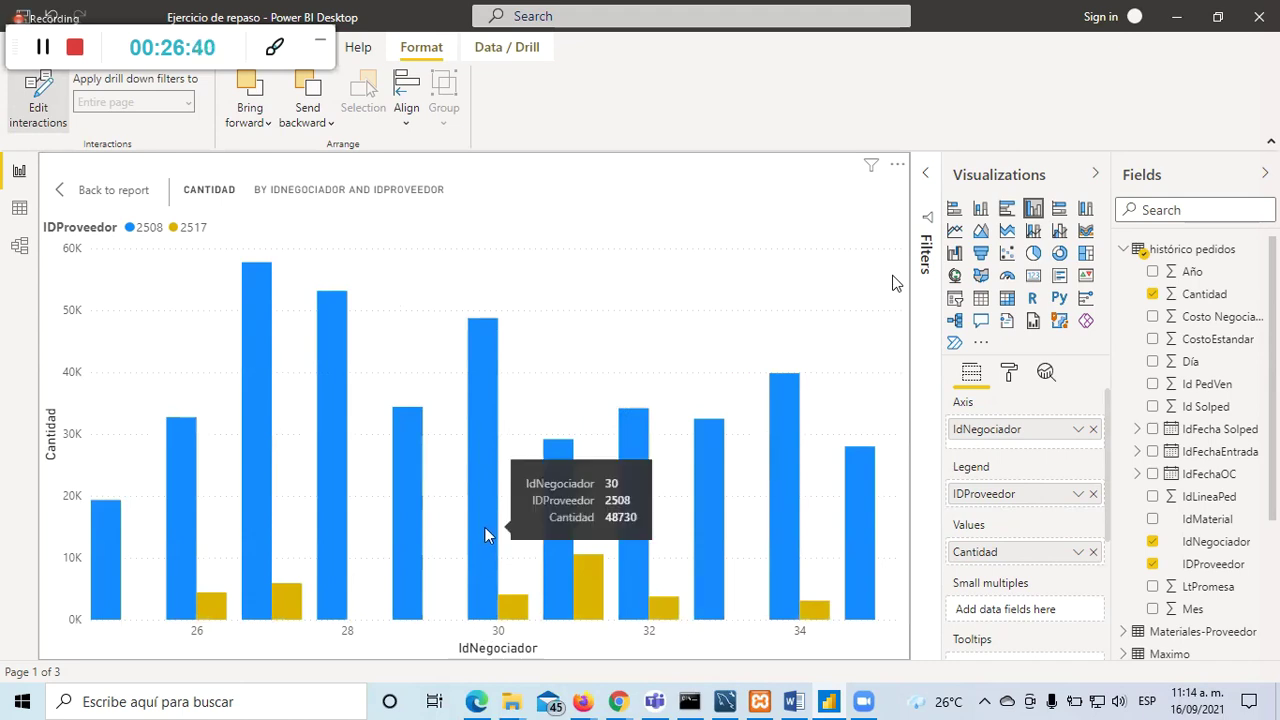
left_click(1077, 555)
left_click(1077, 556)
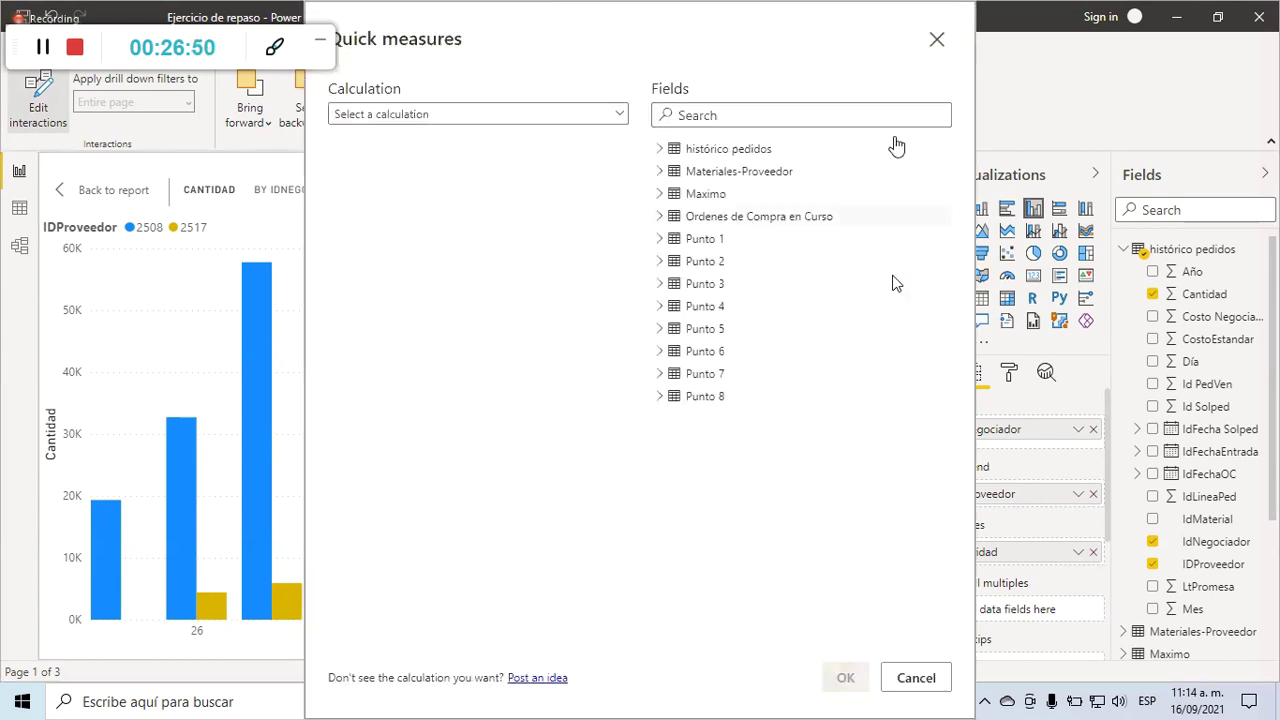
left_click(937, 39)
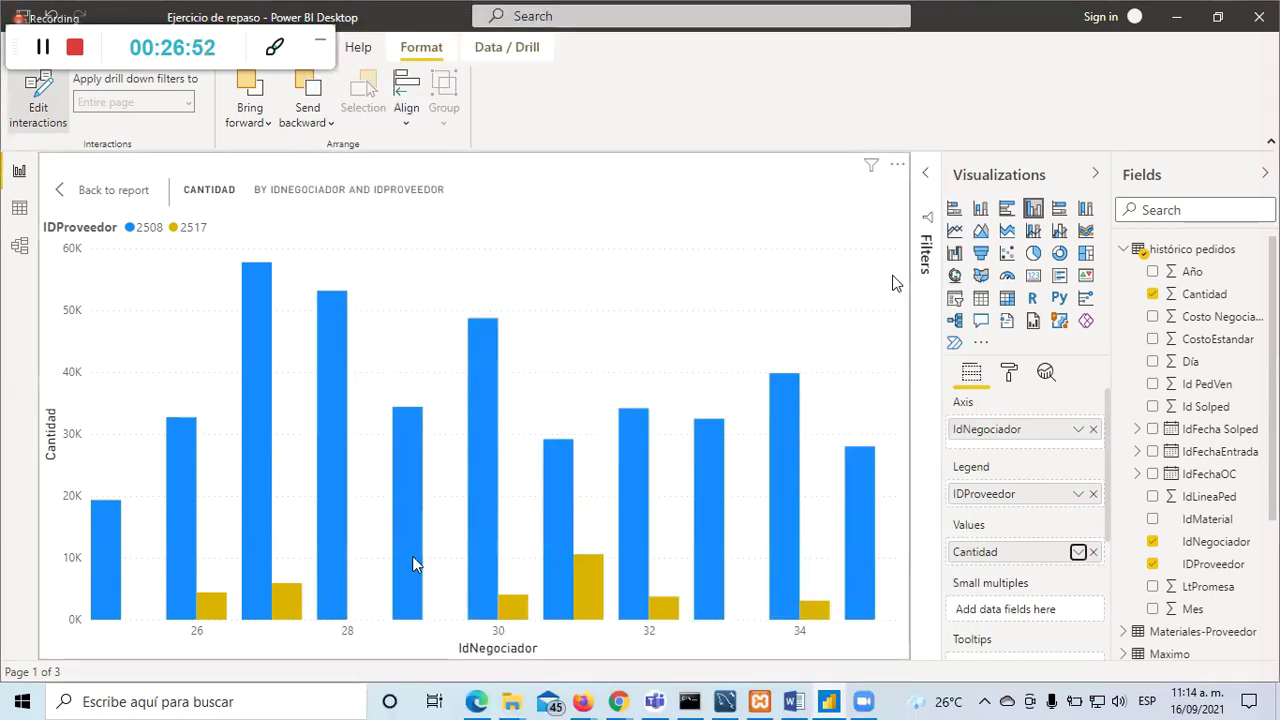
mouse_move(512, 617)
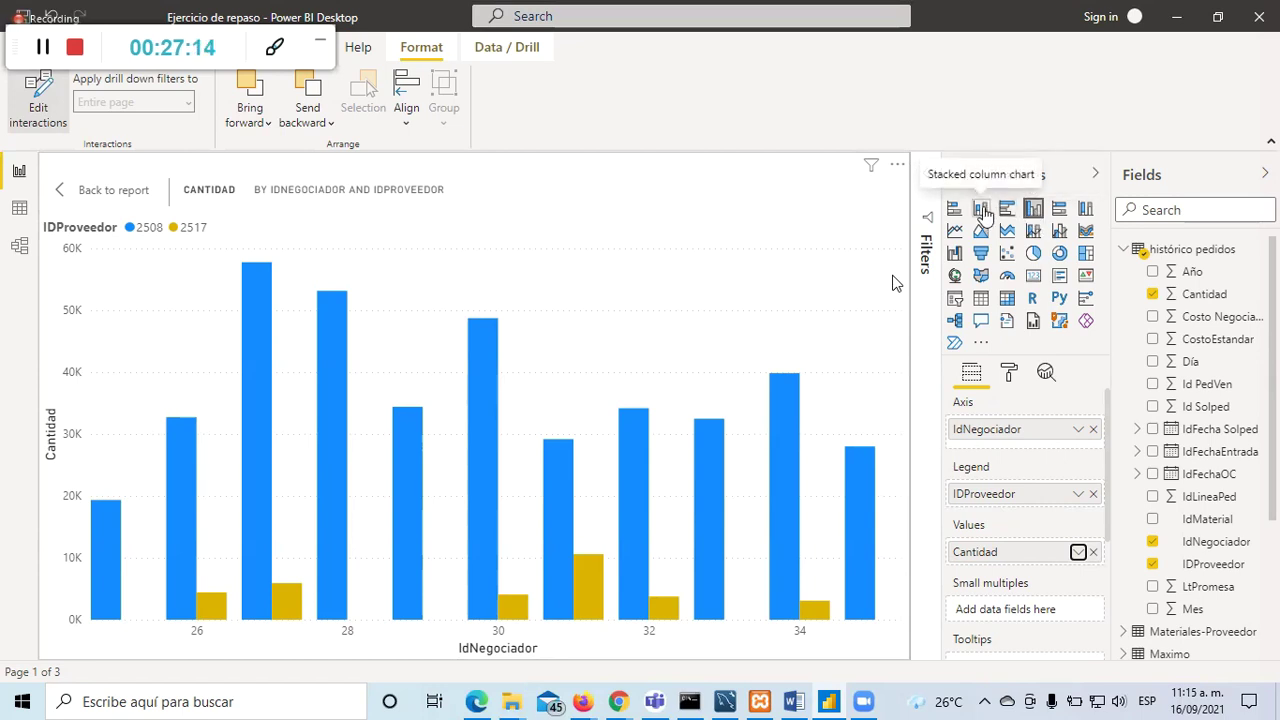
Step: Convert the Cantidad chart into a stacked column chart
left_click(982, 210)
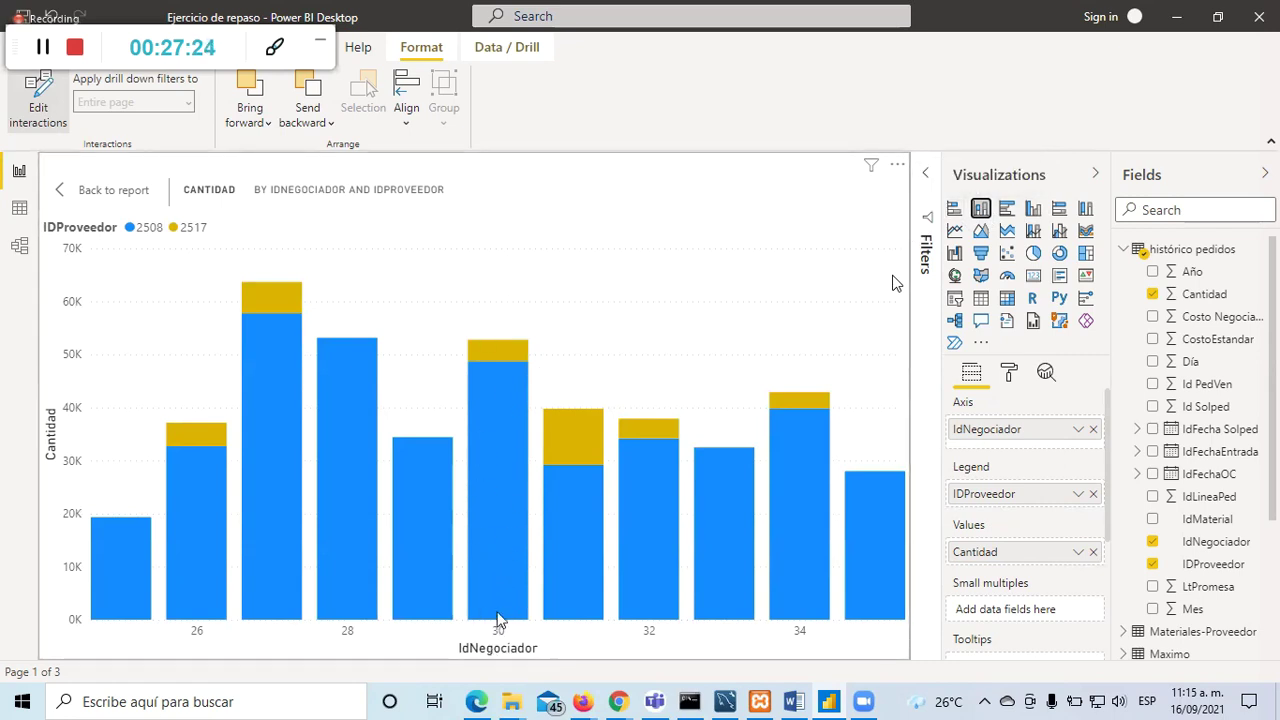
mouse_move(488, 474)
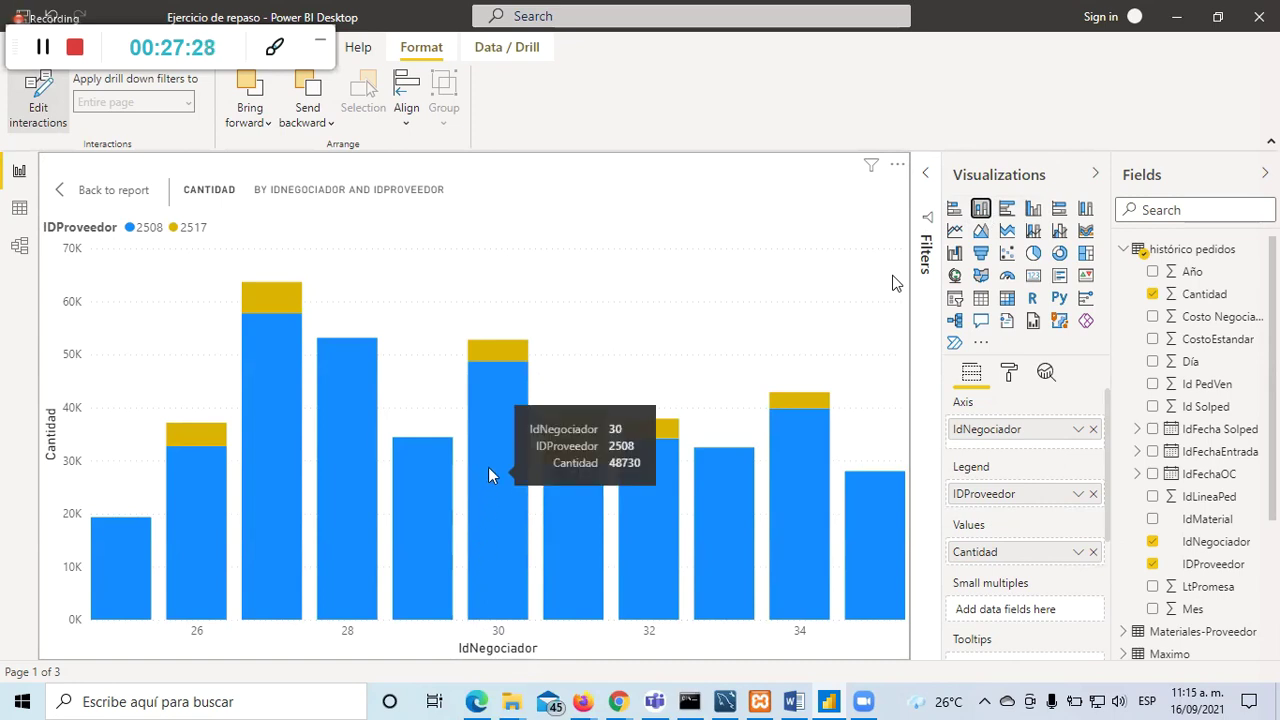
mouse_move(491, 351)
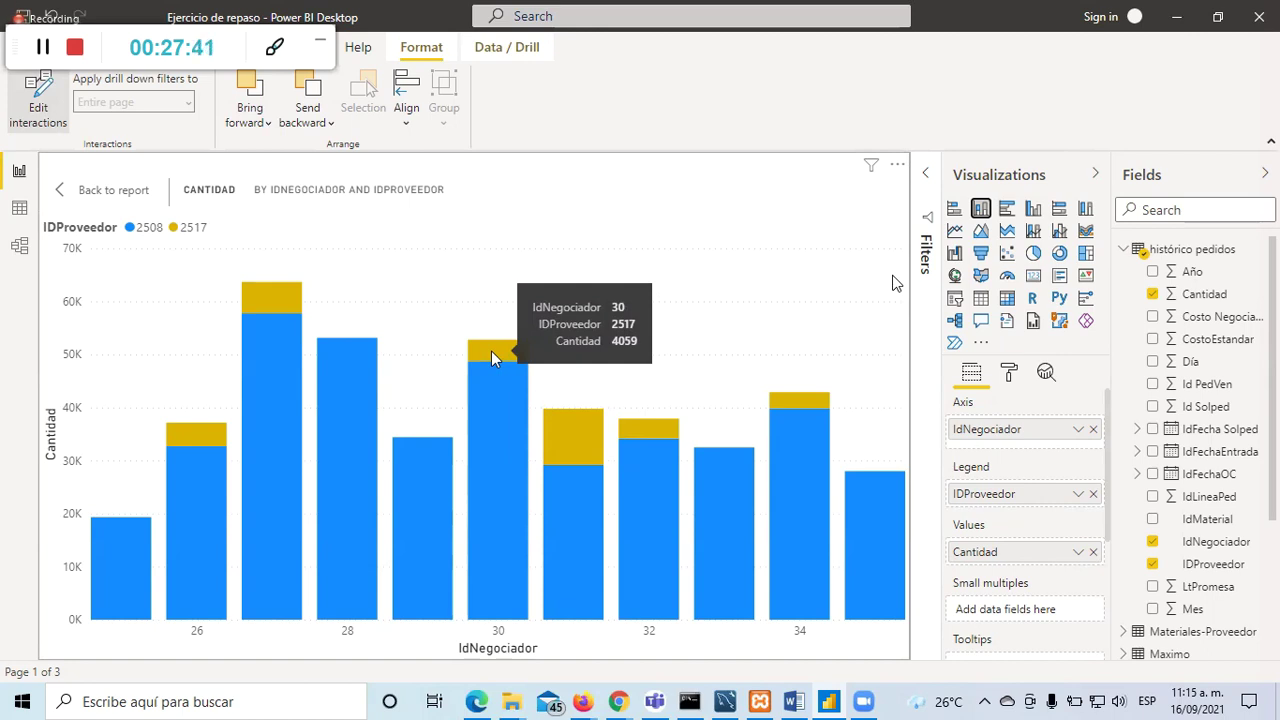
Step: Return to the full Negociadores page and select the IDProveedor slicer
left_click(90, 192)
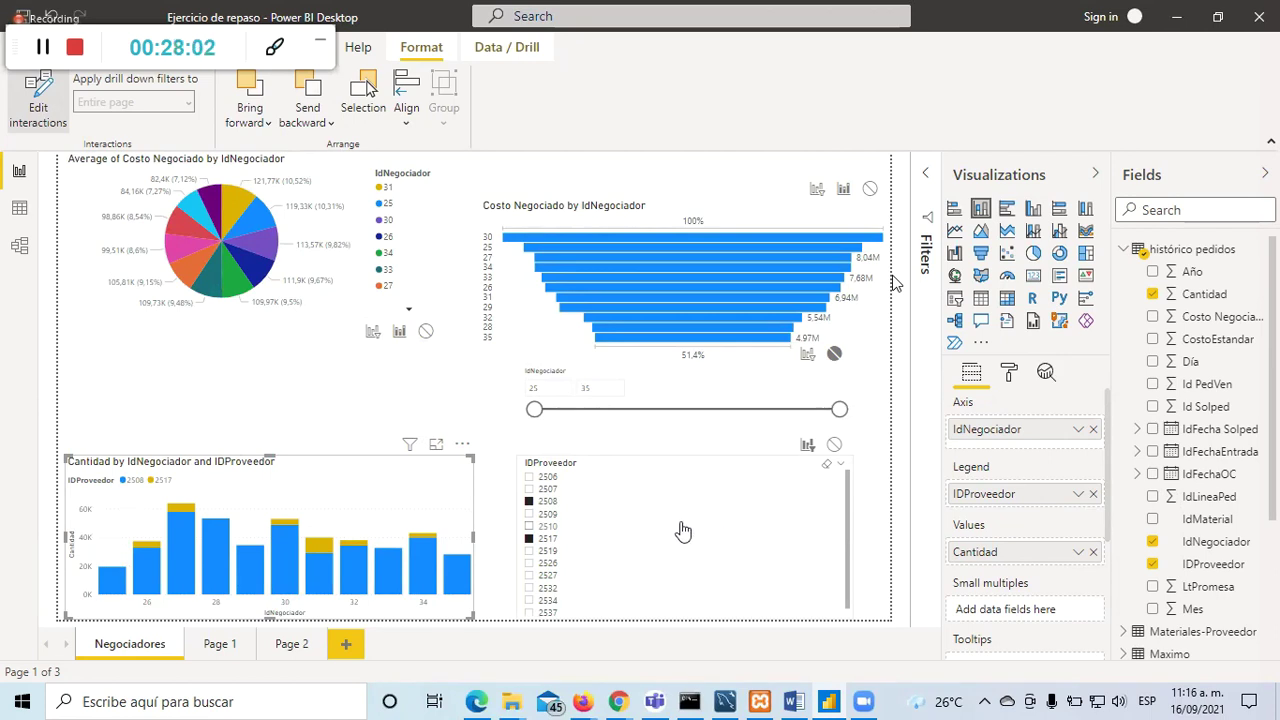
left_click(492, 450)
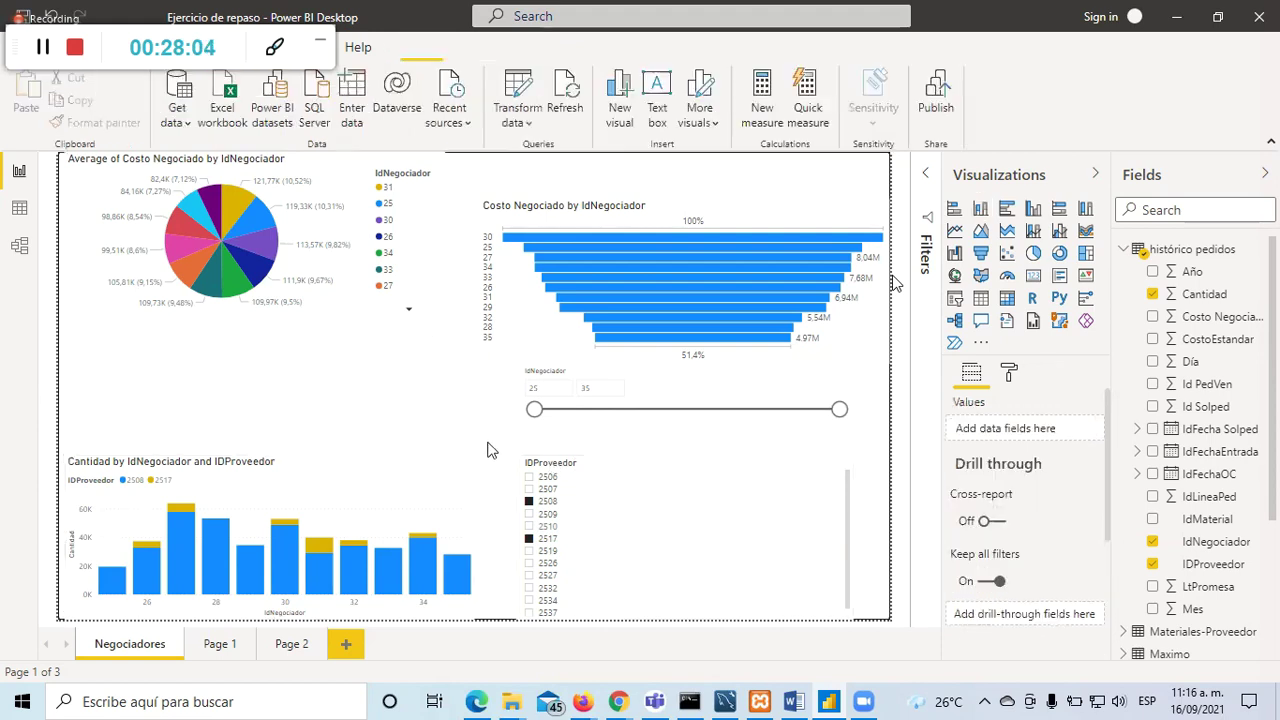
left_click(647, 470)
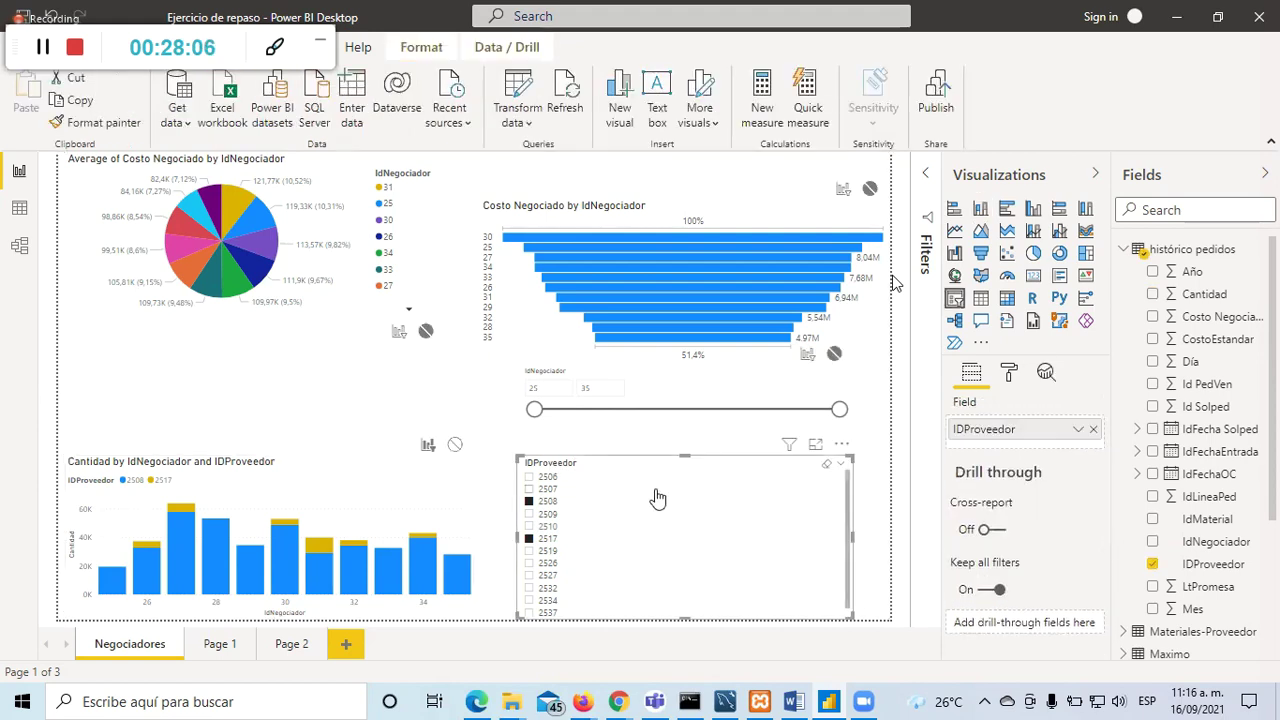
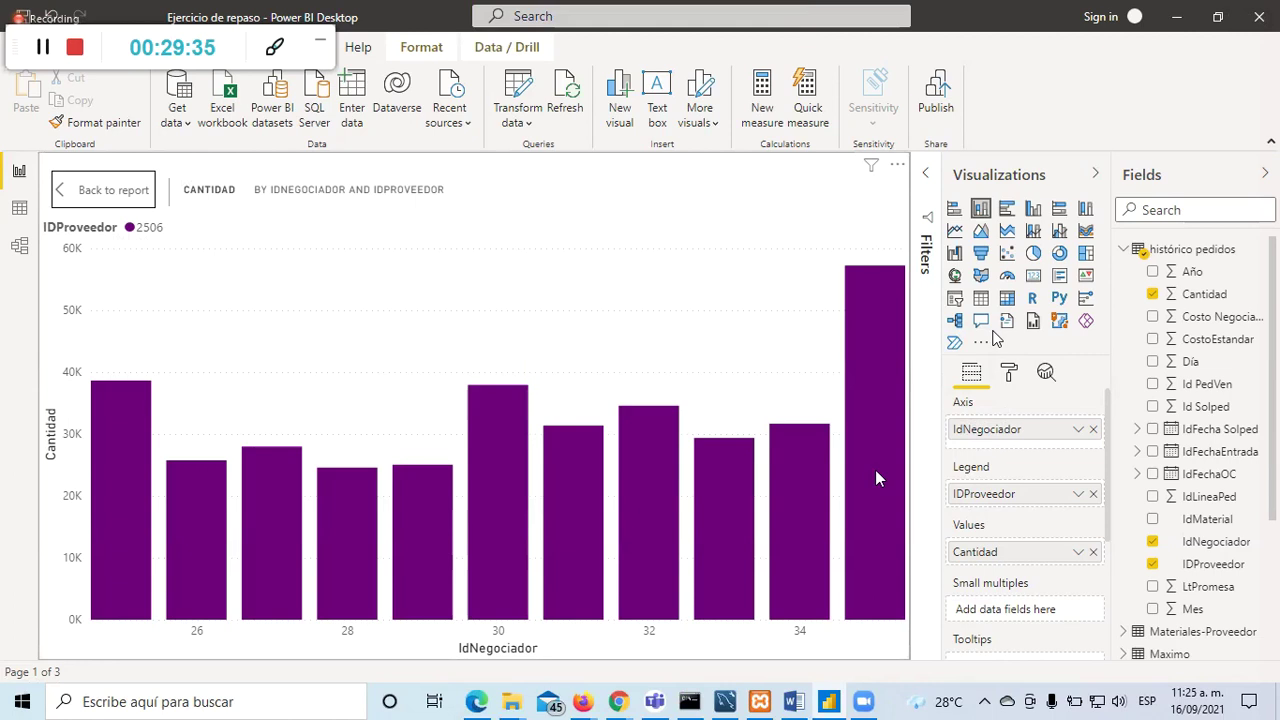
Step: Put IDProveedor on the Cantidad chart's axis and IdNegociador in its legend
left_click_drag(998, 500, 965, 494)
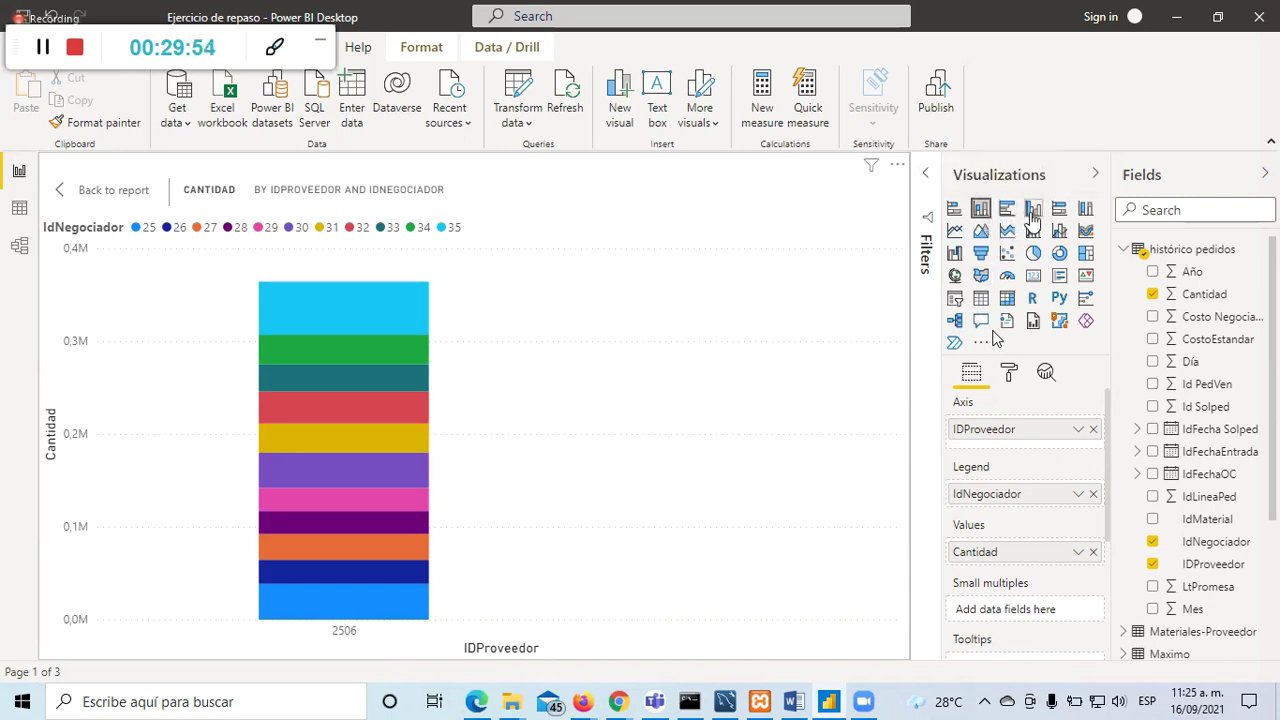
Step: Compare stacked and clustered layouts, ending on clustered columns with negotiator 35 highest at 57246
left_click(1033, 210)
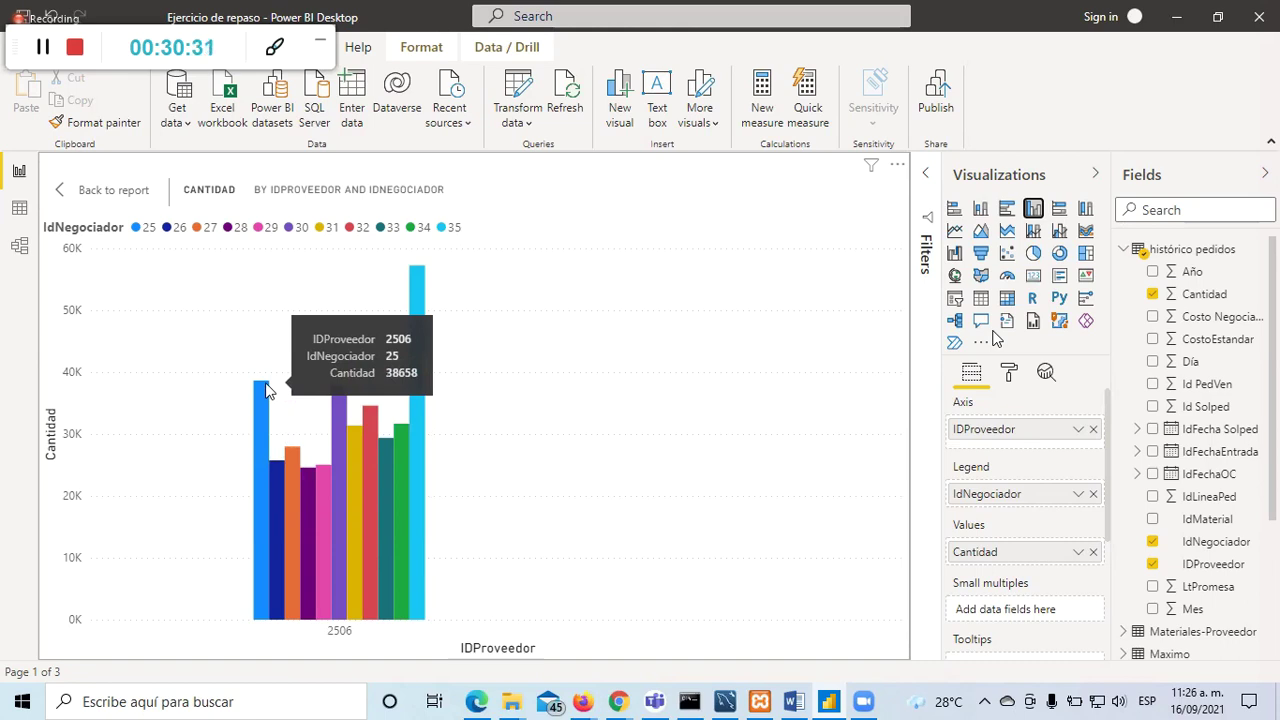
left_click(982, 210)
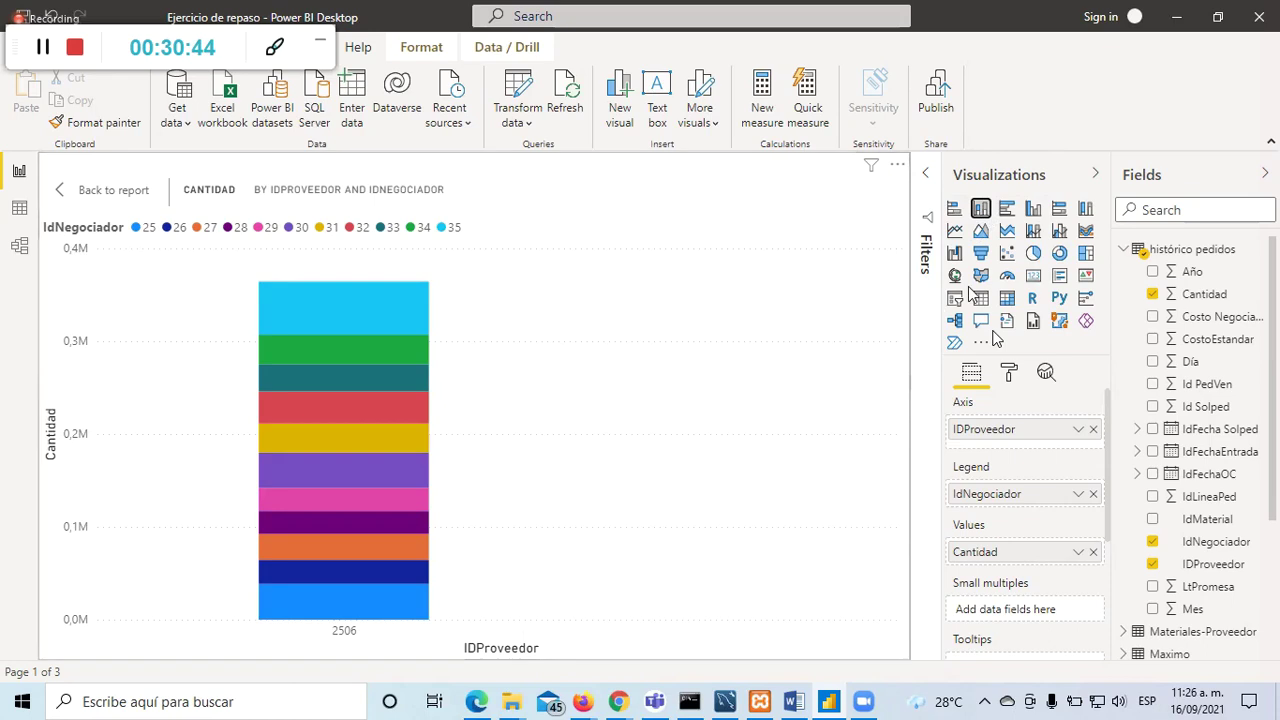
left_click(1033, 208)
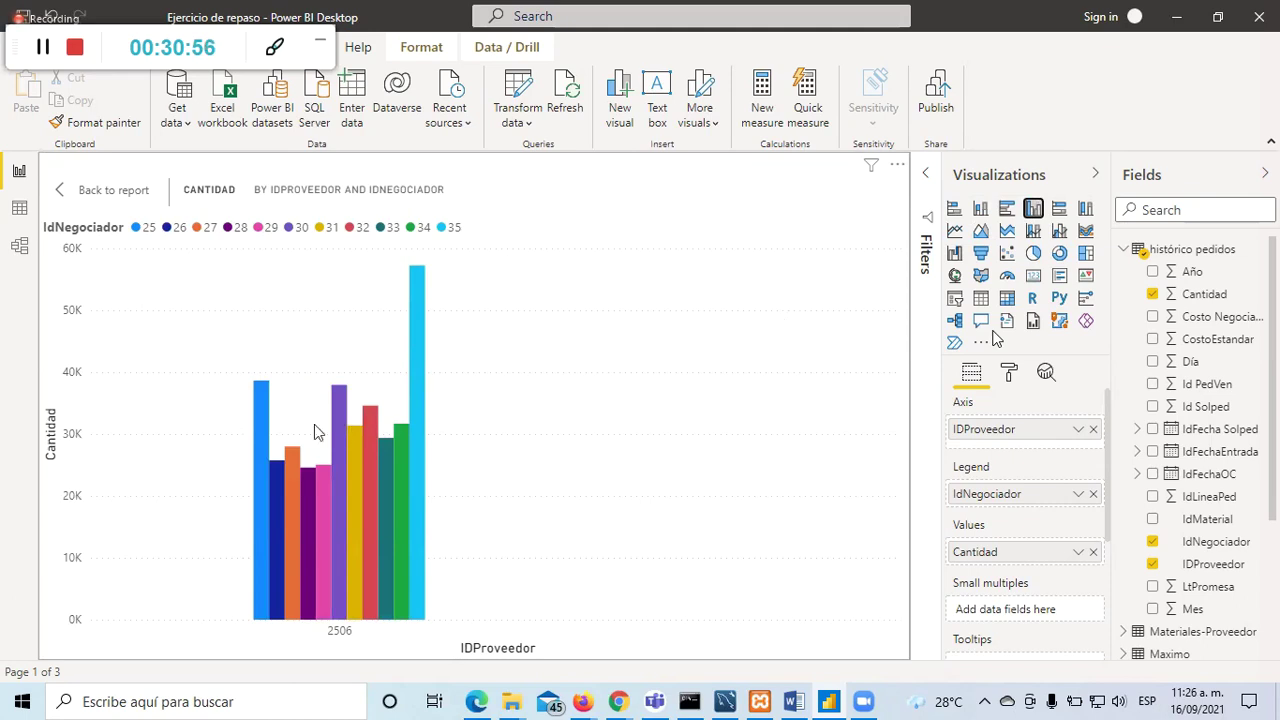
mouse_move(257, 421)
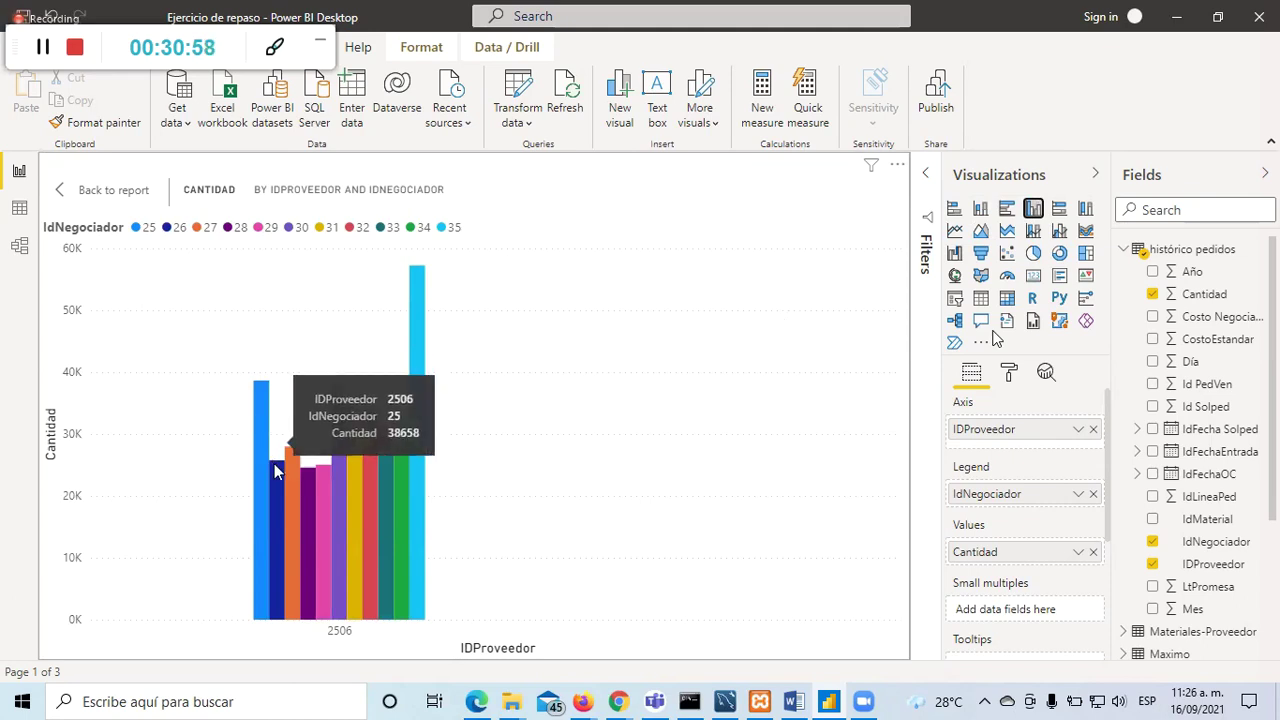
mouse_move(279, 481)
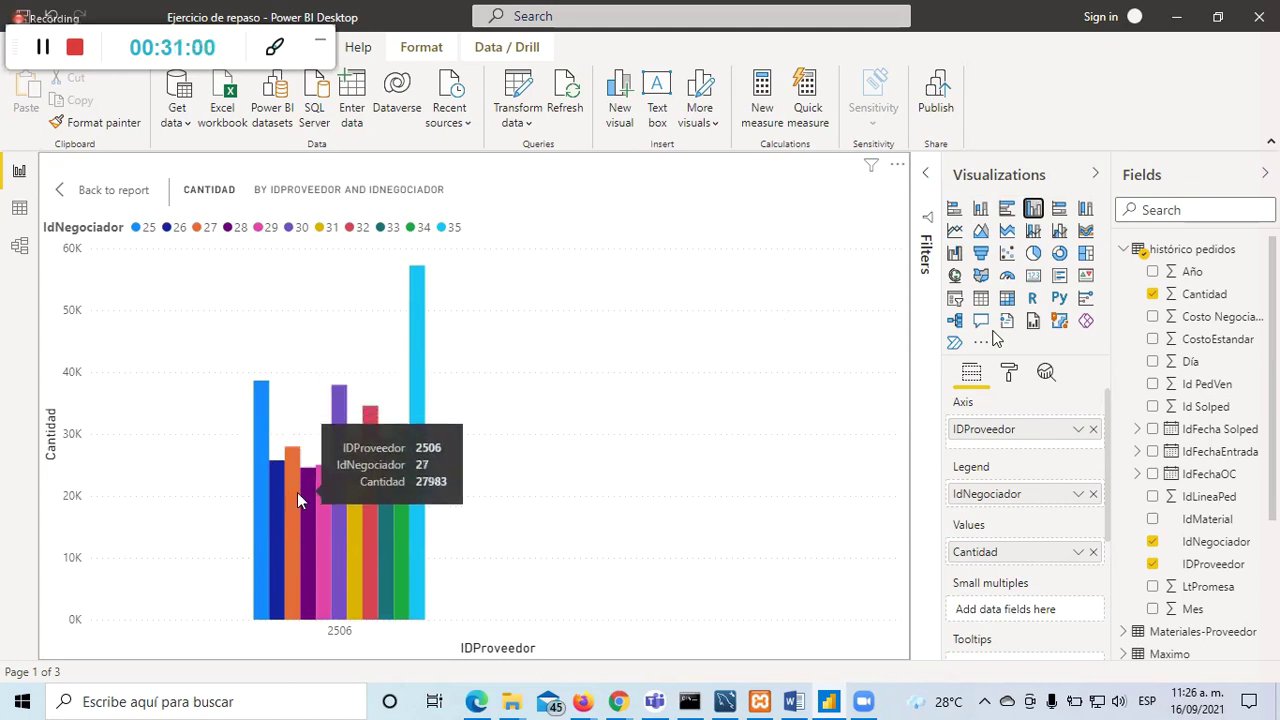
mouse_move(328, 499)
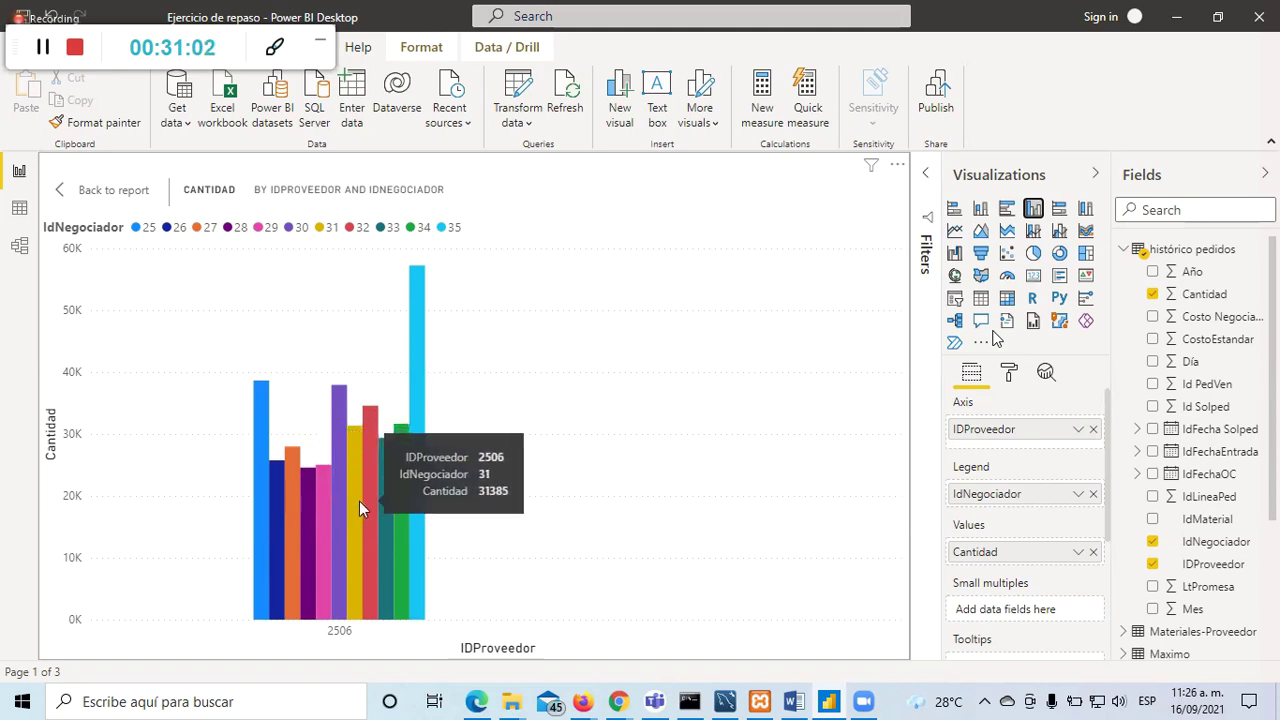
mouse_move(398, 509)
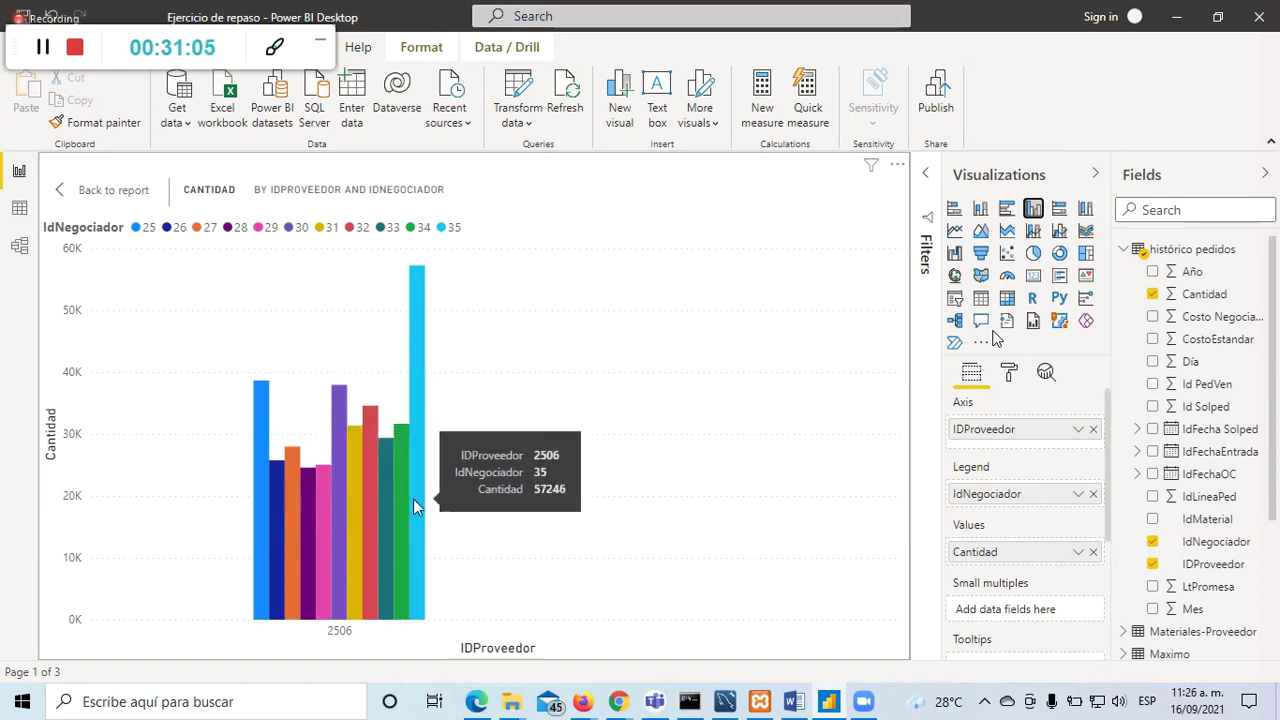
left_click(981, 208)
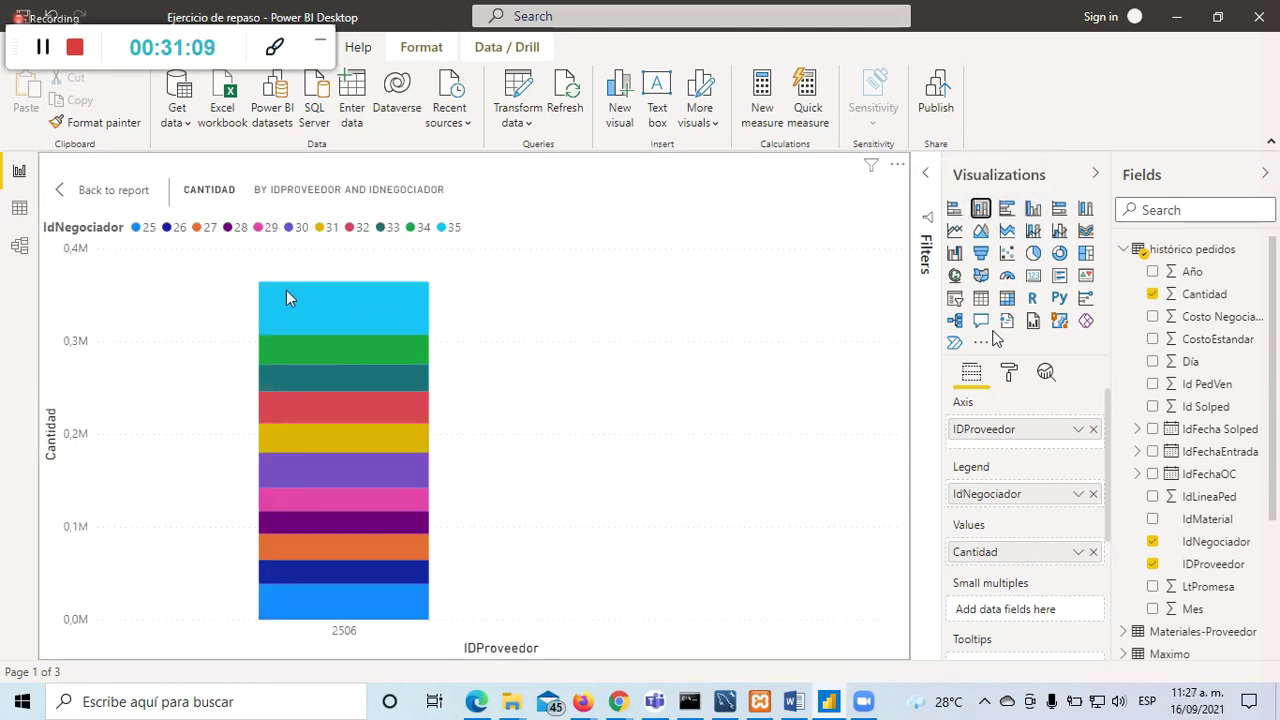
mouse_move(286, 298)
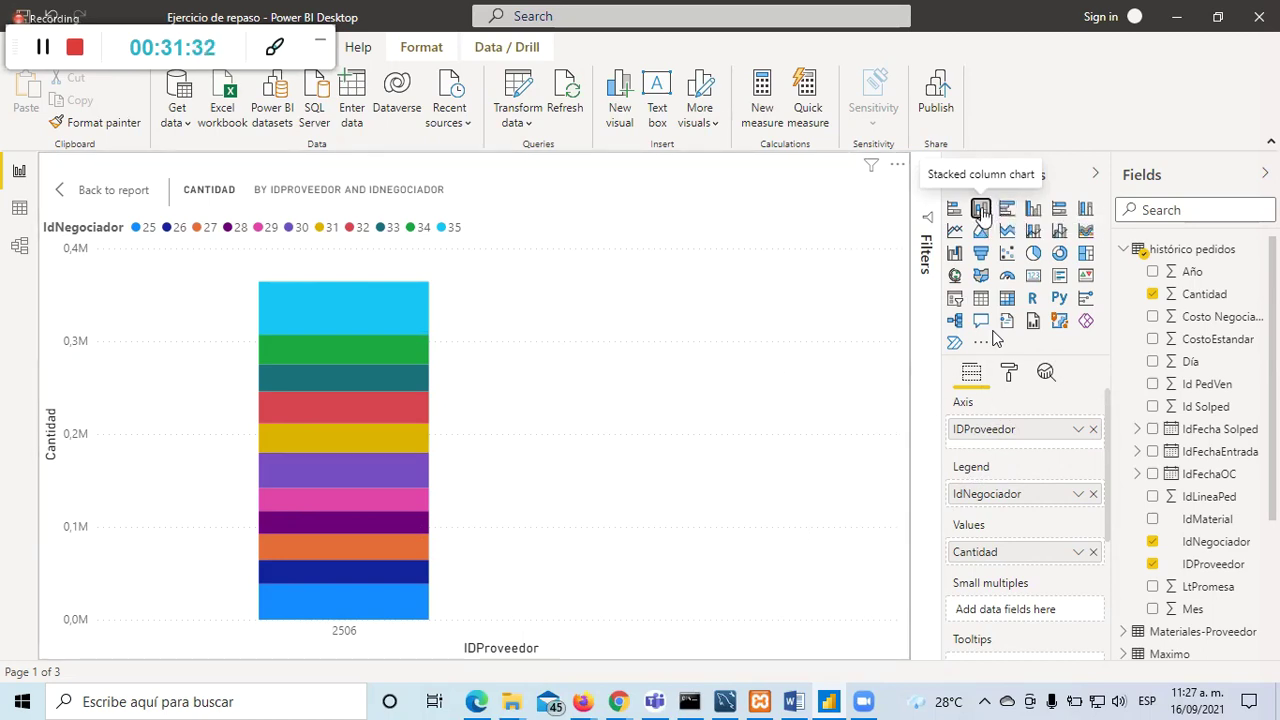
left_click(1033, 208)
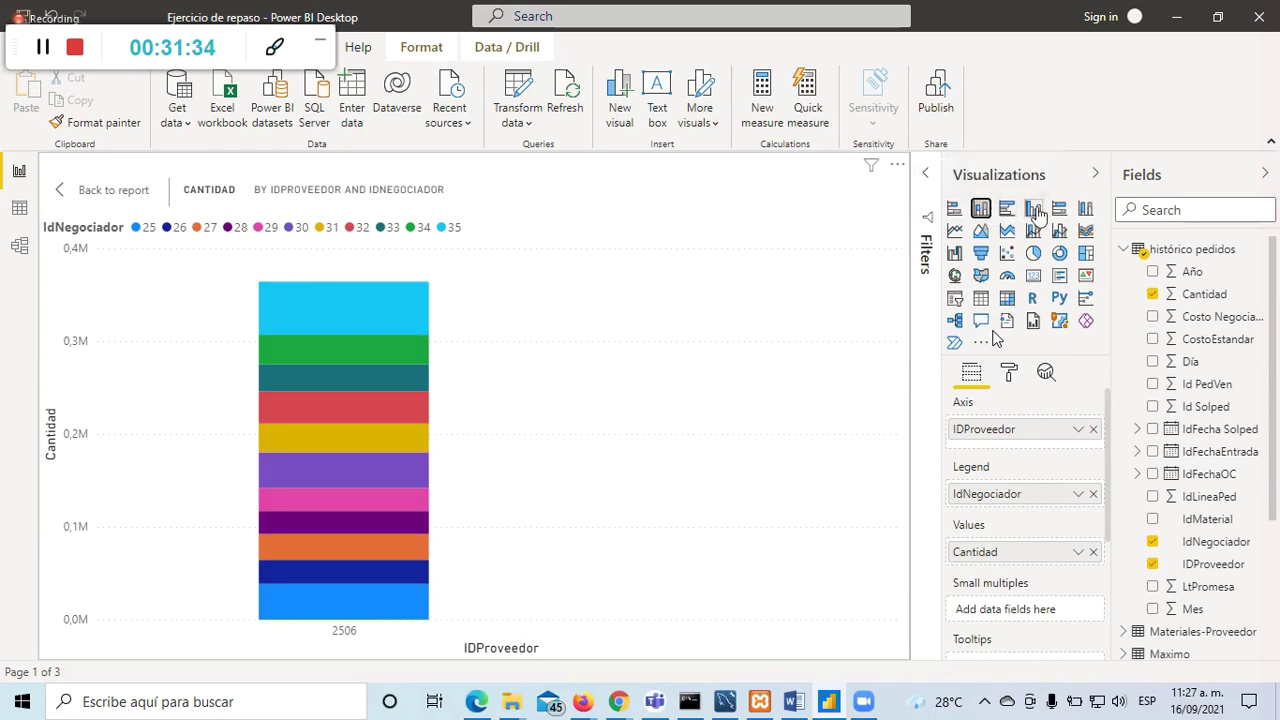
left_click(981, 208)
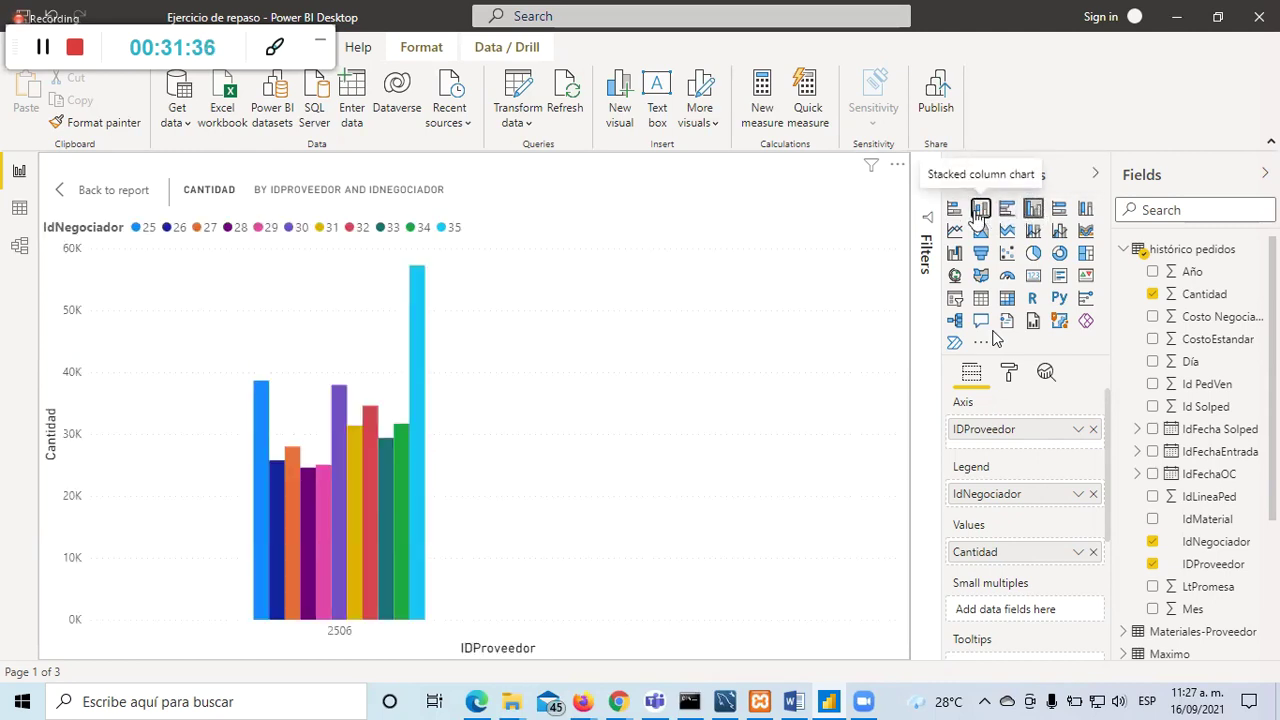
left_click(1033, 208)
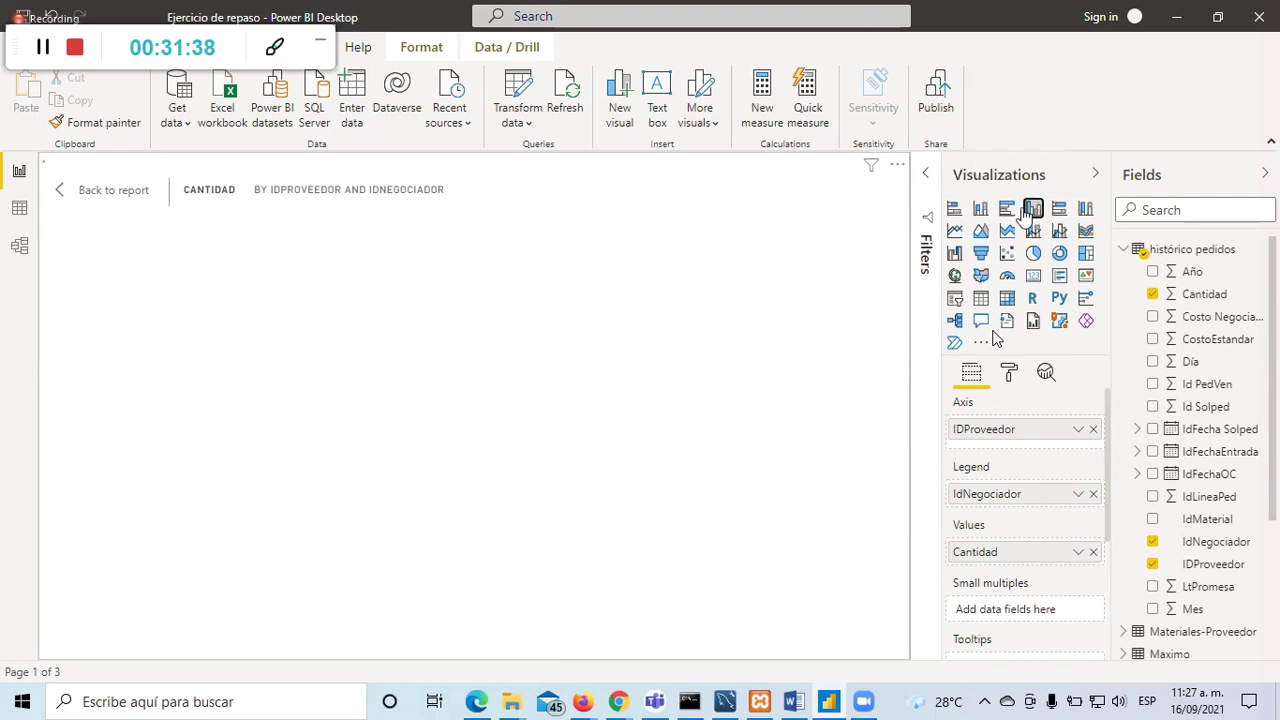
left_click(981, 208)
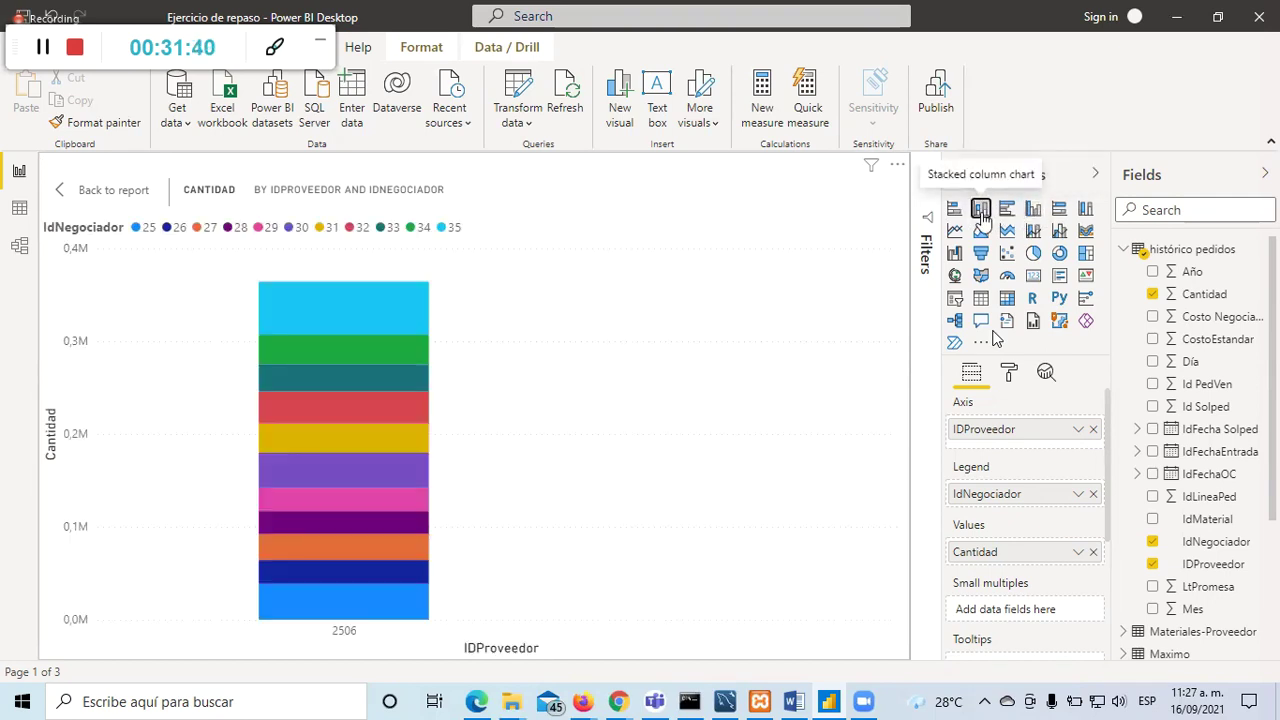
left_click(1033, 208)
left_click(981, 208)
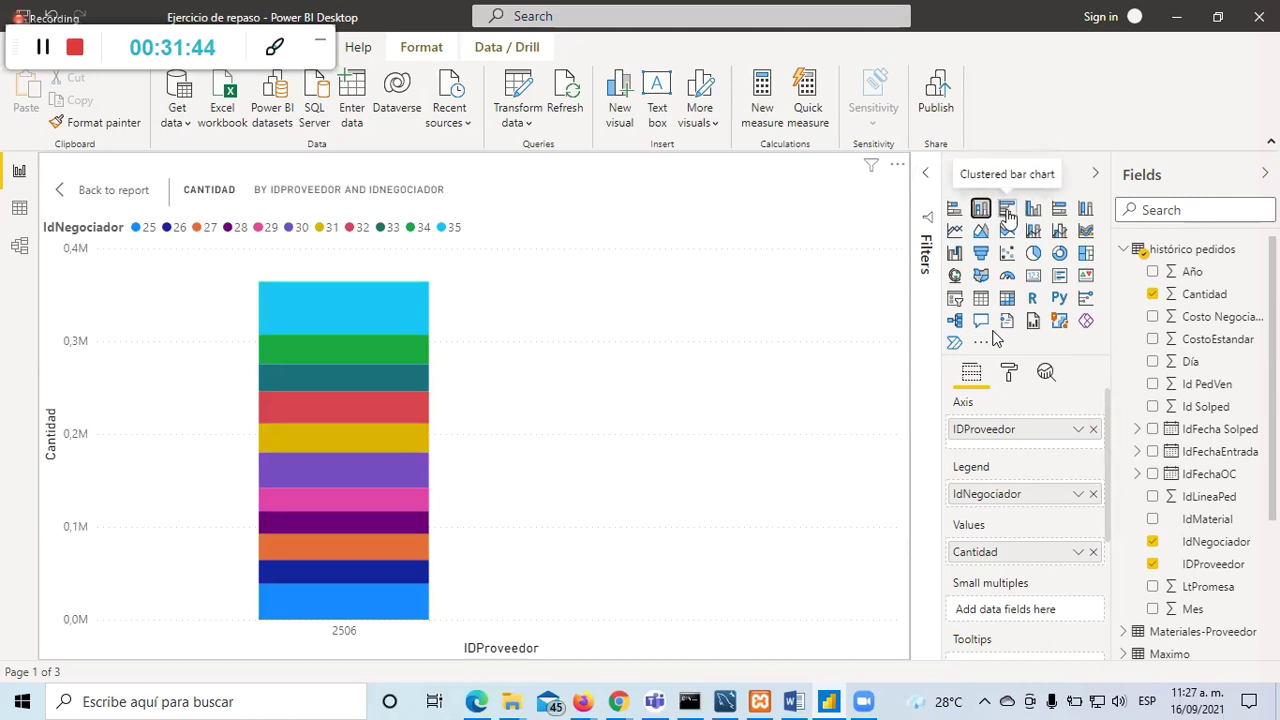
left_click(1007, 210)
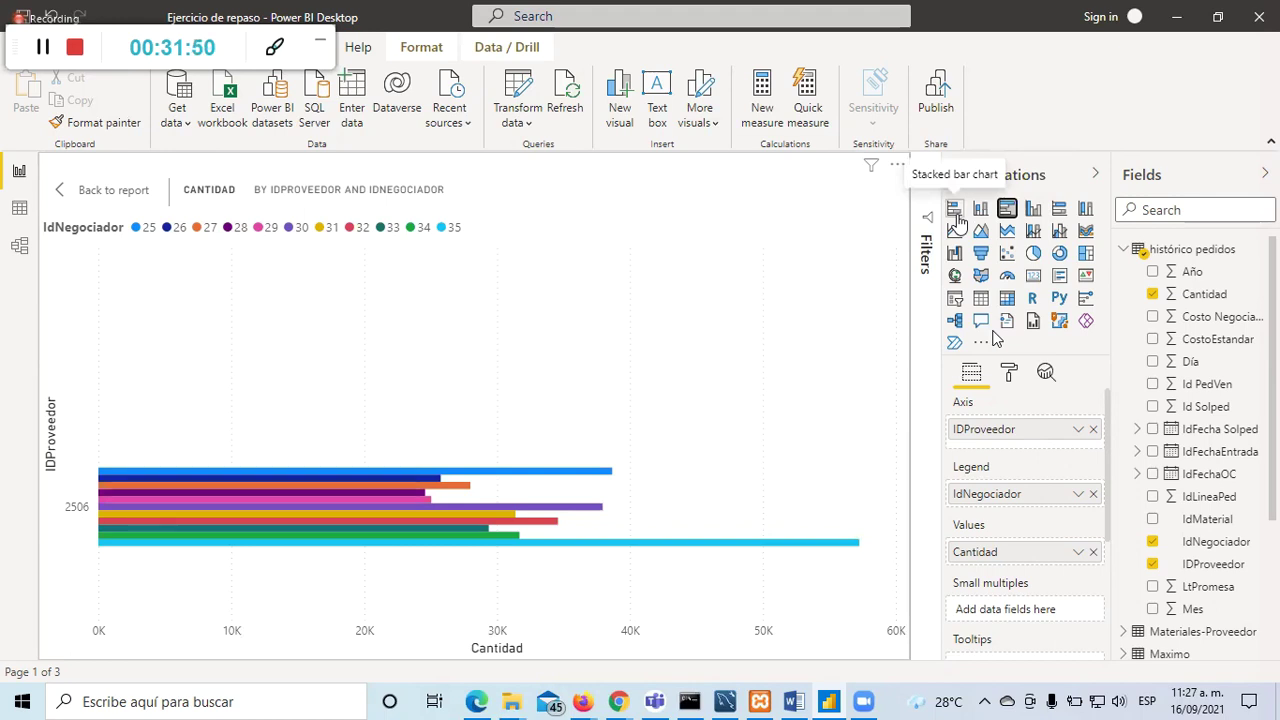
left_click(955, 212)
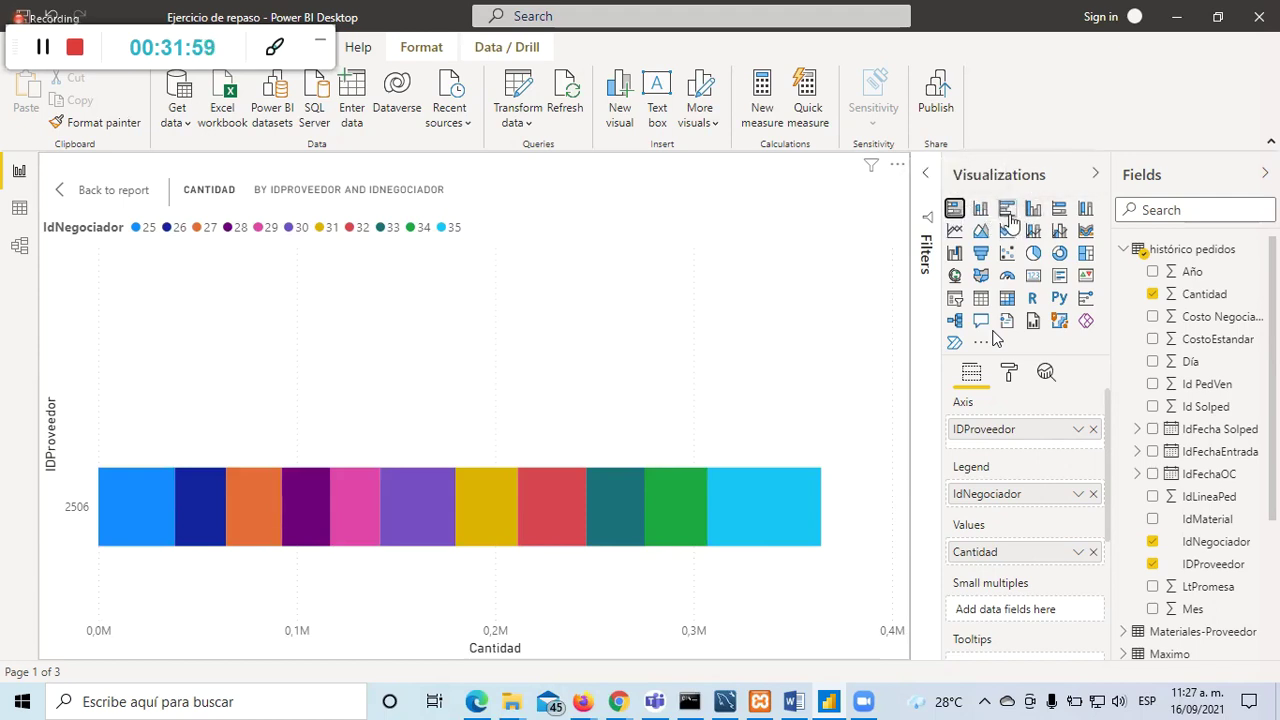
left_click(1007, 215)
left_click(954, 208)
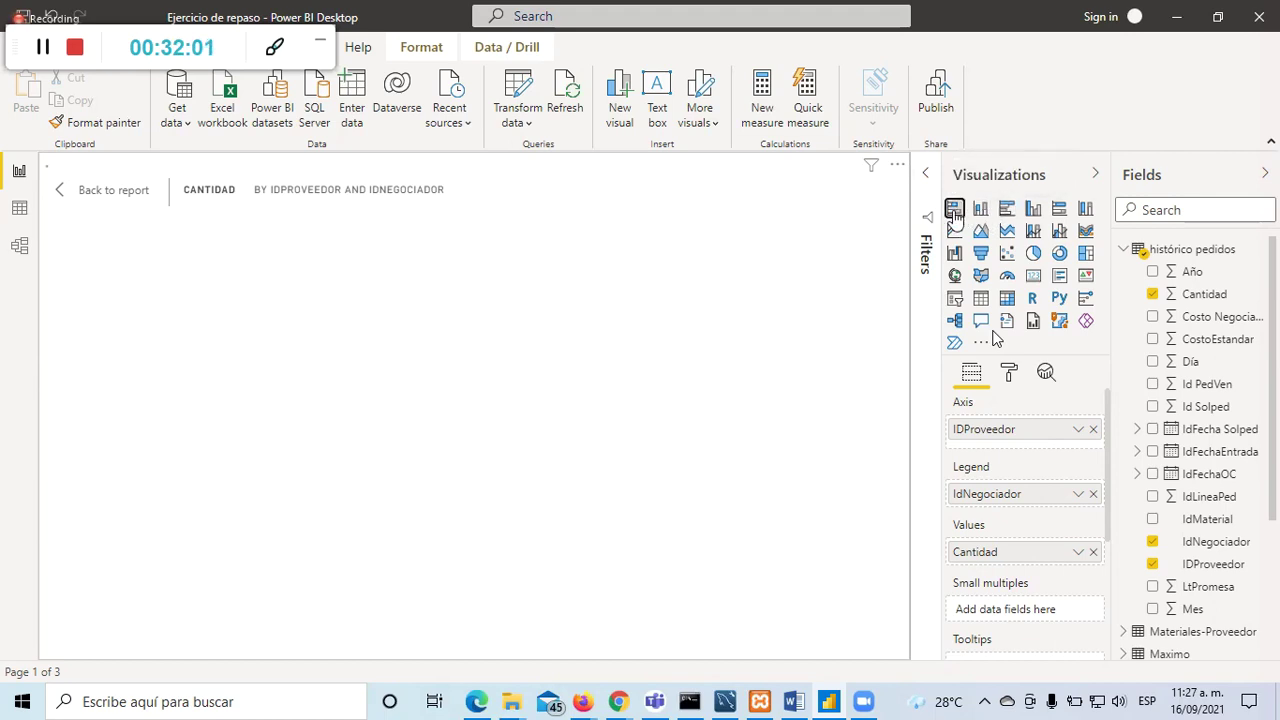
left_click(1006, 213)
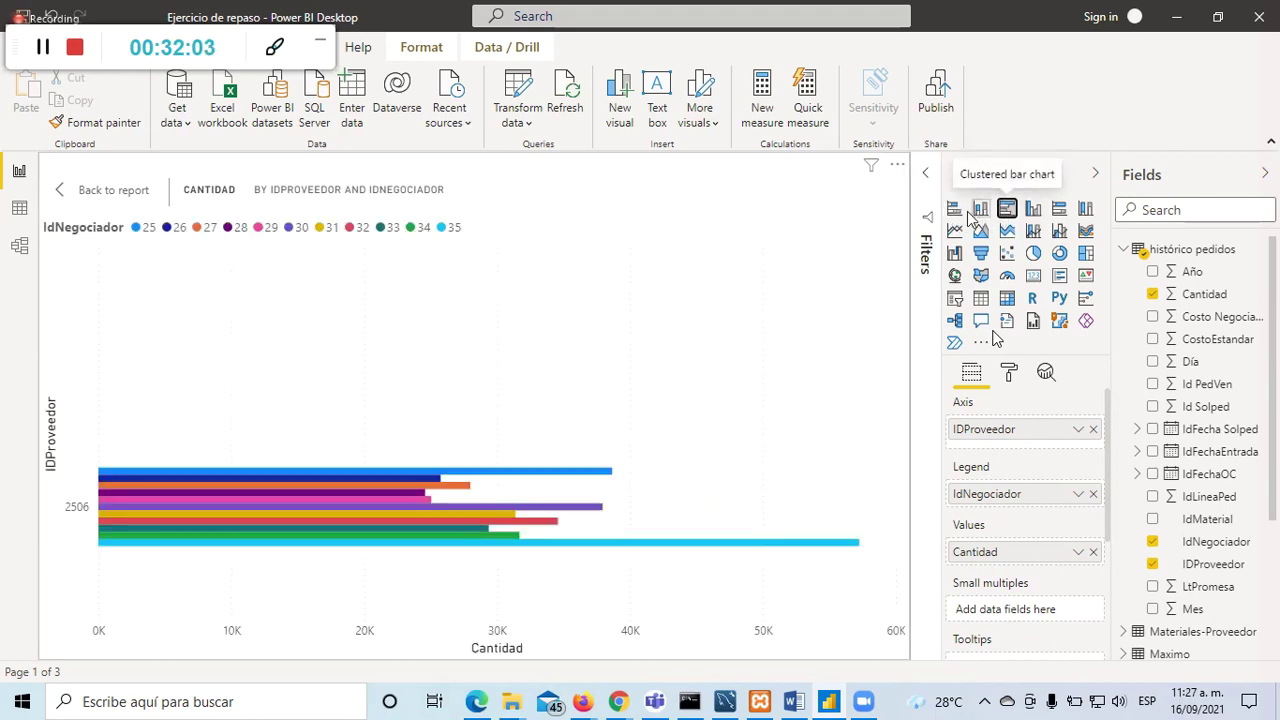
left_click(955, 212)
left_click(981, 212)
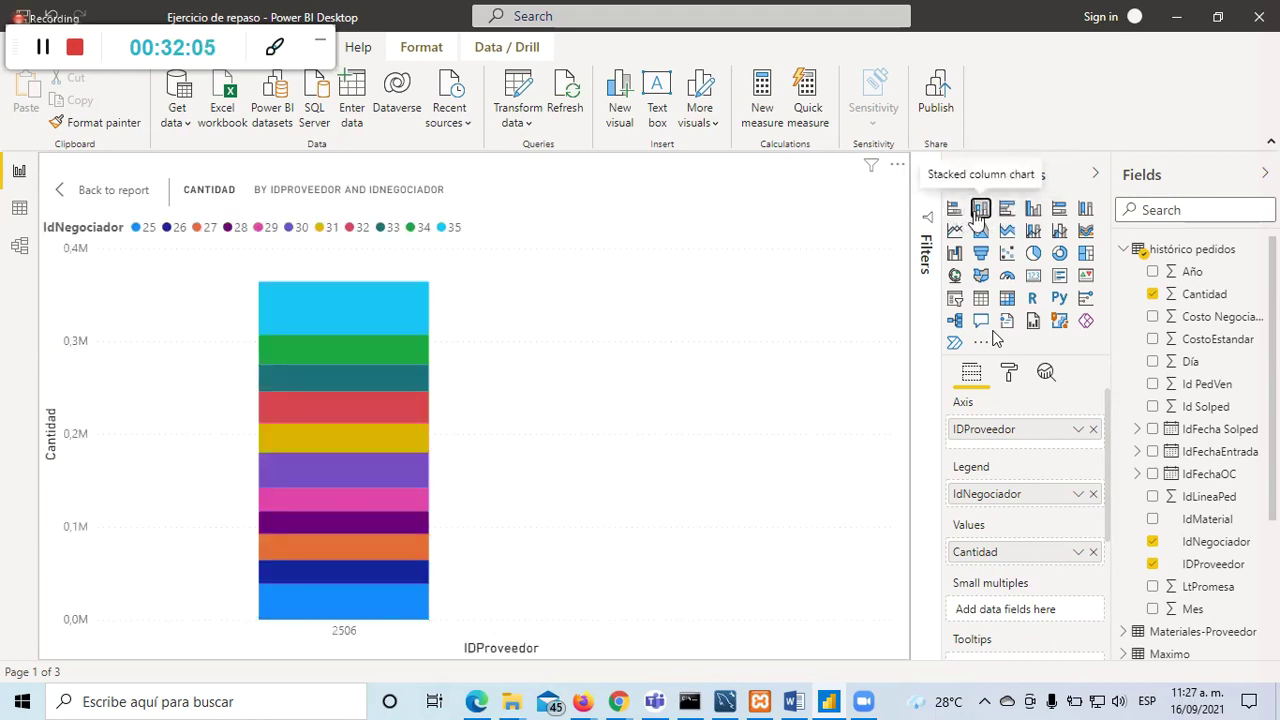
left_click(1007, 213)
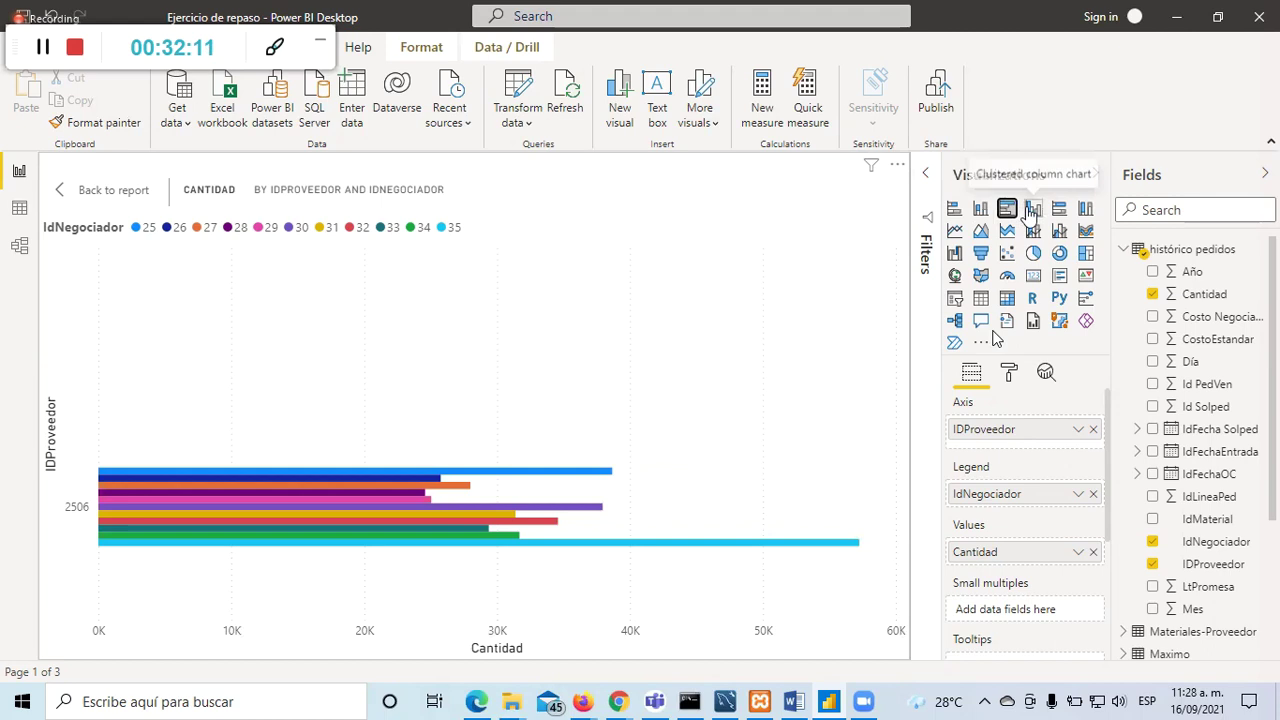
left_click(1031, 210)
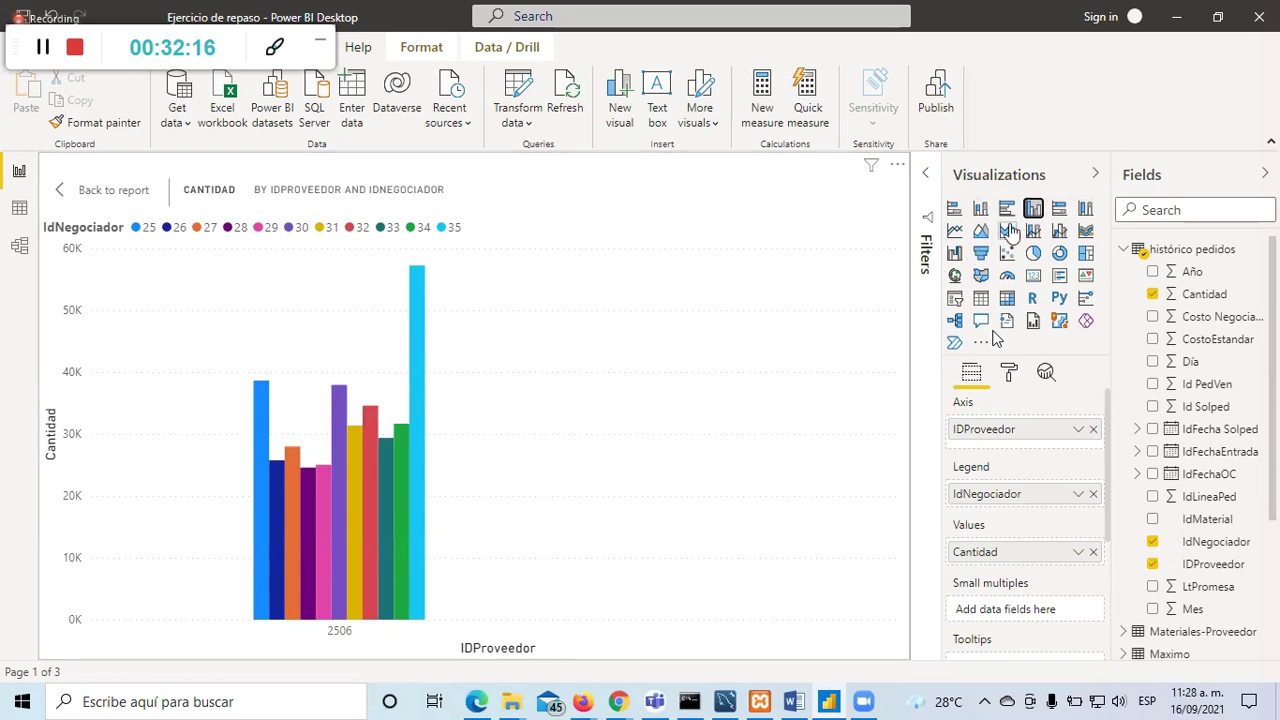
Step: Try the 100% stacked bar and stacked bar layouts, ending on a 100% stacked column chart
left_click(1060, 210)
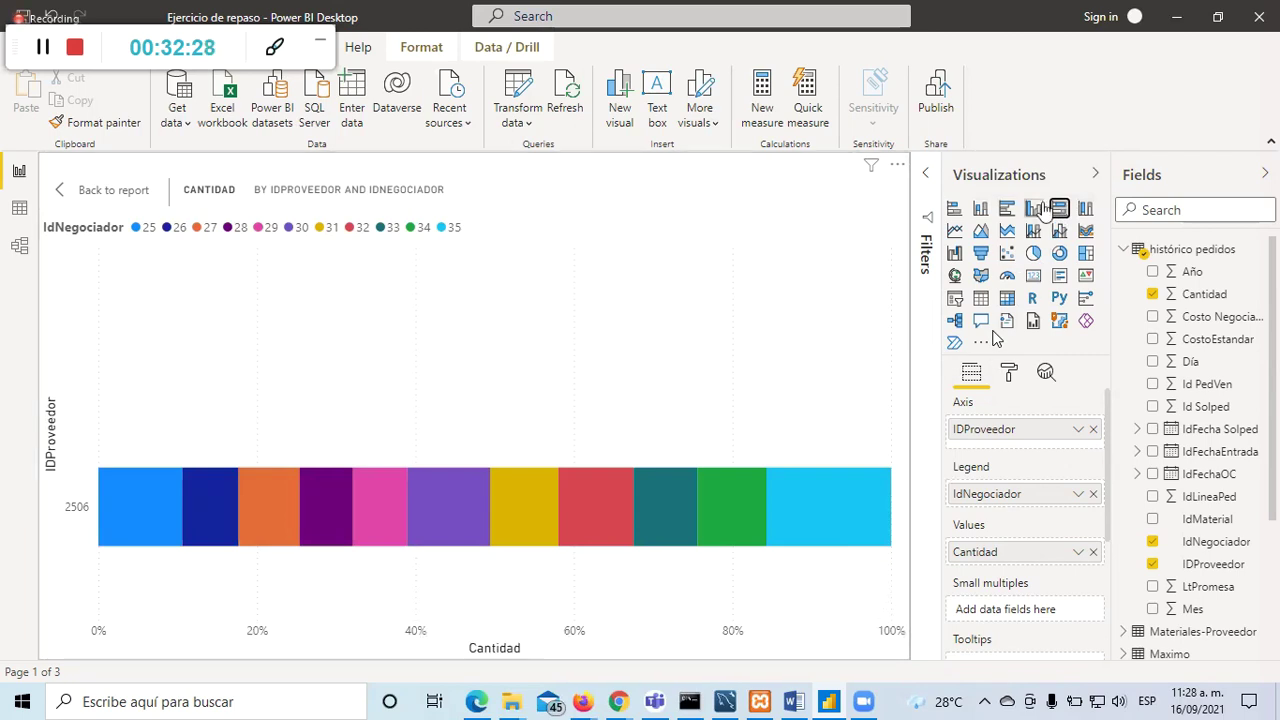
left_click(955, 212)
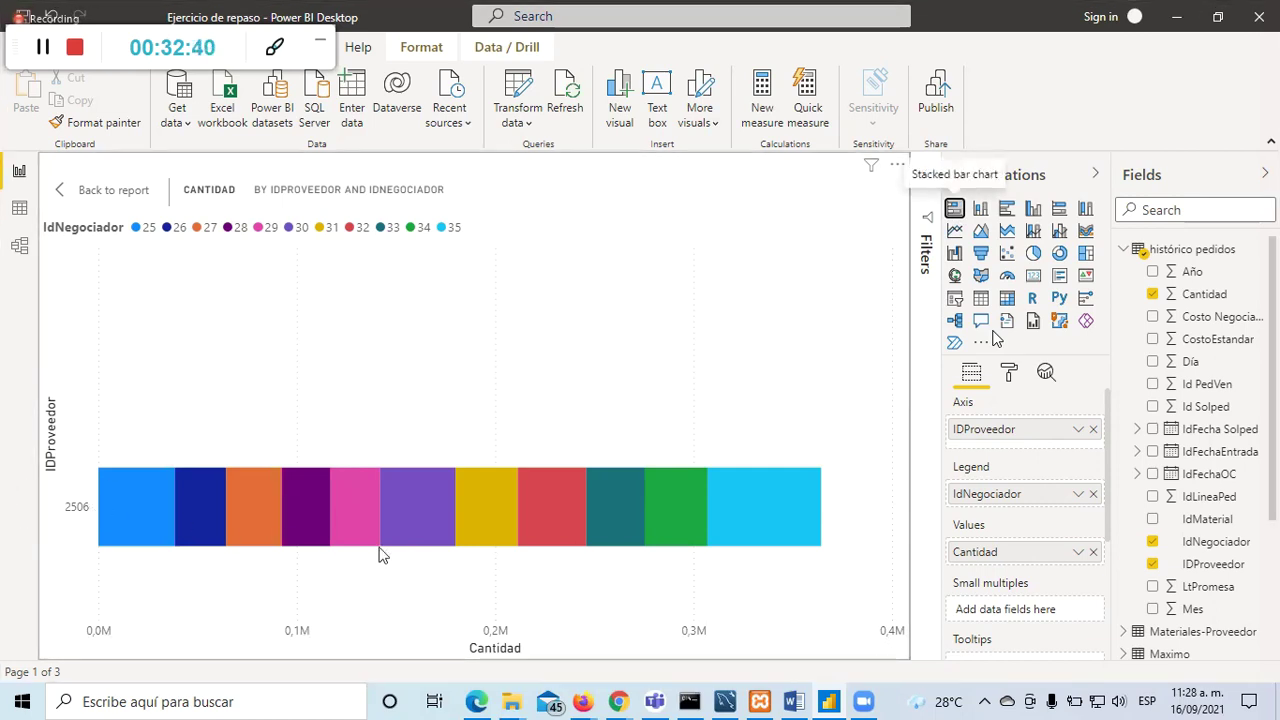
left_click(1057, 210)
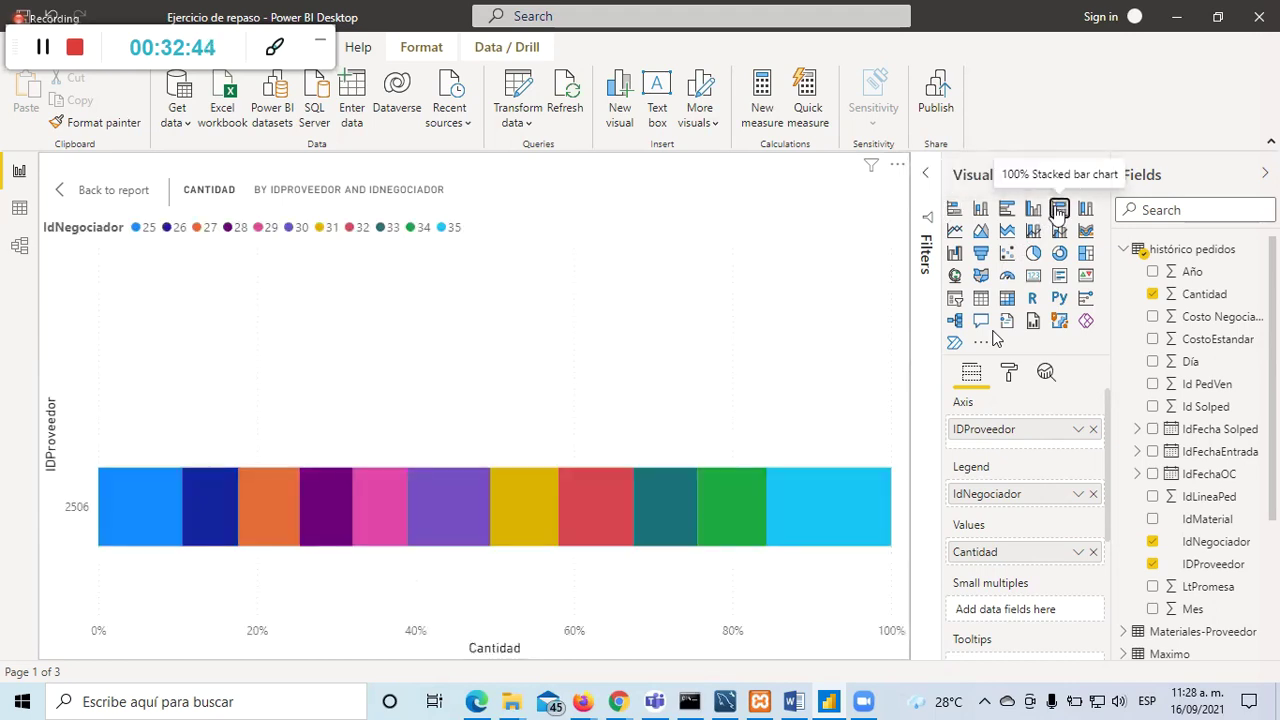
mouse_move(794, 515)
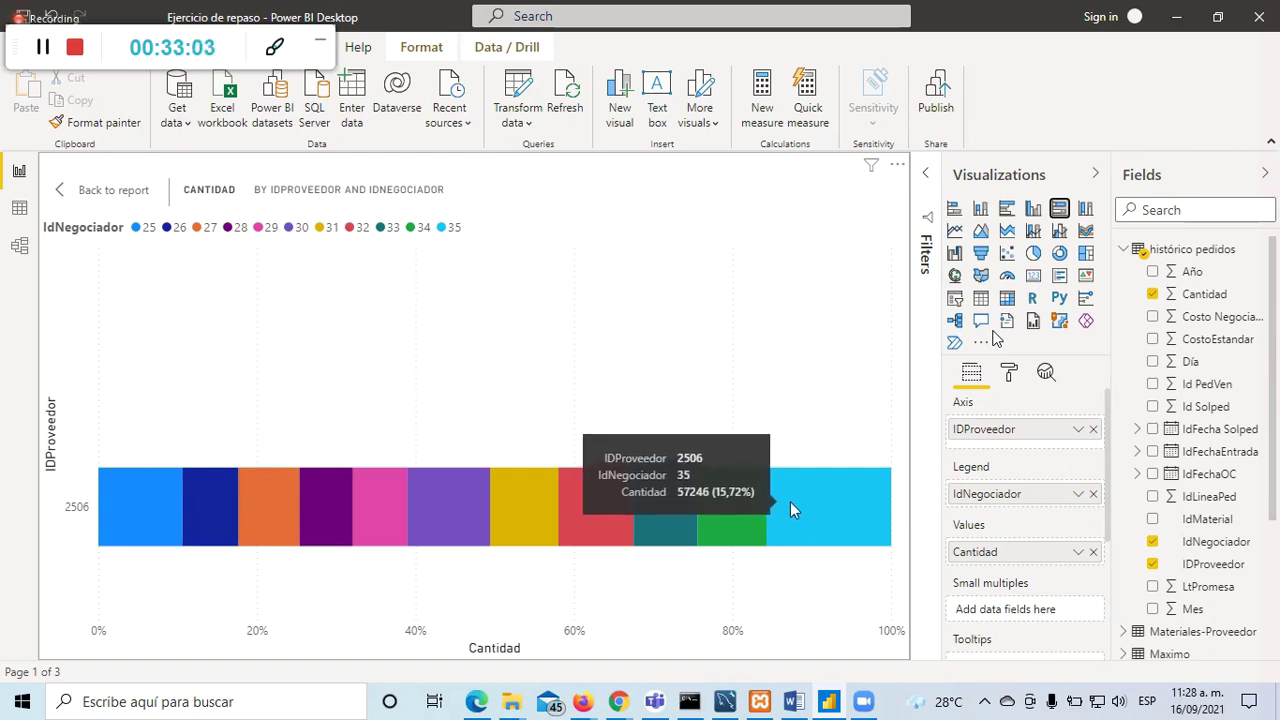
left_click(1087, 209)
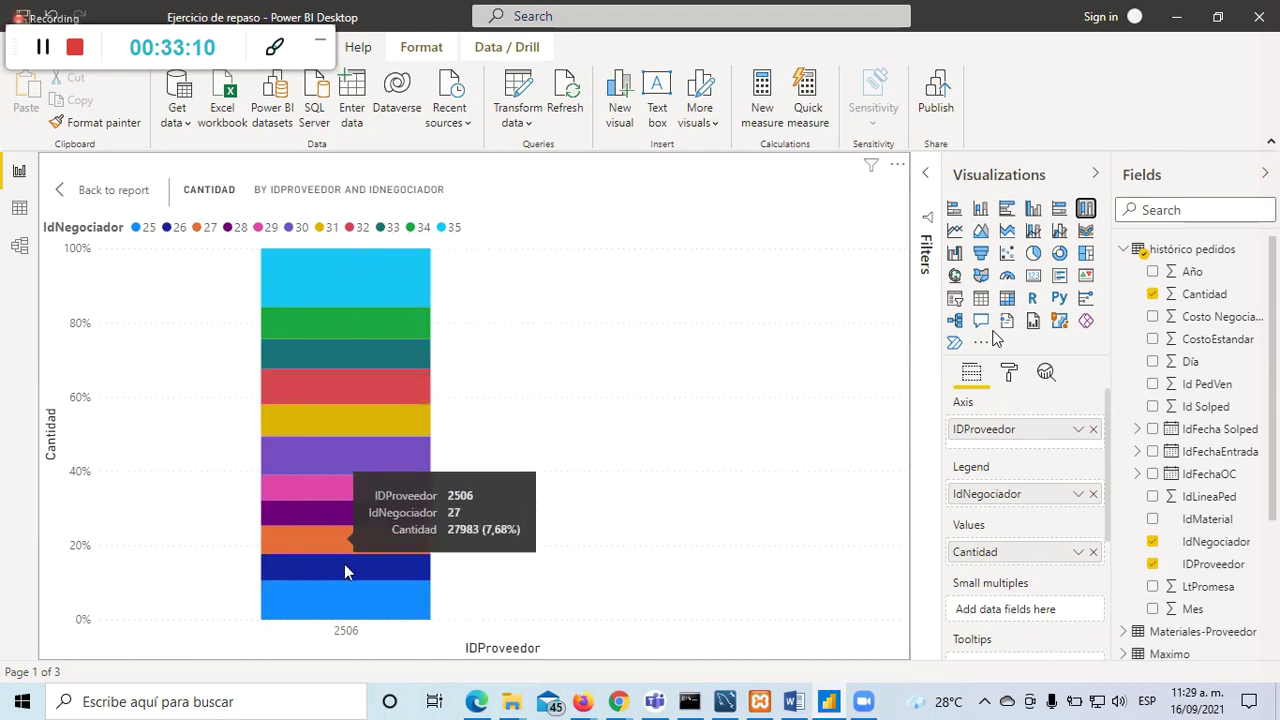
Step: Leave focus mode, add provider 2509 to the slicer, and delete an accidentally added empty chart
left_click(62, 190)
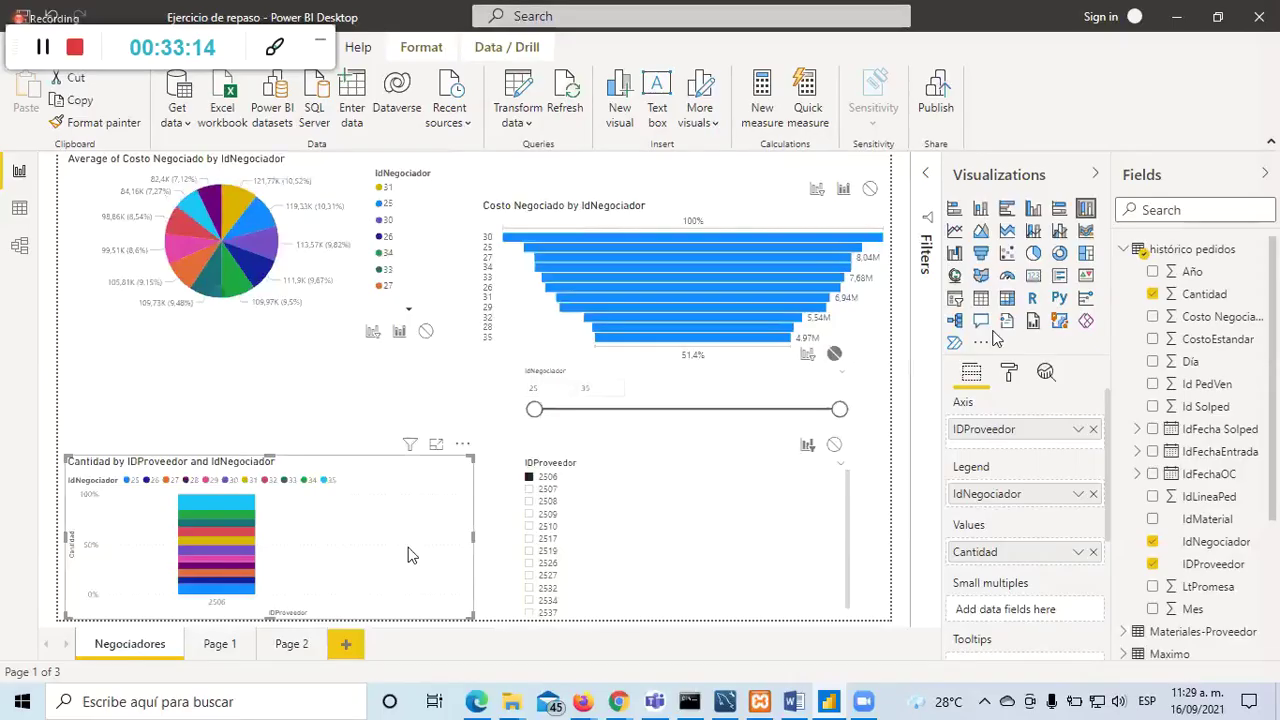
left_click(530, 515, "ctrl")
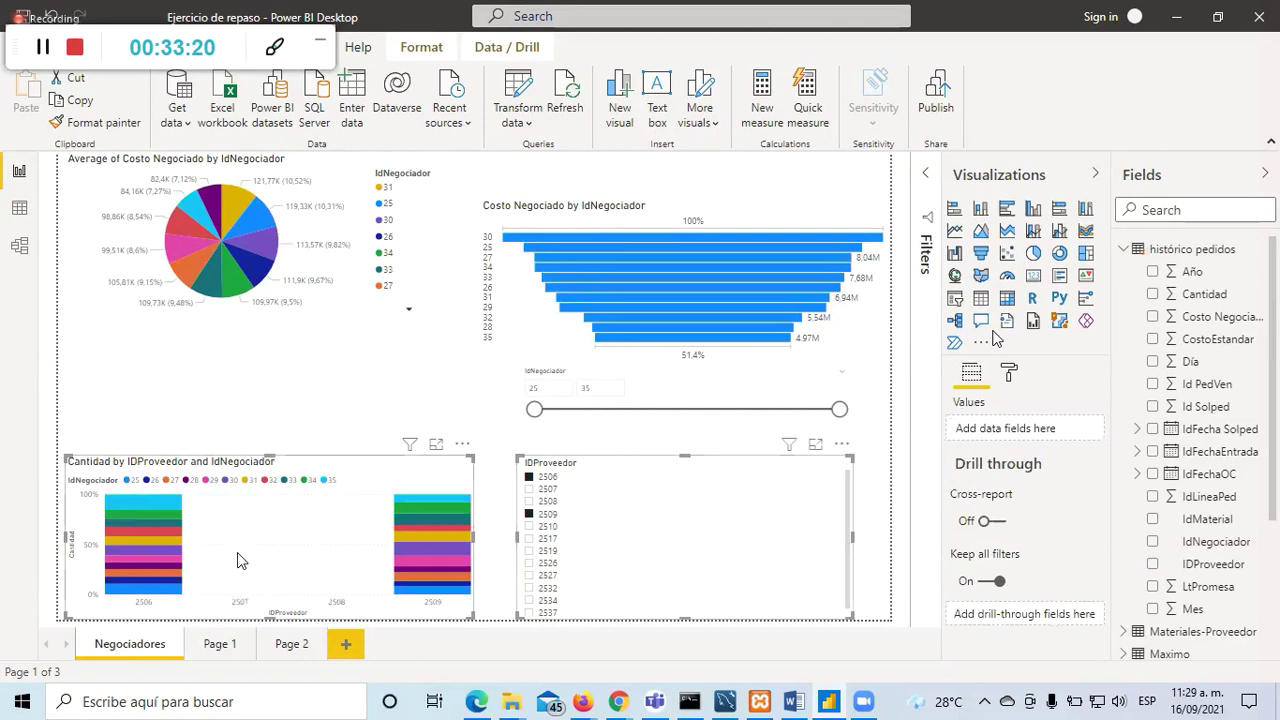
left_click(1032, 211)
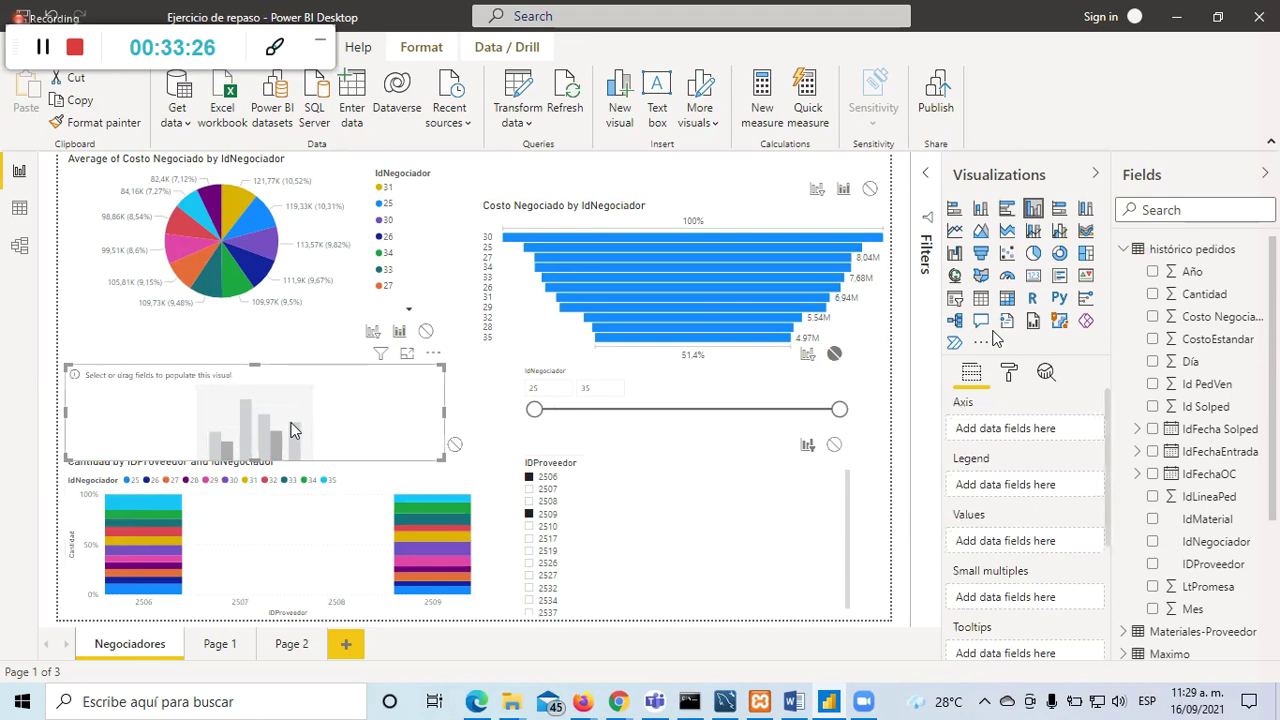
key("Delete")
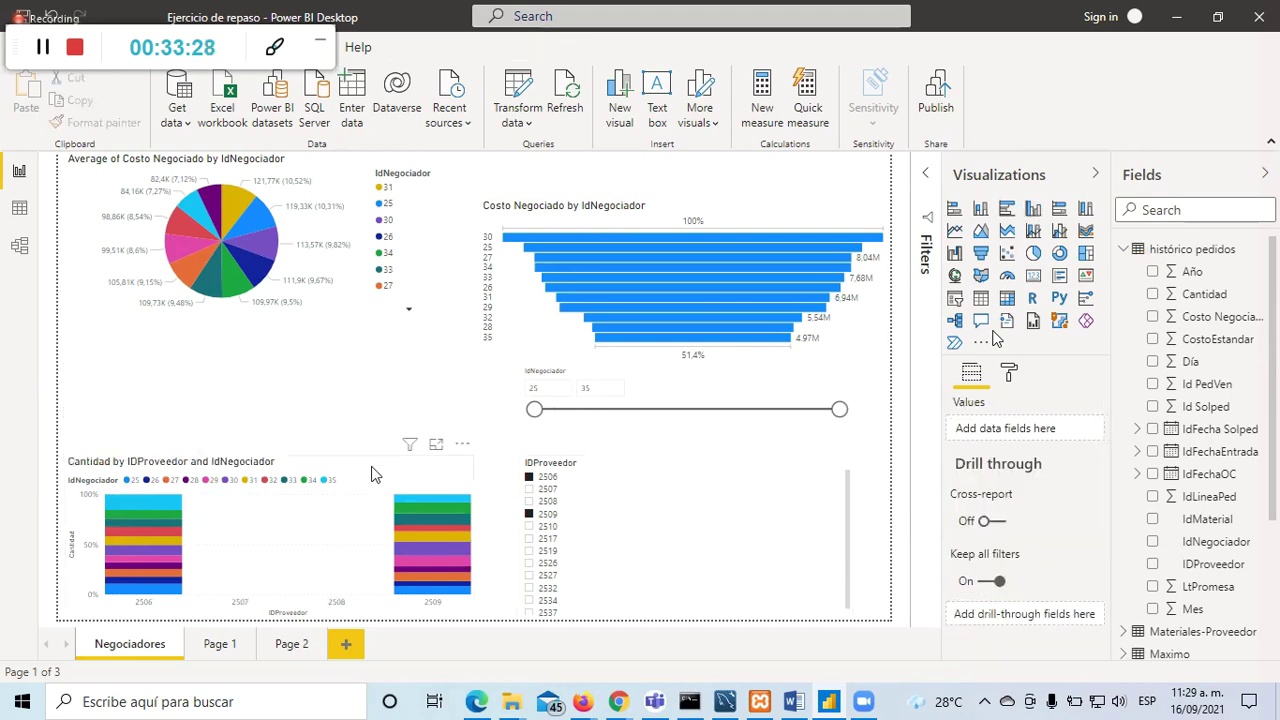
Step: Make the Cantidad chart a clustered column chart and enlarge it in focus mode
left_click(371, 474)
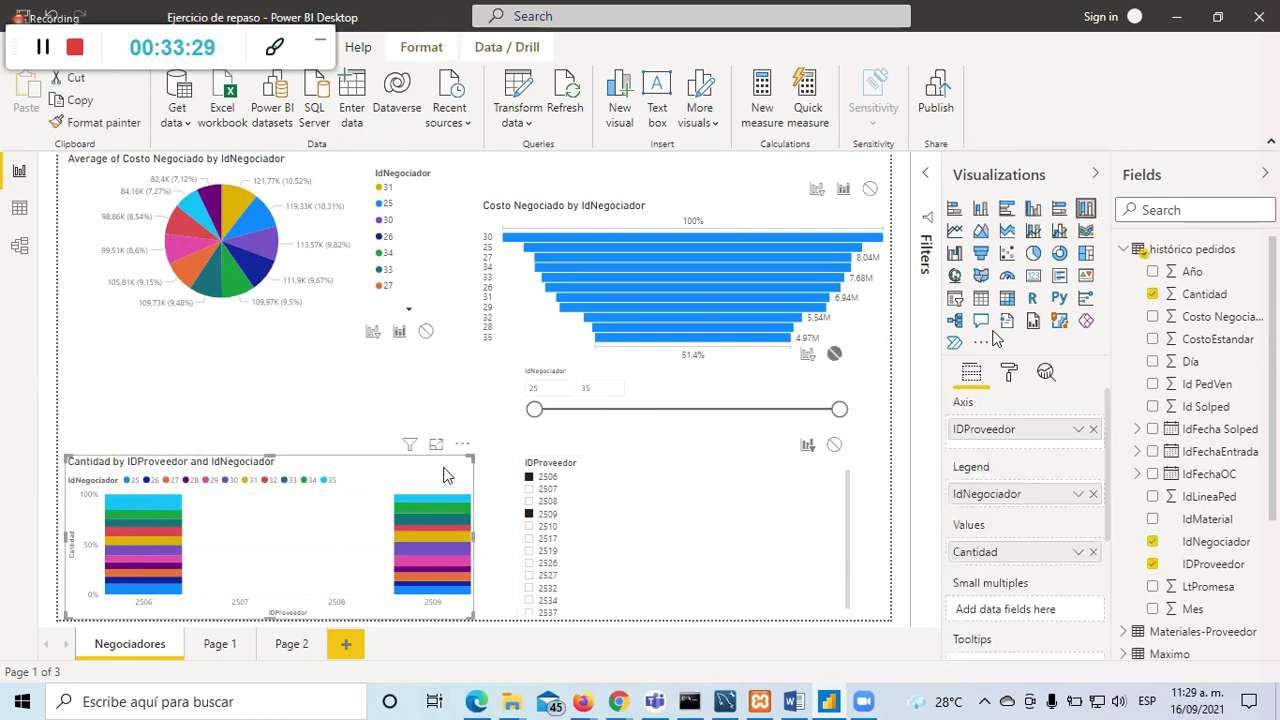
left_click(707, 476)
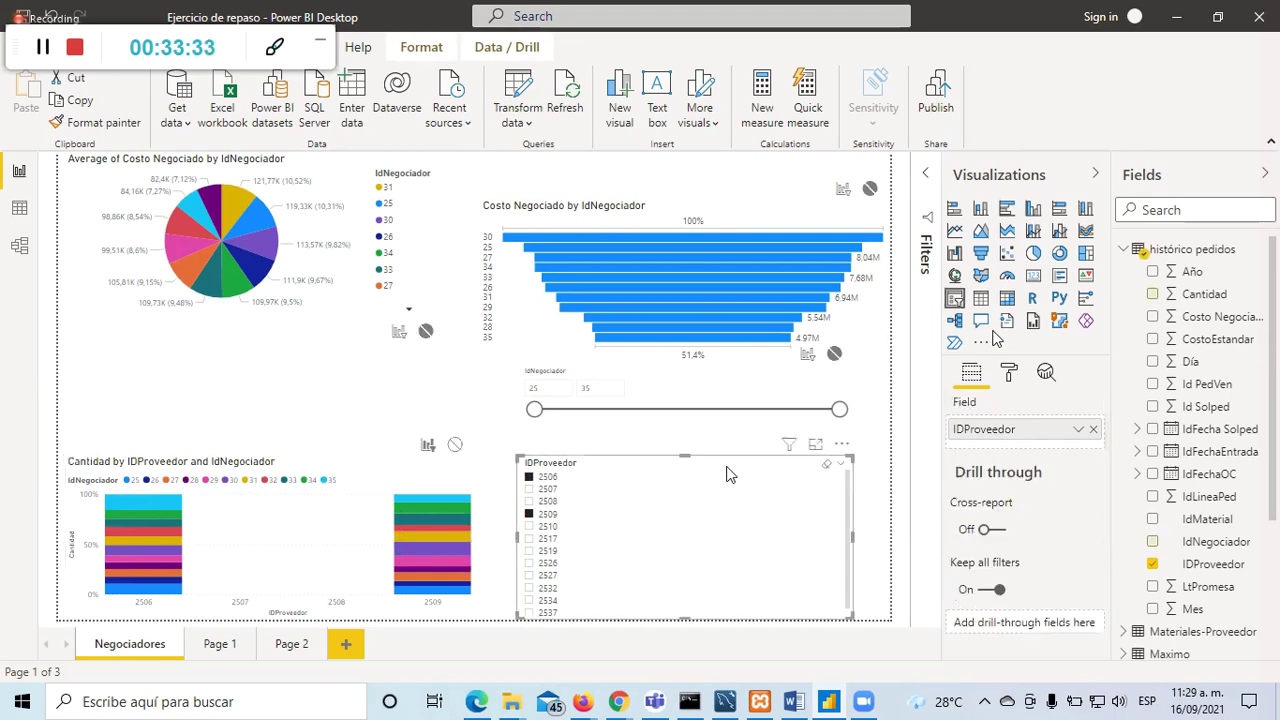
left_click(261, 489)
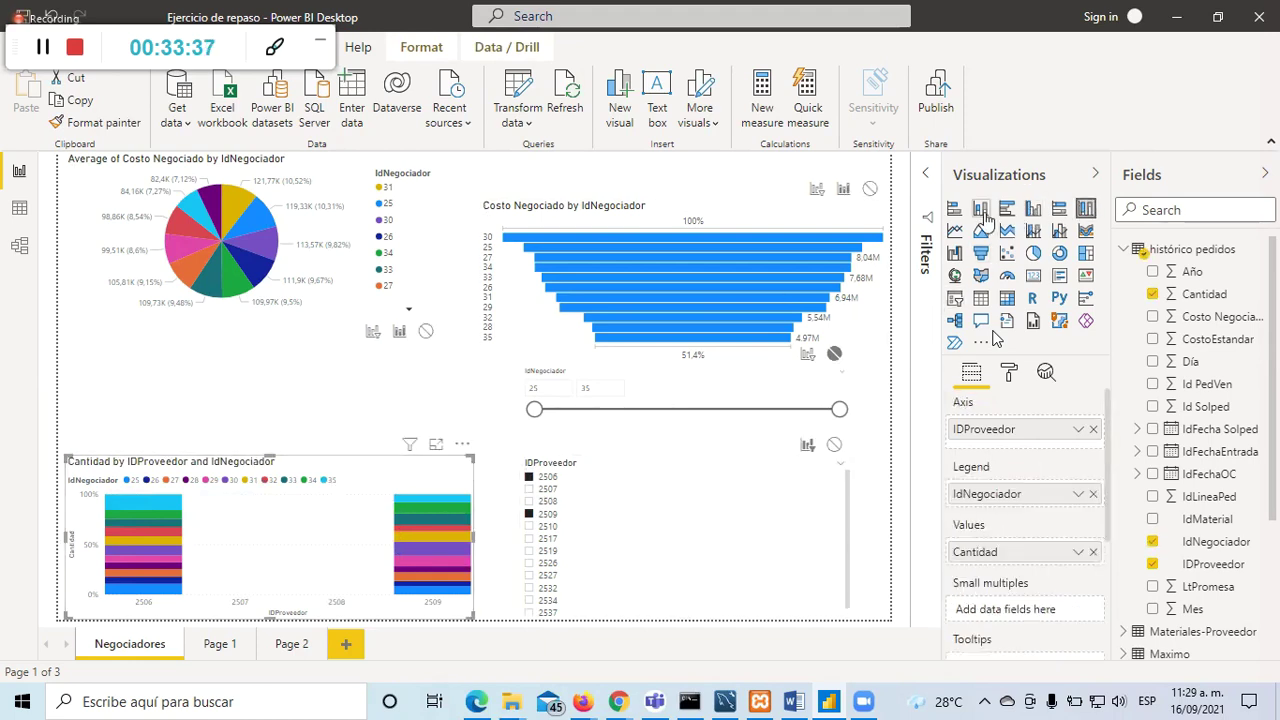
left_click(1033, 208)
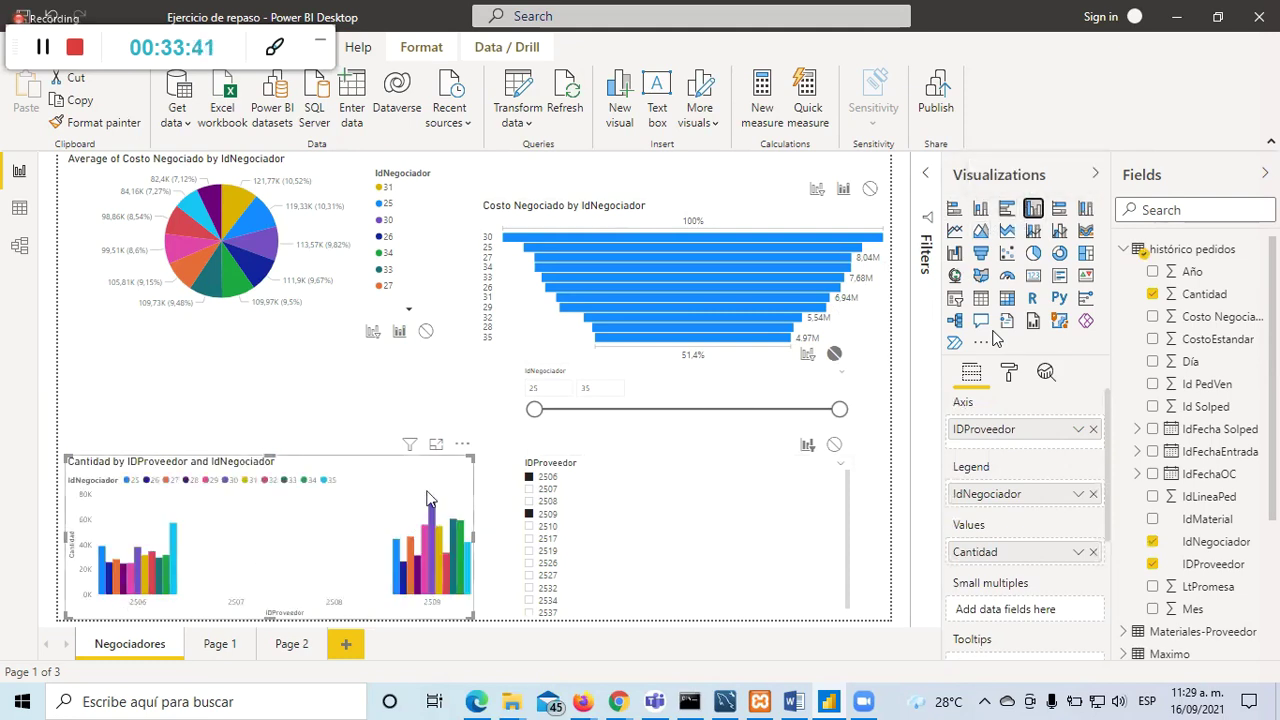
left_click(436, 444)
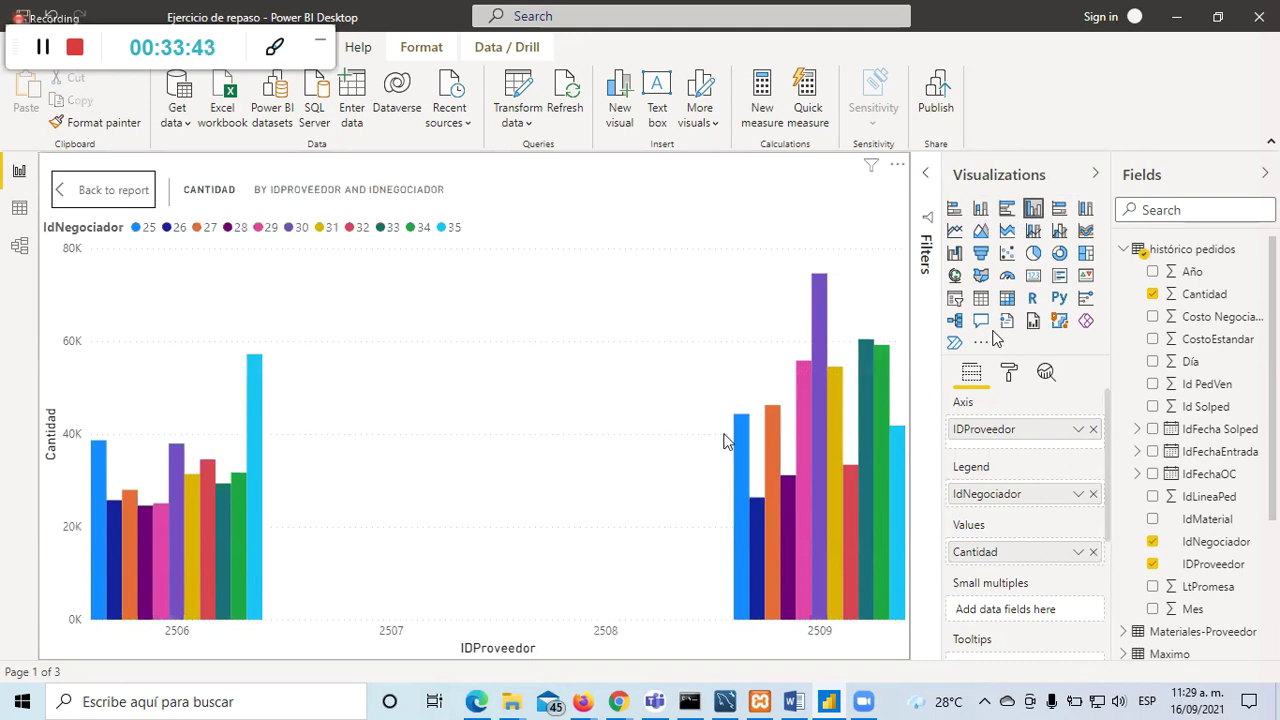
Step: Go back to the whole Negociadores page showing the clustered Cantidad chart for providers 2506 and 2509
left_click(108, 191)
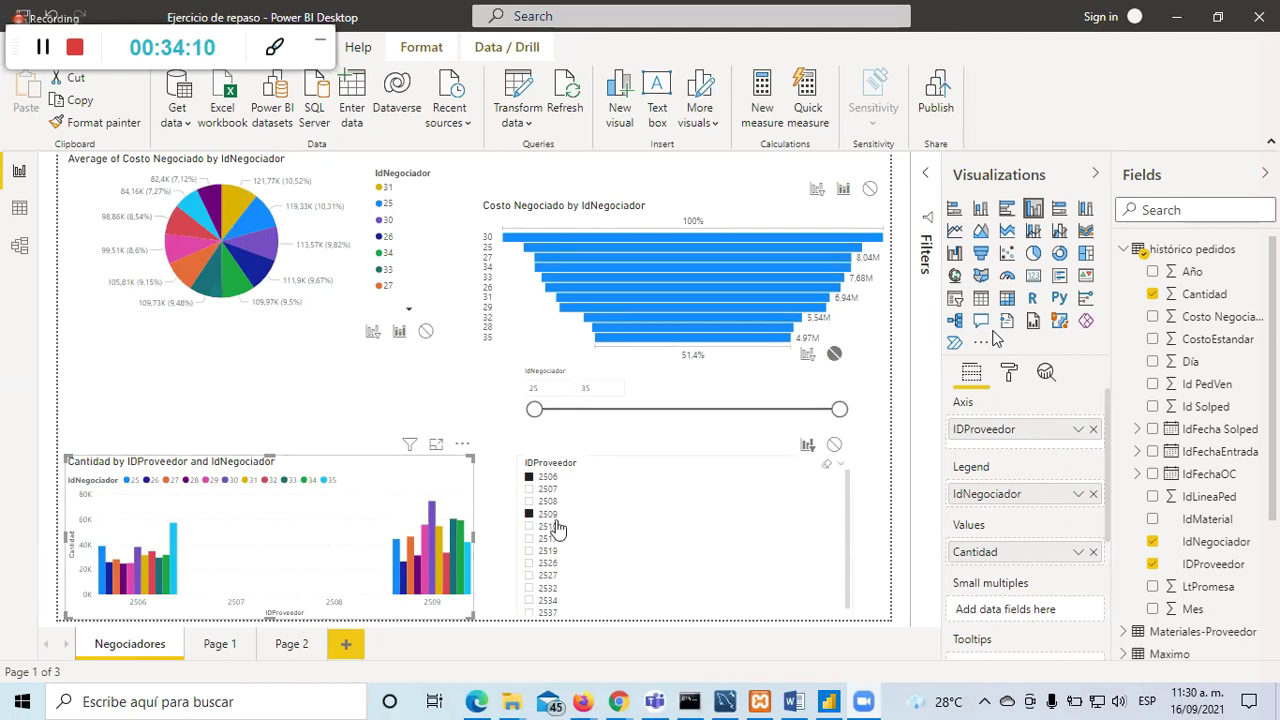
Step: Deselect the chart, select the IDProveedor slicer, and switch to the meeting's shared screen view
left_click(445, 412)
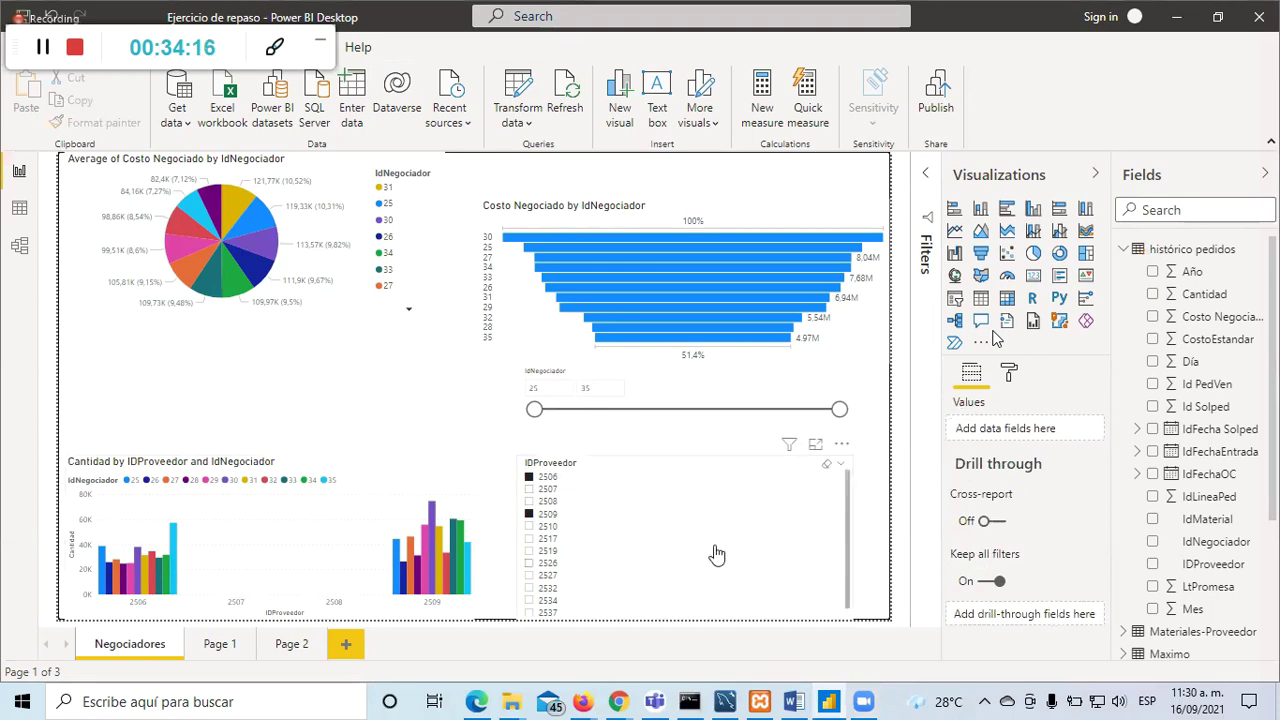
left_click(714, 471)
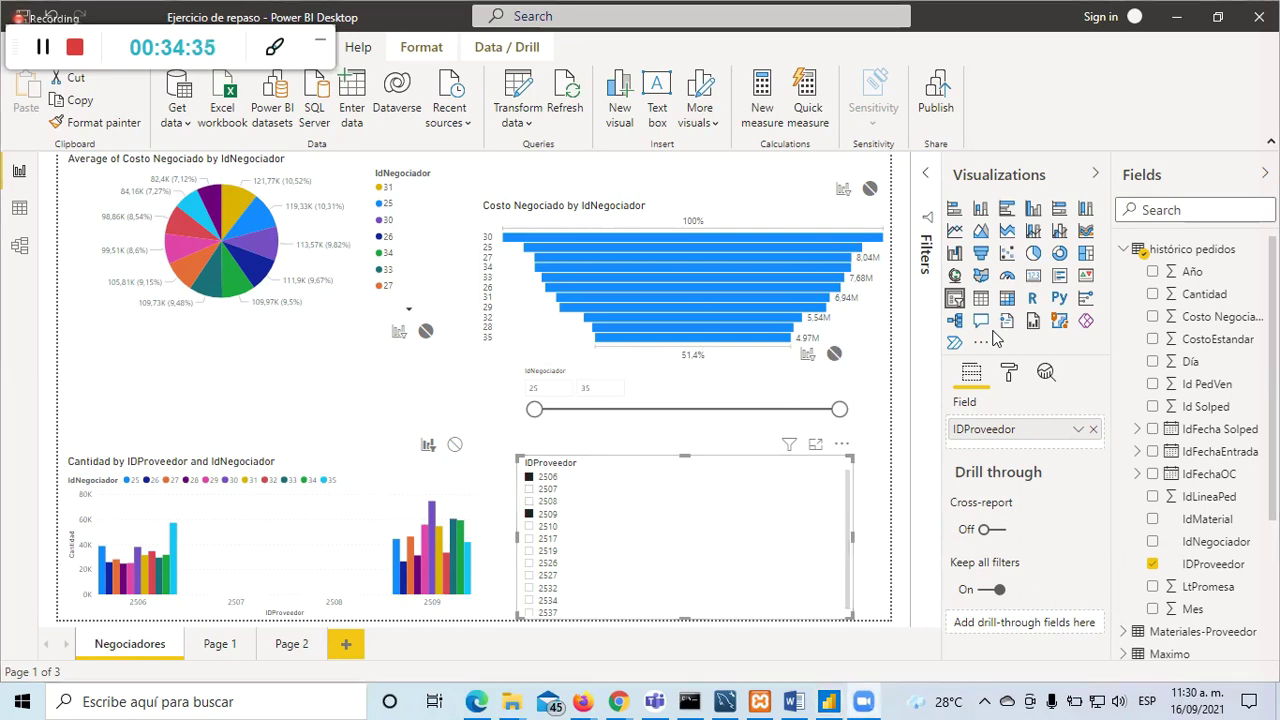
key("alt+s")
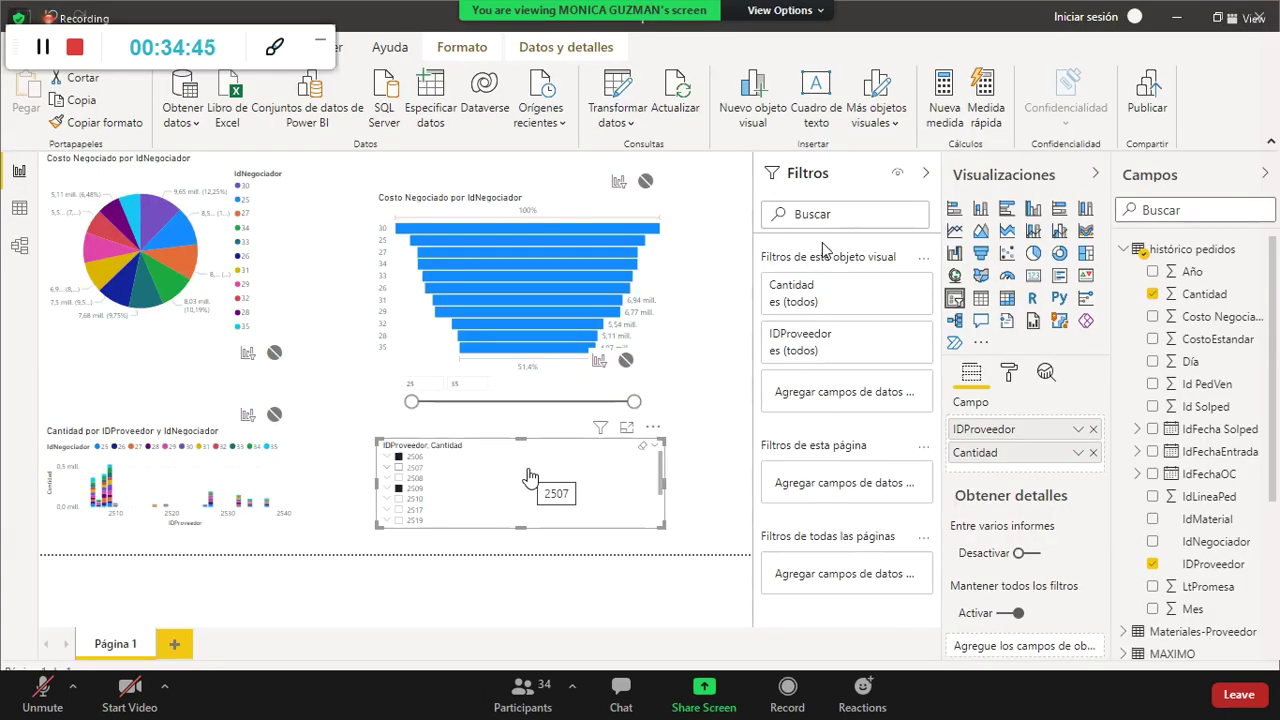
Step: Set the IDProveedor slicer to filter the Cantidad chart, restoring the slicer after an accidental chart conversion
left_click(247, 415)
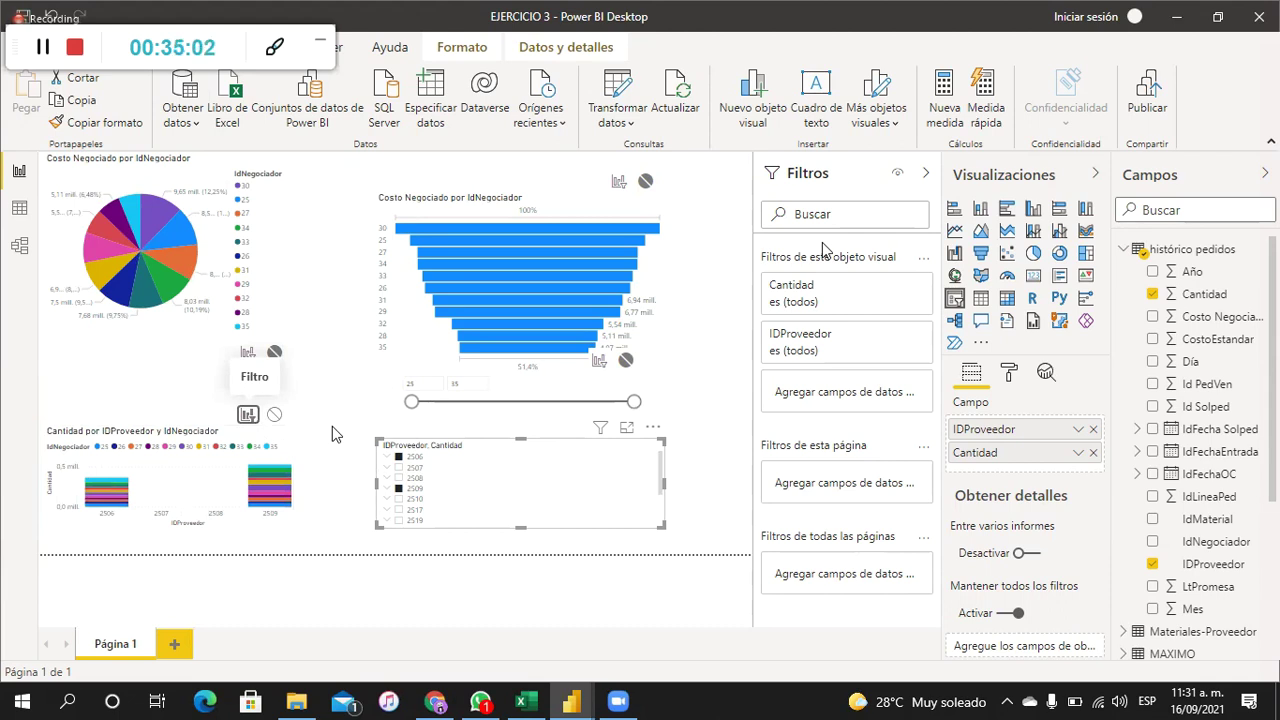
left_click(980, 208)
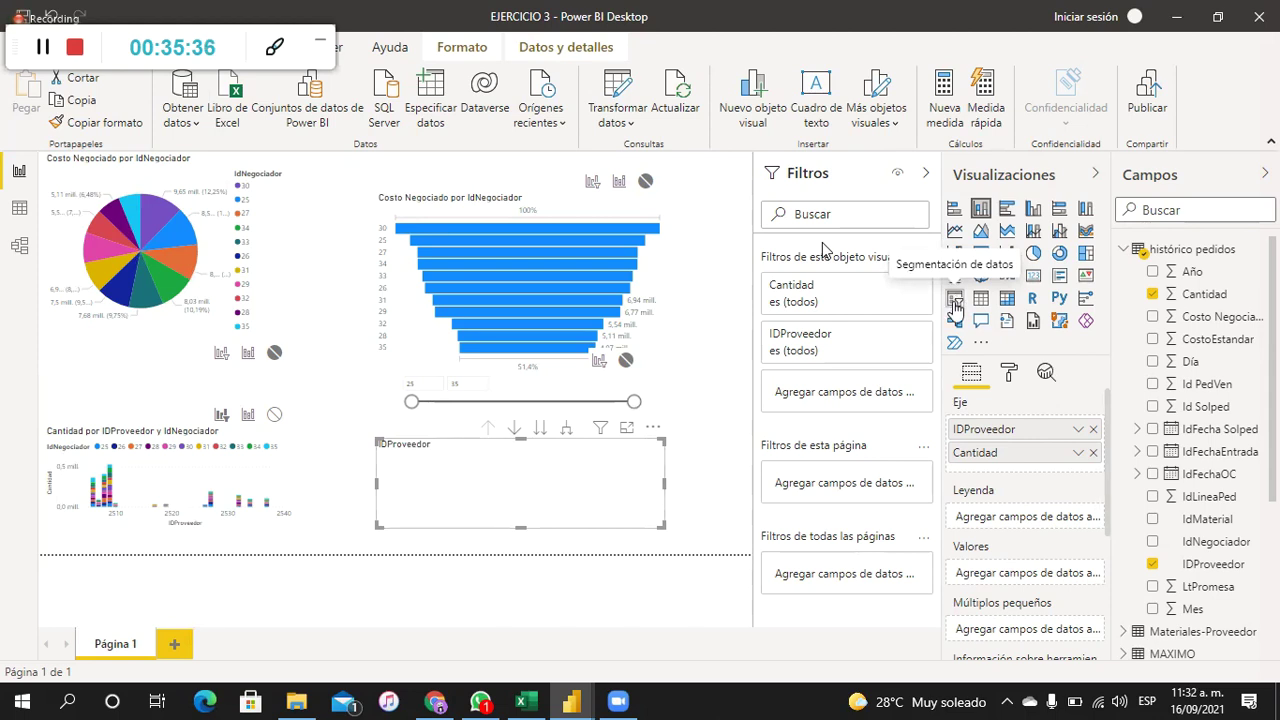
left_click(955, 300)
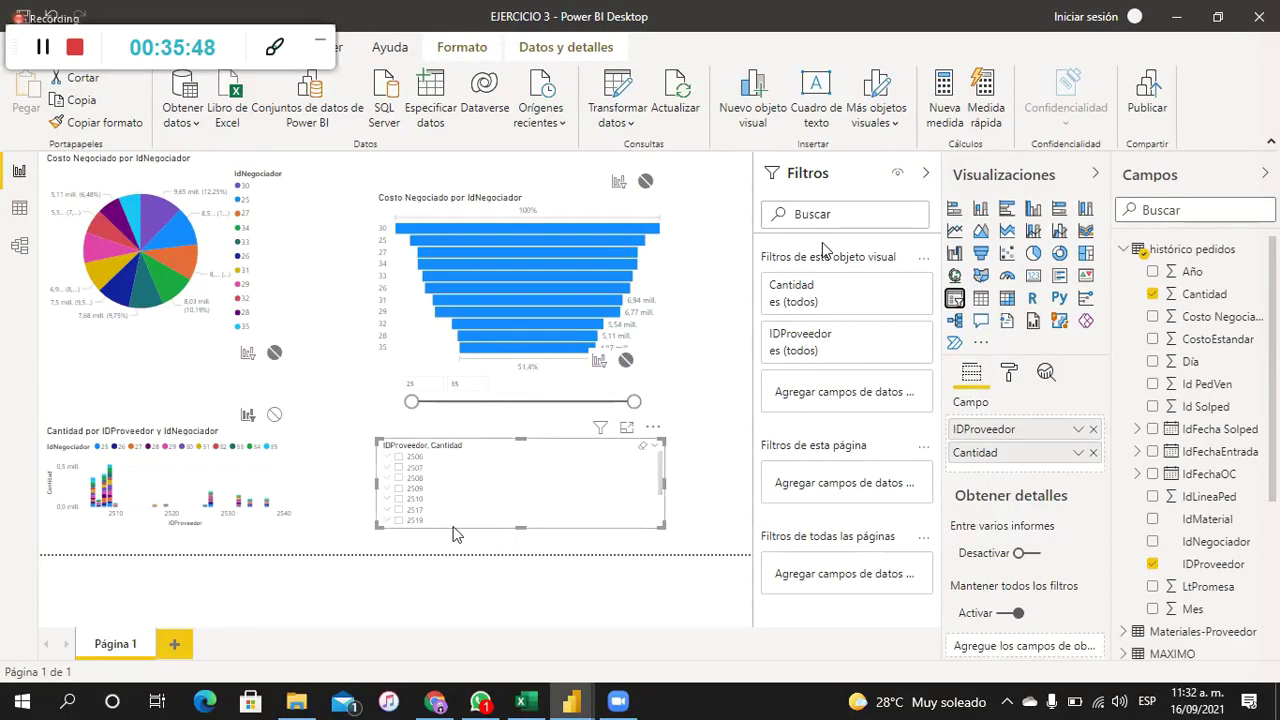
Step: Filter the Cantidad chart to providers 2506 and 2510 and change it to clustered columns
left_click(175, 488)
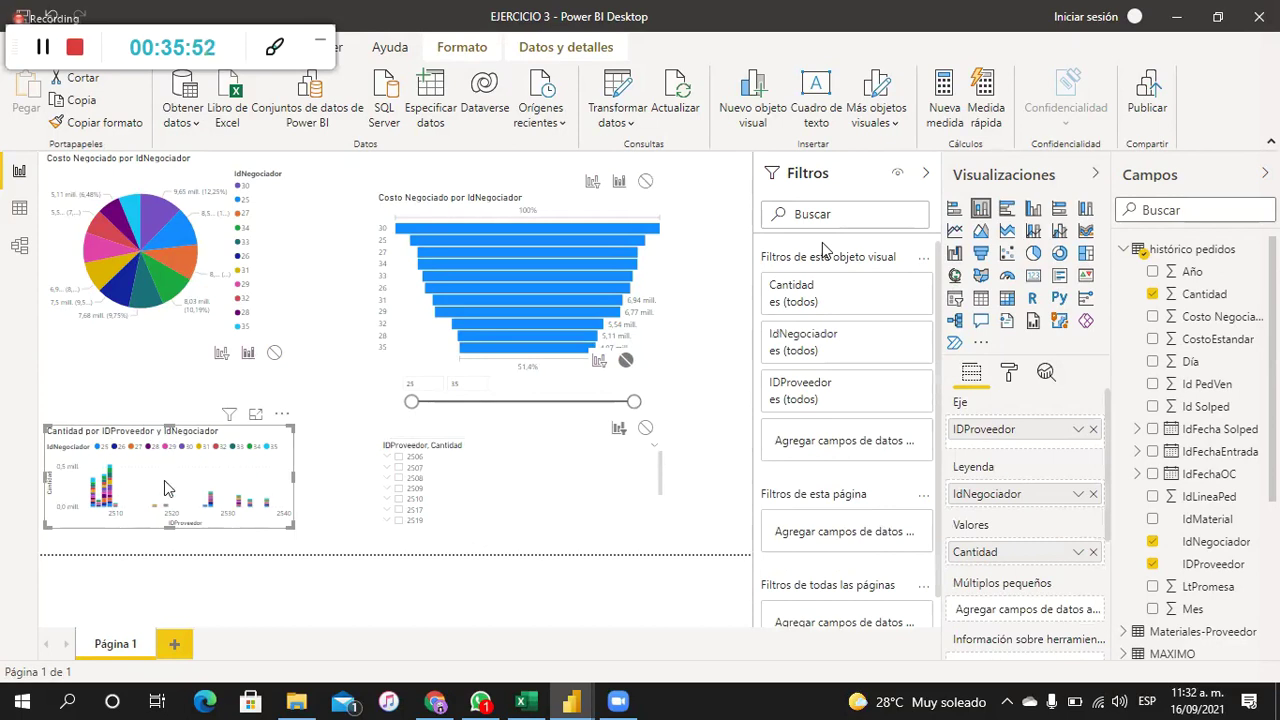
left_click(428, 477)
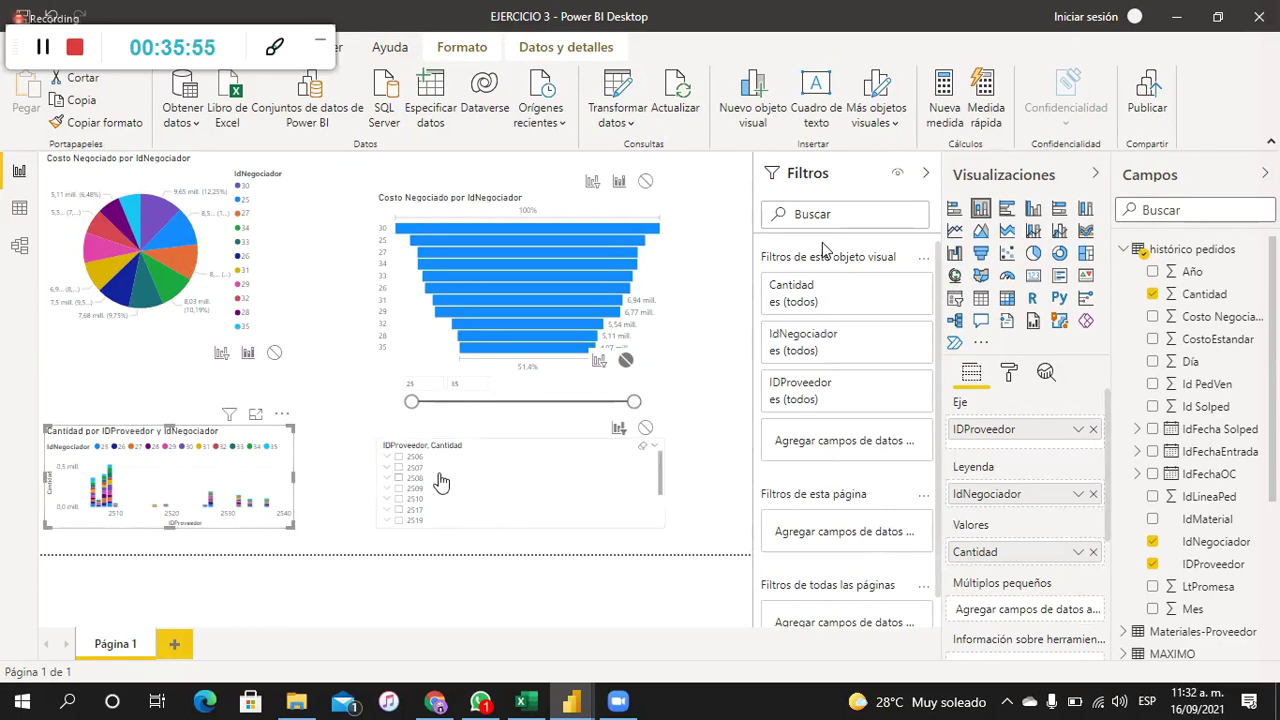
left_click(250, 480)
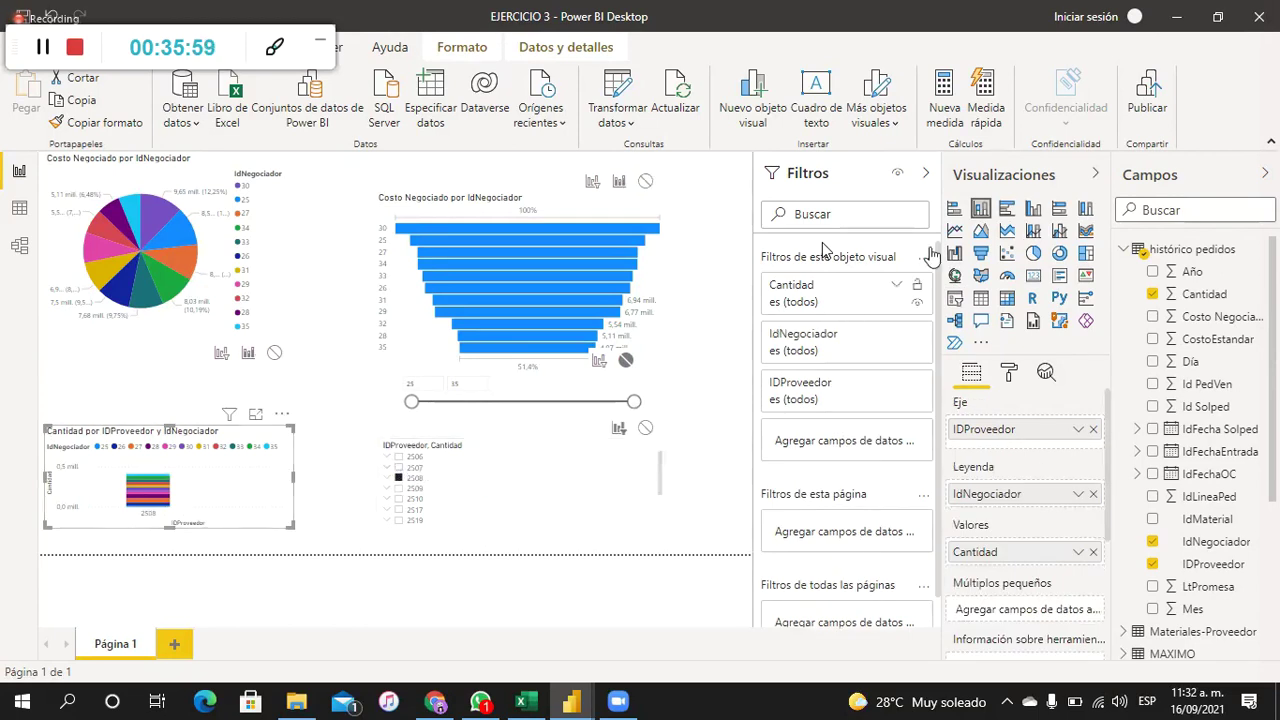
left_click(399, 458)
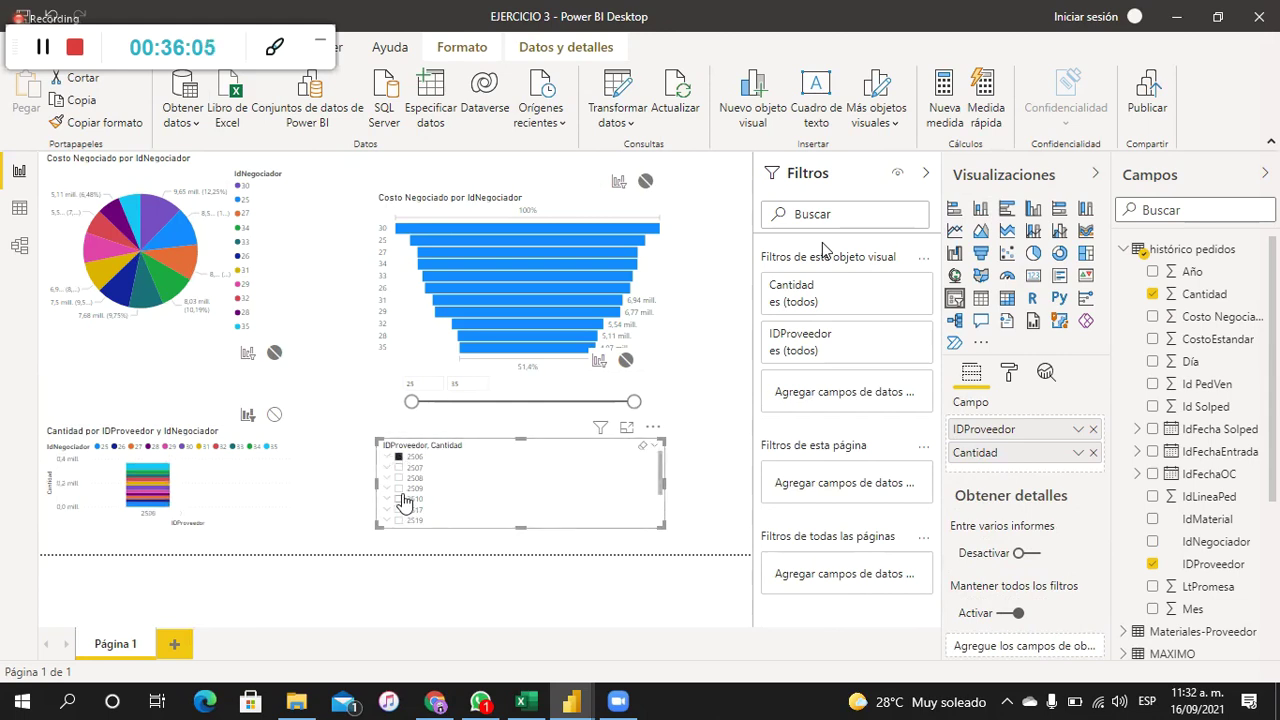
left_click(401, 499, "ctrl")
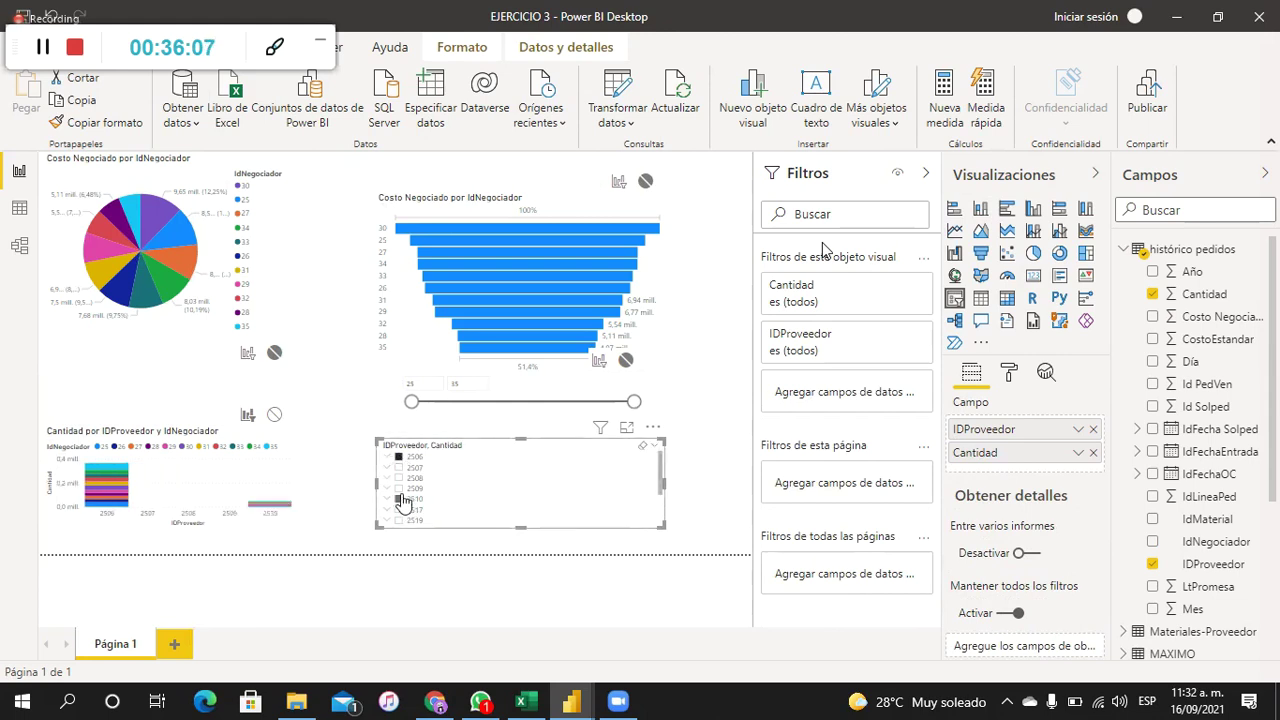
left_click(194, 512)
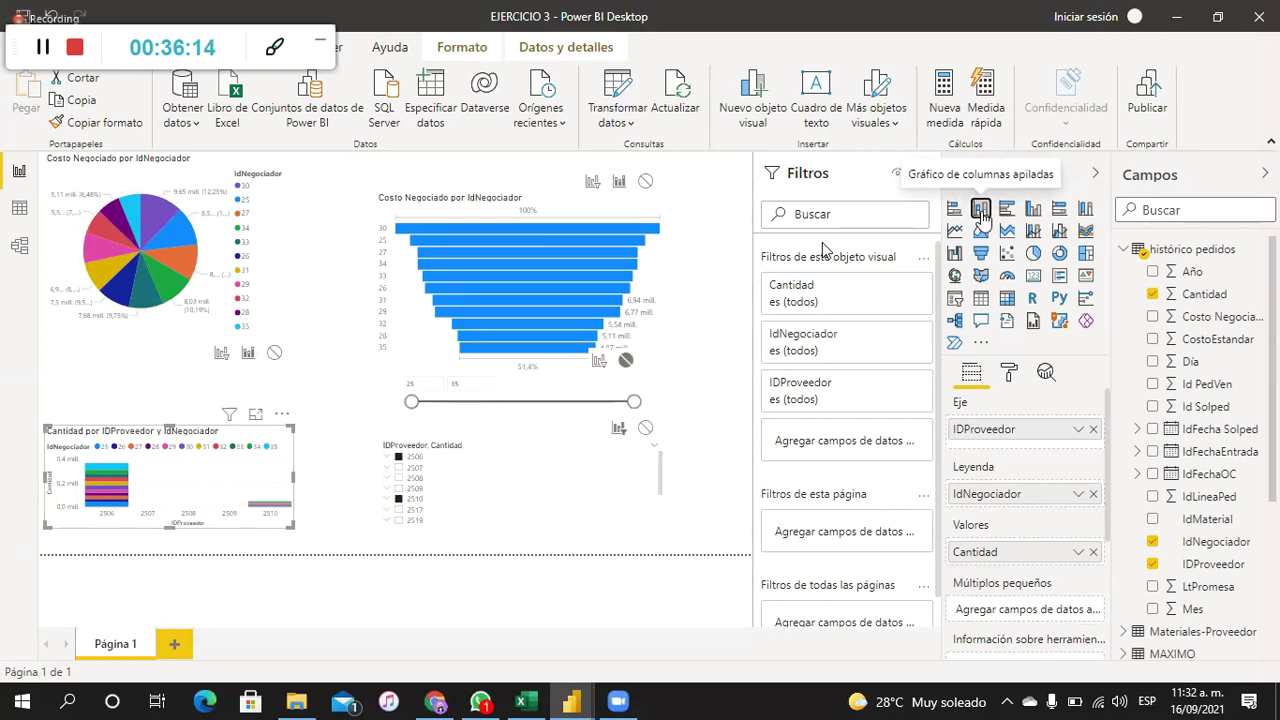
left_click(1033, 210)
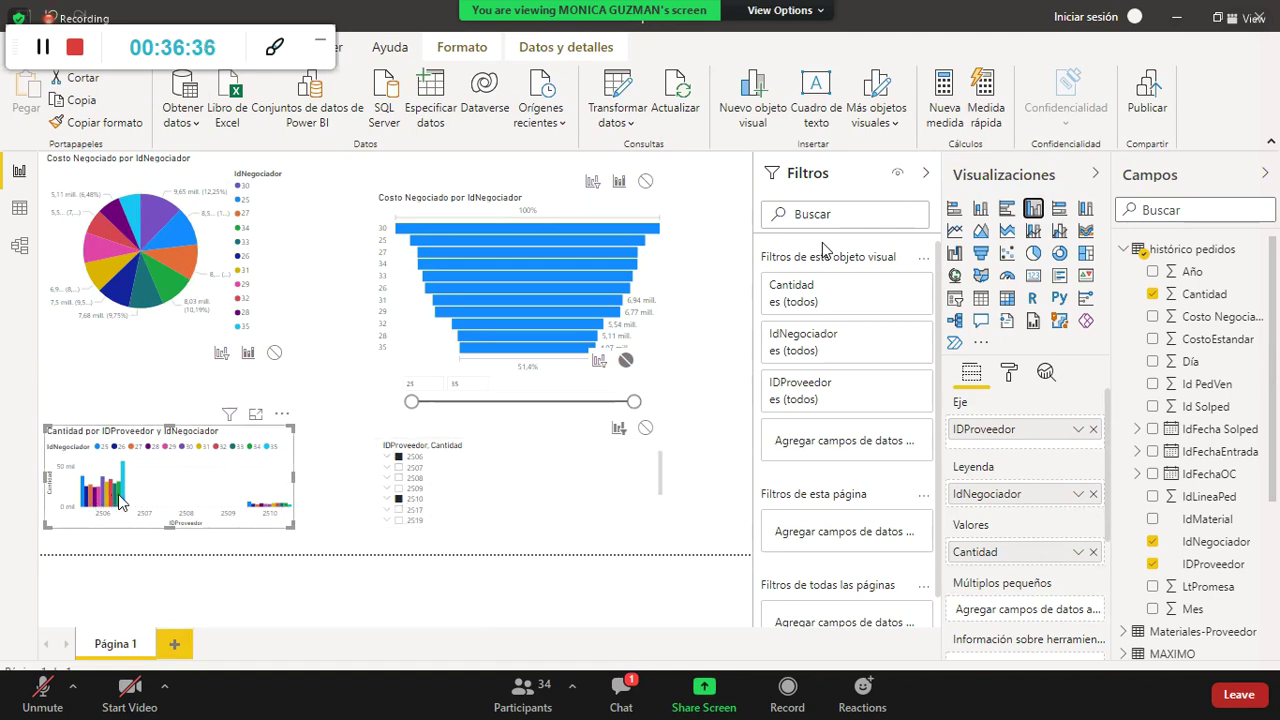
Step: Try moving IdNegociador from the legend onto the Cantidad chart's axis, then undo it
mouse_move(118, 499)
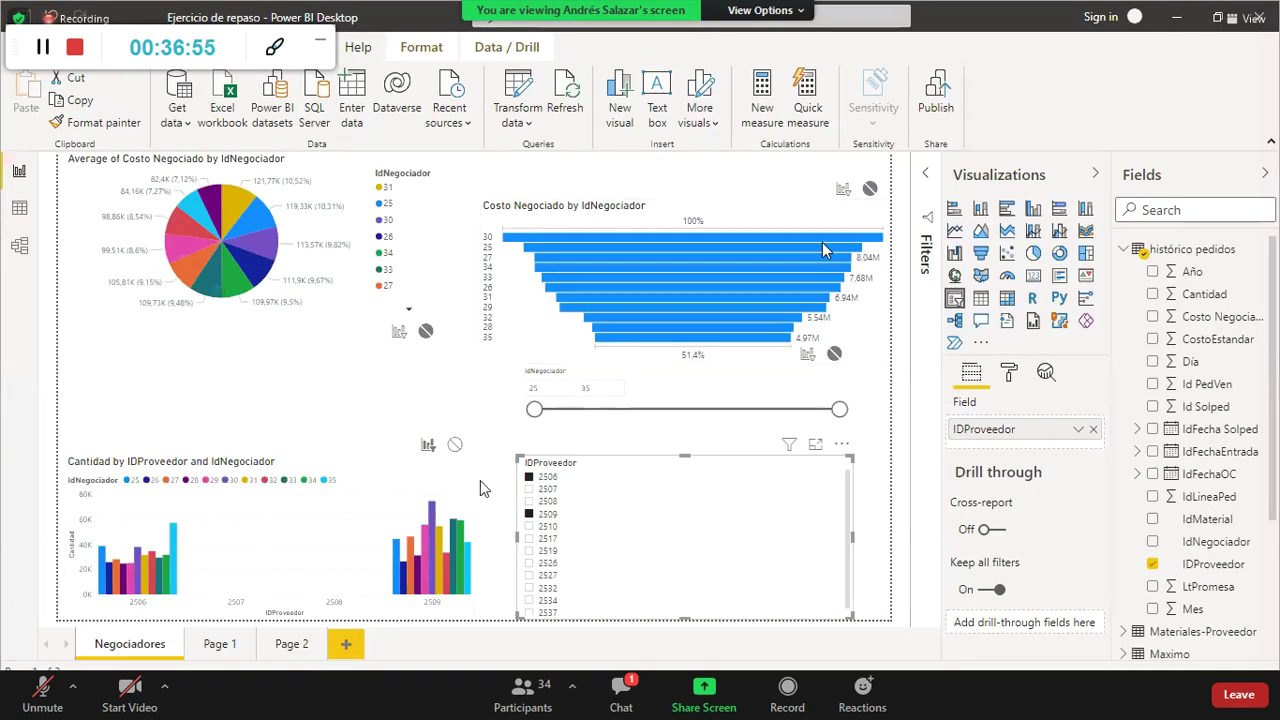
left_click(363, 477)
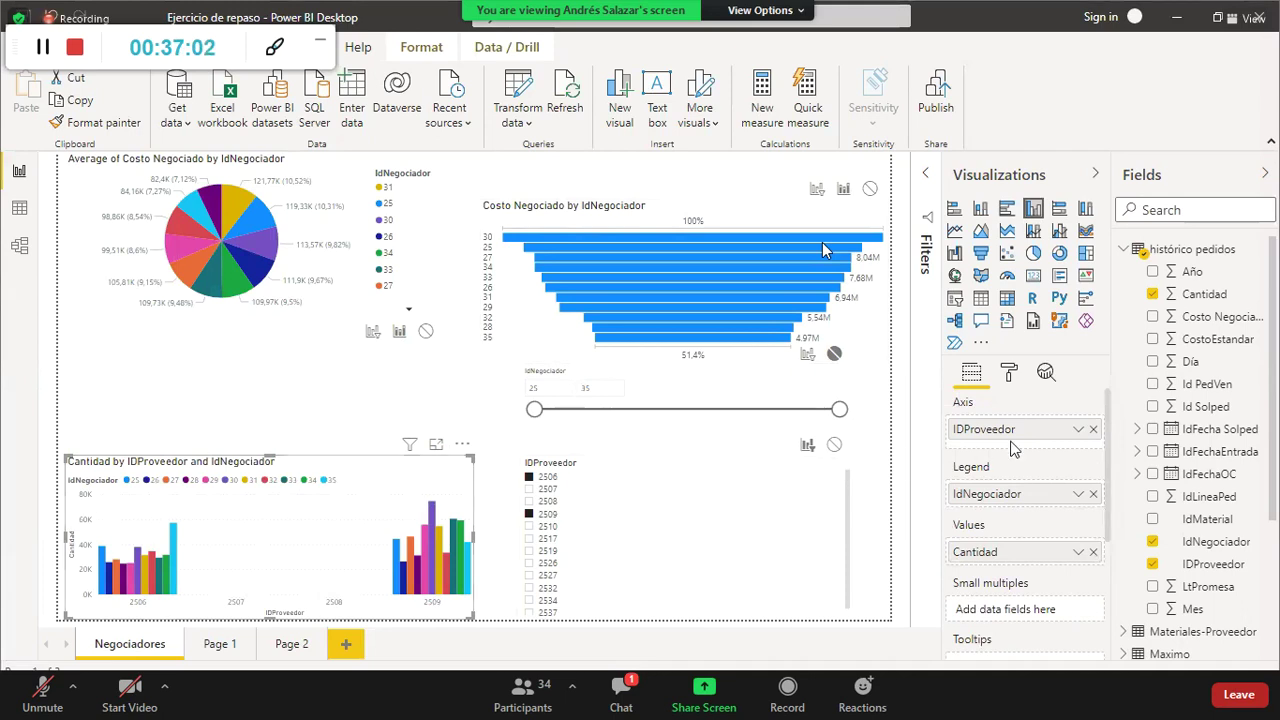
left_click_drag(1030, 437, 1013, 500)
mouse_move(1017, 437)
left_mouse_down()
mouse_move(1013, 510)
mouse_move(1013, 443)
left_mouse_up()
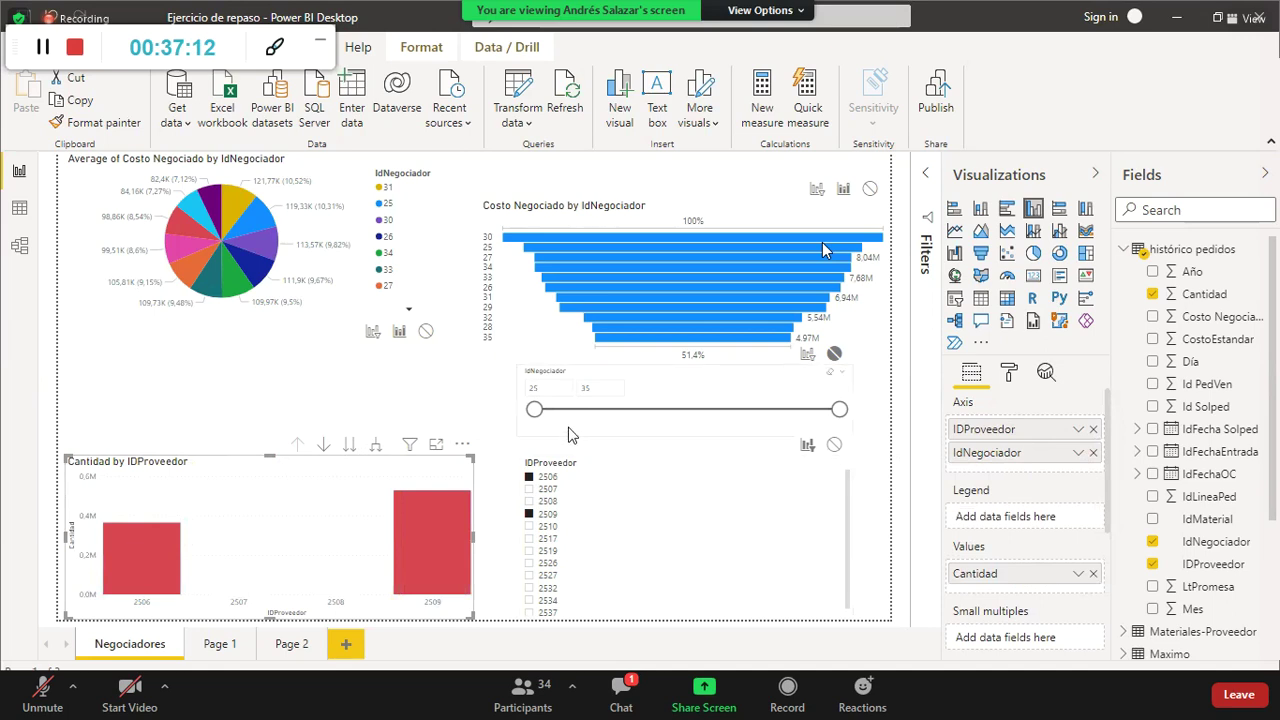
key("ctrl+z")
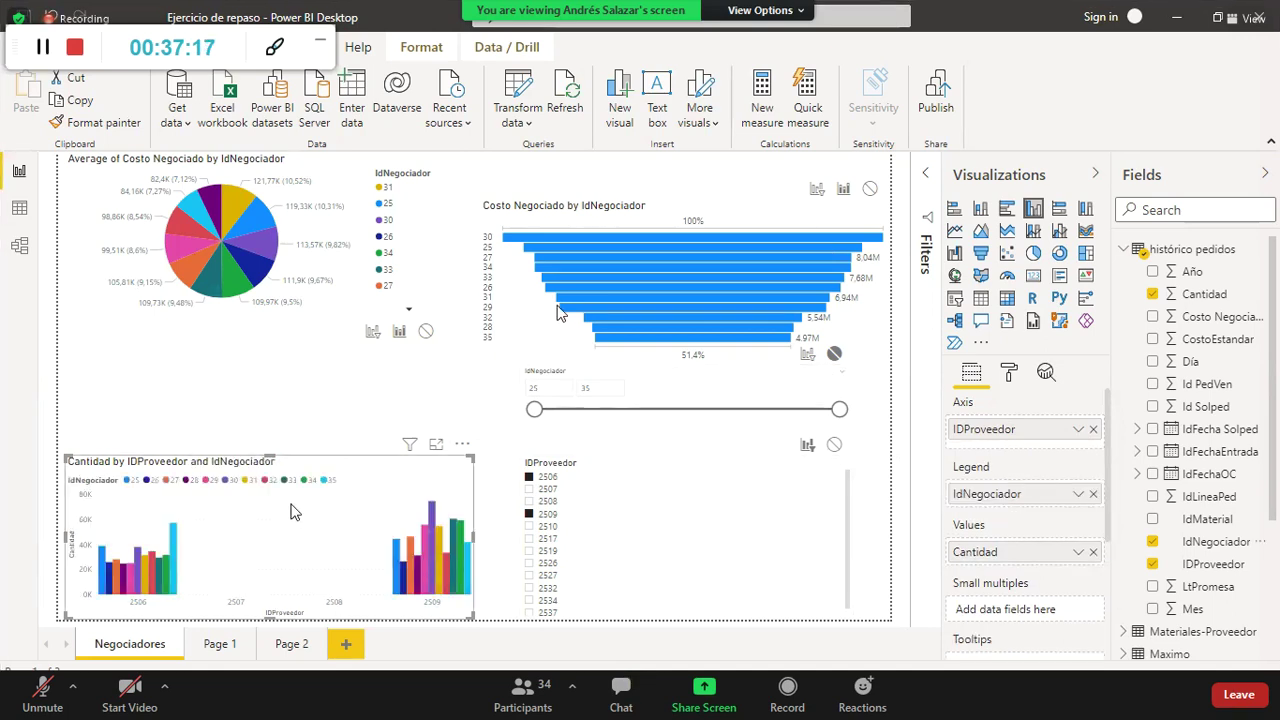
Step: Split the Cantidad chart into IdNegociador small multiples comparing providers 2506 and 2509, then enlarge it
left_click(1152, 542)
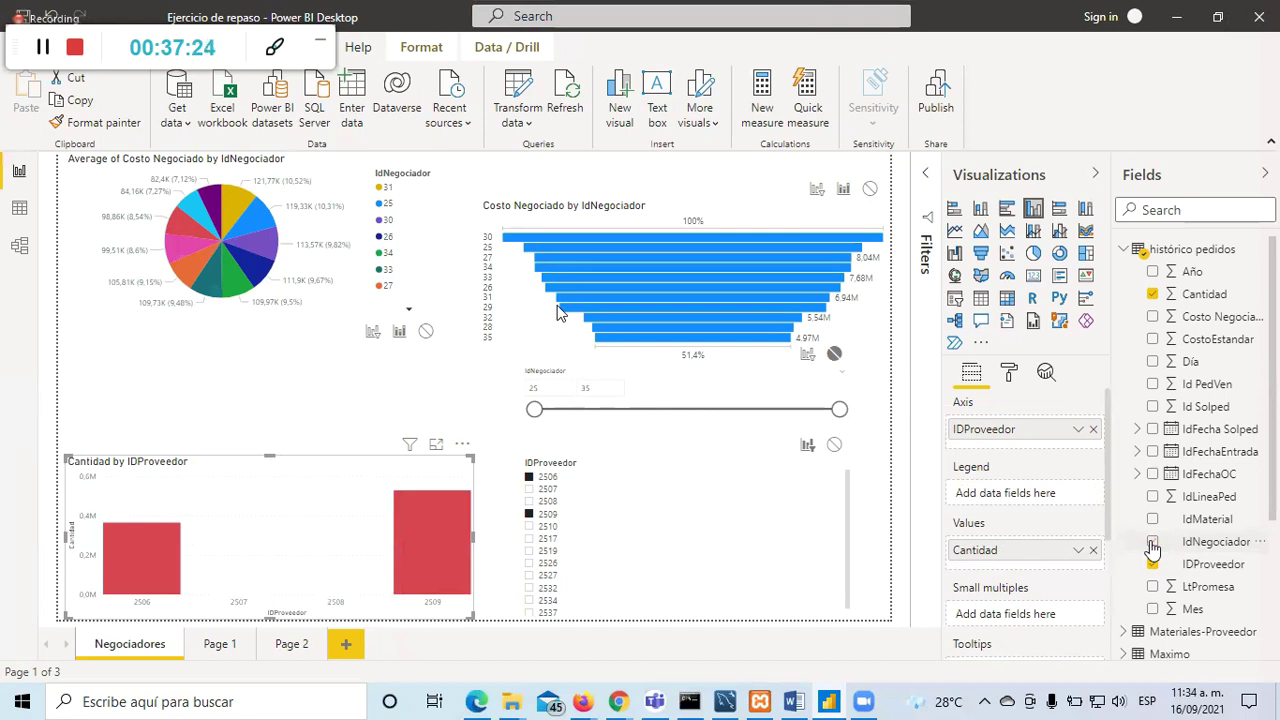
left_click(1152, 542)
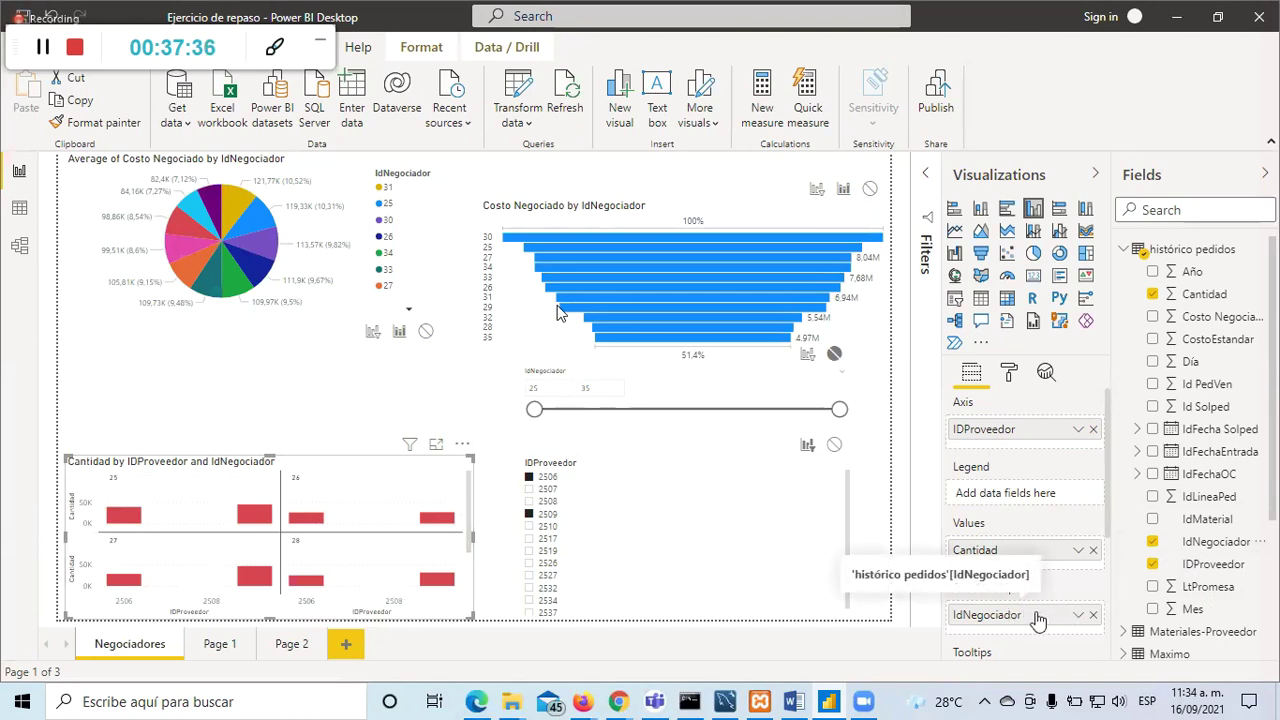
left_click_drag(1027, 620, 1023, 495)
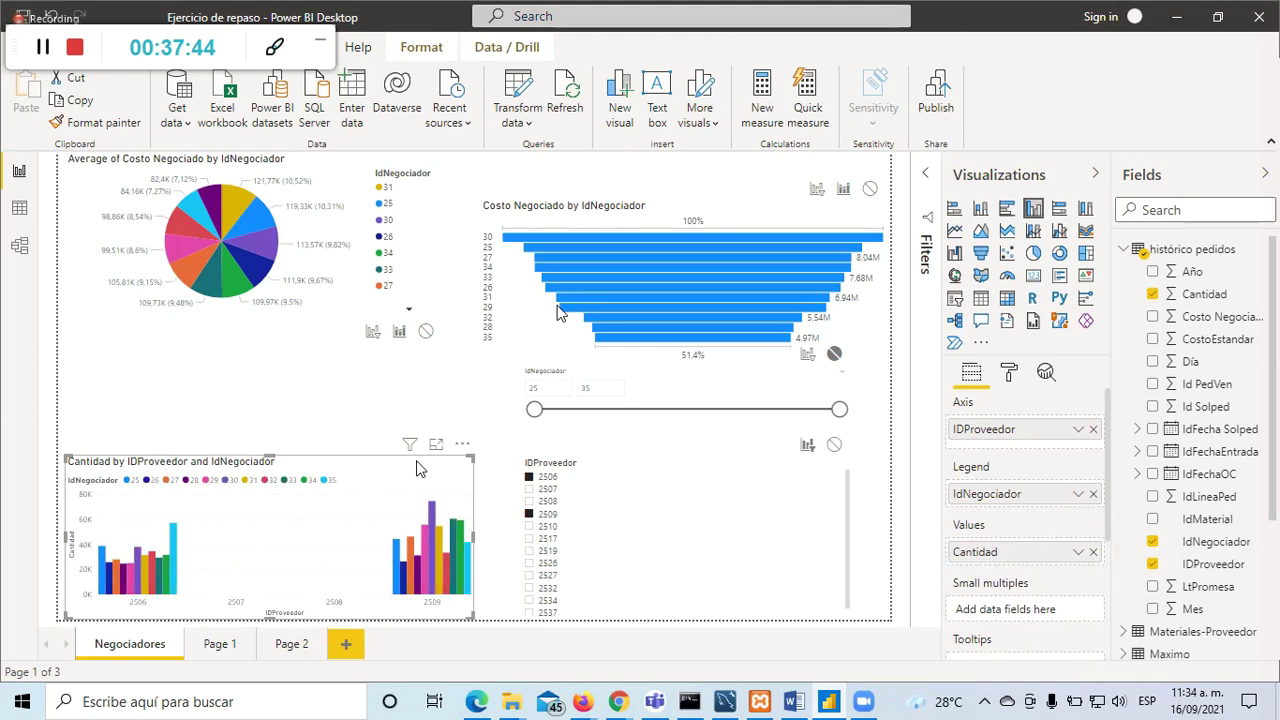
scroll(1062, 554, "down", 3)
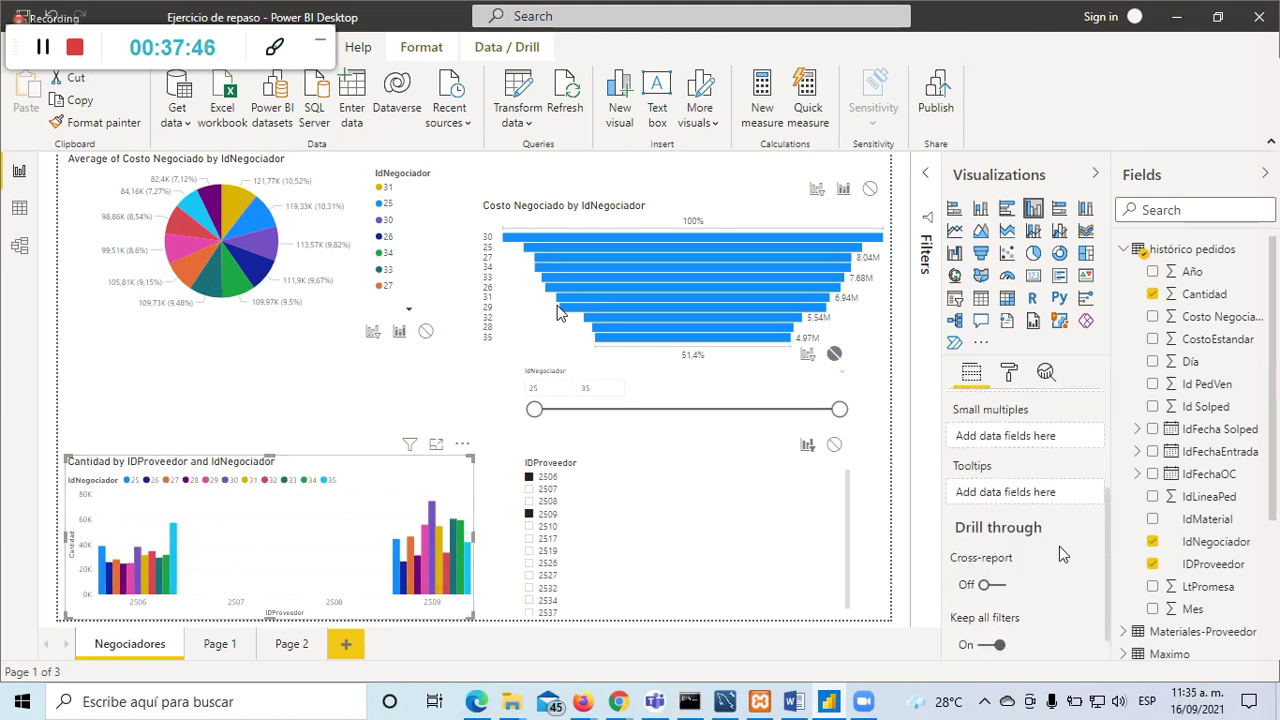
scroll(1062, 554, "up", 3)
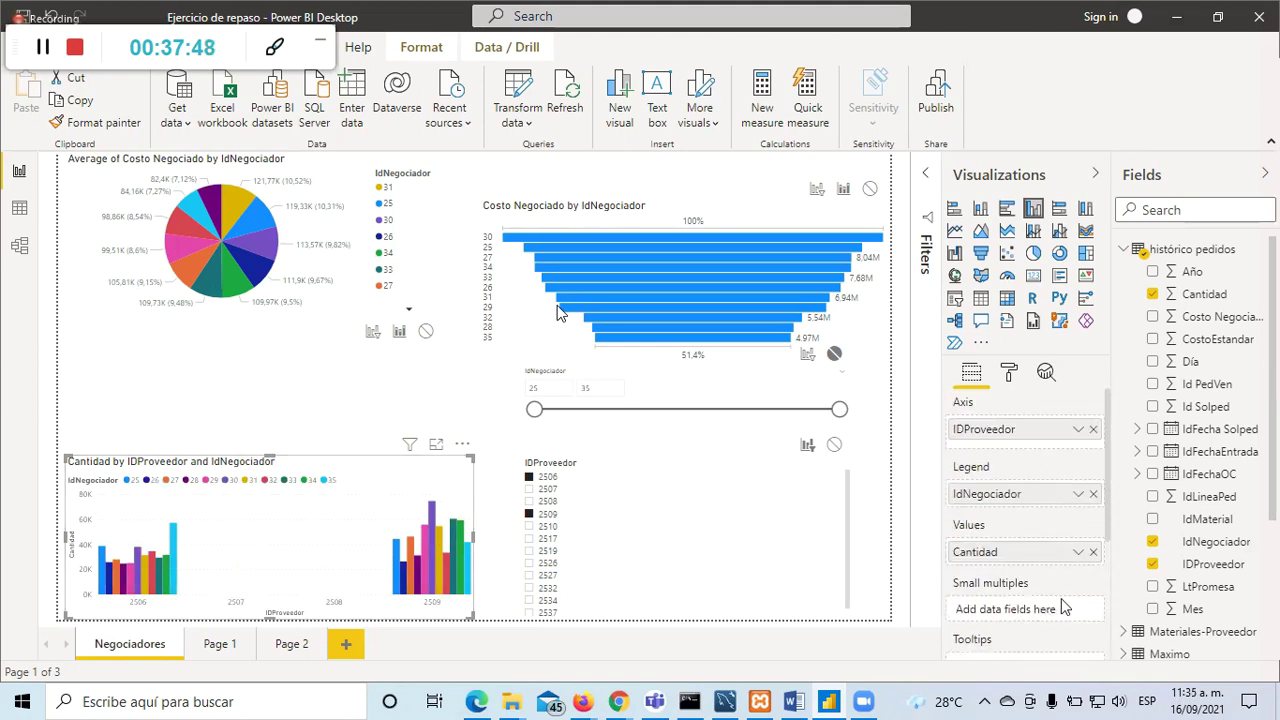
left_click_drag(988, 495, 1022, 612)
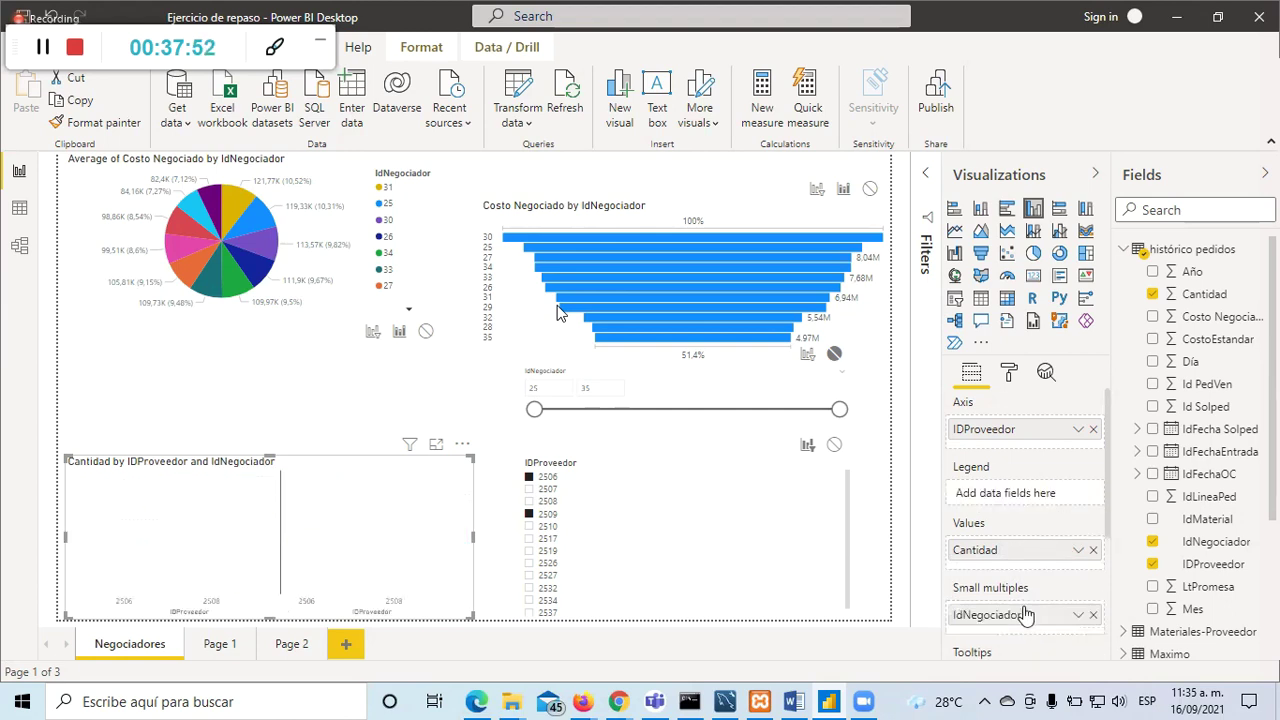
left_click(436, 443)
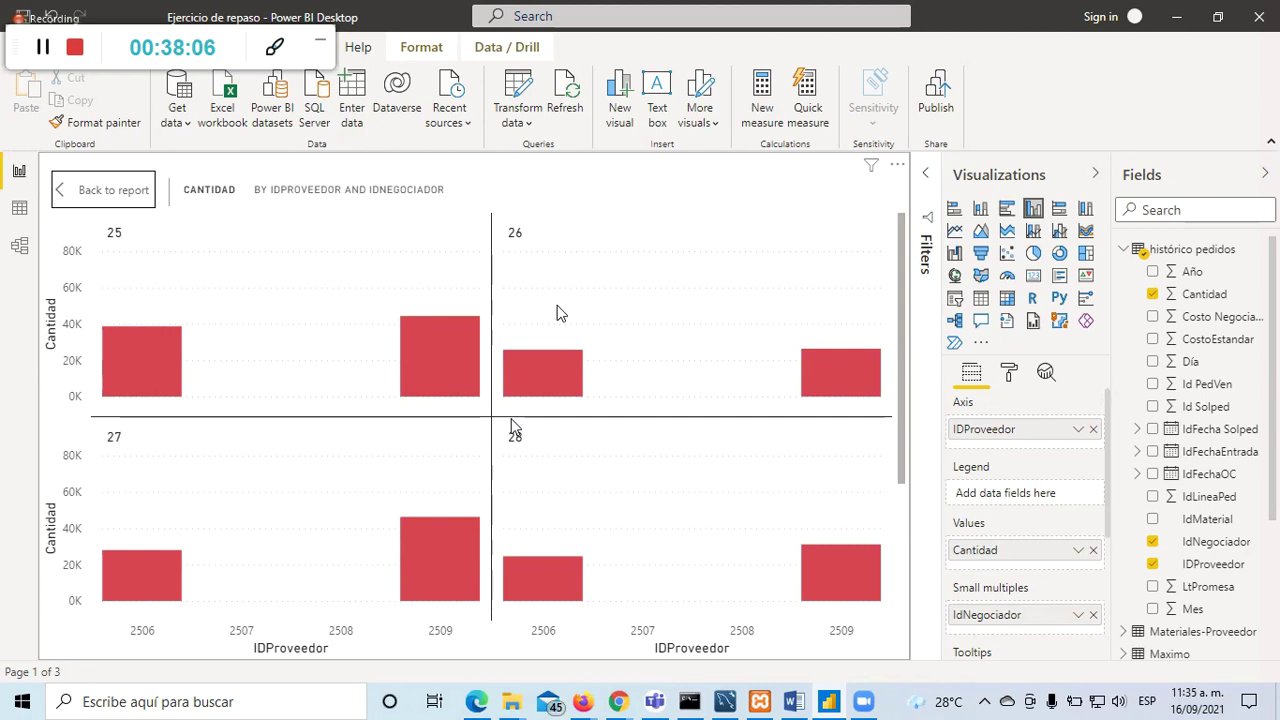
Step: Leave focus mode, remove IdNegociador from small multiples, and restore it as the chart's legend
left_click(103, 192)
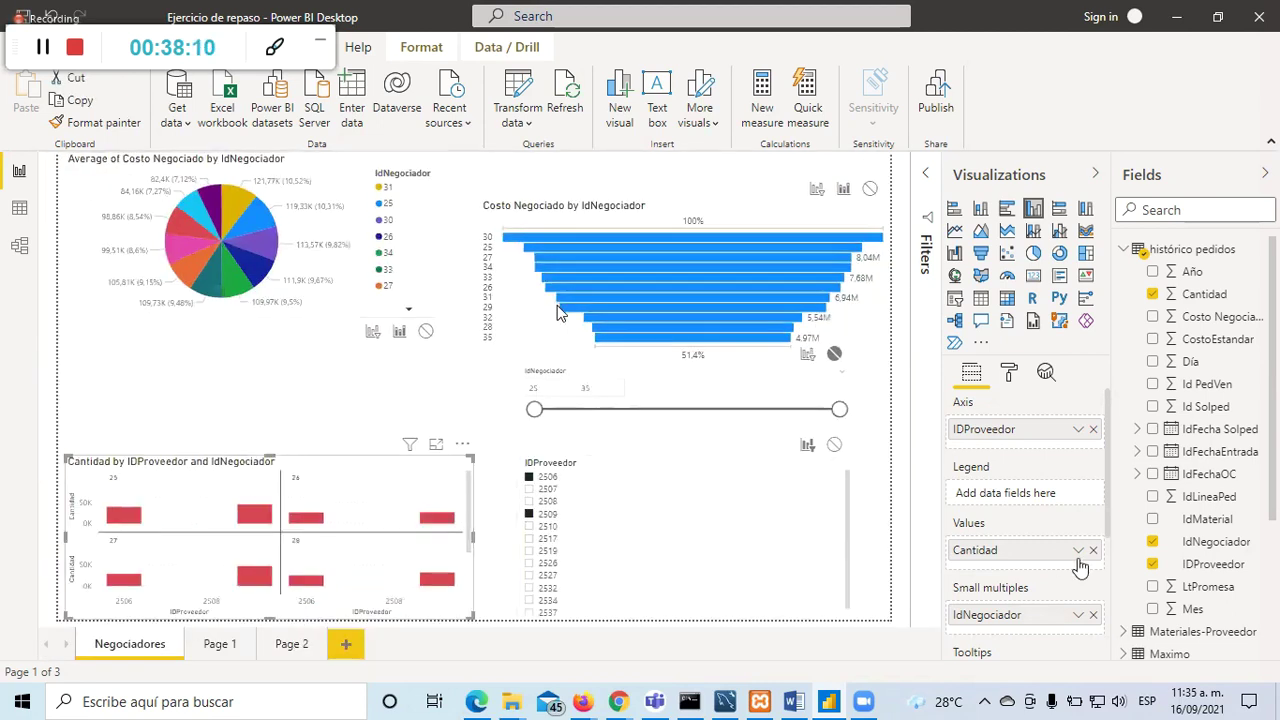
left_click(1093, 615)
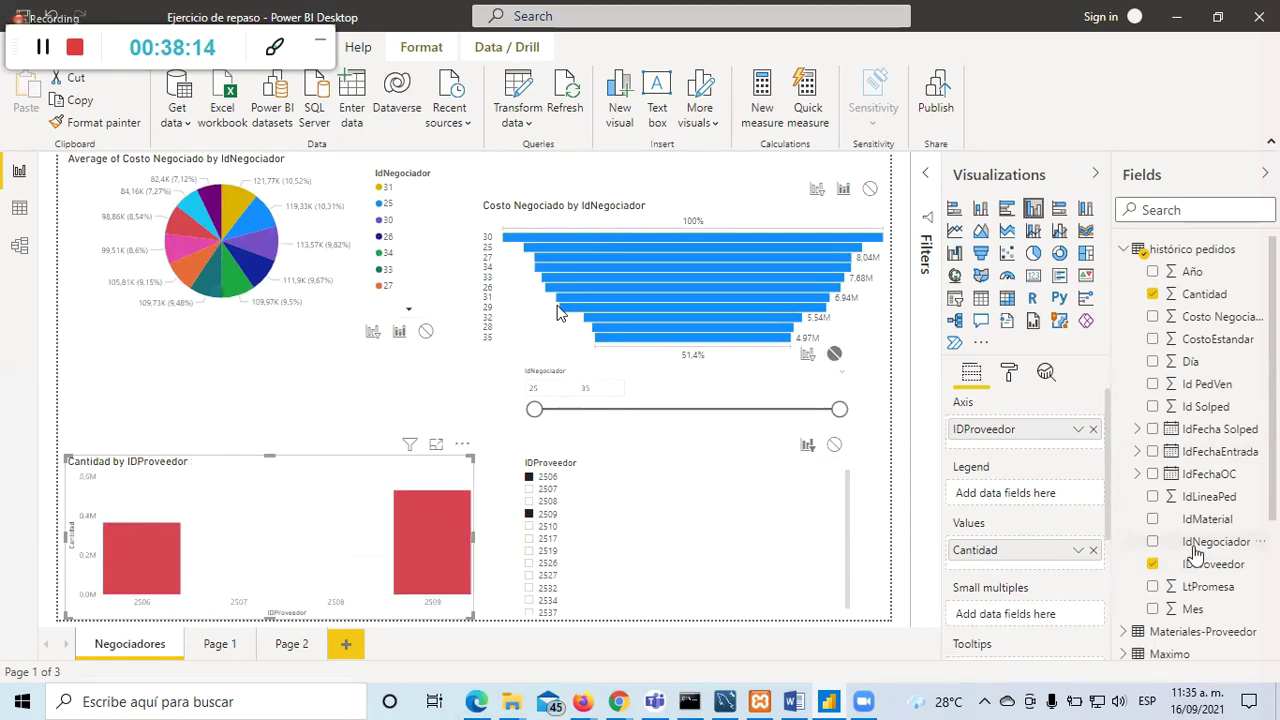
left_click(1155, 548)
left_click(1154, 545)
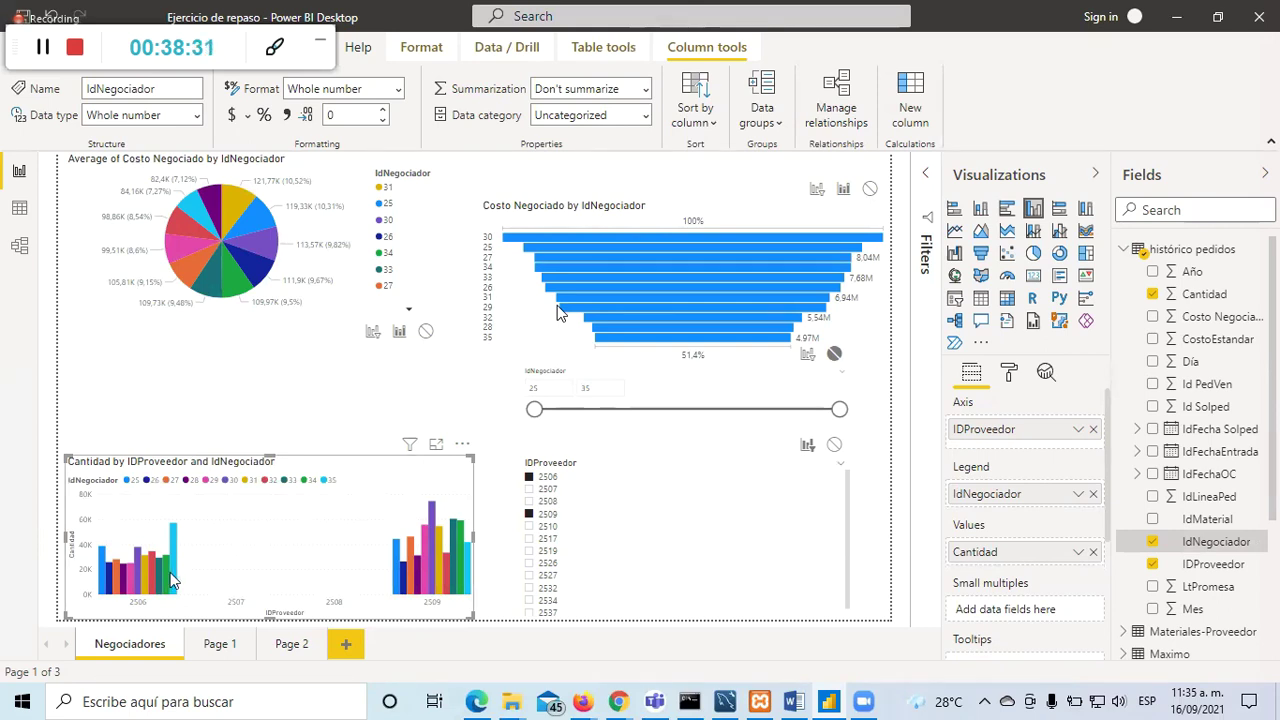
Step: Test the IDProveedor slicer by filtering to provider 2507, then 2508
left_click(660, 497)
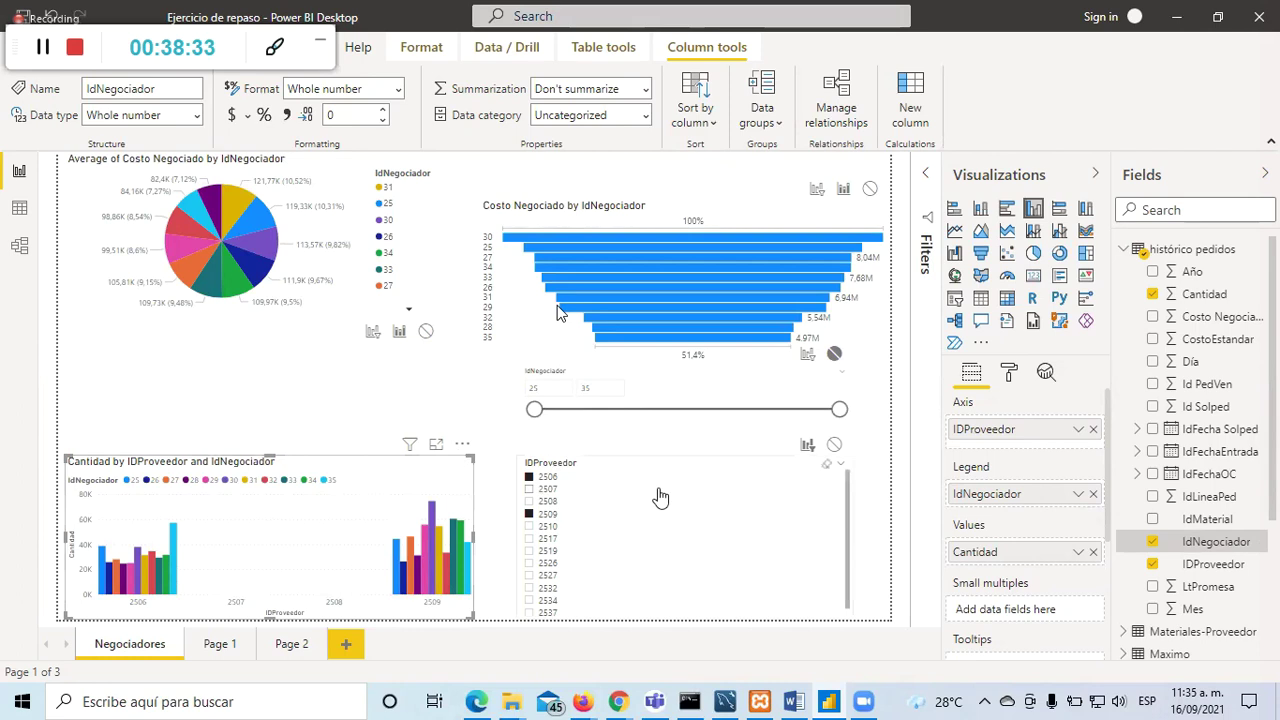
left_click(660, 492)
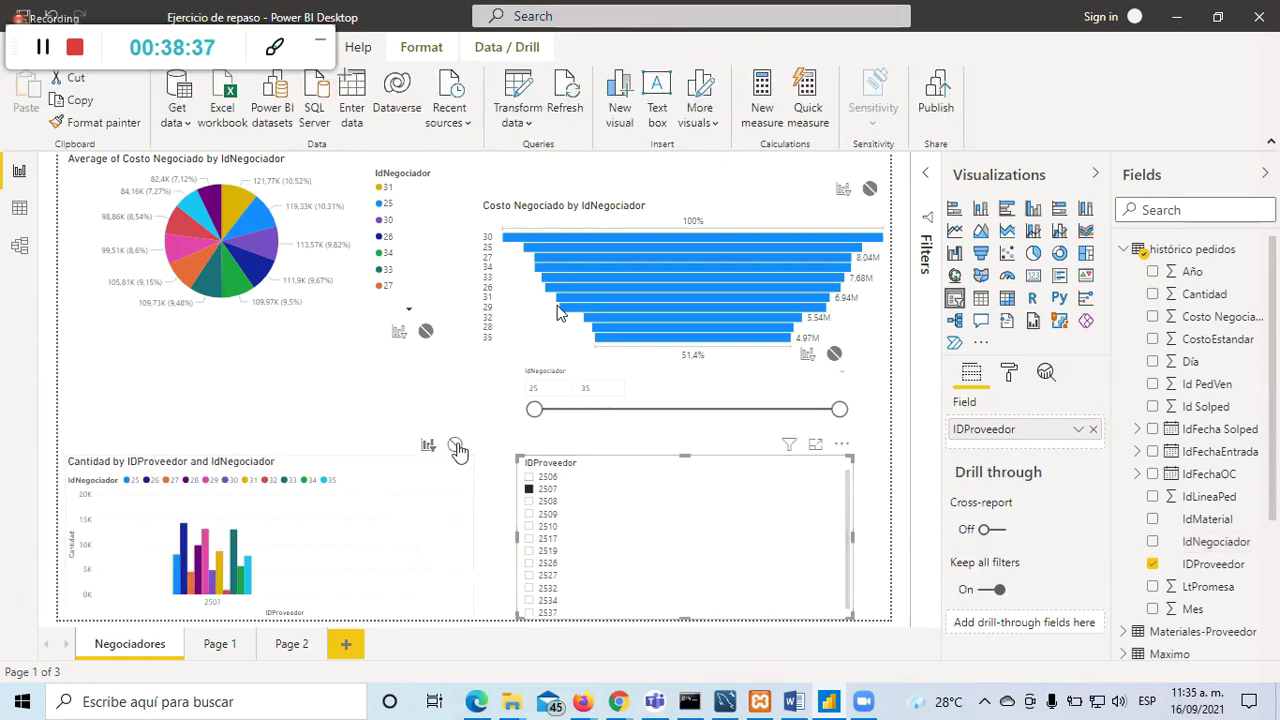
double_click(415, 20)
left_click(418, 60)
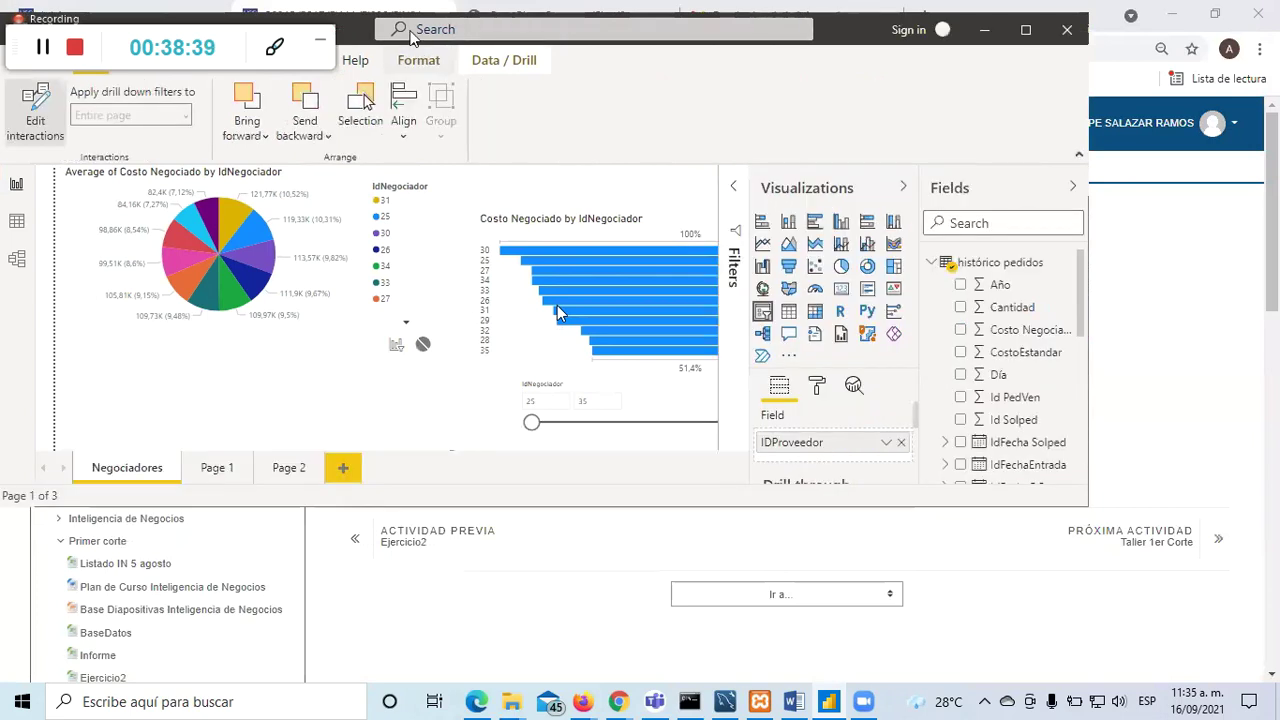
key("super+Up")
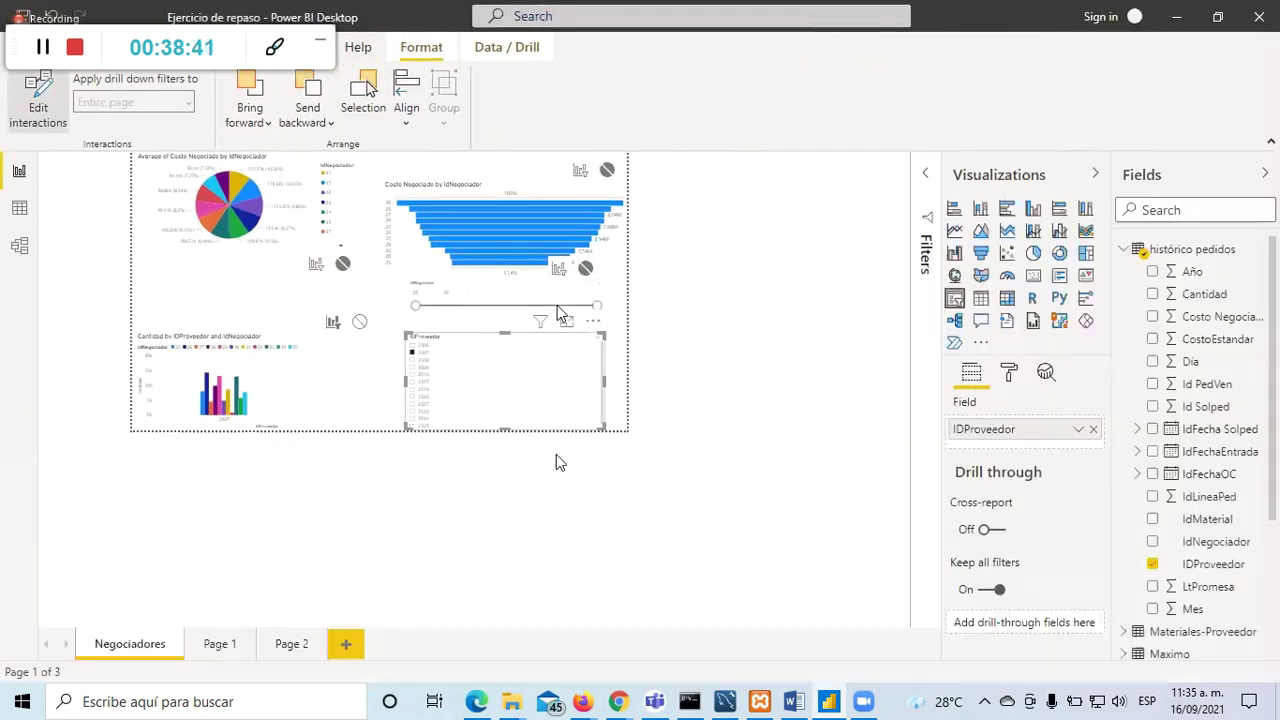
left_click(709, 500)
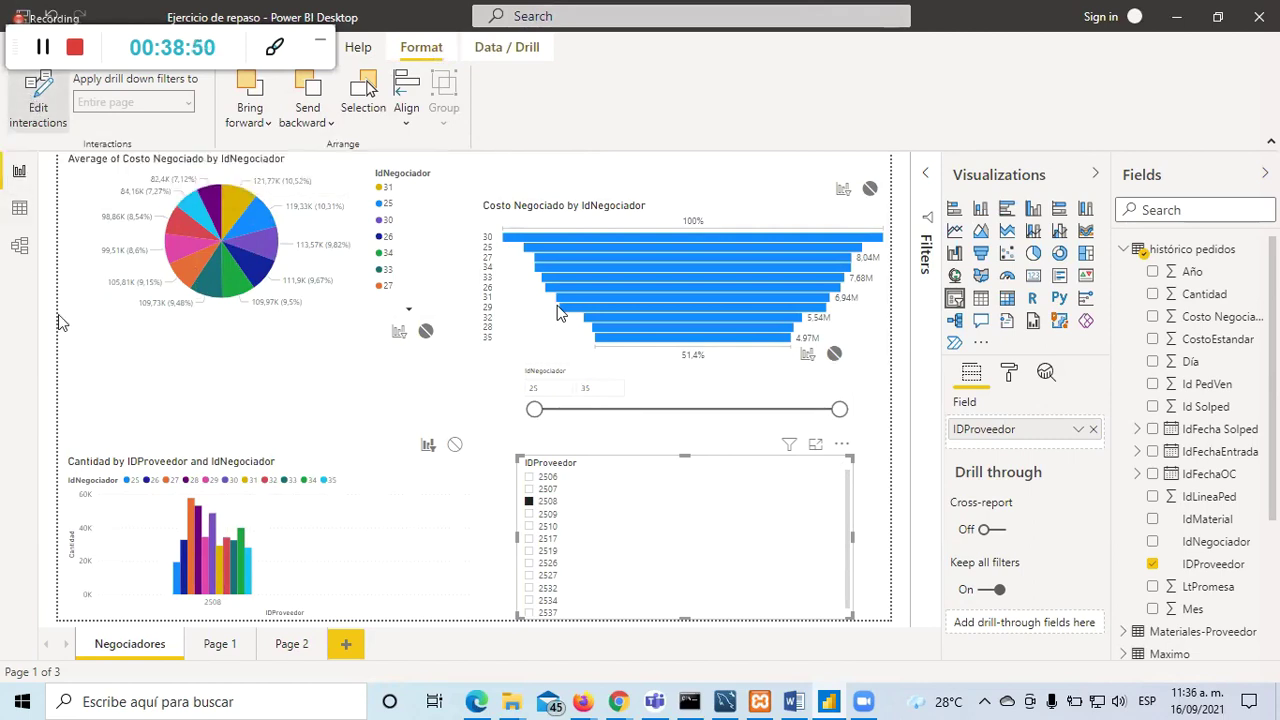
Step: Turn off Edit interactions and select the Cantidad column chart
left_click(40, 100)
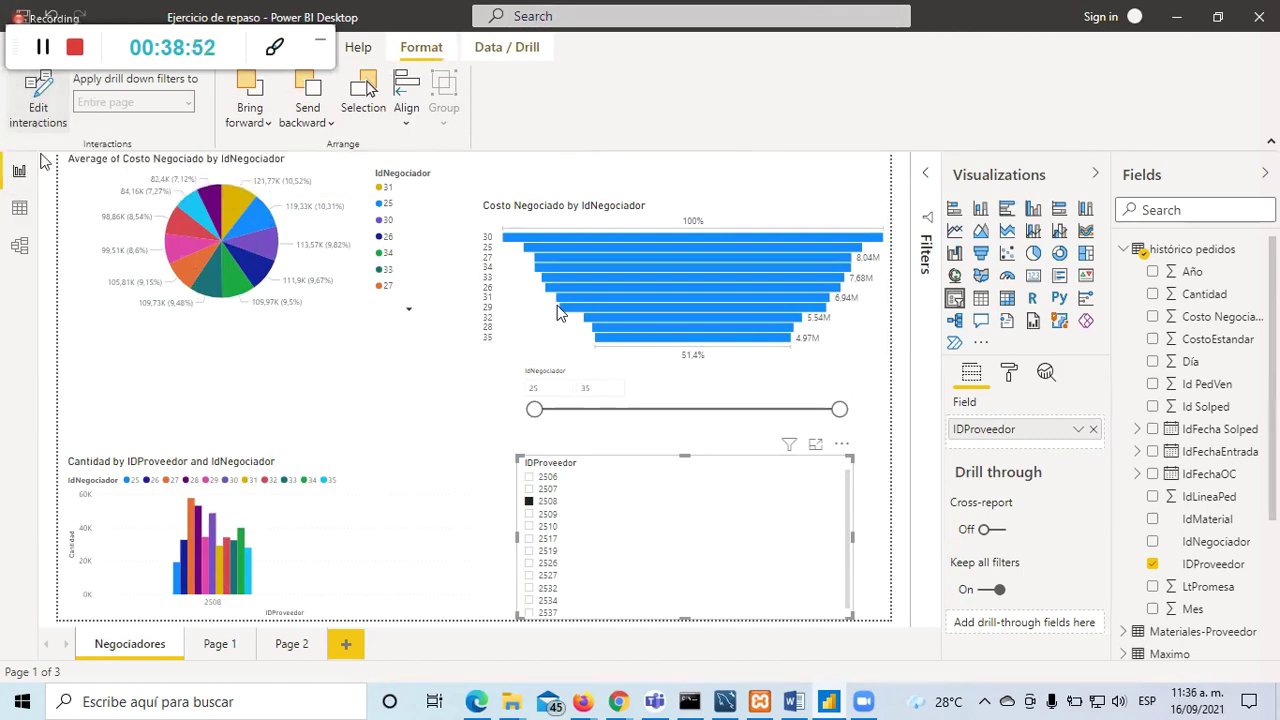
left_click(72, 398)
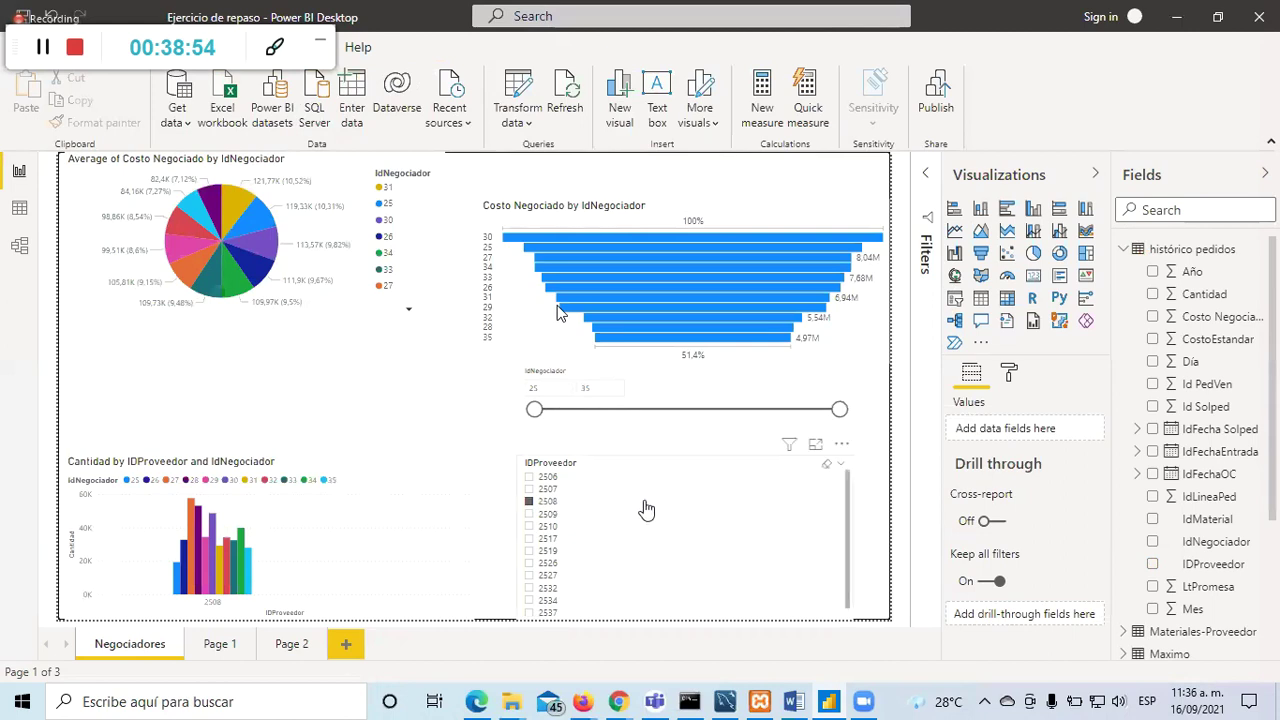
left_click(440, 488)
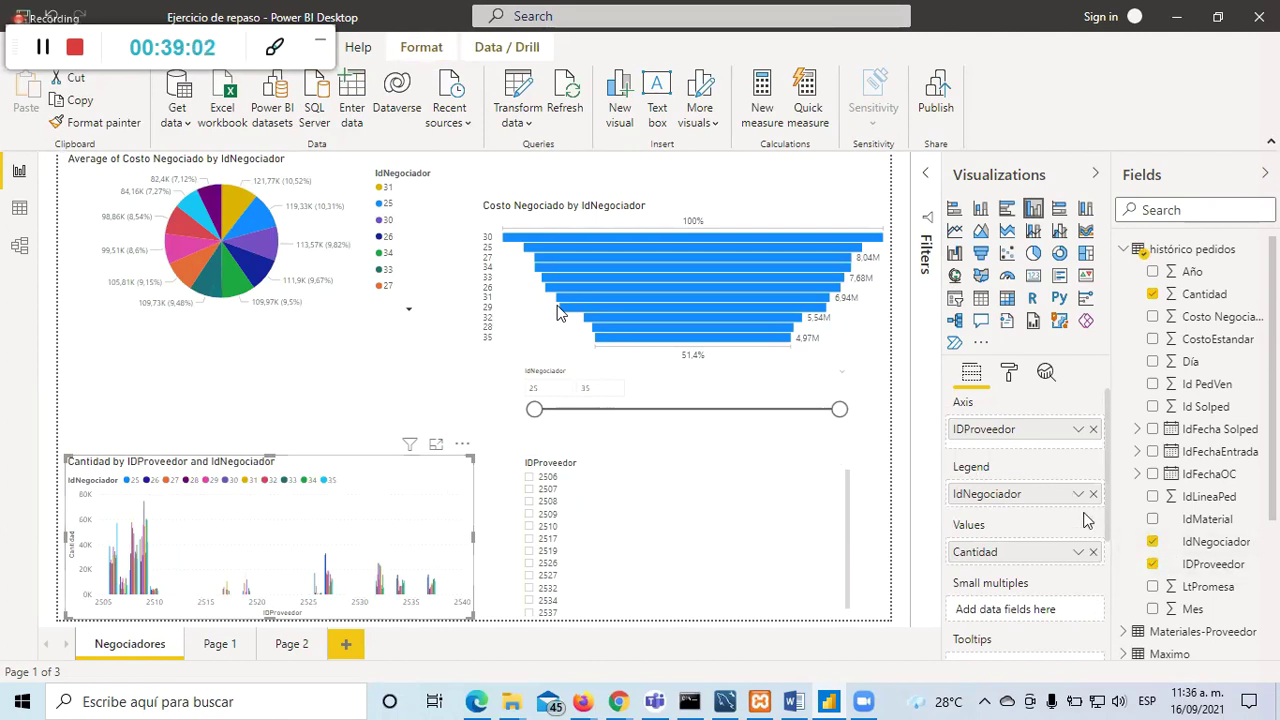
Step: Split the Cantidad chart into small multiples by IdNegociador and preview it in focus mode
left_click_drag(1006, 494, 1005, 612)
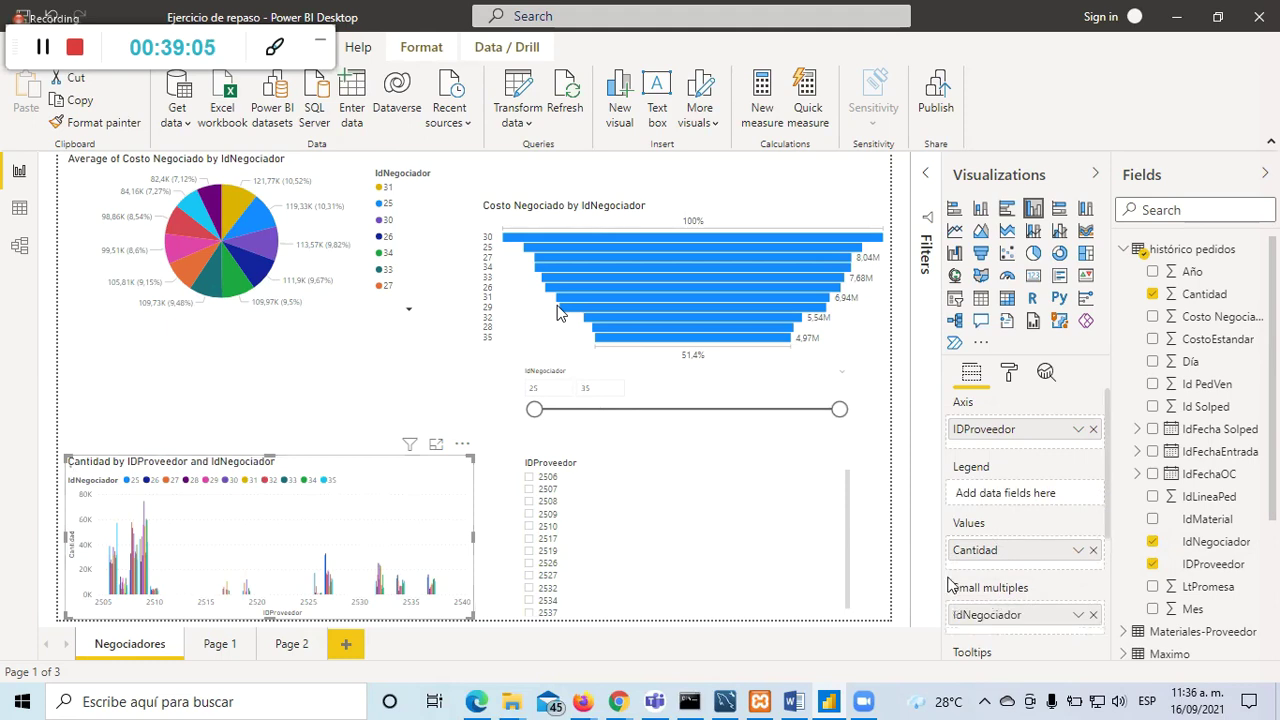
left_click(437, 446)
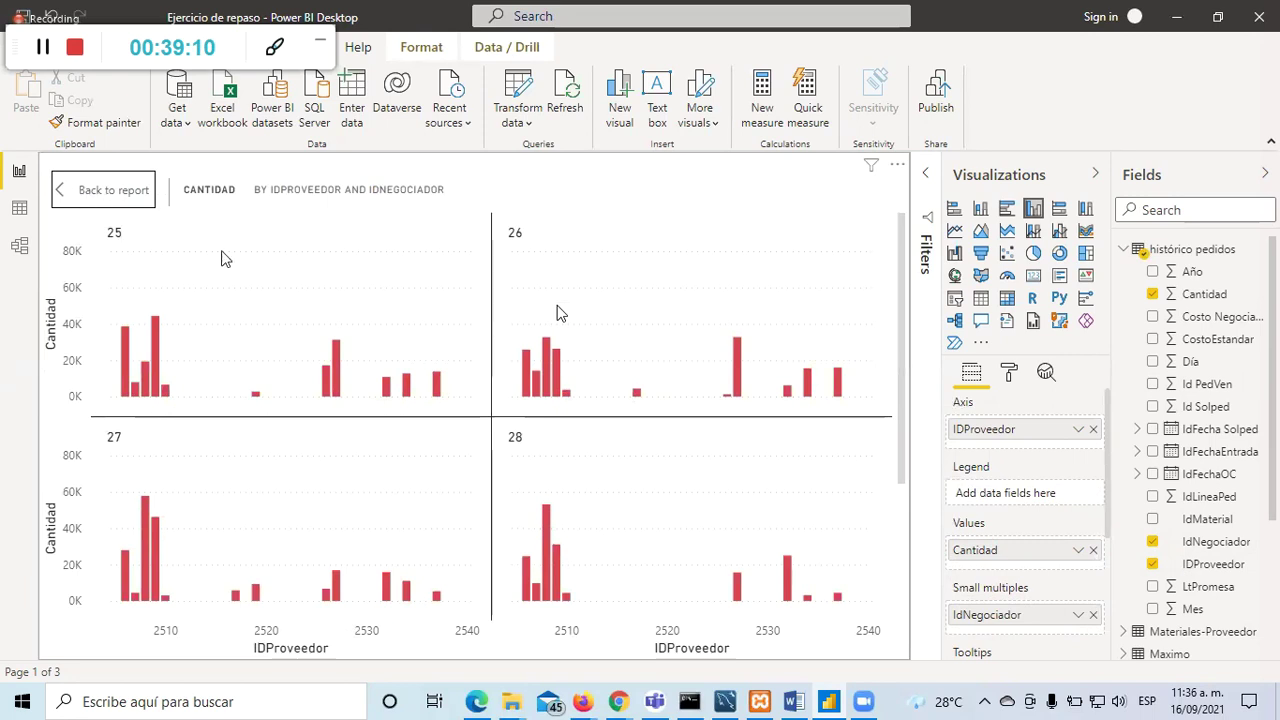
left_click(103, 189)
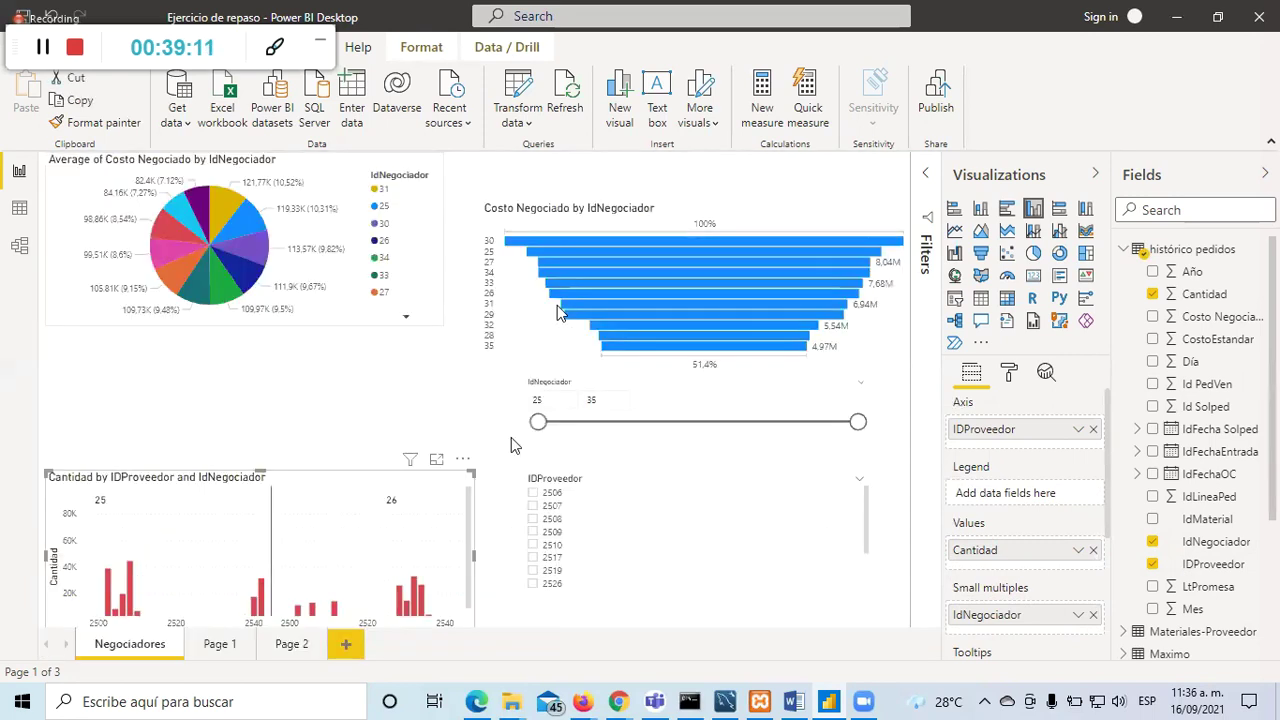
Step: Filter the slicer to providers 2508 and 2517 and view the chart in focus mode
left_click(530, 503)
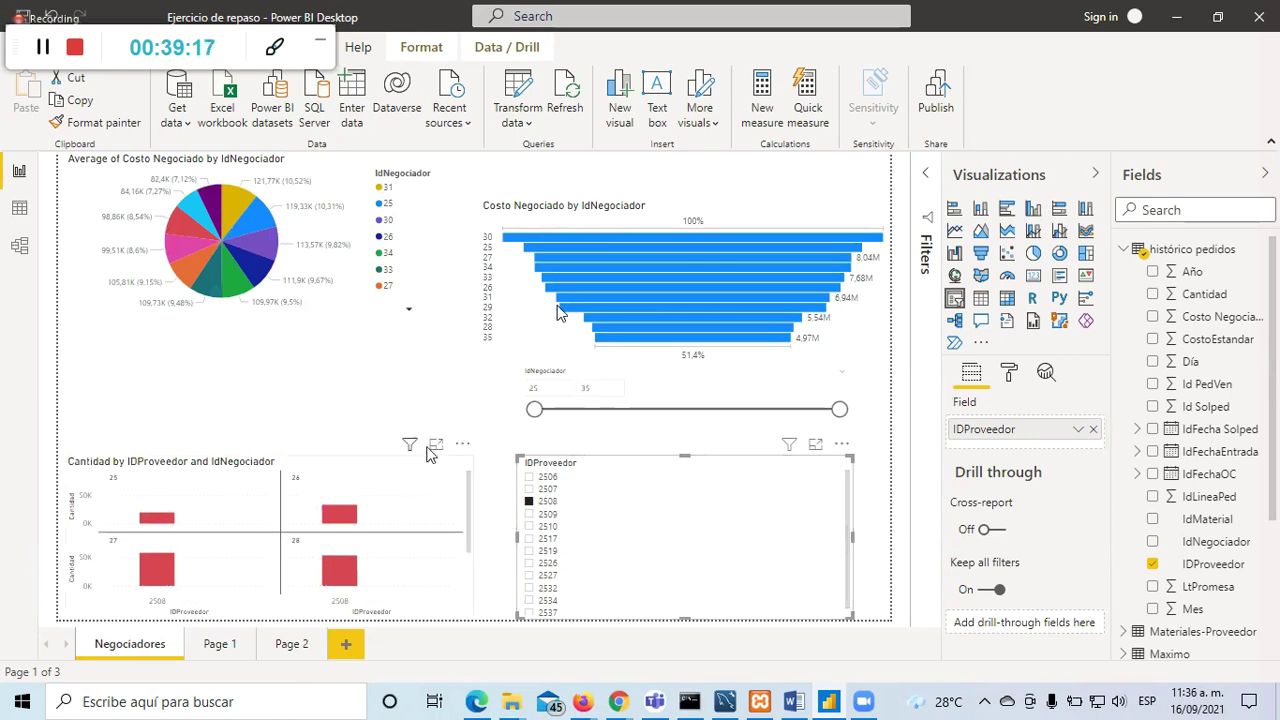
left_click(528, 538, "ctrl")
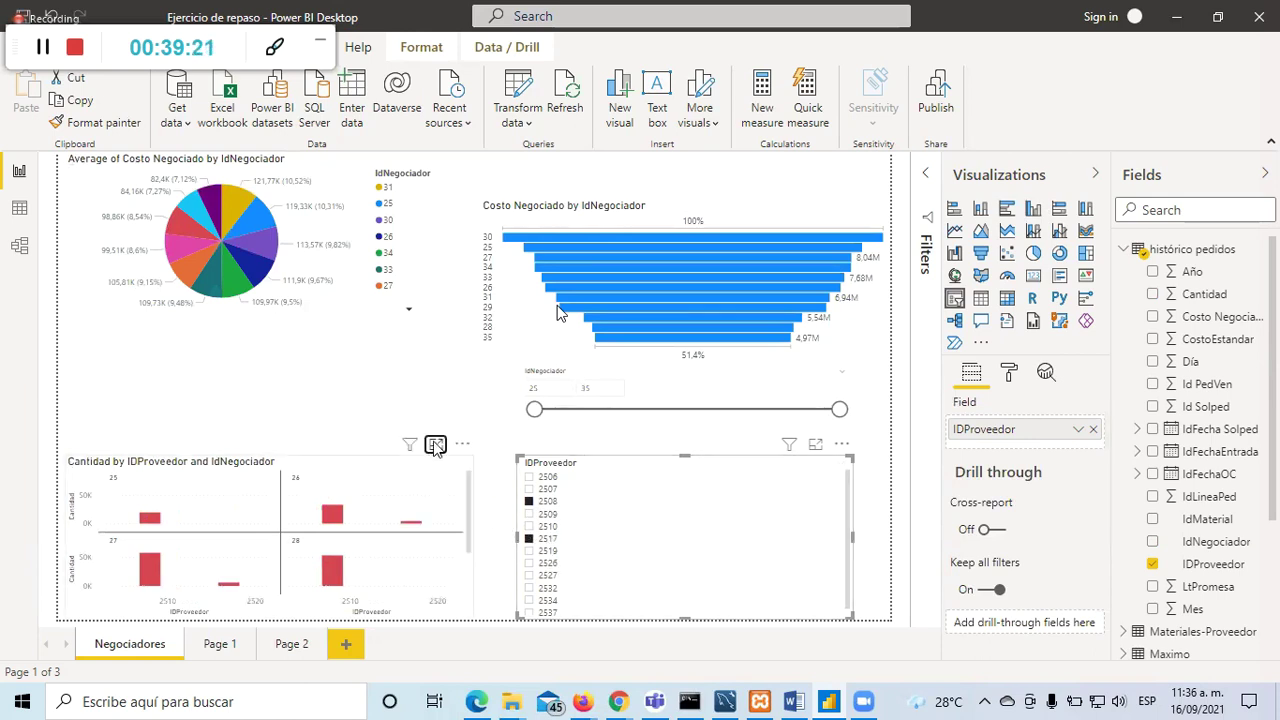
left_click(435, 446)
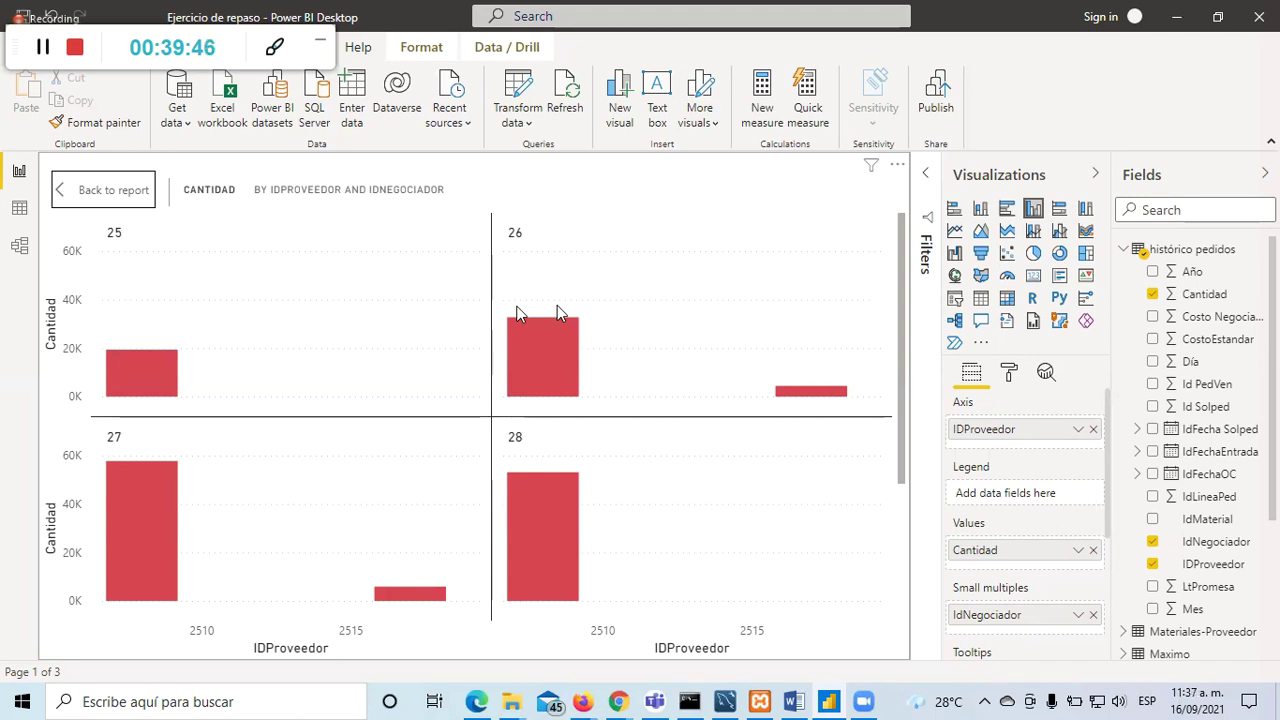
Step: Inspect the small-multiples chart again in focus mode, then return to the report page
left_click(108, 195)
left_click(550, 539)
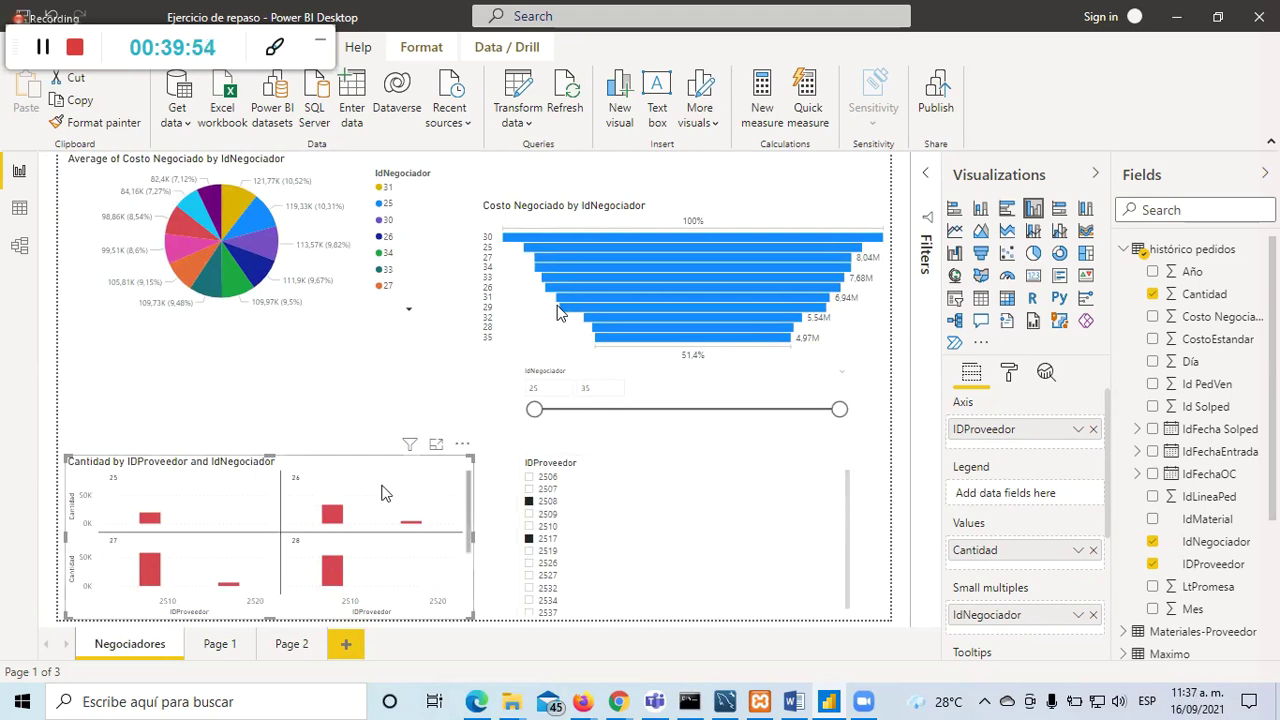
left_click(436, 445)
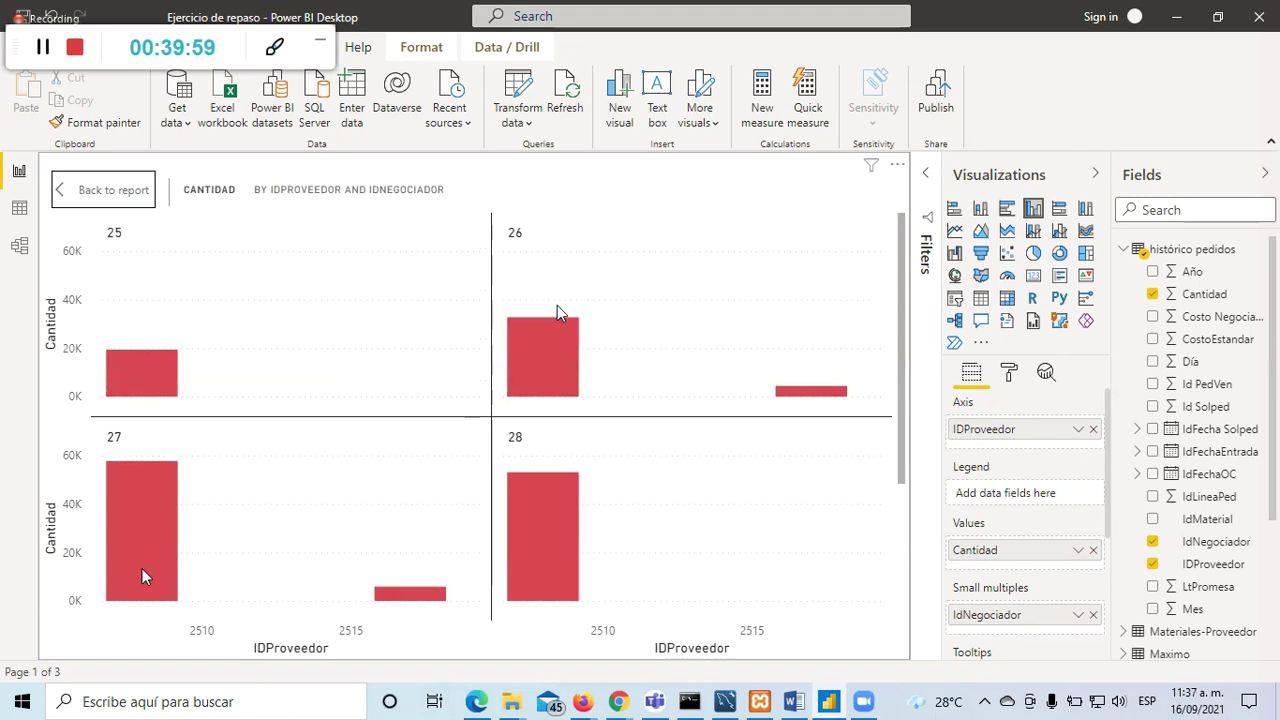
mouse_move(410, 596)
scroll(1050, 563, "down", 3)
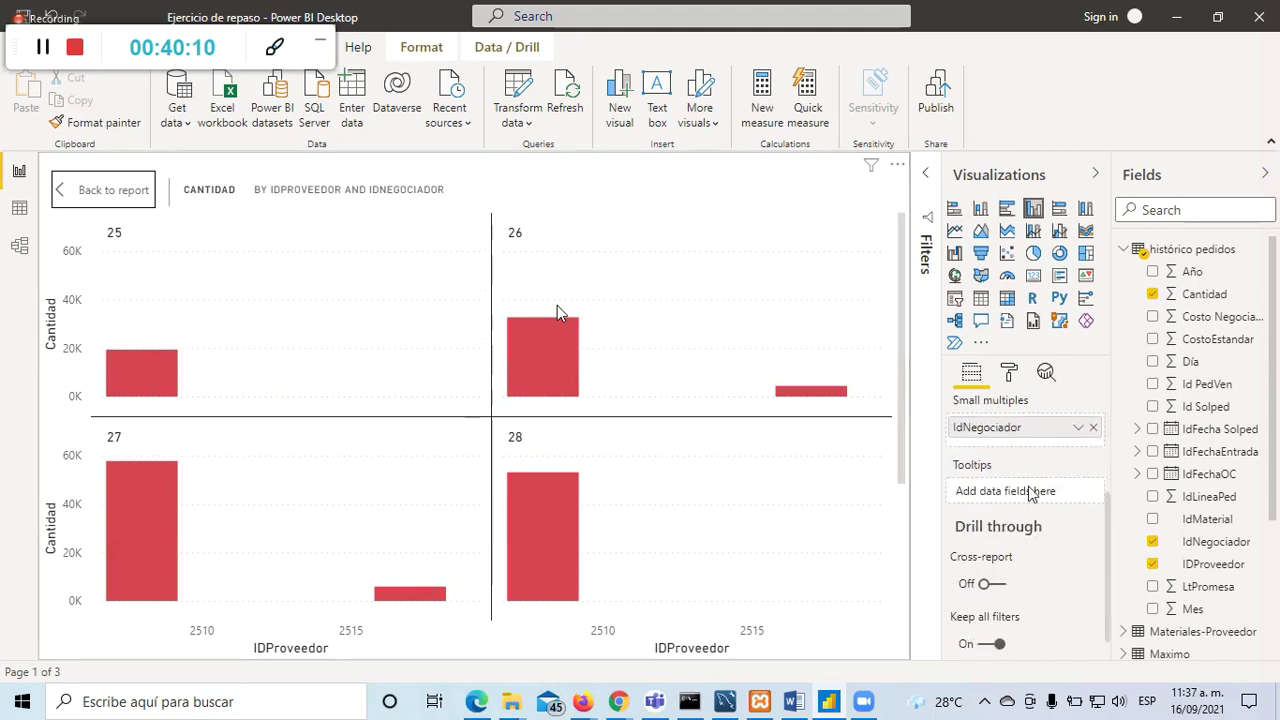
scroll(1017, 540, "up", 2)
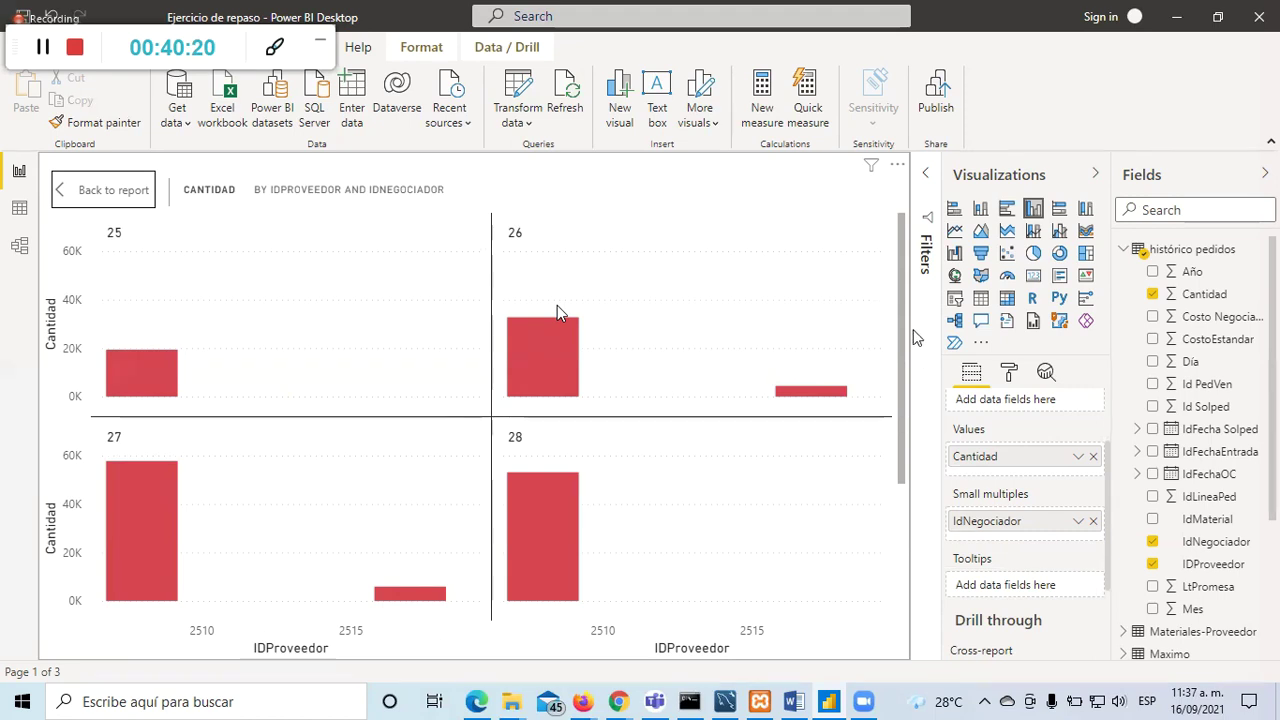
left_click(105, 190)
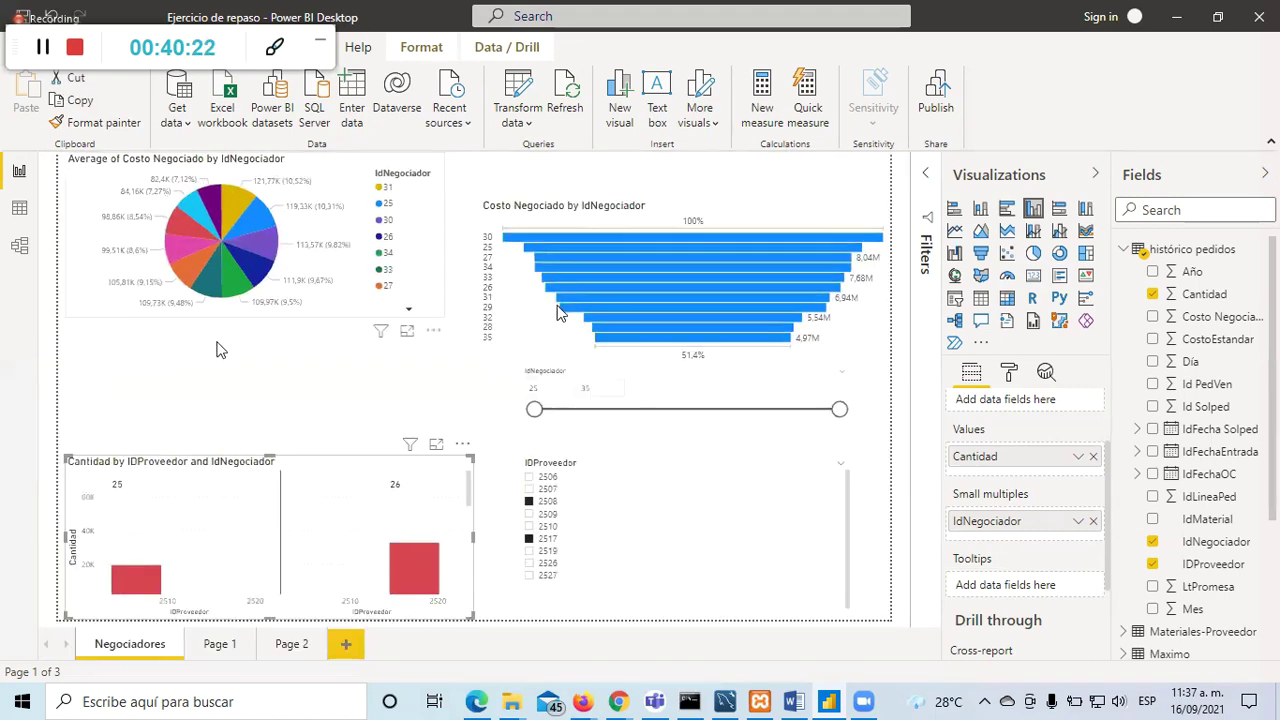
Step: Nudge the Costo Negociado funnel chart upward, check the other charts, then go to Page 1
left_click(326, 415)
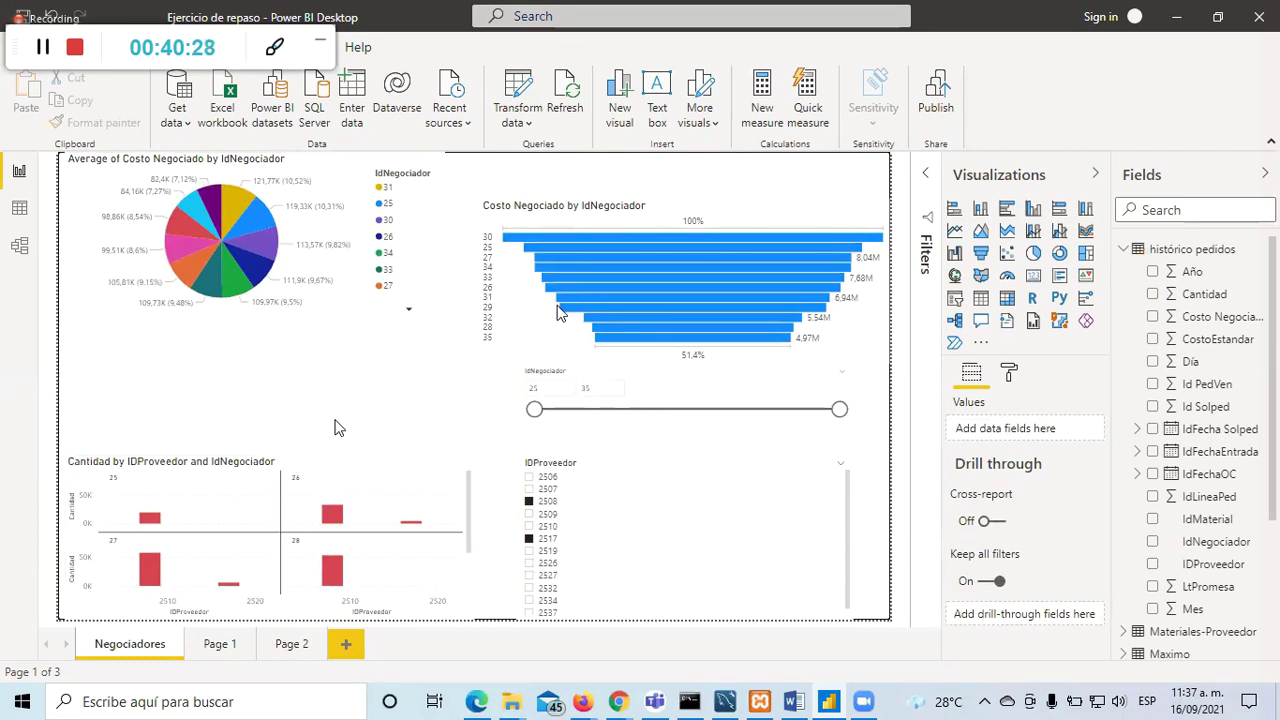
left_click(658, 186)
left_click_drag(658, 181, 658, 170)
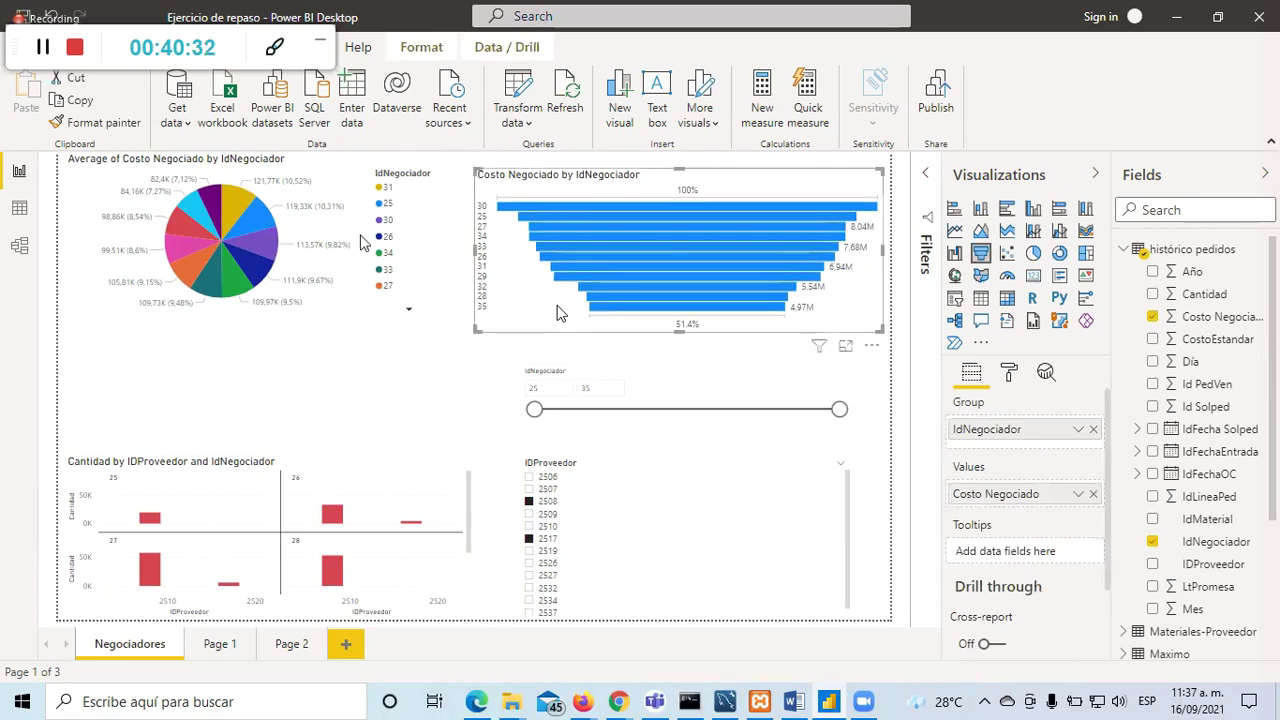
left_click(344, 333)
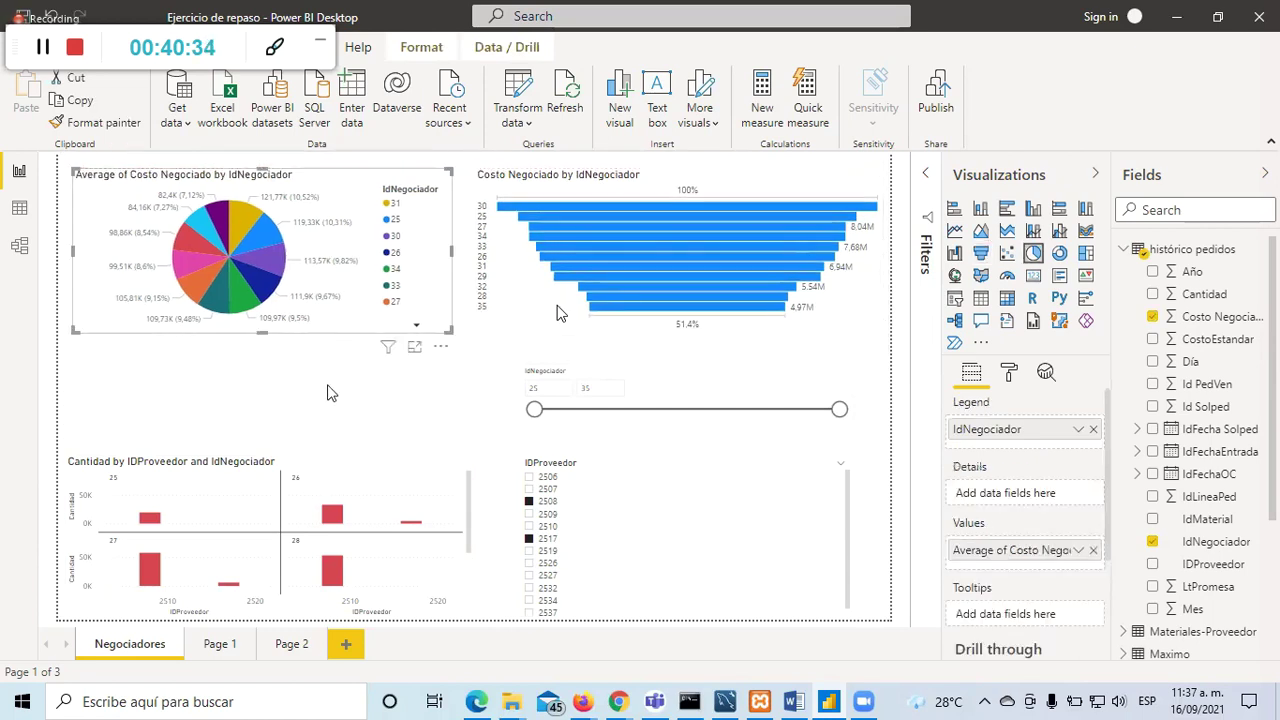
left_click(330, 393)
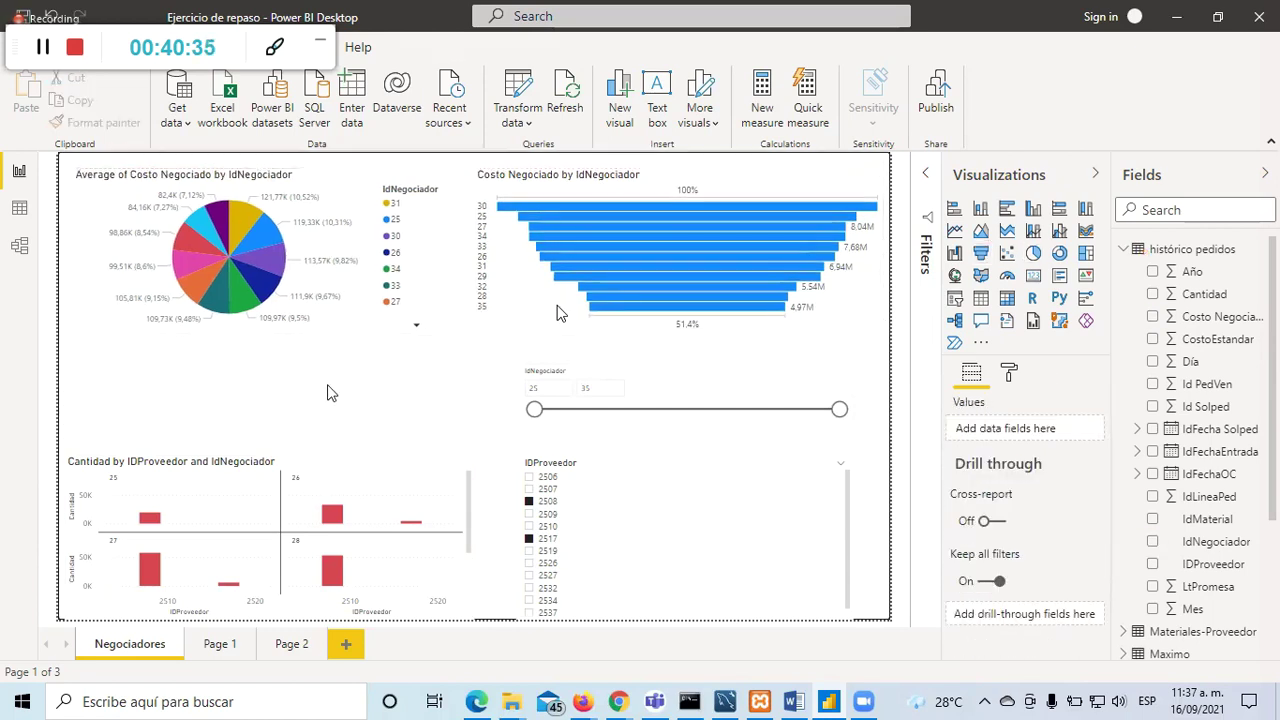
left_click(342, 482)
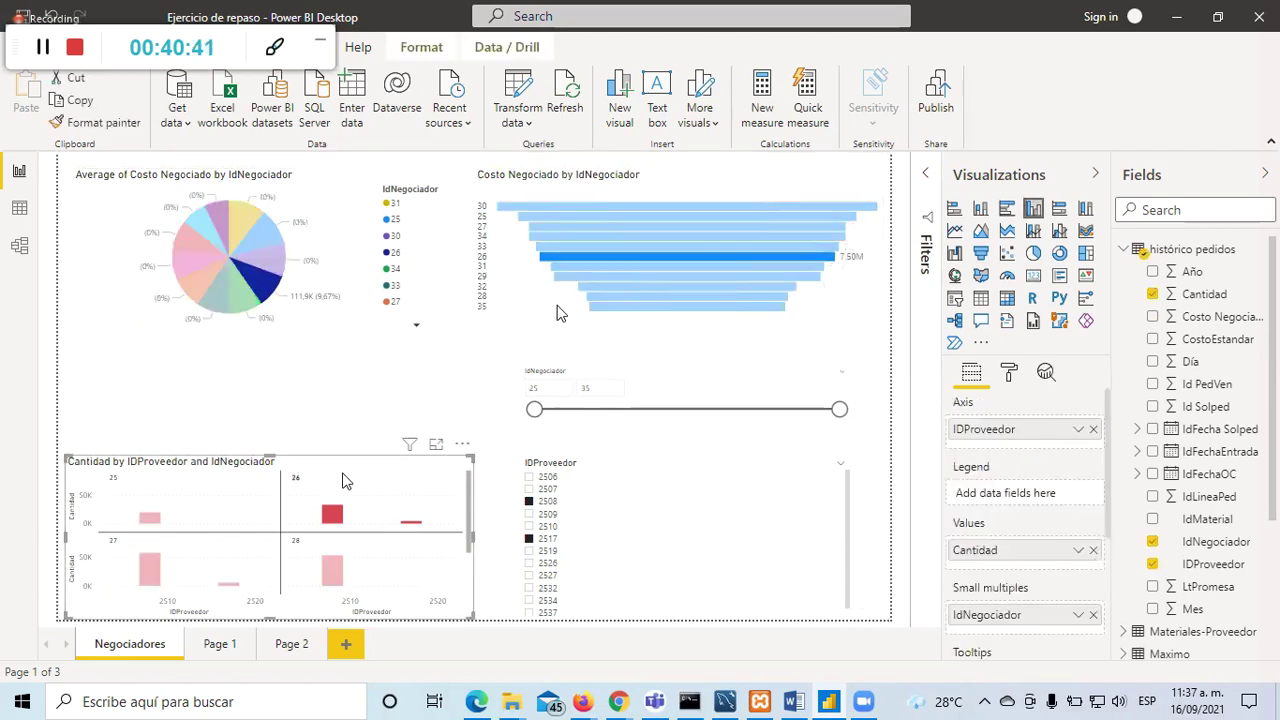
left_click(320, 408)
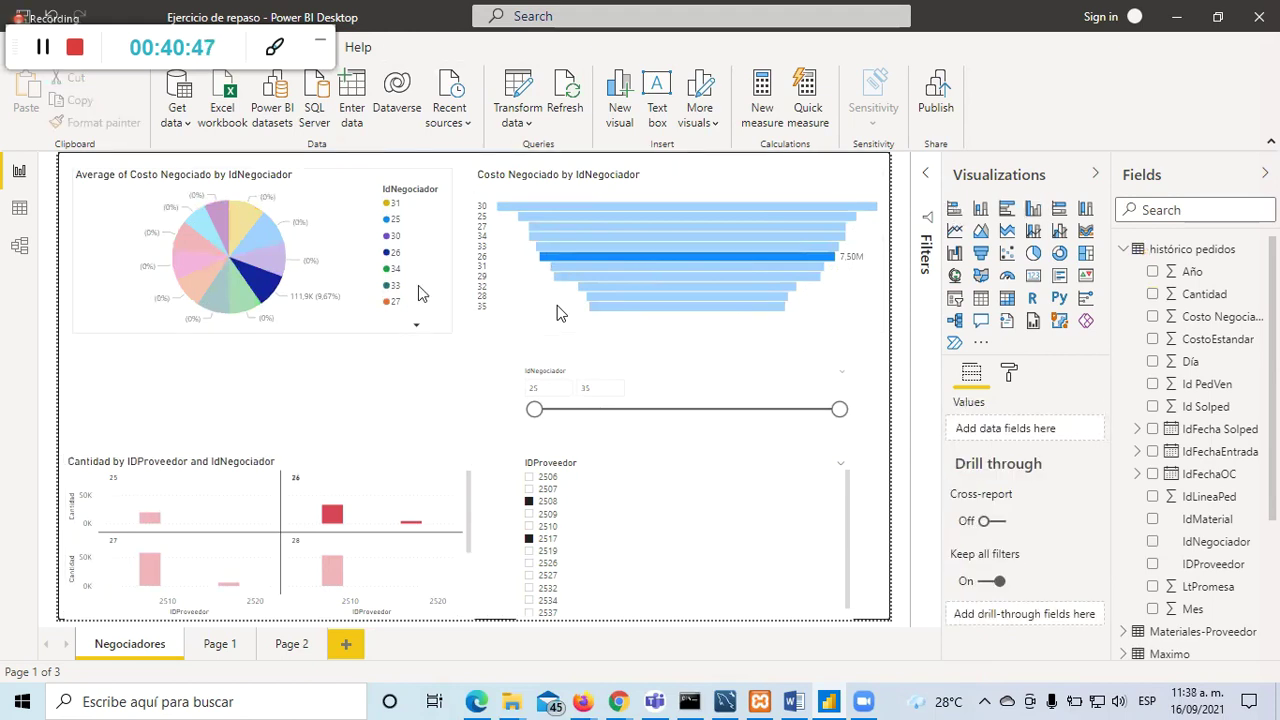
left_click(208, 645)
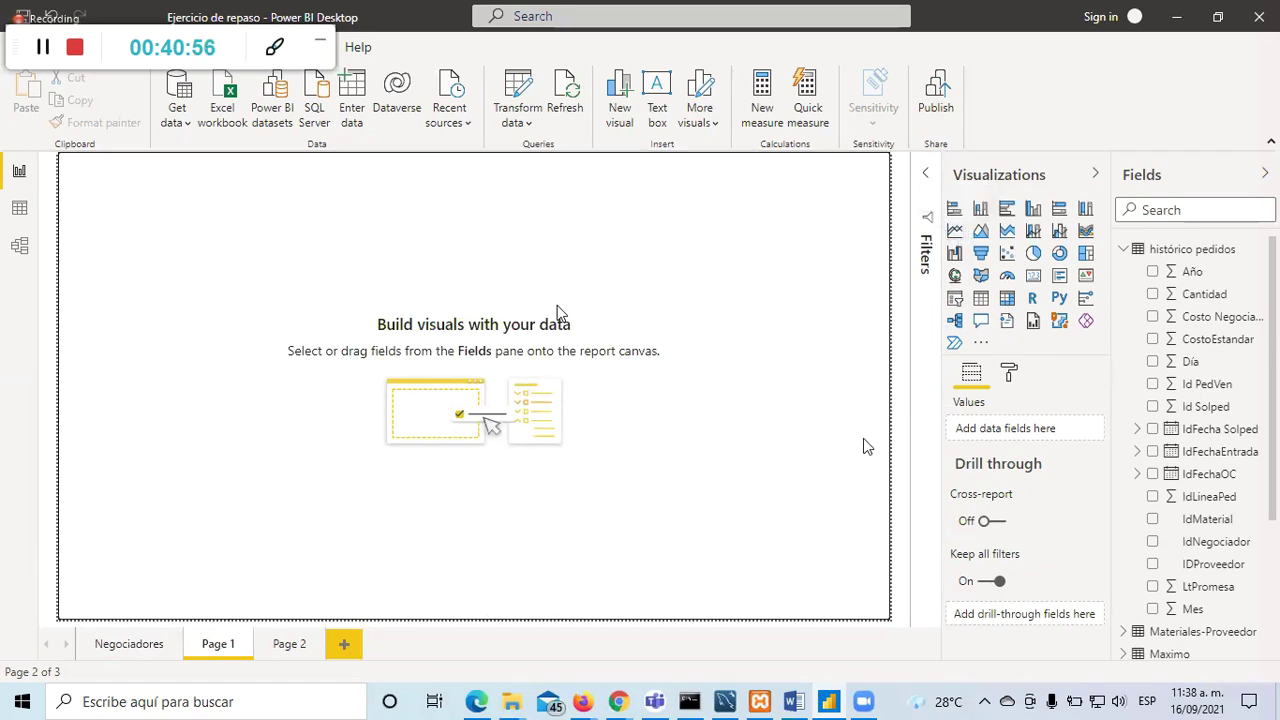
Step: Add IdFechaOC's Date Hierarchy Year to a new table listing 2015 through 2018
left_click(1136, 453)
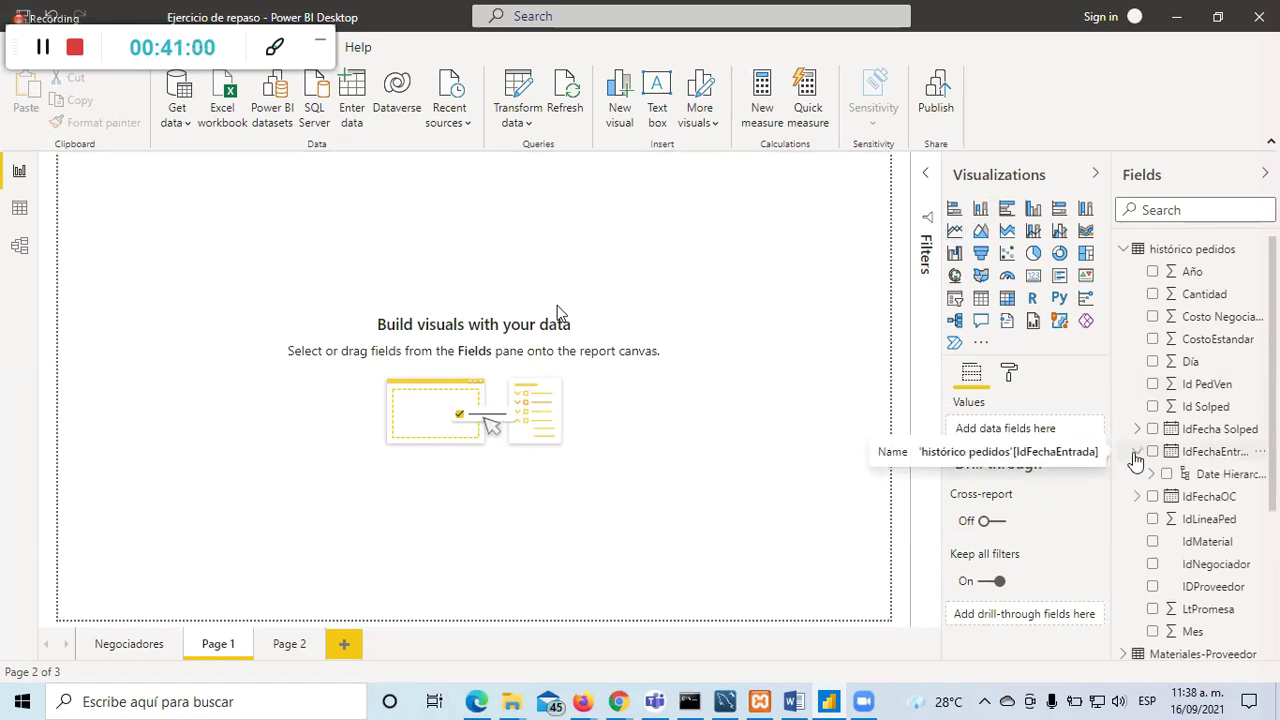
left_click(1136, 453)
left_click(1136, 453)
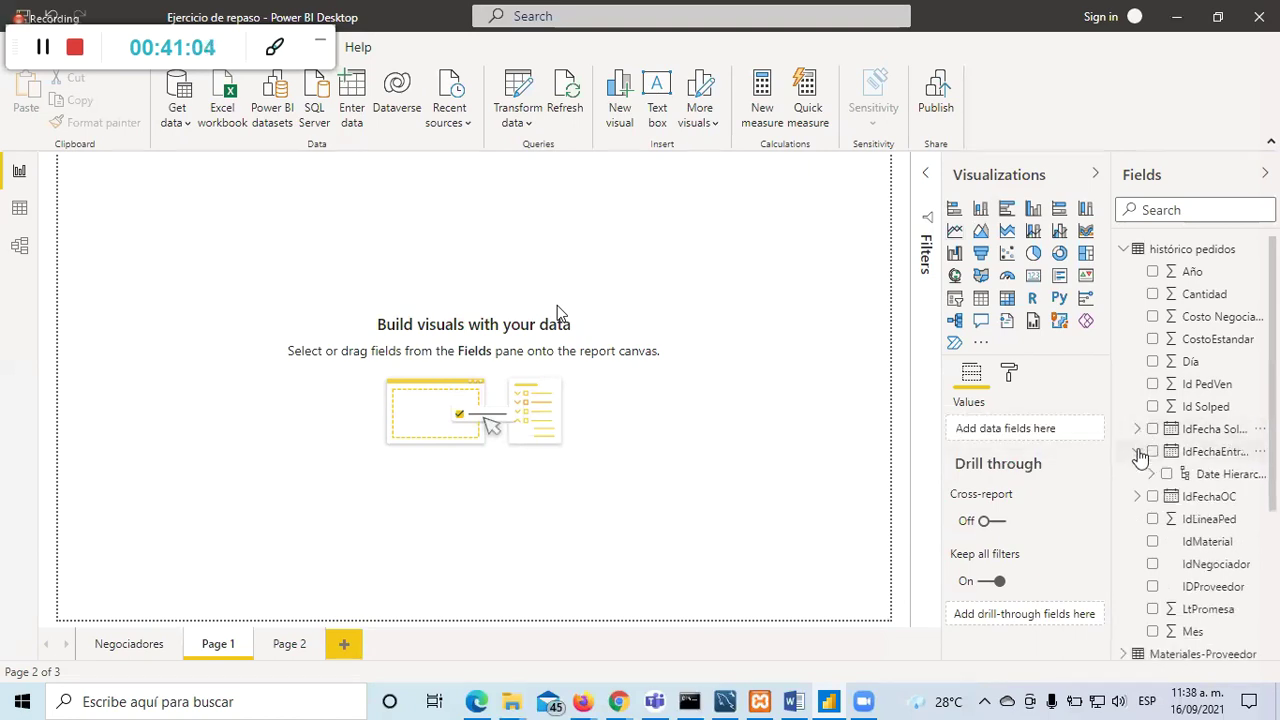
left_click(1136, 452)
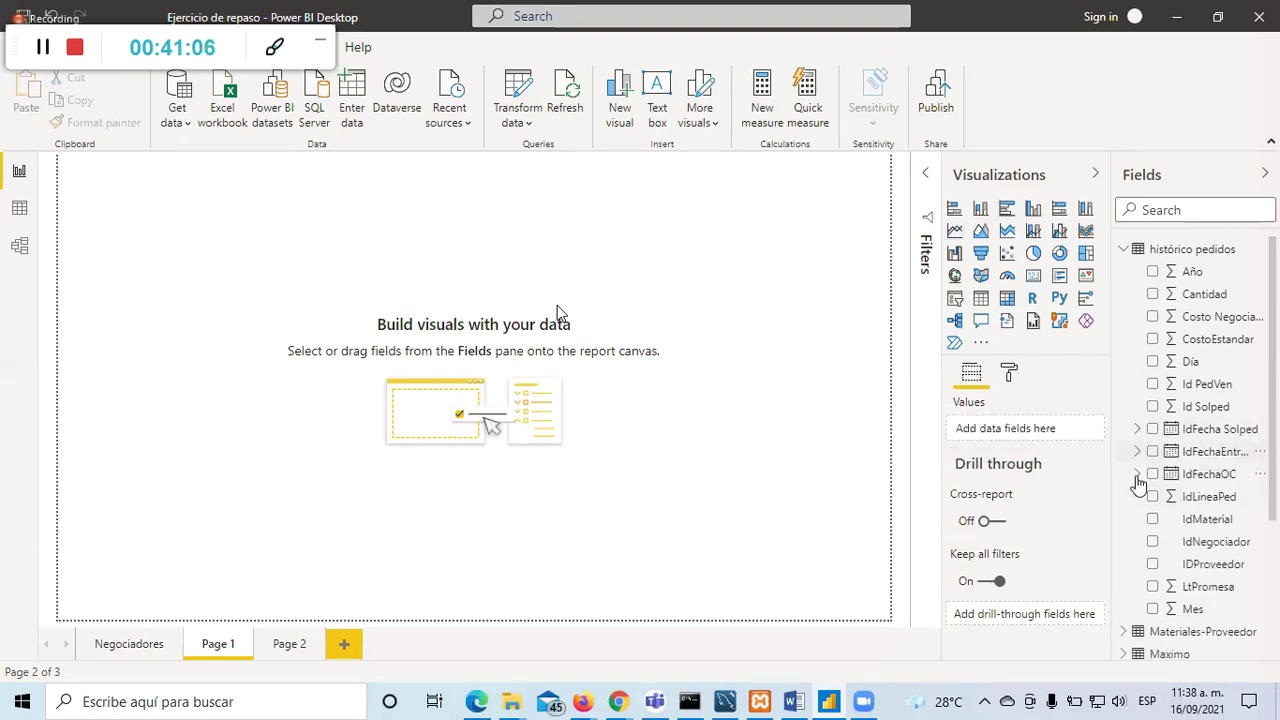
left_click(1137, 475)
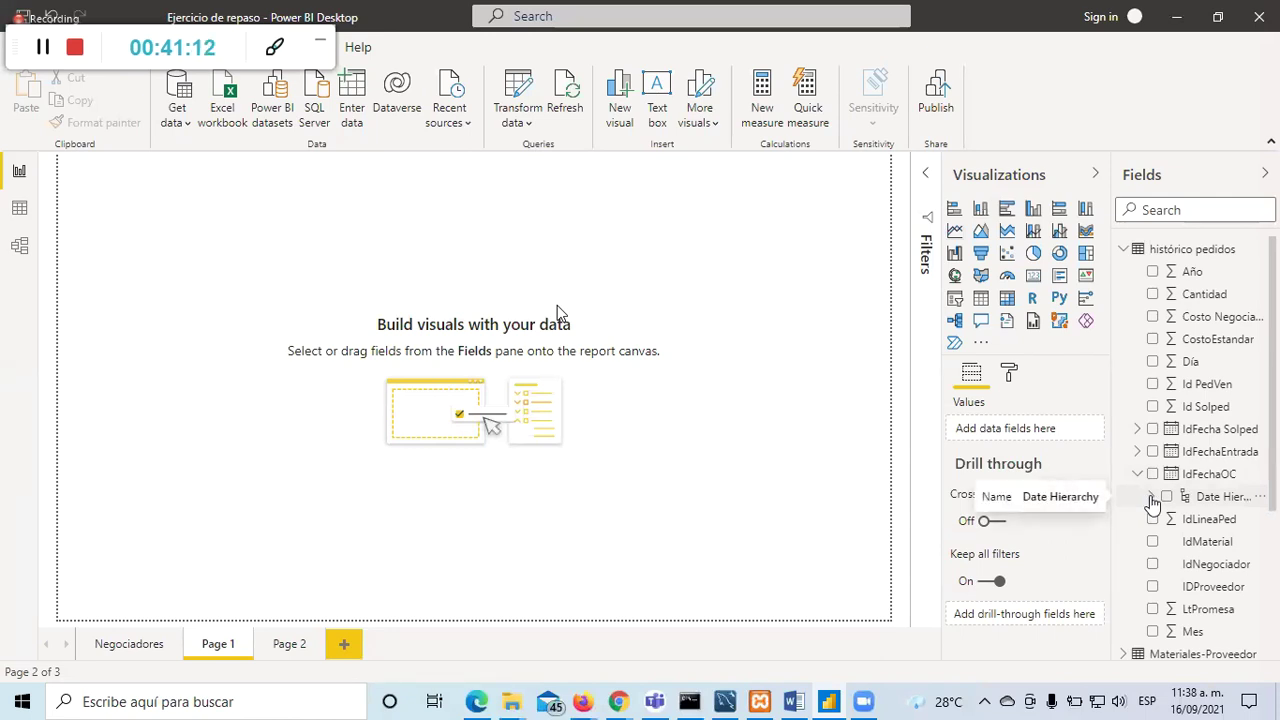
left_click(1152, 497)
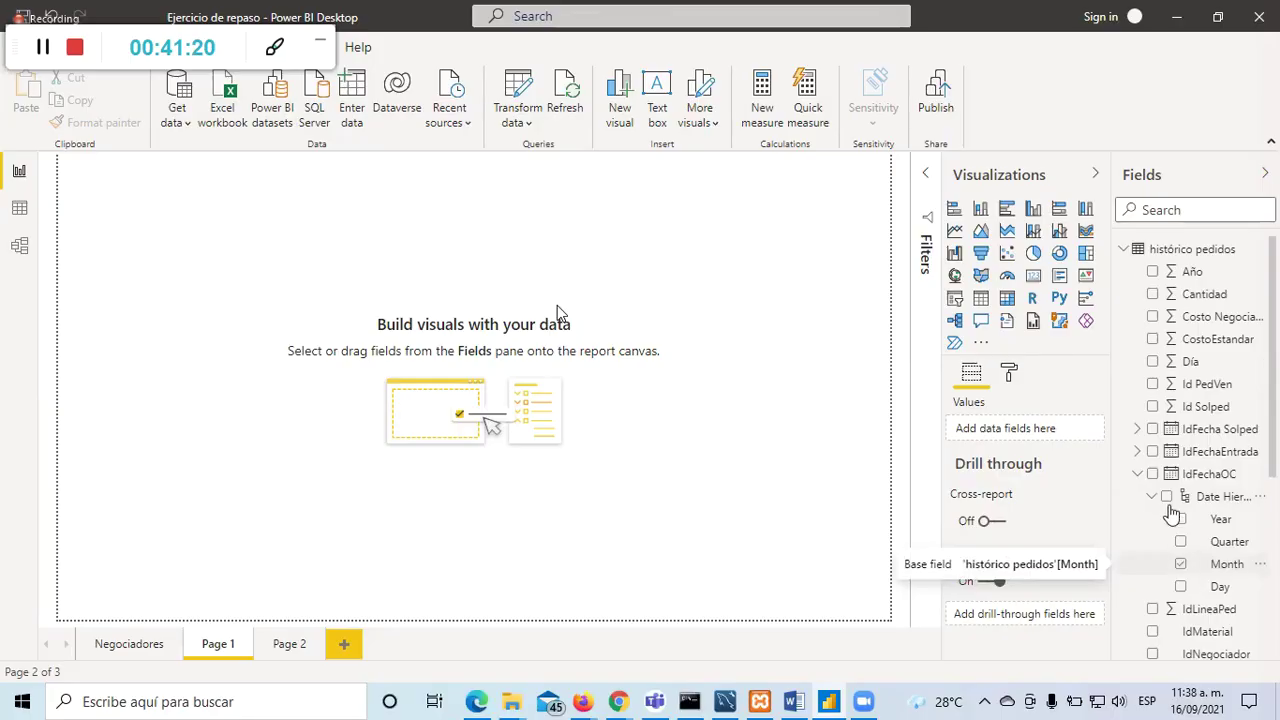
left_click(1180, 520)
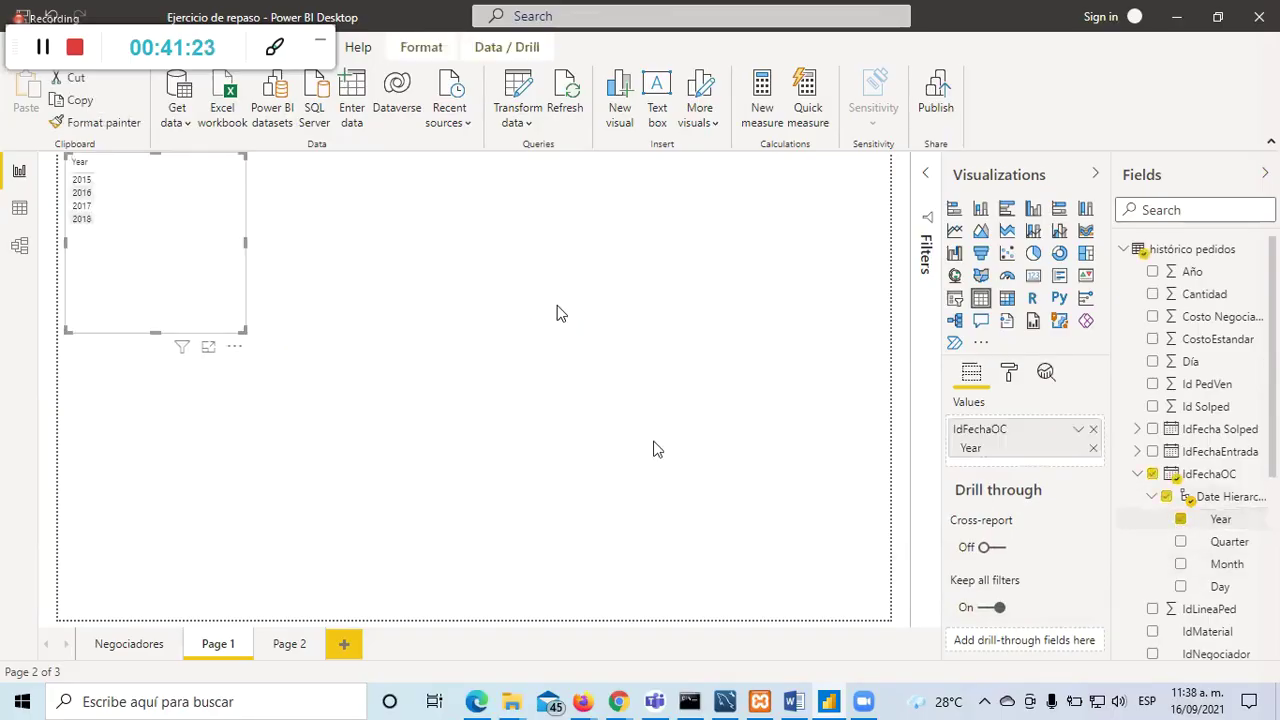
Step: Turn the enlarged year table into a Cantidad line chart and widen it across the page
left_click_drag(371, 428, 405, 457)
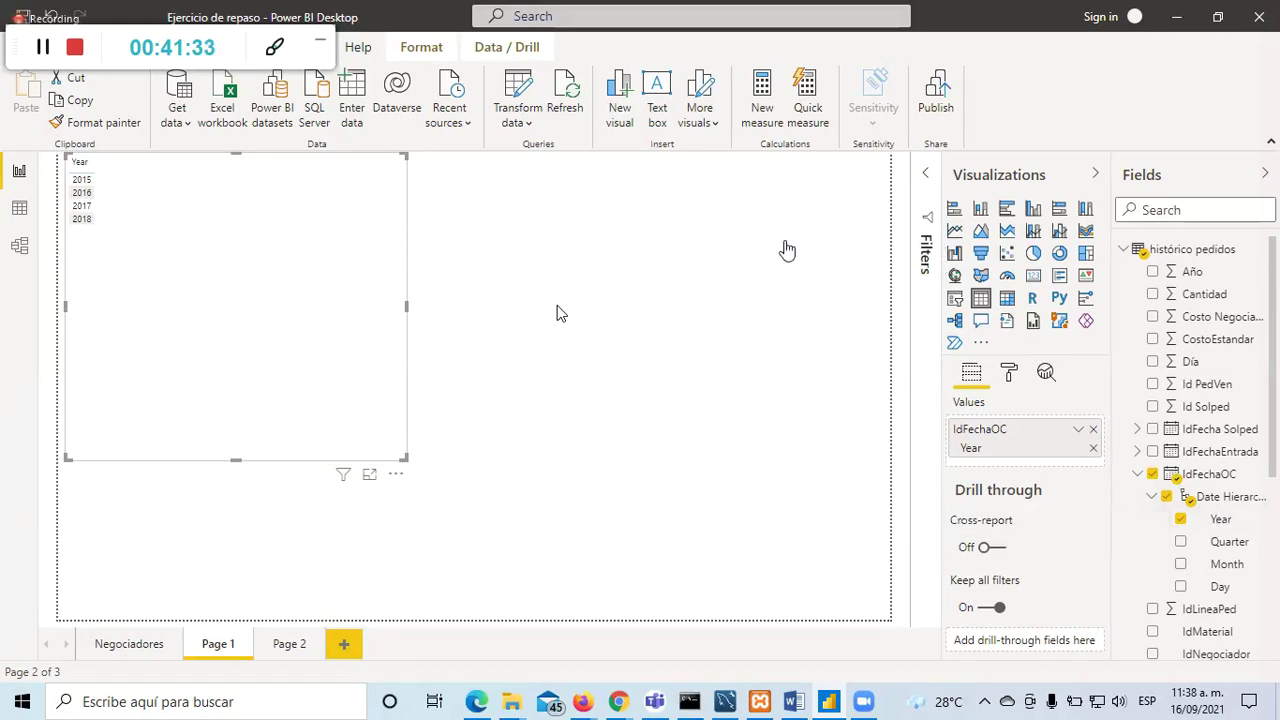
left_click(955, 231)
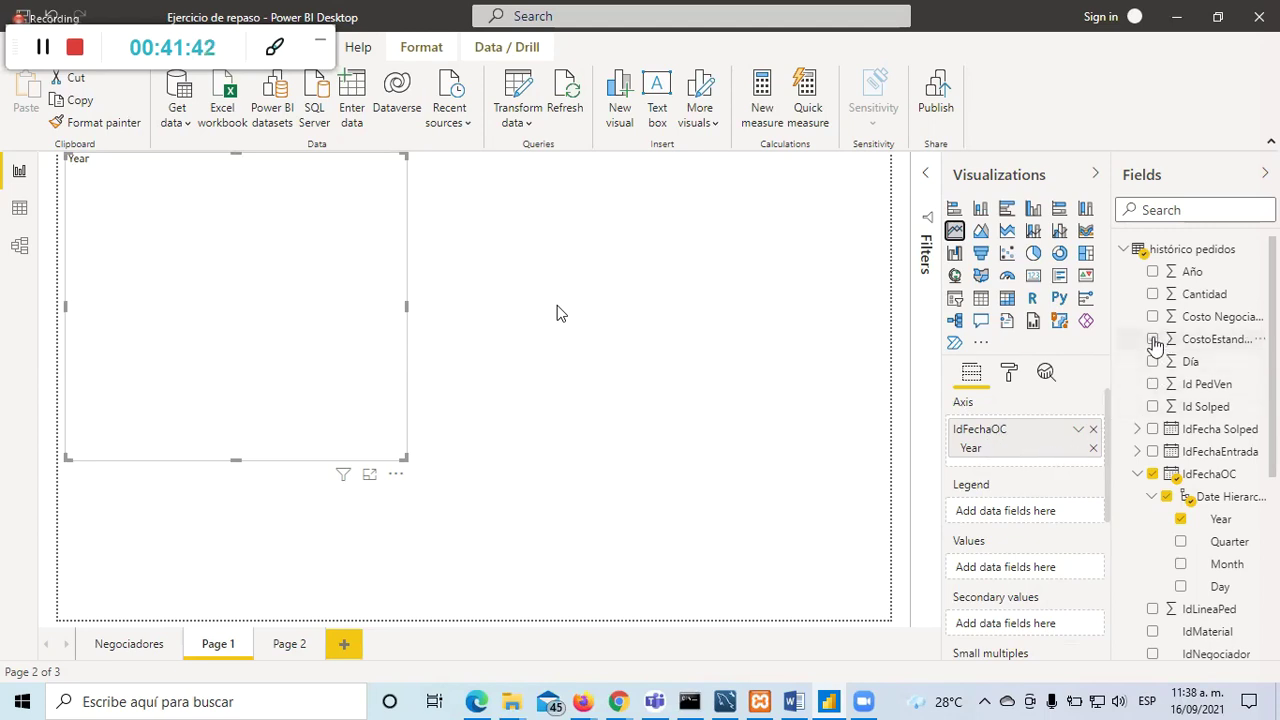
left_click(1152, 296)
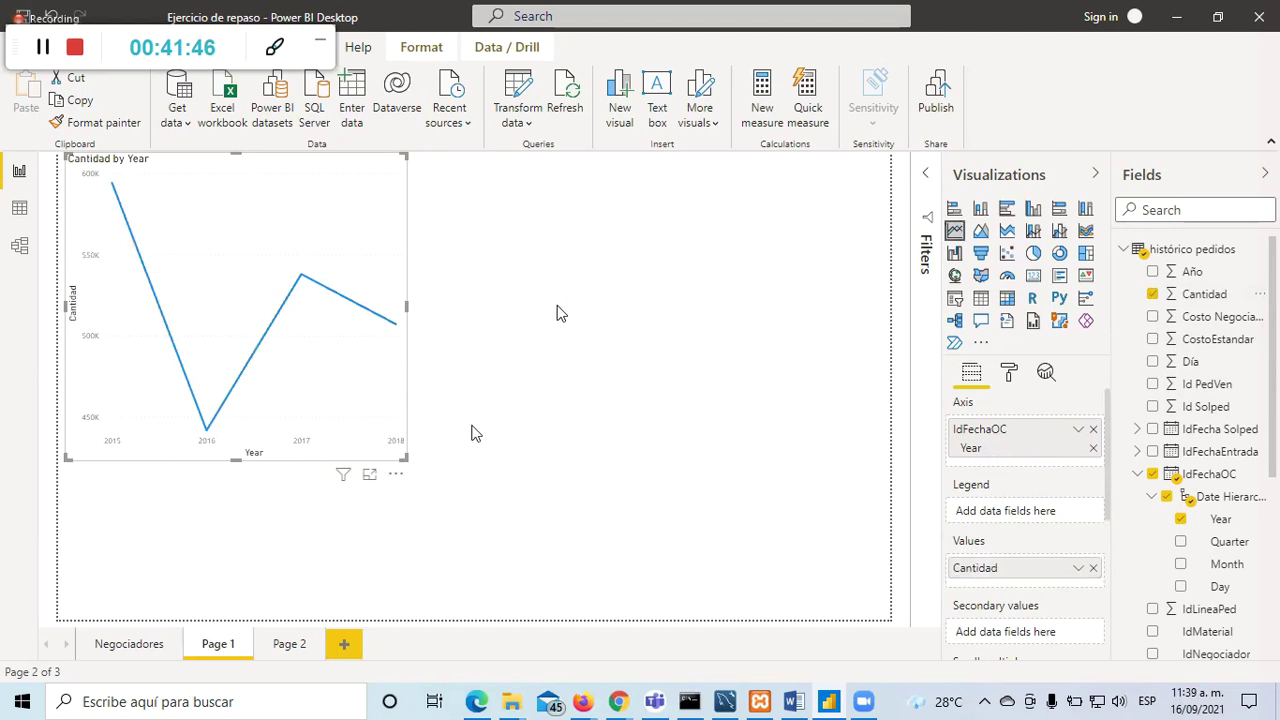
left_click_drag(399, 457, 711, 462)
left_click(552, 510)
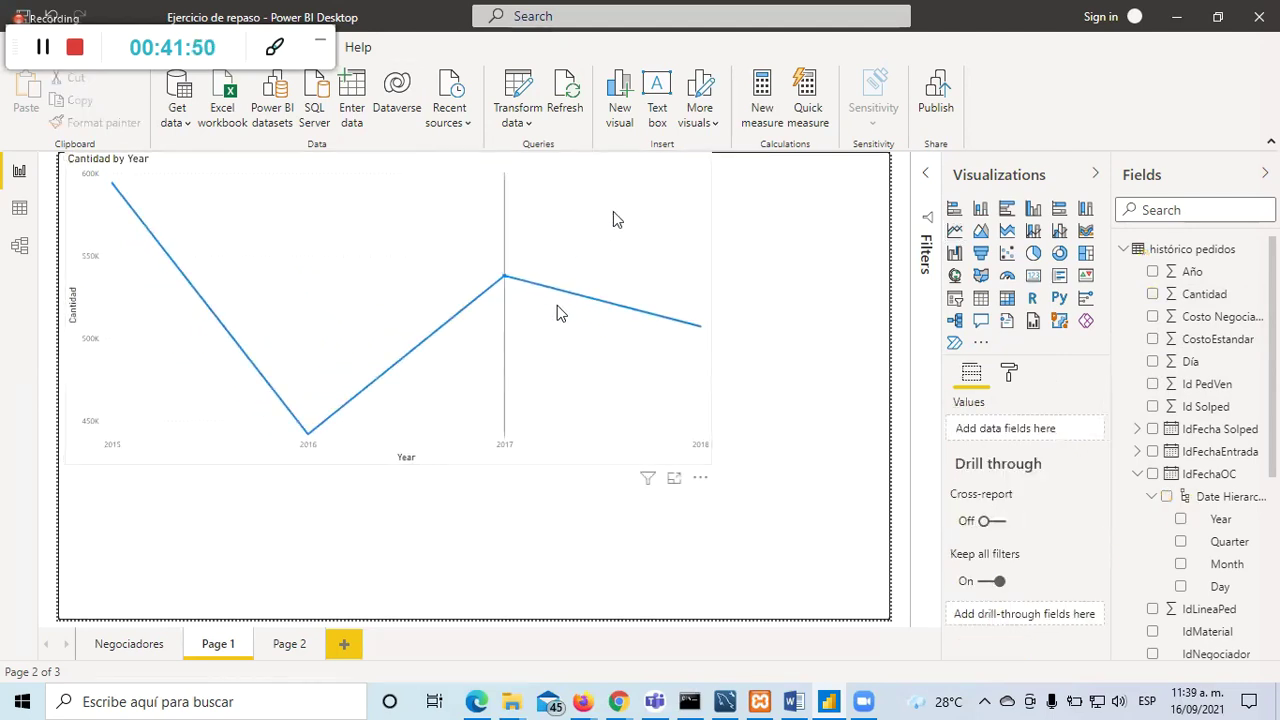
Step: Add Month under Year on the line chart's axis
left_click(630, 216)
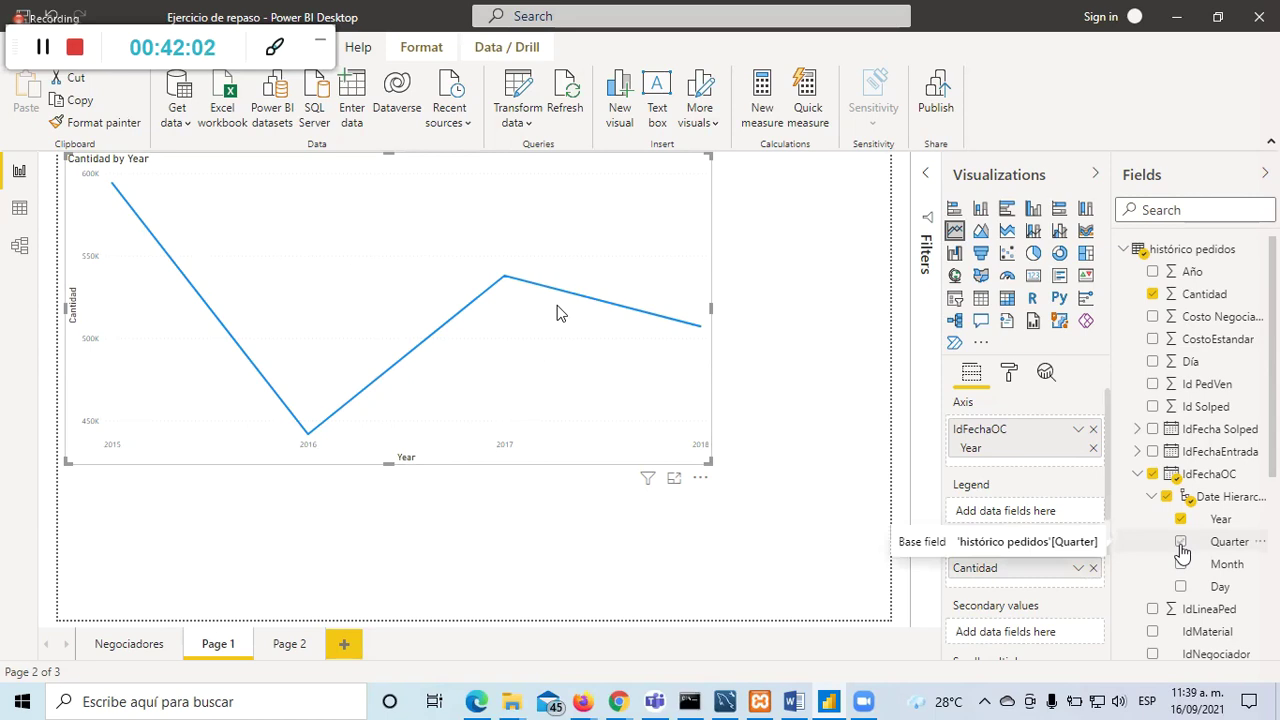
left_click(1180, 566)
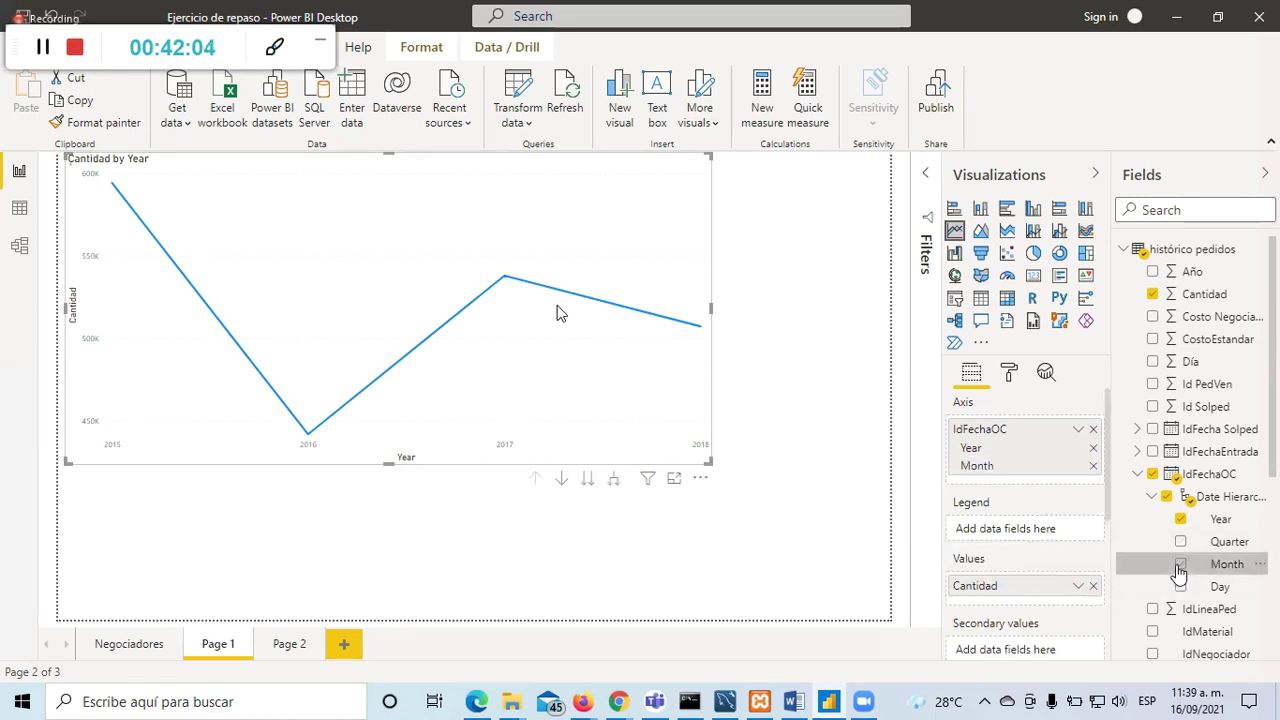
left_click(760, 432)
left_click(691, 408)
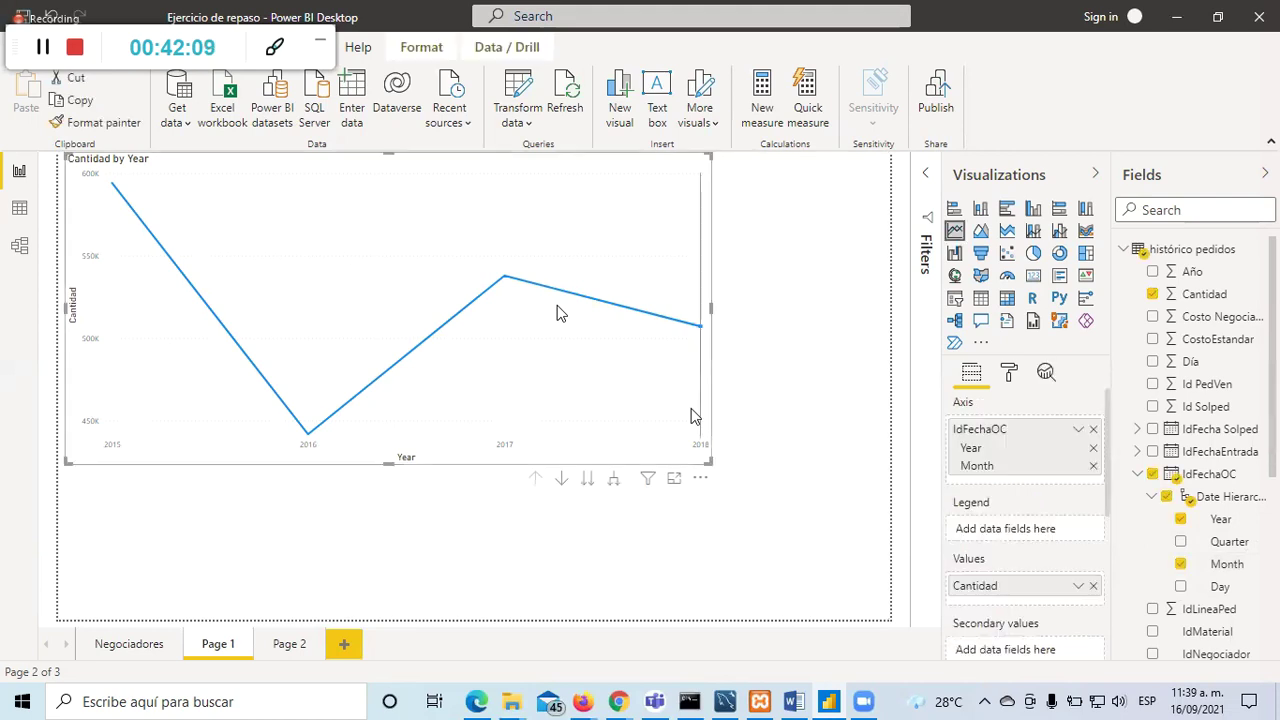
left_click(1181, 566)
left_click(1181, 566)
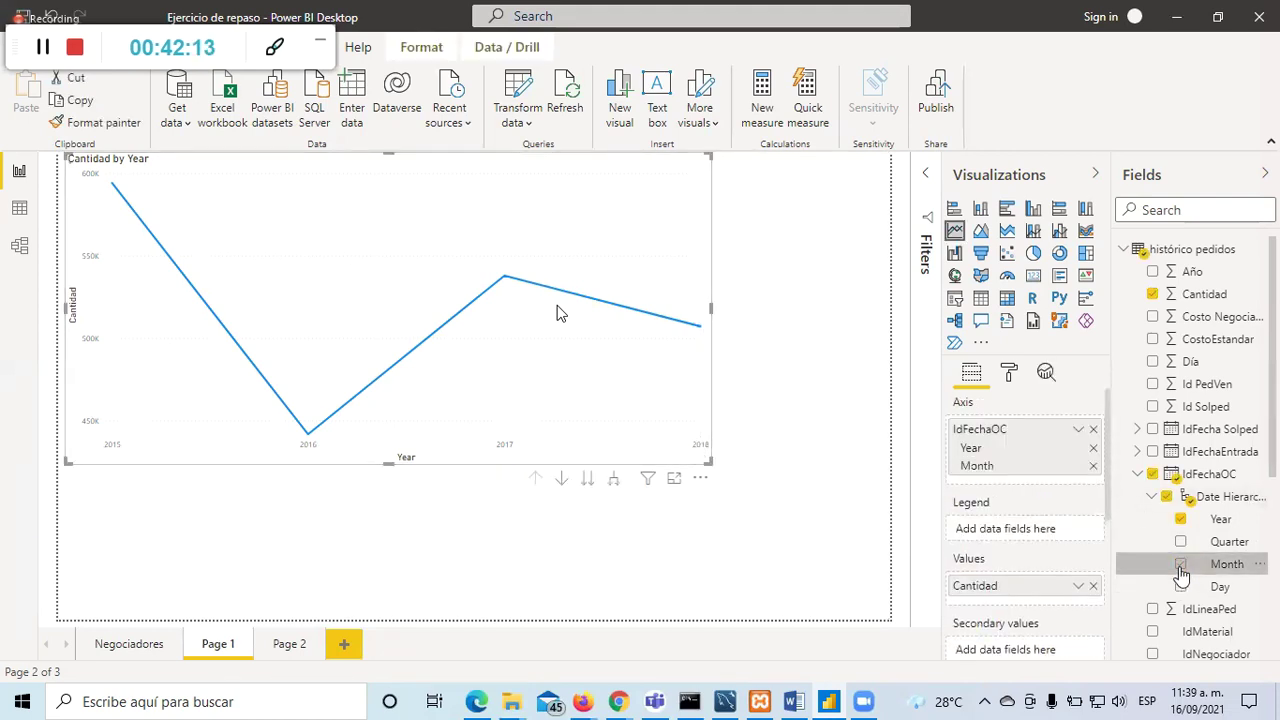
Step: Try drill-down, drill-up and month views, ending on Cantidad by year and month
left_click(558, 480)
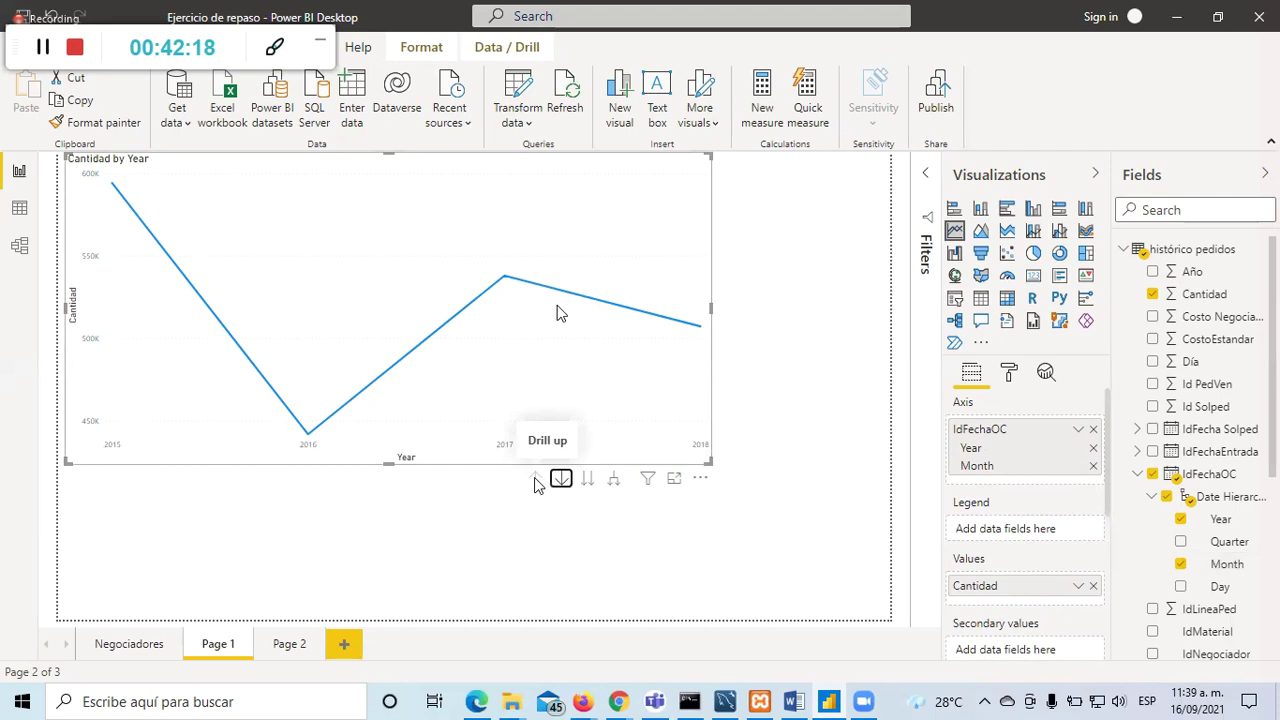
left_click(614, 482)
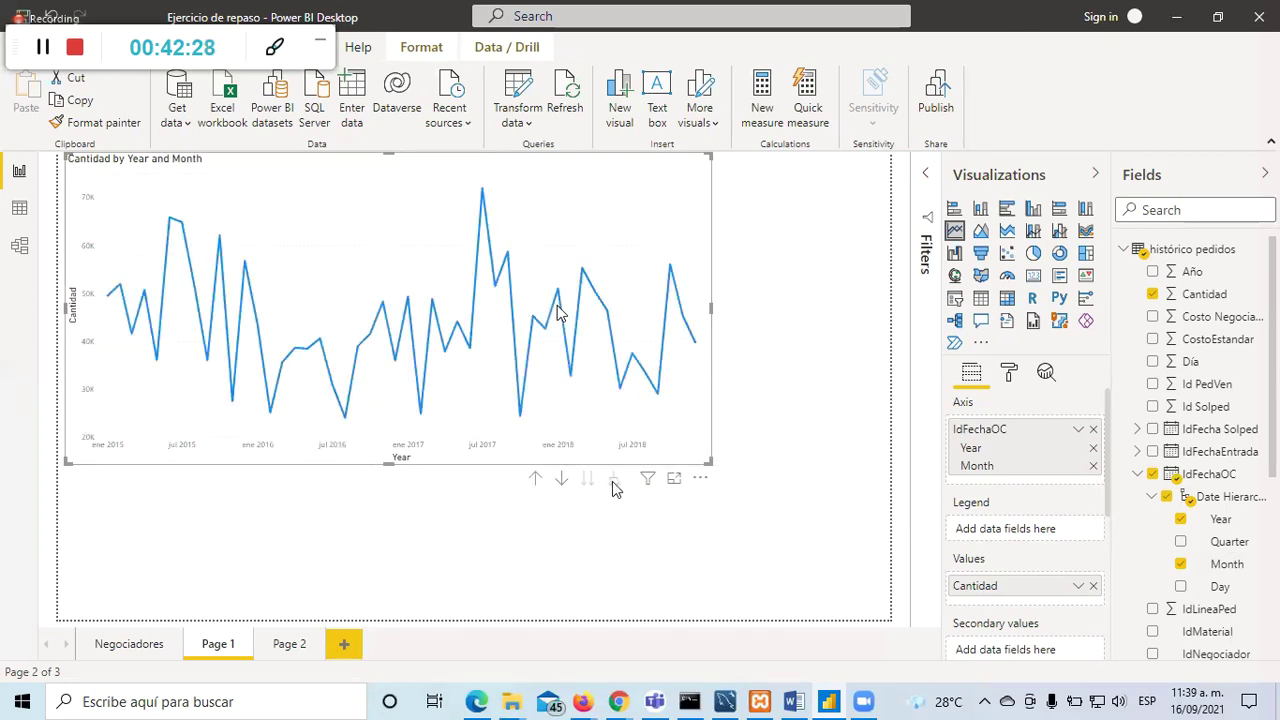
left_click(537, 485)
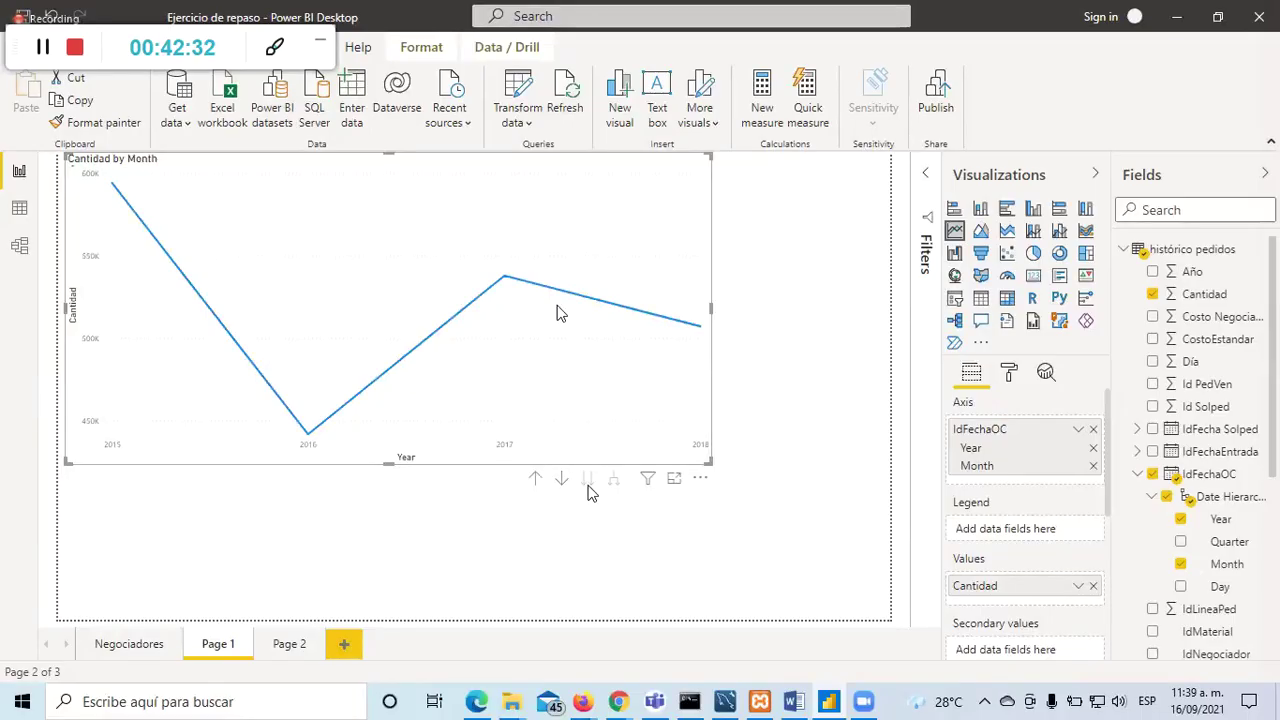
left_click(588, 484)
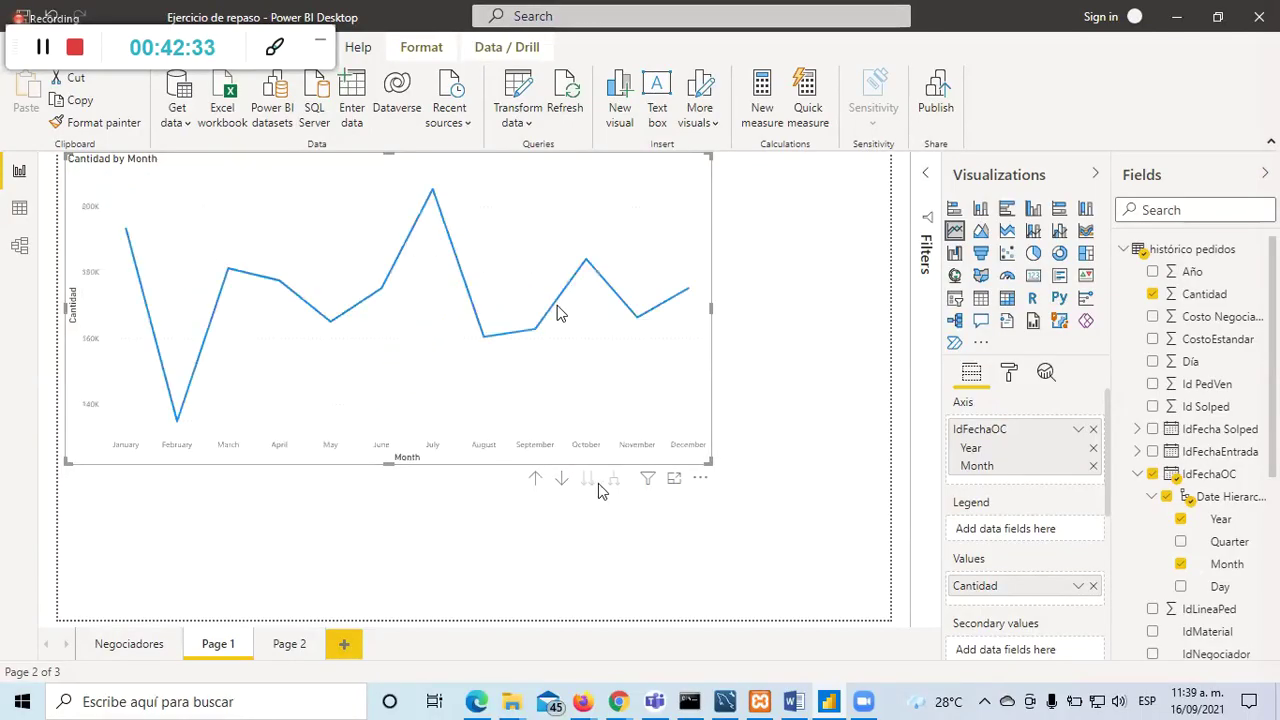
left_click(537, 485)
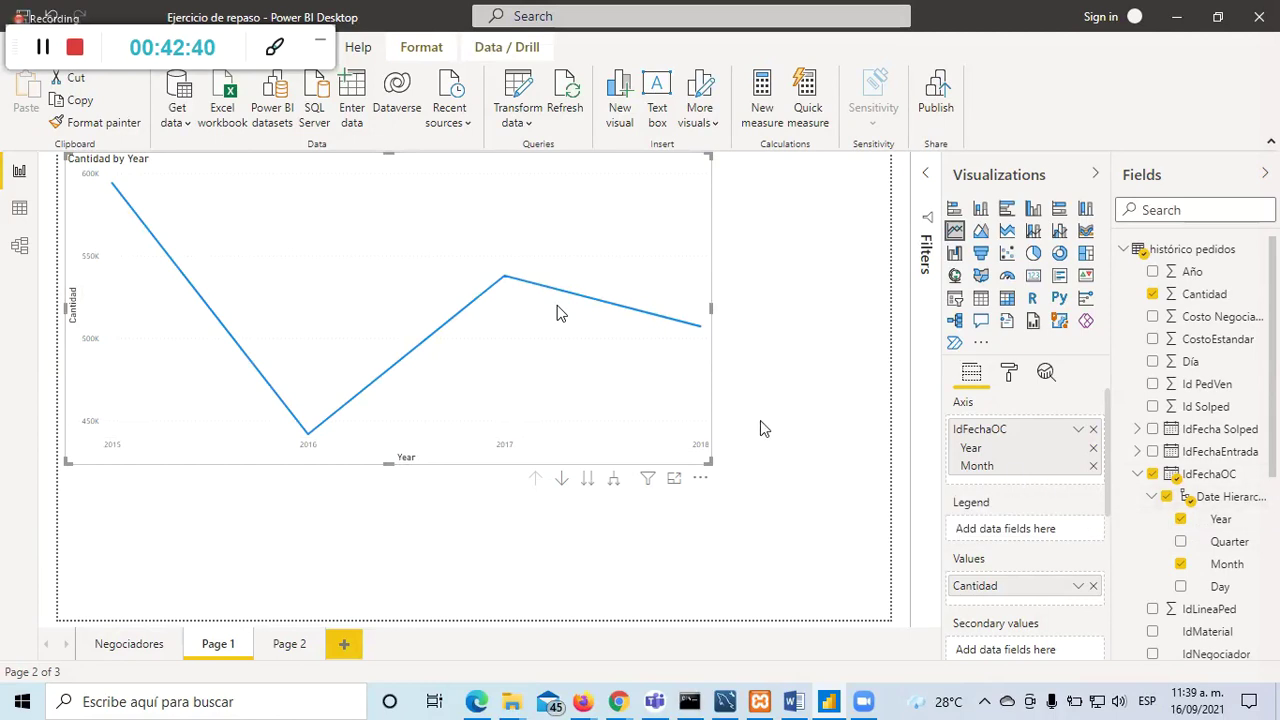
left_click(613, 479)
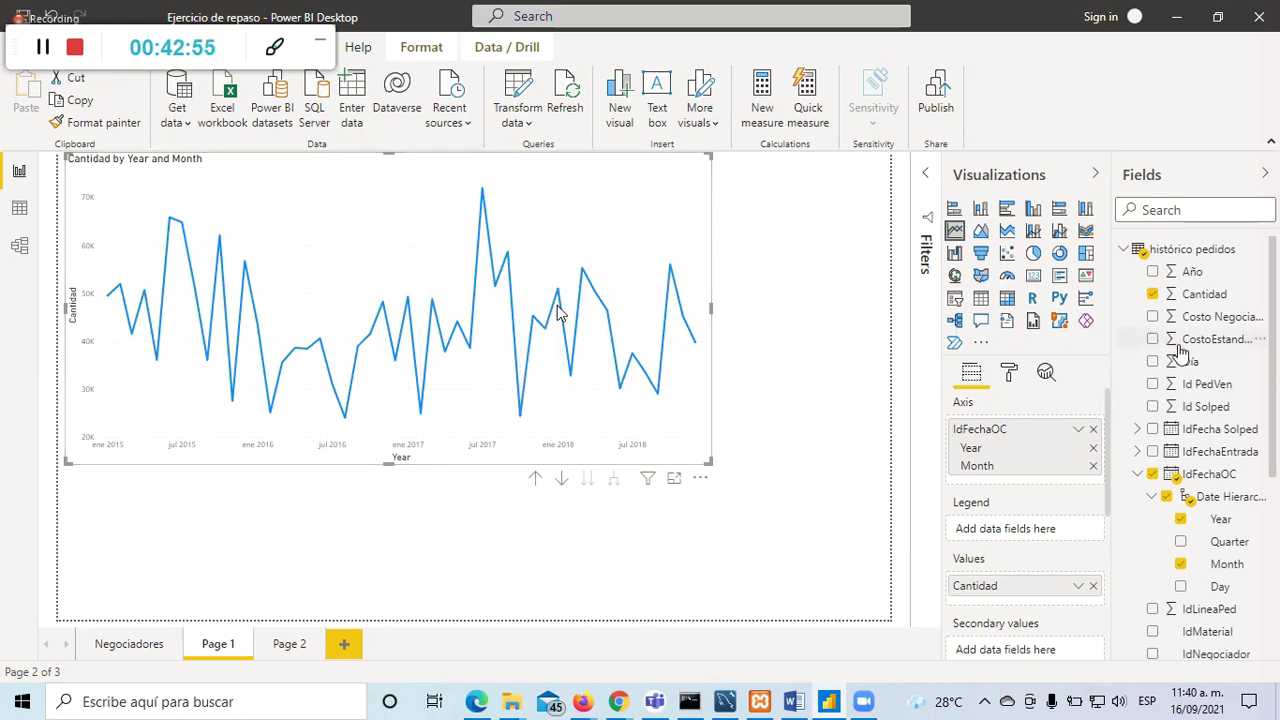
left_click(1139, 474)
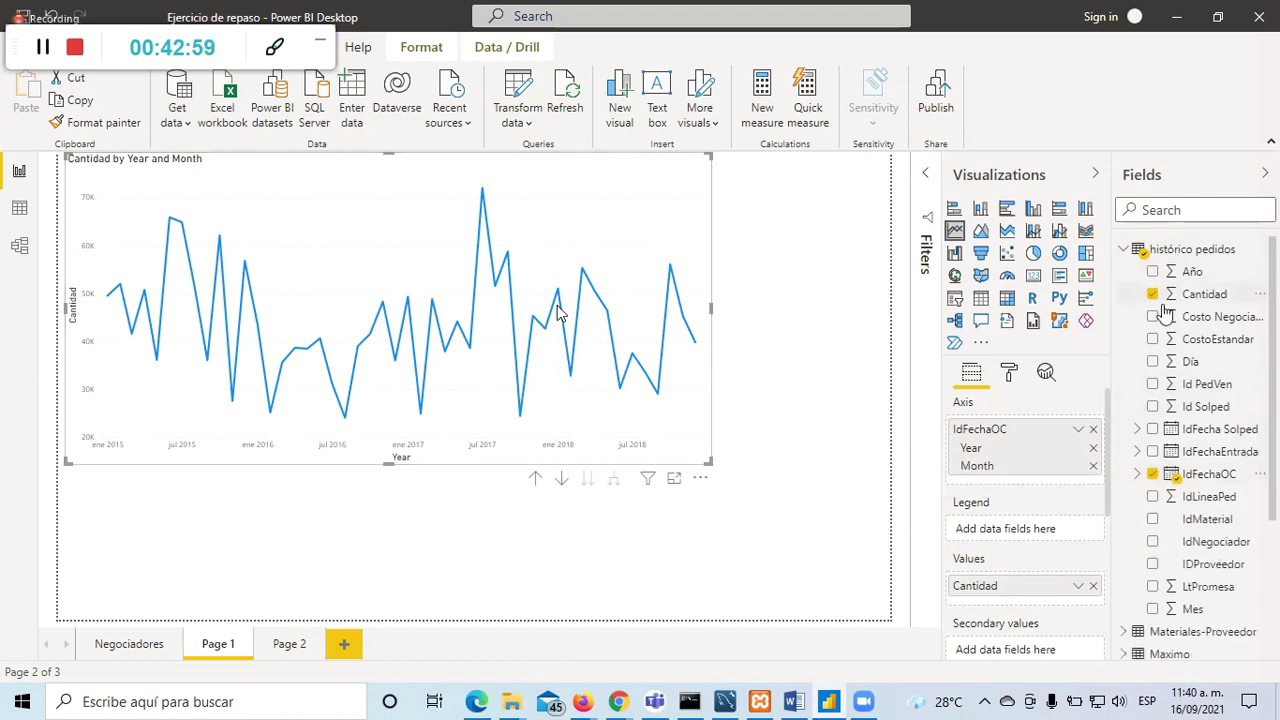
Step: Shrink the line chart and add a blank area chart below and a stacked area chart top right
left_click_drag(390, 462, 408, 386)
left_click_drag(712, 270, 448, 258)
left_click(405, 470)
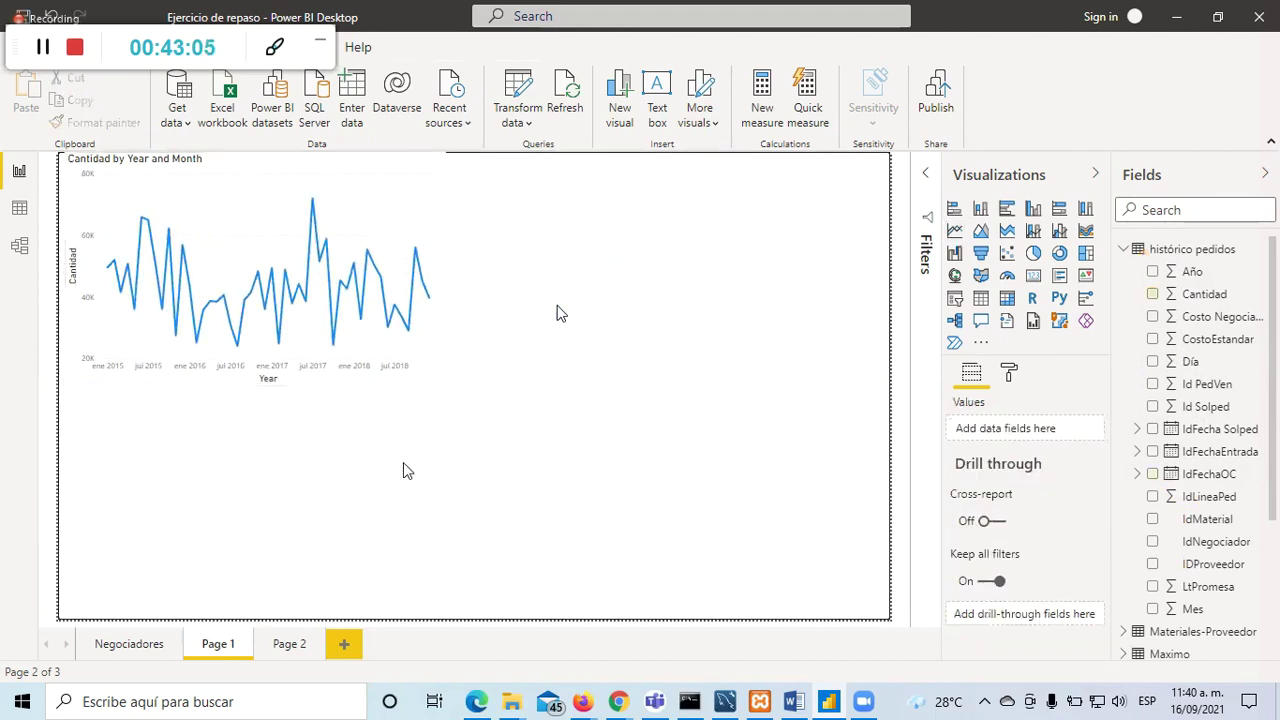
left_click(980, 232)
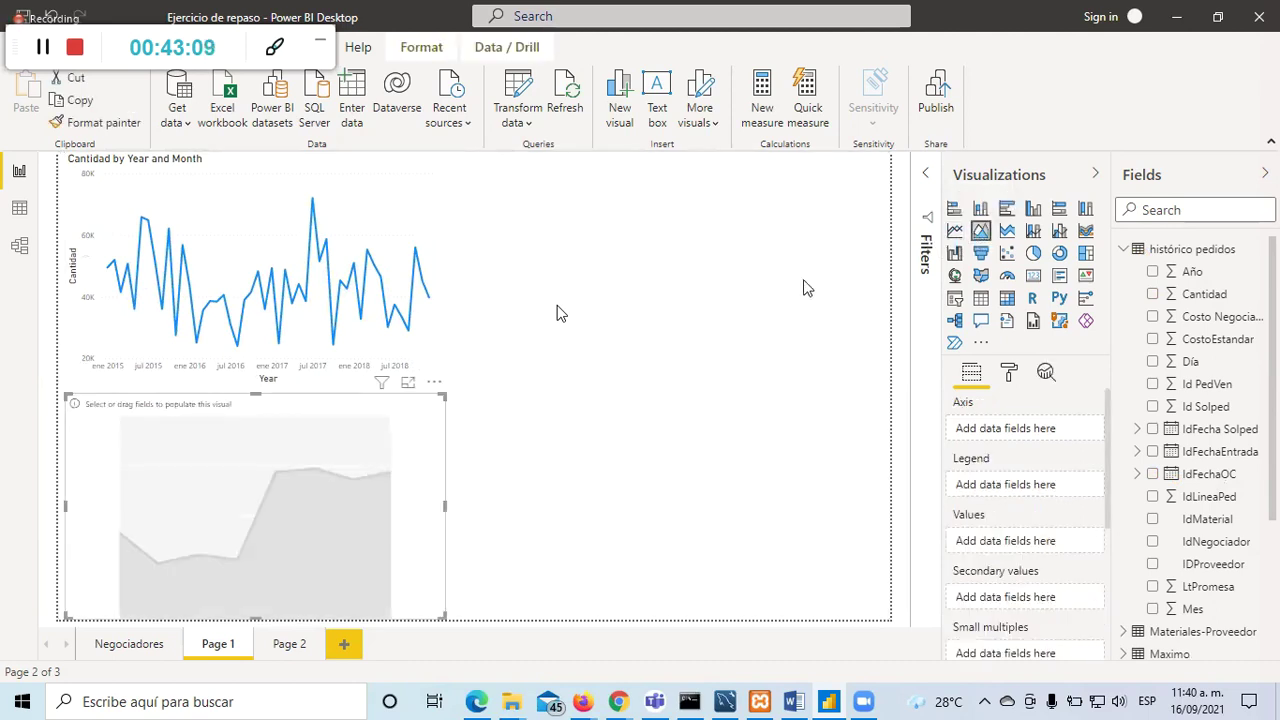
left_click(660, 518)
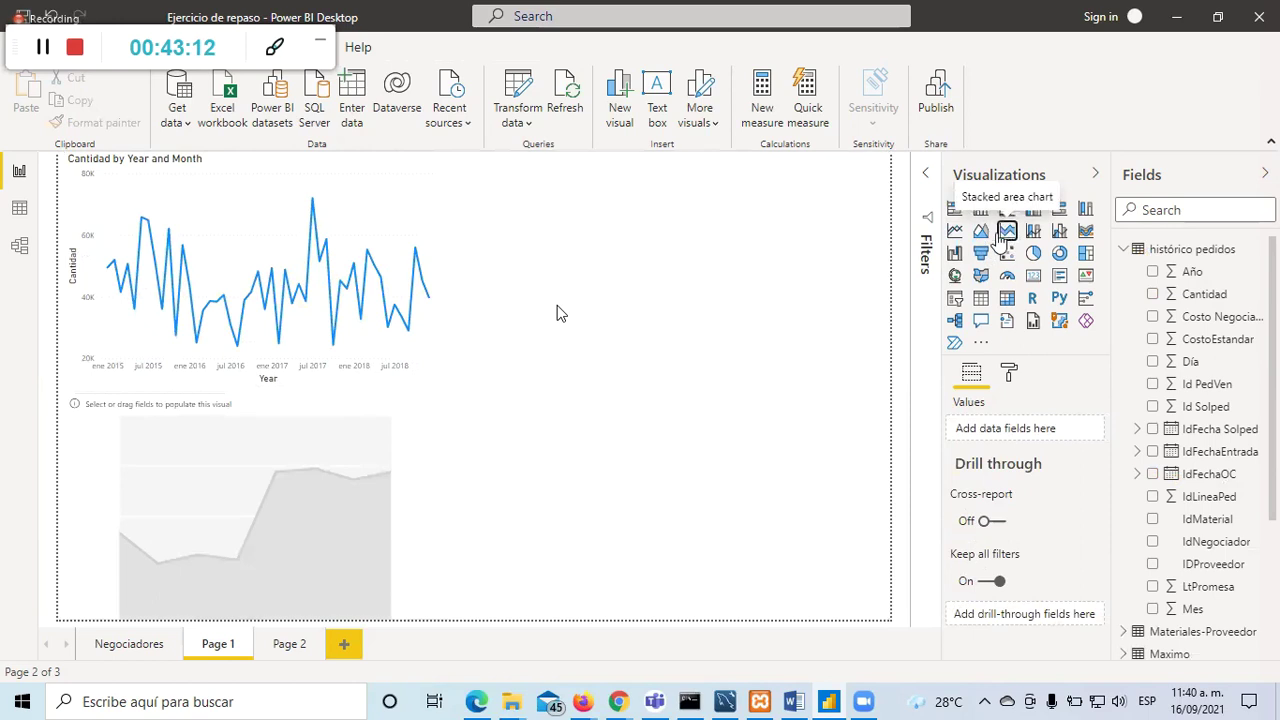
left_click(1008, 232)
left_click(700, 436)
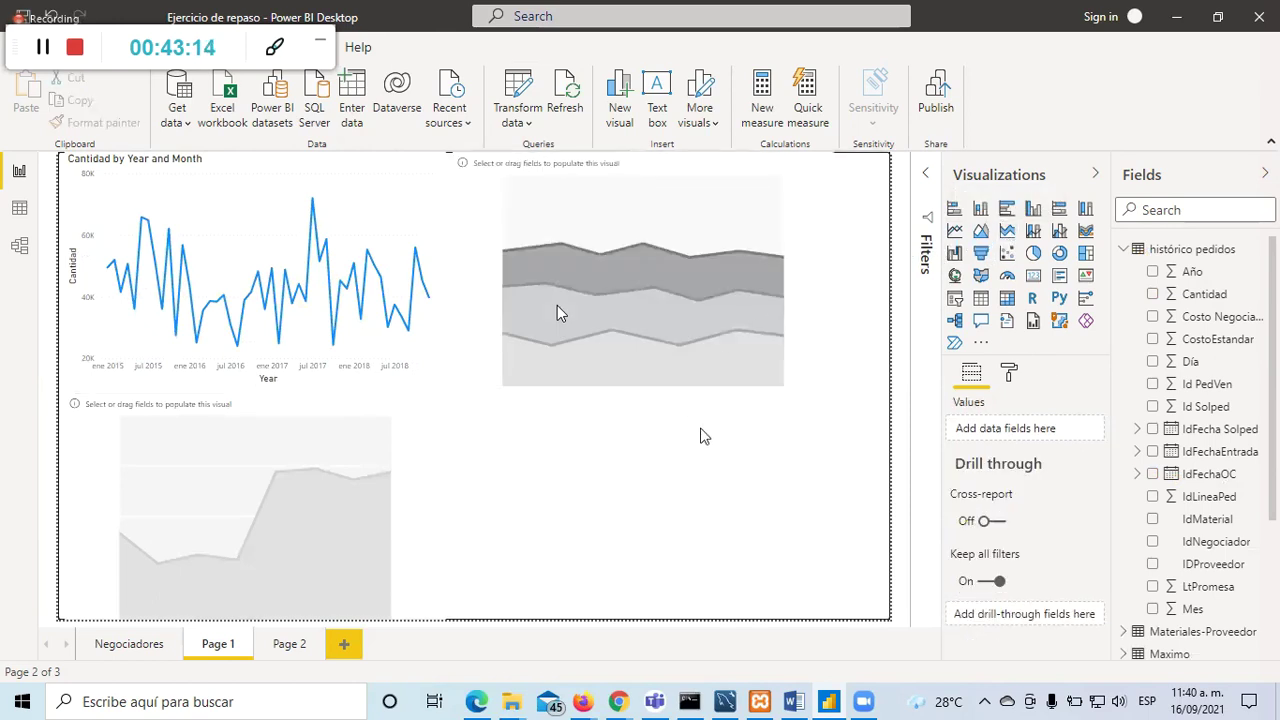
Step: Give the lower area chart an IdFechaOC axis of Year and Month, dropping Quarter and Day
left_click(340, 453)
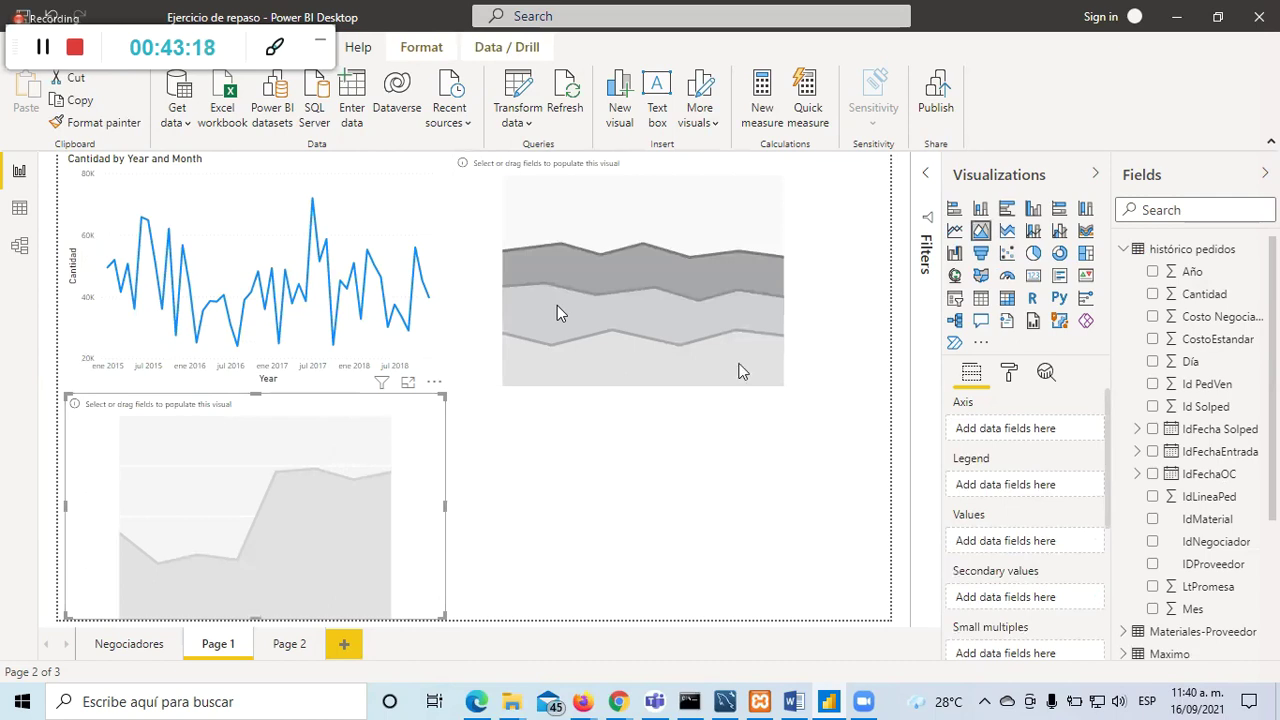
left_click(1138, 474)
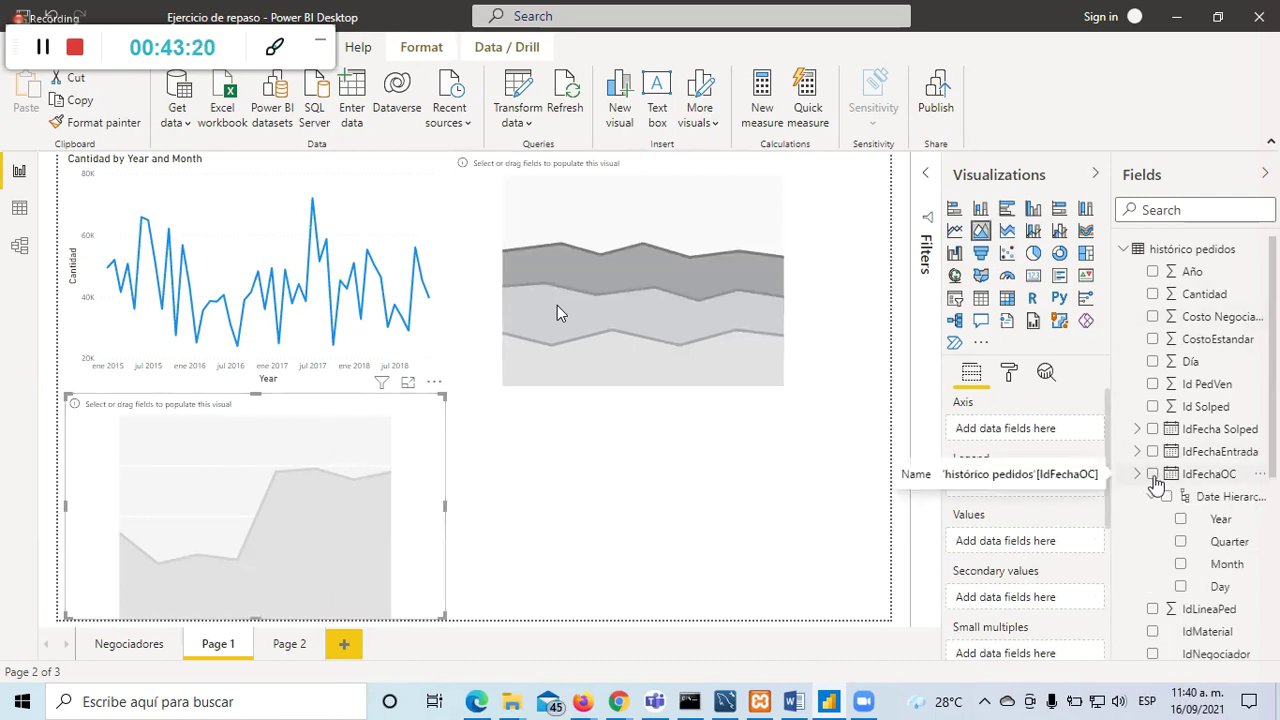
left_click(1155, 480)
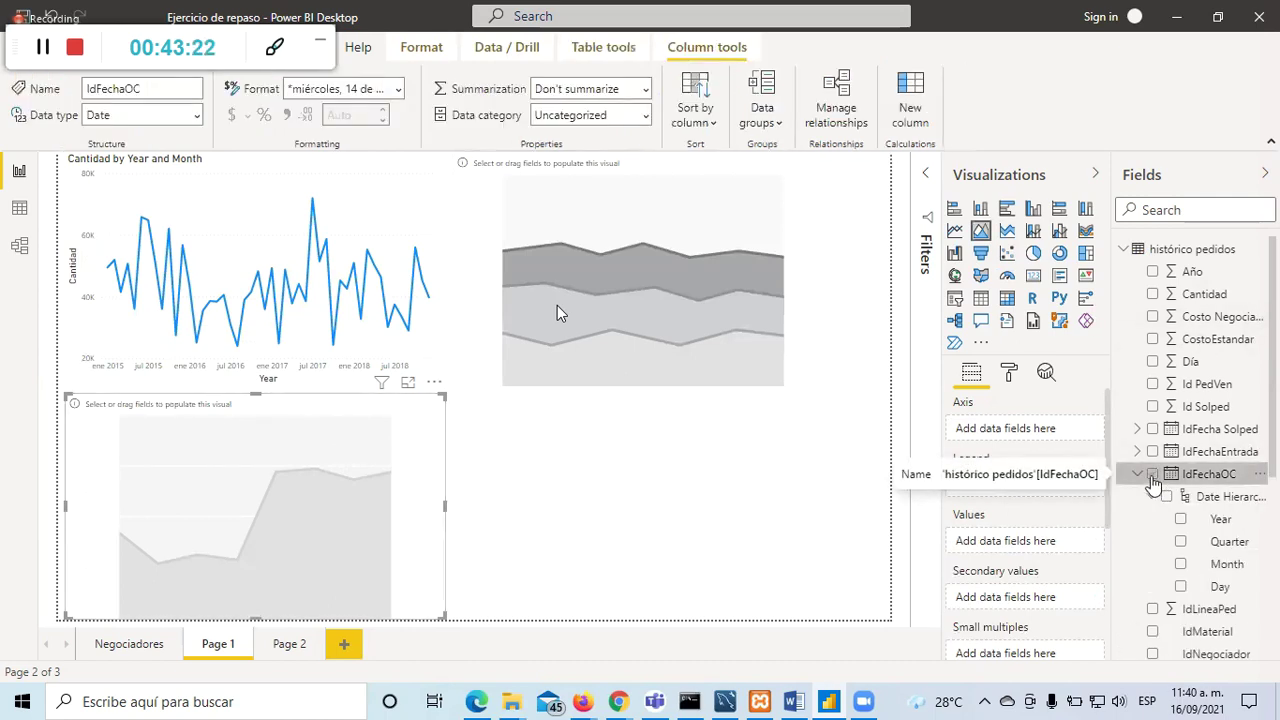
left_click(1153, 476)
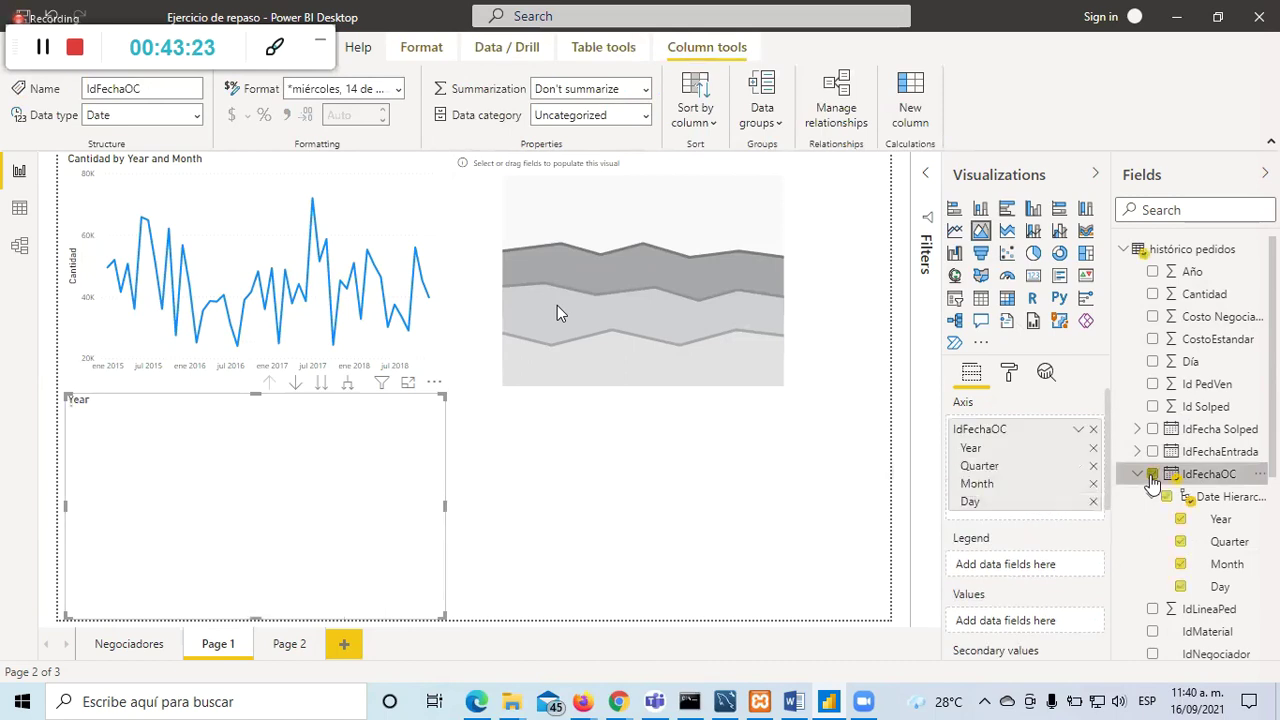
left_click(1181, 587)
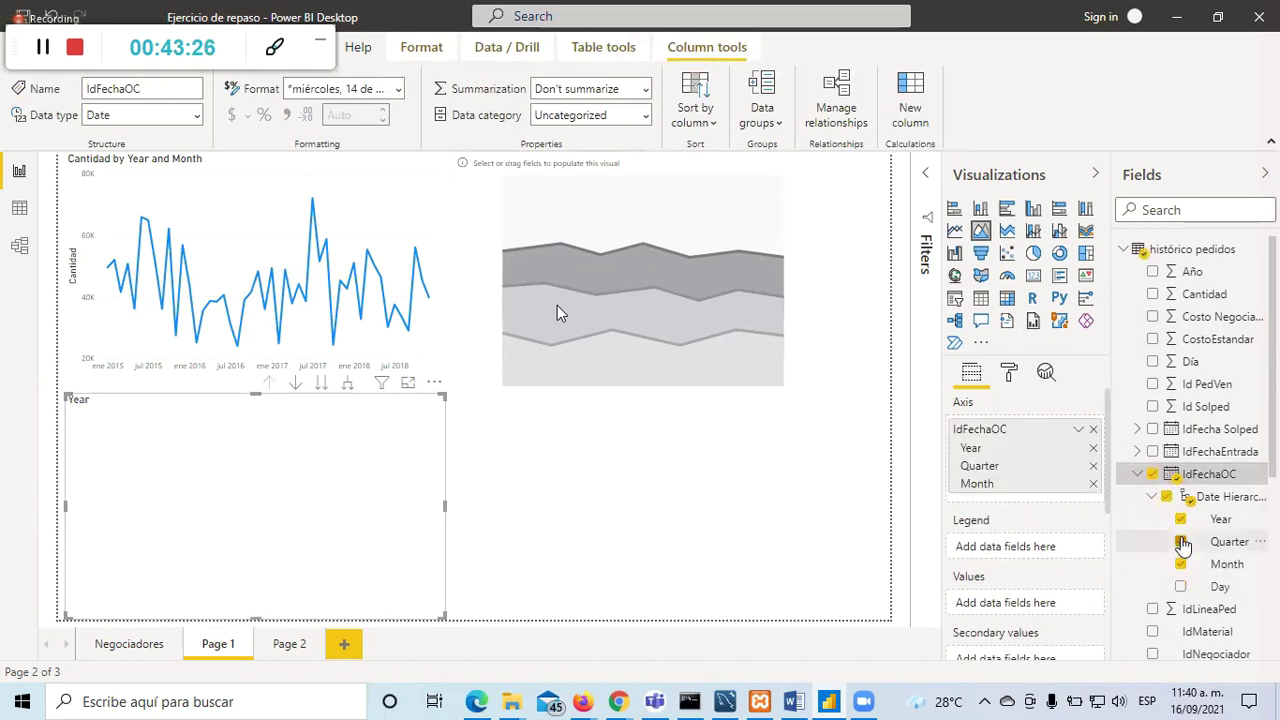
left_click(1182, 542)
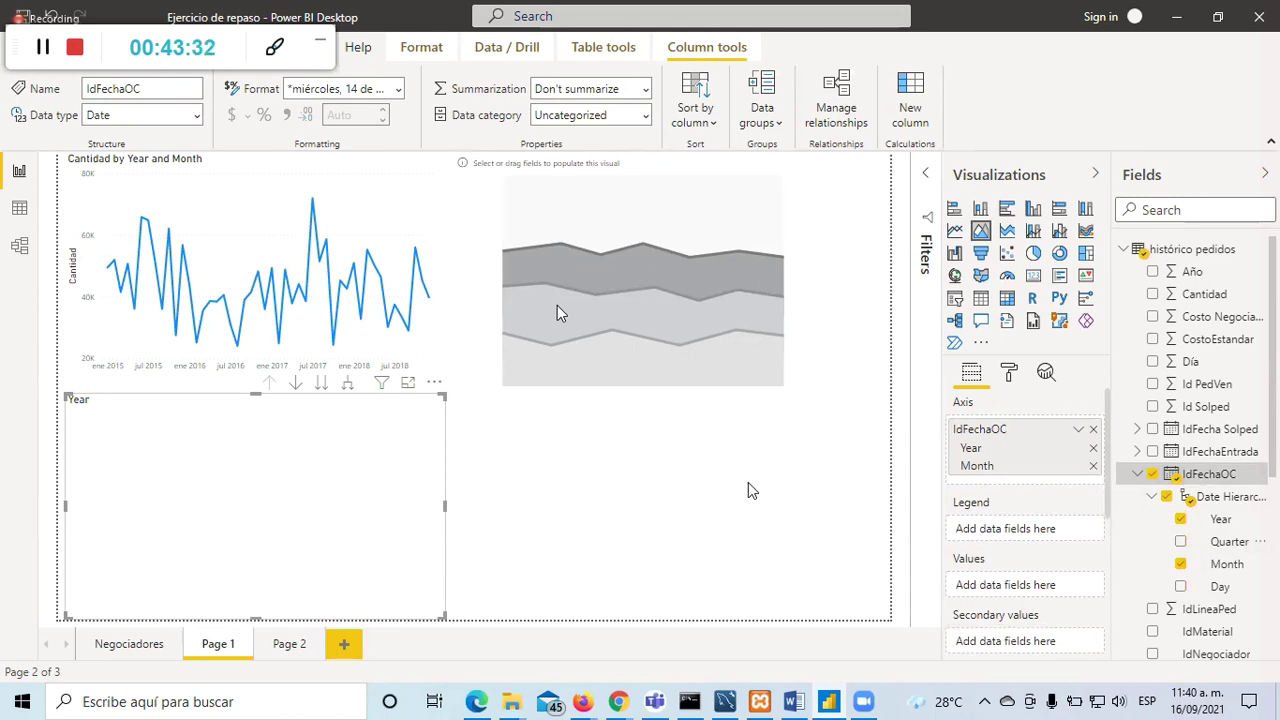
Step: Plot Cantidad as the area chart's values with IdNegociador as its legend
left_click(1152, 294)
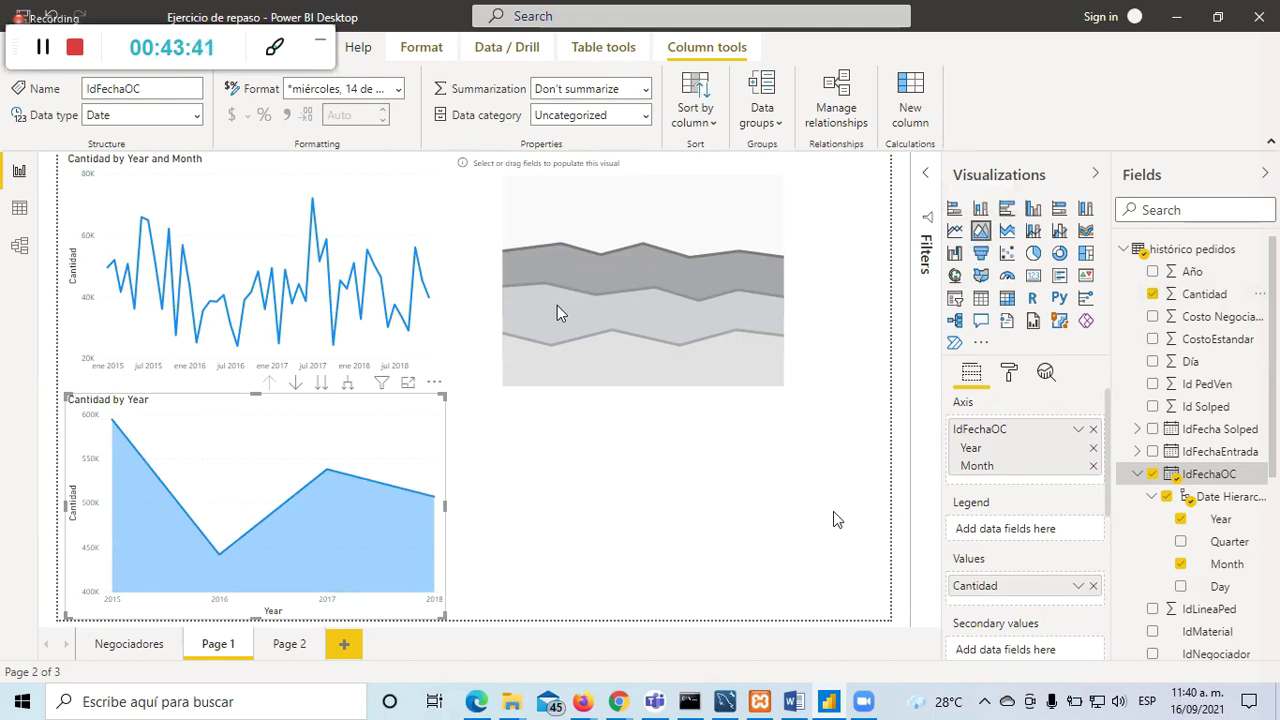
scroll(1247, 396, "down", 1)
scroll(1250, 410, "down", 4)
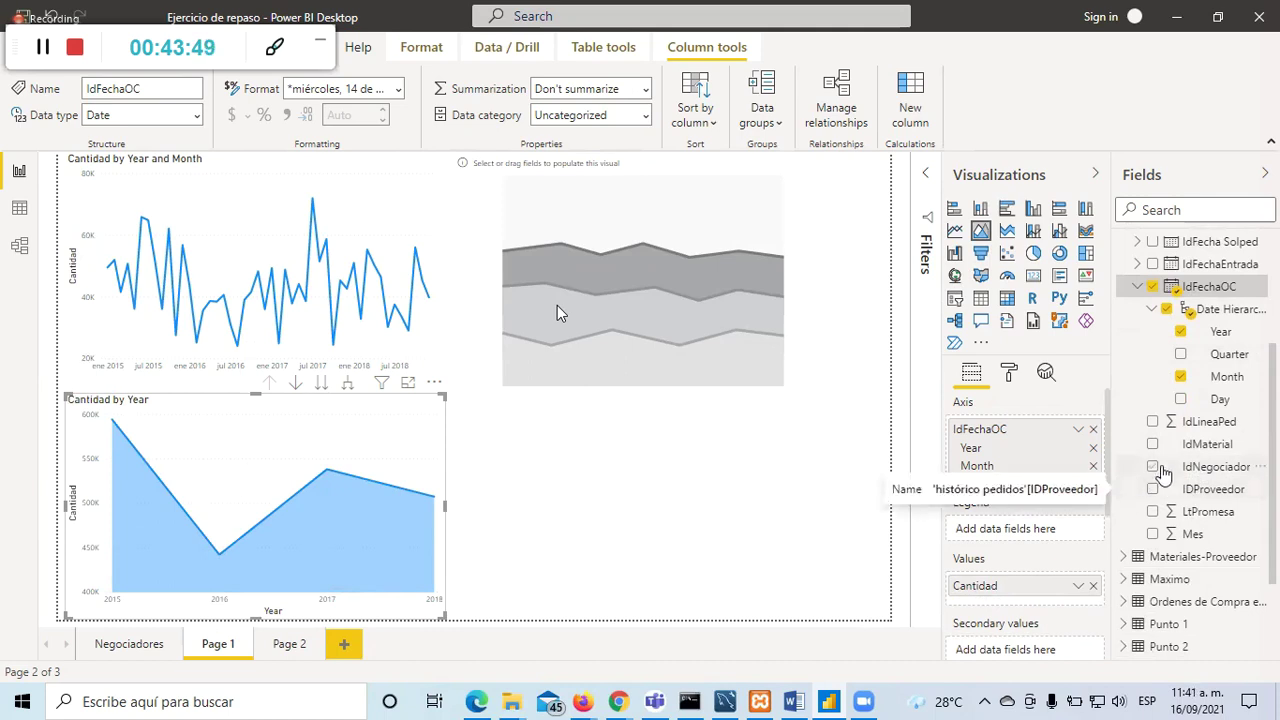
left_click(1153, 467)
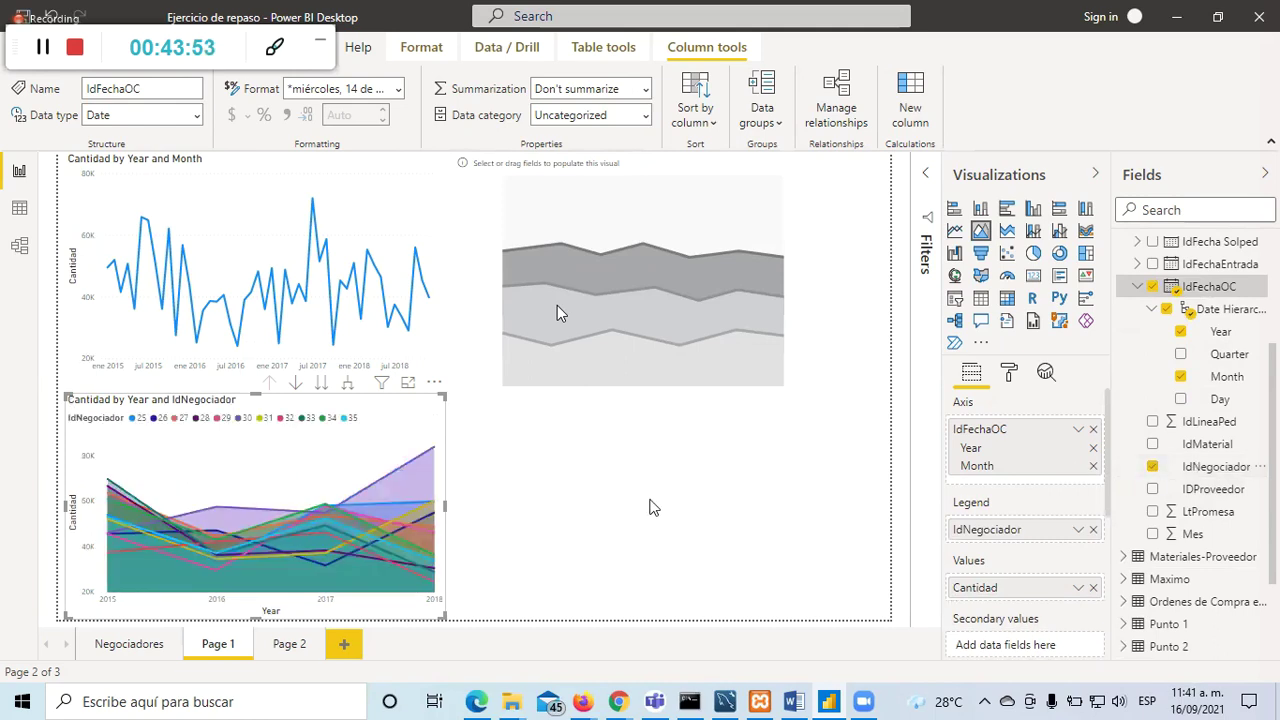
left_click(560, 528)
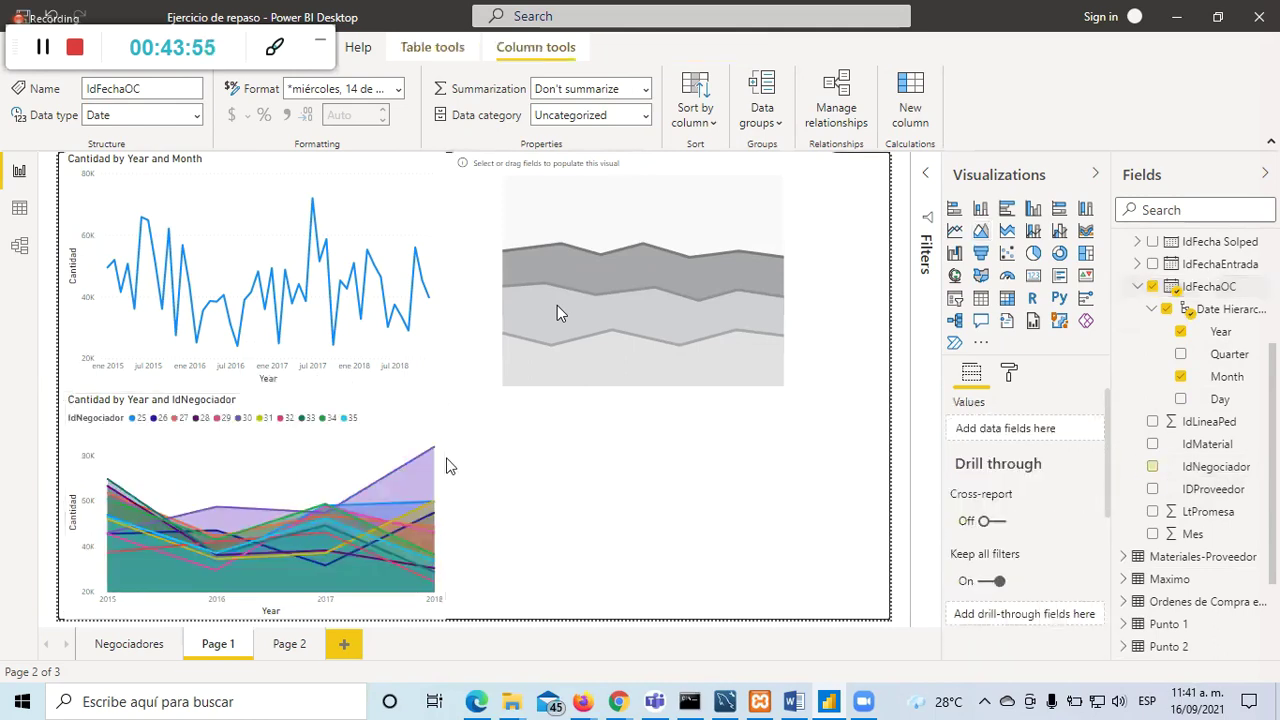
Step: Add an IdNegociador slicer in Dropdown style
left_click(956, 298)
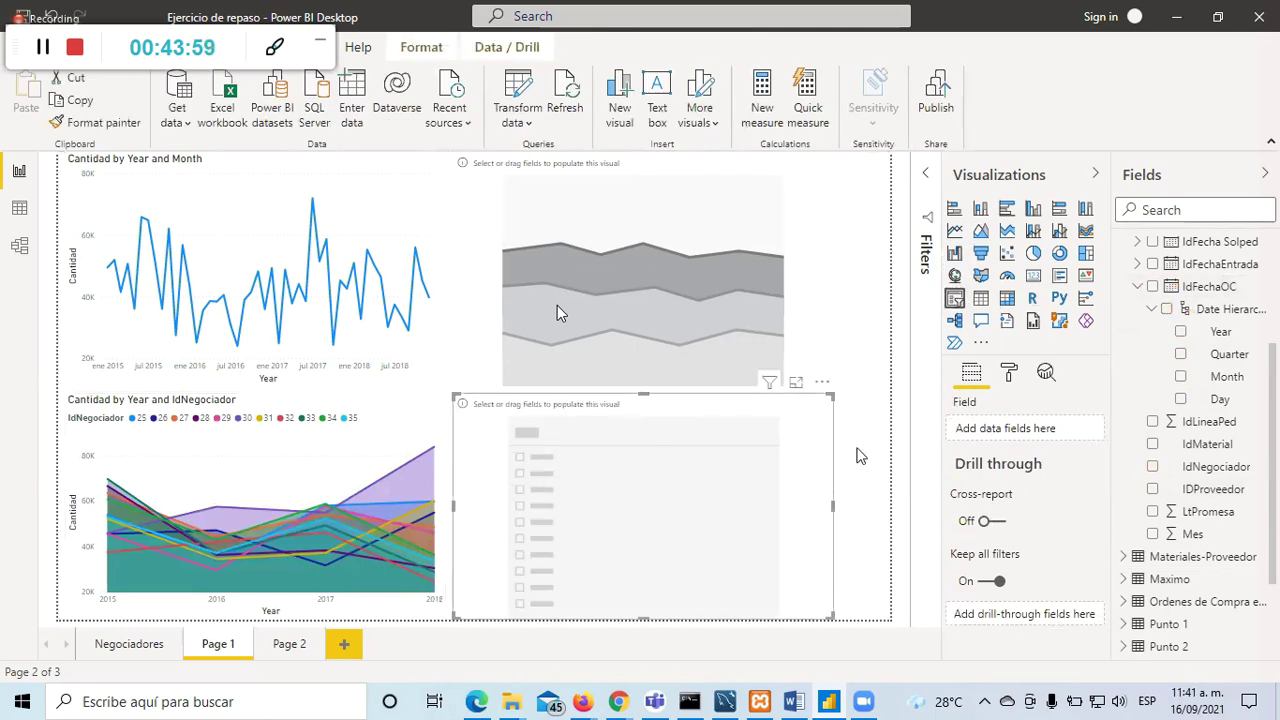
left_click(1153, 467)
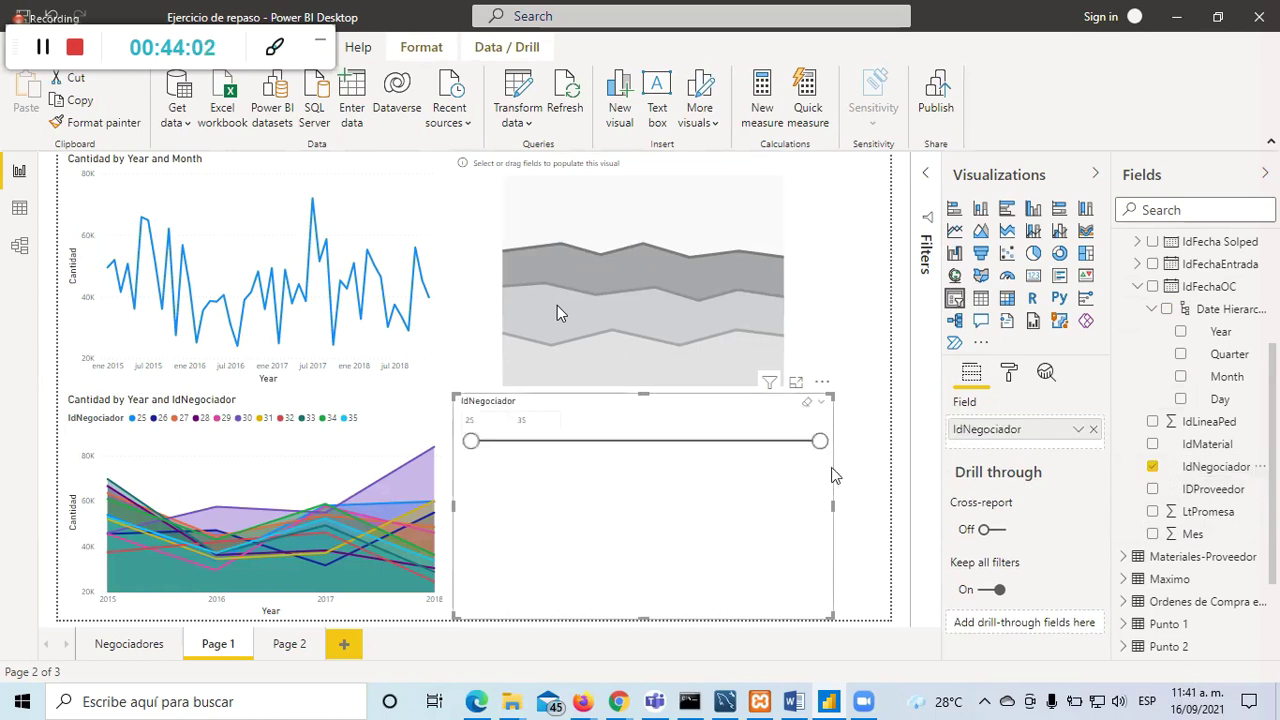
left_click(821, 402)
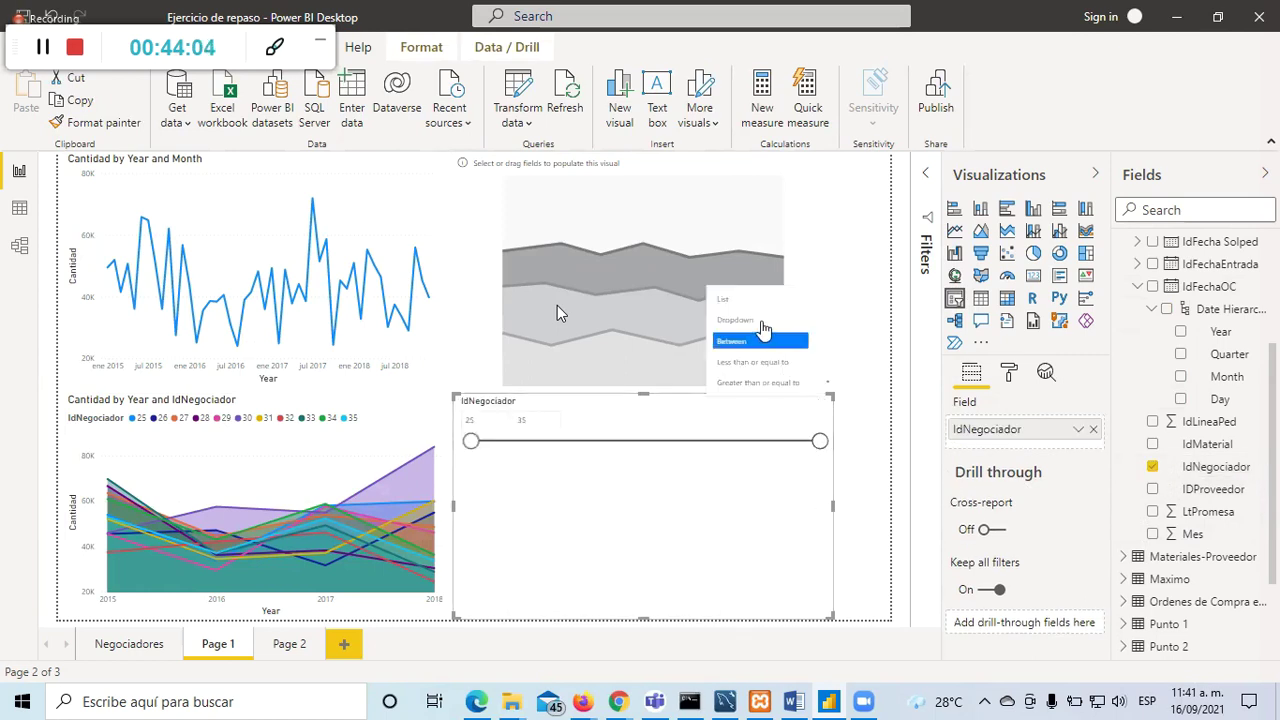
left_click(761, 321)
Step: Select negotiators 25 and 26 in the dropdown slicer to filter the charts
left_click(588, 428)
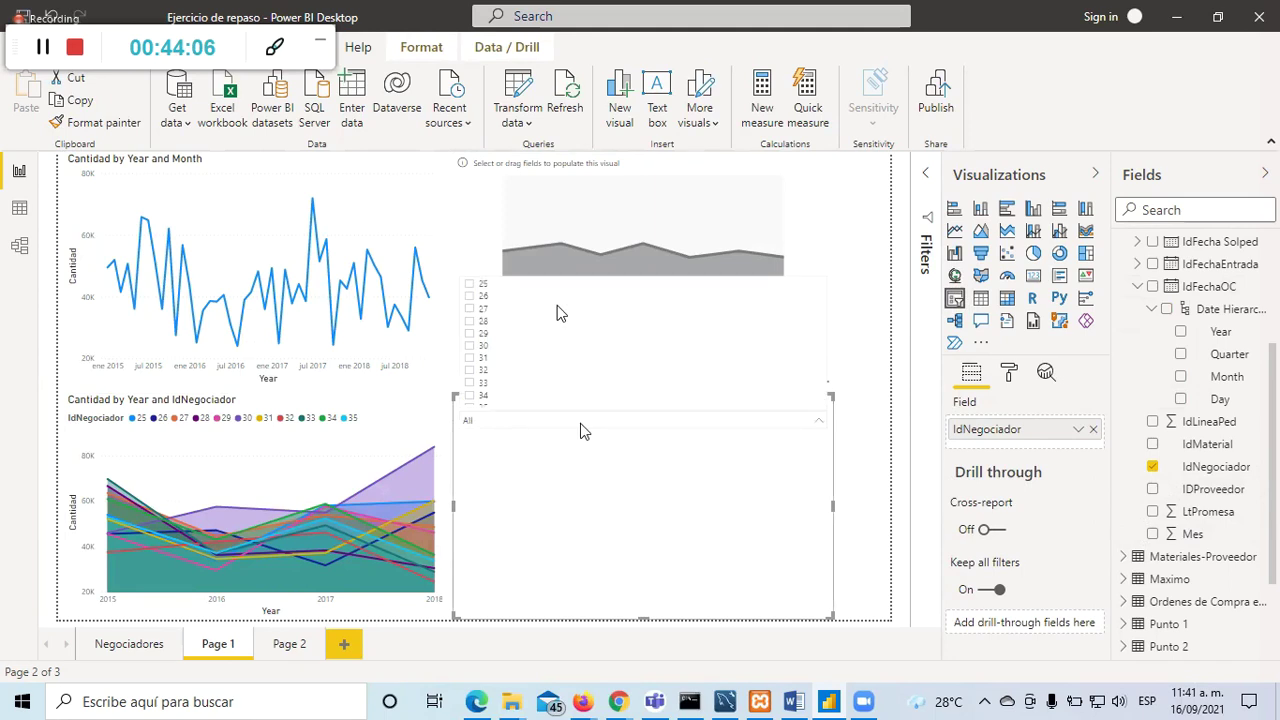
left_click(470, 285)
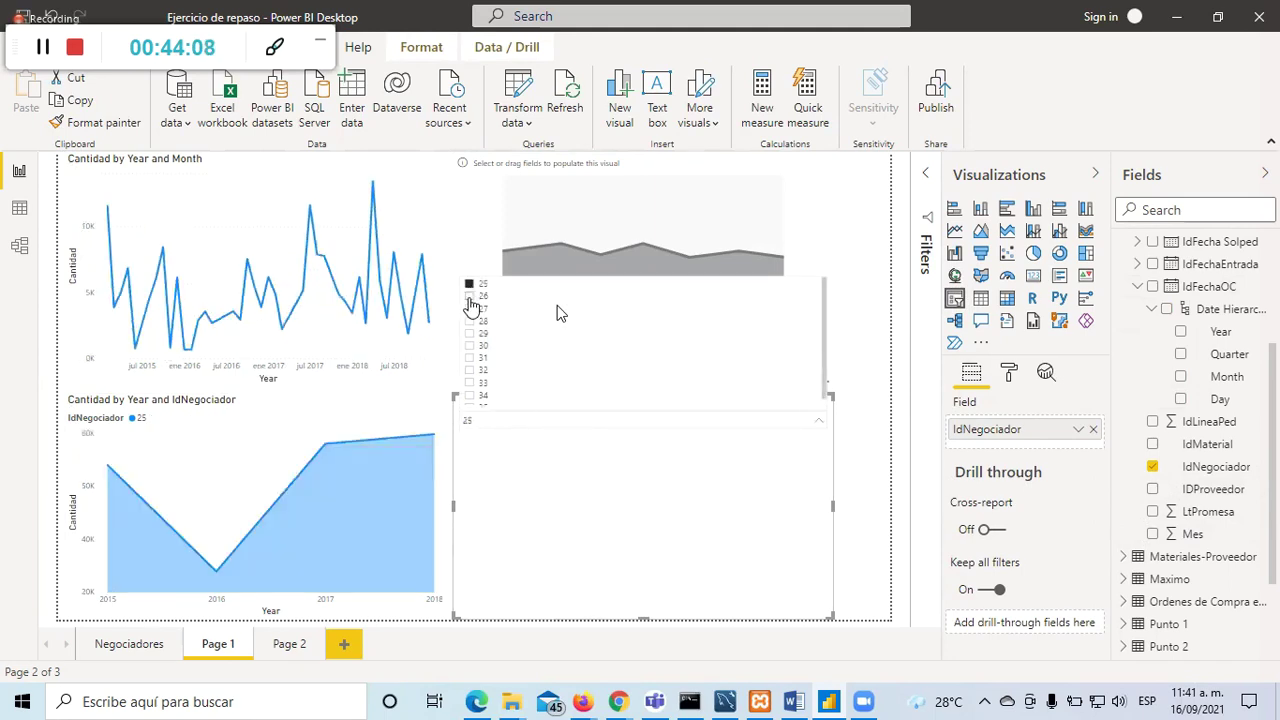
left_click(470, 297, "ctrl")
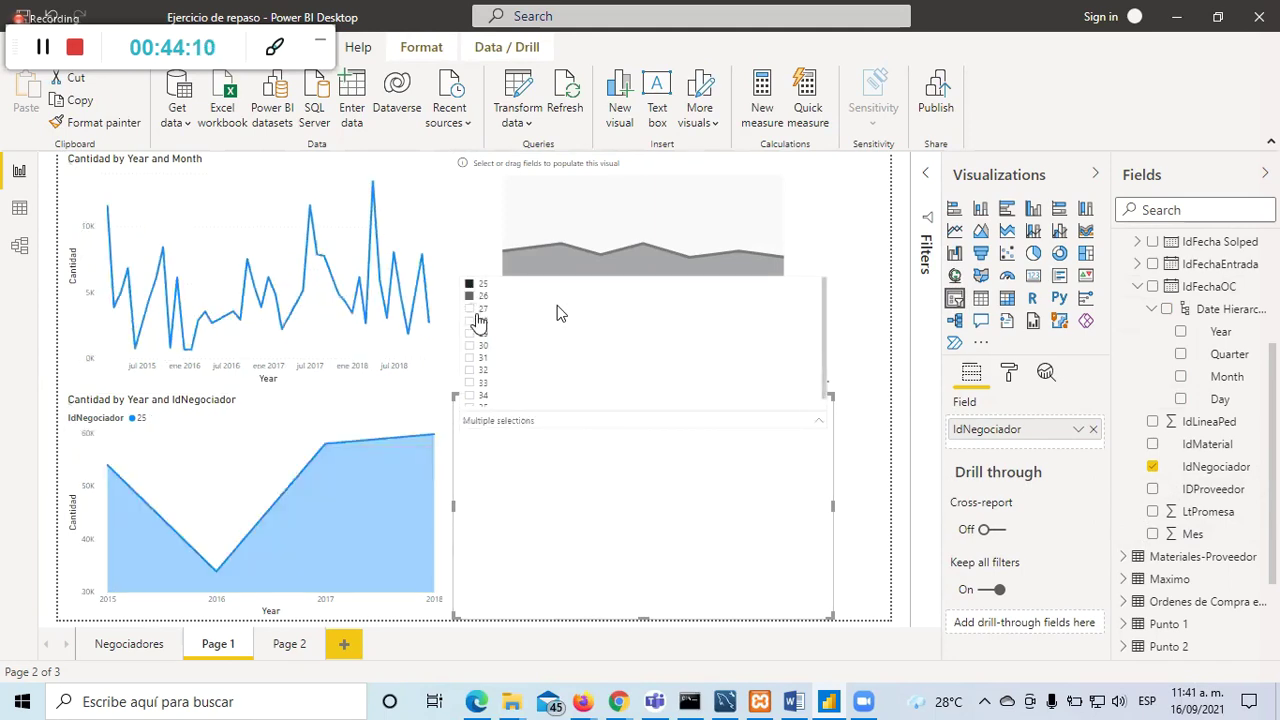
left_click(880, 540)
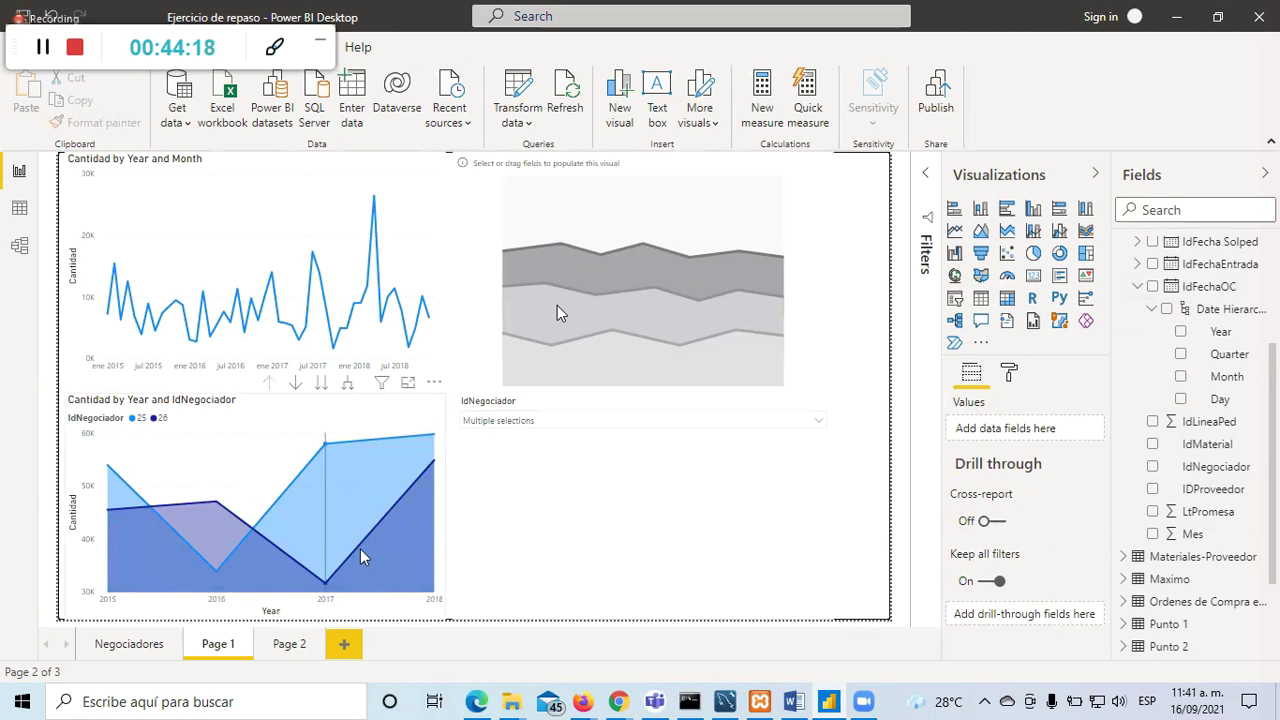
mouse_move(358, 547)
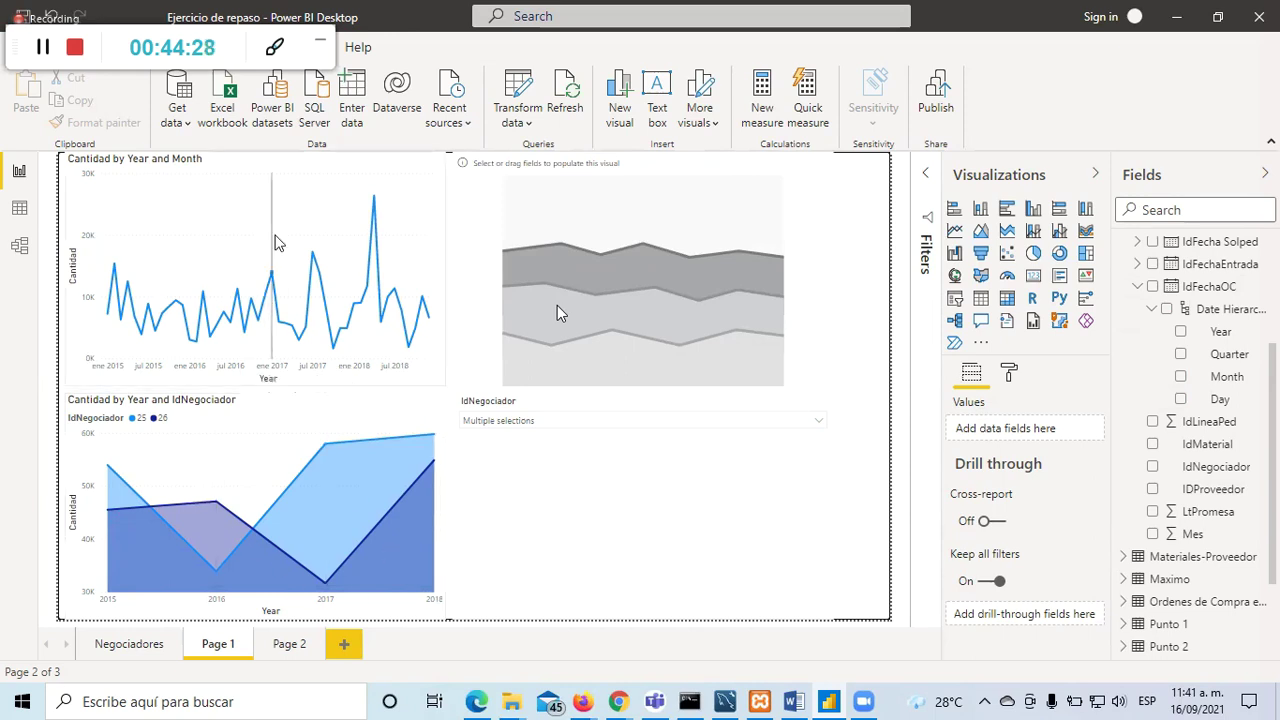
left_click(416, 390)
Step: Drill the top chart up to yearly totals and make the slicer a List filtered to 25 and 29
left_click(270, 400)
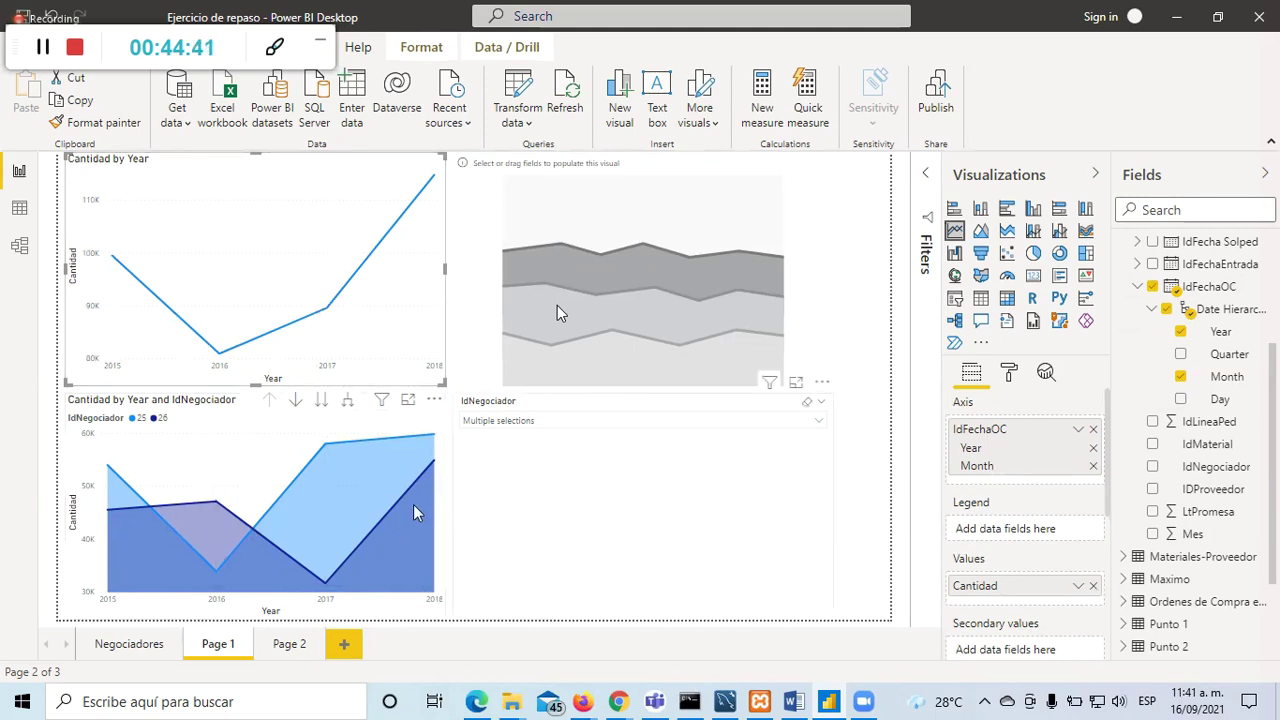
left_click(565, 497)
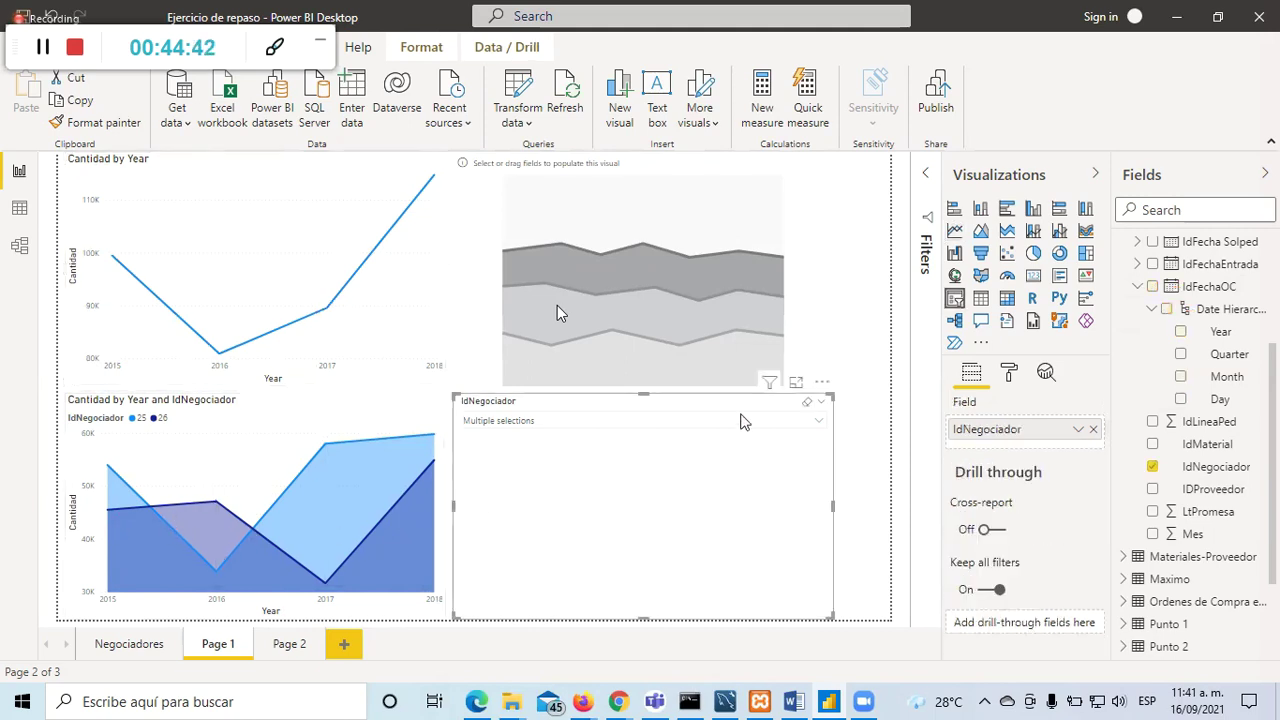
left_click(821, 402)
left_click(734, 298)
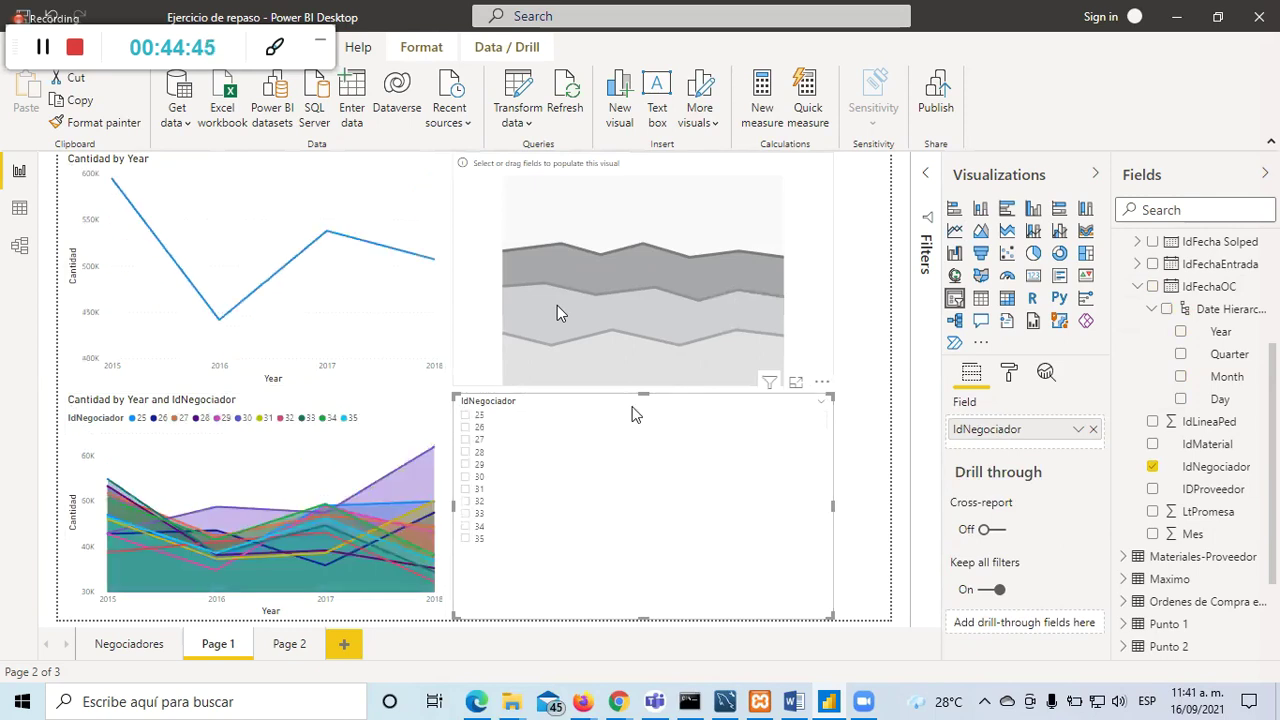
left_click(465, 415)
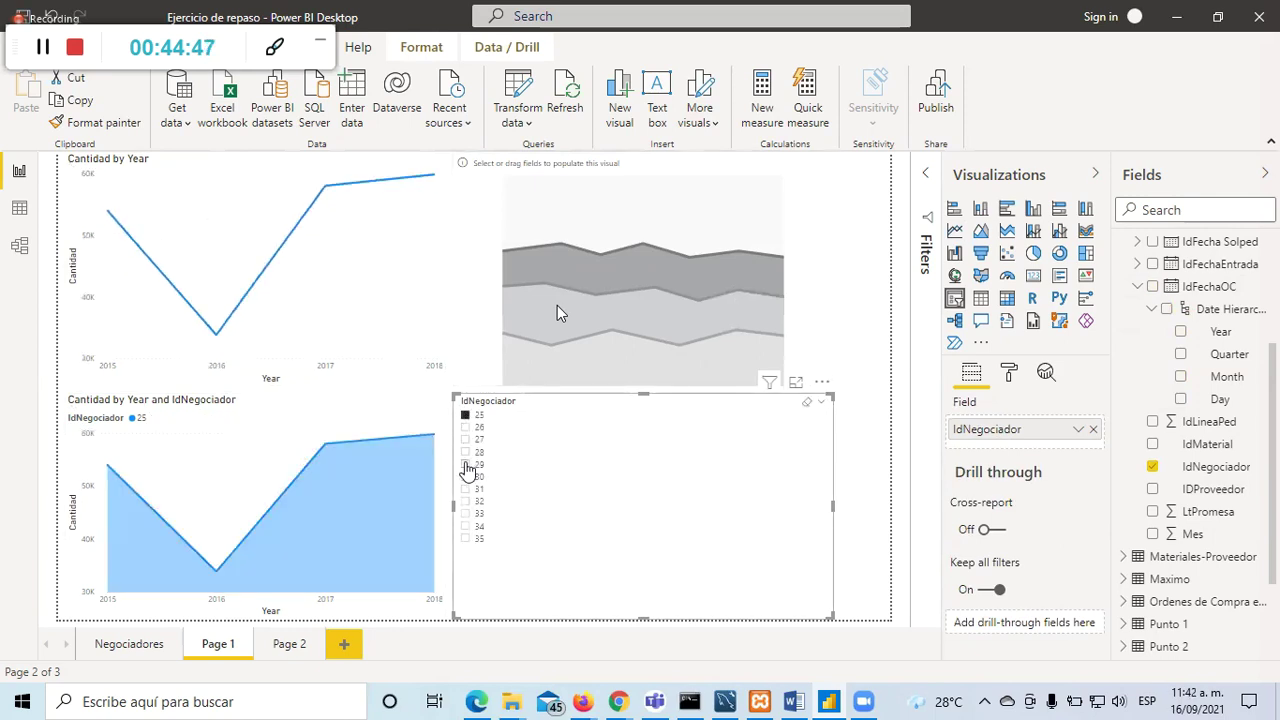
left_click(467, 466, "ctrl")
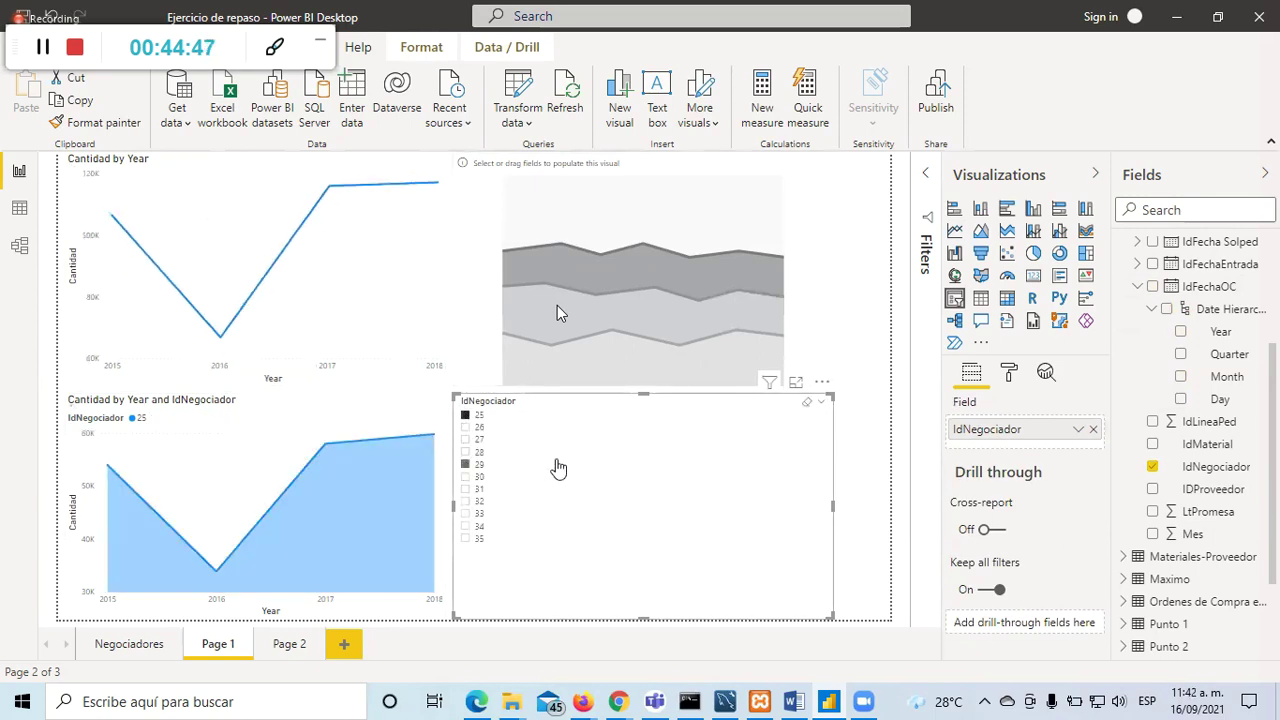
left_click(855, 555)
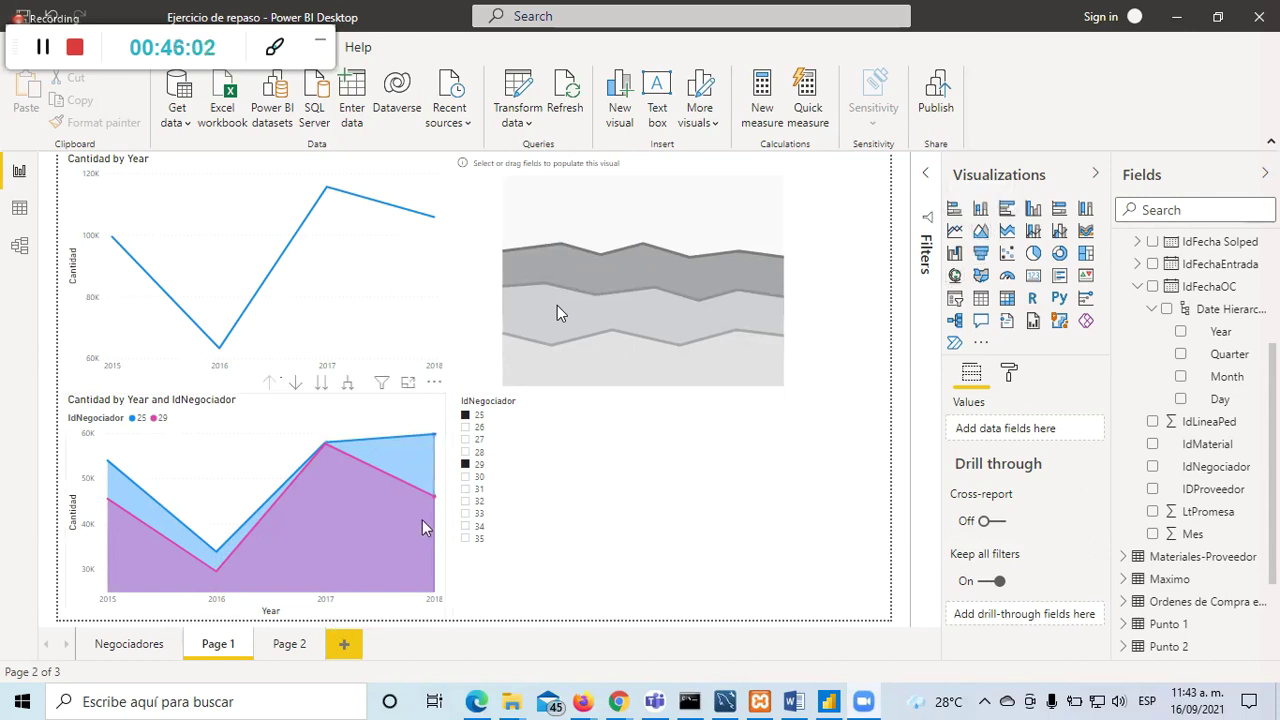
Step: Select the empty stacked area chart at the top right of Page 1
left_click(618, 293)
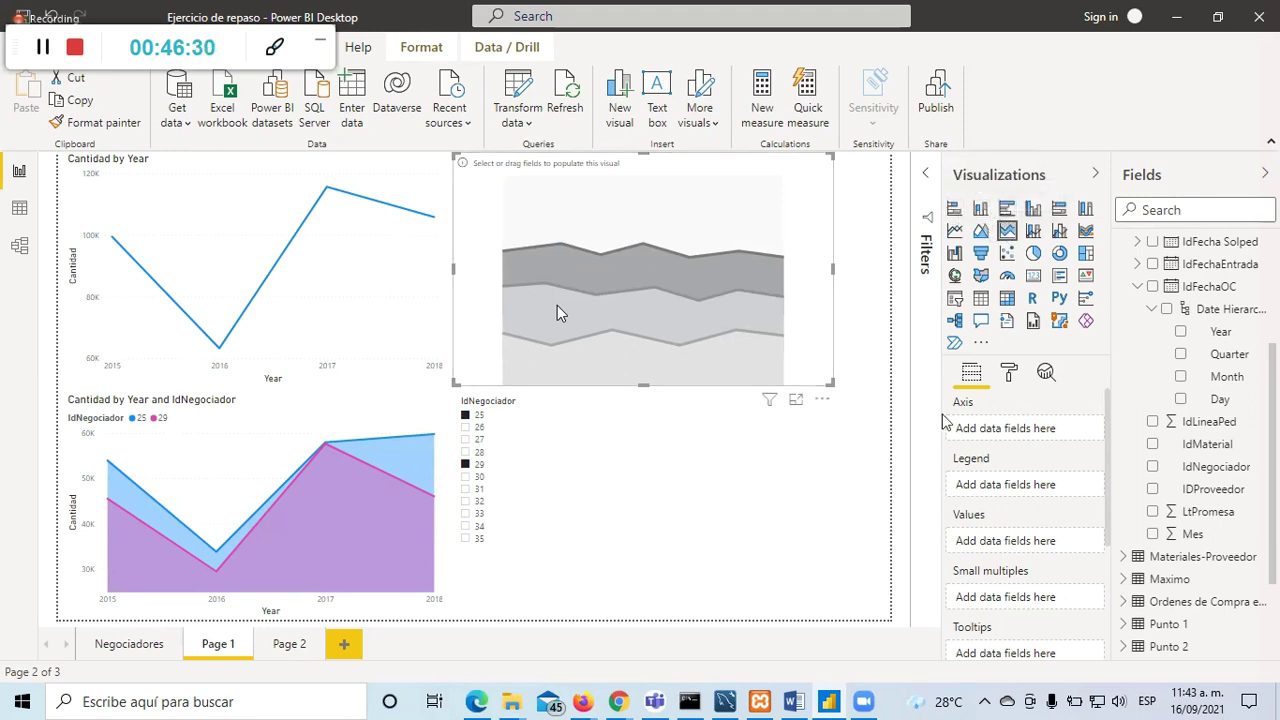
scroll(1135, 478, "up", 3)
left_click(1153, 474)
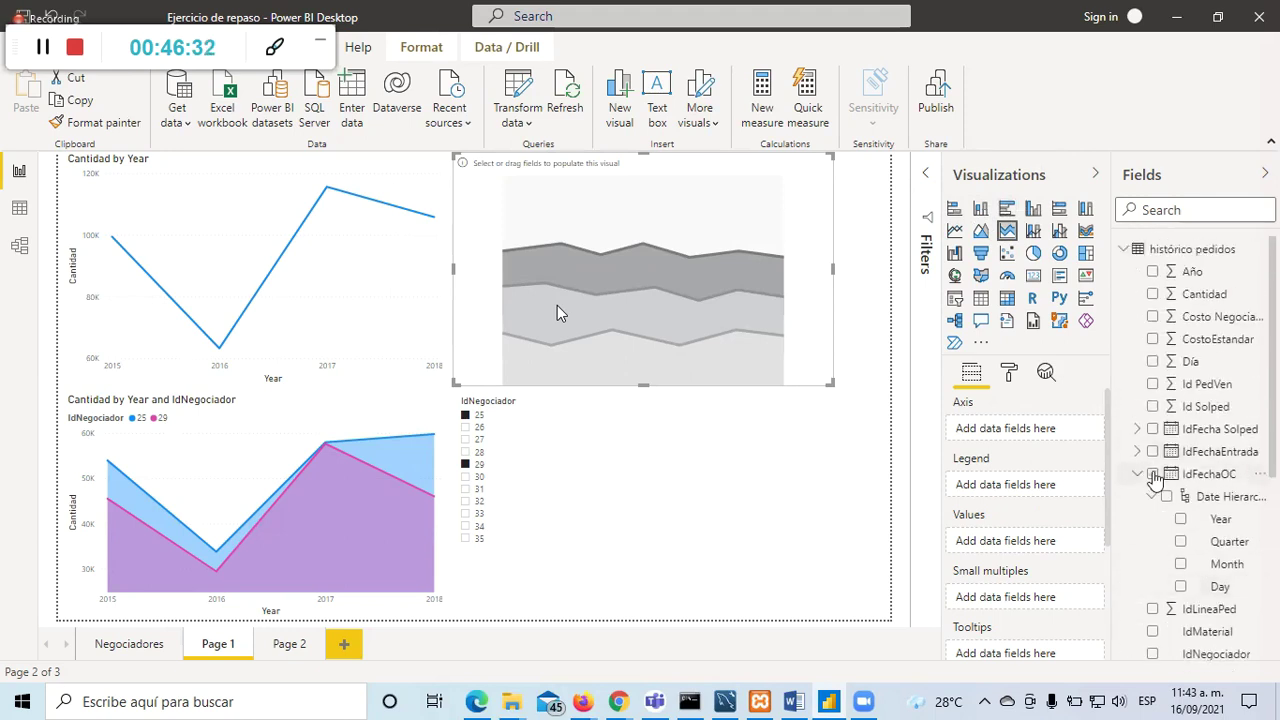
left_click(1152, 294)
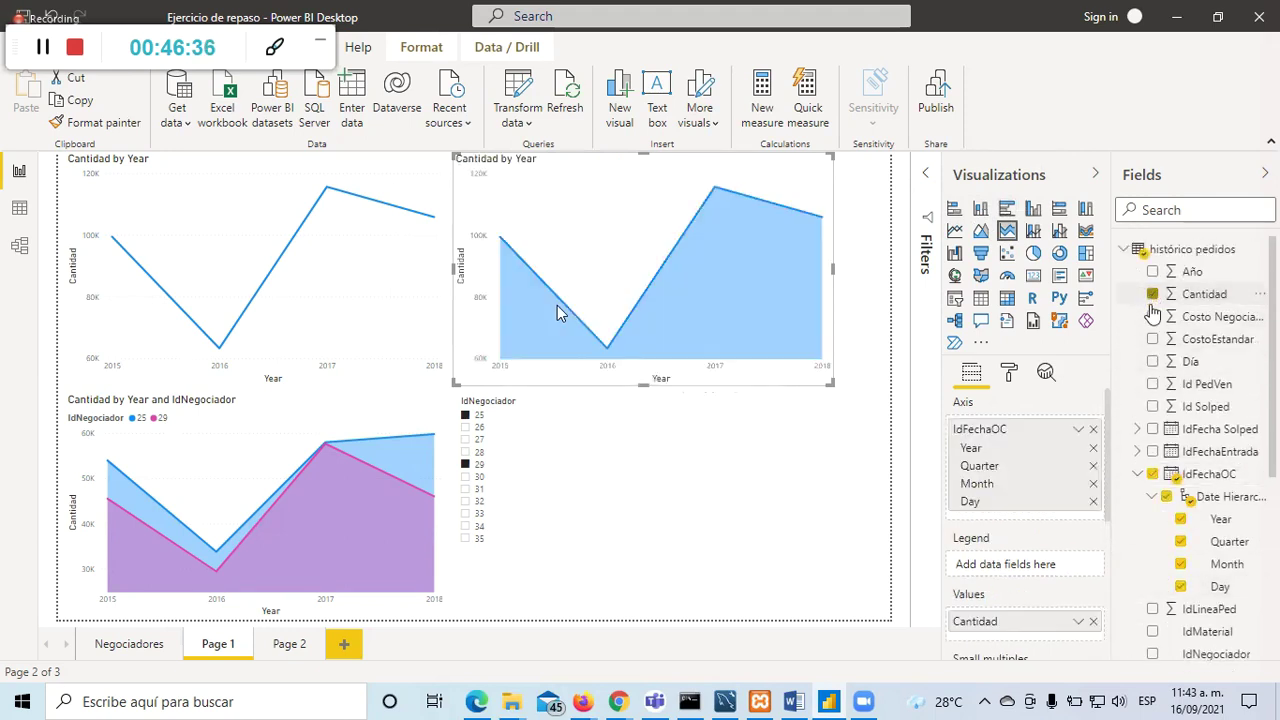
left_click(1180, 541)
left_click(1181, 586)
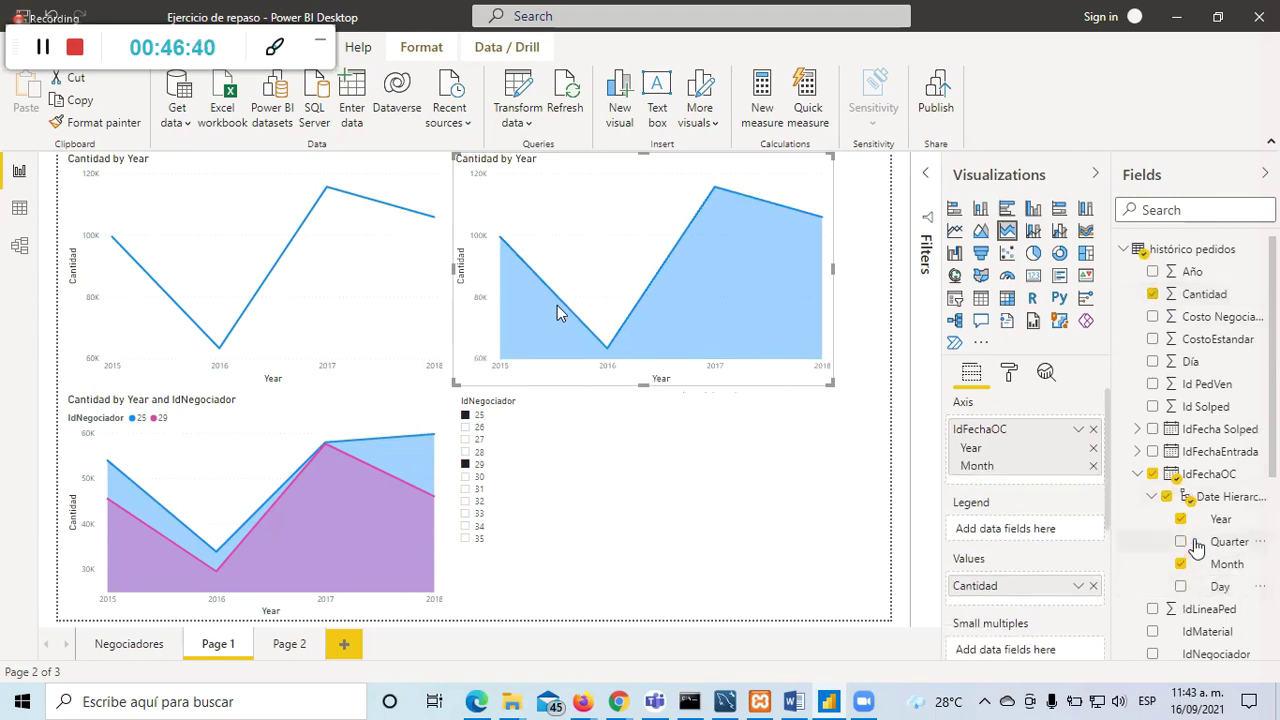
scroll(1197, 543, "down", 3)
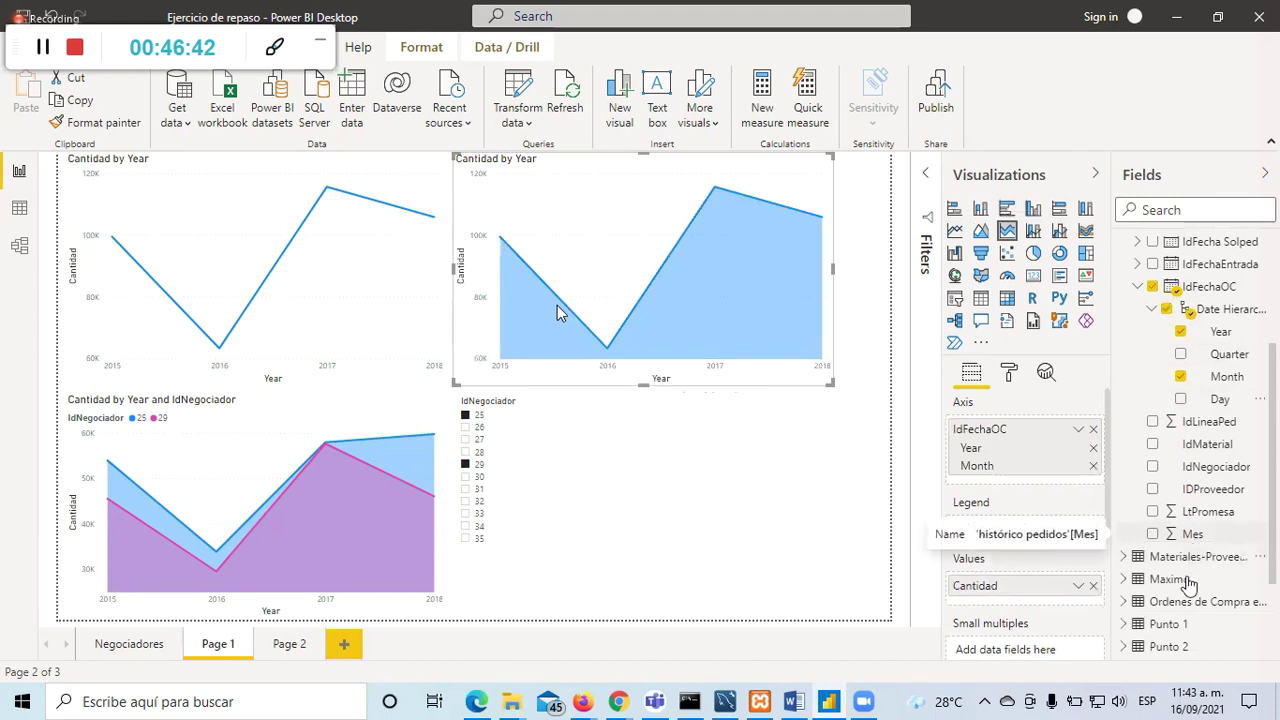
left_click(1153, 467)
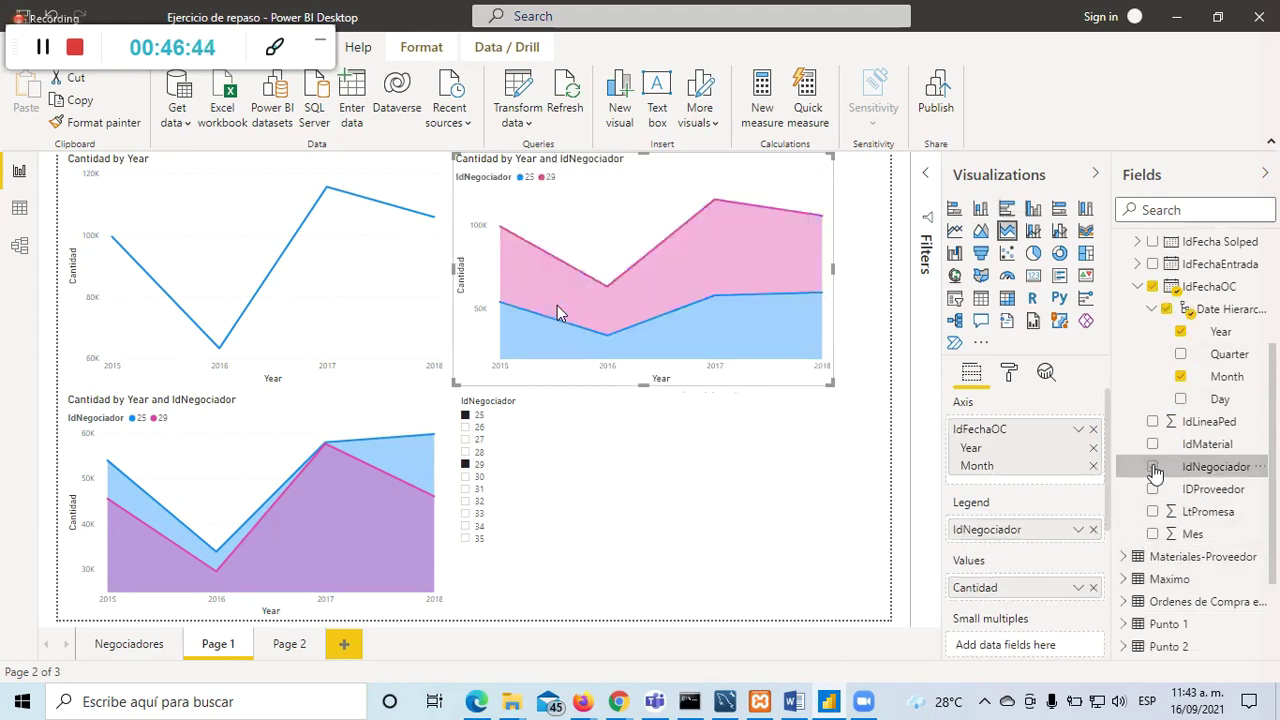
left_click(908, 417)
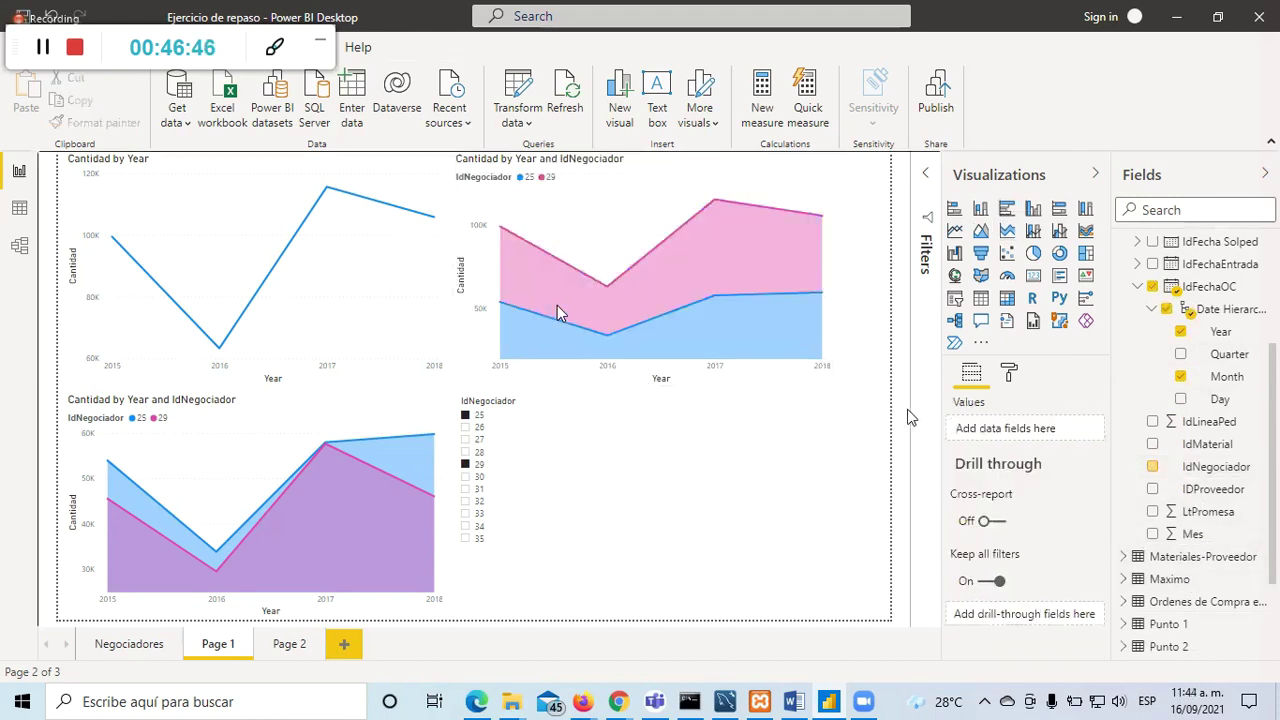
Step: Collapse the Visualizations pane and inspect IdFechaOC's Date Hierarchy in the histórico pedidos fields
left_click(1095, 174)
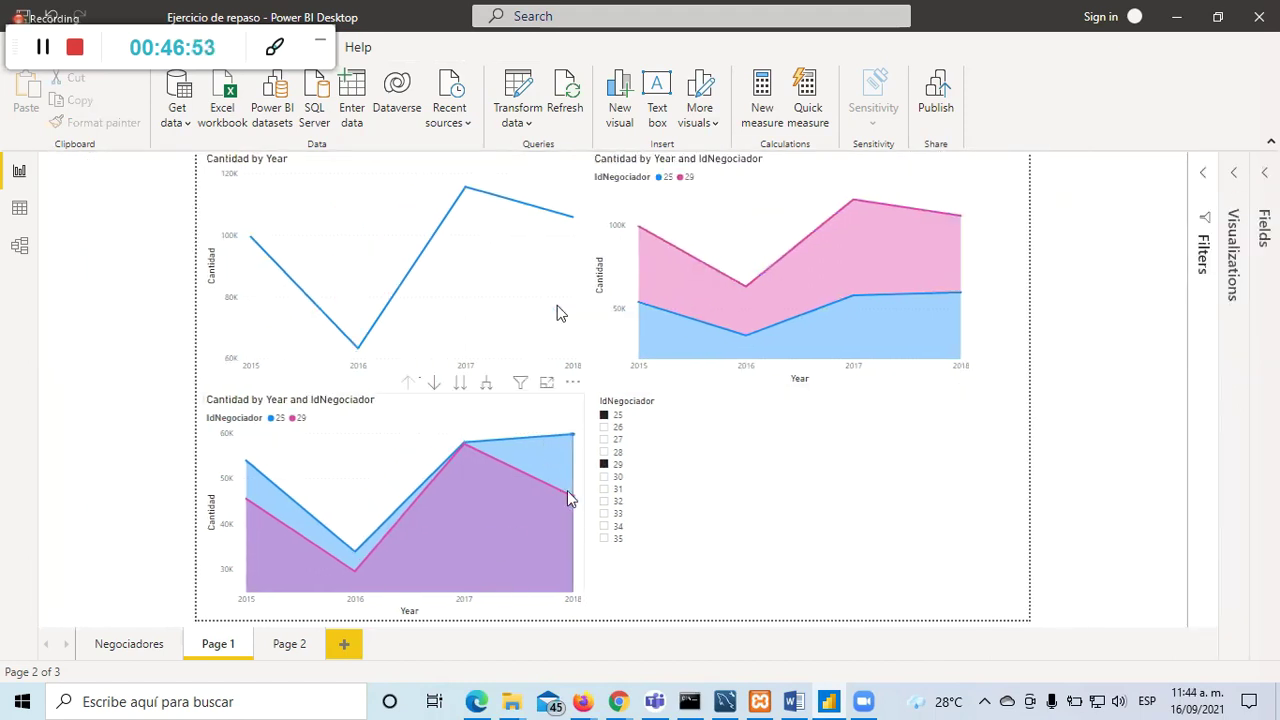
left_click(560, 418)
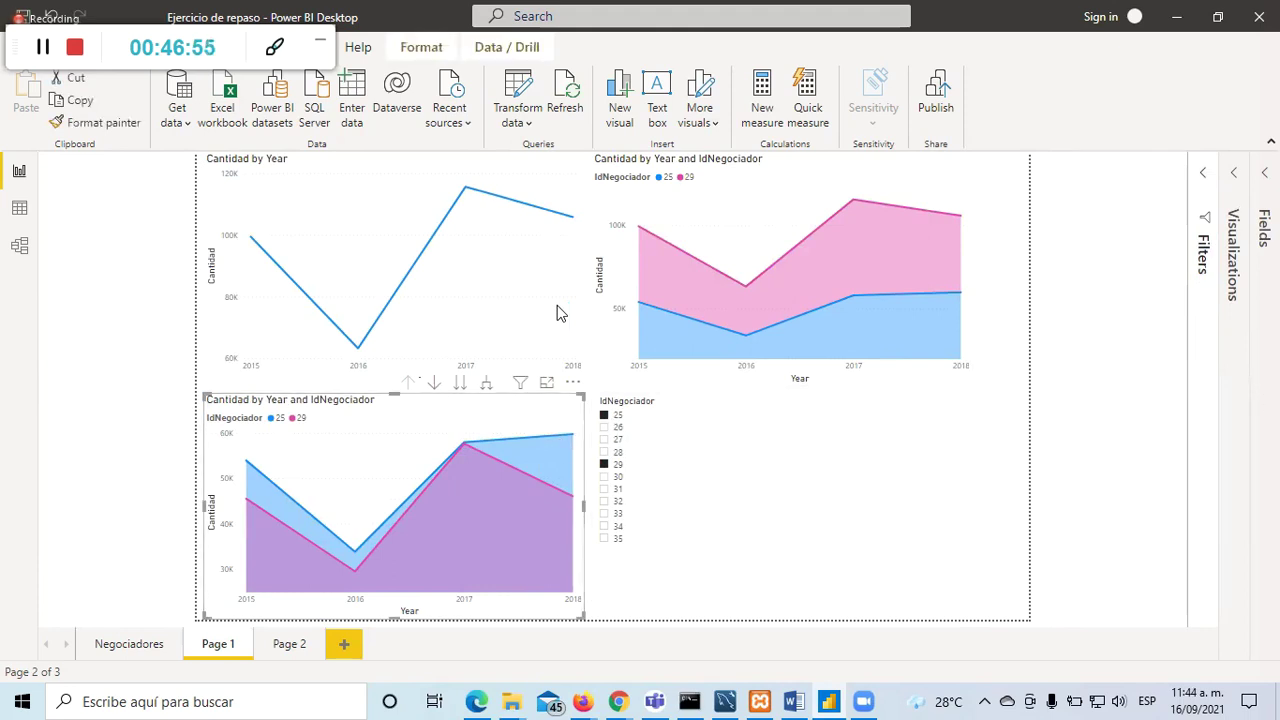
left_click(1266, 182)
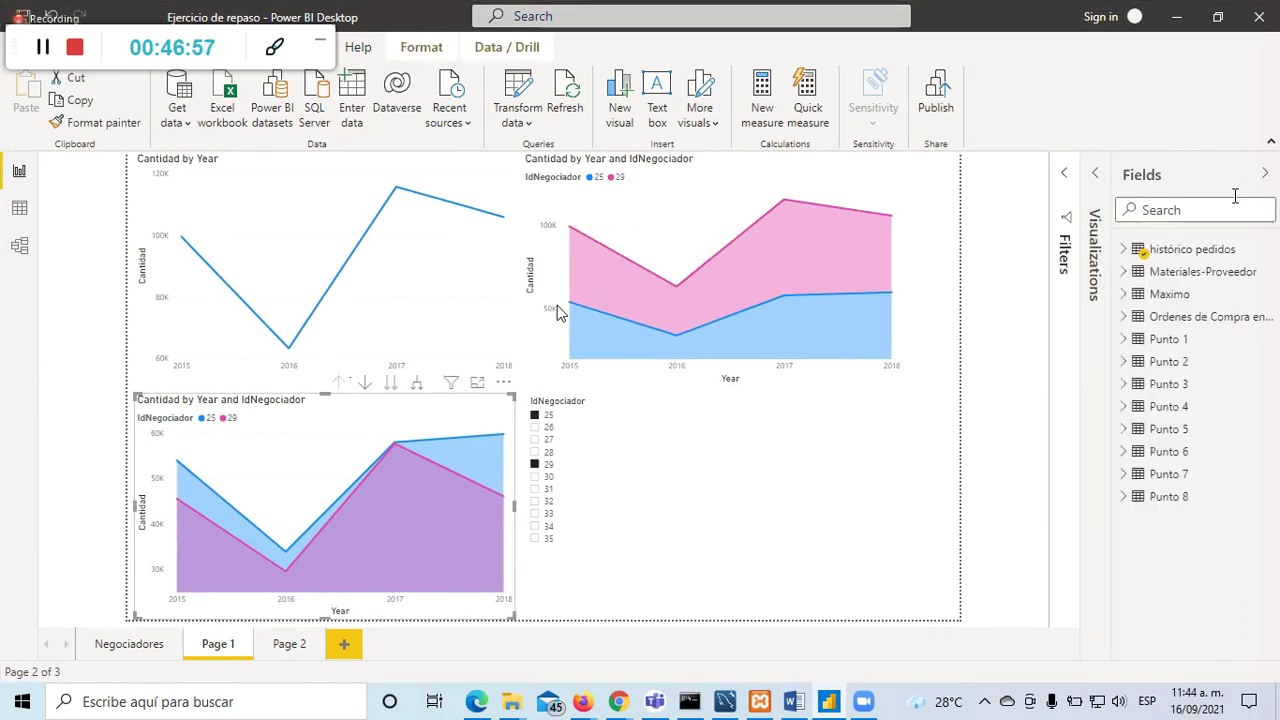
left_click(1123, 249)
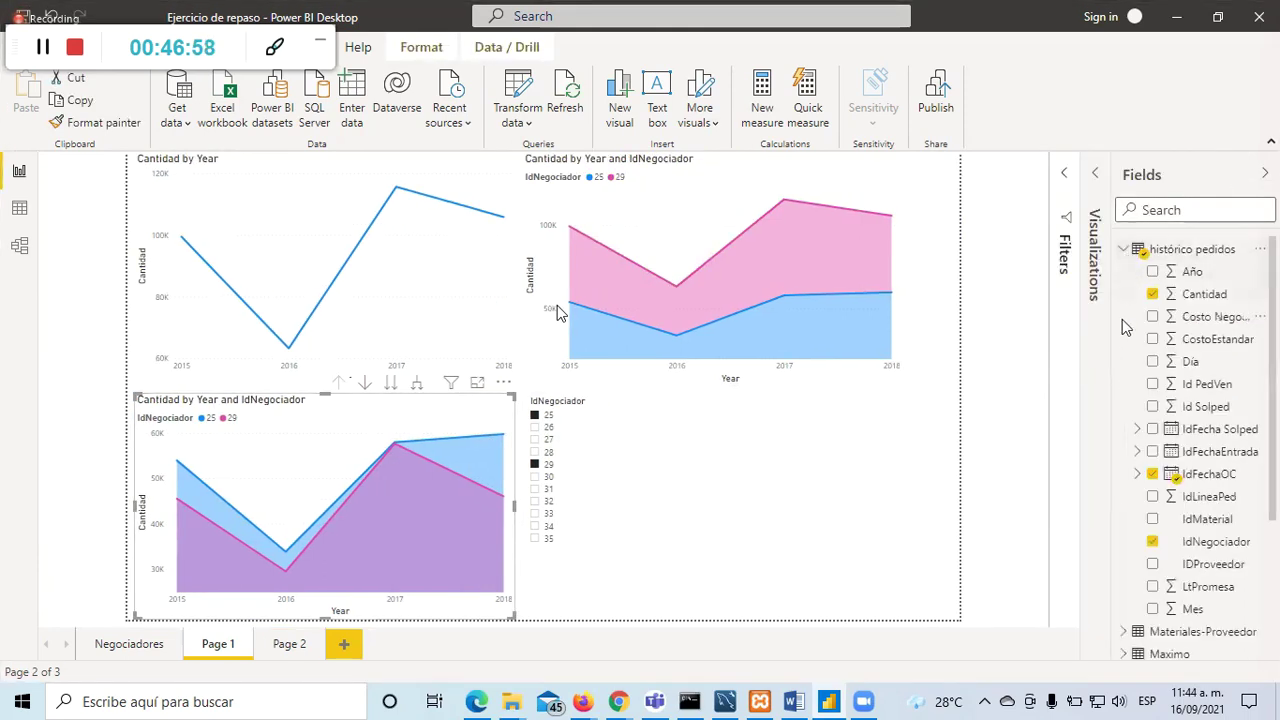
left_click(1137, 474)
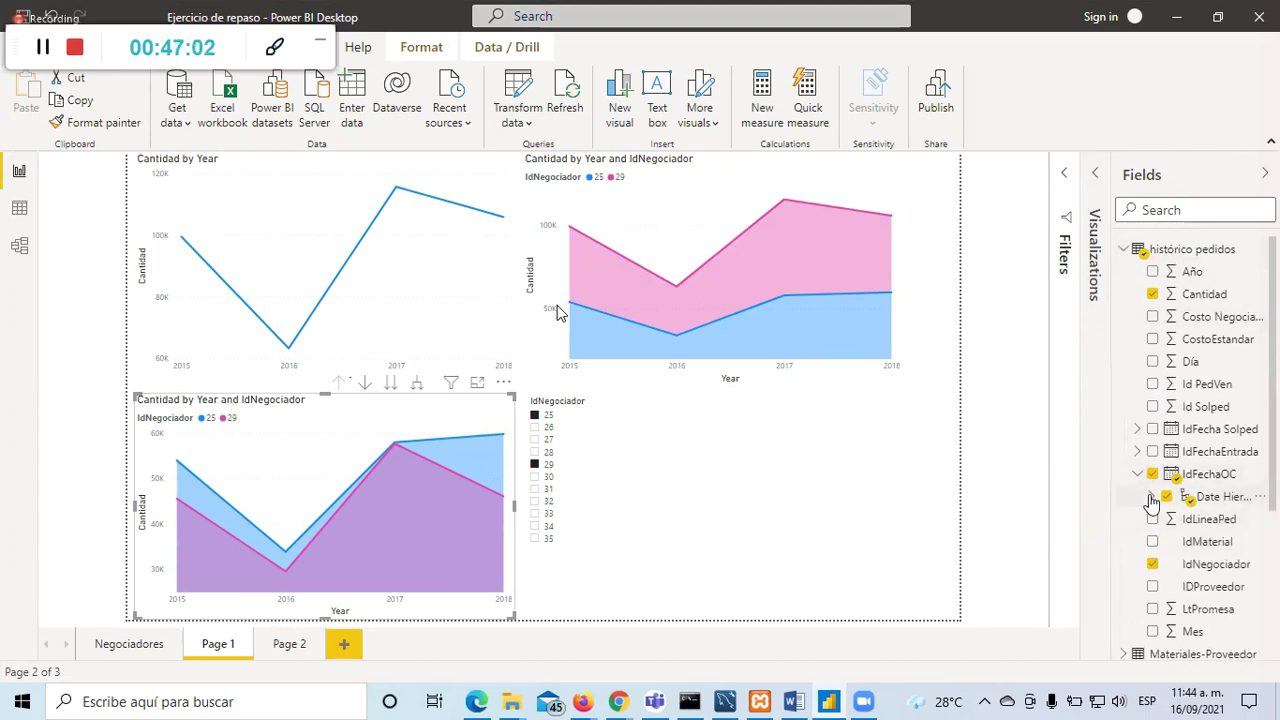
left_click(1152, 498)
left_click(1137, 476)
left_click(1137, 474)
left_click(1152, 497)
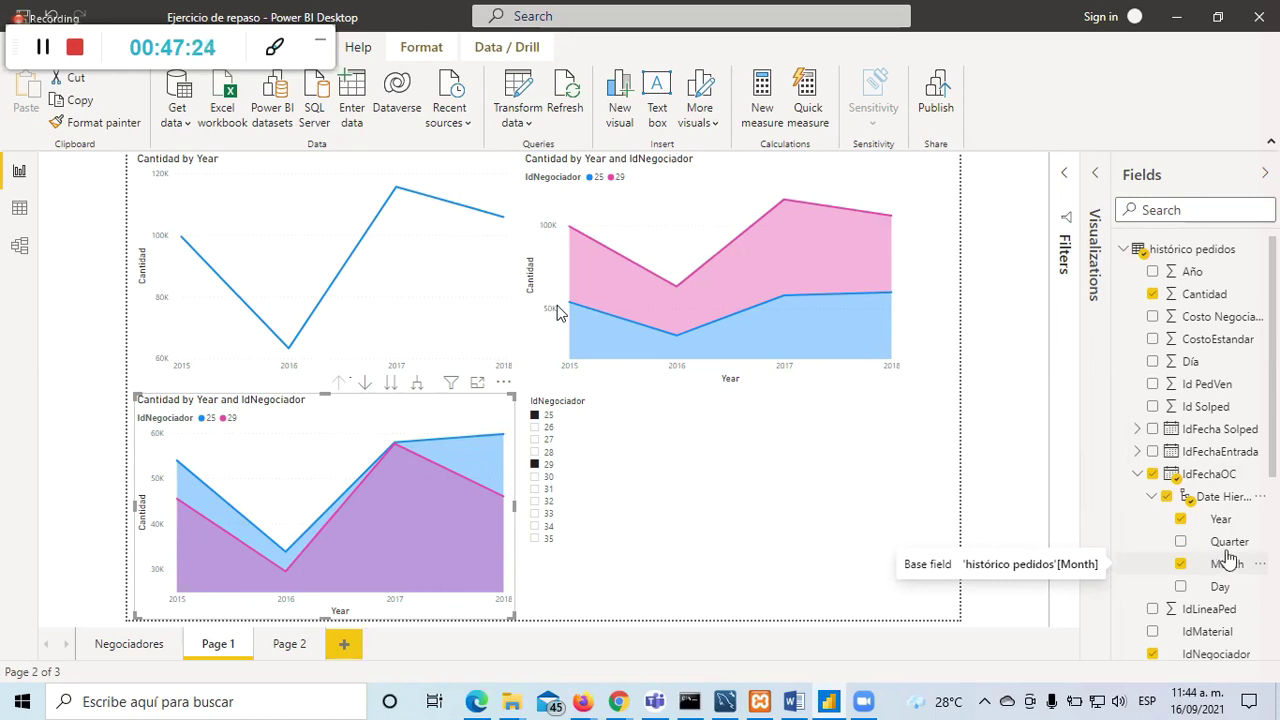
left_click(1136, 476)
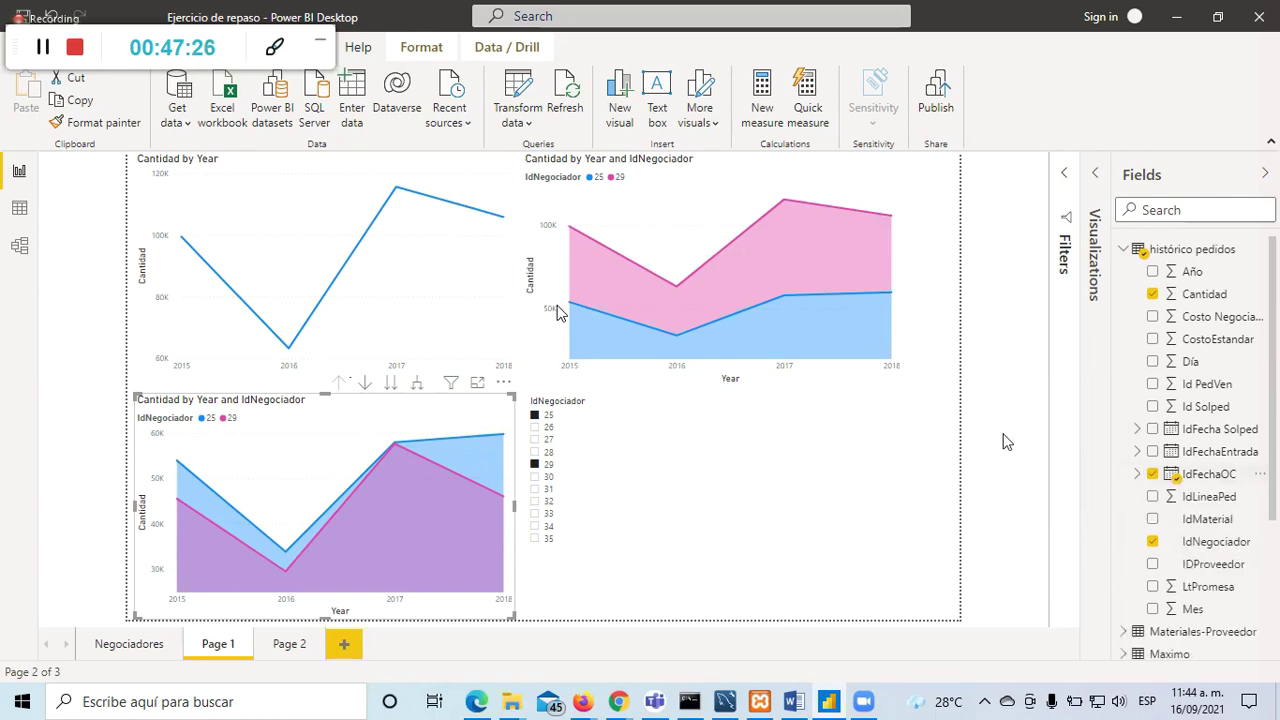
Step: Restore the Visualizations pane and select the Cantidad by Year line chart
left_click(1265, 173)
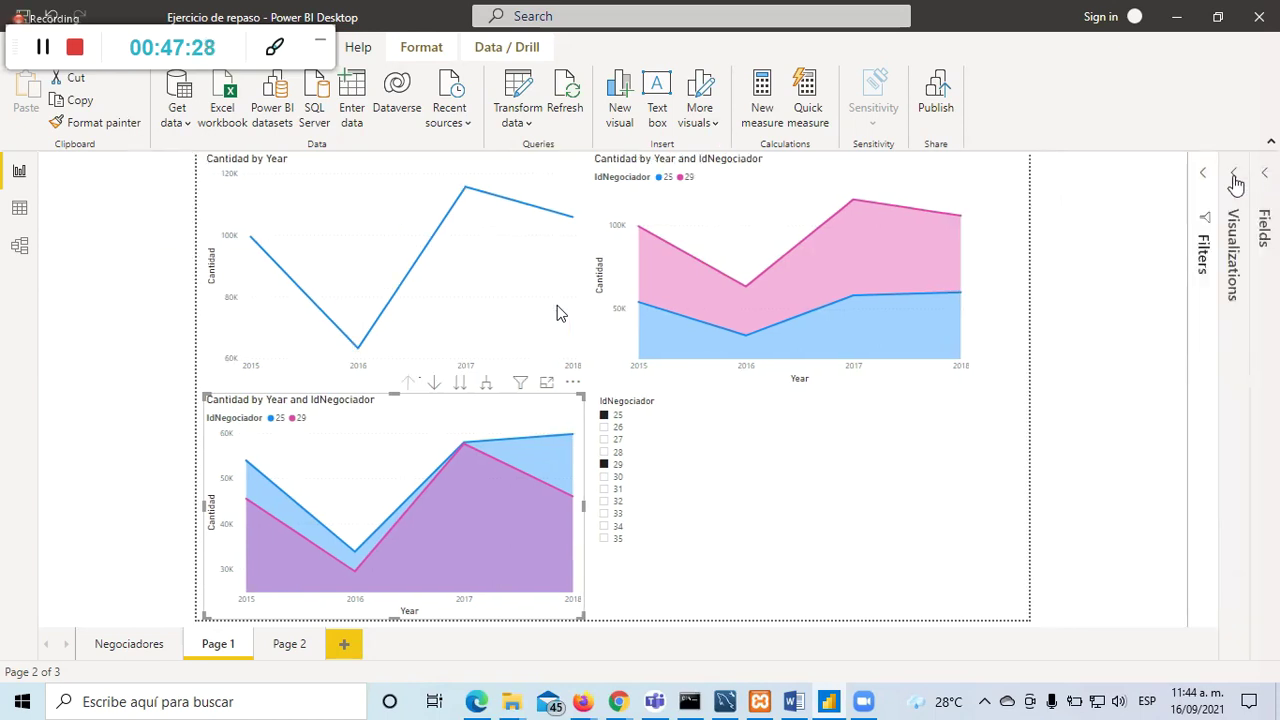
left_click(1235, 176)
left_click(946, 414)
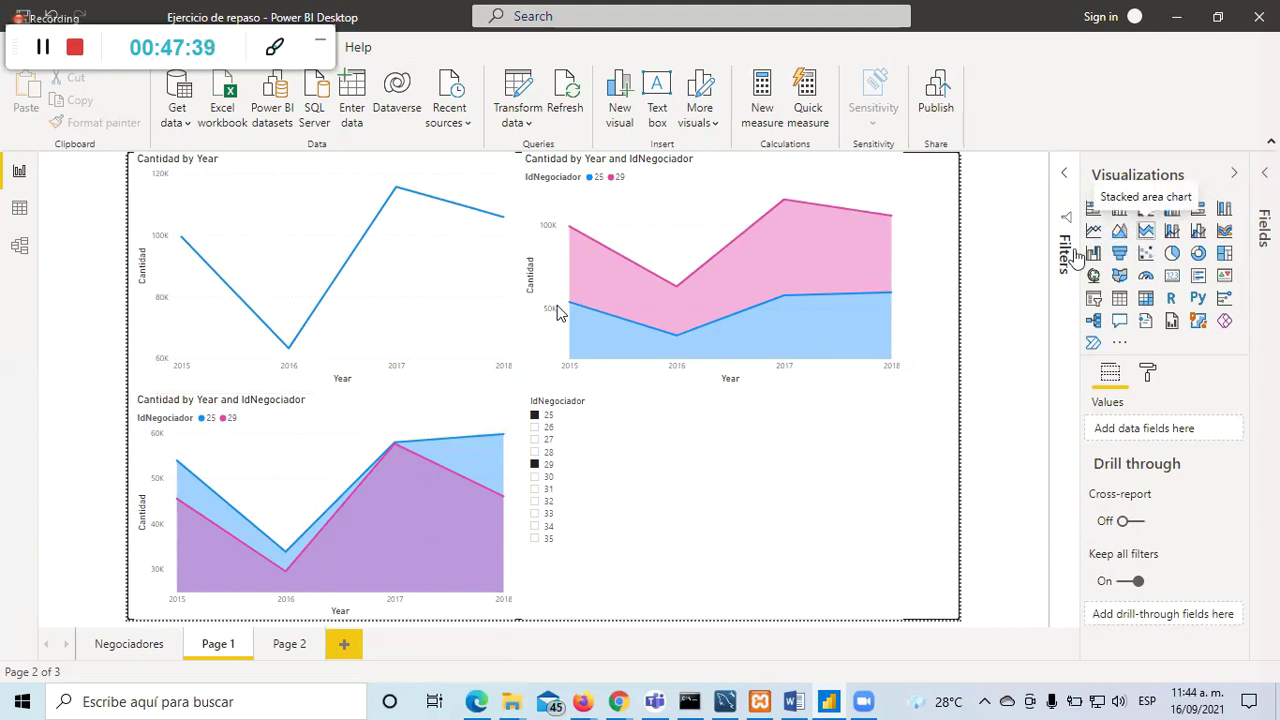
left_click(482, 172)
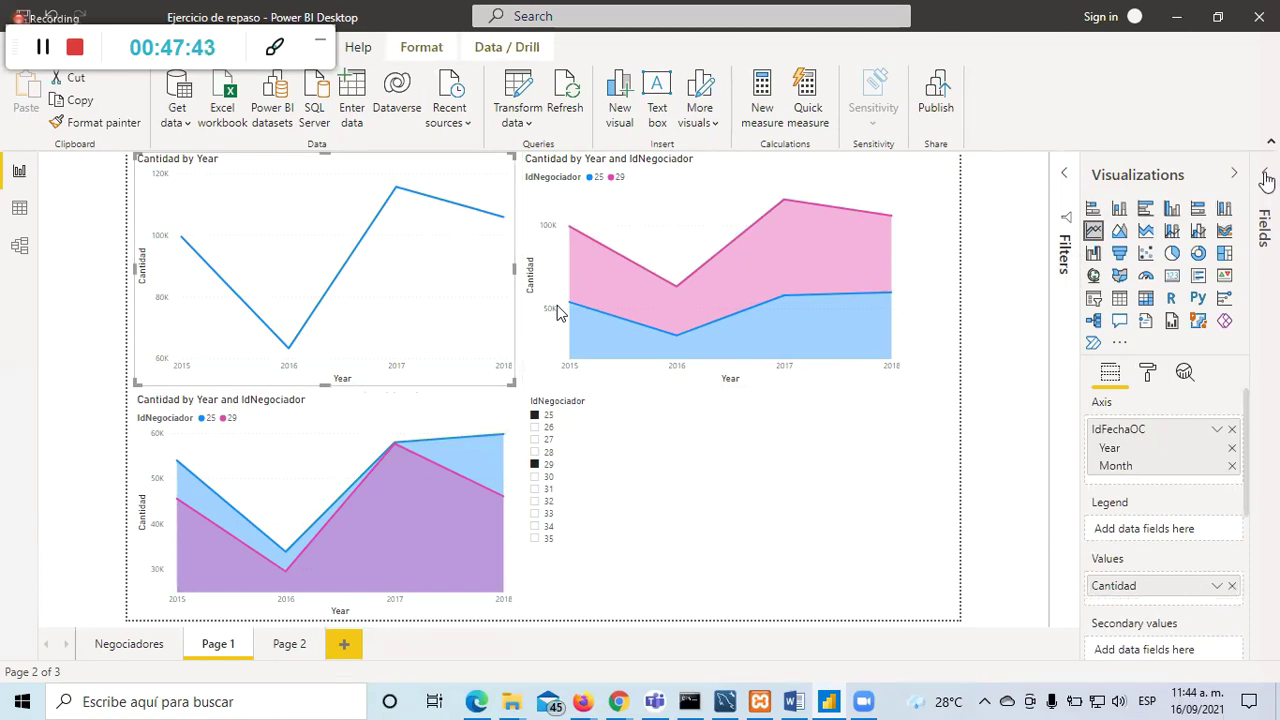
left_click(1265, 173)
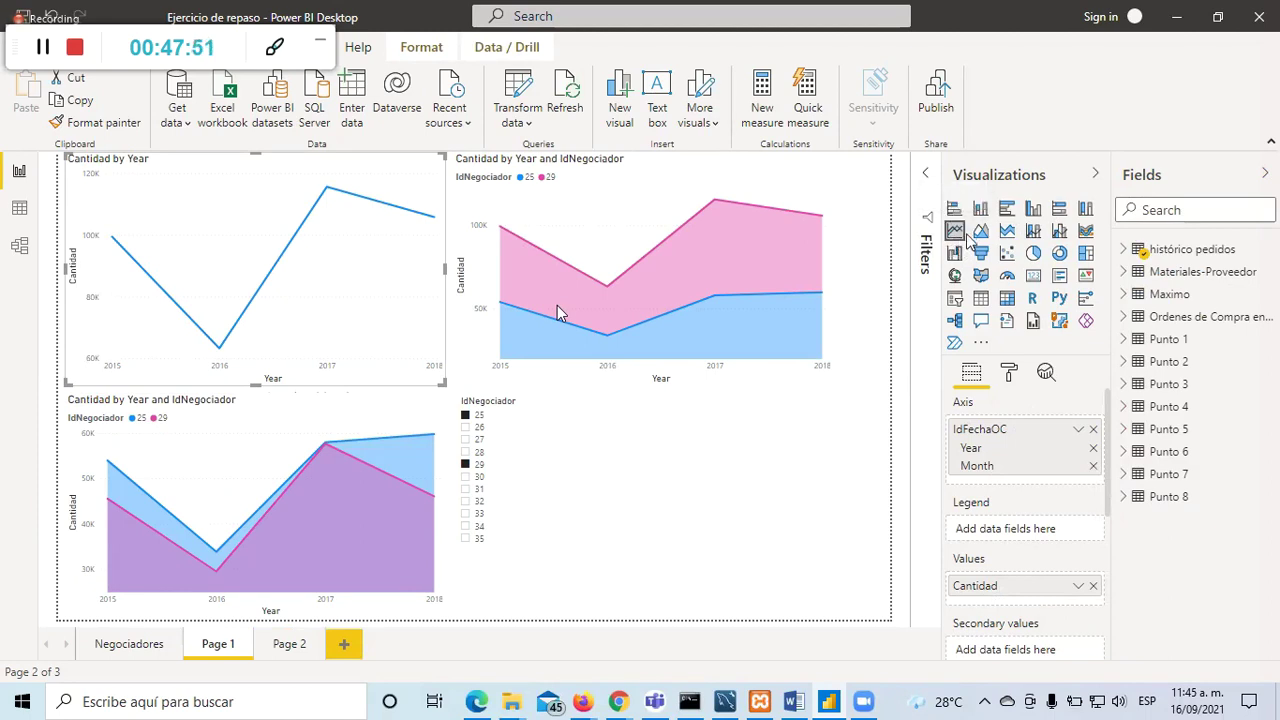
Step: Try splitting the line chart by IdMaterial, then add IDProveedor instead
left_click(1121, 250)
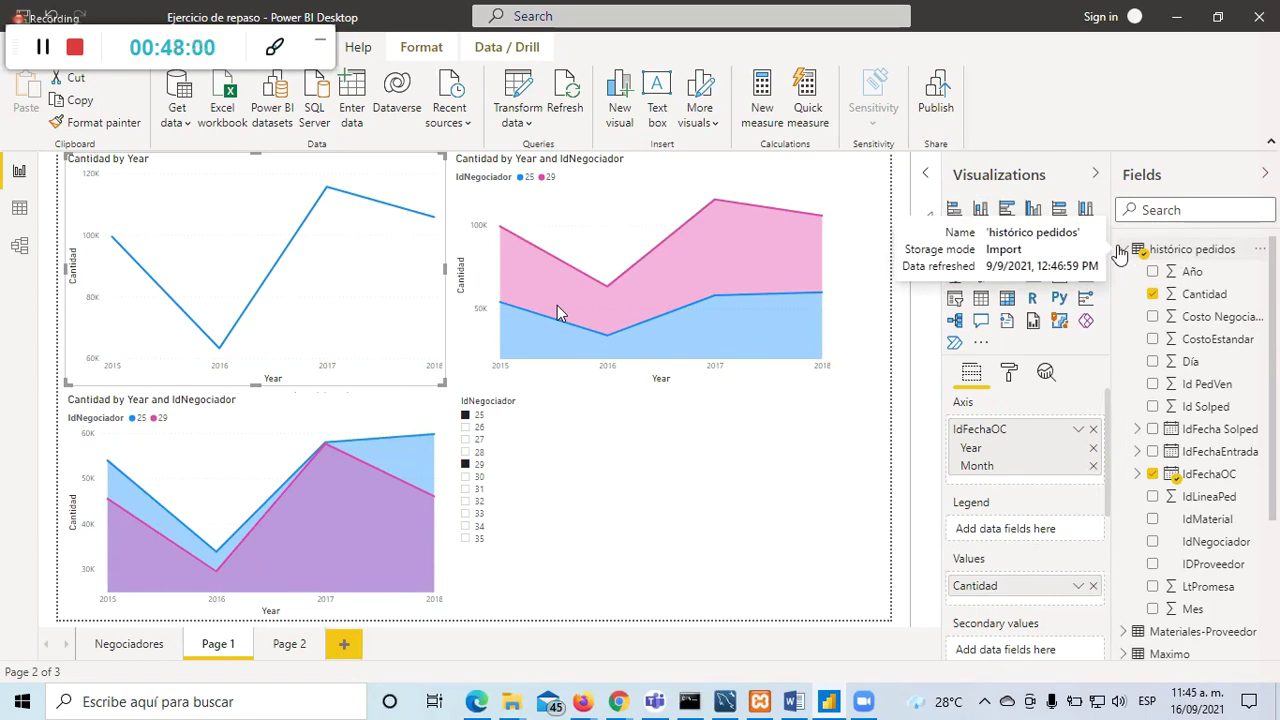
left_click(1152, 520)
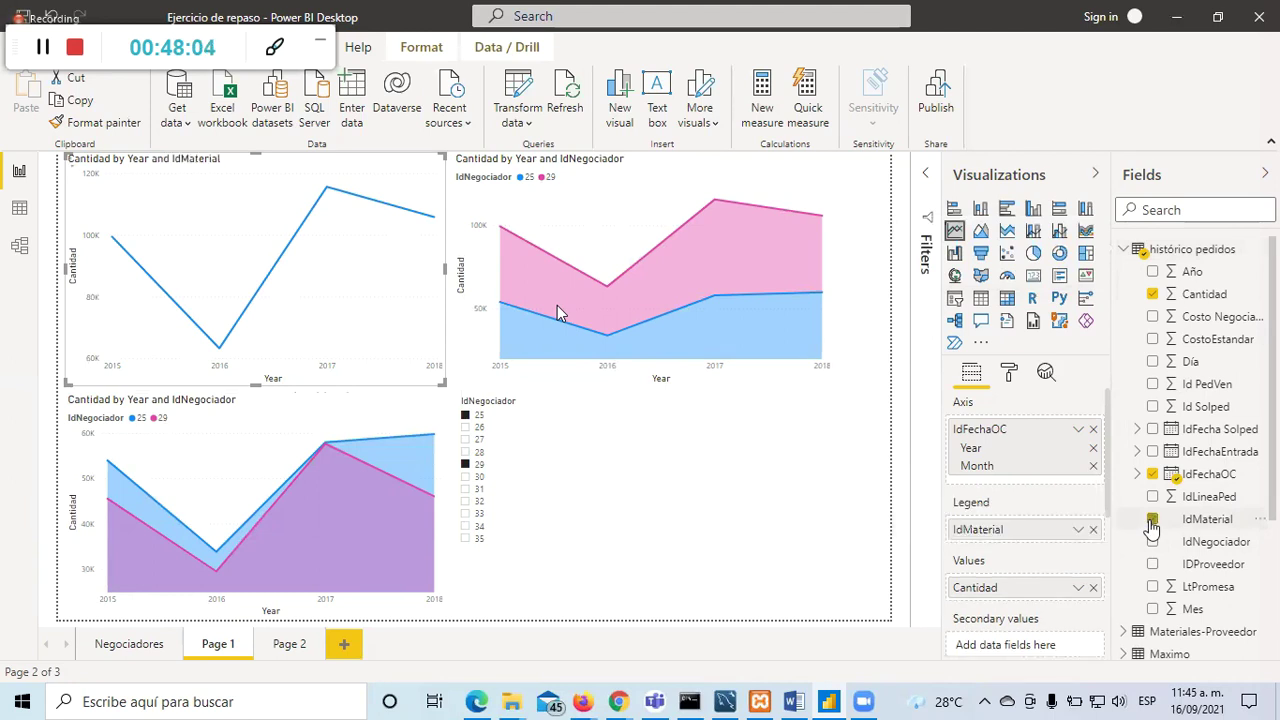
left_click(1152, 520)
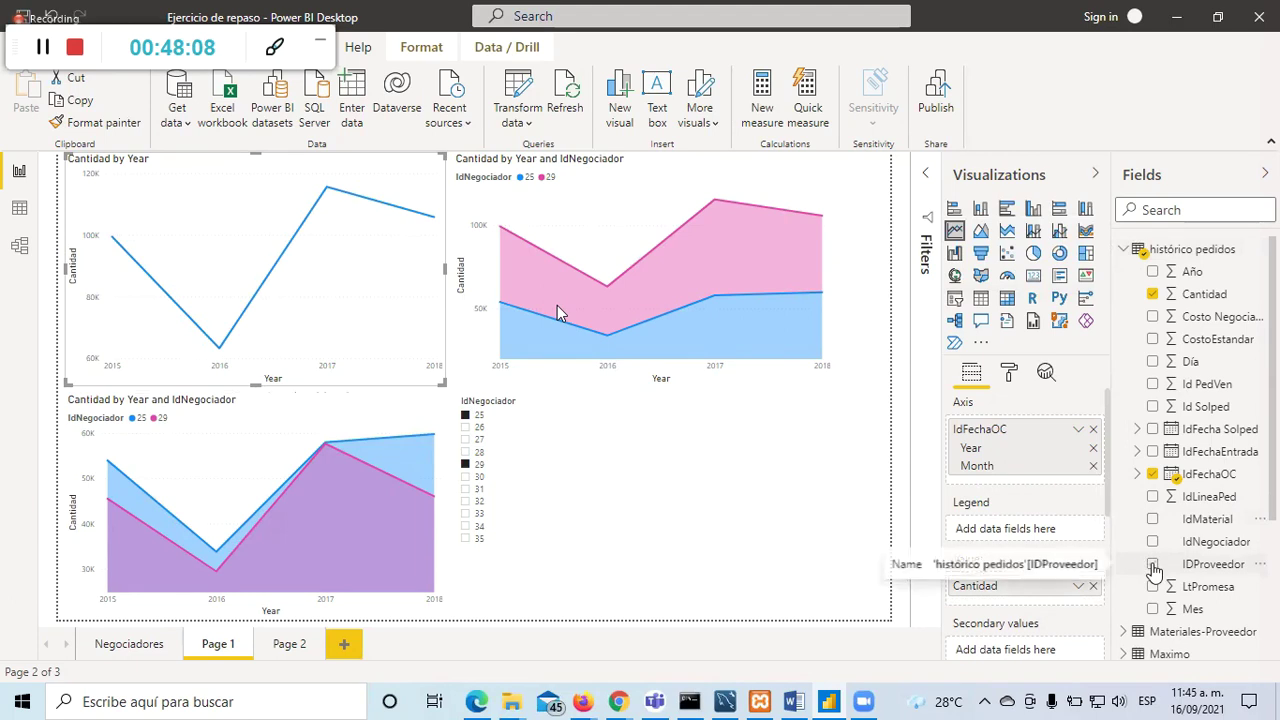
left_click(1153, 565)
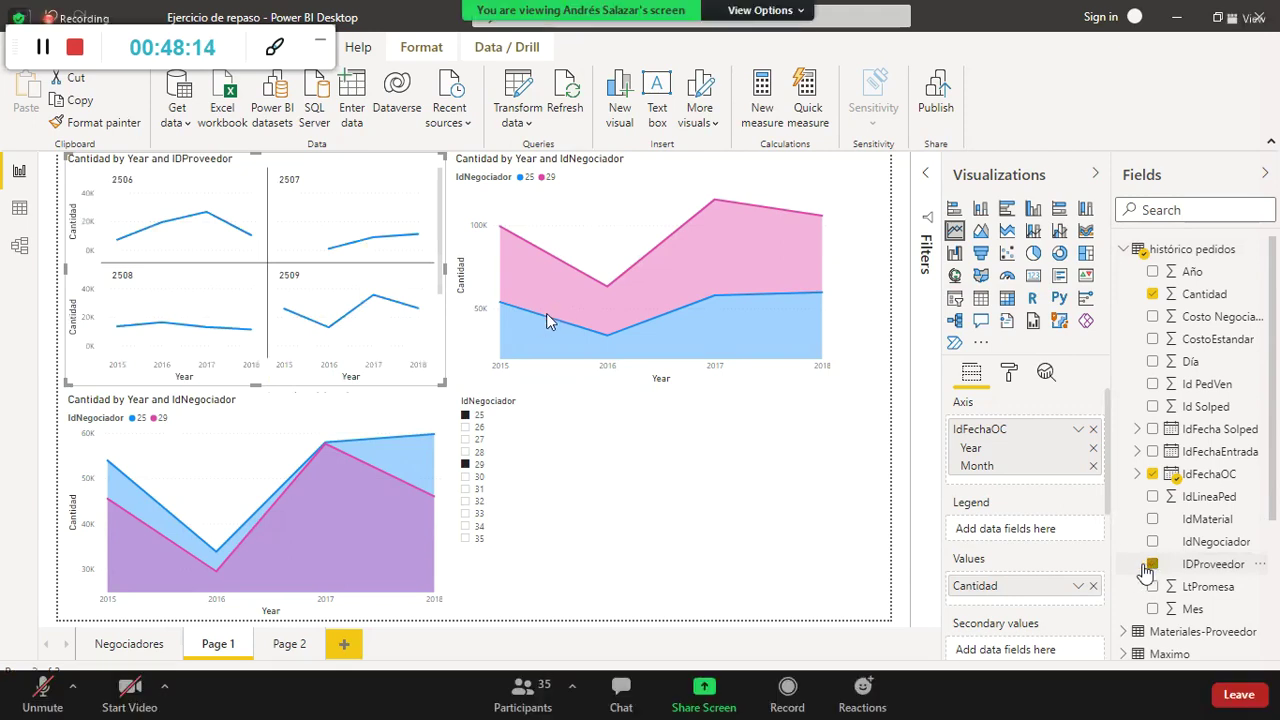
Step: Move IDProveedor from Small multiples into Legend, giving one line per supplier
scroll(1072, 527, "down", 5)
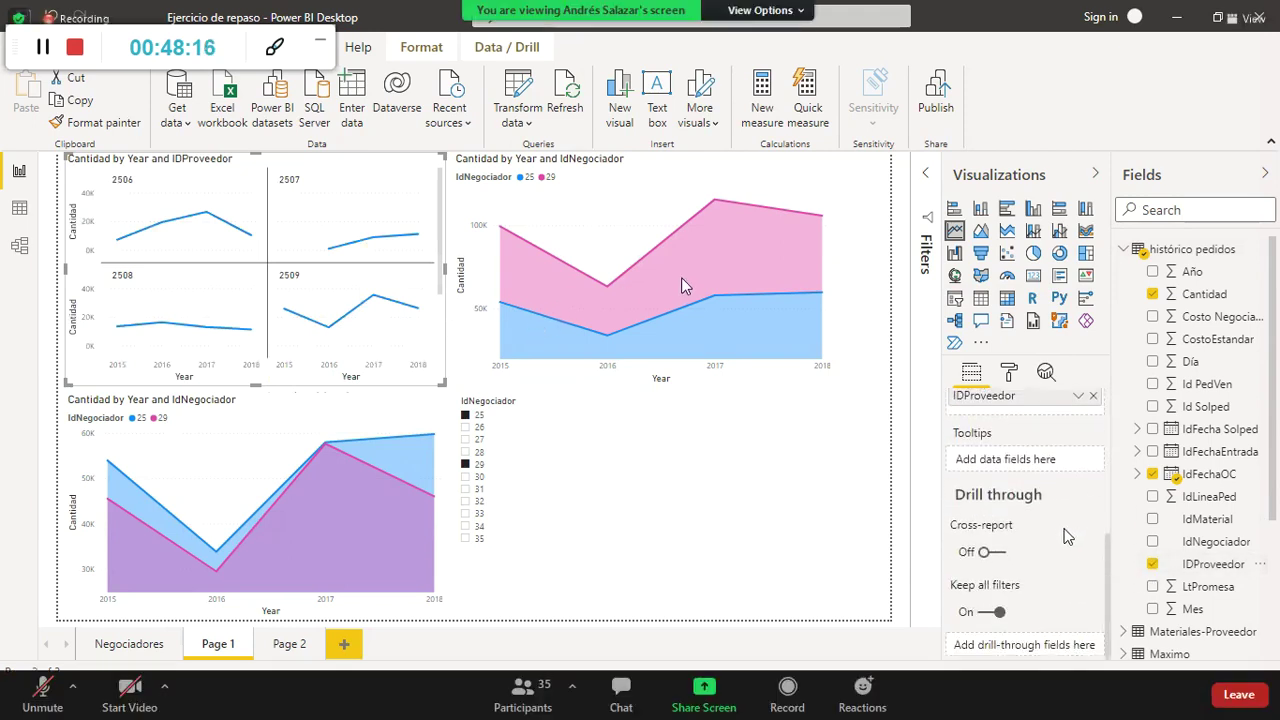
scroll(1070, 535, "up", 4)
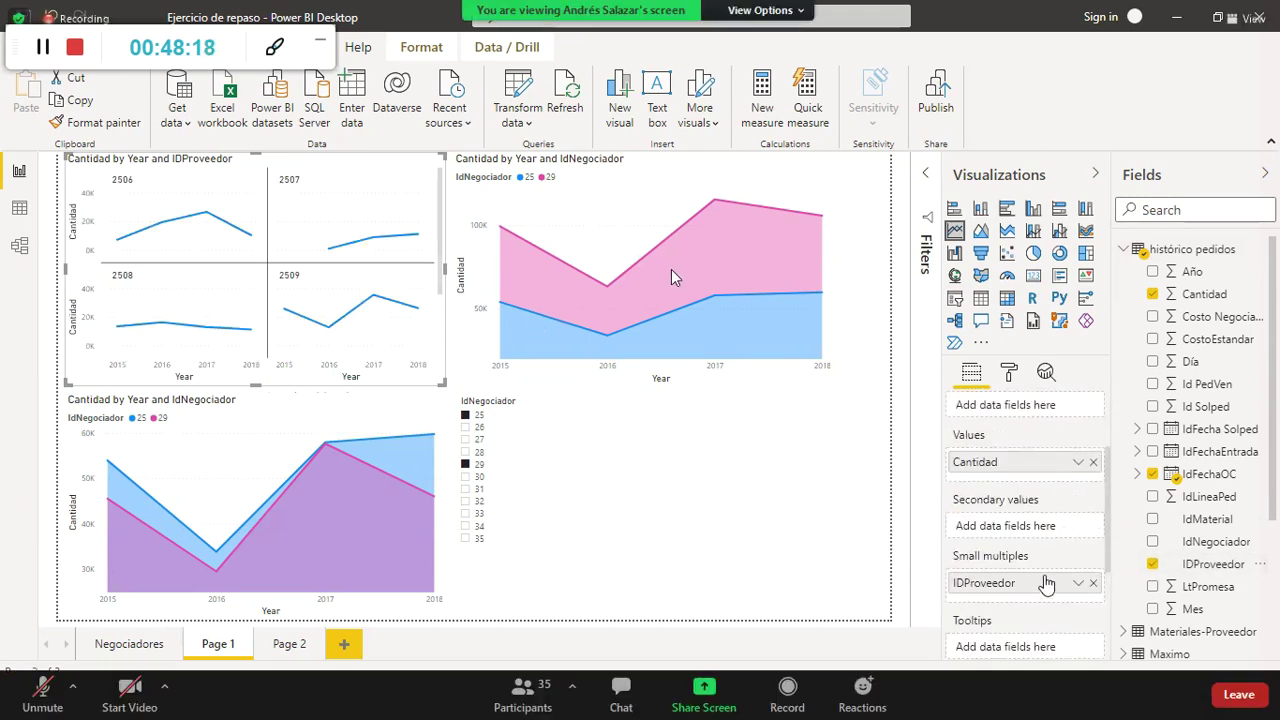
scroll(1047, 582, "up", 3)
scroll(1045, 585, "down", 3)
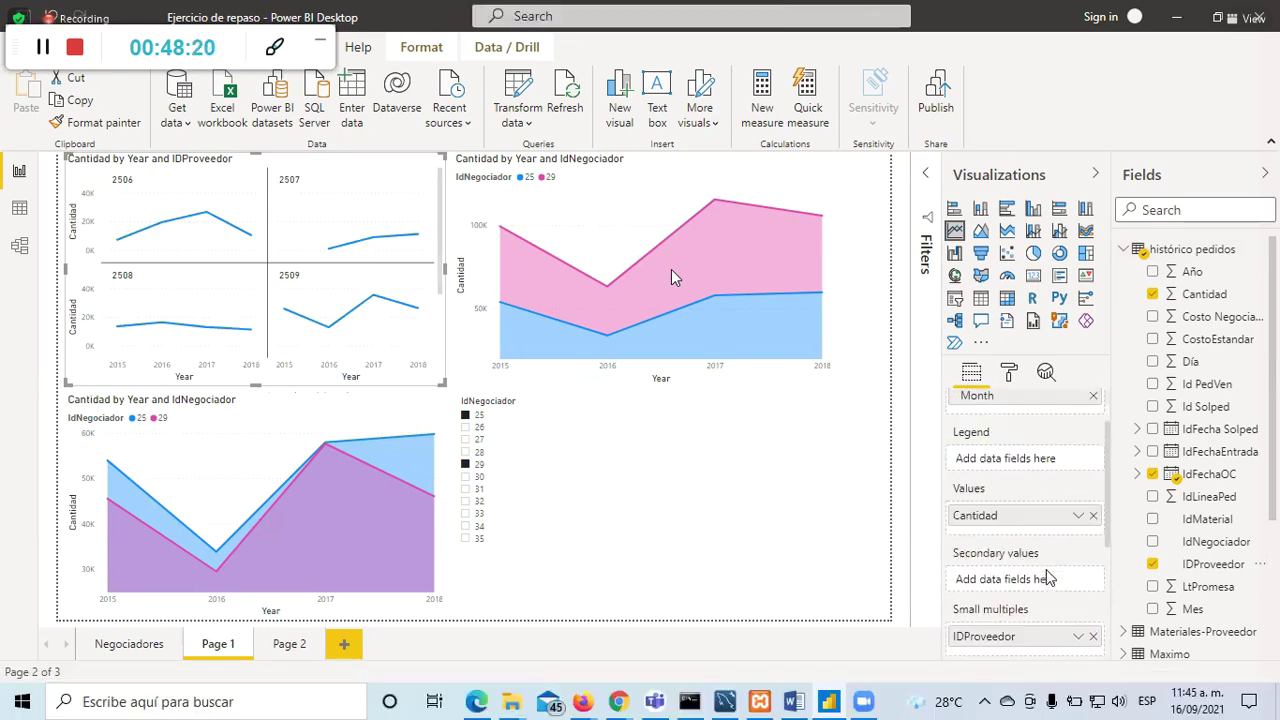
scroll(1030, 615, "up", 2)
left_click_drag(1030, 617, 1035, 440)
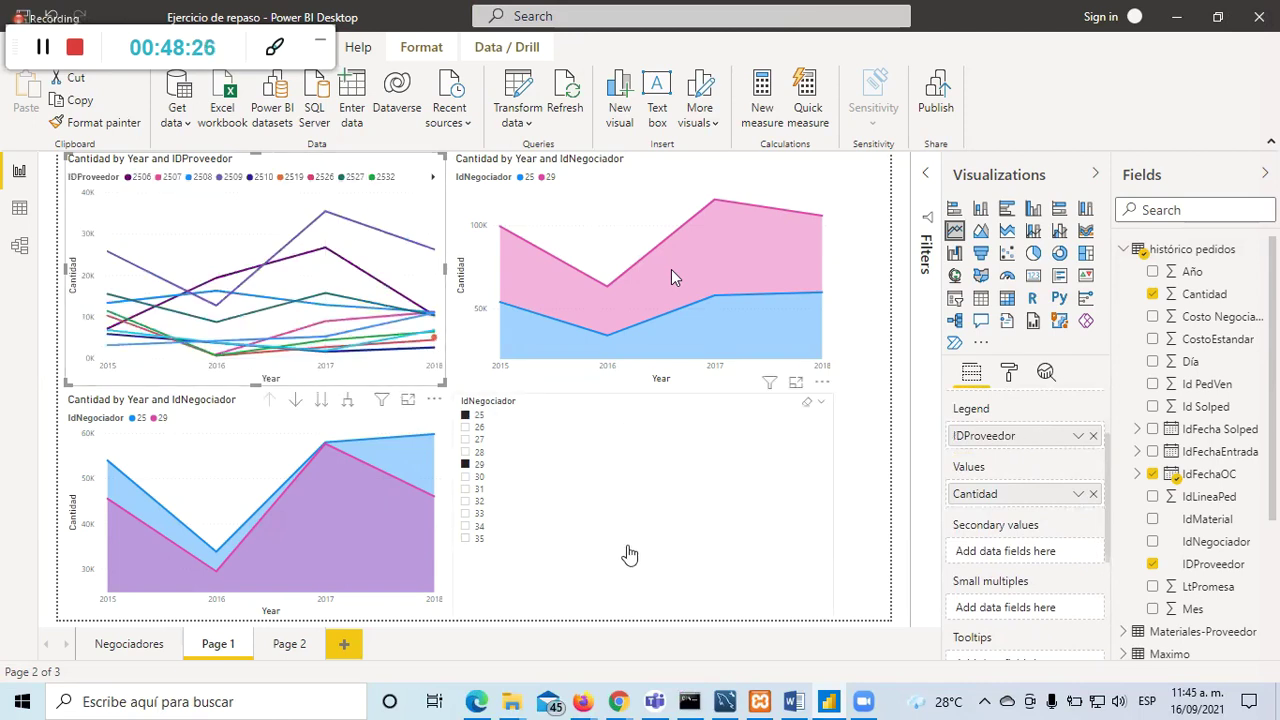
left_click(626, 551)
left_click(405, 205)
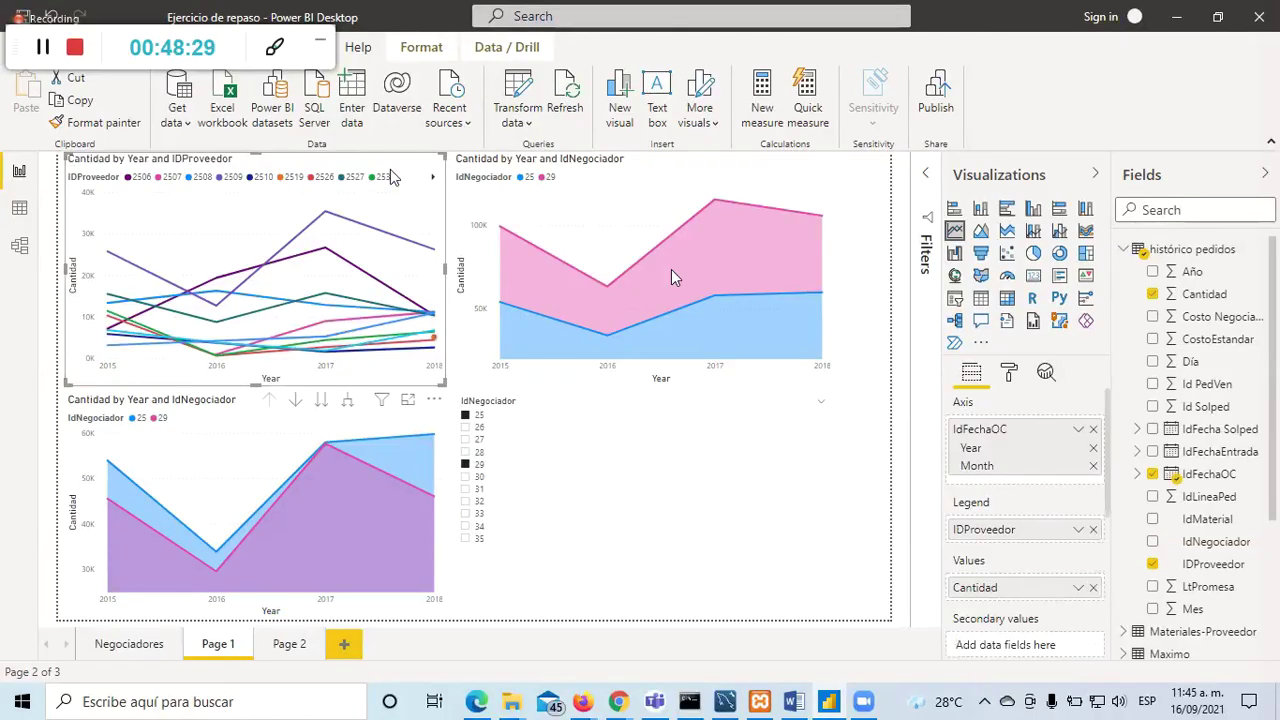
left_click(900, 355)
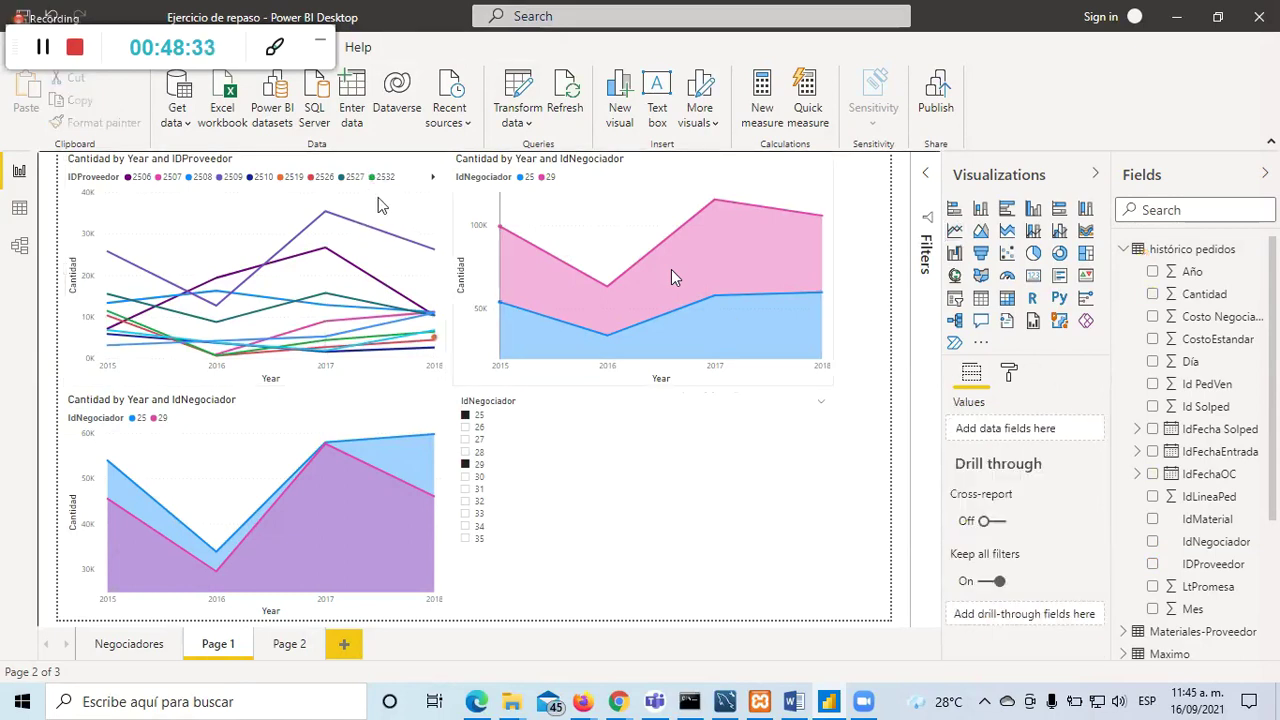
Step: View the IDProveedor line chart in focus mode, then return to the report
left_click_drag(368, 166, 362, 190)
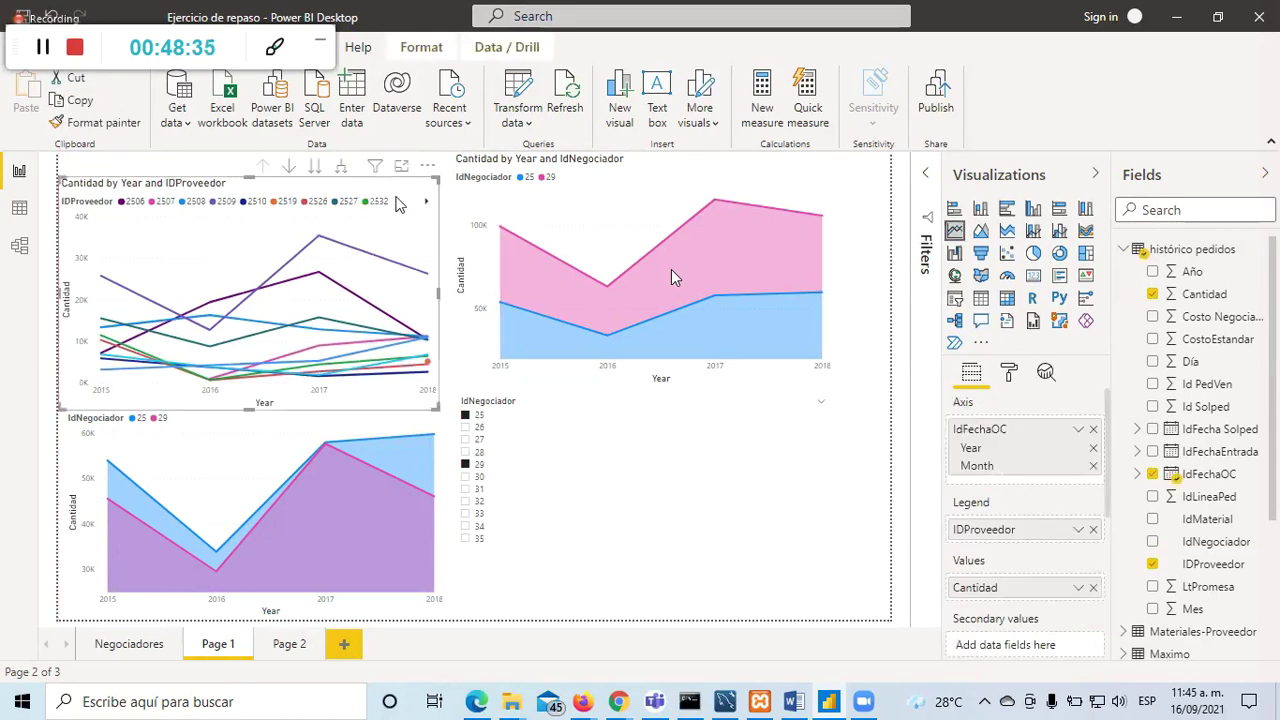
left_click(405, 166)
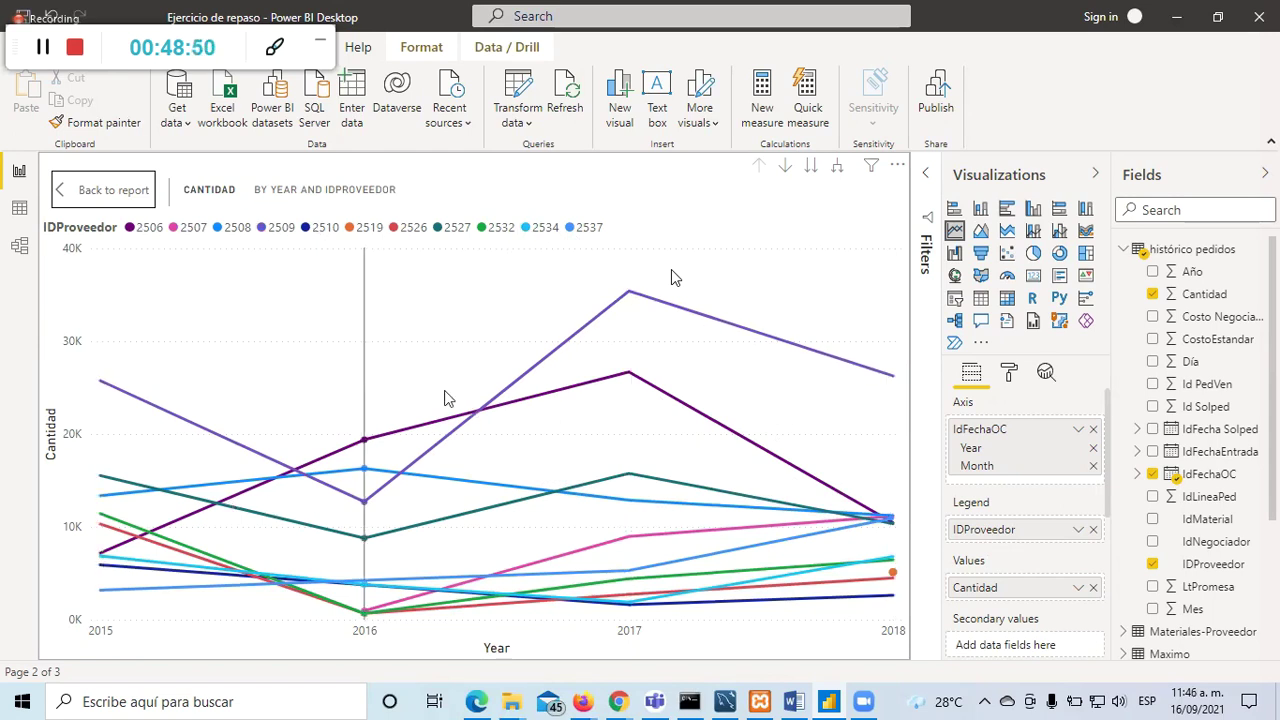
left_click(108, 189)
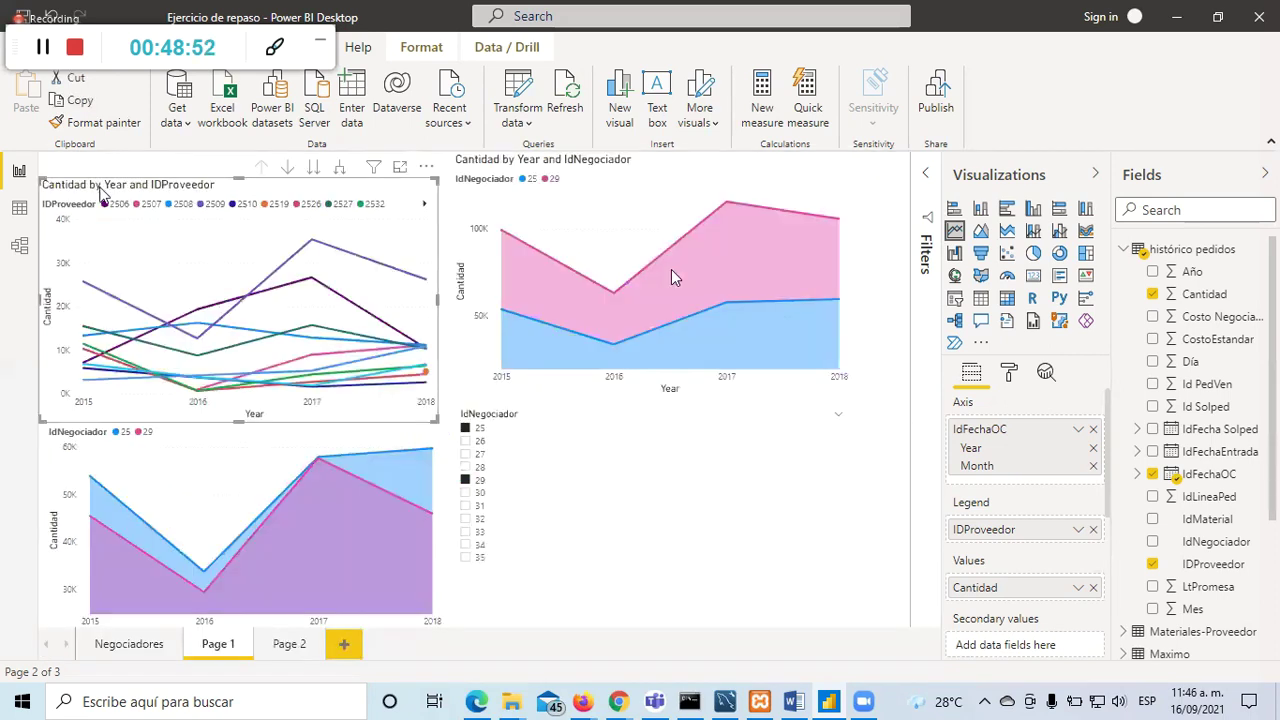
Step: Make Count of IDProveedor a secondary value, trying it in tooltips and small multiples
scroll(1117, 521, "down", 2)
scroll(1117, 521, "down", 1)
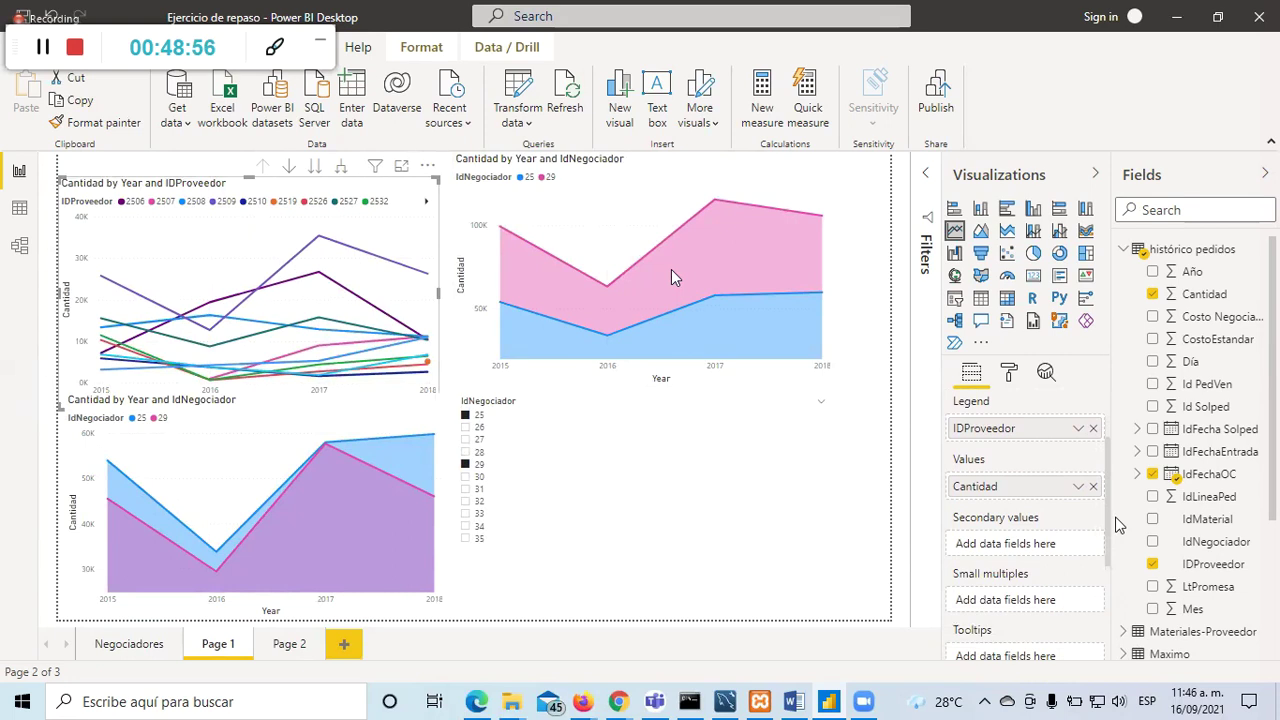
scroll(1121, 495, "up", 3)
left_click_drag(1044, 517, 1043, 616)
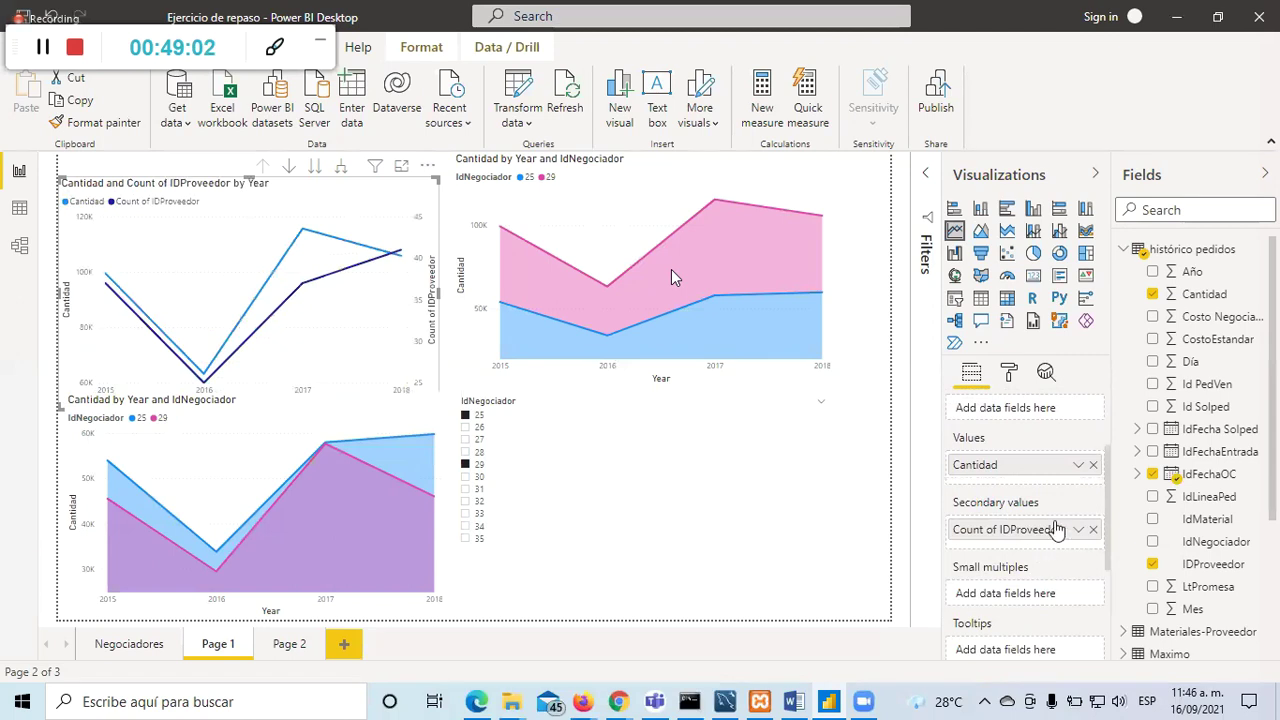
left_click_drag(1012, 540, 1019, 600)
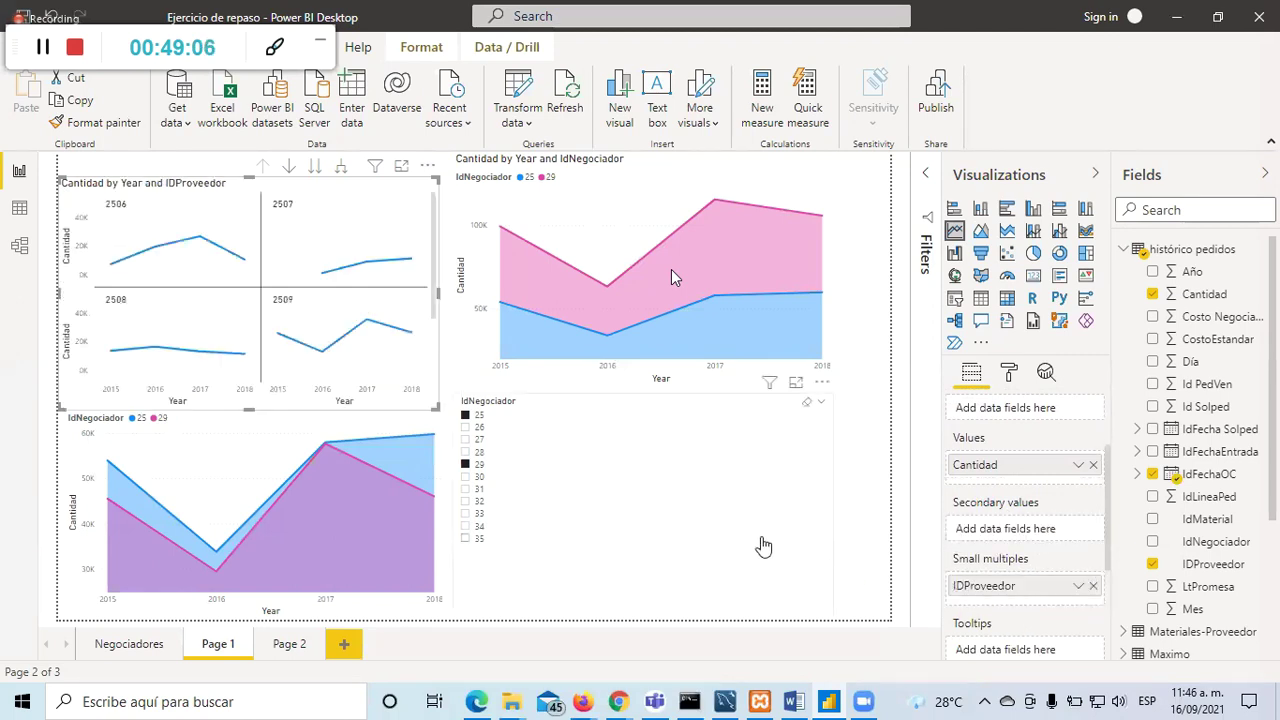
left_click_drag(1057, 594, 1038, 654)
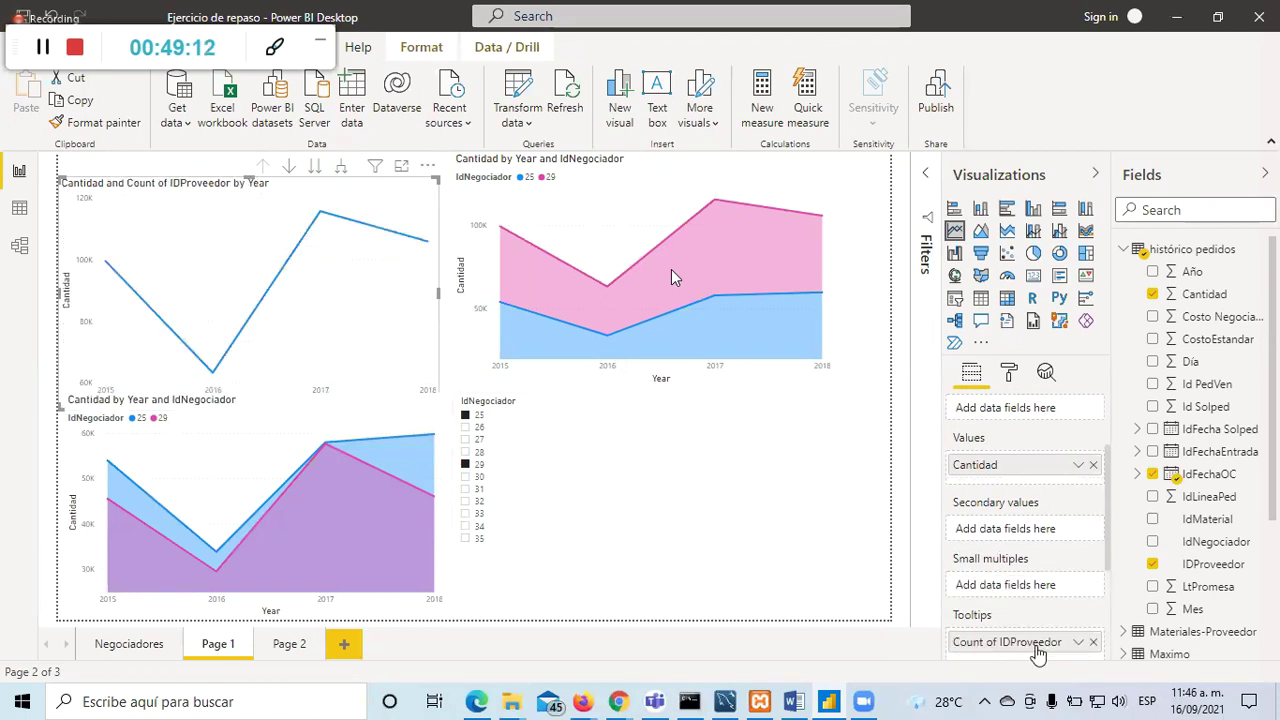
left_click_drag(1038, 654, 1040, 540)
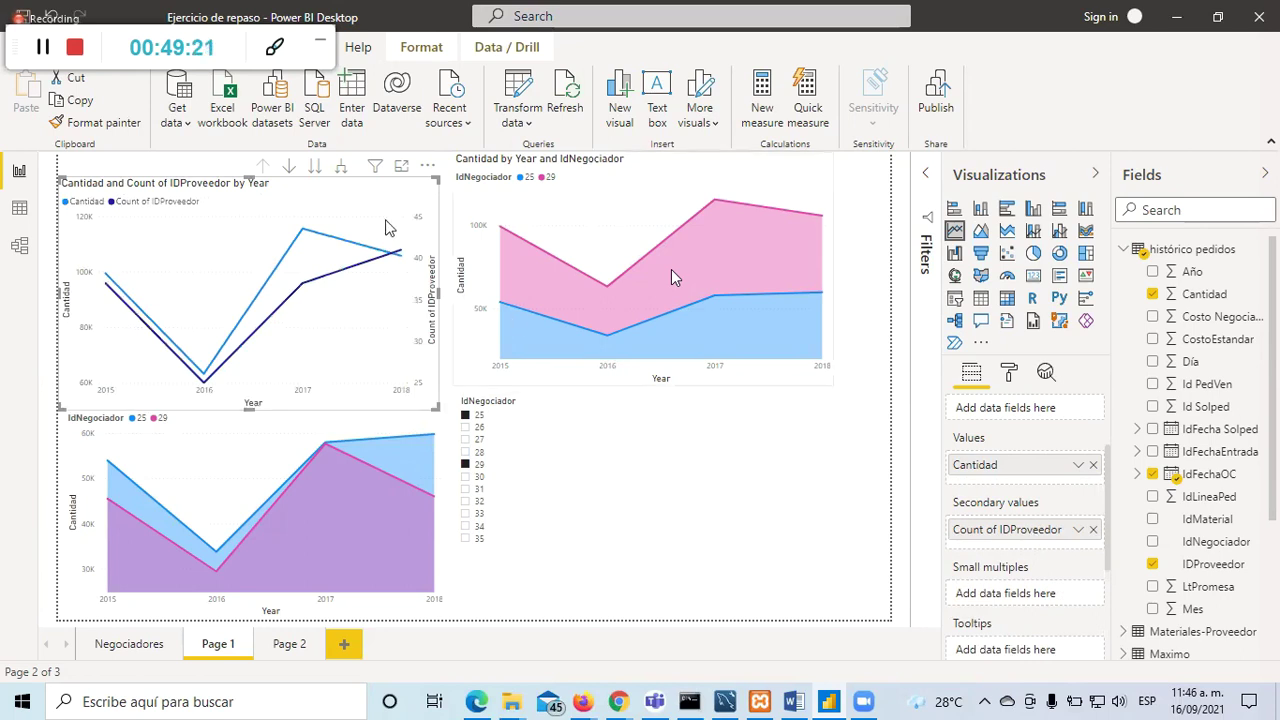
left_click(401, 165)
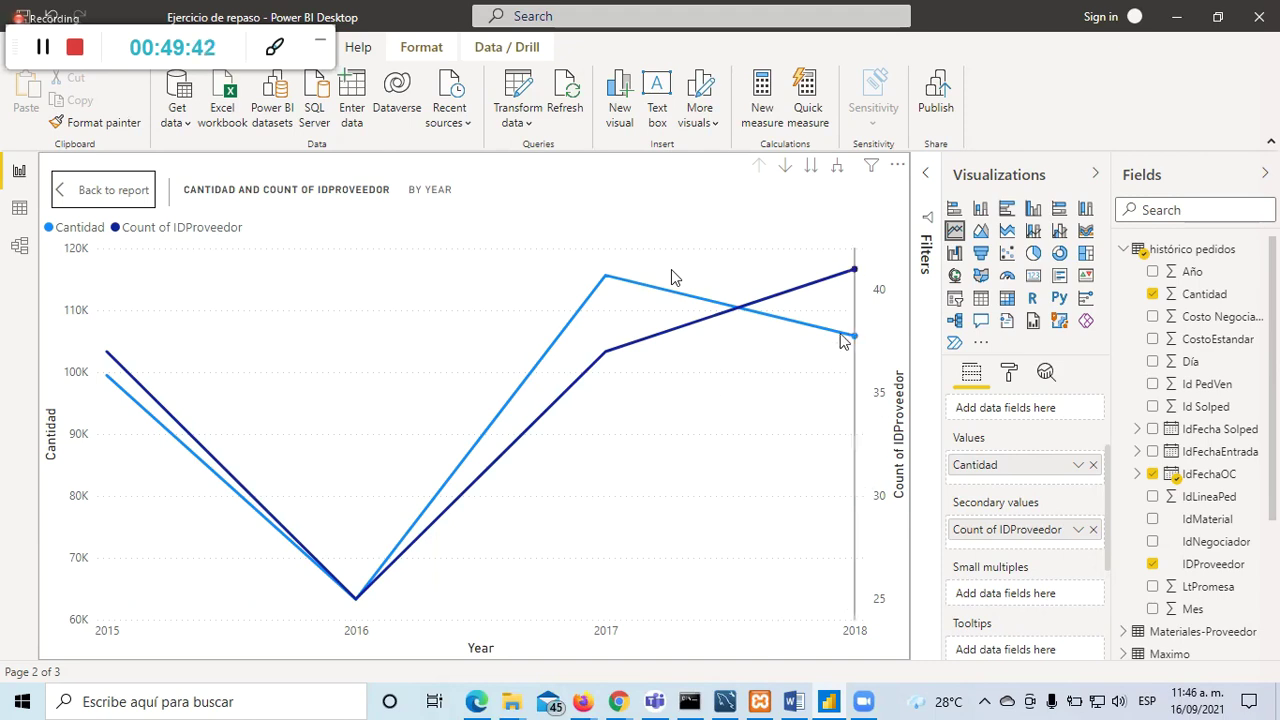
mouse_move(855, 338)
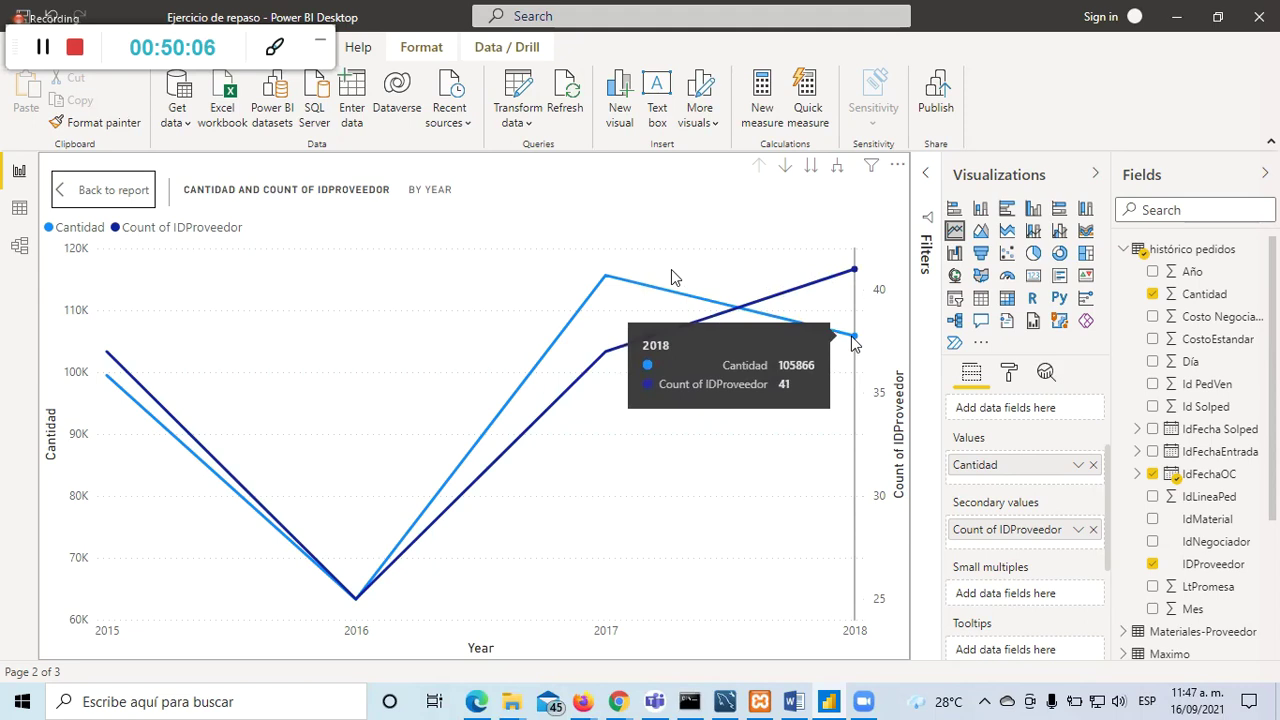
left_click(790, 296)
left_click(671, 269)
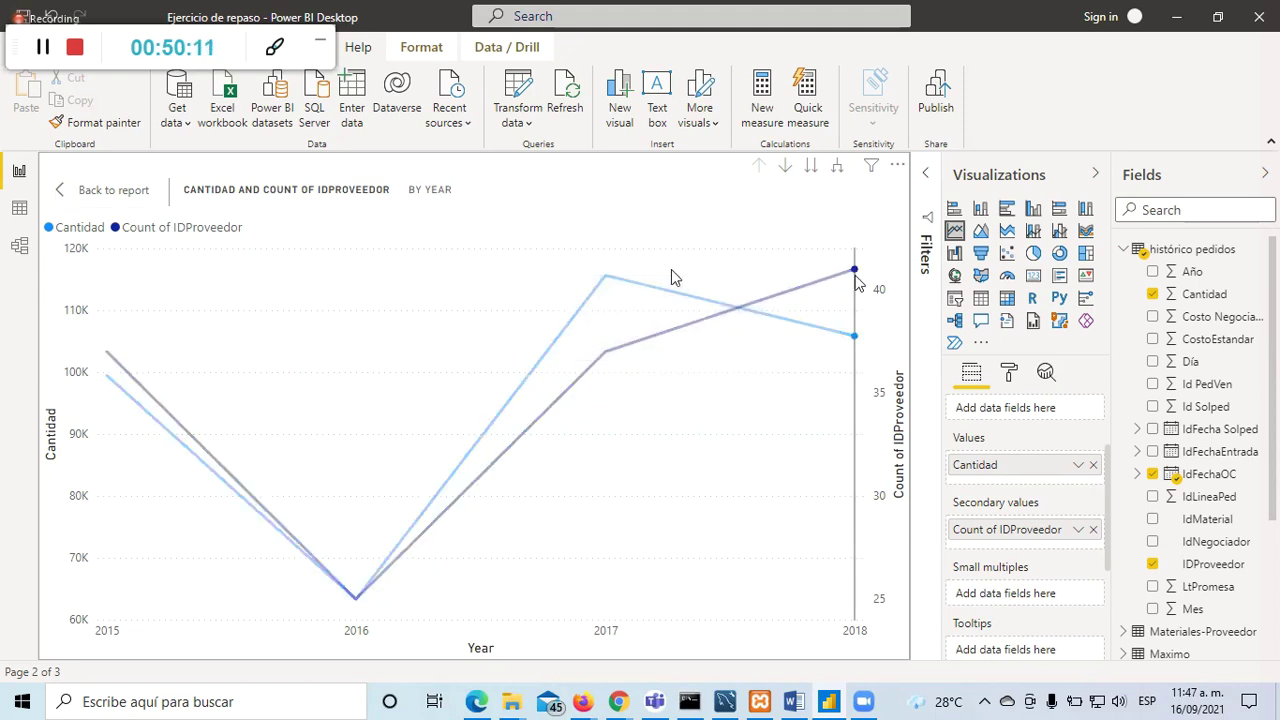
mouse_move(848, 277)
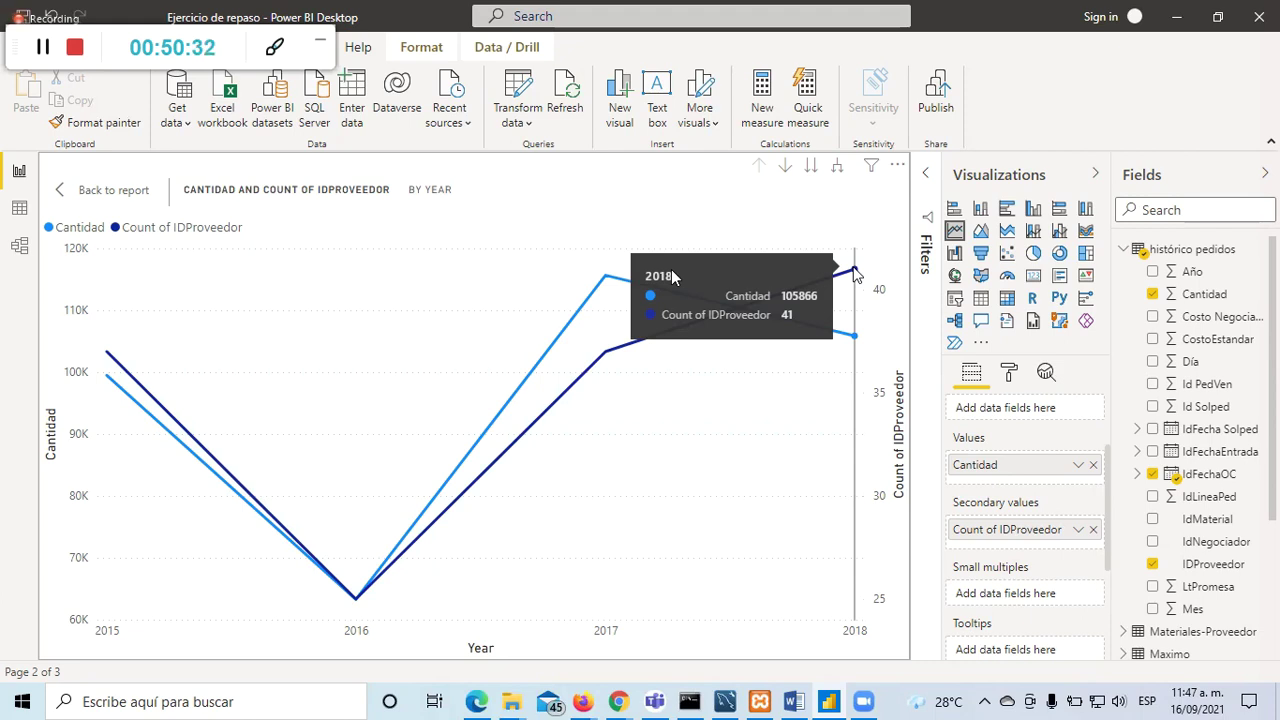
left_click(66, 190)
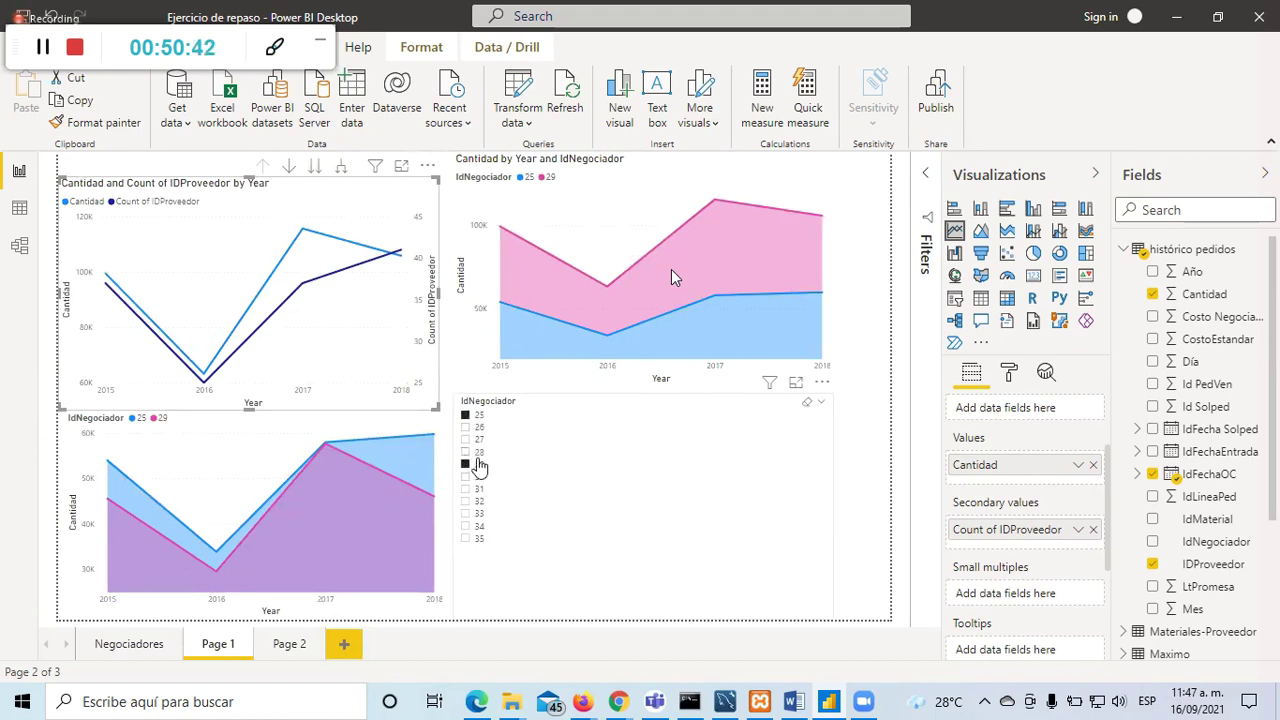
Step: Filter to negotiator 25 and view the Cantidad and Count of IDProveedor chart enlarged, highlighting 2018
left_click(466, 466)
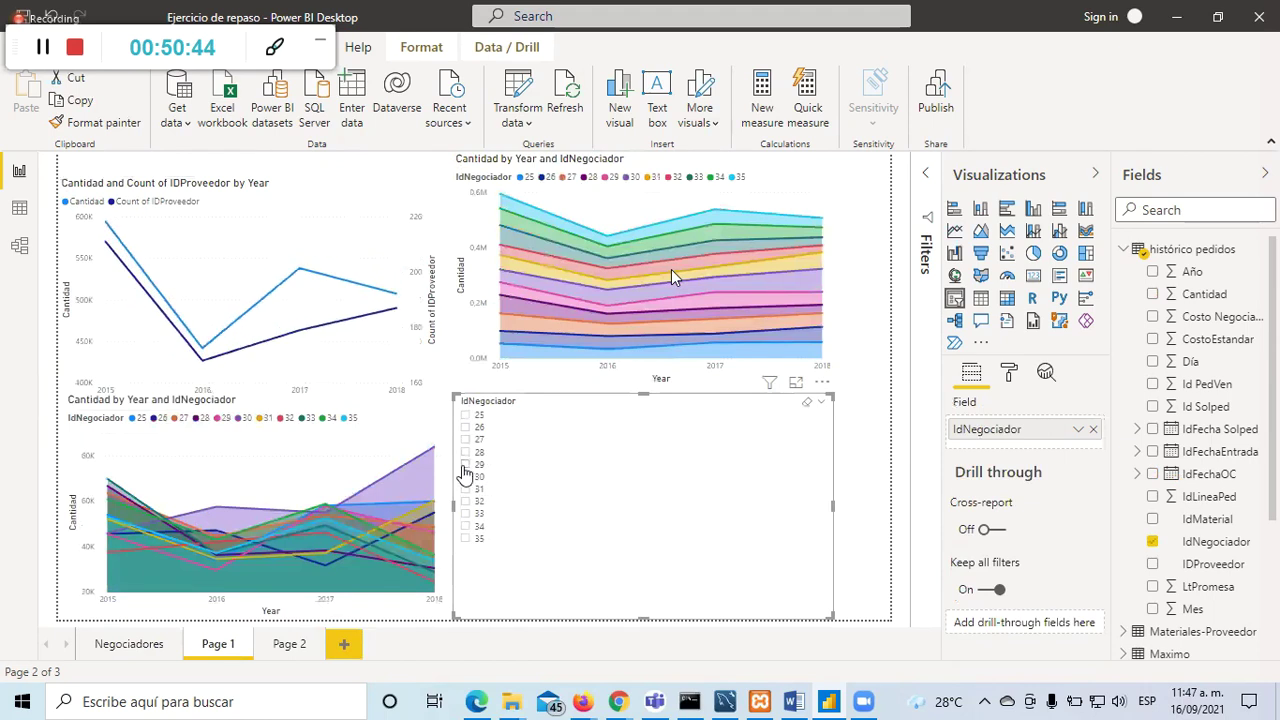
left_click(465, 415)
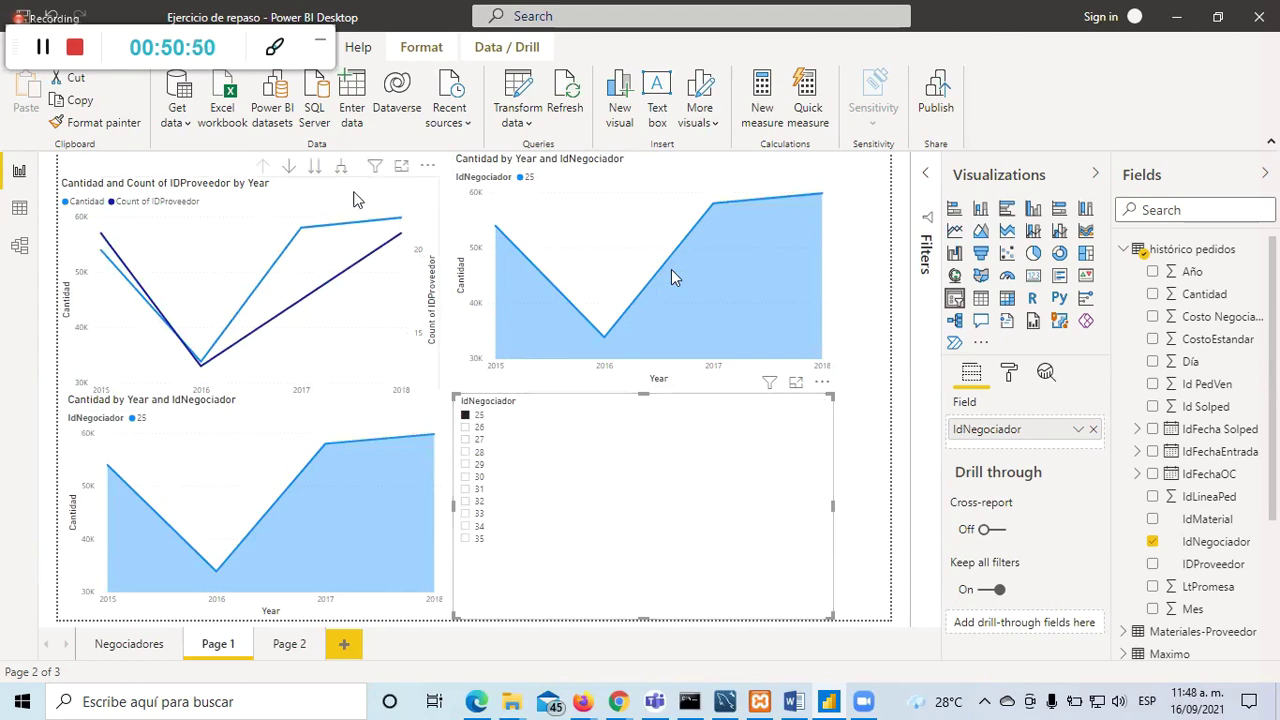
left_click(358, 198)
left_click(401, 167)
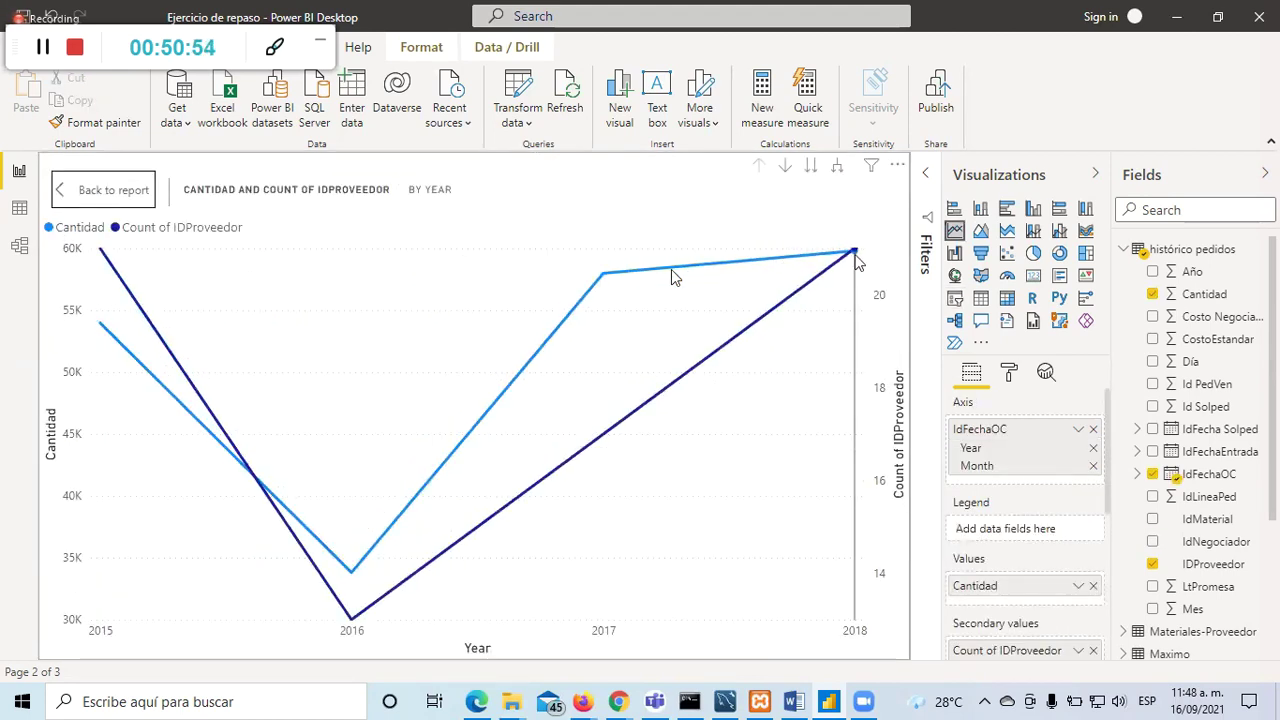
left_click(854, 252)
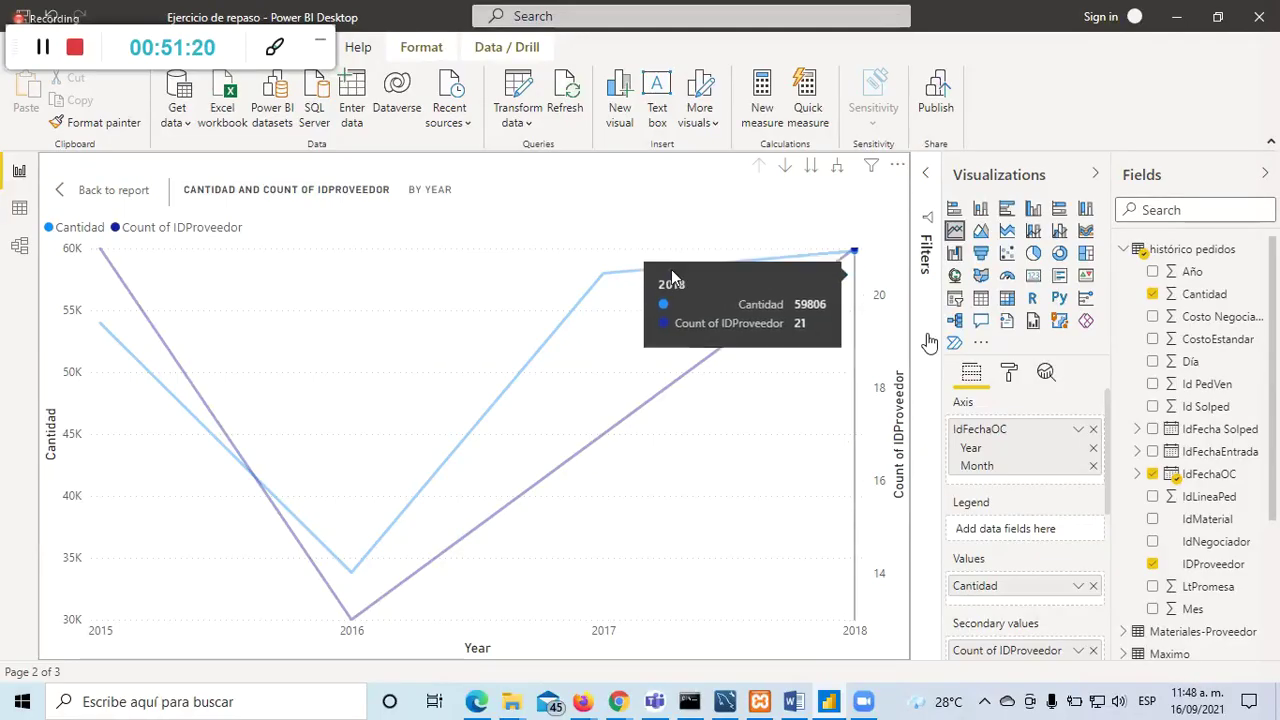
scroll(1090, 520, "down", 3)
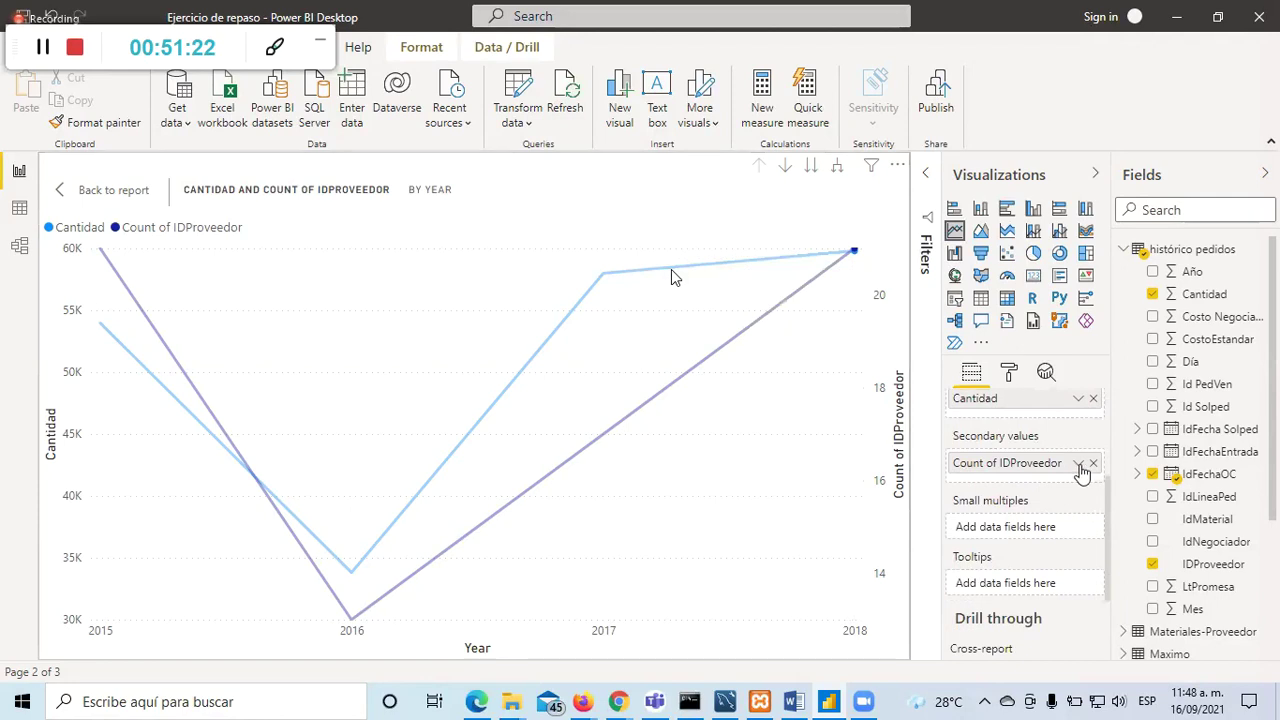
Step: Switch Count of IDProveedor to Count (Distinct) and return to the report
left_click(1079, 466)
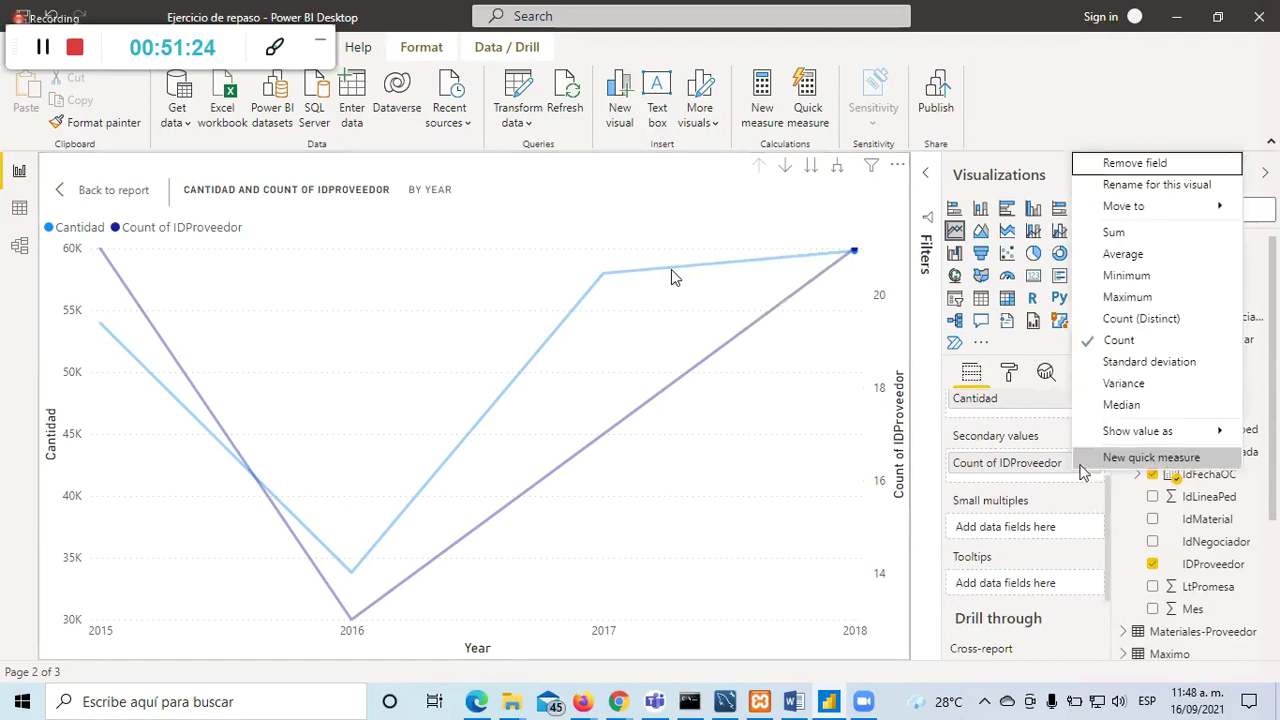
left_click(1147, 335)
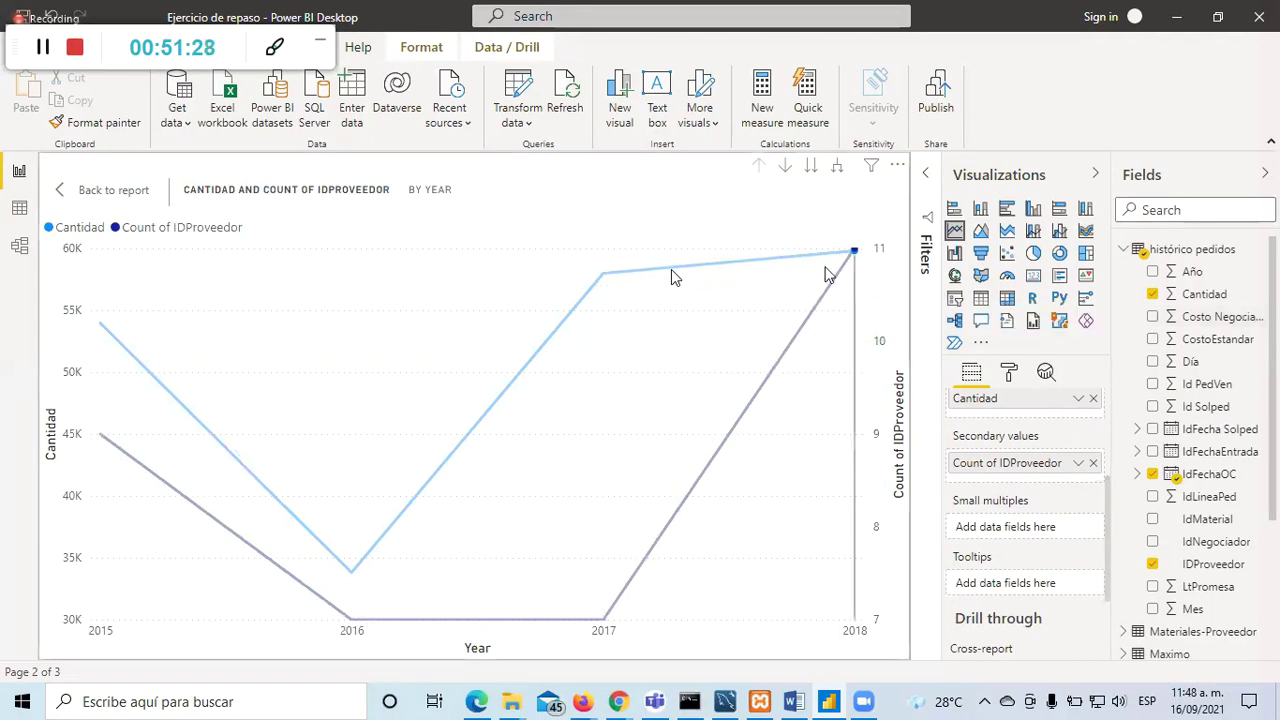
mouse_move(671, 277)
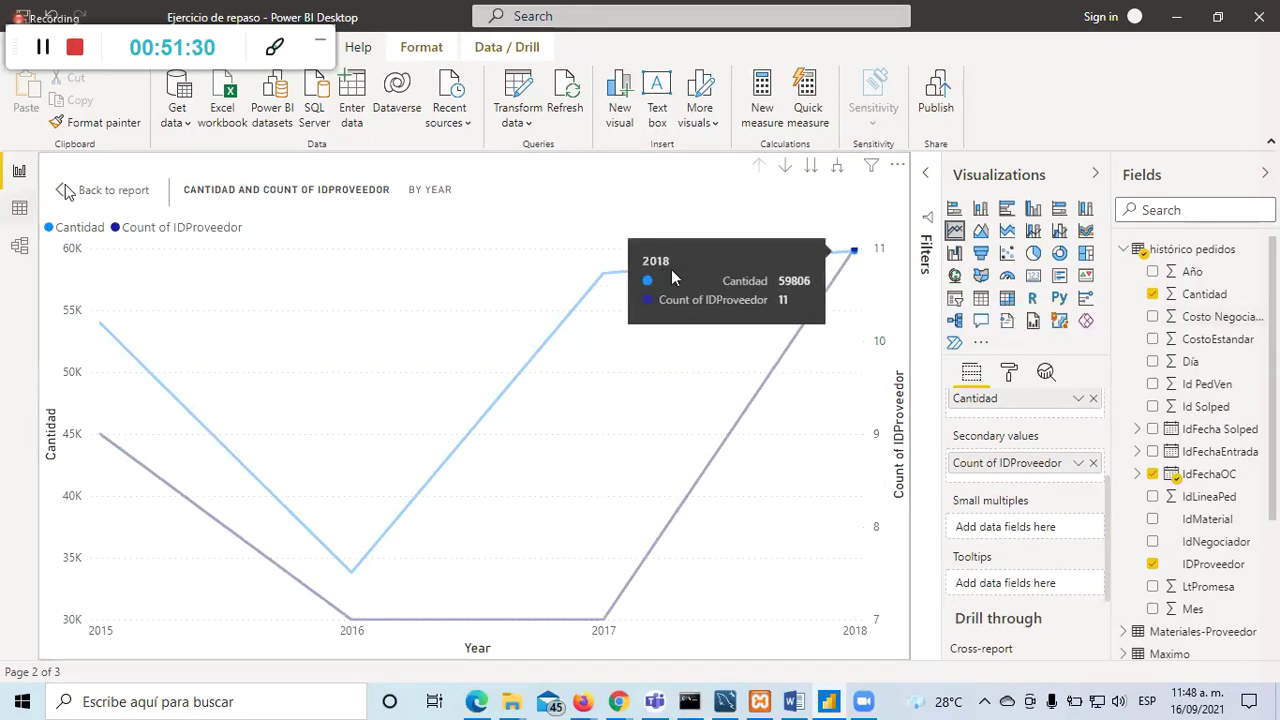
left_click(100, 190)
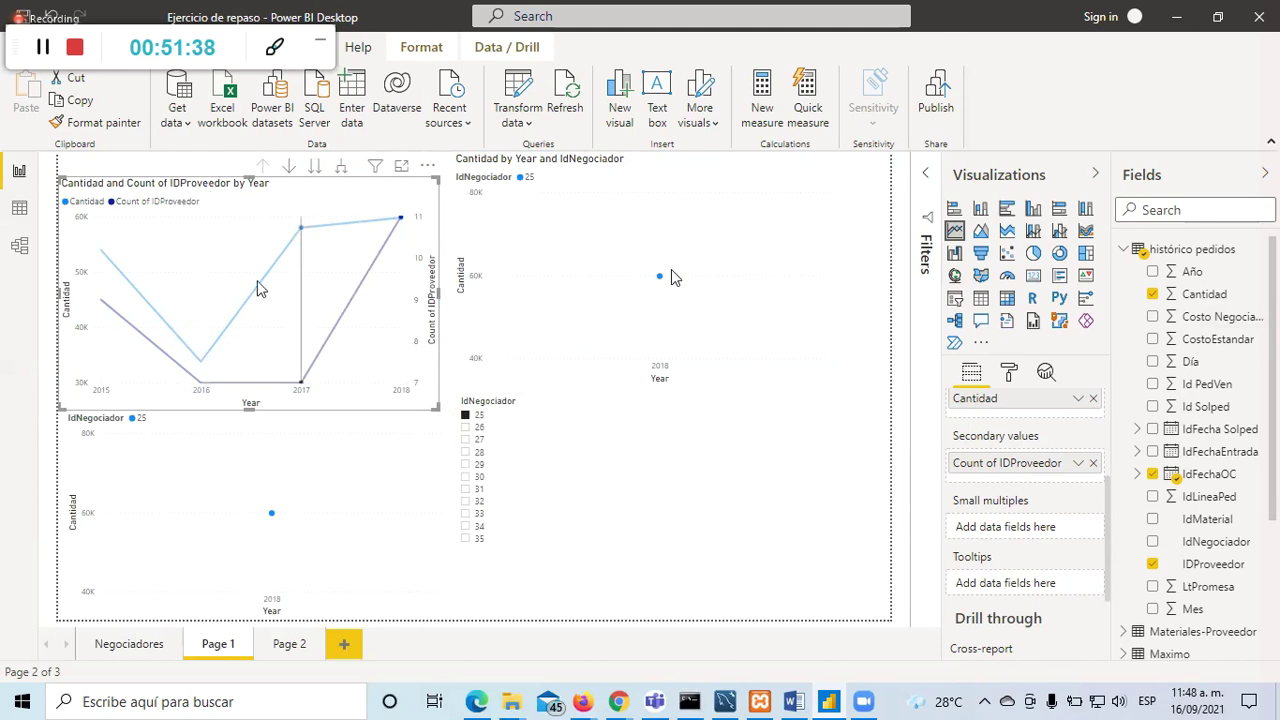
Step: Set IDProveedor back to a plain Count and return to the full Page 1
left_click(401, 165)
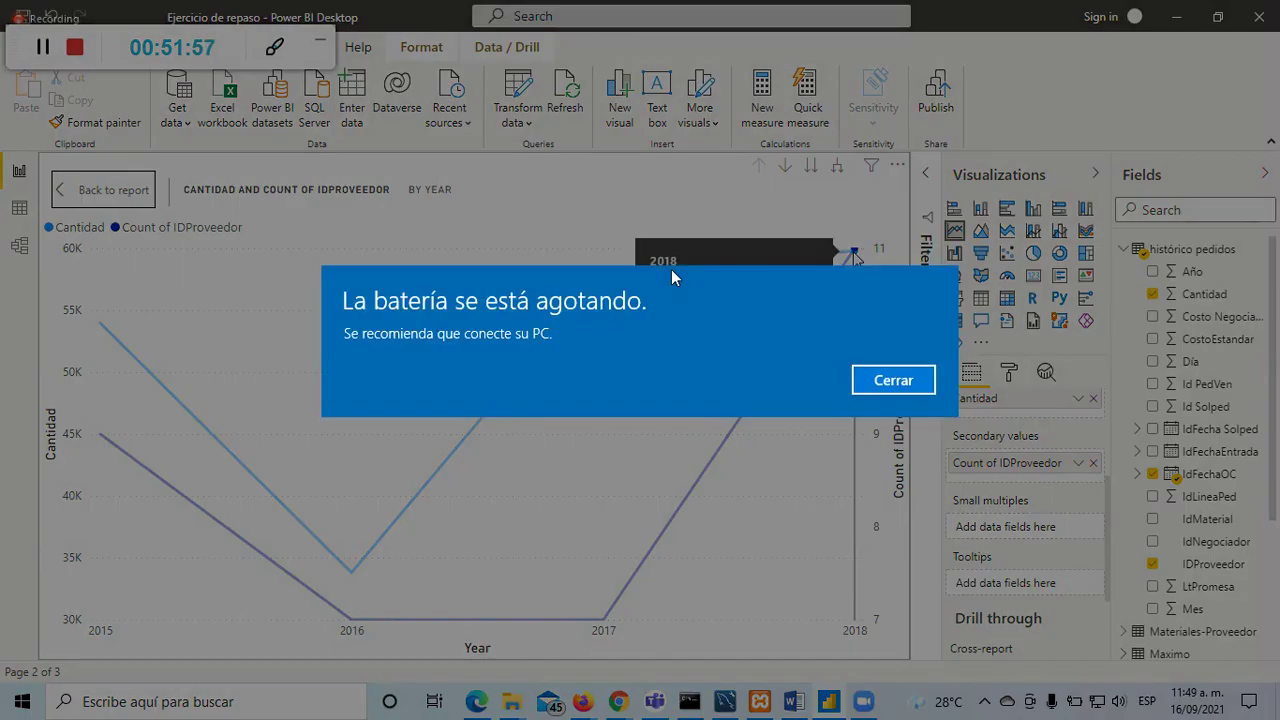
left_click(893, 380)
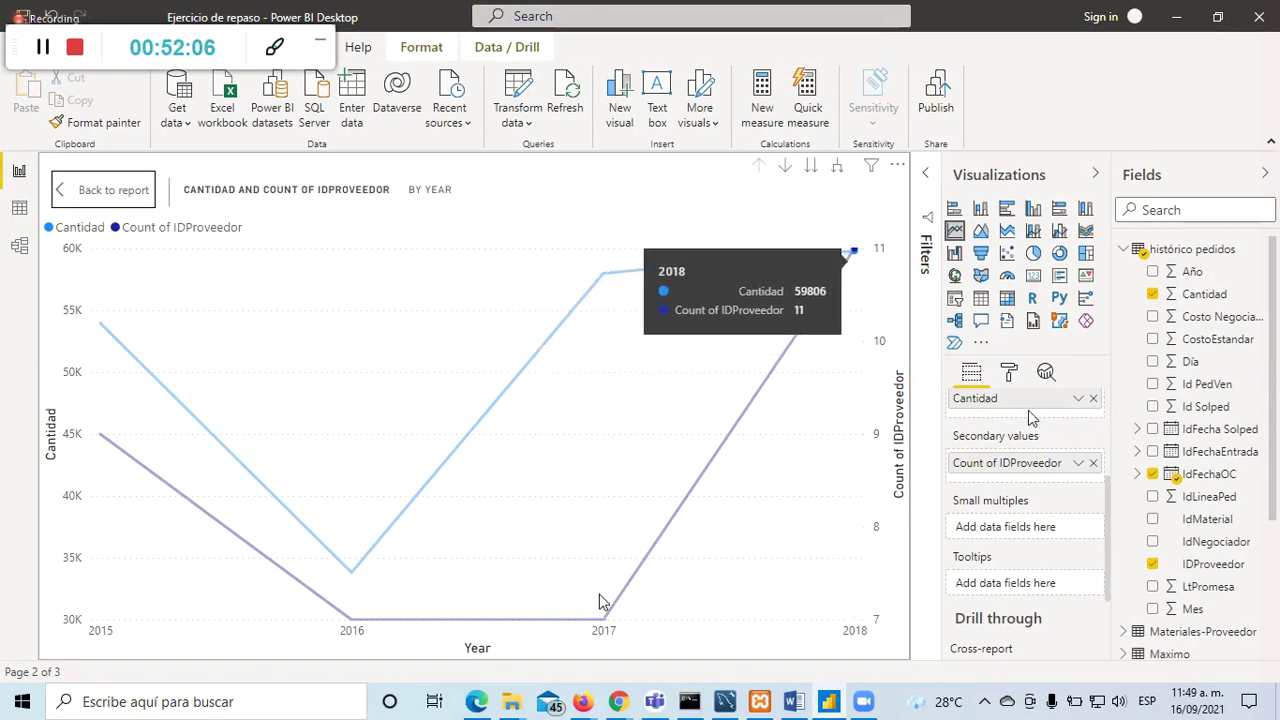
left_click(1078, 463)
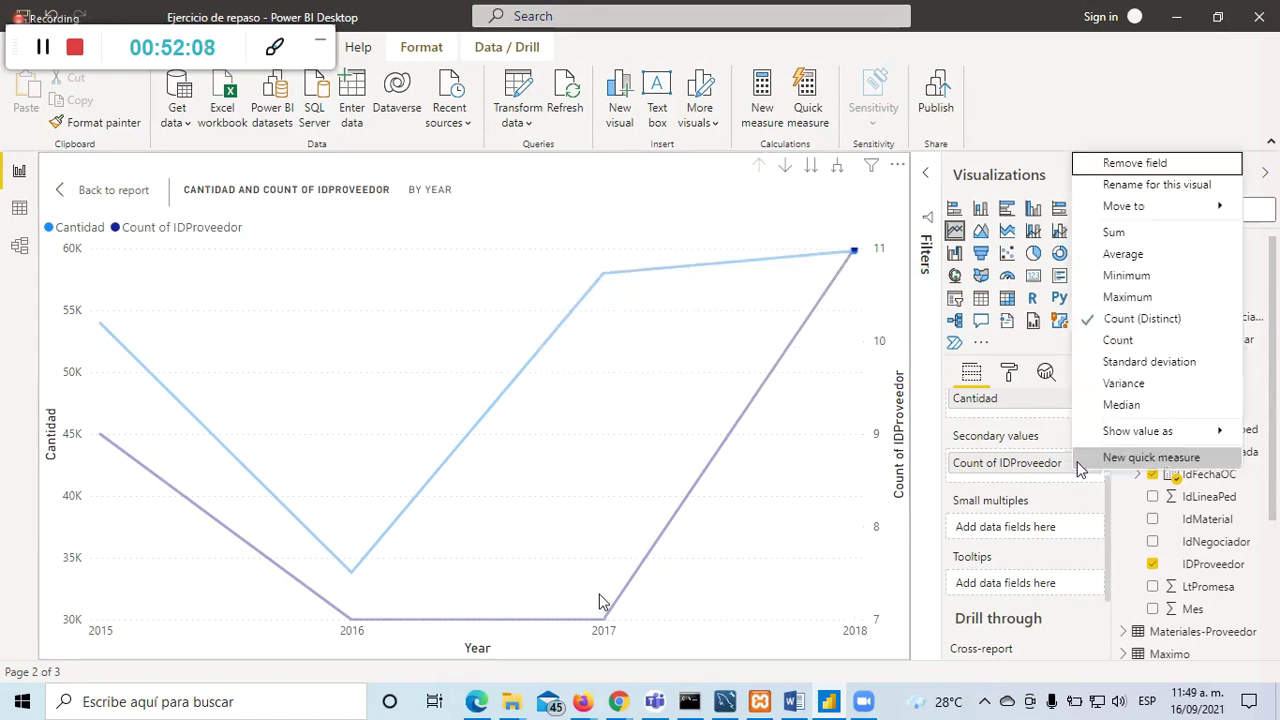
left_click(1118, 341)
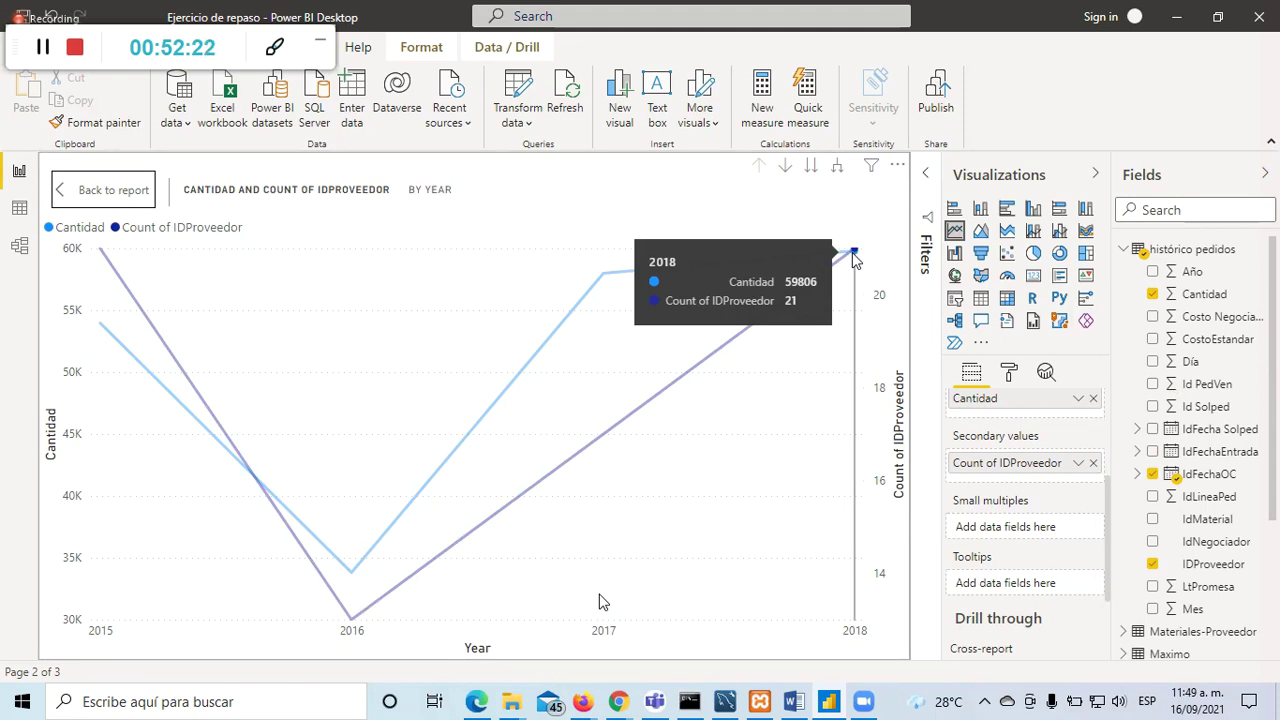
left_click(72, 188)
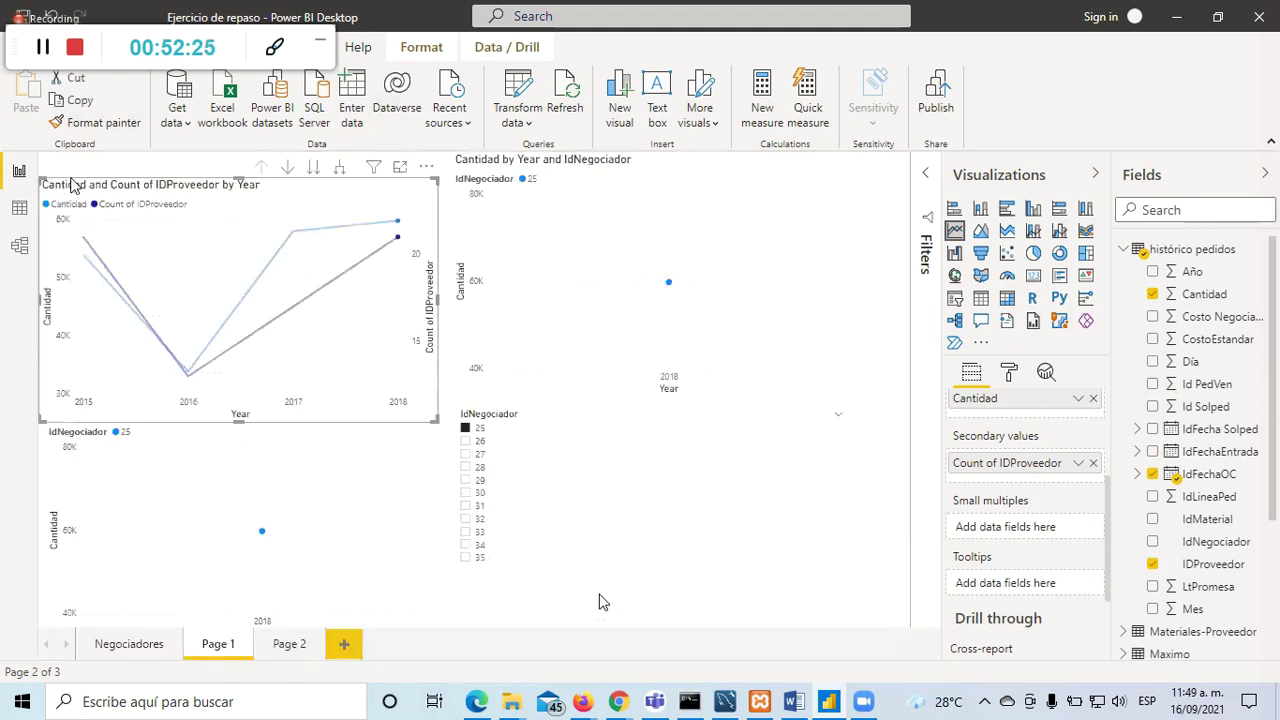
left_click(867, 556)
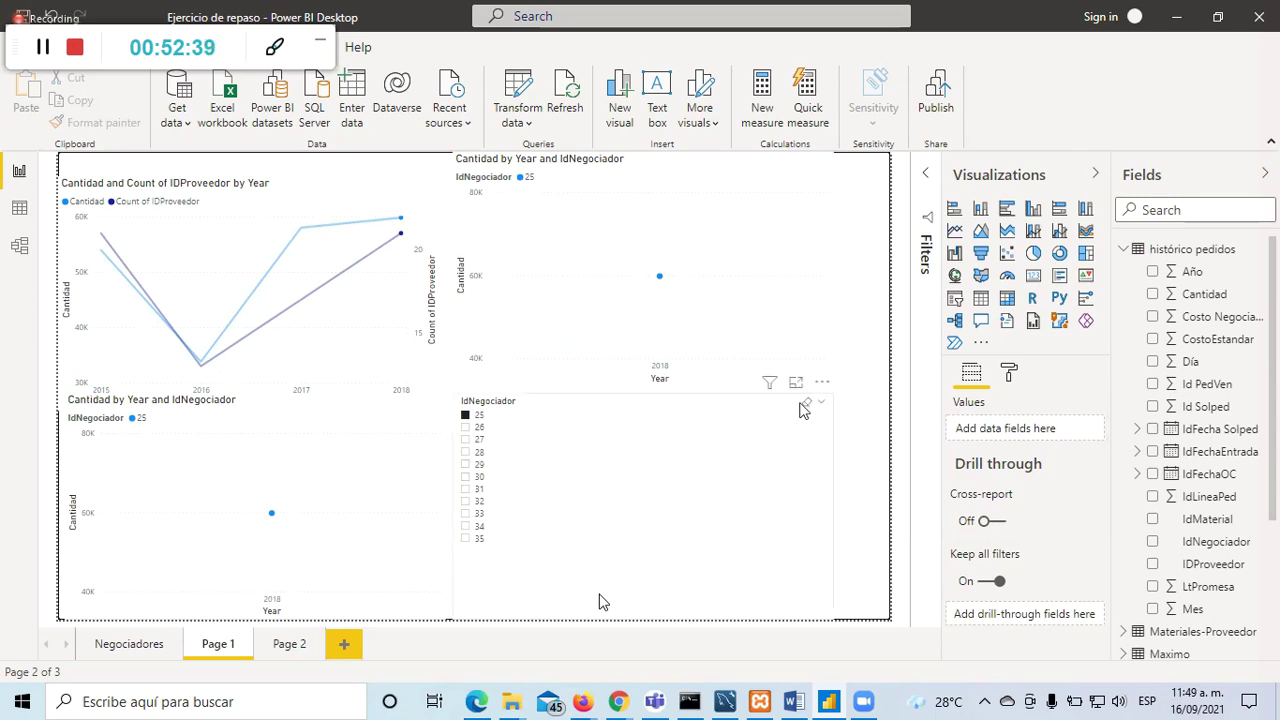
Step: Clear the negotiator 25 slicer filter, browse the Negociadores page and Page 1, then open Page 2
left_click(807, 405)
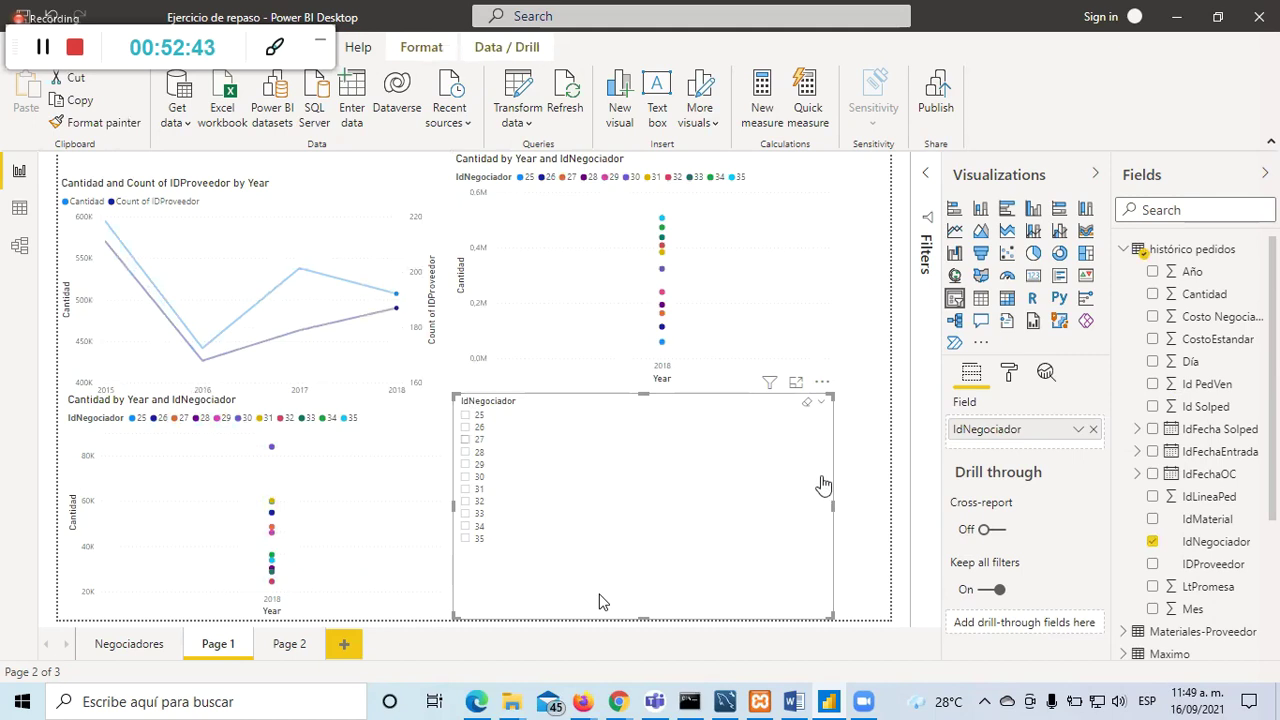
left_click(409, 453)
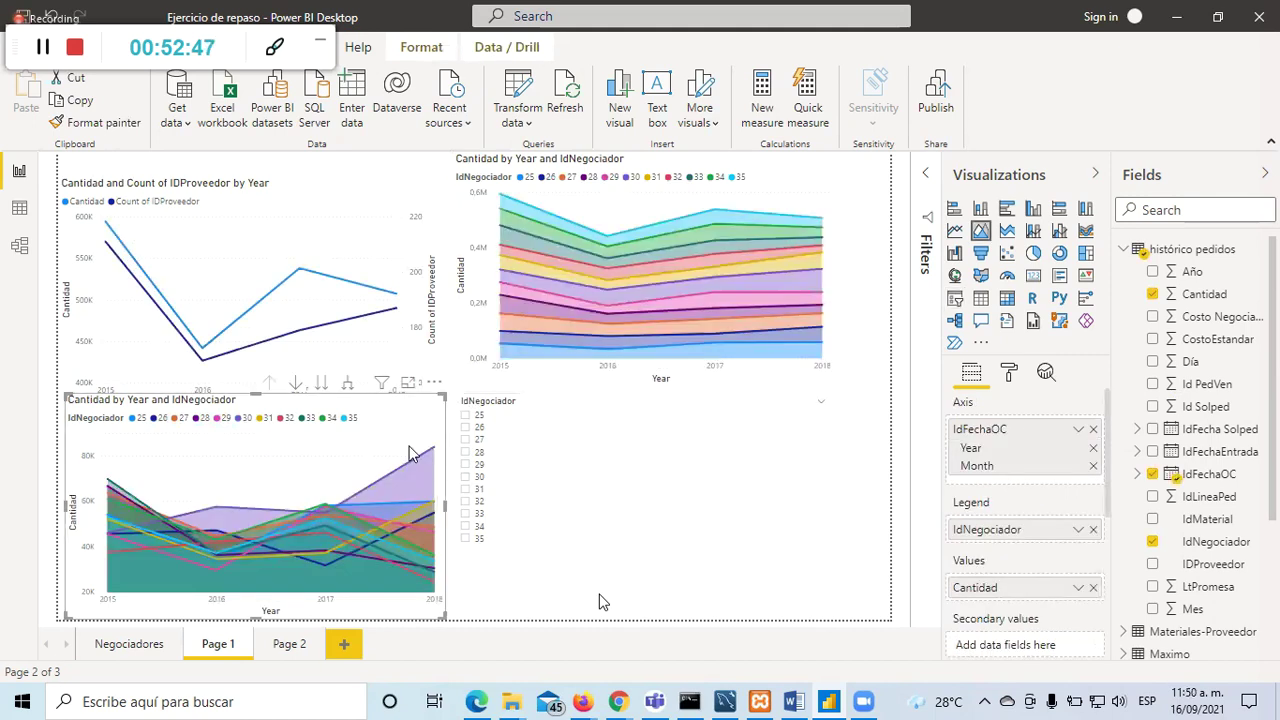
left_click(869, 499)
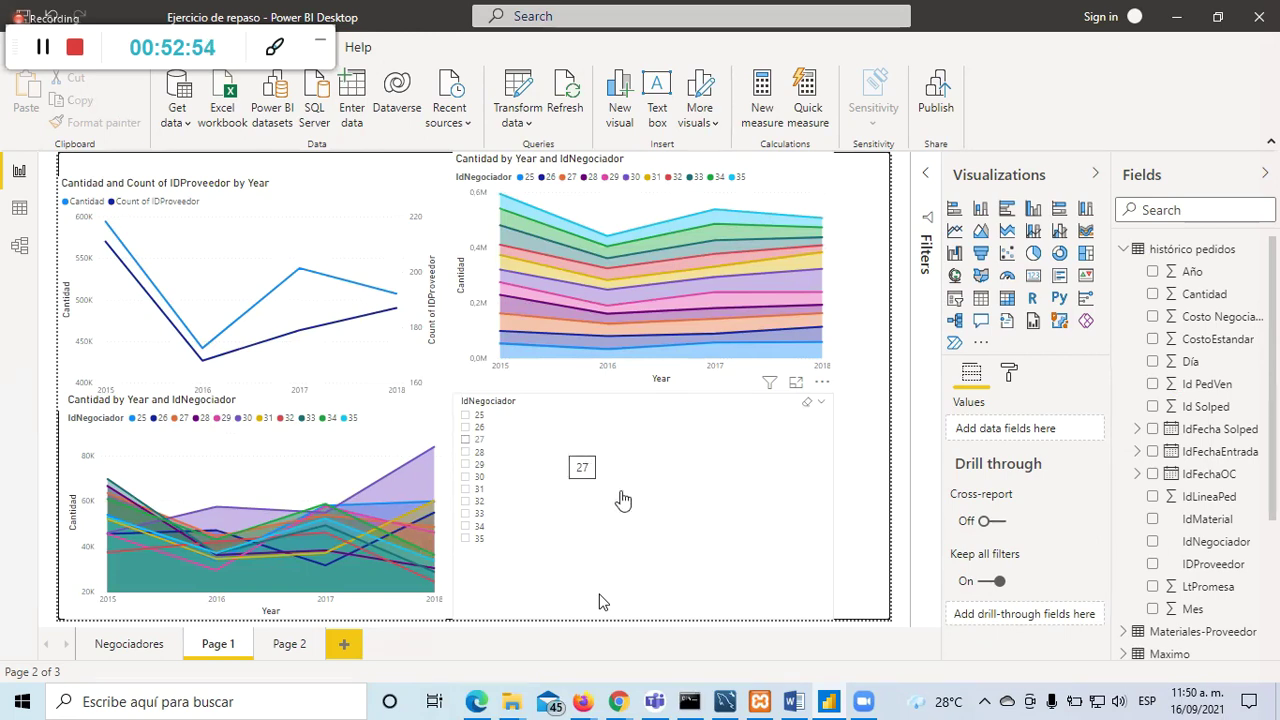
left_click(120, 647)
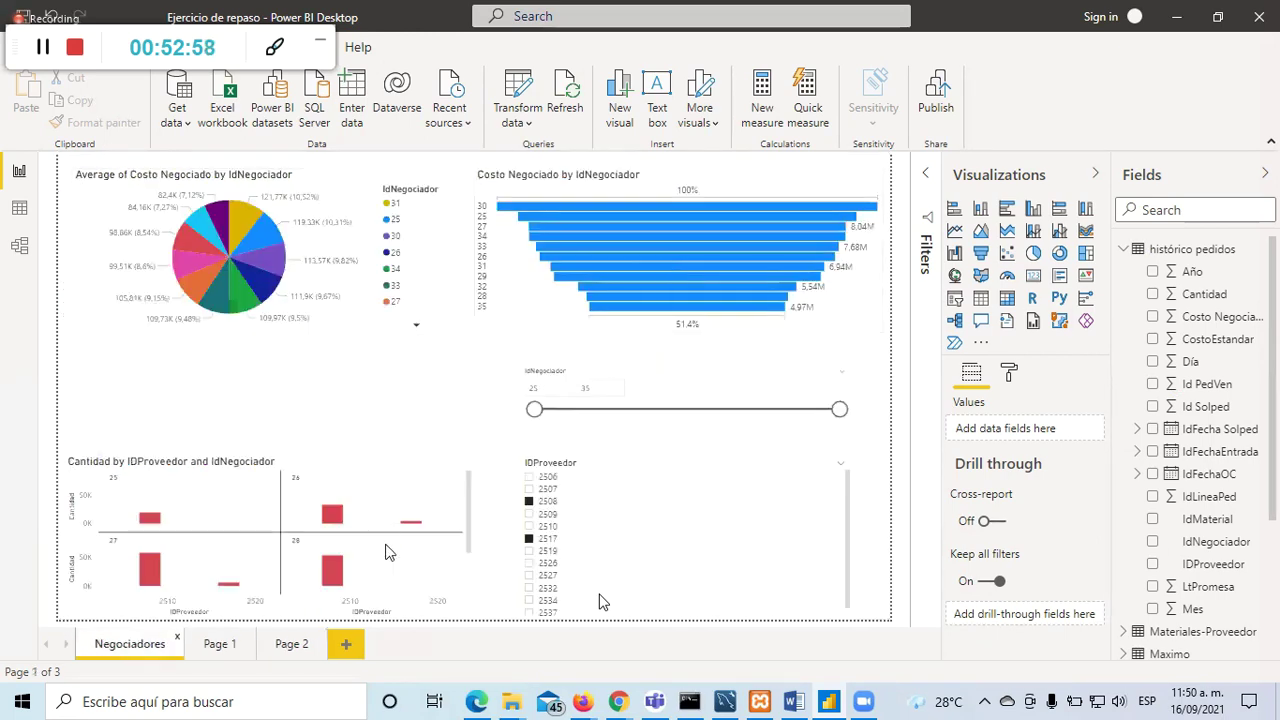
left_click(200, 651)
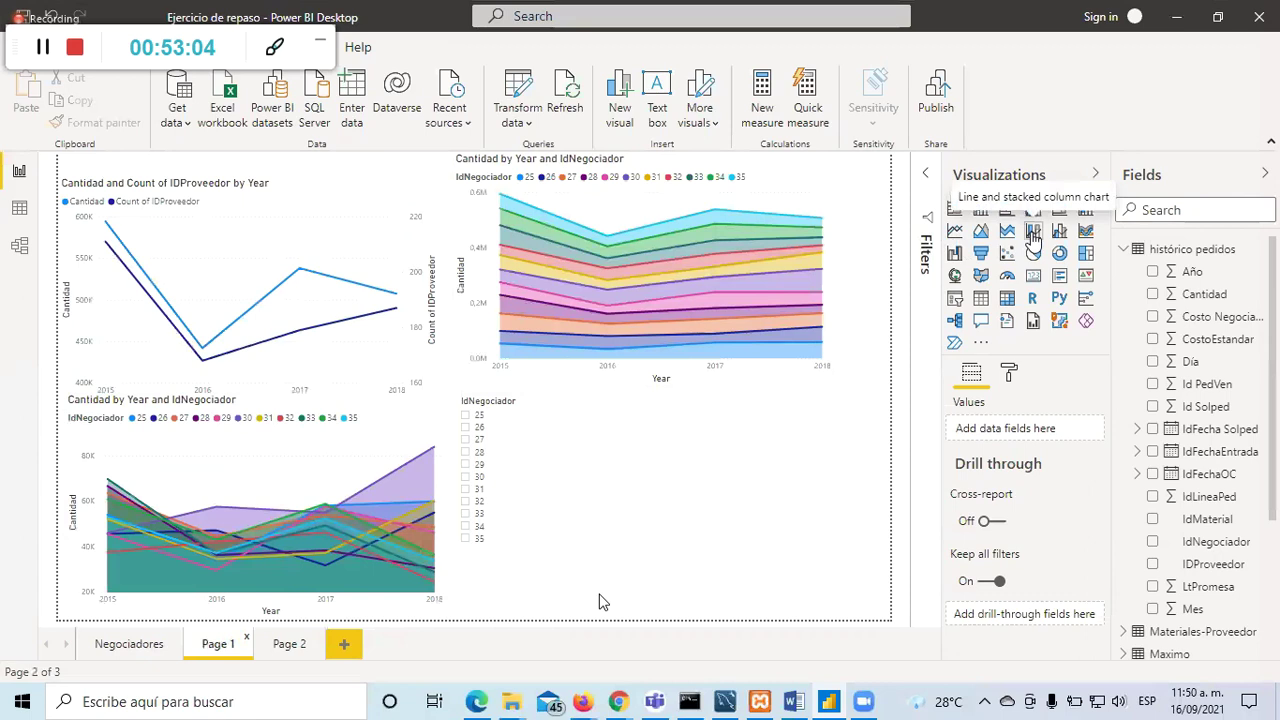
left_click(284, 652)
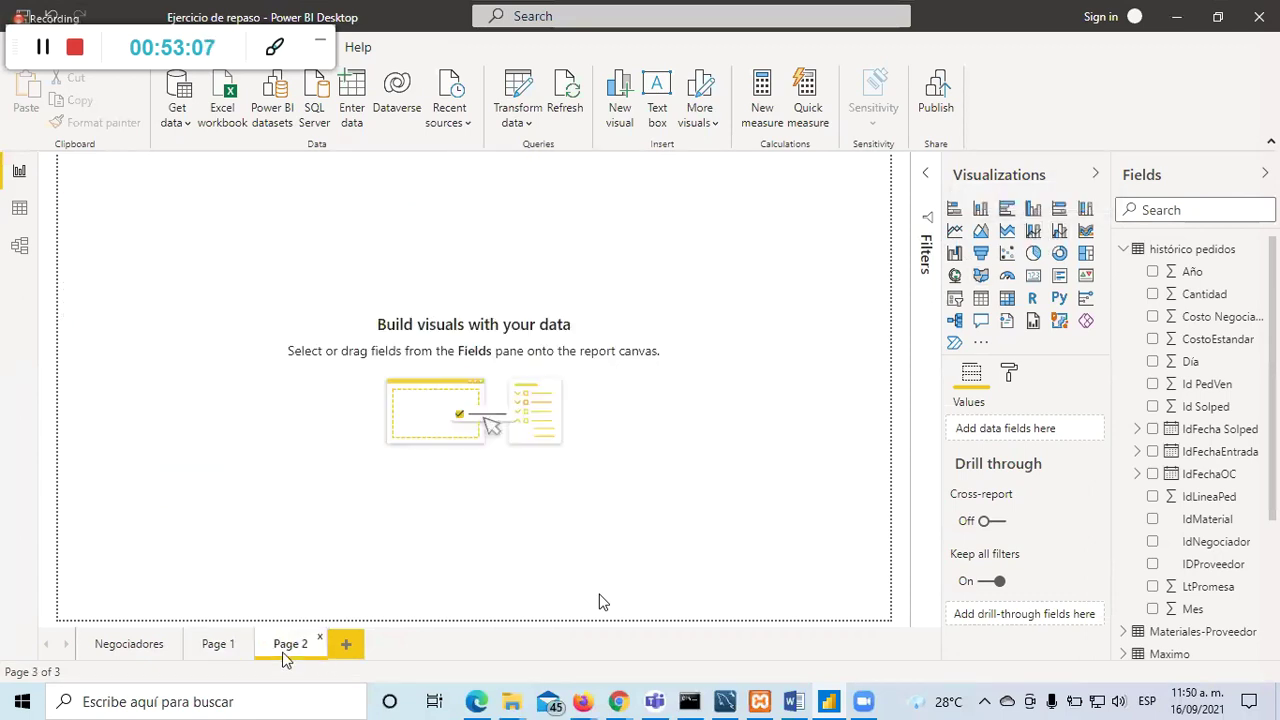
Step: Add a line and column chart to Page 2 with IdNegociador on the shared axis, and enlarge it
left_click(1033, 232)
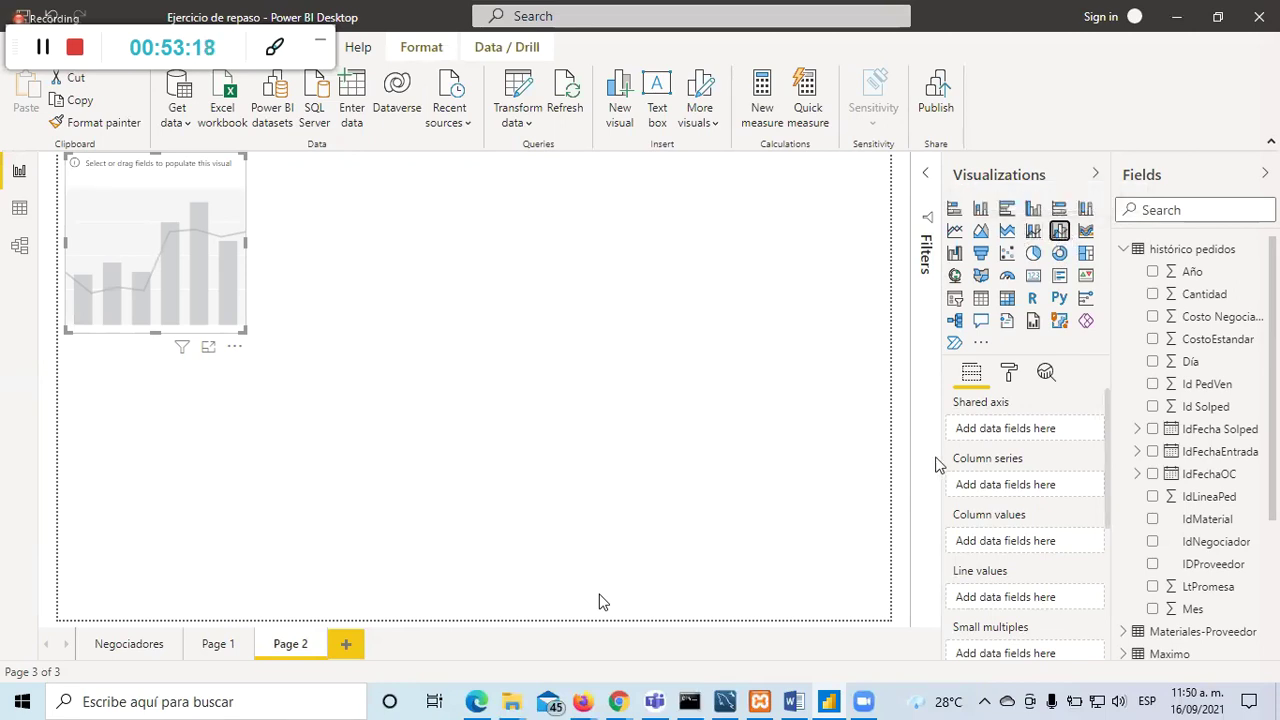
left_click(1160, 294)
left_click(1152, 294)
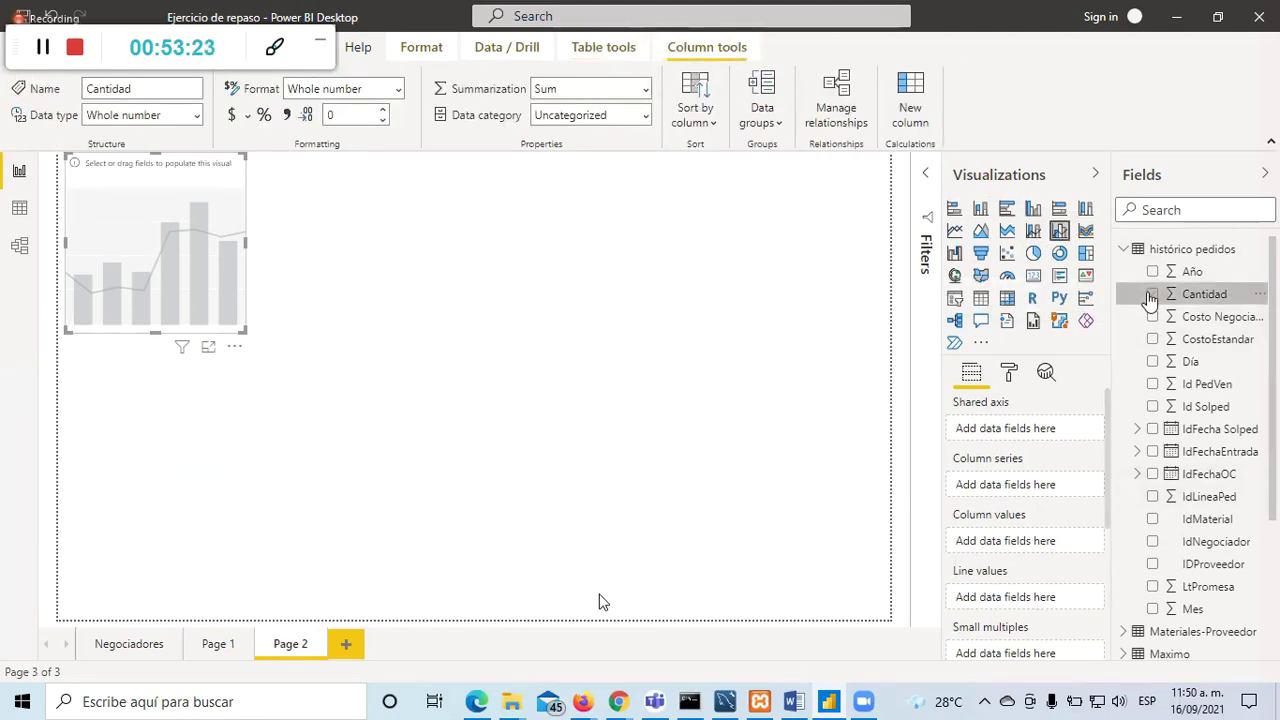
left_click(1151, 295)
left_click(1151, 295)
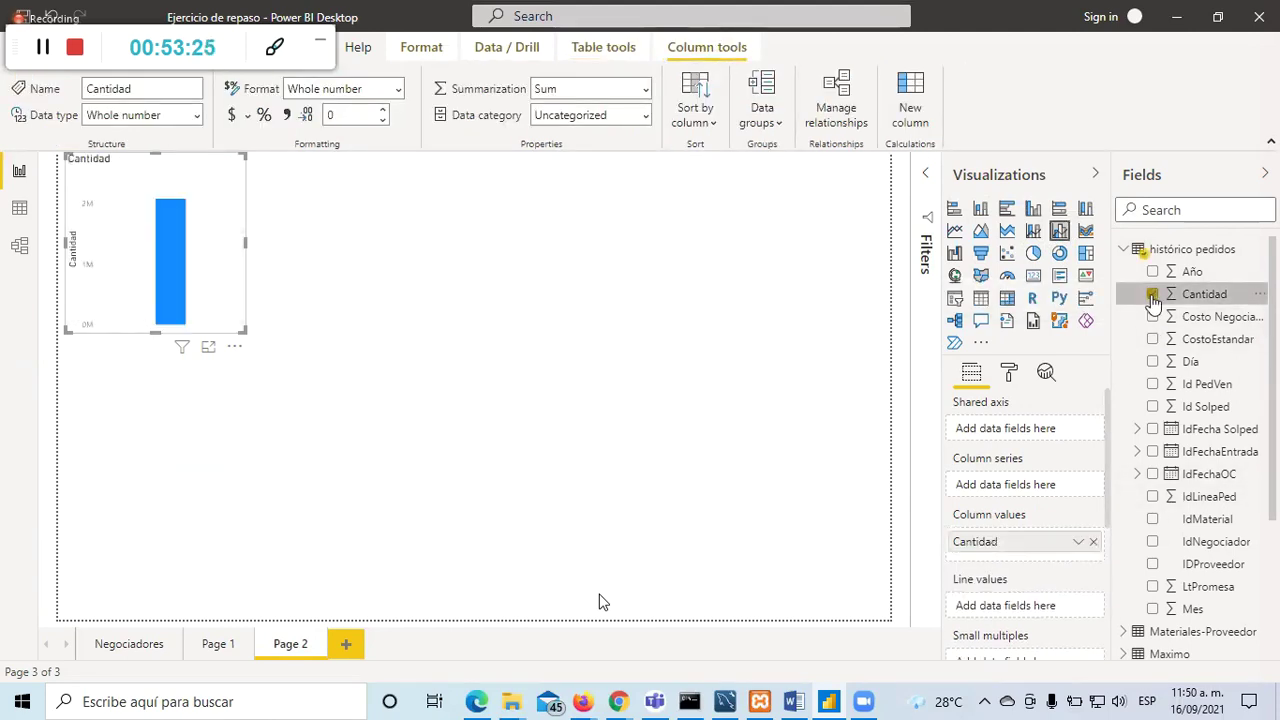
left_click(1153, 542)
left_click_drag(241, 330, 461, 417)
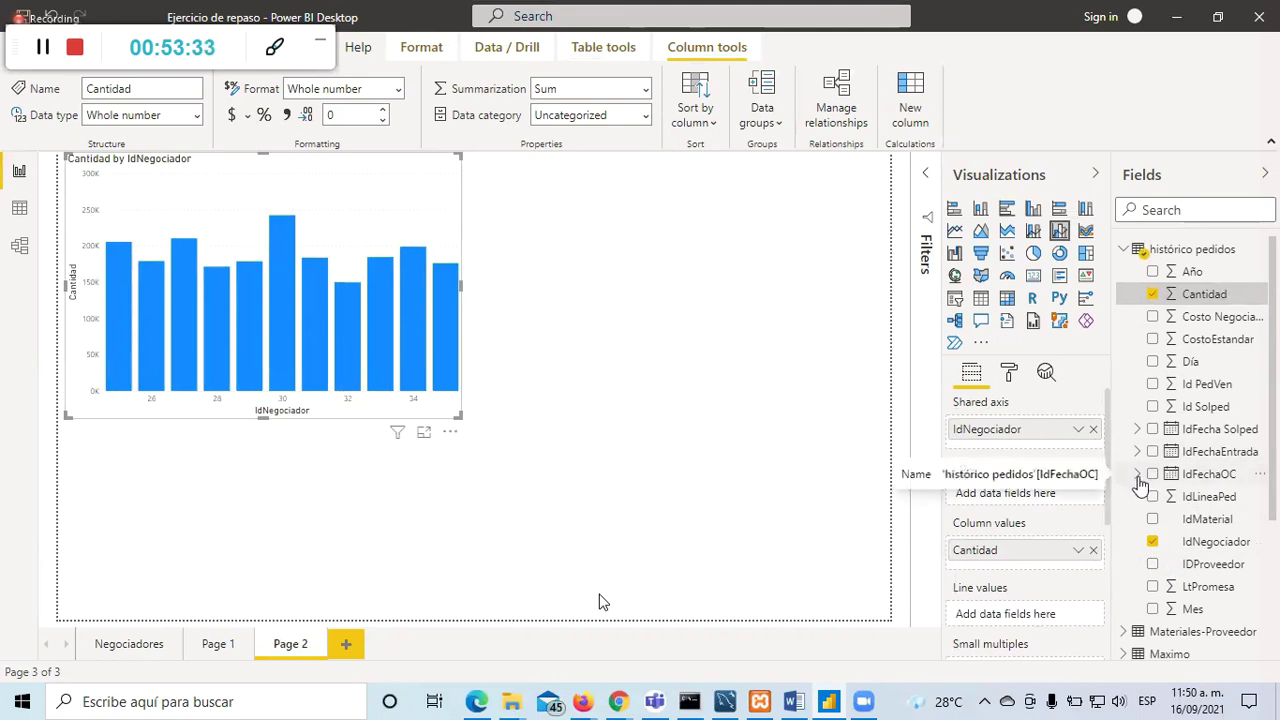
Step: Add IdFechaOC Year and Month to the chart's shared axis
left_click(1138, 476)
left_click(1153, 497)
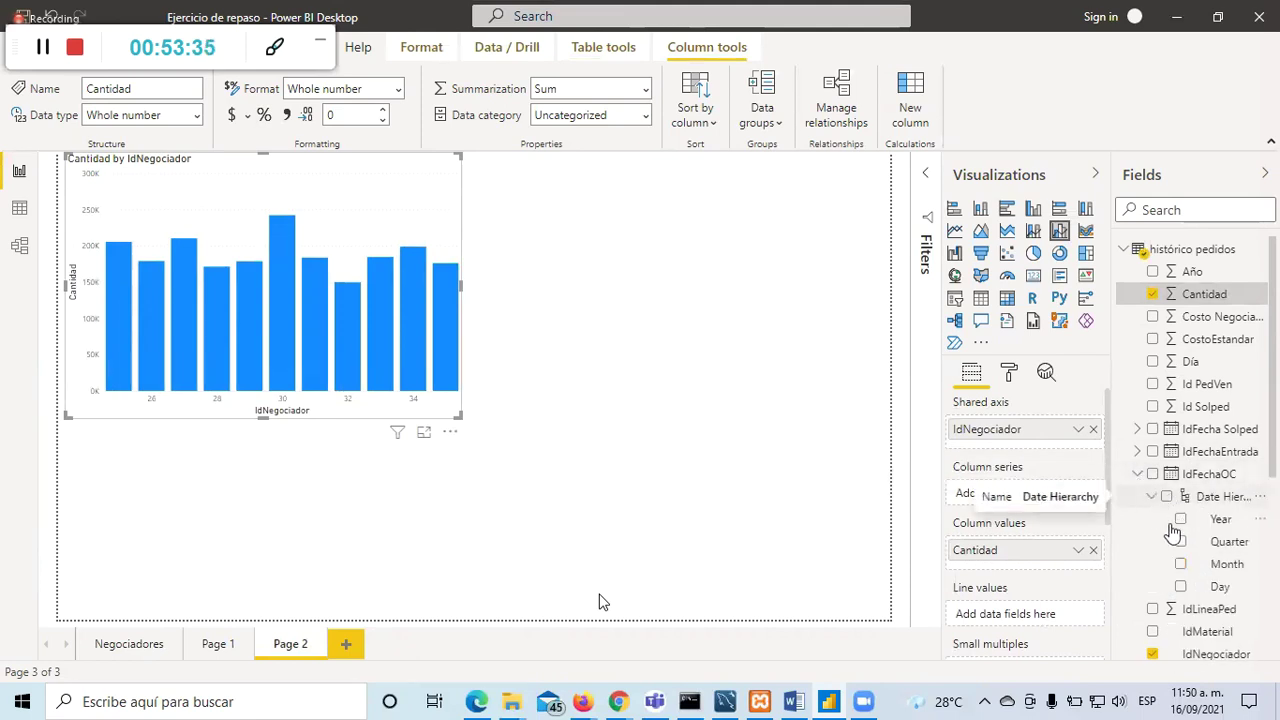
left_click(1181, 521)
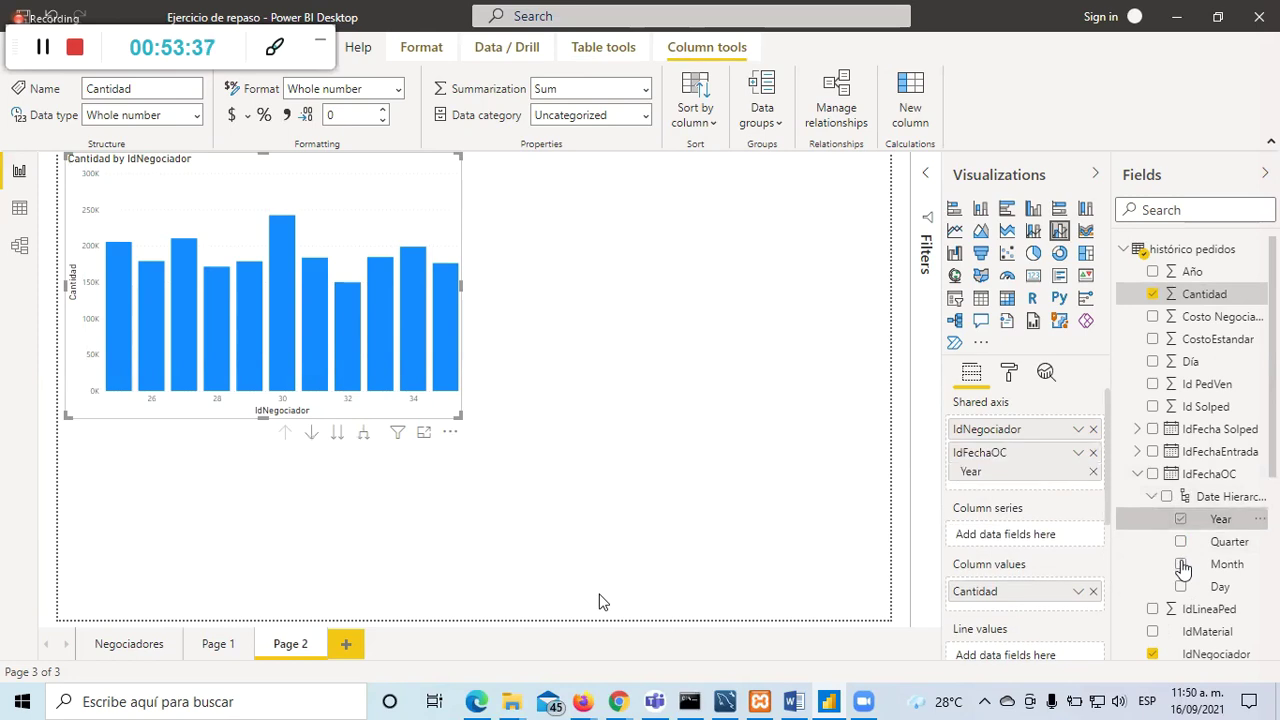
left_click(1181, 565)
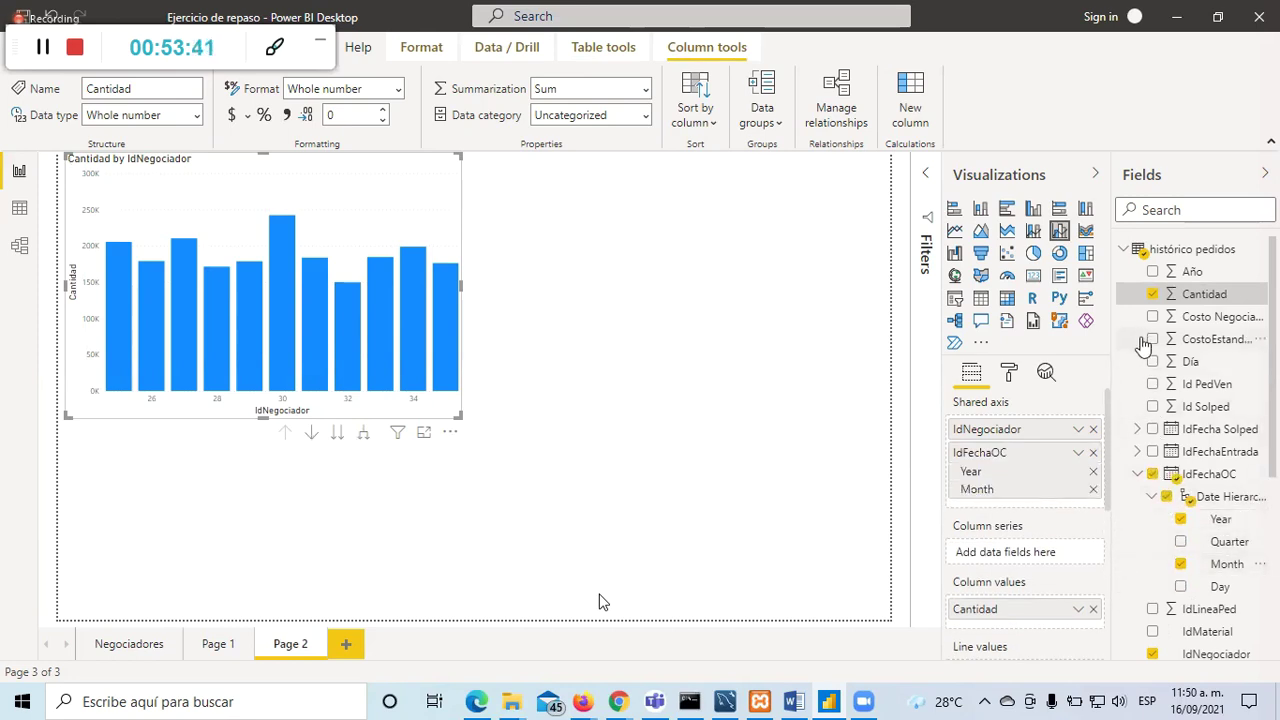
scroll(1166, 417, "down", 3)
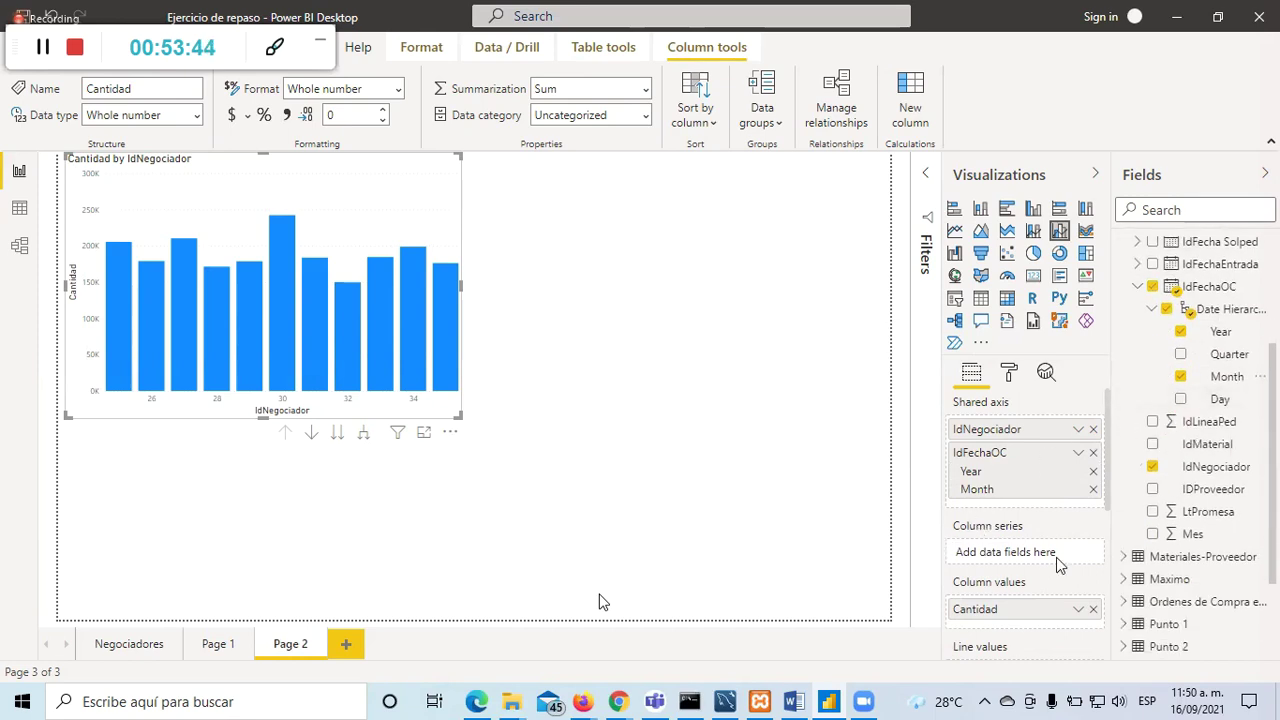
scroll(1130, 480, "up", 3)
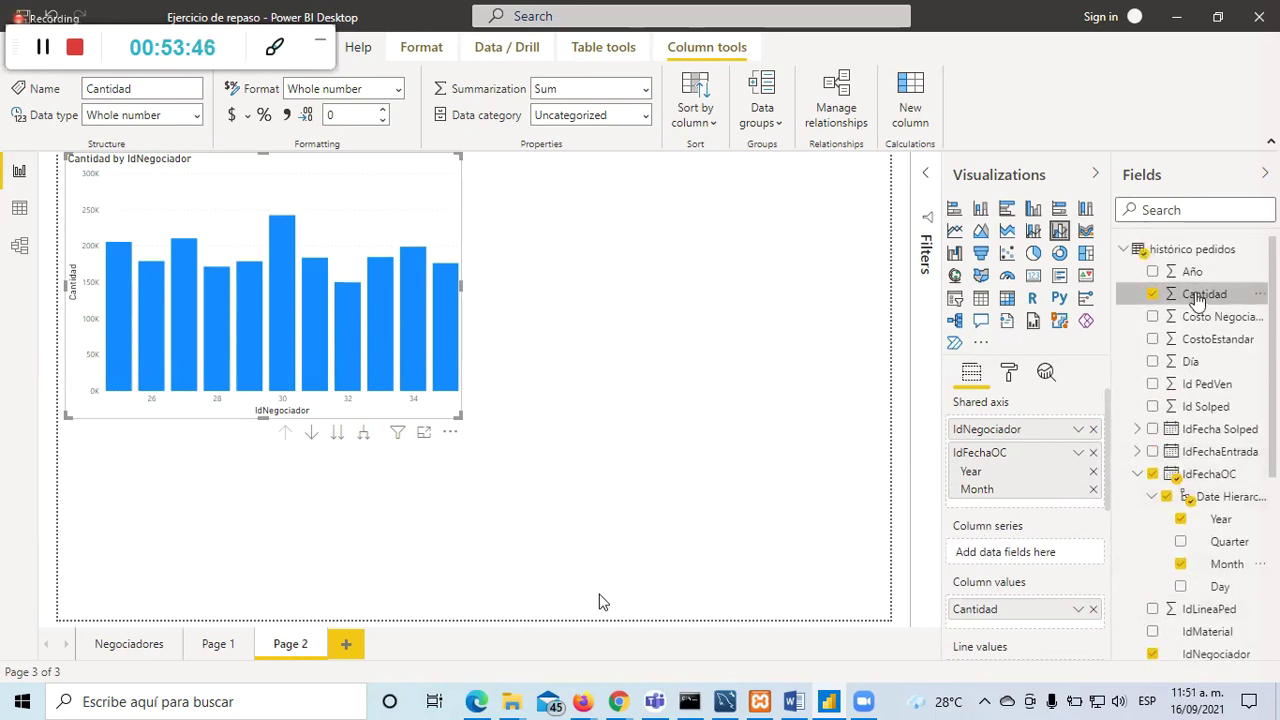
Step: Replace Cantidad with CostoEstandar as column values and Costo Negociado as the line values
left_click_drag(1195, 300, 998, 560)
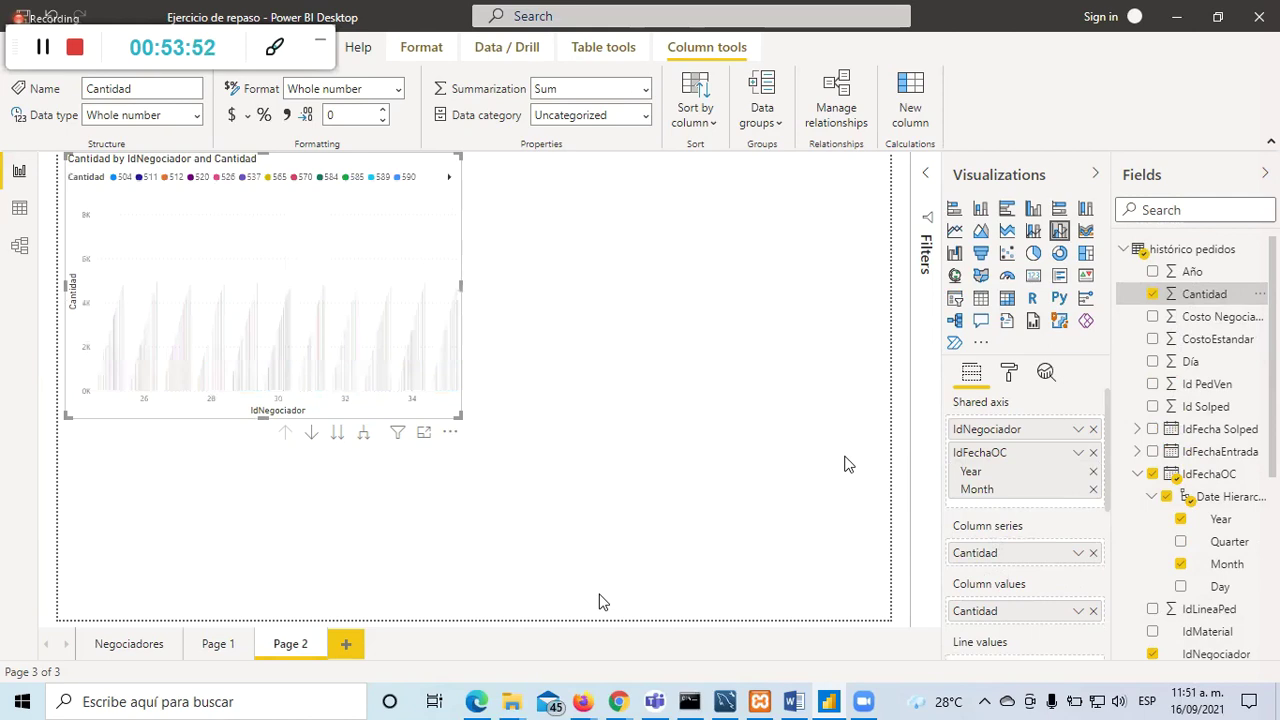
left_click(1093, 553)
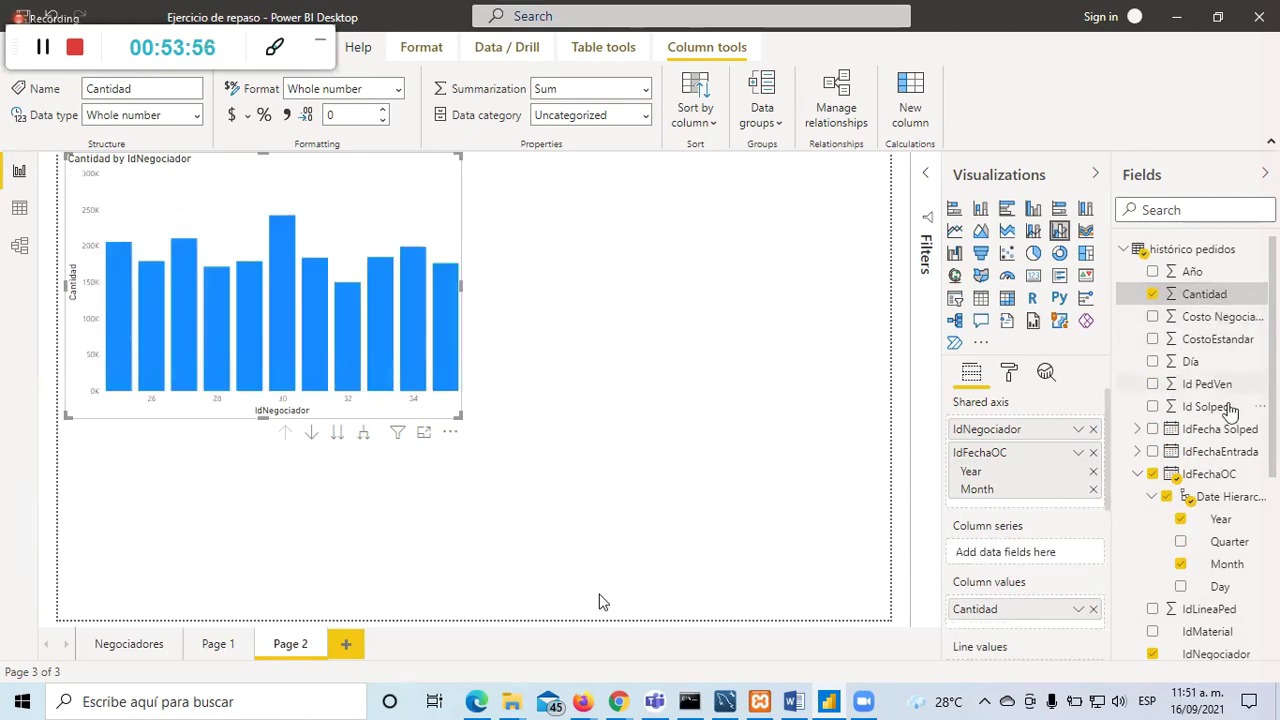
scroll(1218, 403, "down", 3)
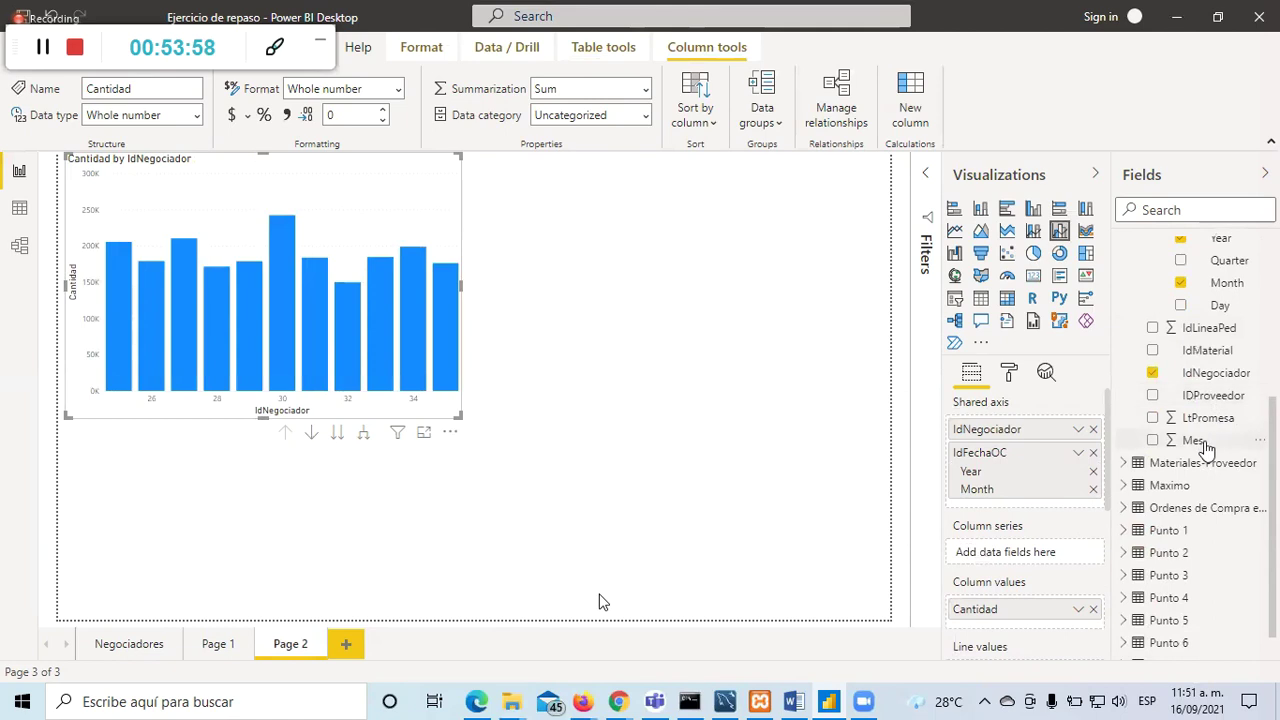
scroll(1205, 447, "up", 3)
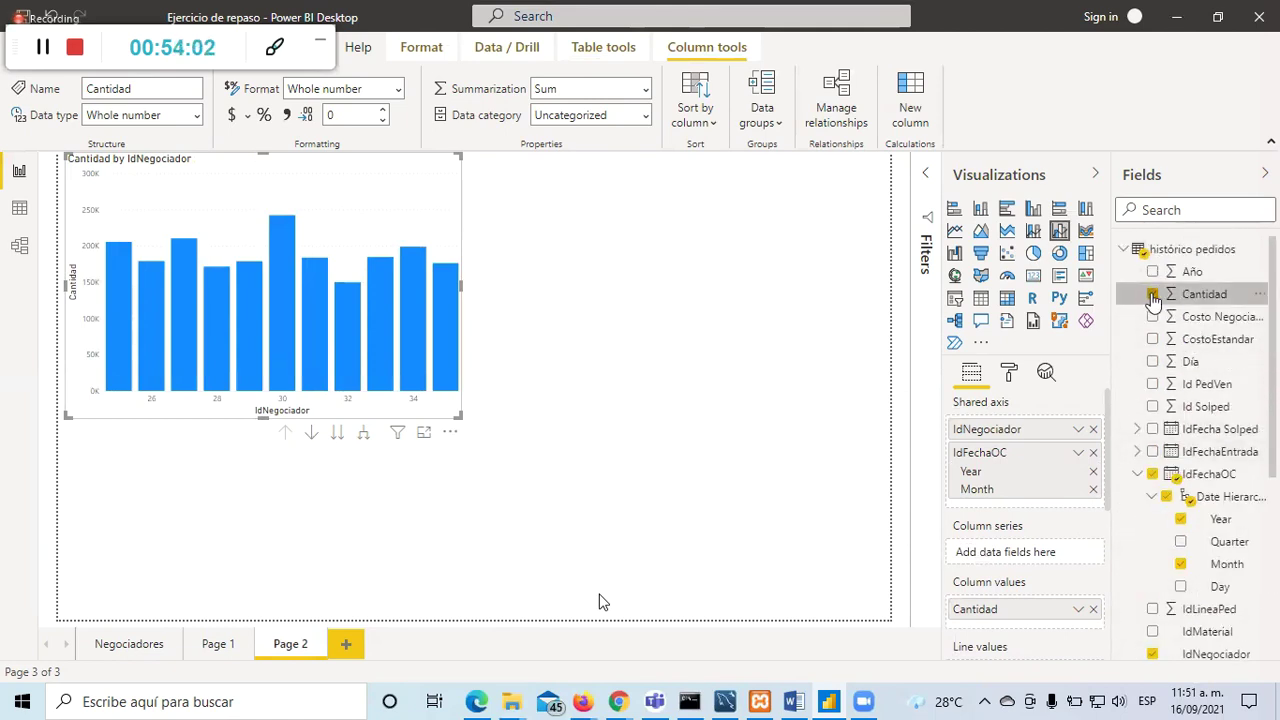
left_click(1153, 295)
left_click(1153, 318)
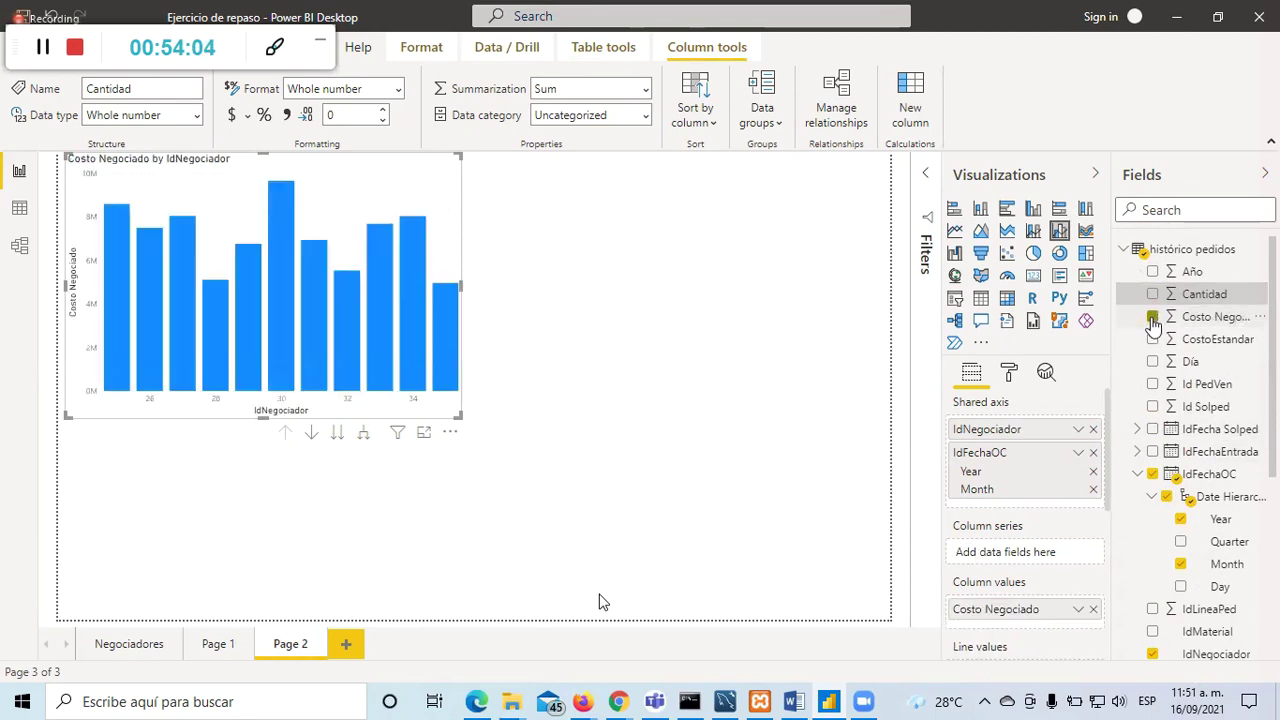
left_click(1195, 343)
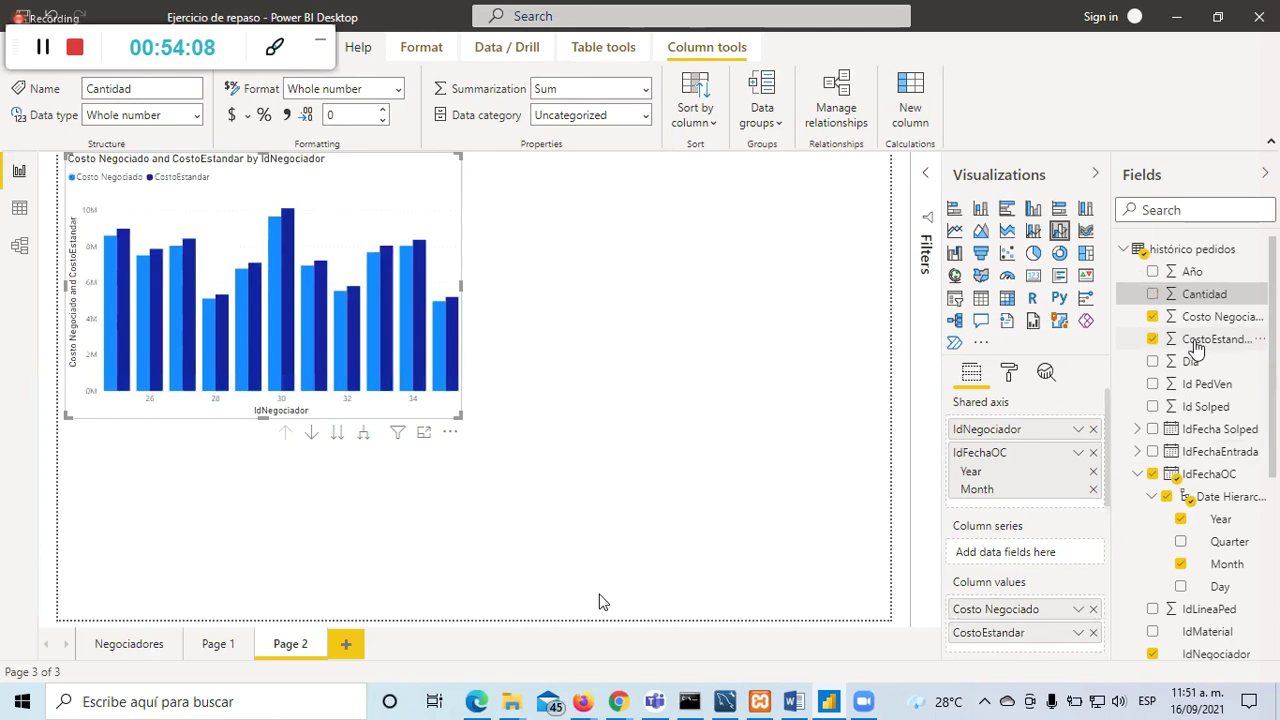
left_click_drag(1195, 345, 1032, 563)
left_click_drag(1198, 340, 1003, 555)
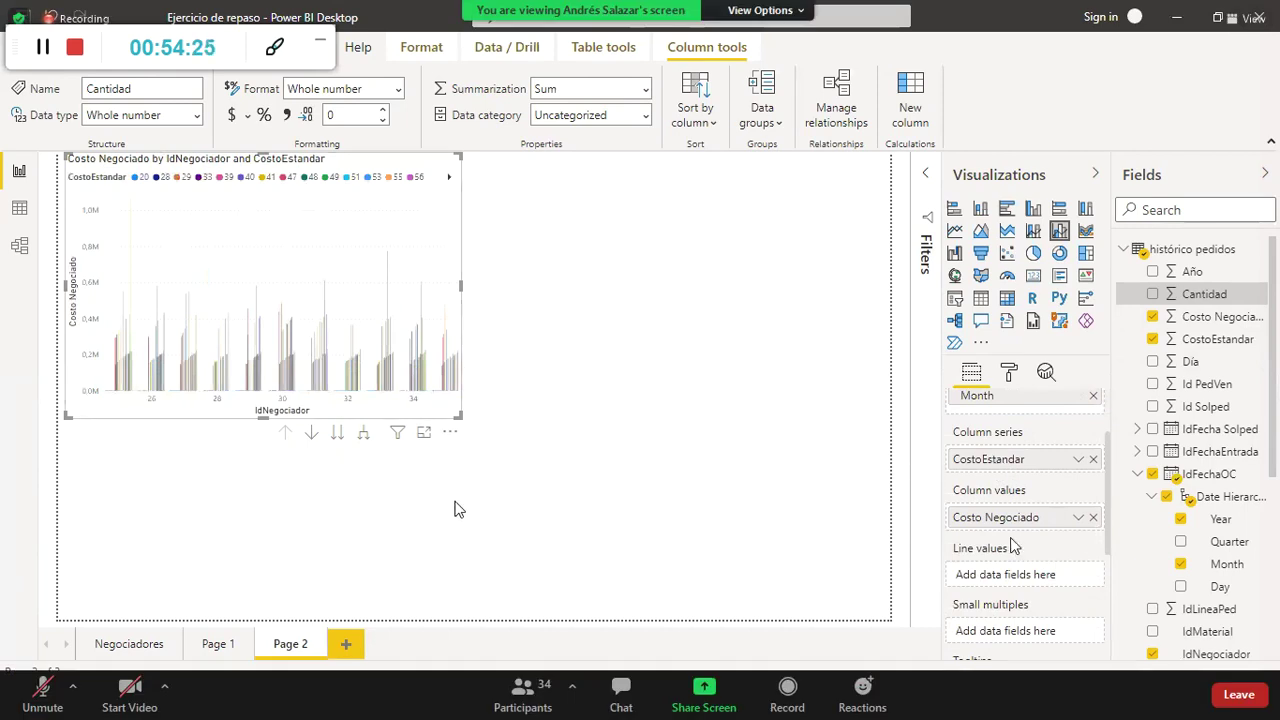
left_click_drag(1018, 547, 1022, 574)
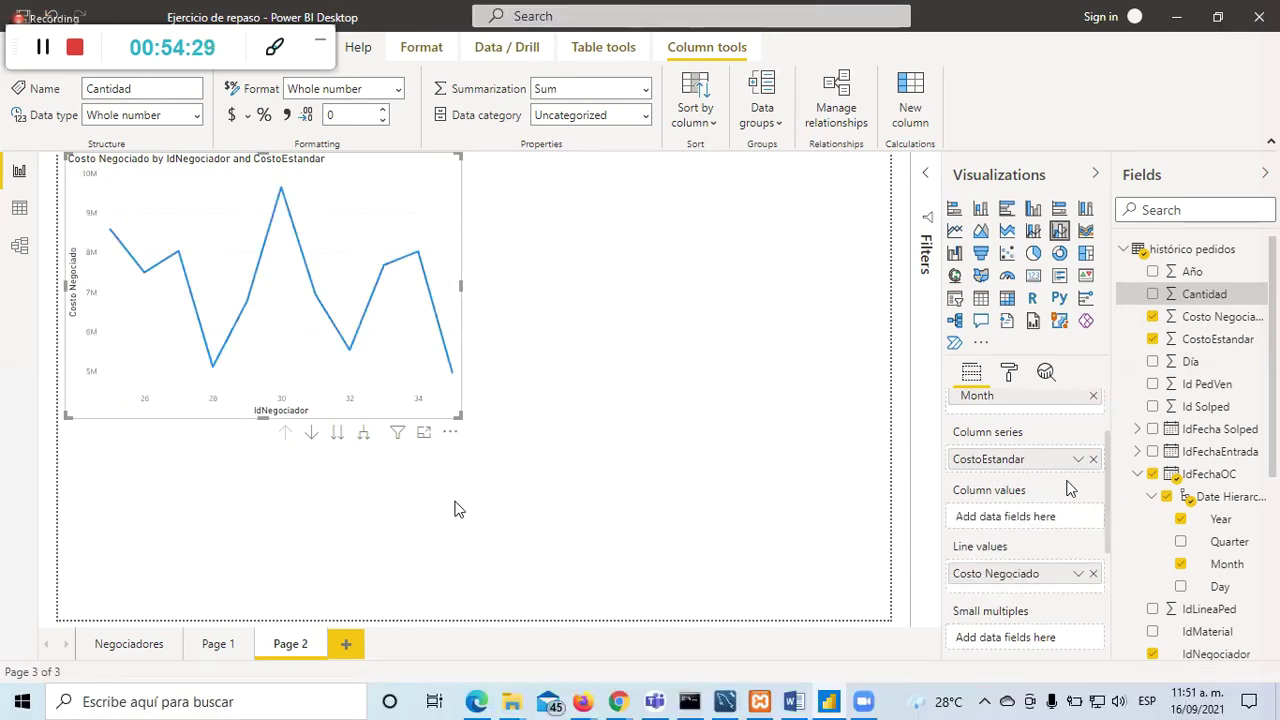
scroll(1052, 483, "up", 2)
left_click_drag(1034, 547, 1010, 615)
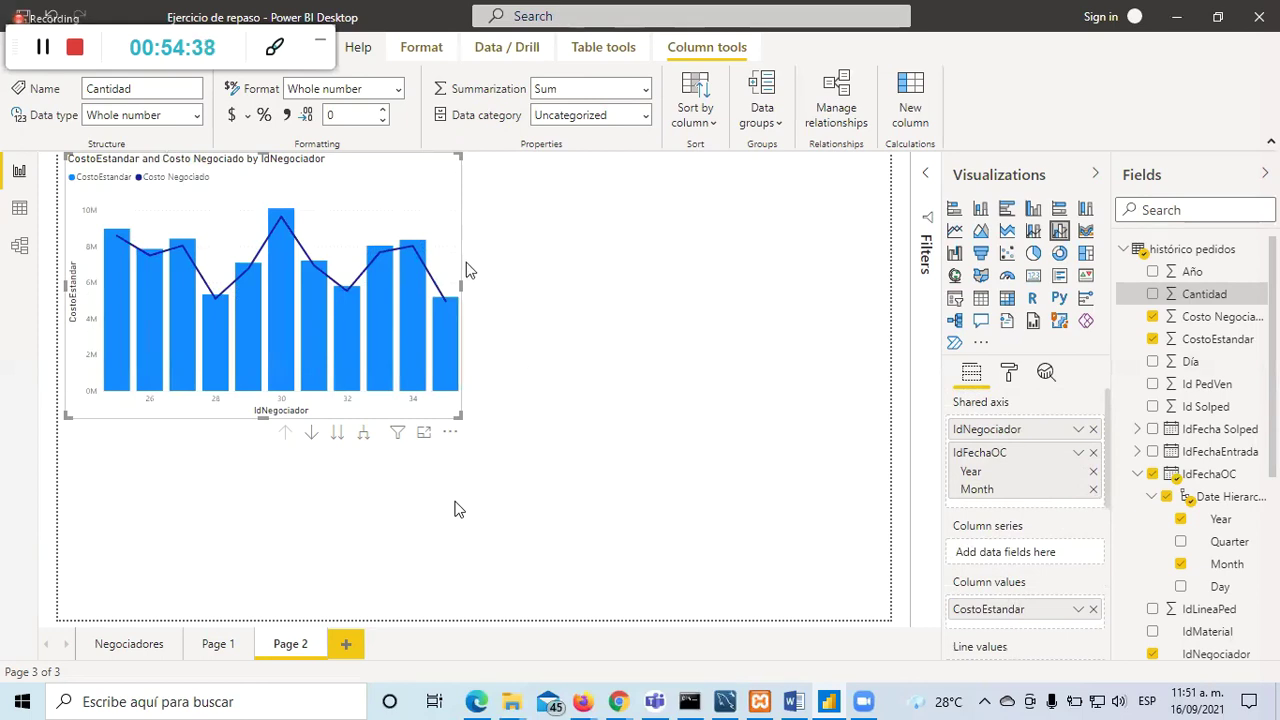
Step: Show the combined cost chart in focus mode
scroll(589, 311, "up", 1)
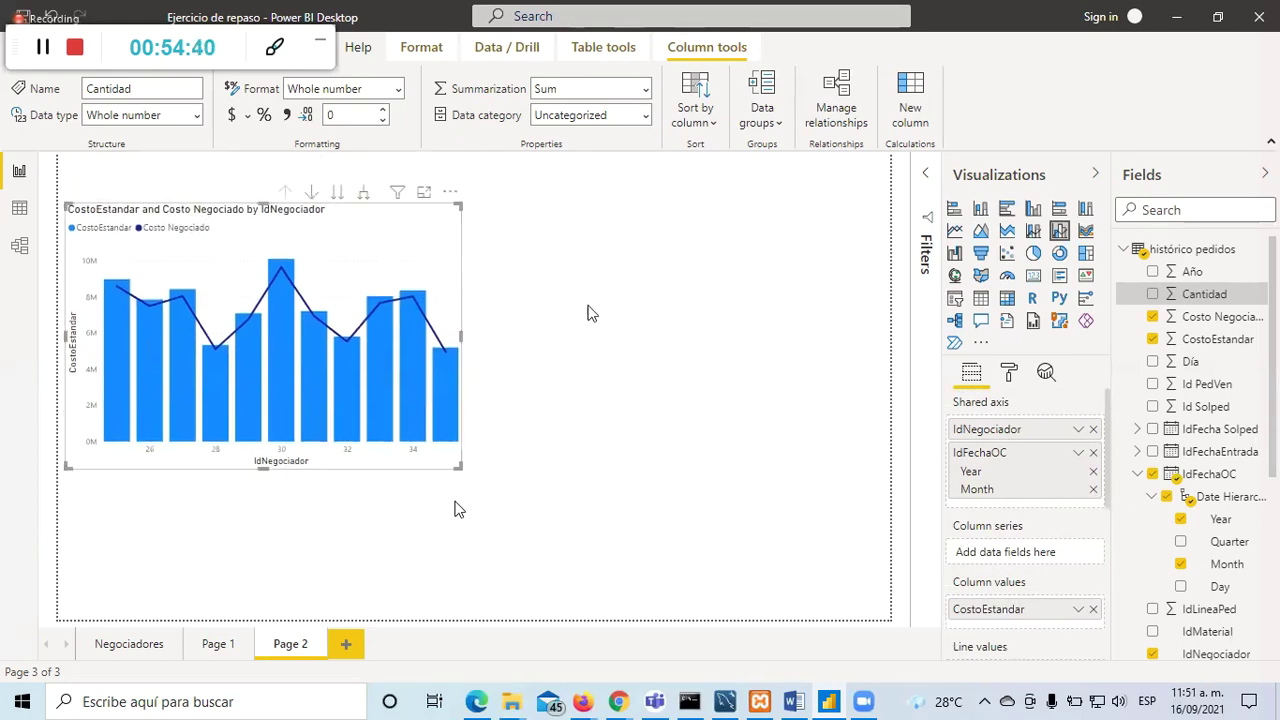
left_click(592, 312)
left_click(418, 217)
left_click(428, 199)
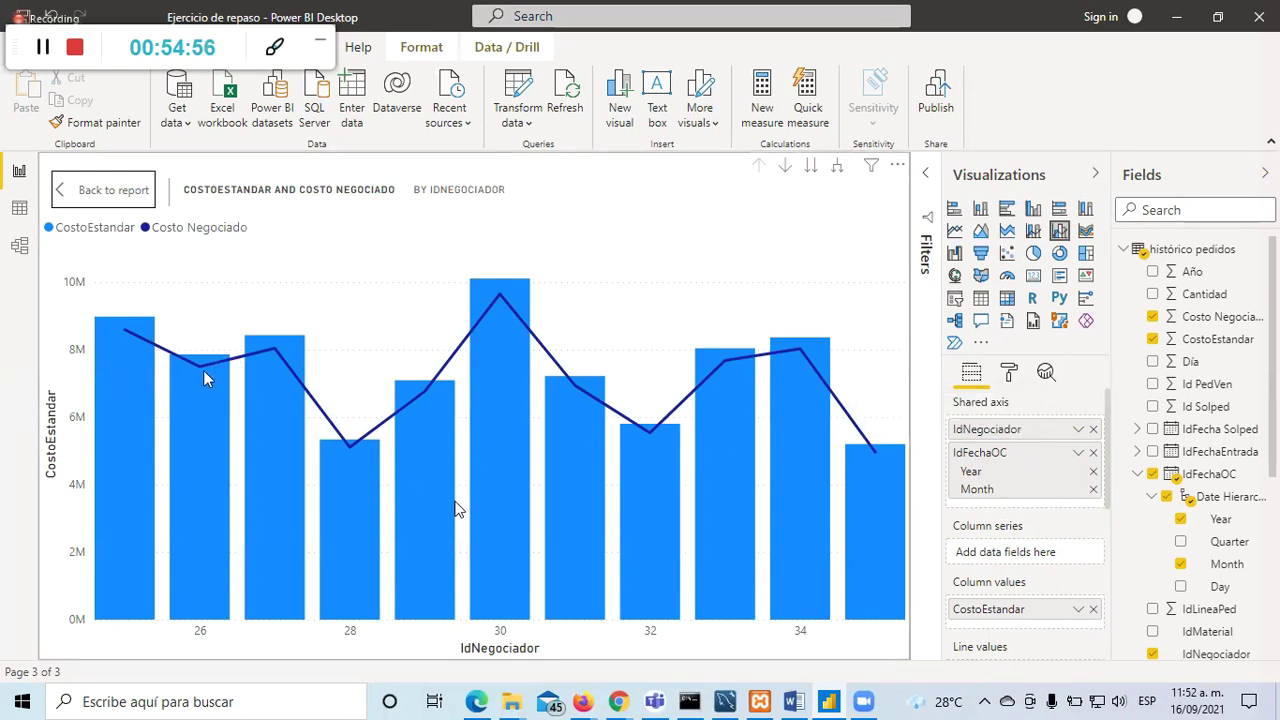
mouse_move(200, 390)
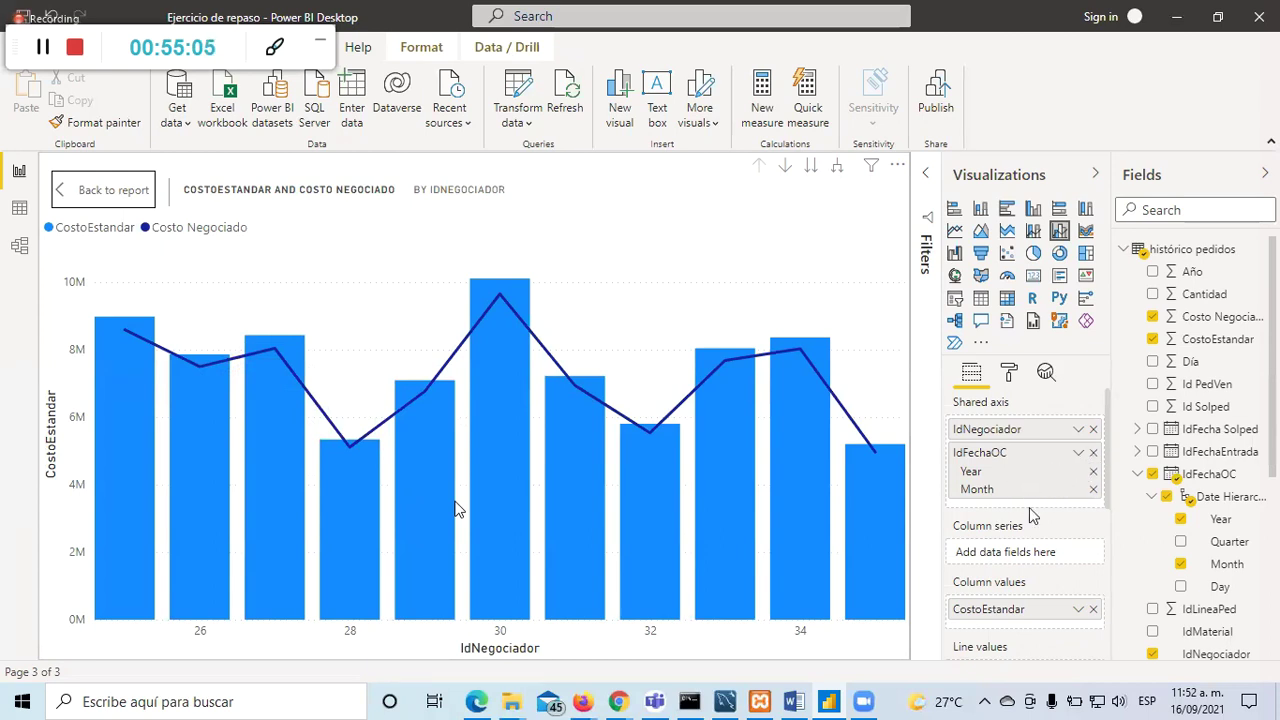
scroll(988, 573, "down", 4)
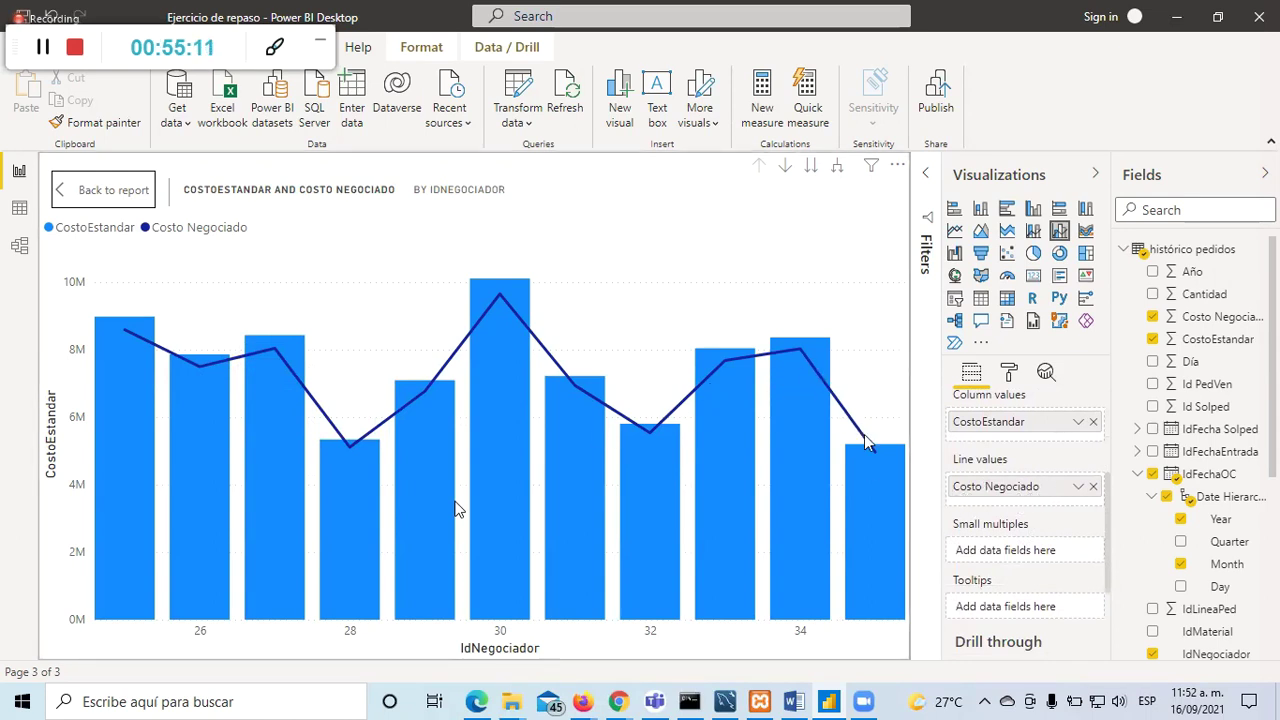
mouse_move(866, 444)
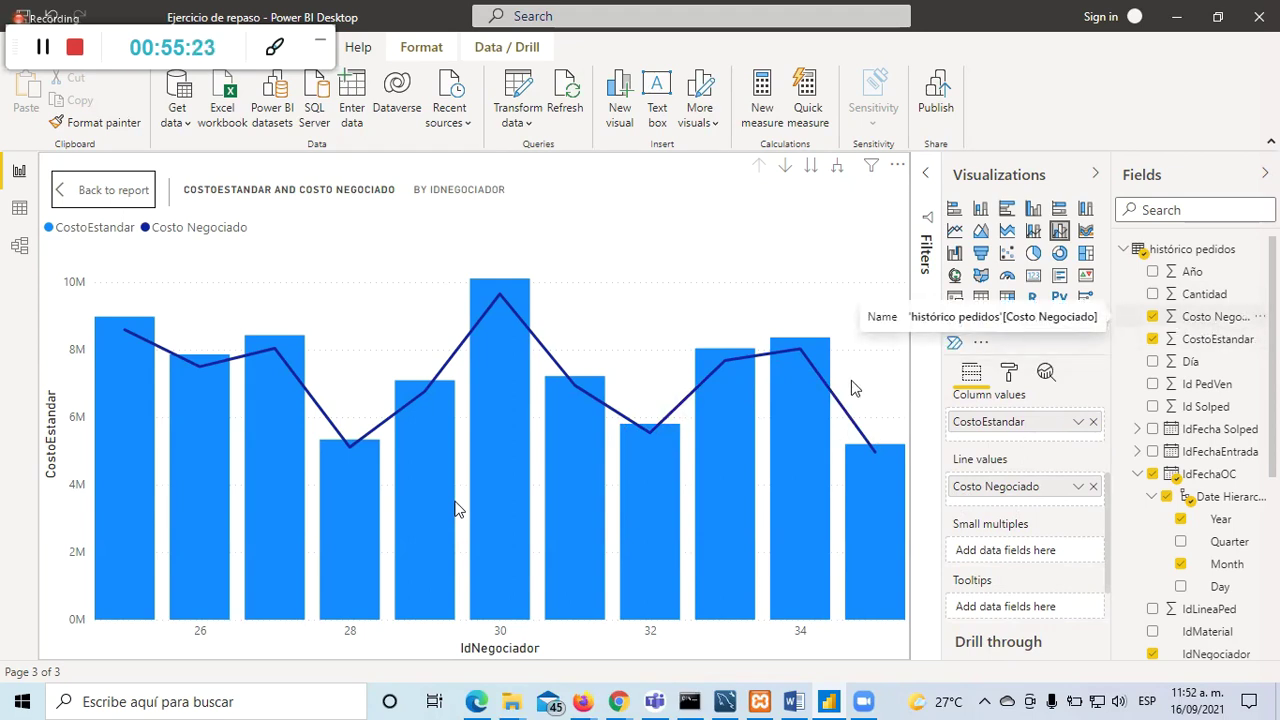
mouse_move(799, 440)
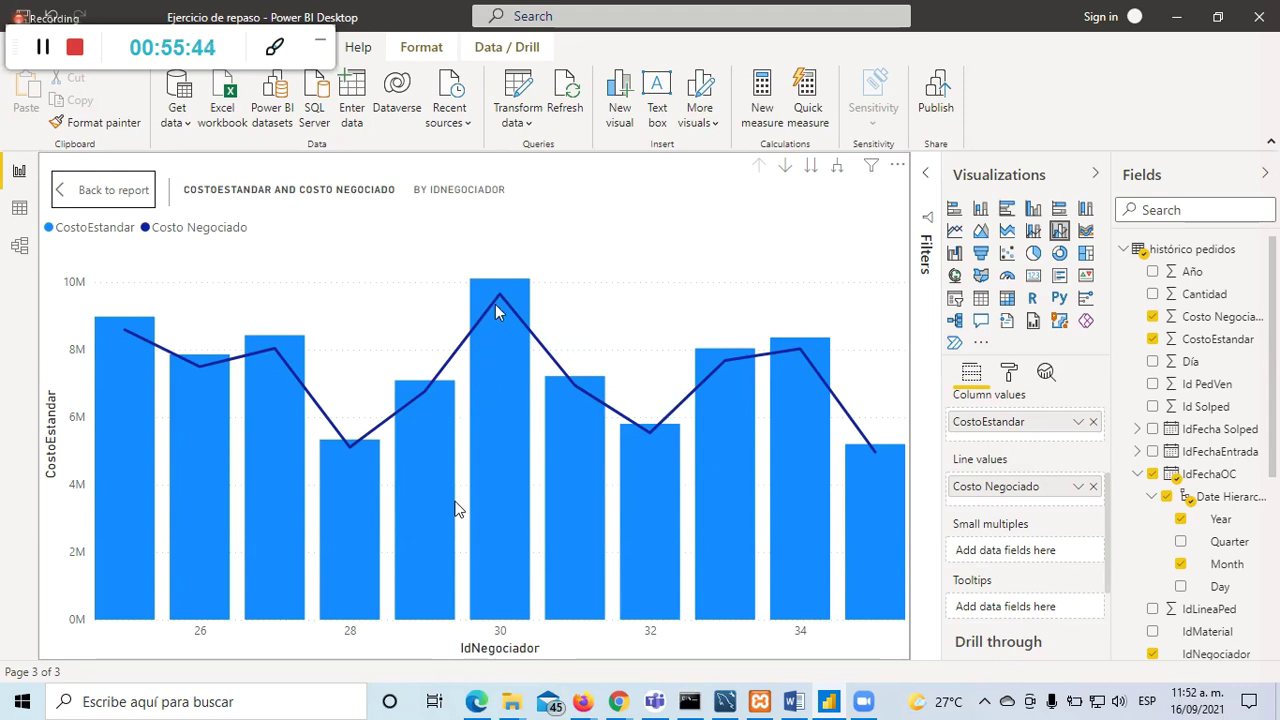
mouse_move(502, 300)
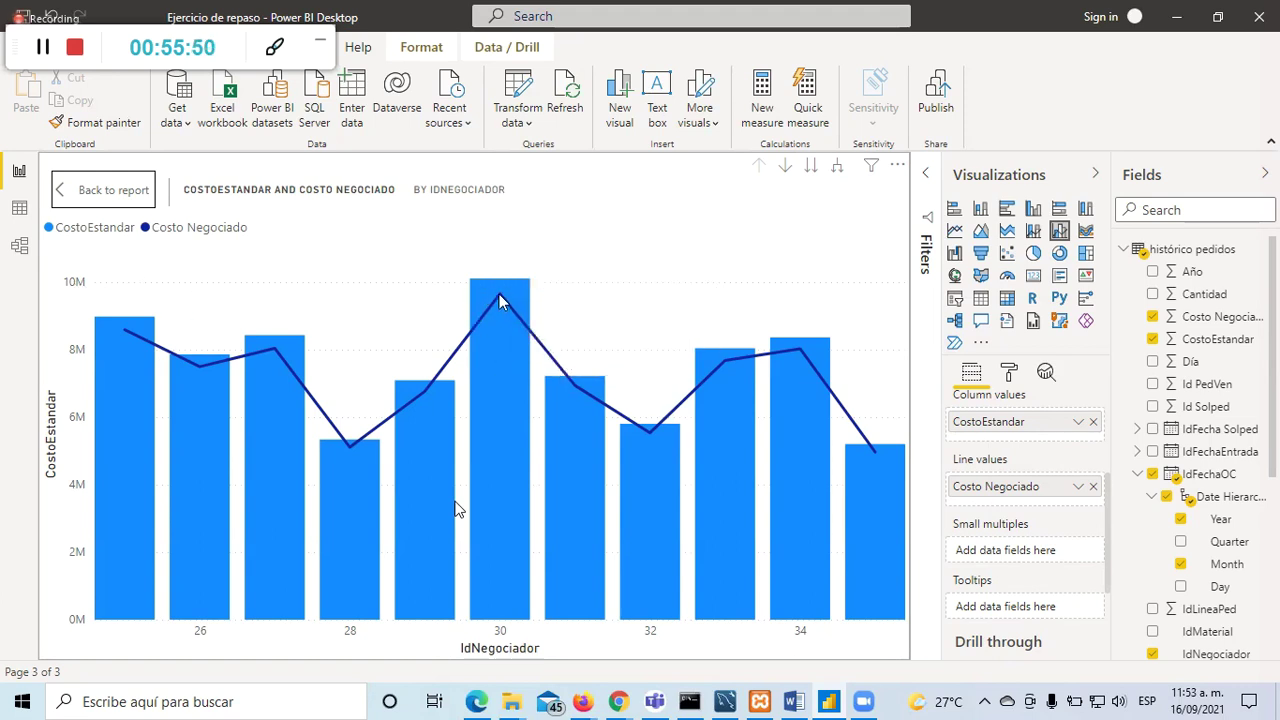
Step: Inspect several data points on the cost chart, then leave focus mode back to Page 2
mouse_move(476, 497)
mouse_move(556, 414)
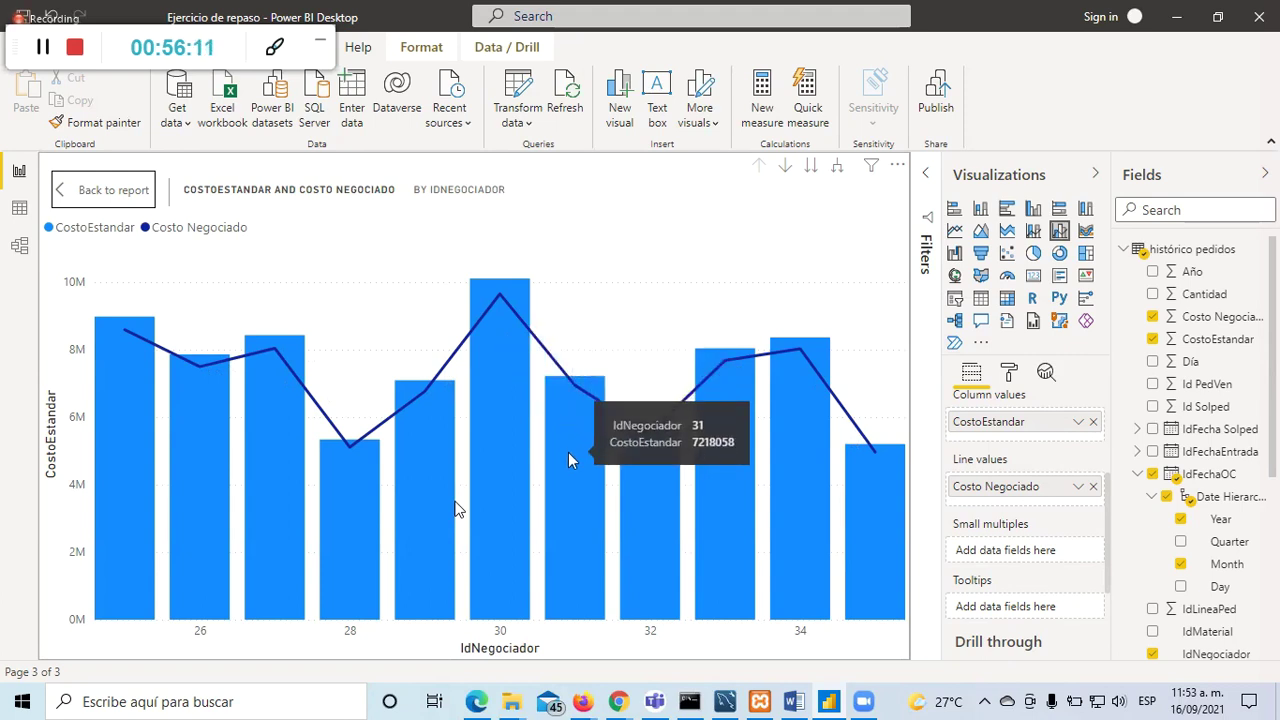
mouse_move(574, 388)
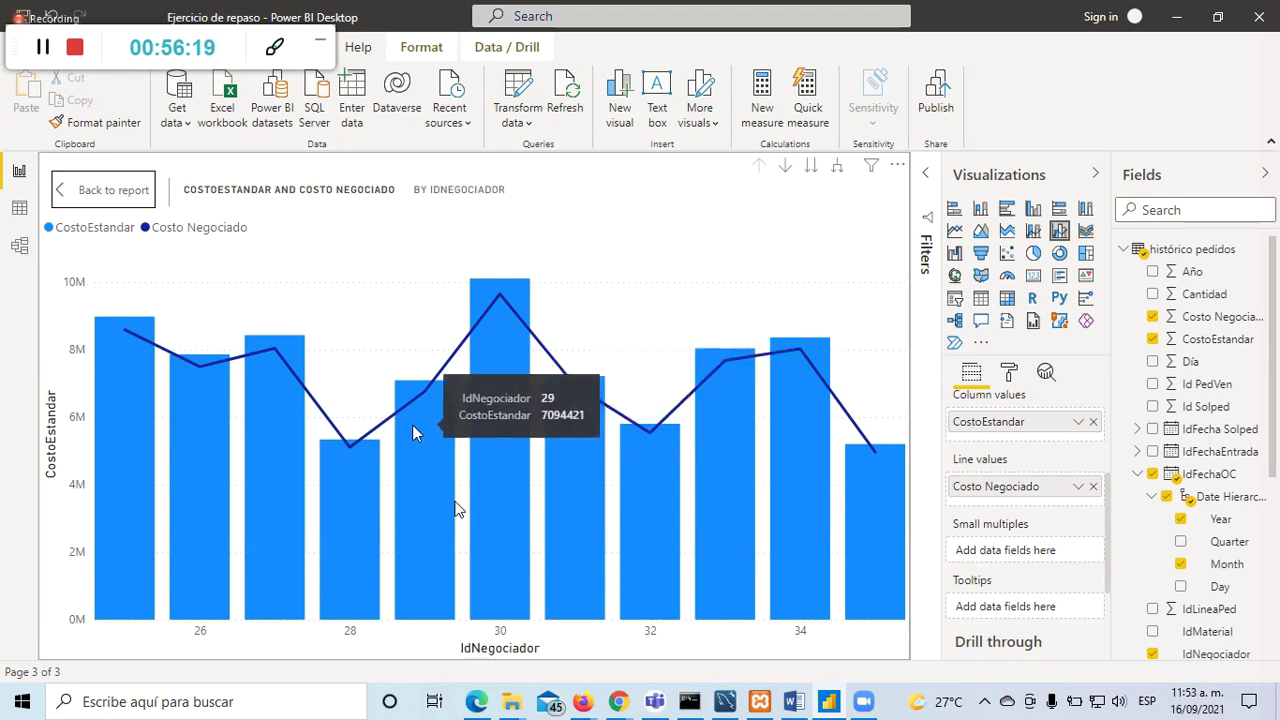
mouse_move(430, 395)
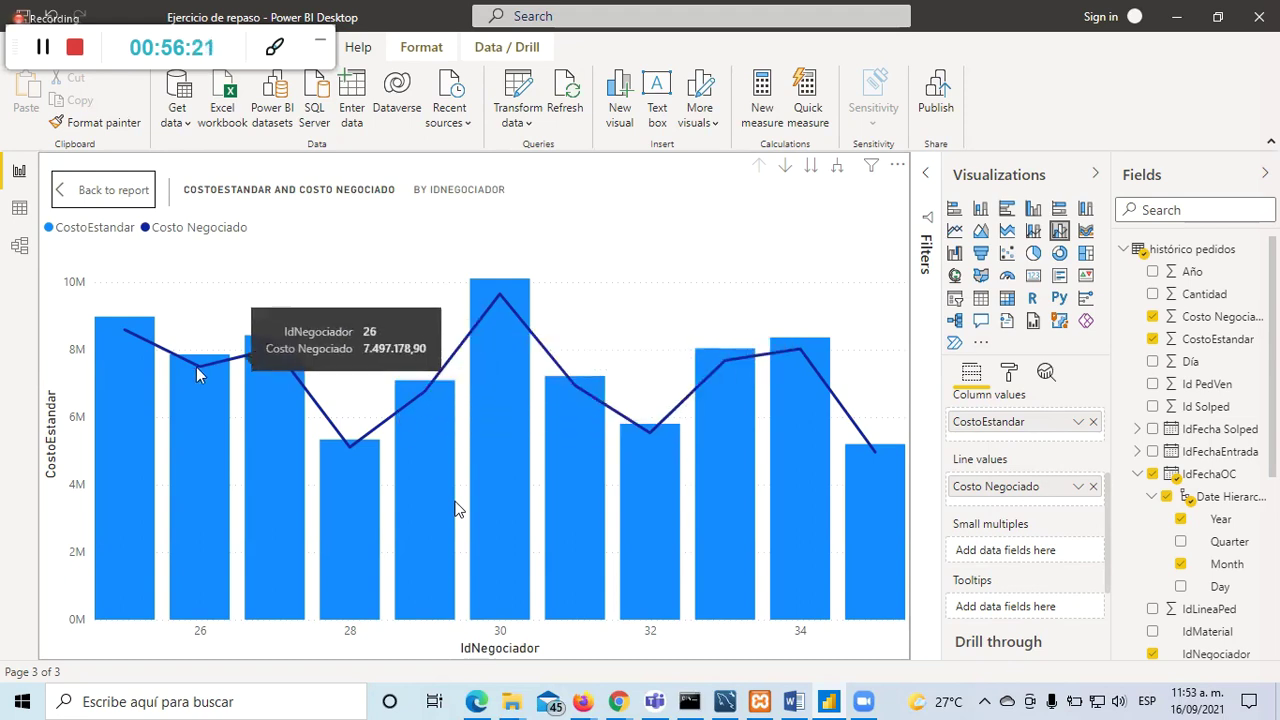
mouse_move(386, 438)
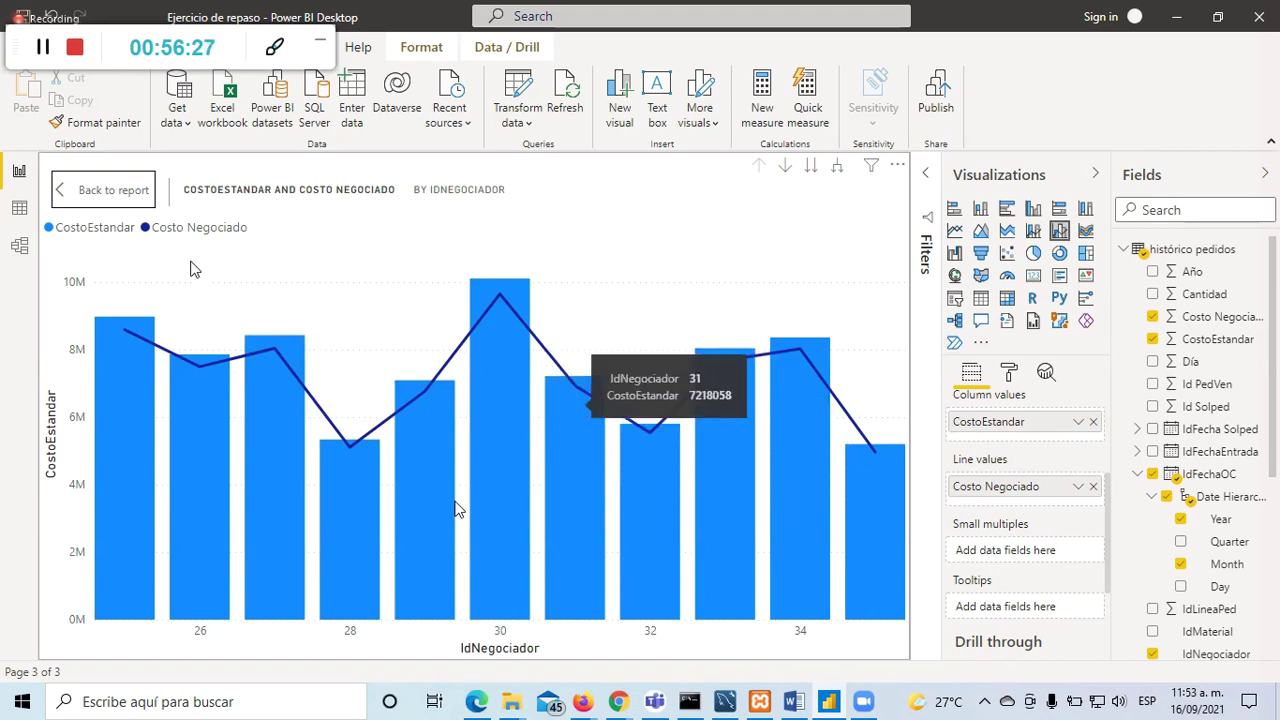
left_click(120, 194)
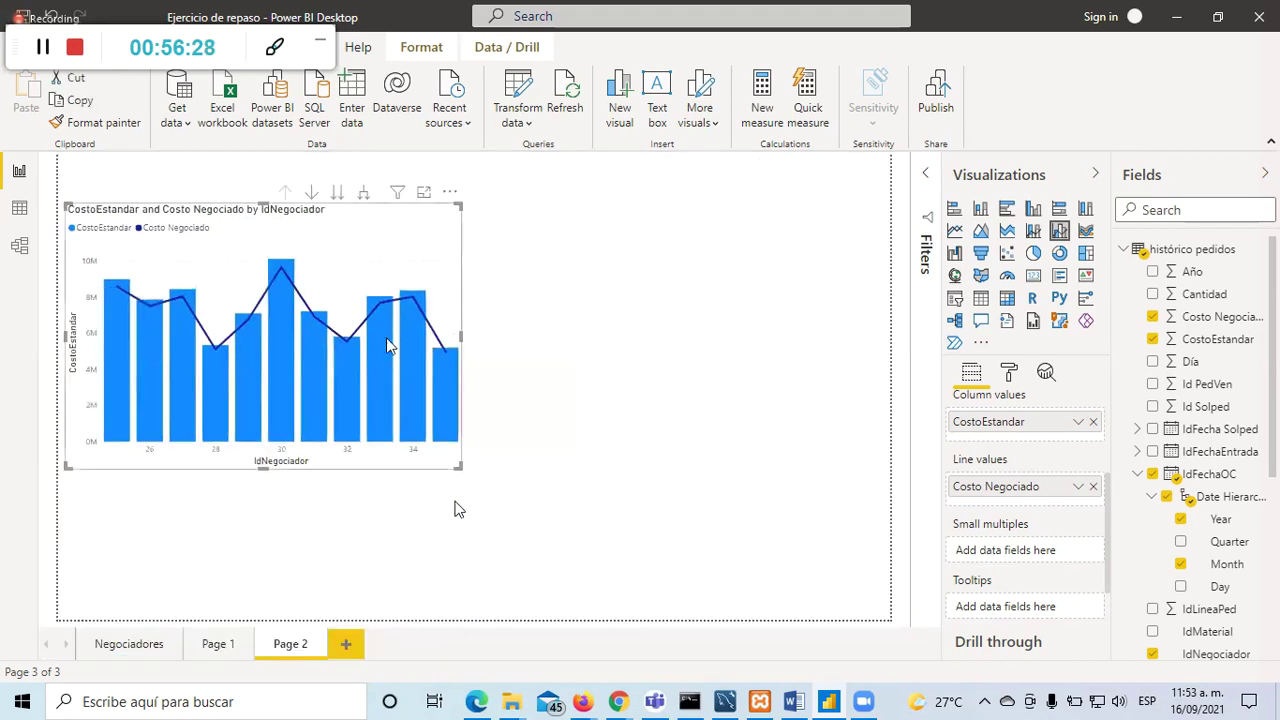
Step: Make the cost chart wider and shorter, then select it to show its field wells
left_click(670, 380)
left_click(426, 251)
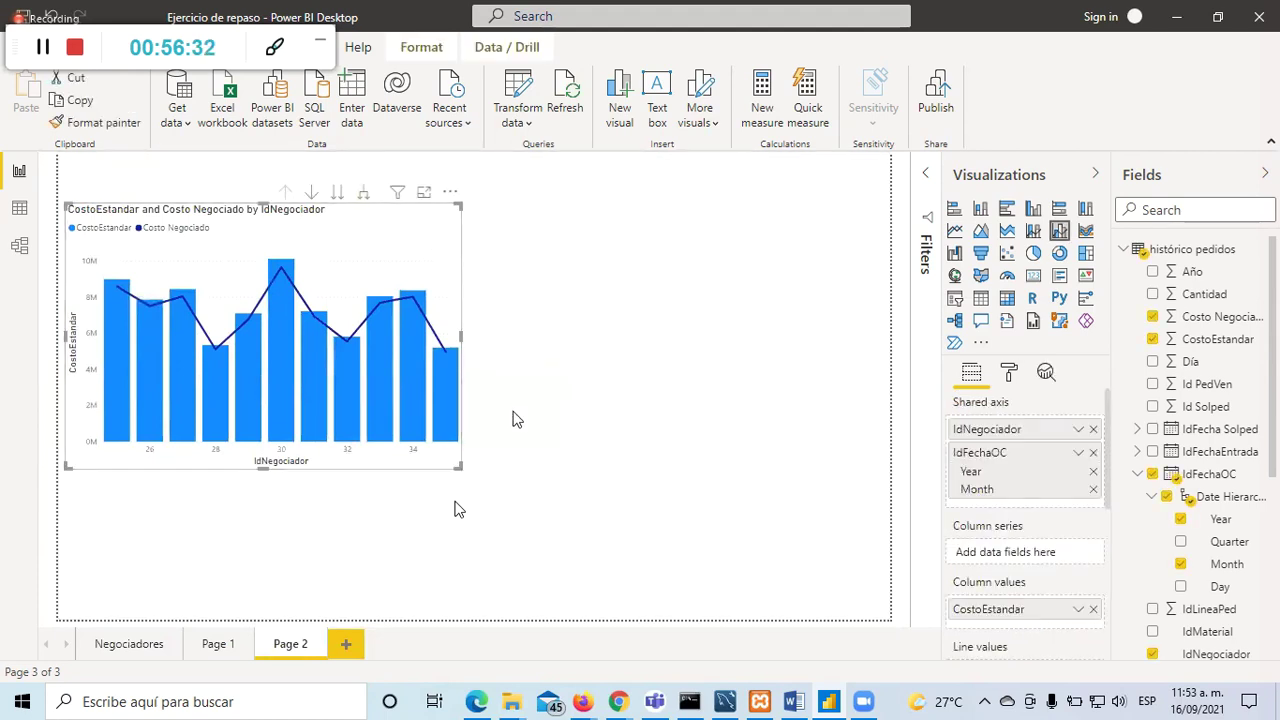
left_click_drag(458, 466, 512, 420)
left_click(706, 362)
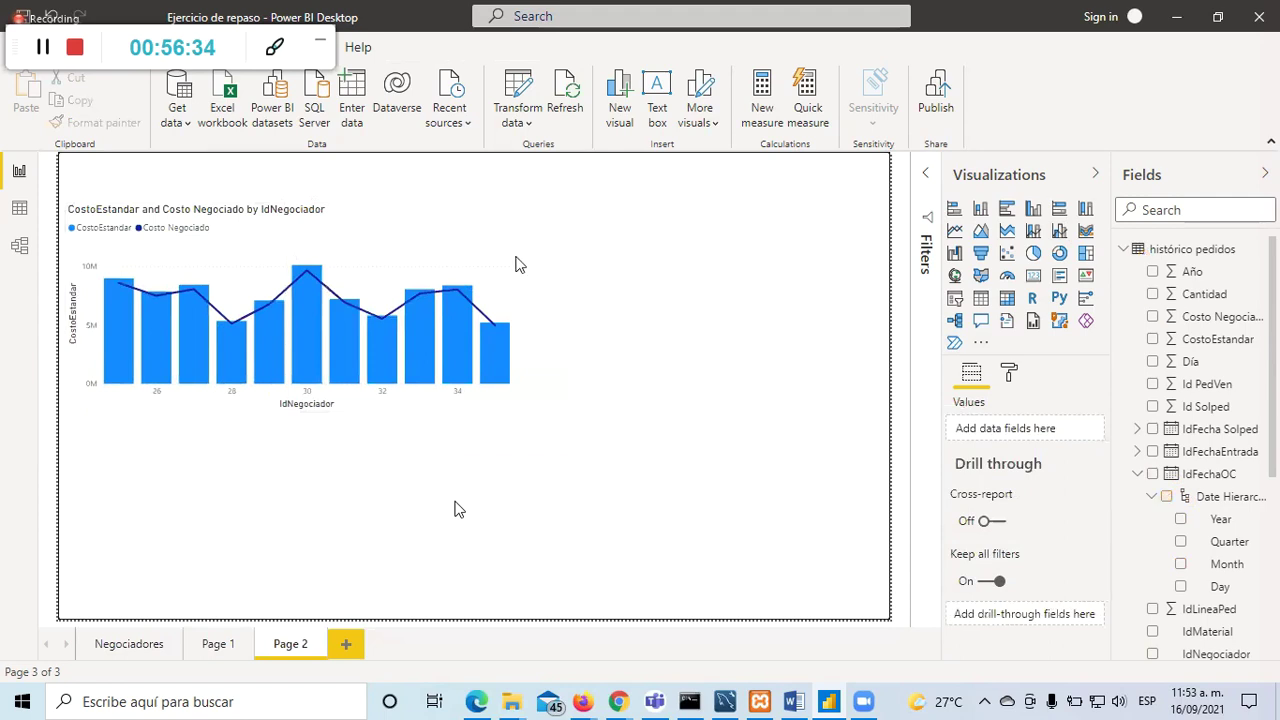
left_click(491, 292)
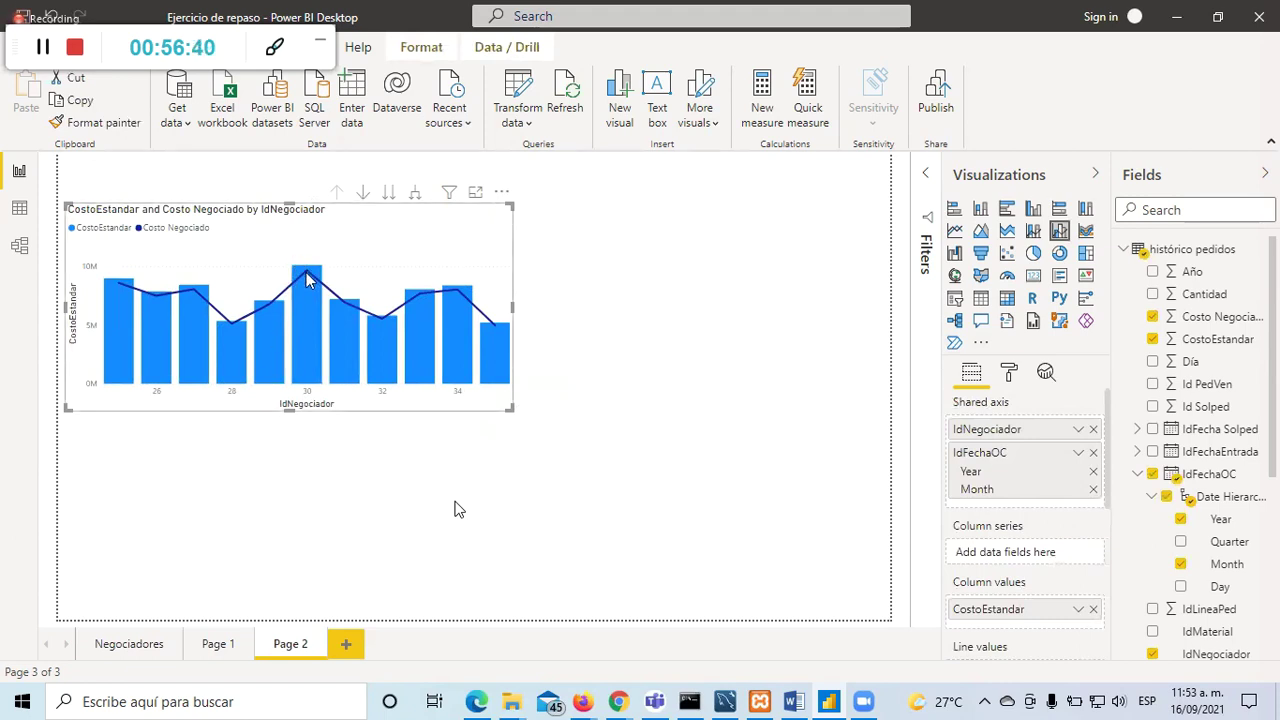
mouse_move(307, 280)
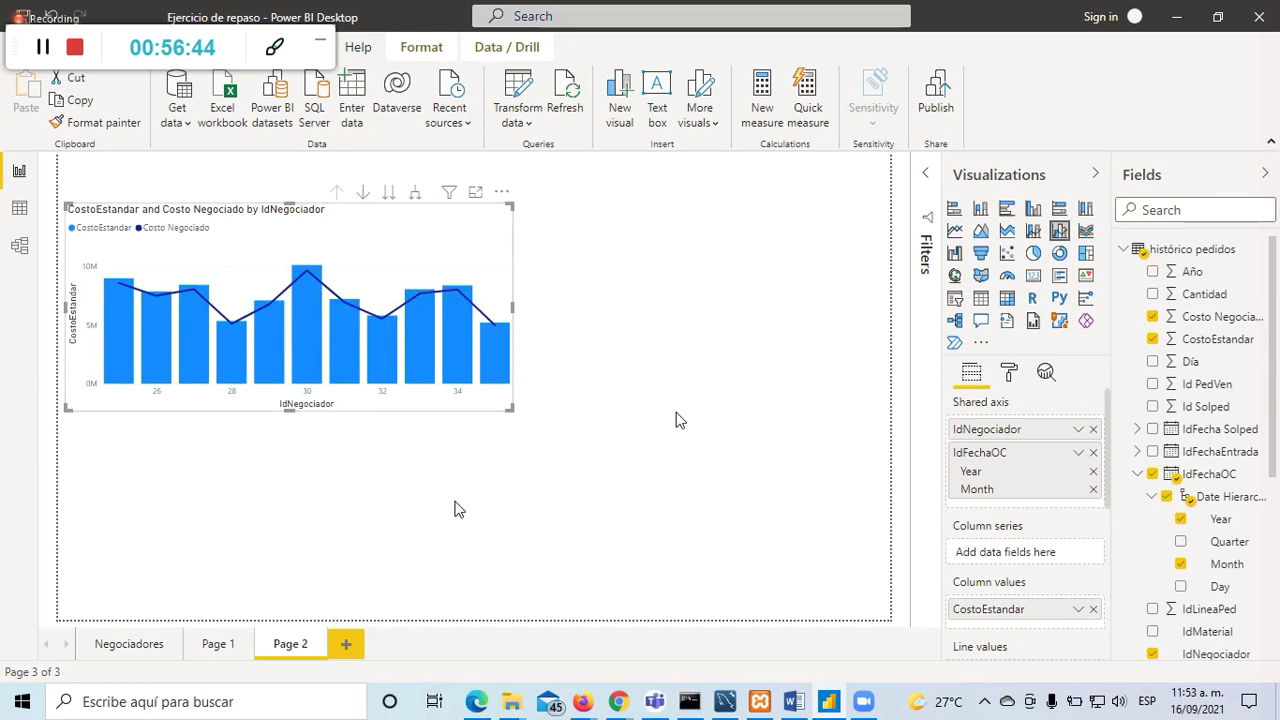
scroll(1040, 495, "down", 5)
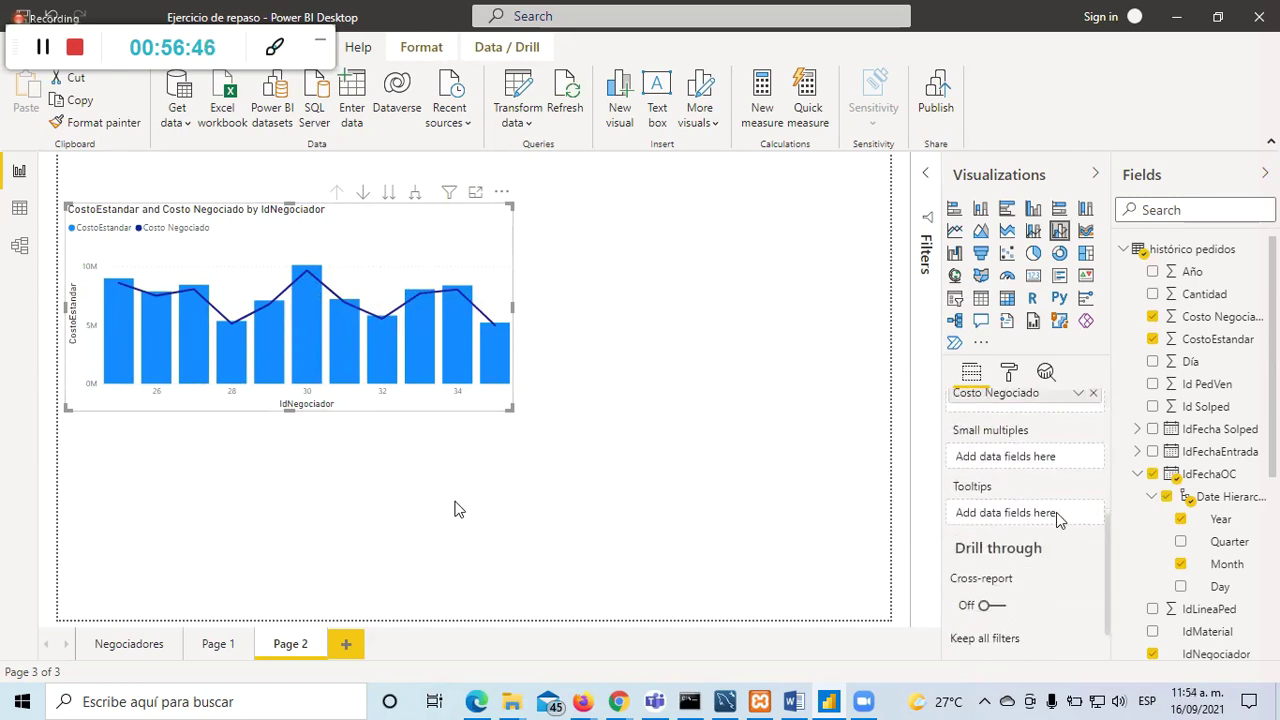
scroll(1056, 512, "down", 1)
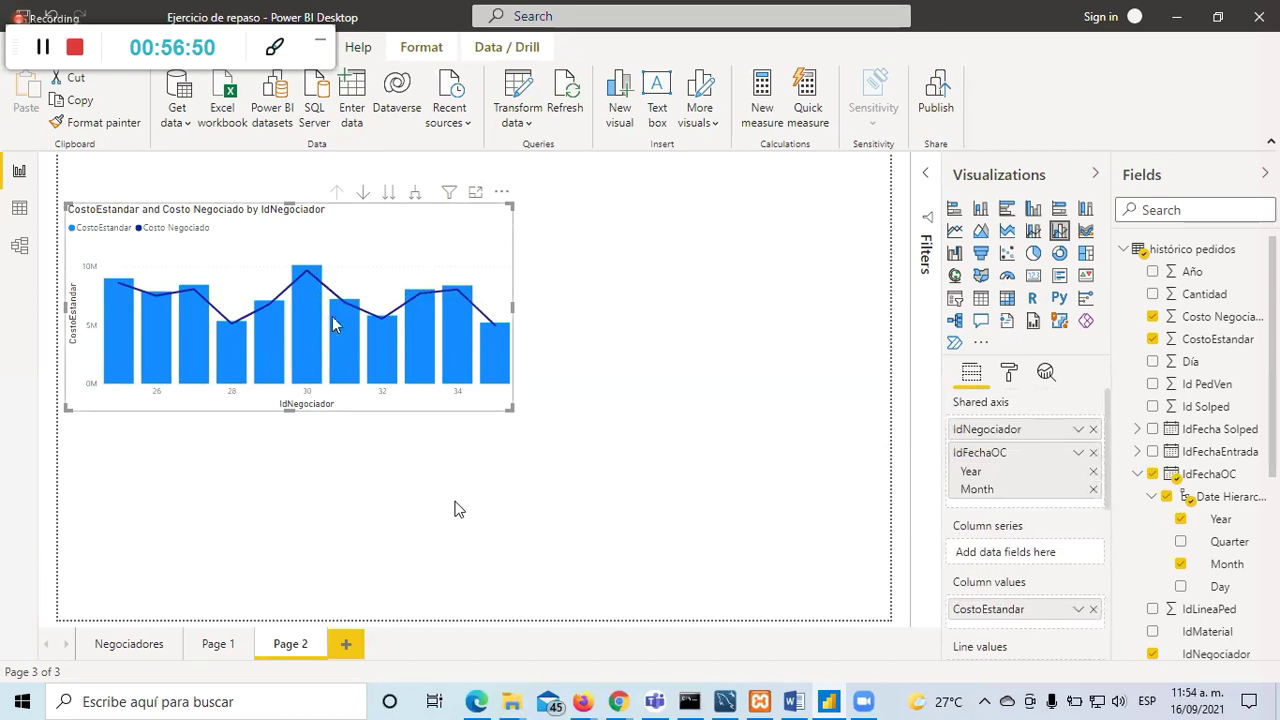
mouse_move(380, 327)
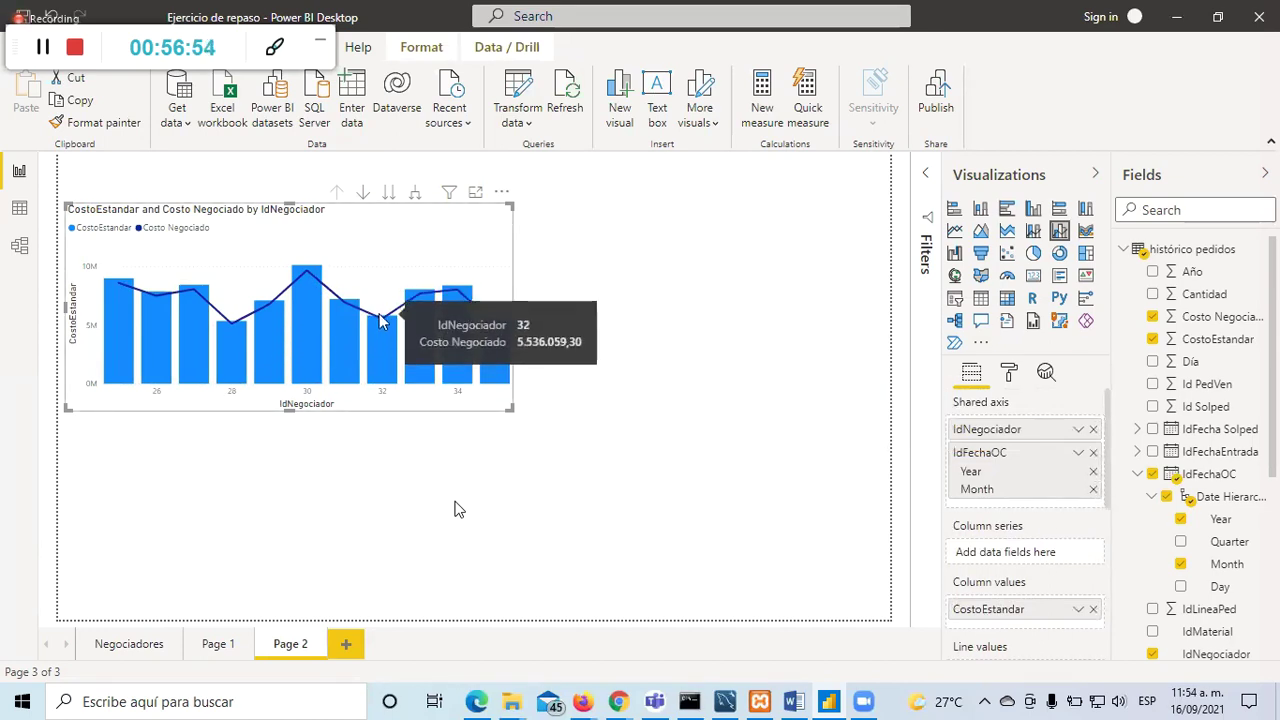
left_click(1014, 377)
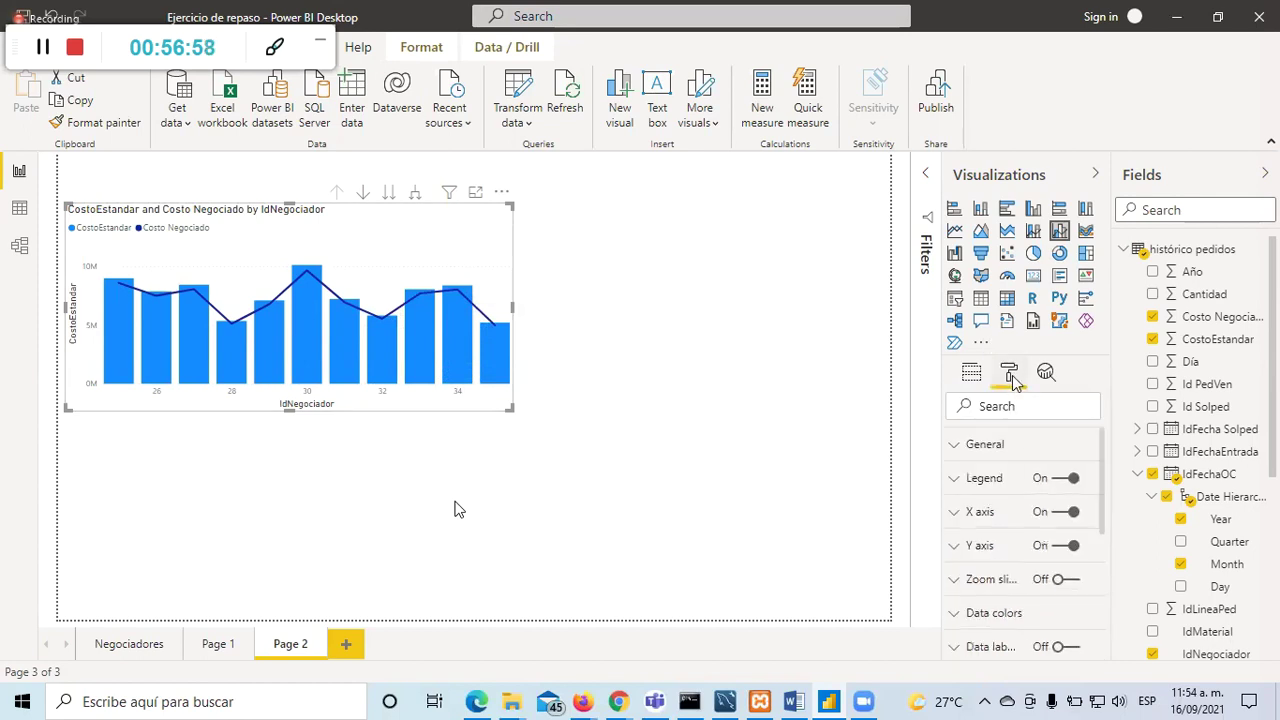
left_click(957, 614)
scroll(955, 620, "down", 4)
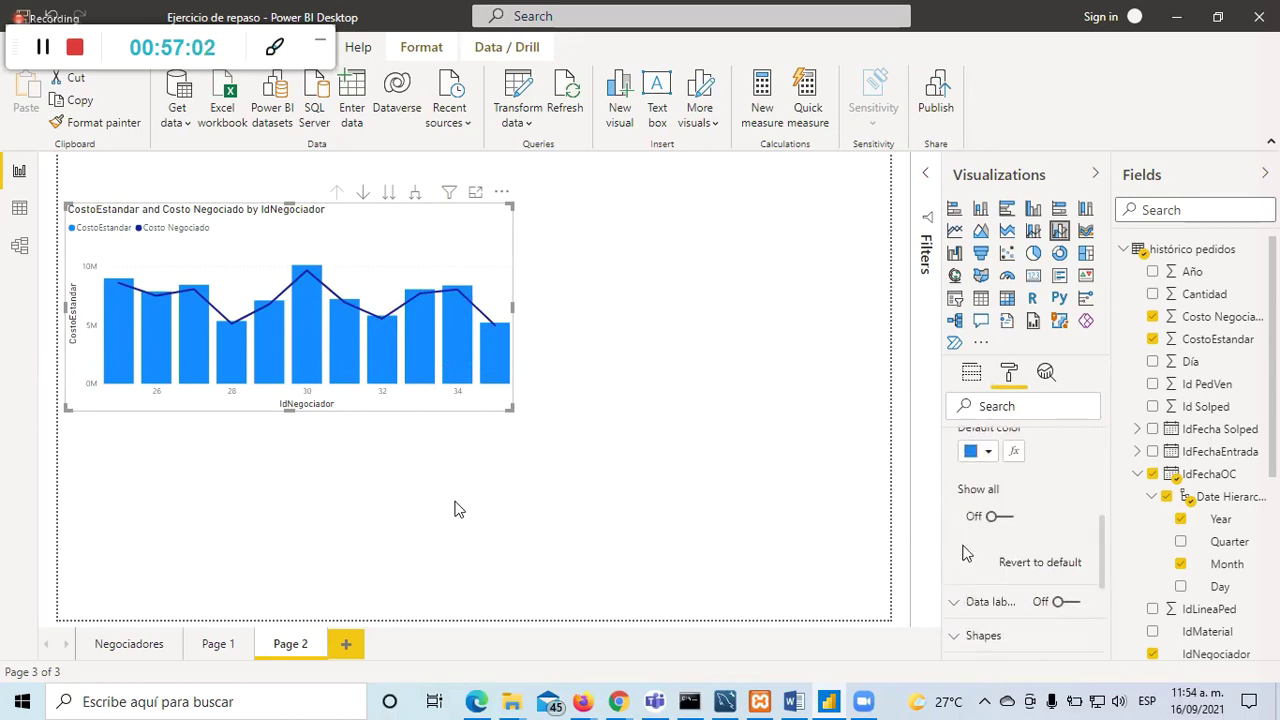
scroll(955, 620, "up", 4)
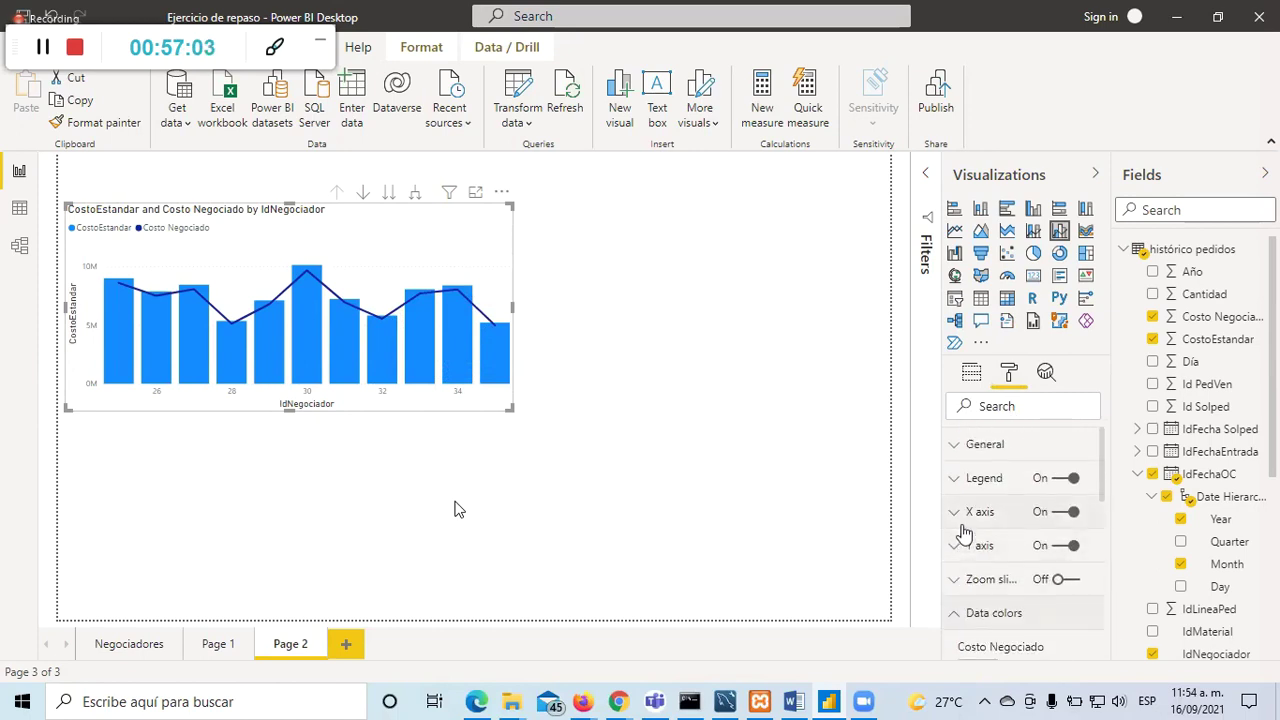
left_click(971, 372)
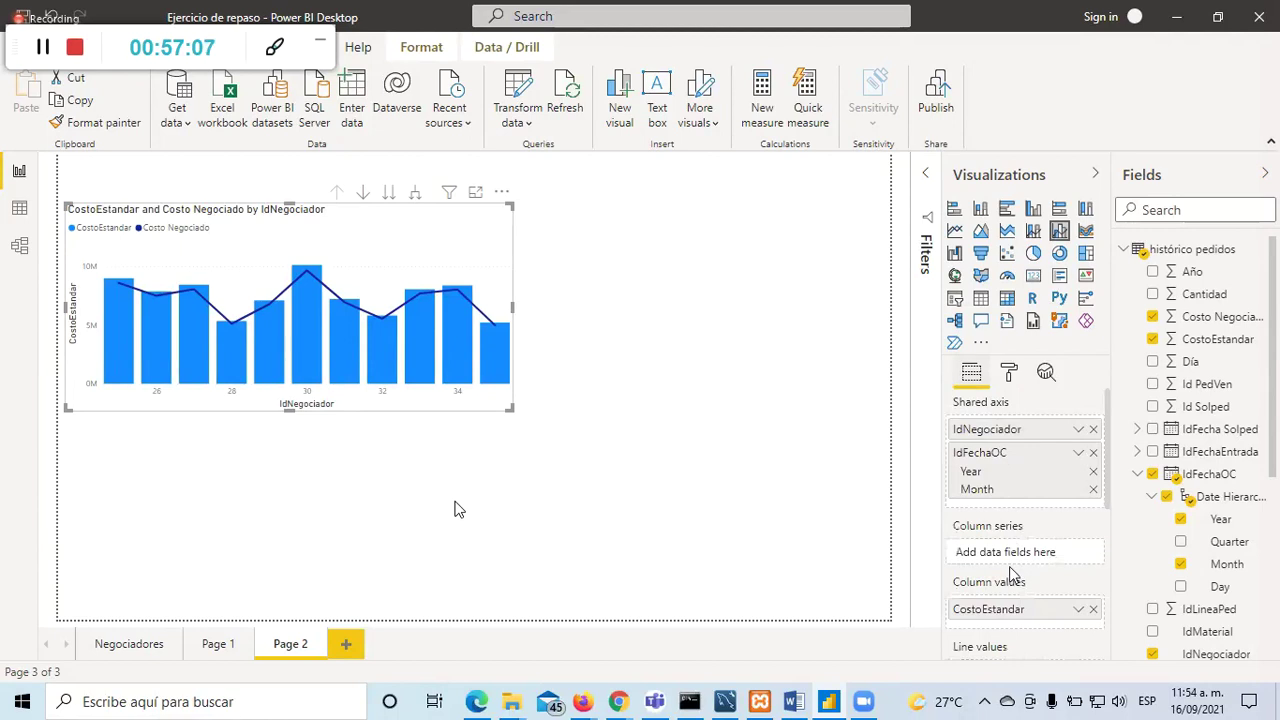
scroll(1031, 539, "down", 2)
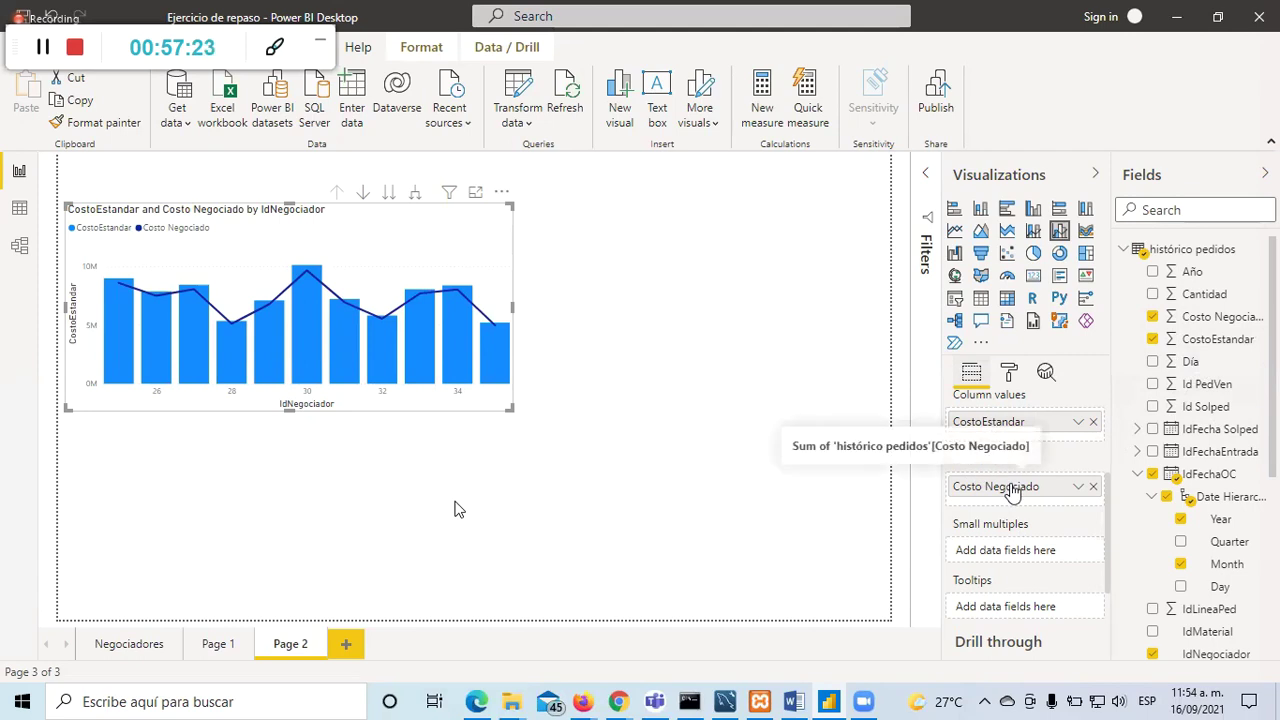
mouse_move(422, 342)
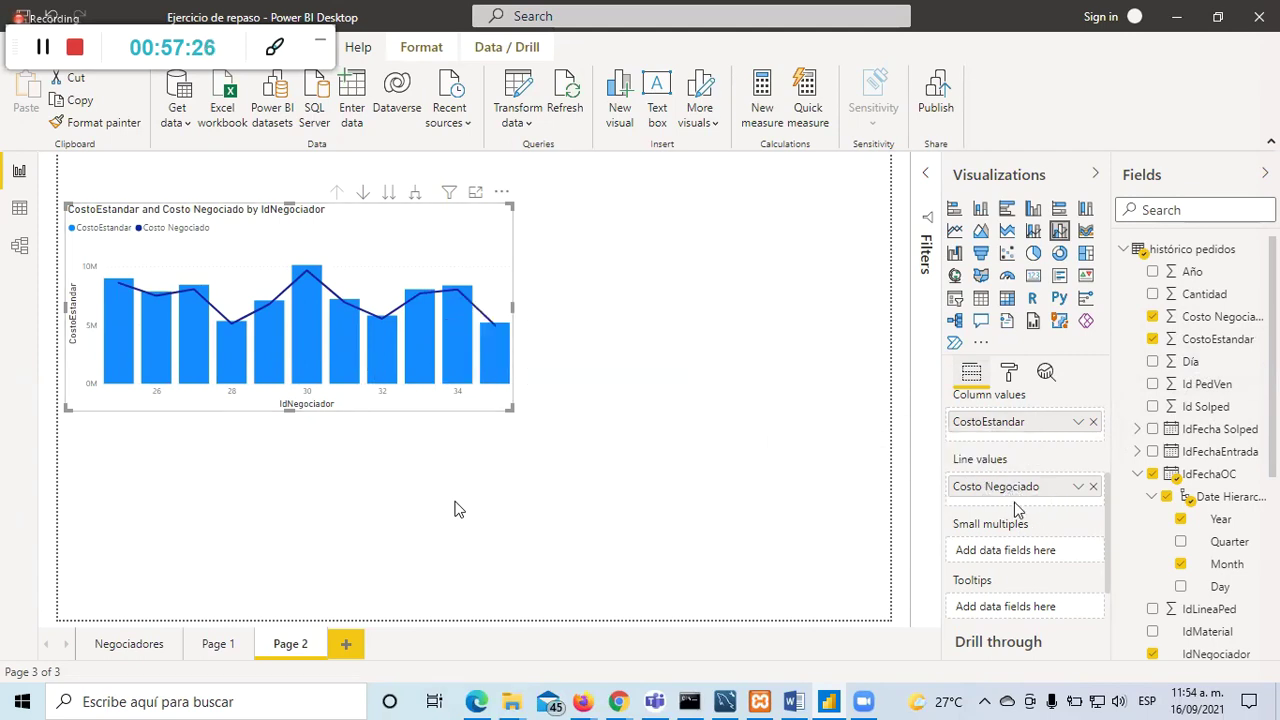
scroll(1049, 534, "up", 3)
scroll(1054, 556, "up", 1)
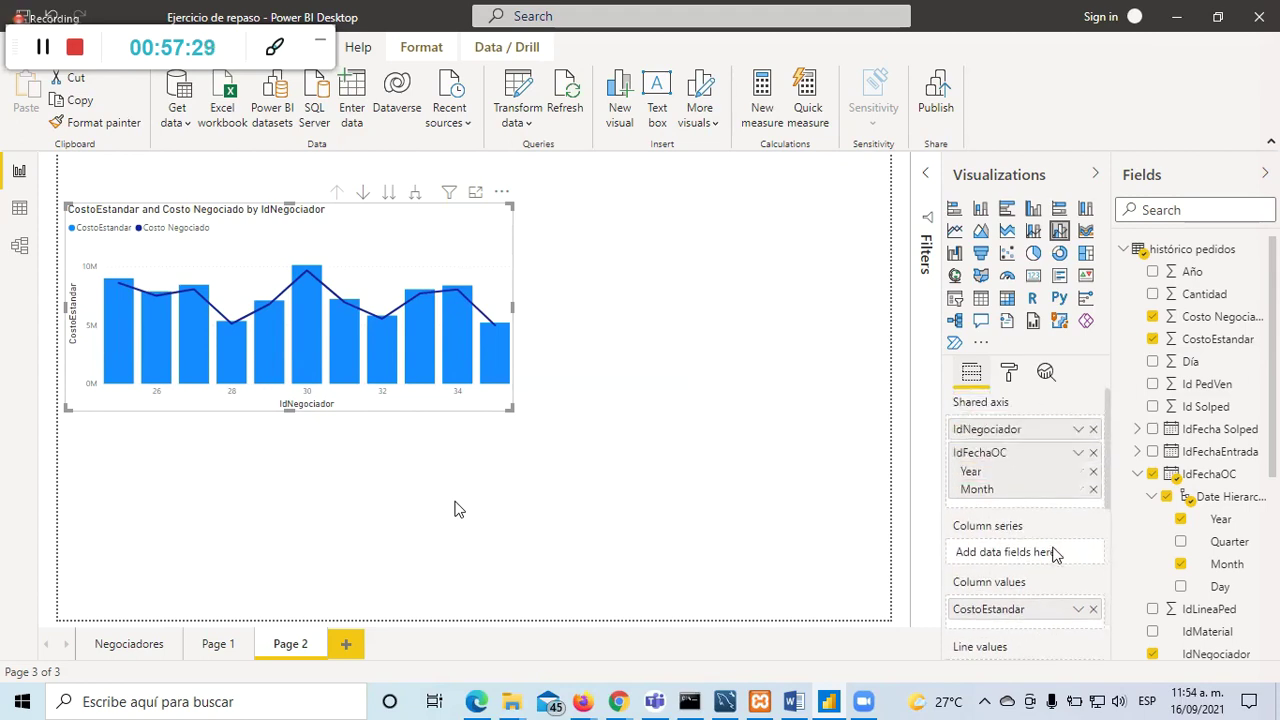
left_click(1008, 373)
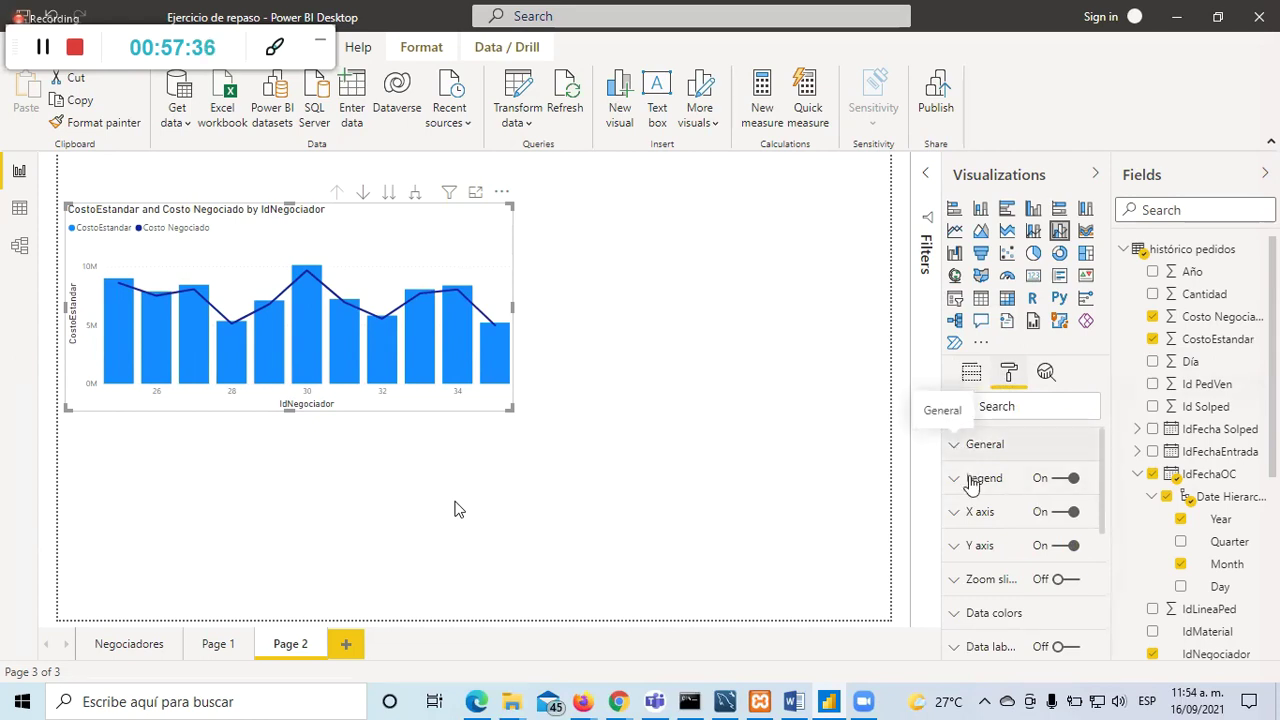
scroll(957, 450, "down", 3)
left_click(955, 460)
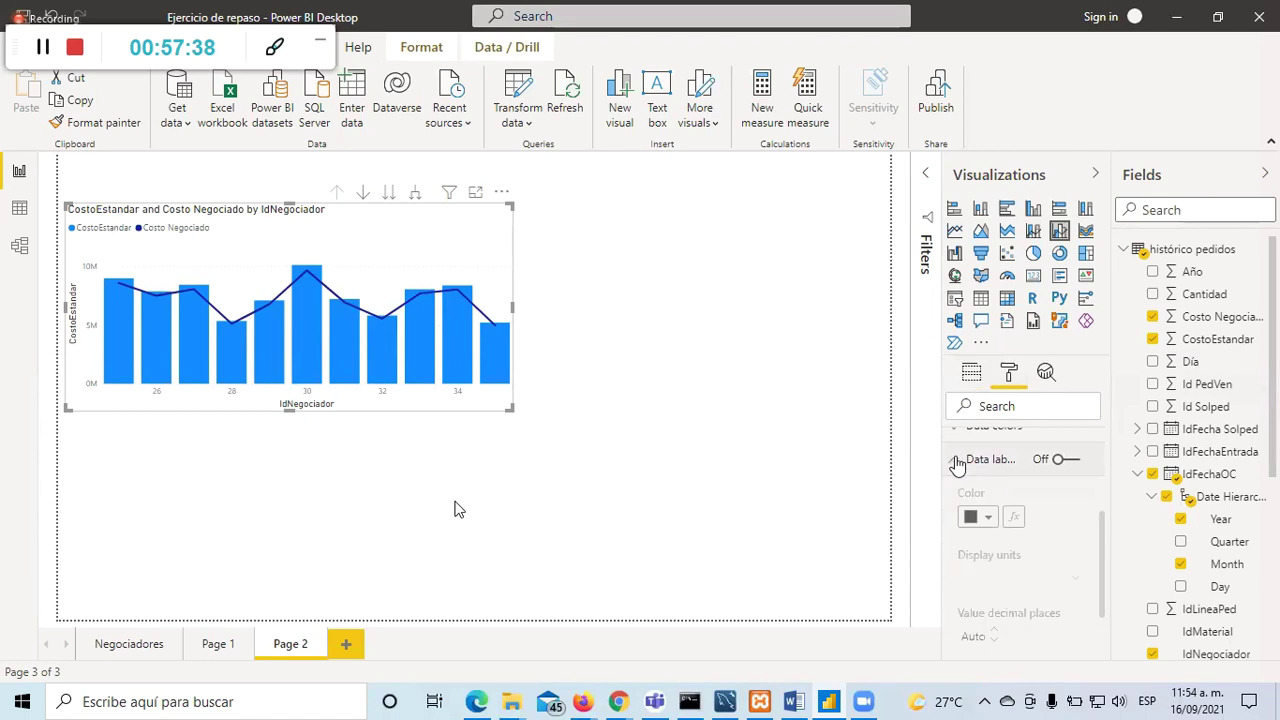
left_click(956, 462)
left_click(956, 462)
scroll(1028, 615, "down", 4)
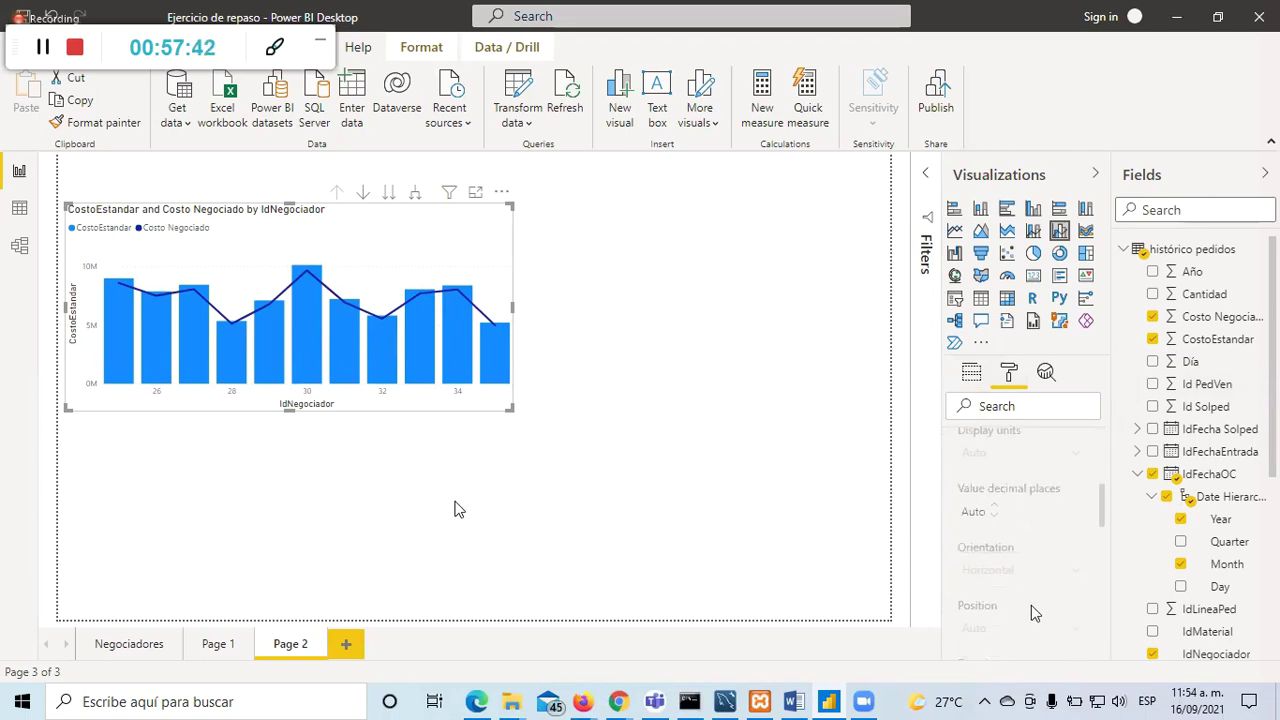
scroll(1036, 610, "down", 1)
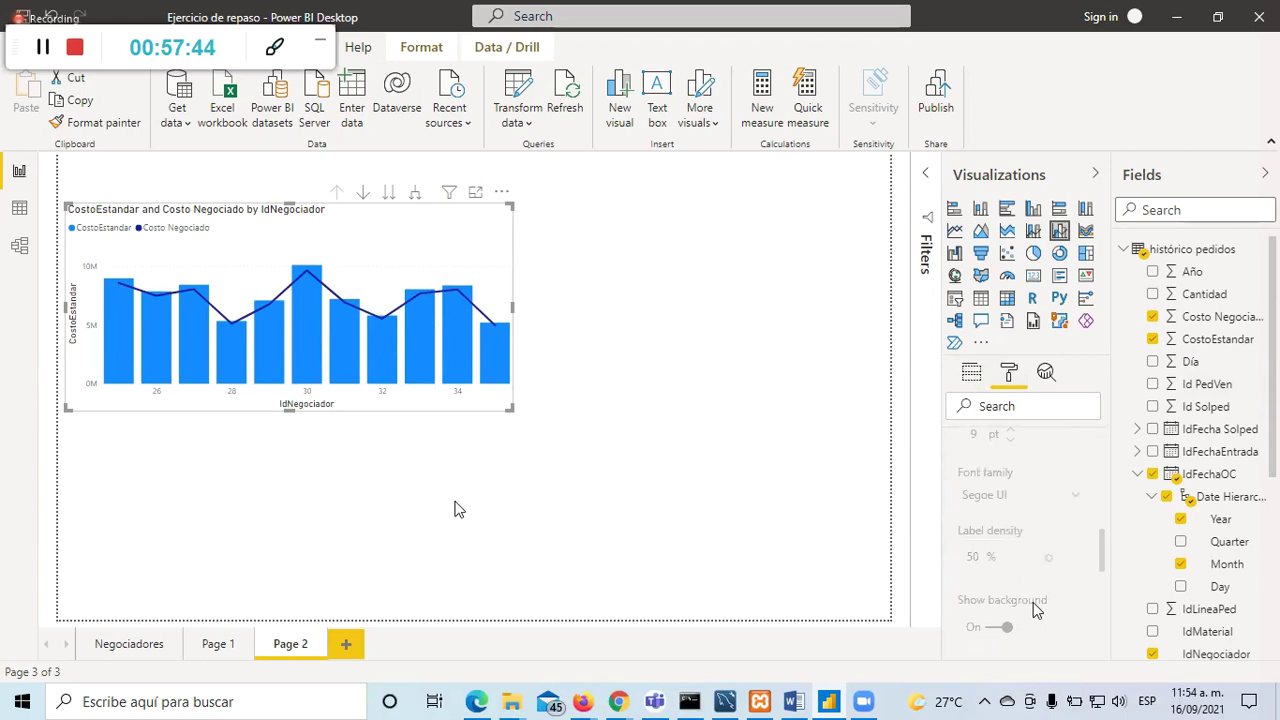
scroll(1036, 610, "down", 3)
scroll(1036, 610, "down", 3)
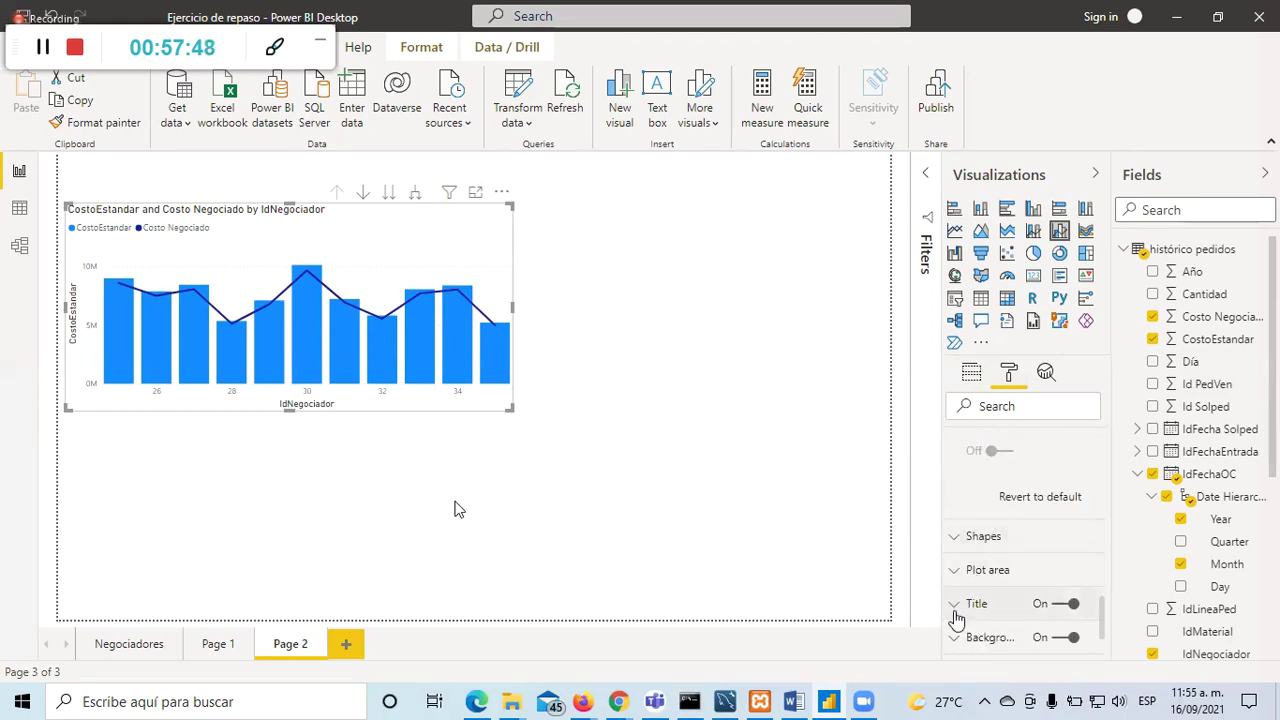
scroll(957, 606, "up", 3)
scroll(957, 606, "up", 3)
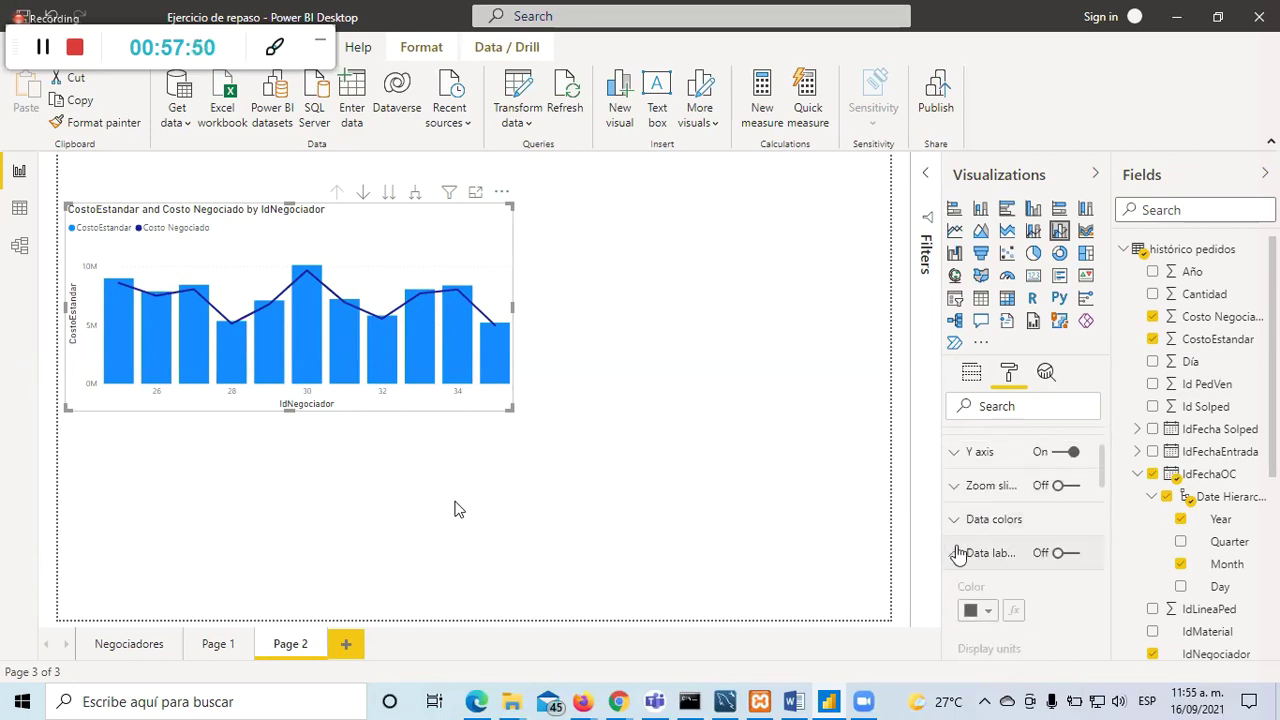
left_click(953, 553)
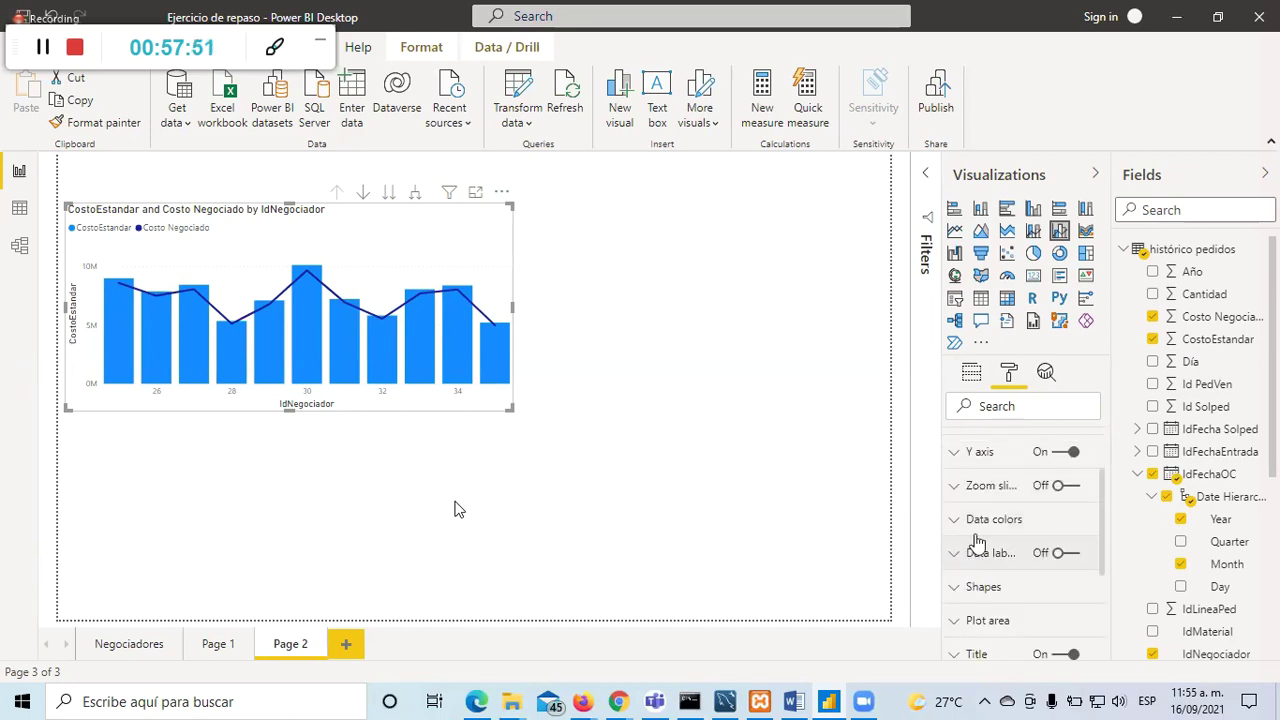
left_click(956, 487)
left_click(957, 488)
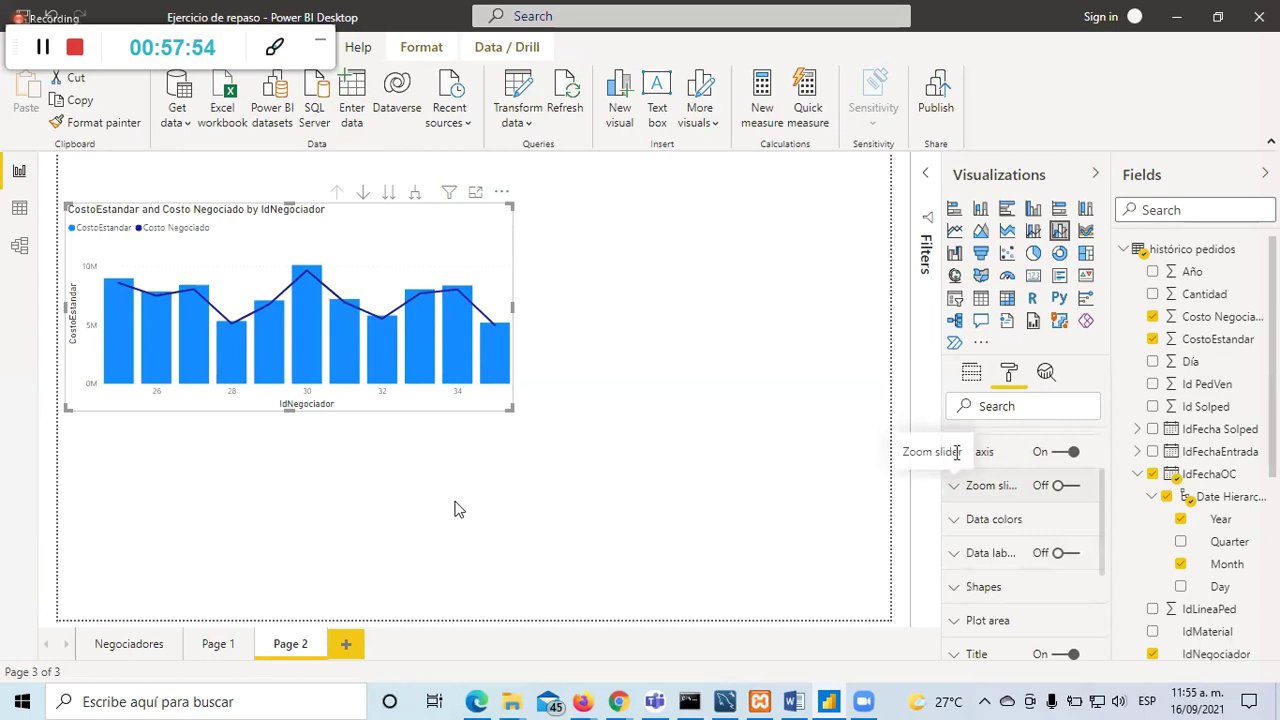
scroll(980, 486, "up", 2)
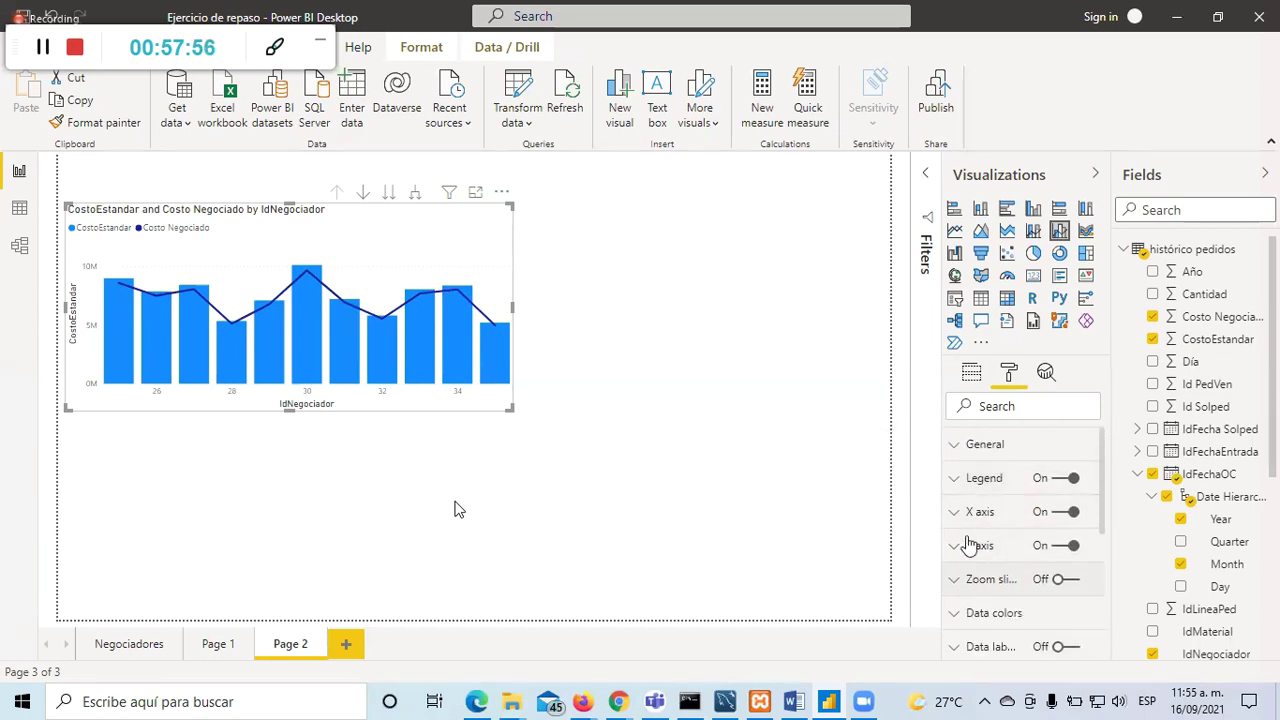
left_click(1046, 373)
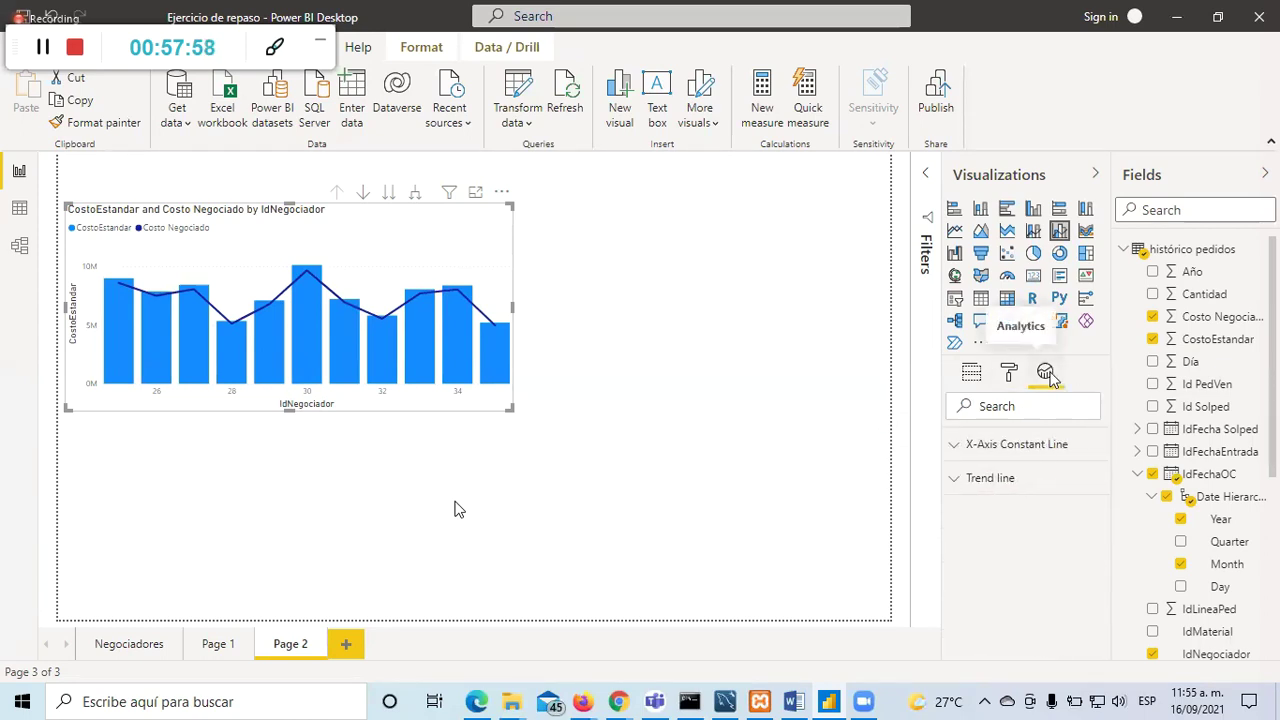
left_click(958, 481)
left_click(958, 482)
left_click(957, 448)
left_click(958, 450)
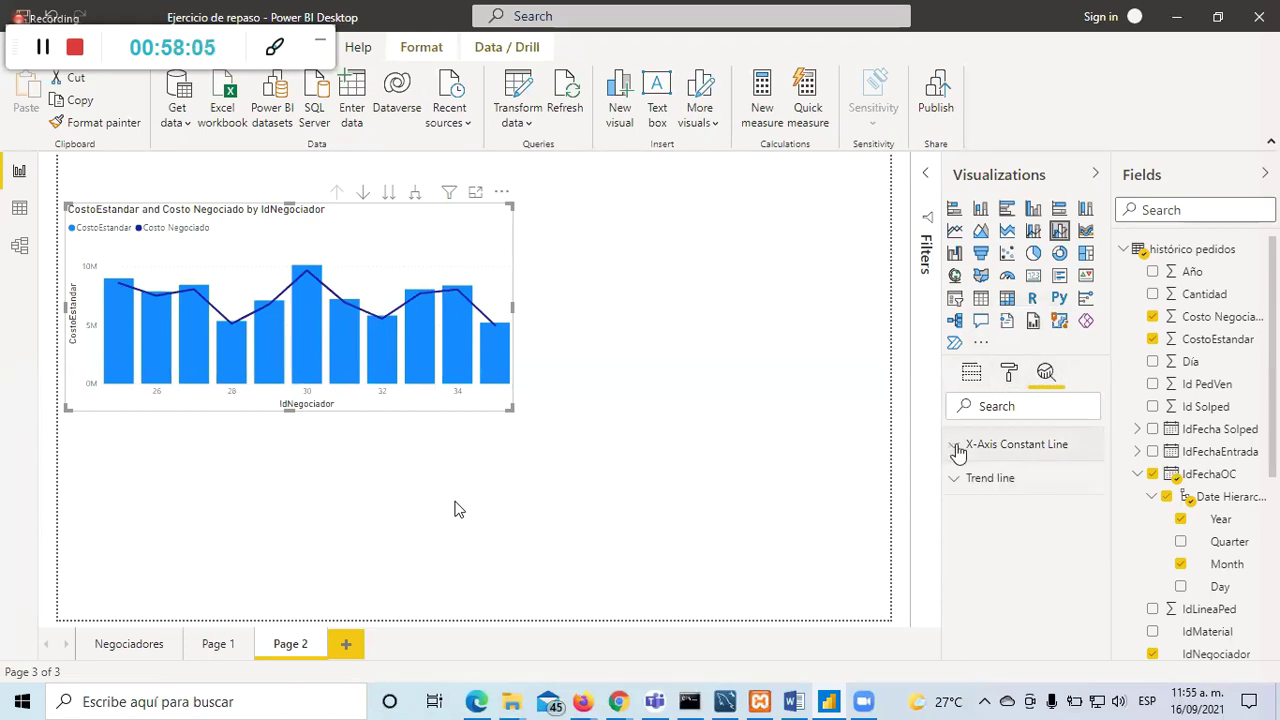
left_click(971, 372)
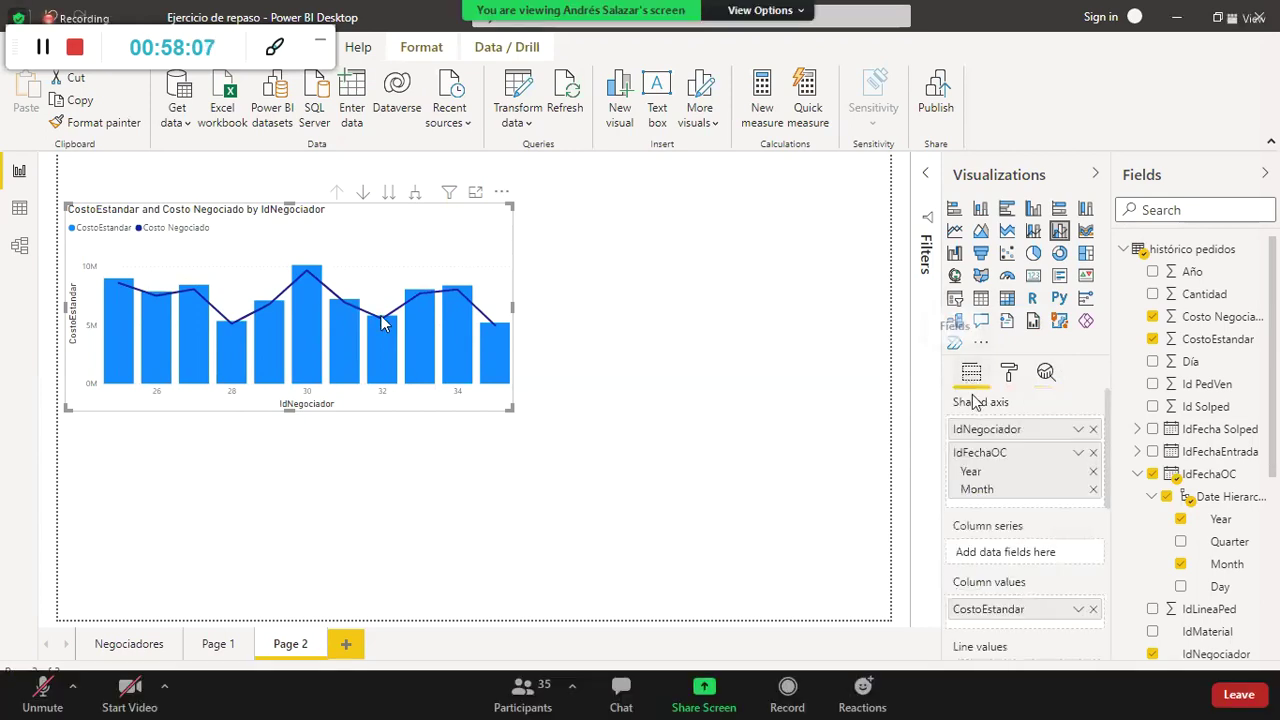
scroll(1013, 541, "down", 2)
scroll(1021, 570, "down", 3)
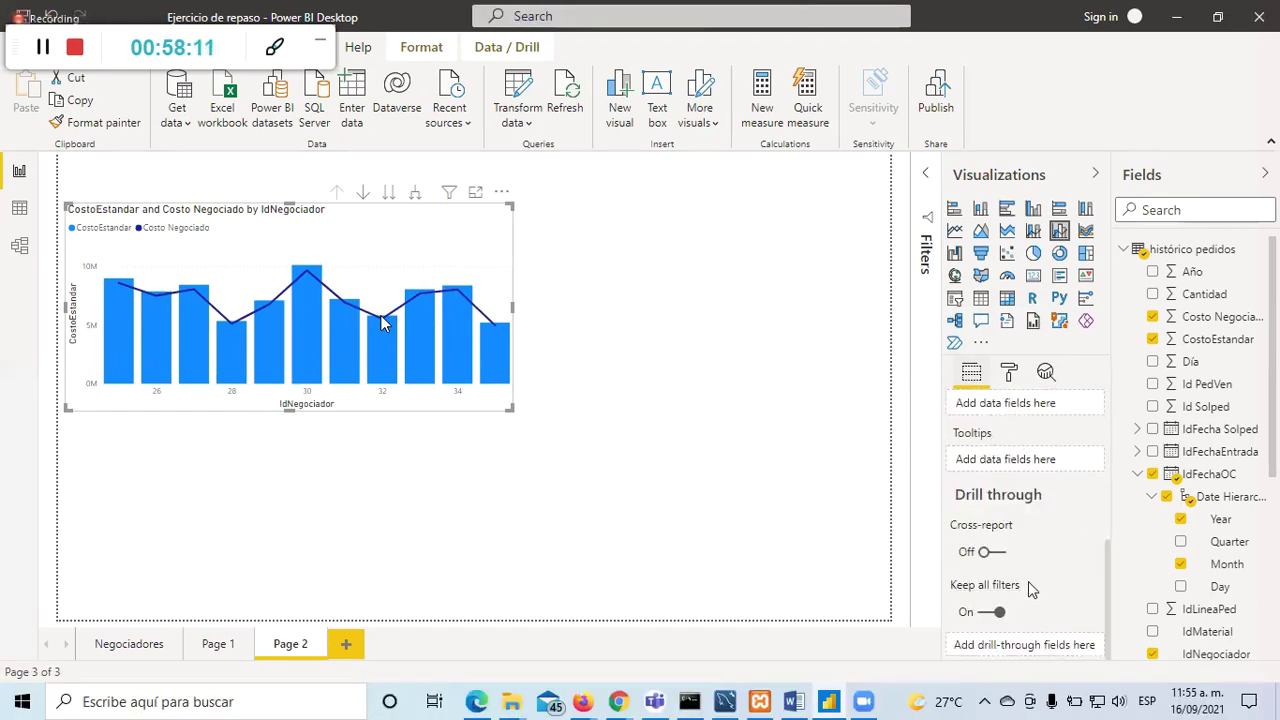
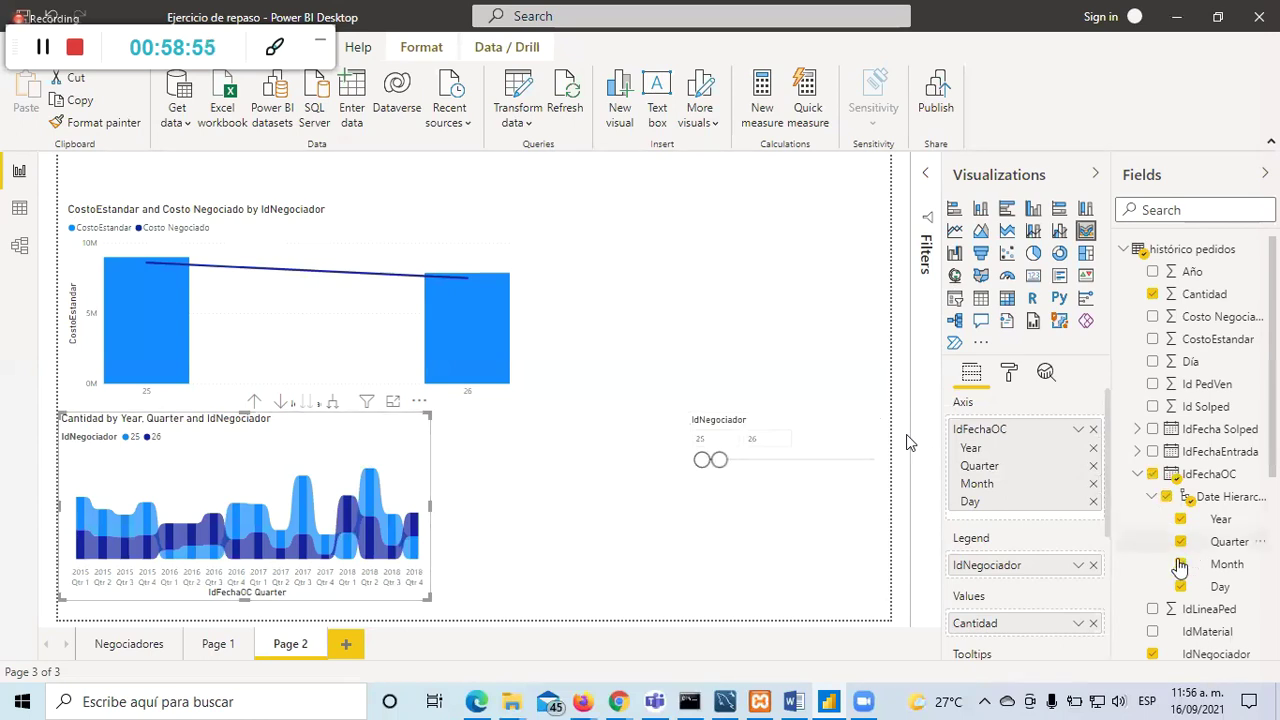
Step: Remove Quarter and Day from the ribbon chart's IdFechaOC date axis
left_click(1180, 541)
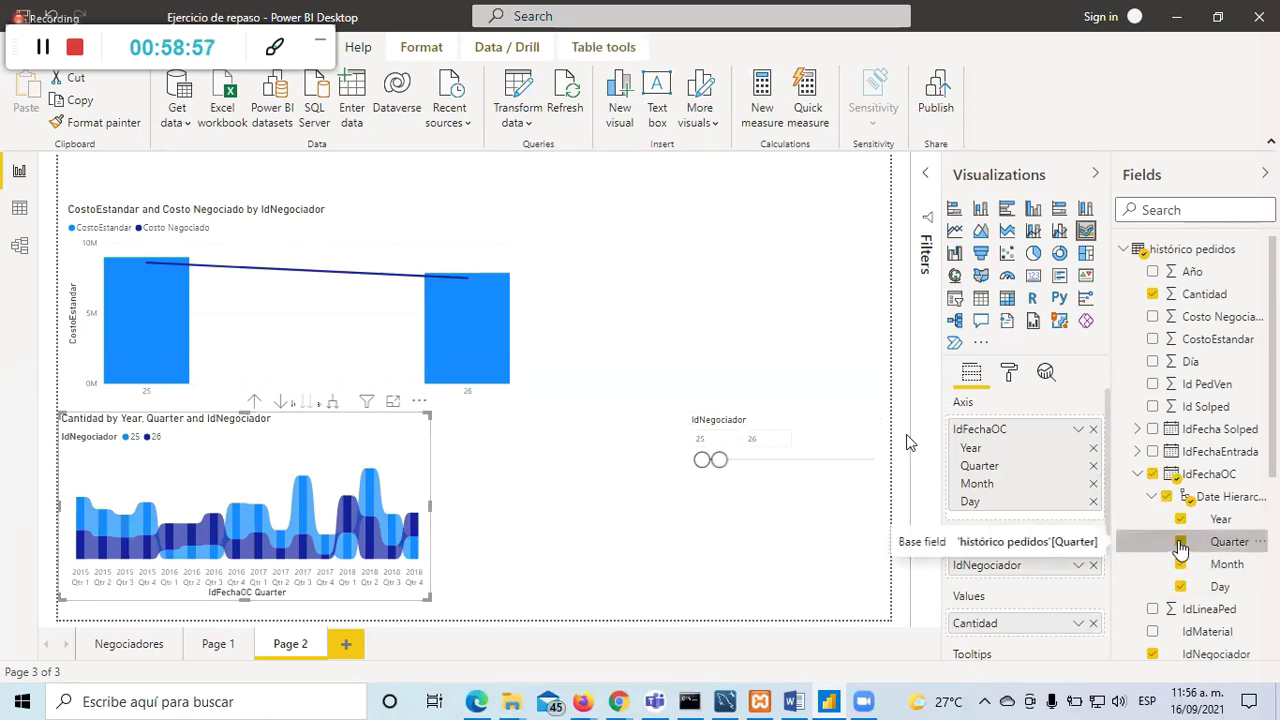
left_click(1180, 586)
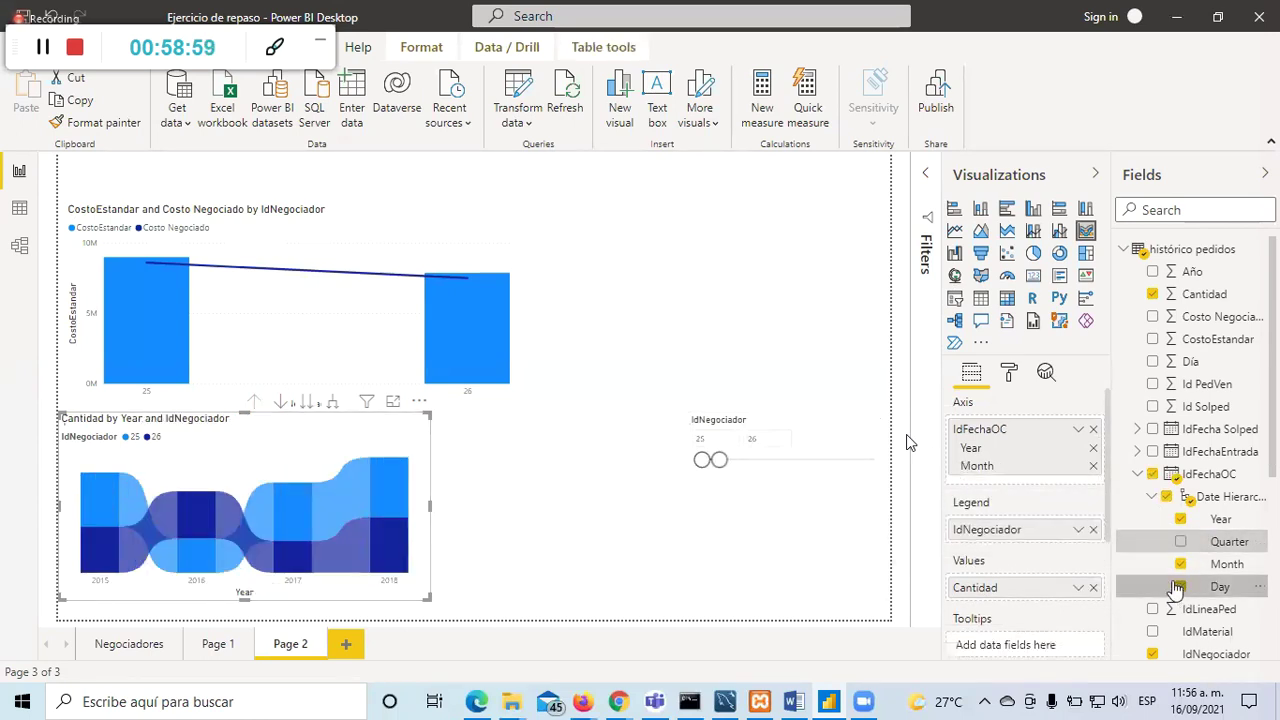
left_click(588, 553)
Step: Cross-highlight 2018 across both charts, then reselect the ribbon chart and collapse IdFechaOC
left_click(387, 505)
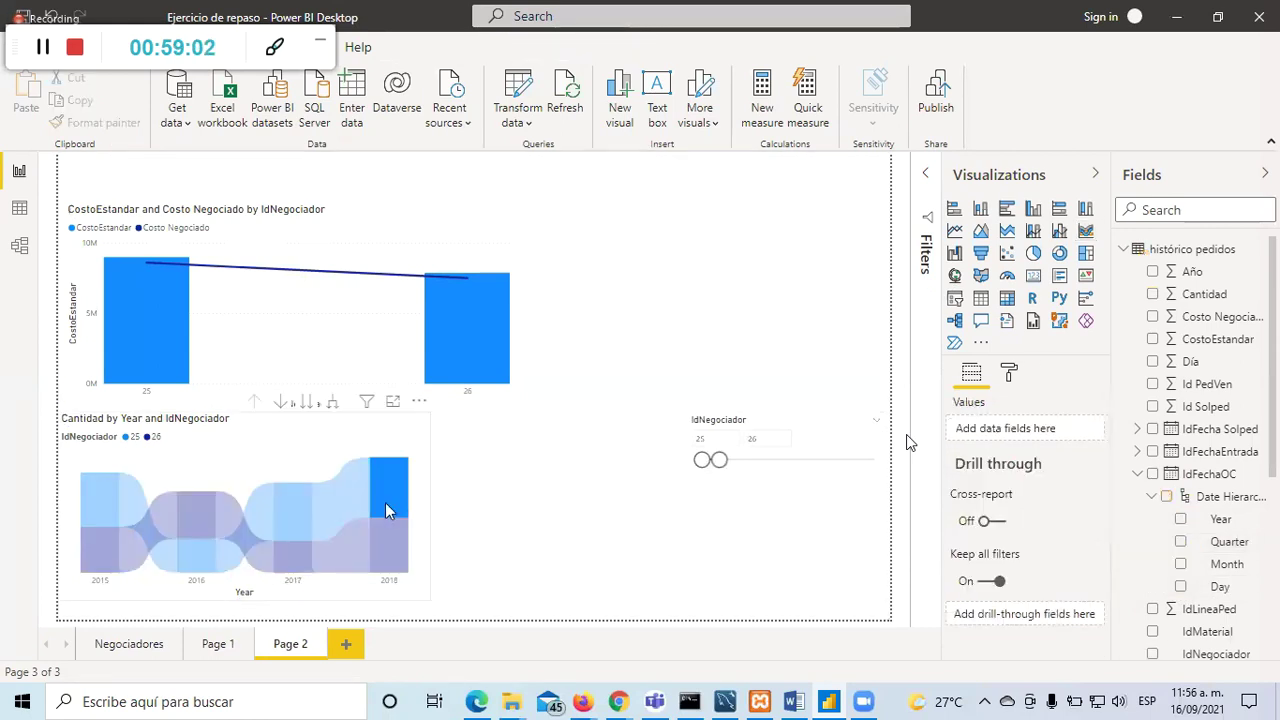
left_click(424, 457)
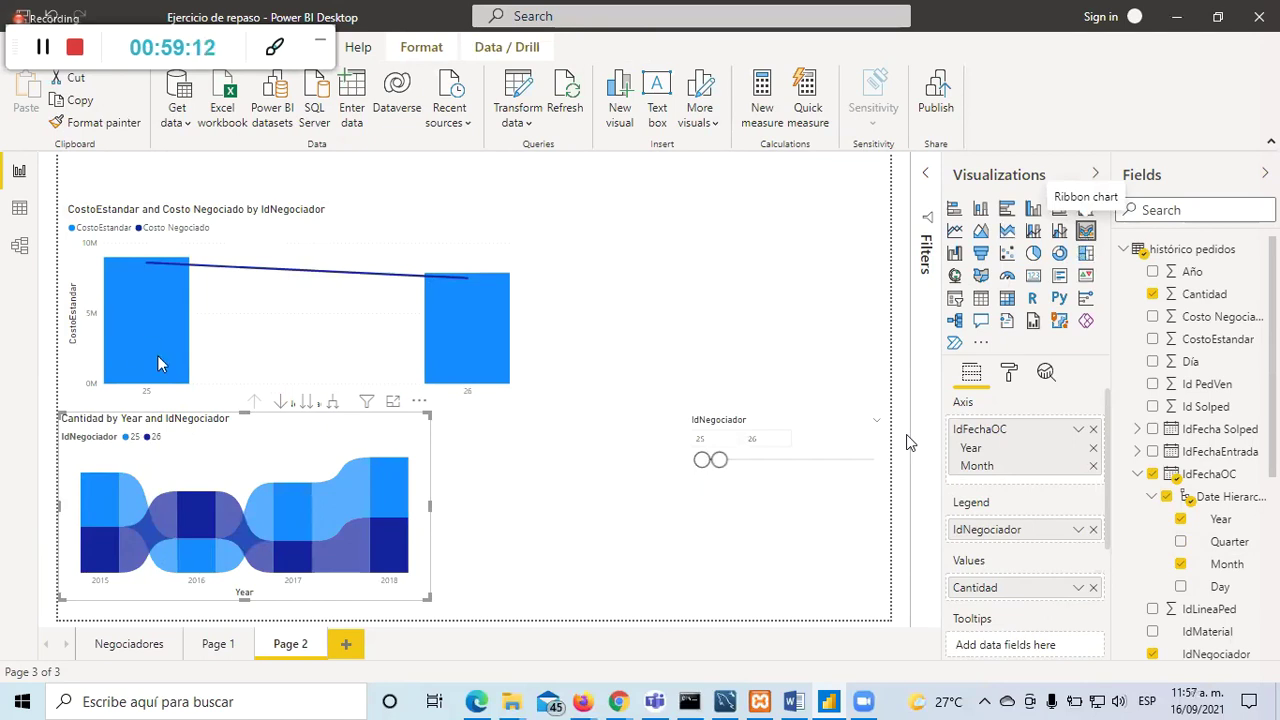
left_click(1137, 474)
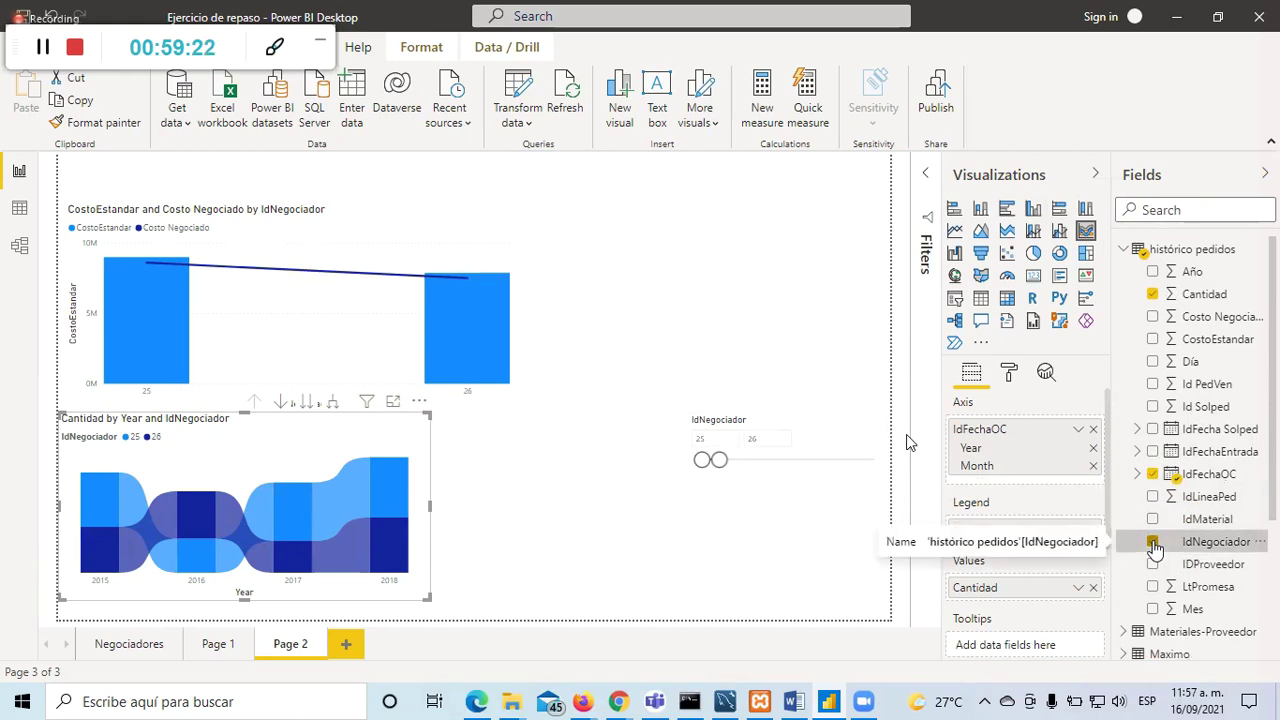
left_click(1153, 542)
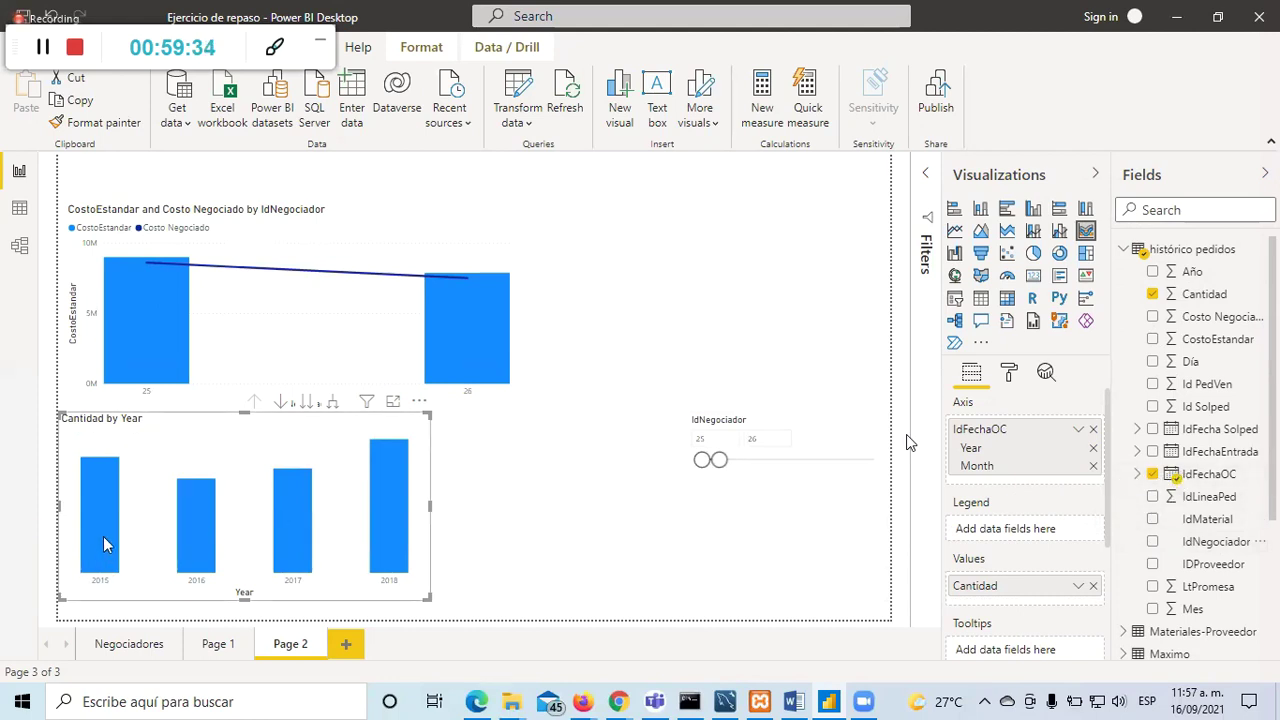
mouse_move(108, 545)
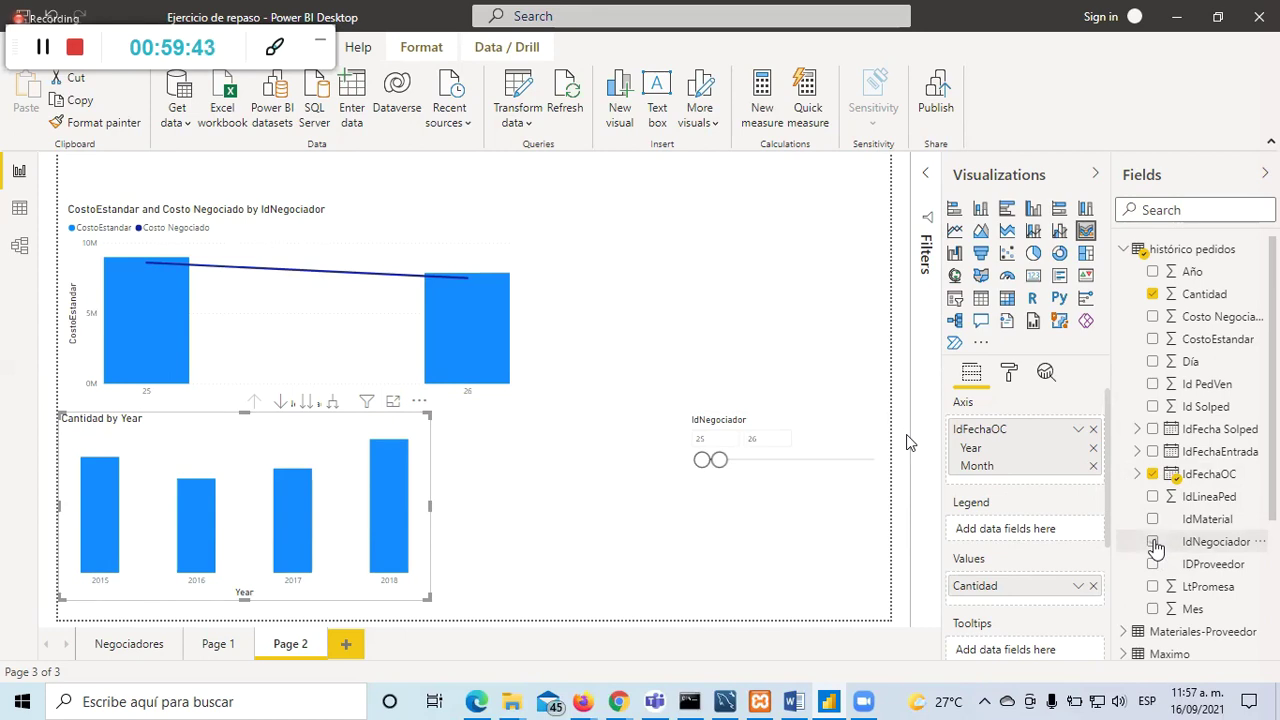
left_click(1153, 542)
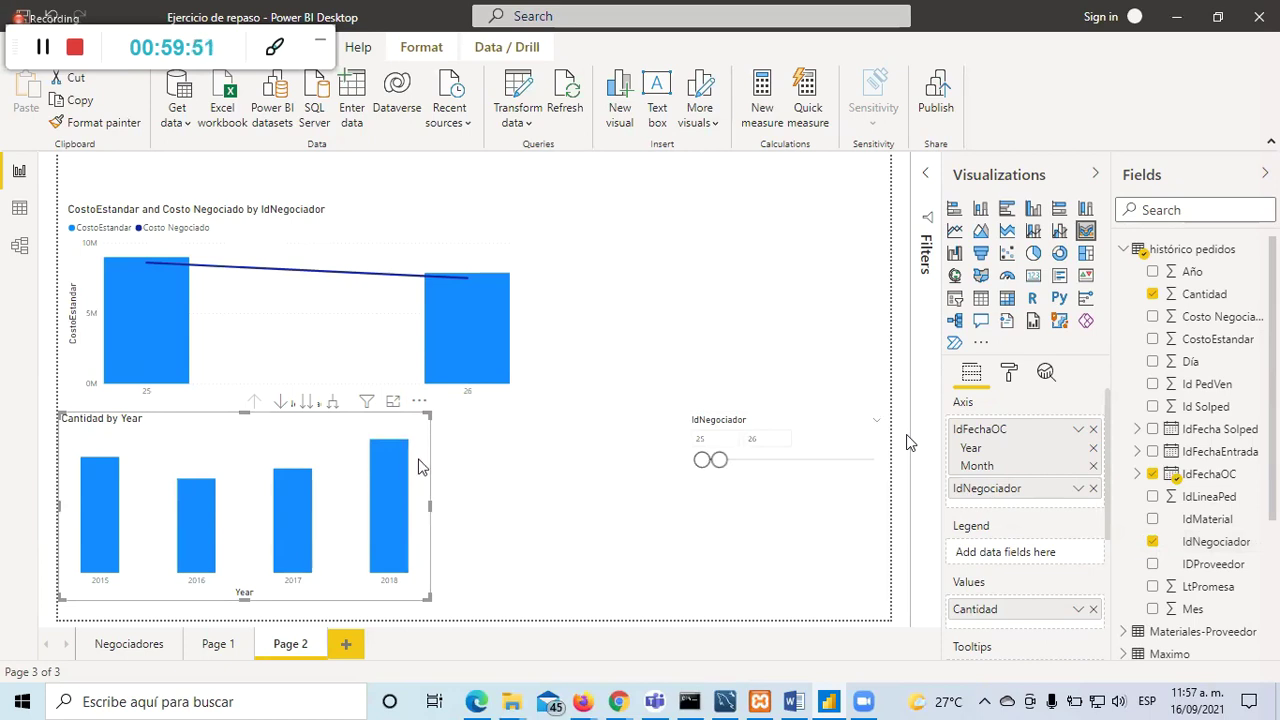
left_click(494, 534)
left_click(330, 436)
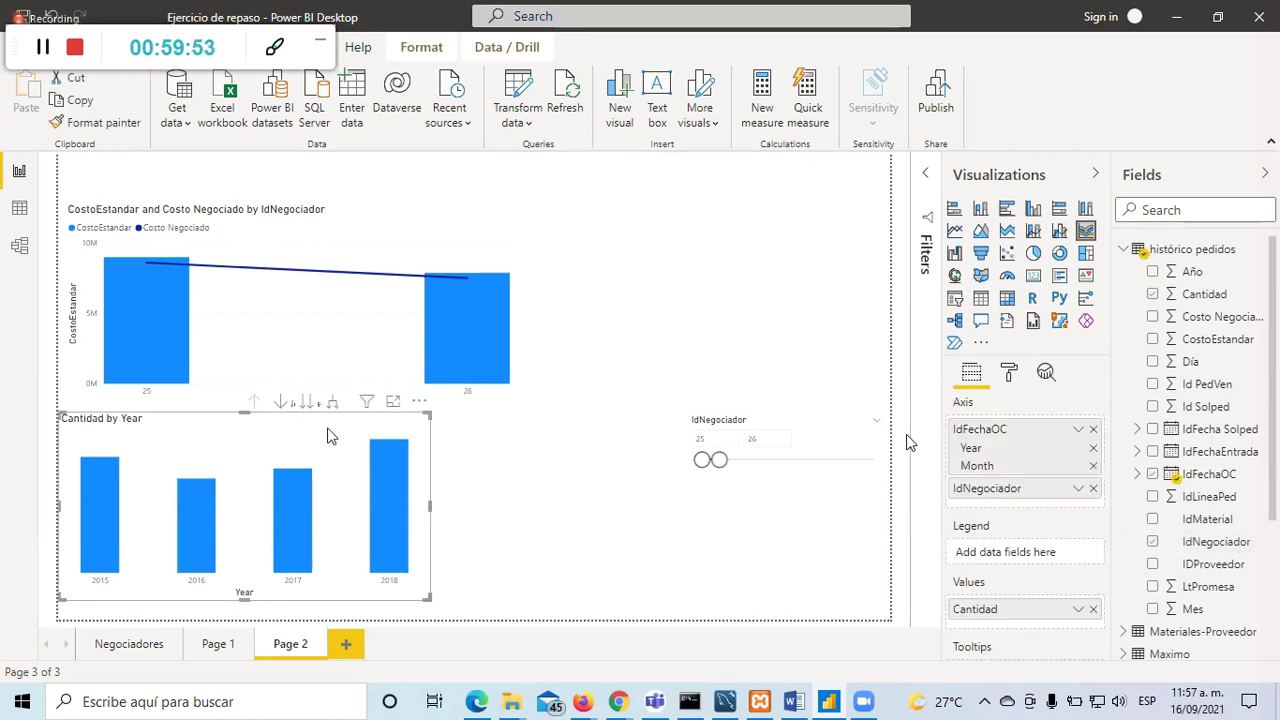
left_click(1152, 543)
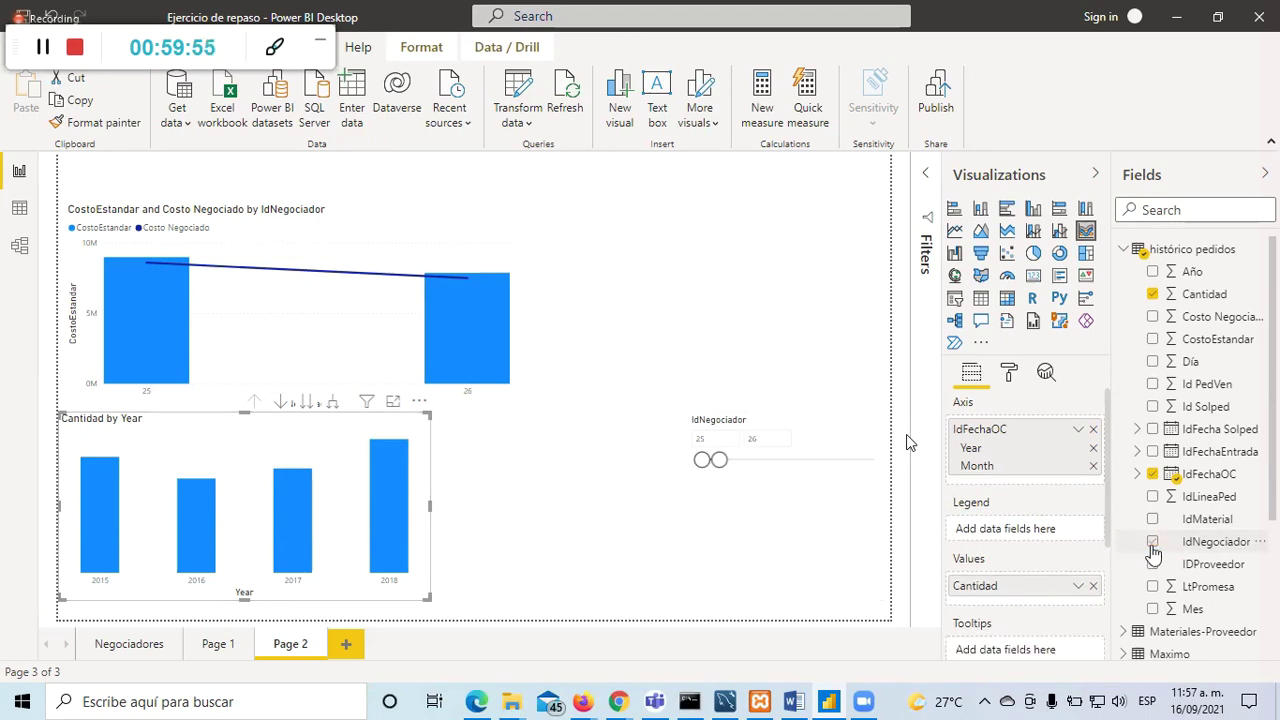
left_click(1152, 543)
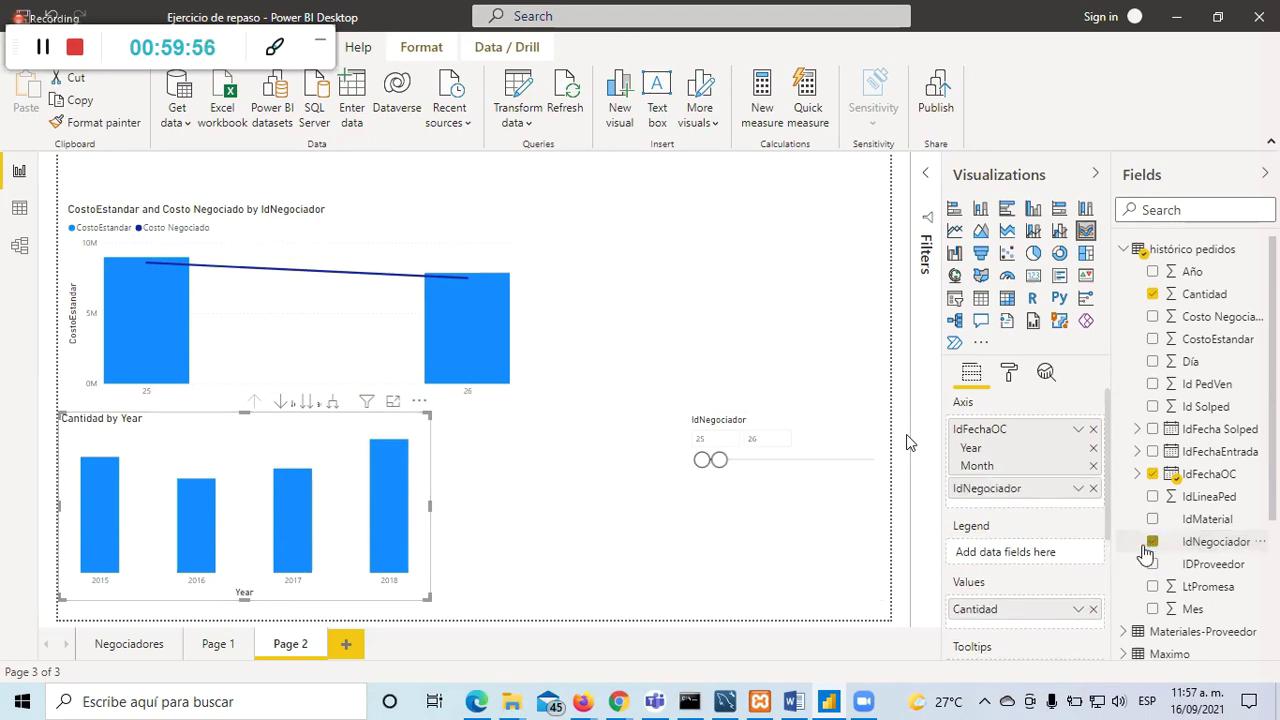
scroll(1015, 505, "down", 2)
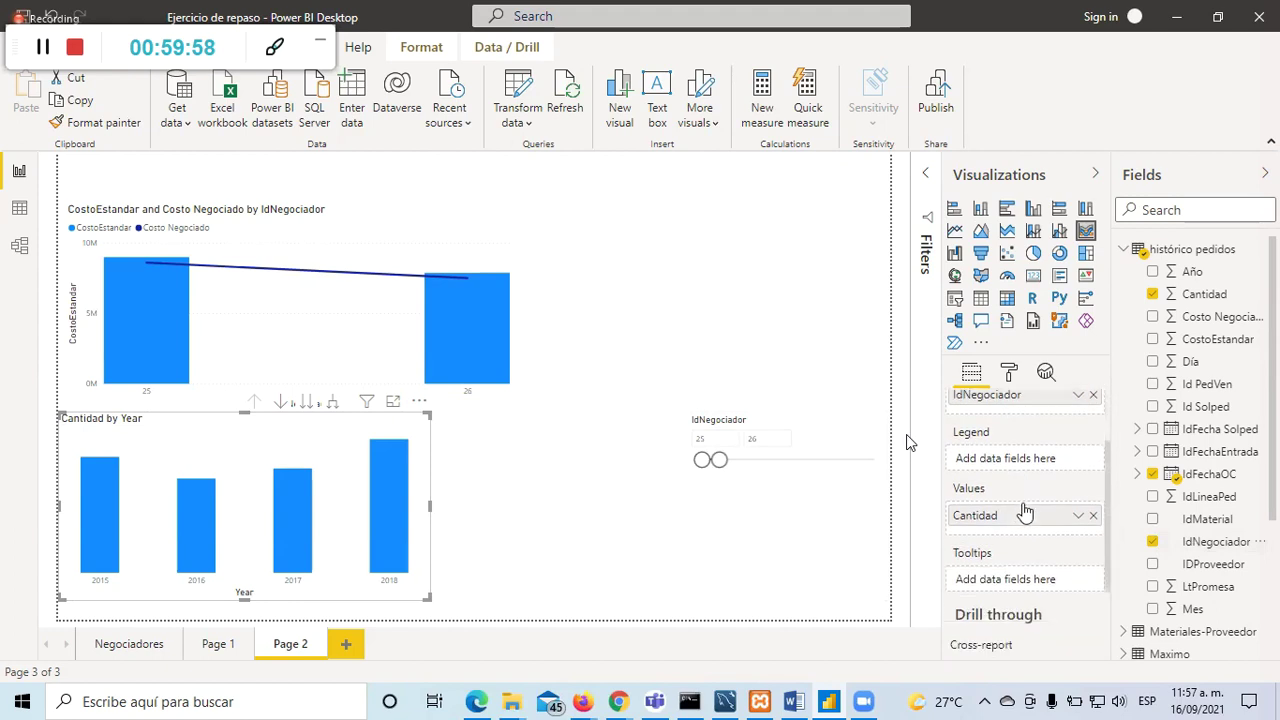
scroll(1025, 503, "up", 2)
left_click_drag(1020, 488, 1012, 556)
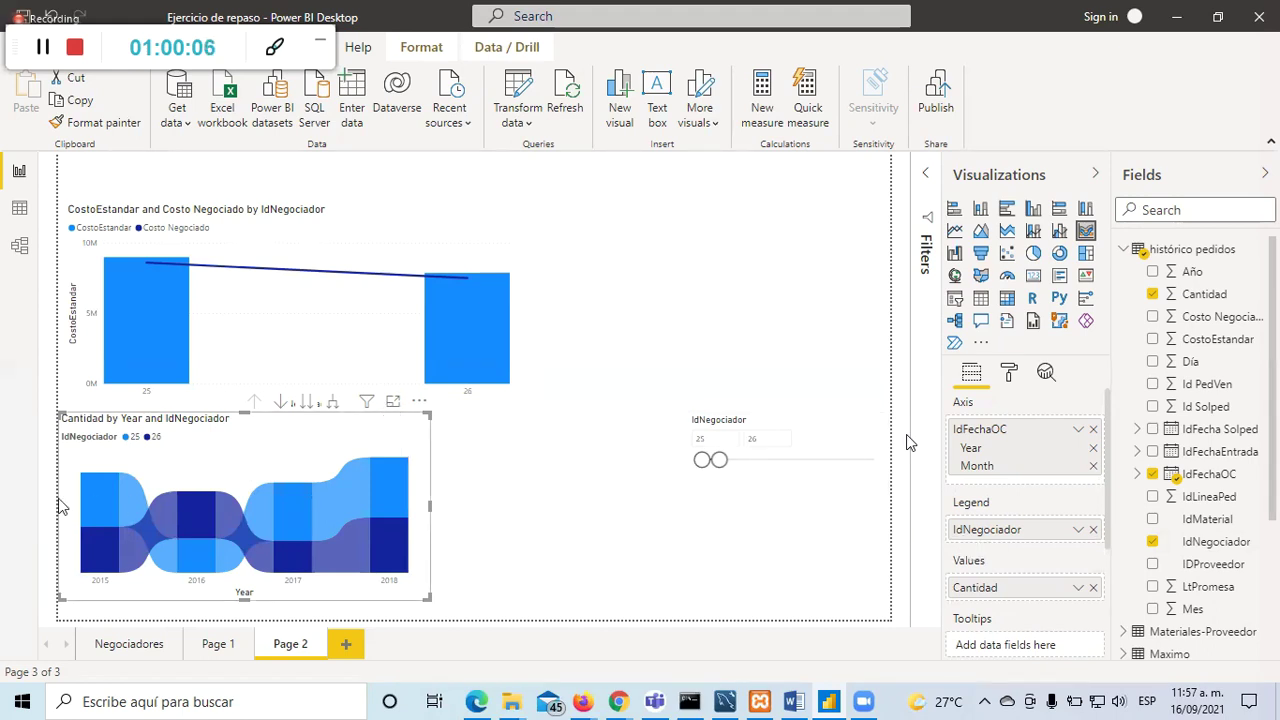
mouse_move(110, 504)
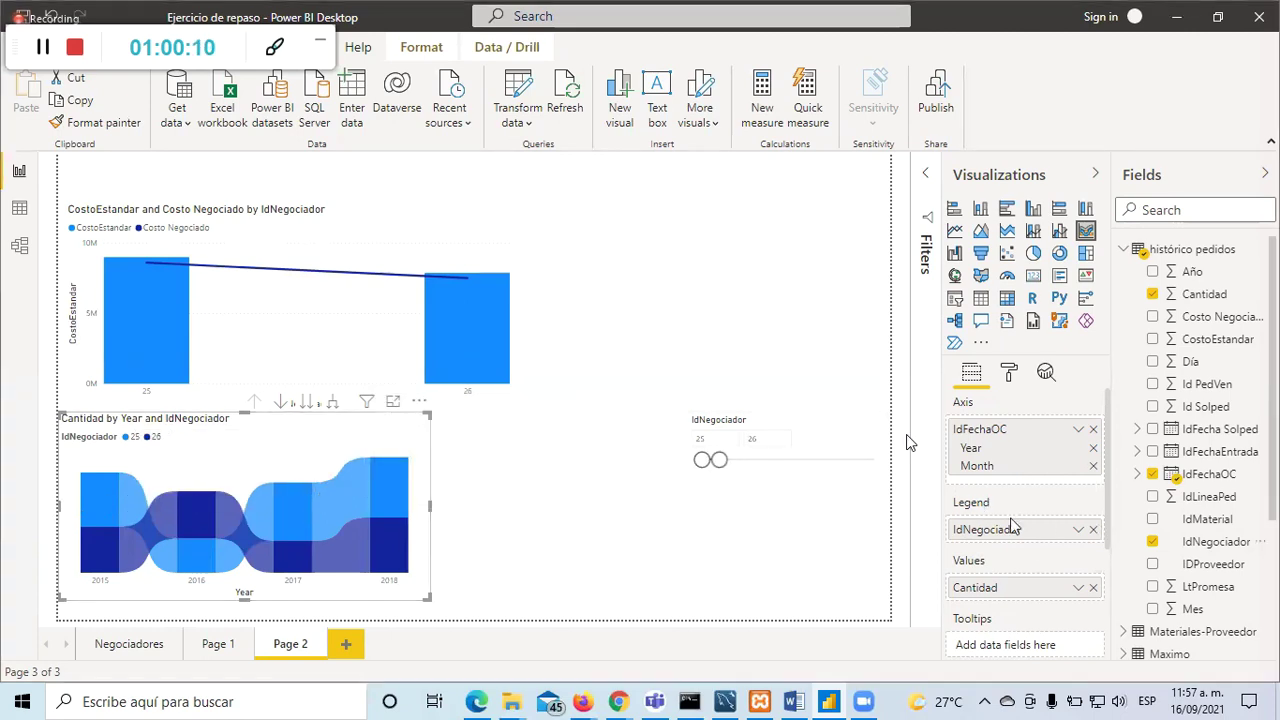
left_click(392, 402)
left_click(112, 196)
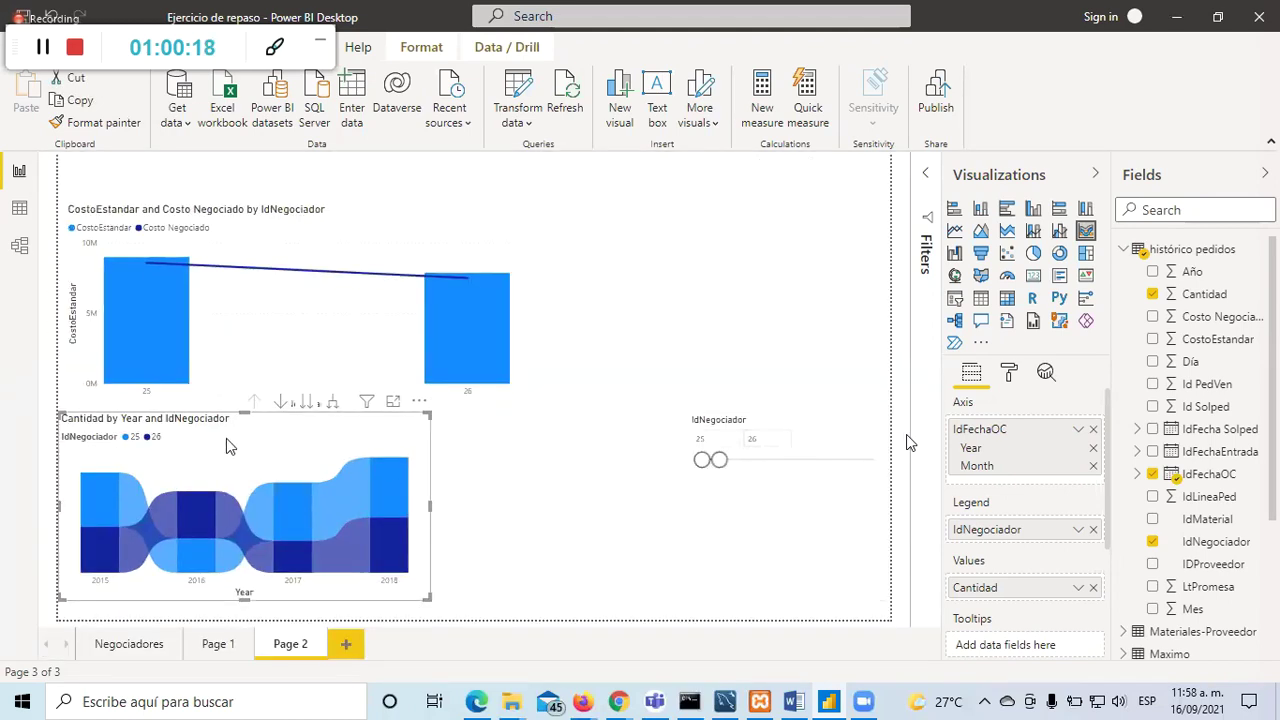
left_click(1077, 588)
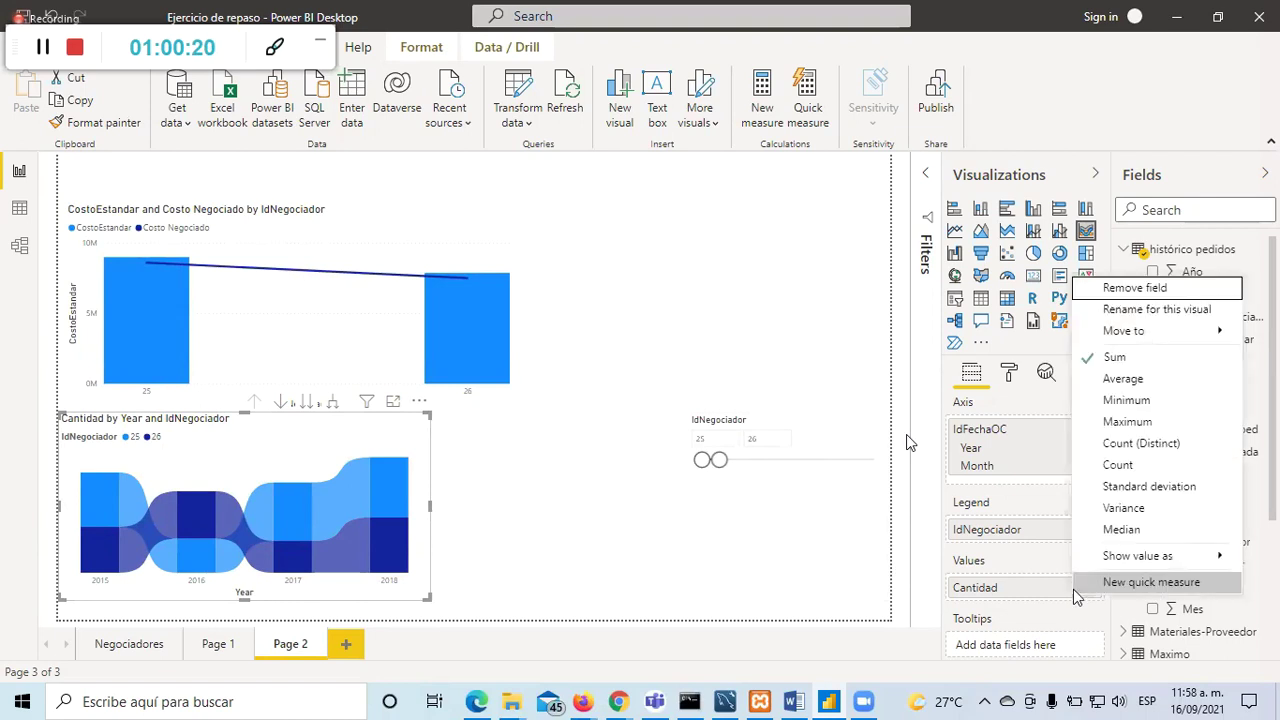
left_click(624, 584)
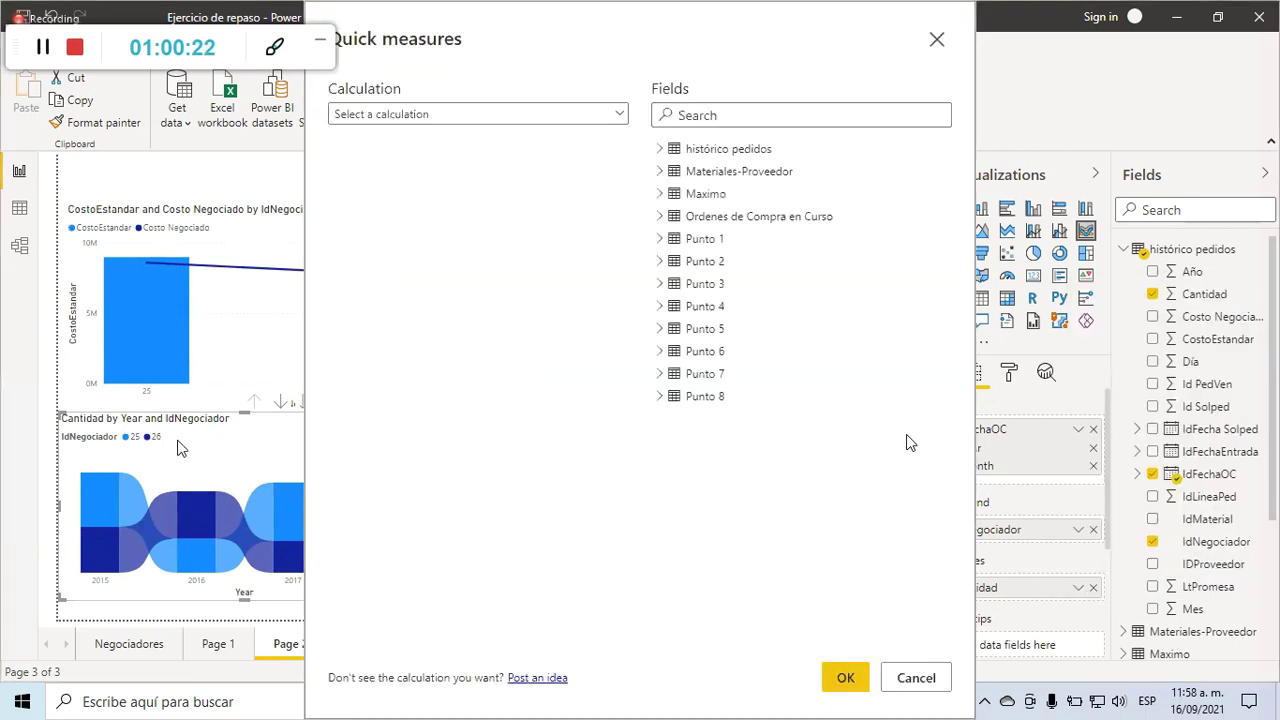
left_click(937, 42)
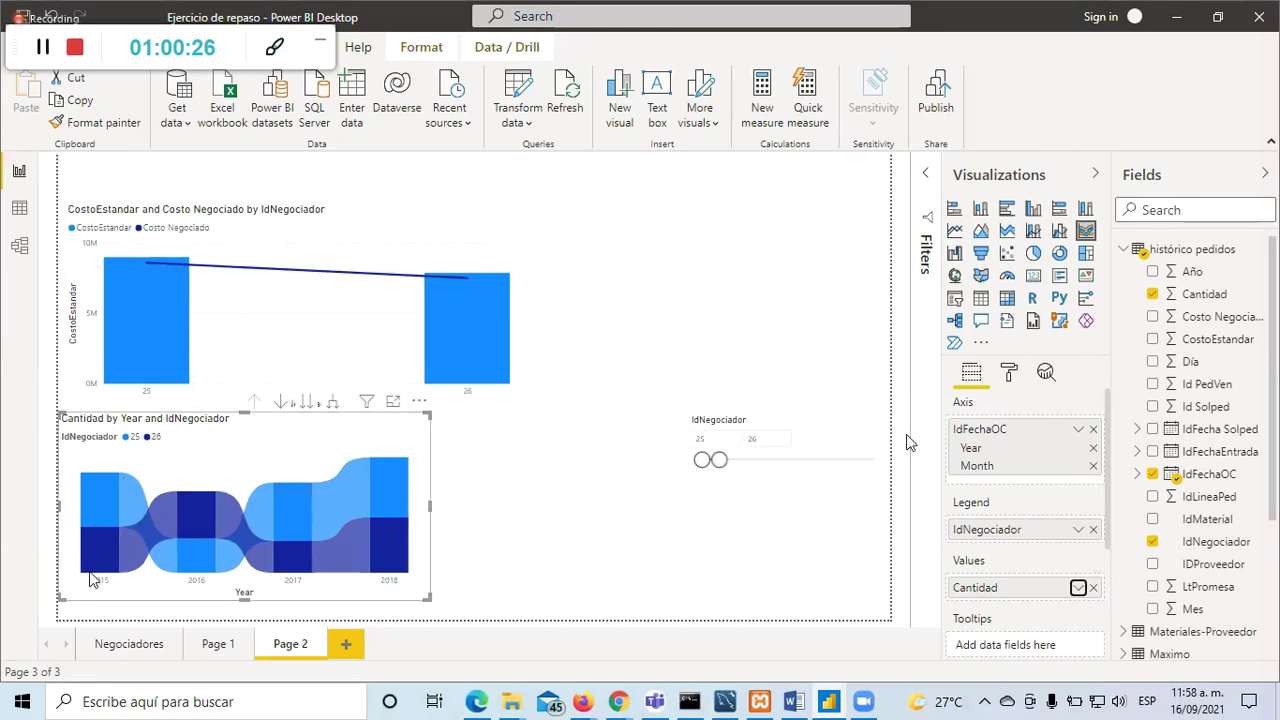
mouse_move(94, 570)
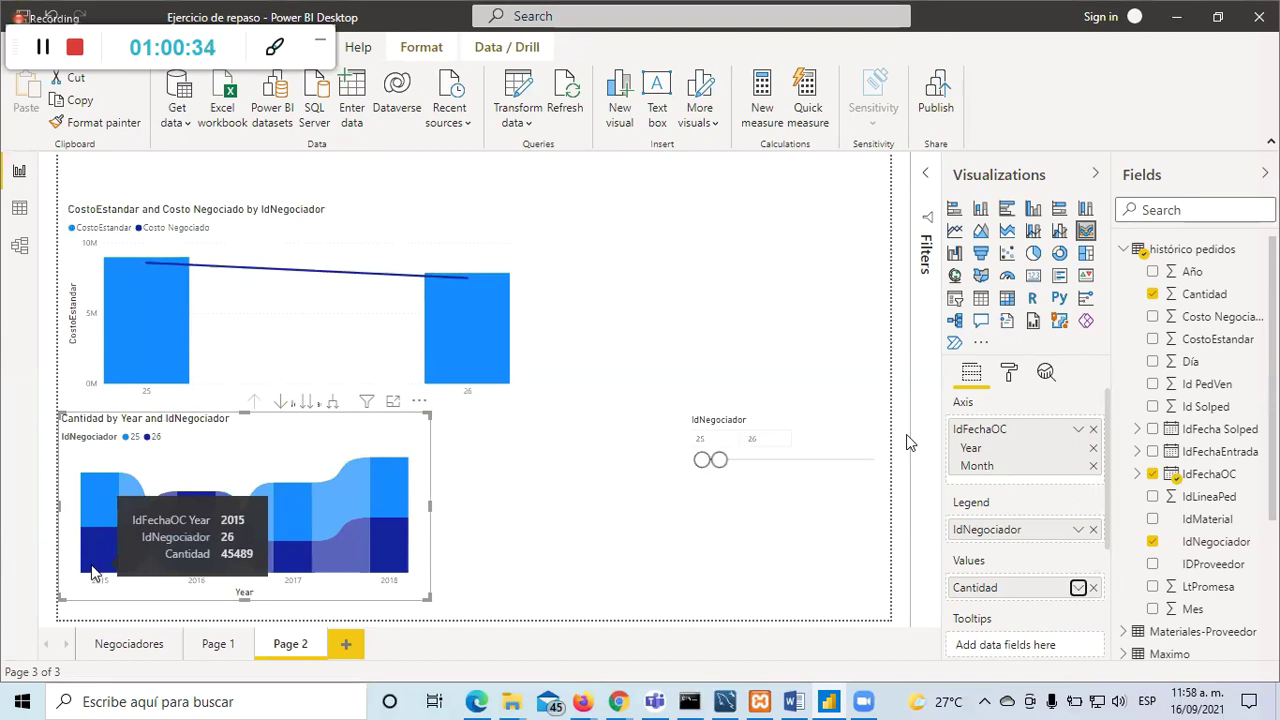
mouse_move(103, 514)
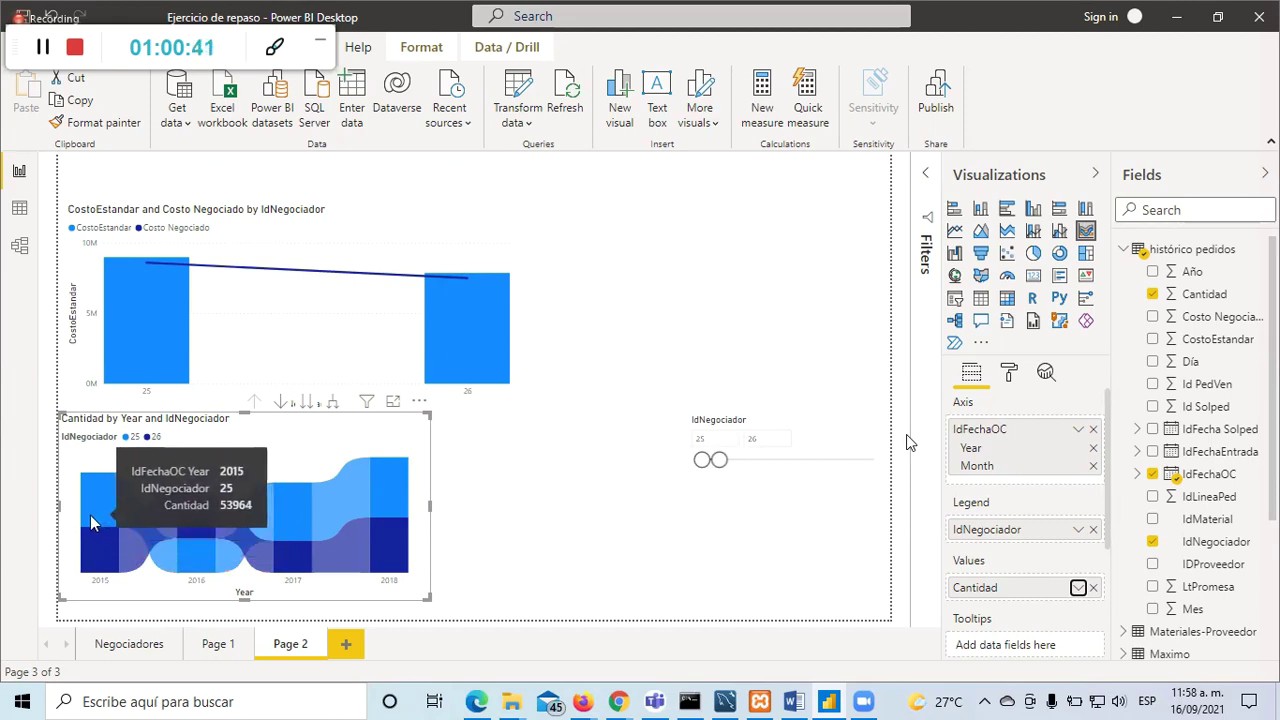
left_click(1152, 545)
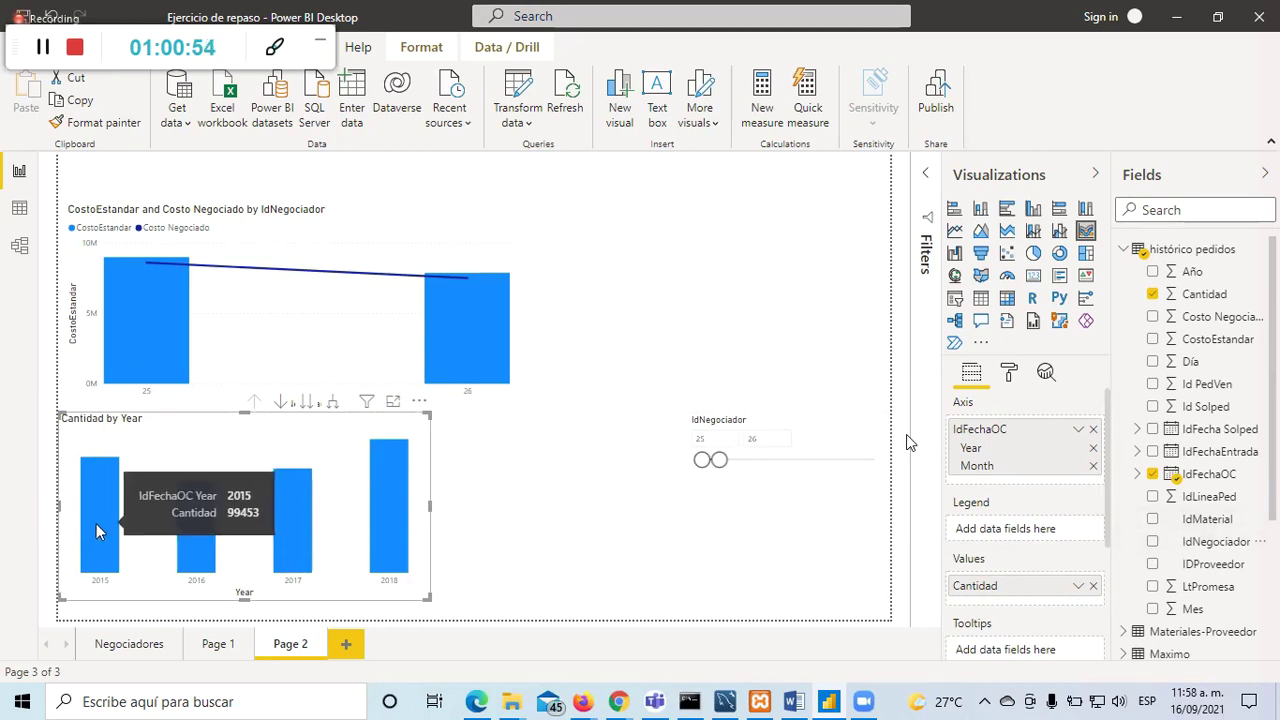
left_click(1155, 548)
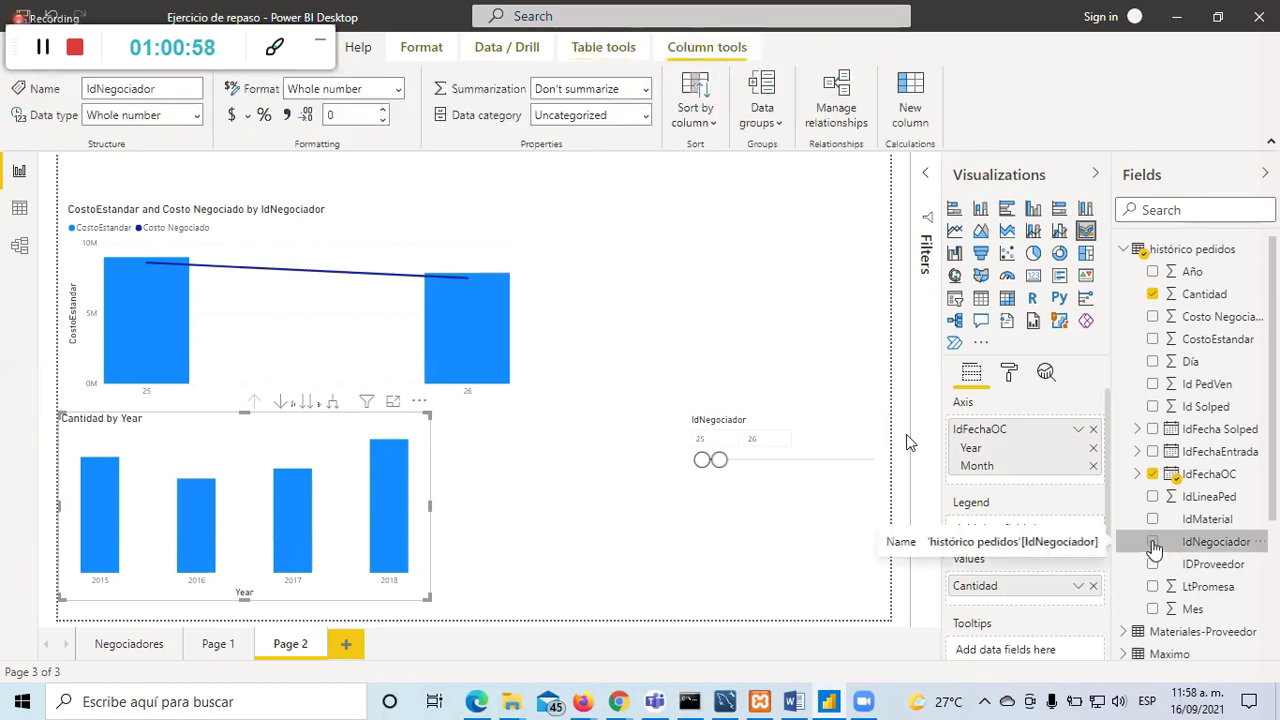
left_click_drag(995, 498, 996, 558)
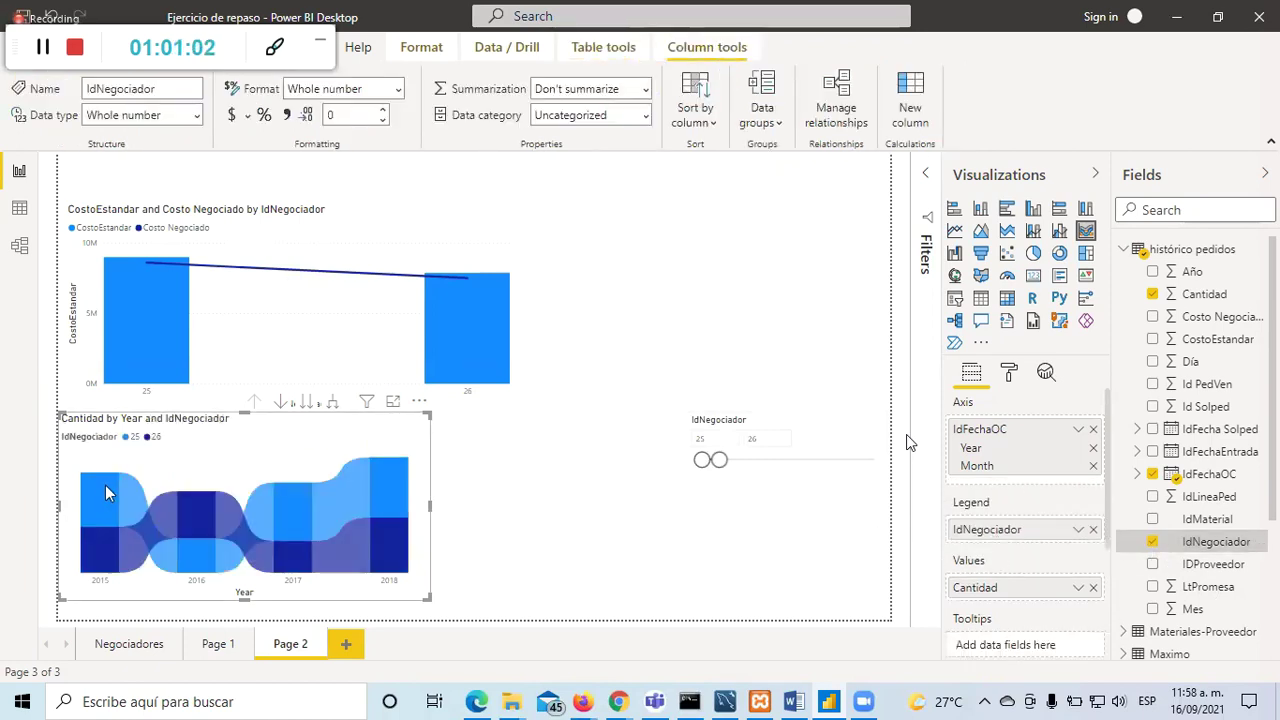
mouse_move(96, 491)
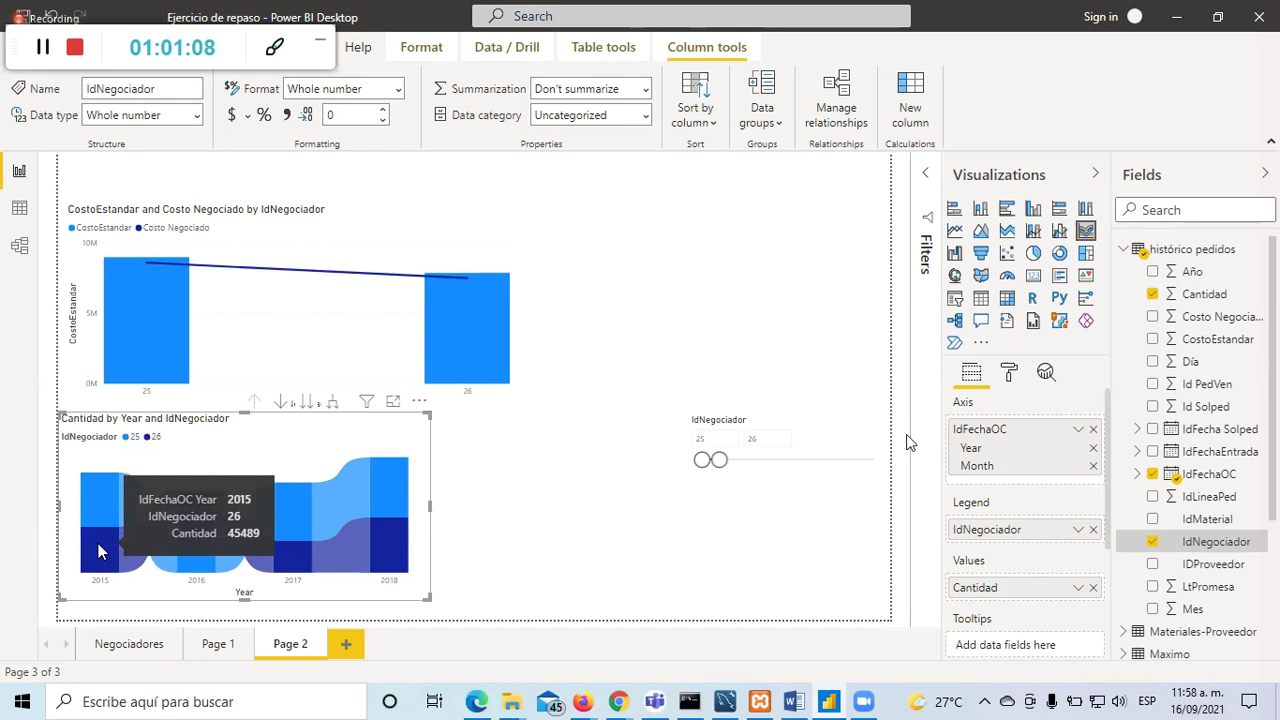
left_click(394, 459)
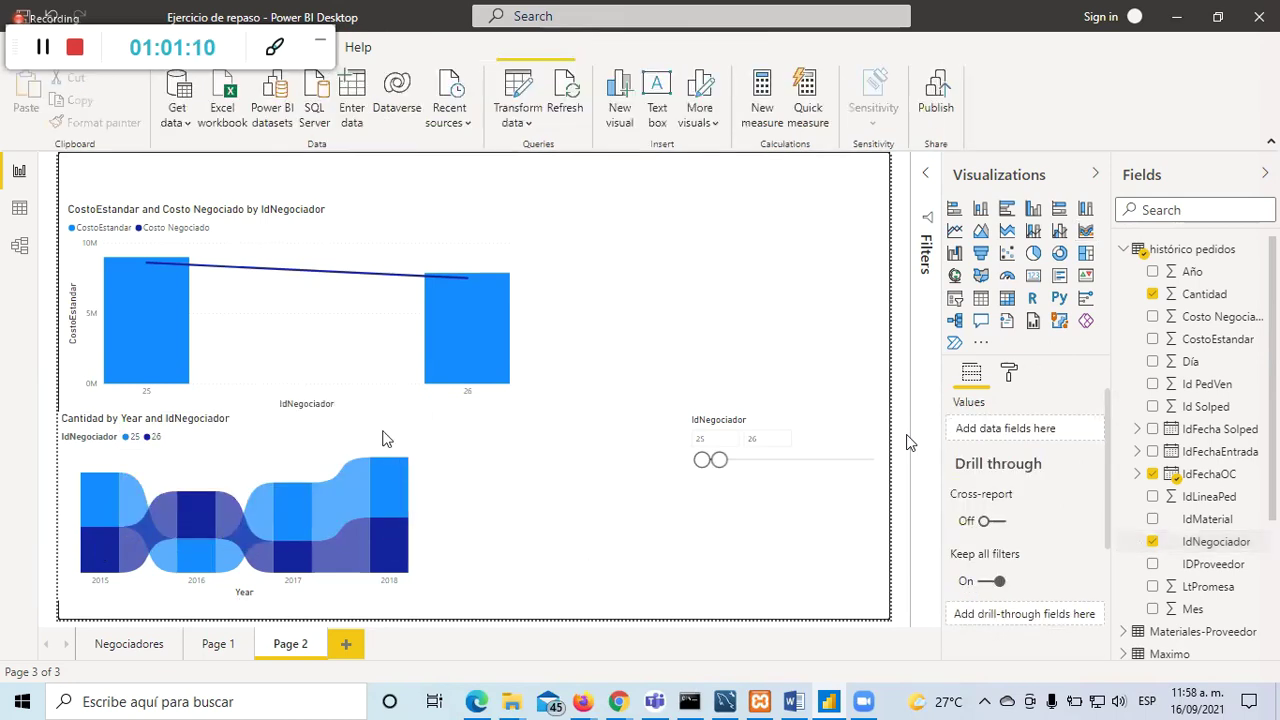
Step: View the Cantidad ribbon chart in focus mode, then return to the full Page 2 report
left_click(393, 402)
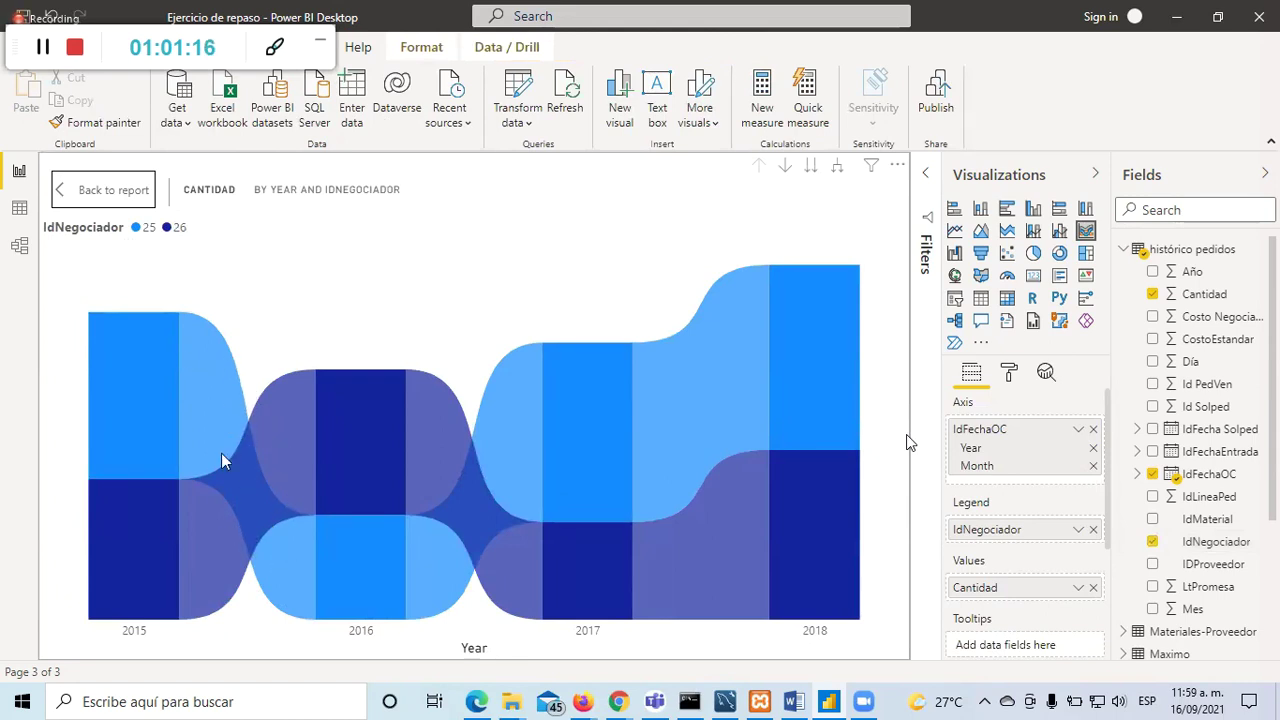
mouse_move(425, 383)
mouse_move(218, 408)
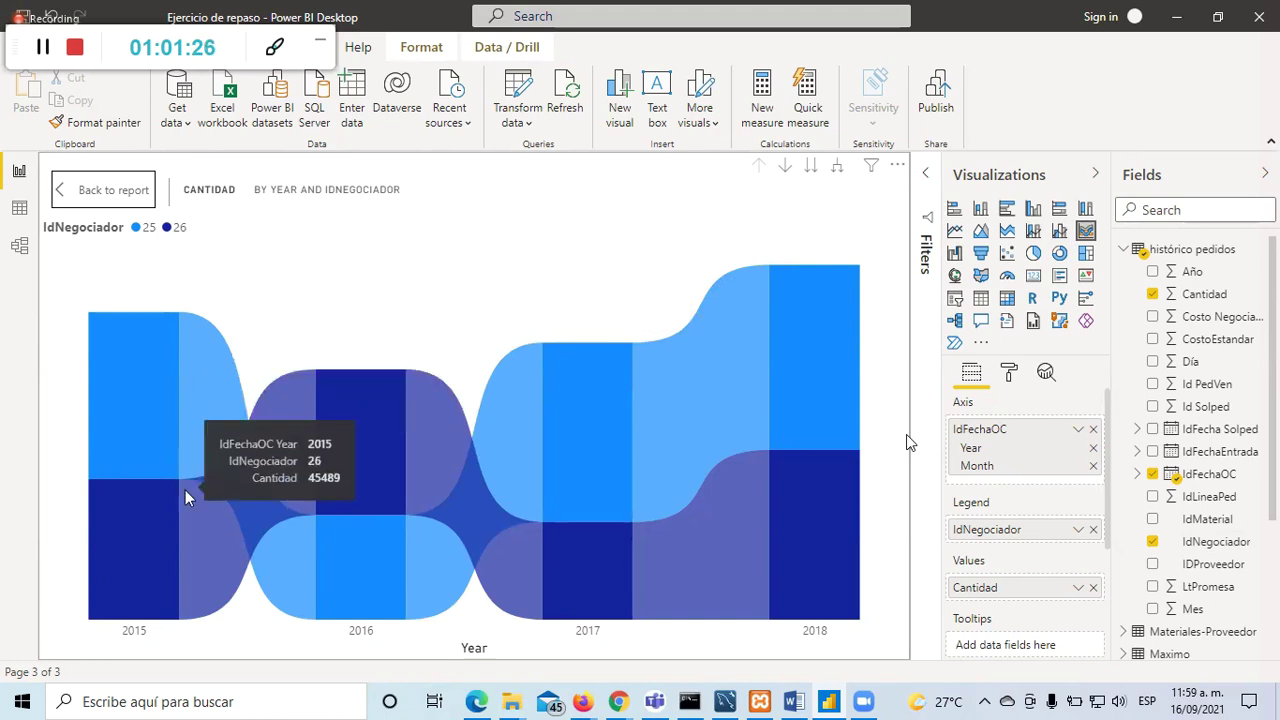
mouse_move(207, 509)
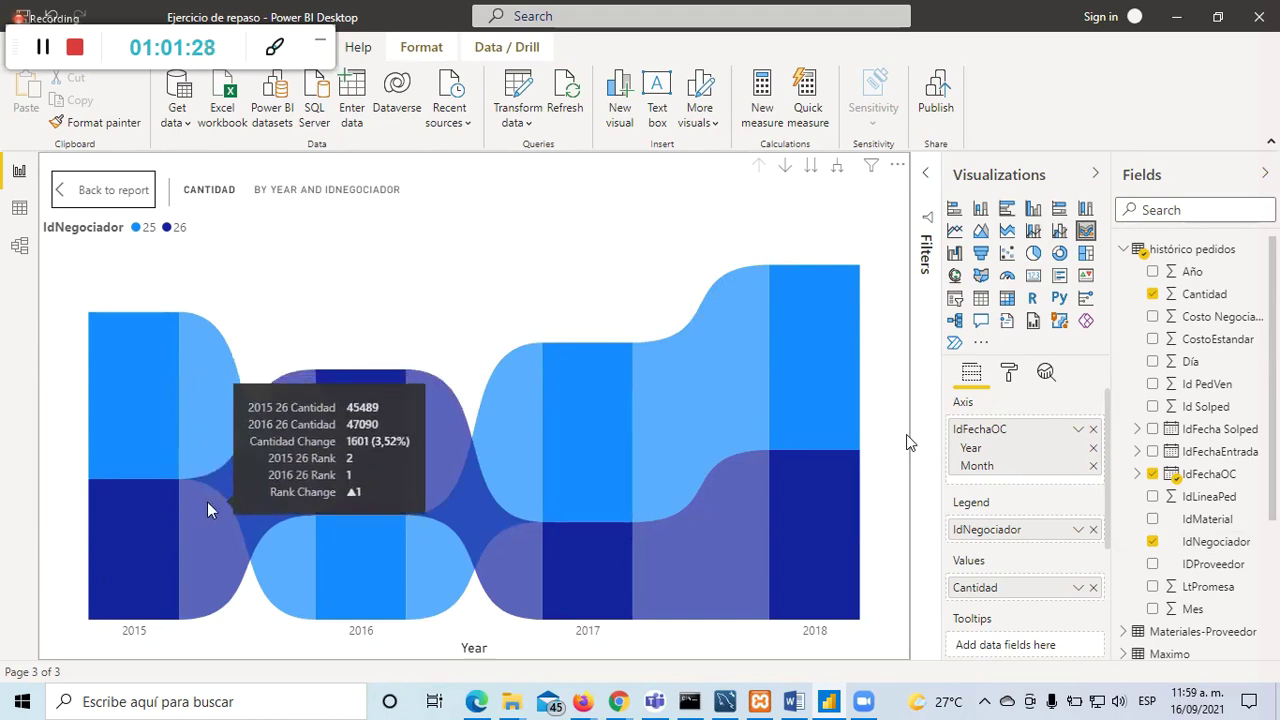
left_click(97, 203)
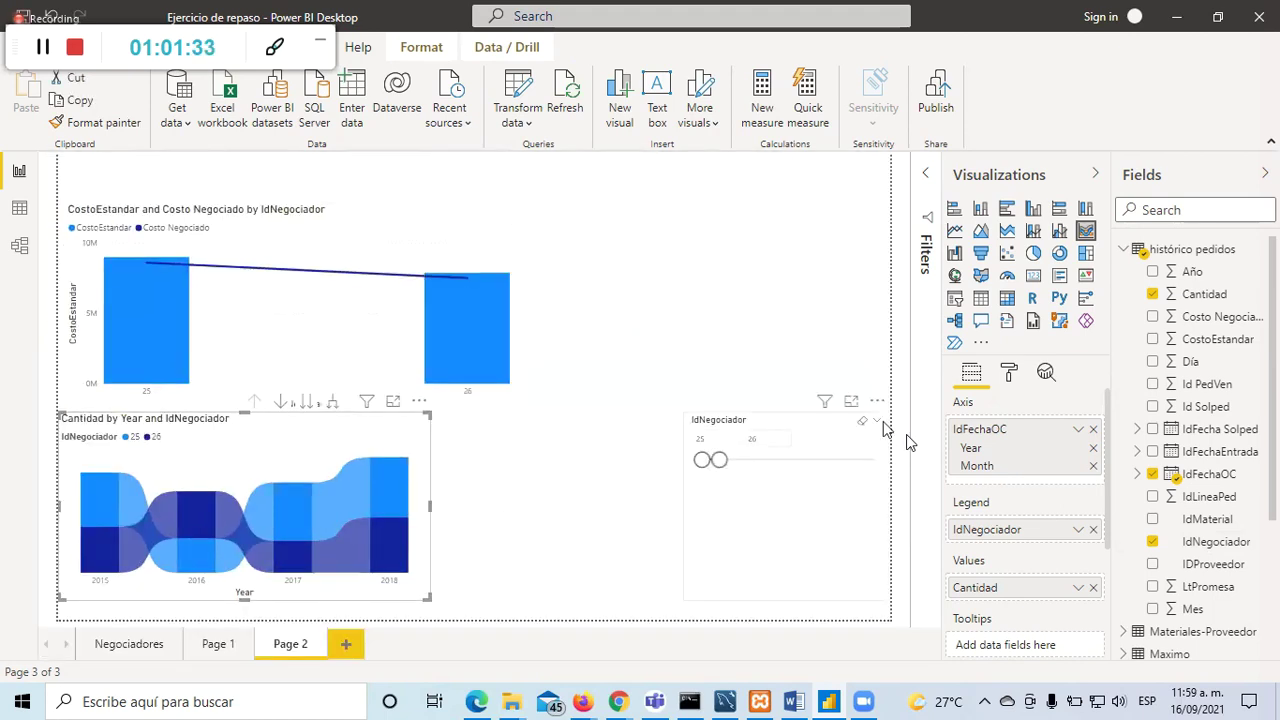
Step: Reset the IdNegociador slicer, narrow its range, and briefly preview the ribbon chart enlarged
left_click(862, 422)
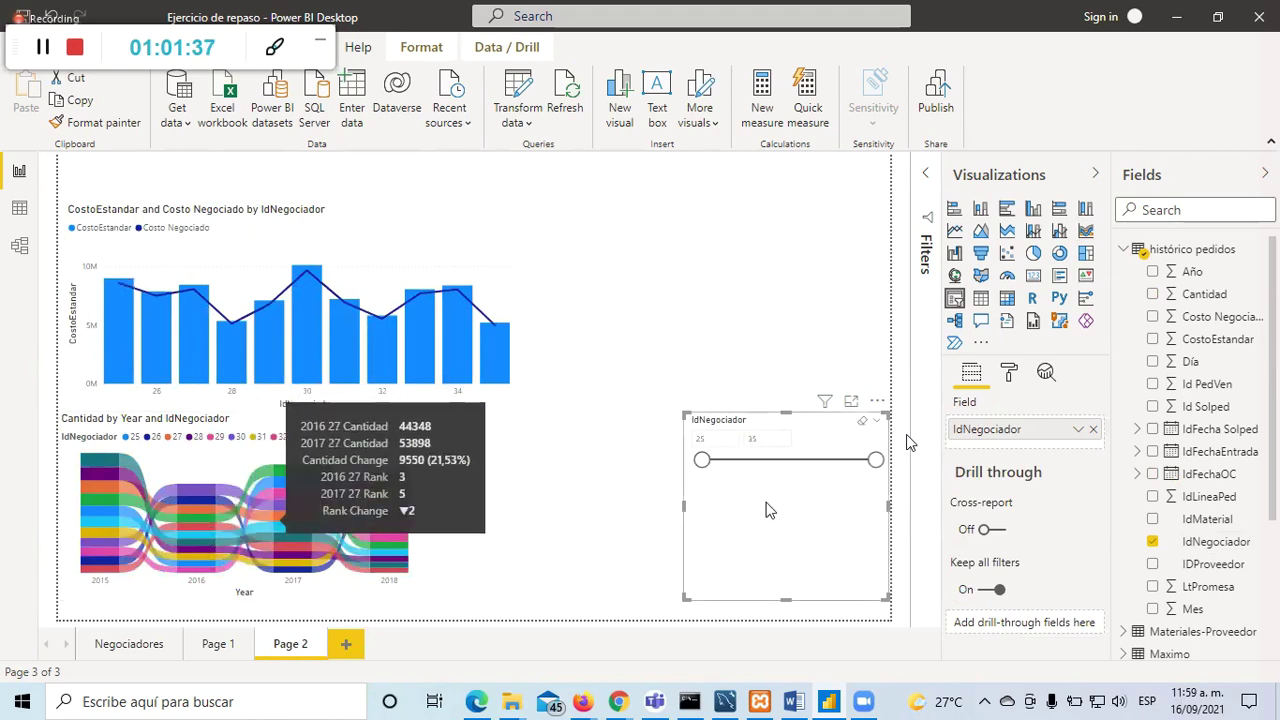
left_click_drag(875, 460, 719, 465)
left_click(399, 415)
left_click(393, 402)
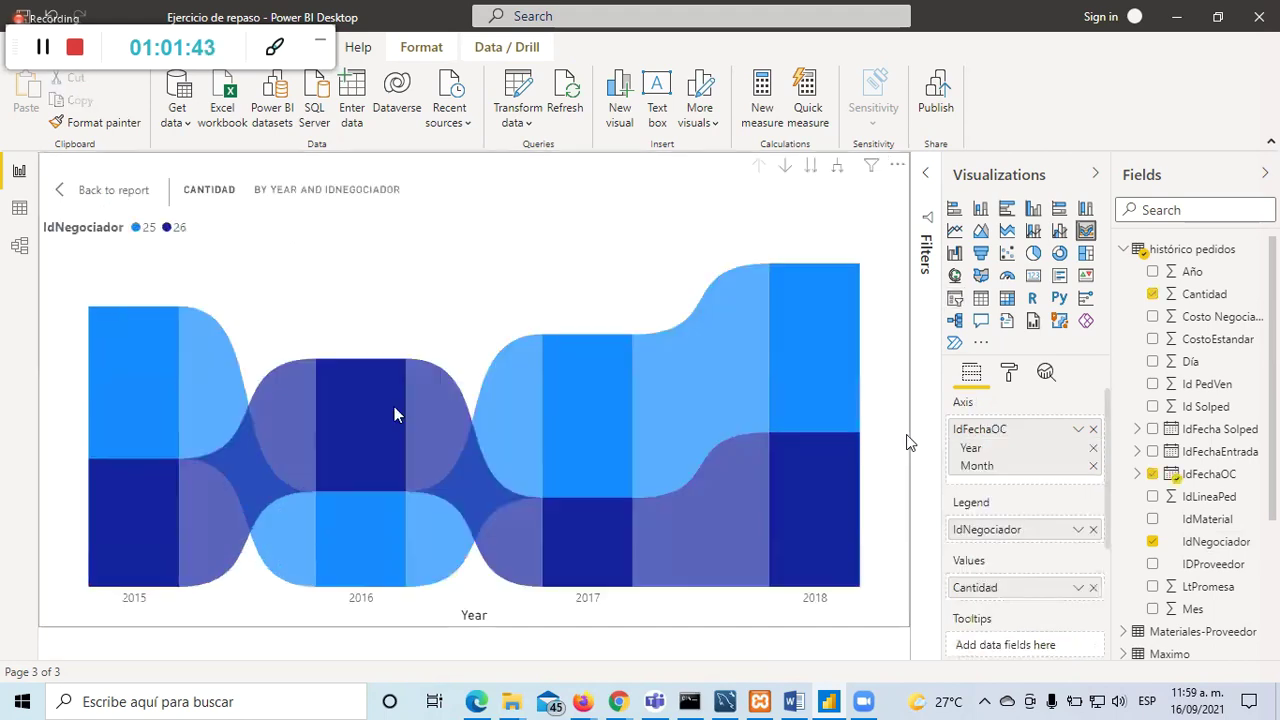
left_click(150, 192)
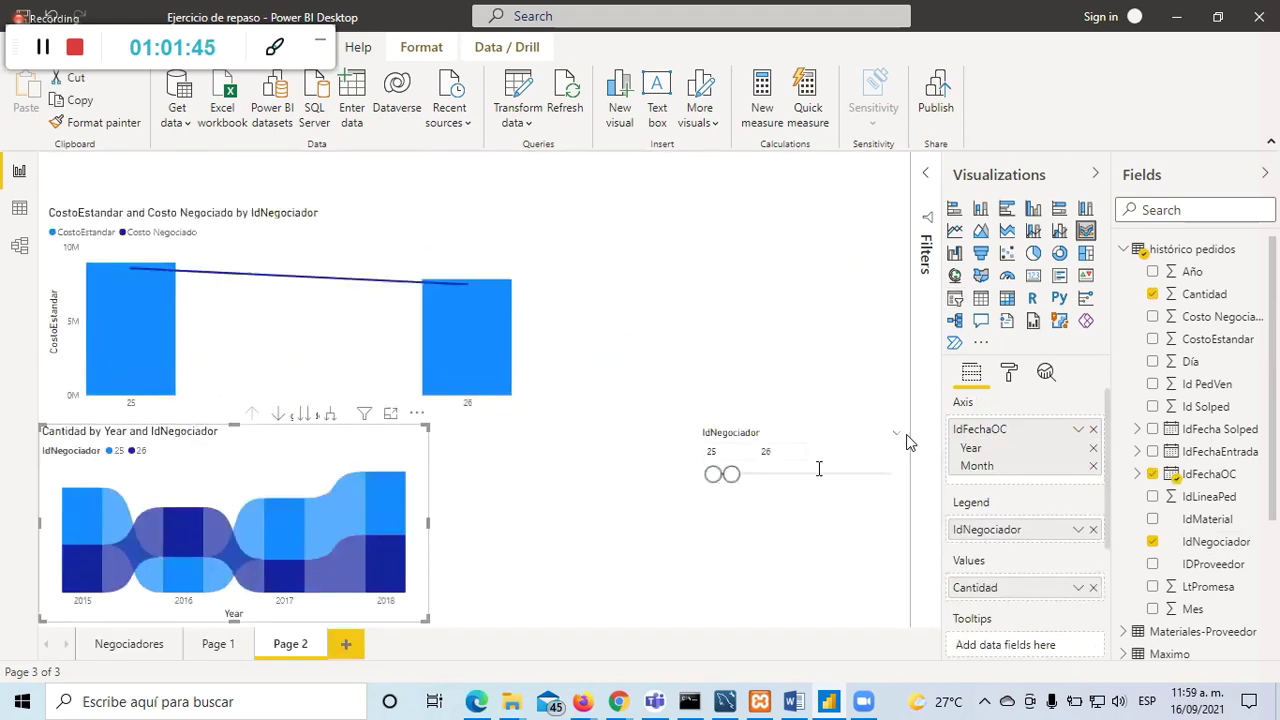
Step: Clear the slicer, limit IdNegociador to 25–26, and show the ribbon chart in focus mode
left_click(862, 428)
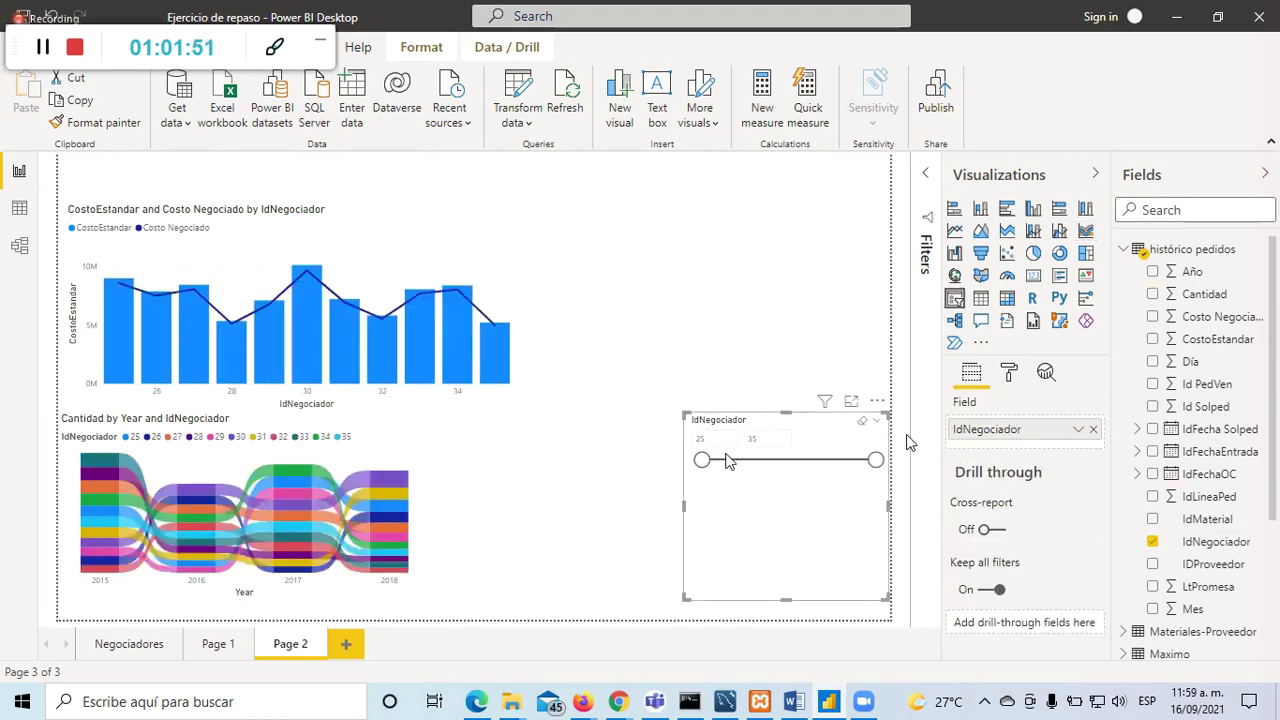
left_click_drag(876, 462, 724, 472)
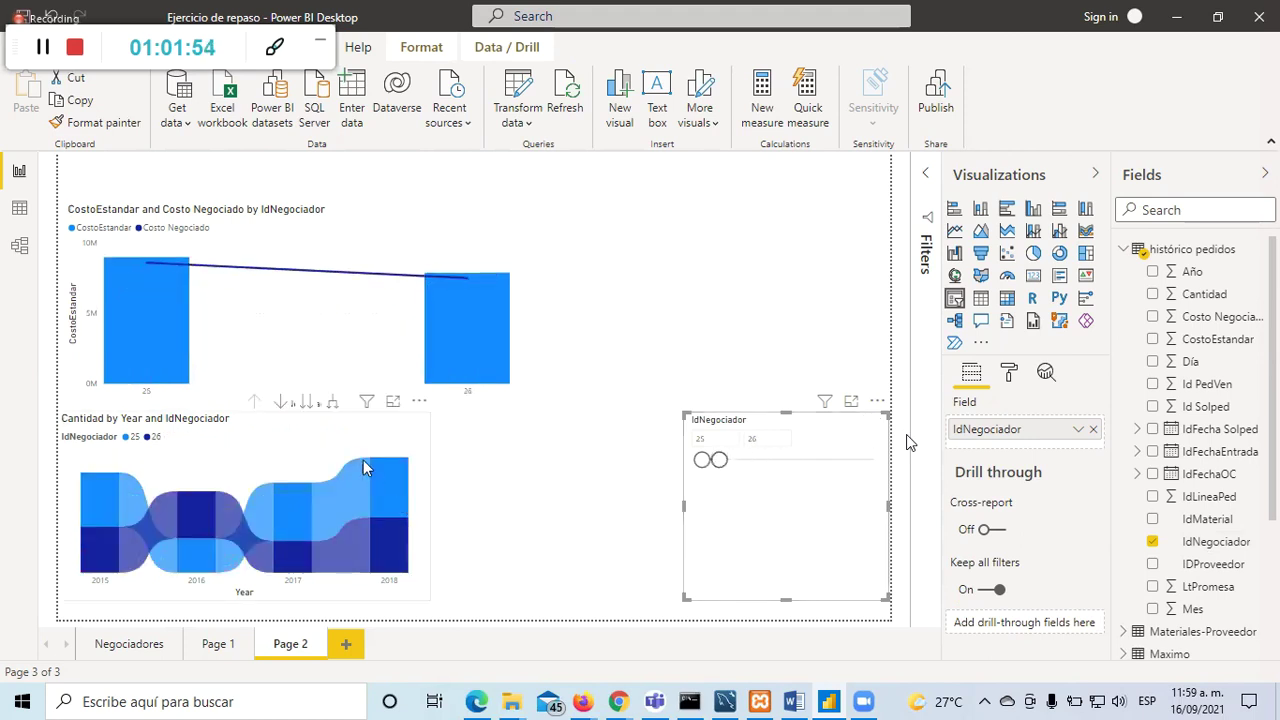
left_click(380, 428)
left_click(393, 401)
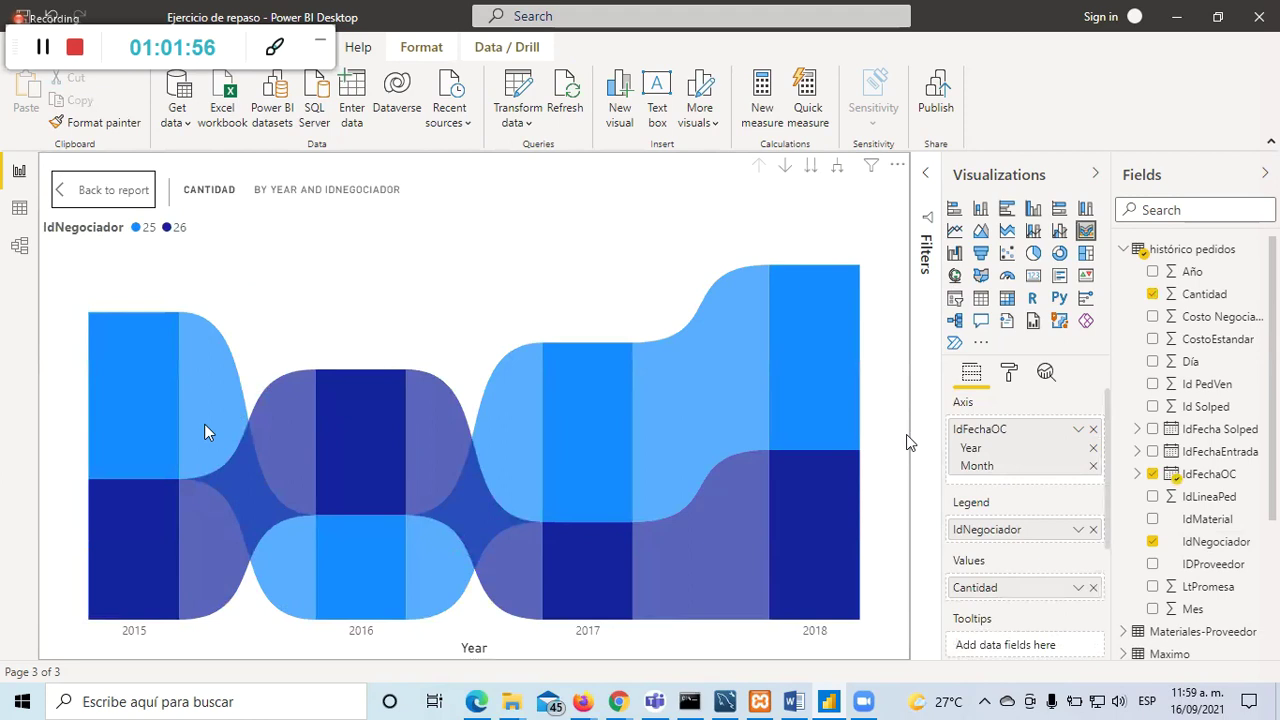
Step: Leave focus mode and drop IdNegociador from the ribbon chart, leaving Cantidad by Year
mouse_move(202, 430)
mouse_move(127, 397)
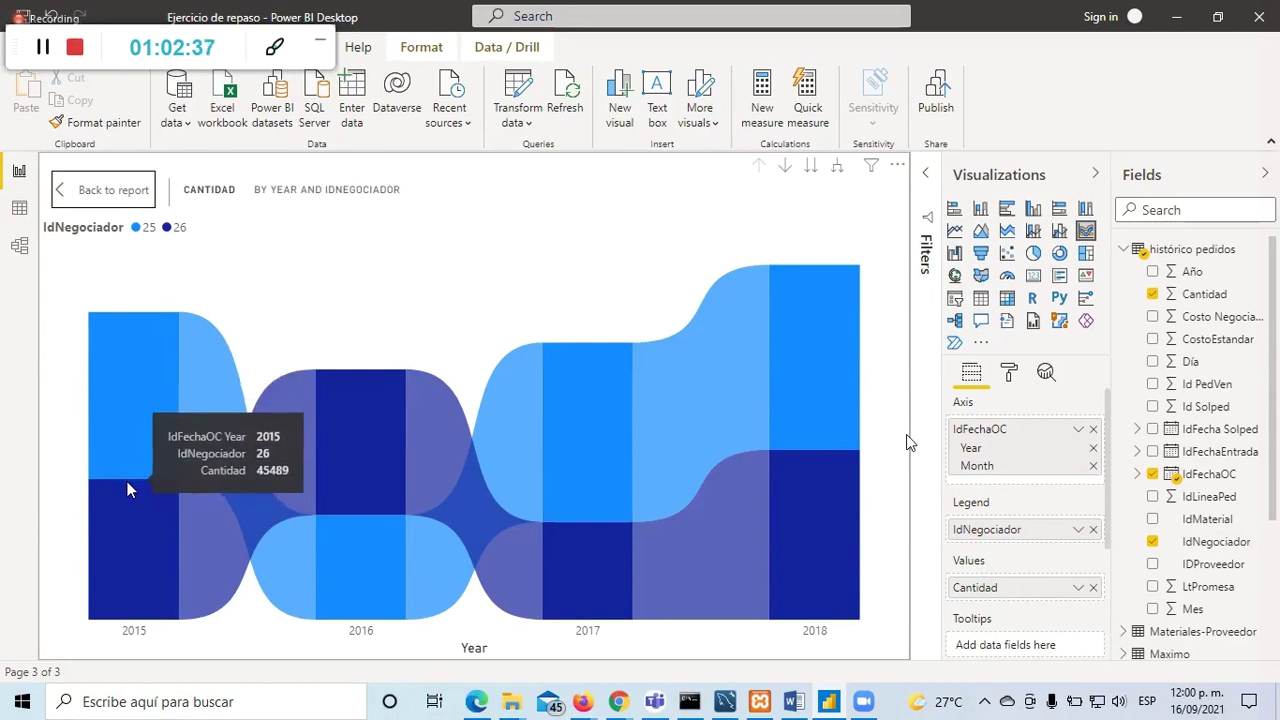
left_click(92, 215)
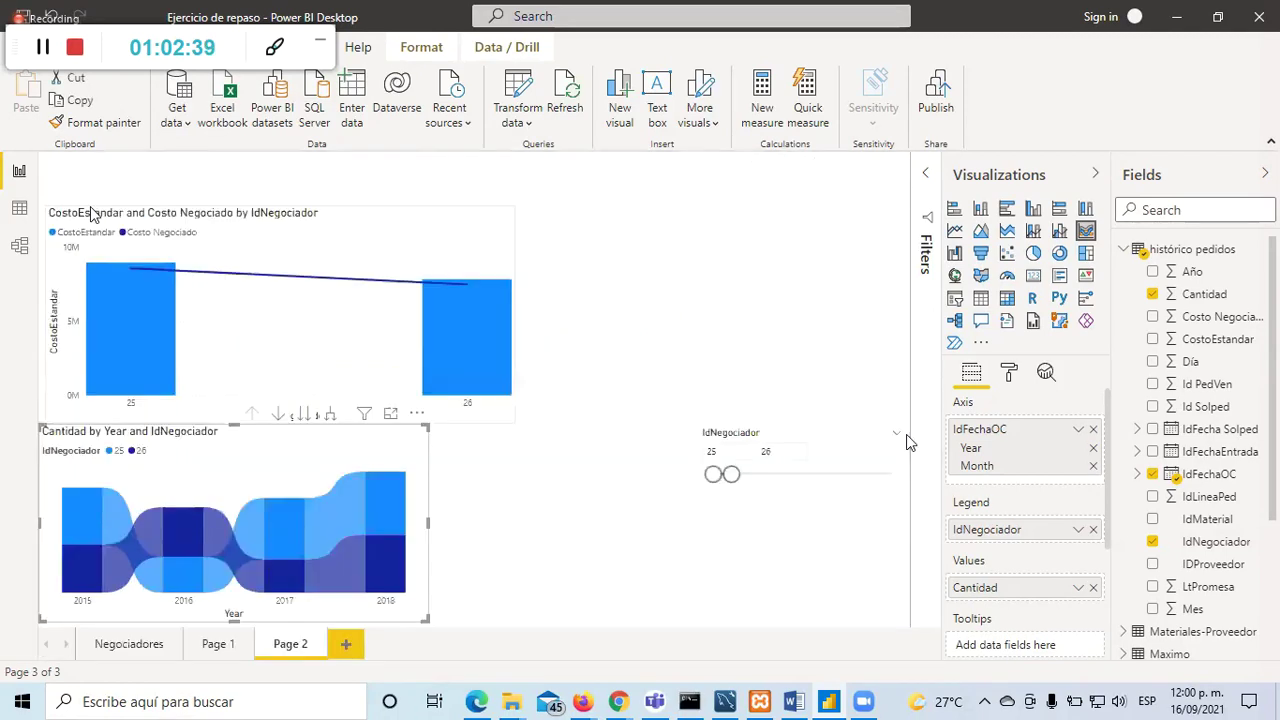
left_click(1151, 541)
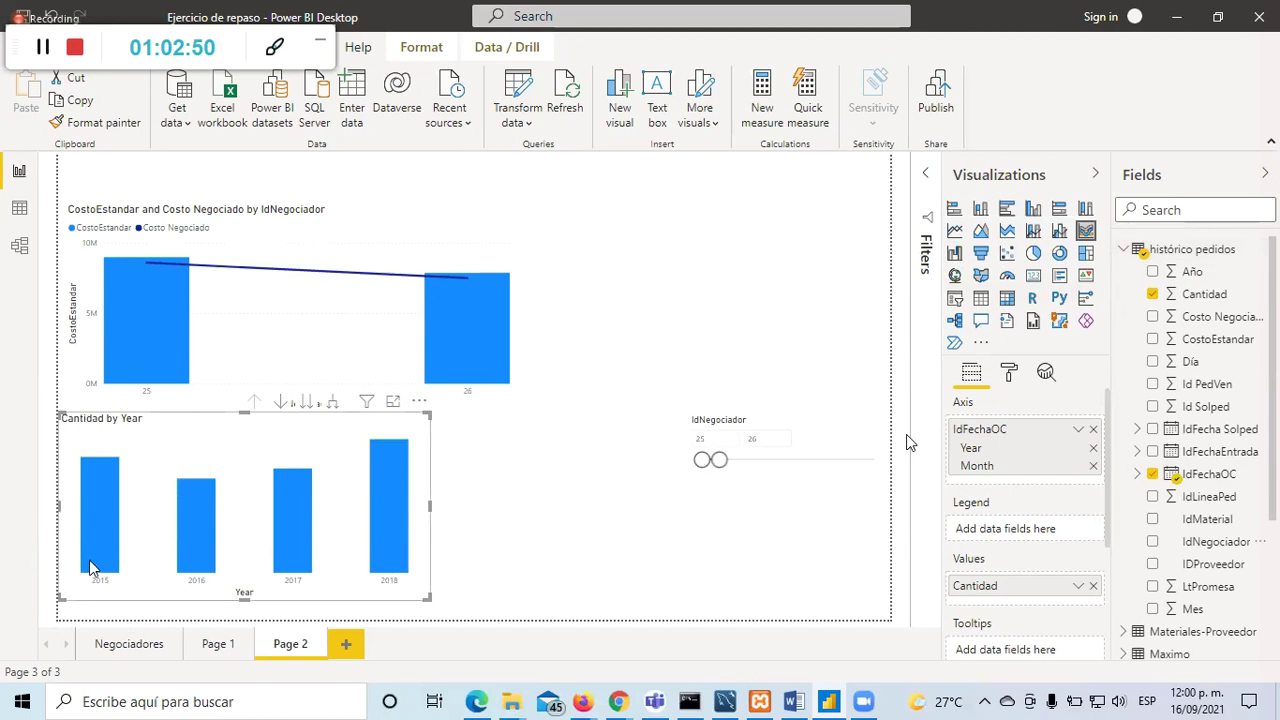
Step: Re-add IdNegociador as the ribbon chart's legend and show the chart in focus mode
mouse_move(97, 516)
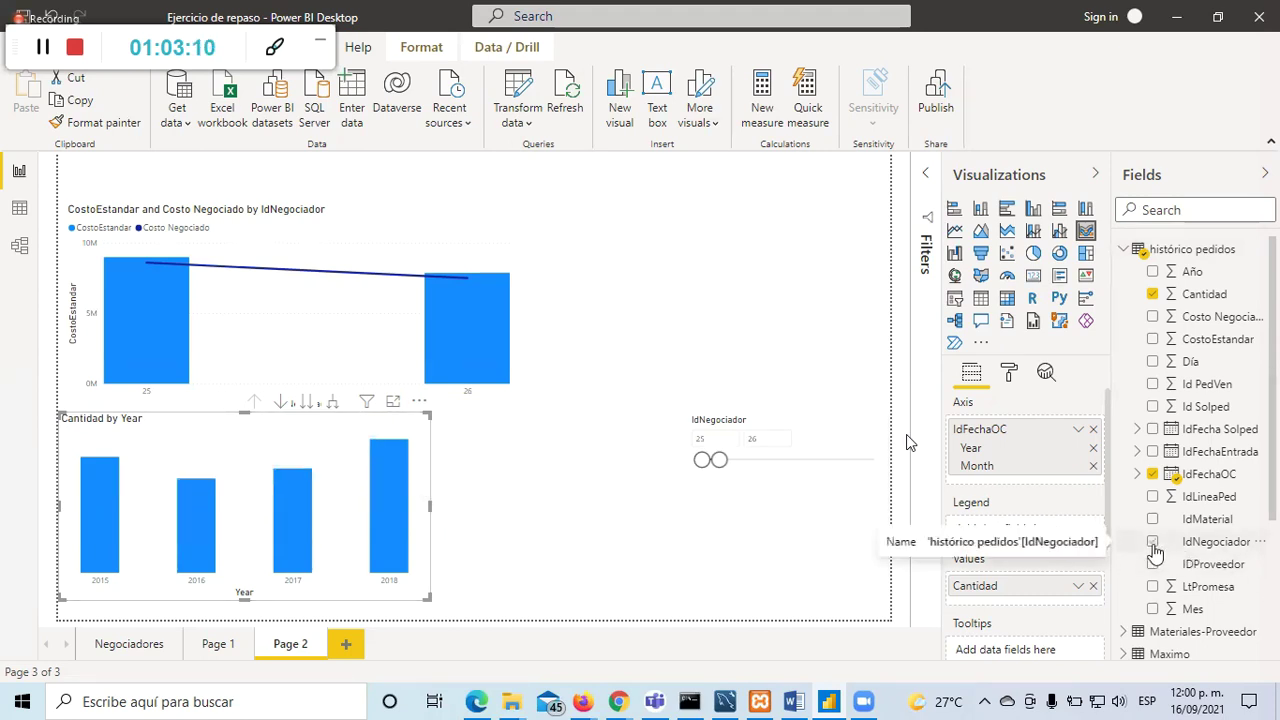
left_click(1154, 545)
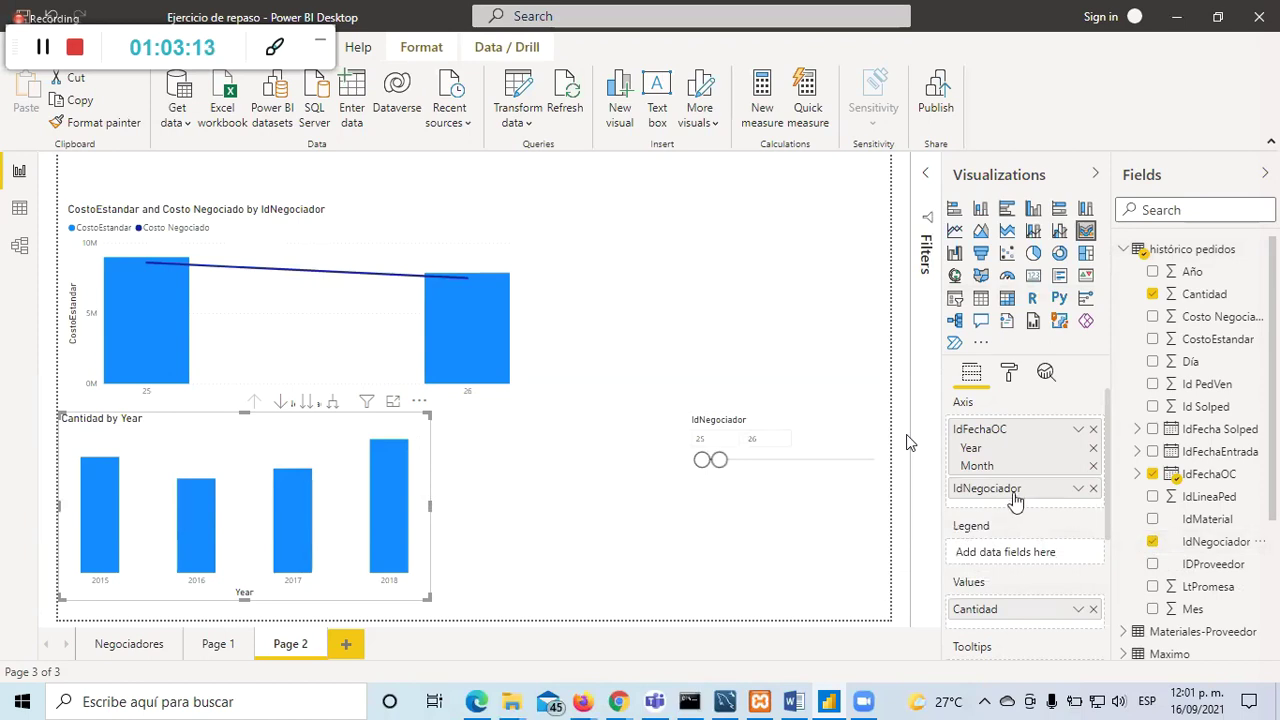
left_click_drag(1014, 505, 1001, 560)
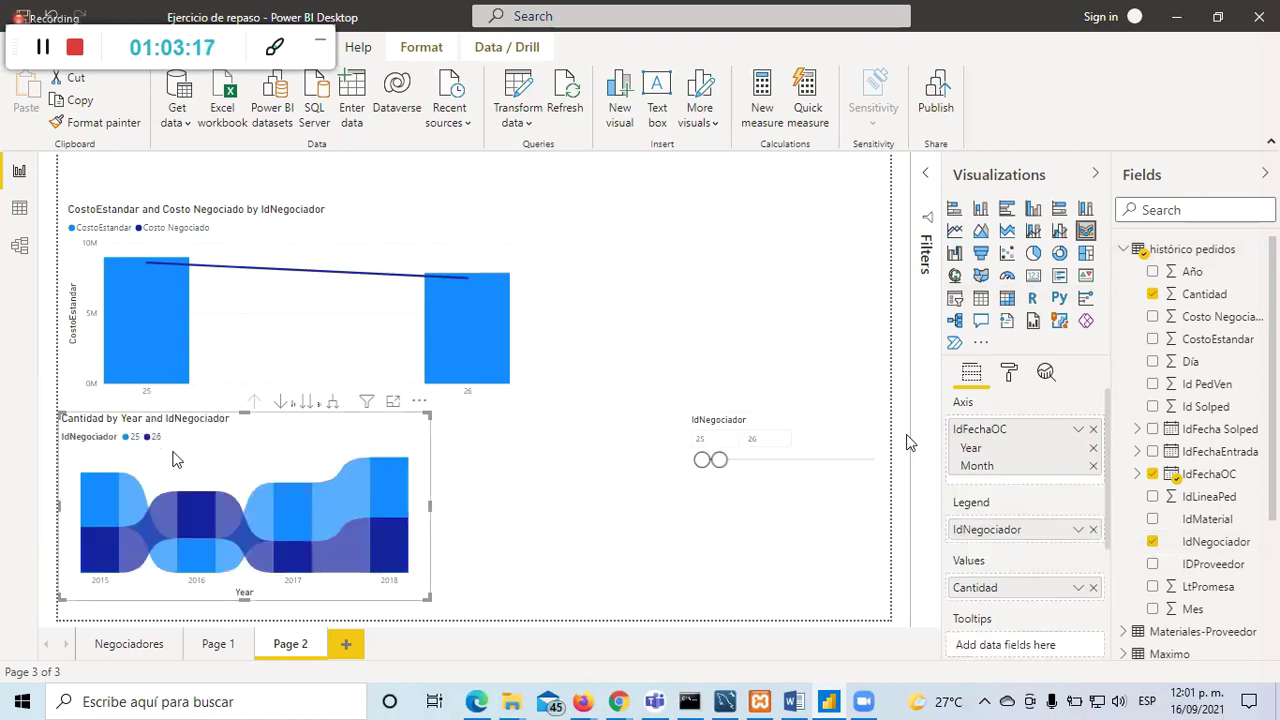
left_click(393, 401)
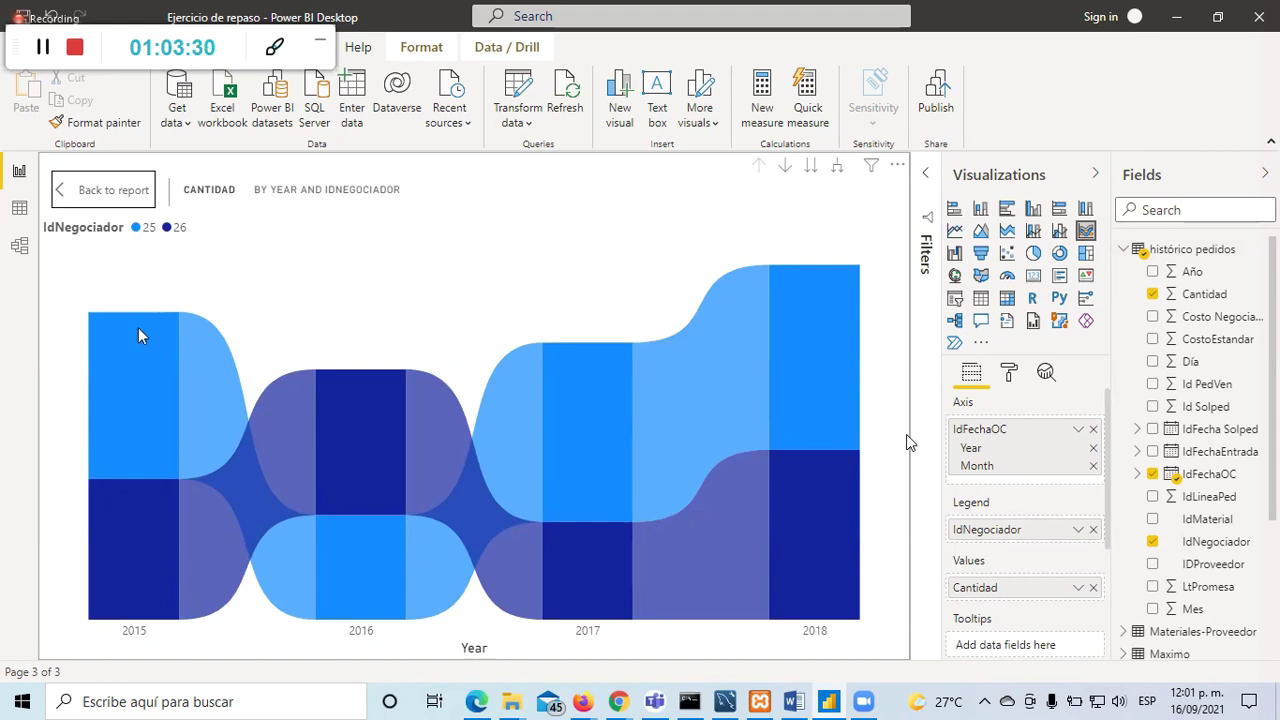
mouse_move(138, 405)
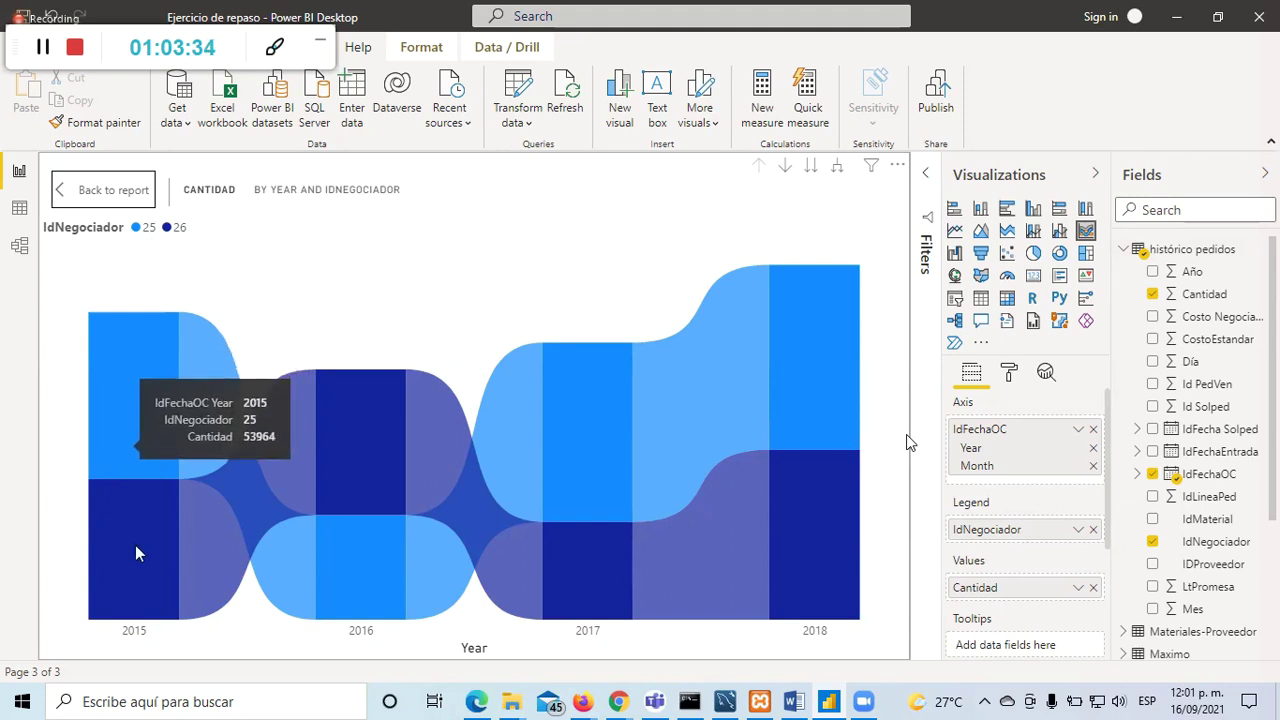
mouse_move(130, 547)
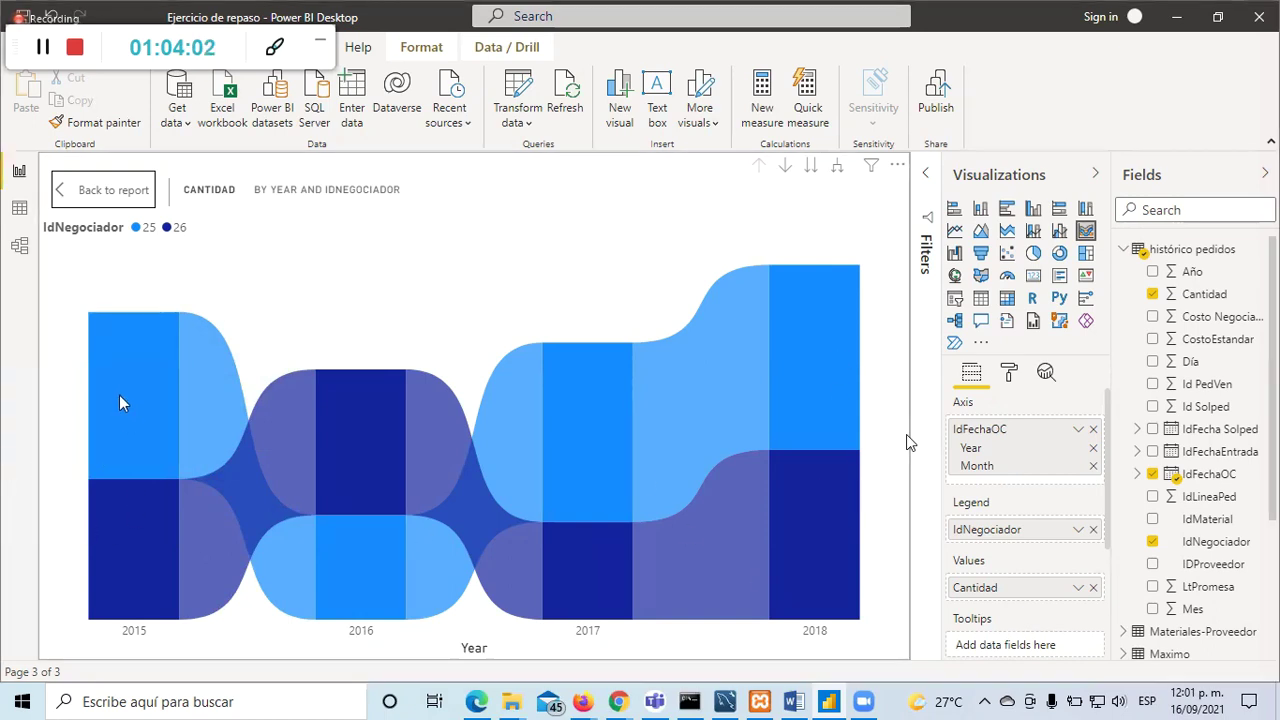
mouse_move(131, 491)
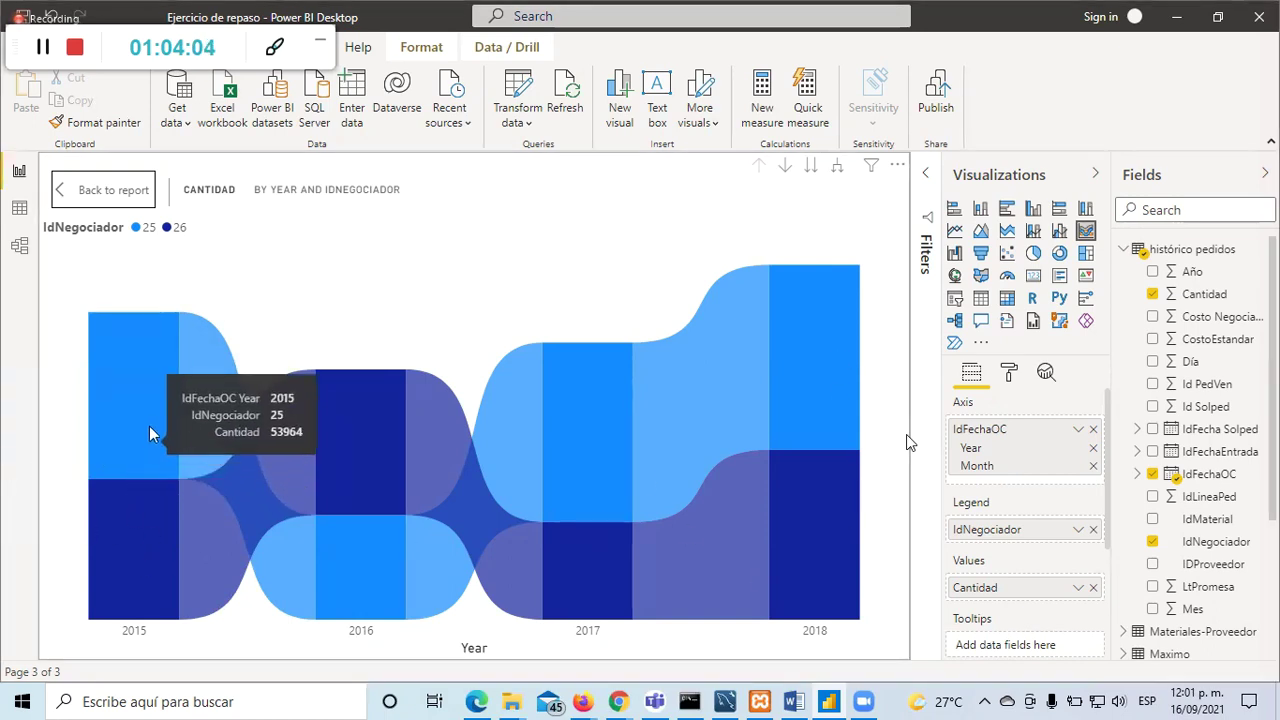
mouse_move(208, 405)
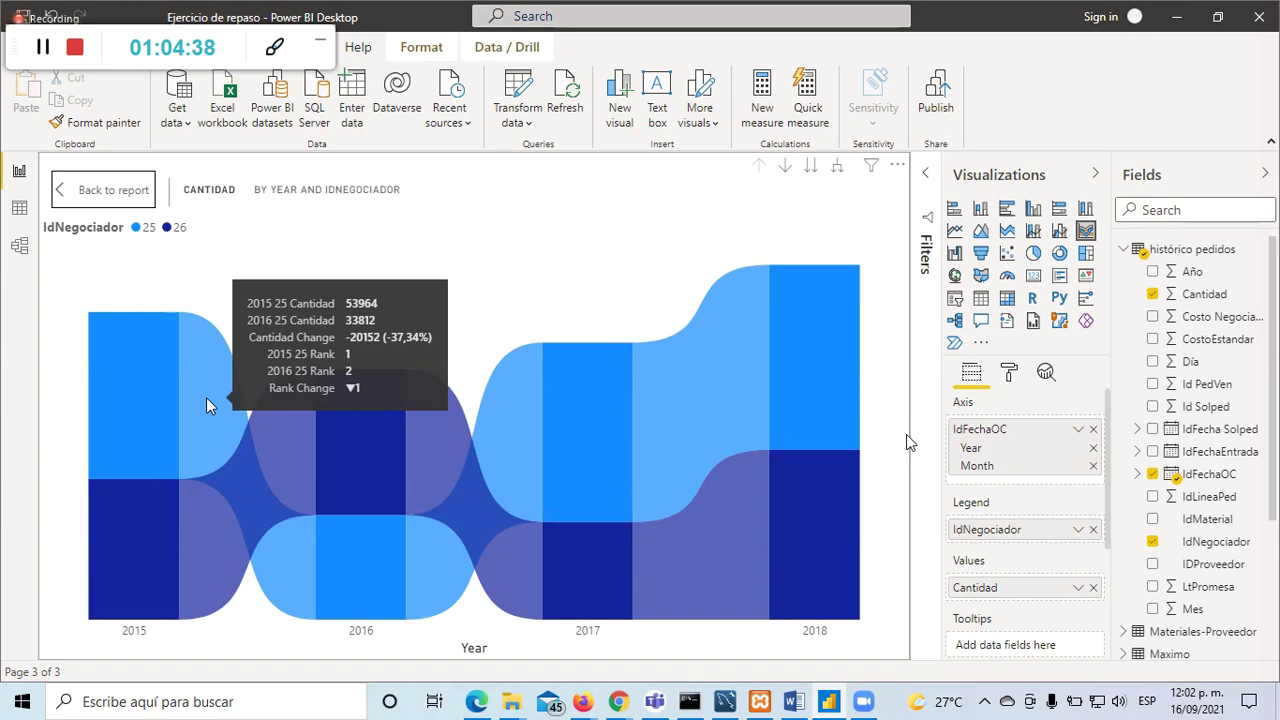
mouse_move(371, 581)
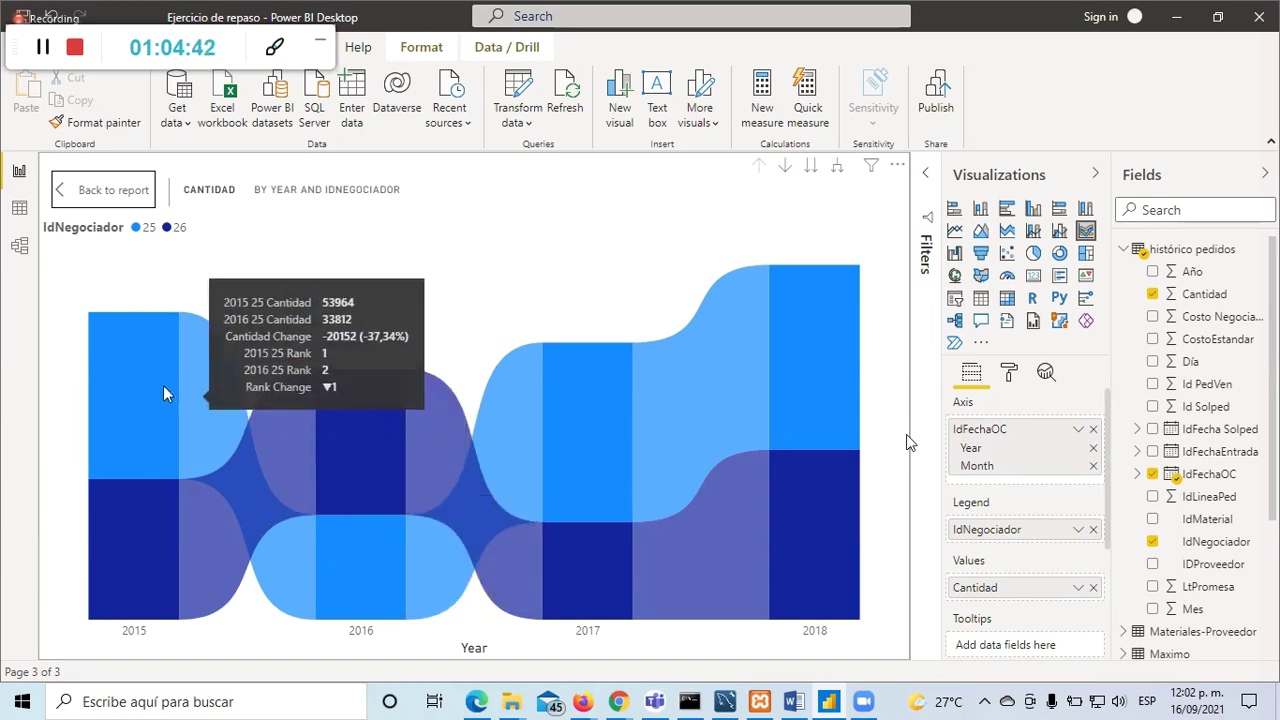
mouse_move(138, 466)
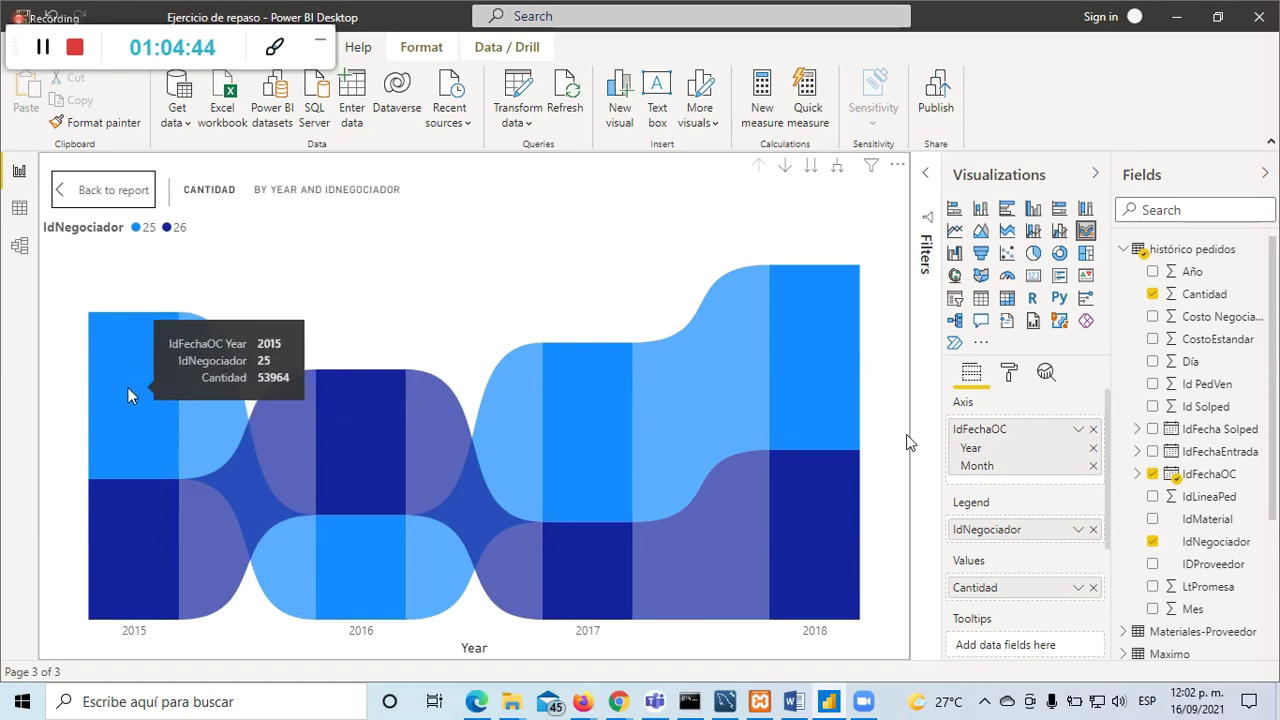
mouse_move(133, 555)
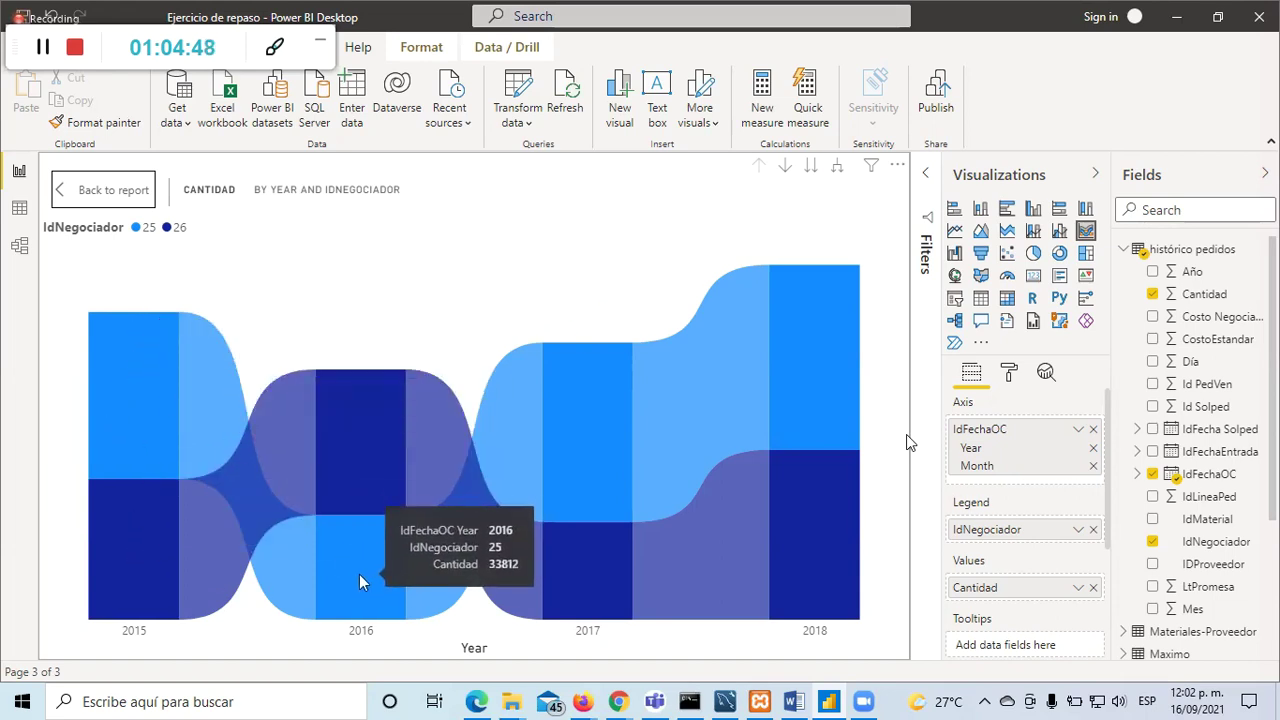
mouse_move(208, 442)
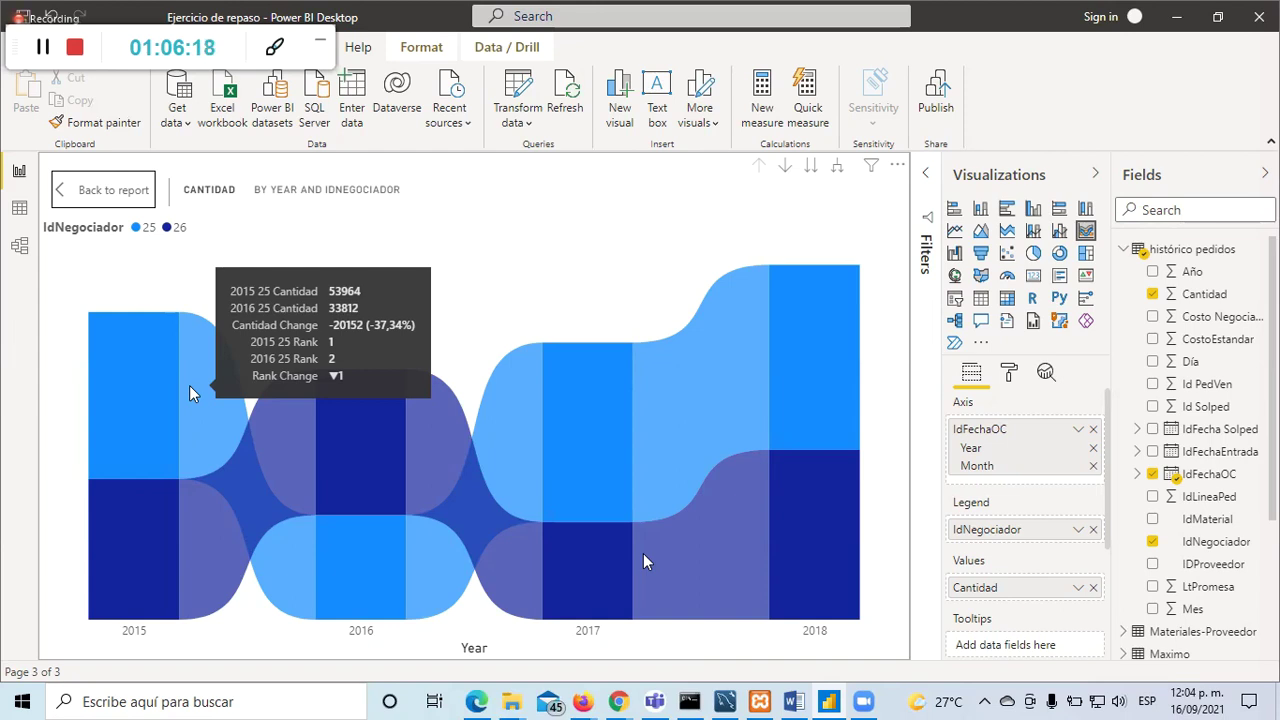
Step: Read the 2017 band: negotiator 25 rose from 33812 to 57991, up 71.51%
mouse_move(198, 537)
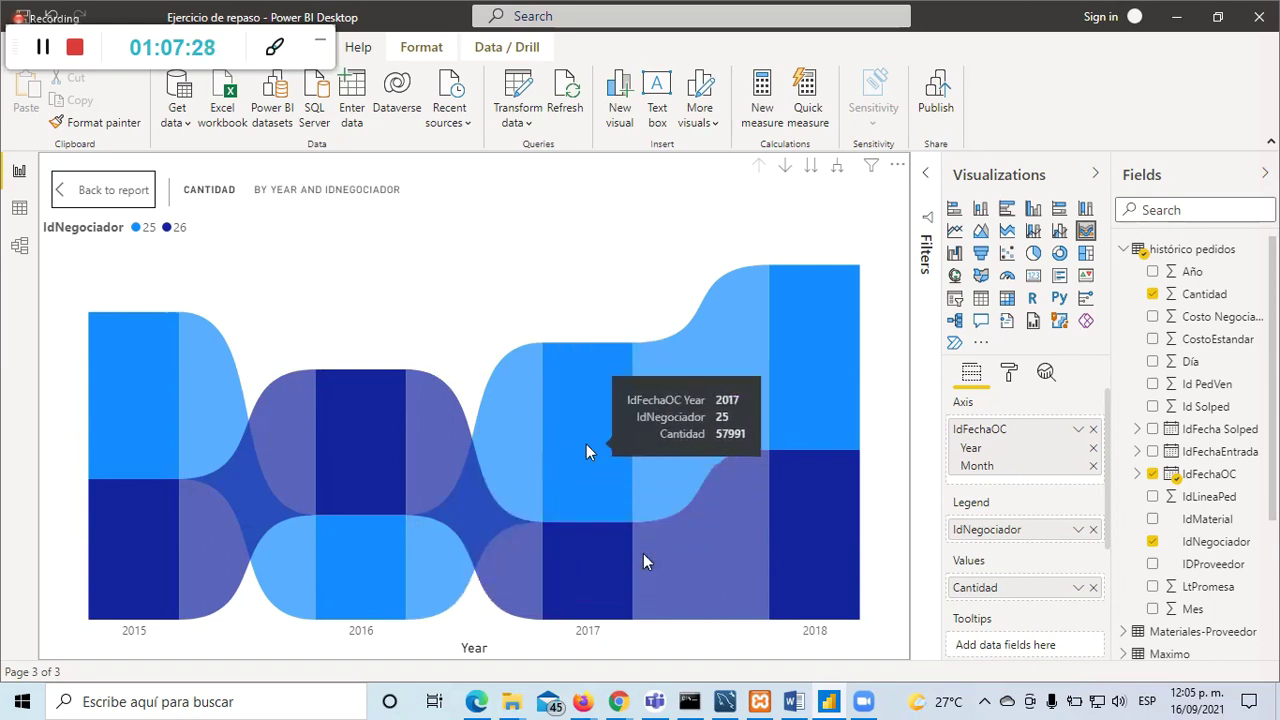
Step: Widen the IdNegociador slicer to 25–28 and reopen the ribbon chart in focus mode
left_click(100, 192)
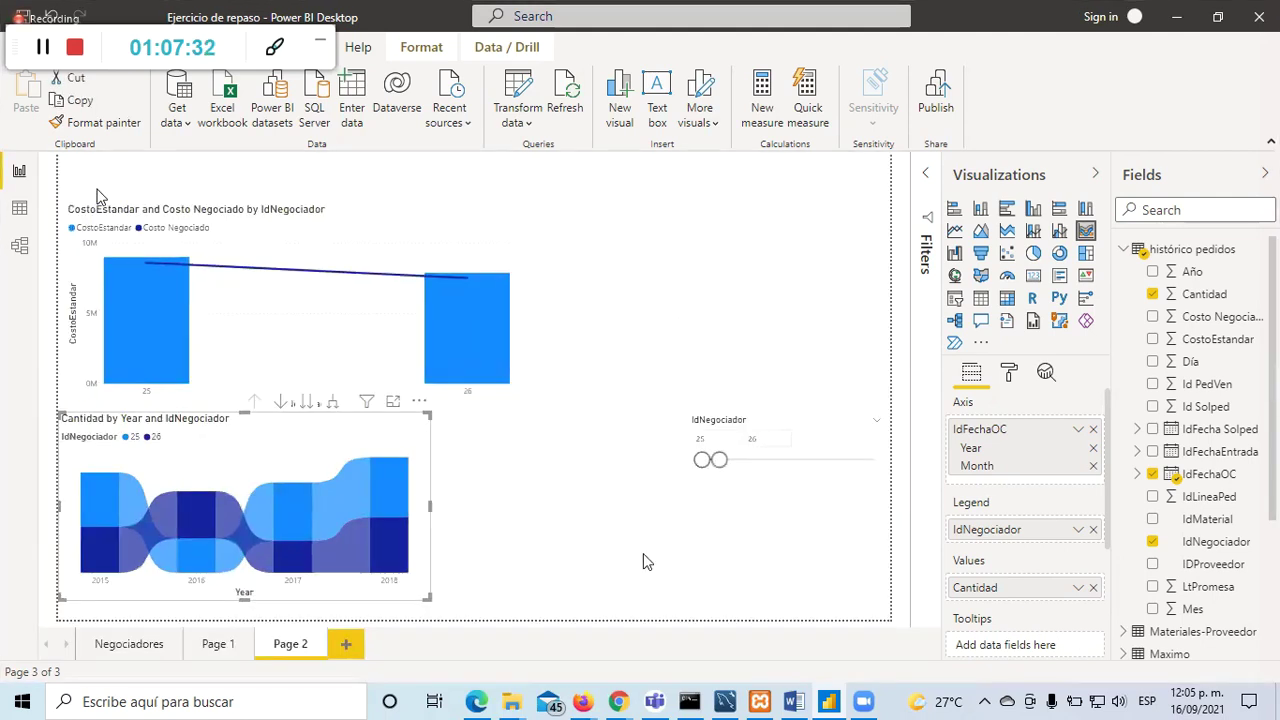
left_click_drag(719, 460, 755, 460)
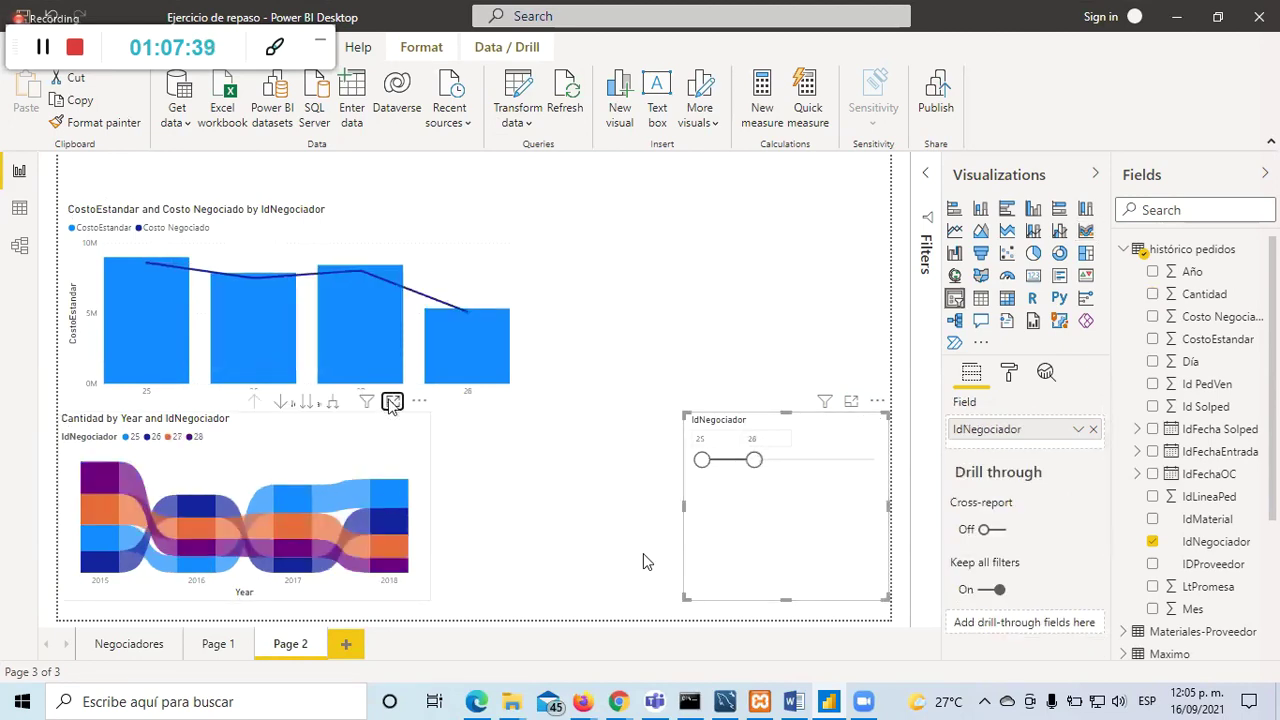
left_click(391, 401)
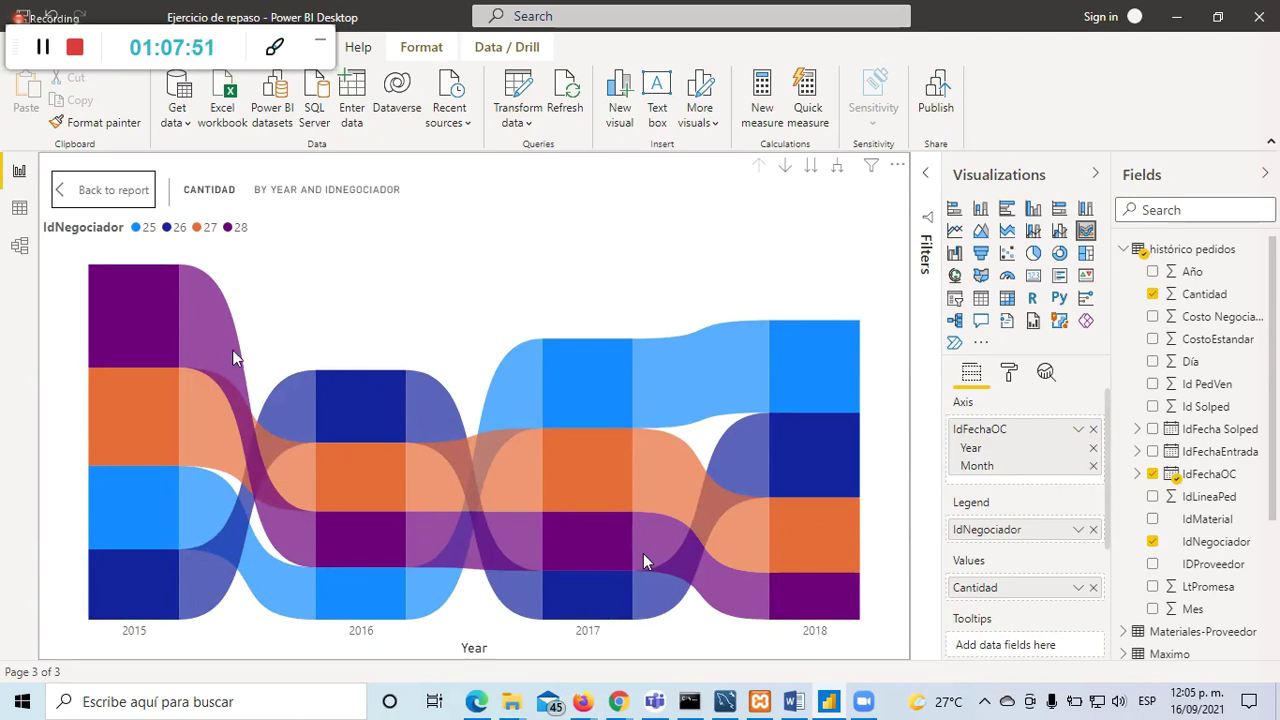
Step: Examine the values of negotiators 25–28 on the enlarged ribbon chart
mouse_move(203, 333)
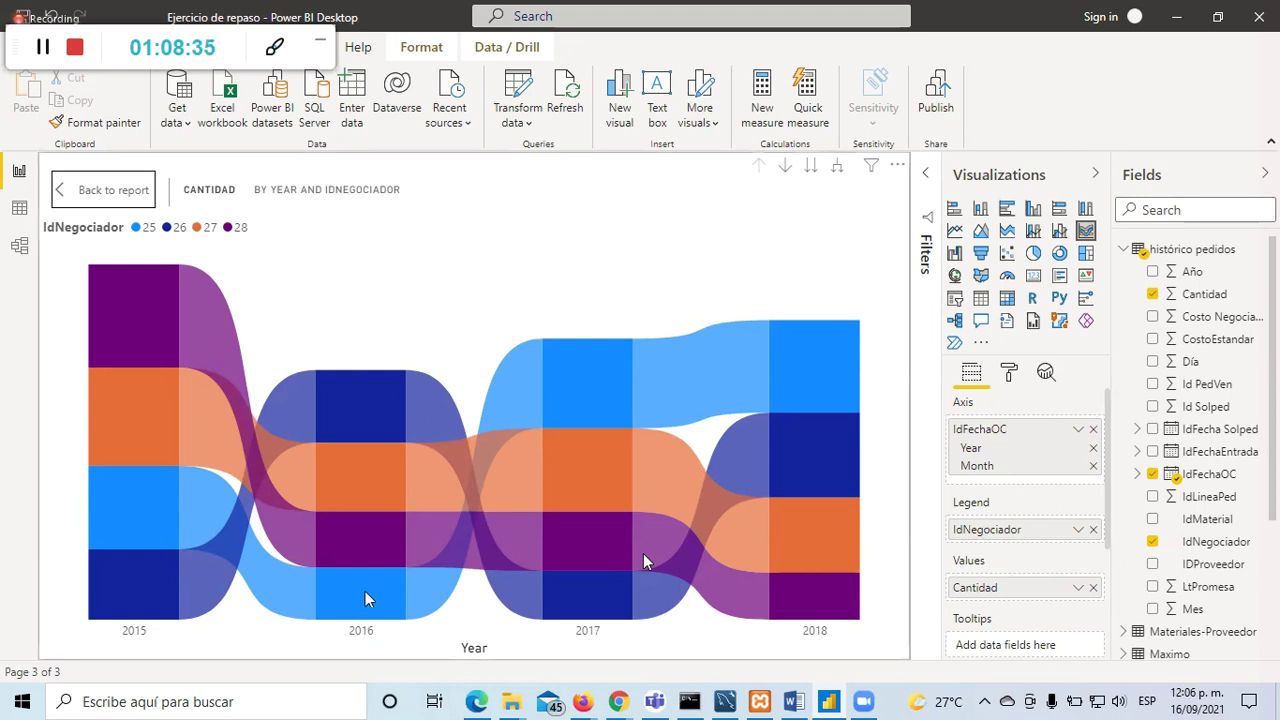
mouse_move(363, 592)
mouse_move(213, 345)
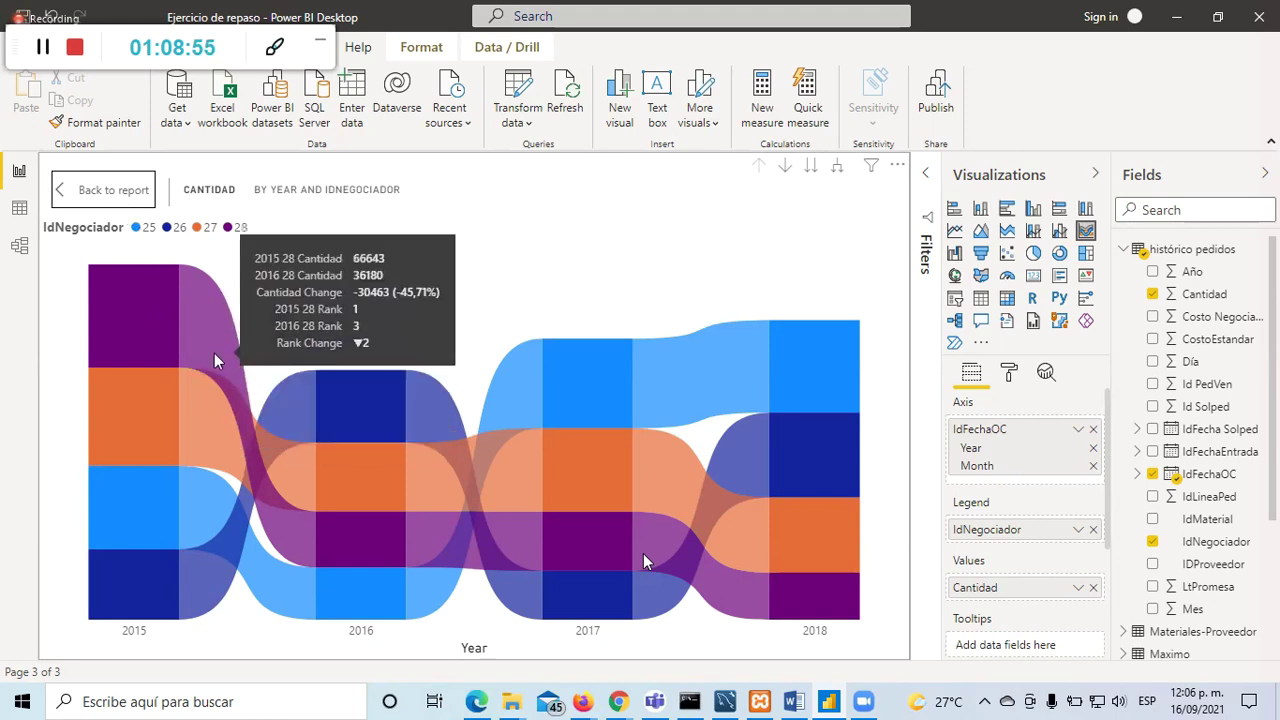
mouse_move(213, 428)
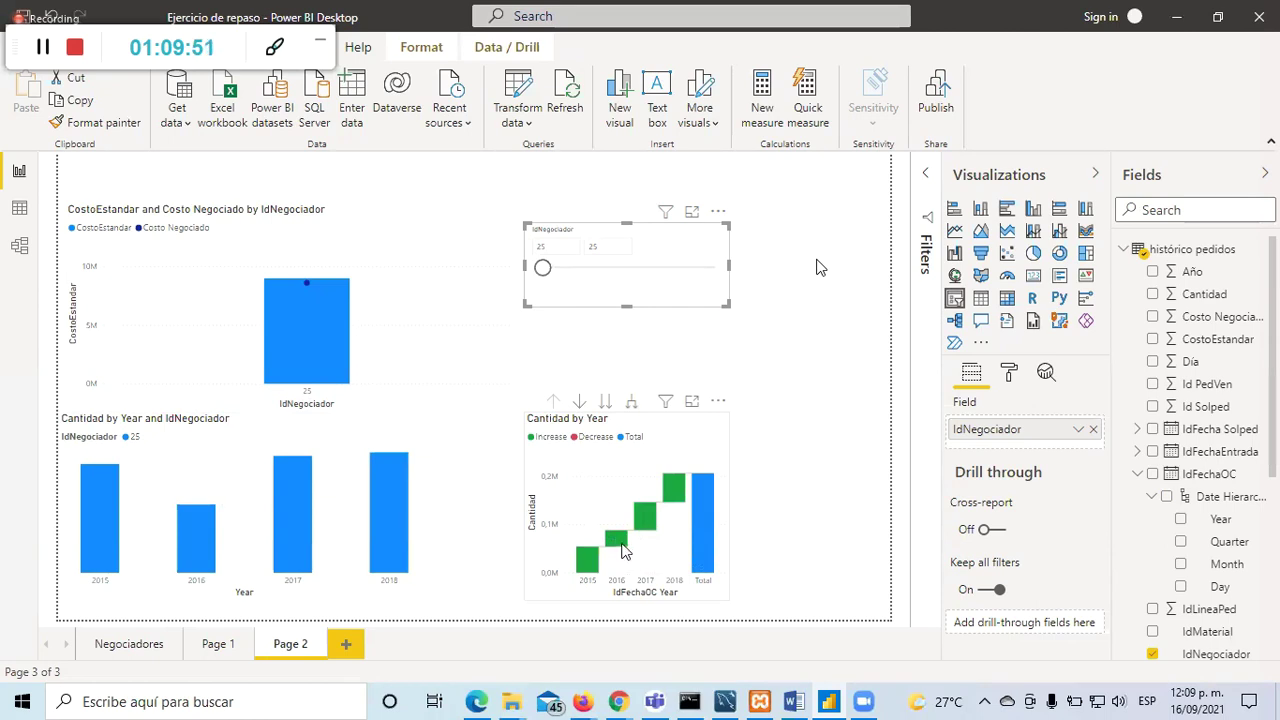
Step: View the Cantidad by Year waterfall in focus mode twice, then bring the browser's course page forward
mouse_move(622, 550)
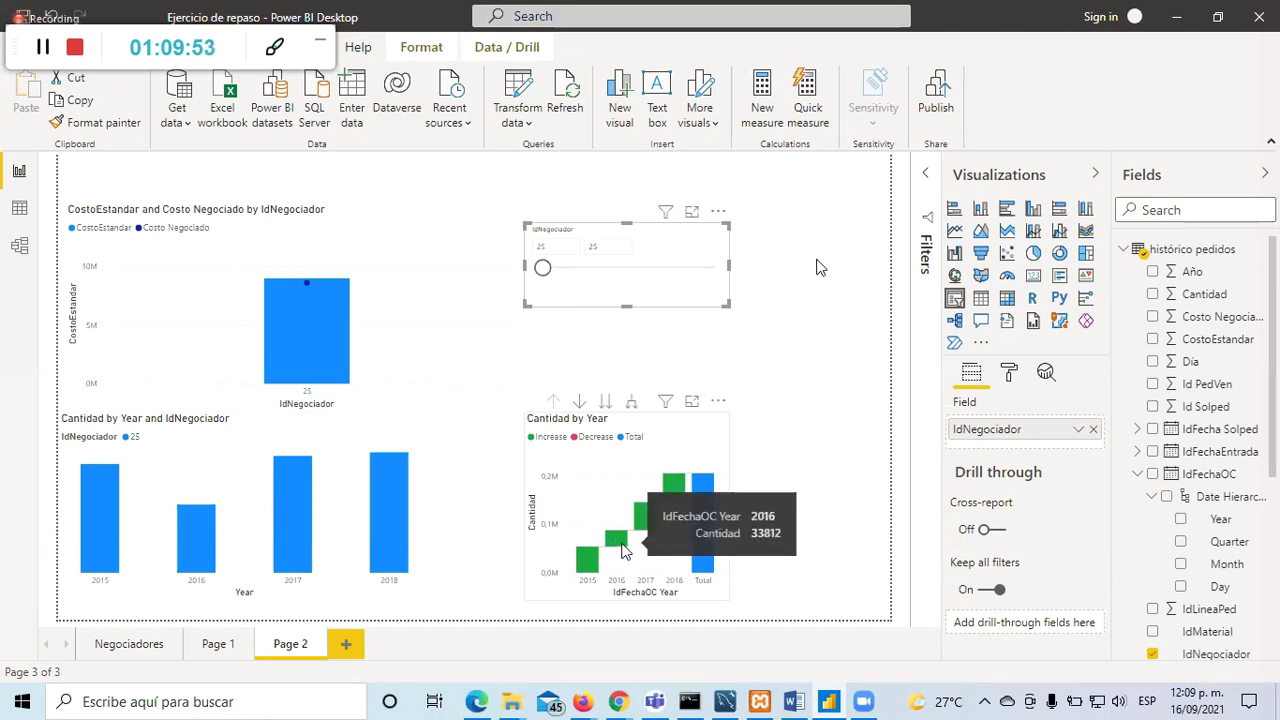
left_click(692, 403)
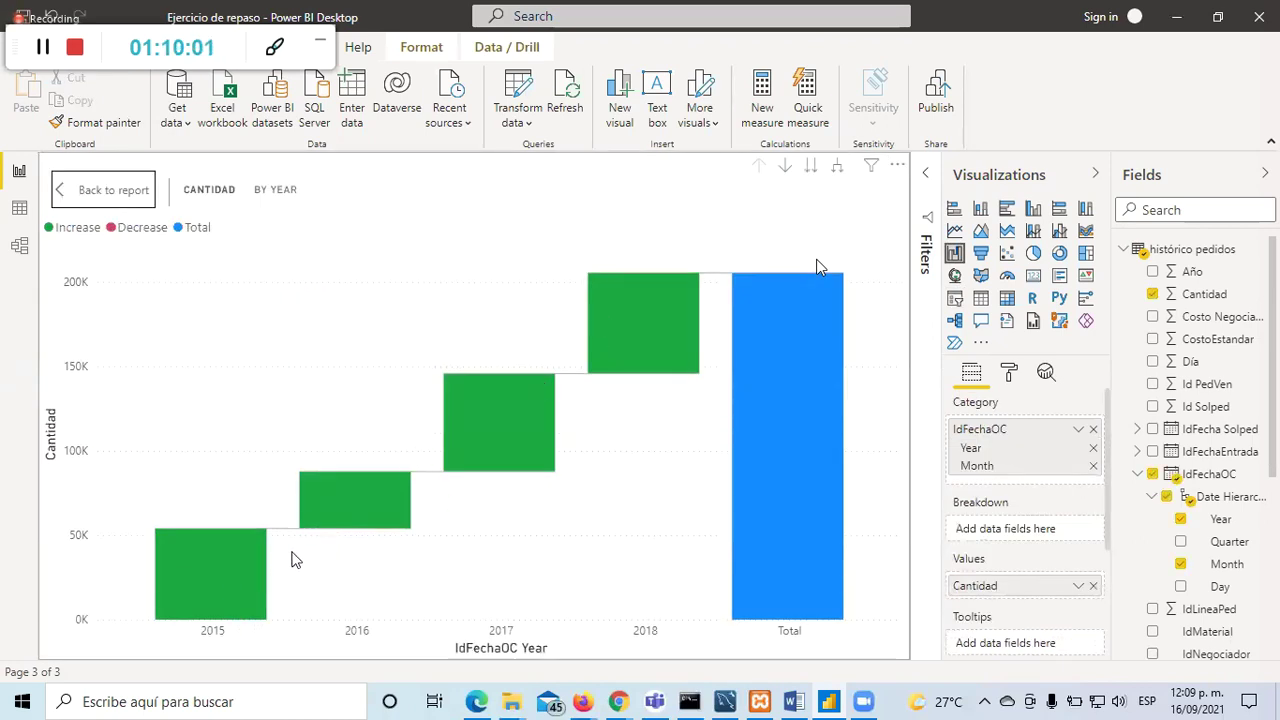
left_click(112, 190)
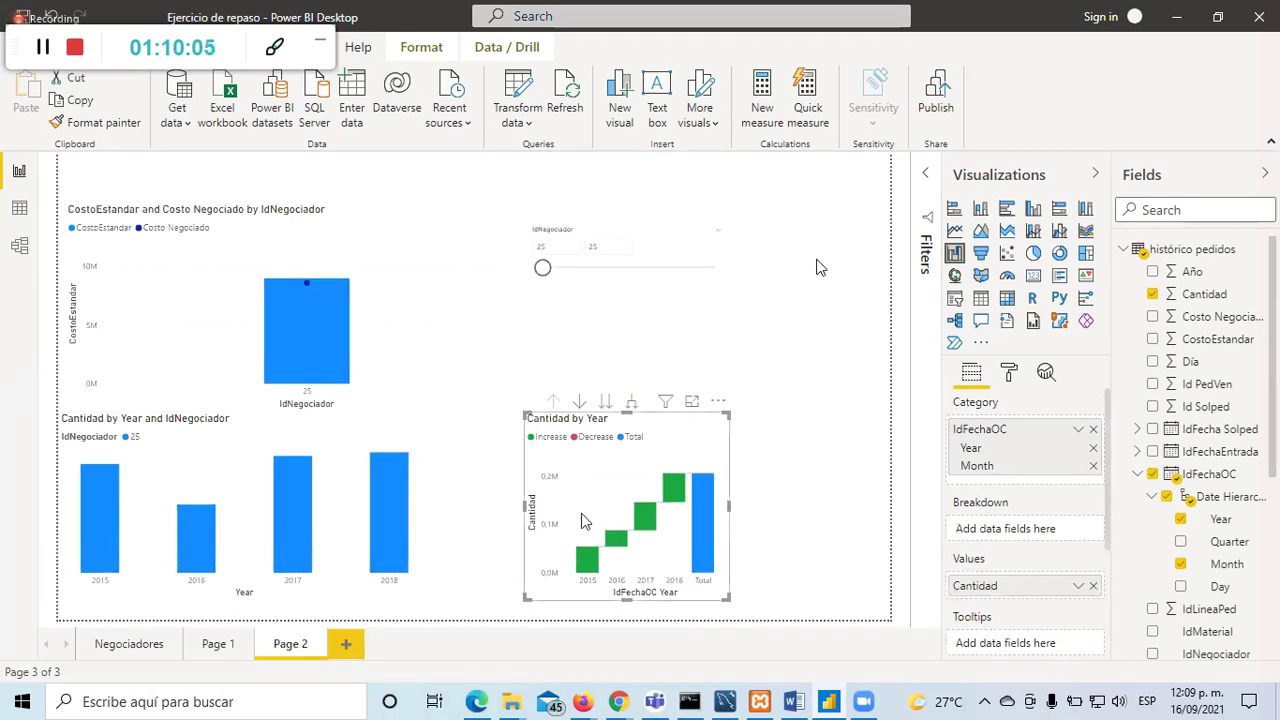
left_click(692, 401)
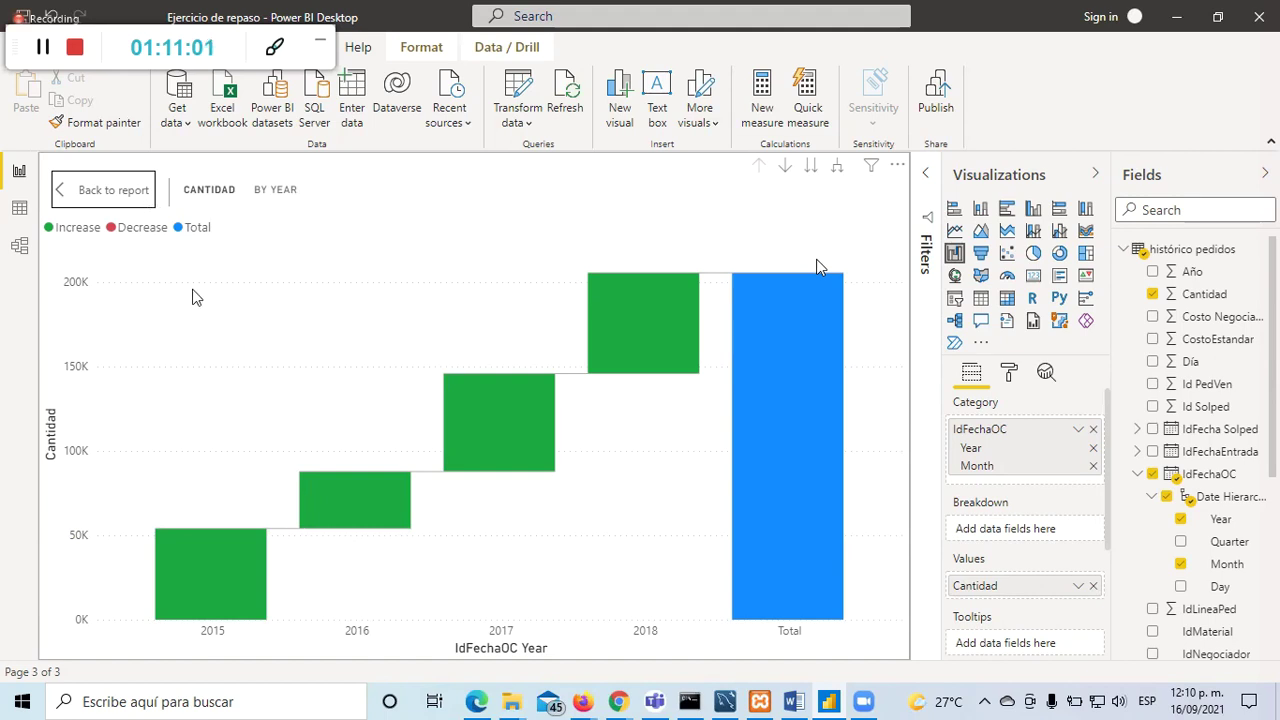
left_click(112, 192)
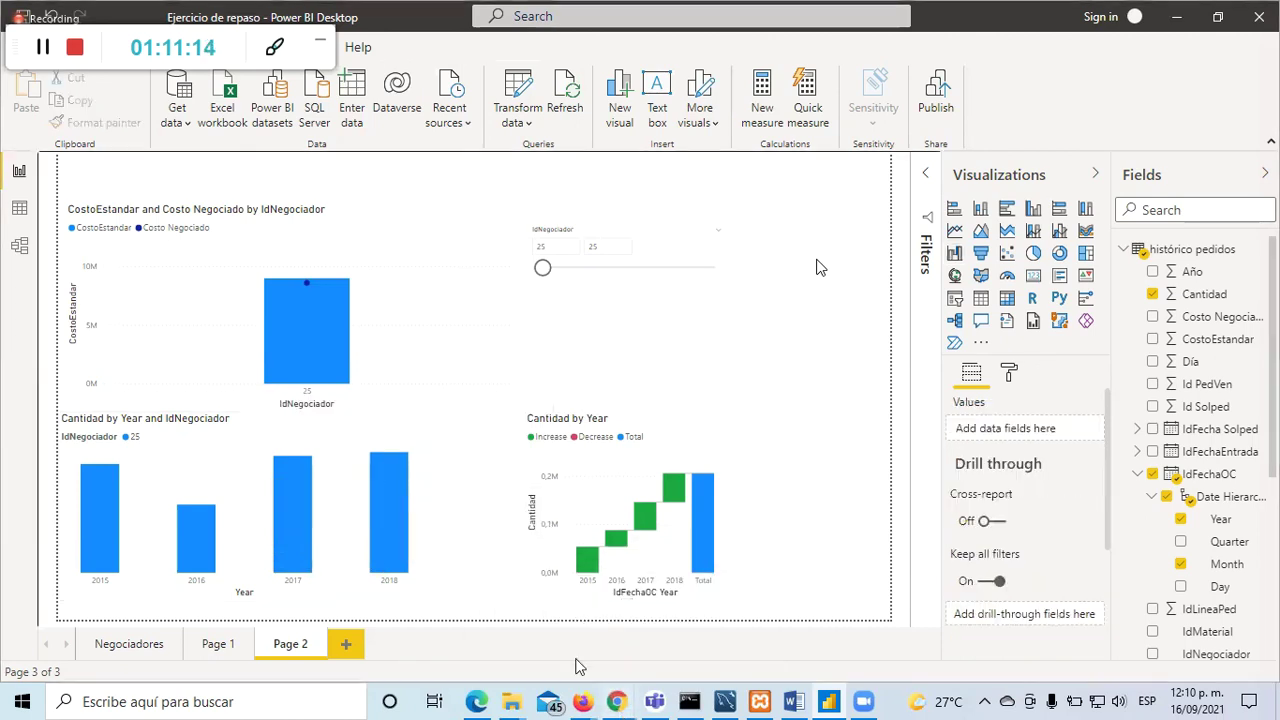
mouse_move(617, 700)
left_click(480, 630)
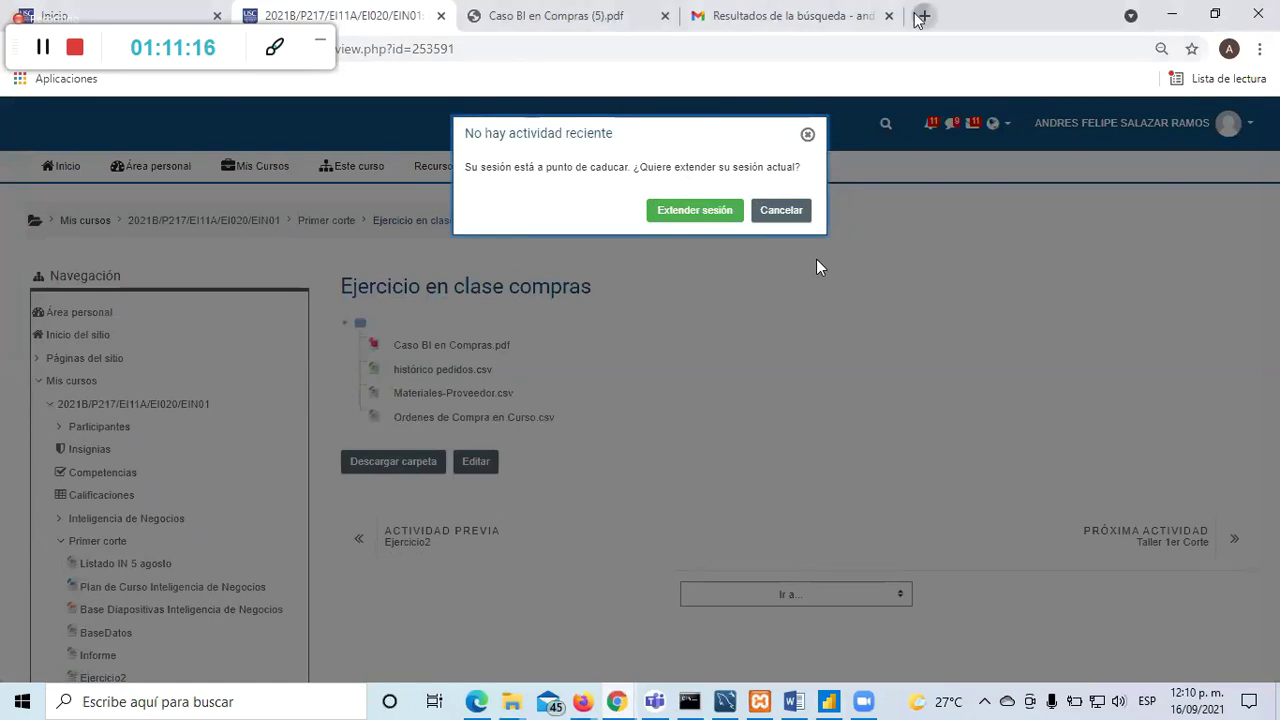
Step: Search Google Images for 'waterfall graphic power bi', preview RADACAD's example, then return to Power BI
left_click(924, 16)
type("waterfall")
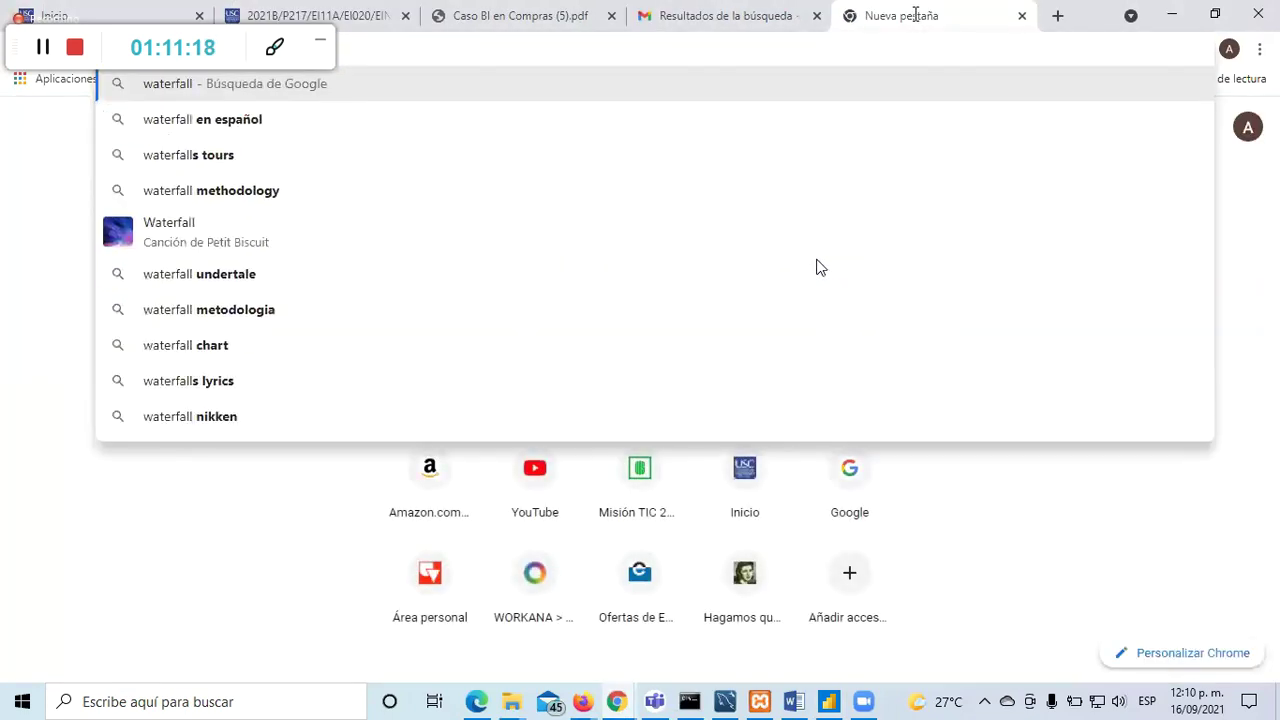
type(" graphi")
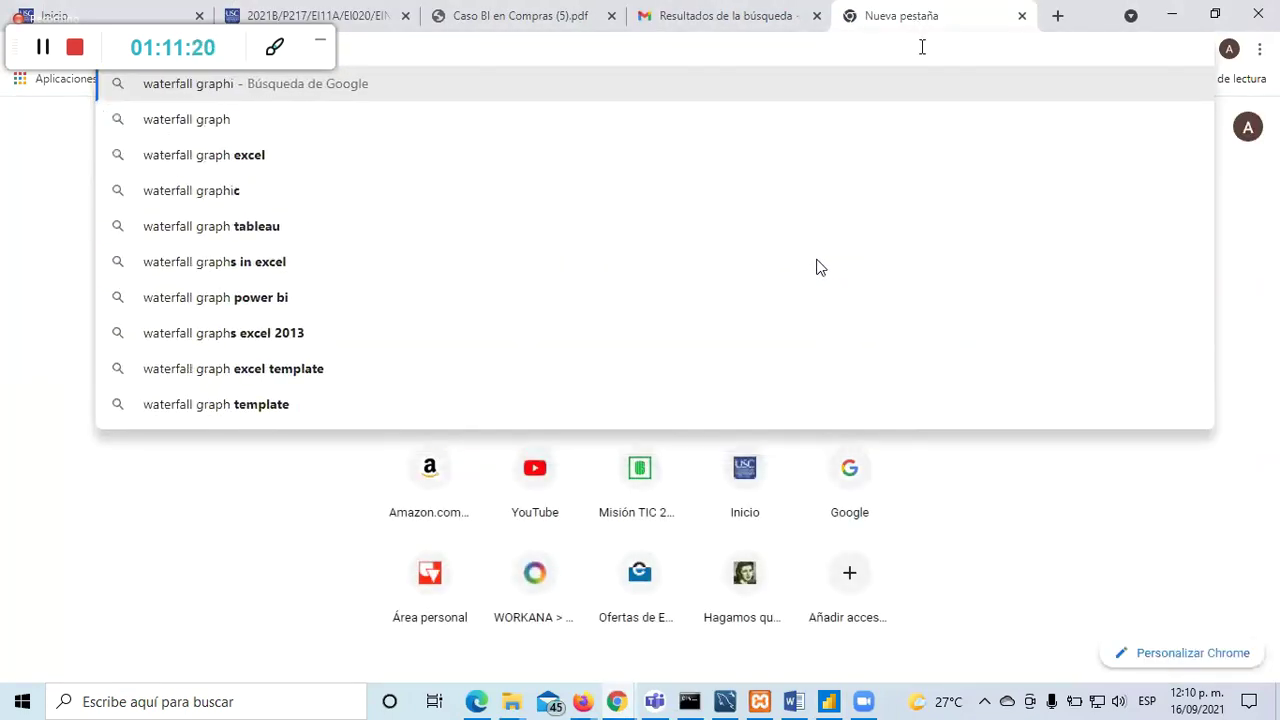
type("c power bi")
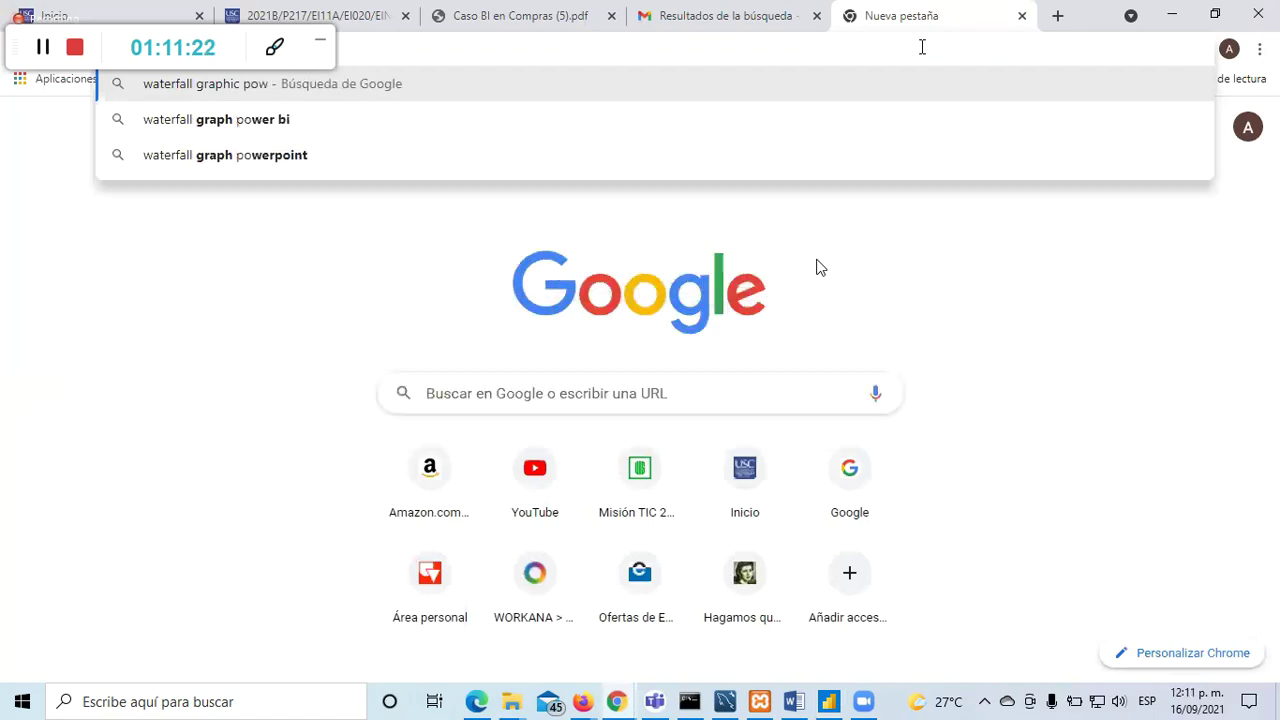
key("Return")
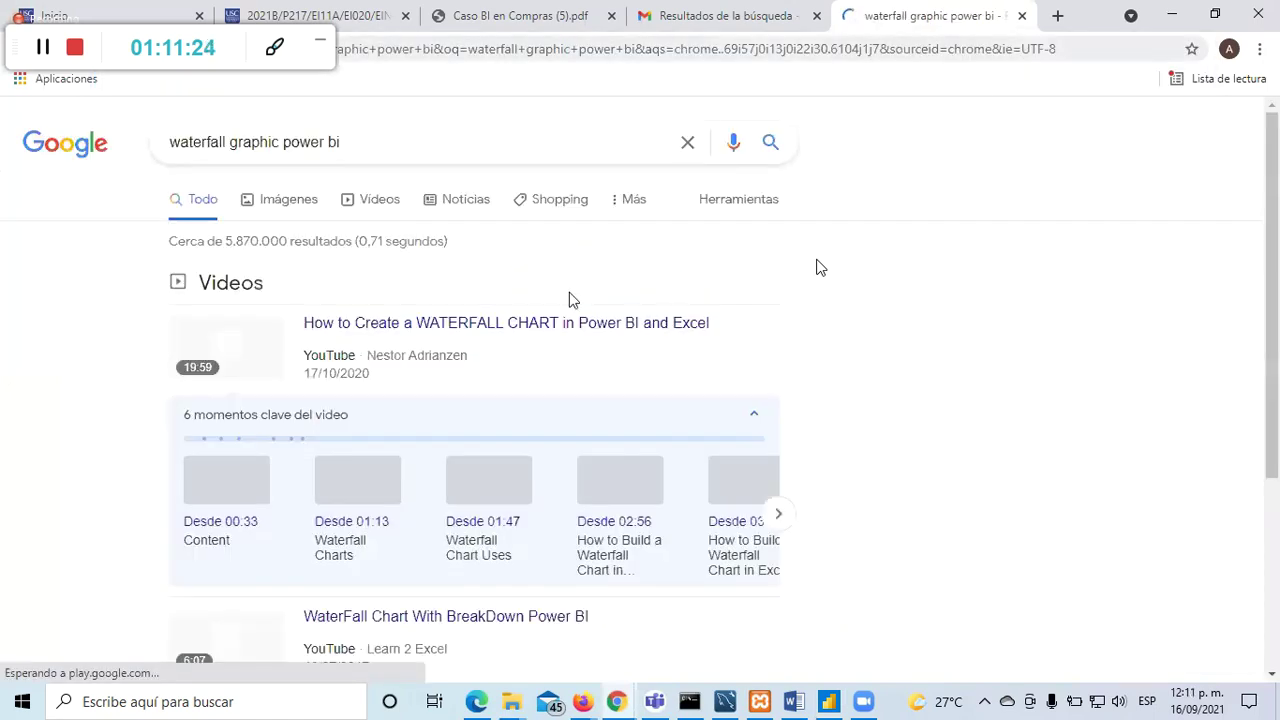
left_click(276, 204)
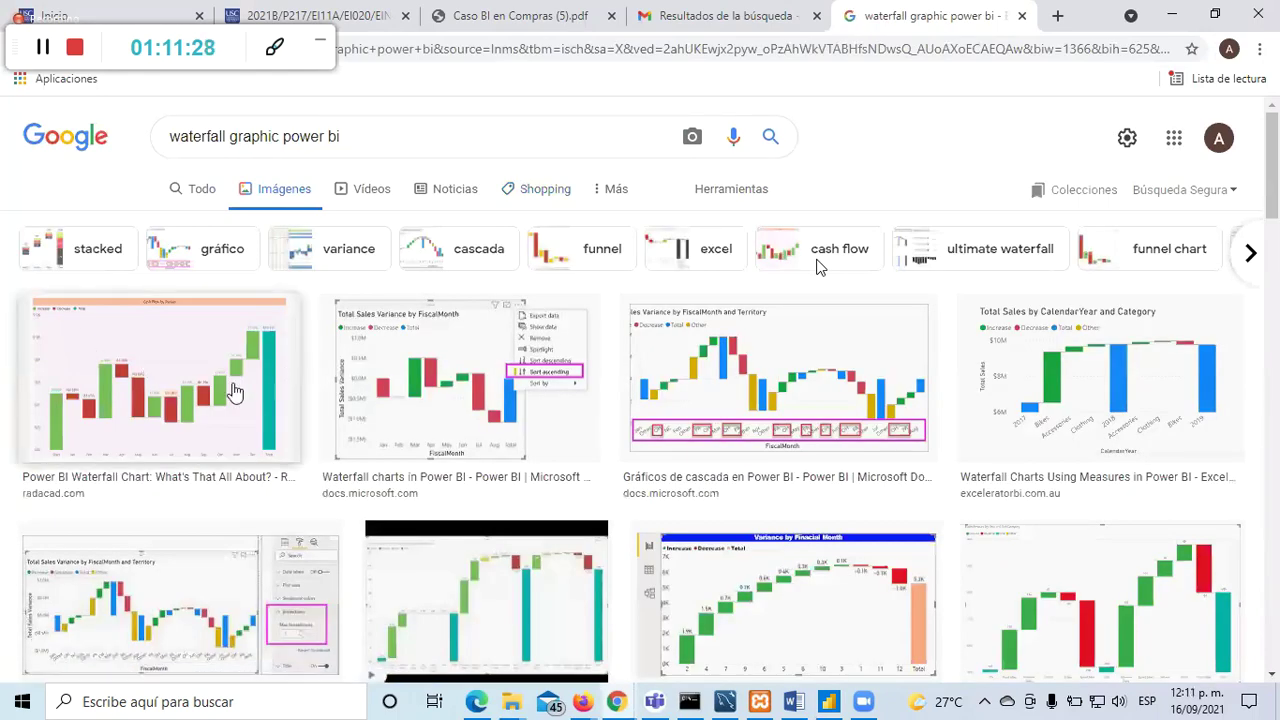
left_click(232, 390)
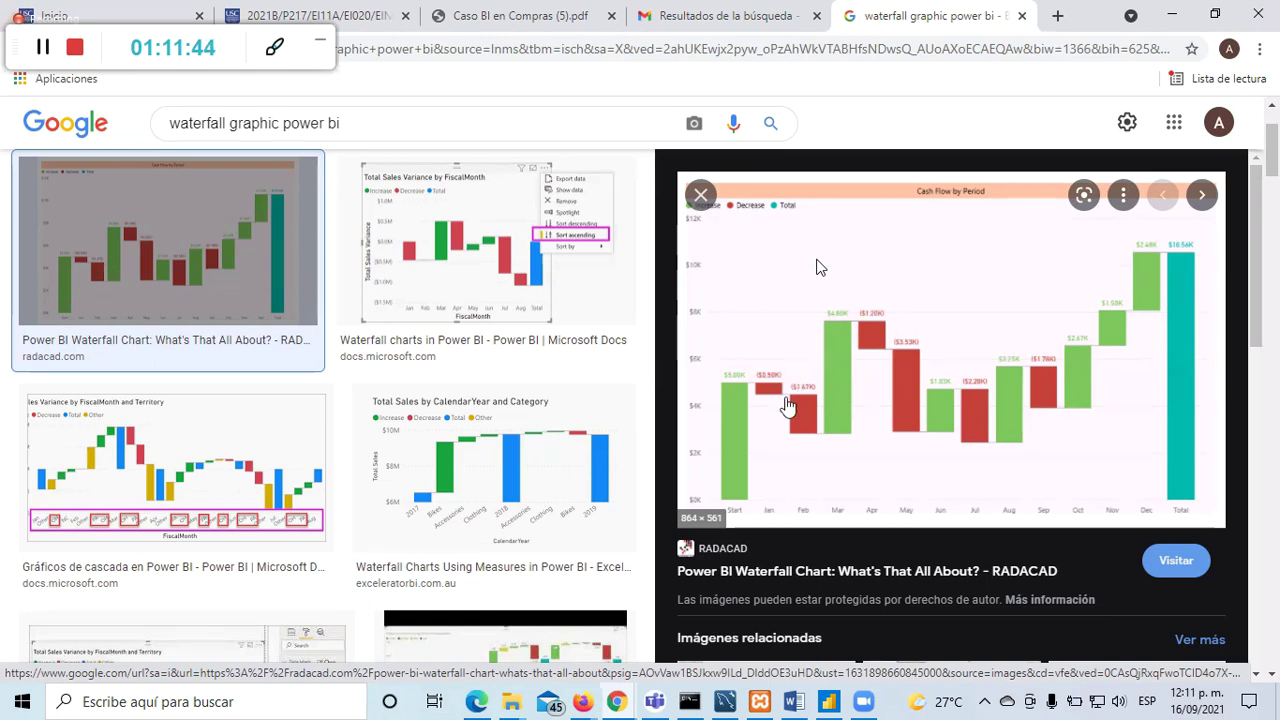
left_click(828, 701)
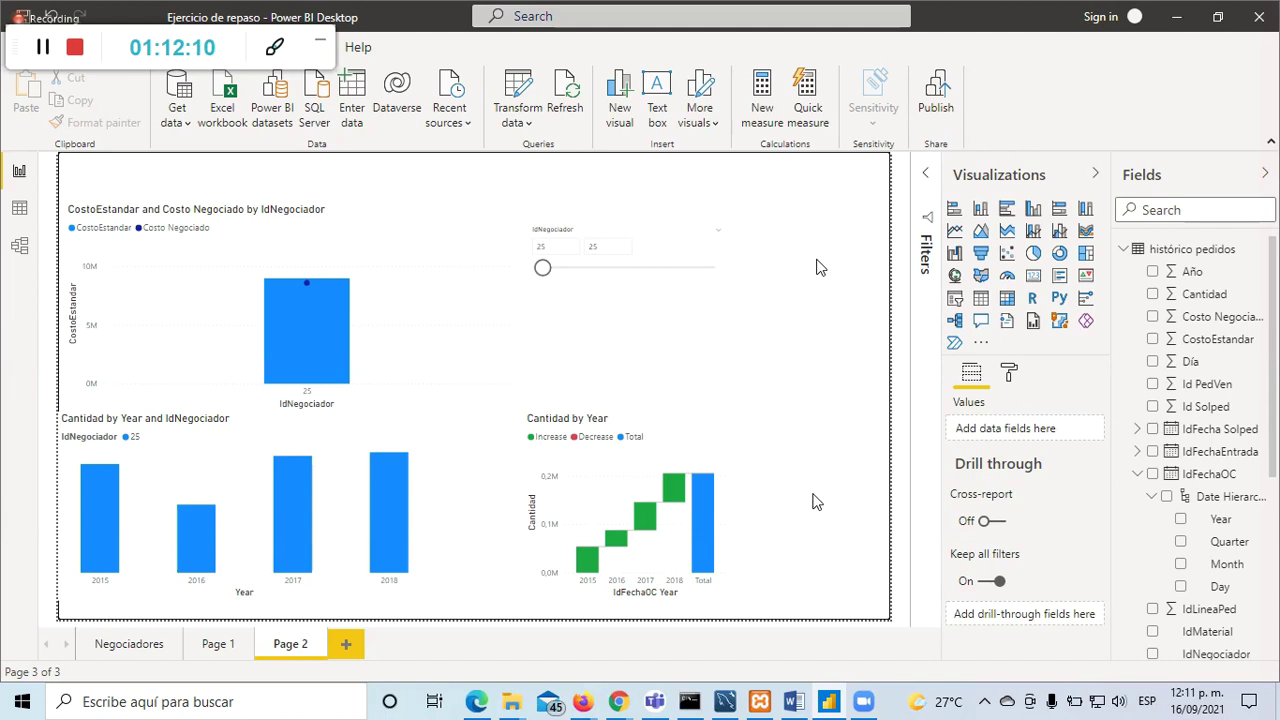
Step: Insert a scatter chart on Page 2 and raise the IdNegociador slicer above it
left_click(1010, 257)
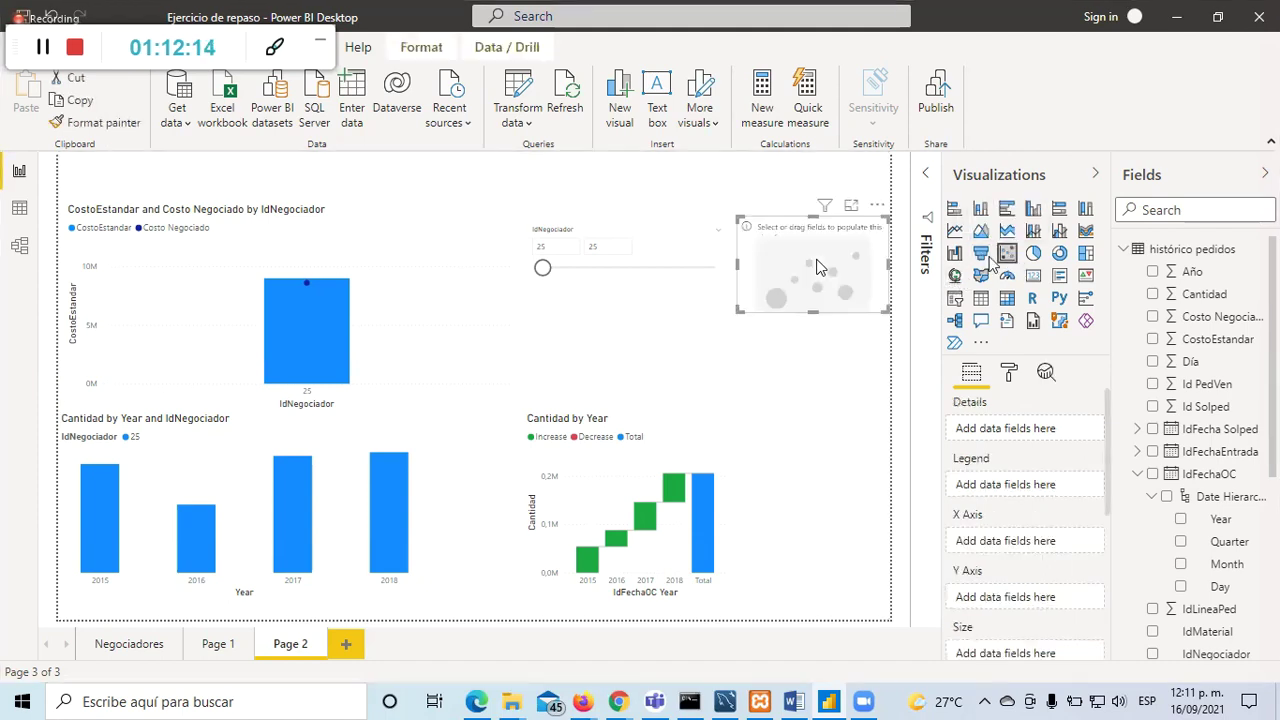
left_click_drag(790, 234, 565, 320)
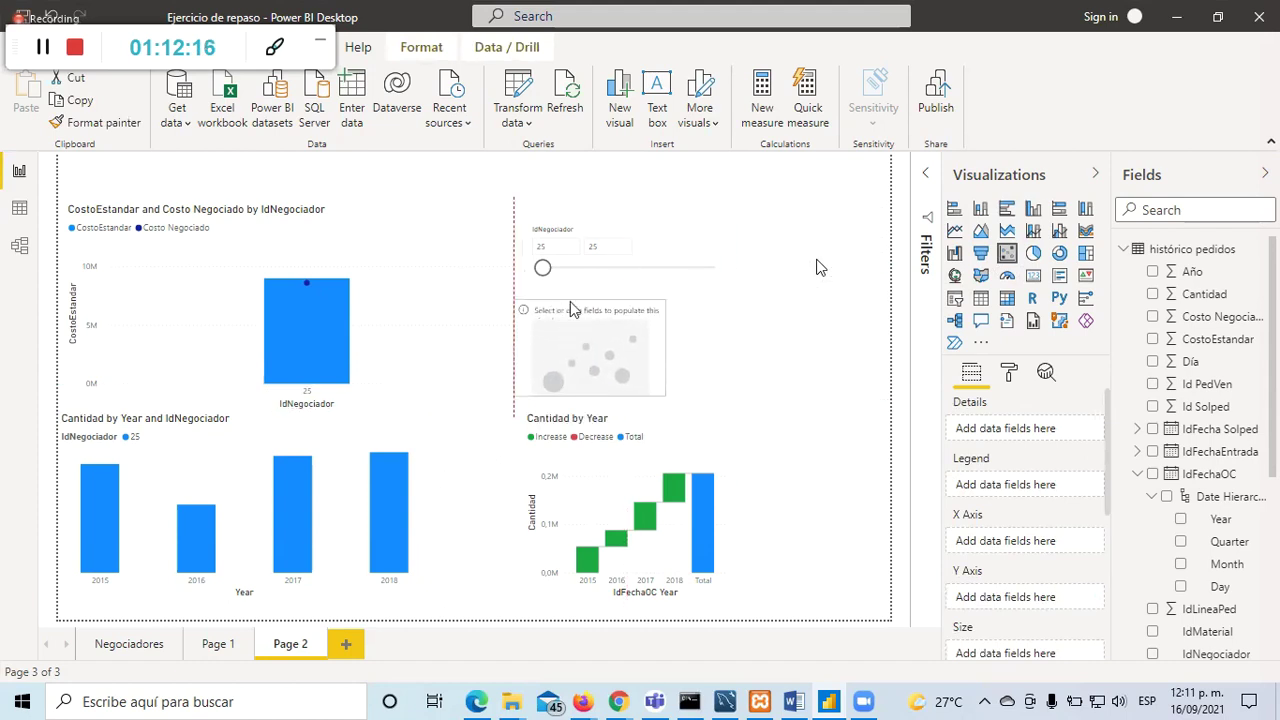
left_click(608, 240)
left_click(604, 238)
left_click_drag(588, 205, 589, 194)
left_click_drag(614, 263, 626, 256)
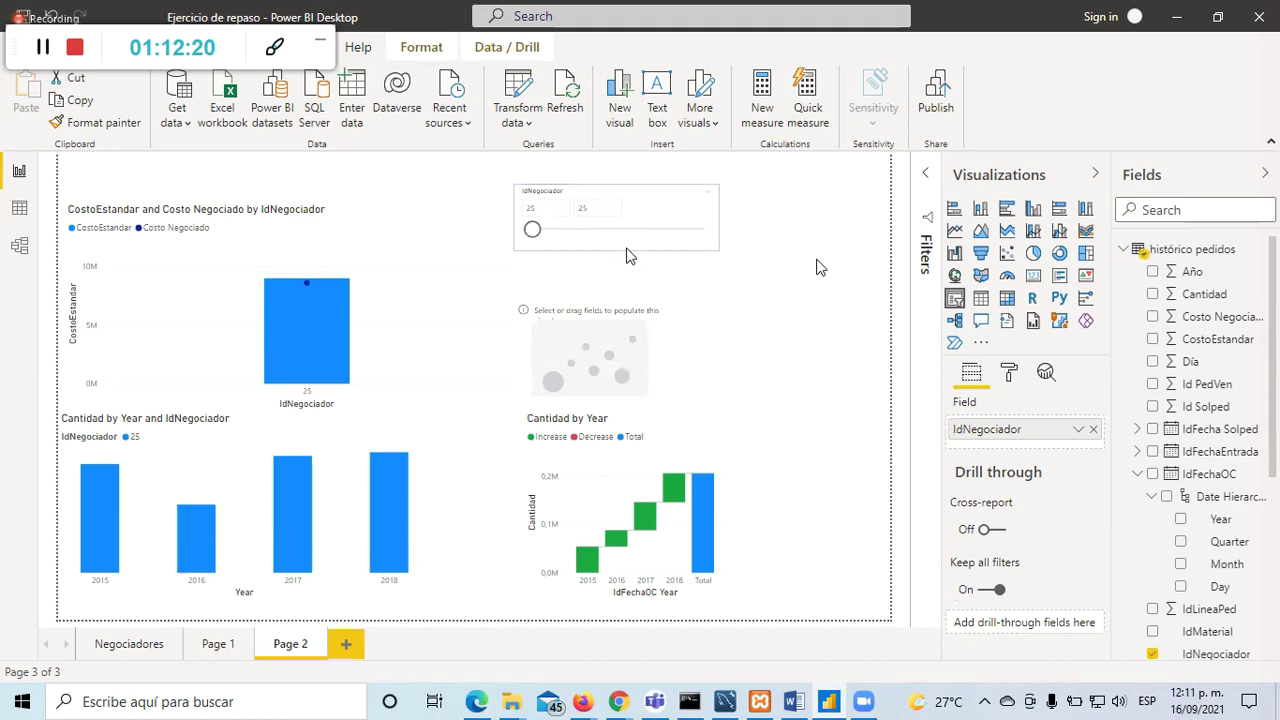
Step: Enlarge the scatter chart below the slicer and plot IDProveedor details against Cantidad
left_click(703, 298)
left_click_drag(703, 296, 784, 272)
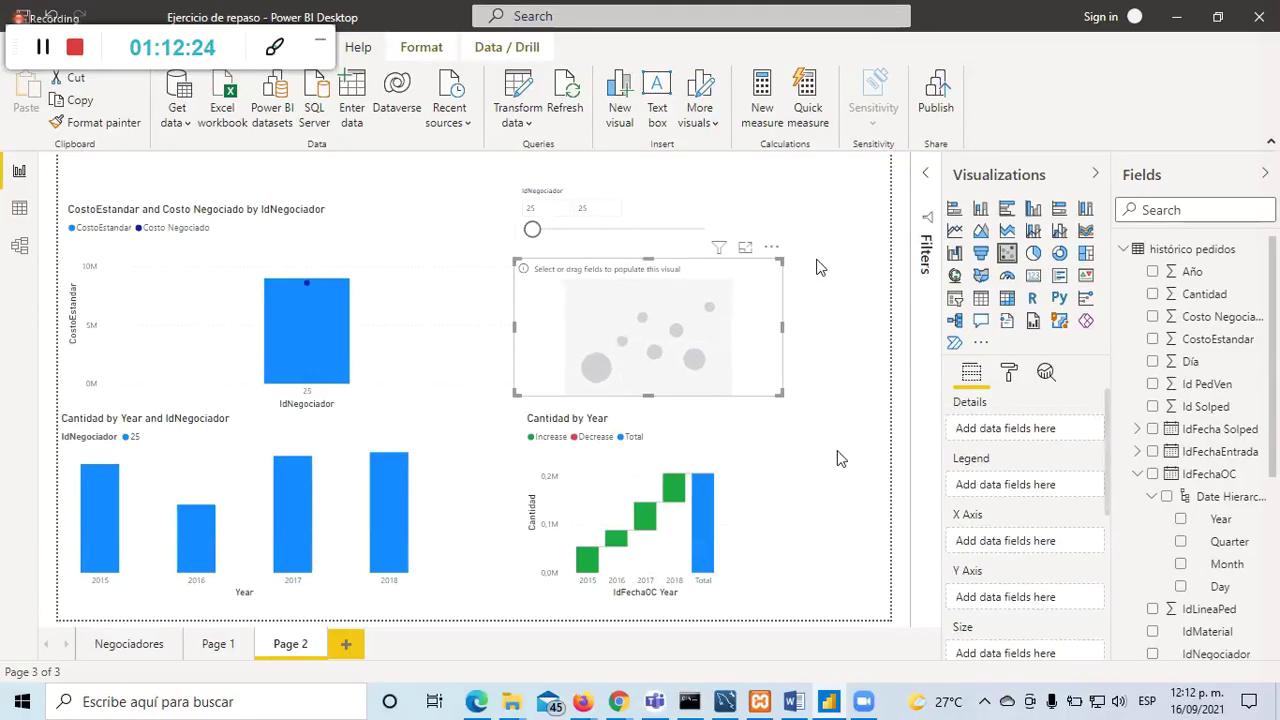
left_click(840, 458)
left_click(737, 355)
scroll(1170, 600, "down", 1)
scroll(1170, 598, "down", 1)
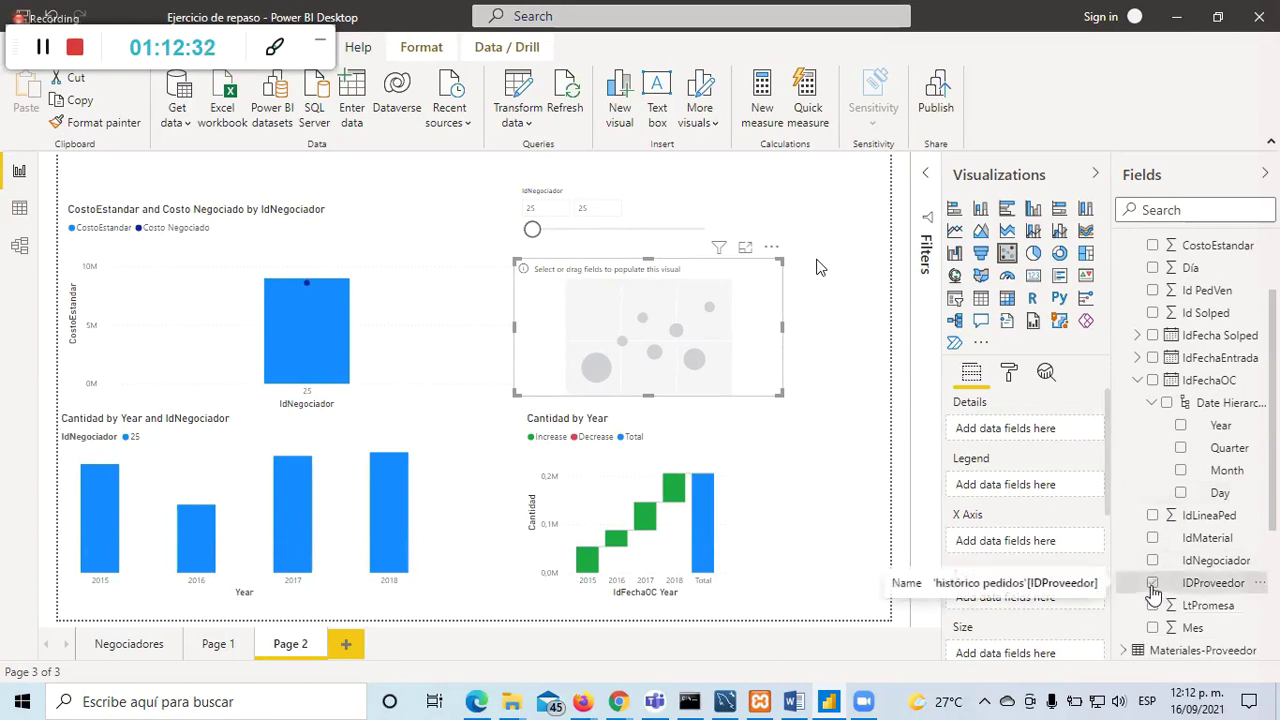
left_click(1152, 584)
scroll(1150, 420, "up", 2)
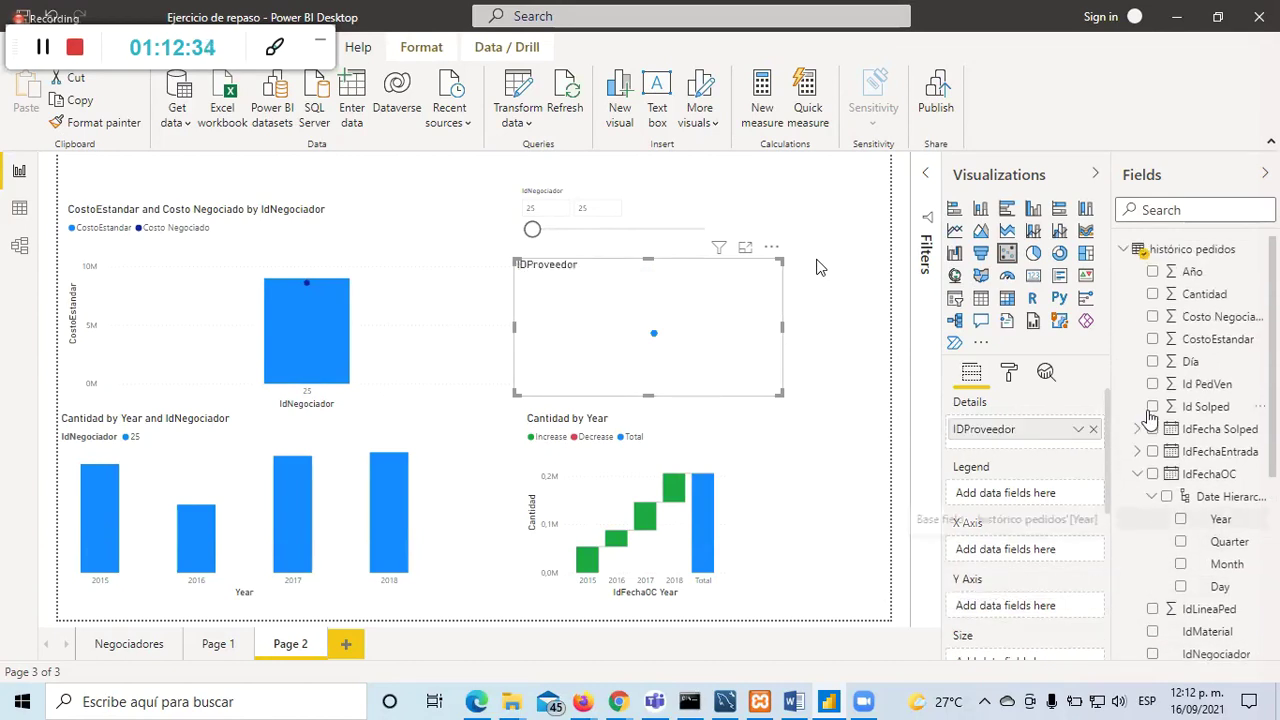
left_click(1152, 294)
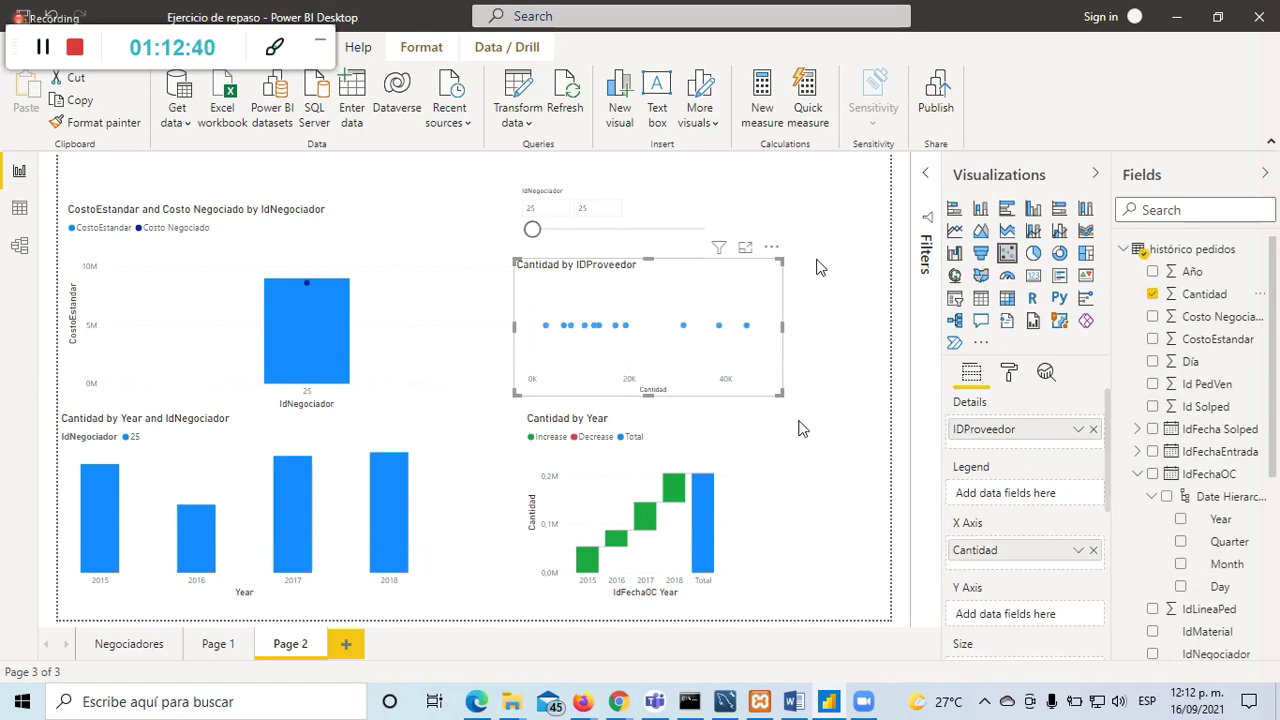
Step: Check the waterfall chart's fields, then add a blank Page 3 to the report
left_click(700, 455)
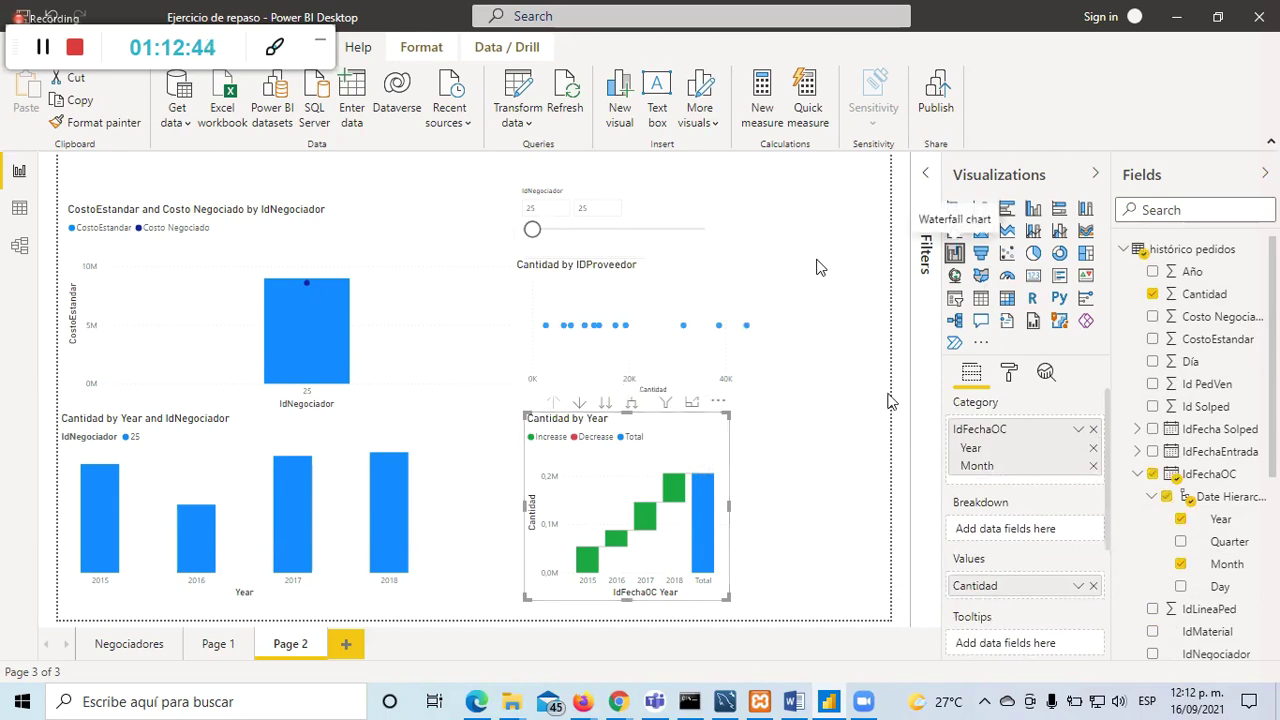
left_click(836, 525)
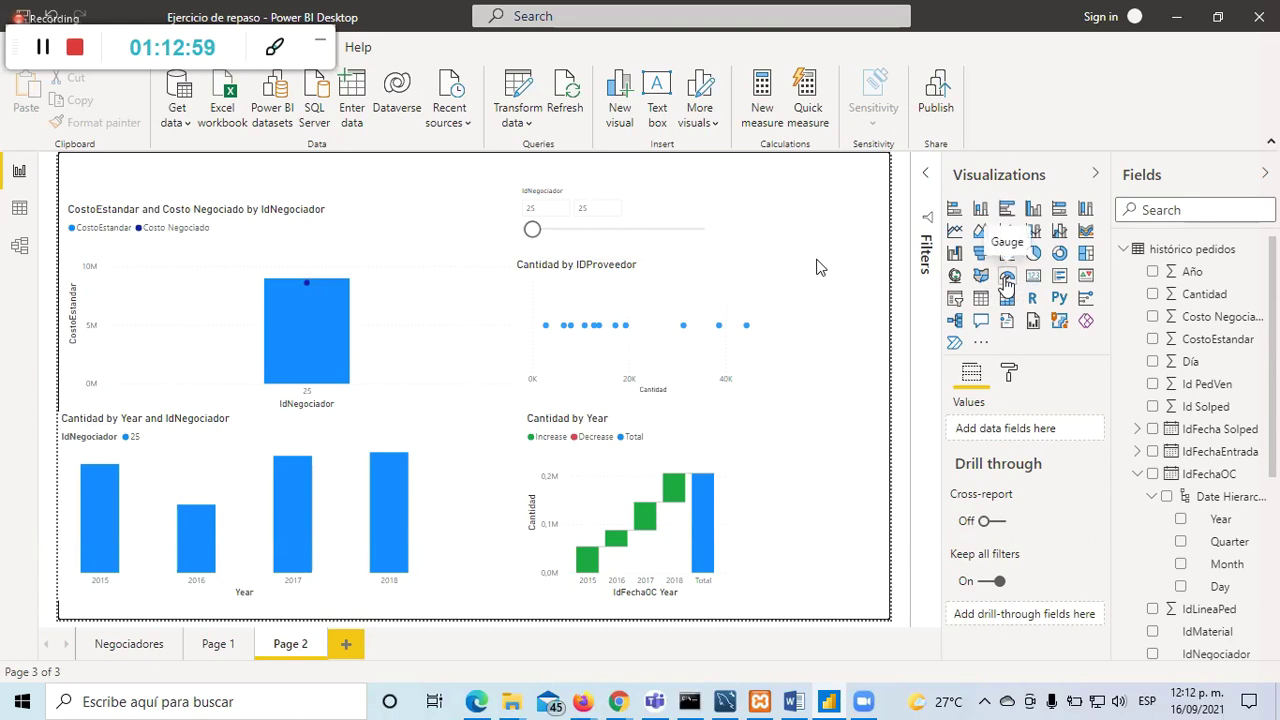
left_click(344, 646)
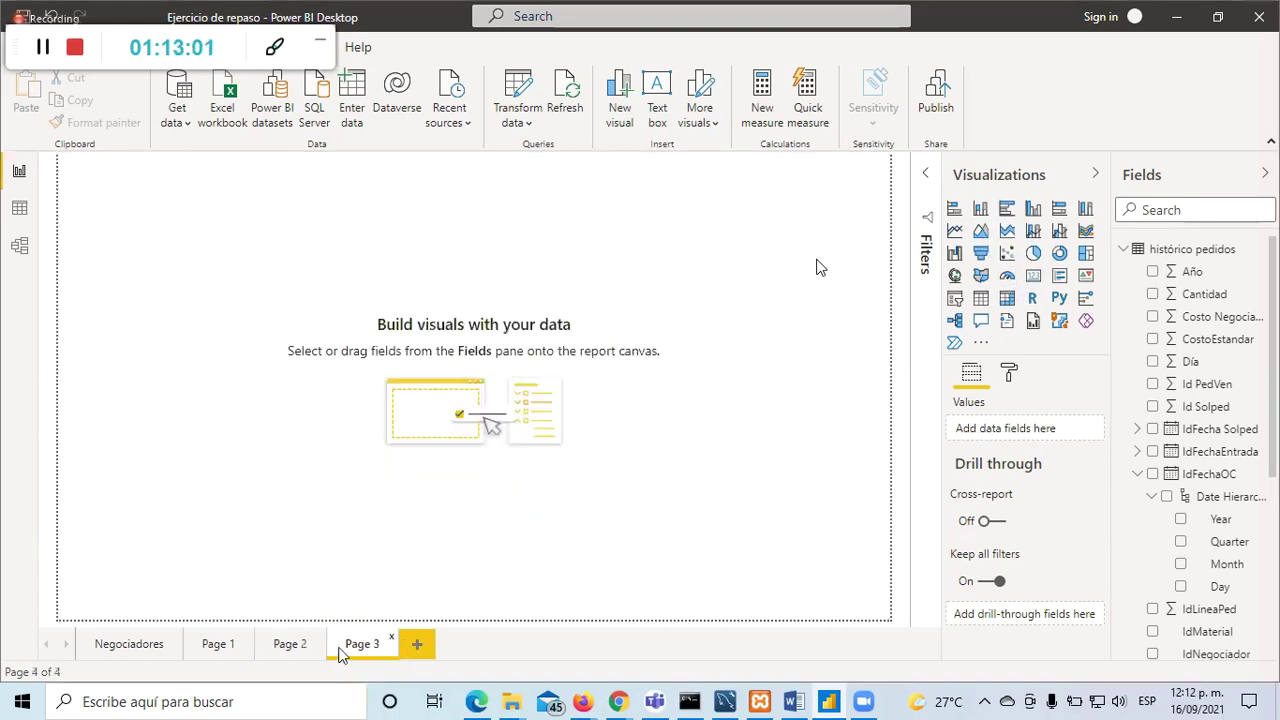
Step: Add an enlarged gauge to Page 3 showing LtPromesa as its value
left_click(1007, 276)
left_click_drag(246, 331, 390, 411)
scroll(1190, 505, "down", 5)
scroll(1194, 509, "up", 3)
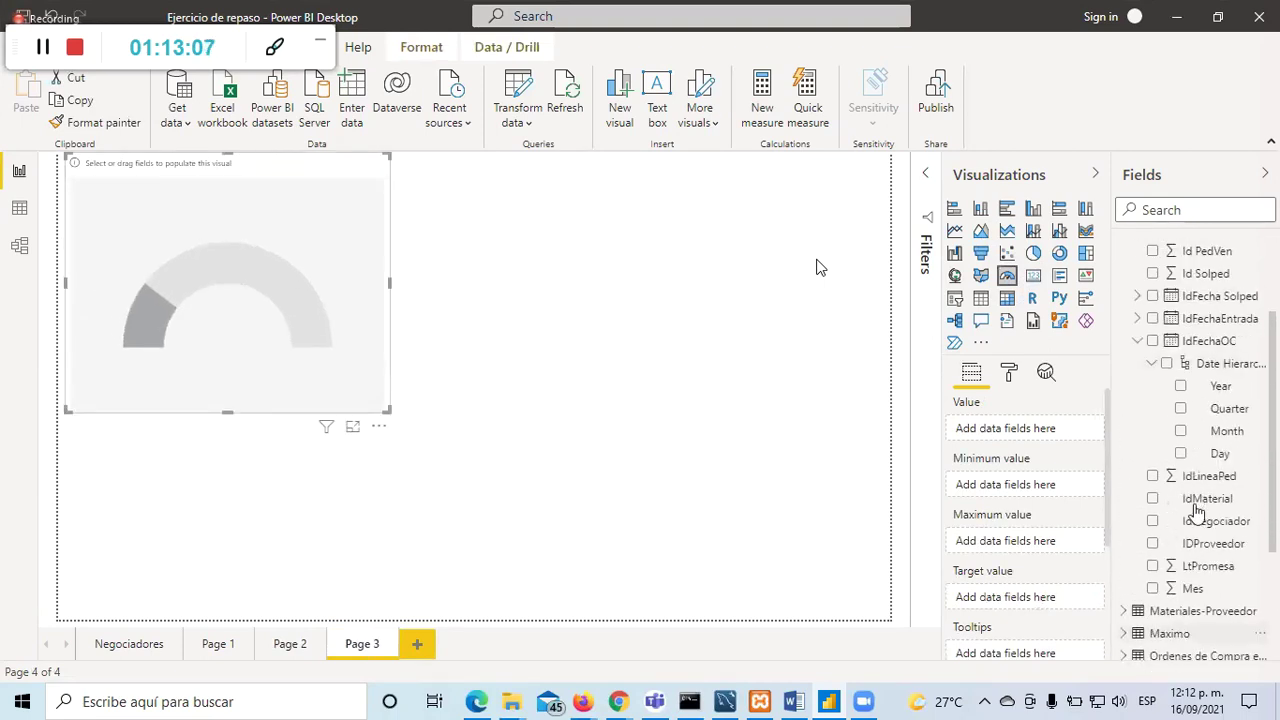
left_click(1153, 567)
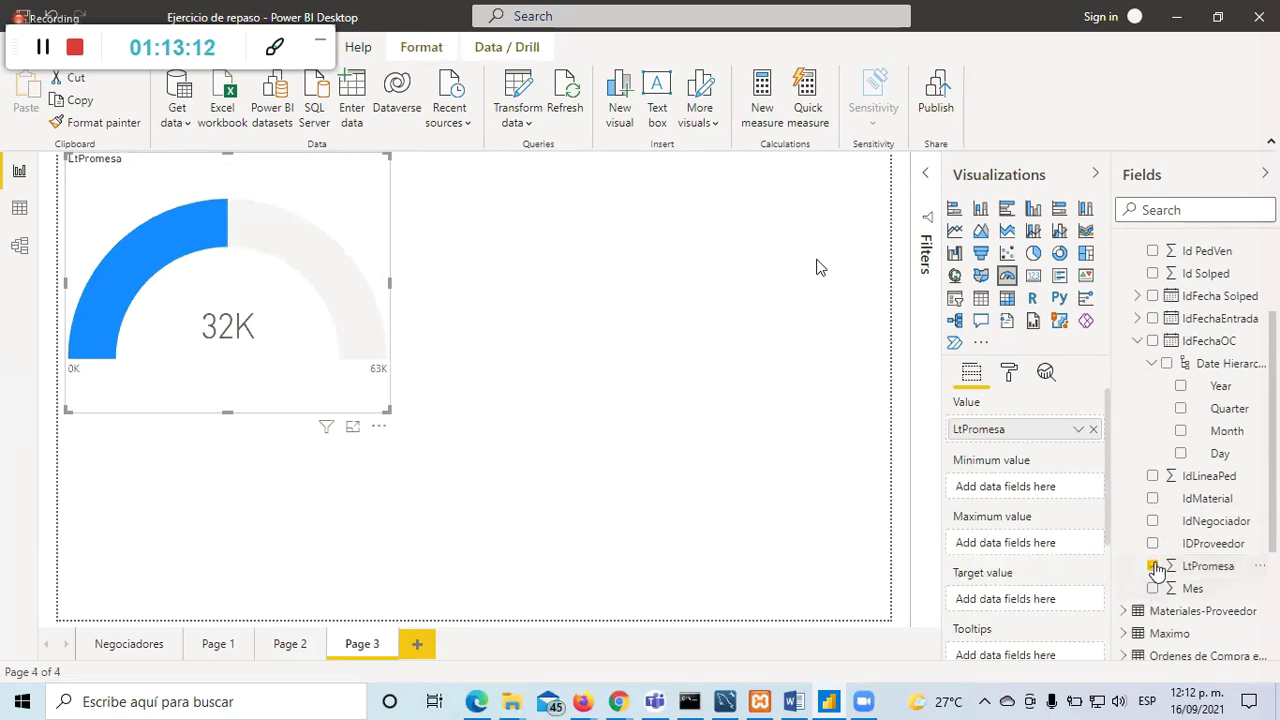
Step: Switch the gauge's LtPromesa from Sum to Minimum, reading 8 on a 0–16 scale
scroll(1166, 553, "up", 3)
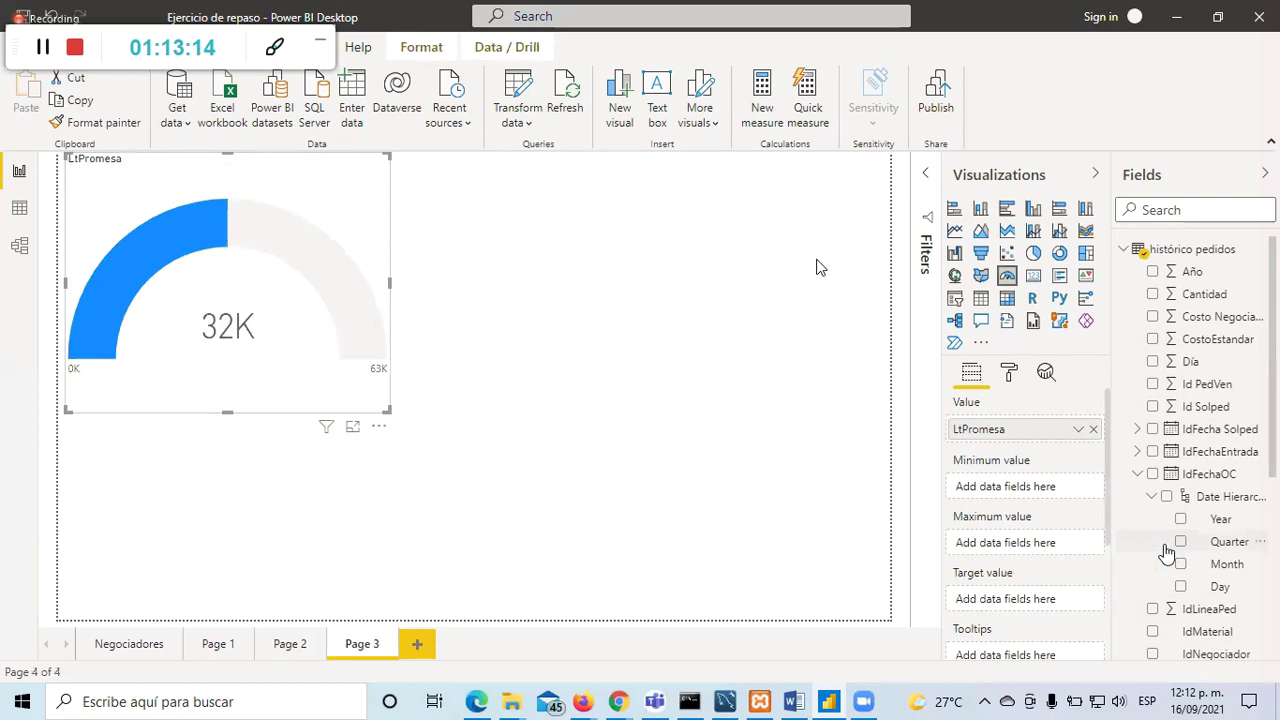
scroll(1166, 553, "down", 2)
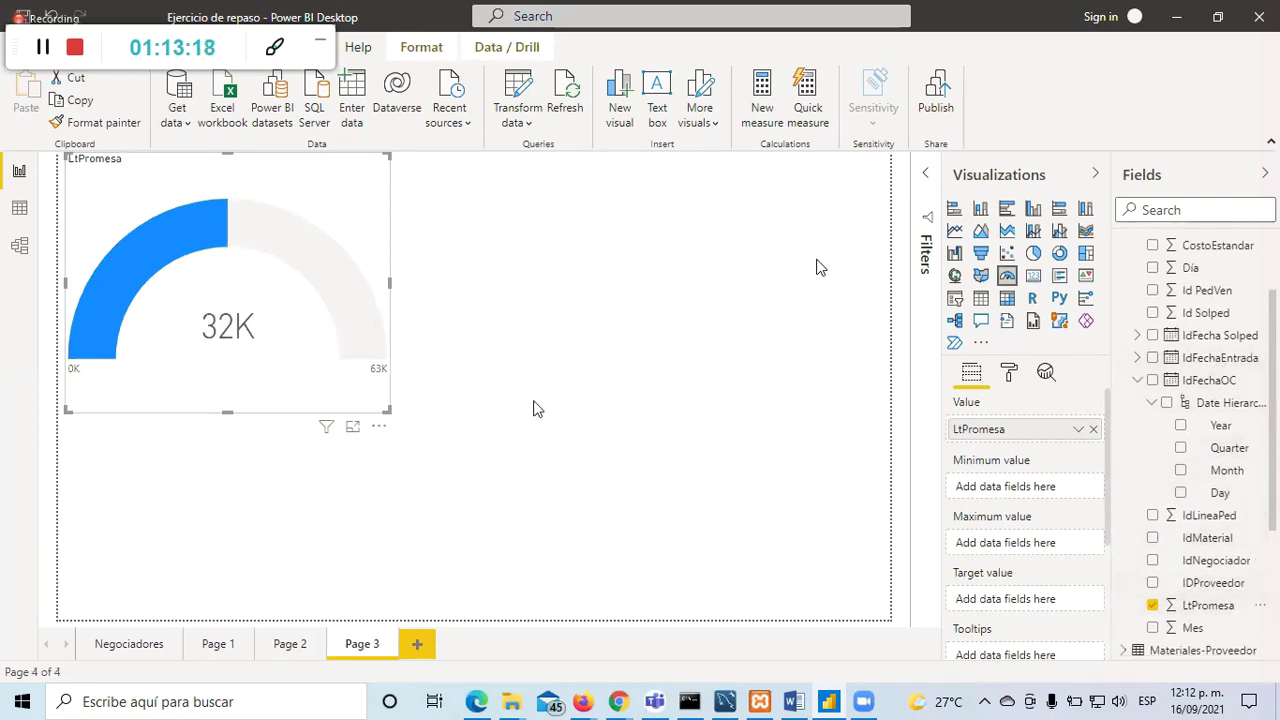
scroll(1018, 563, "down", 2)
scroll(1062, 540, "up", 2)
left_click(1079, 431)
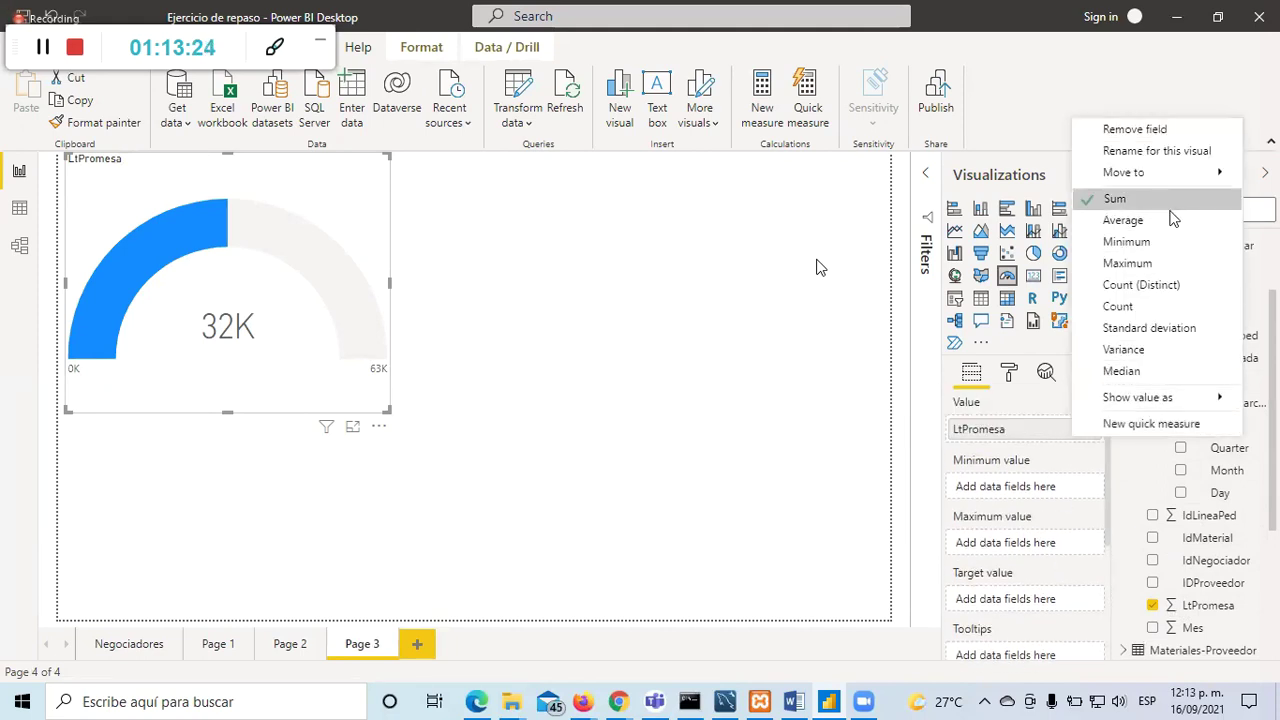
left_click(1150, 243)
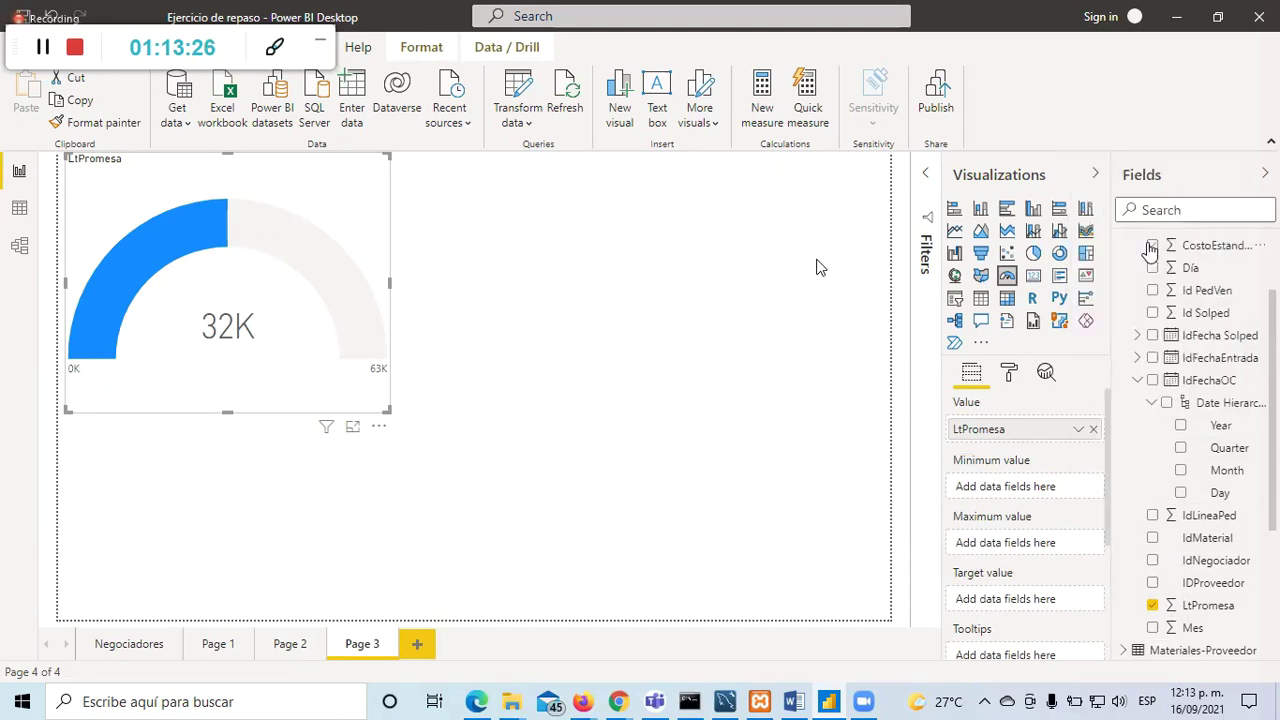
left_click(1152, 582)
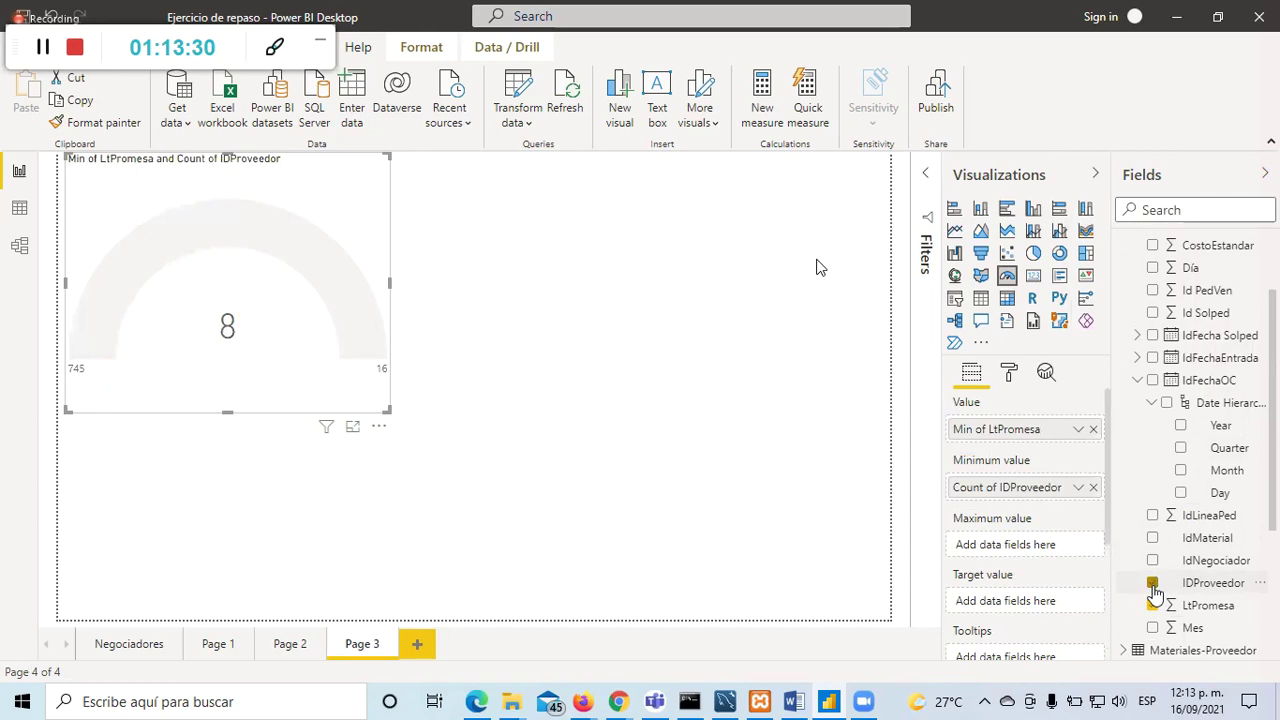
left_click(1152, 583)
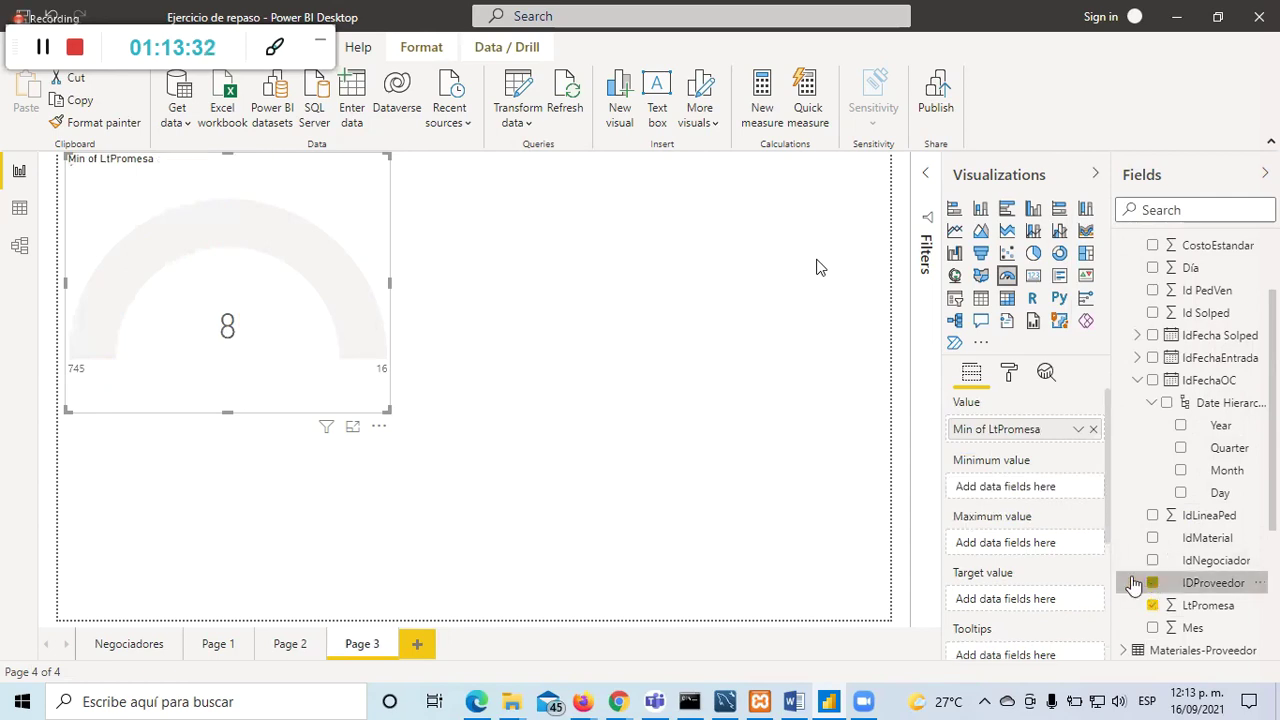
left_click(655, 477)
left_click(382, 271)
left_click(584, 335)
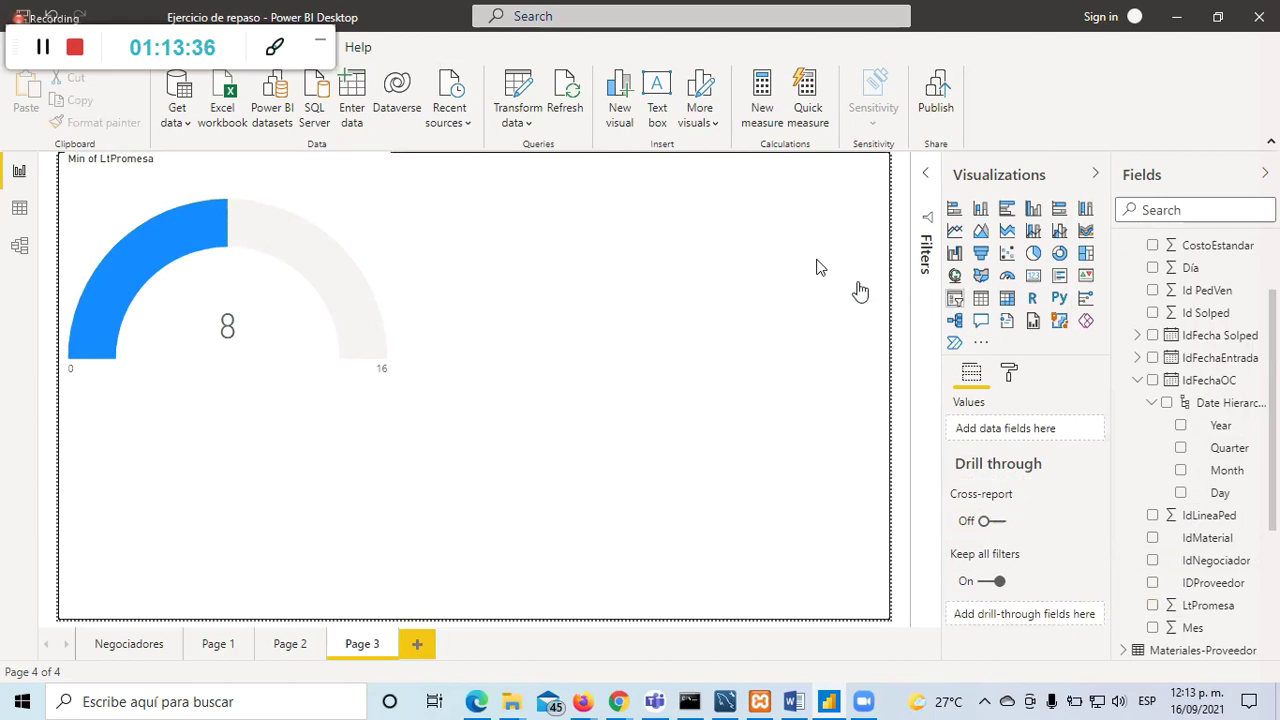
left_click(954, 297)
Step: Place a slicer at the top middle of Page 3 and fill it with IDProveedor
left_click_drag(271, 463, 645, 229)
left_click(1152, 583)
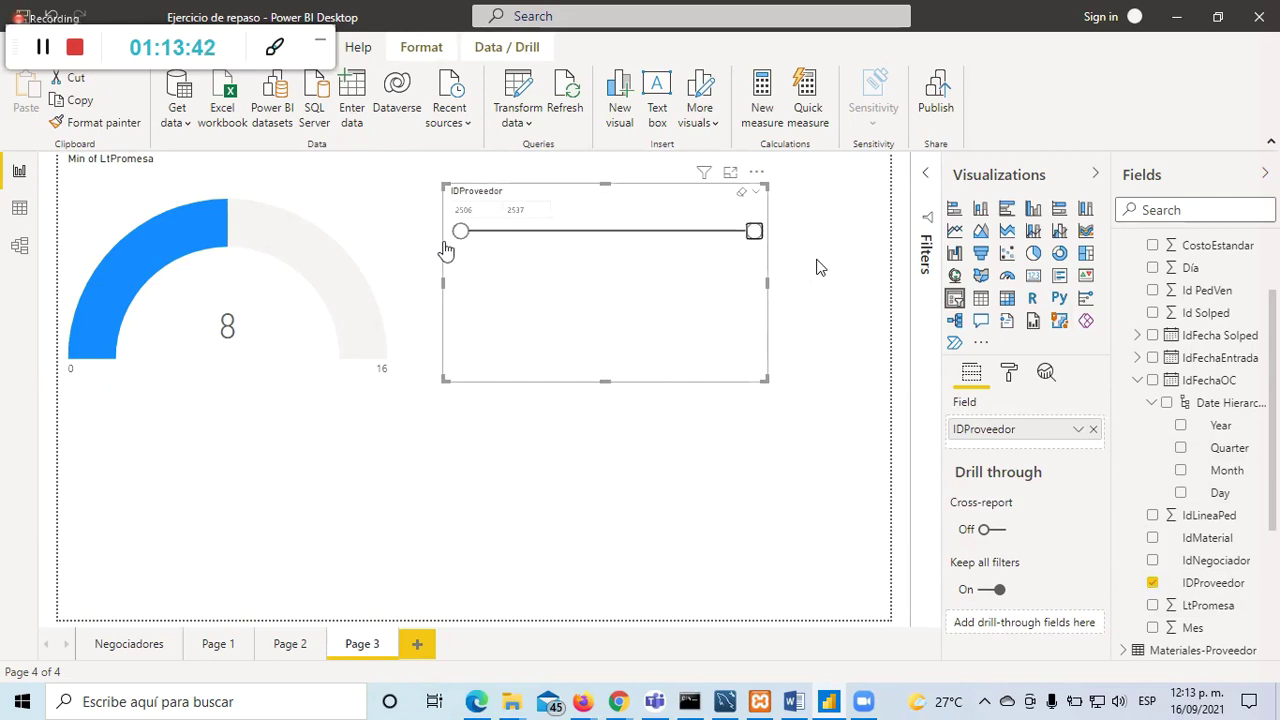
left_click(371, 463)
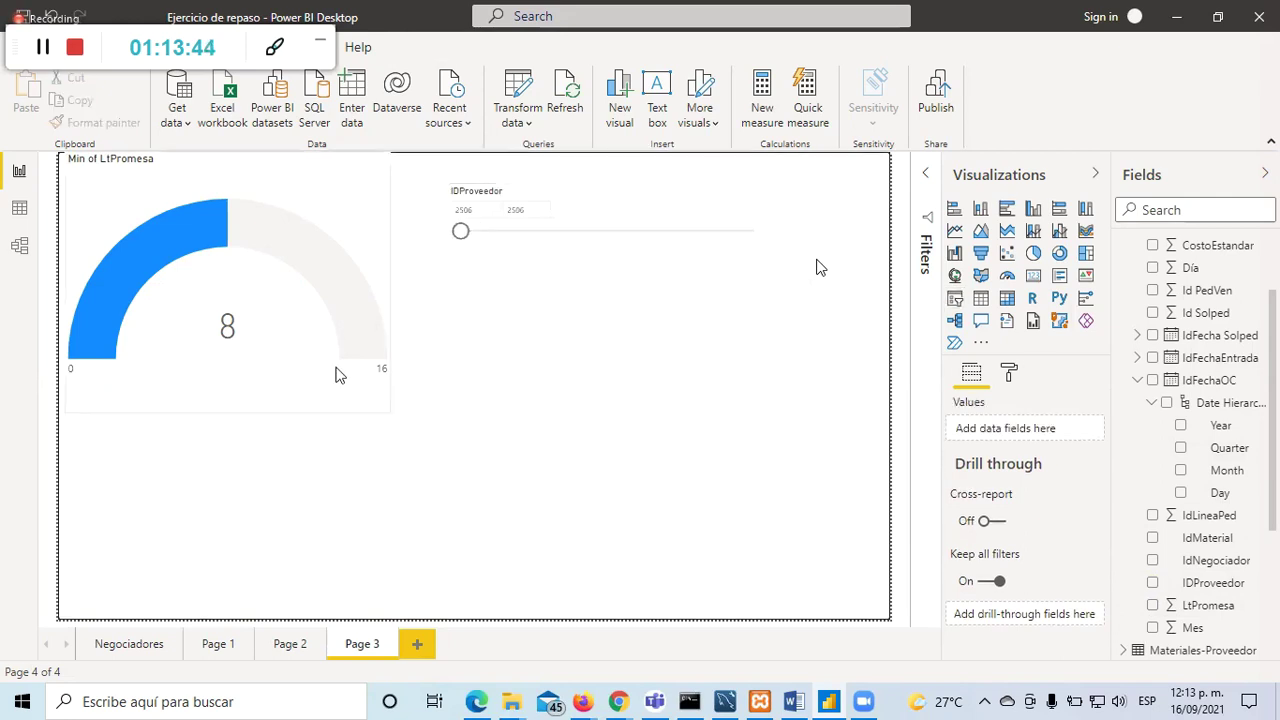
left_click(363, 257)
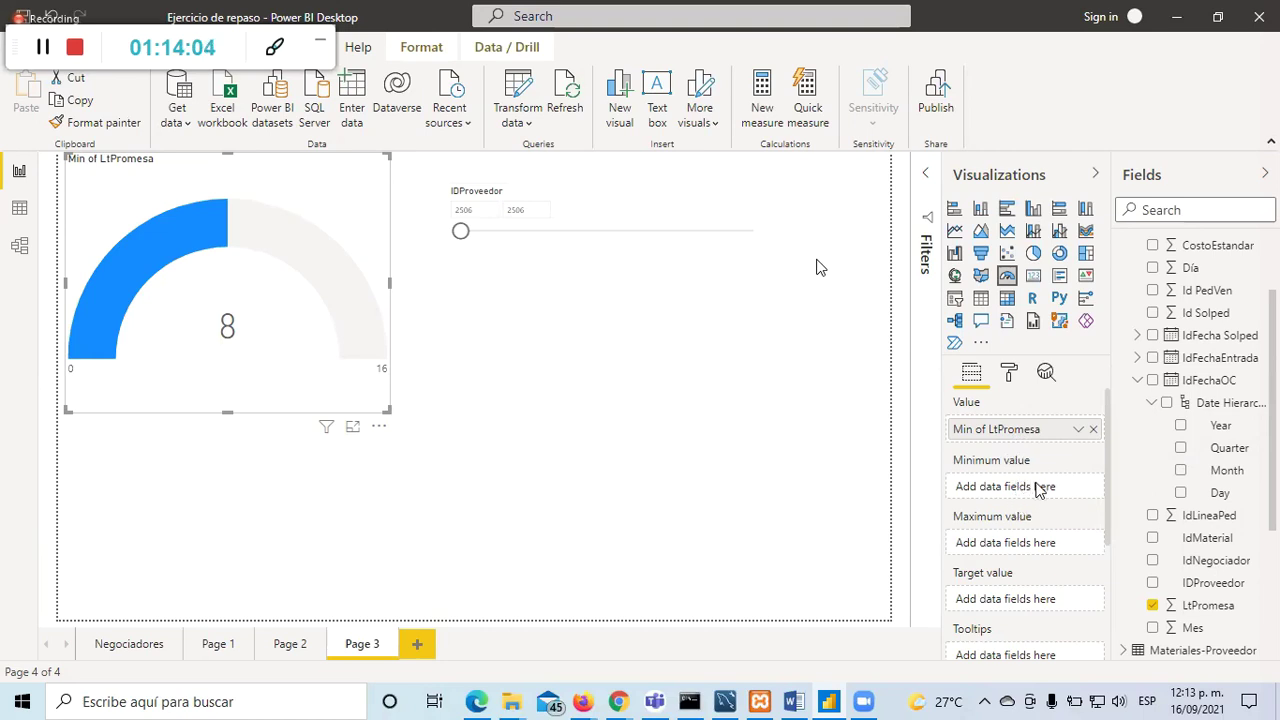
left_click_drag(1019, 440, 1015, 598)
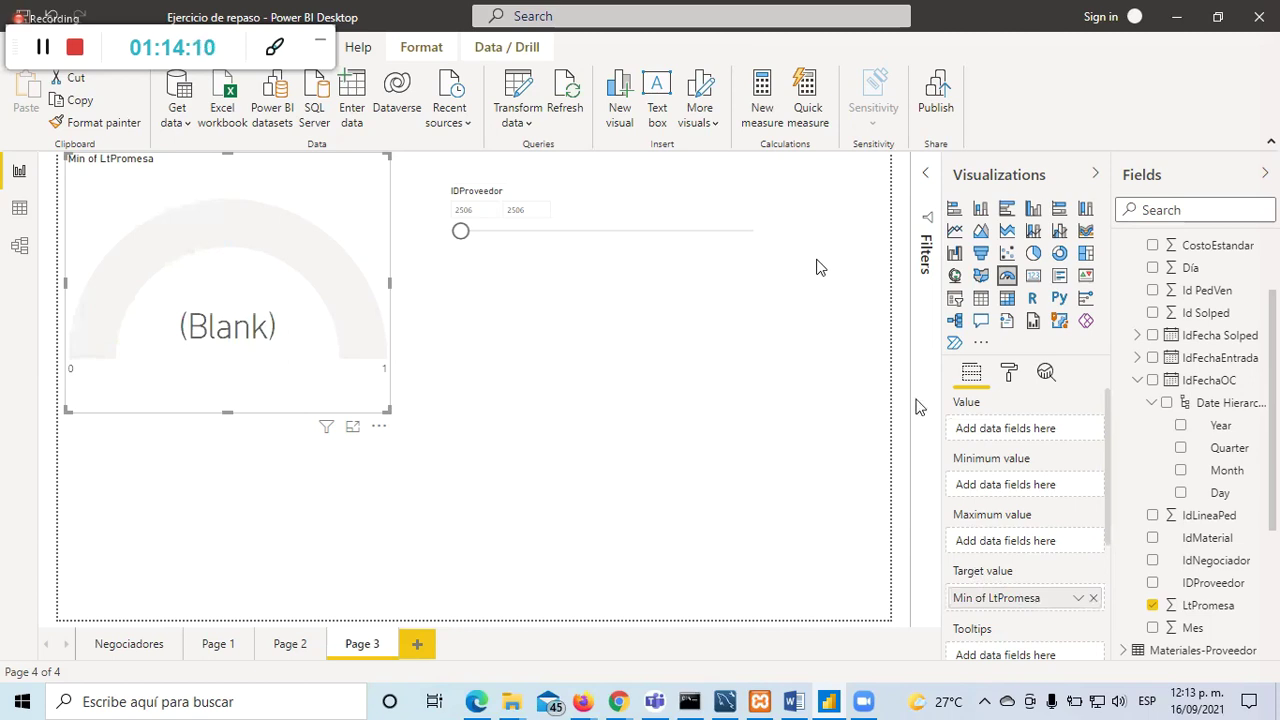
left_click(1078, 598)
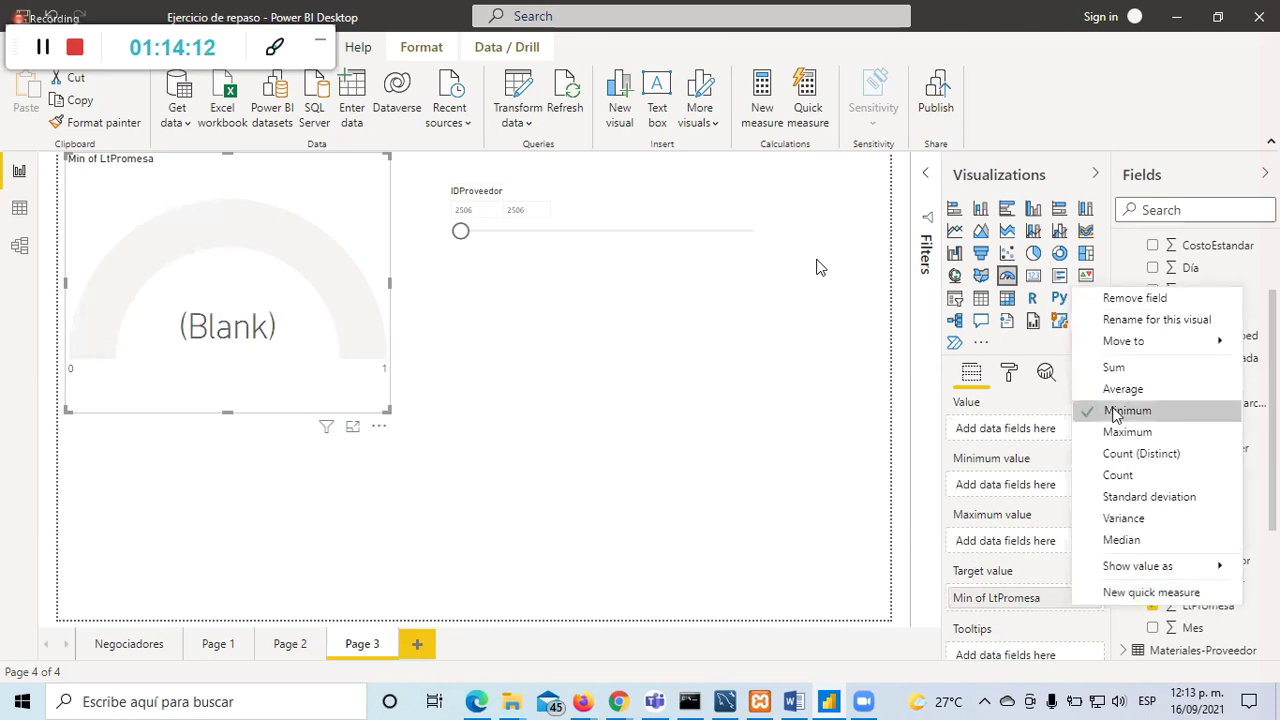
left_click(1151, 392)
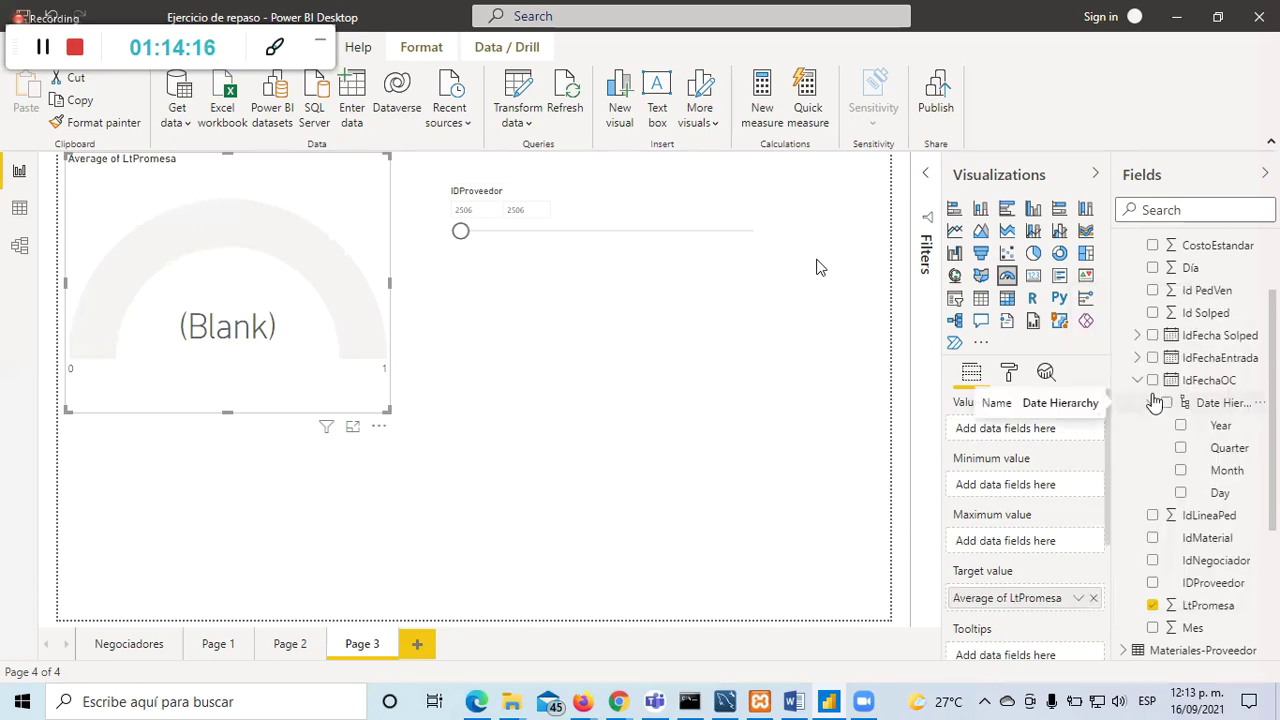
scroll(1071, 570, "down", 3)
scroll(1074, 560, "up", 3)
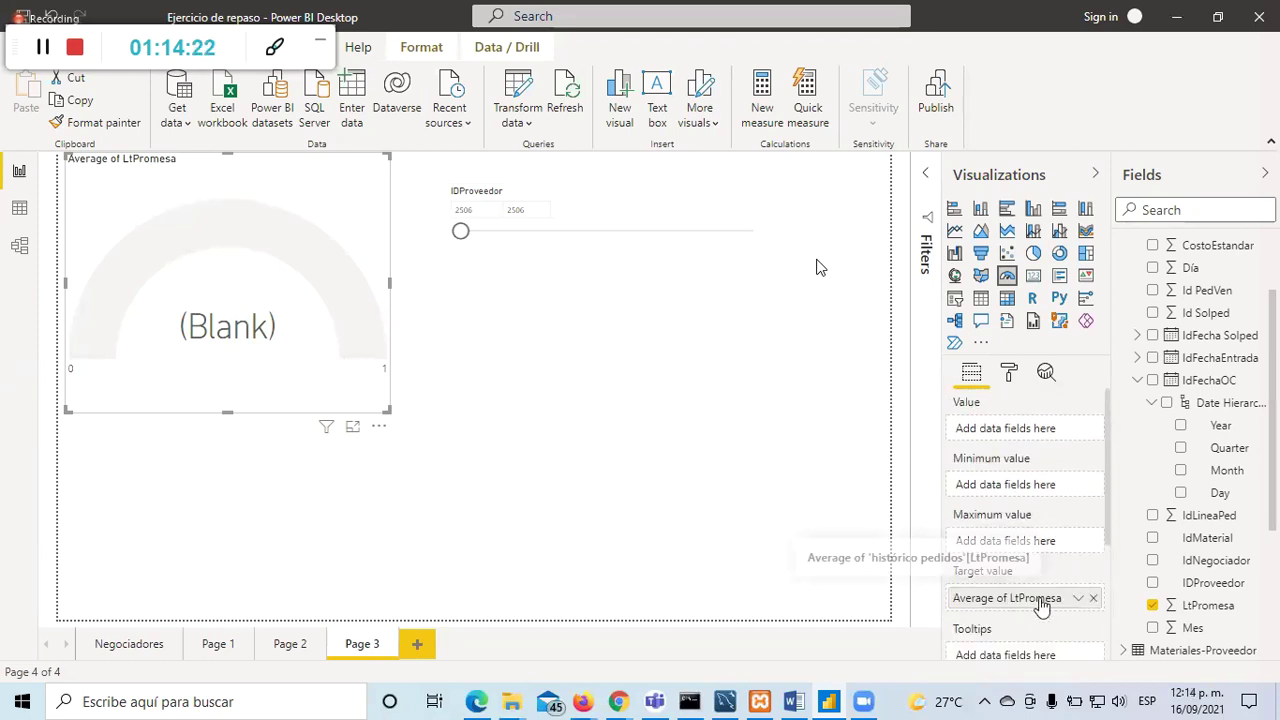
left_click(1079, 598)
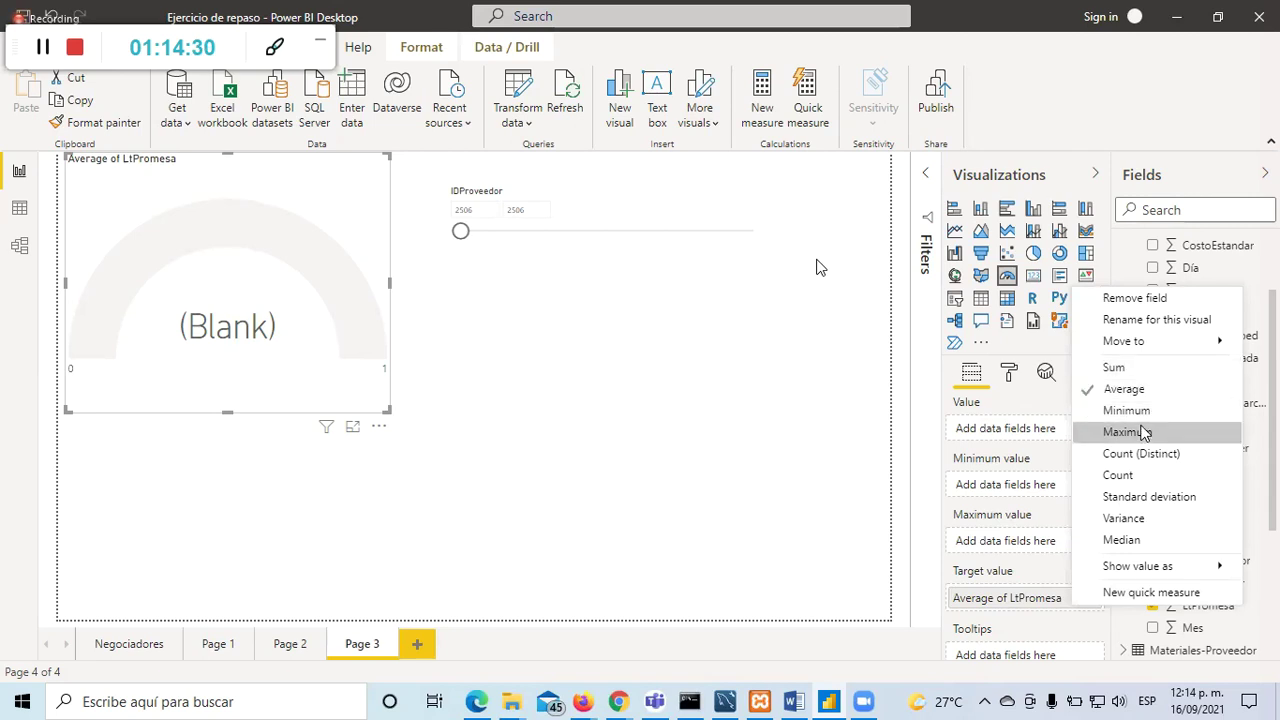
left_click(1113, 367)
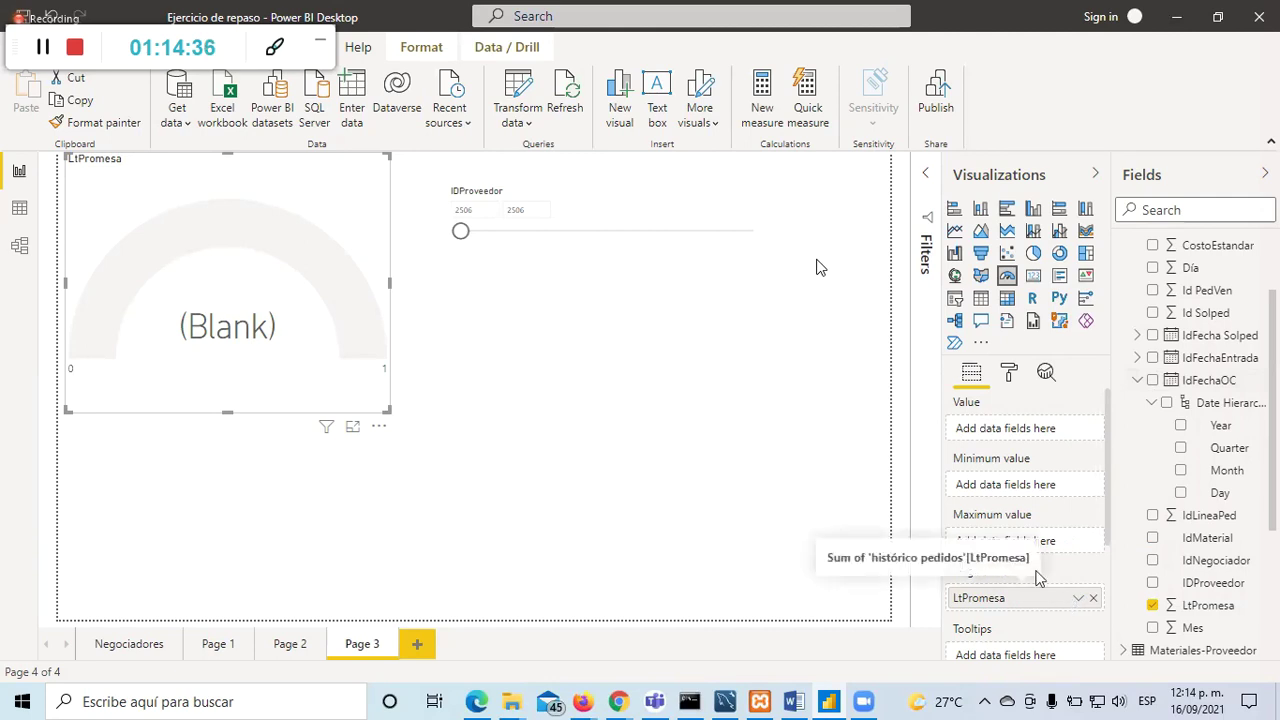
left_click_drag(1045, 520, 1046, 431)
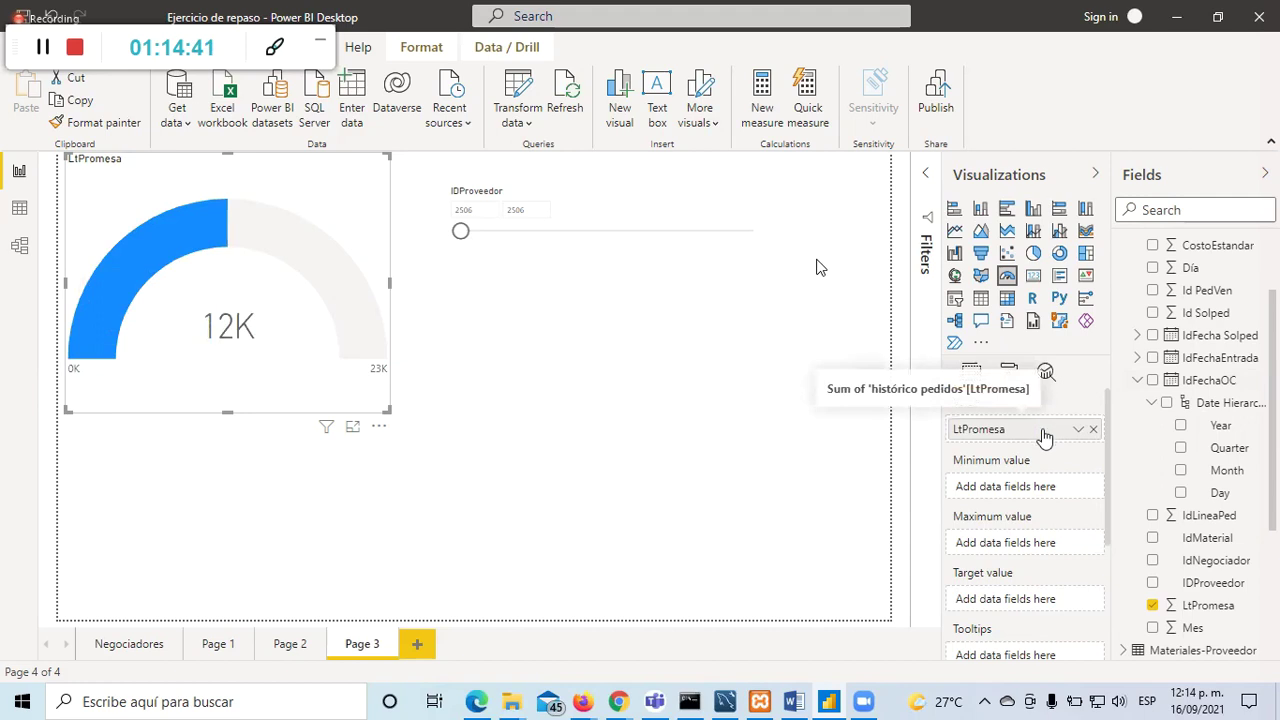
left_click(1078, 429)
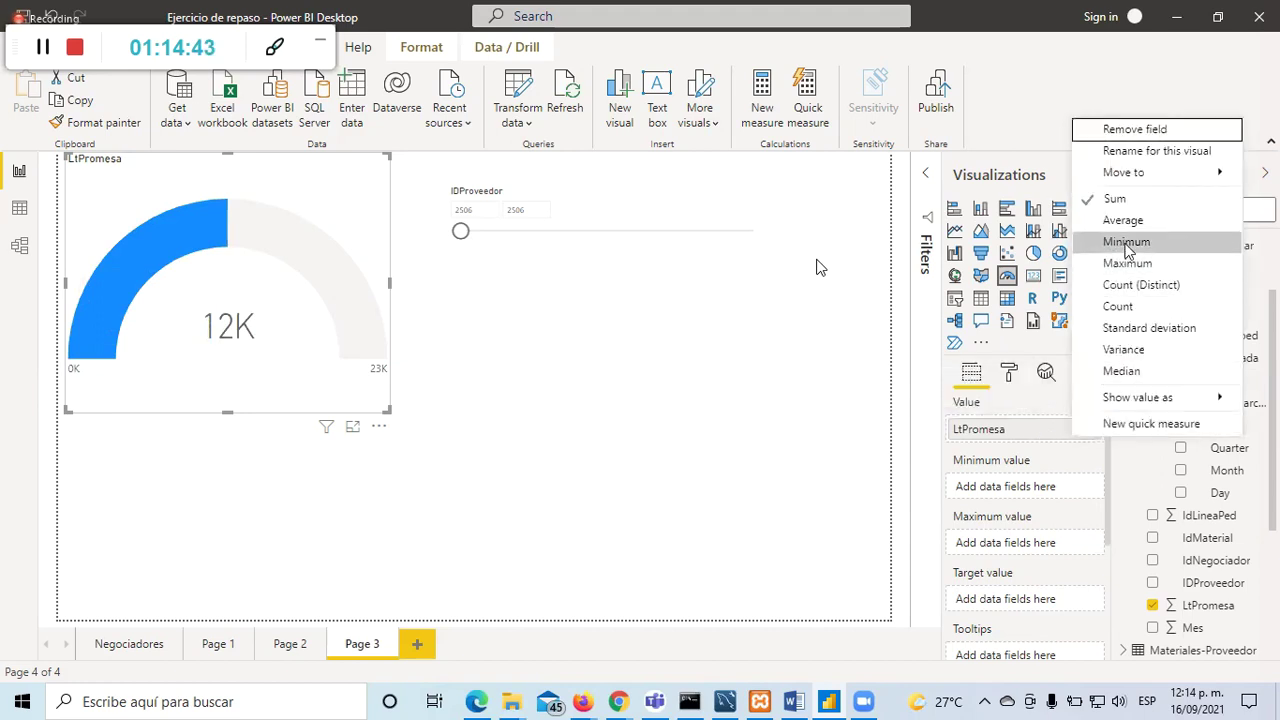
left_click(1130, 222)
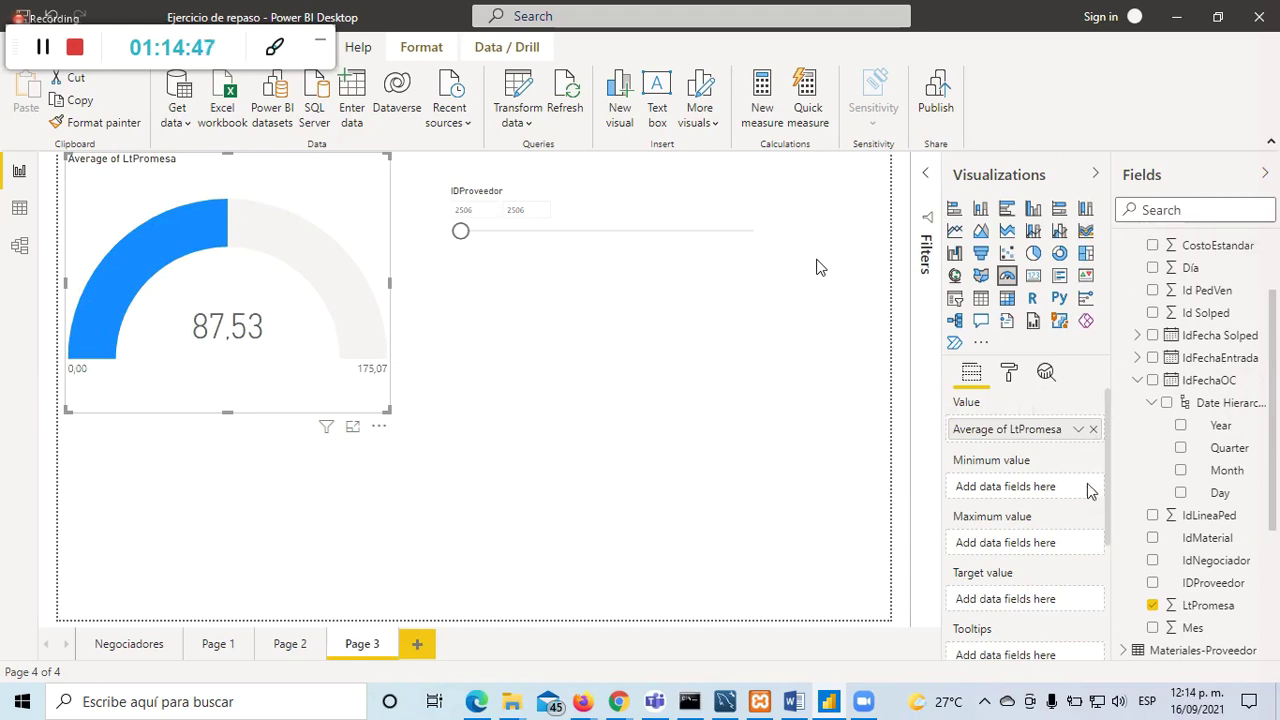
left_click(1079, 431)
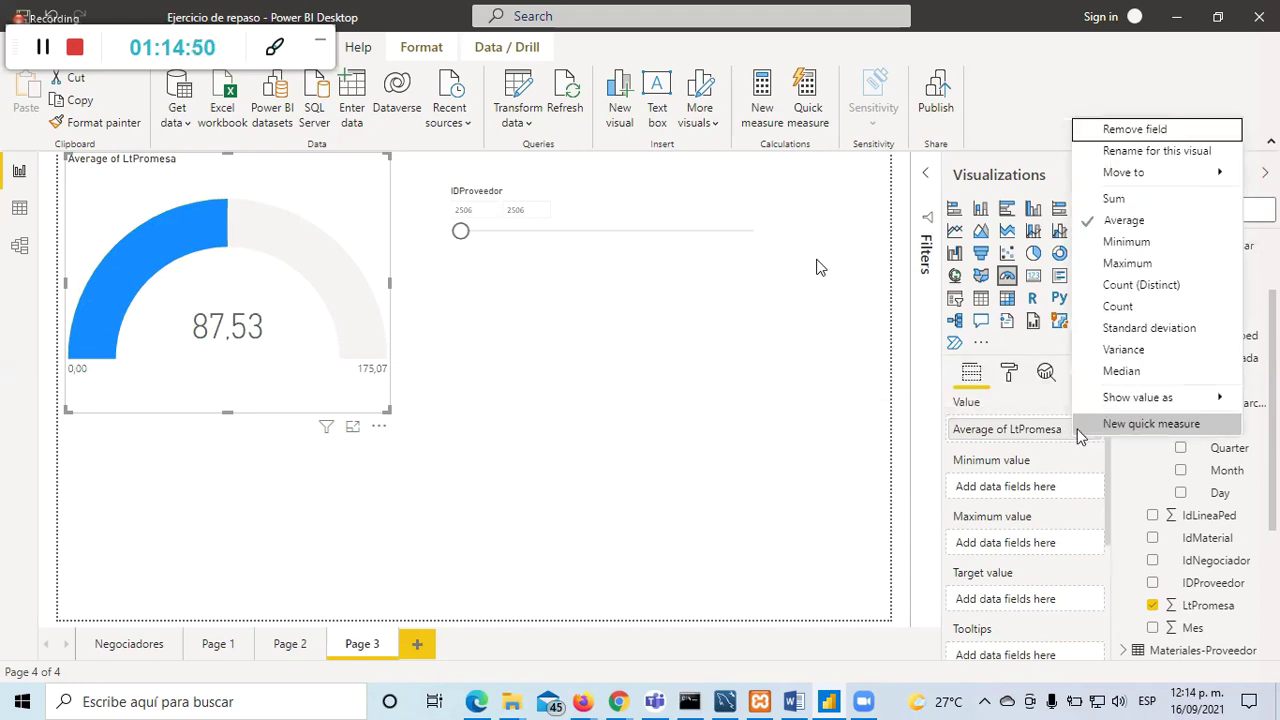
left_click(1118, 239)
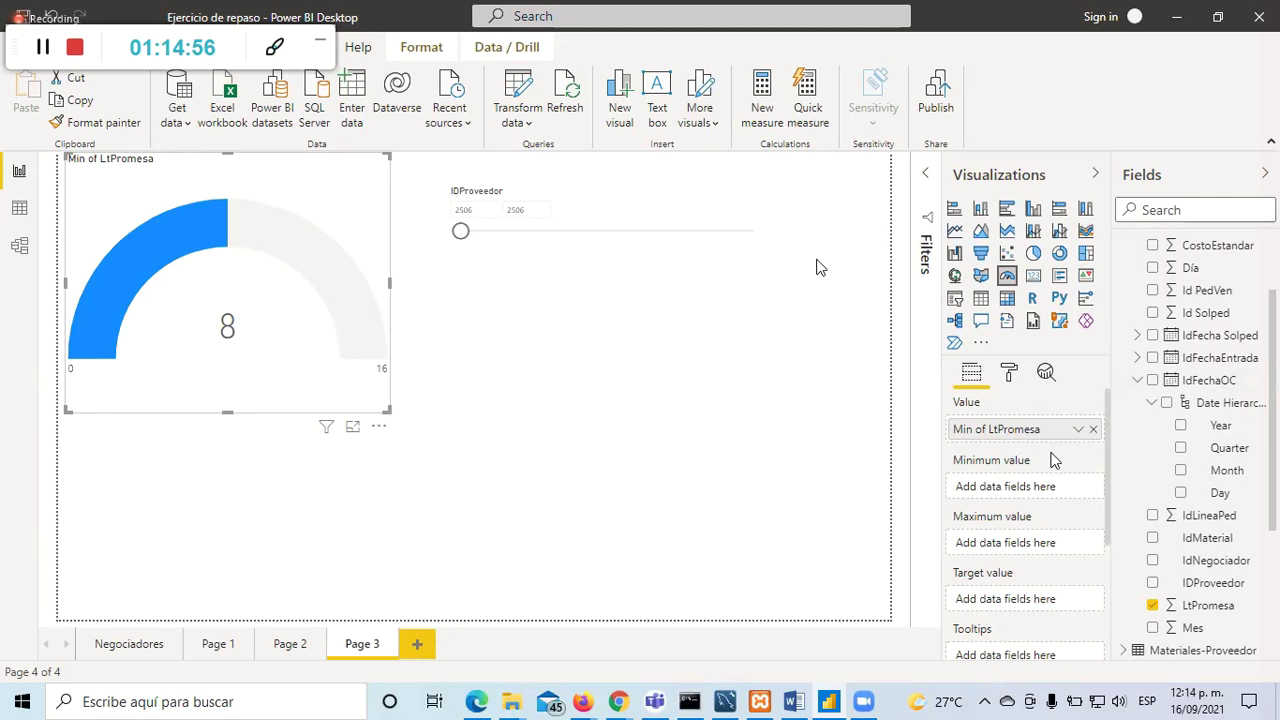
mouse_move(196, 231)
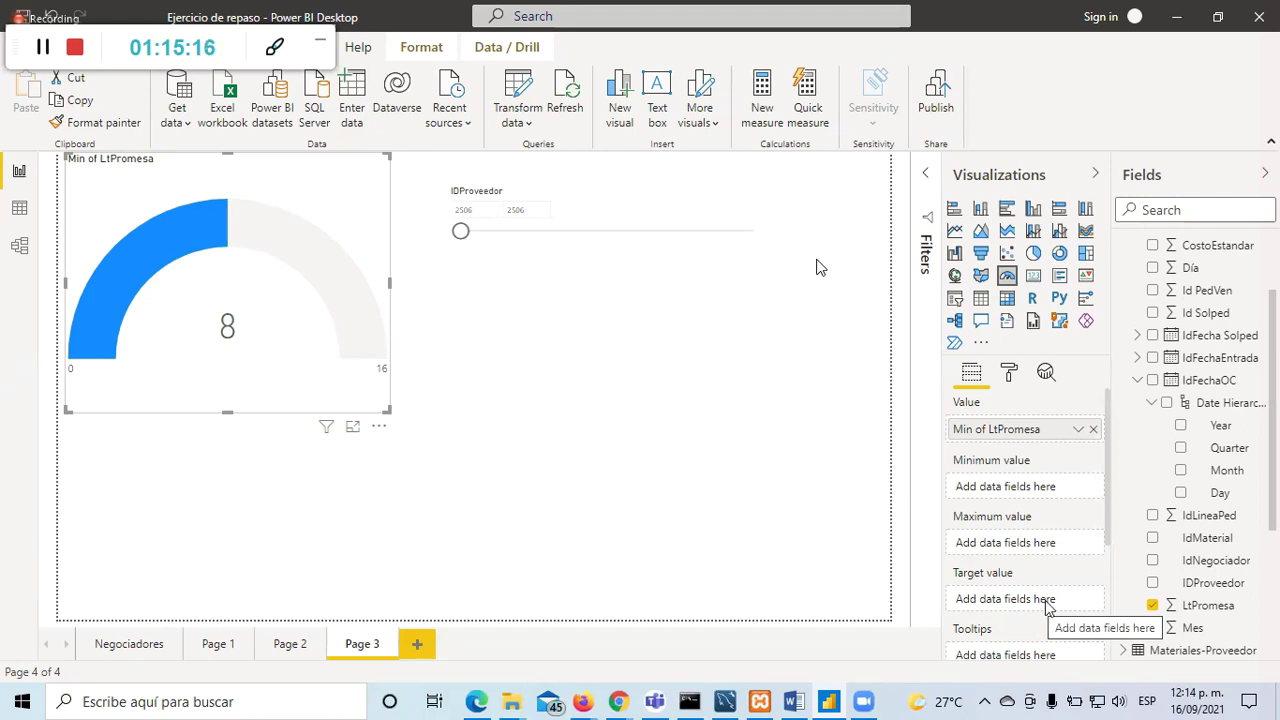
left_click(516, 124)
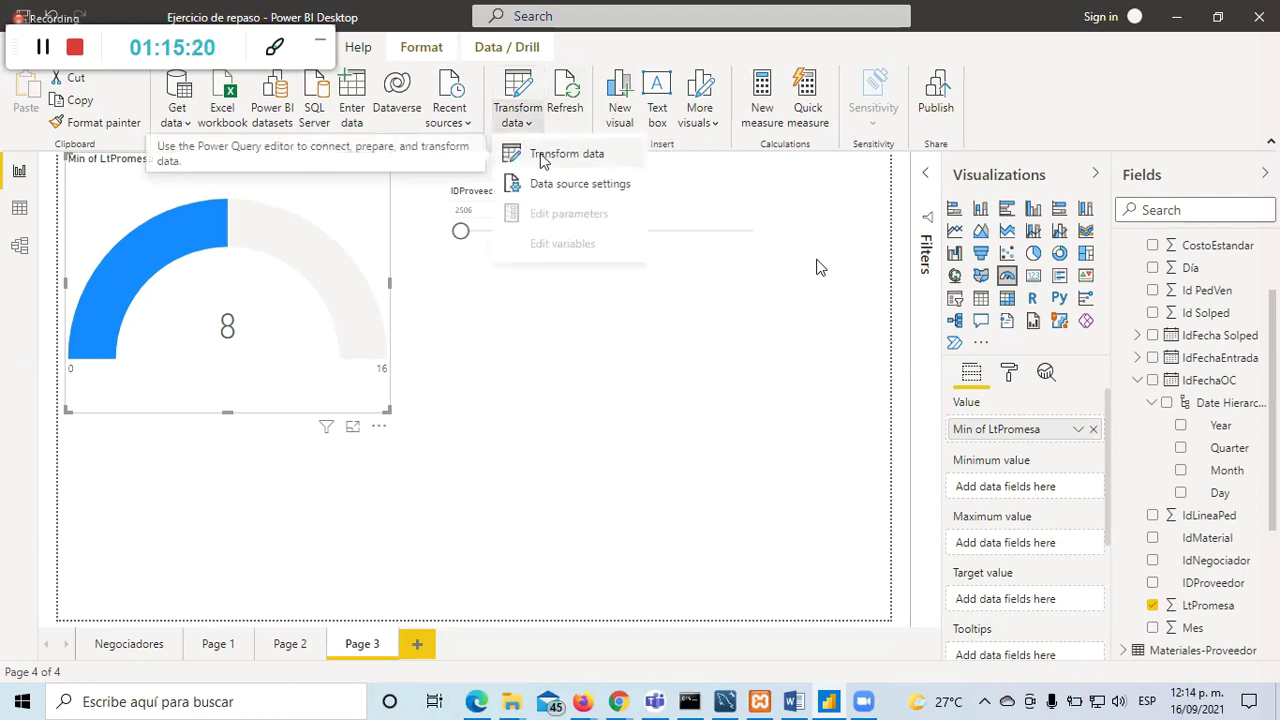
Step: Open histórico pedidos in Power Query Editor, select the IDProveedor column, and start a custom column
left_click(540, 155)
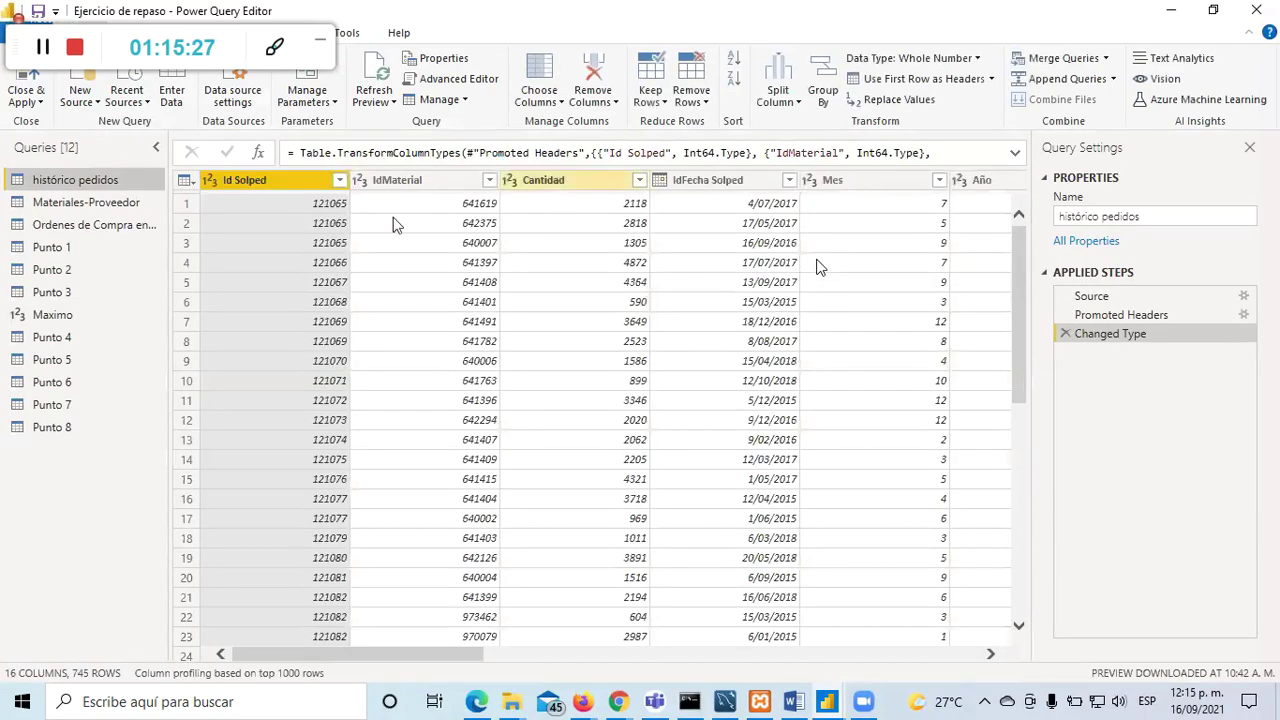
left_click_drag(403, 653, 913, 654)
left_click(912, 180)
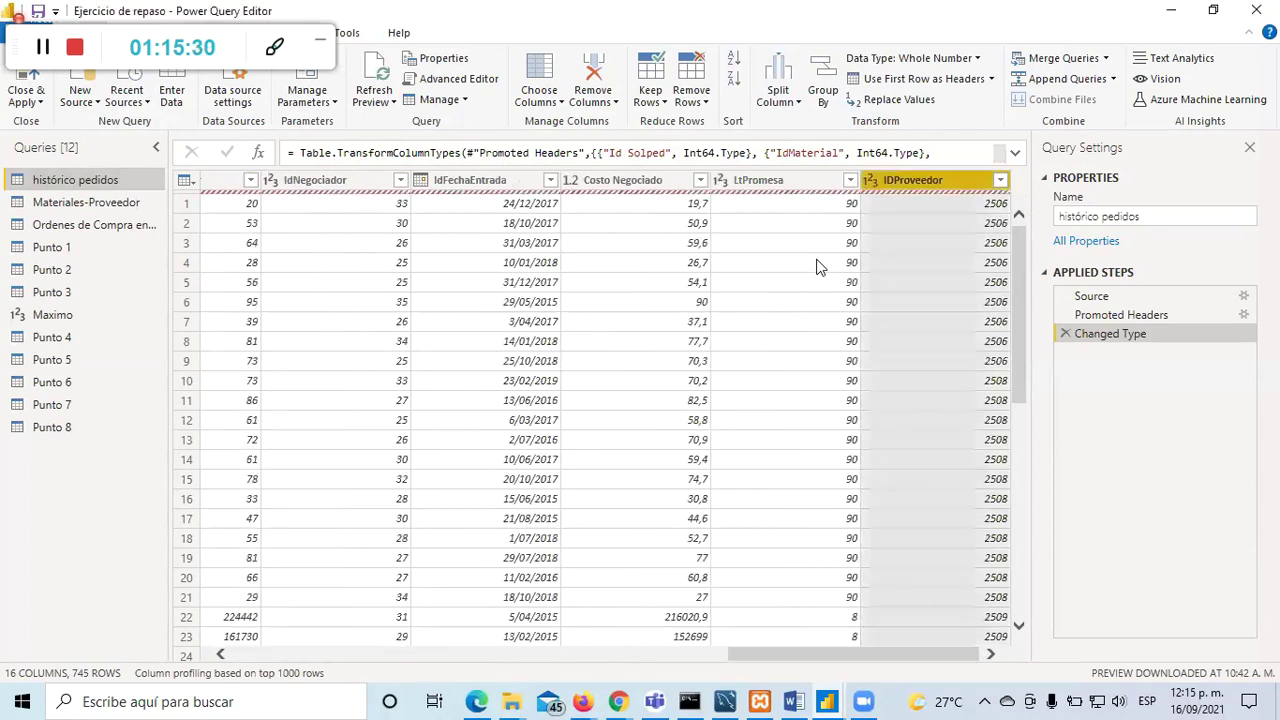
left_click(237, 32)
left_click(98, 82)
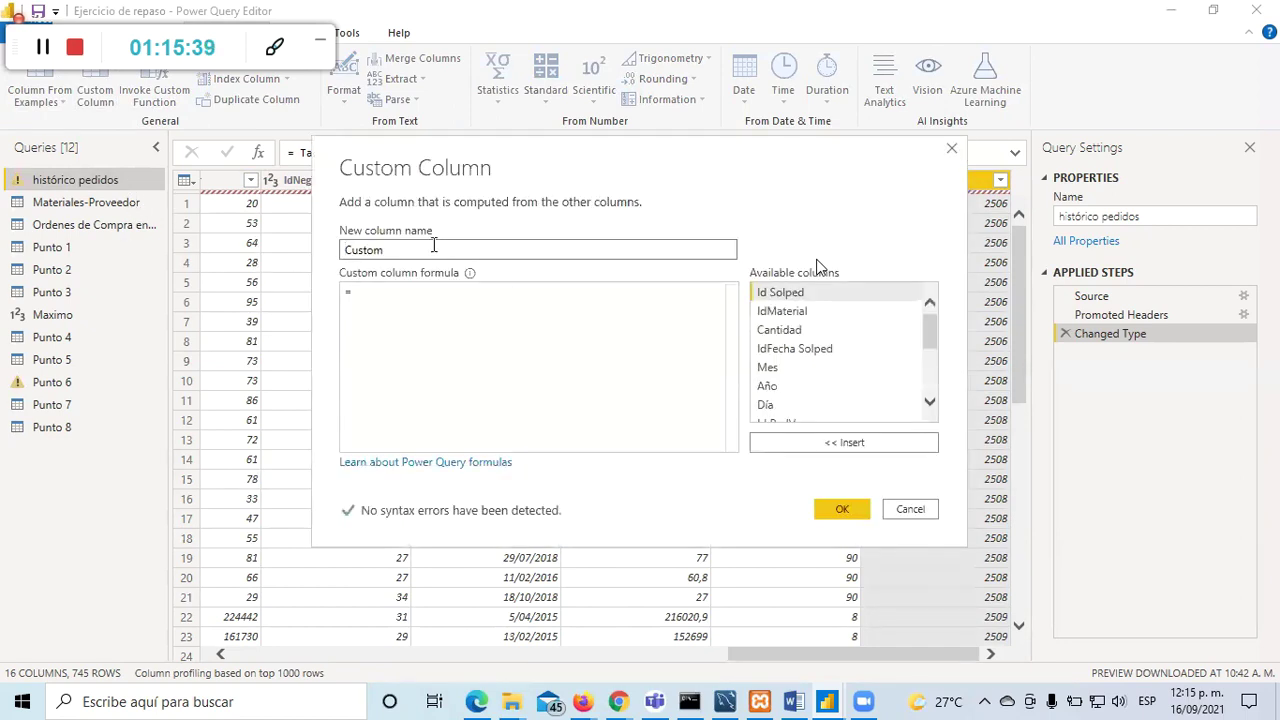
Step: Create the 'minimo promesa' custom column with a constant value formula
type("minimo promesa")
left_click(455, 306)
type("8")
left_click(848, 508)
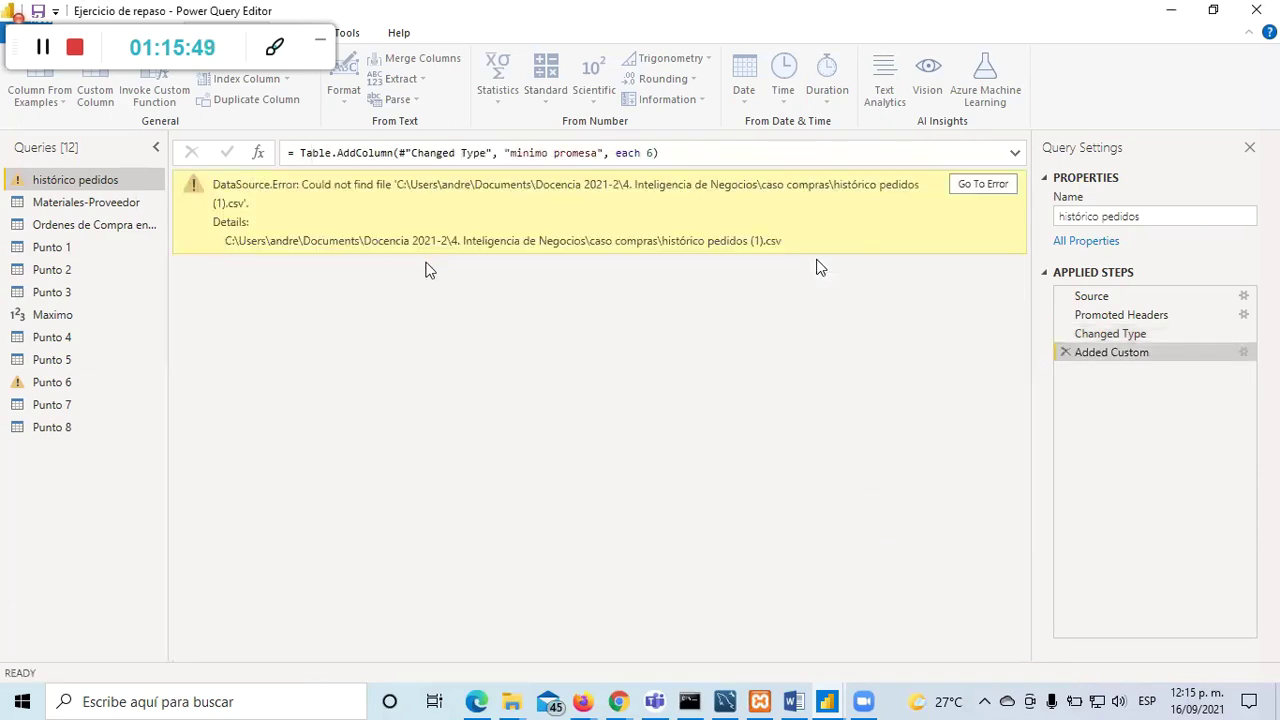
Step: Remove ' (1)' from the Source step's file path and view the Added Custom data
left_click(1120, 296)
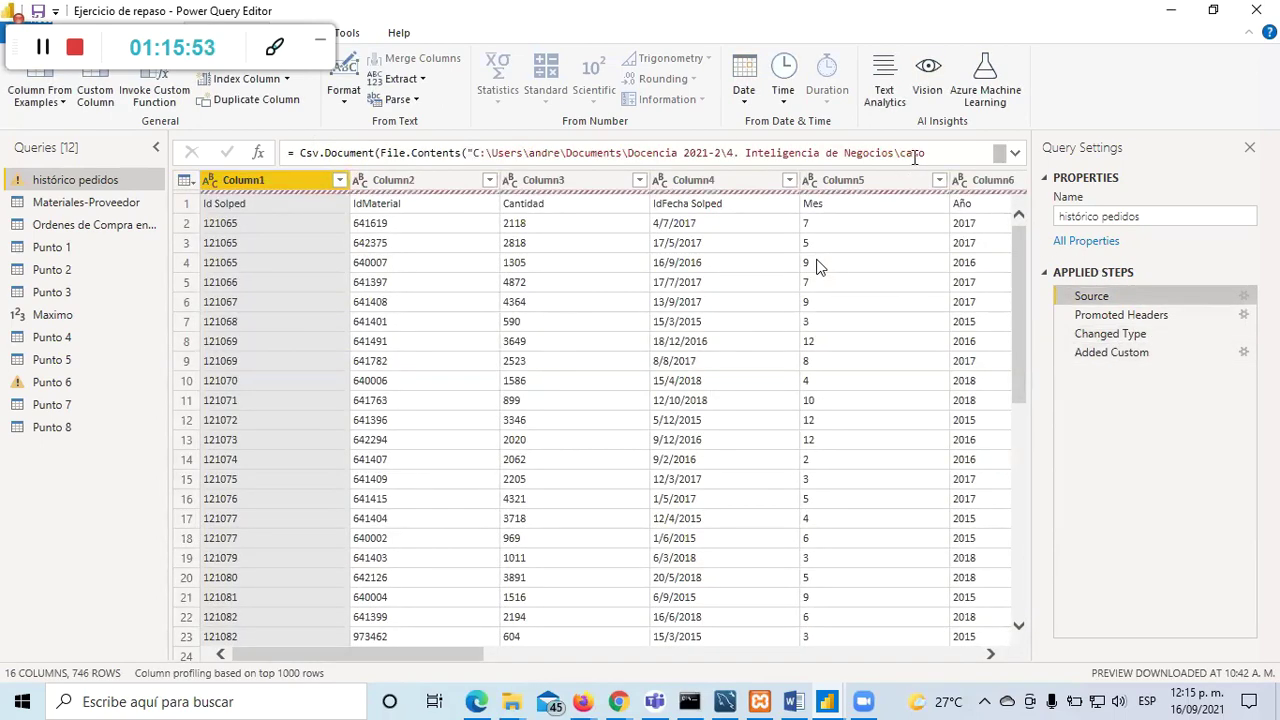
left_click(1014, 153)
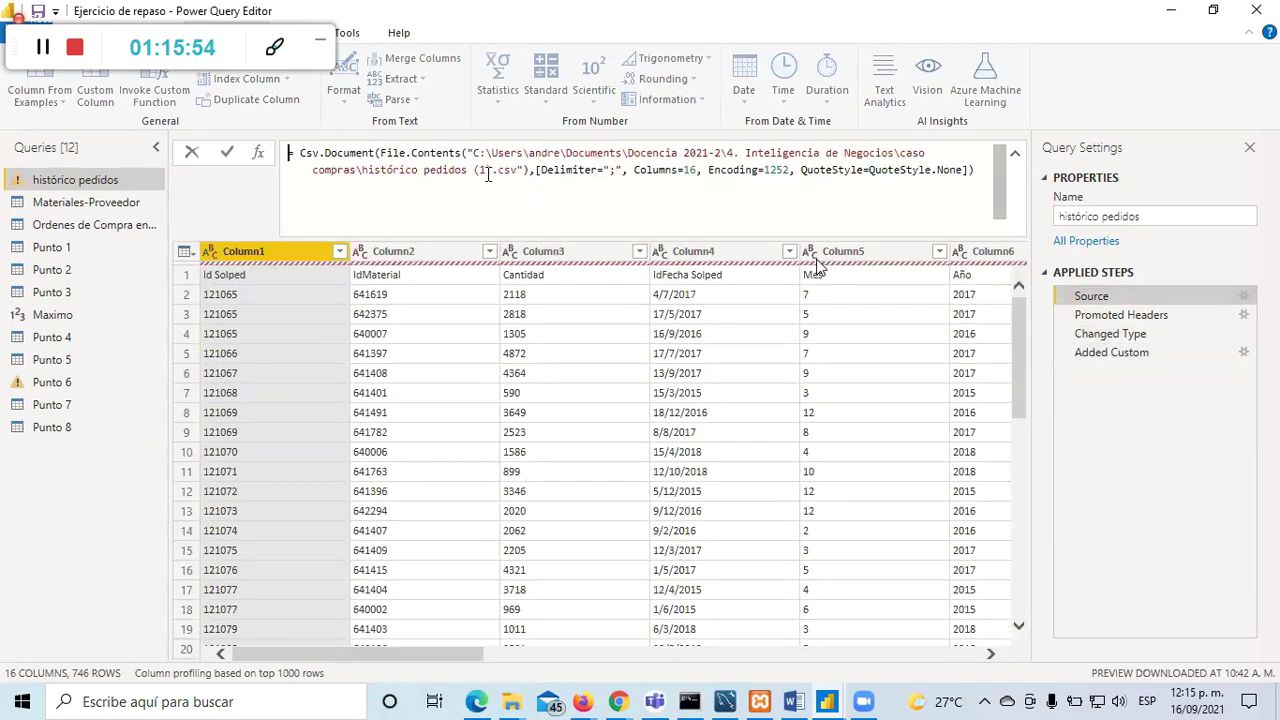
key("Delete")
key("Delete")
key("Delete")
key("BackSpace")
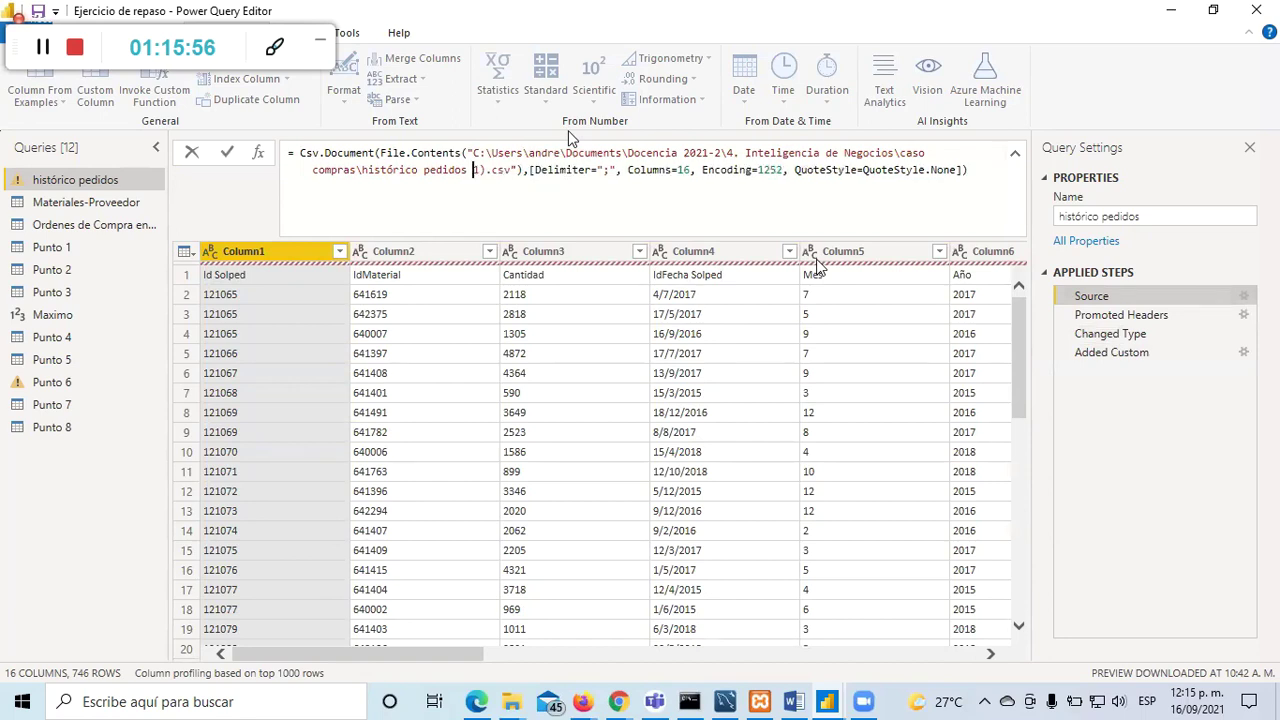
key("Return")
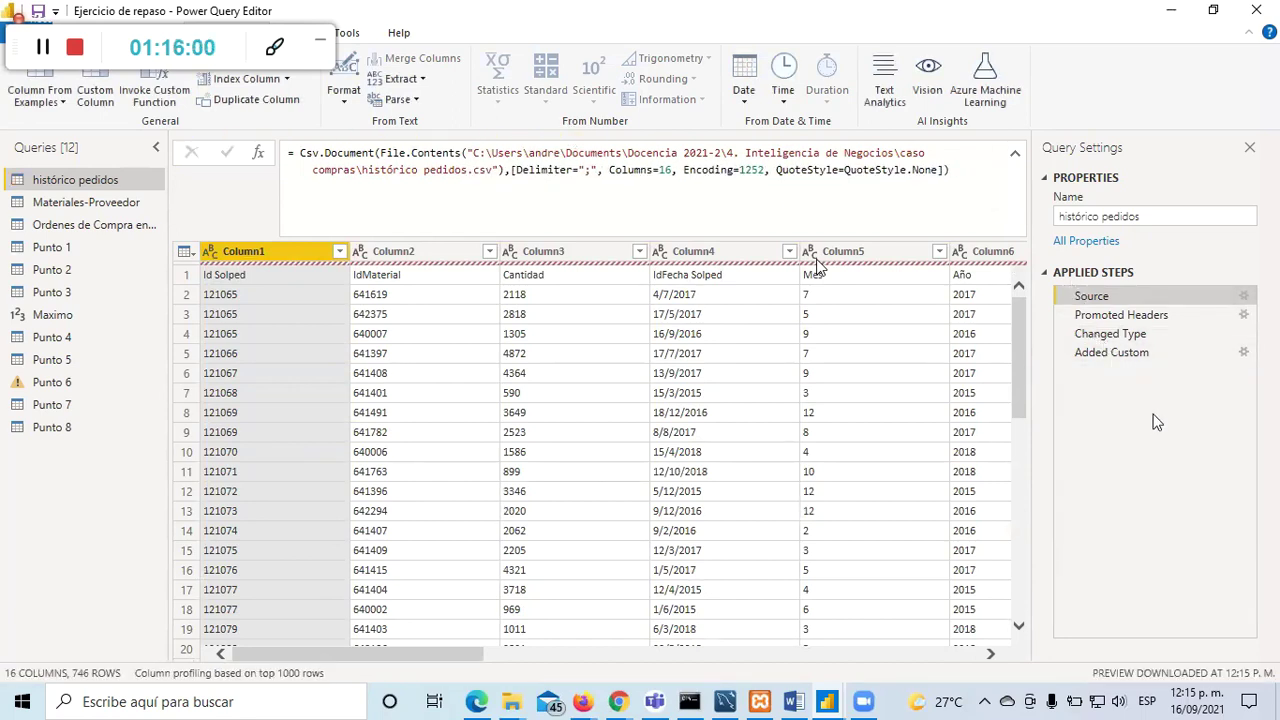
left_click(1158, 360)
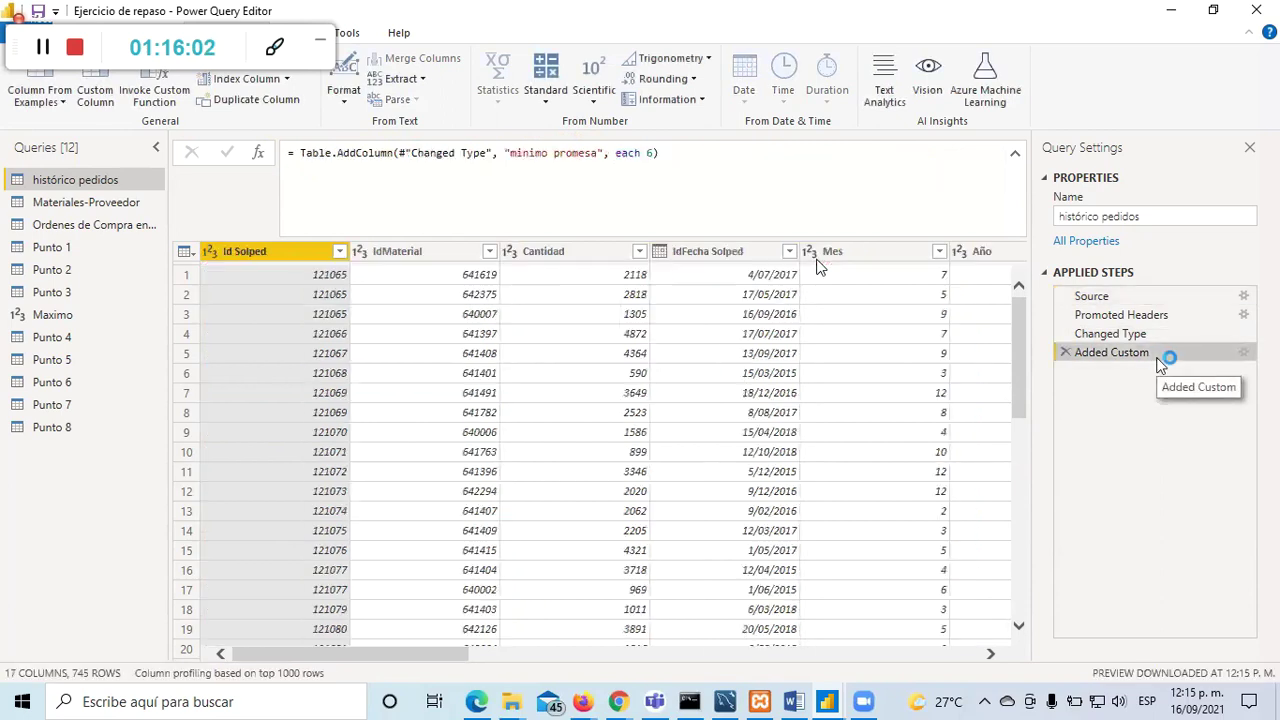
left_click_drag(398, 652, 958, 652)
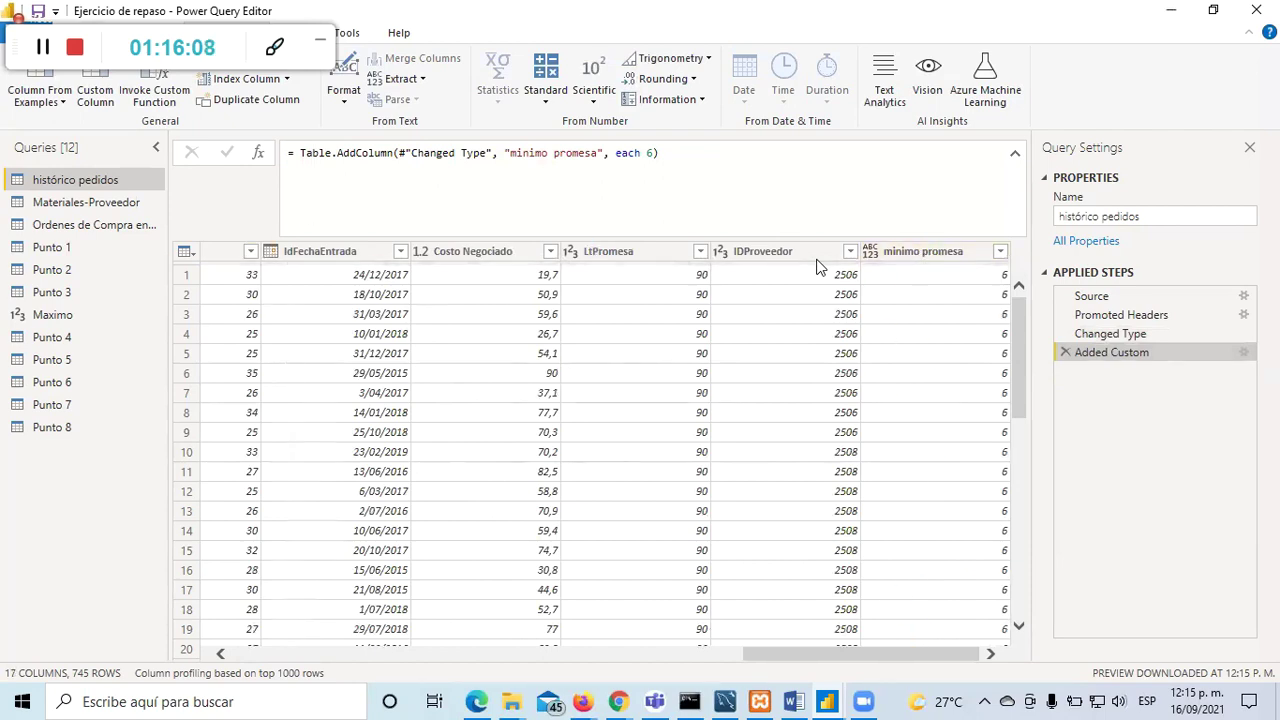
left_click(95, 90)
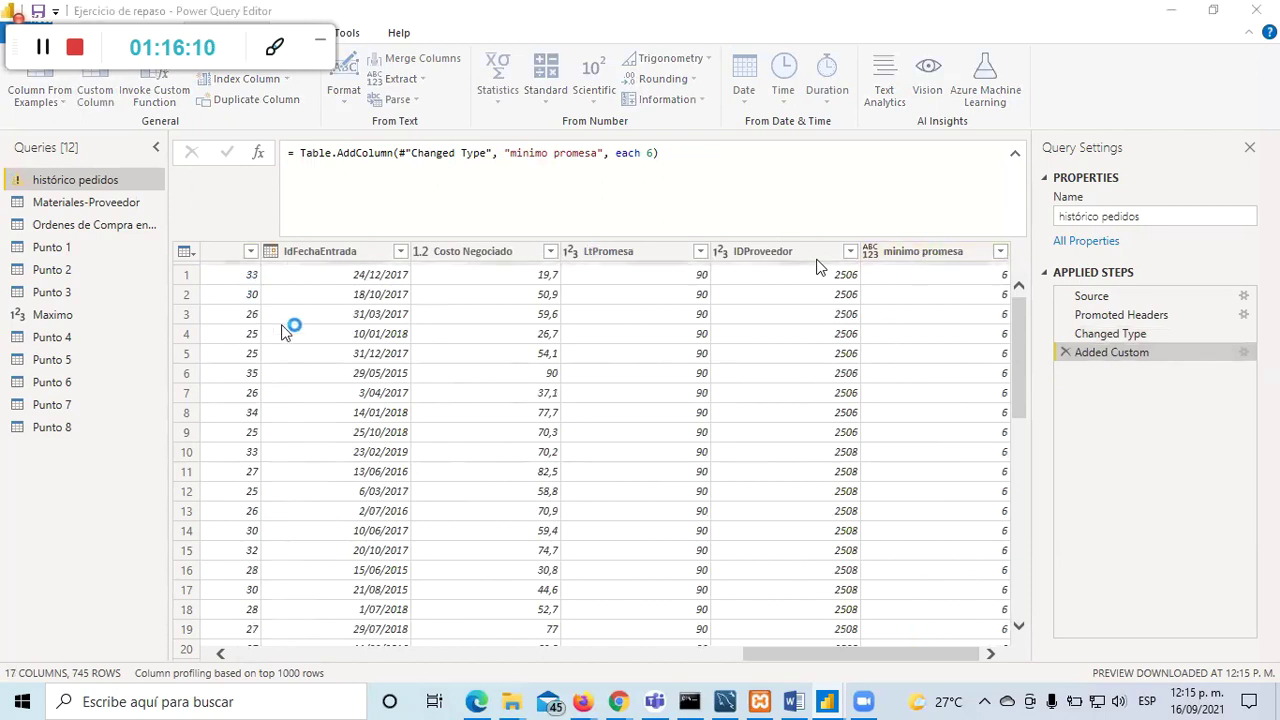
Step: Add a 'máximo promesa' custom column with formula 14, then Close & Apply
double_click(371, 252)
type("máximo promesa")
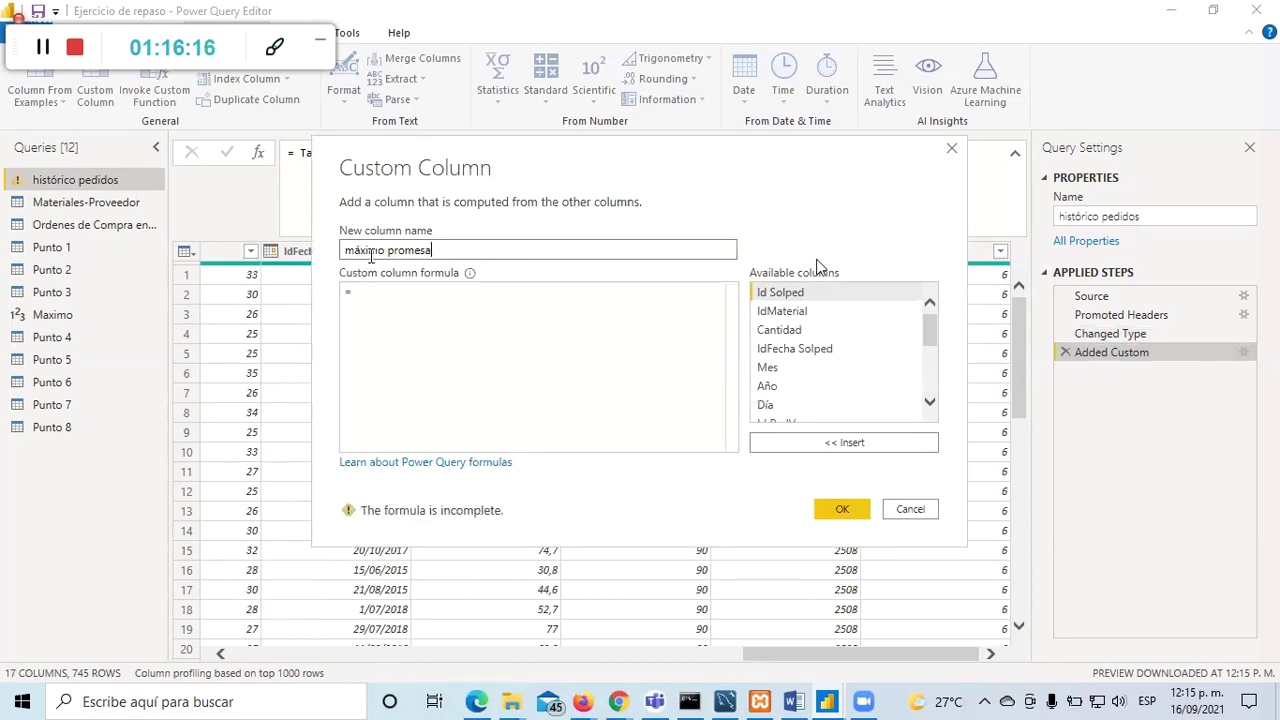
key("Tab")
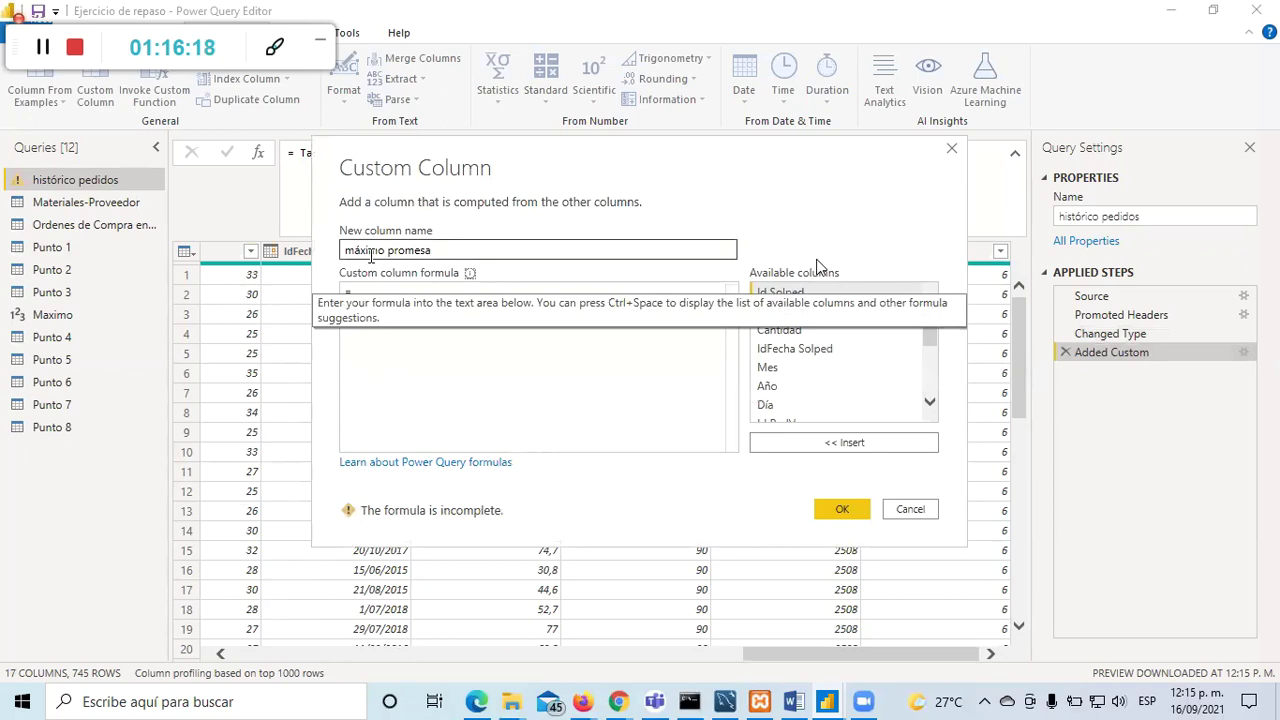
left_click(392, 297)
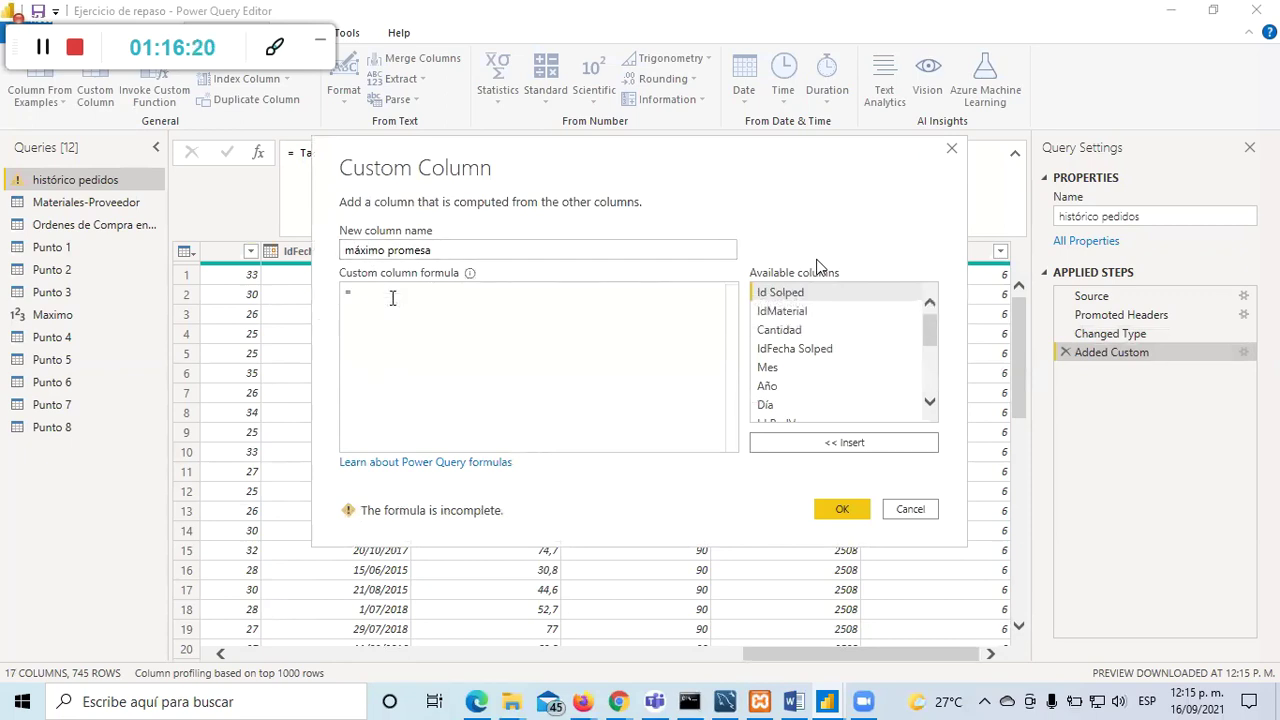
type("14")
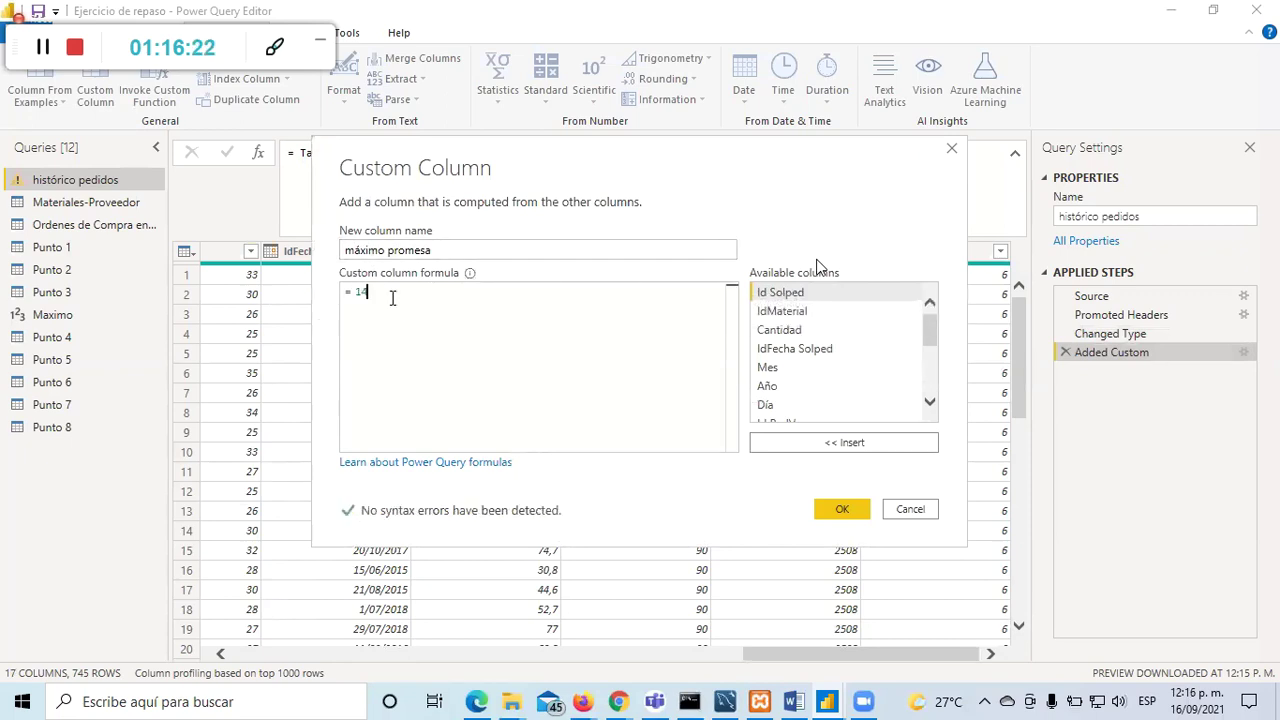
left_click(842, 510)
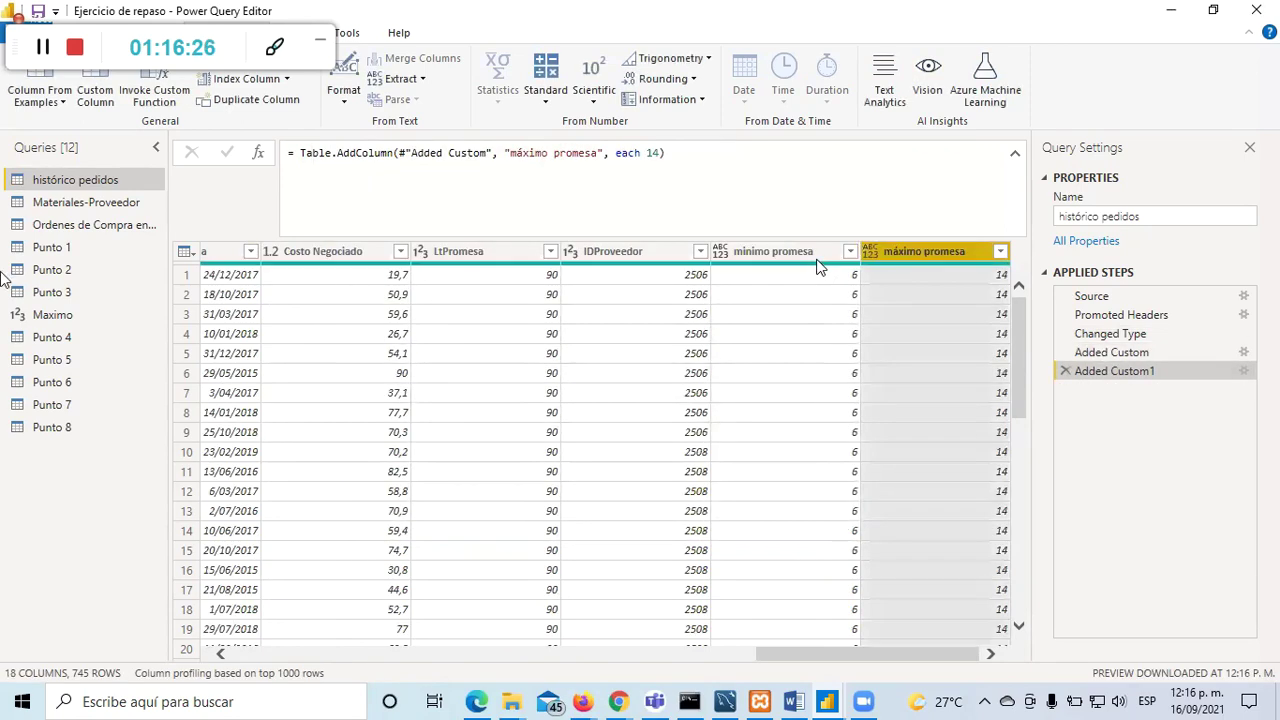
left_click(80, 32)
left_click(22, 80)
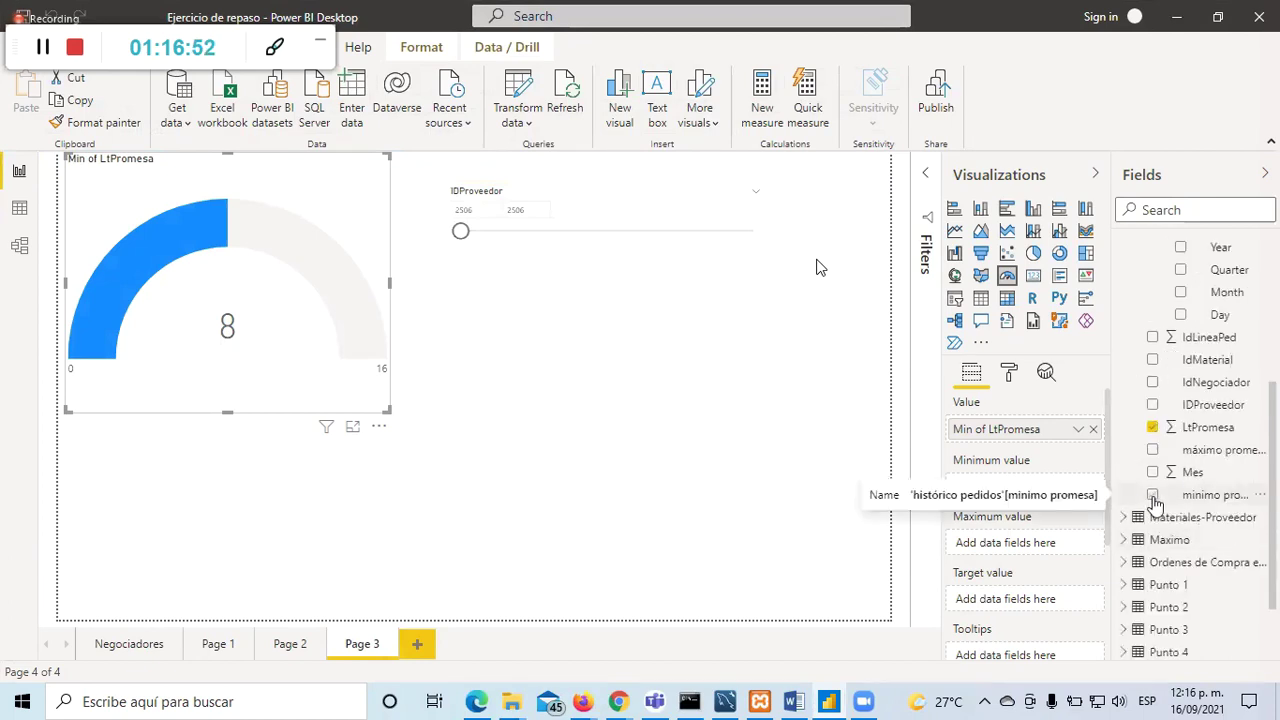
Step: Put minimo promesa in the gauge's Minimum value and máximo promesa in Maximum value
left_click(1153, 496)
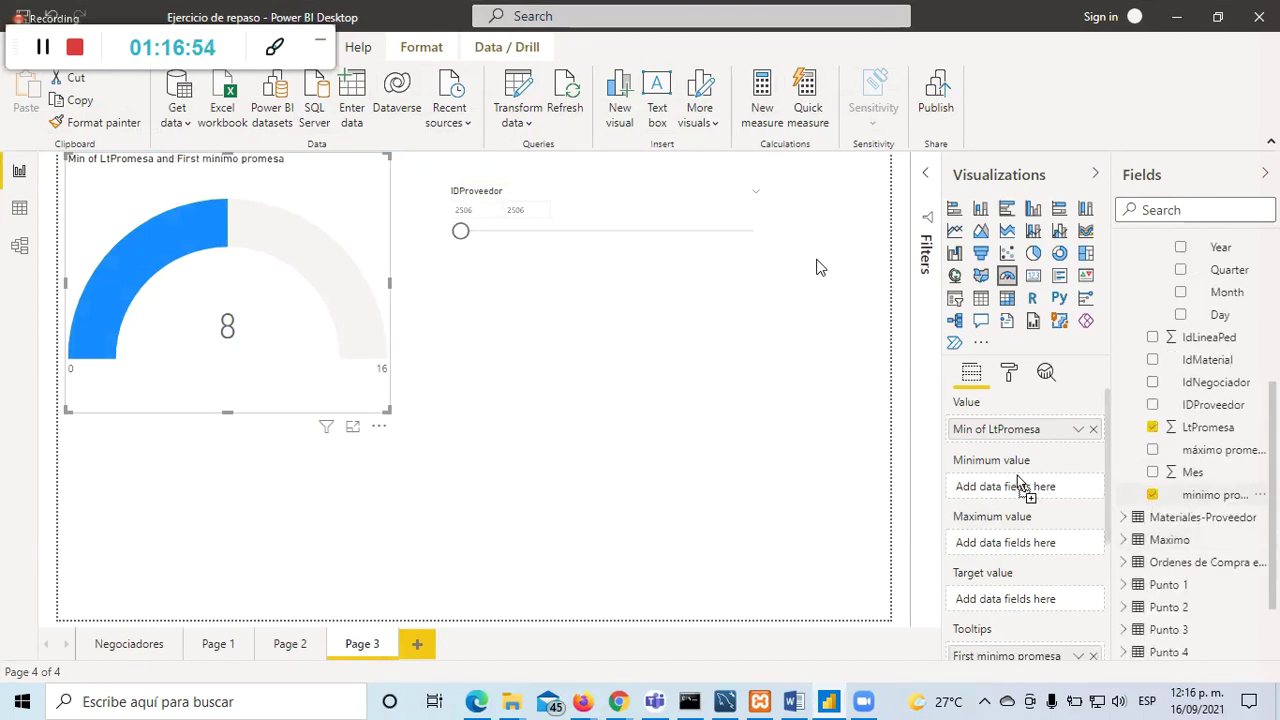
left_click_drag(1000, 483, 1042, 500)
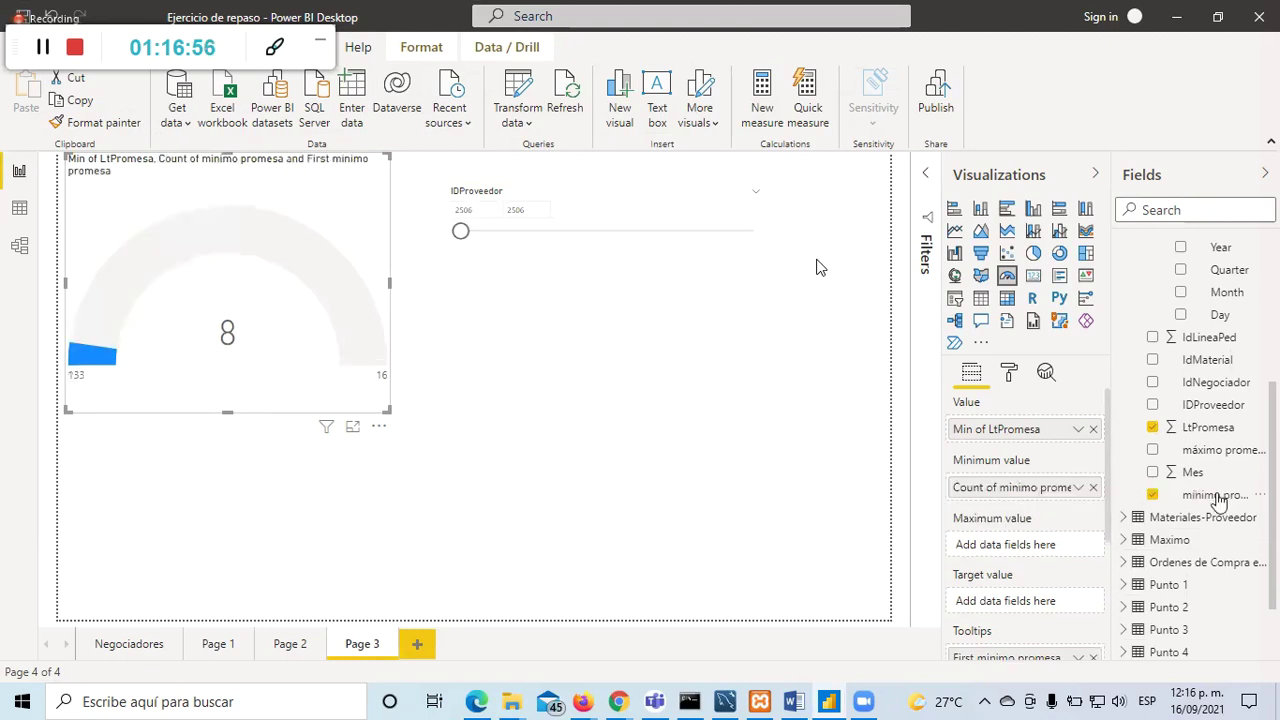
left_click_drag(1212, 449, 1023, 545)
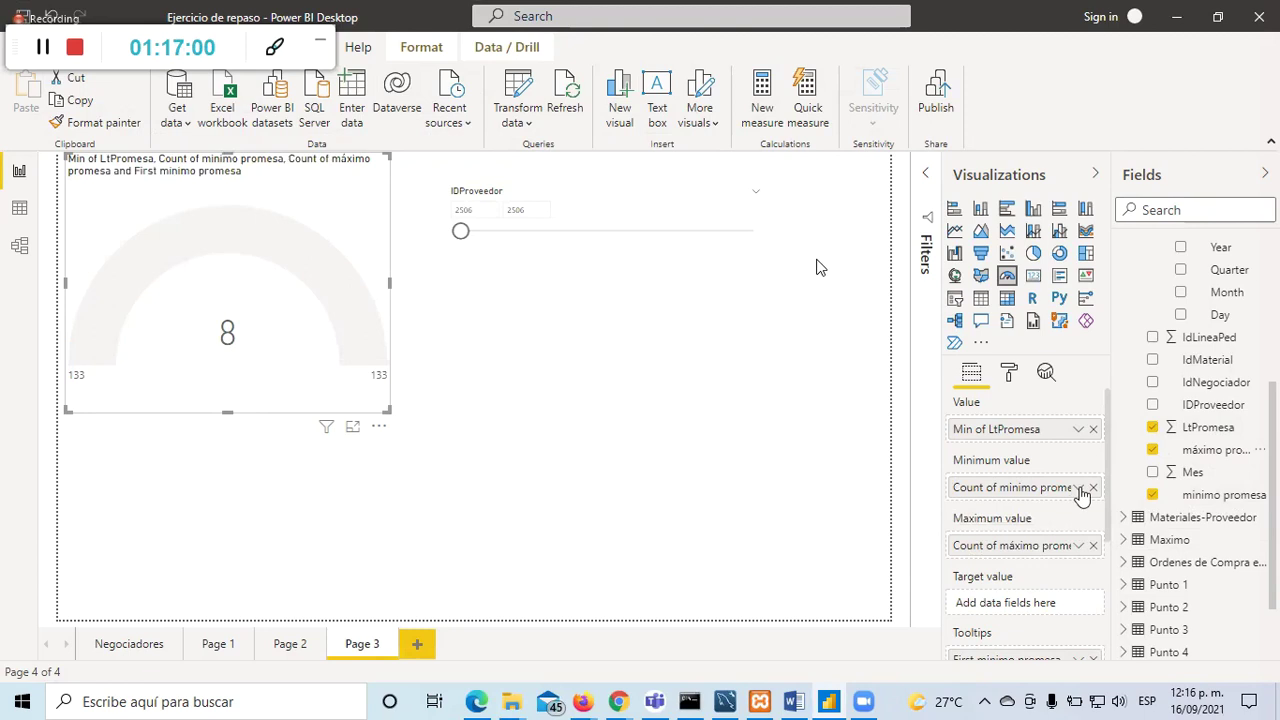
left_click(1078, 487)
left_click(1080, 491)
left_click(793, 406)
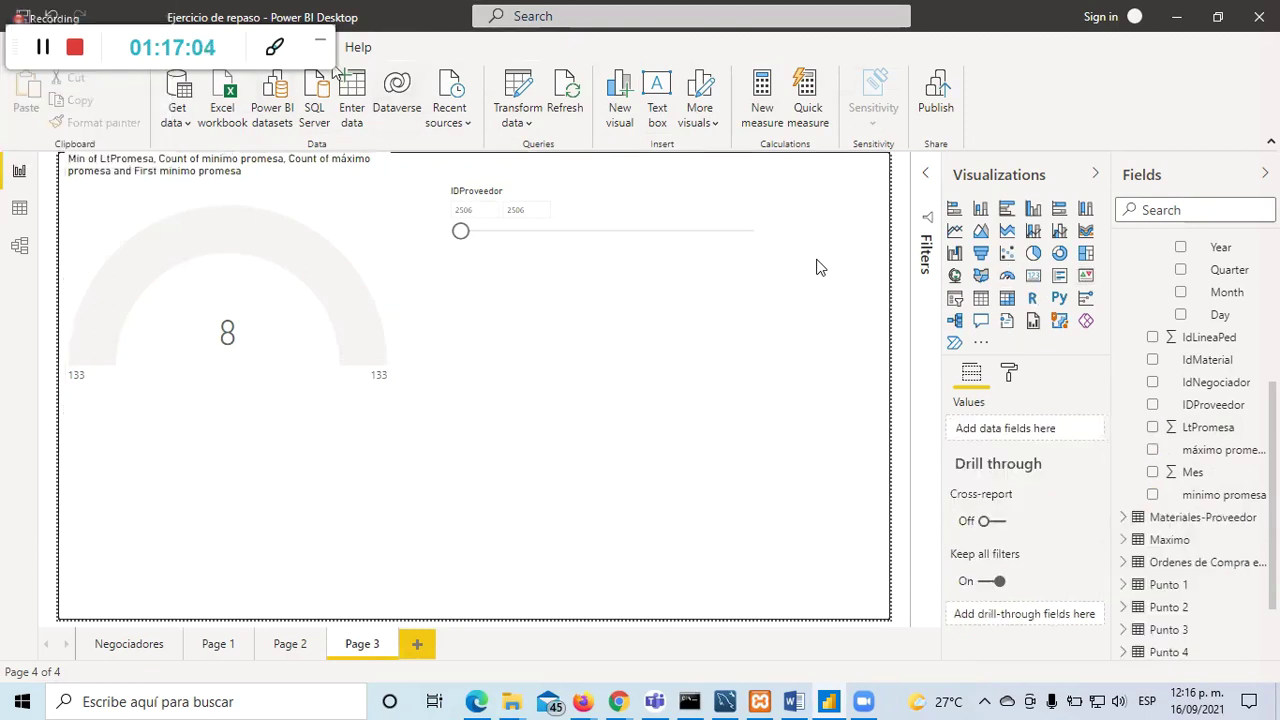
left_click(518, 128)
Step: Change minimo promesa and máximo promesa to Whole Number type and apply the changes
left_click(533, 154)
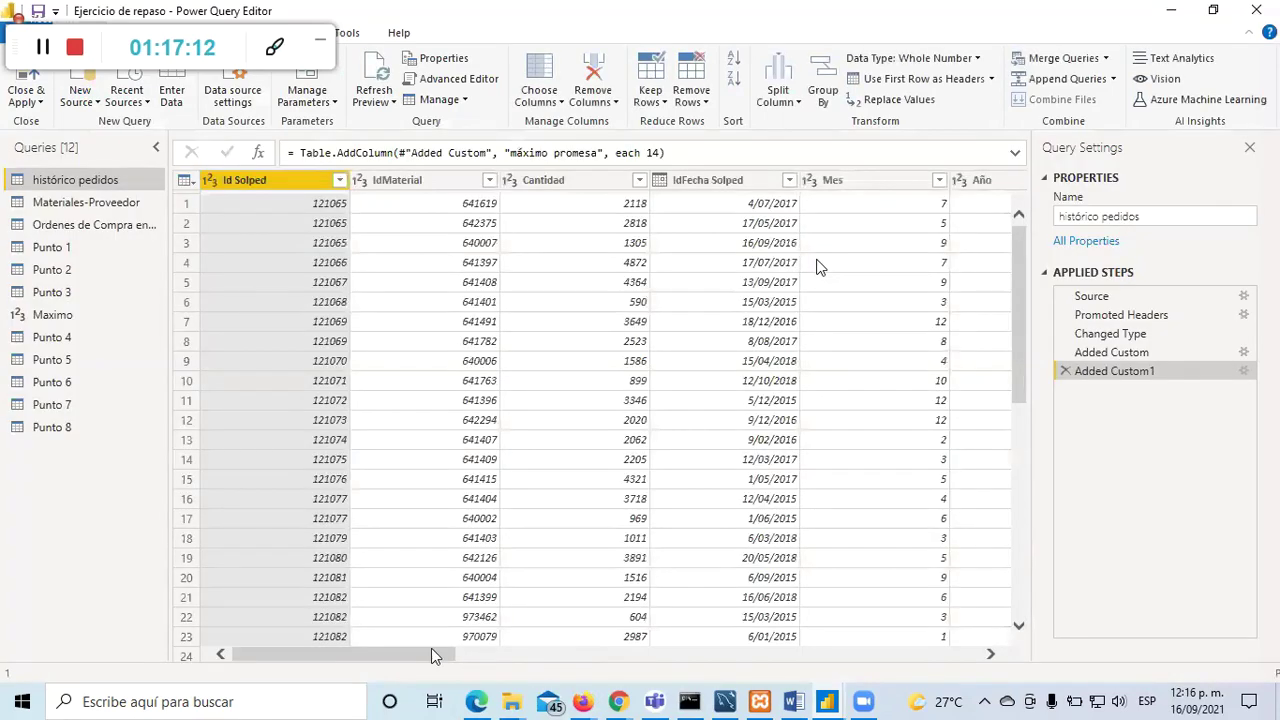
left_click_drag(456, 658, 980, 658)
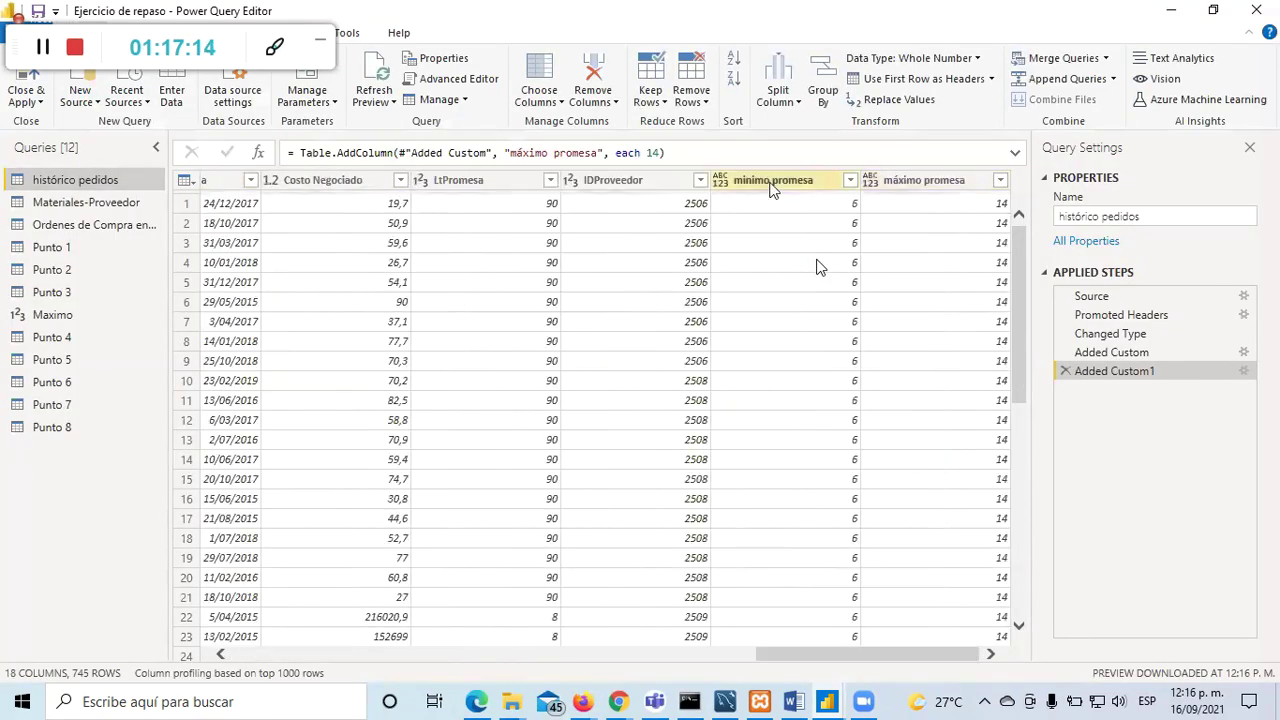
left_click(727, 180)
left_click(721, 180)
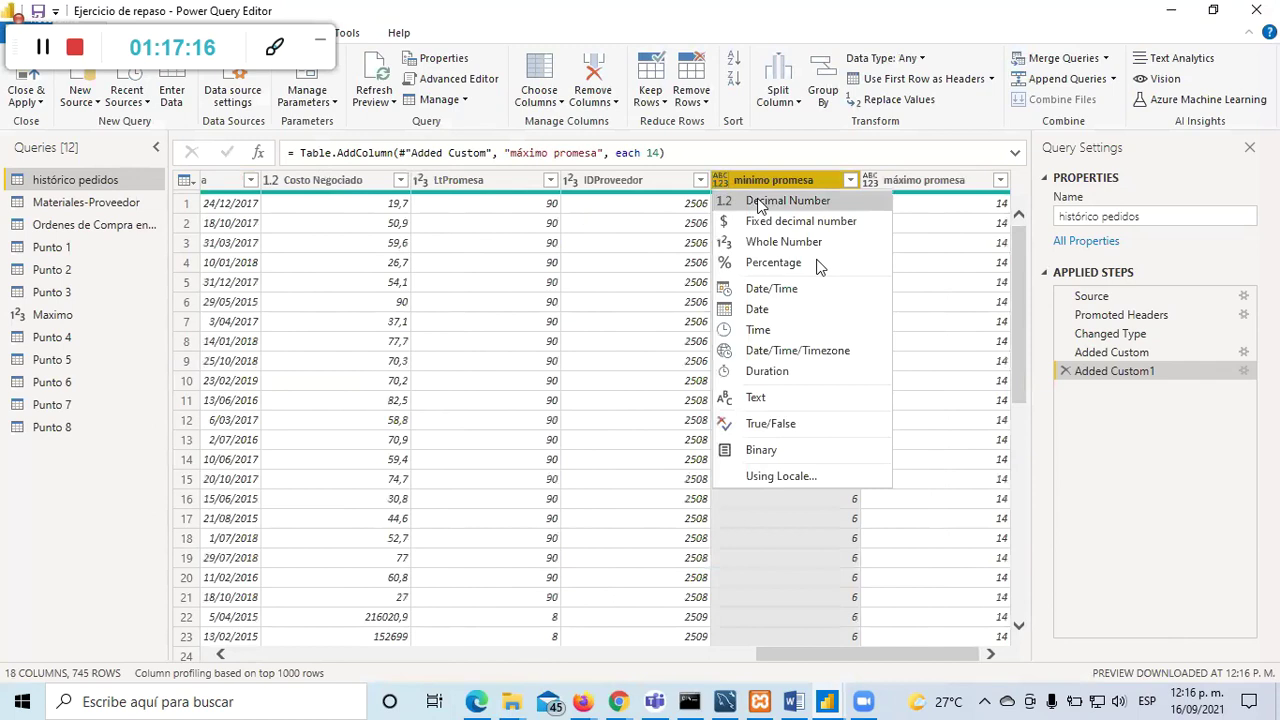
left_click(780, 242)
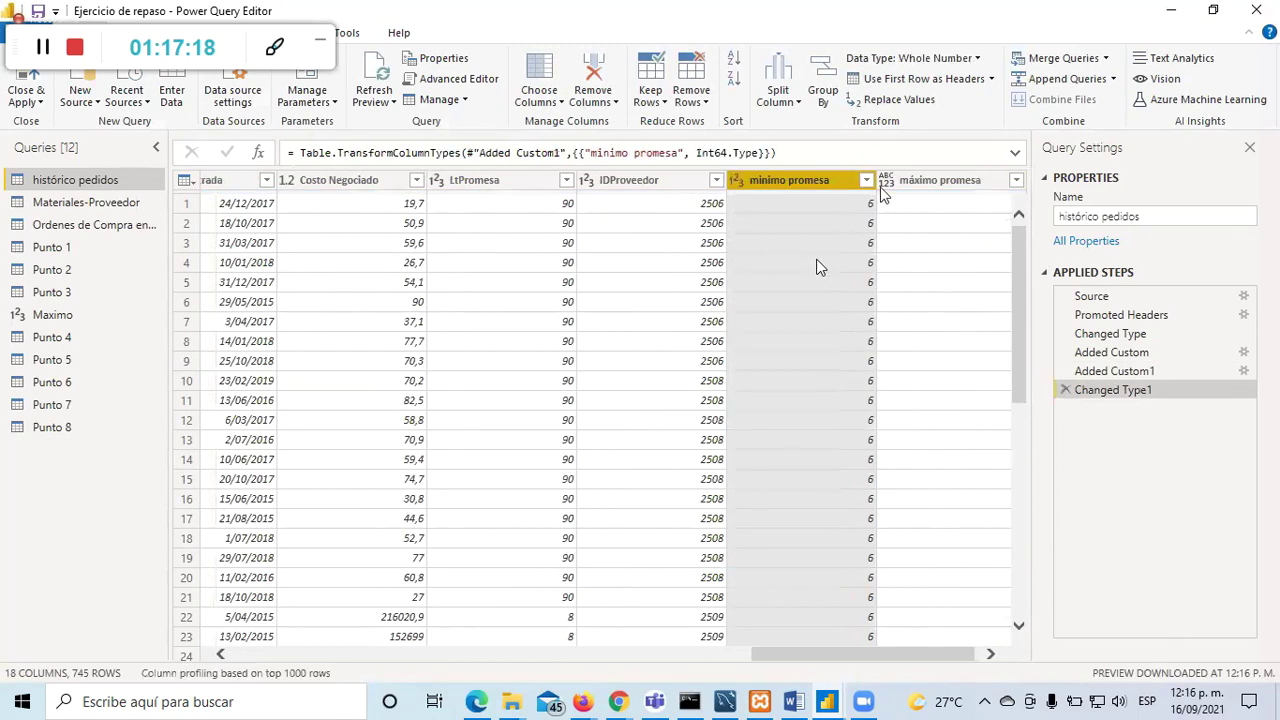
left_click(892, 182)
left_click(875, 183)
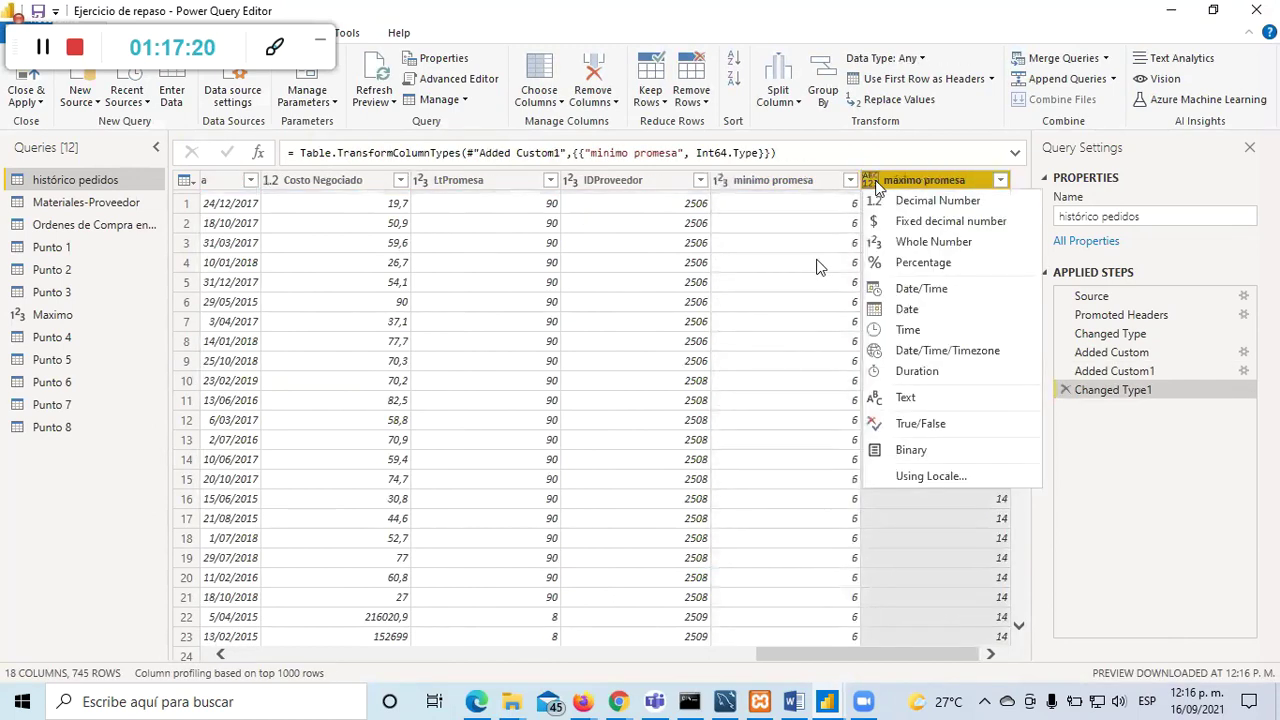
left_click(890, 244)
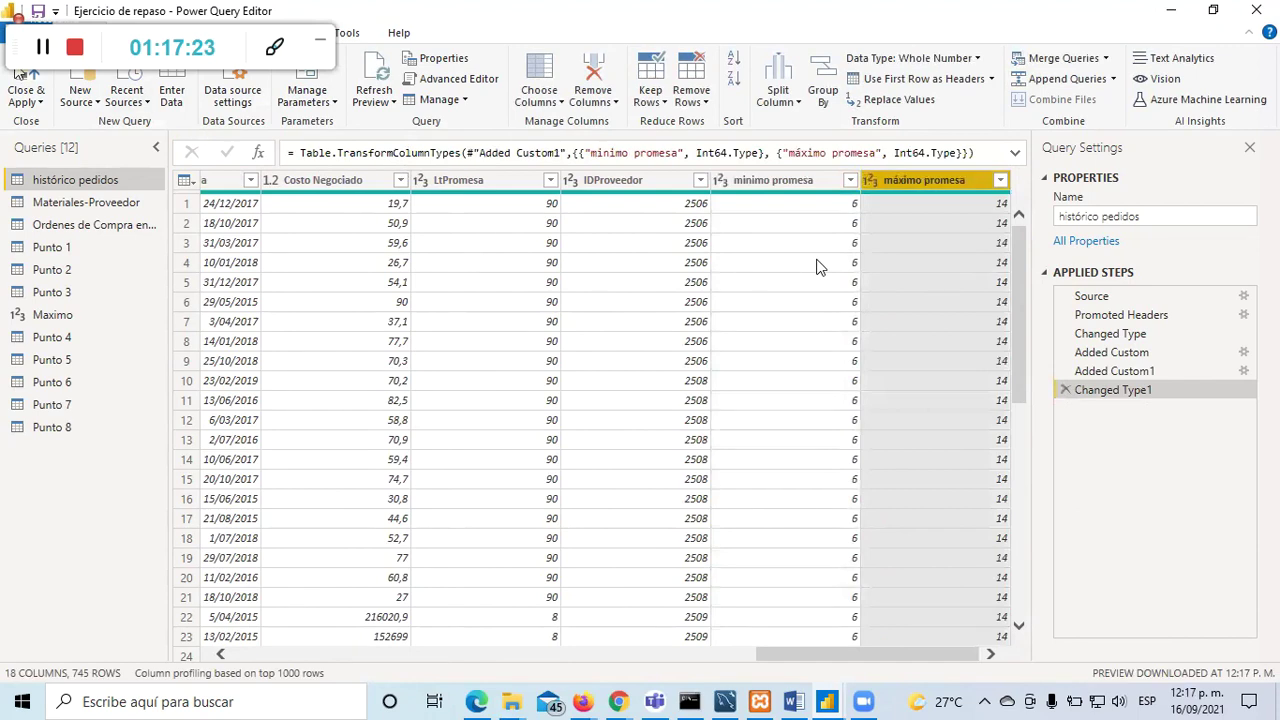
key("alt+Tab")
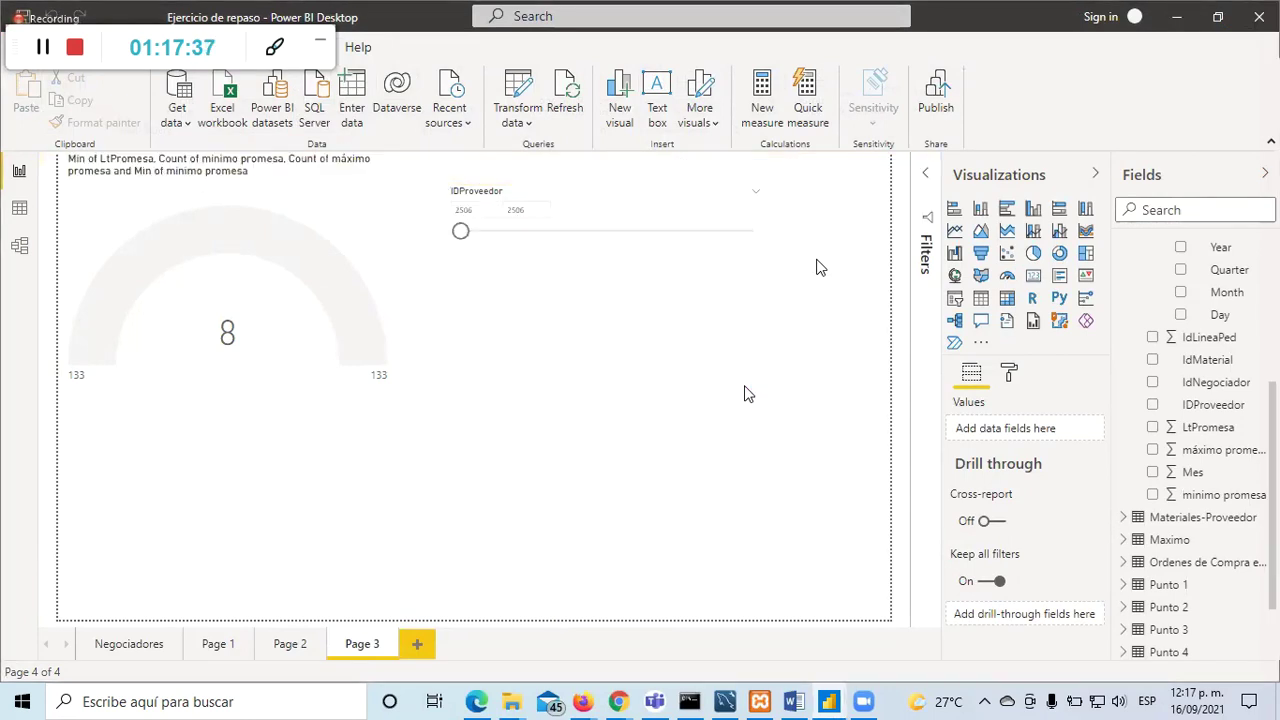
Step: Average the gauge's minimum and maximum fields for a 6–14 scale, and make Min of LtPromesa the target
left_click(375, 258)
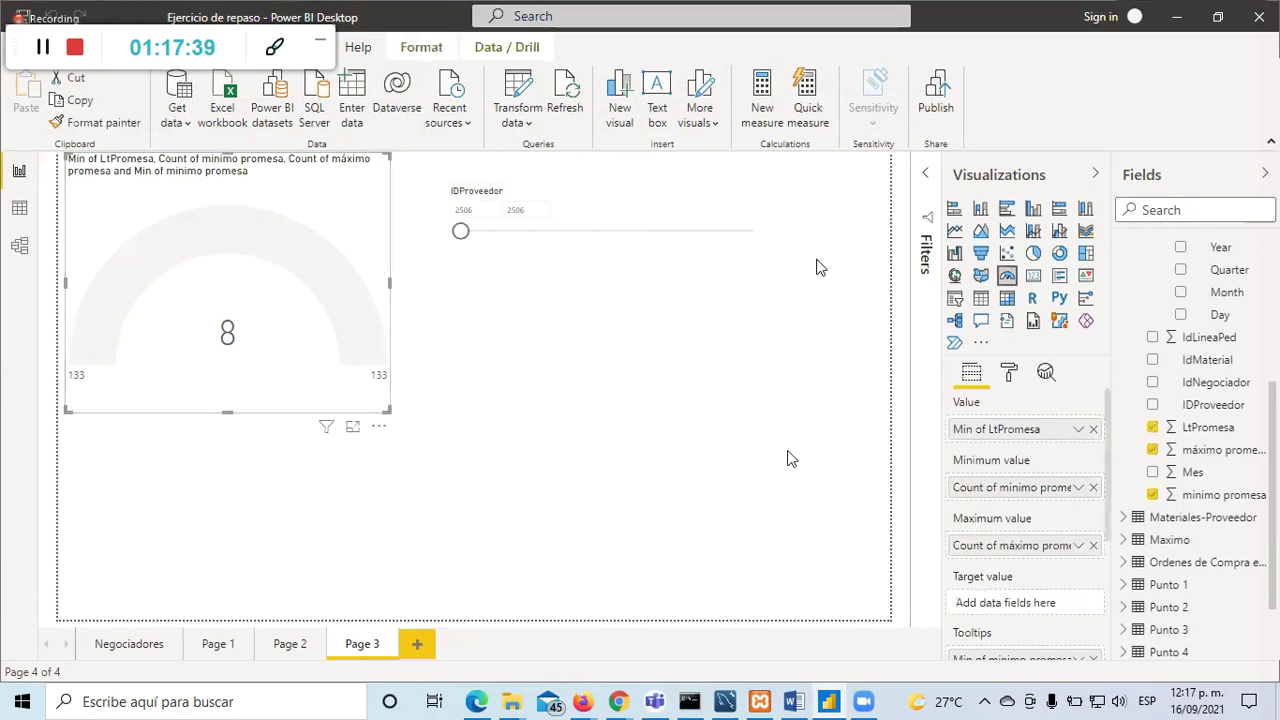
left_click(1078, 489)
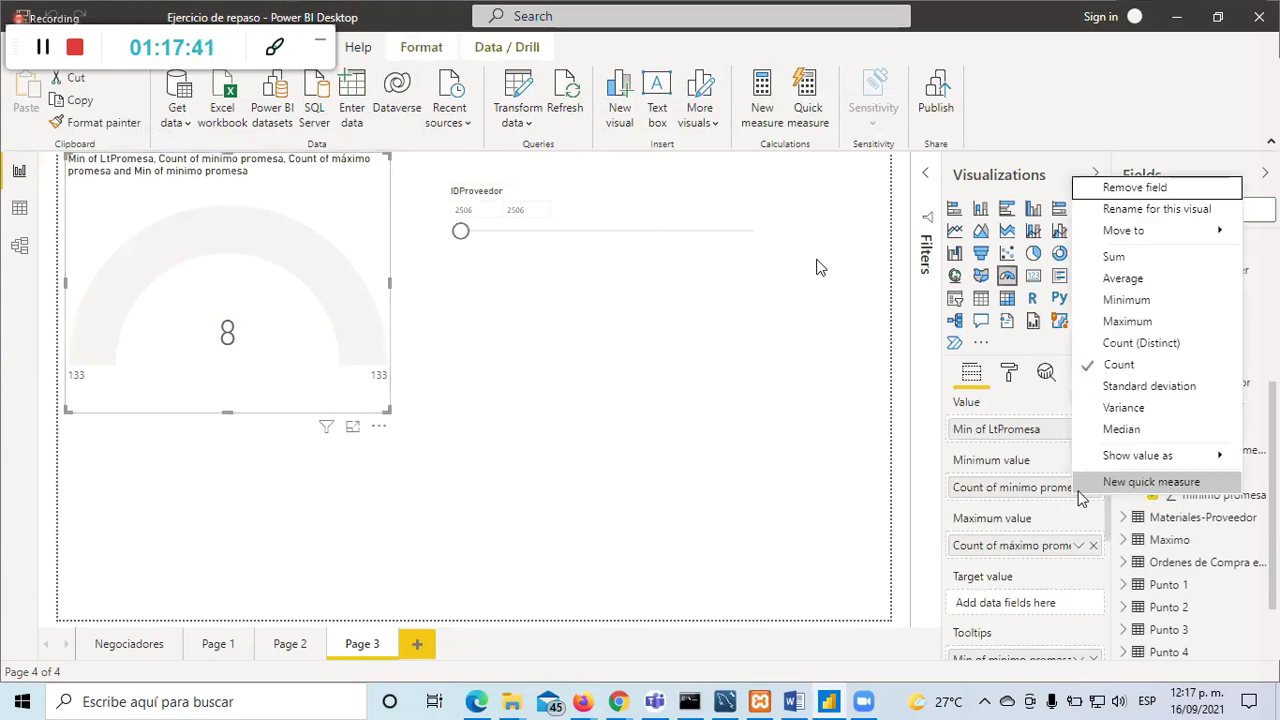
left_click(1143, 285)
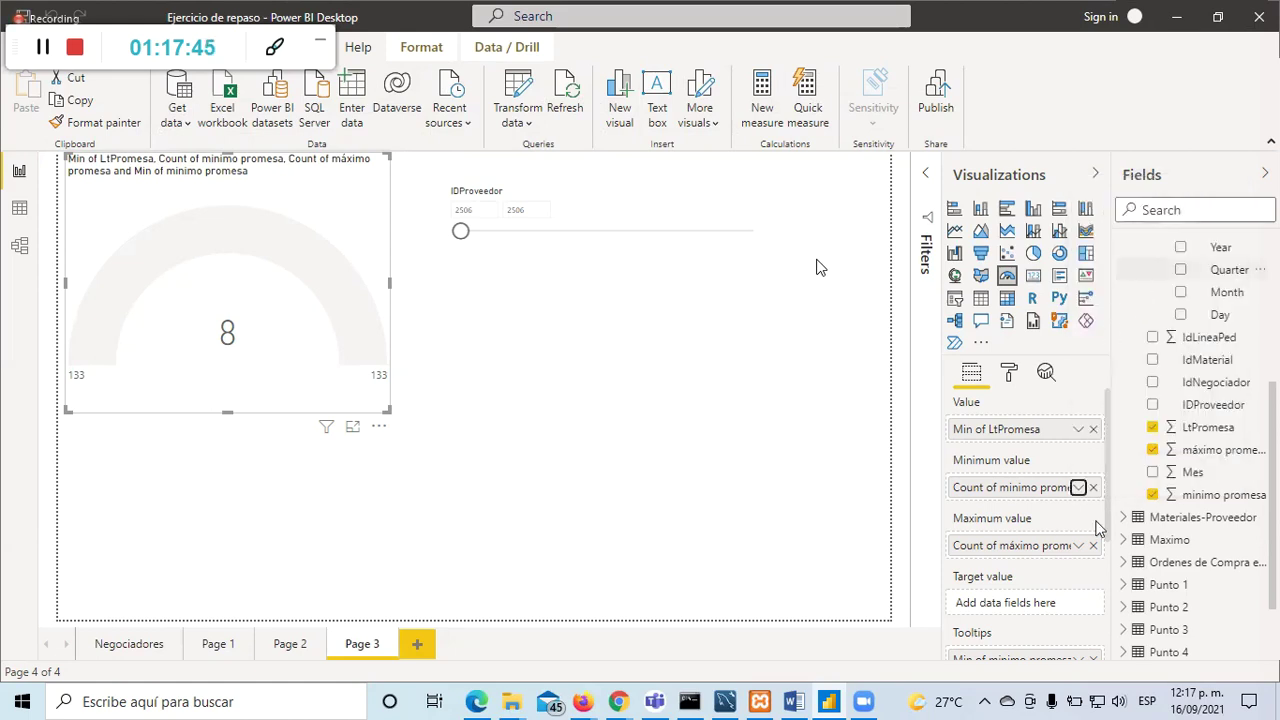
left_click(1078, 545)
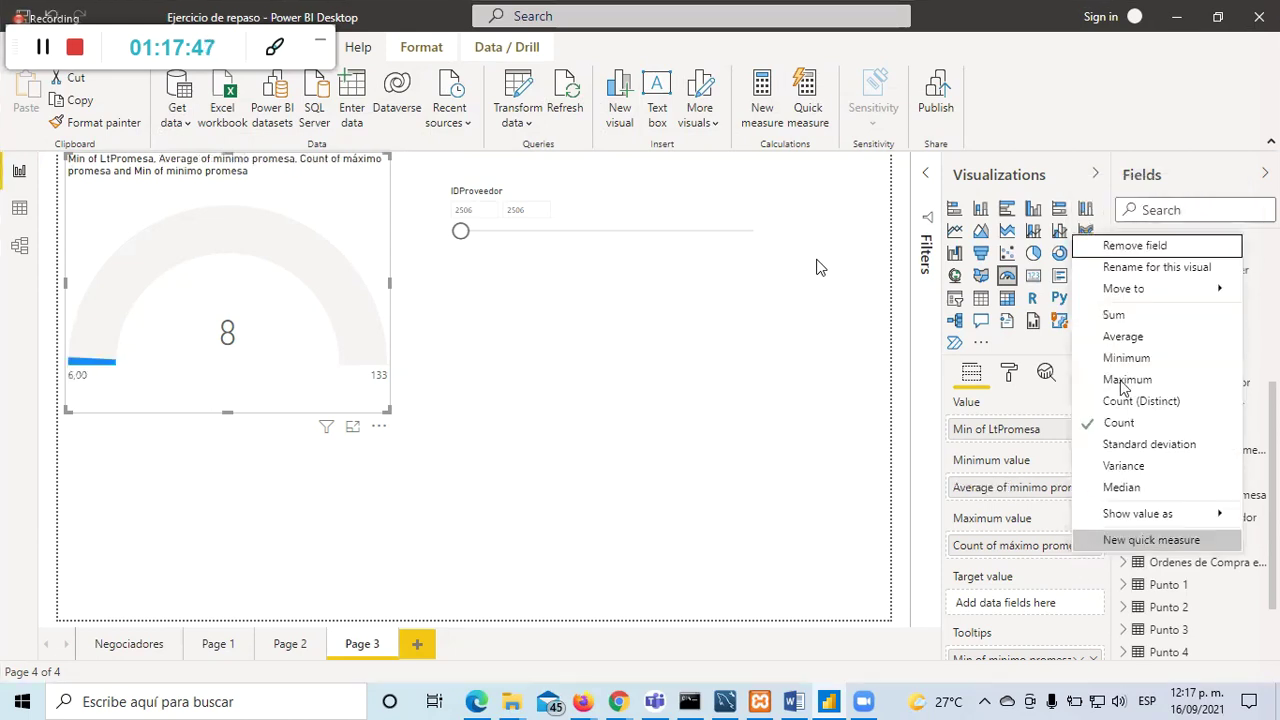
left_click(1135, 335)
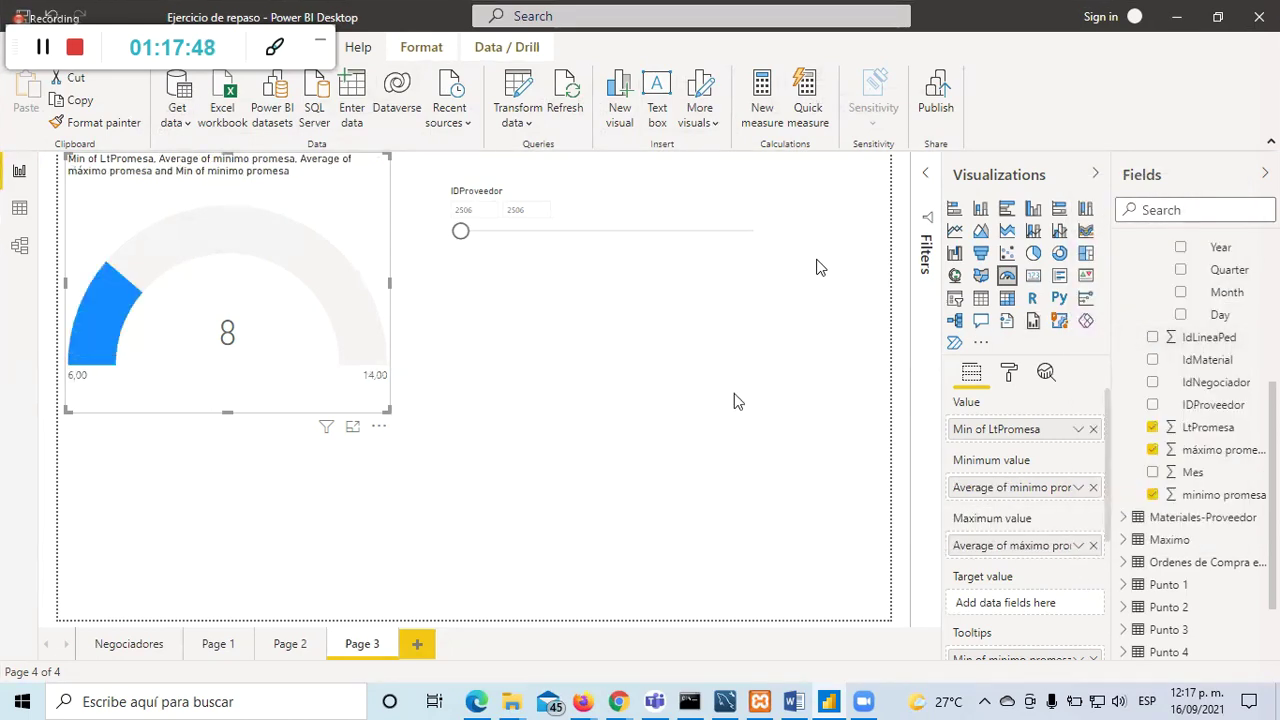
left_click(708, 462)
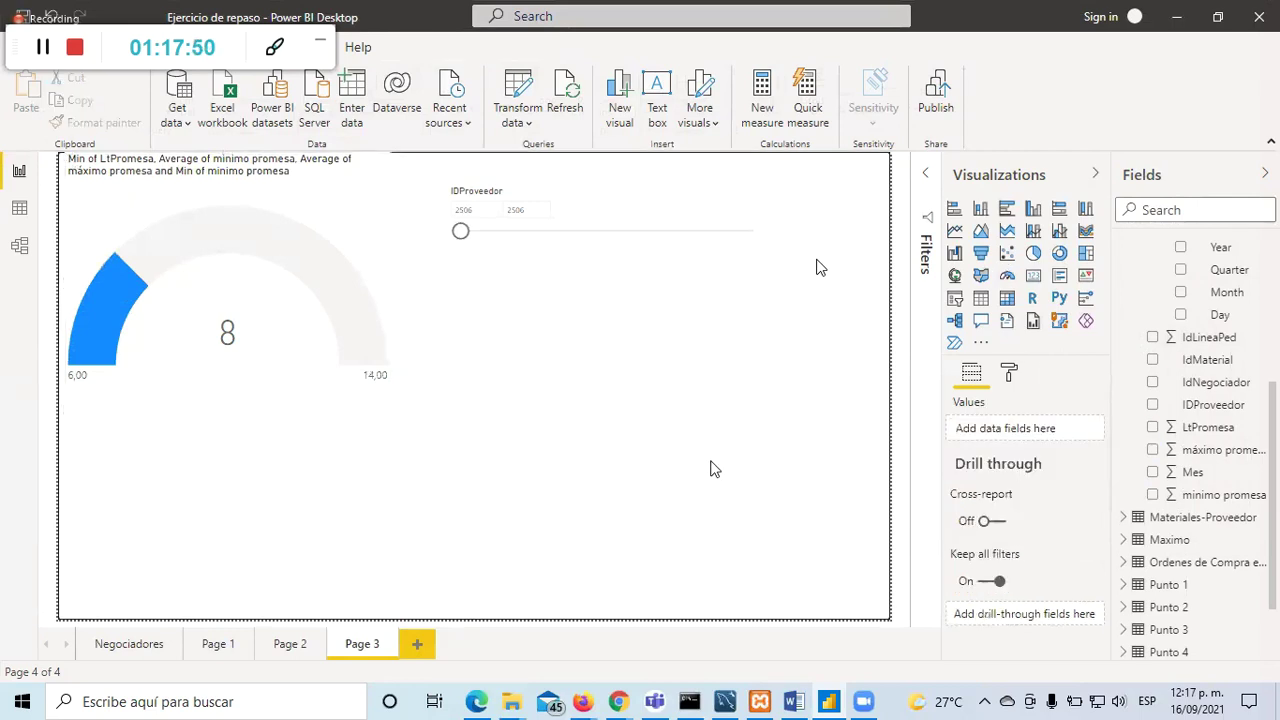
left_click(350, 255)
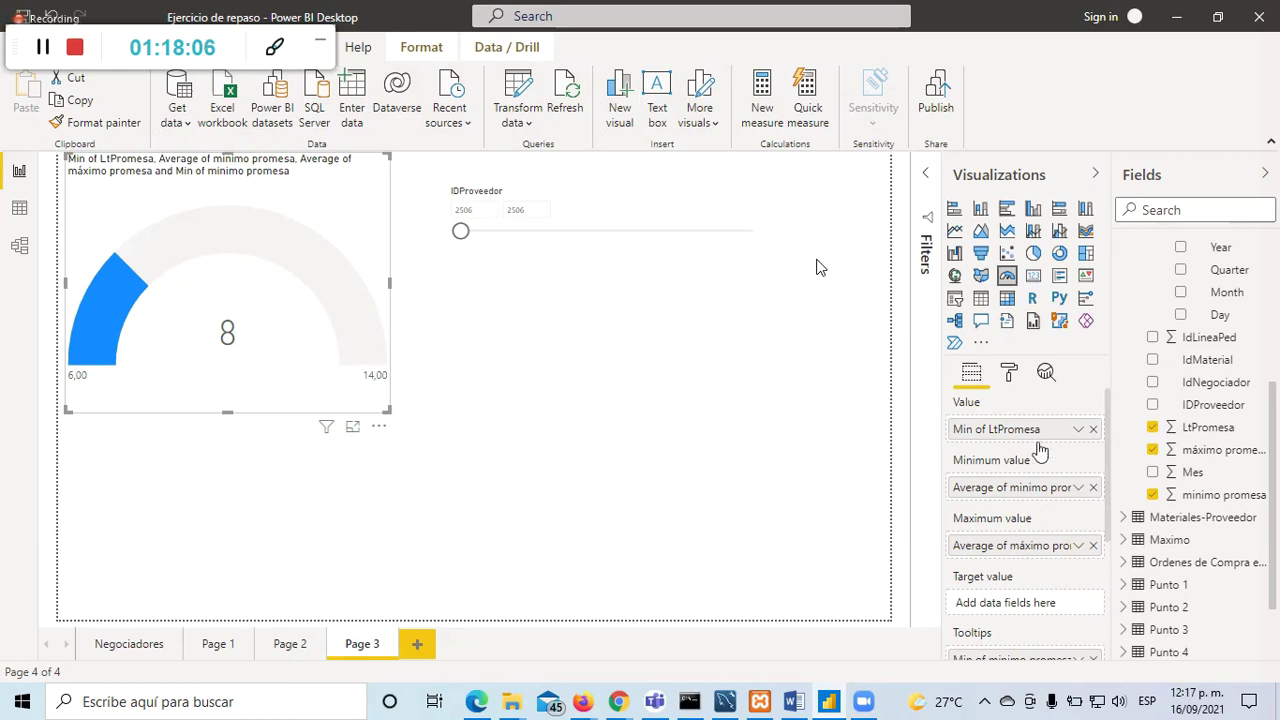
left_click_drag(1043, 443, 1055, 610)
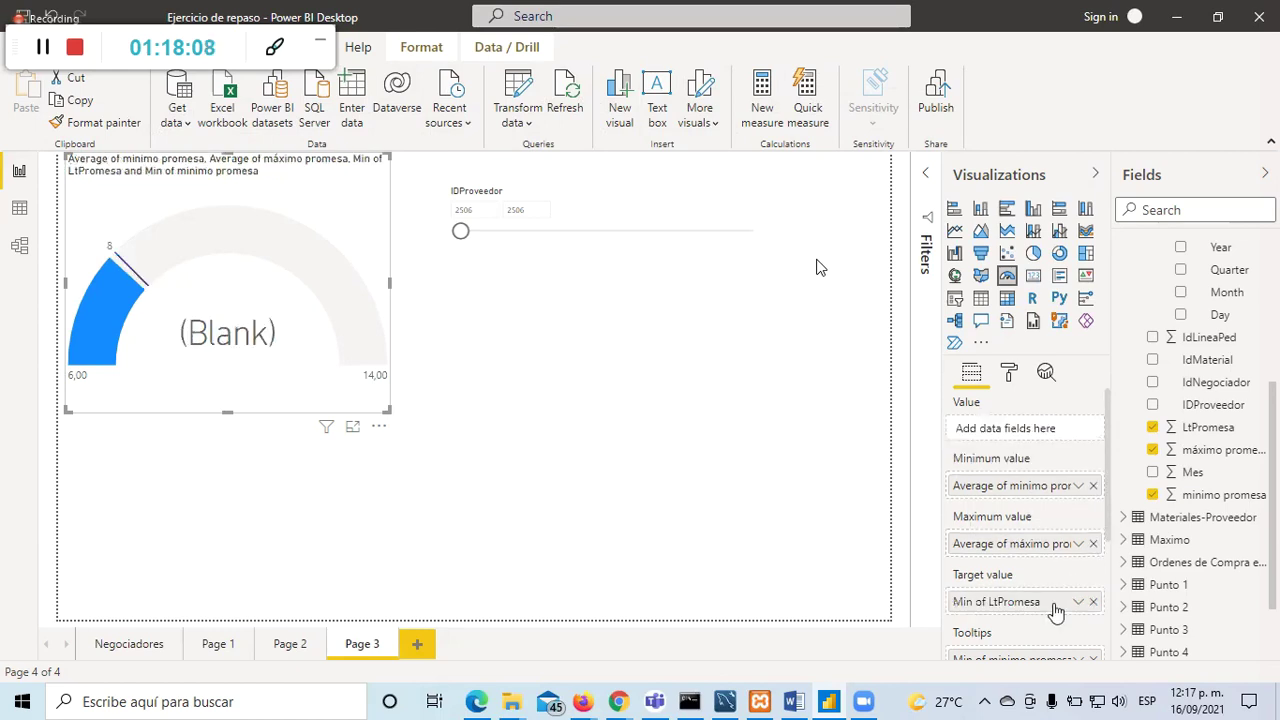
left_click(383, 517)
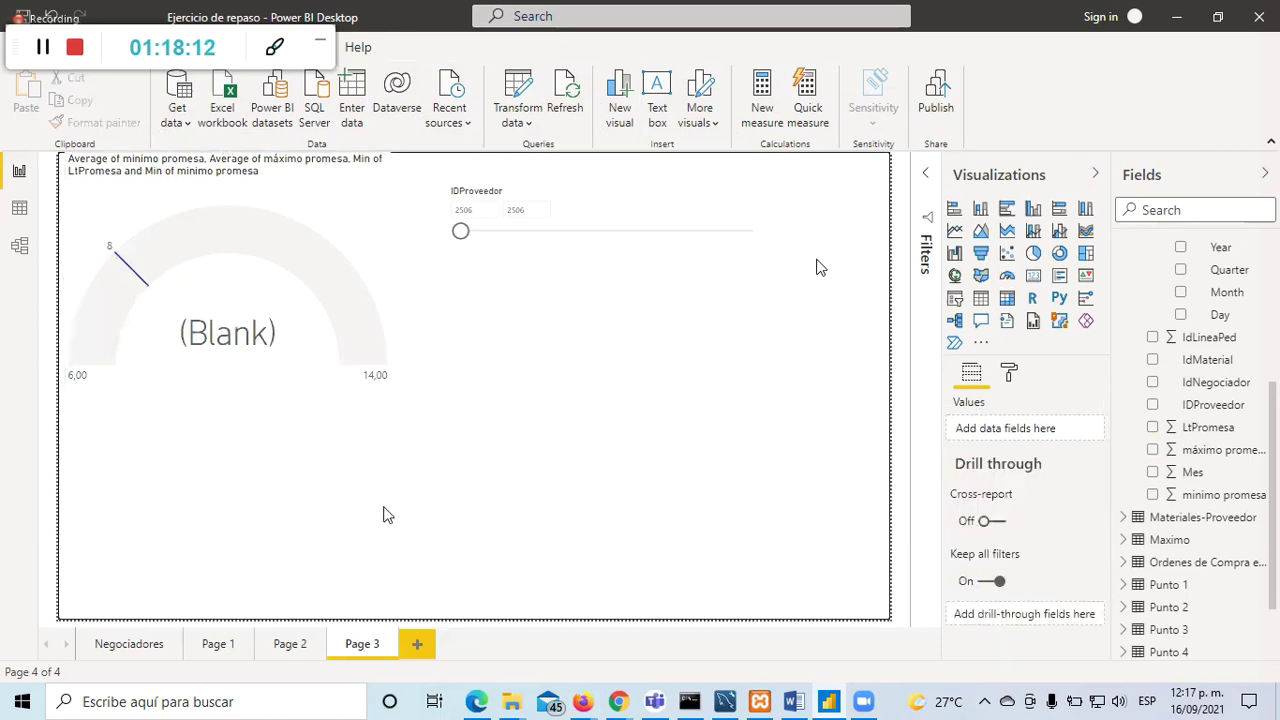
left_click(264, 194)
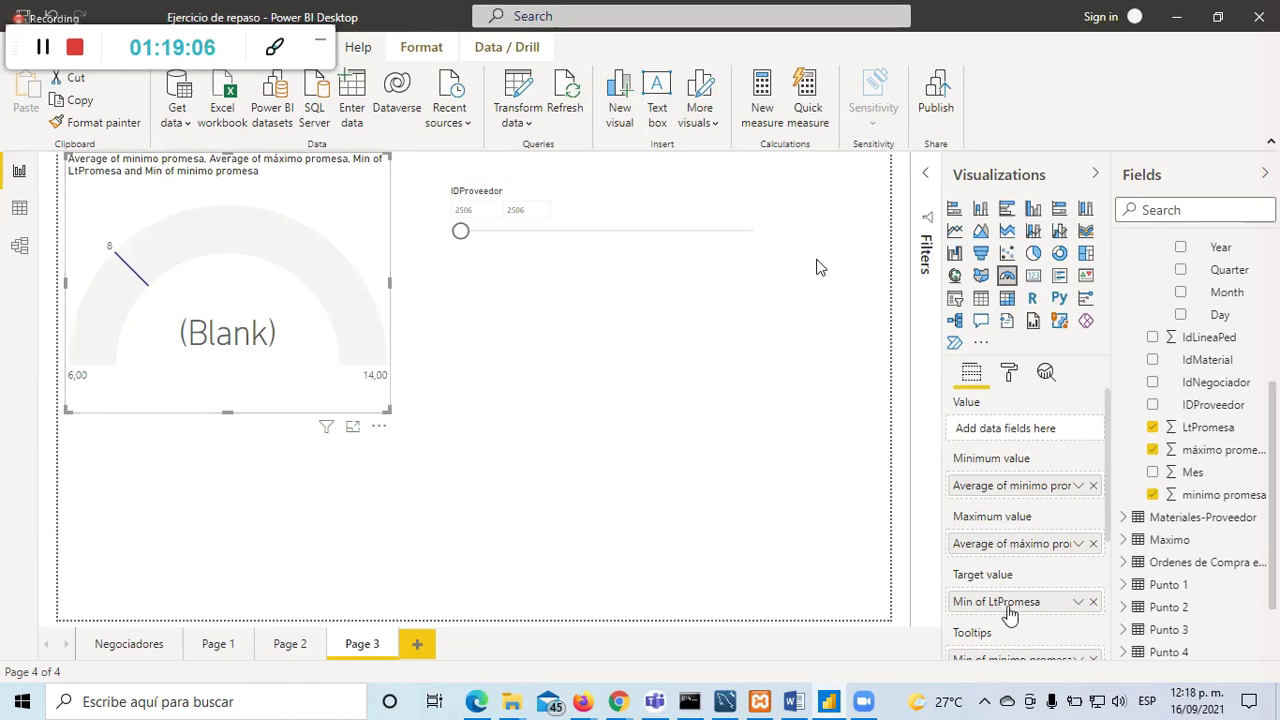
Step: Try Average for the gauge target, then settle back on Minimum of LtPromesa
left_click(1078, 606)
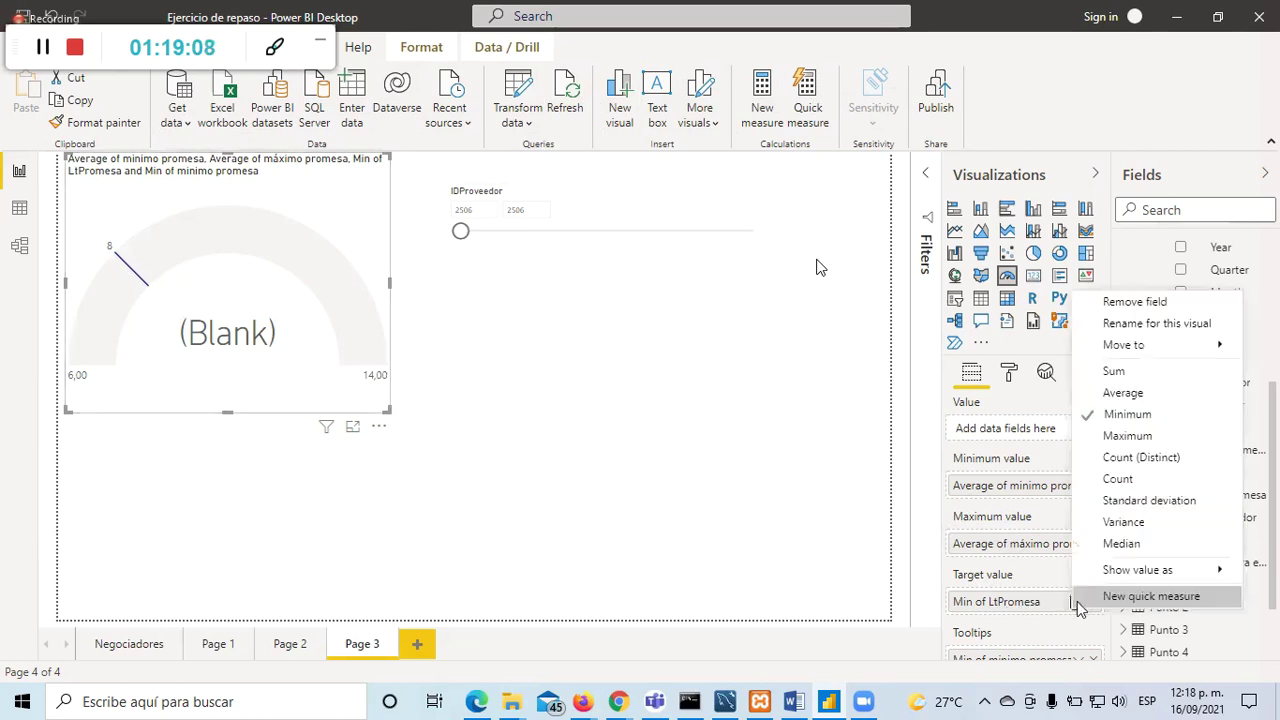
left_click(1137, 394)
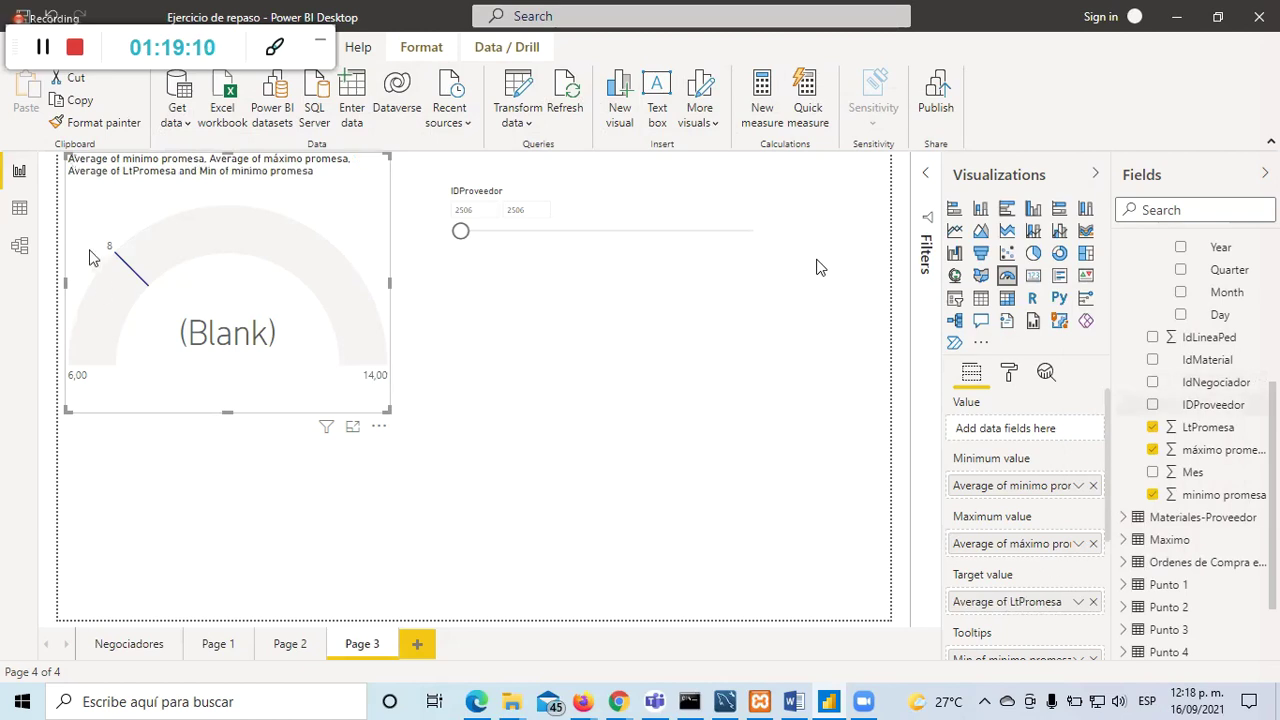
left_click(1078, 602)
left_click(1133, 414)
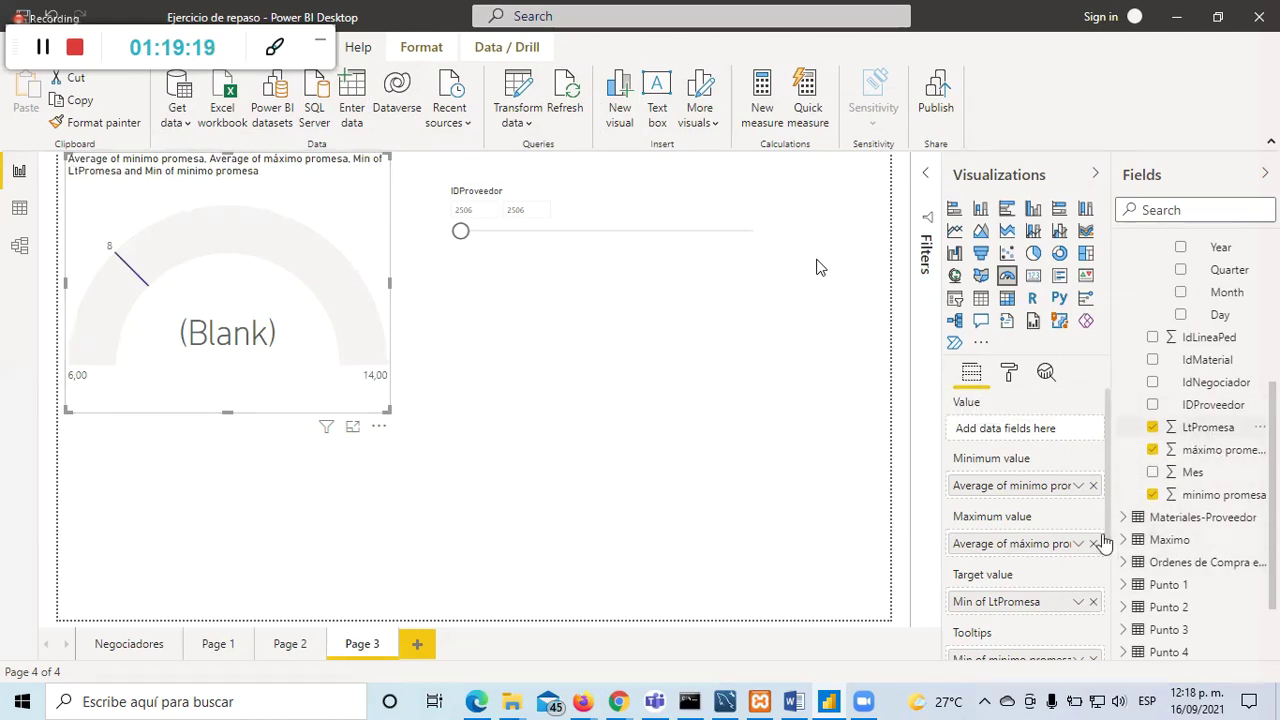
left_click(1078, 602)
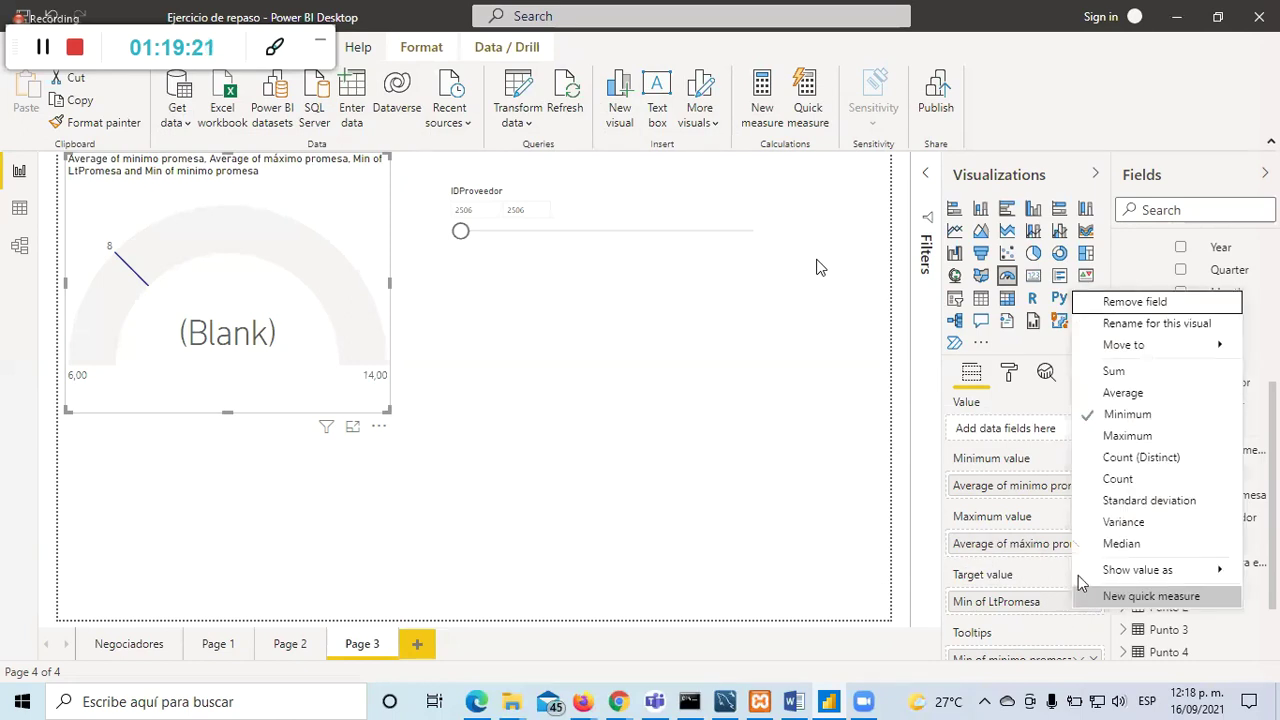
left_click(1119, 391)
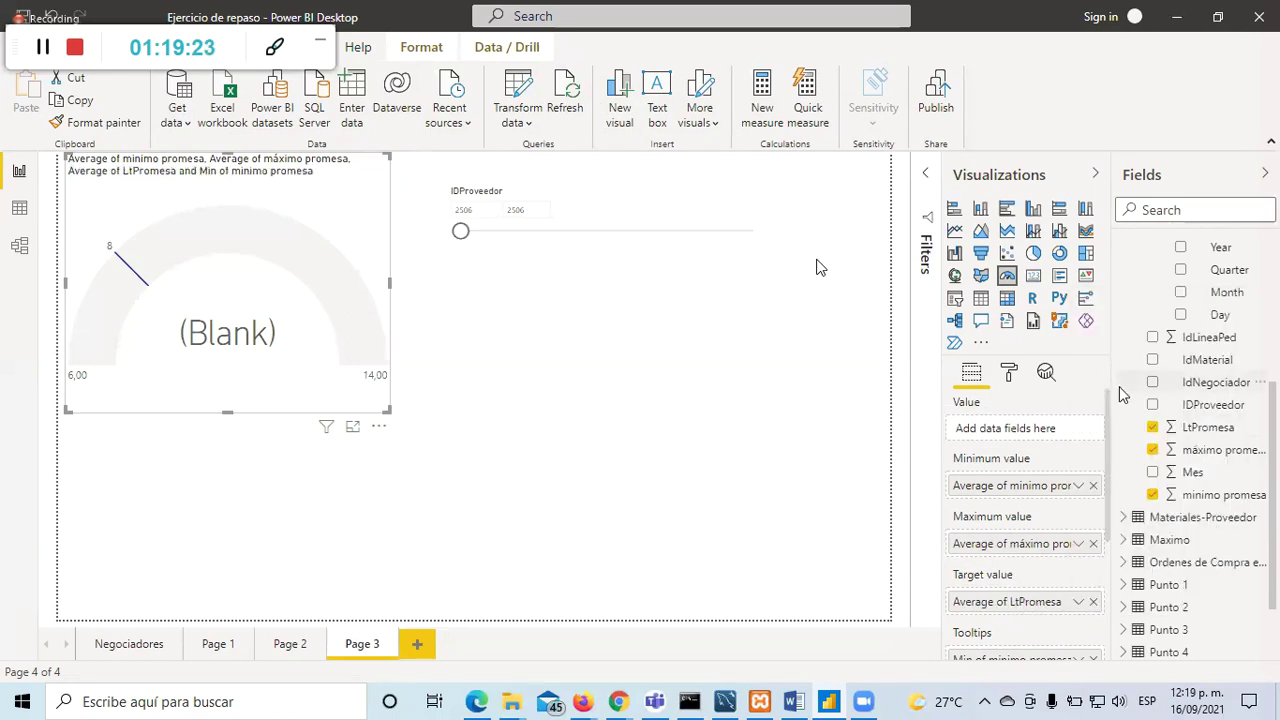
left_click(1079, 603)
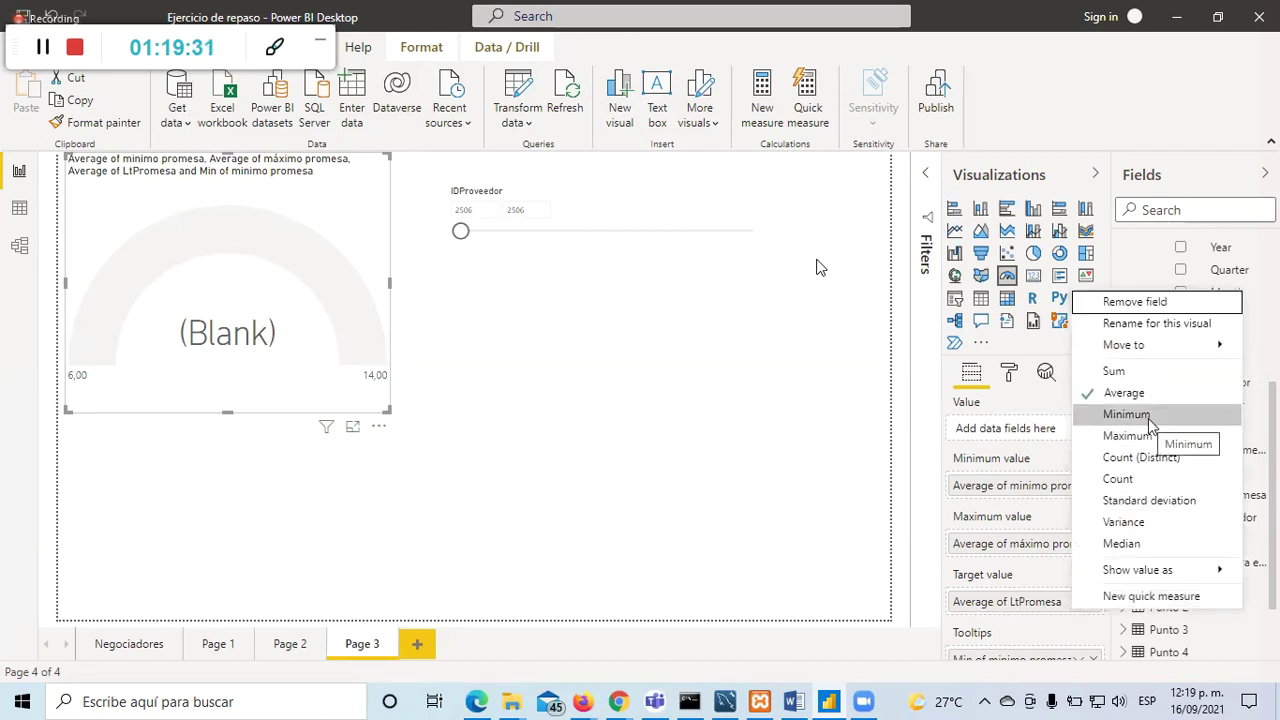
left_click(684, 546)
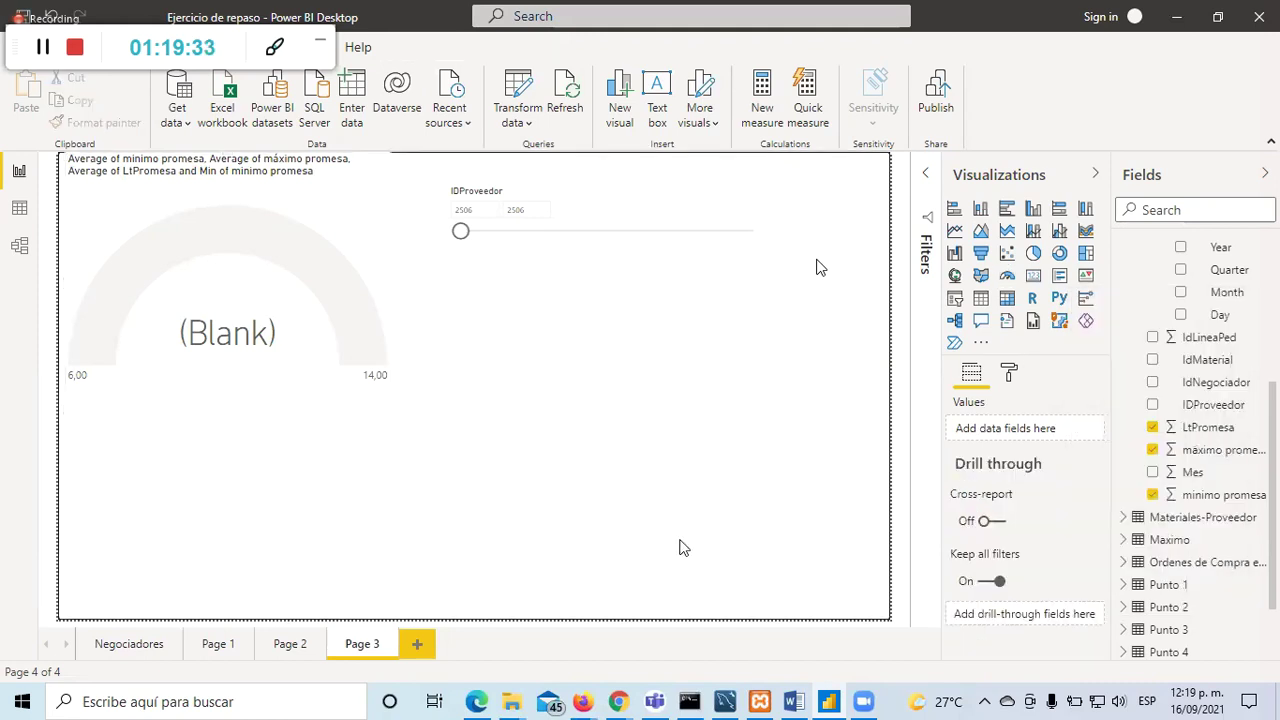
left_click(348, 272)
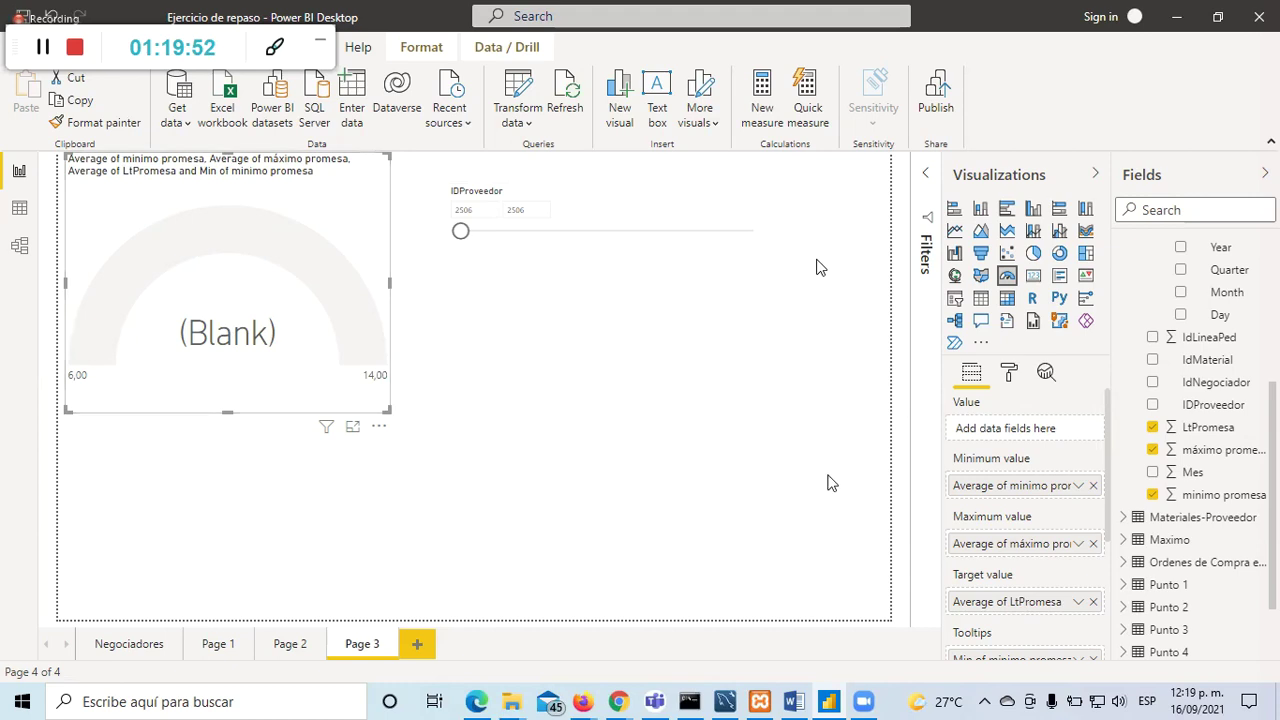
left_click(1086, 605)
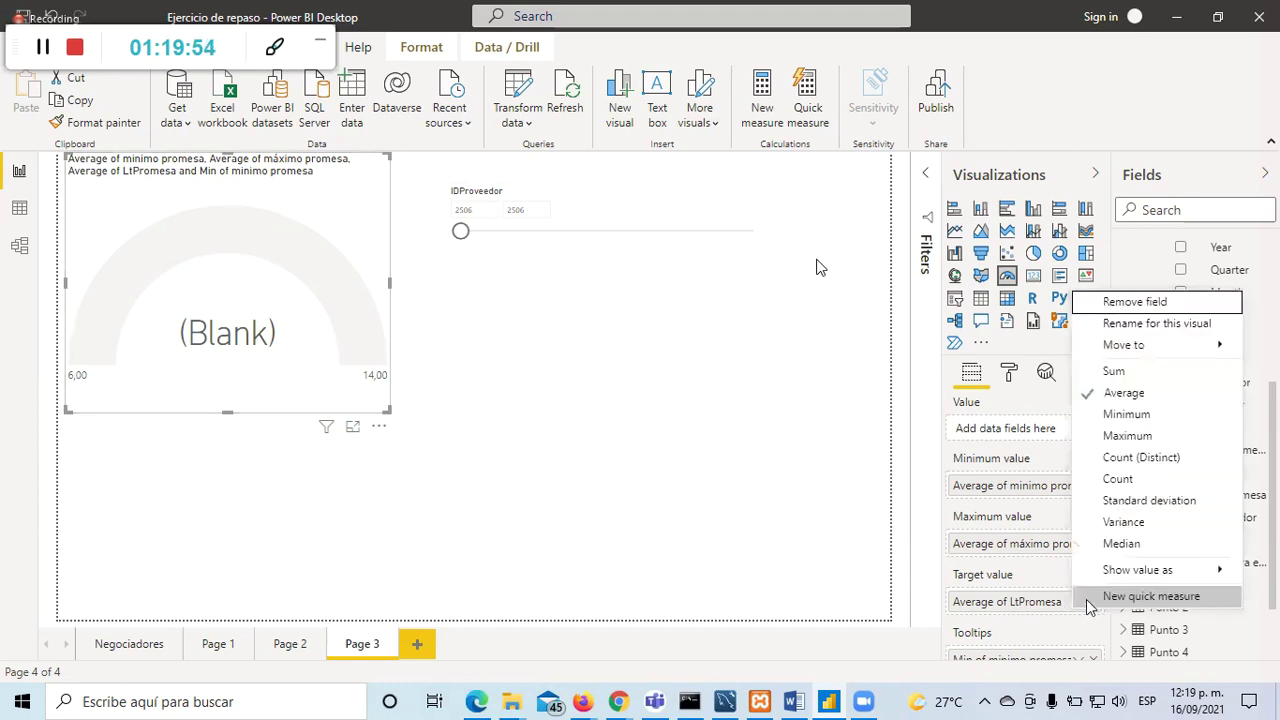
left_click(1122, 420)
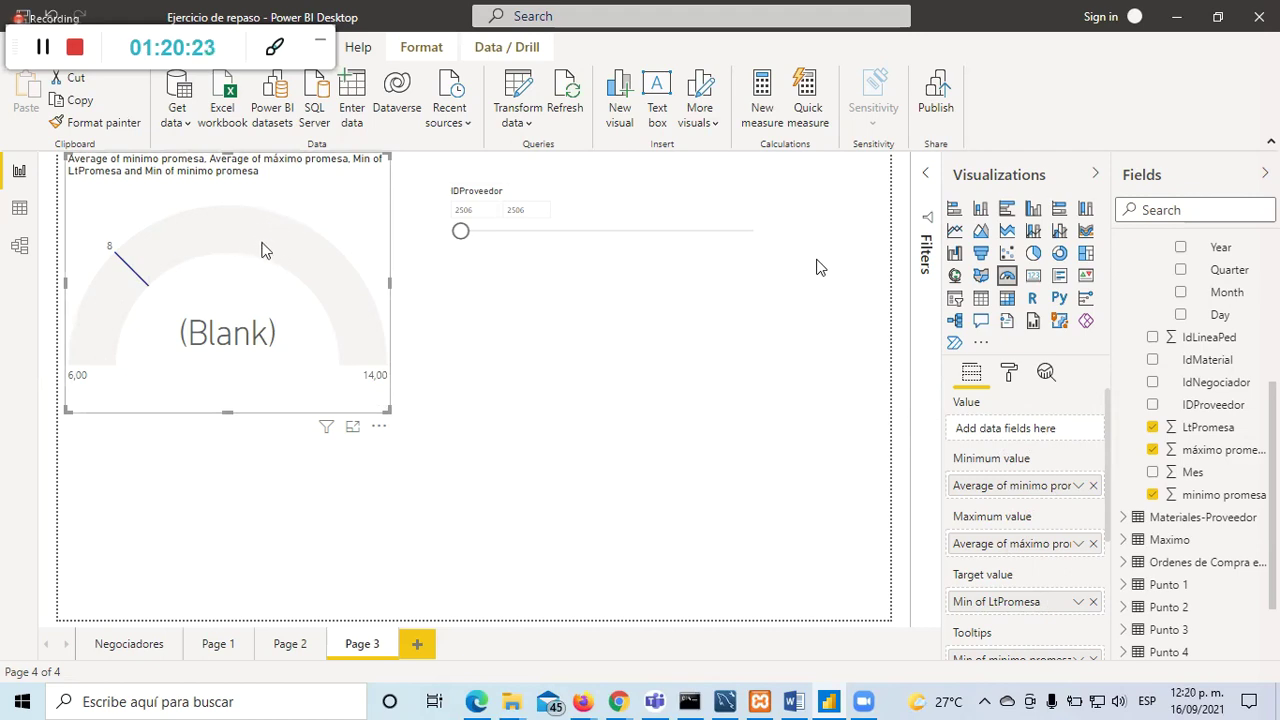
Step: Open the report's data in Power Query Editor via Transform data
mouse_move(258, 246)
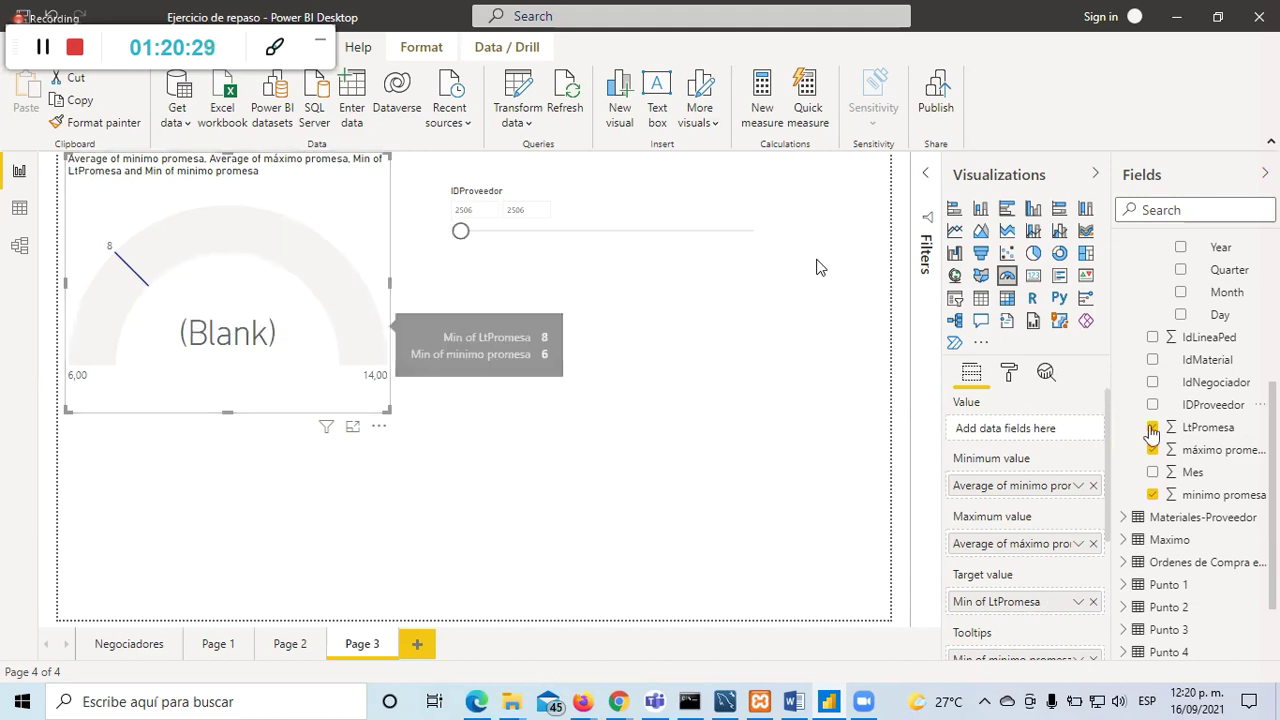
scroll(1190, 480, "up", 5)
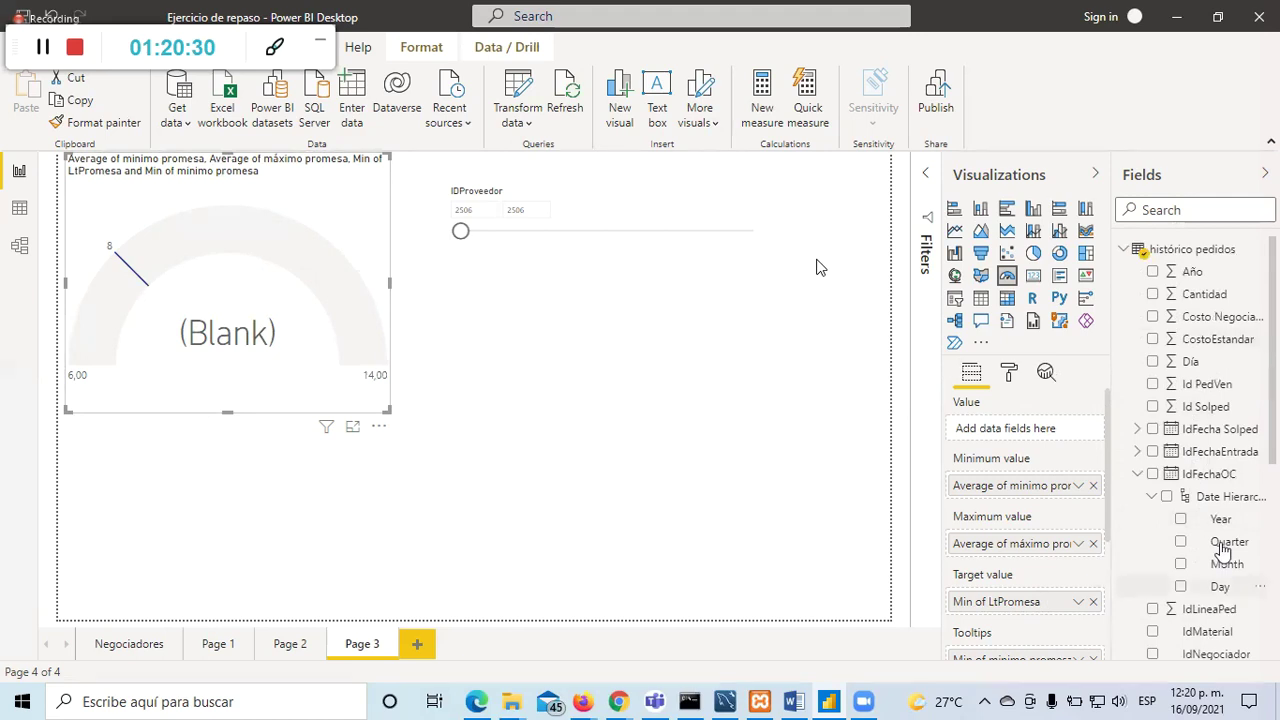
scroll(1215, 500, "down", 6)
scroll(1221, 475, "up", 5)
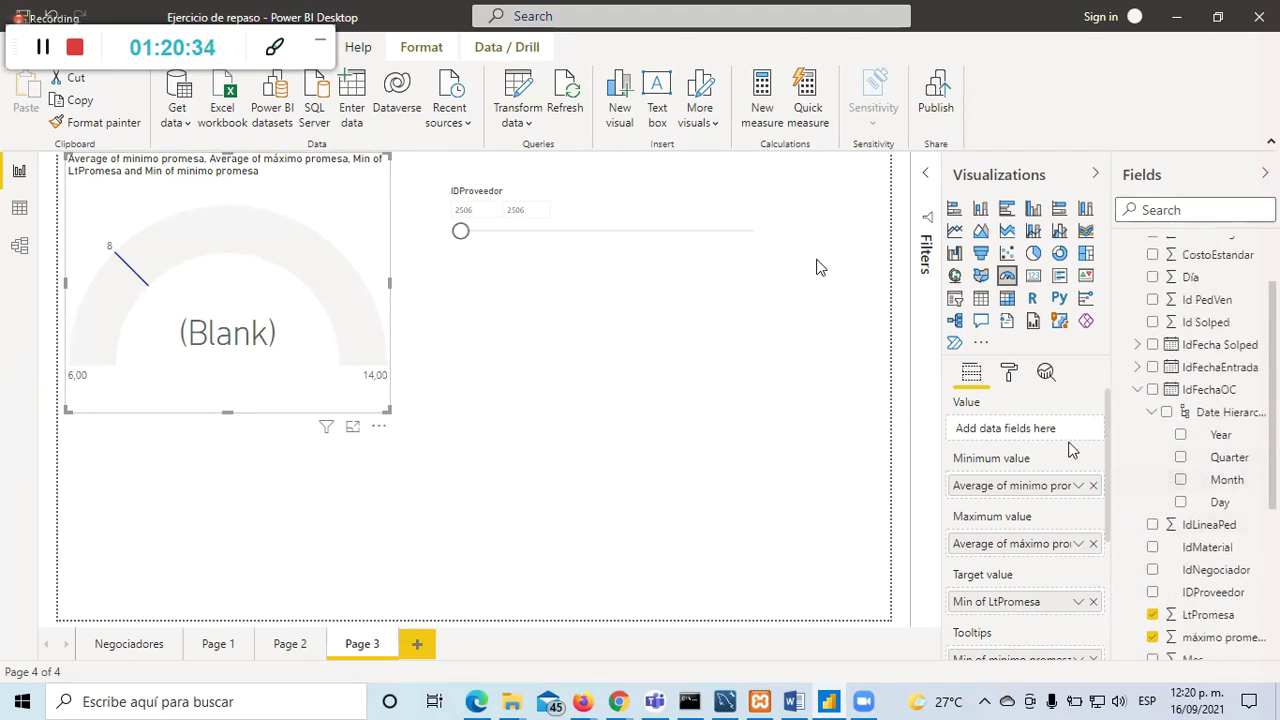
left_click(524, 122)
left_click(537, 148)
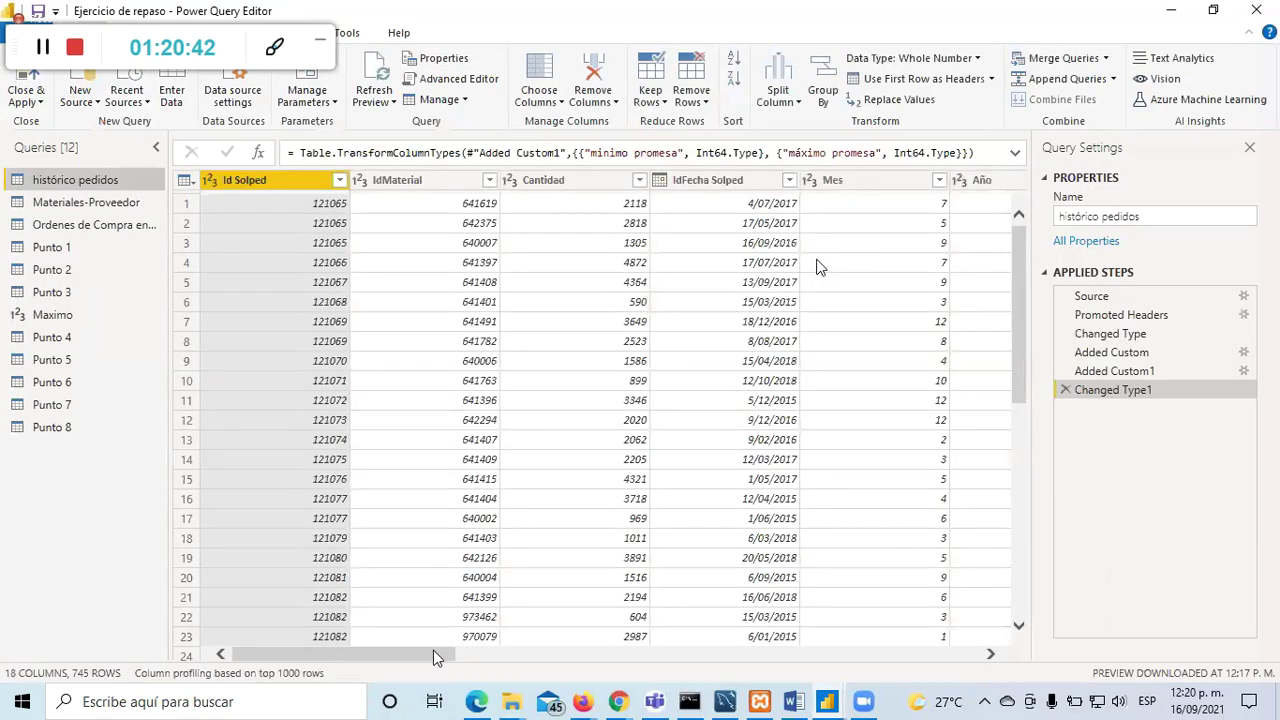
Step: Add a custom column 'Tiempo real de entrega' holding the value 12 in histórico pedidos
left_click_drag(433, 650, 955, 652)
left_click(920, 180)
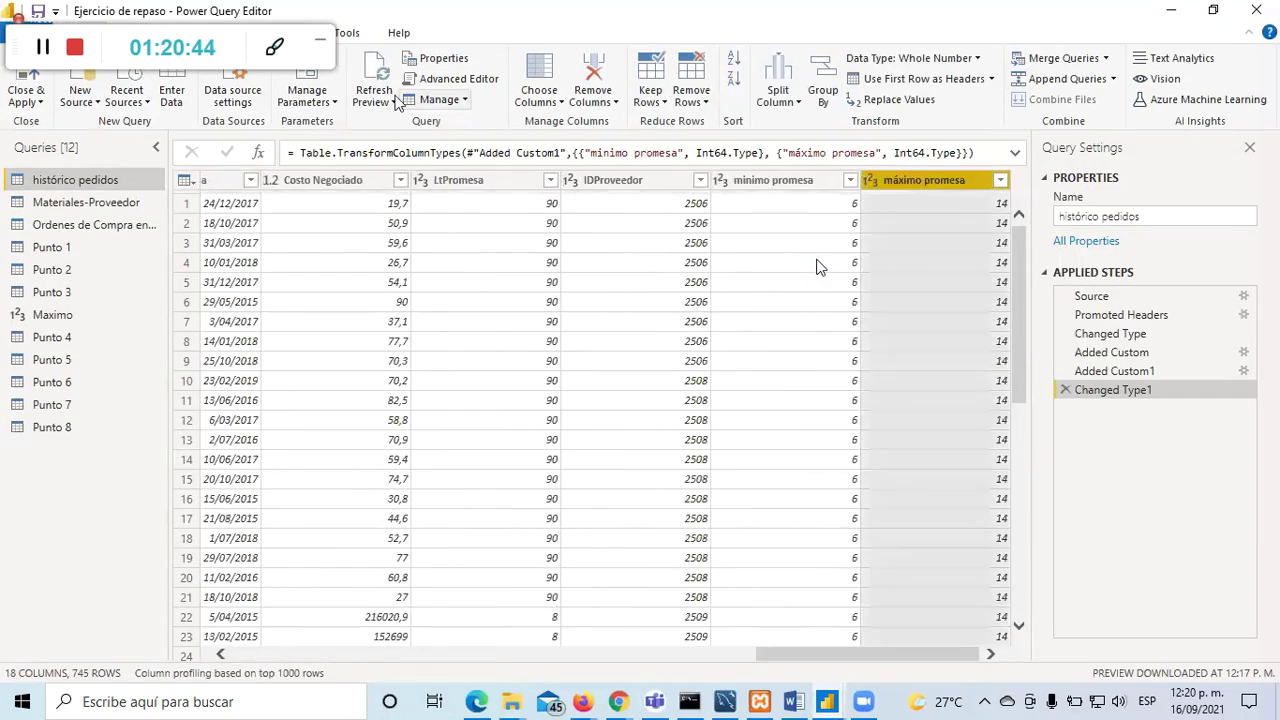
left_click(240, 32)
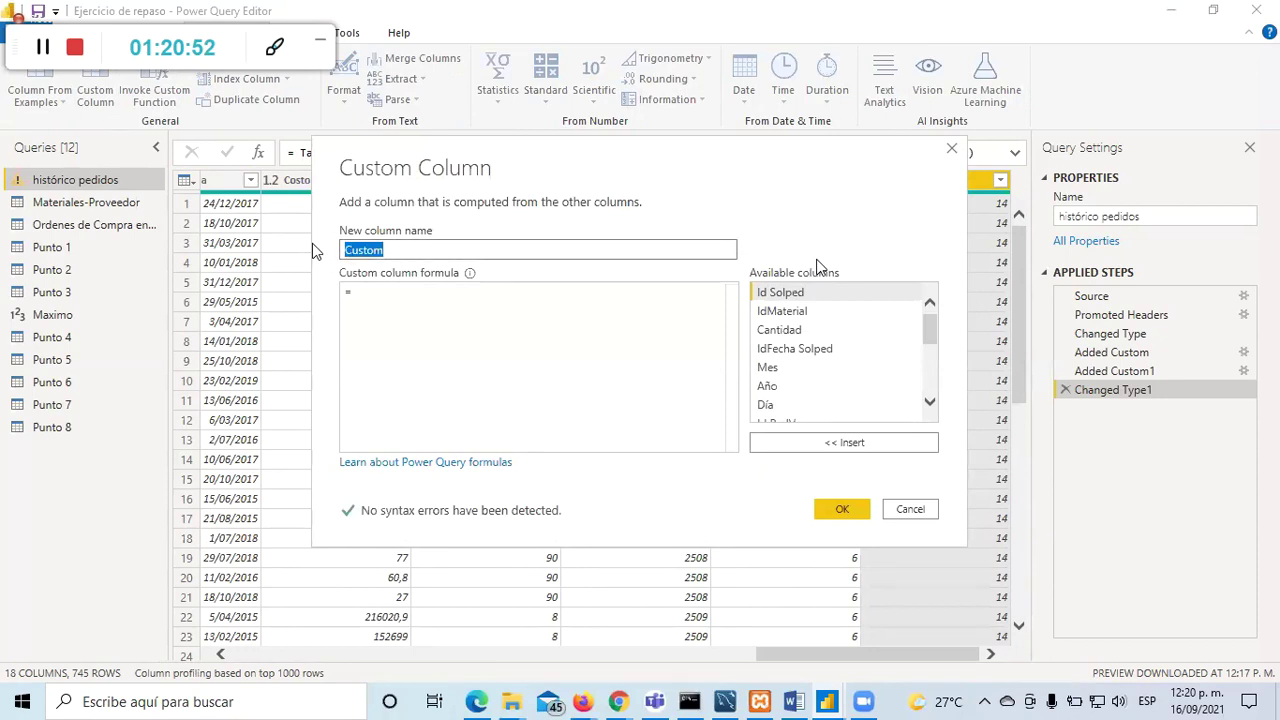
type("Tiempo real de ")
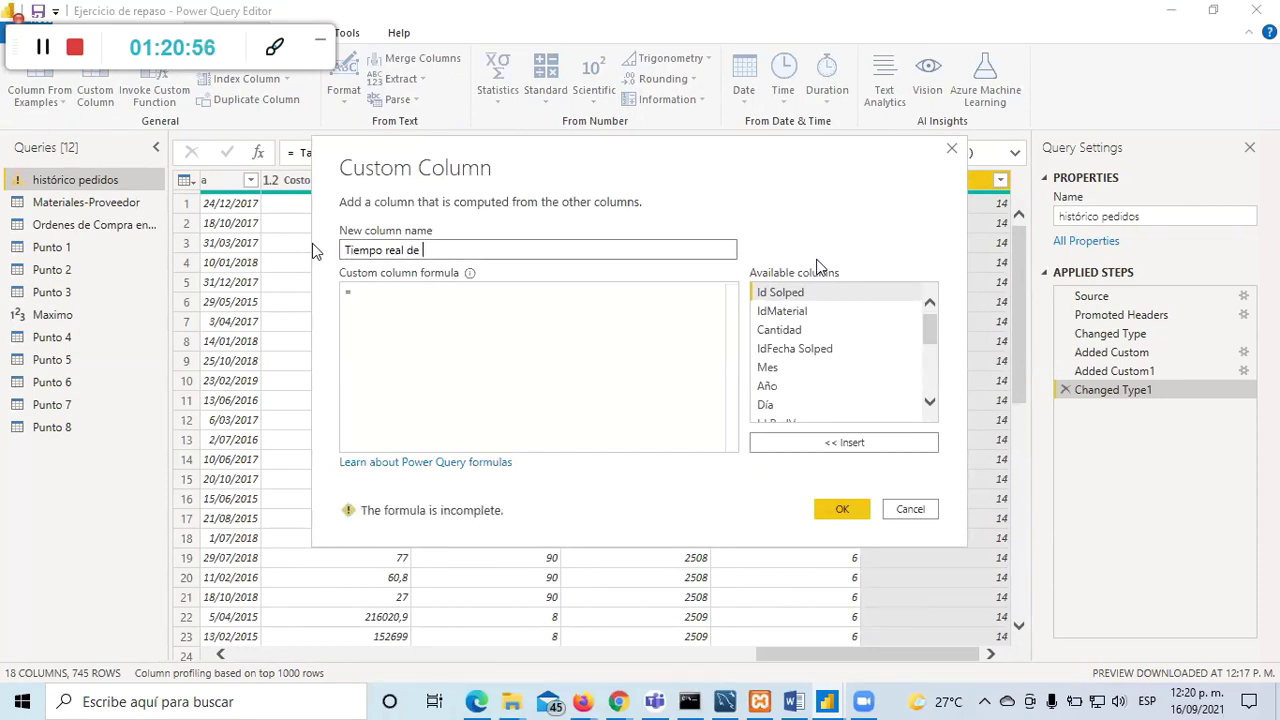
type("entrega")
left_click(385, 293)
type("12")
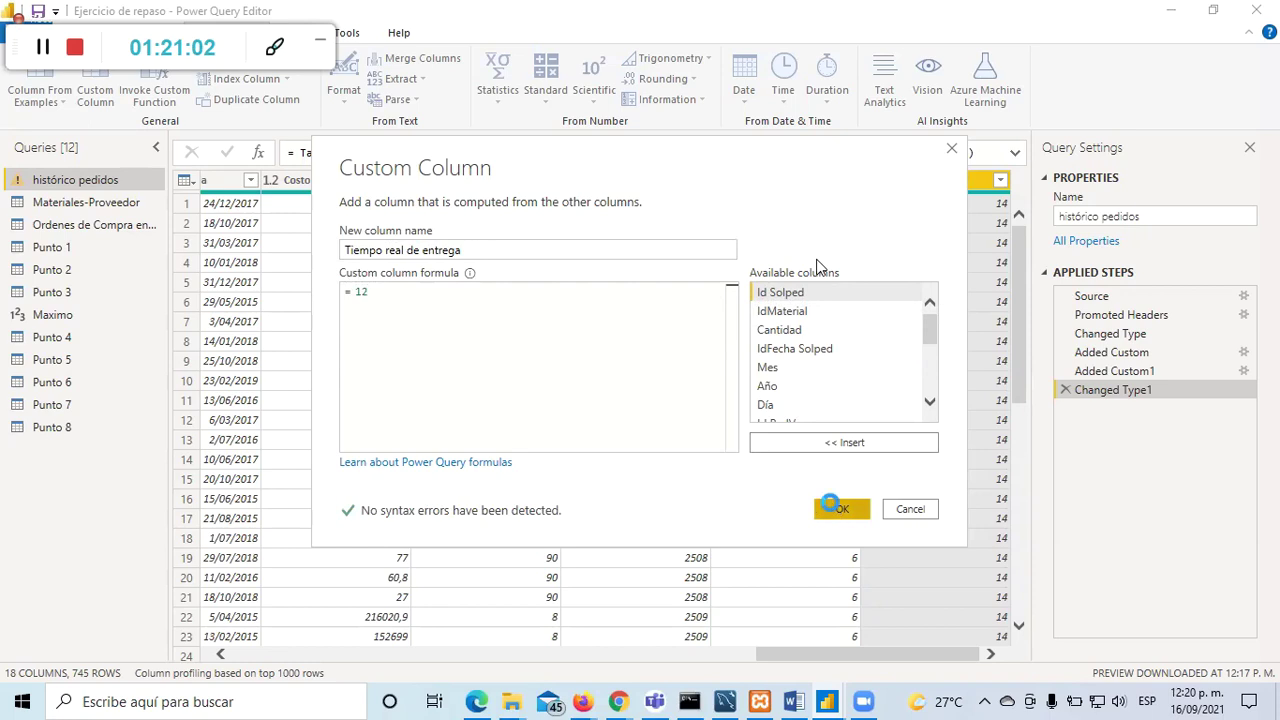
left_click(840, 509)
Step: Make Tiempo real de entrega a whole number column and apply the query changes
left_click(900, 180)
left_click(850, 180)
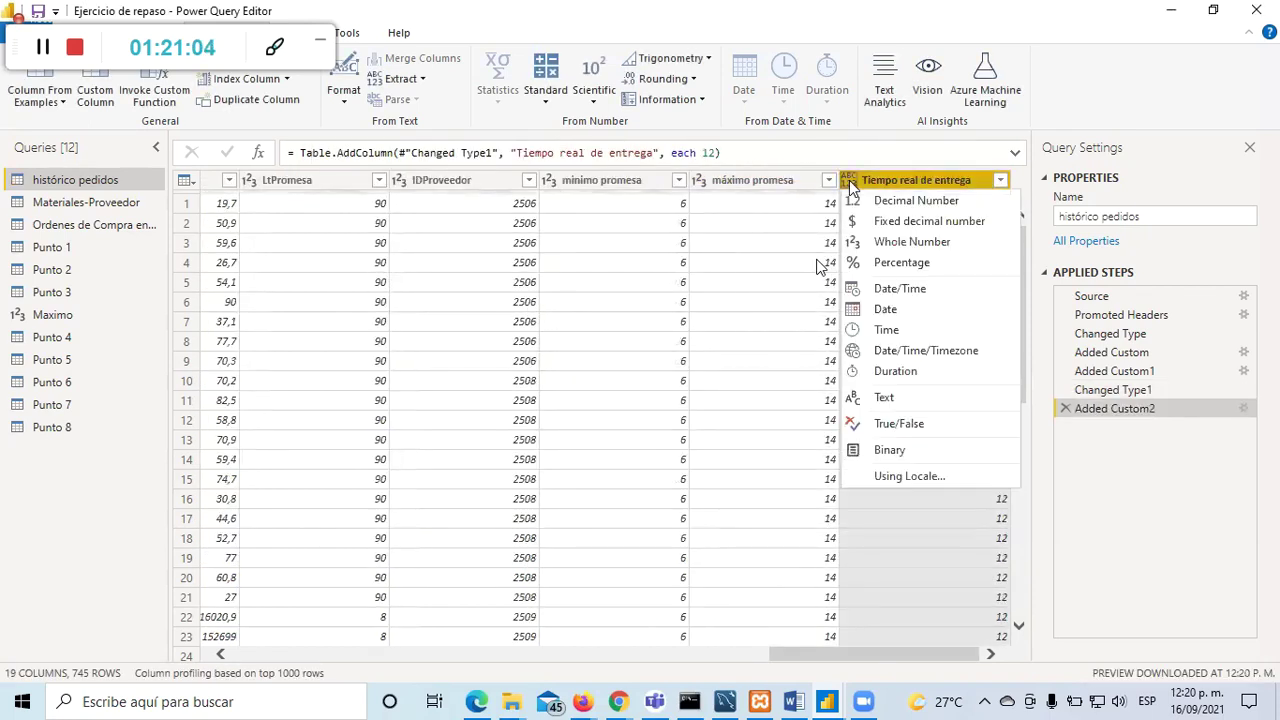
left_click(881, 243)
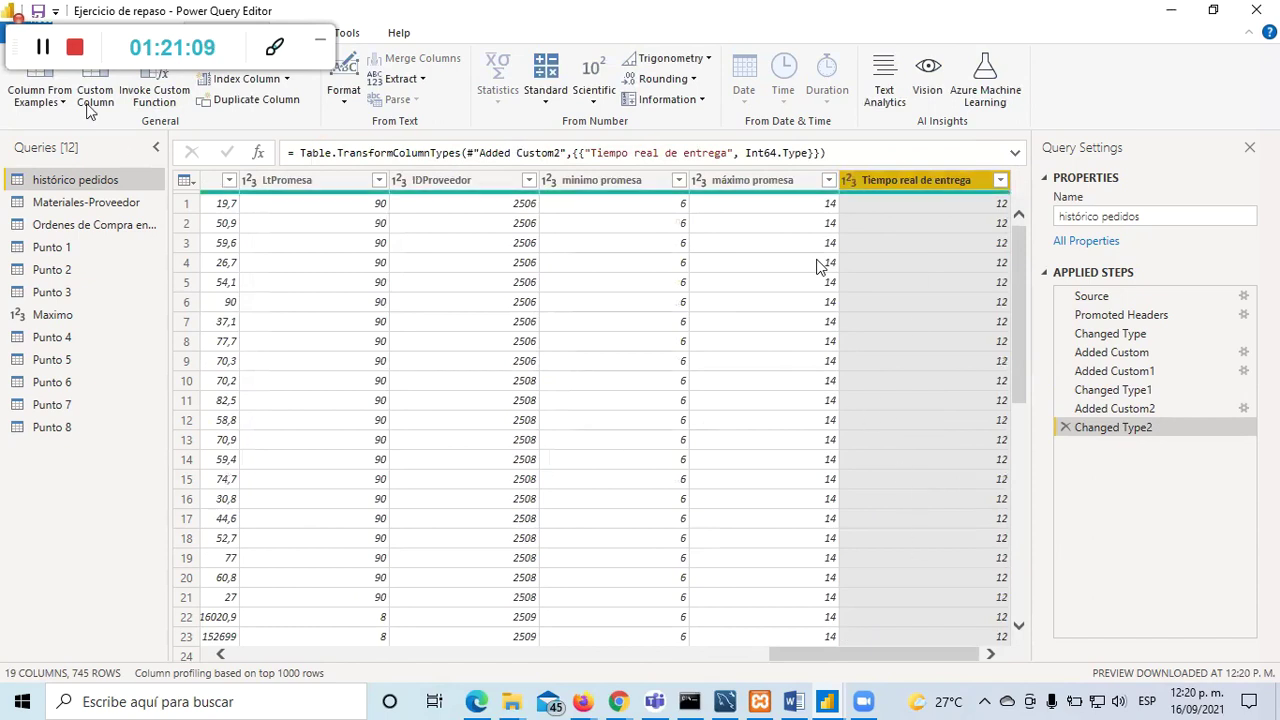
left_click(62, 32)
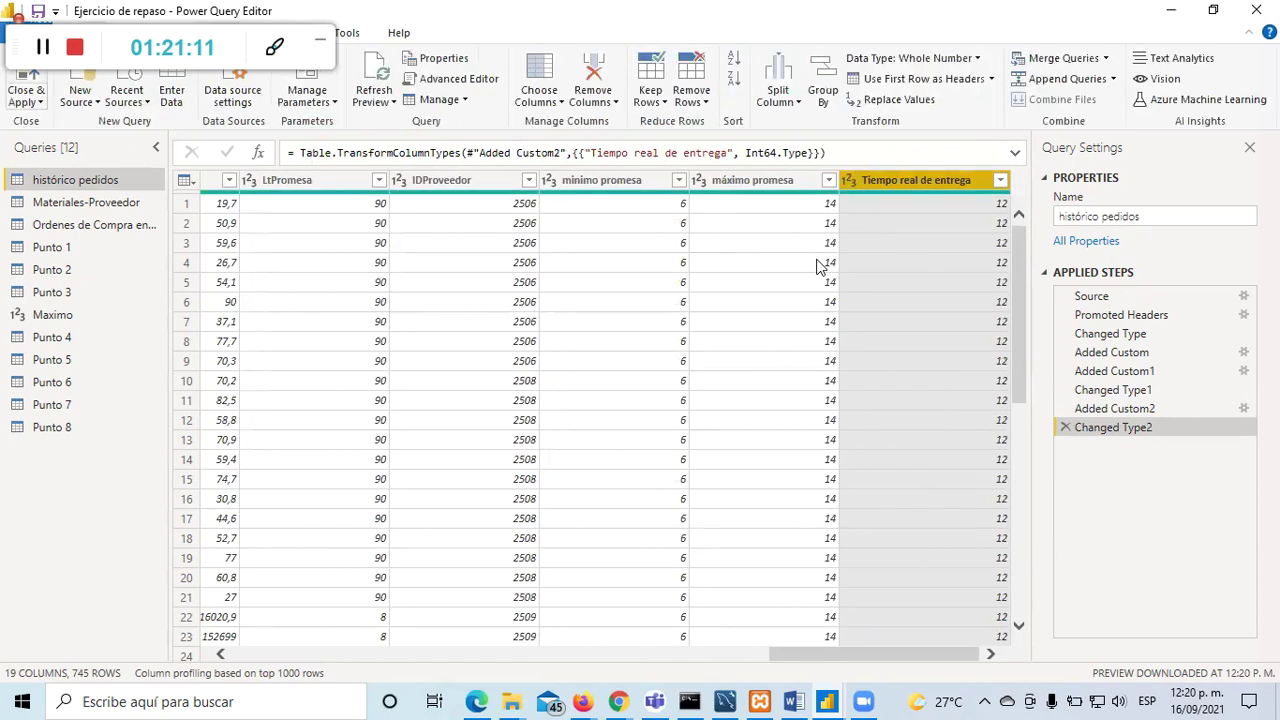
key("alt+Tab")
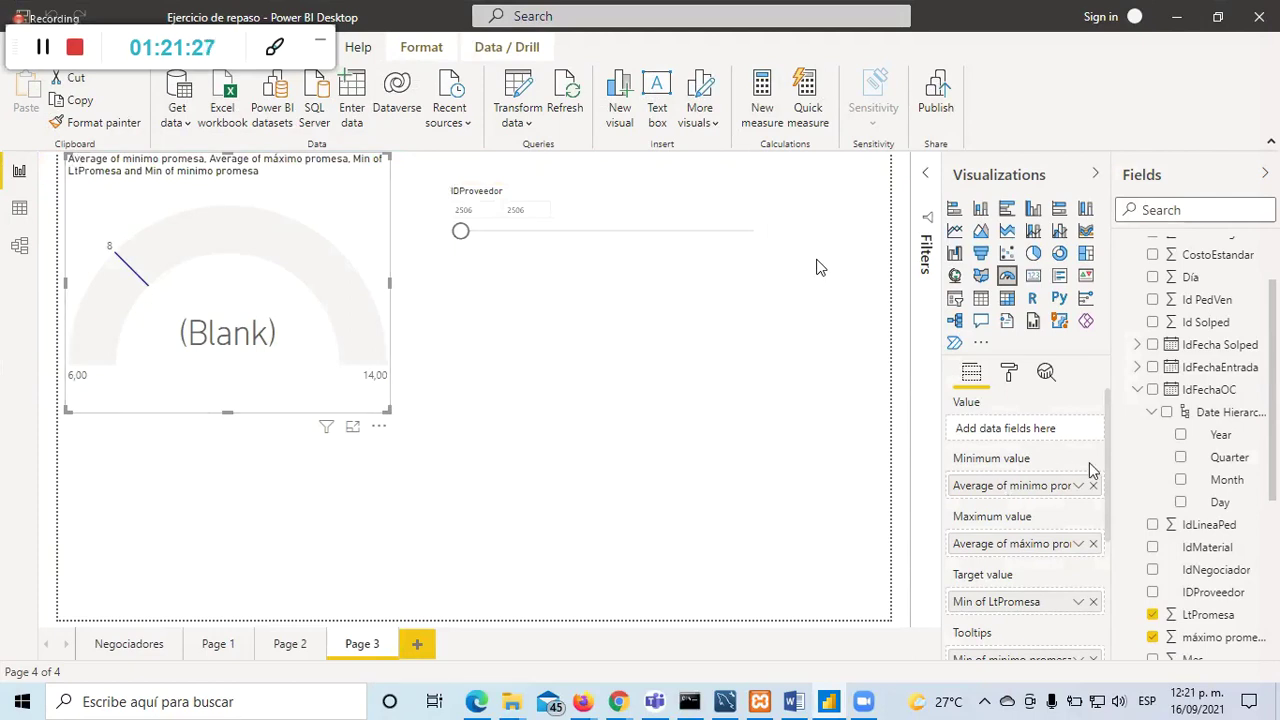
Step: Put Tiempo real de entrega in the gauge's Value as an Average, so it reads 12,00
scroll(1180, 522, "down", 5)
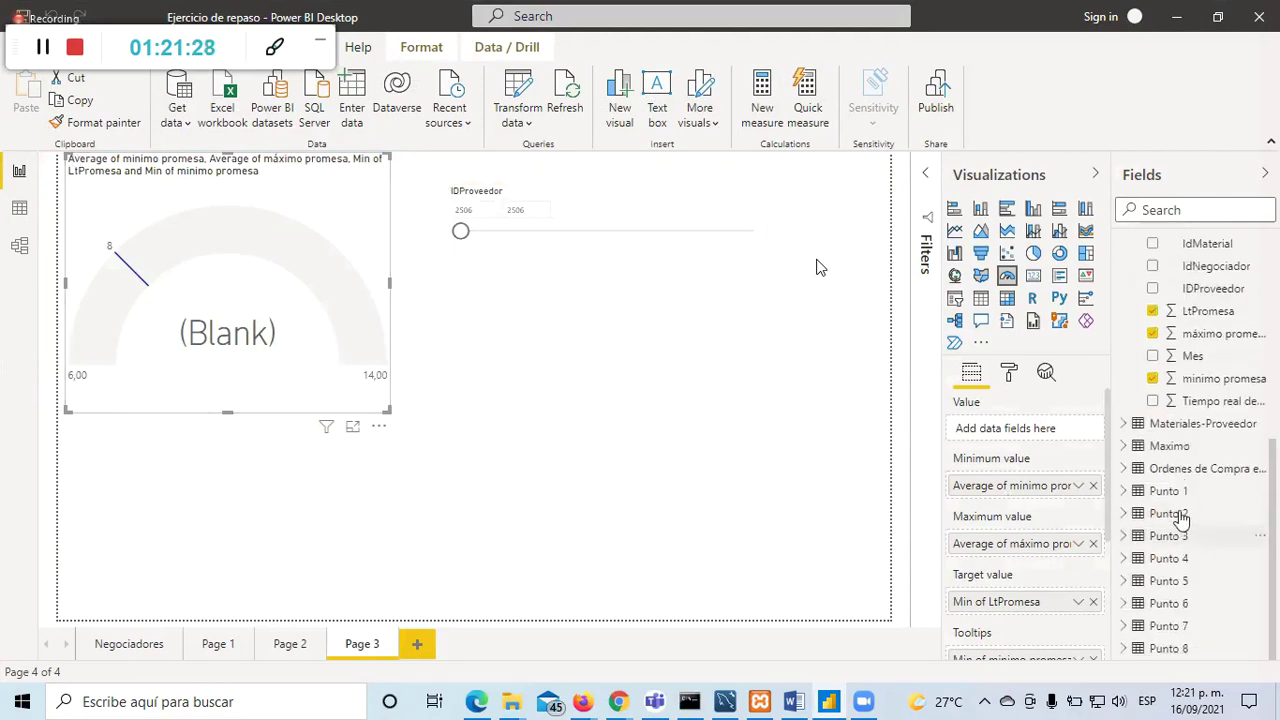
left_click(1205, 401)
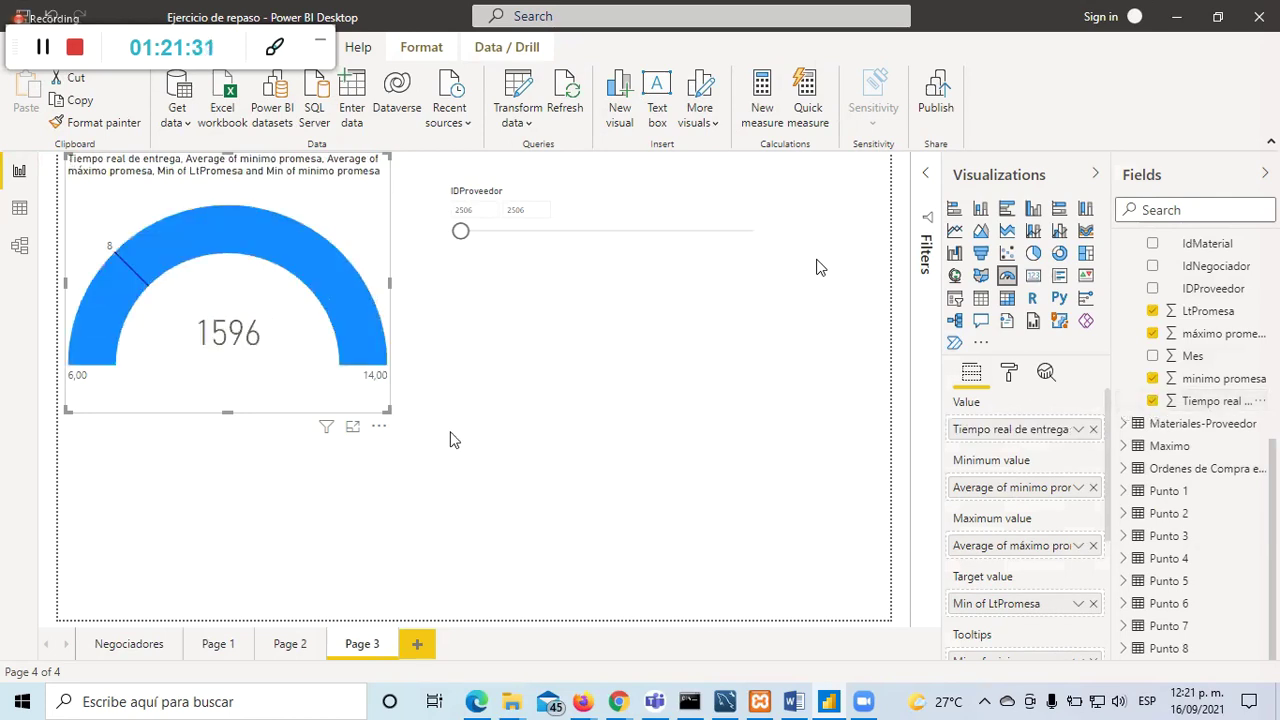
mouse_move(358, 366)
left_click(1079, 431)
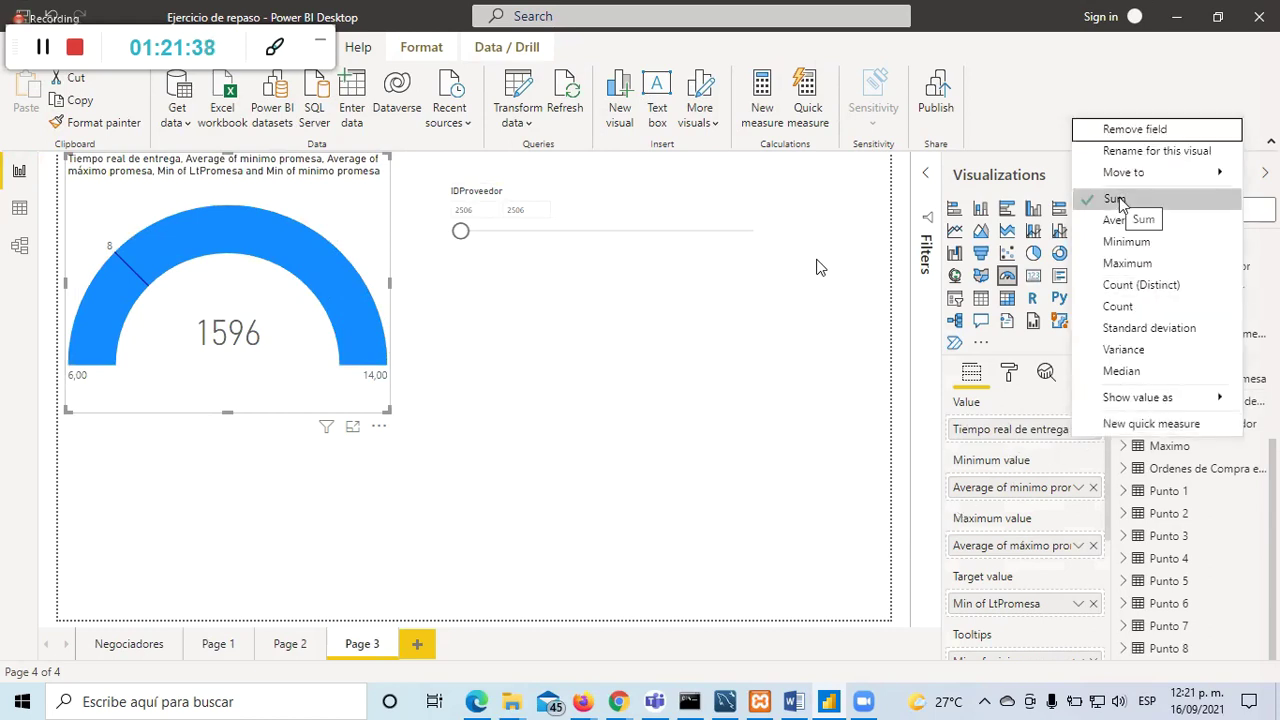
left_click(1135, 221)
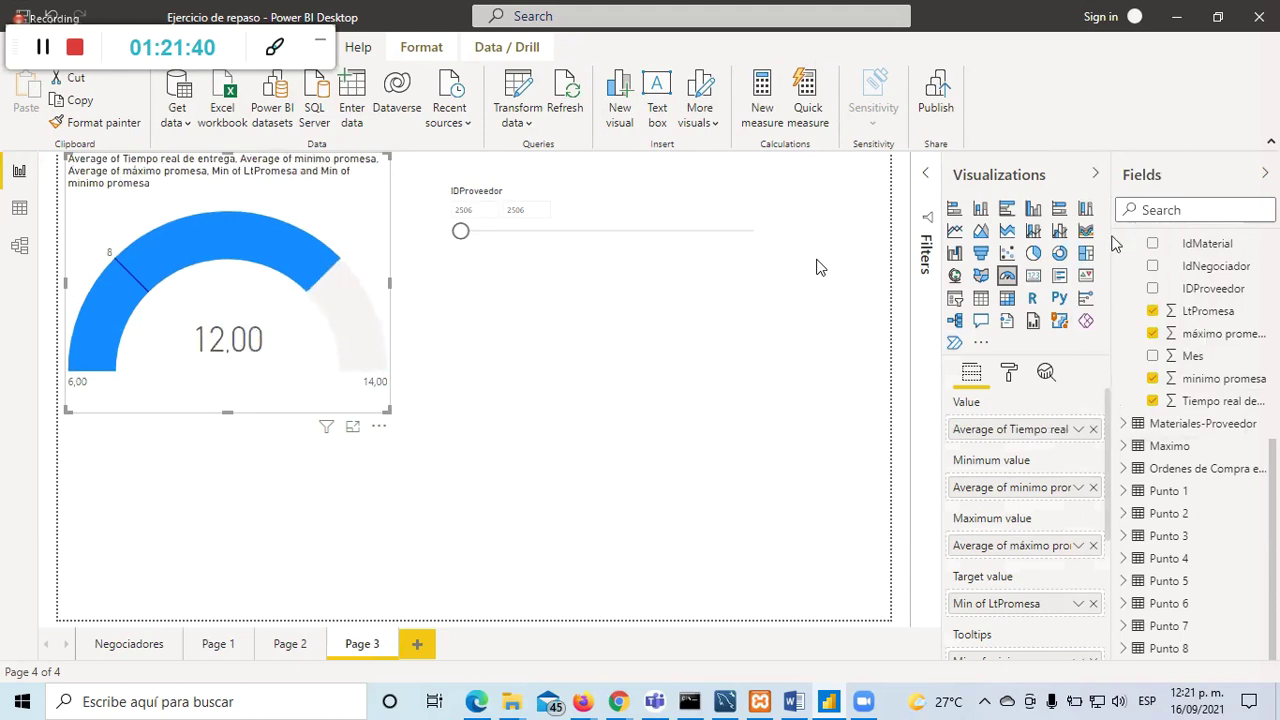
left_click(172, 517)
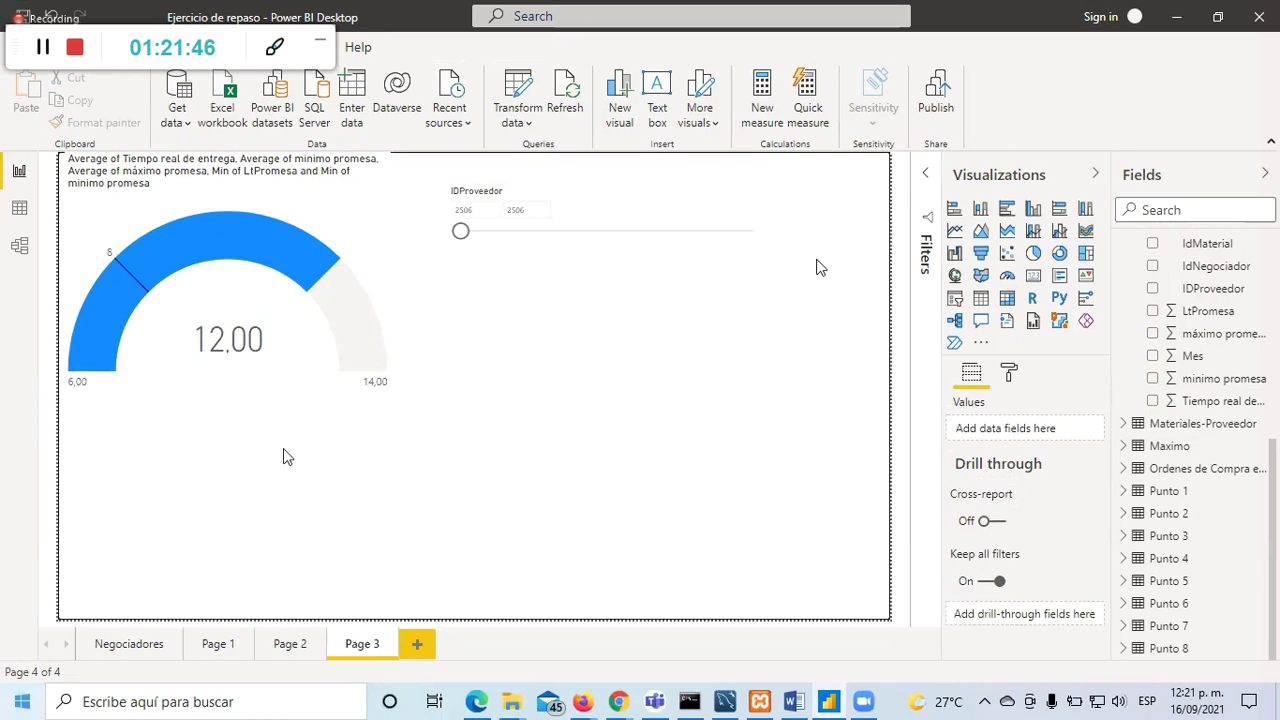
left_click(357, 176)
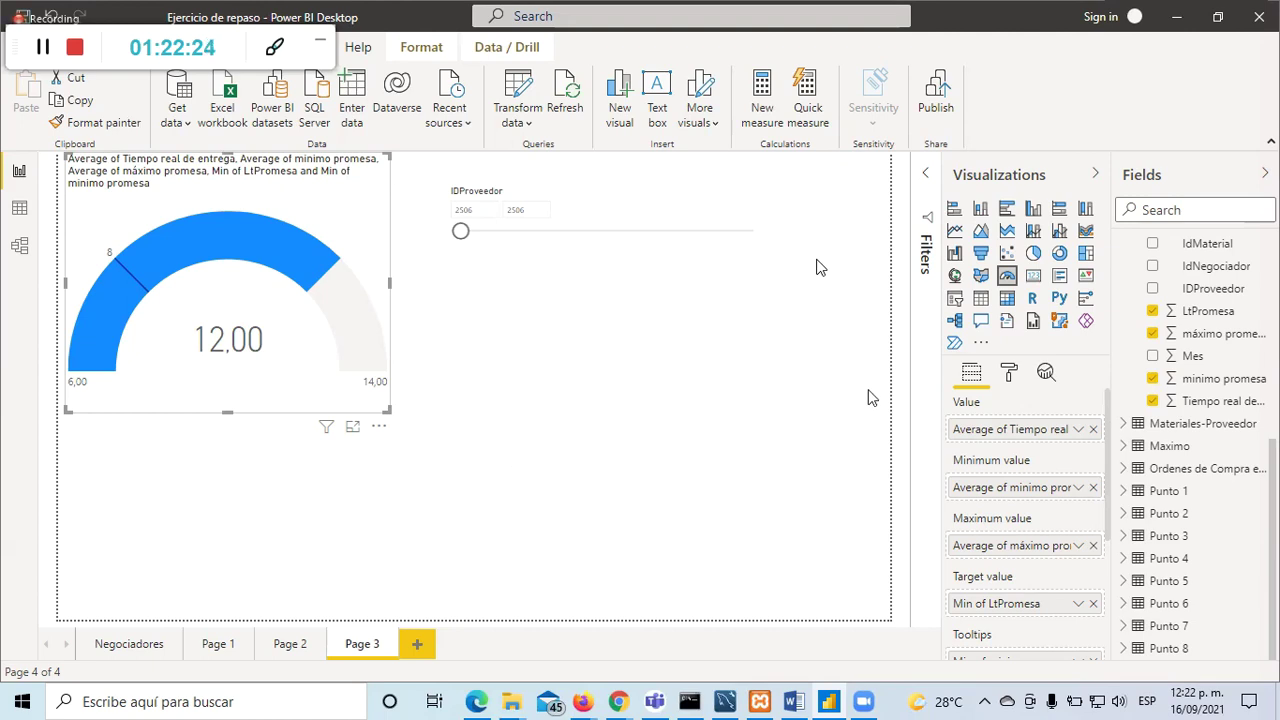
left_click(1078, 430)
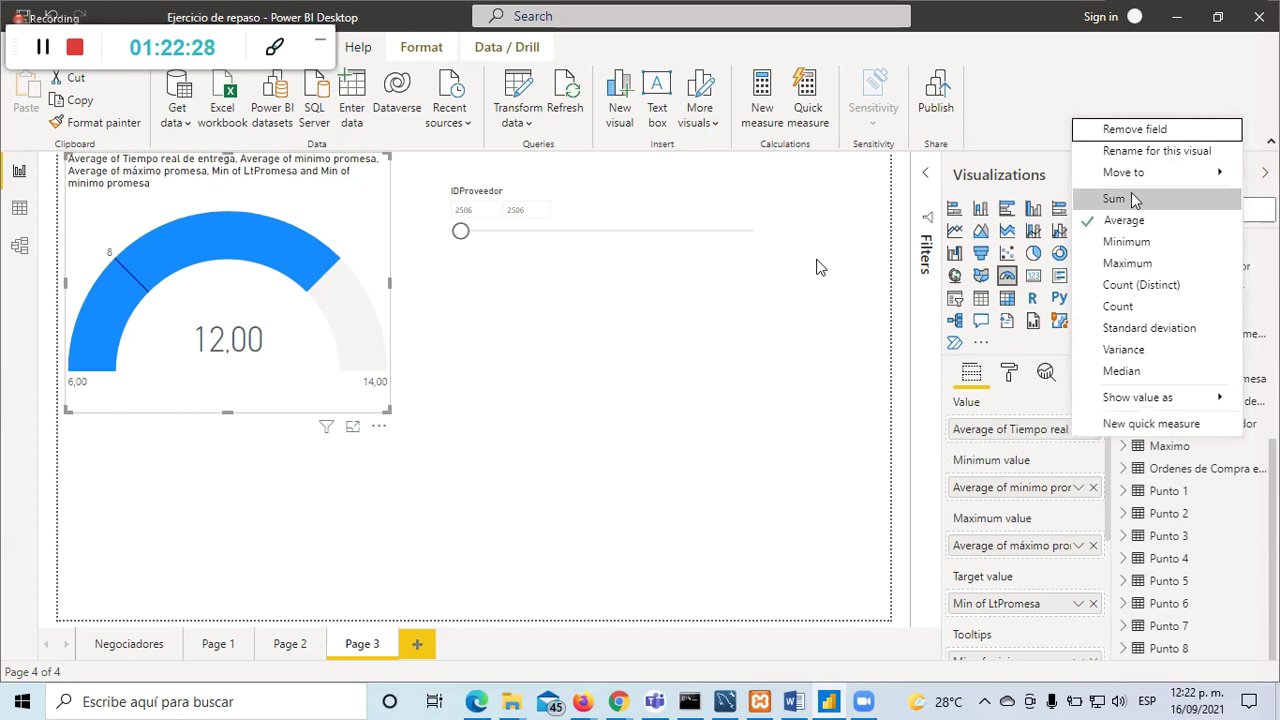
left_click(815, 375)
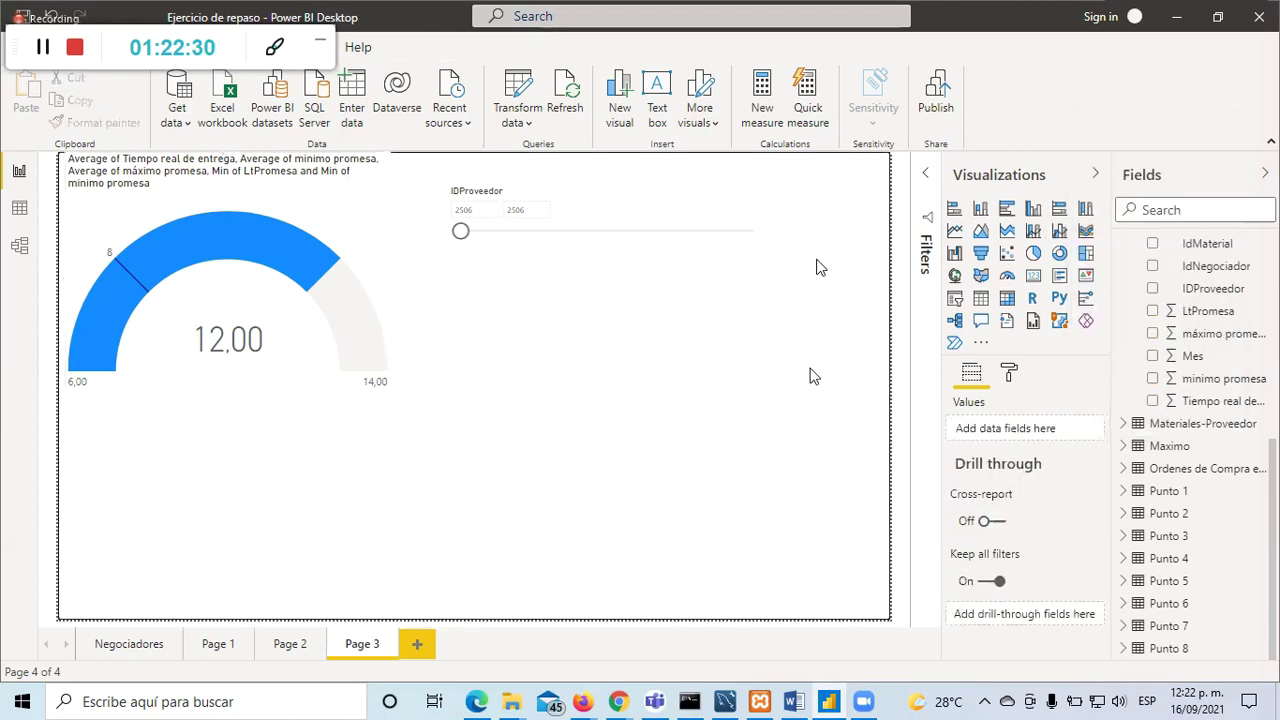
left_click(388, 286)
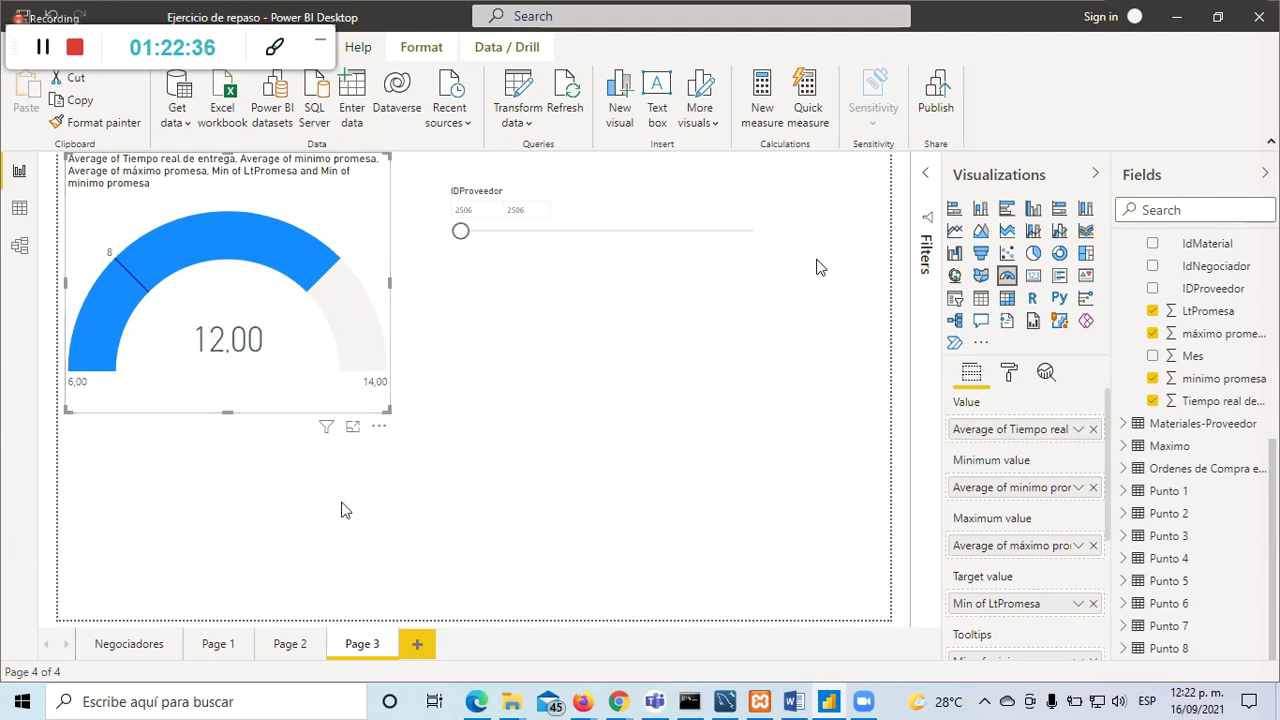
left_click(467, 485)
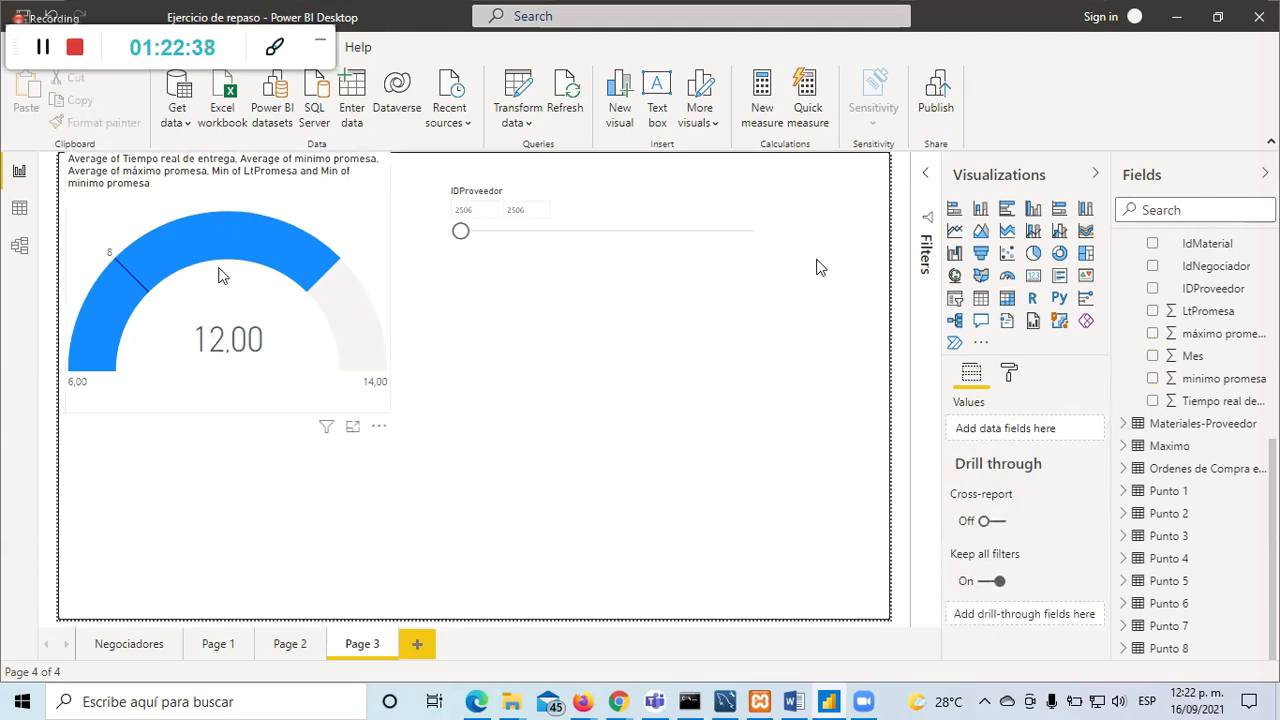
left_click(339, 245)
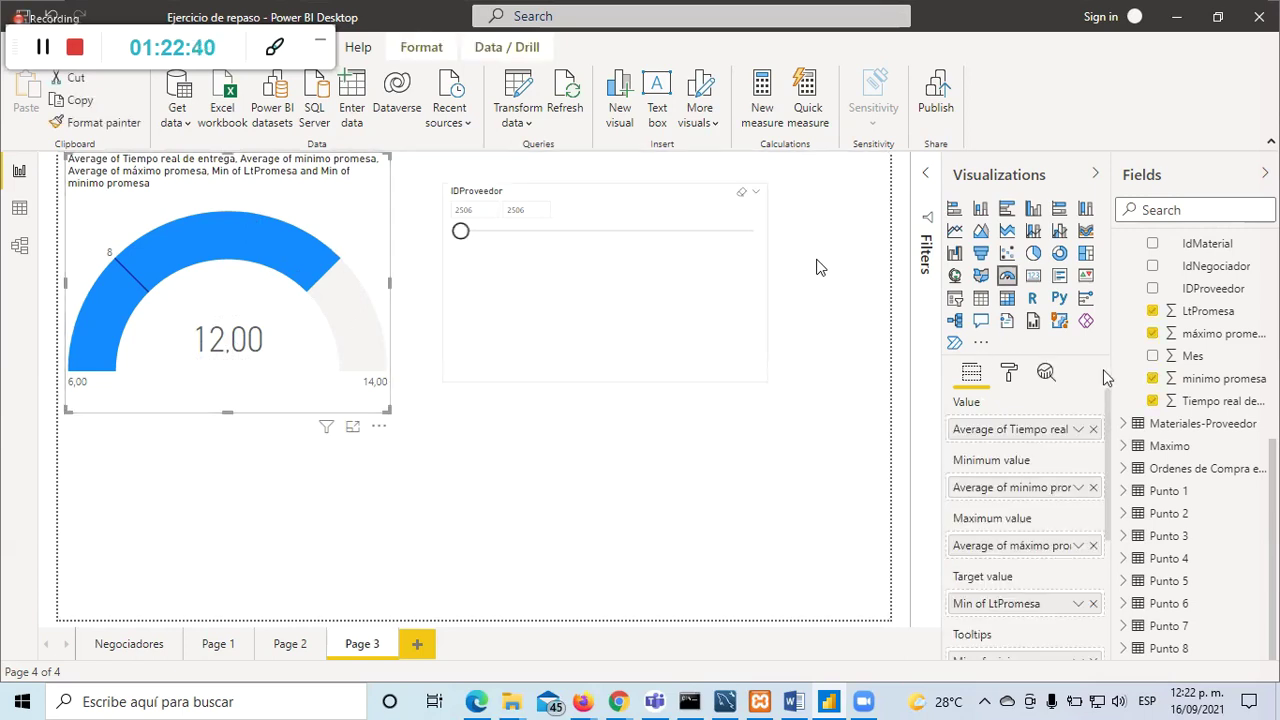
scroll(1215, 445, "up", 5)
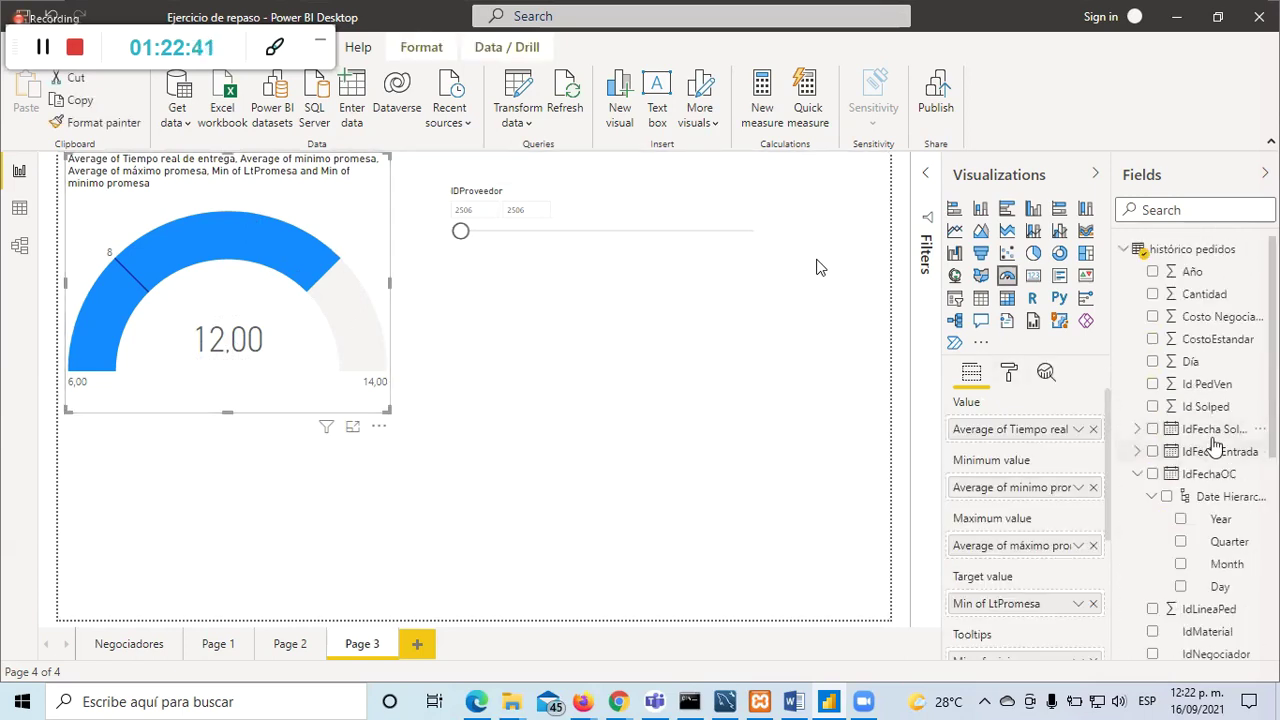
left_click(1137, 474)
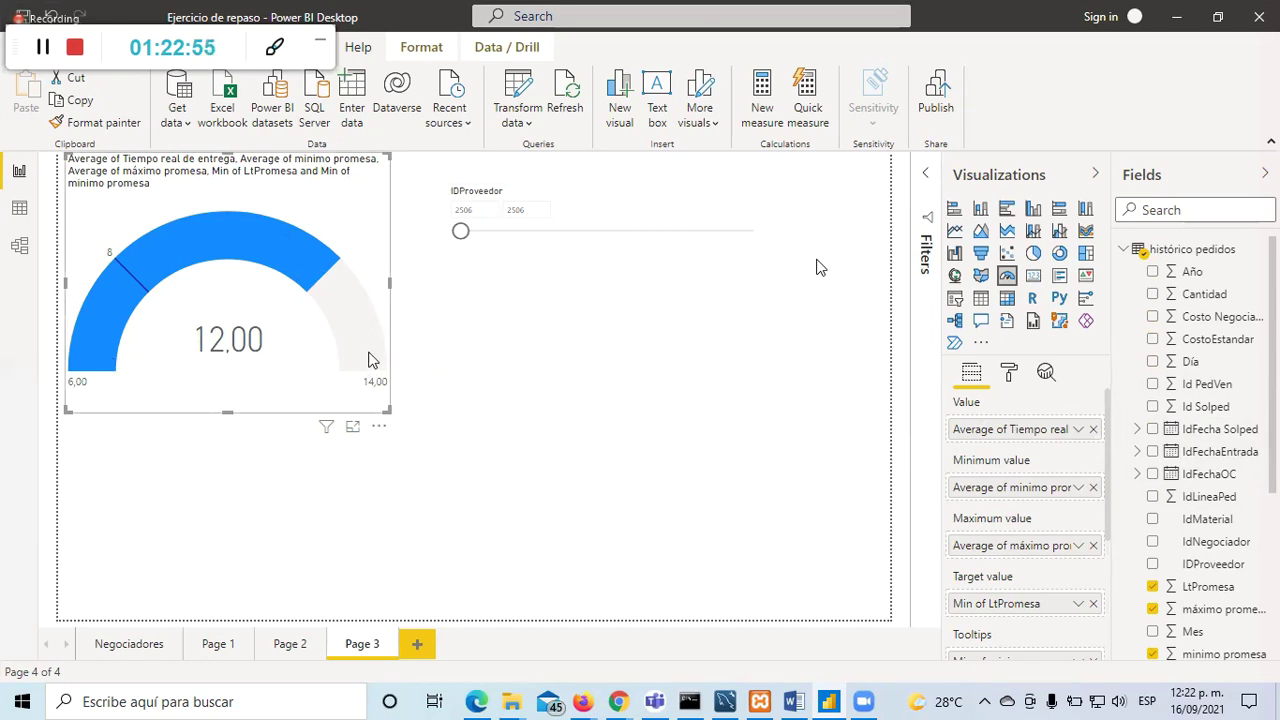
Step: Remove minimo promesa and máximo promesa from the gauge's Minimum and Maximum value fields
mouse_move(369, 360)
left_click(1093, 487)
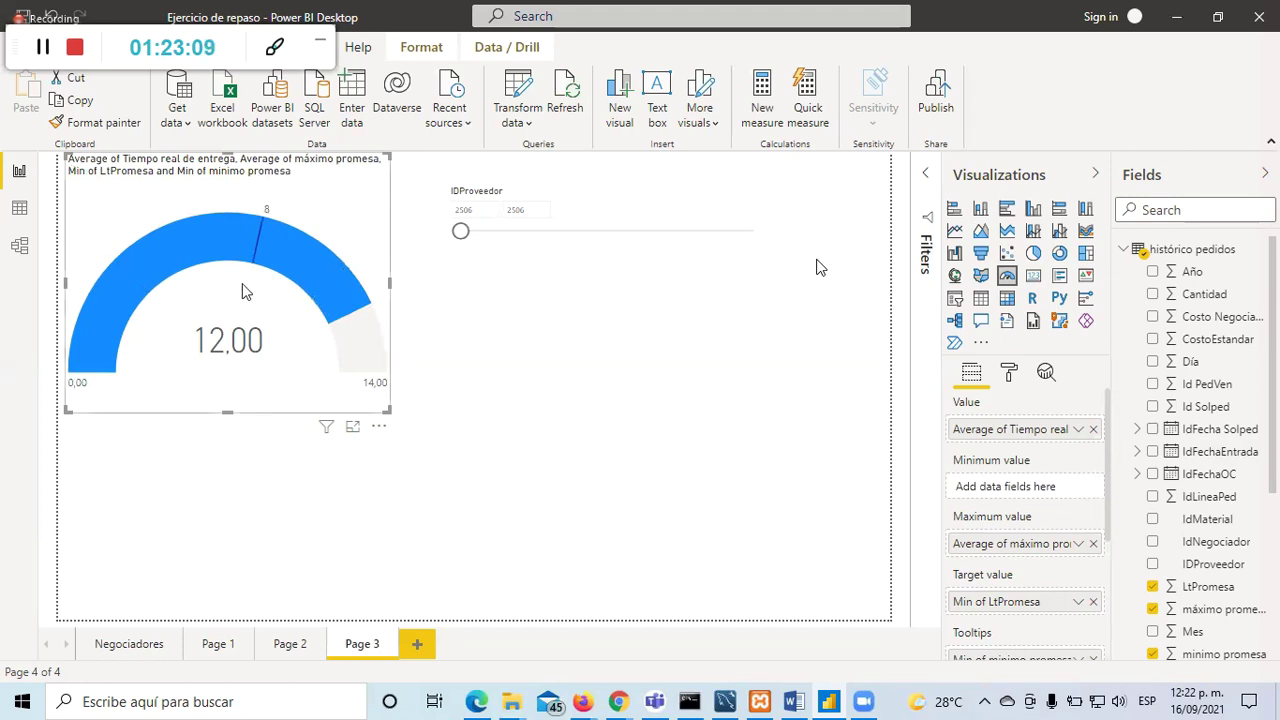
left_click(1093, 544)
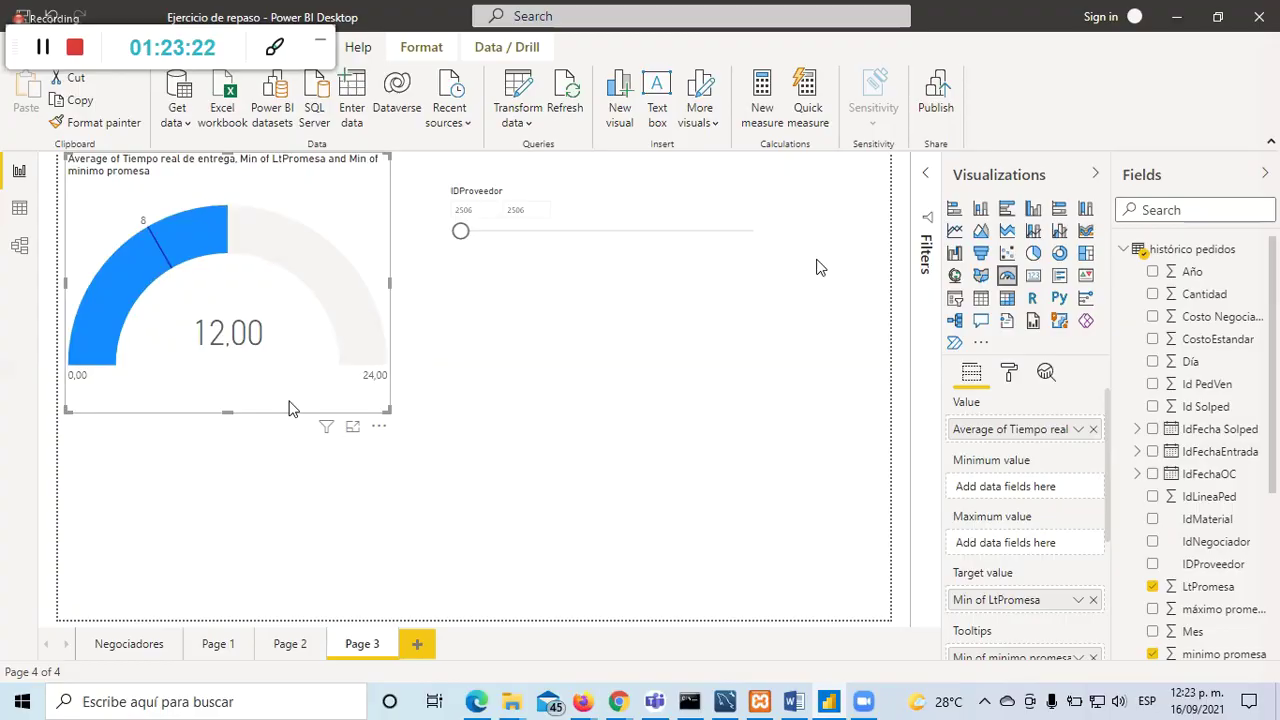
mouse_move(230, 241)
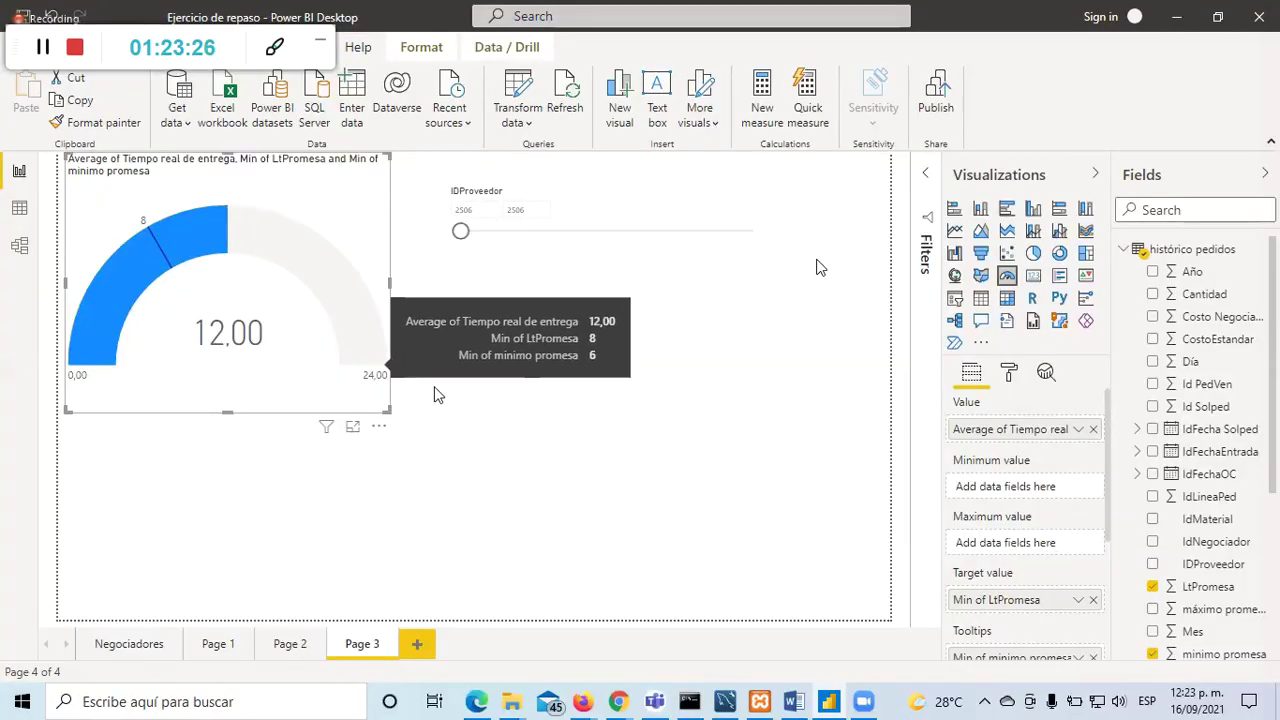
Step: Reselect the gauge and confirm its Value aggregation stays Average
left_click(505, 406)
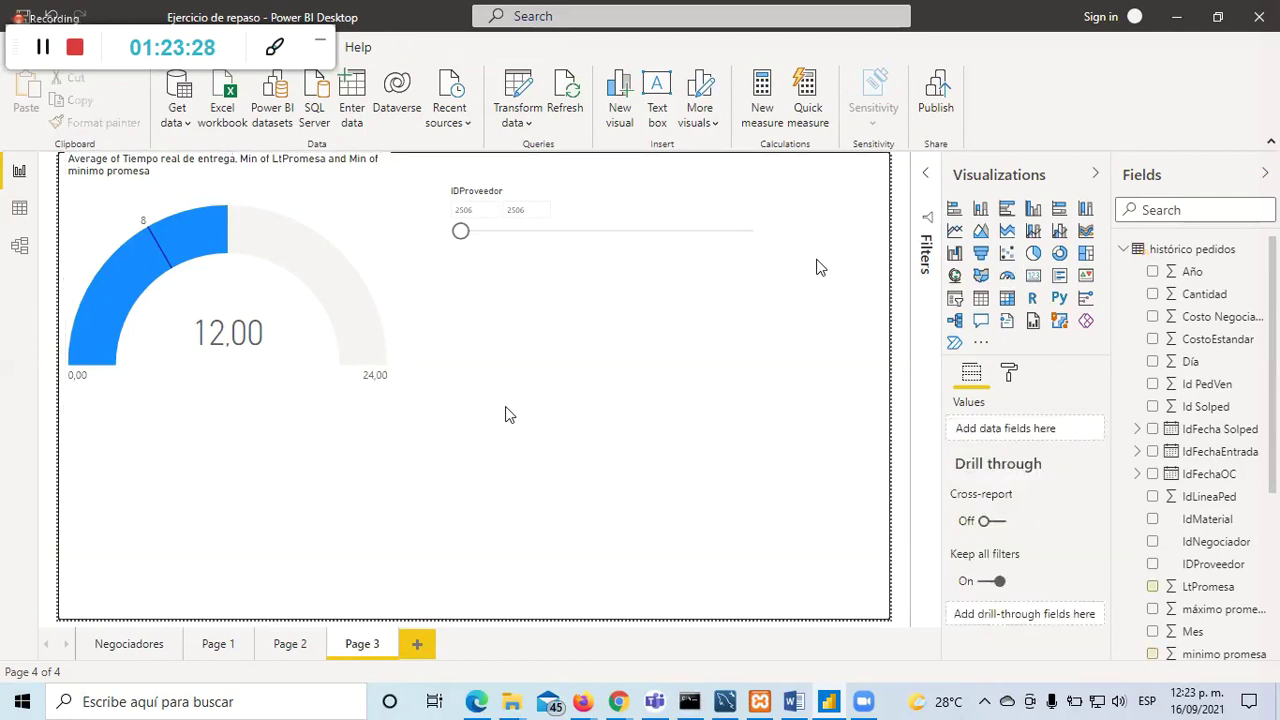
left_click(318, 241)
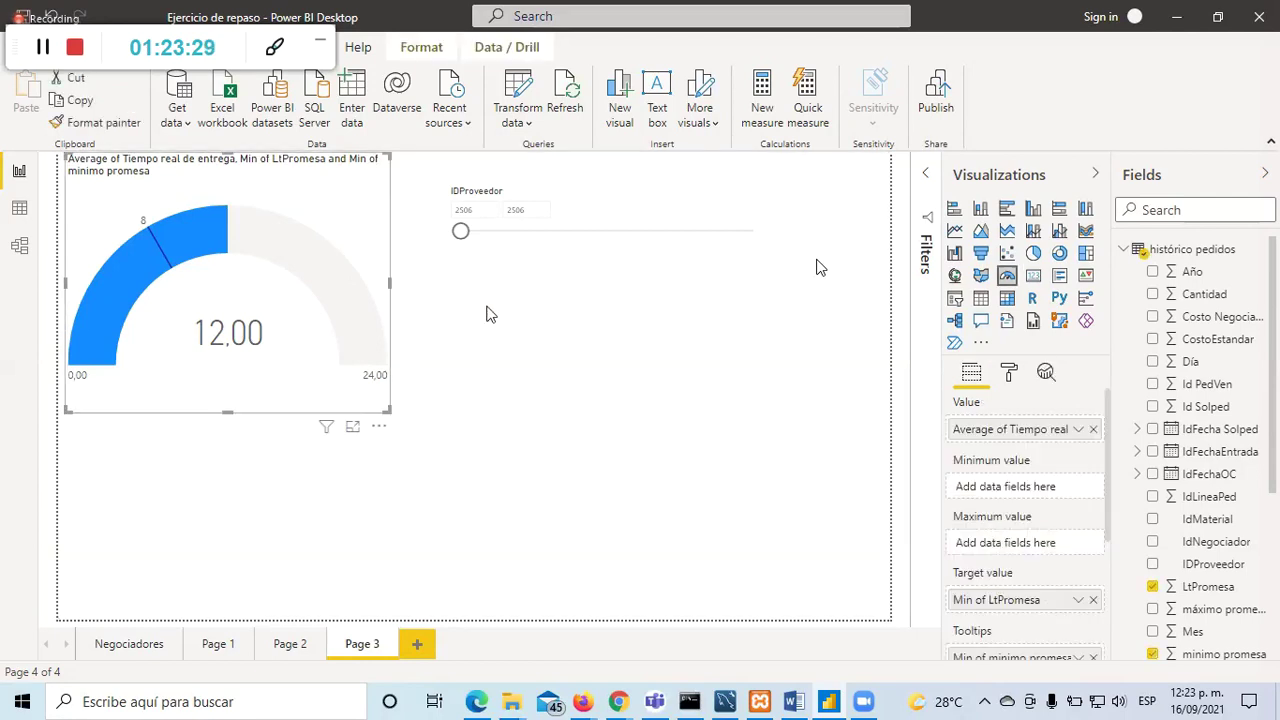
left_click(1078, 429)
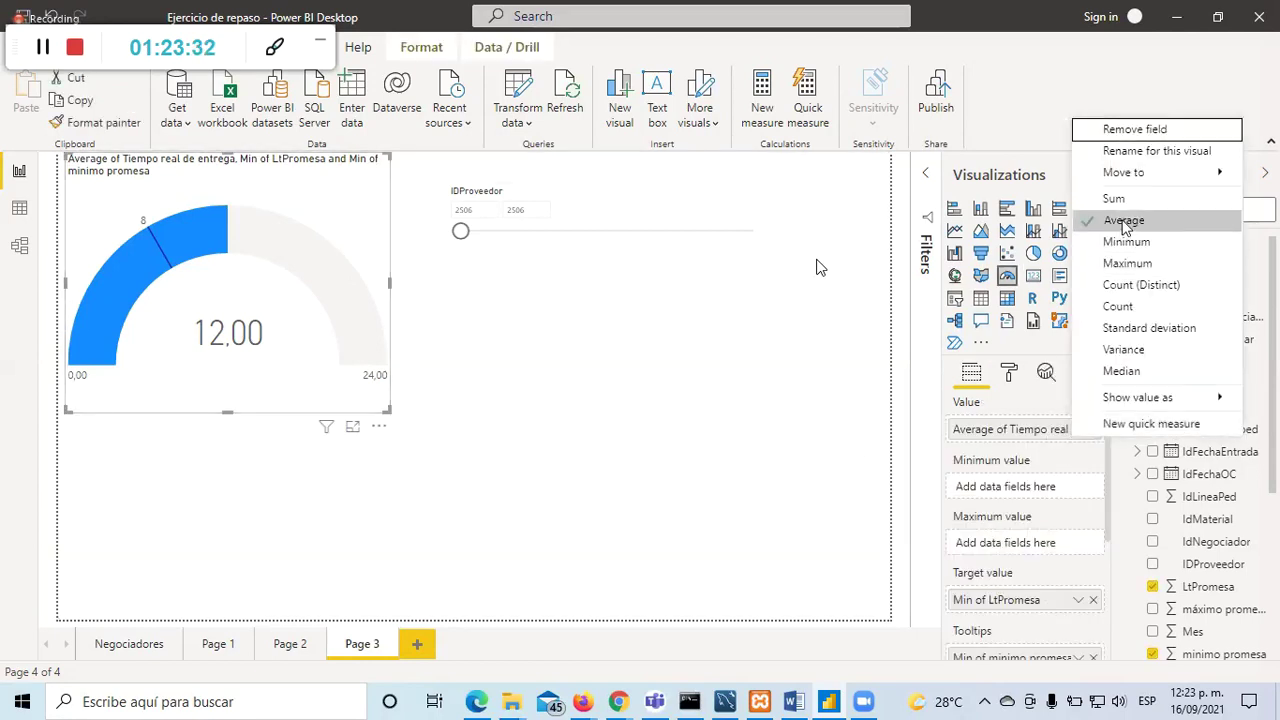
left_click(488, 436)
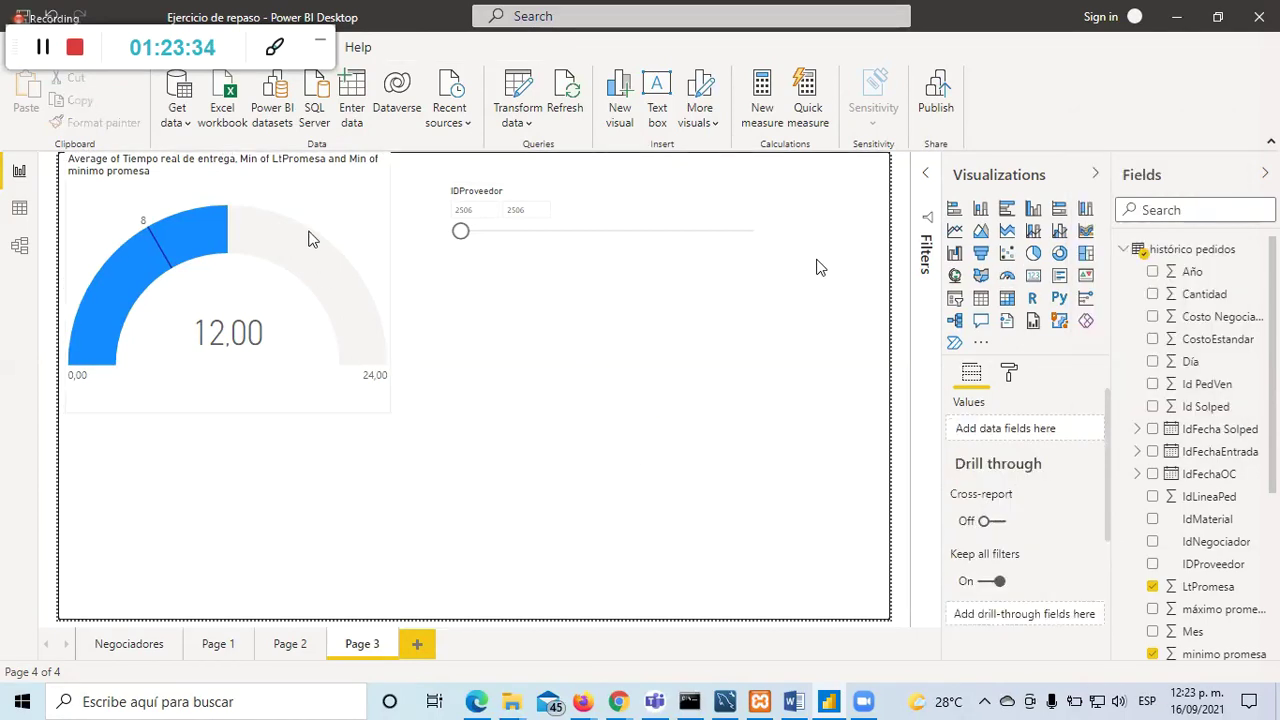
left_click(310, 228)
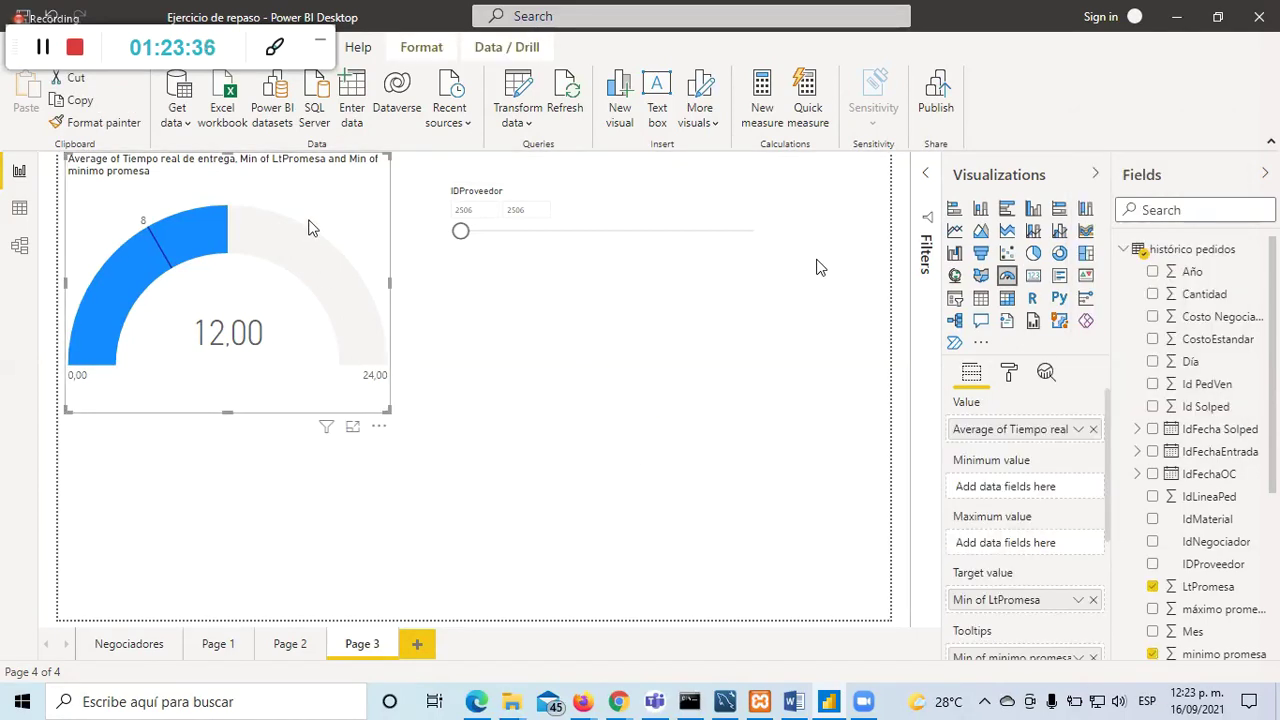
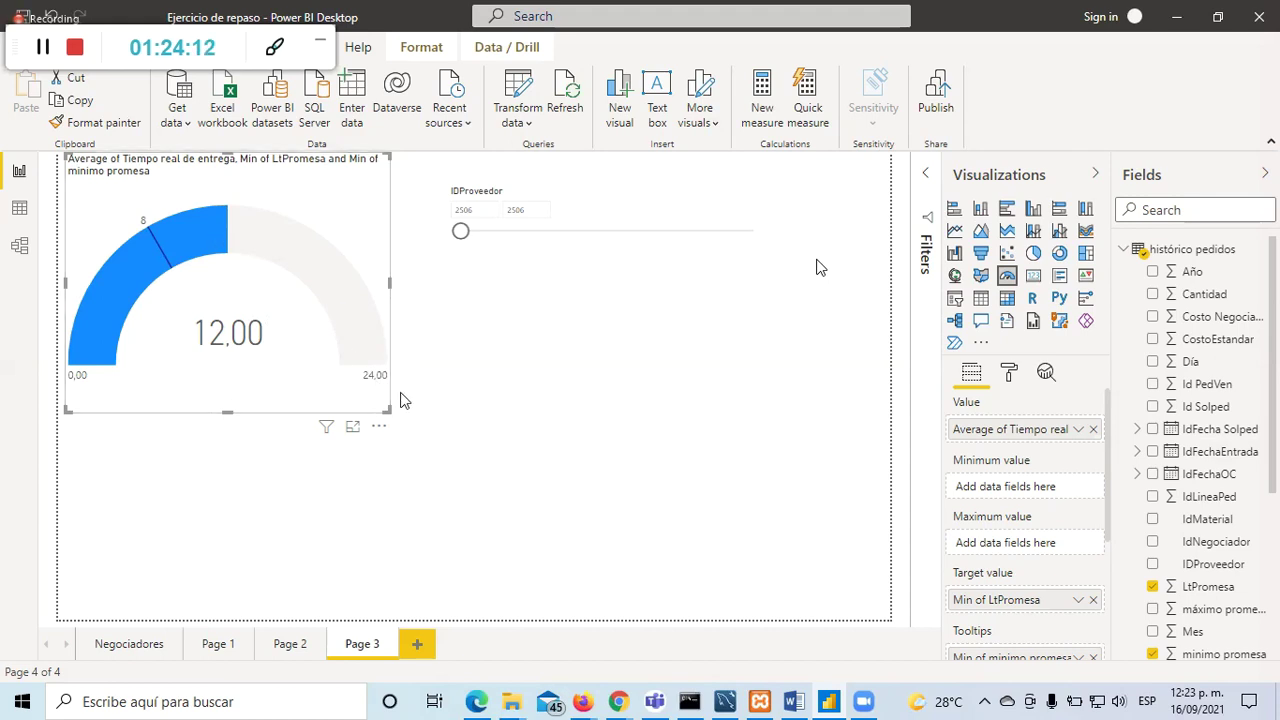
Step: Make Average of máximo promesa the gauge's Maximum value, so the scale runs 0,00–14,00
left_click(871, 474)
left_click(300, 226)
scroll(1200, 420, "down", 4)
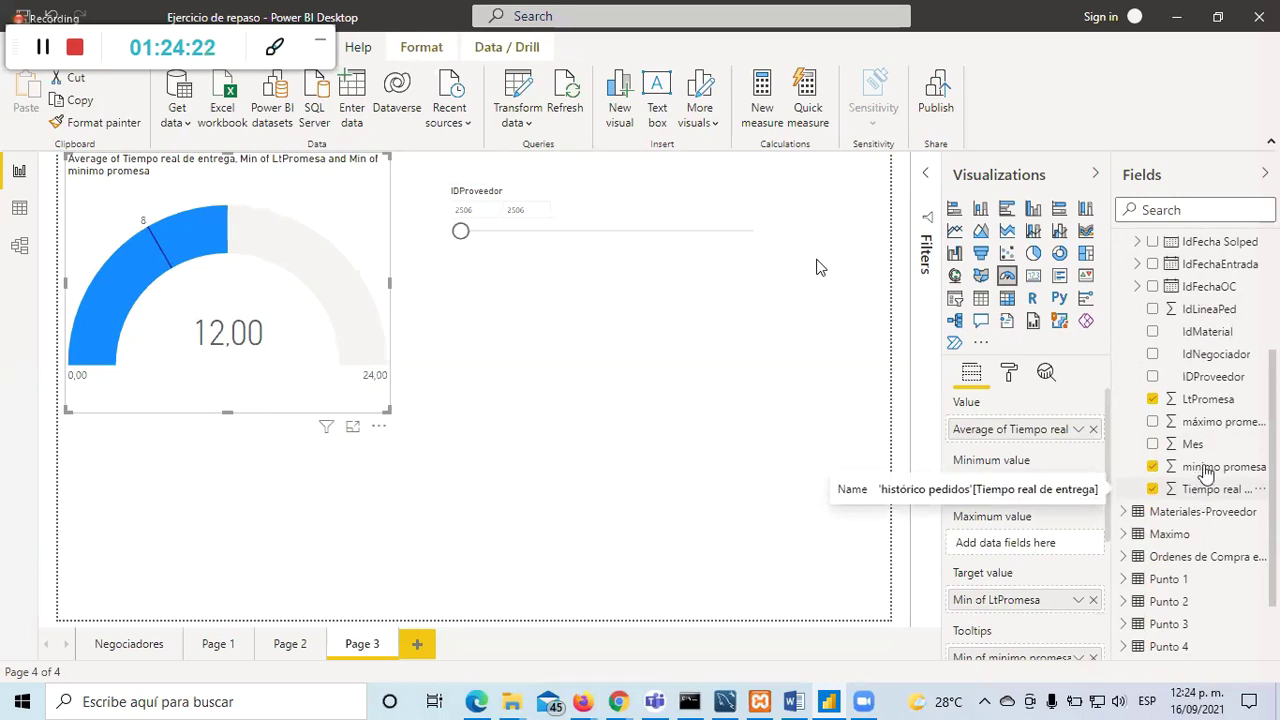
left_click(1152, 424)
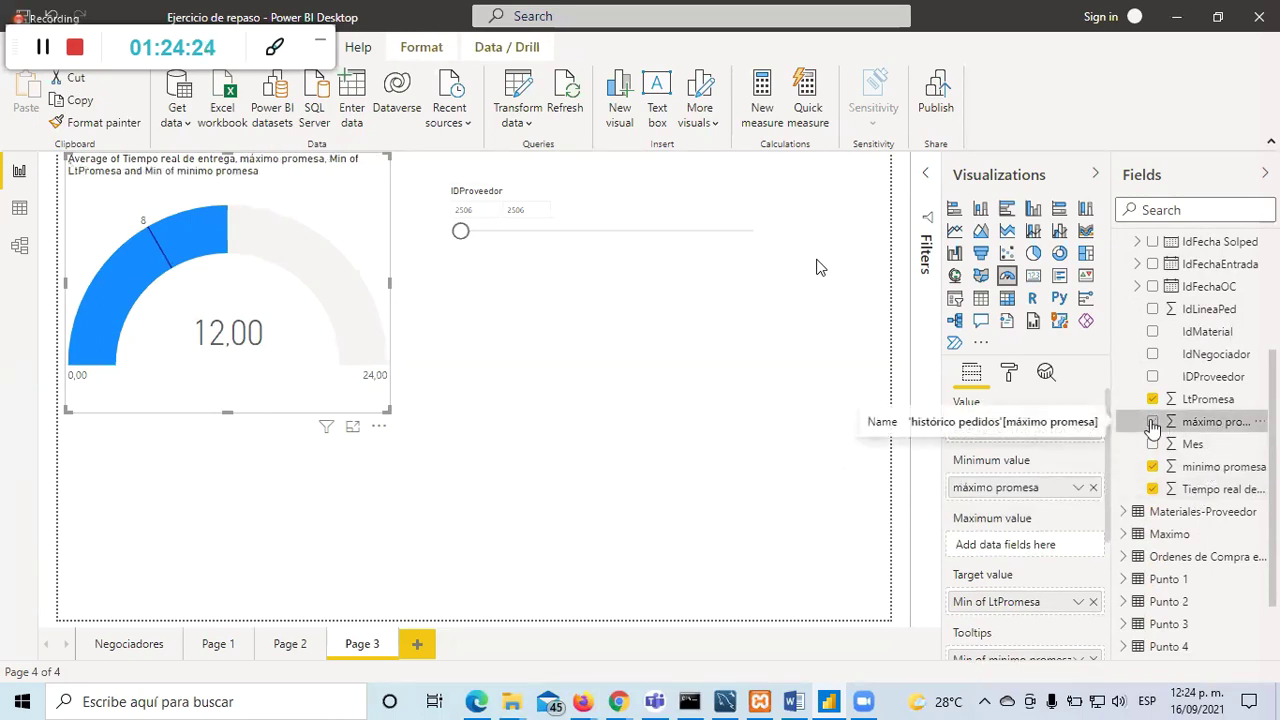
left_click_drag(1028, 490, 1020, 547)
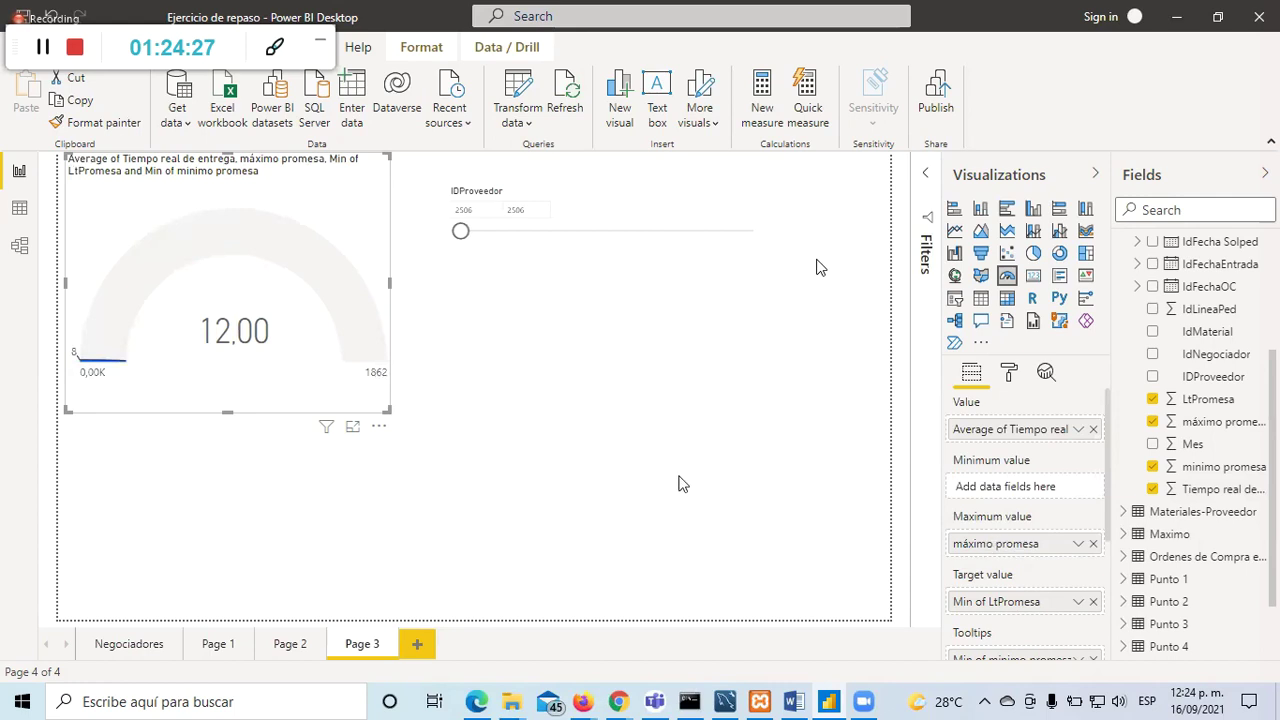
left_click(1079, 549)
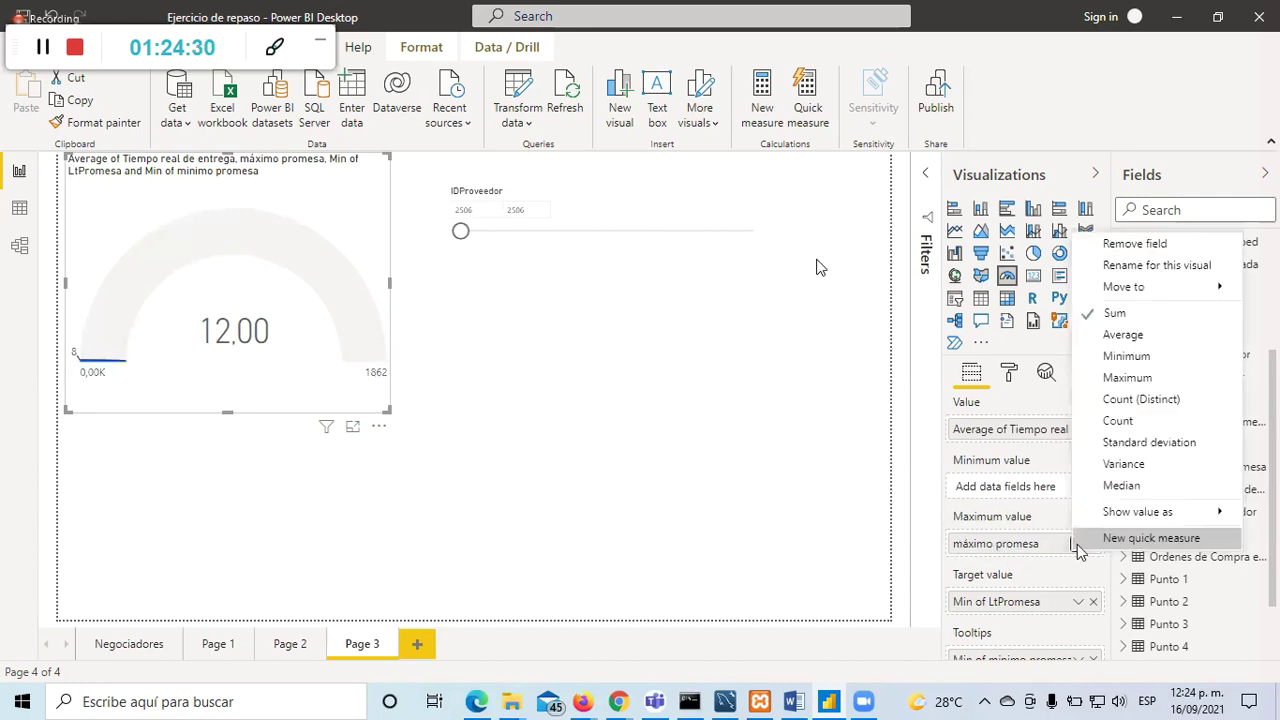
left_click(1127, 332)
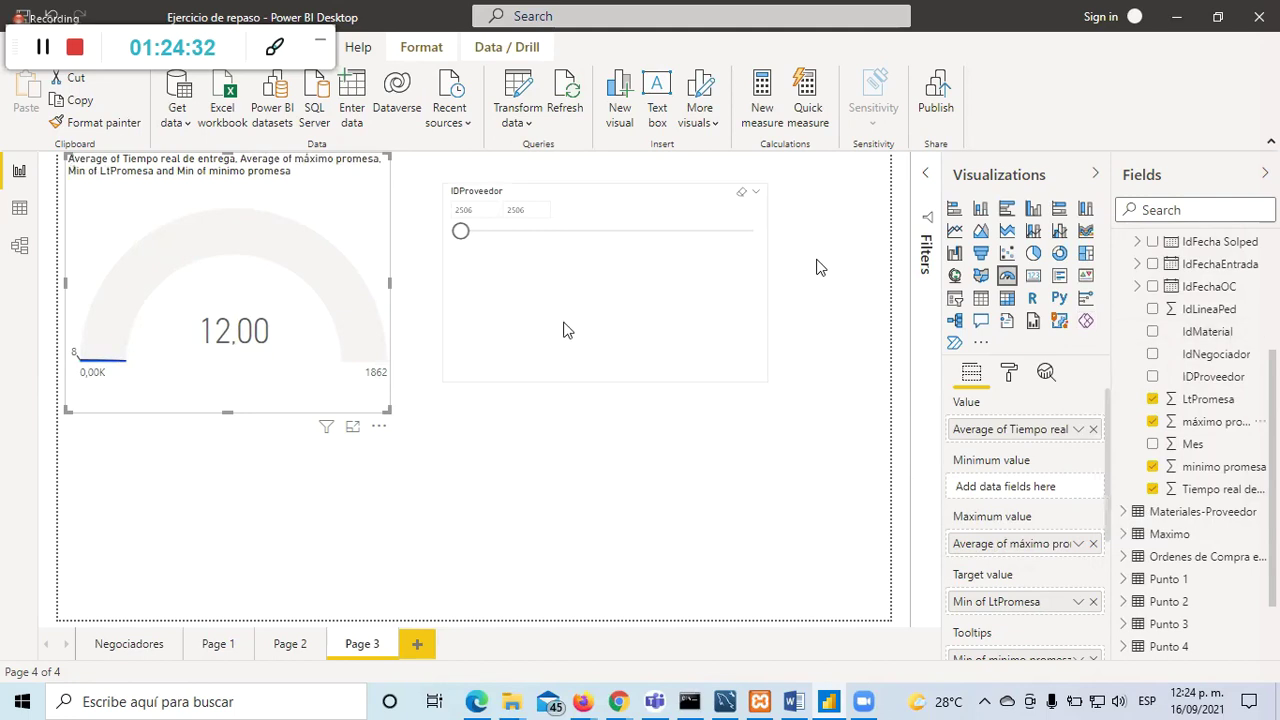
left_click(490, 472)
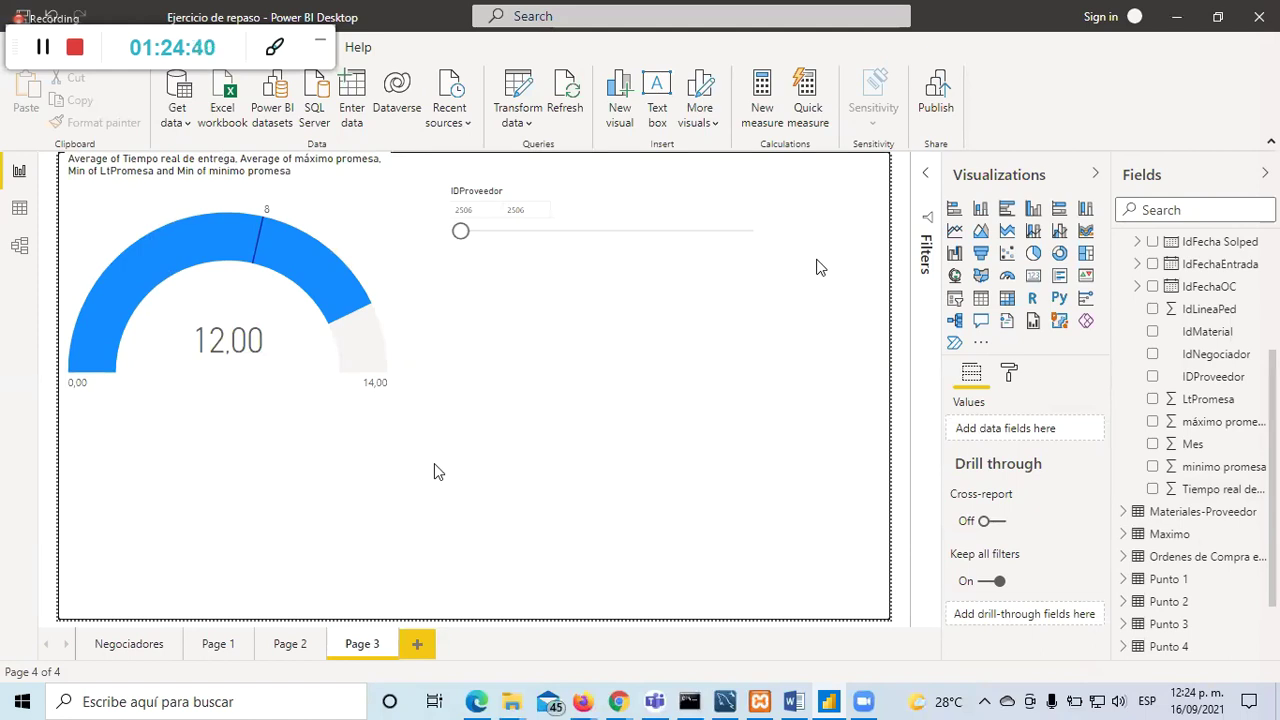
Step: Widen the IDProveedor slicer's range up to supplier 2533
left_click(487, 233)
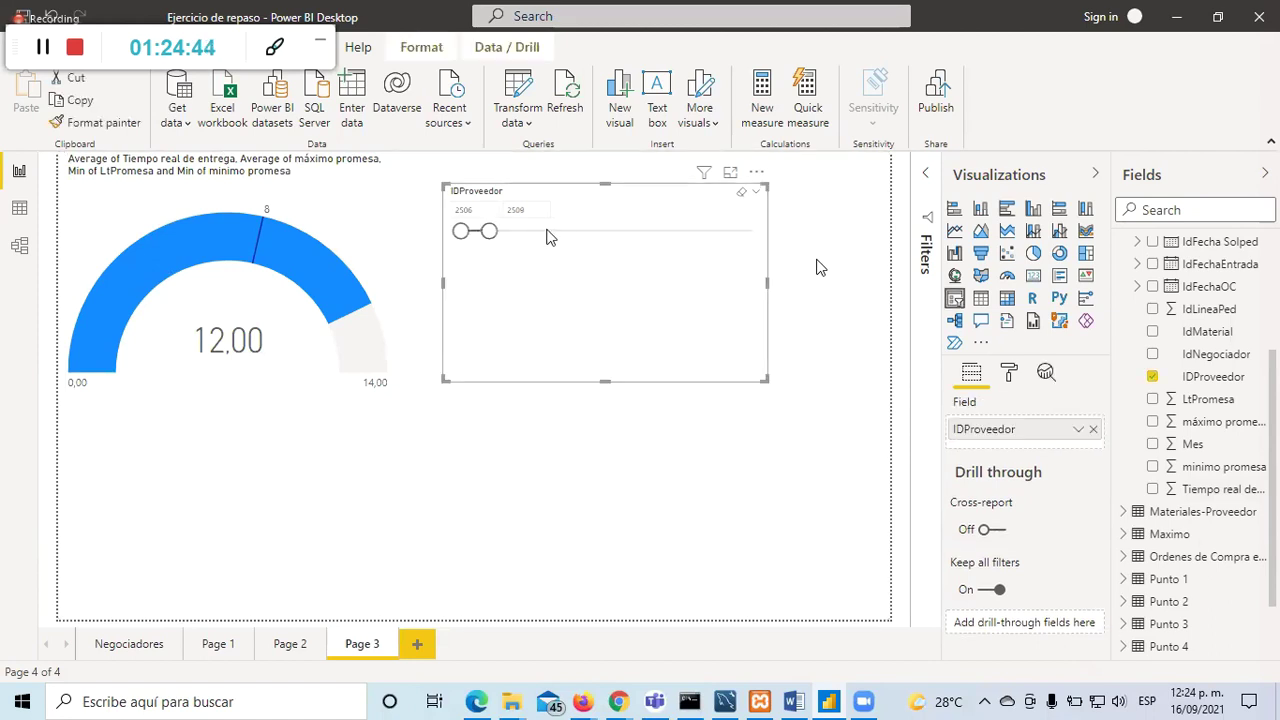
left_click_drag(558, 240, 557, 237)
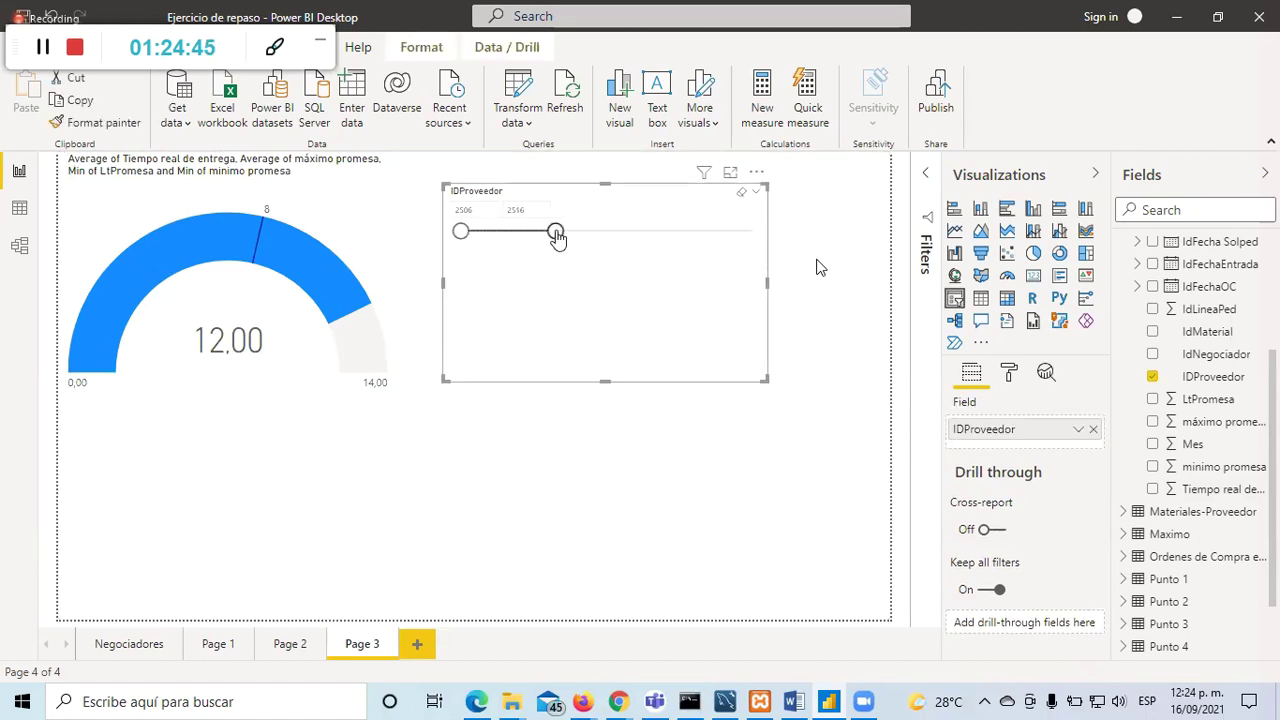
left_click(605, 233)
left_click(660, 232)
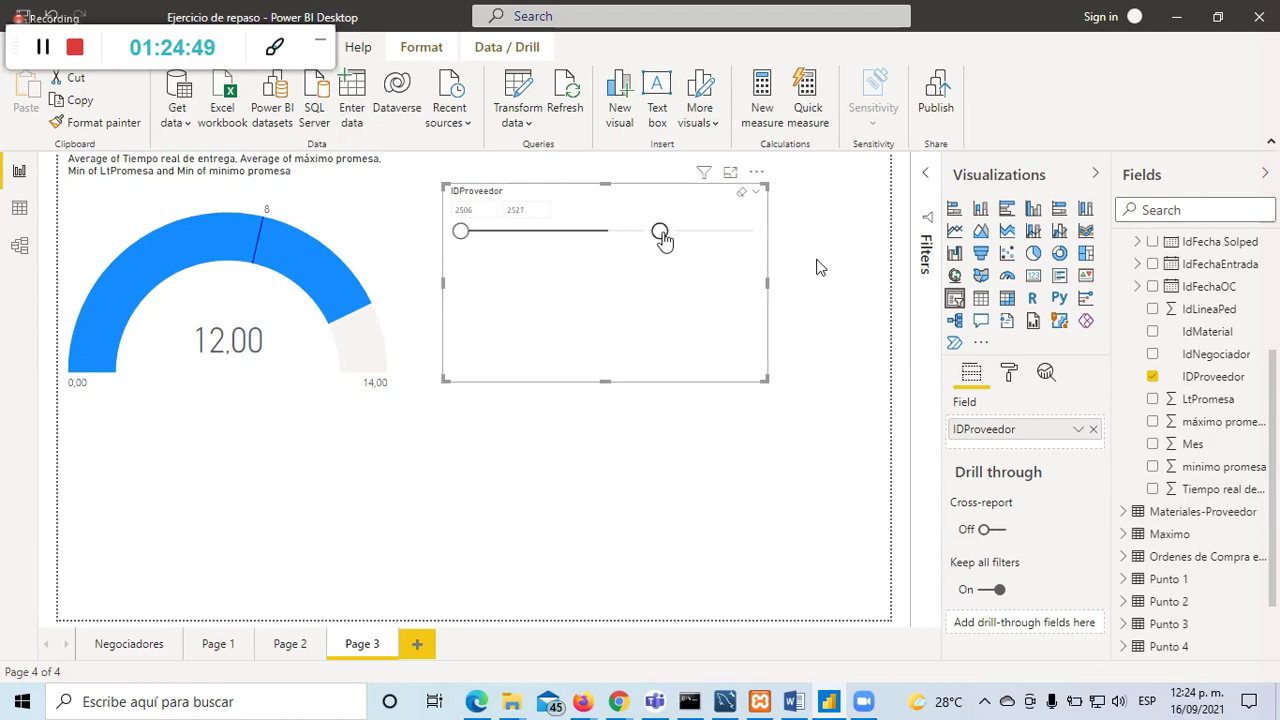
left_click(716, 236)
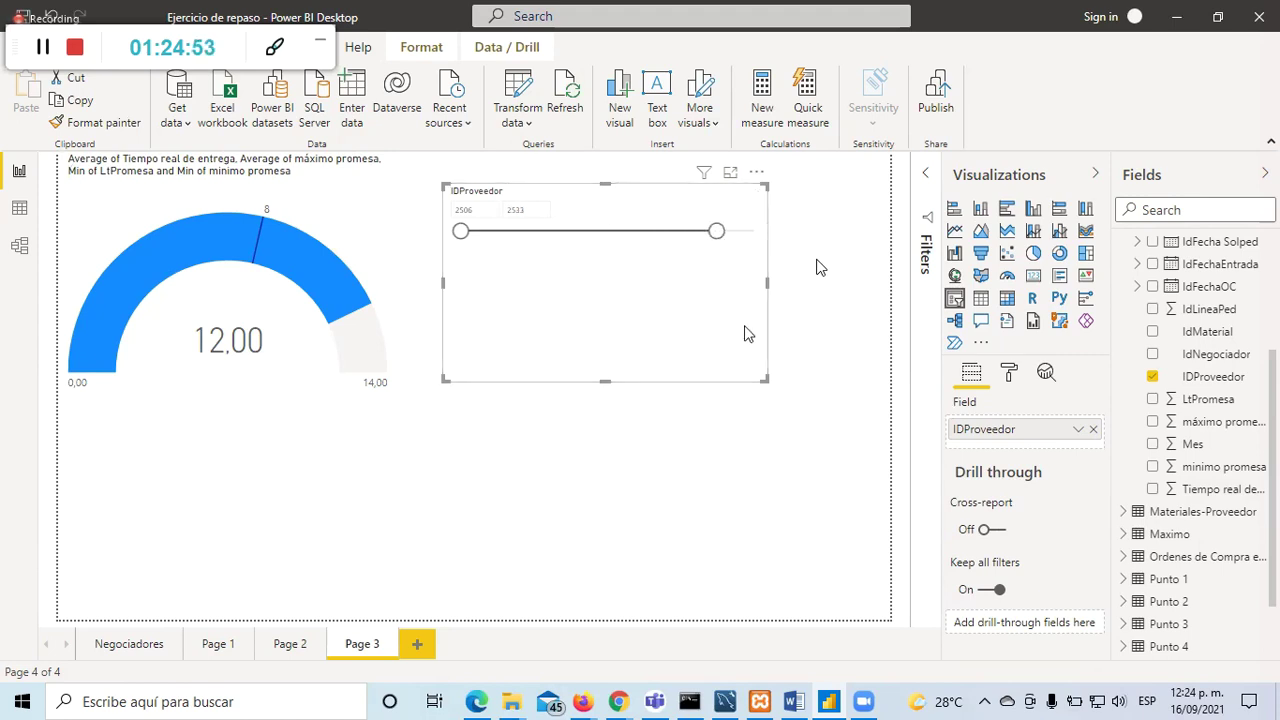
Step: Switch the slicer to Dropdown style and filter it to supplier 2509 only
left_click(756, 194)
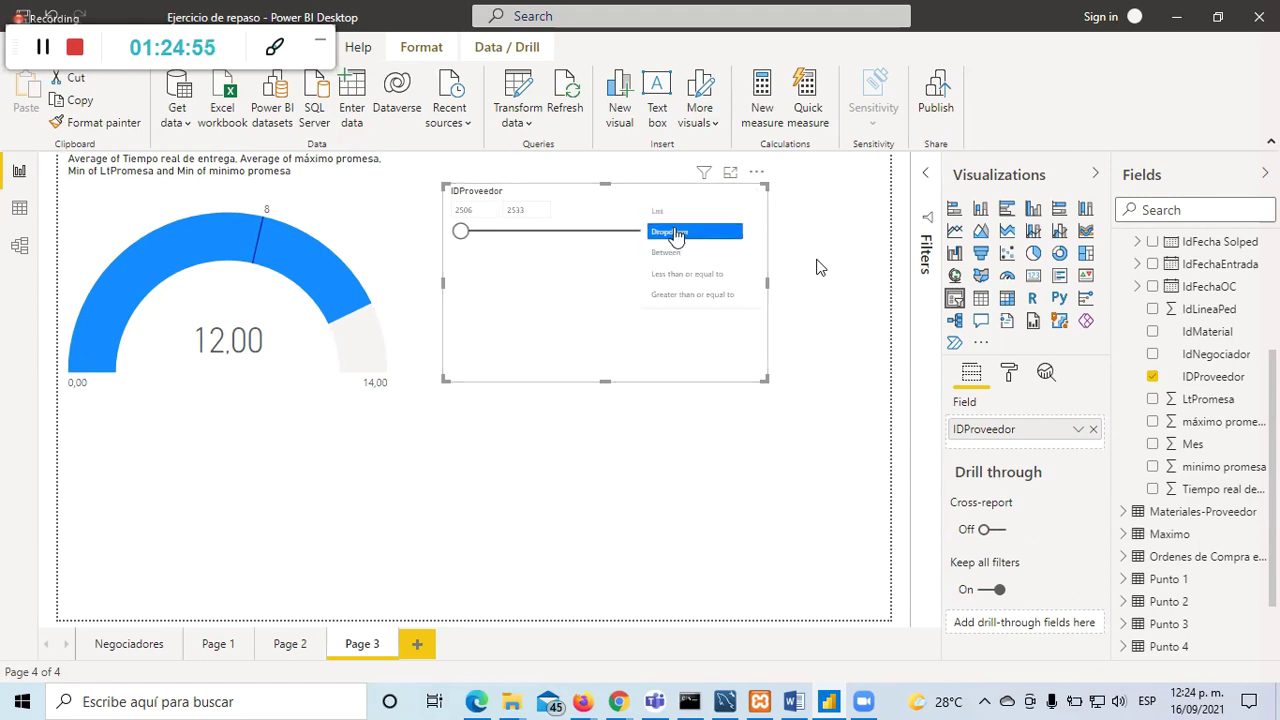
left_click(677, 232)
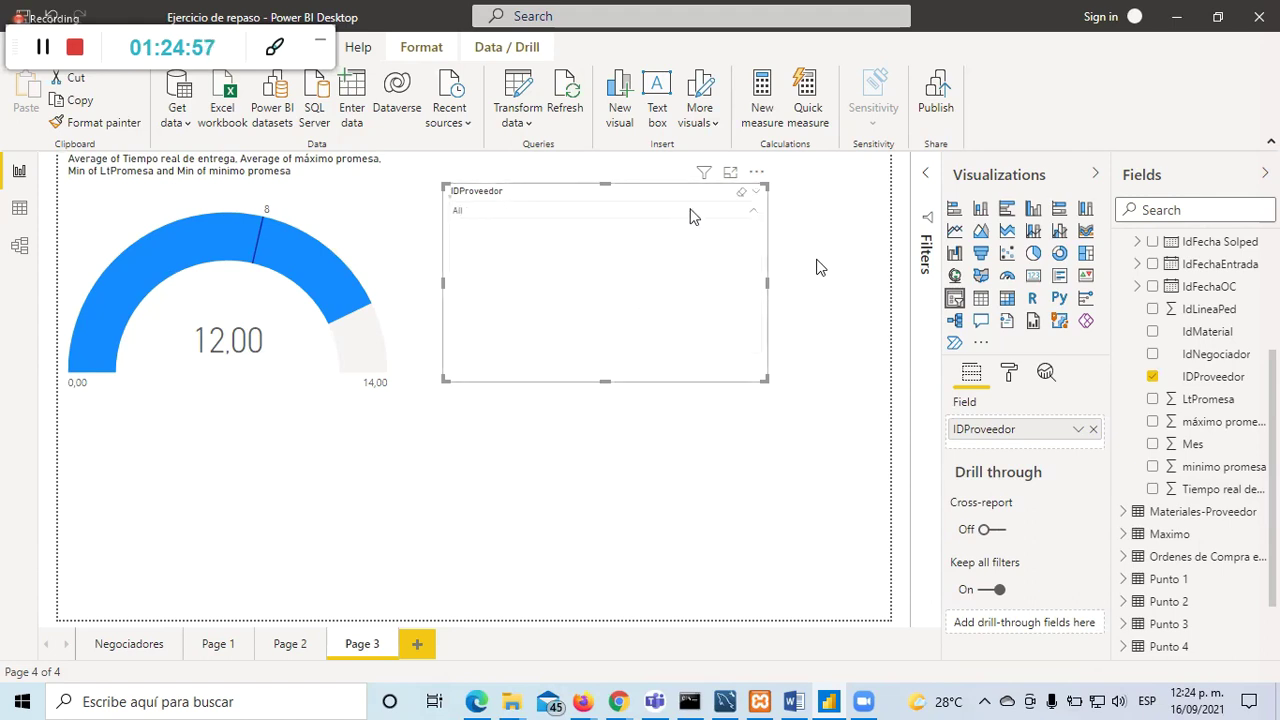
left_click(684, 210)
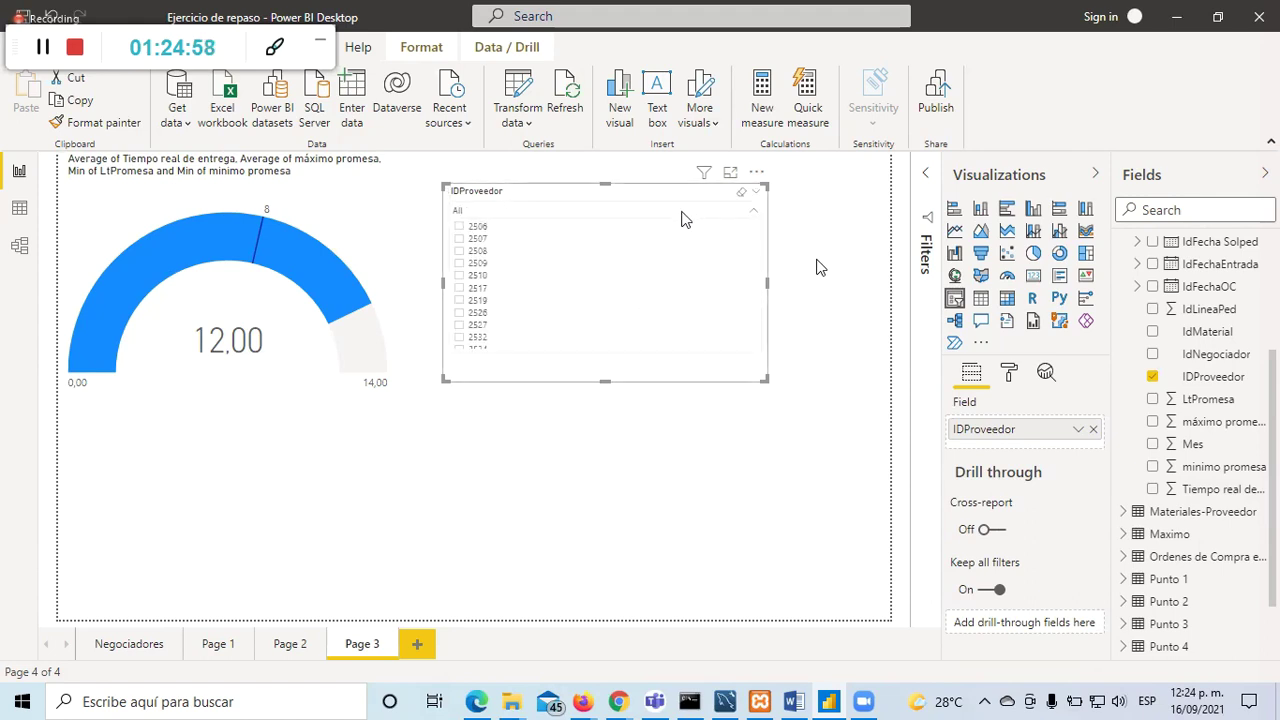
left_click(458, 239)
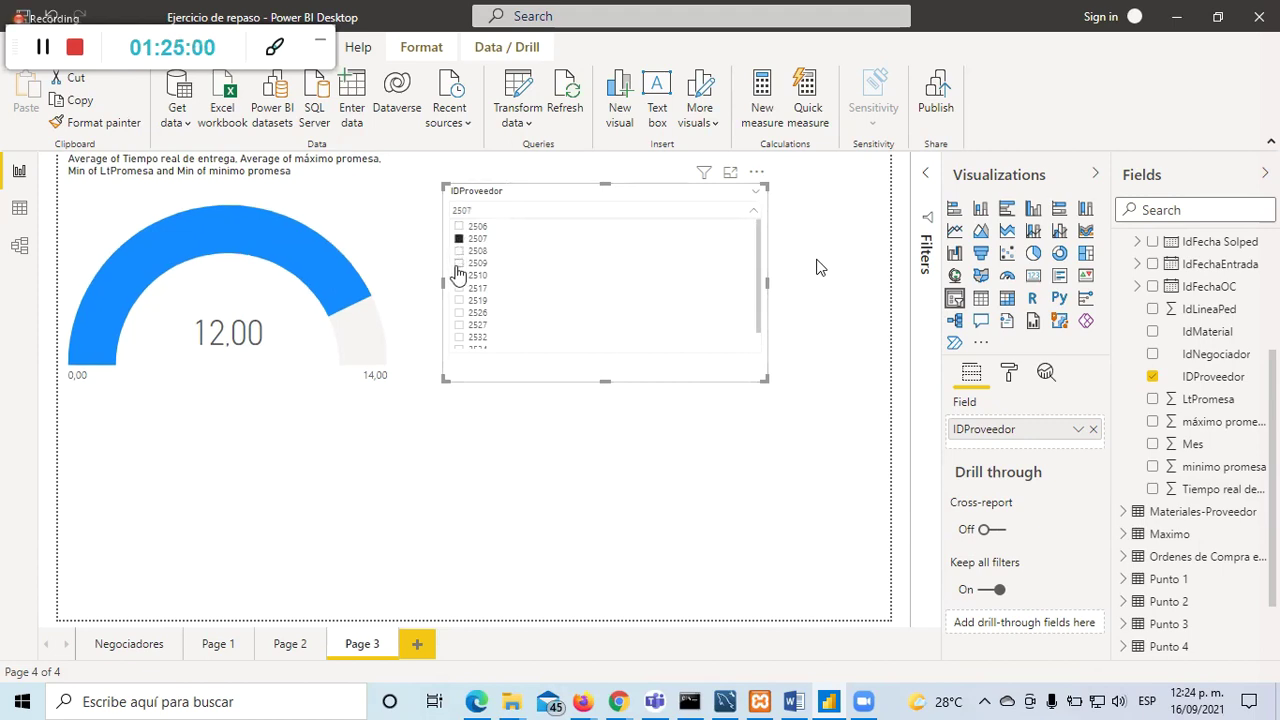
left_click(458, 263, "ctrl")
left_click(458, 288, "ctrl")
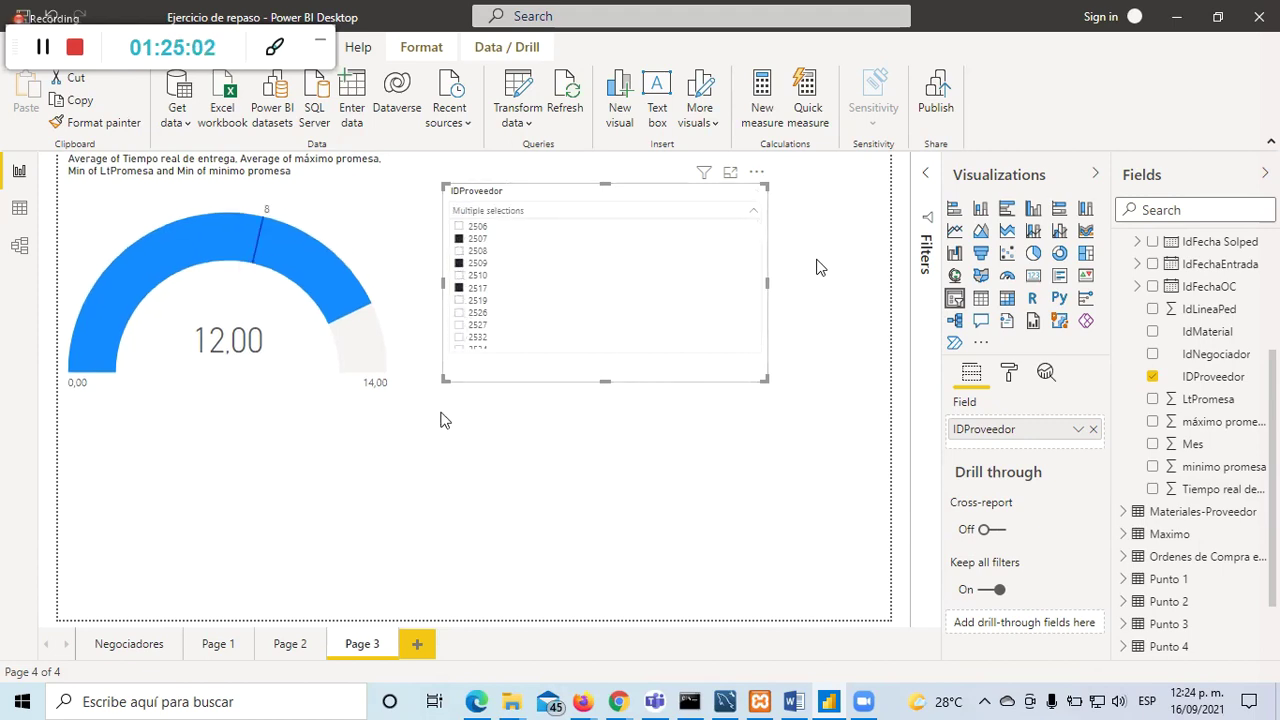
left_click(468, 240)
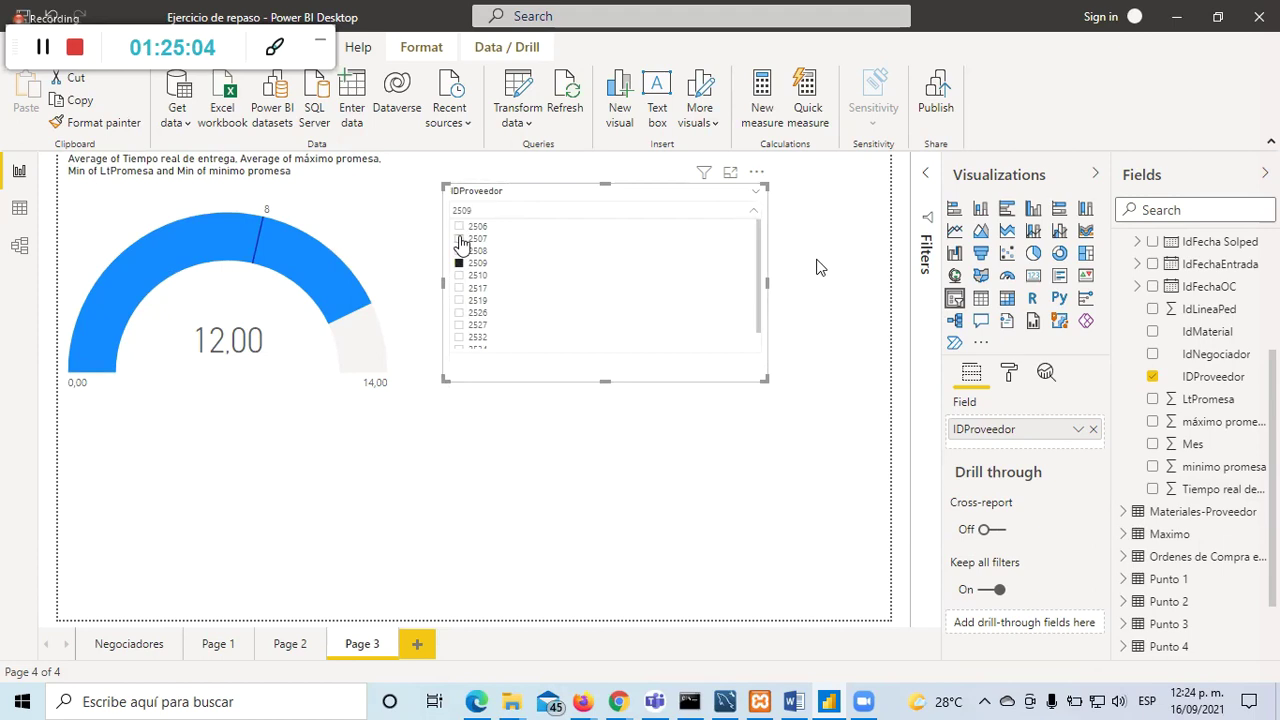
left_click(462, 300)
left_click(460, 263)
left_click(580, 511)
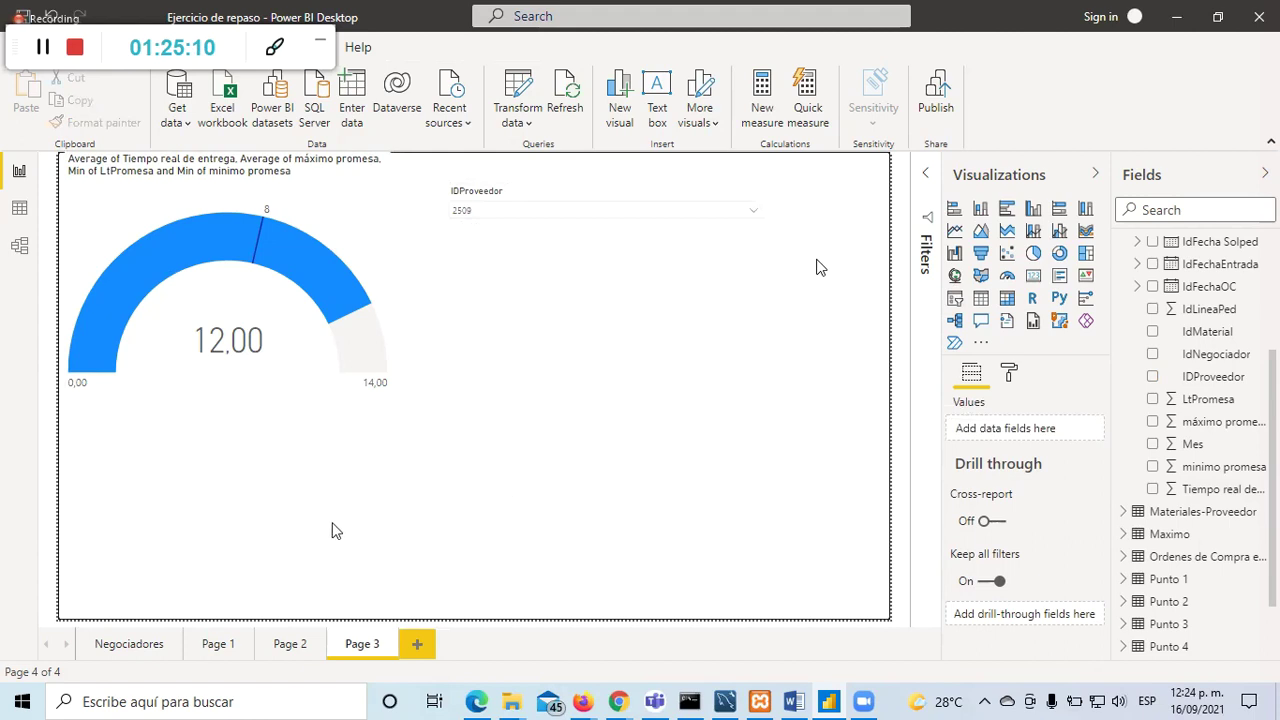
Step: Add blank Page 4, then strip Page 2's scatter chart of Cantidad and IdNegociador, leaving IDProveedor
left_click(417, 644)
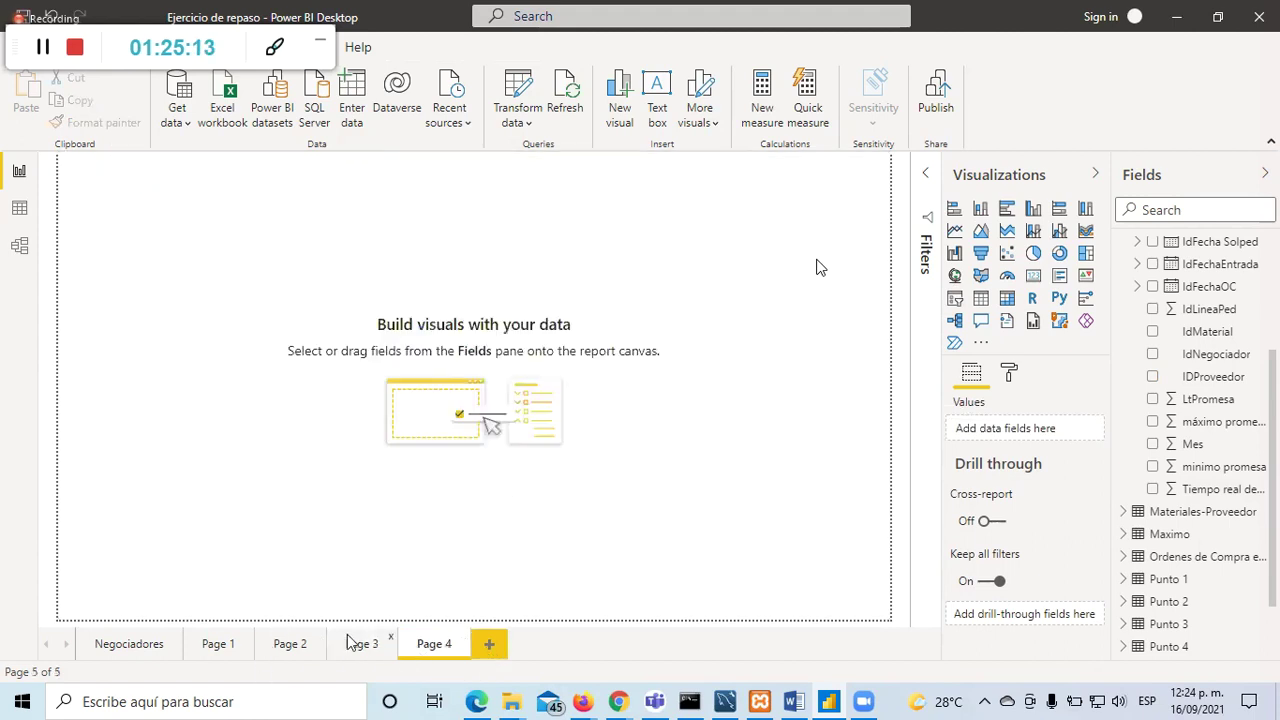
left_click(270, 648)
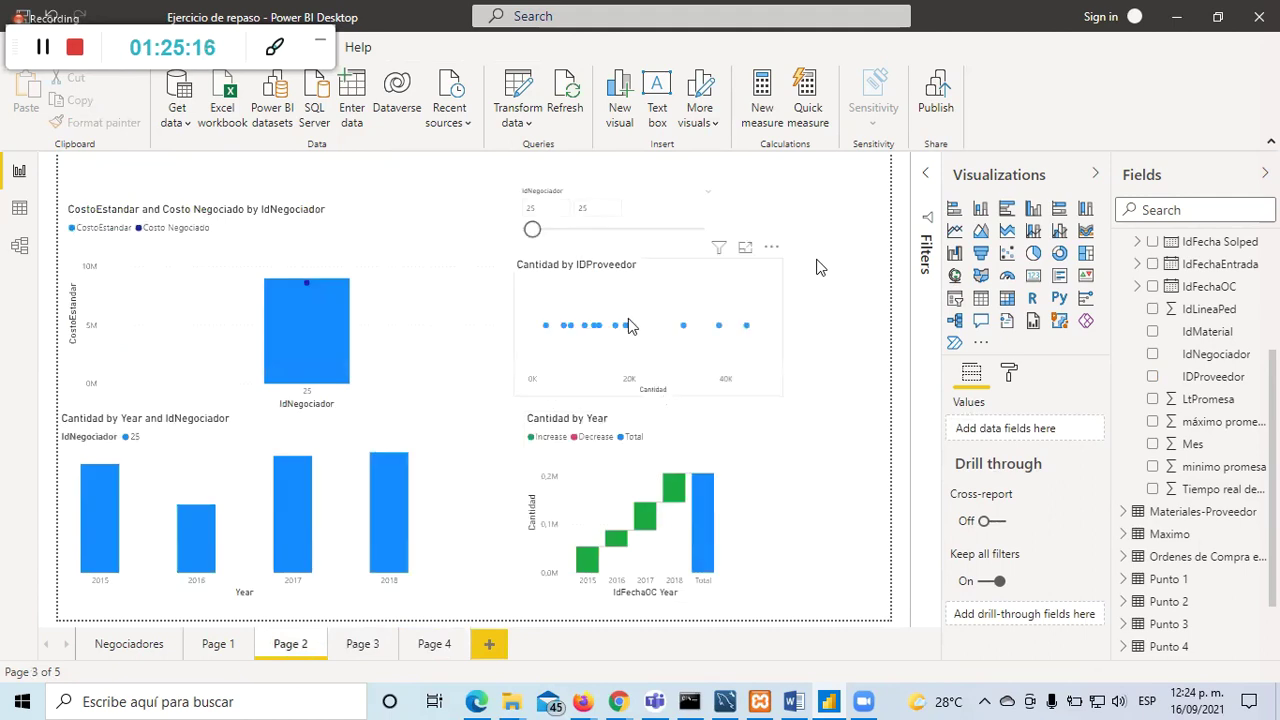
left_click(630, 326)
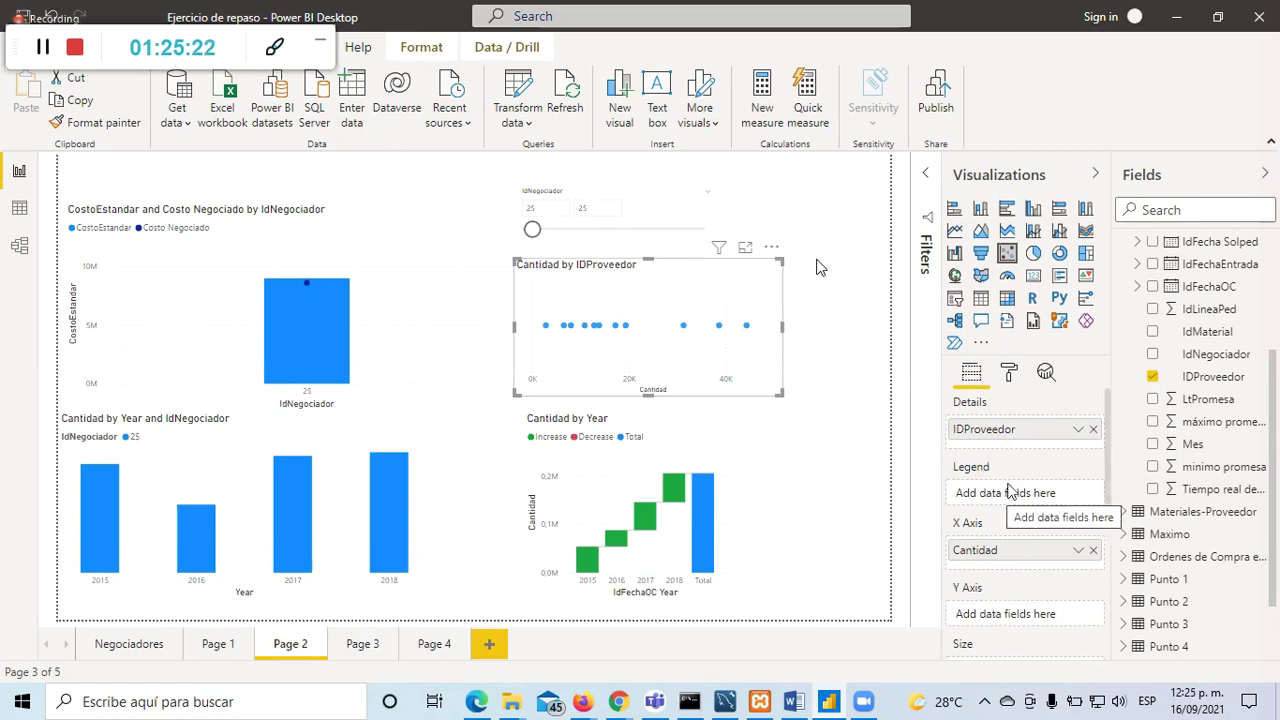
left_click(1153, 355)
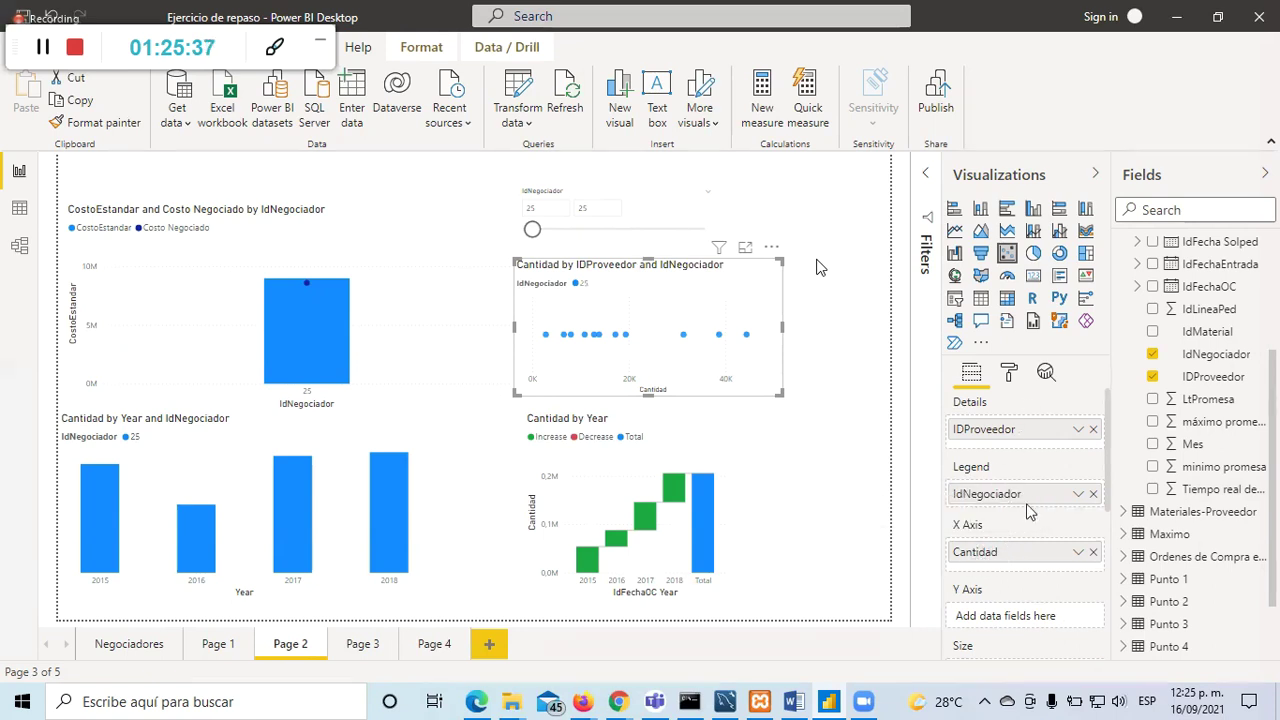
scroll(1128, 420, "up", 2)
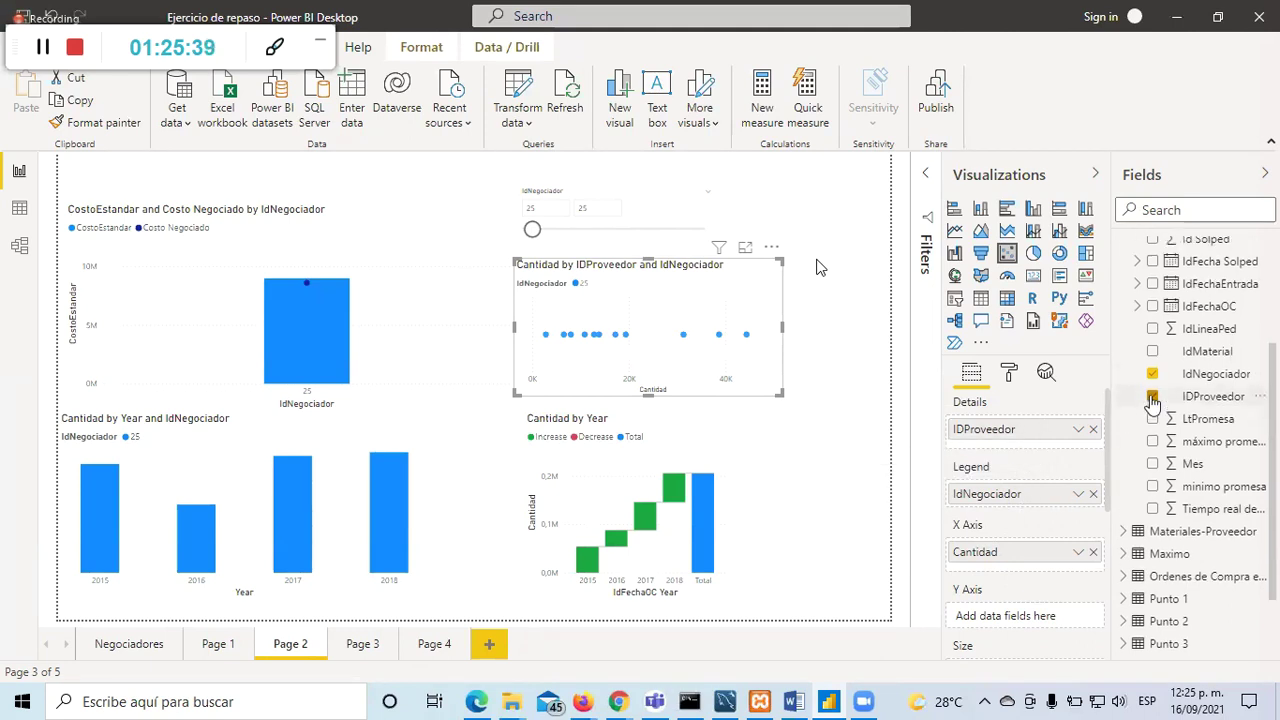
left_click(1093, 552)
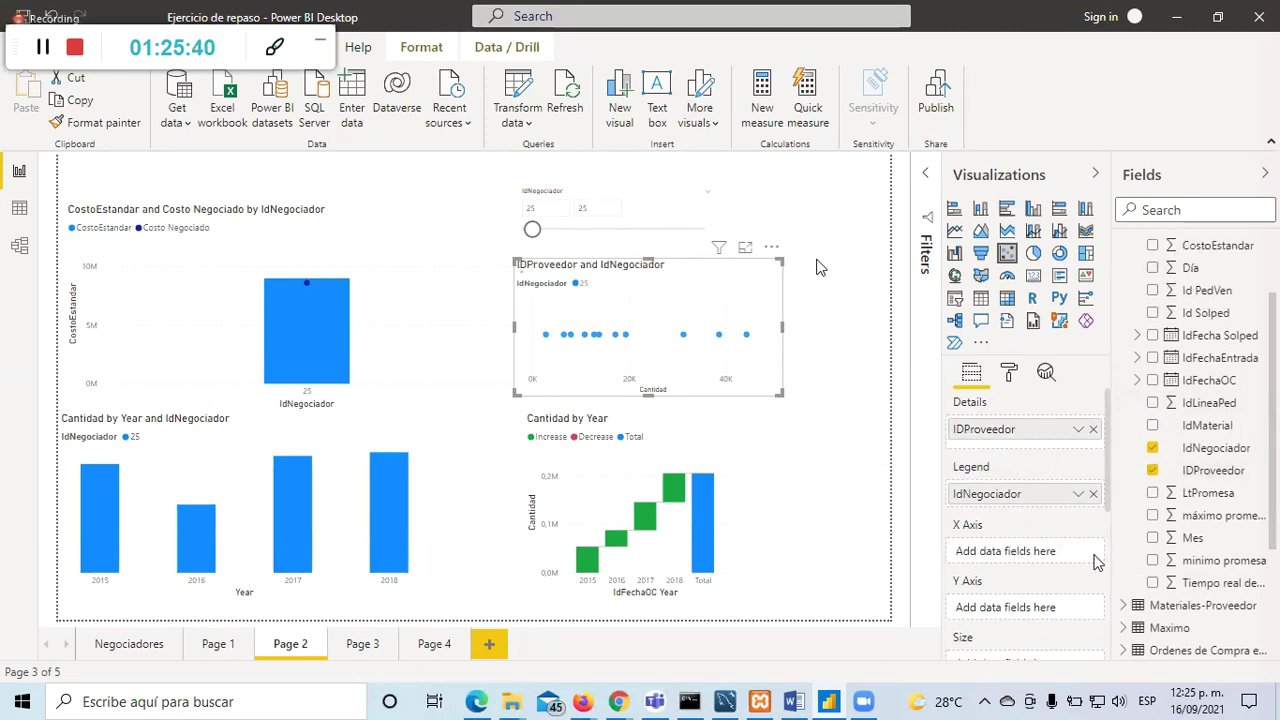
left_click(1093, 494)
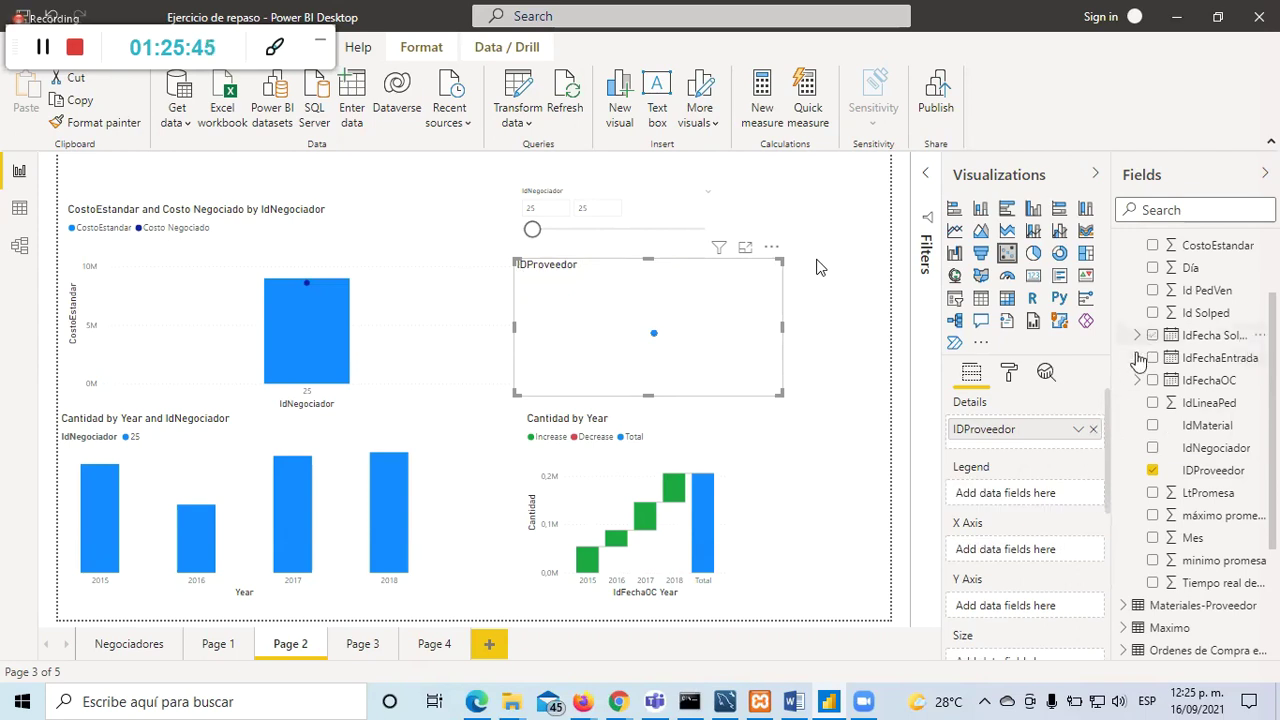
scroll(1150, 375, "up", 2)
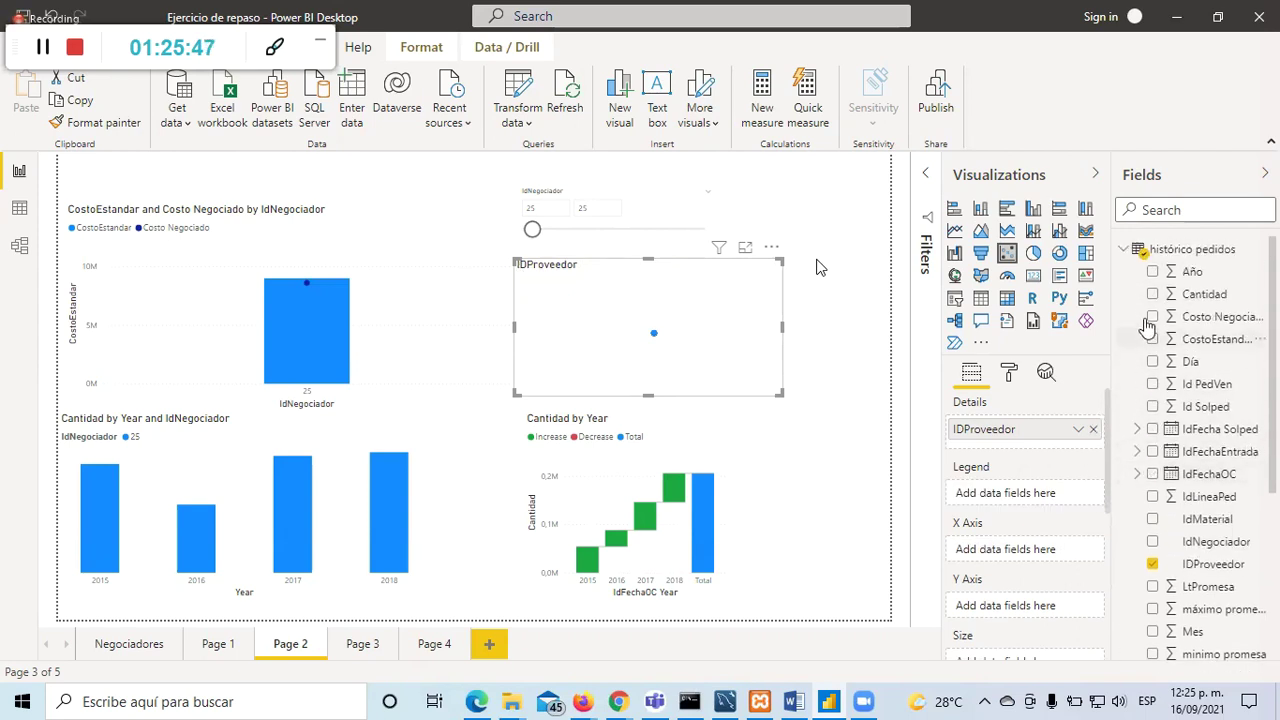
Step: Add CostoEstandar, move IDProveedor into the legend, and average Costo Negociado on the X axis
left_click(1152, 339)
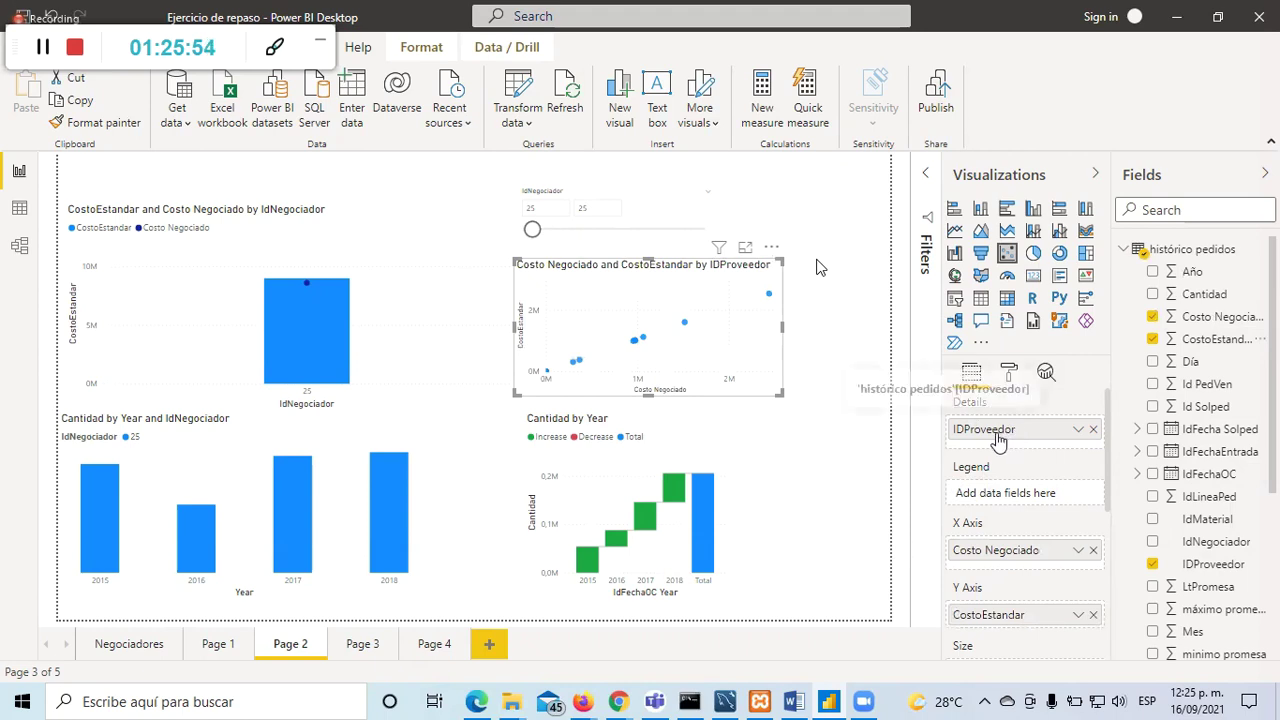
left_click_drag(999, 440, 995, 488)
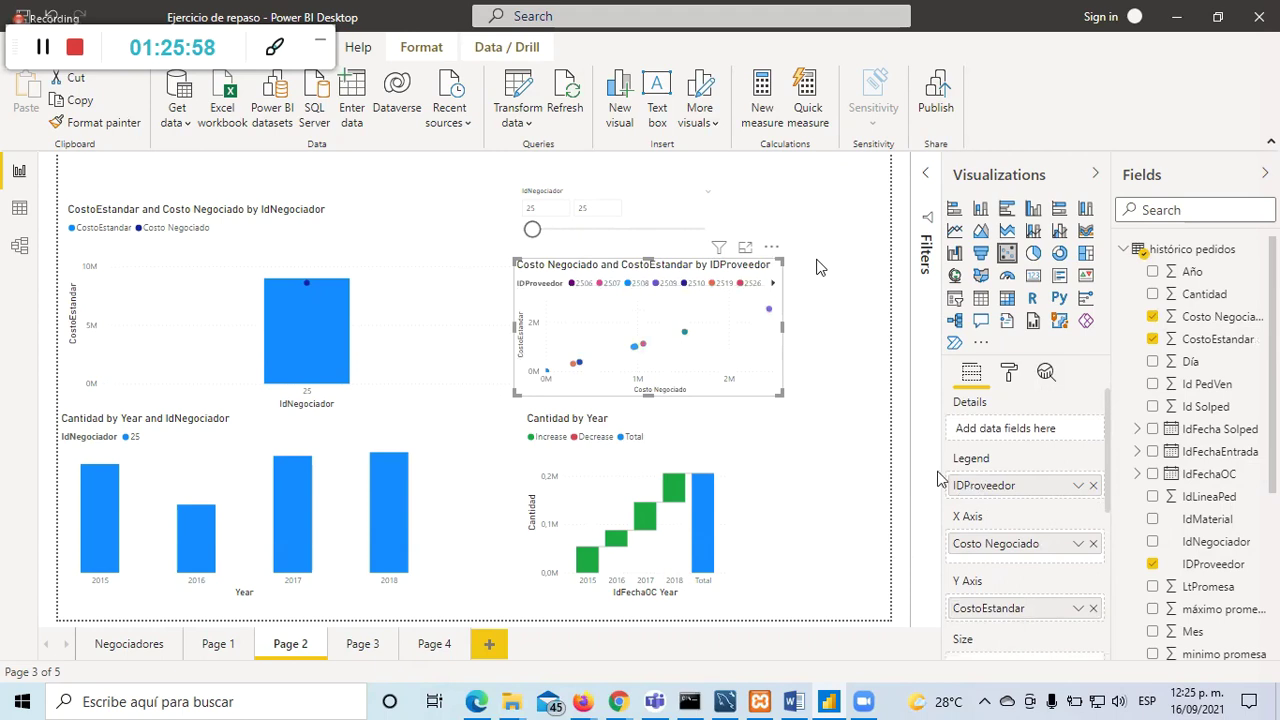
left_click(1078, 543)
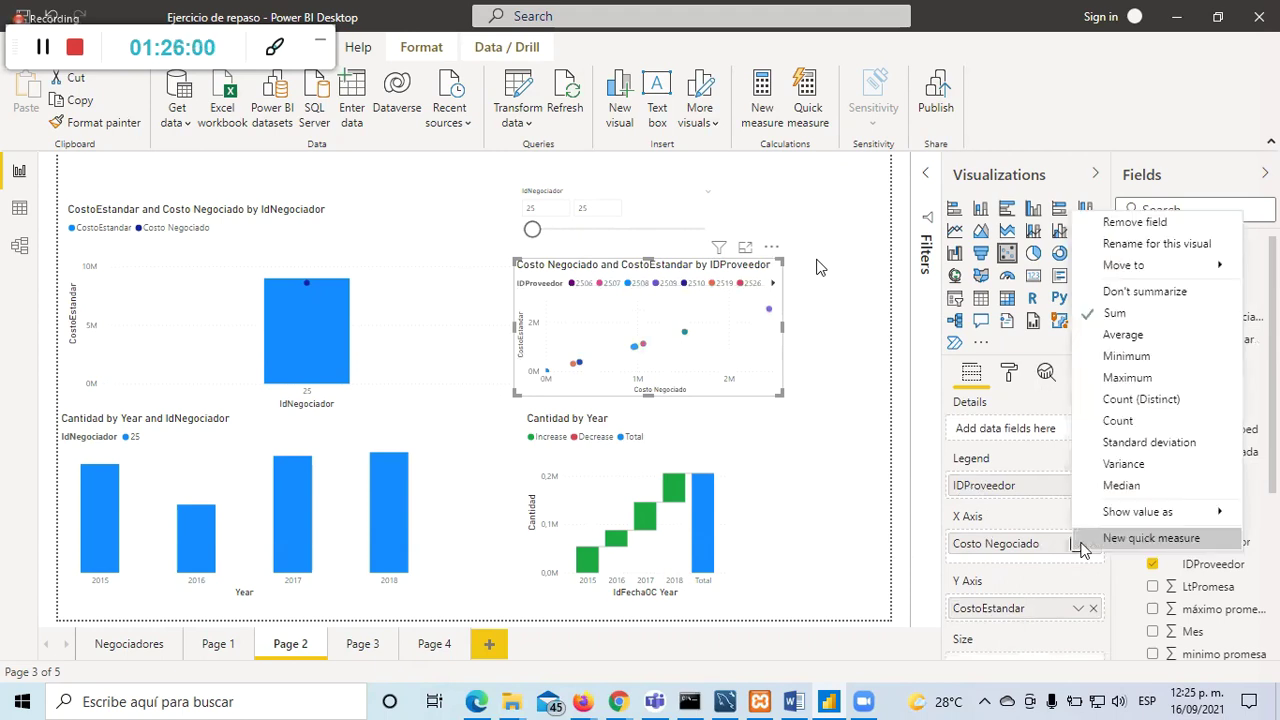
left_click(1123, 336)
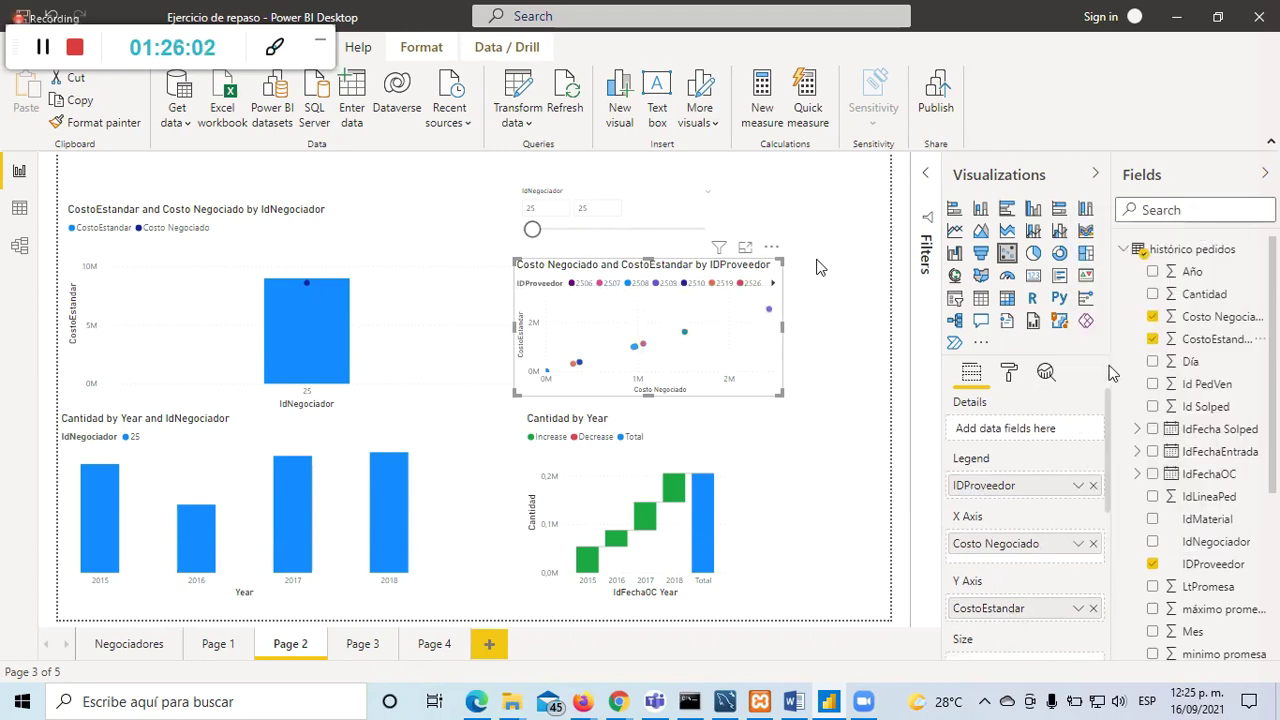
Step: Summarize CostoEstandar on the Y axis as Average instead of Minimum
left_click(1078, 608)
left_click(1140, 420)
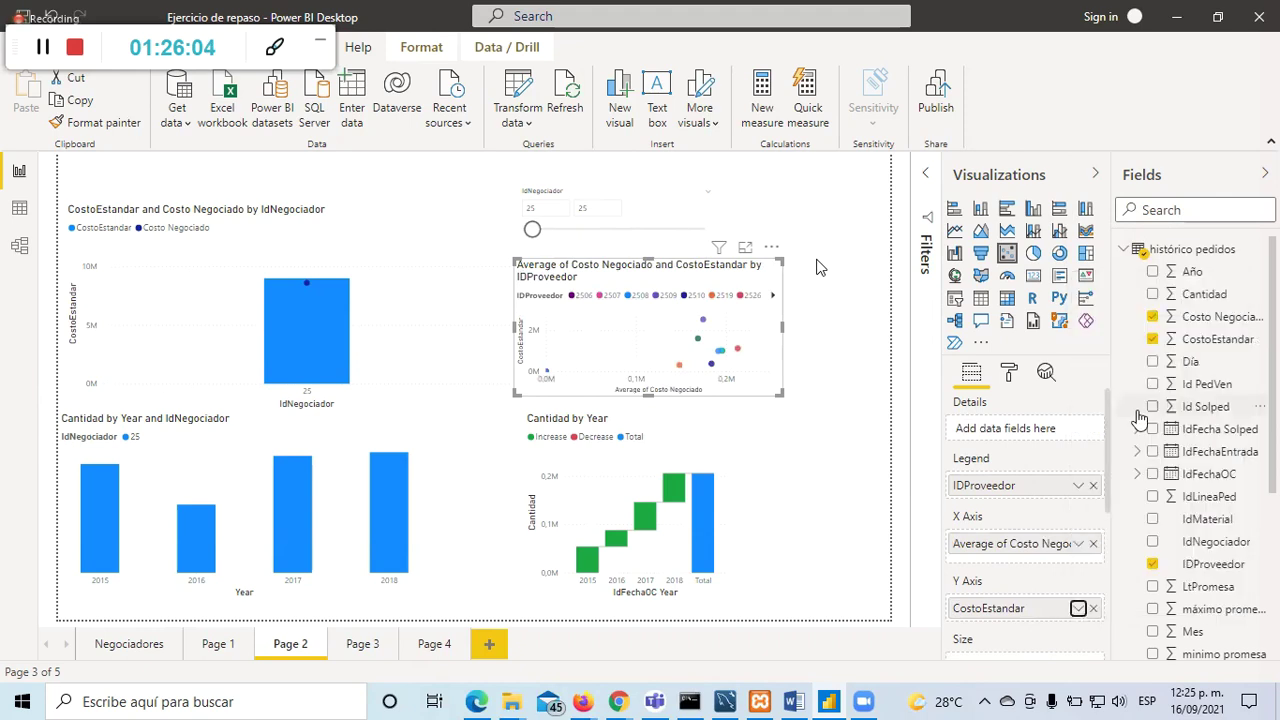
left_click(1078, 608)
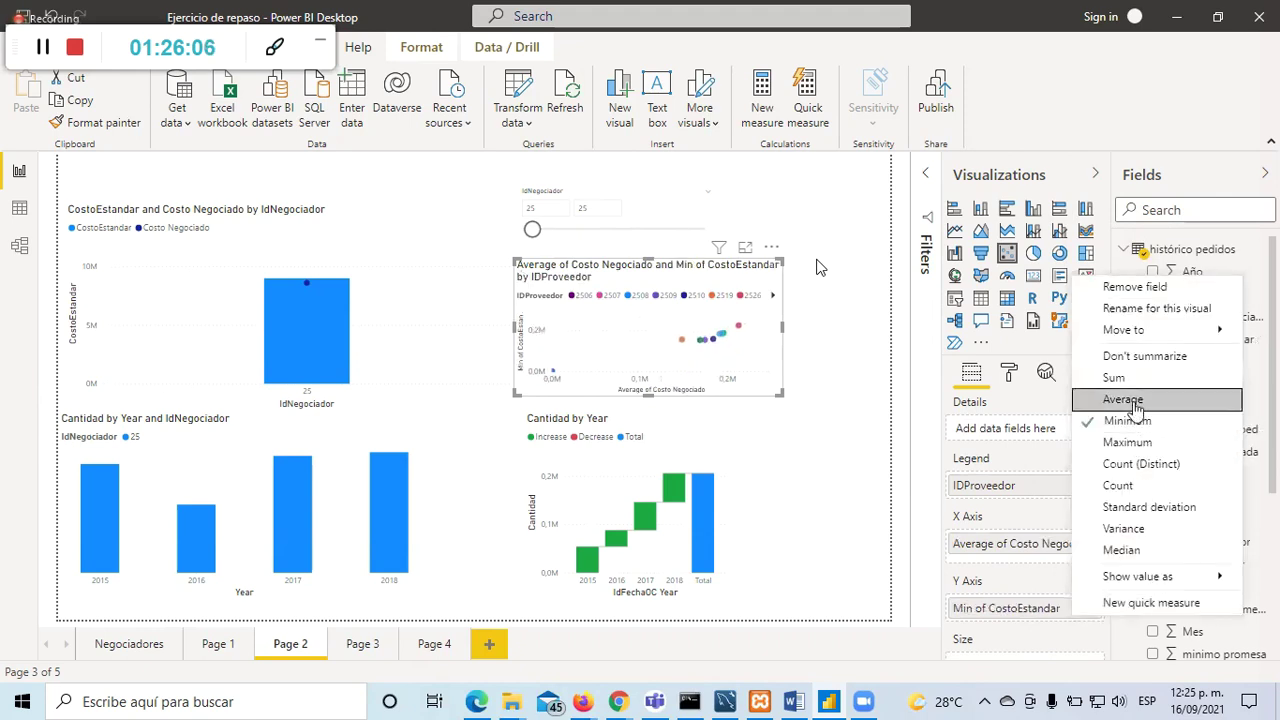
left_click(1134, 397)
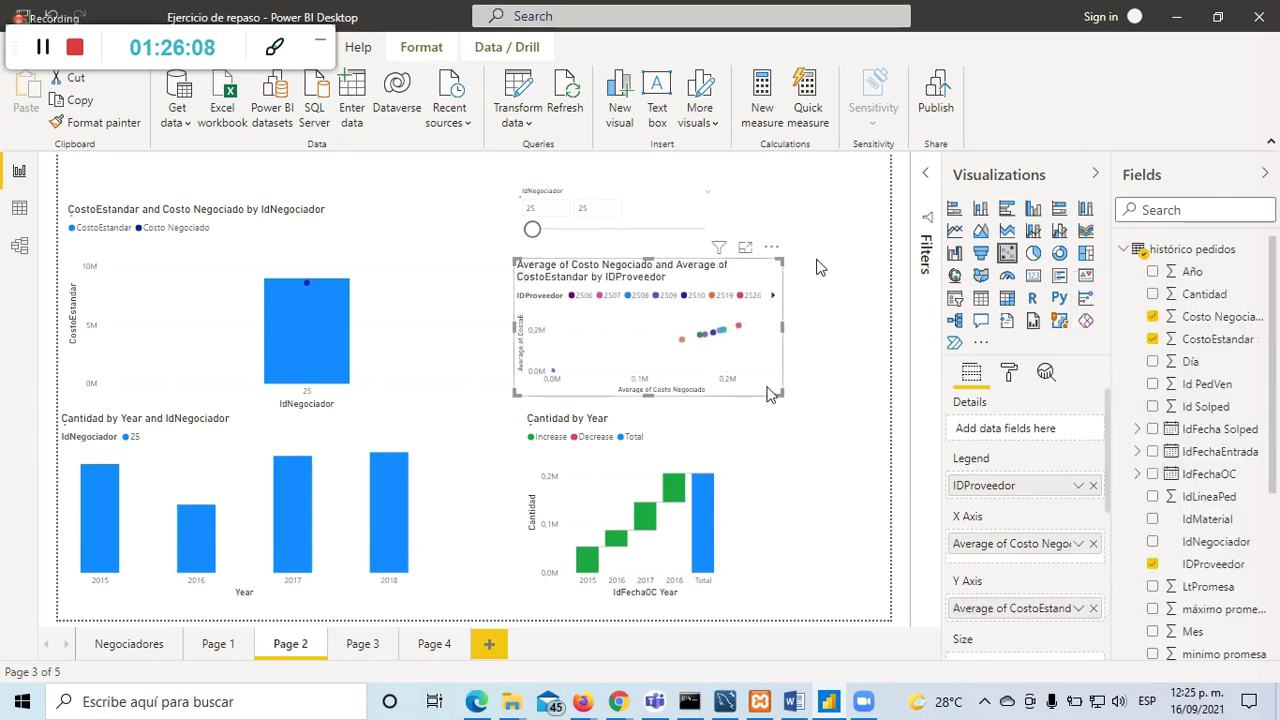
left_click(810, 468)
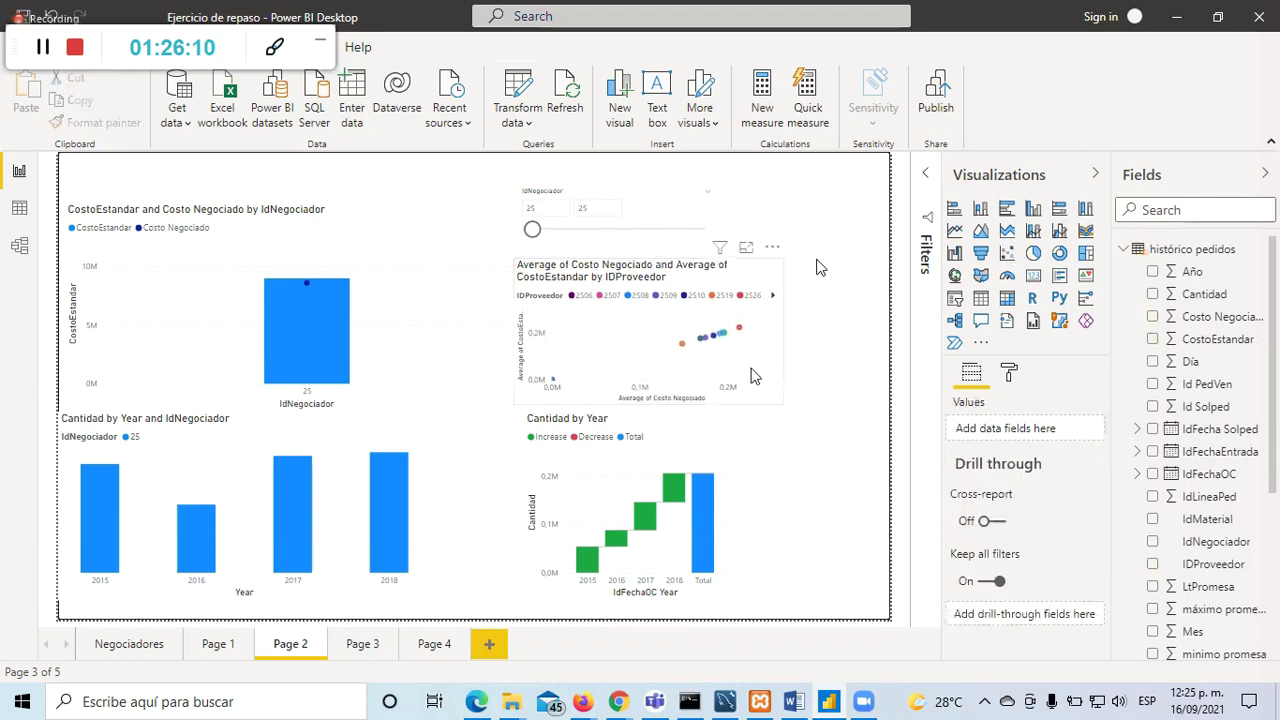
left_click(750, 257)
Step: View the scatter chart in focus mode, then browse Pages 1, 3 and 4 before returning to Page 2
left_click(747, 250)
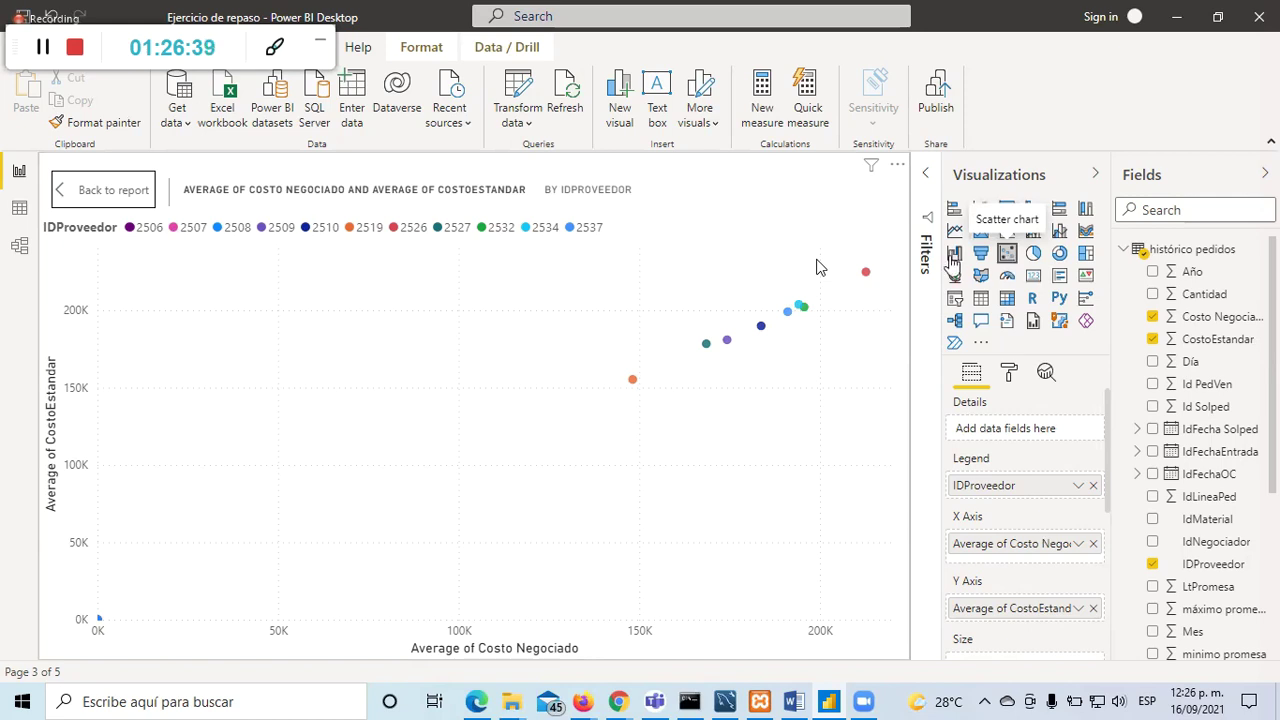
left_click(130, 191)
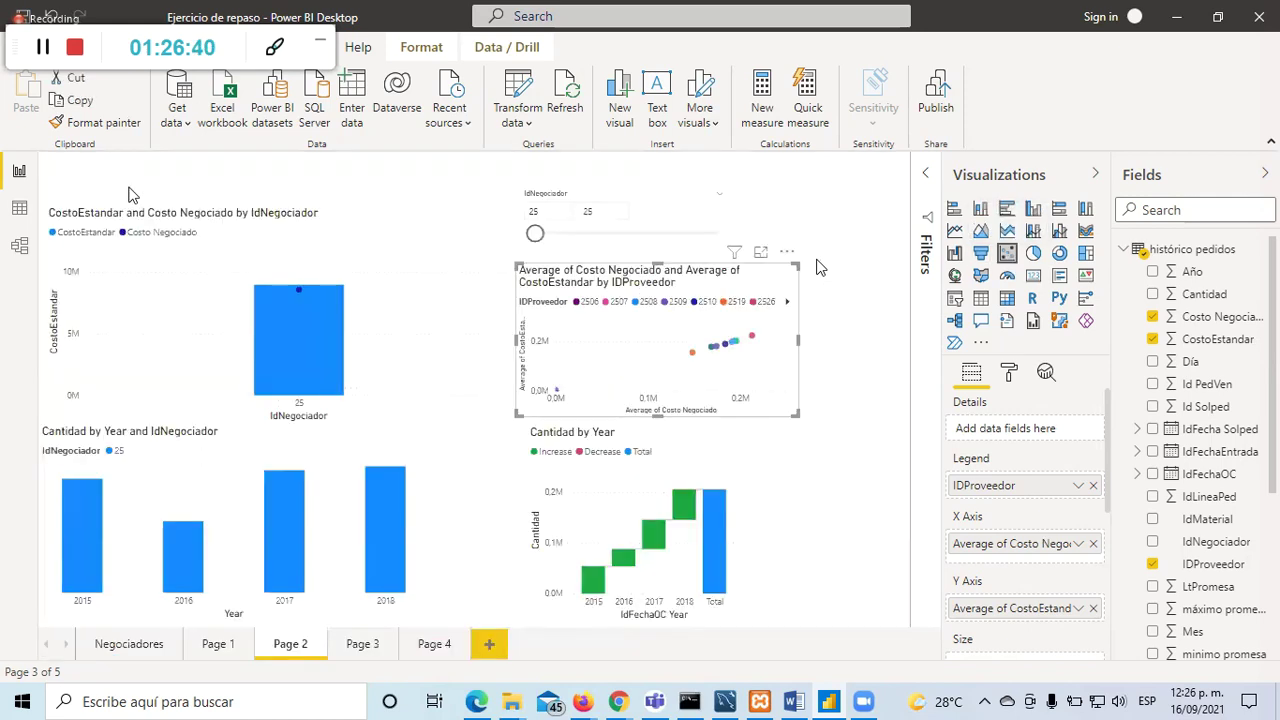
left_click(360, 644)
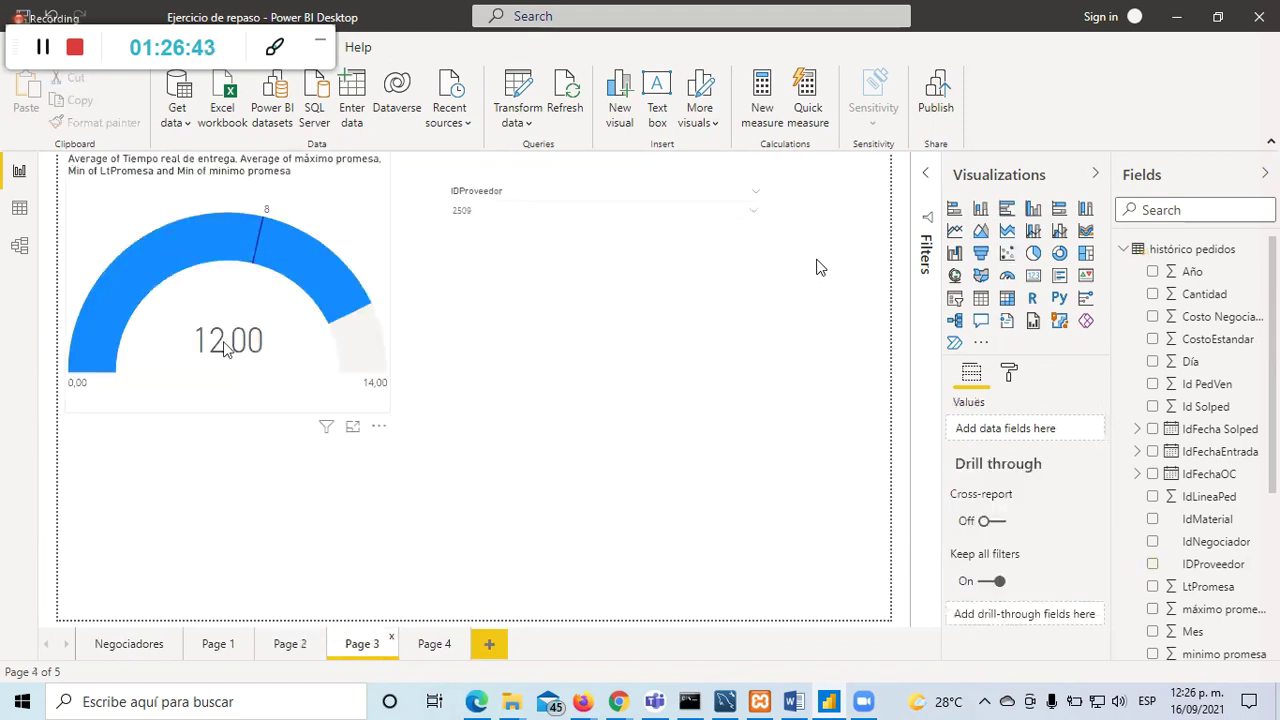
left_click(430, 647)
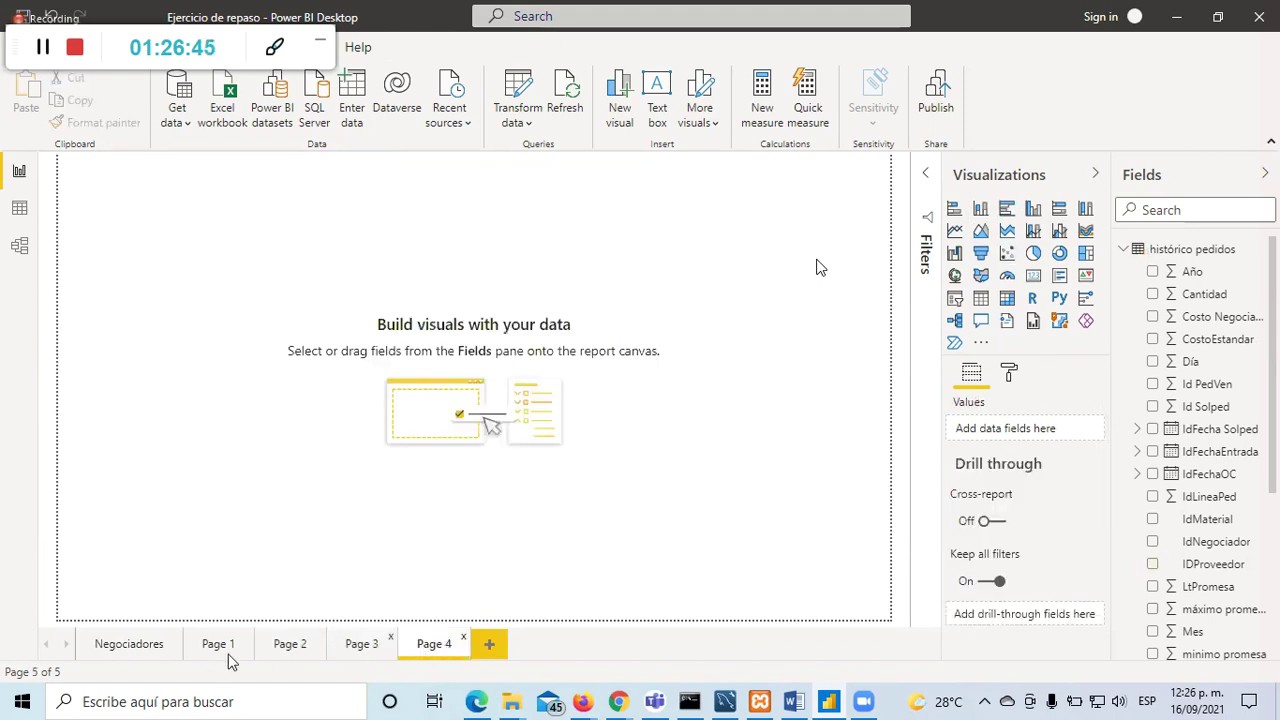
left_click(218, 643)
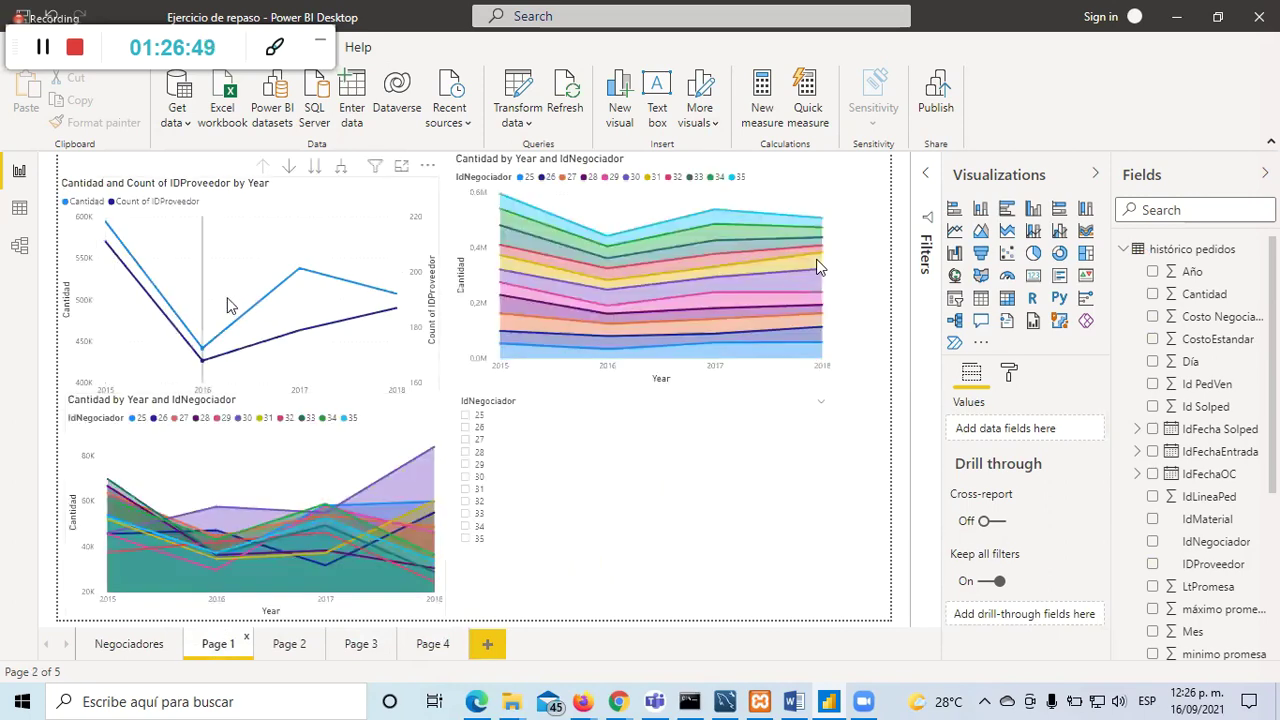
left_click(352, 648)
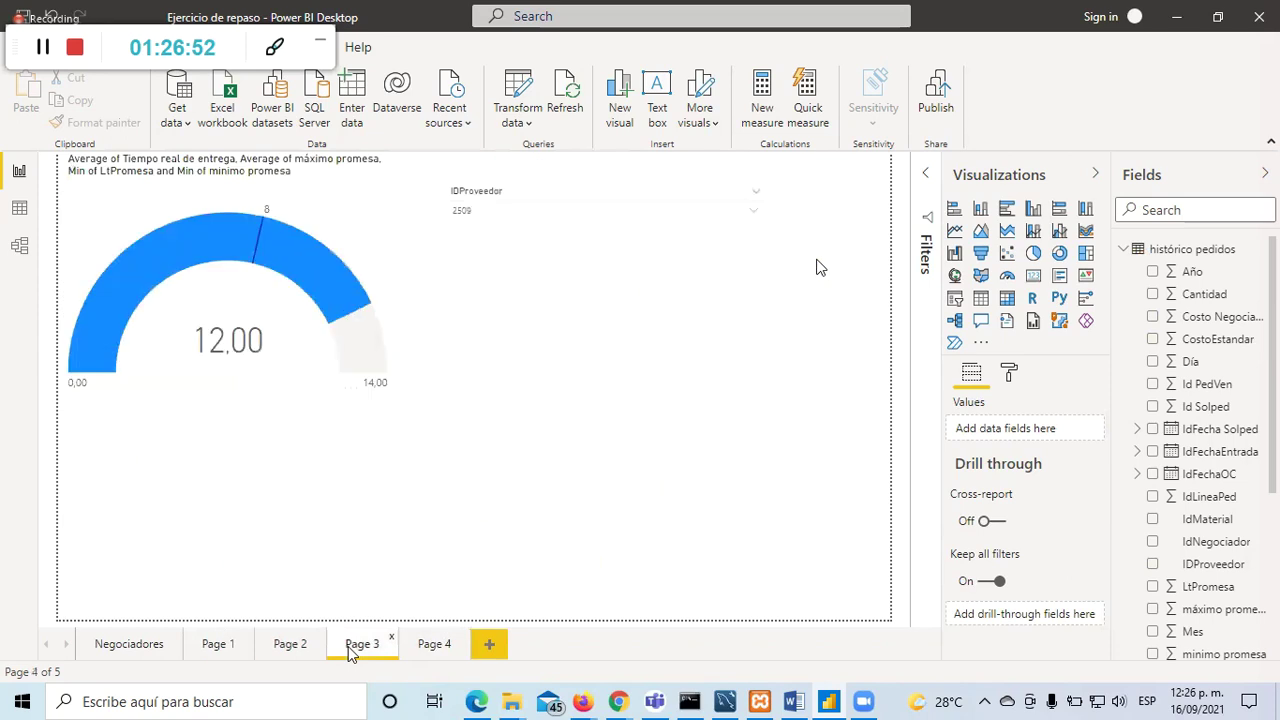
left_click(406, 650)
left_click(289, 645)
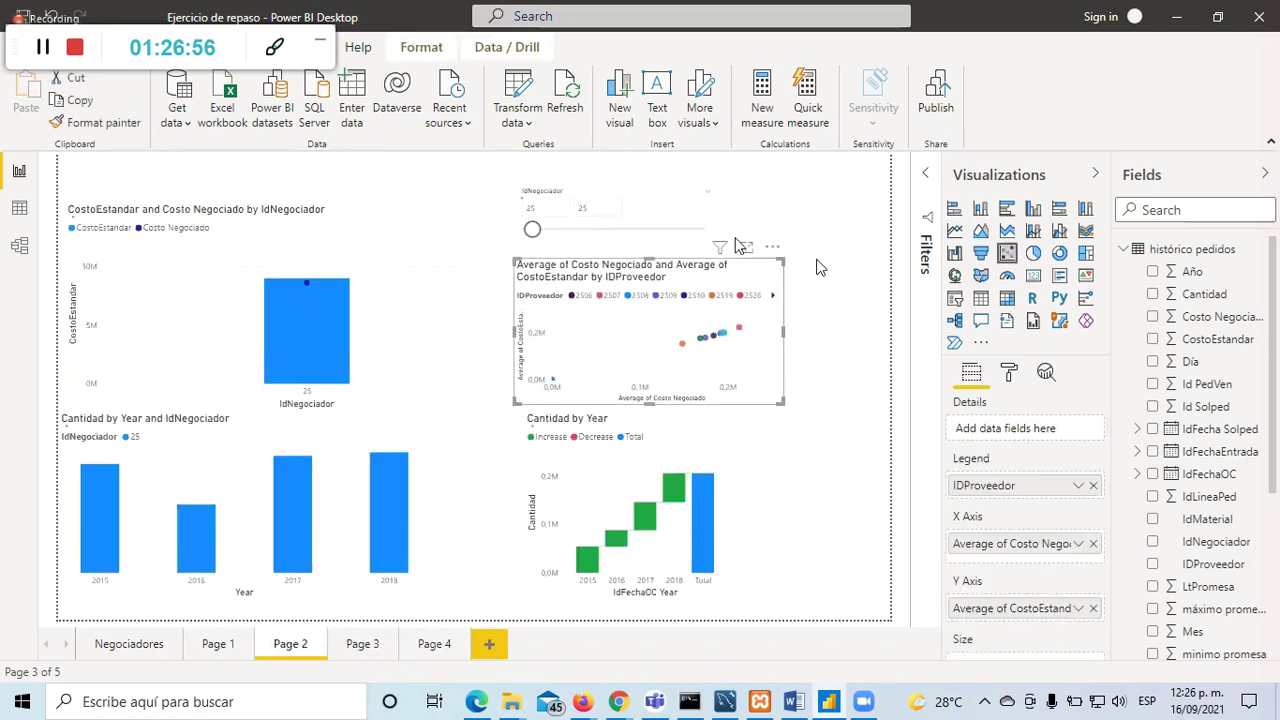
Step: Reopen the scatter chart in focus mode and inspect both axes' summarization menus
left_click(743, 246)
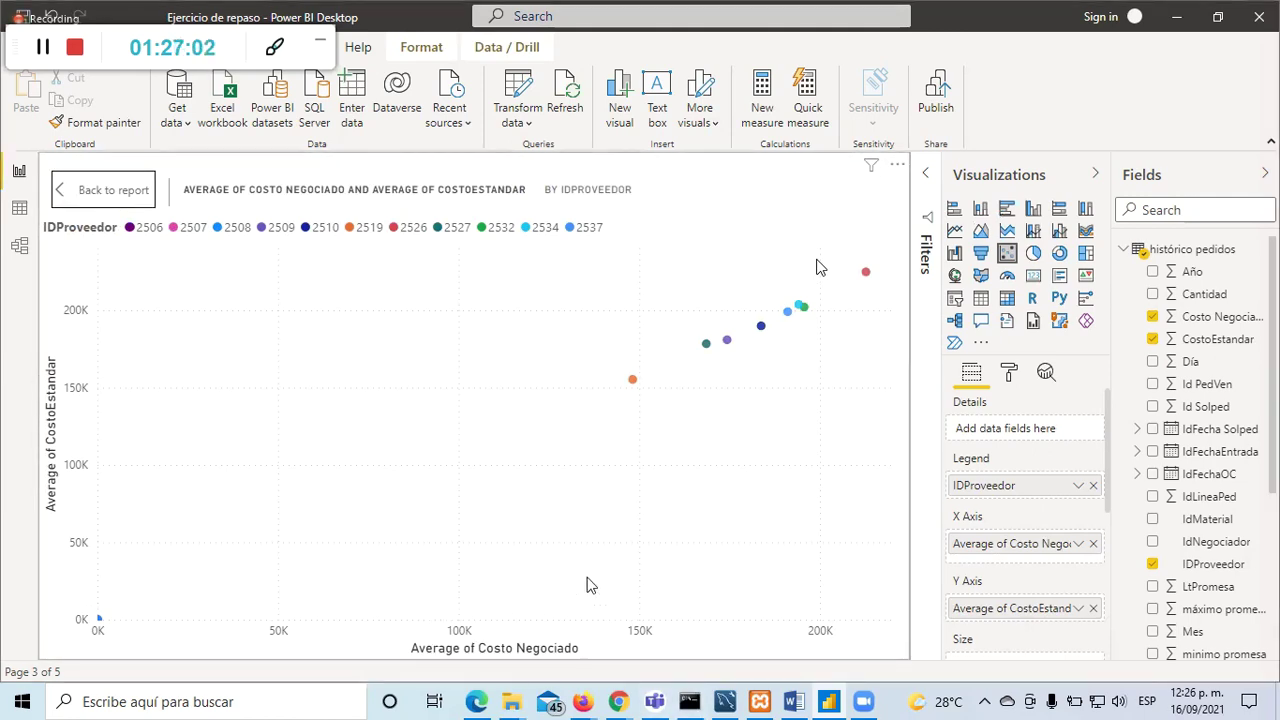
left_click(1079, 545)
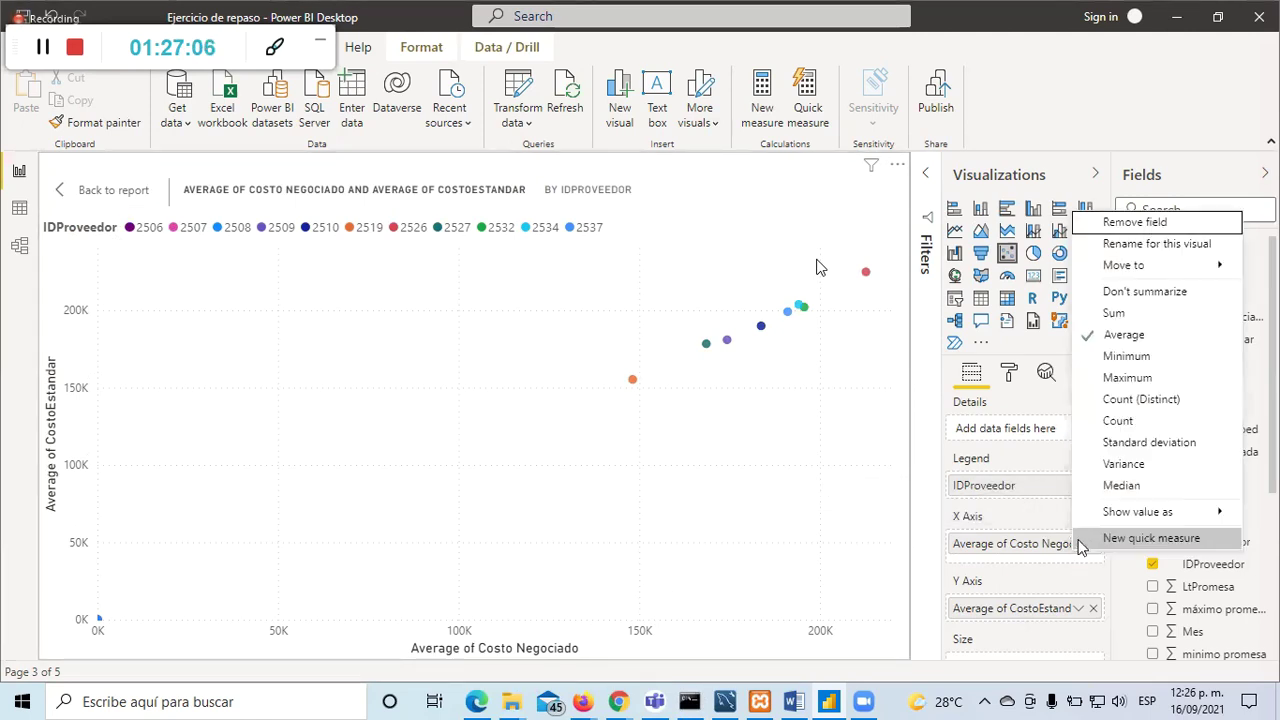
left_click(1079, 609)
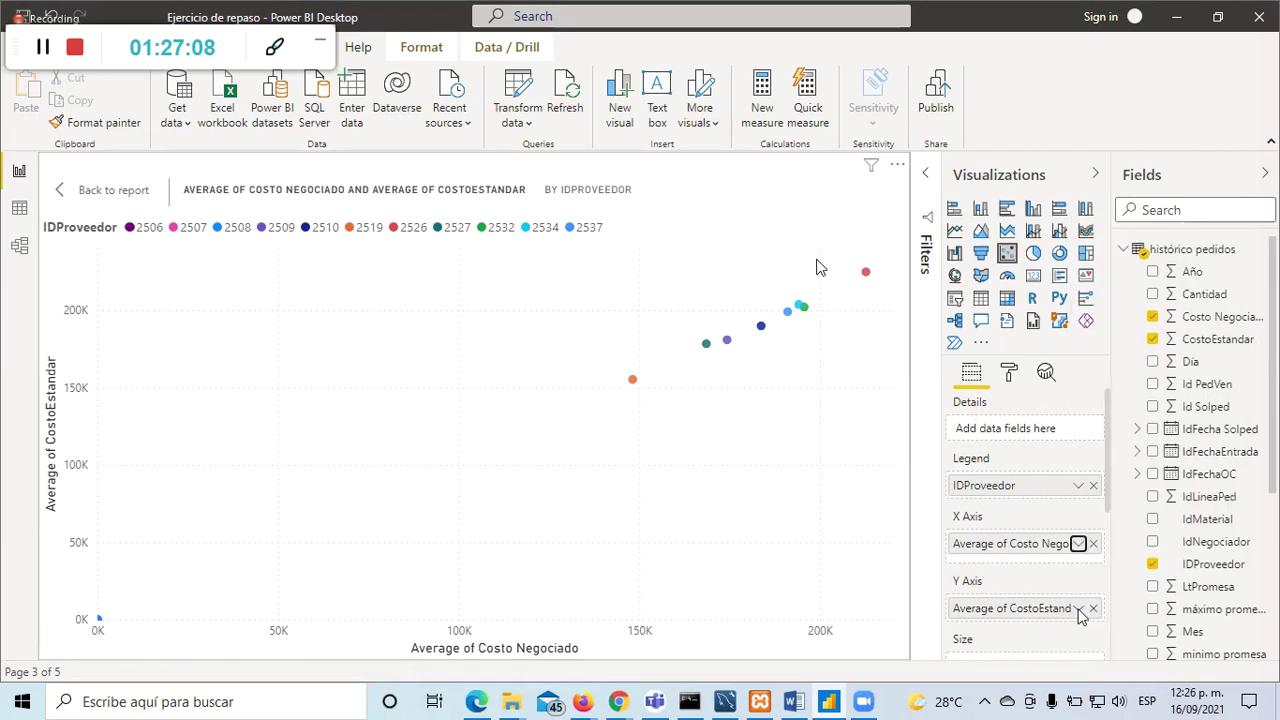
left_click(1079, 609)
key("Escape")
mouse_move(706, 346)
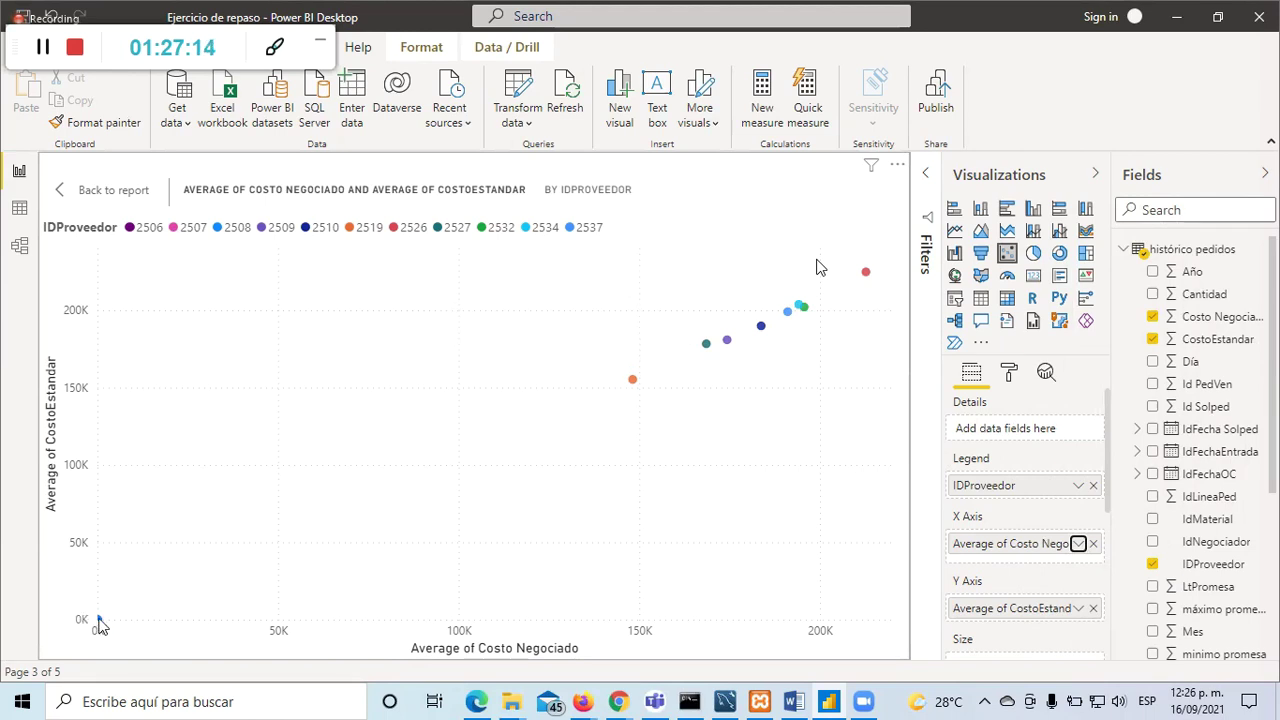
mouse_move(99, 623)
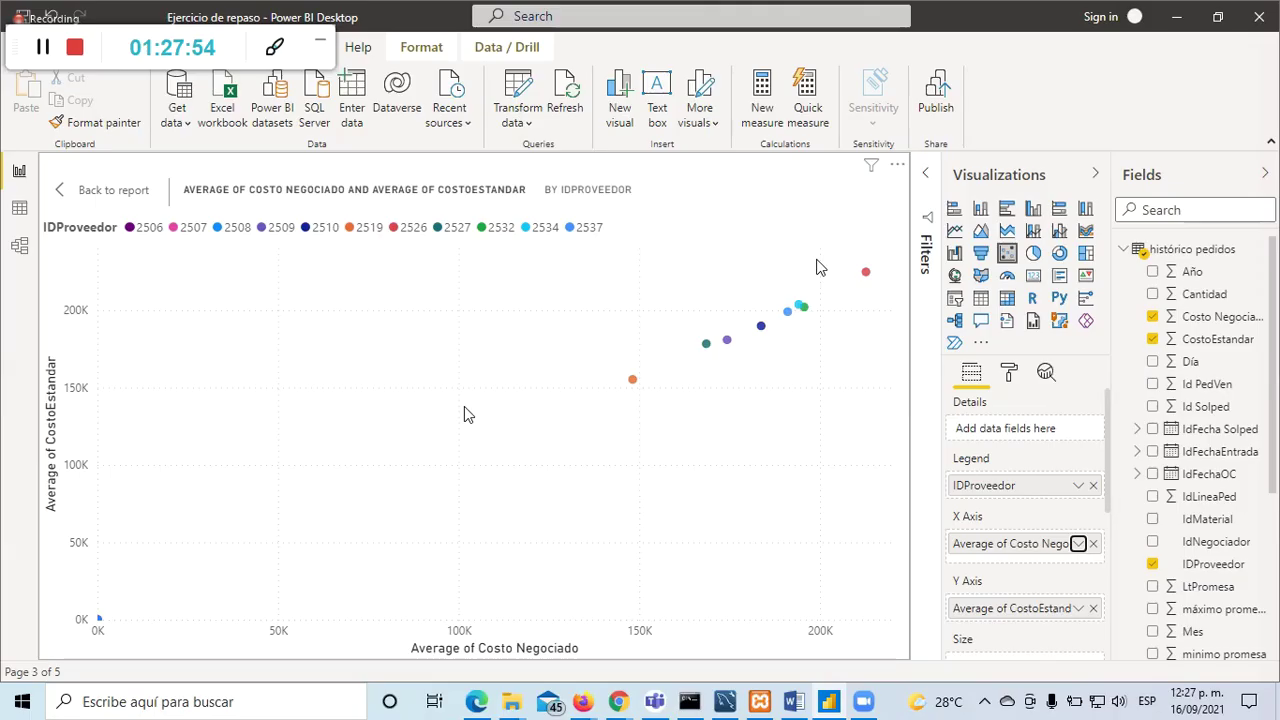
Step: Leave focus mode and go to the empty Page 4
left_click(86, 193)
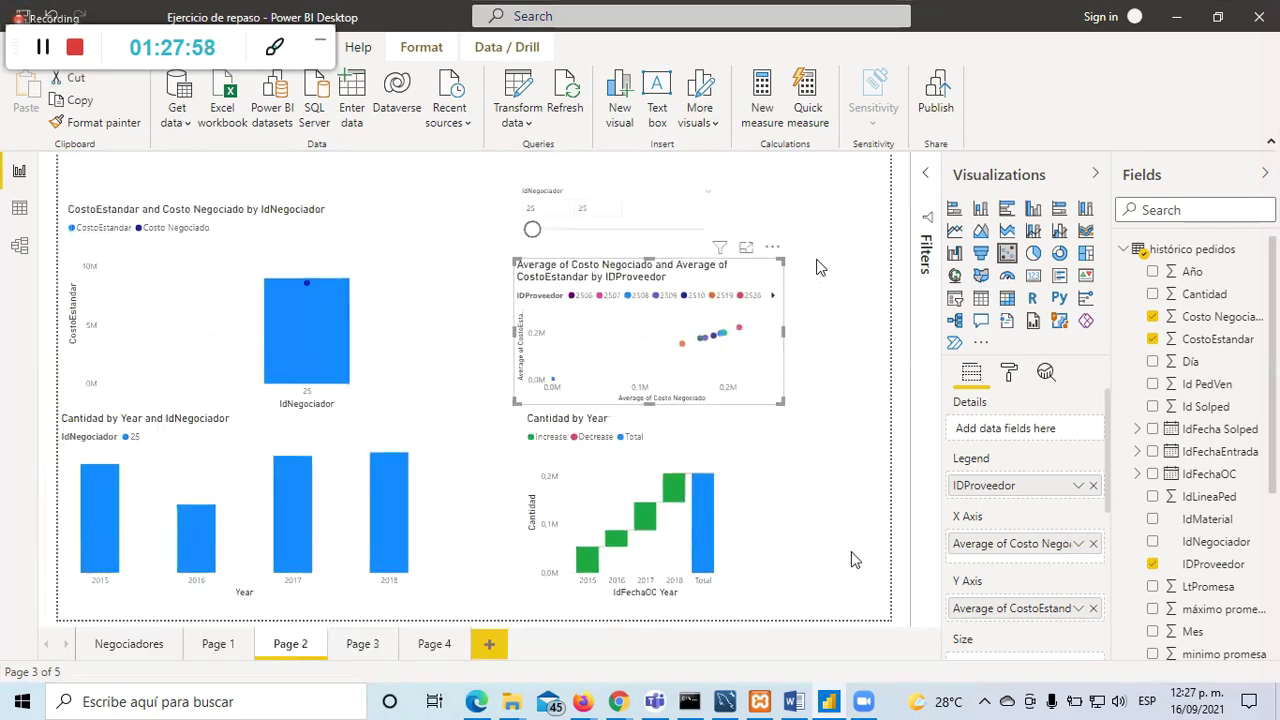
left_click(818, 516)
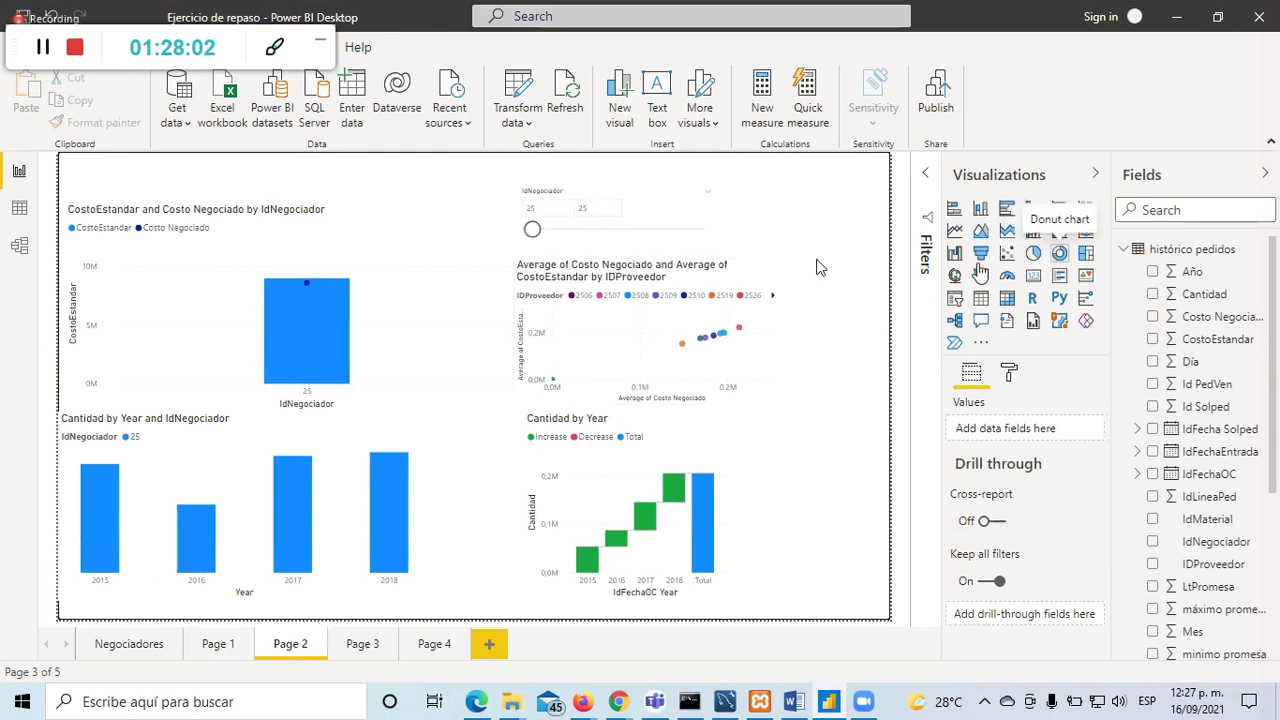
left_click(350, 650)
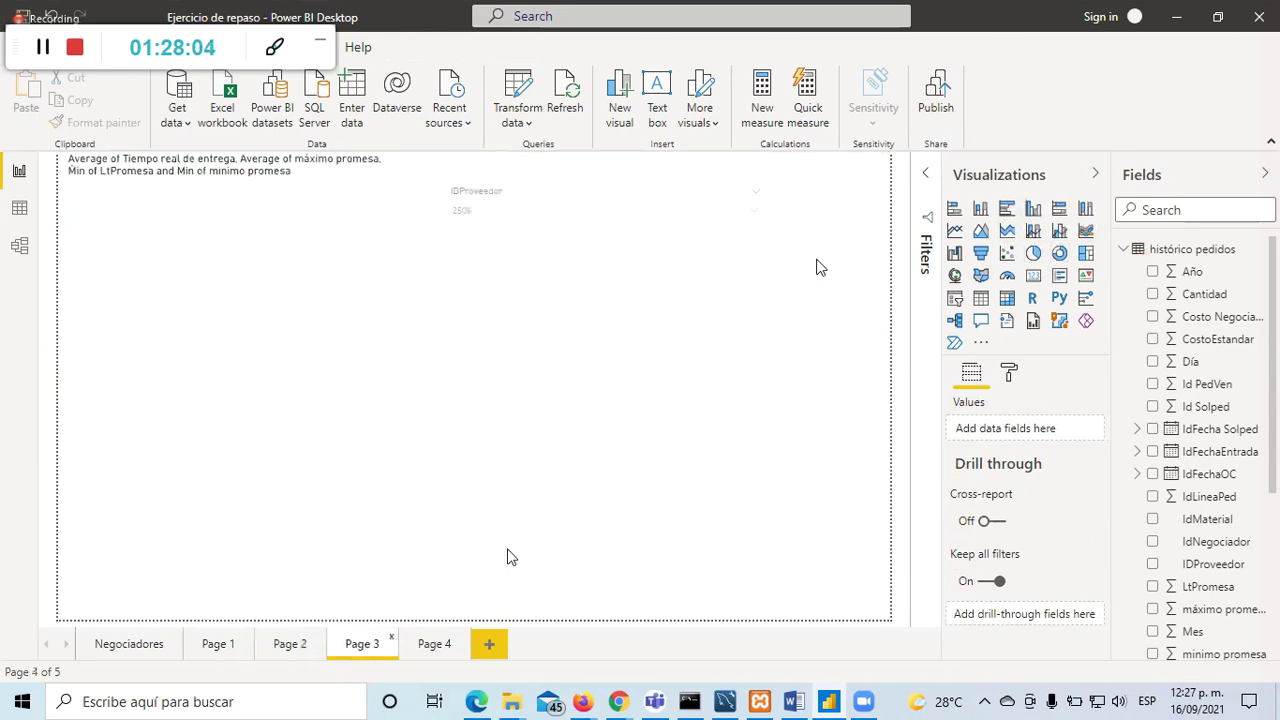
double_click(420, 648)
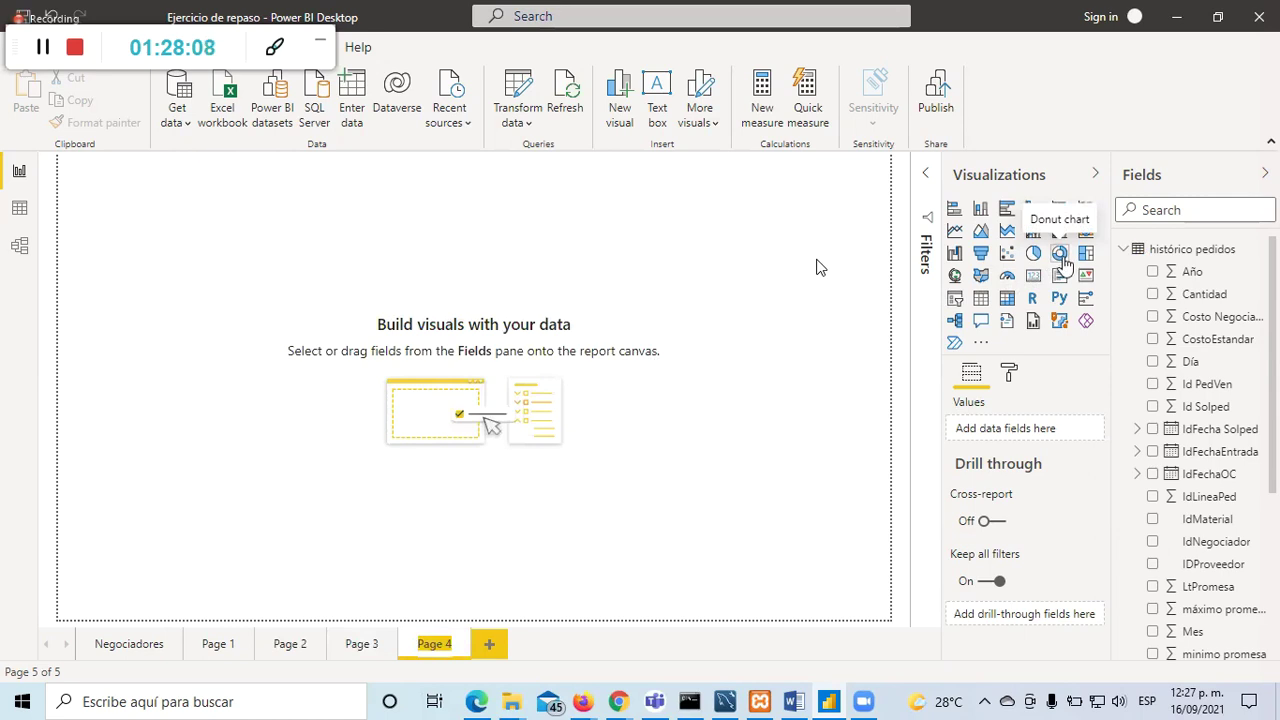
Step: Add a donut chart of Cantidad with IDProveedor as legend and enlarge it
left_click(1060, 254)
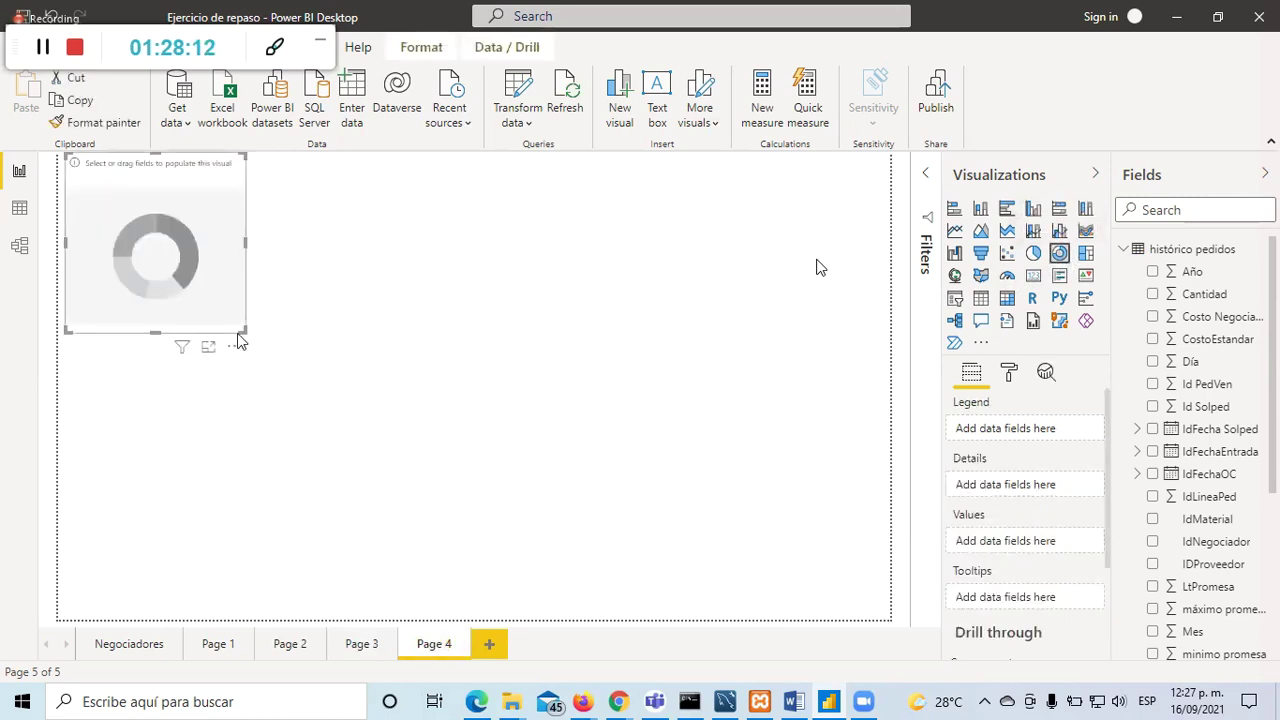
left_click_drag(256, 344, 423, 487)
left_click(147, 300)
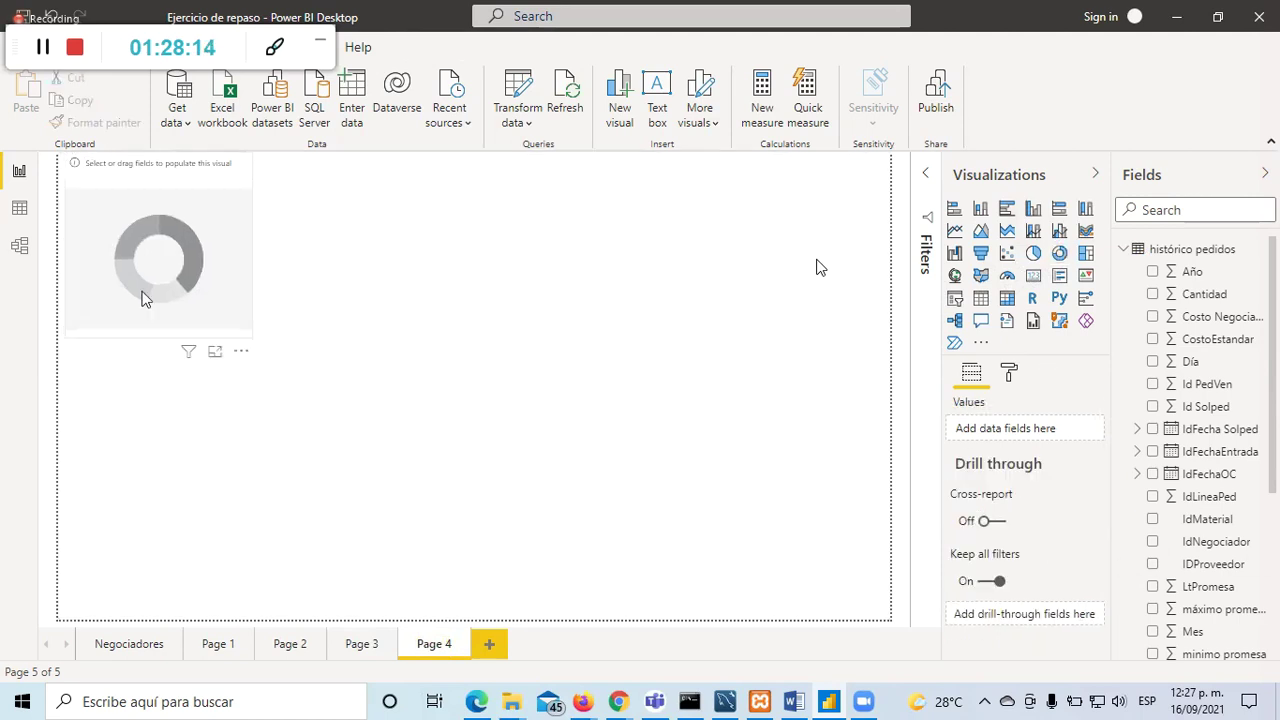
left_click(1152, 564)
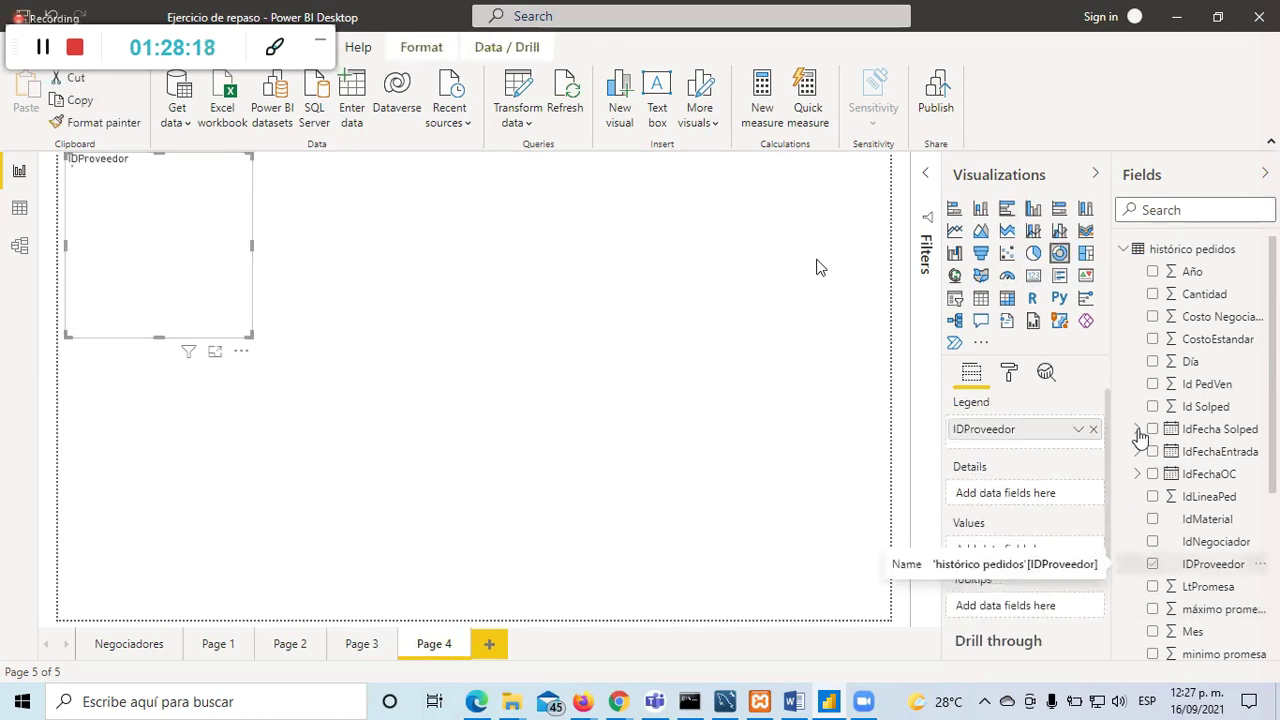
left_click(1152, 294)
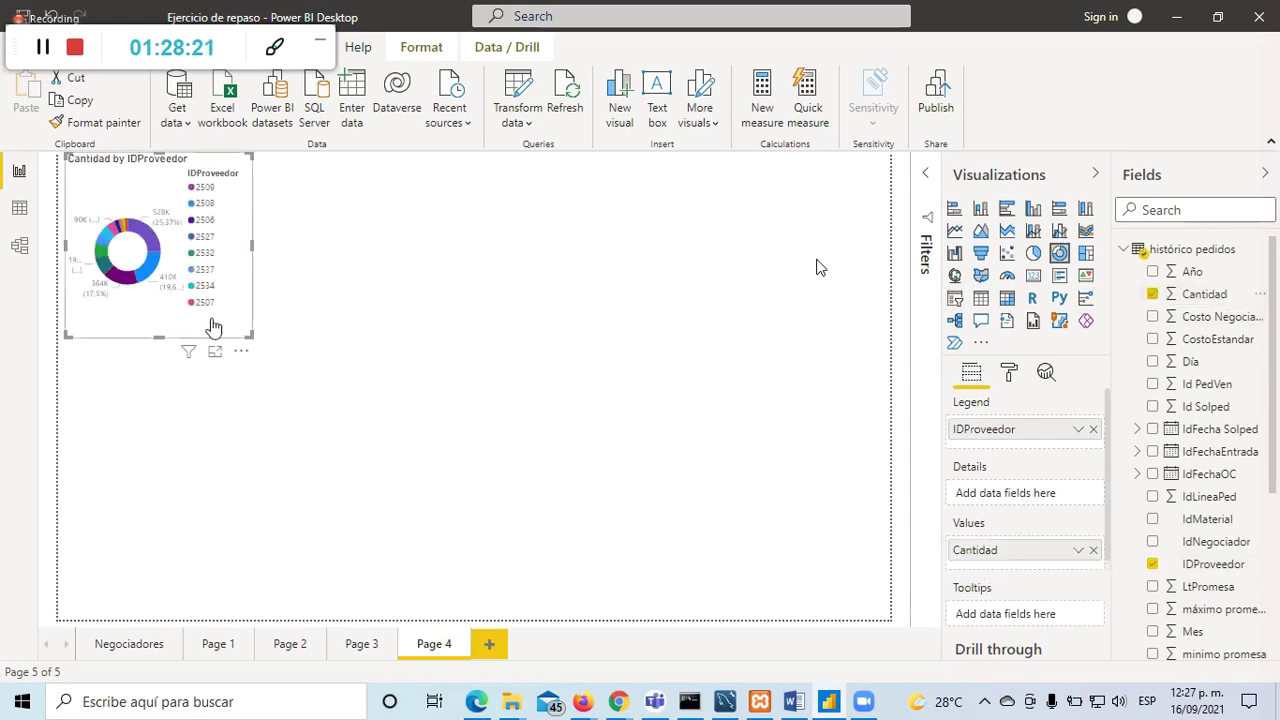
left_click_drag(252, 336, 561, 549)
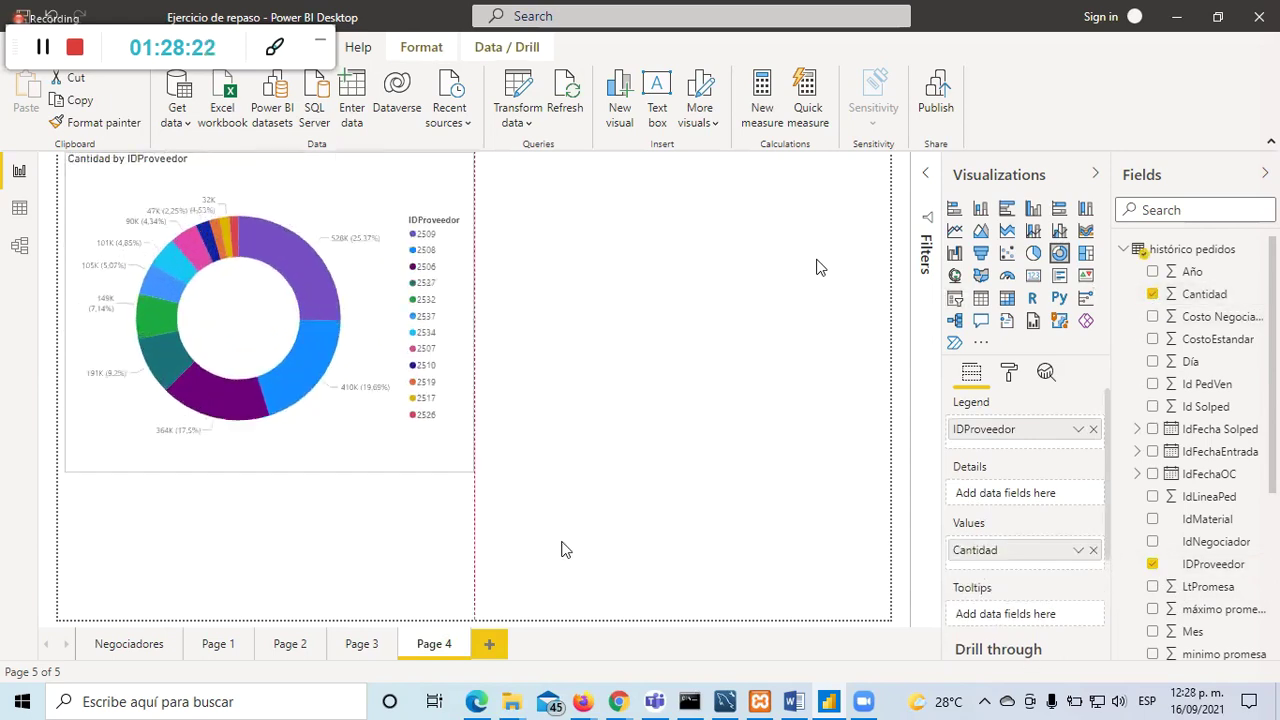
left_click(603, 469)
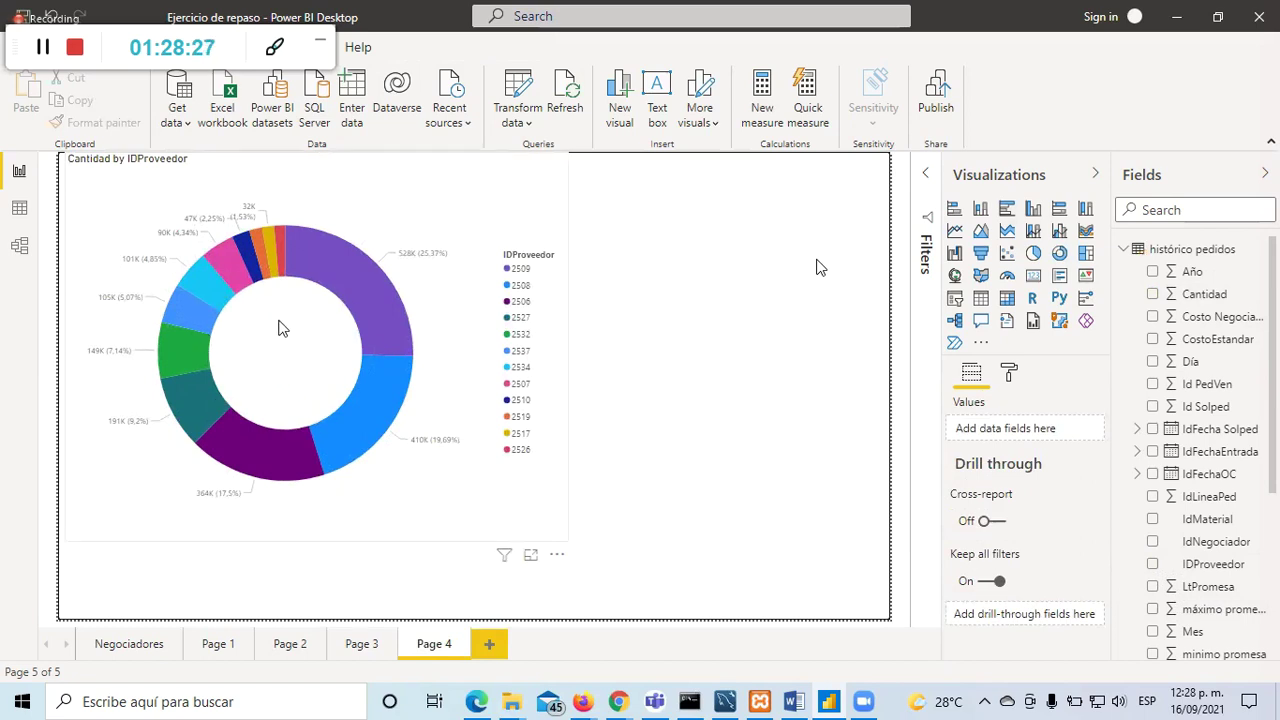
Step: Check Cantidad's summarization and toggle the chart between pie and donut styles
left_click(280, 348)
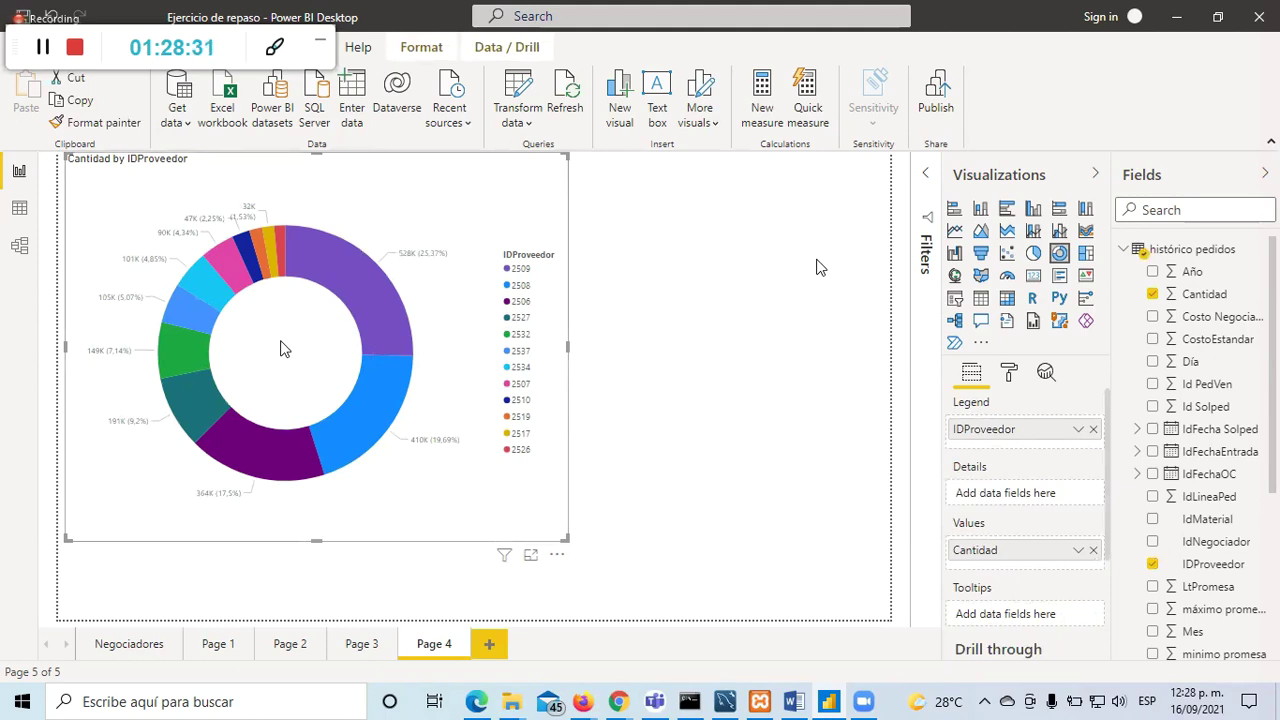
left_click(1078, 550)
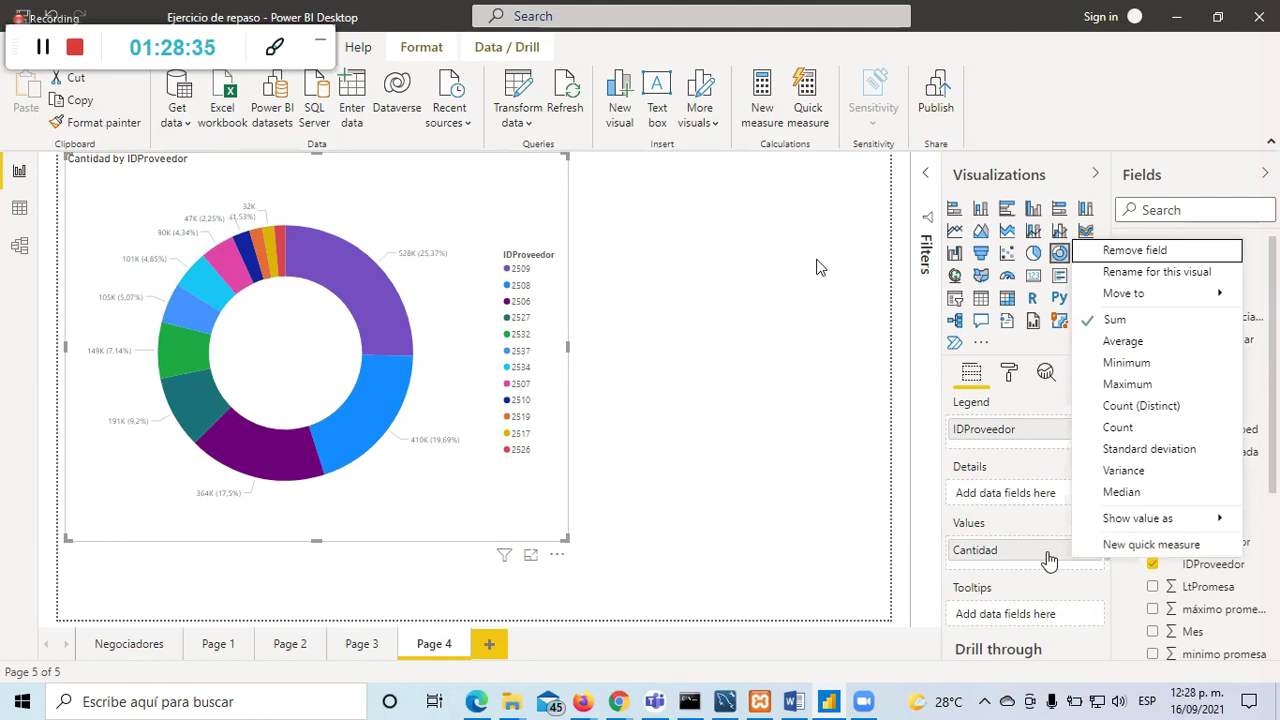
left_click(1038, 588)
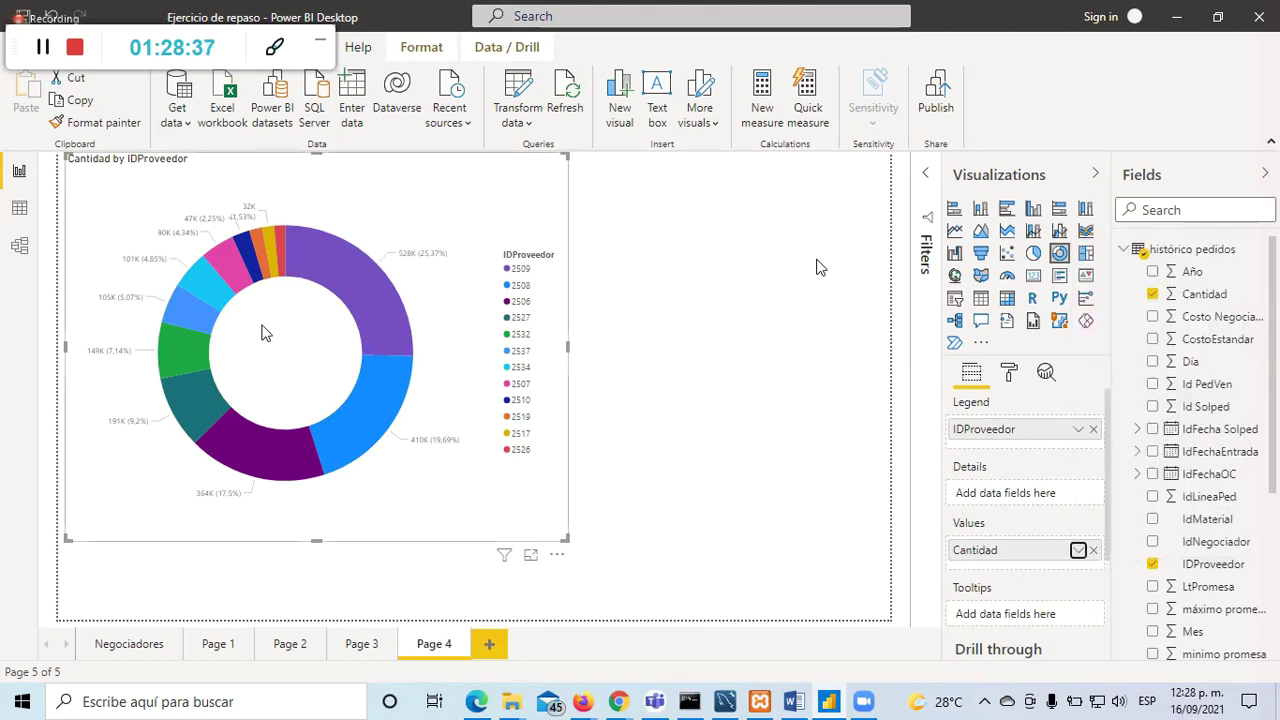
mouse_move(271, 270)
left_click(1033, 253)
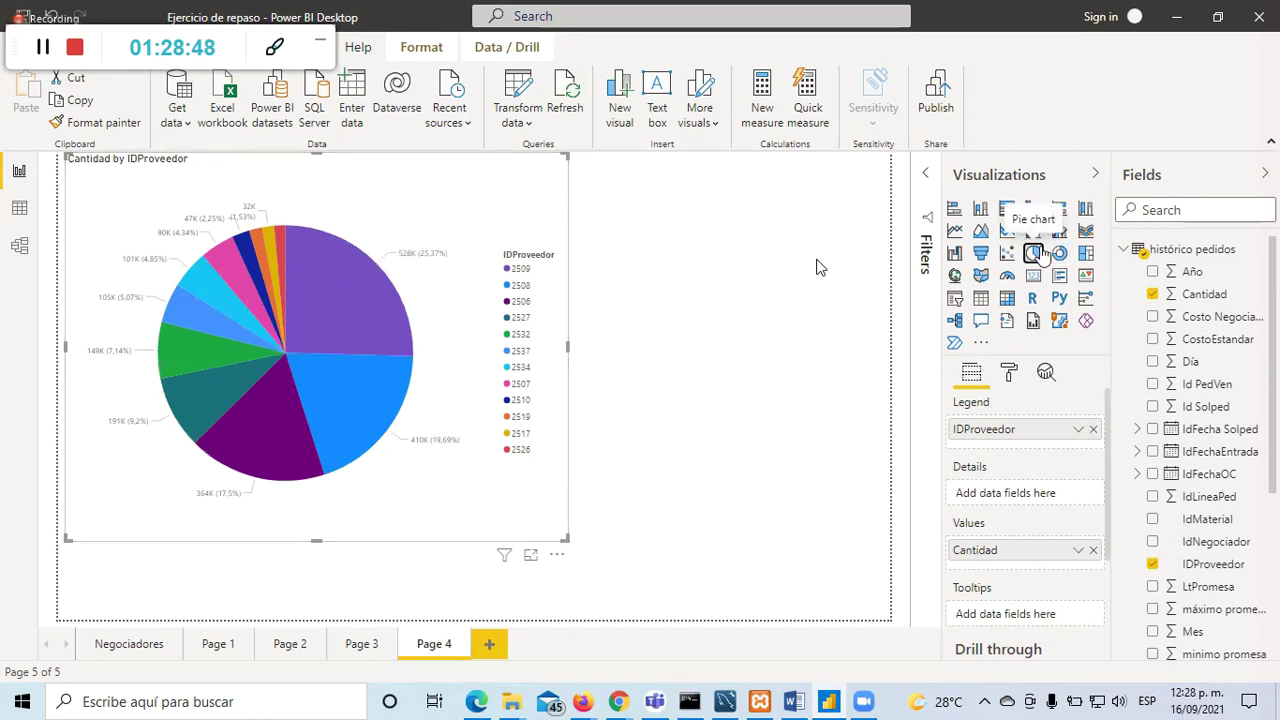
left_click(1058, 254)
left_click(1035, 256)
left_click(1058, 254)
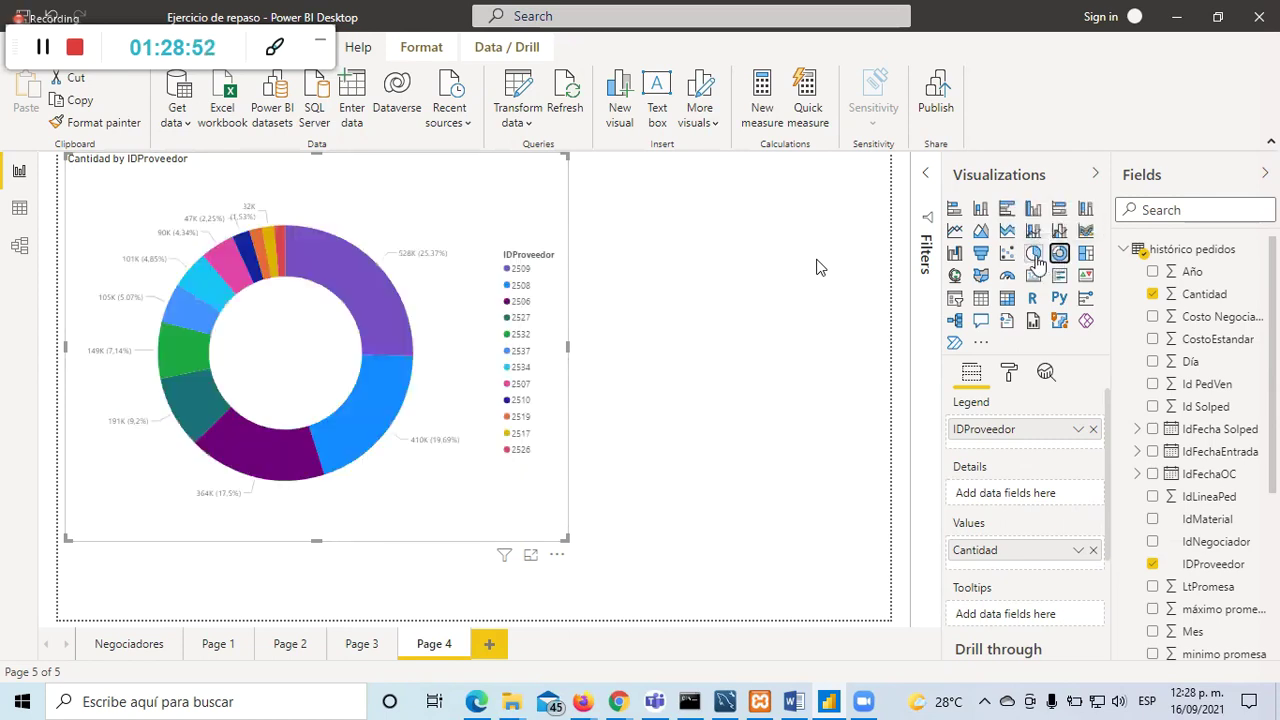
left_click(1035, 256)
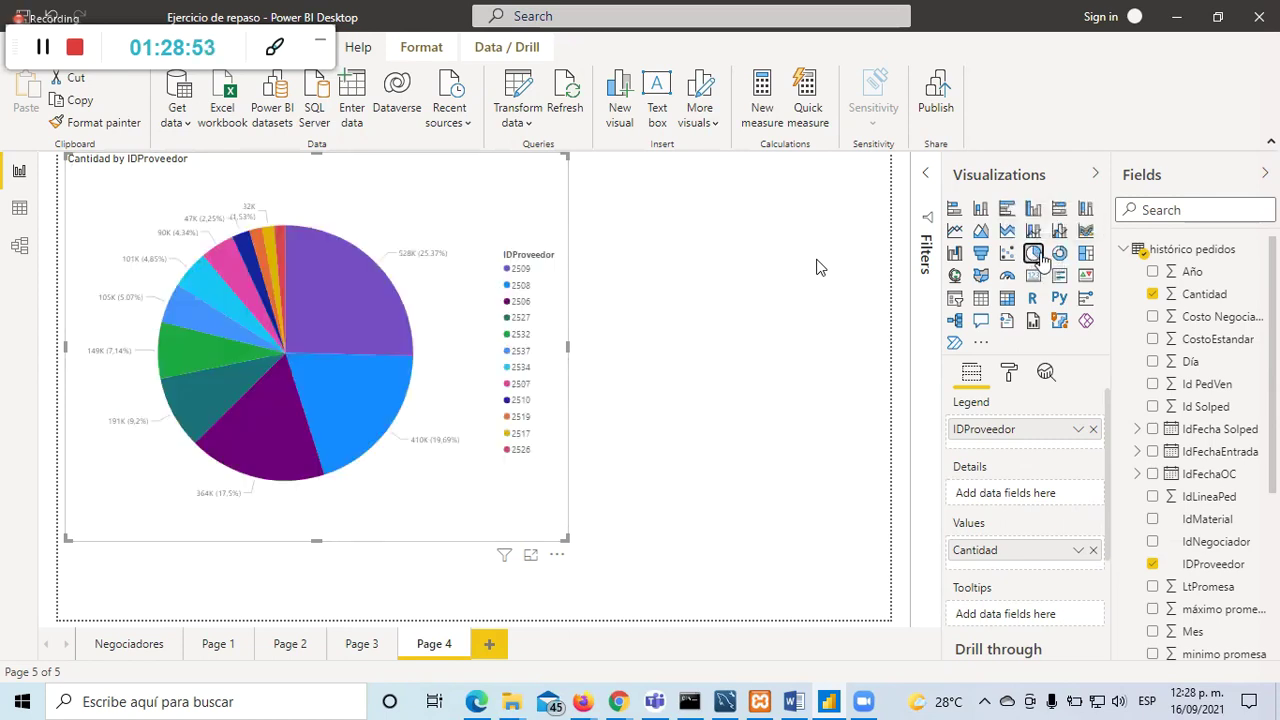
Step: Settle on the donut style and shrink it into Page 4's top-left corner
left_click(641, 477)
left_click(545, 480)
left_click(1058, 254)
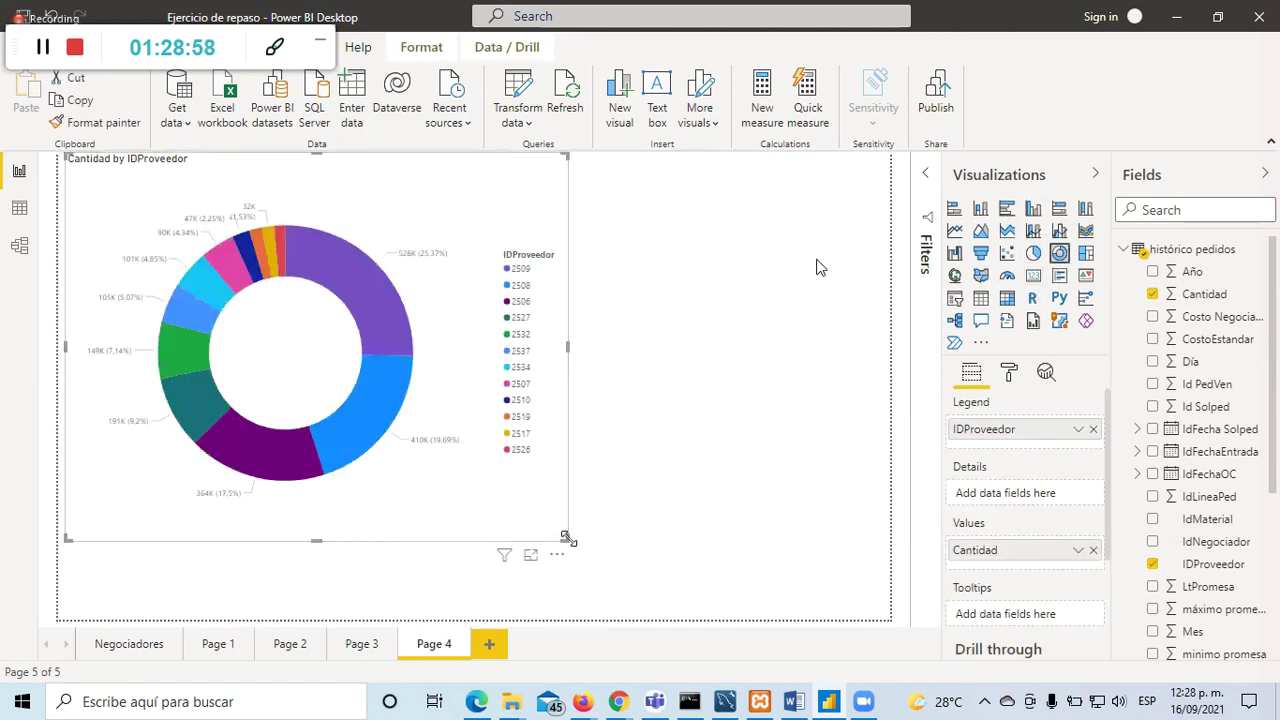
left_click_drag(449, 450, 332, 378)
left_click(400, 450)
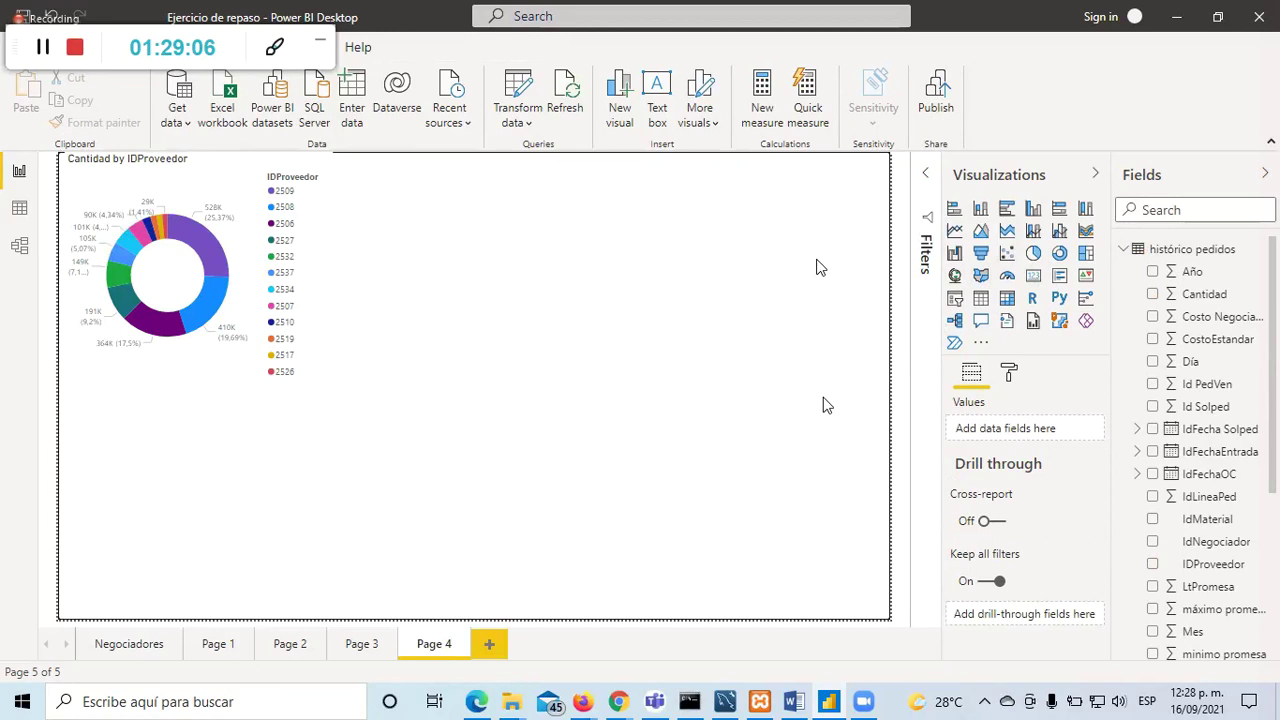
Step: Add a table of IdNegociador and Costo Negociado in the upper middle of Page 4
left_click(981, 298)
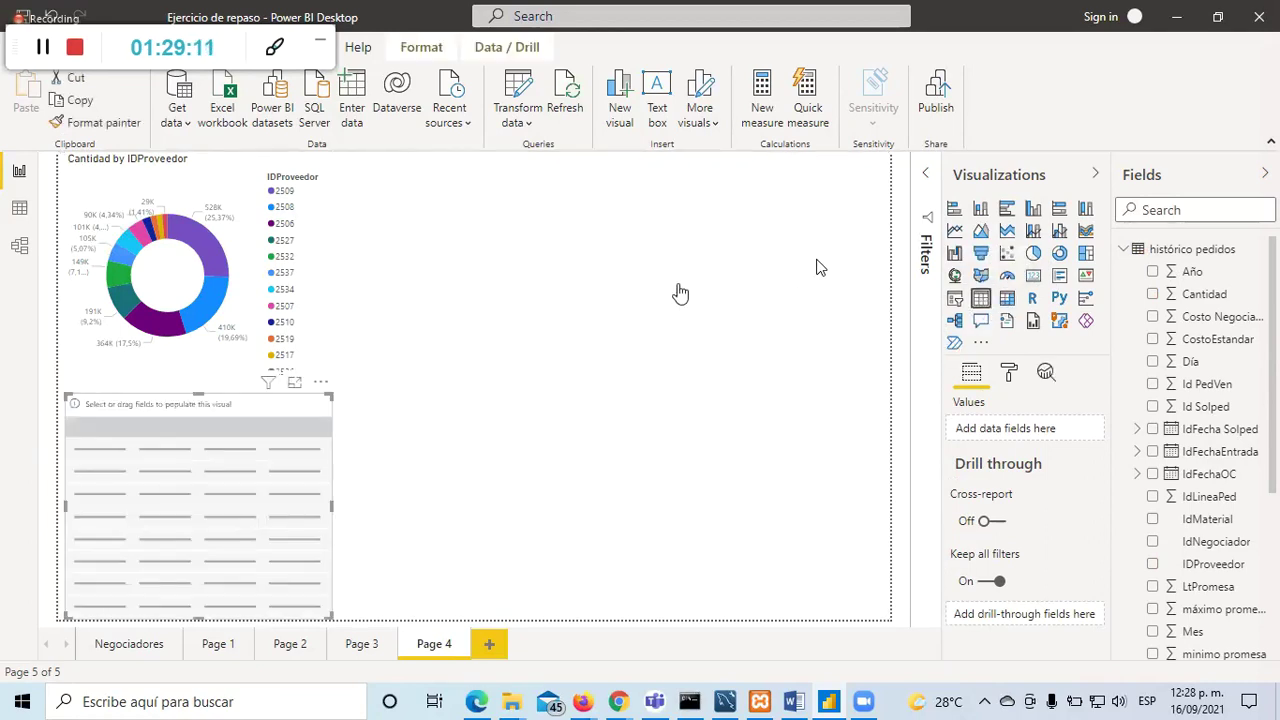
left_click_drag(327, 424, 688, 201)
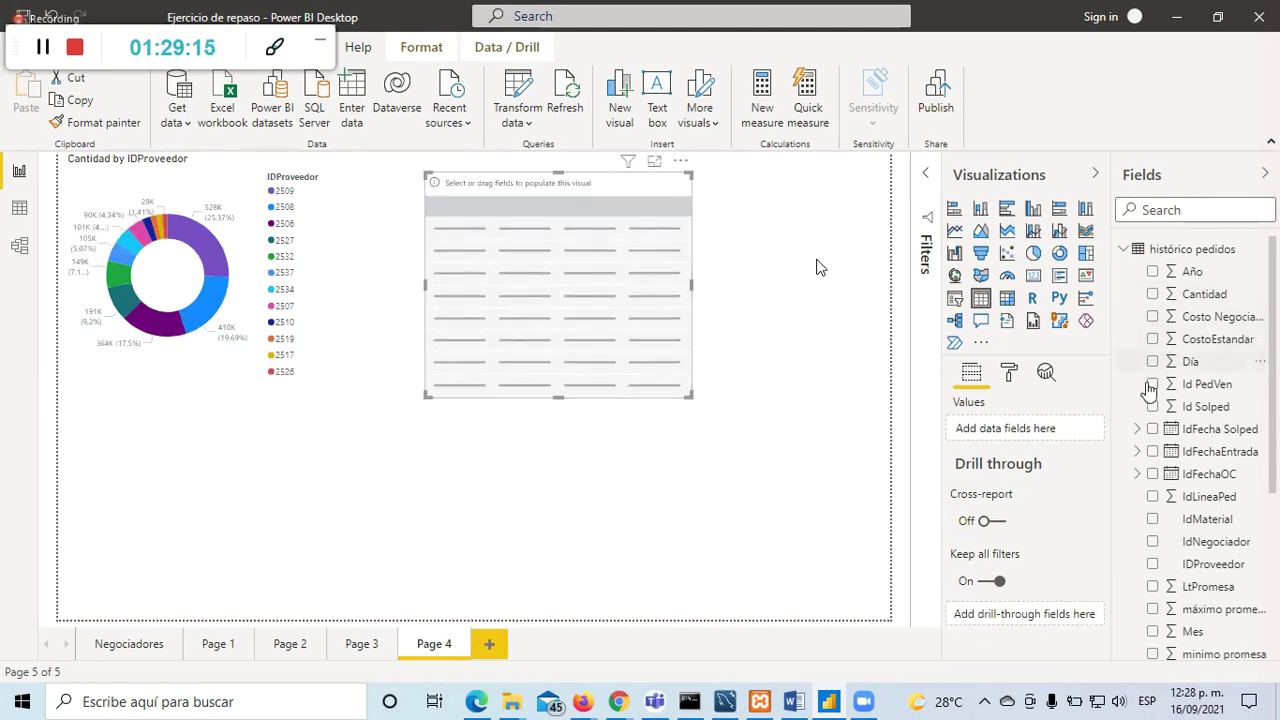
left_click(1155, 543)
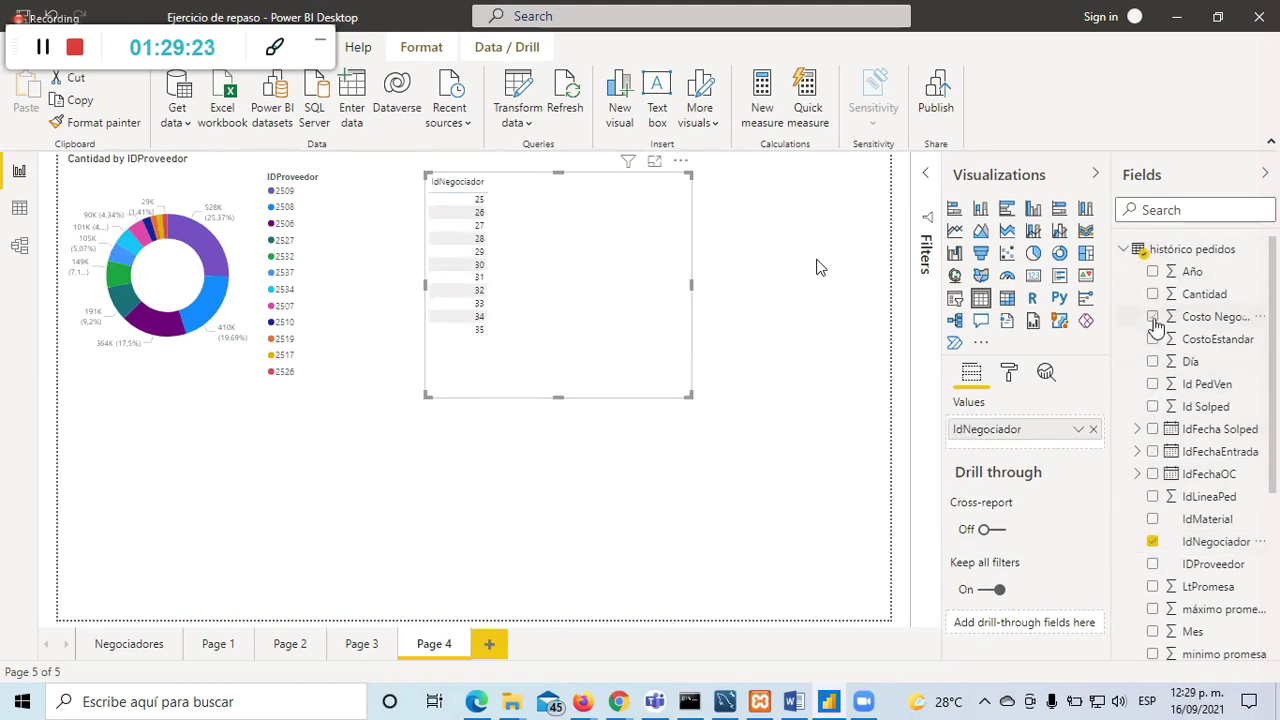
left_click(1153, 317)
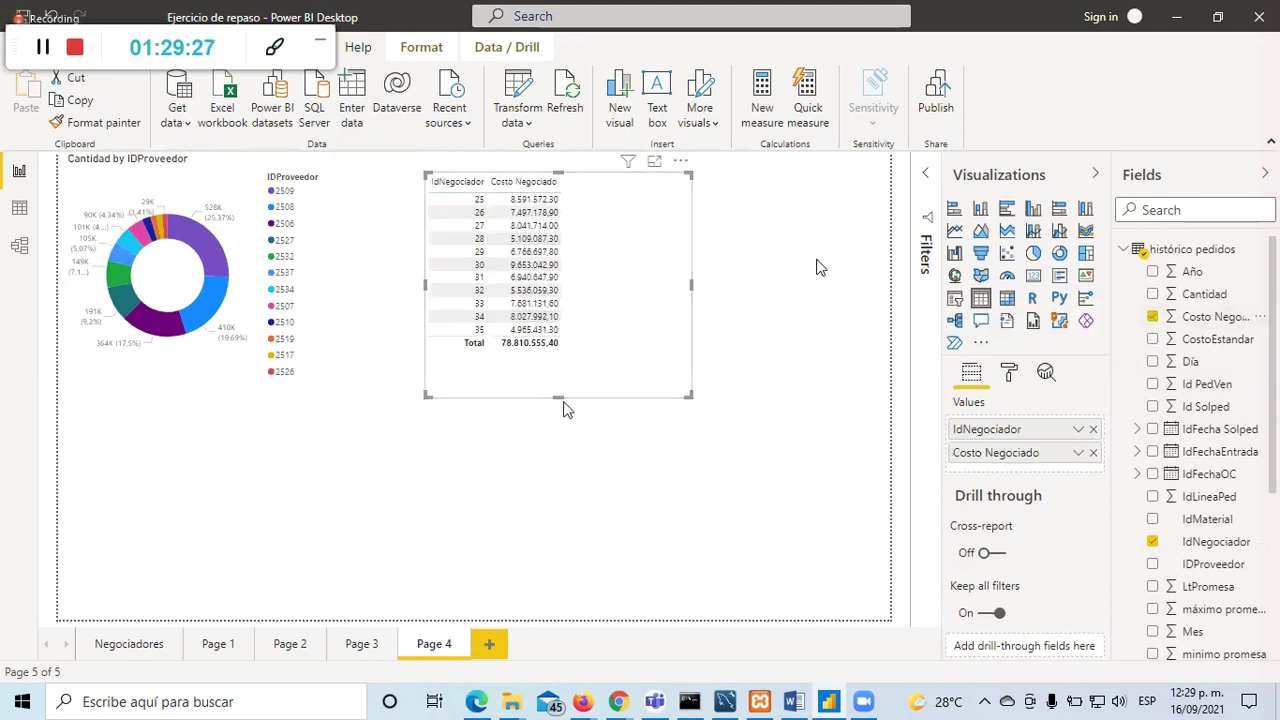
Step: Narrow the table to its two columns and highlight negotiator 32 to cross-filter the donut
left_click(698, 273)
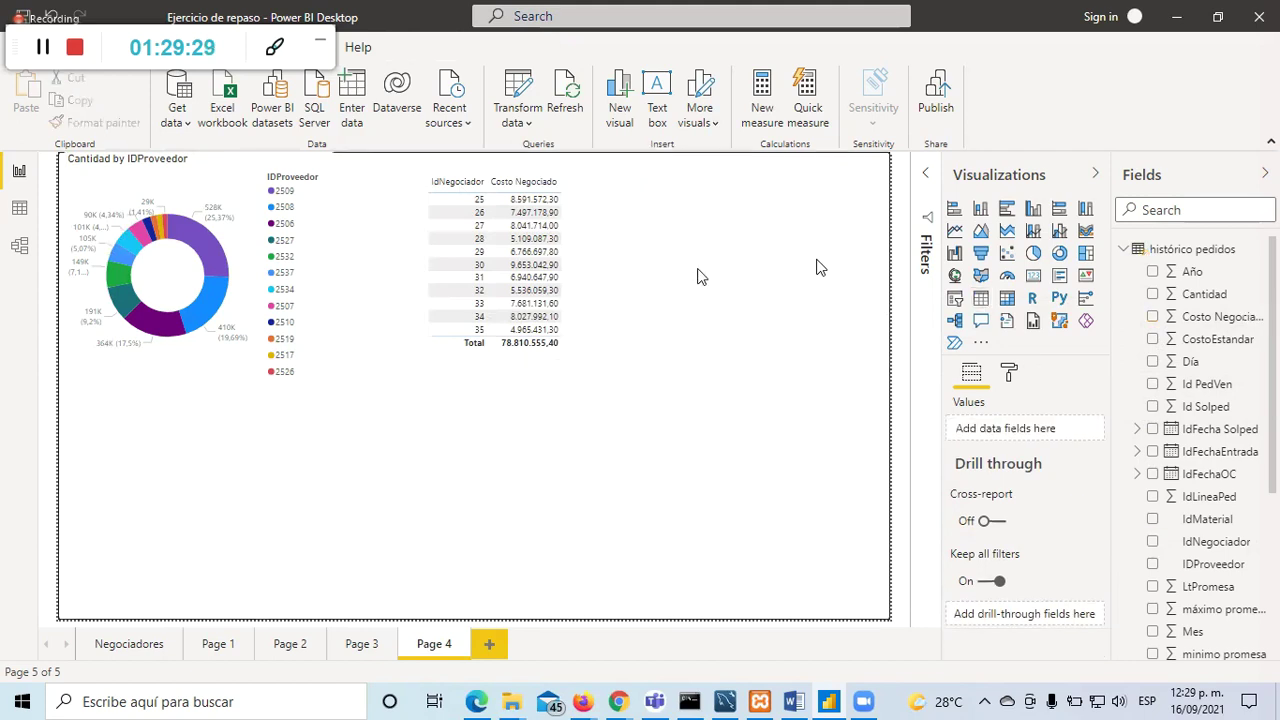
left_click(688, 273)
left_click_drag(688, 273, 570, 278)
left_click(600, 320)
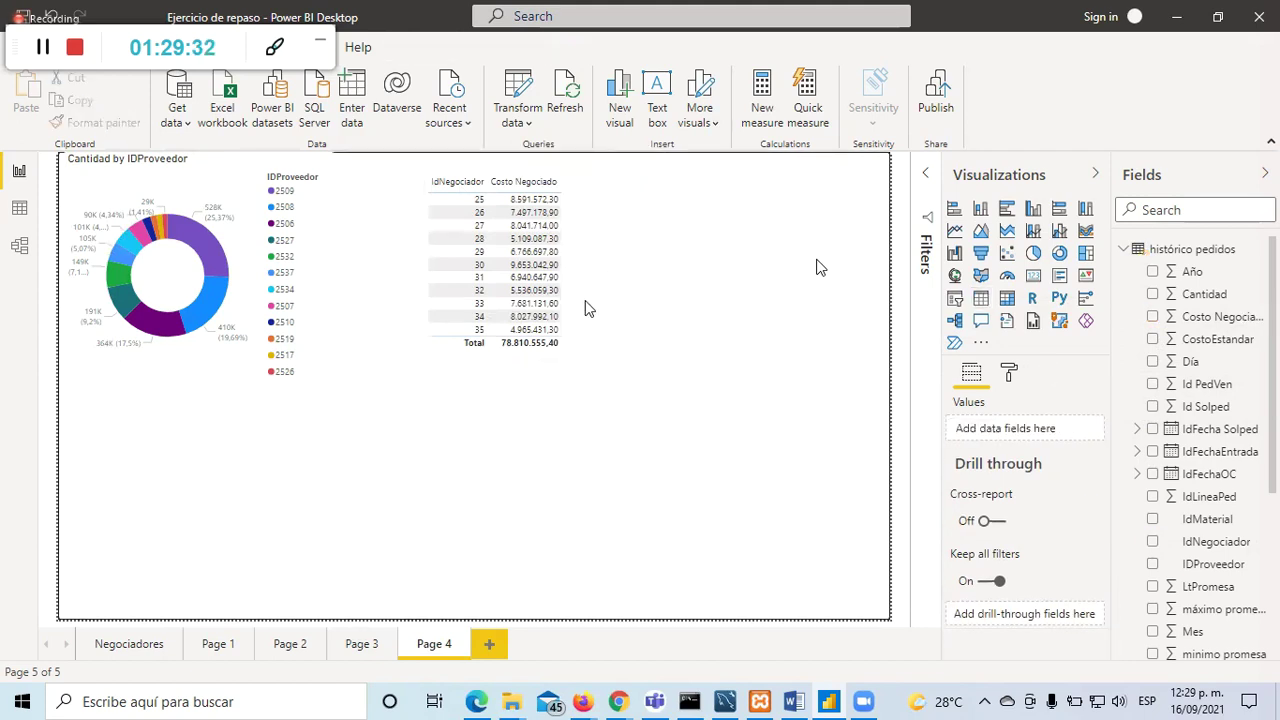
left_click(530, 290)
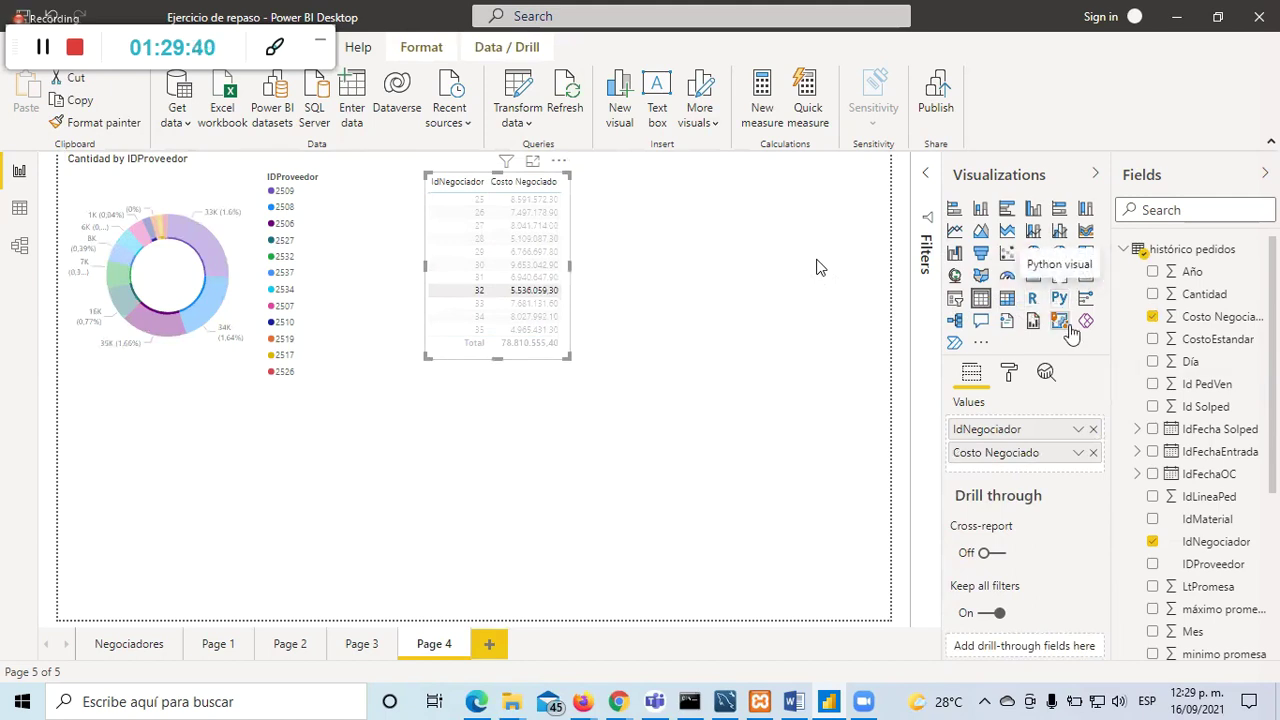
left_click(654, 437)
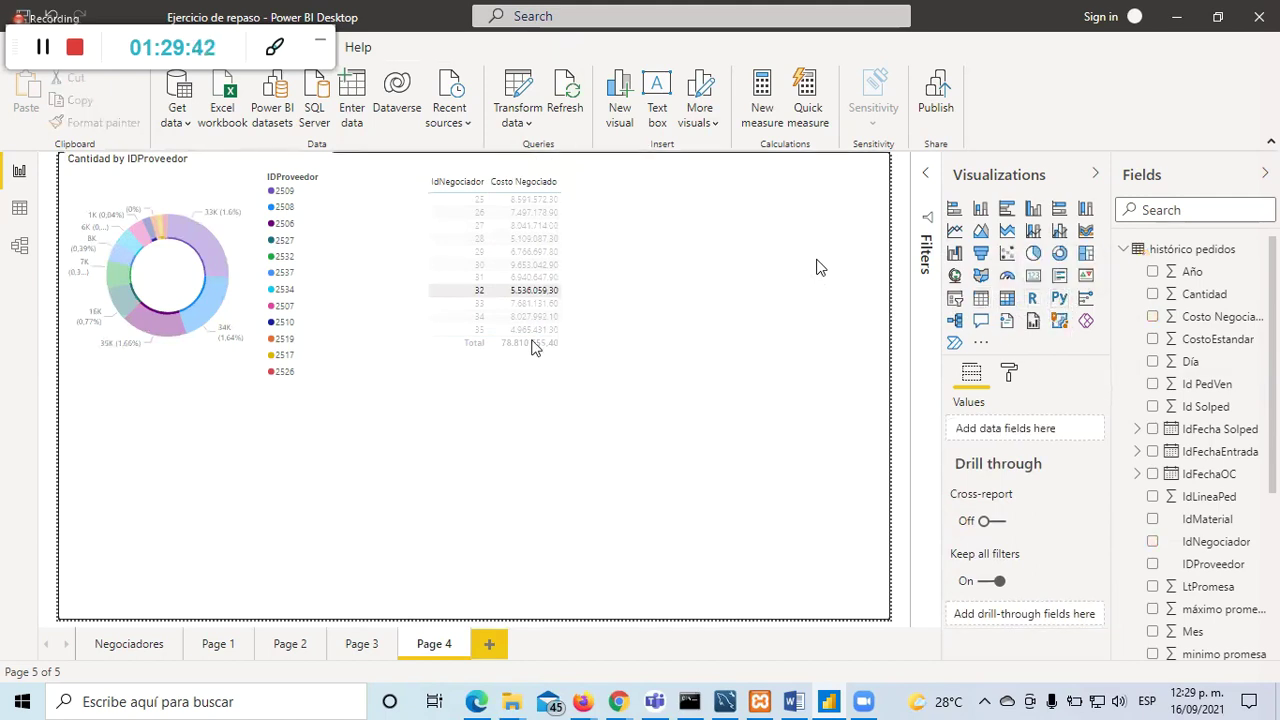
Step: Convert the table to a Python visual, append a print statement, and open the script in Notepad
left_click(529, 356)
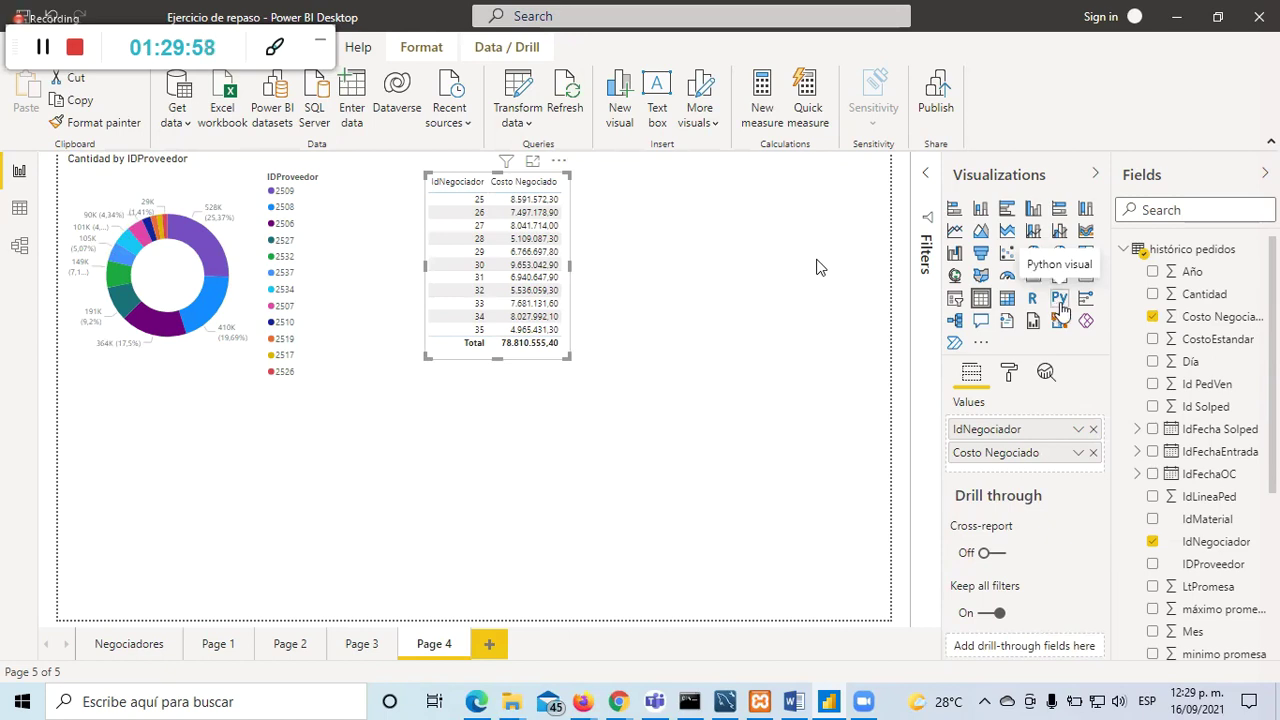
left_click(1059, 300)
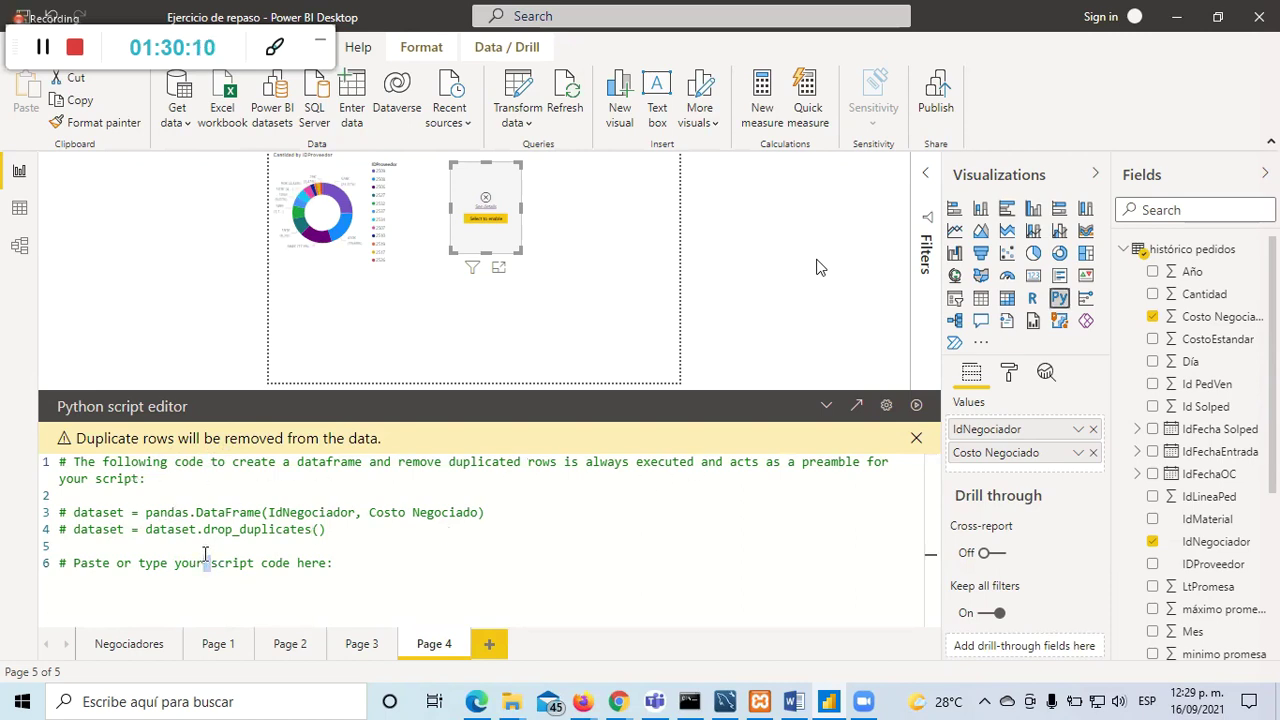
left_click(380, 564)
type("pri")
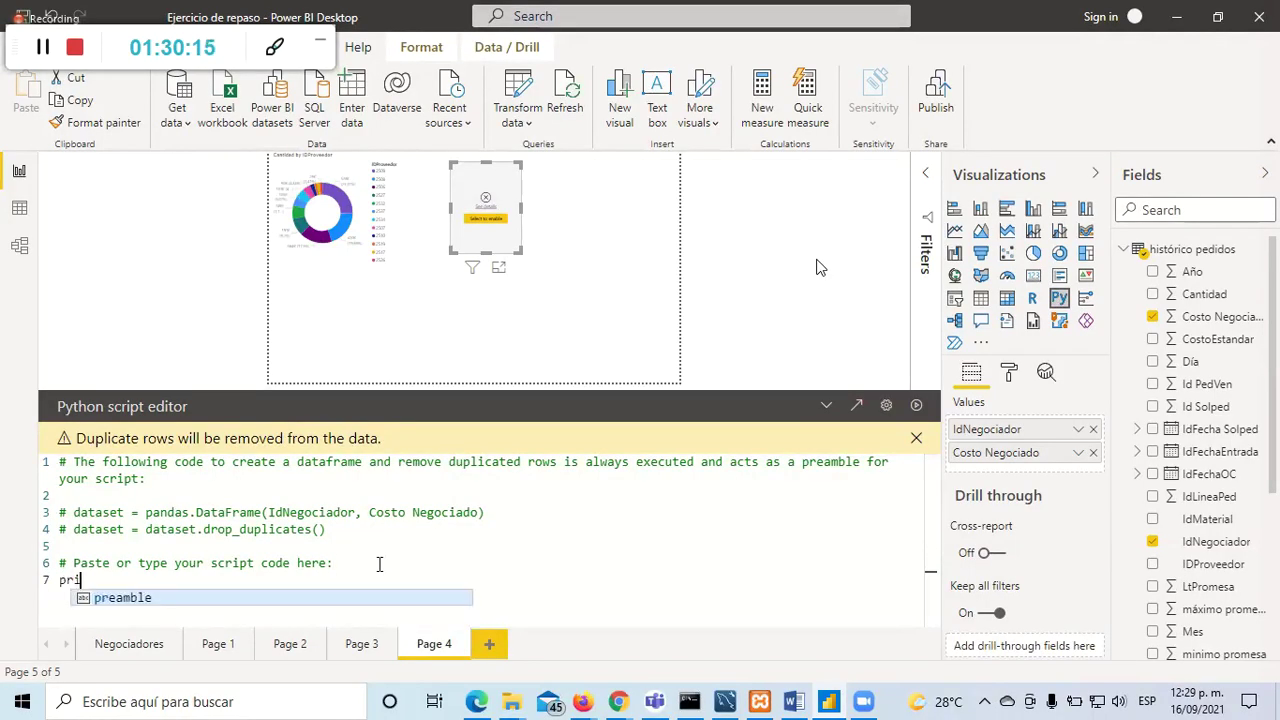
type("nt(\"an")
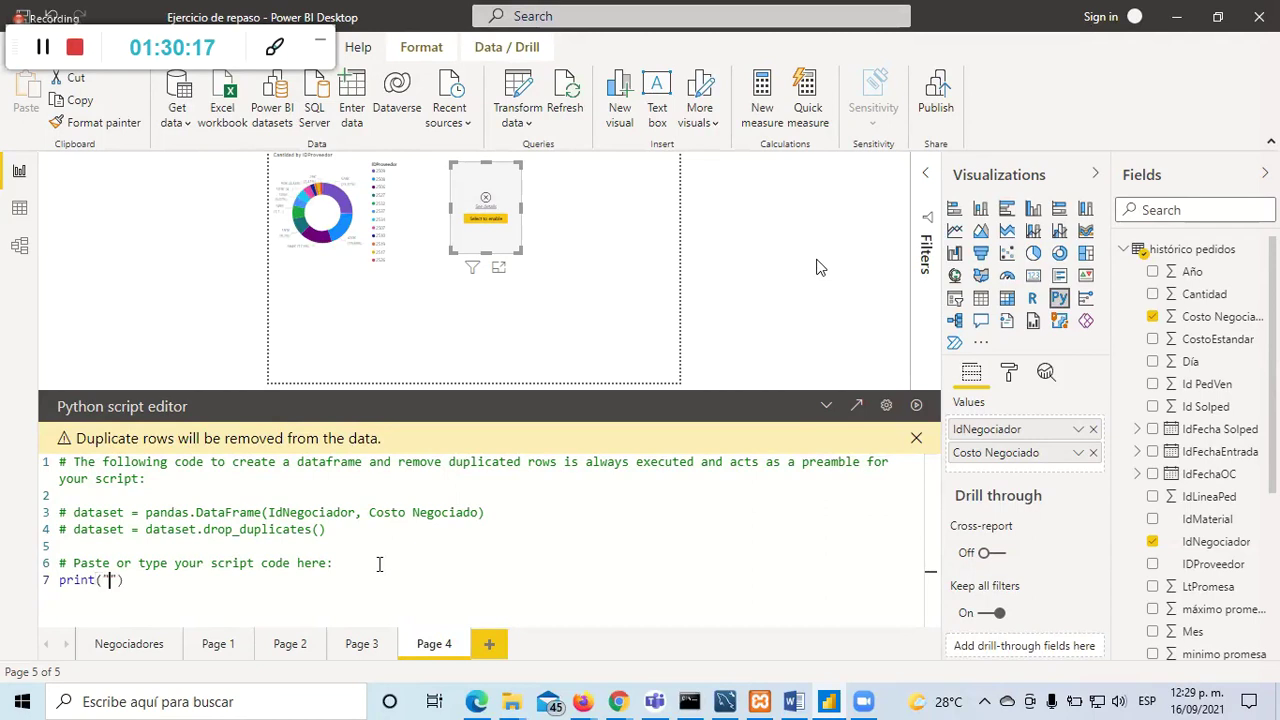
type("drés\")")
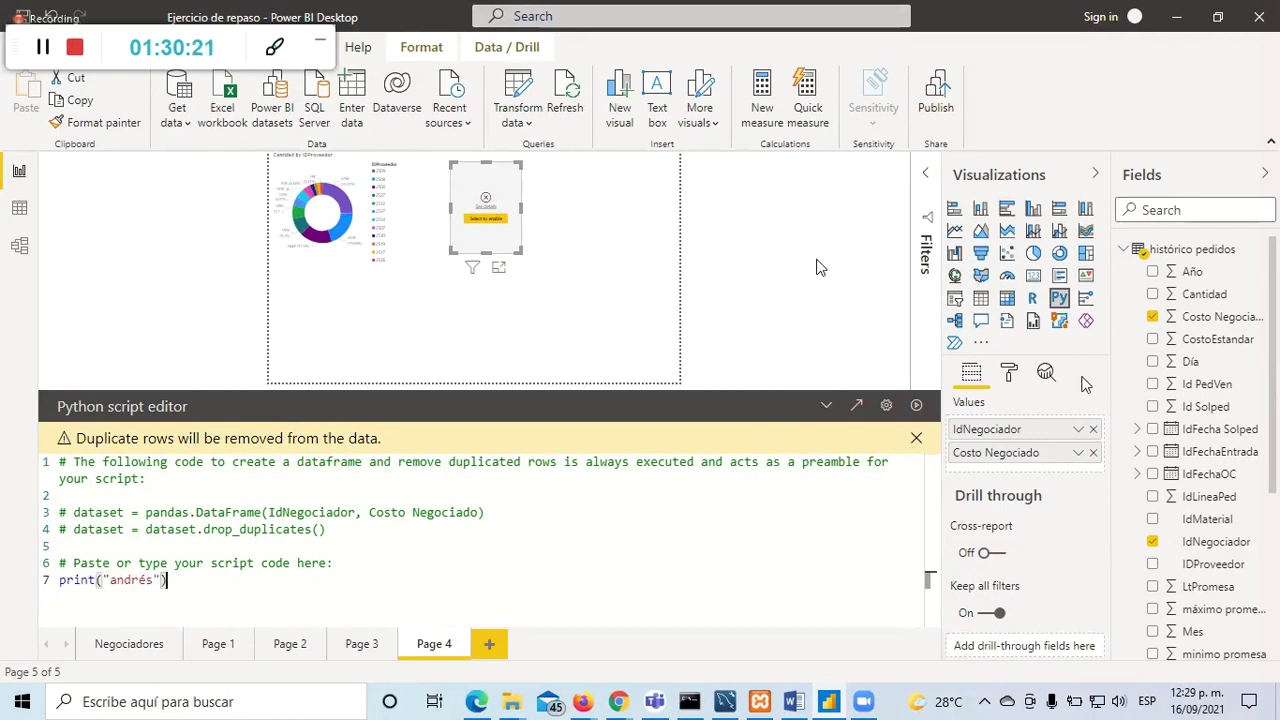
left_click(857, 406)
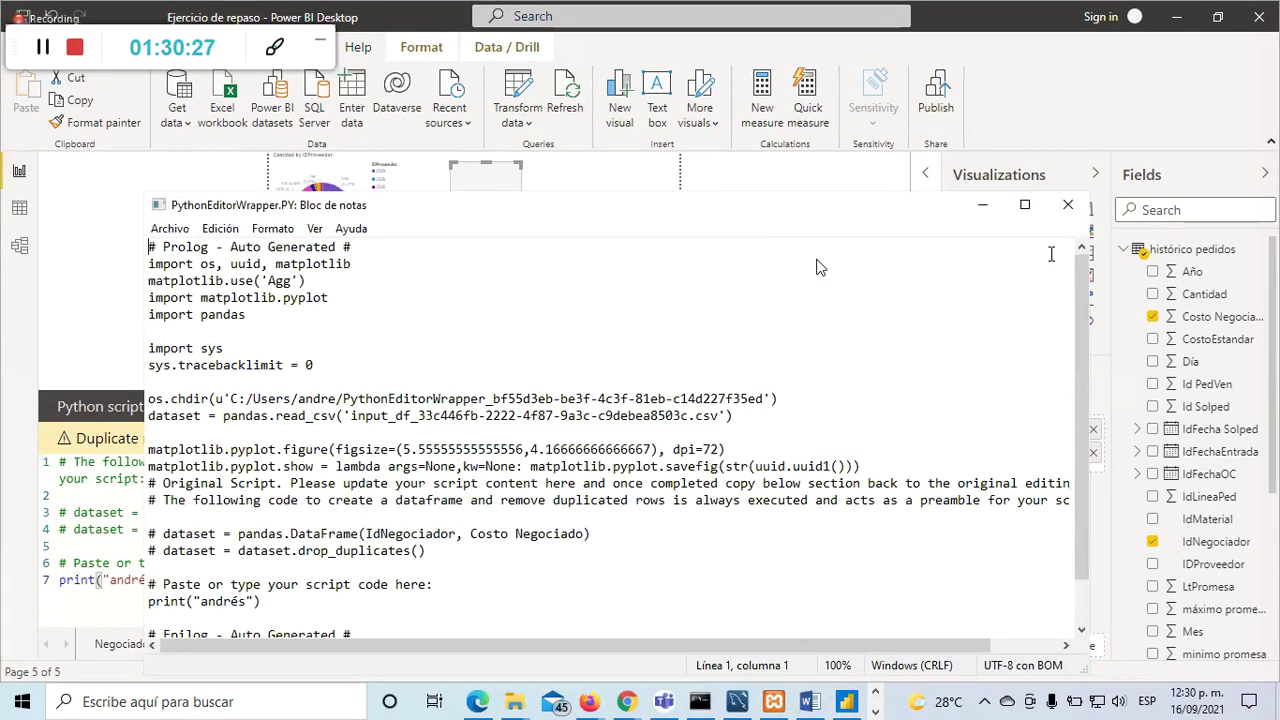
scroll(823, 384, "down", 1)
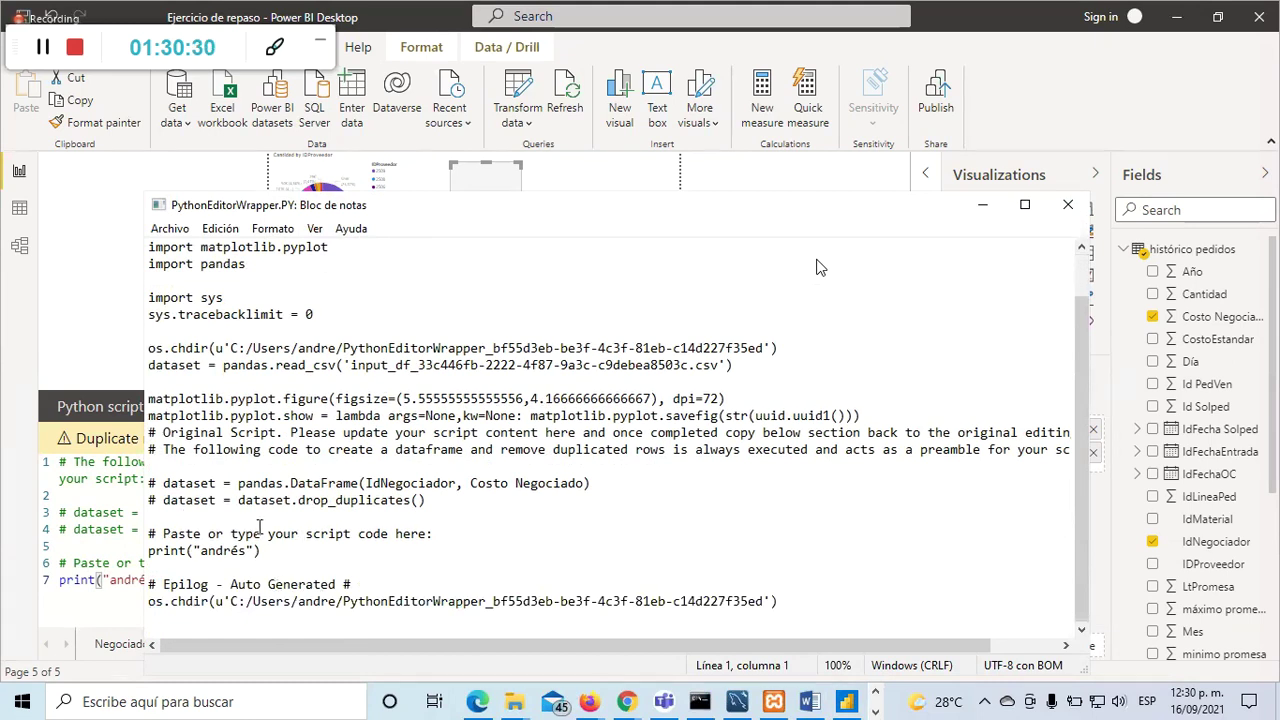
scroll(359, 495, "up", 1)
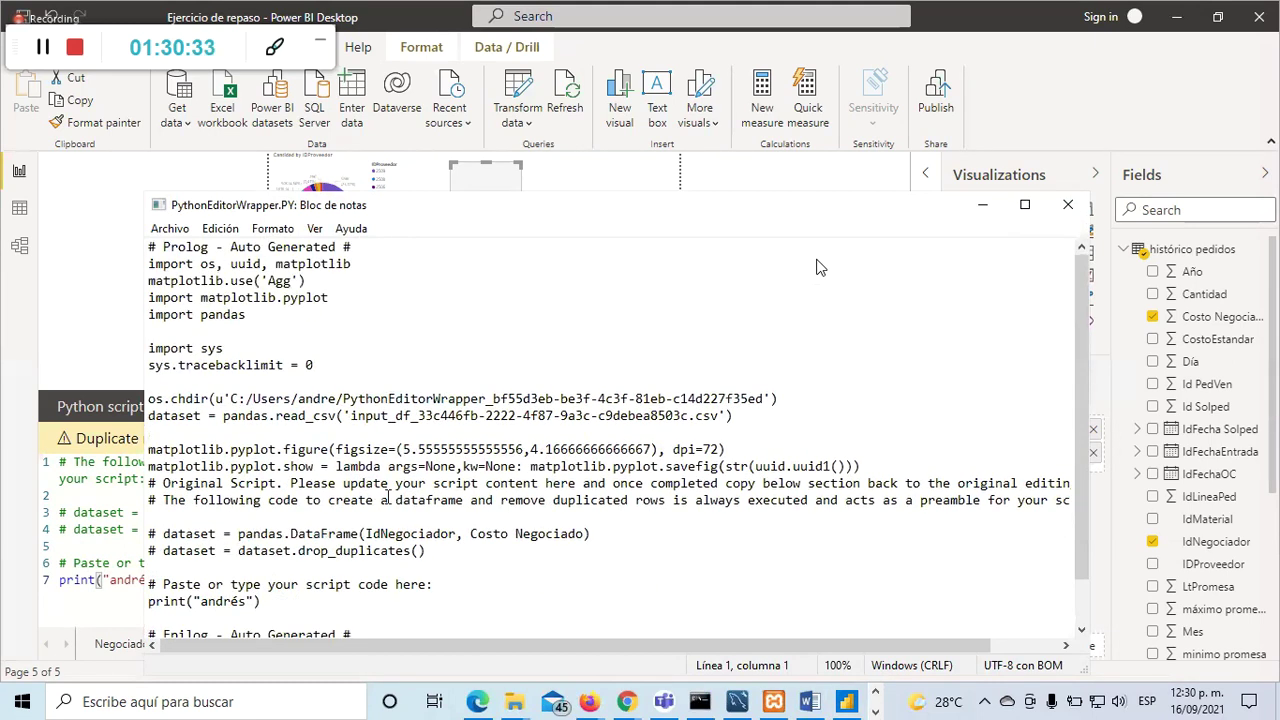
Step: Close Notepad, dismiss the duplicate-rows warnings and run the Python visual's script
left_click(1068, 207)
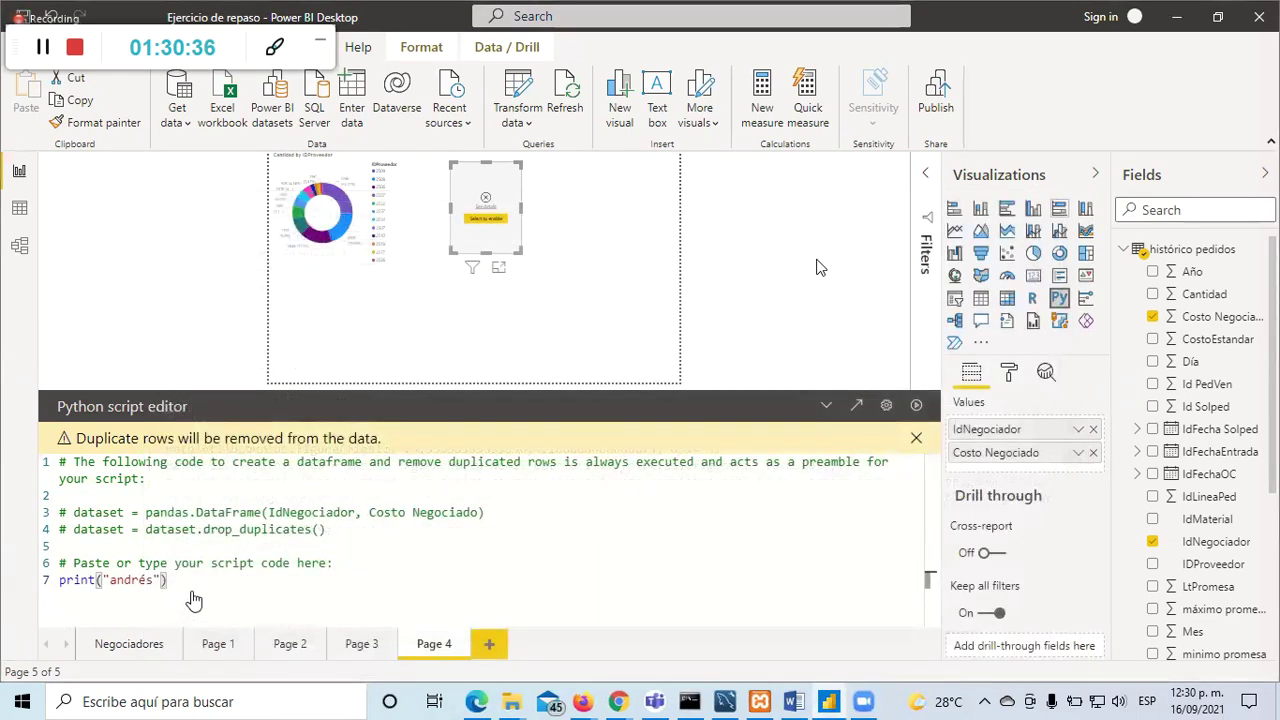
left_click(915, 440)
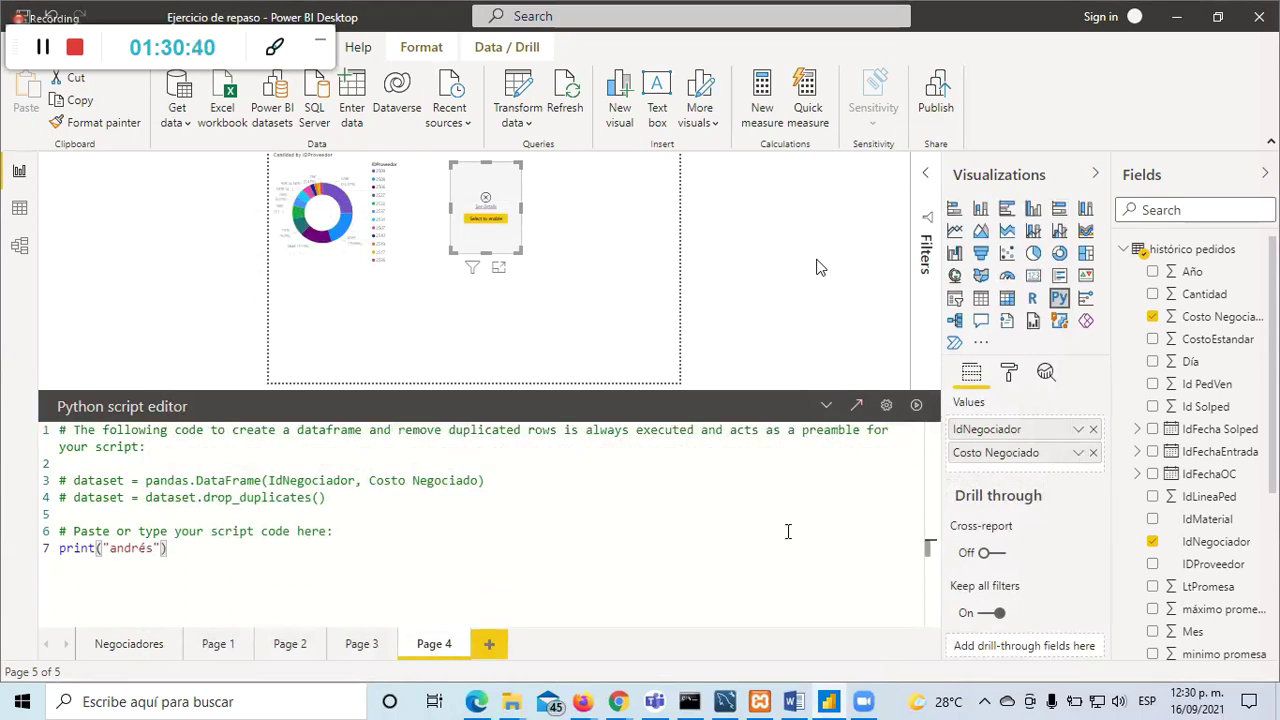
left_click(910, 411)
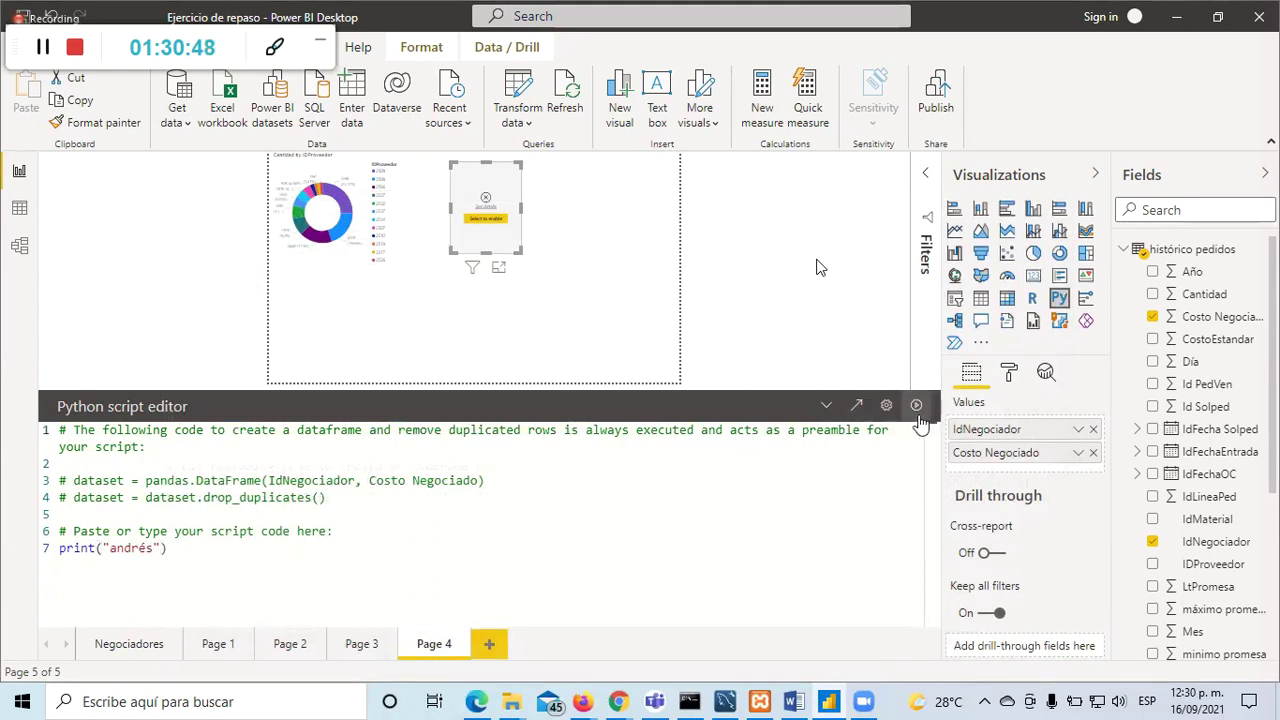
left_click(666, 314)
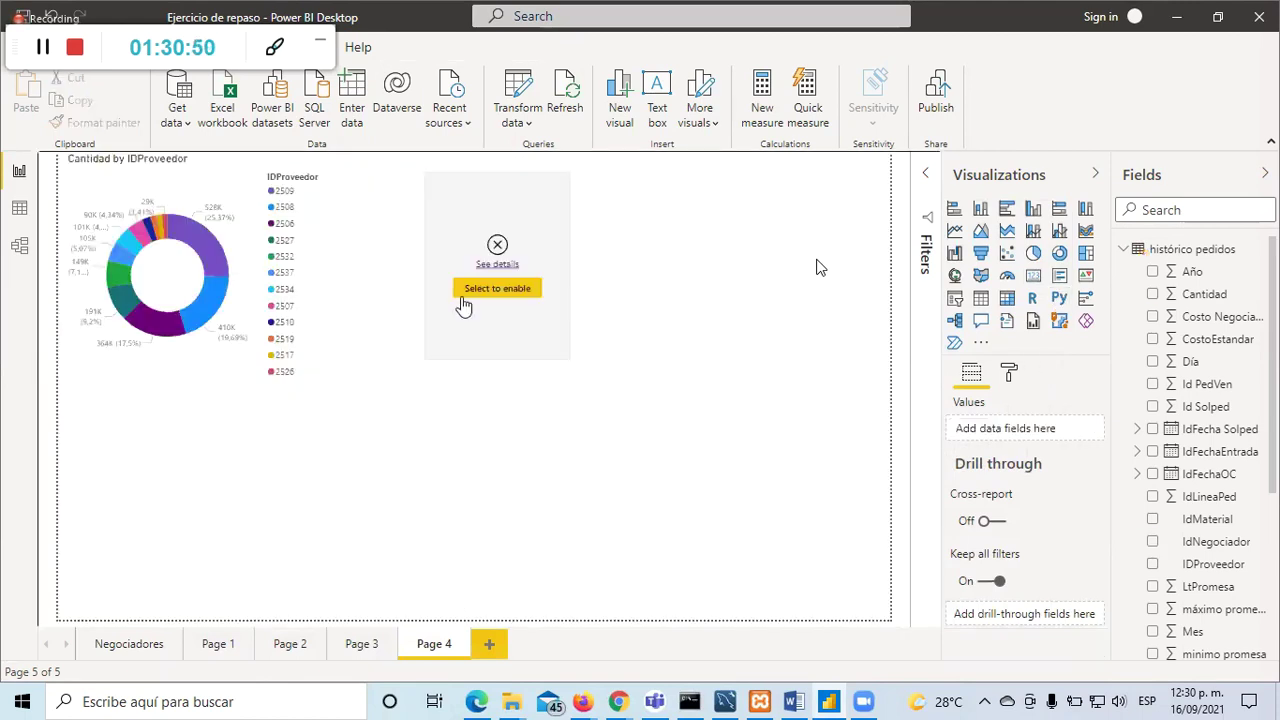
left_click(497, 349)
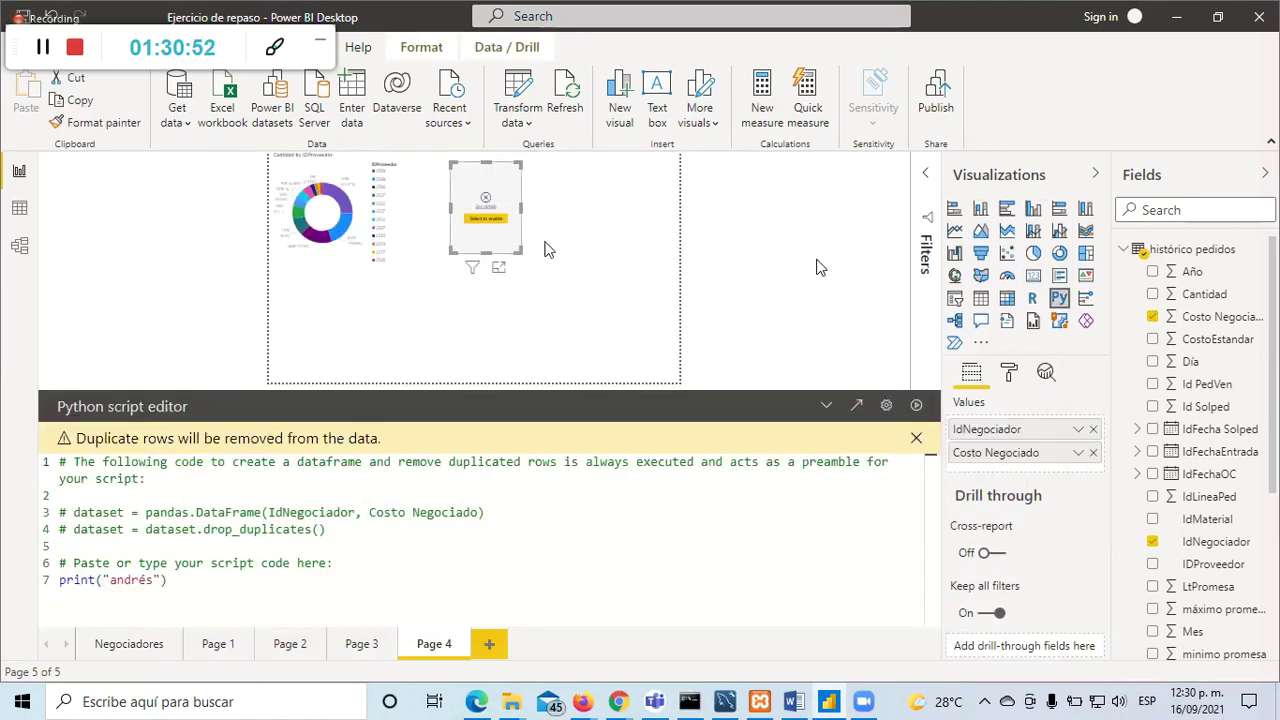
left_click(916, 438)
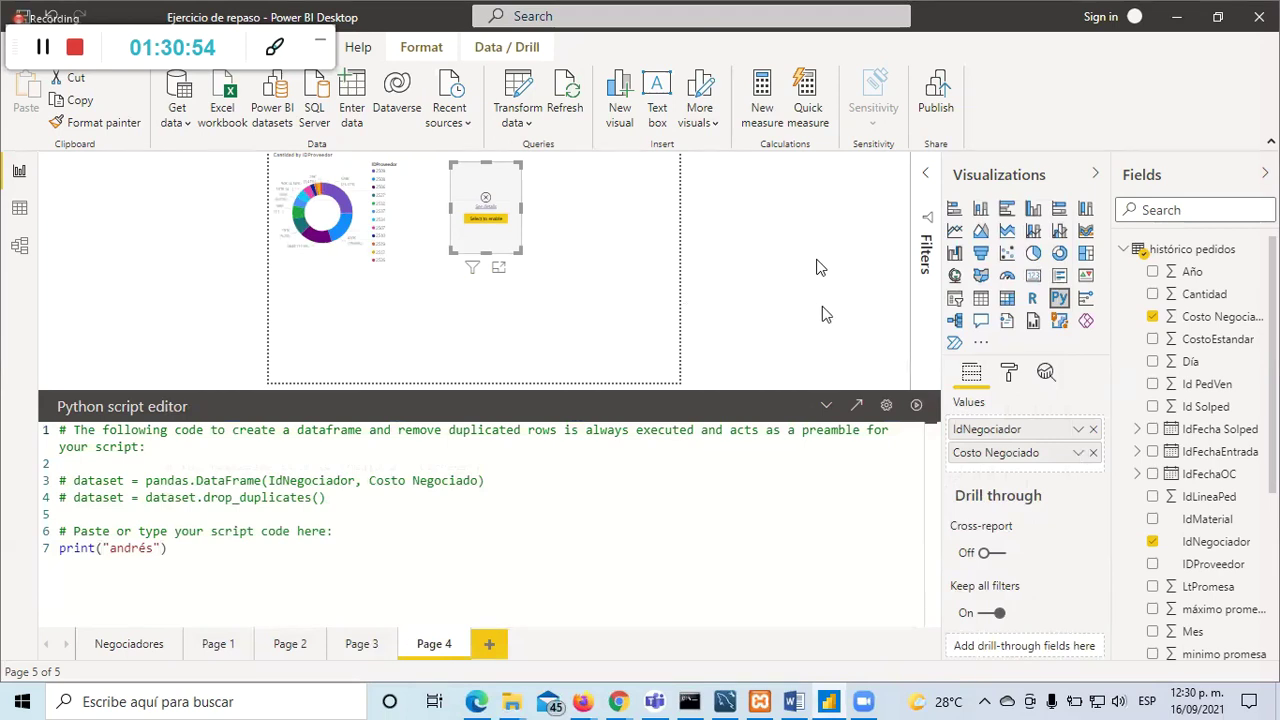
left_click(723, 300)
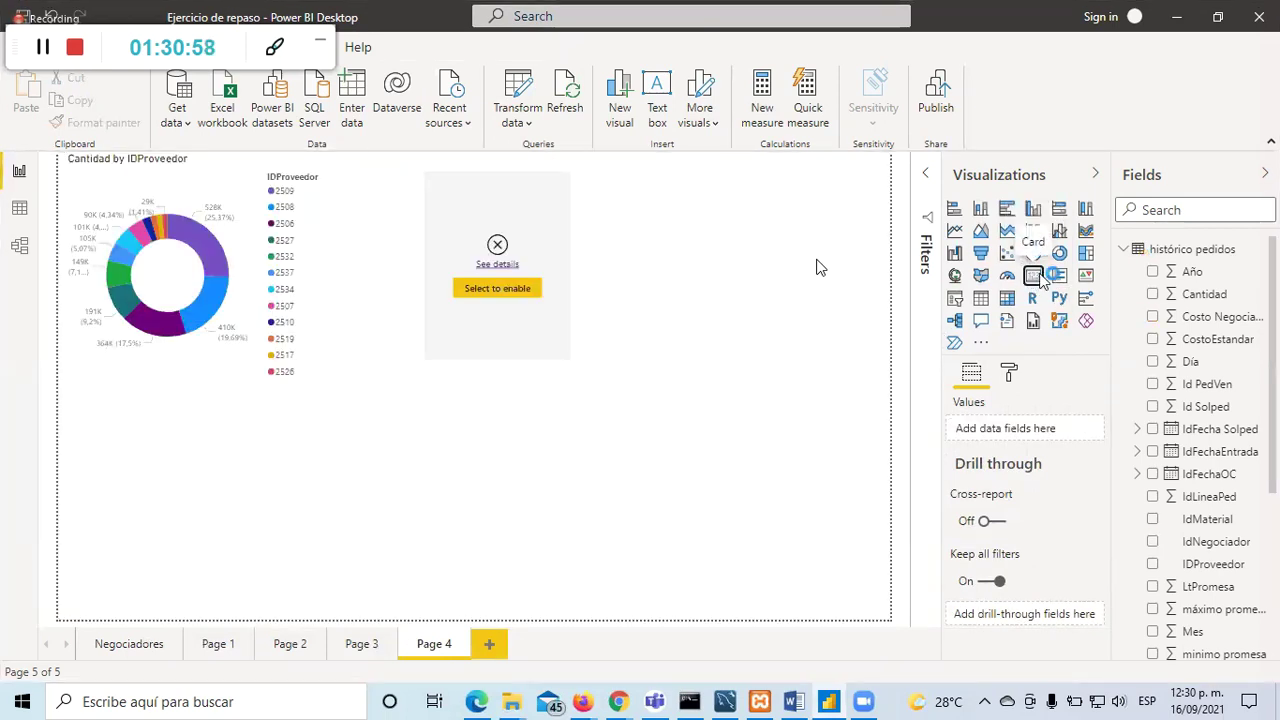
Step: Add a card visual, declining to enable script visuals and closing the can't-display message
left_click(1033, 276)
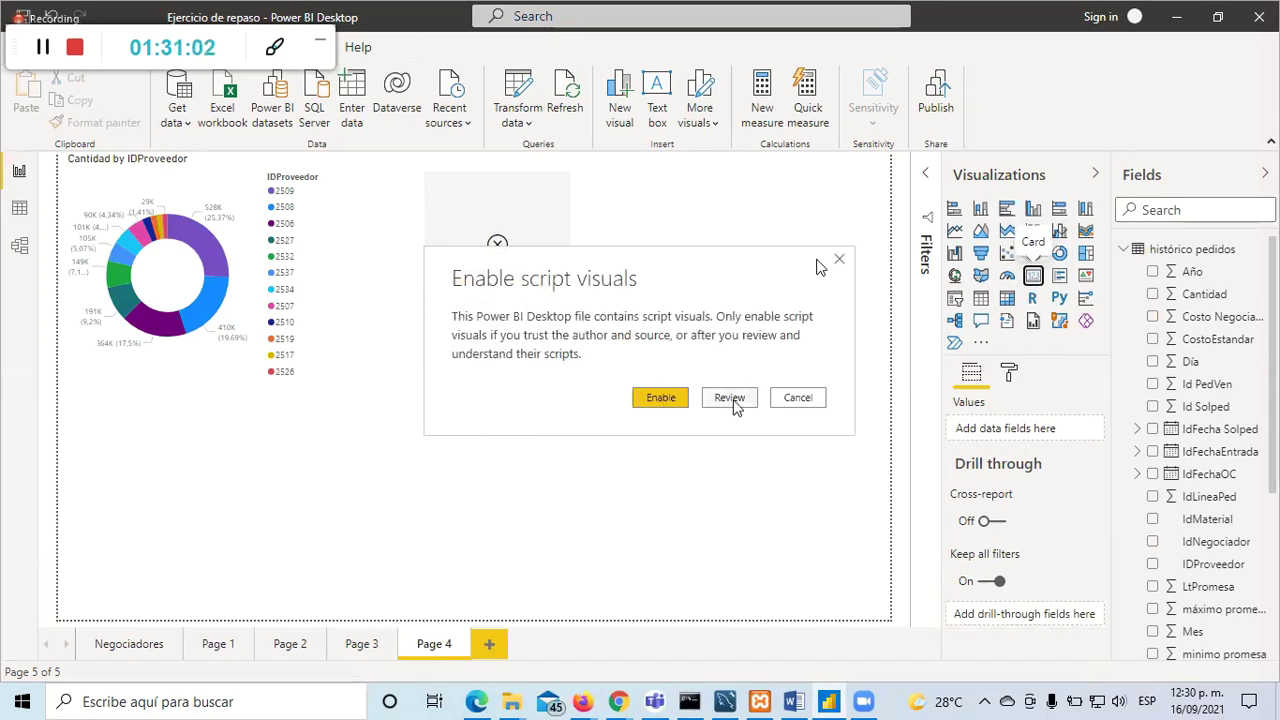
left_click(800, 397)
left_click(548, 222)
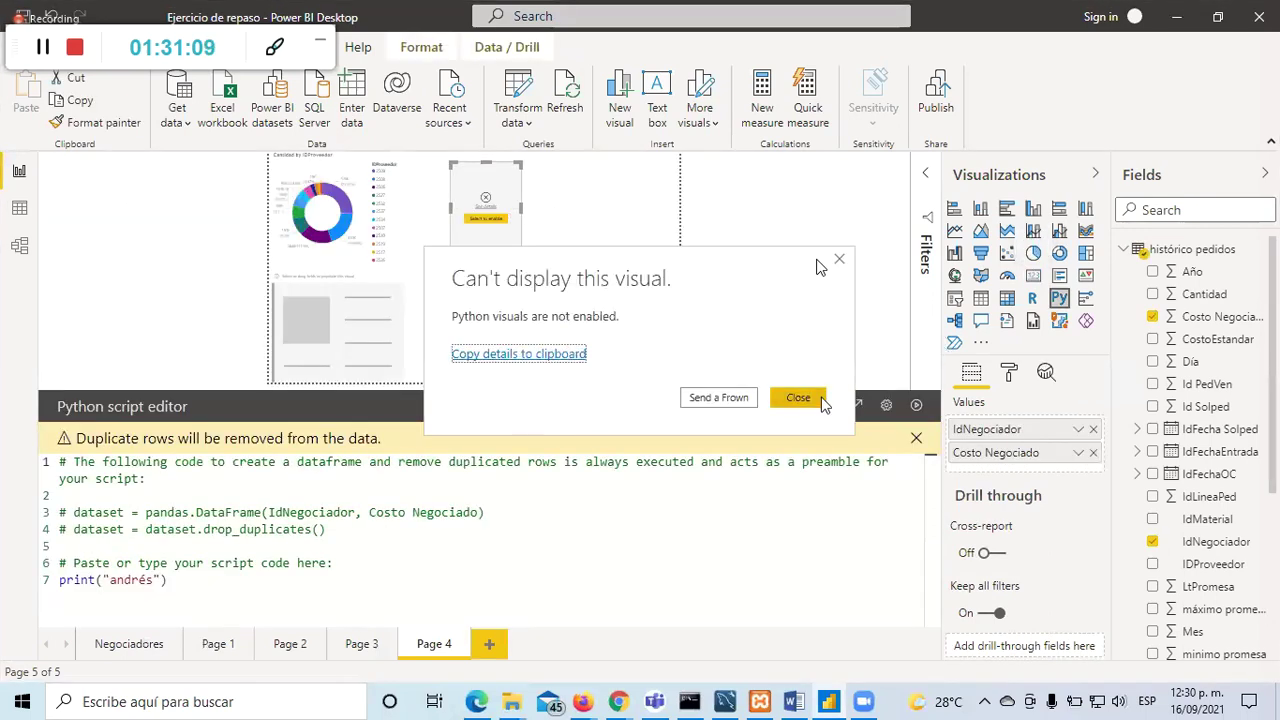
left_click(792, 397)
left_click(540, 160)
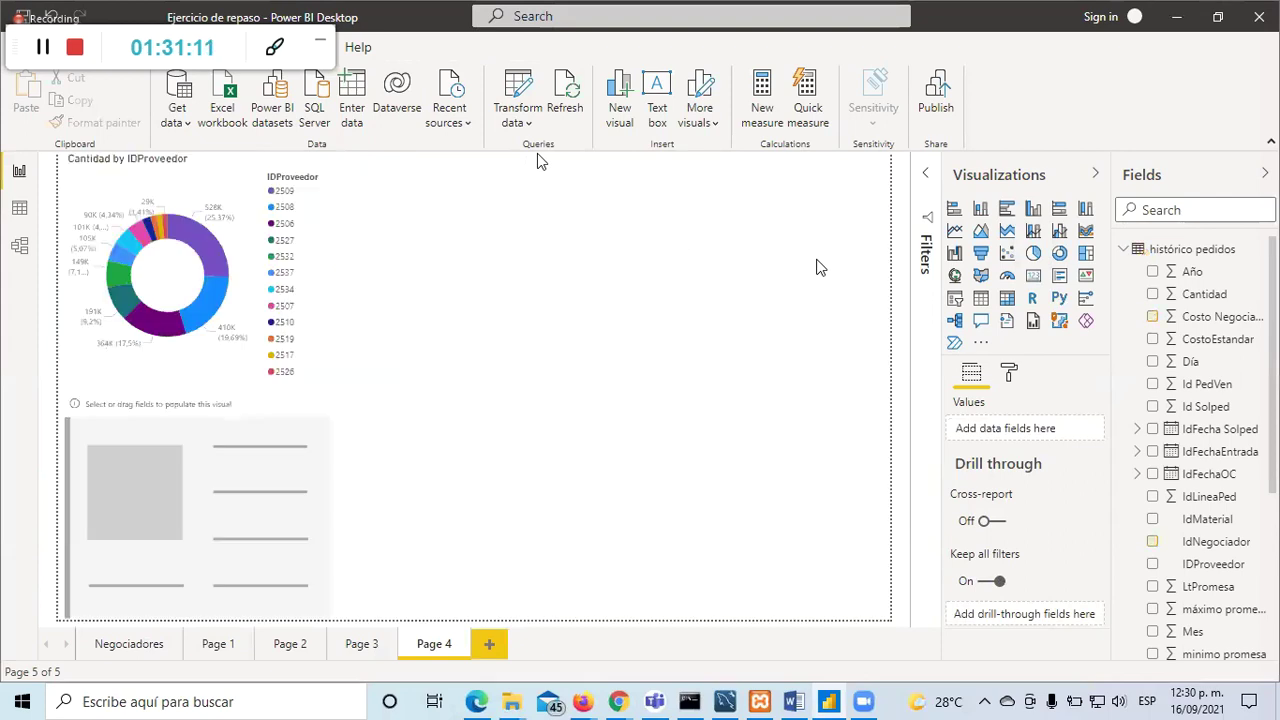
Step: Move the card to the page centre and switch its field from LtPromesa to Cantidad
left_click_drag(251, 405, 649, 197)
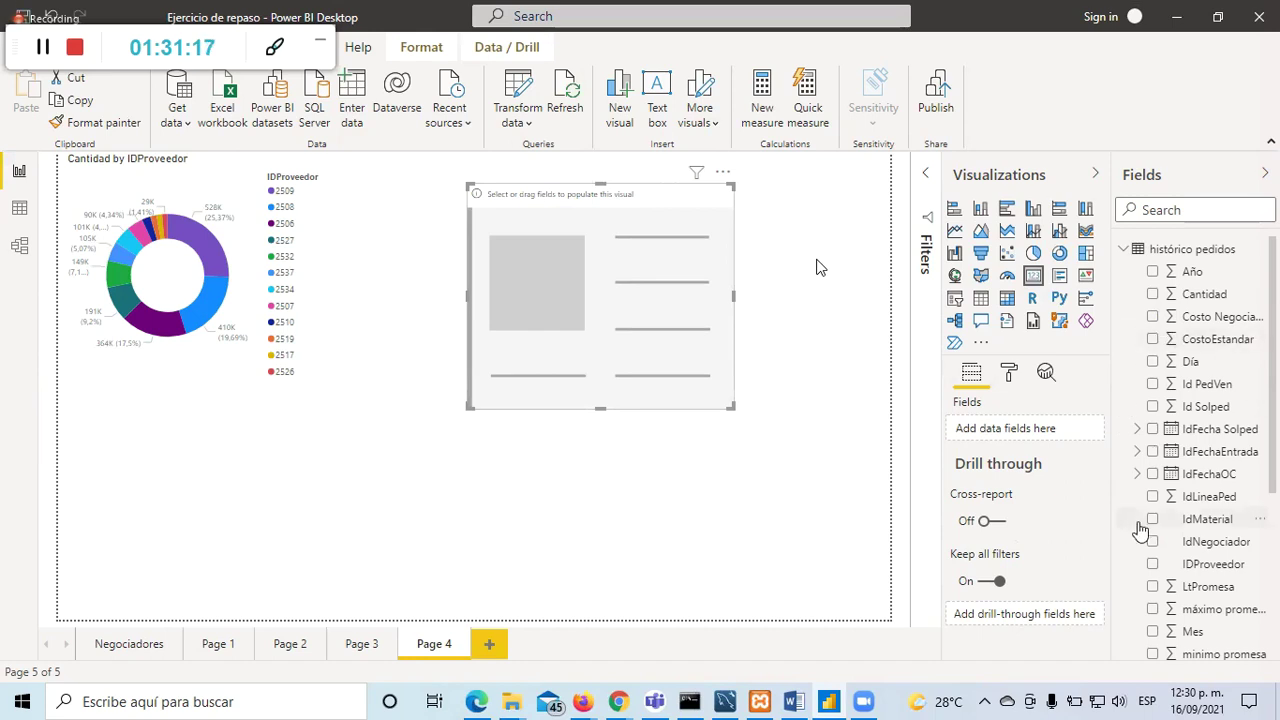
left_click(1153, 587)
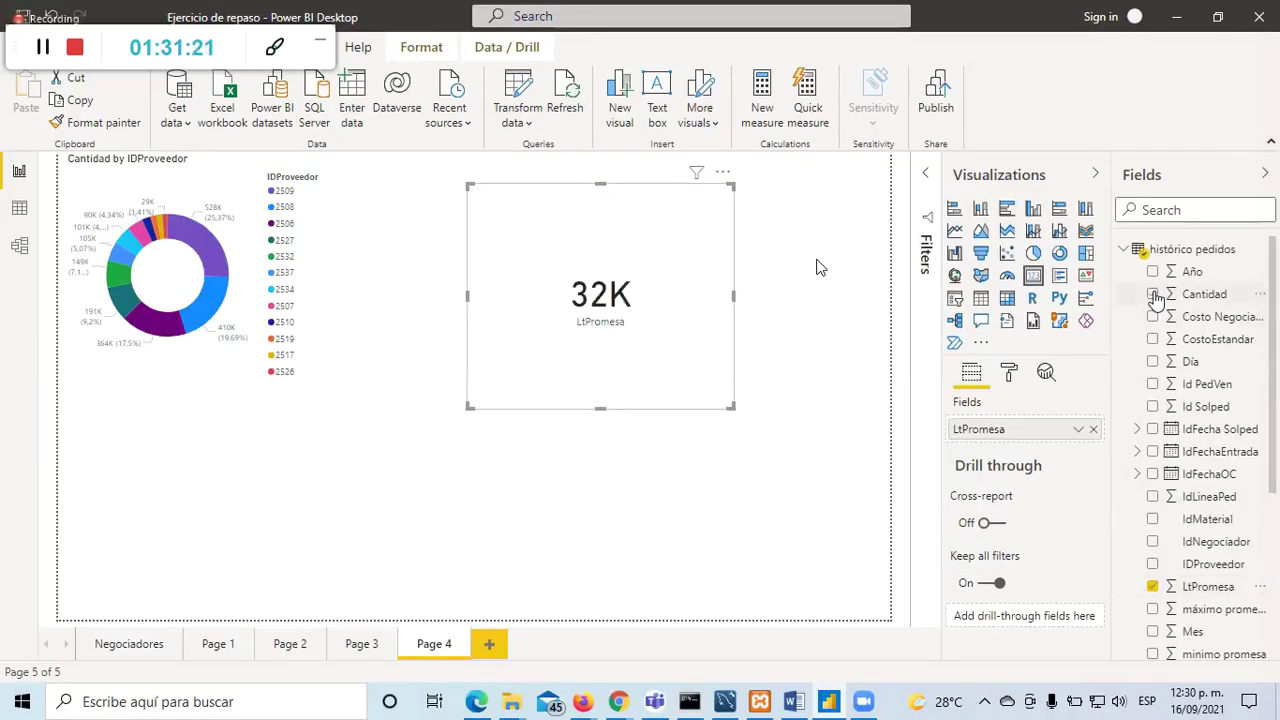
left_click(520, 442)
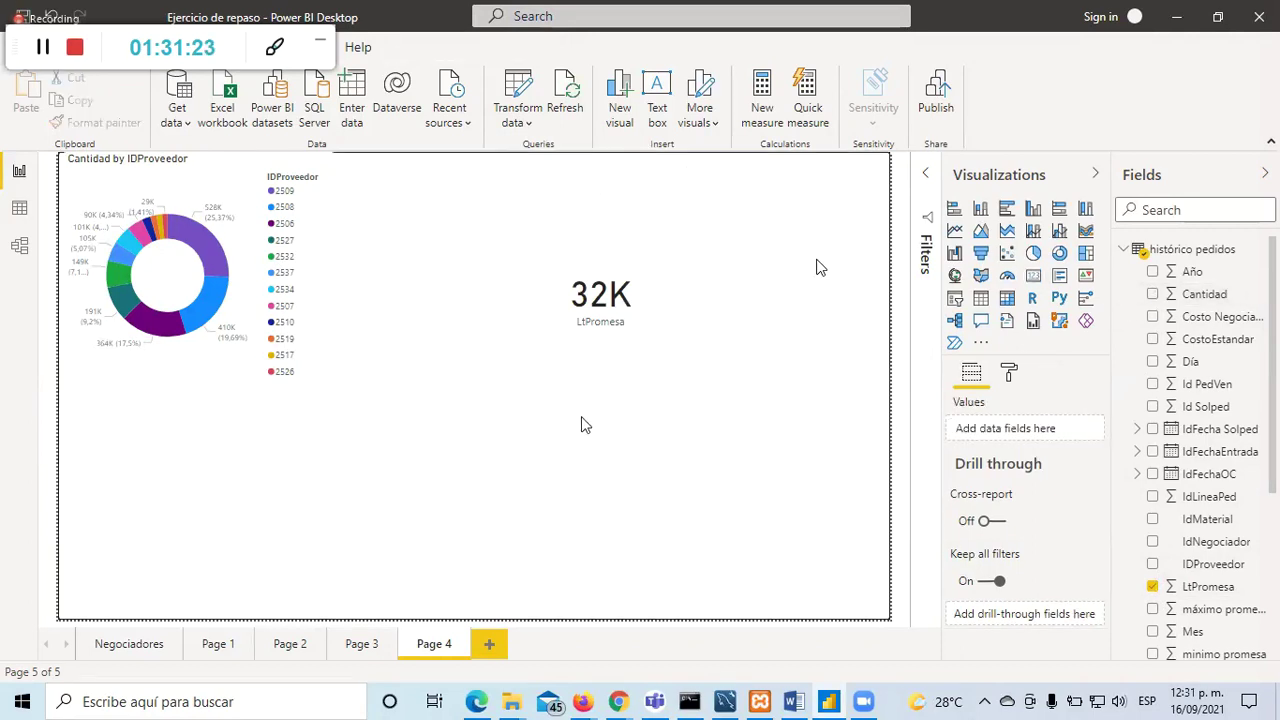
left_click(598, 352)
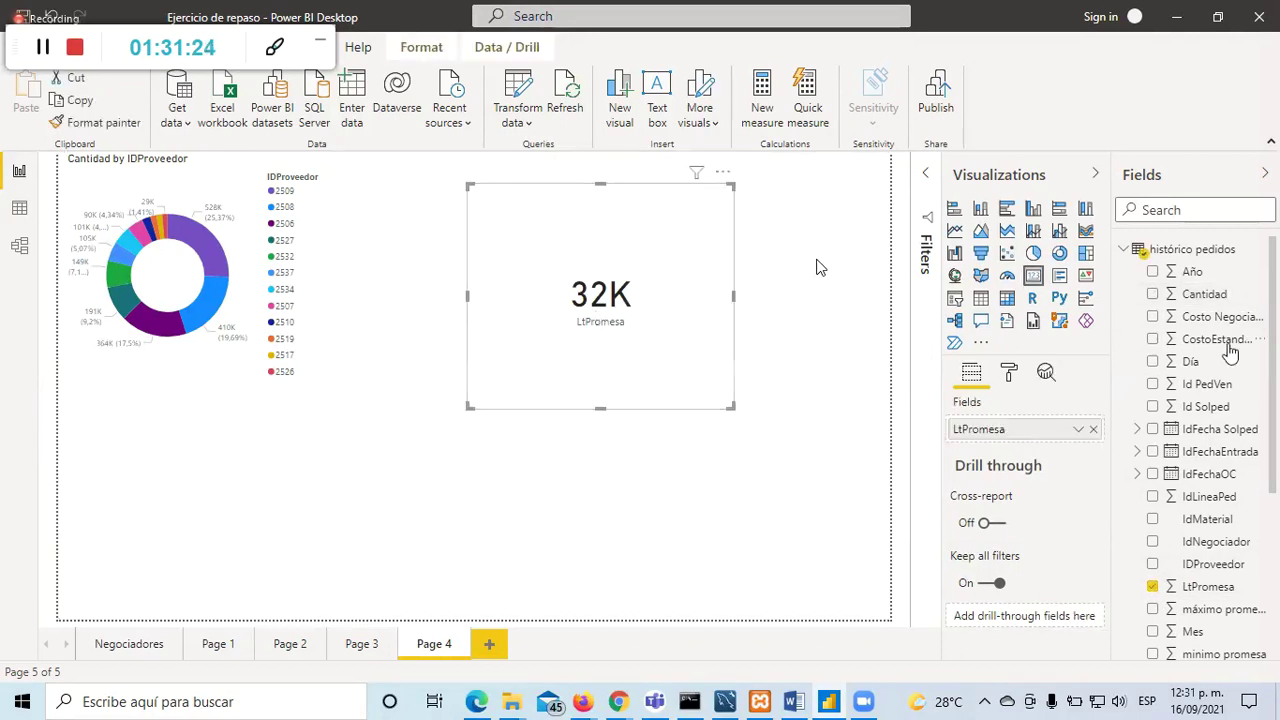
left_click(1156, 294)
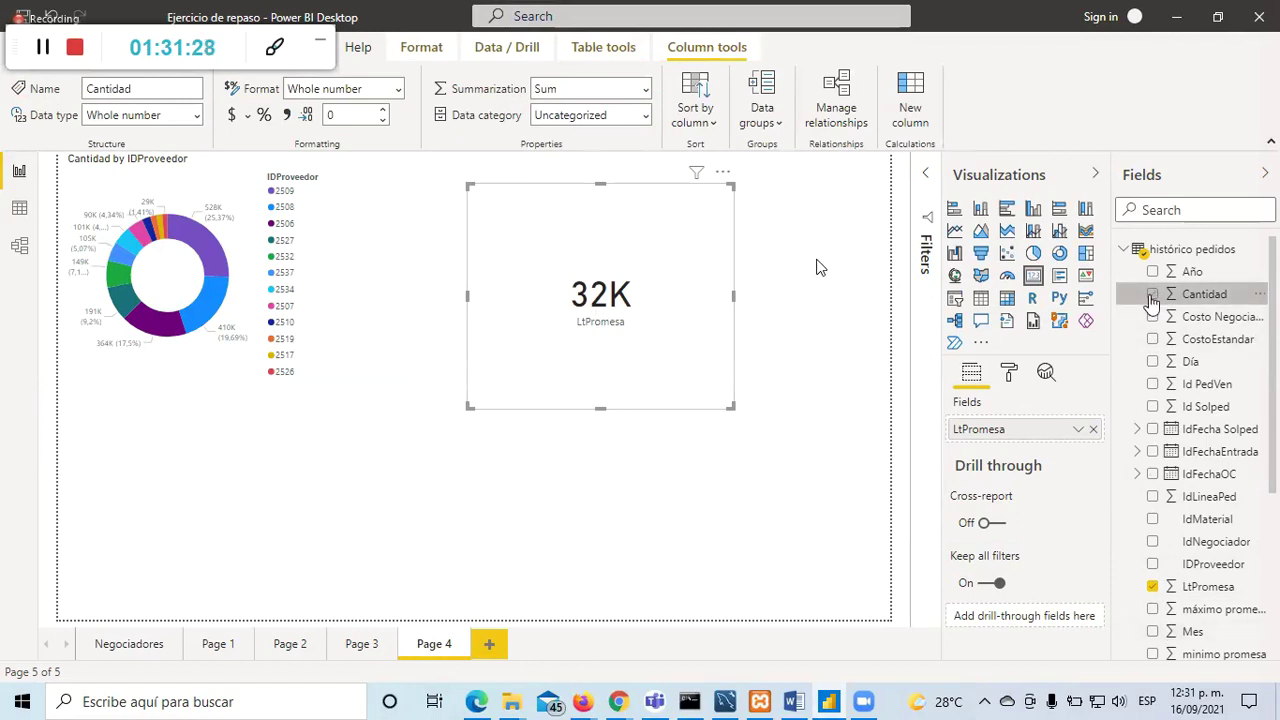
left_click(1152, 587)
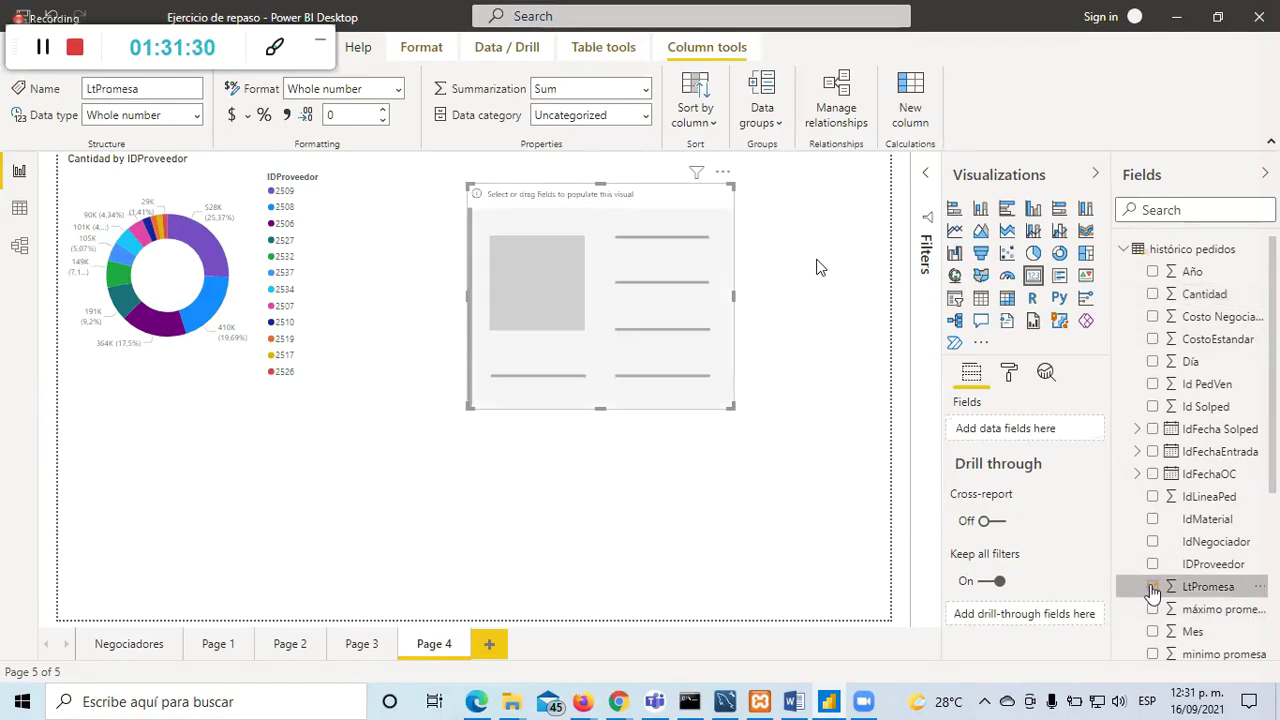
left_click(1155, 300)
left_click(1152, 294)
left_click(674, 420)
left_click(580, 380)
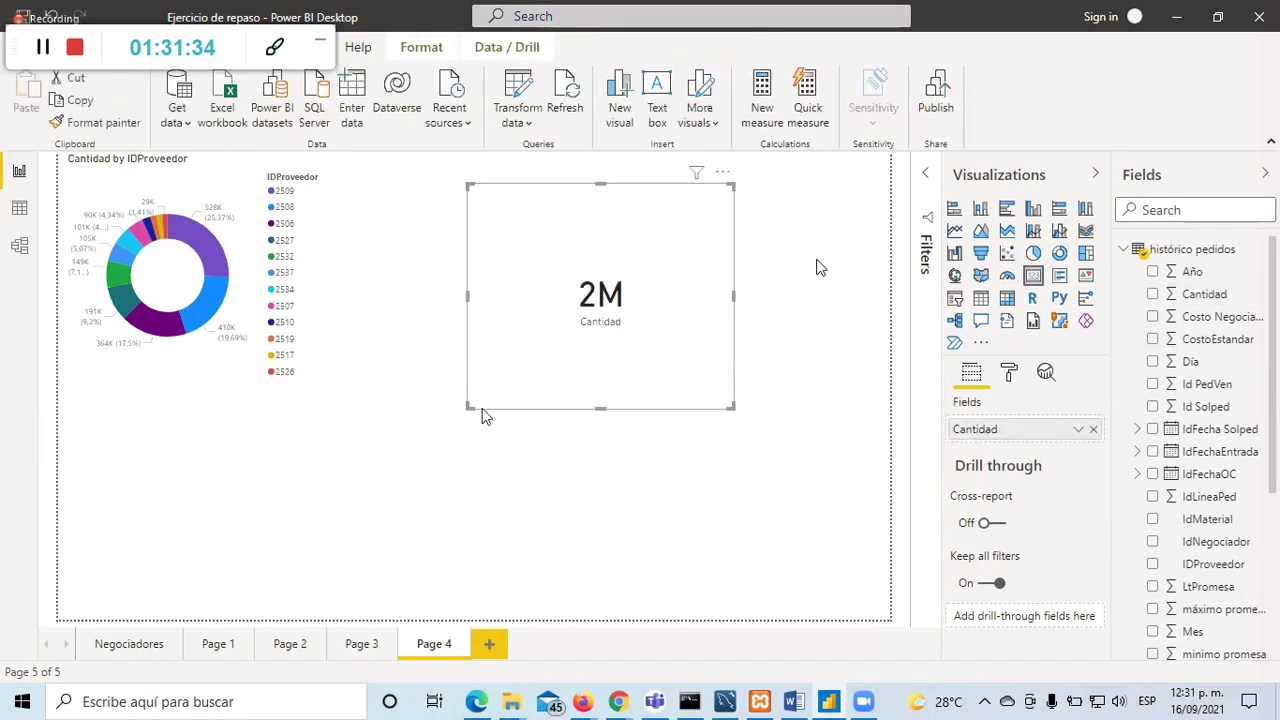
Step: Shrink the Cantidad card and place a duplicate of it alongside
left_click_drag(466, 408, 507, 268)
key("ctrl+c")
key("ctrl+v")
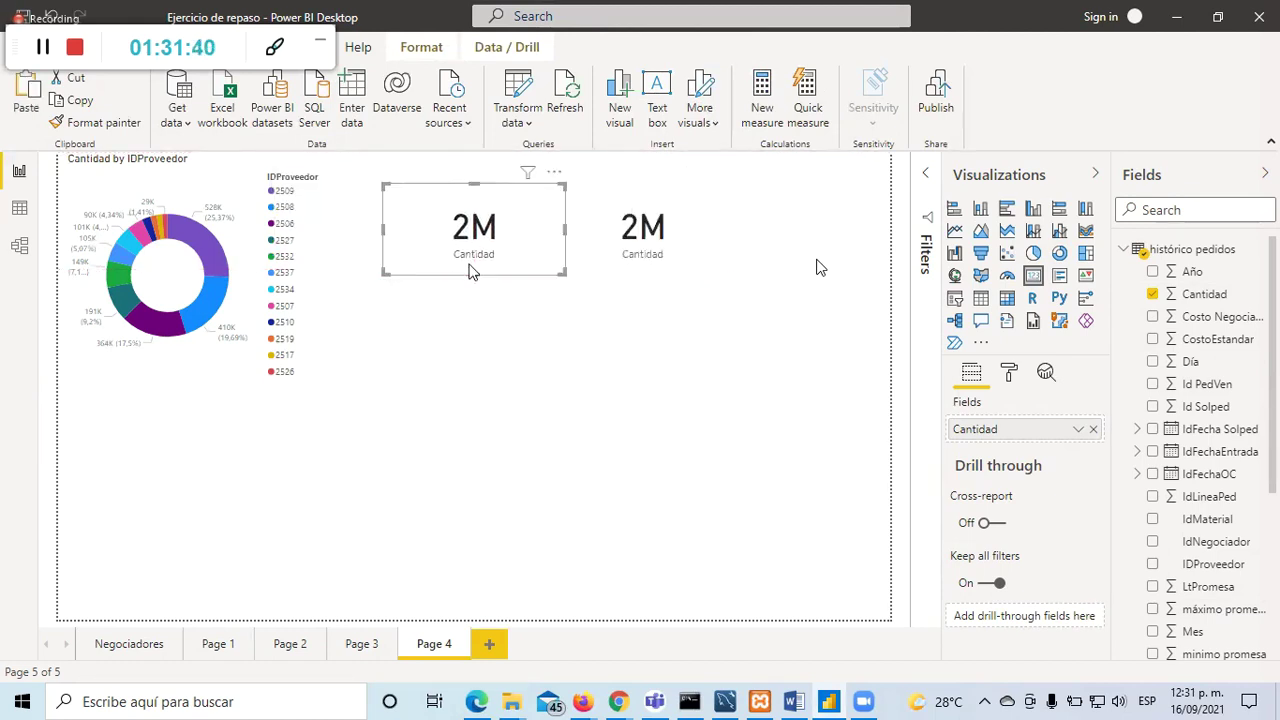
left_click(707, 321)
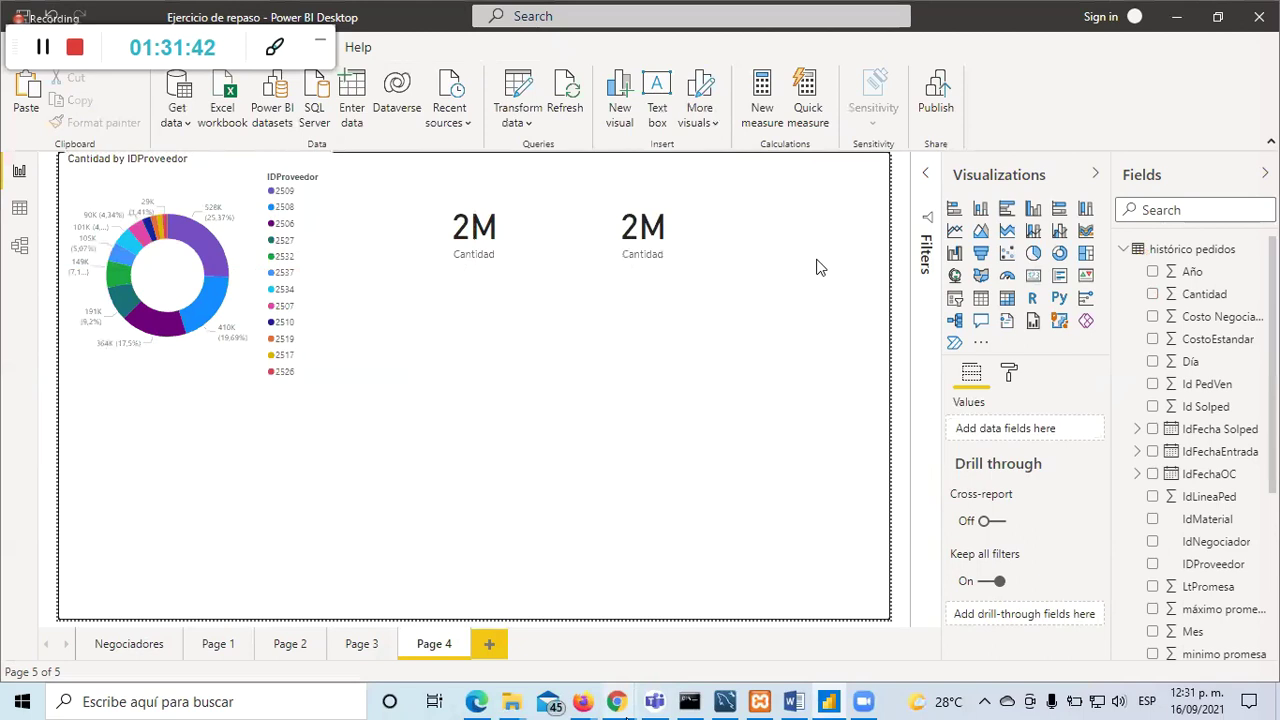
Step: In Chrome, run a Google Images search for 'kard in dashboard power bi'
mouse_move(617, 701)
left_click(537, 610)
scroll(443, 134, "up", 1)
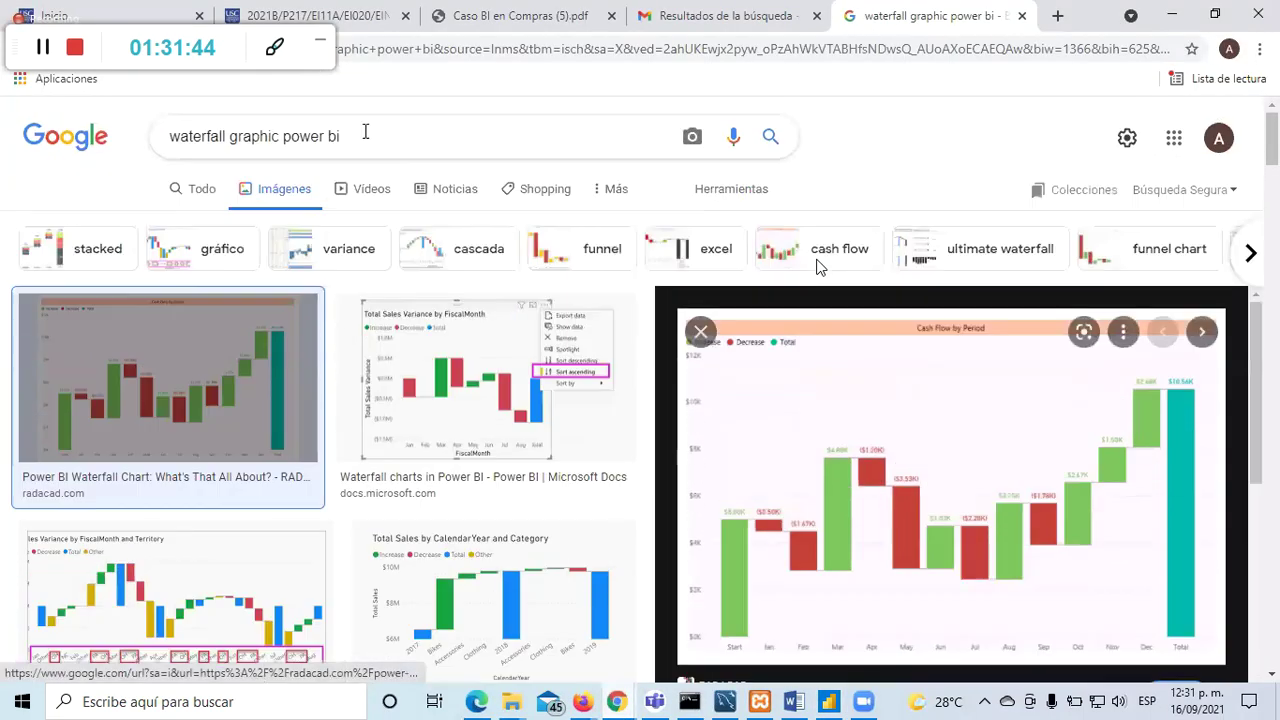
triple_click(354, 140)
type("kar")
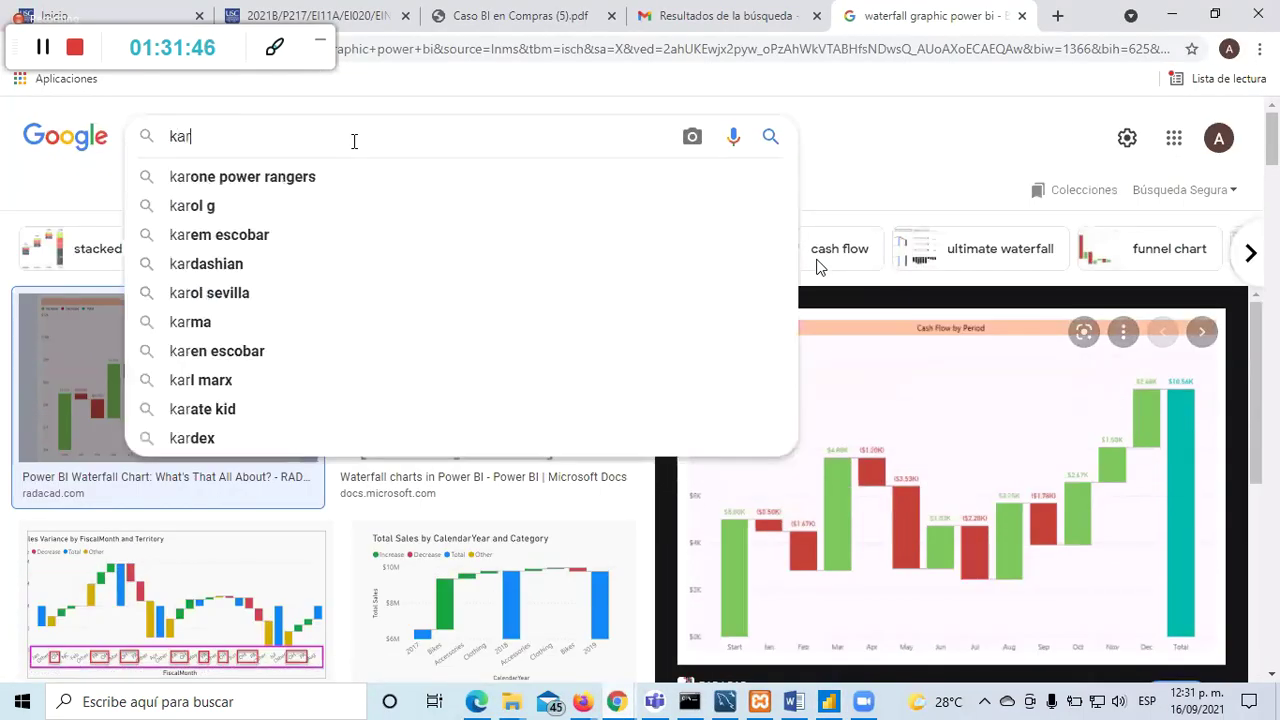
type("d in dashboard")
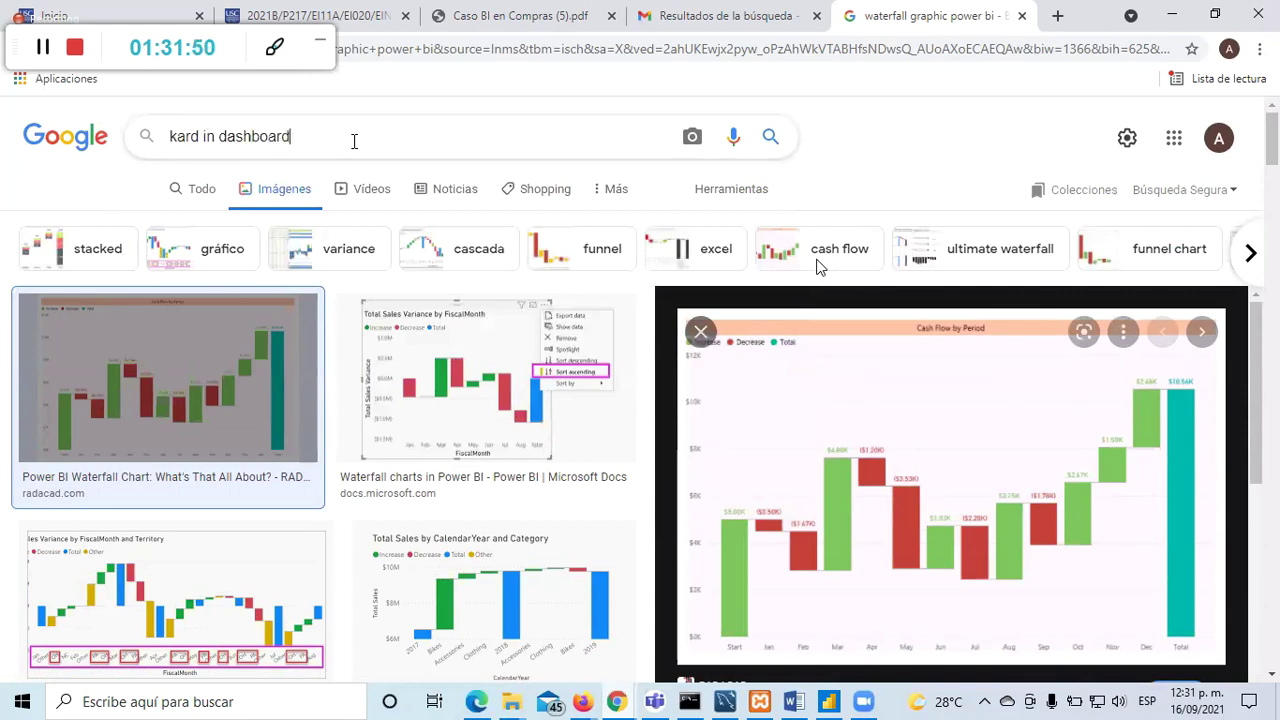
type(" power bi")
key("Return")
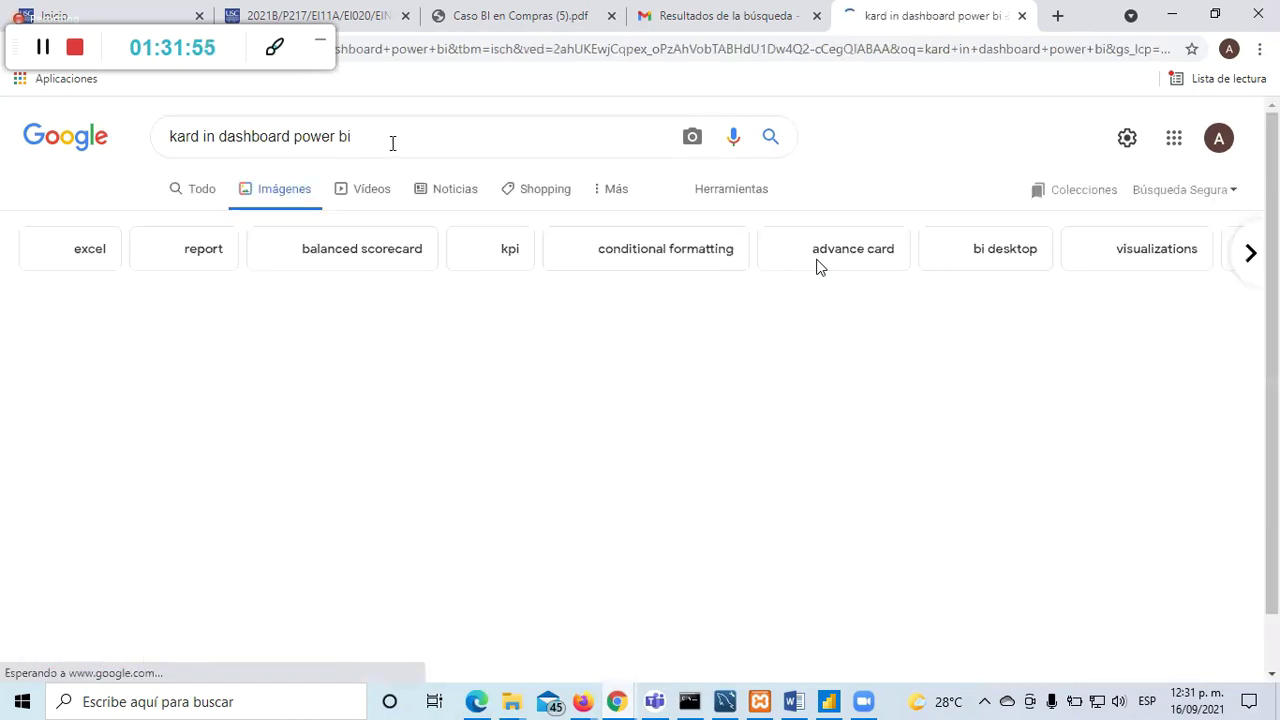
Step: Preview the Advance Card, Power BI basic concepts and Projectplace dashboard results, then return to Power BI
scroll(571, 500, "down", 3)
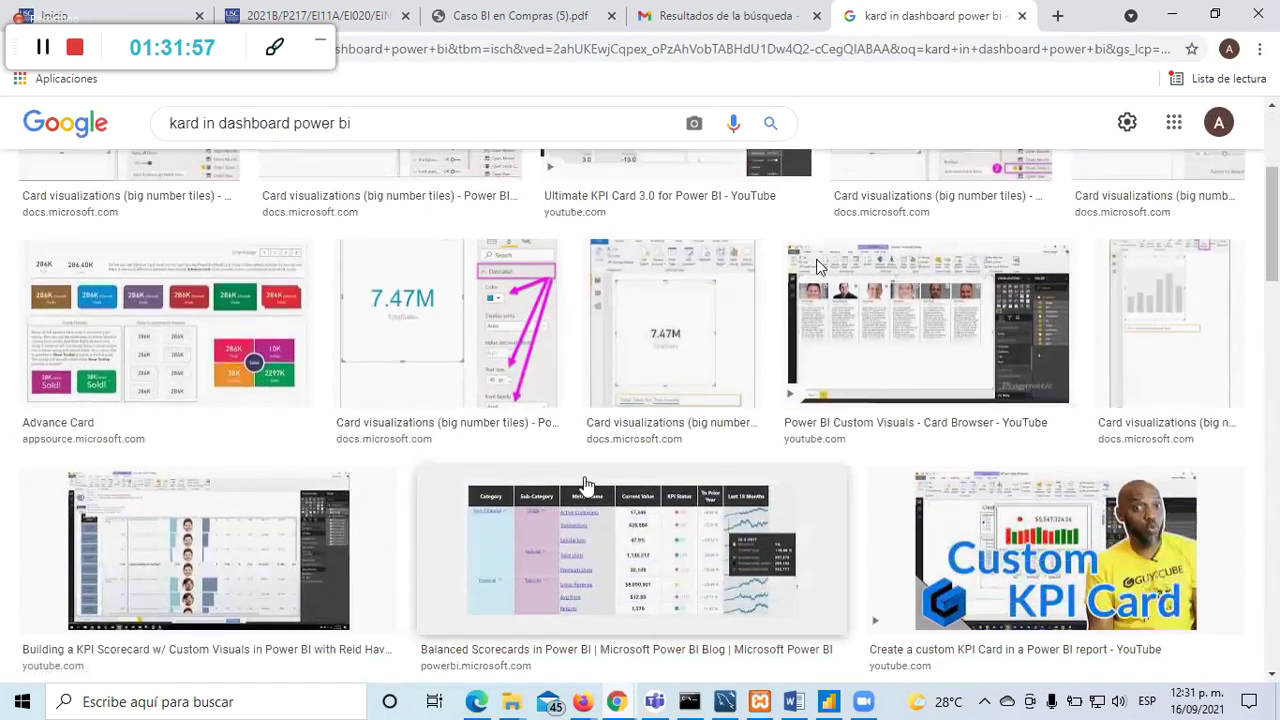
left_click(168, 334)
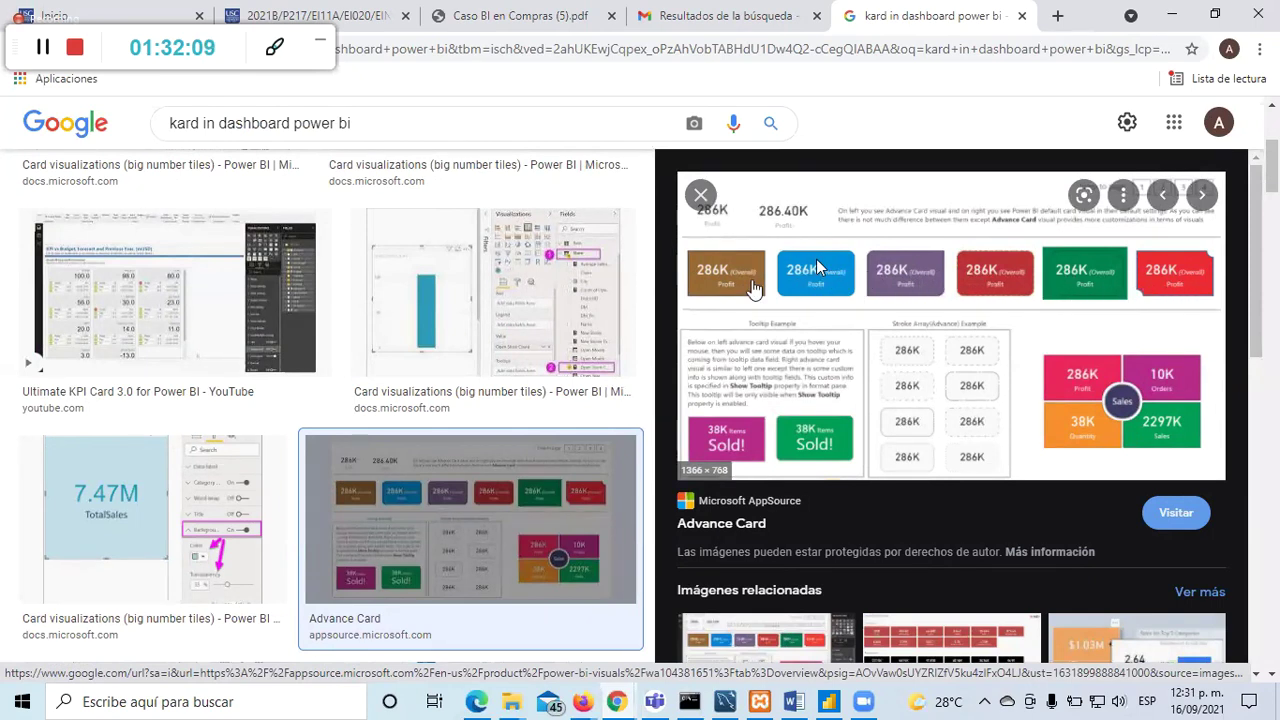
scroll(645, 400, "down", 2)
scroll(662, 526, "down", 4)
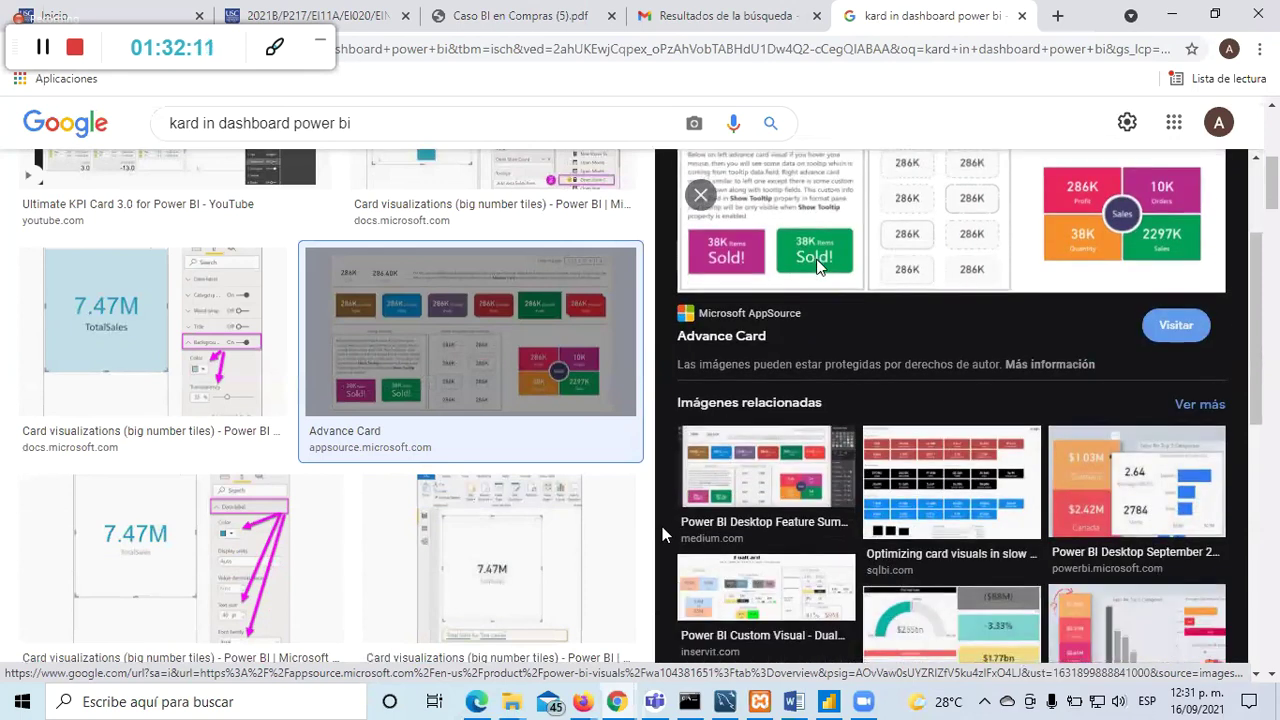
scroll(662, 527, "down", 3)
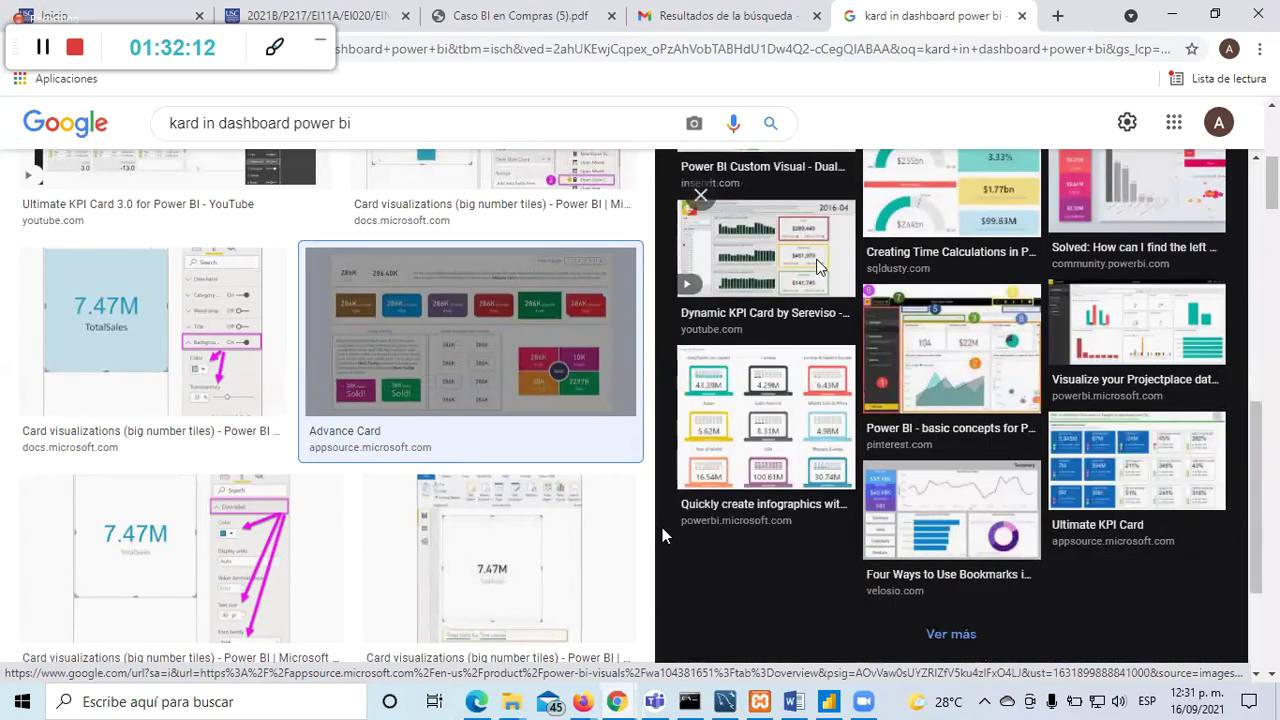
left_click(1030, 398)
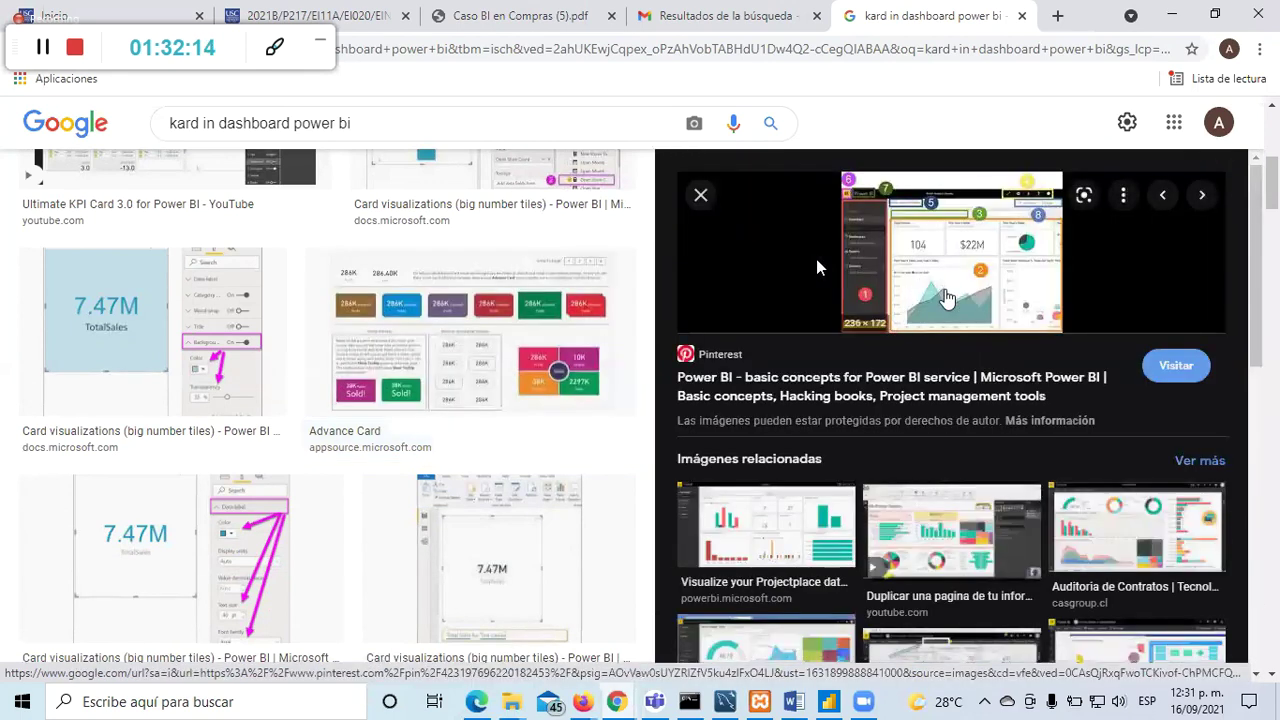
left_click(736, 535)
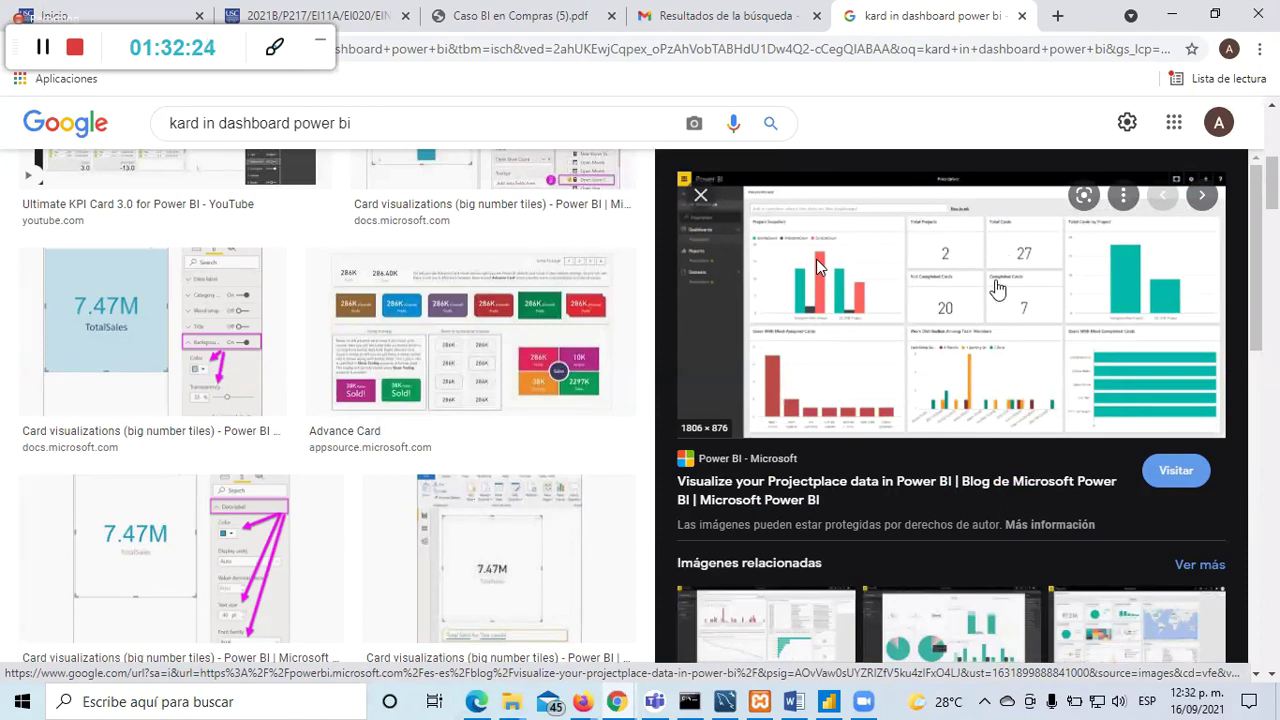
key("alt+Tab")
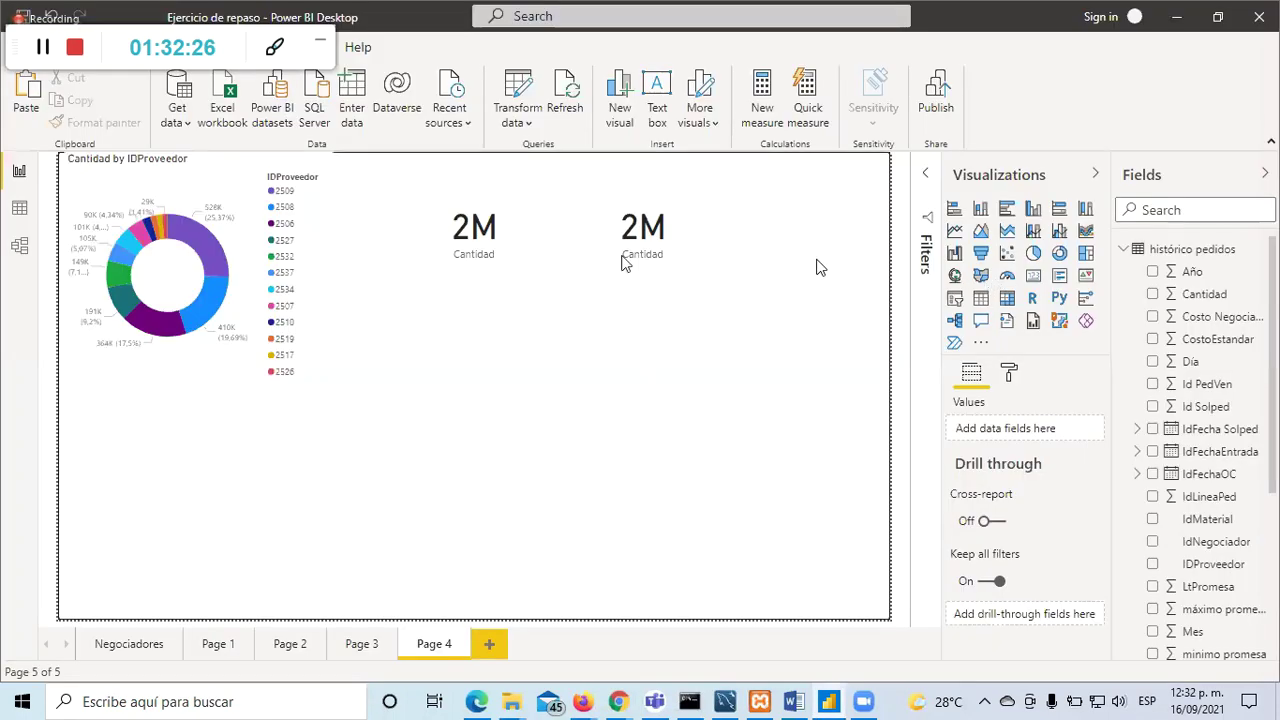
Step: Add a multi-row card to Page 4 showing IDProveedor and LtPromesa
left_click(640, 240)
left_click(732, 343)
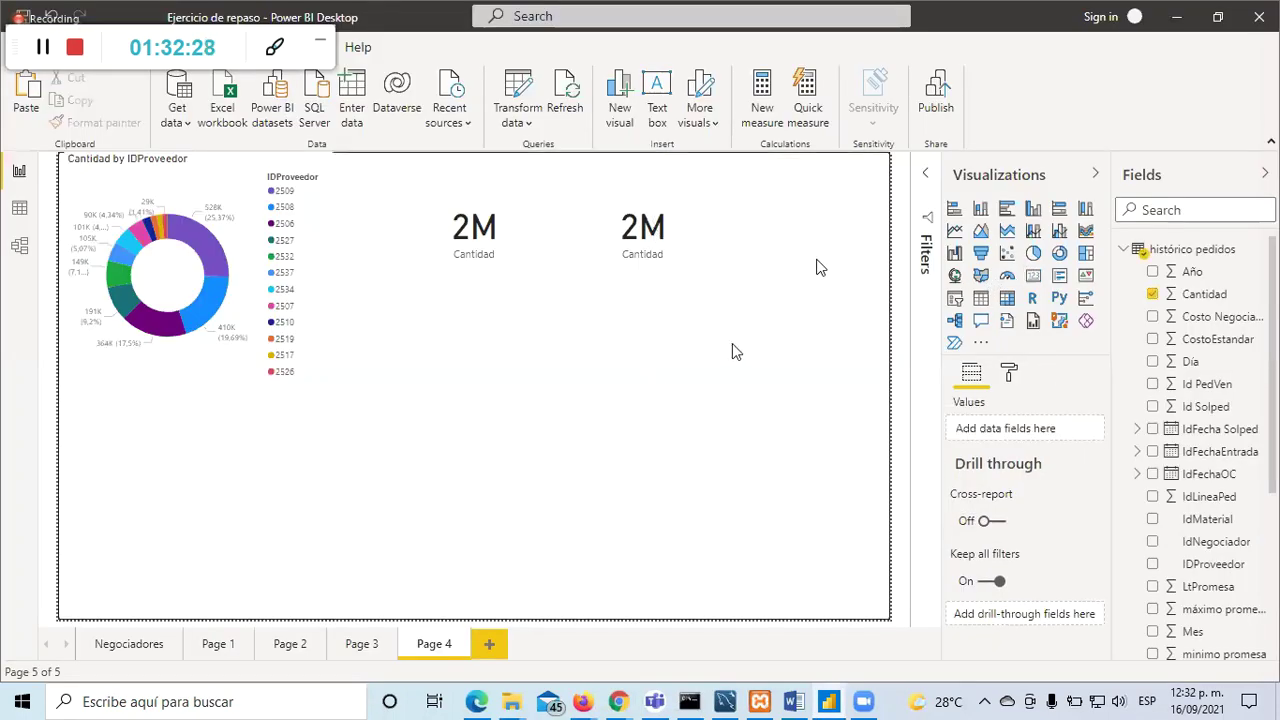
left_click(1066, 284)
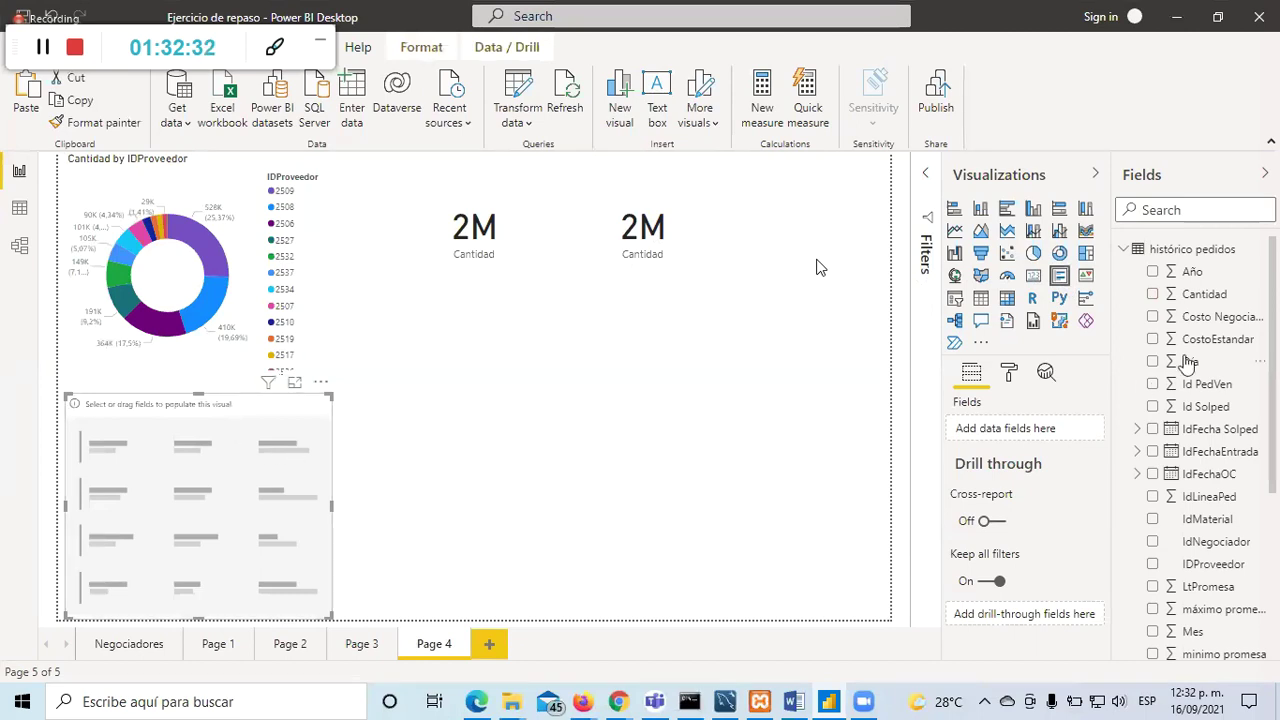
left_click(1152, 566)
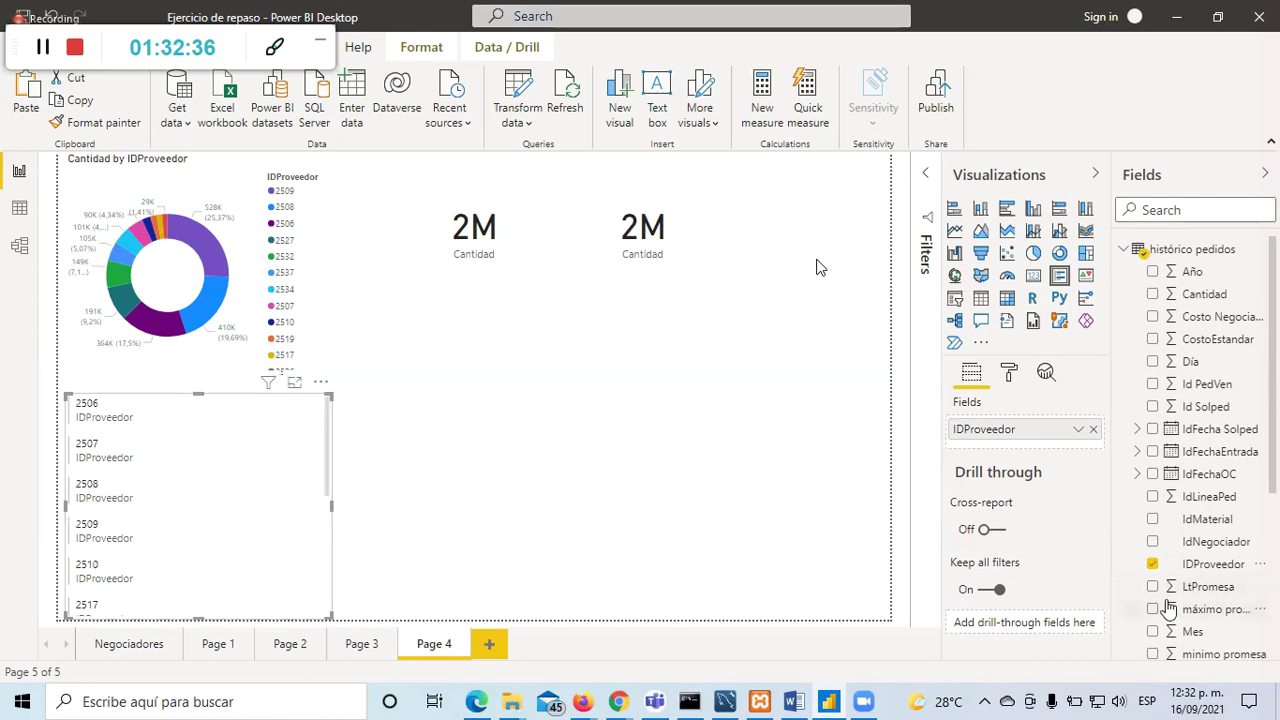
scroll(1168, 610, "down", 3)
left_click(1153, 400)
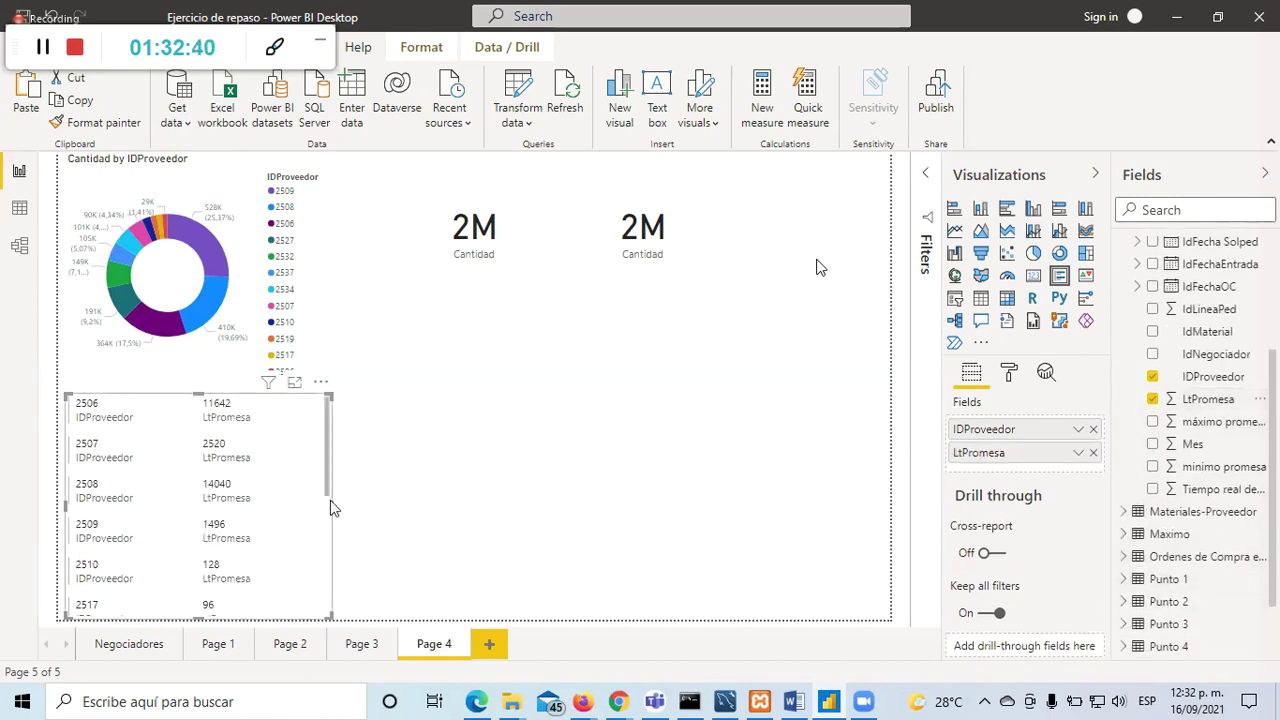
Step: Widen the multi-row card and set LtPromesa to Don't summarize
left_click_drag(331, 502, 465, 498)
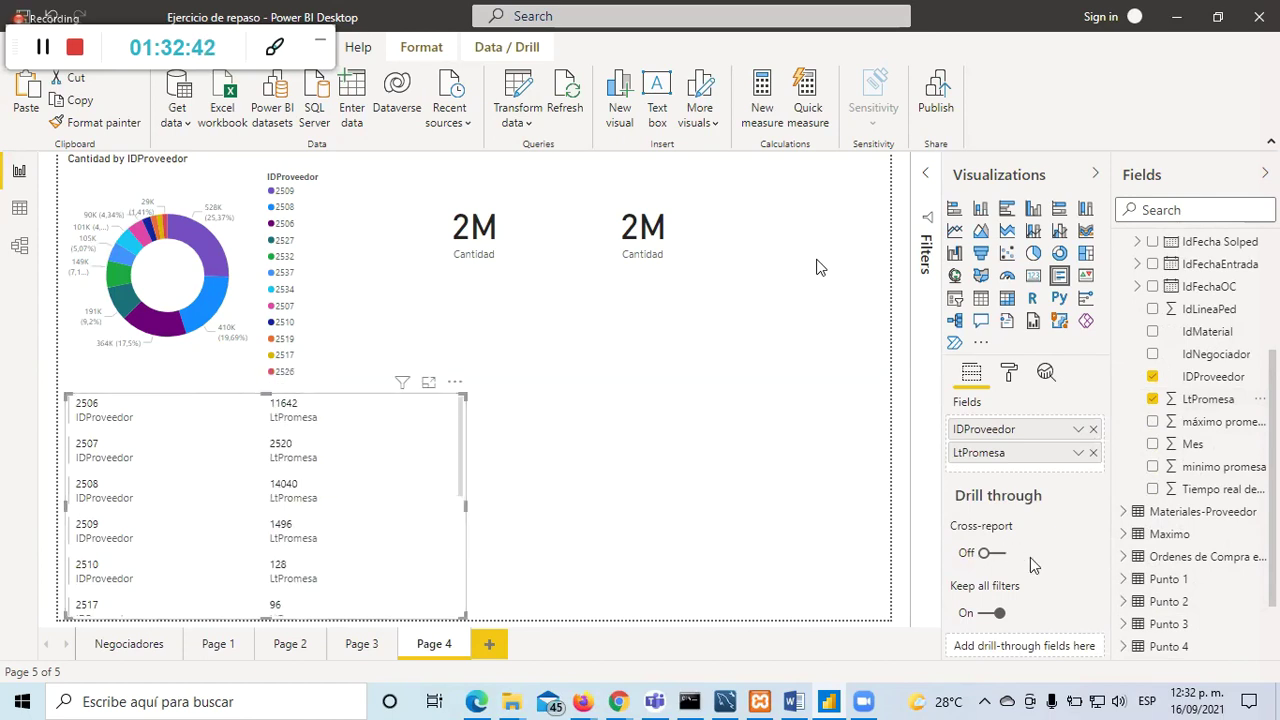
left_click(1078, 452)
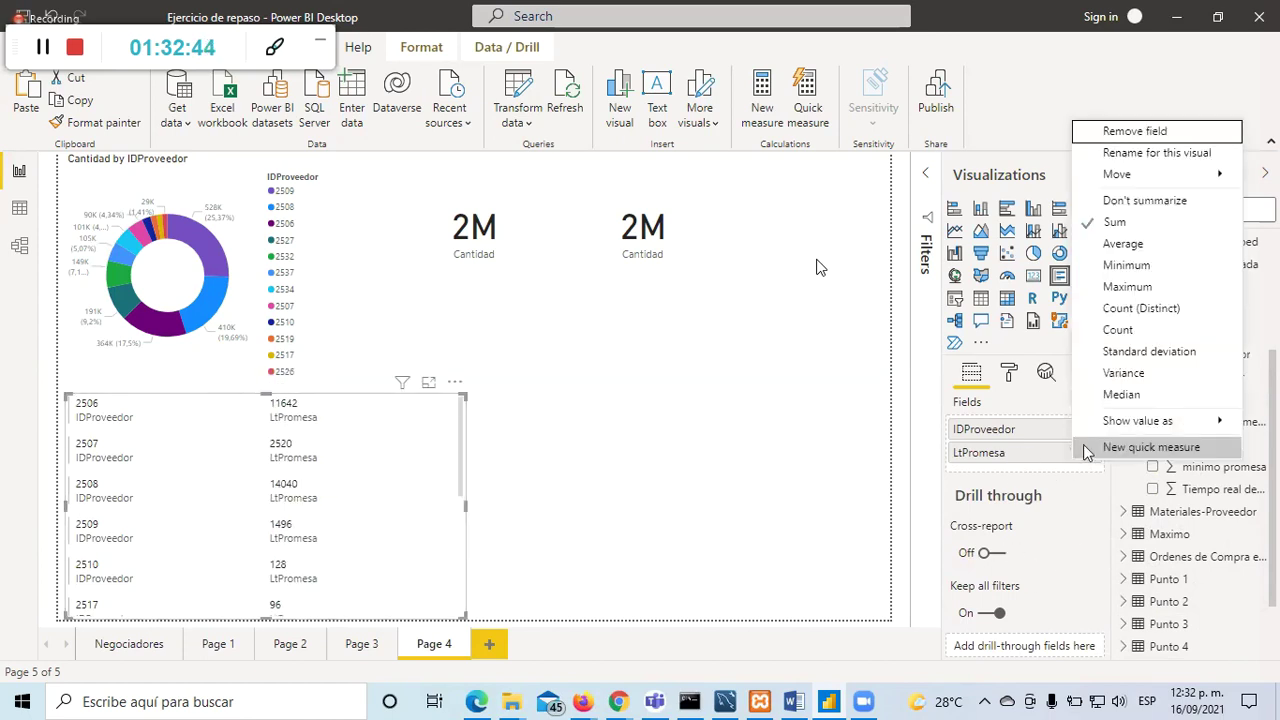
left_click(1158, 202)
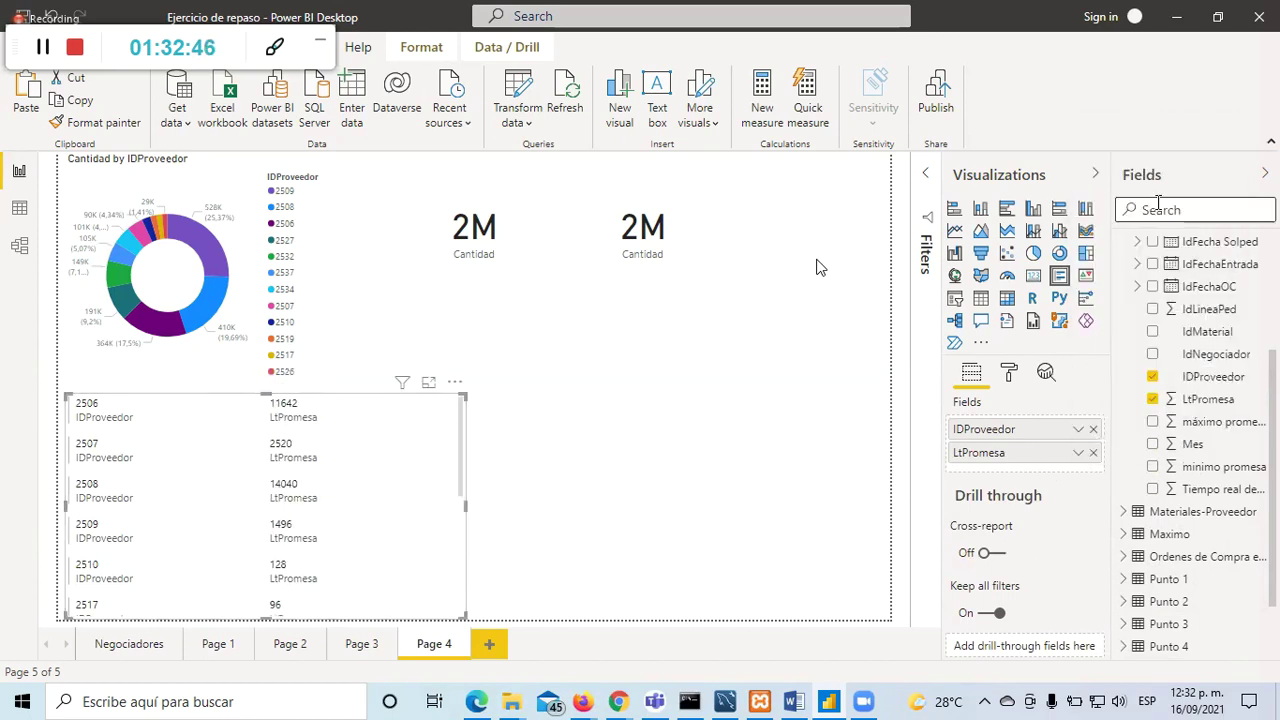
left_click(1078, 452)
left_click(722, 452)
Step: Move the multi-row card to the page centre below the 2M cards and shorten it
left_click(118, 435)
left_click_drag(392, 432, 706, 349)
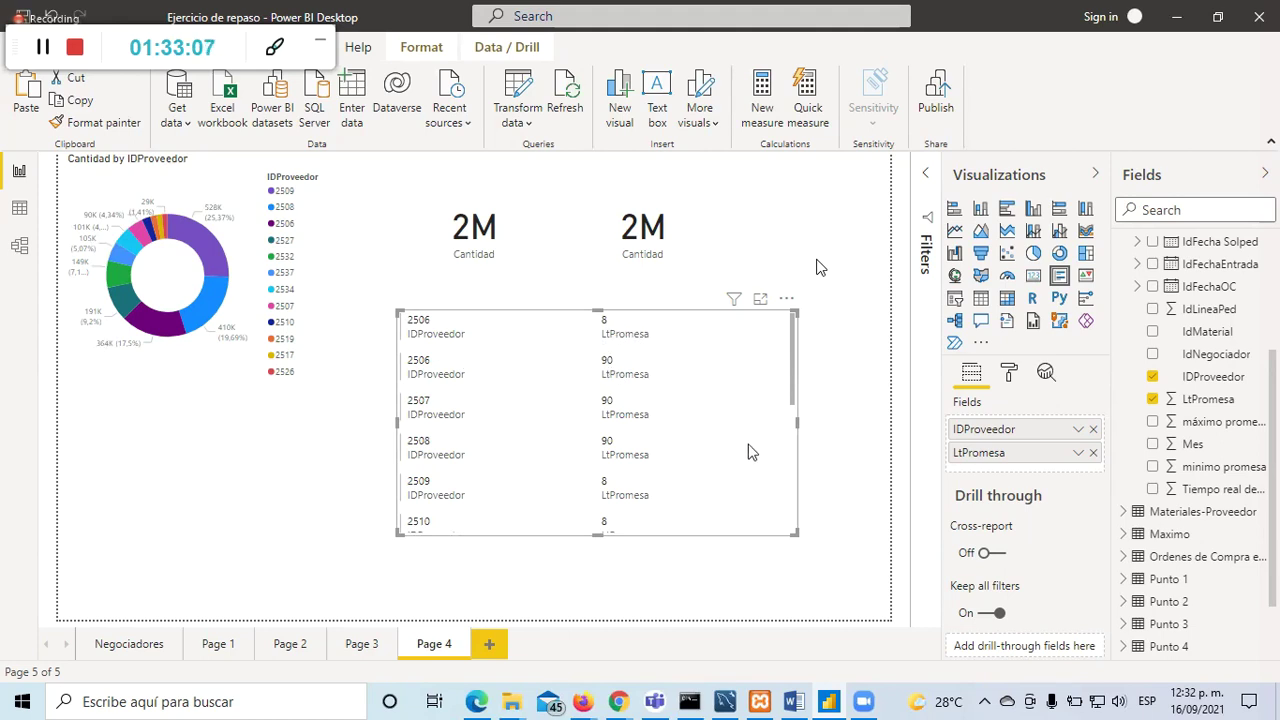
scroll(745, 450, "down", 3)
scroll(745, 450, "down", 3)
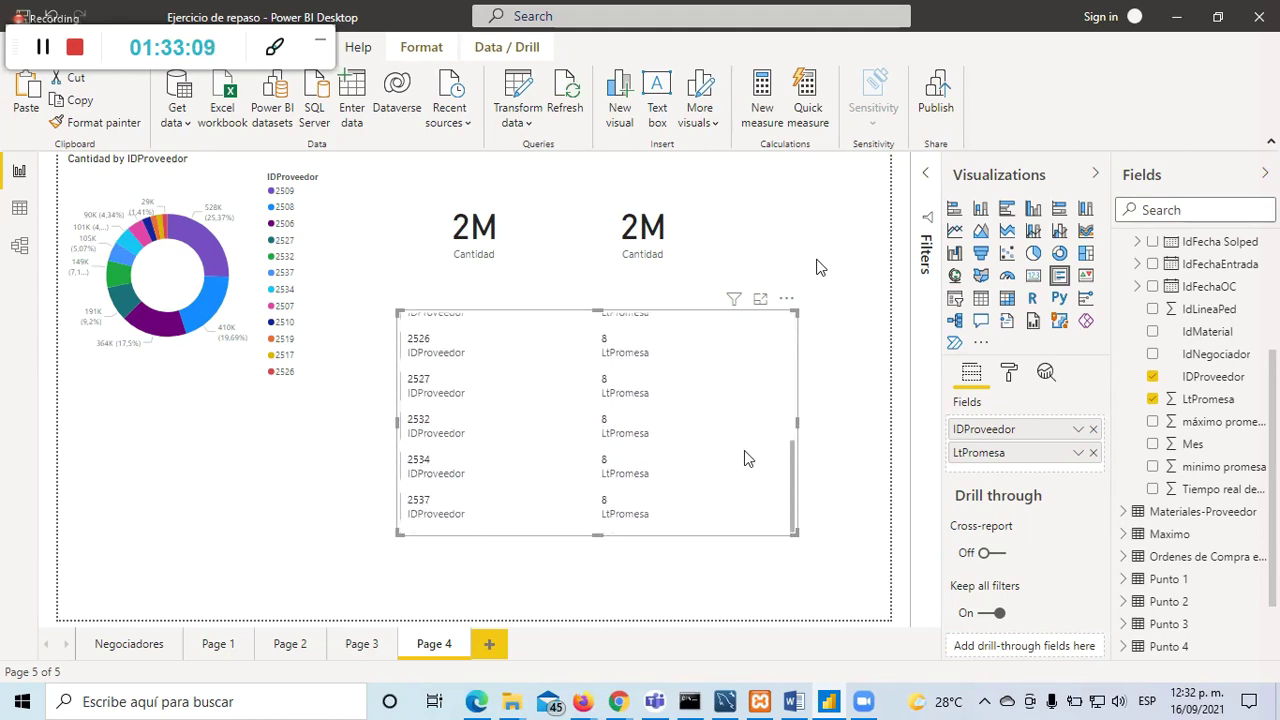
left_click_drag(597, 534, 598, 495)
left_click(738, 537)
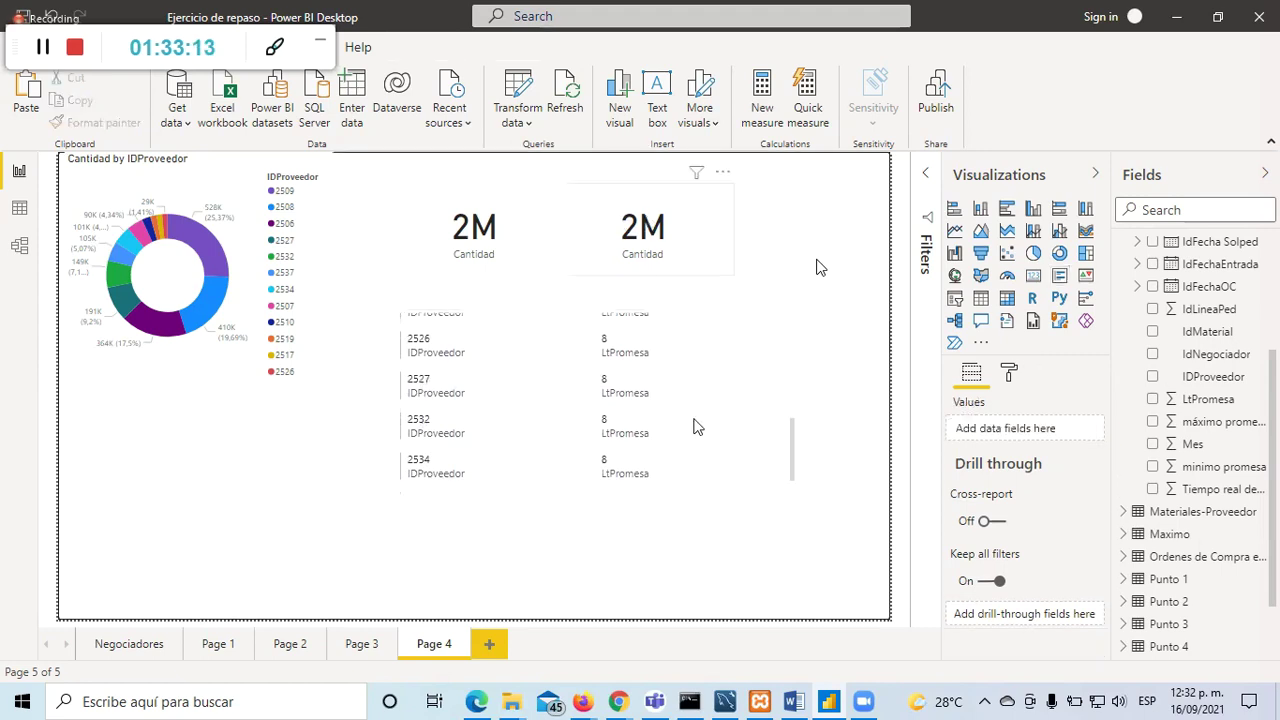
left_click(685, 468)
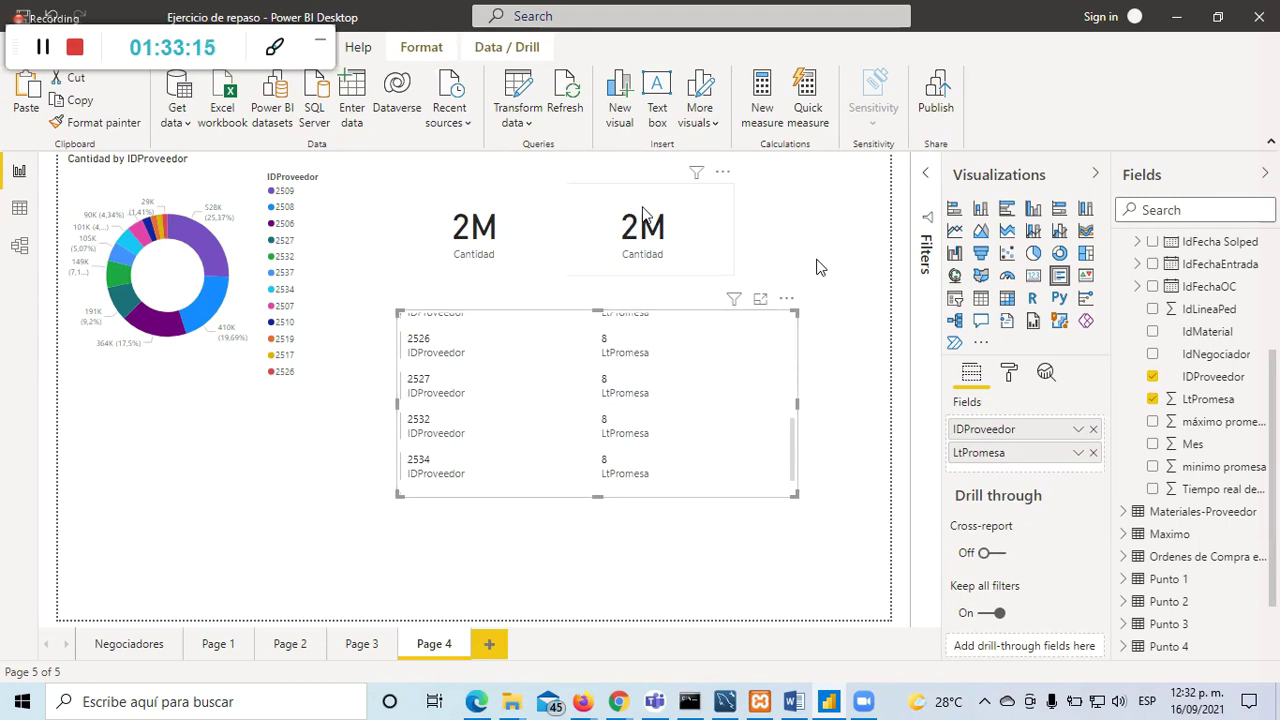
left_click(650, 228)
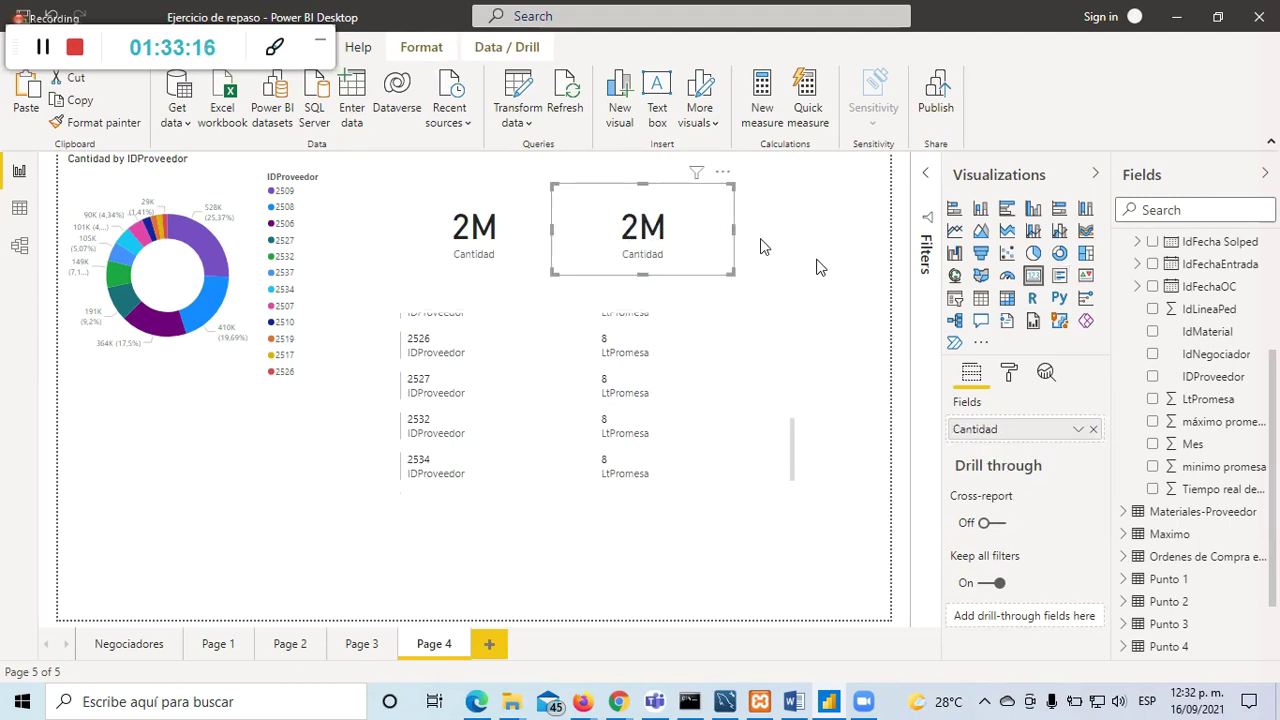
left_click(846, 315)
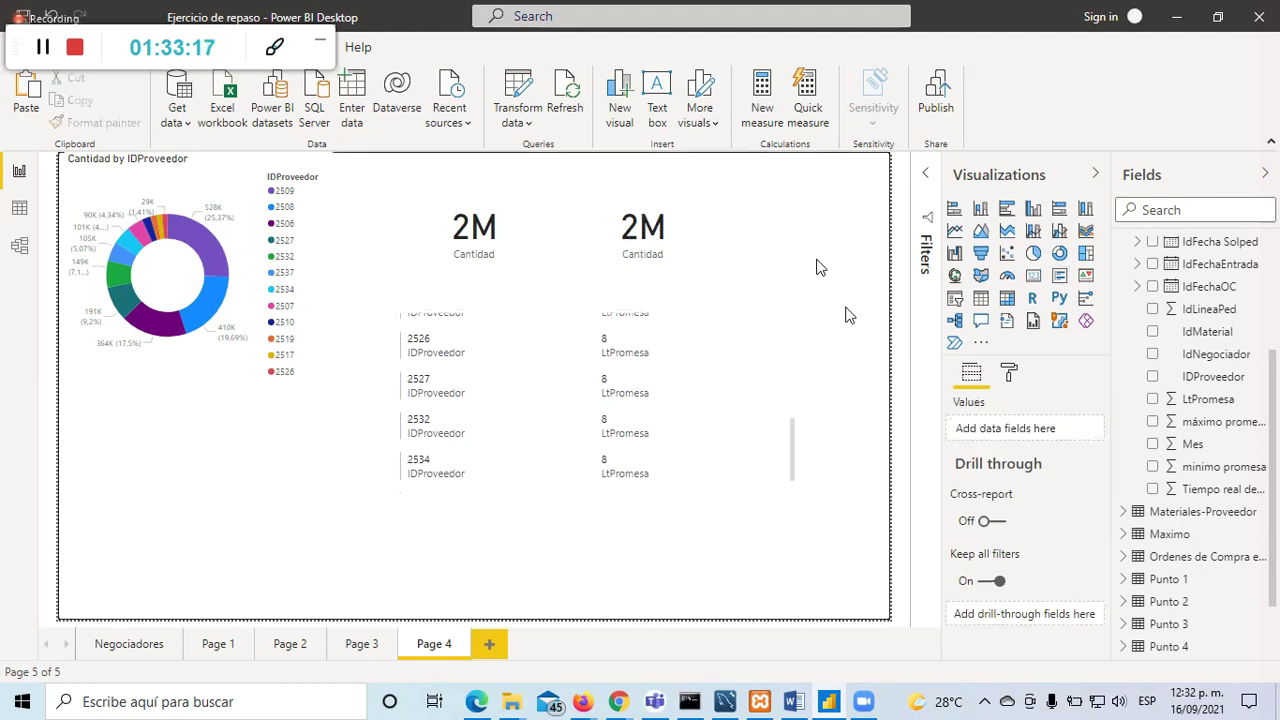
Step: Add a KPI visual with Average of LtPromesa as its target goal
left_click(1087, 276)
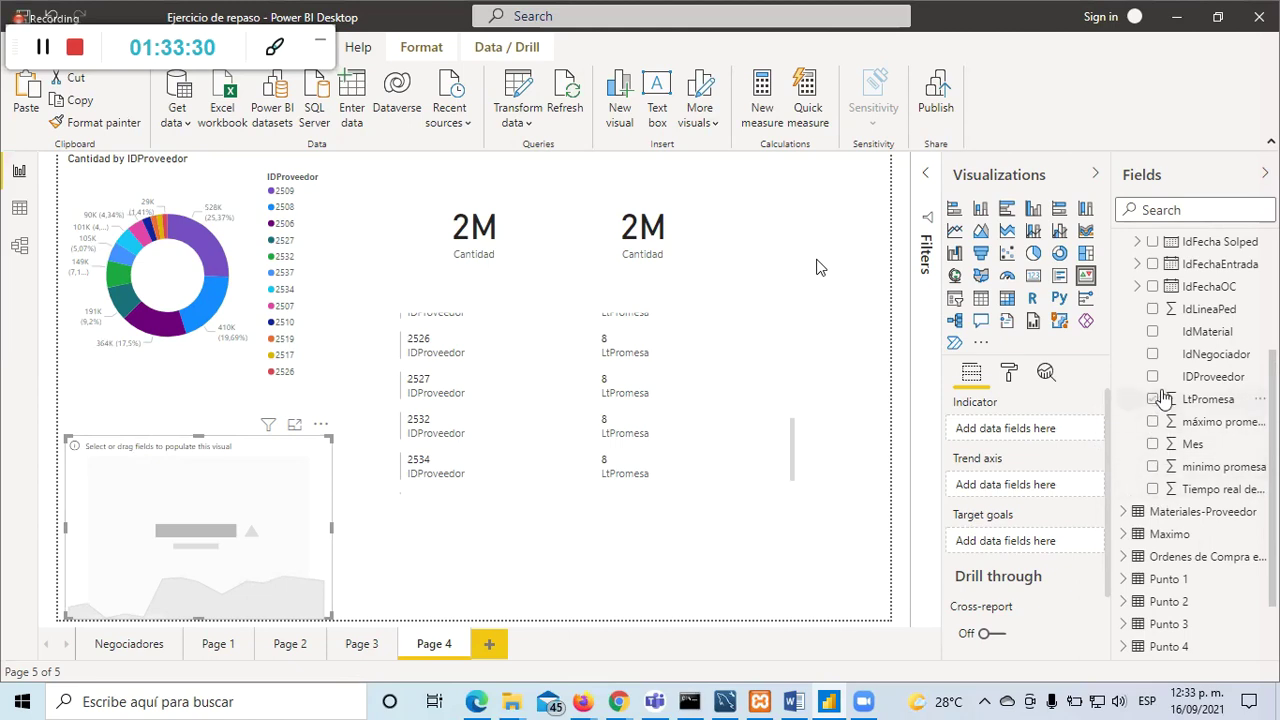
left_click(1153, 400)
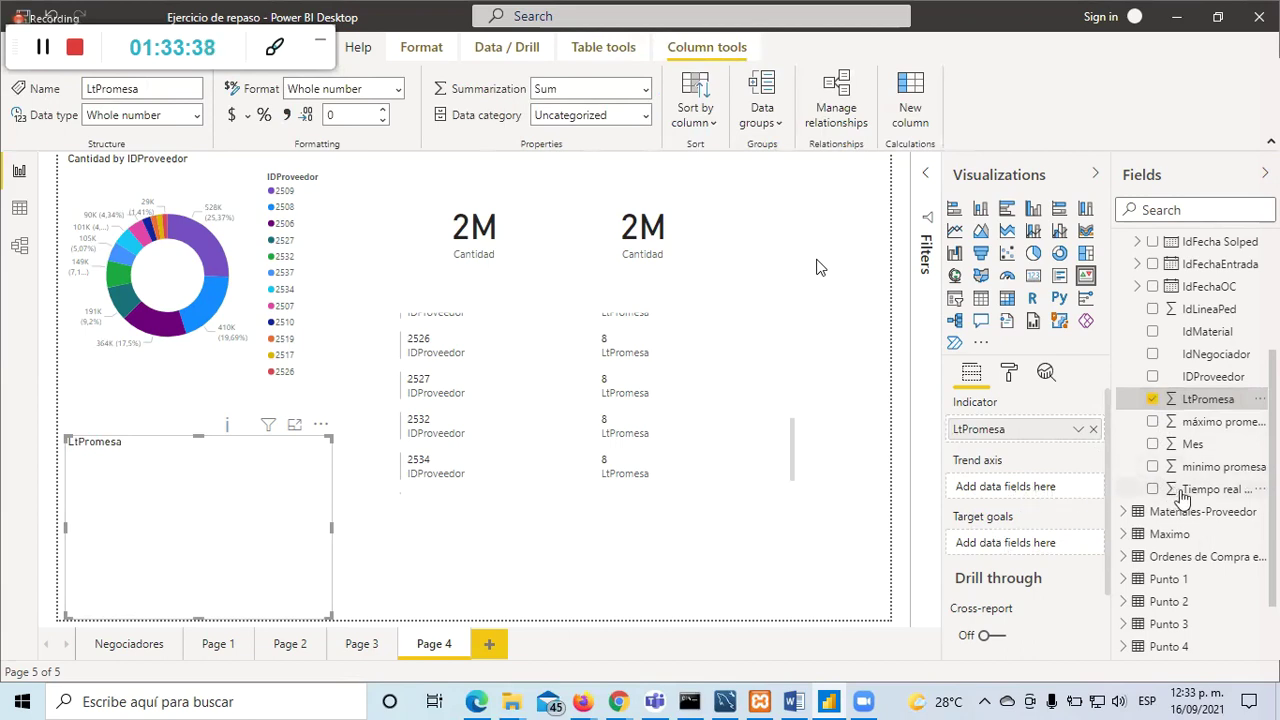
left_click_drag(1015, 435, 1057, 549)
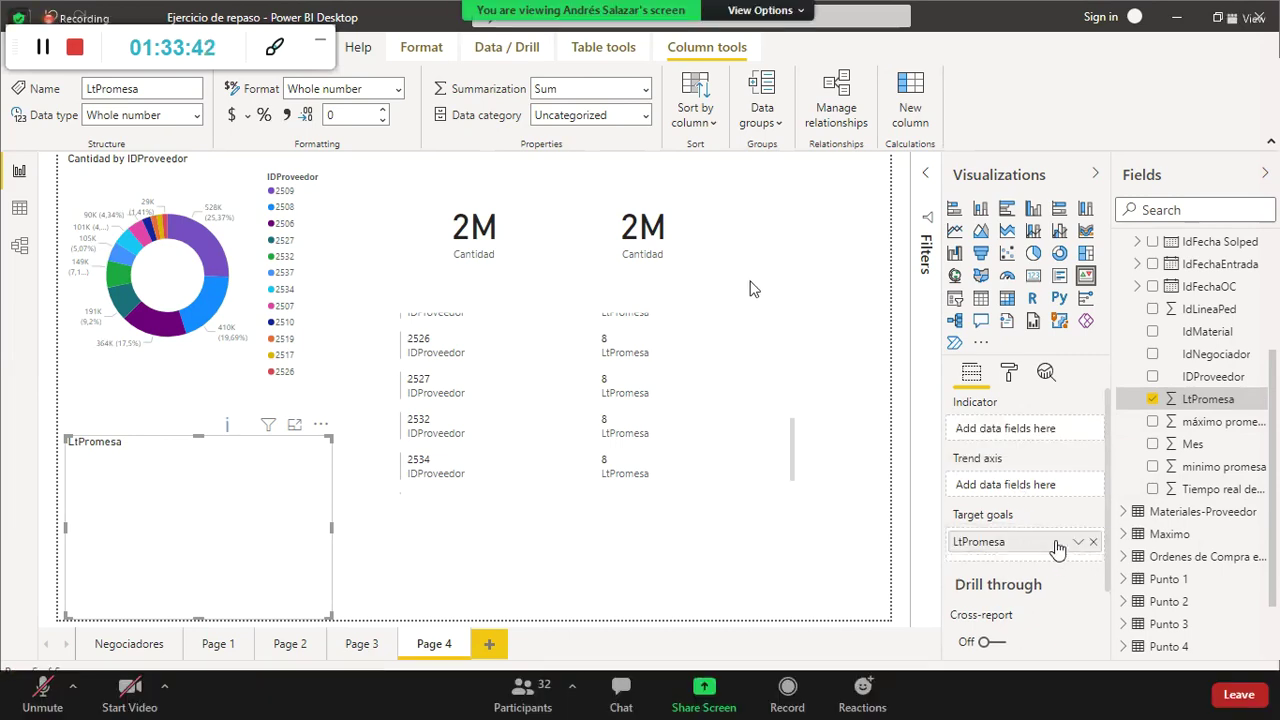
left_click(1078, 543)
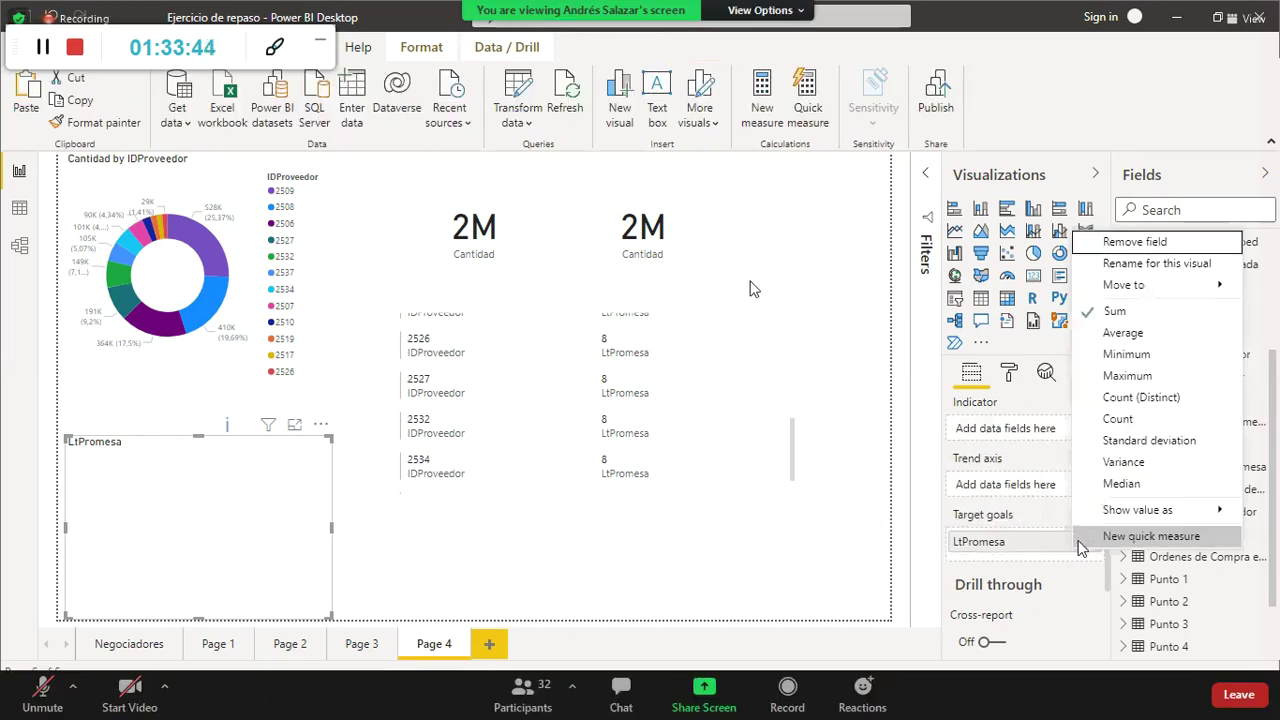
left_click(1122, 332)
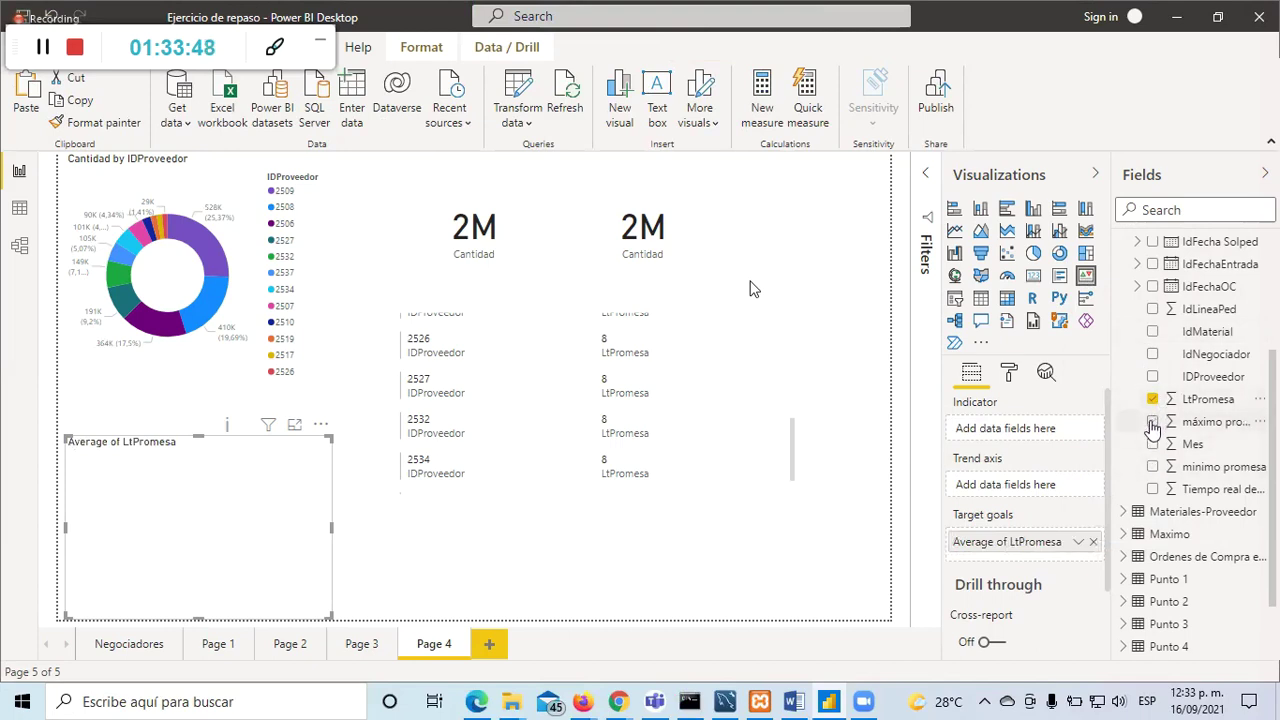
Step: Make Average of Tiempo real de entrega the KPI indicator
left_click(1154, 491)
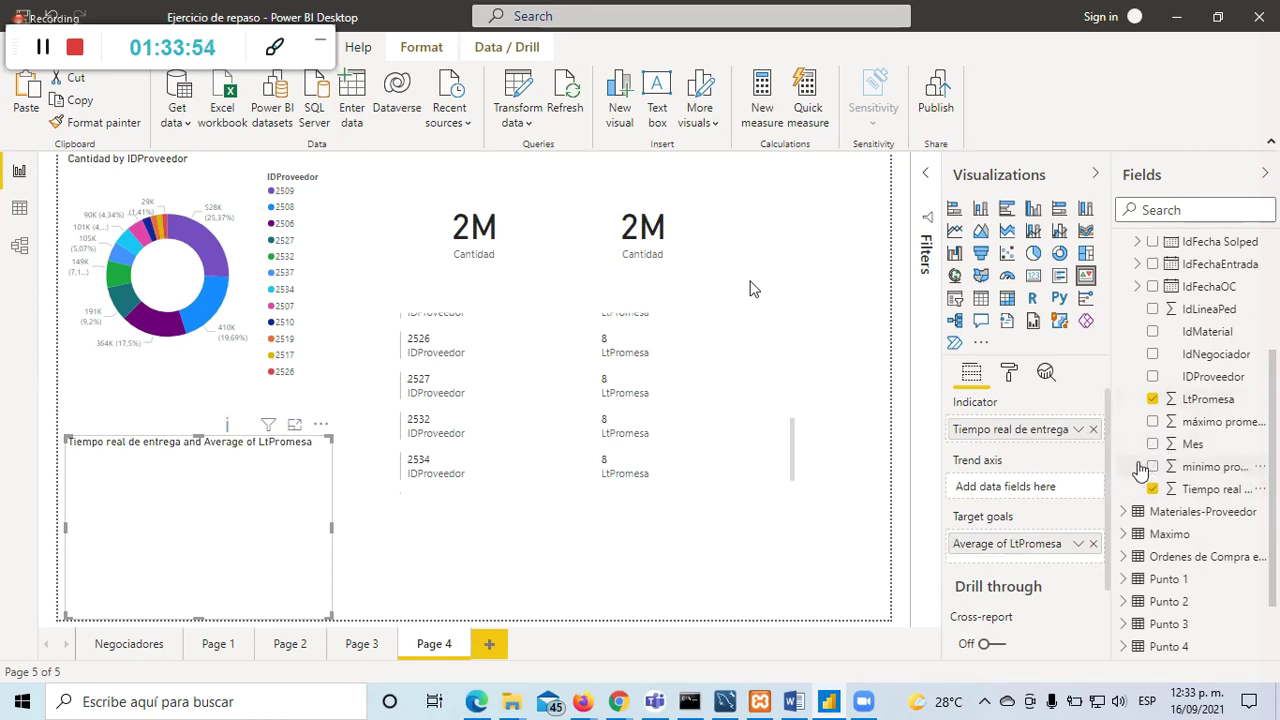
left_click(1078, 429)
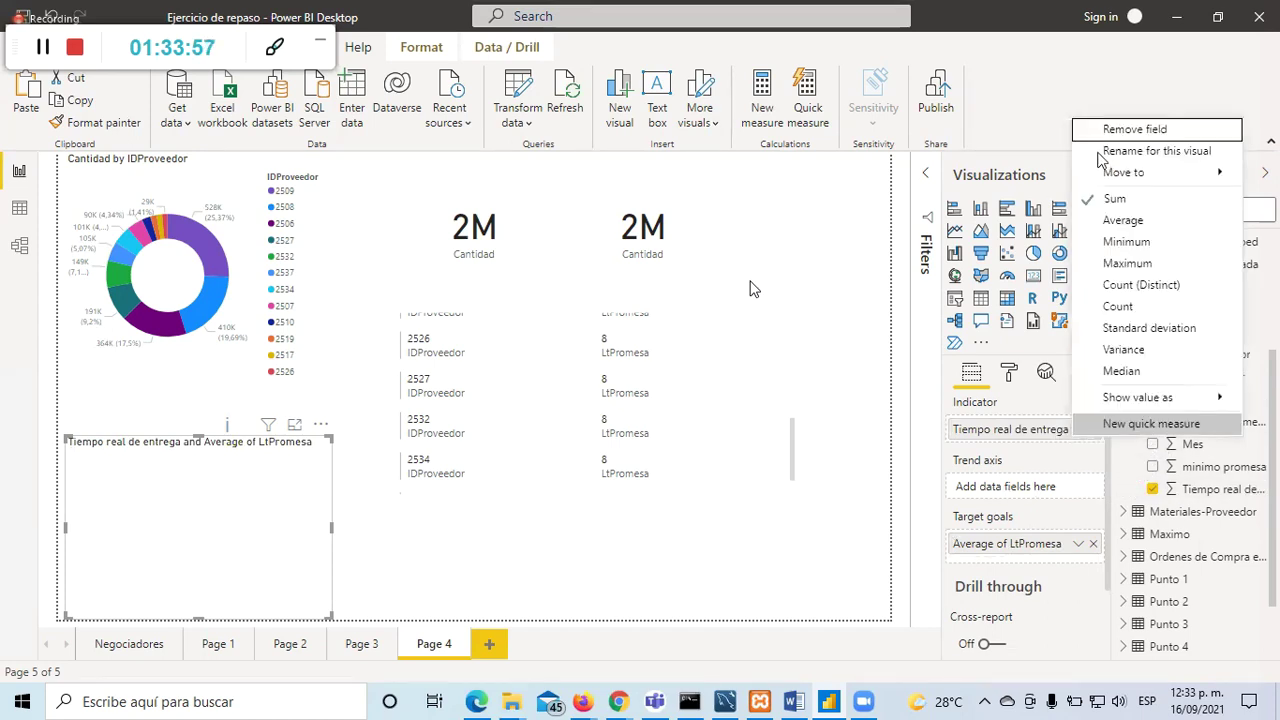
left_click(1122, 220)
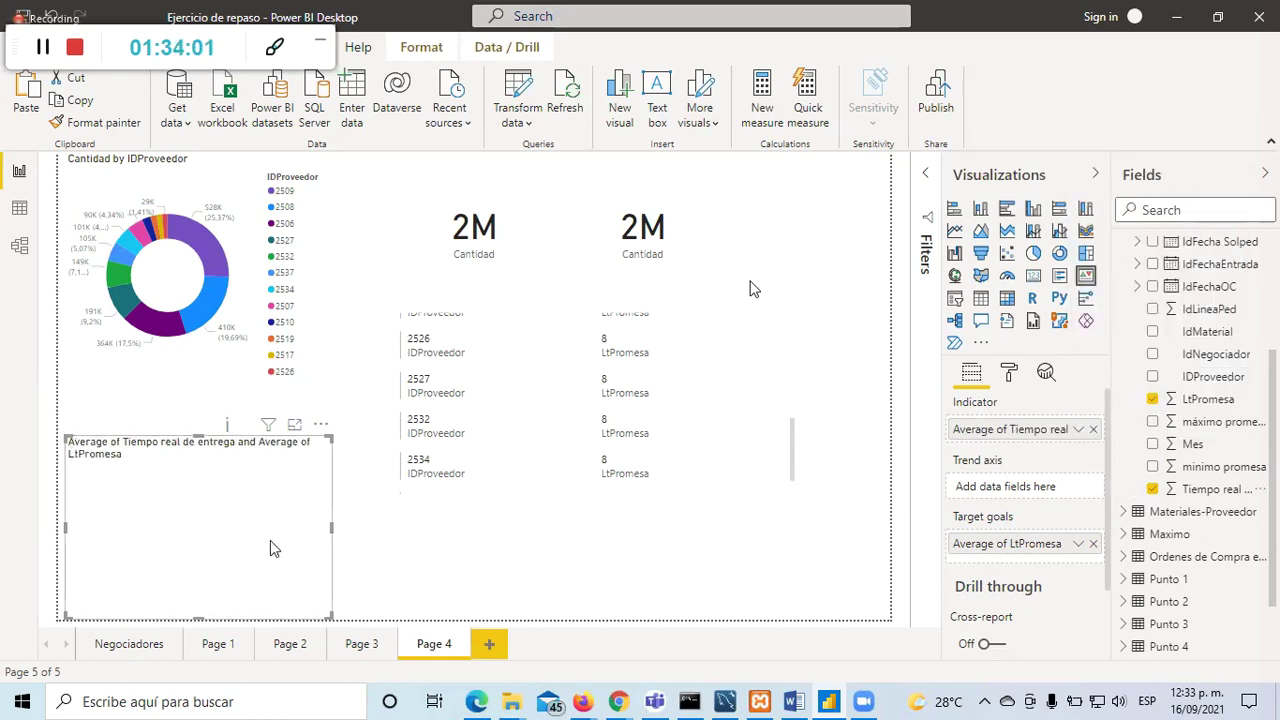
mouse_move(294, 496)
left_mouse_down()
mouse_move(327, 494)
mouse_move(314, 496)
left_mouse_up()
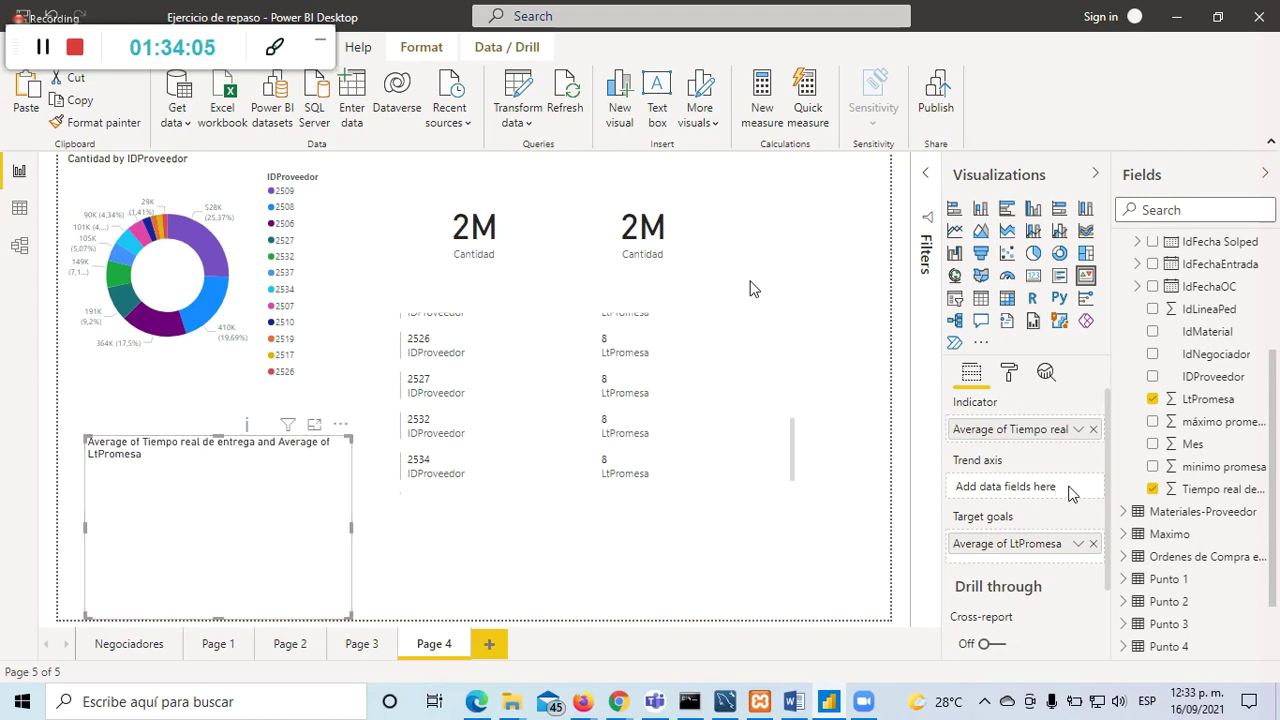
Step: Put máximo promesa on the KPI's trend axis
left_click(1153, 421)
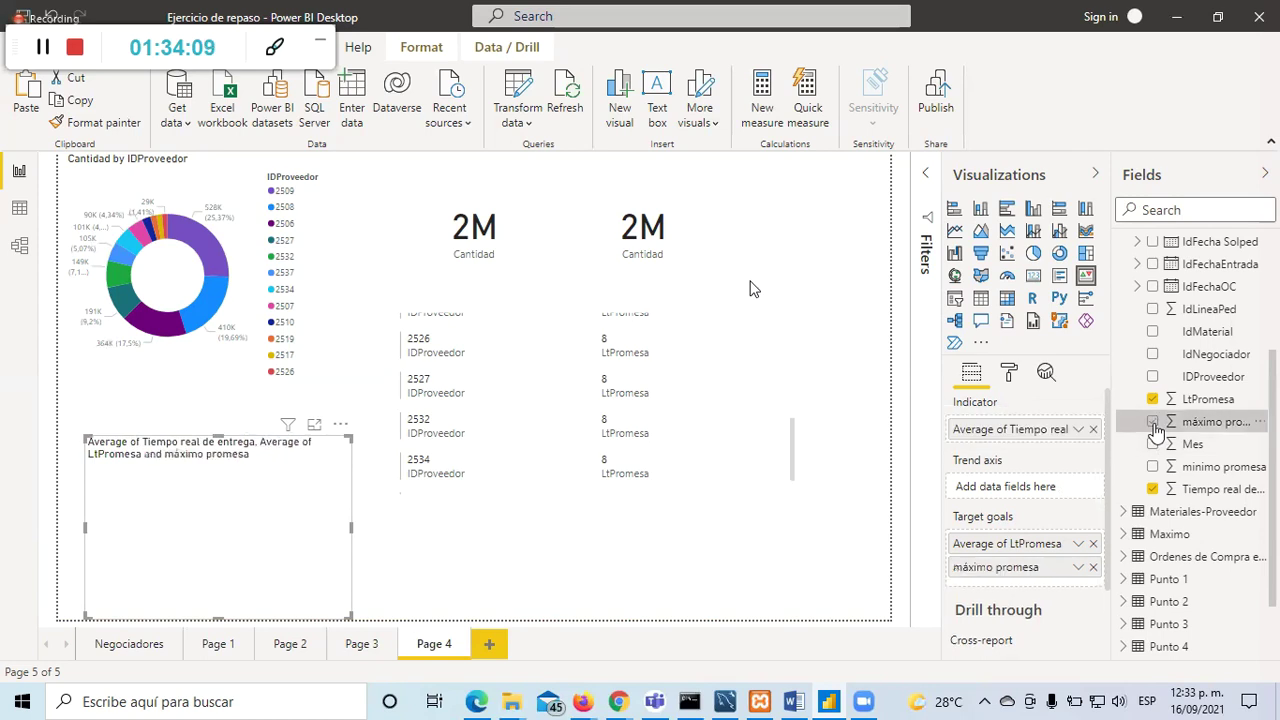
left_click_drag(991, 580, 1007, 500)
left_click_drag(990, 570, 980, 492)
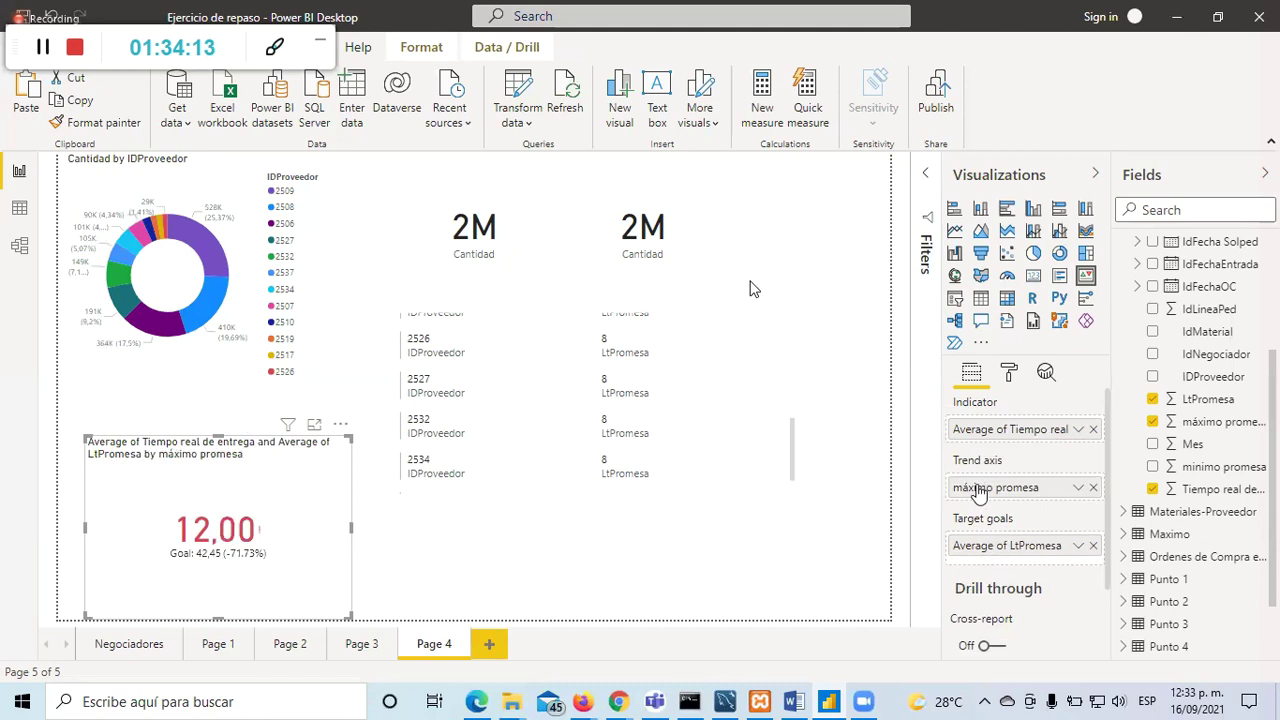
left_click(420, 577)
left_click(305, 505)
Step: In Focus mode, change the KPI goal to Maximum of LtPromesa (90)
left_click(314, 425)
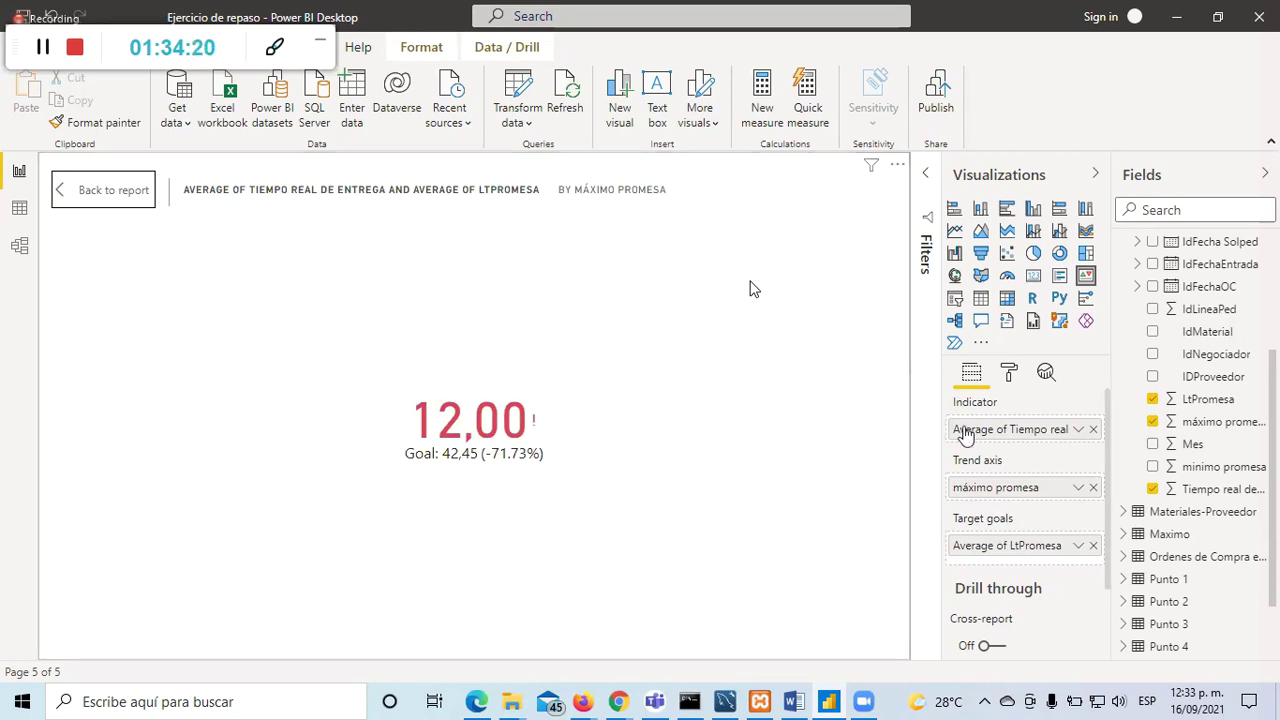
left_click(1078, 546)
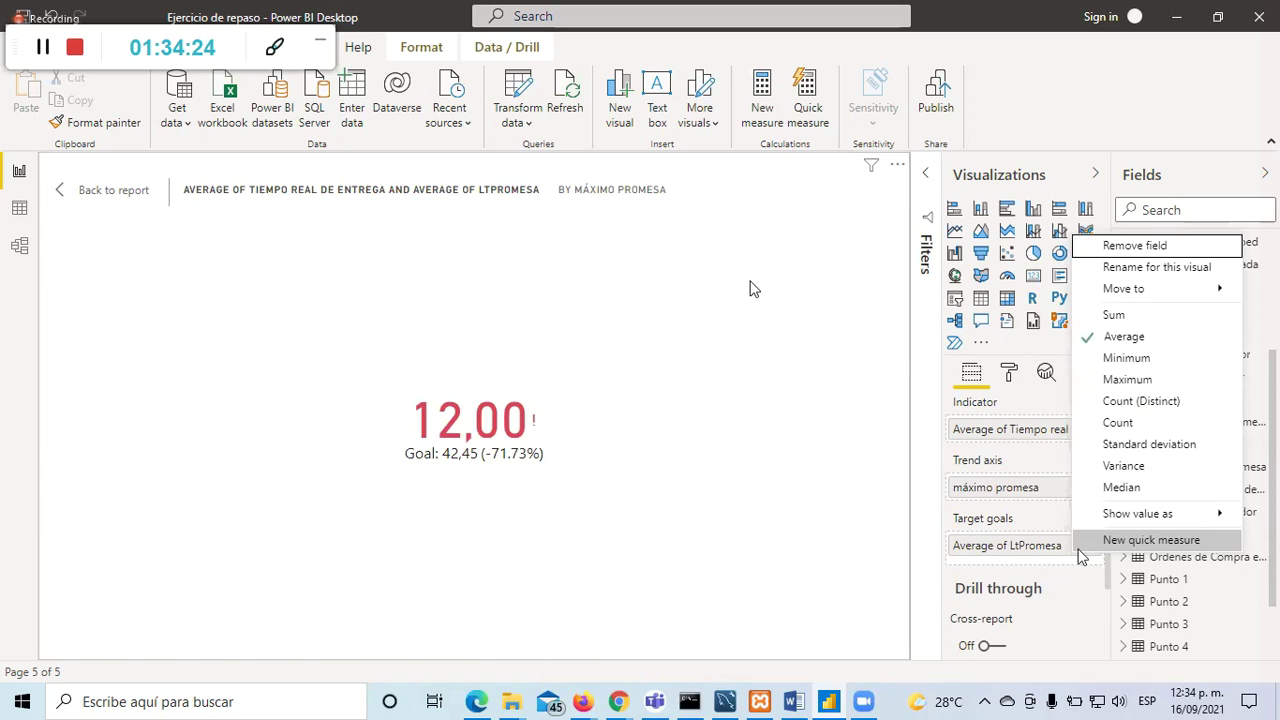
left_click(1082, 548)
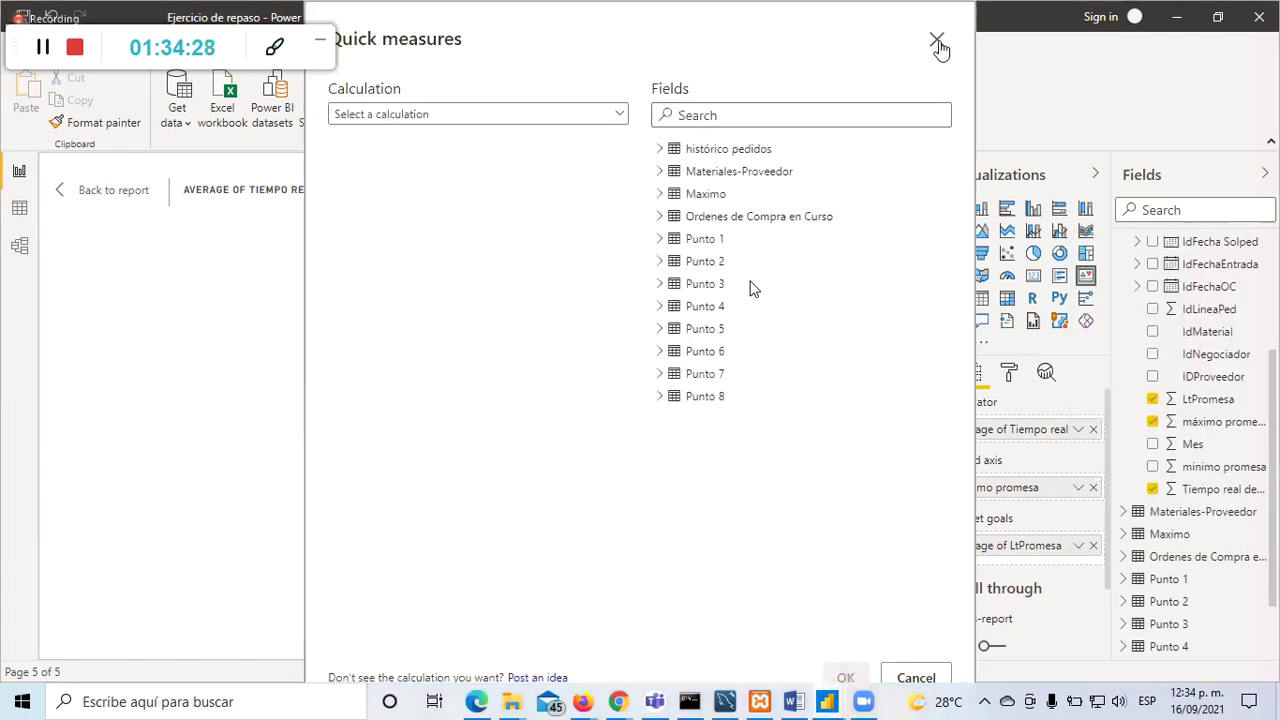
left_click(937, 40)
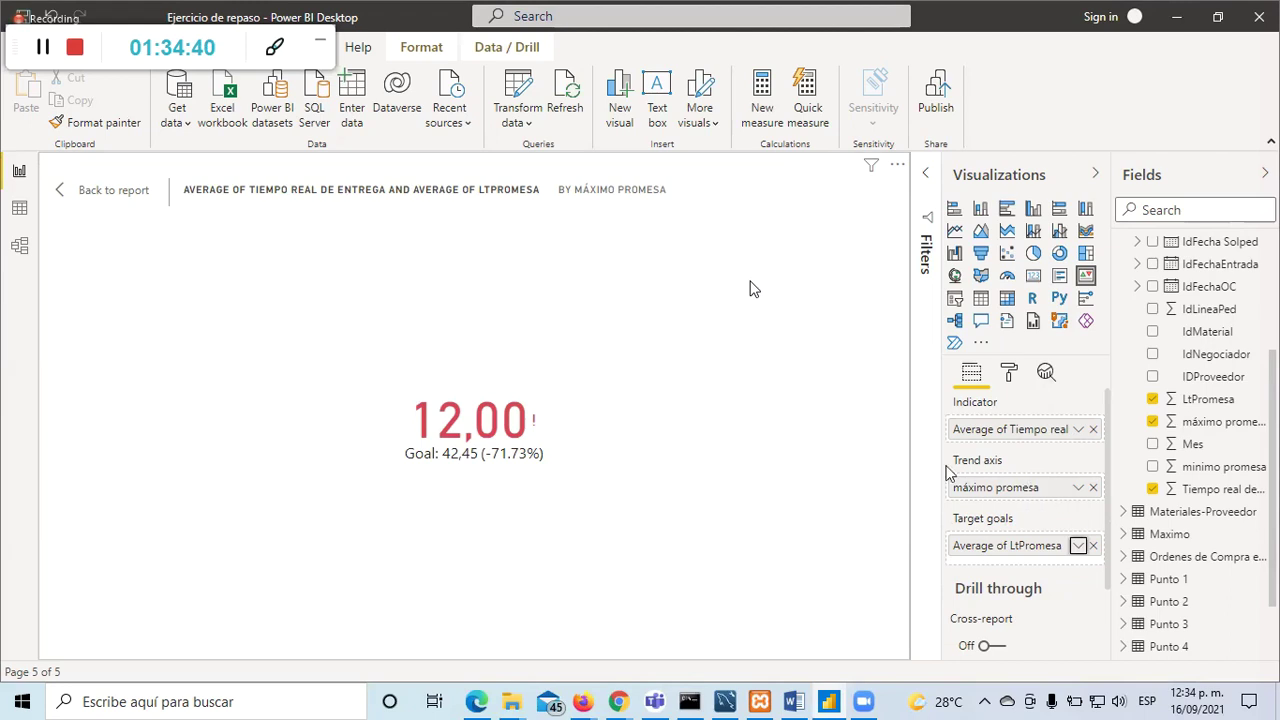
left_click(1077, 488)
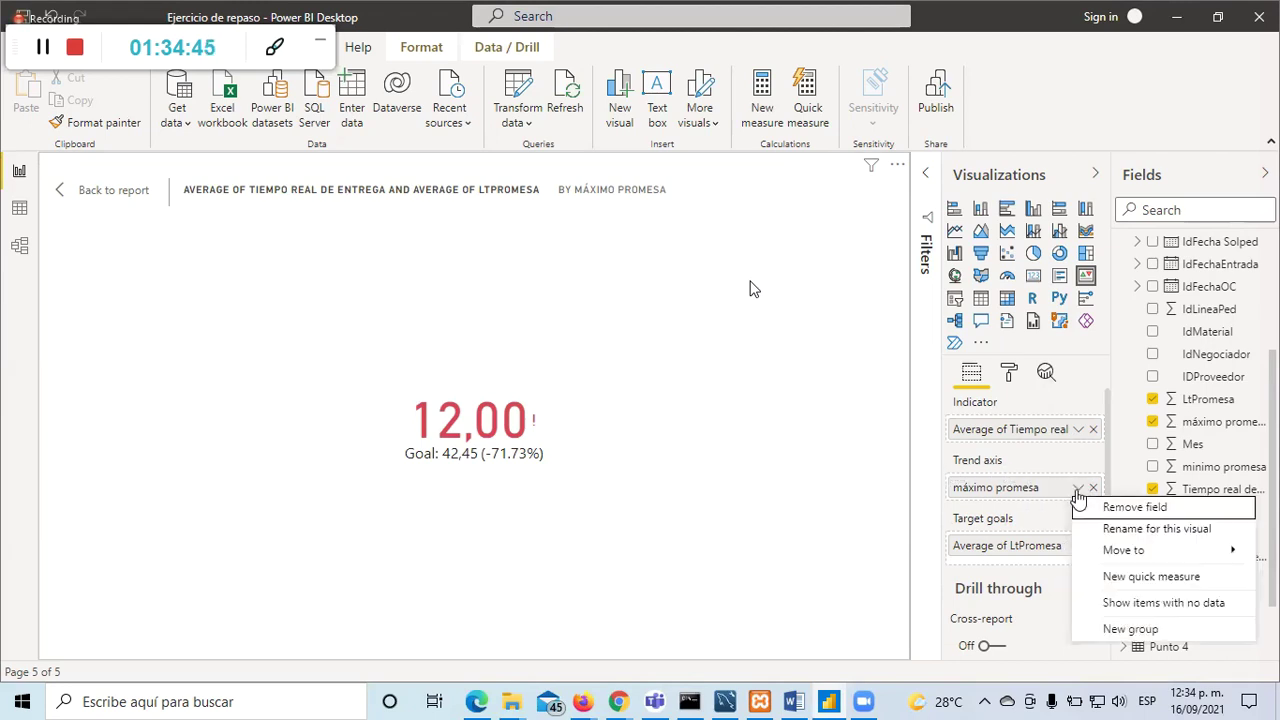
left_click(1022, 500)
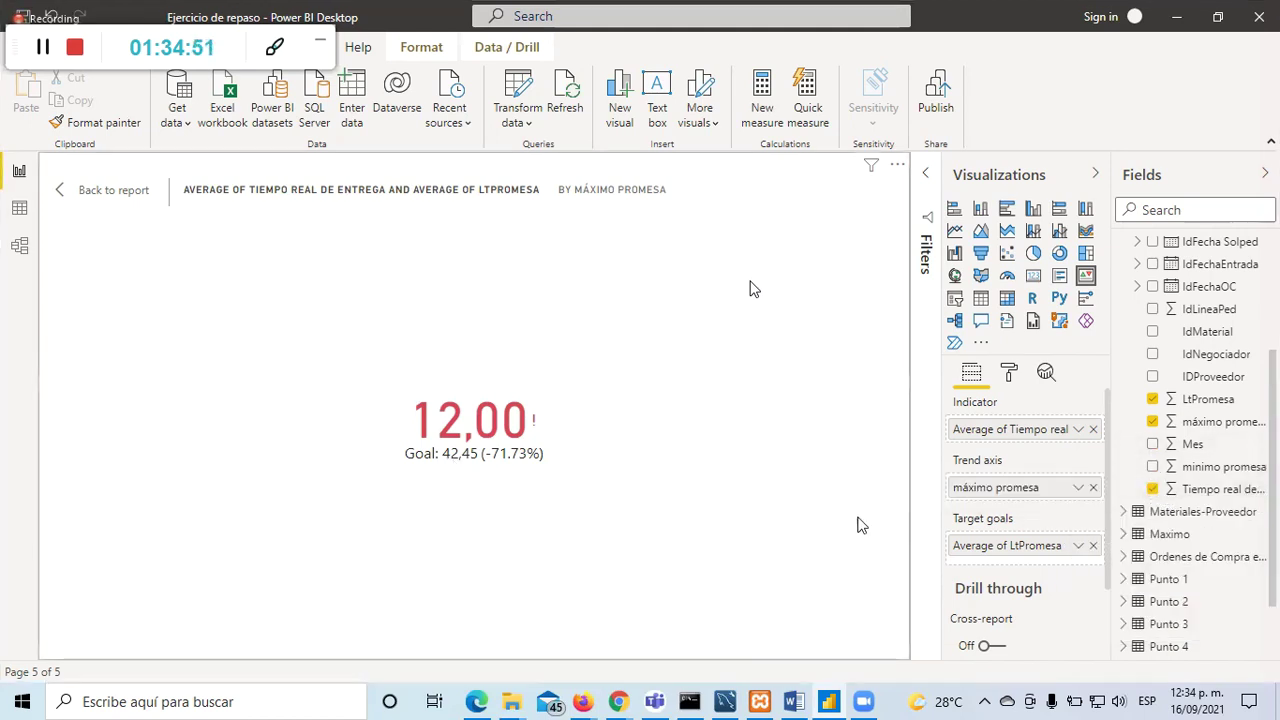
left_click(1079, 547)
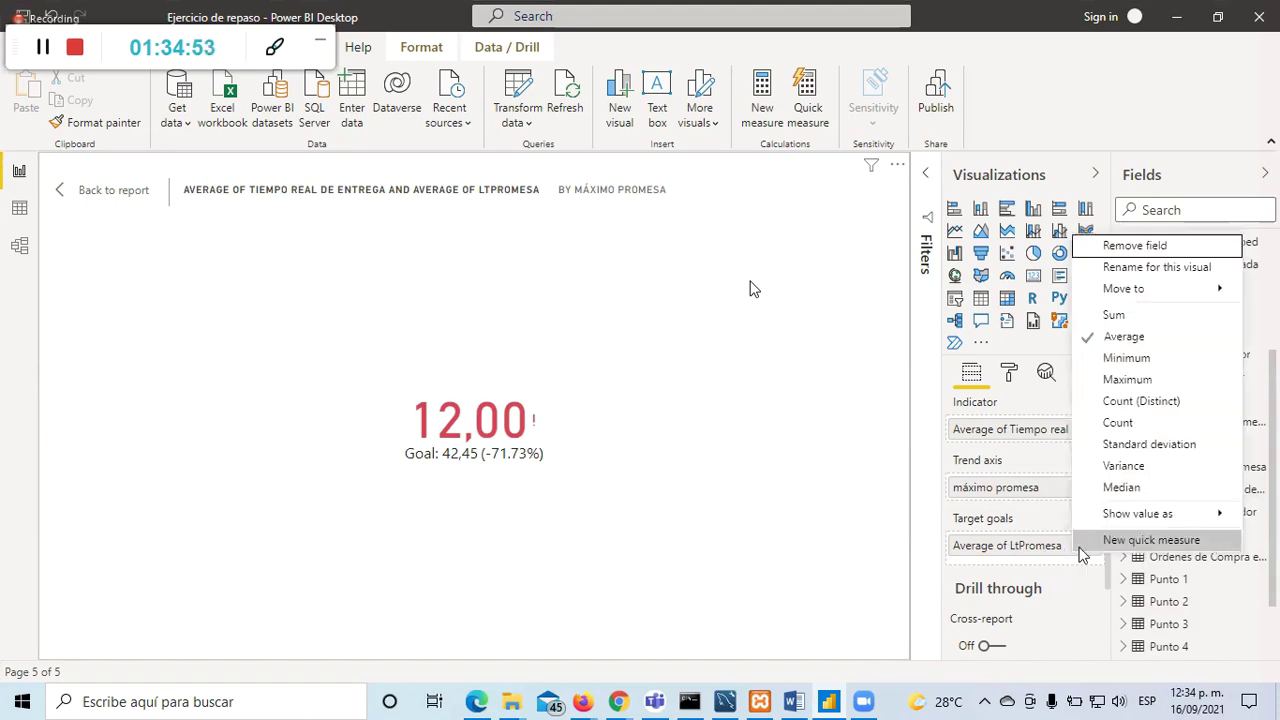
left_click(1128, 380)
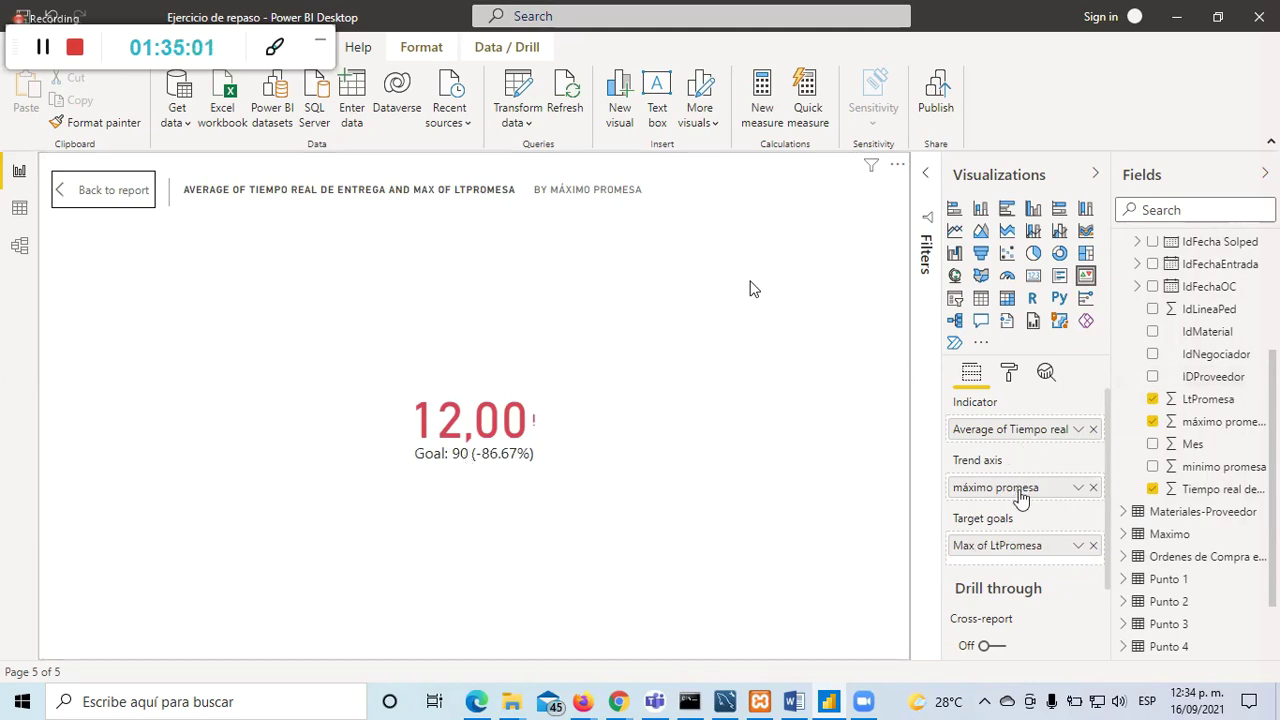
Step: Replace máximo promesa with minimo promesa on the trend axis and return to the report
left_click(1093, 487)
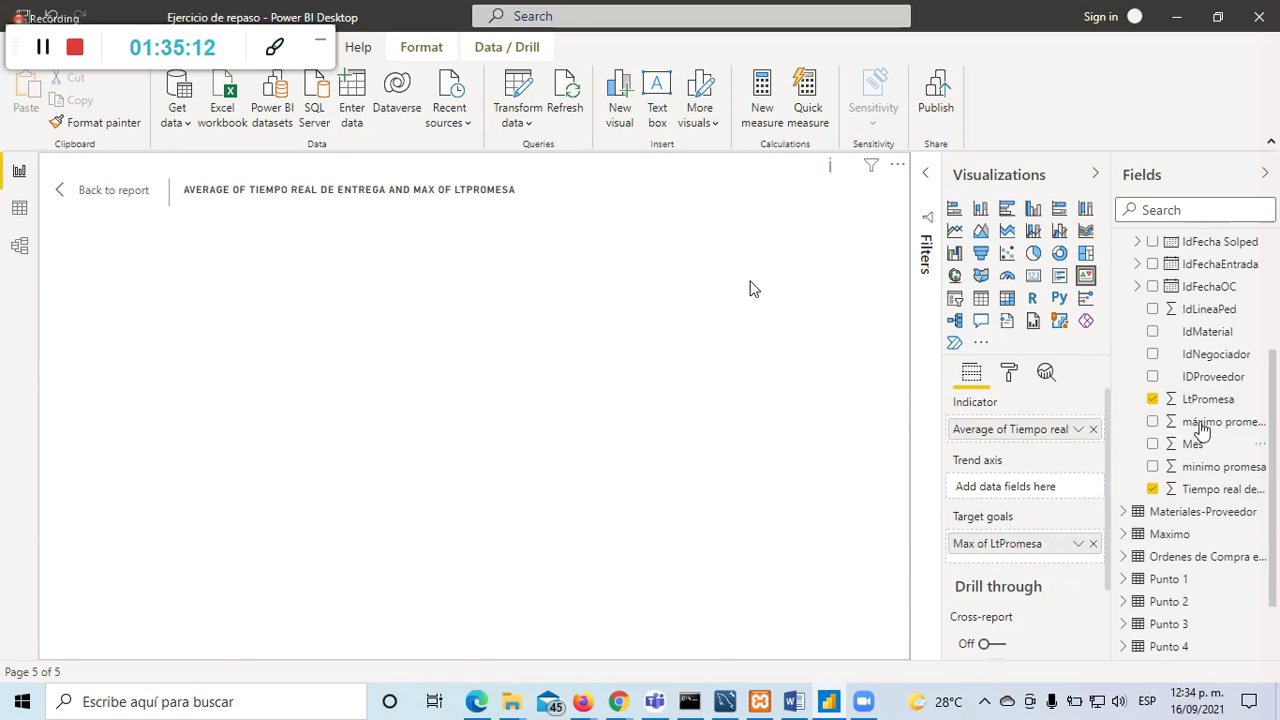
left_click_drag(1190, 468, 1006, 491)
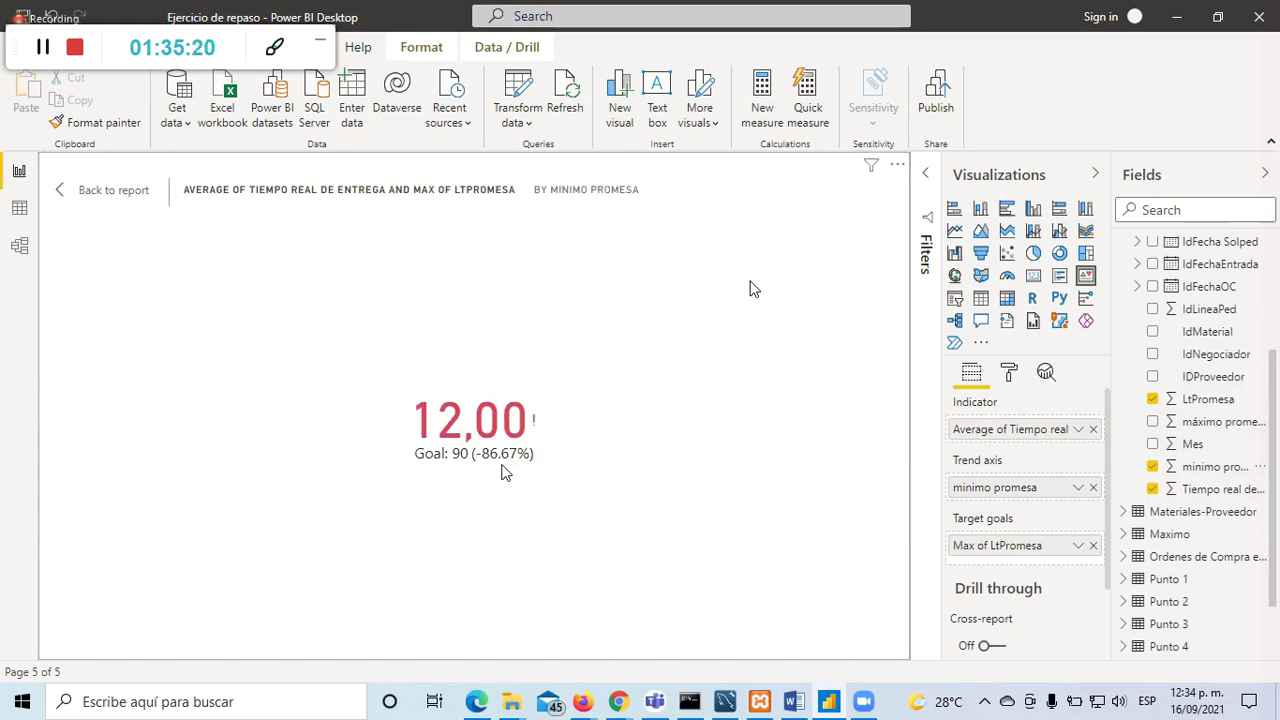
left_click(88, 190)
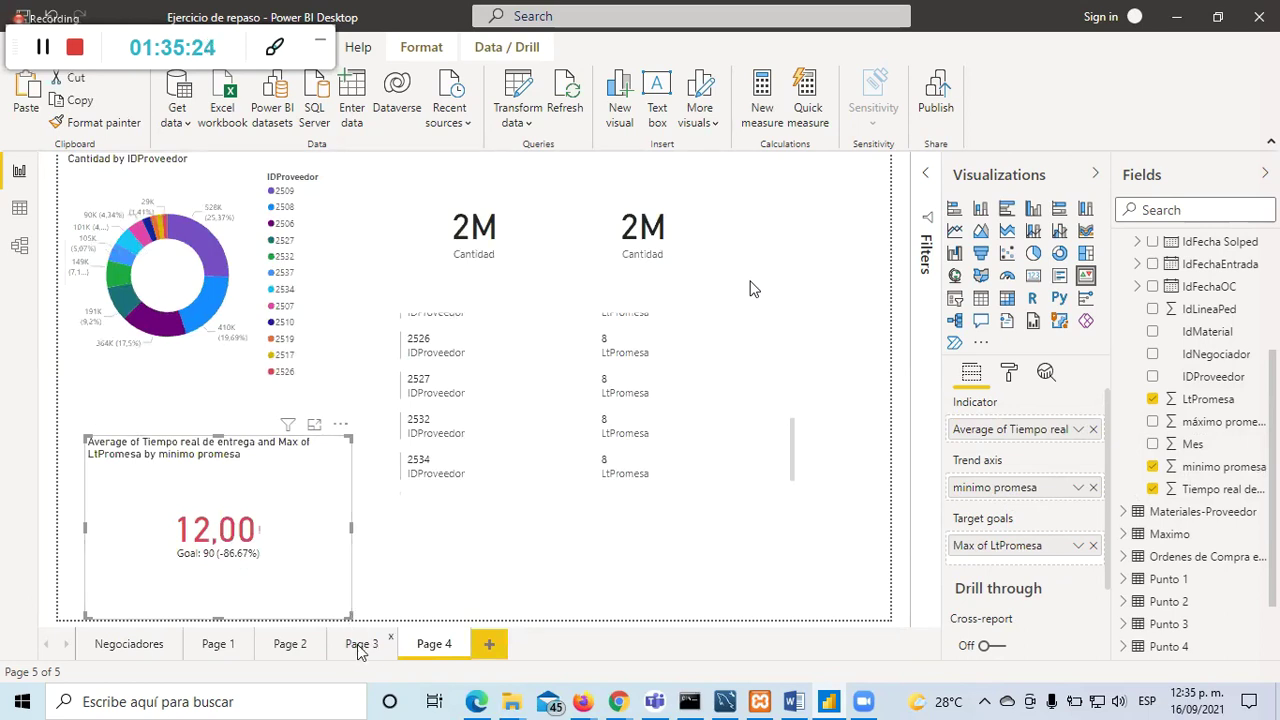
Step: Nudge the Page 4 KPI visual up and left, just below the donut chart
left_click(360, 646)
left_click(435, 646)
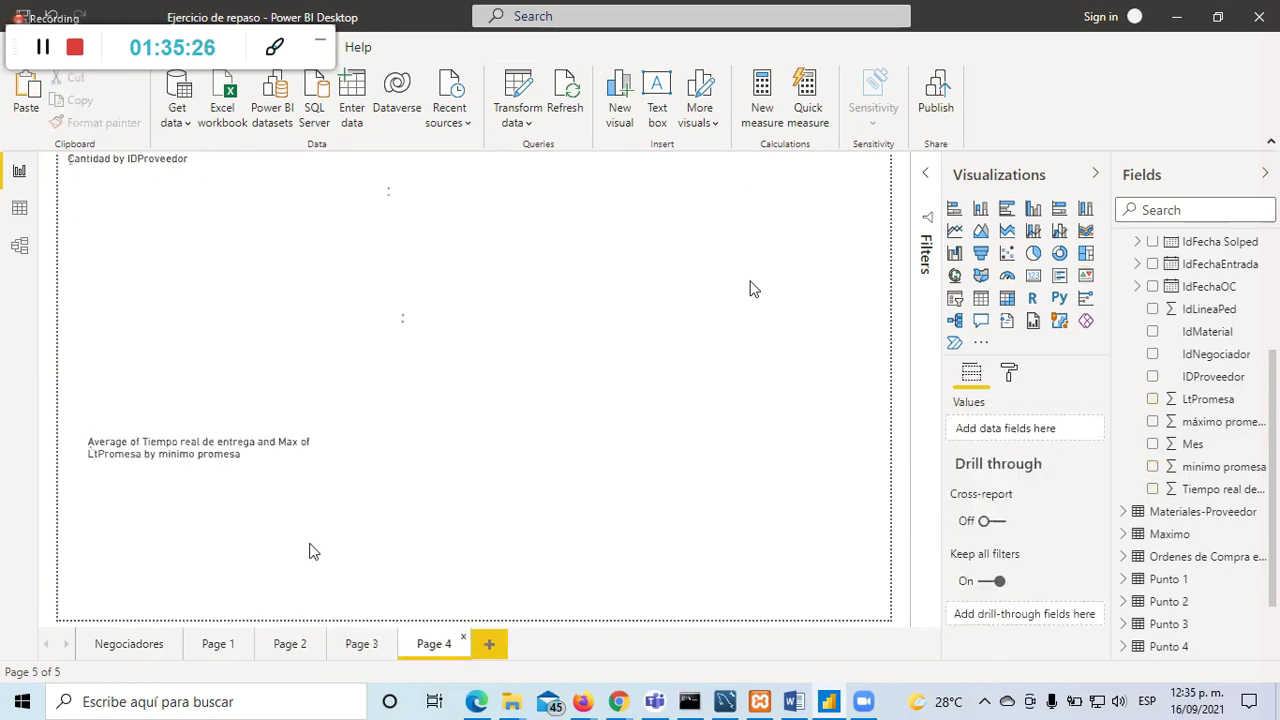
left_click(306, 487)
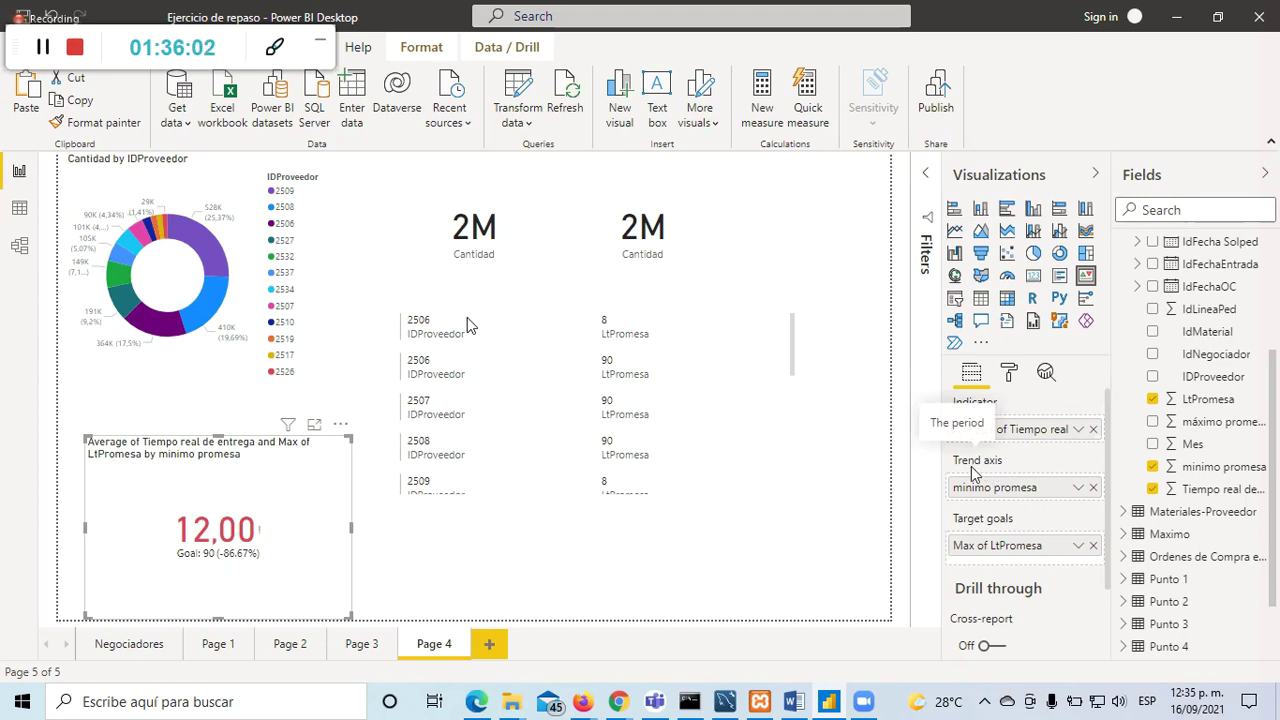
left_click_drag(300, 462, 274, 453)
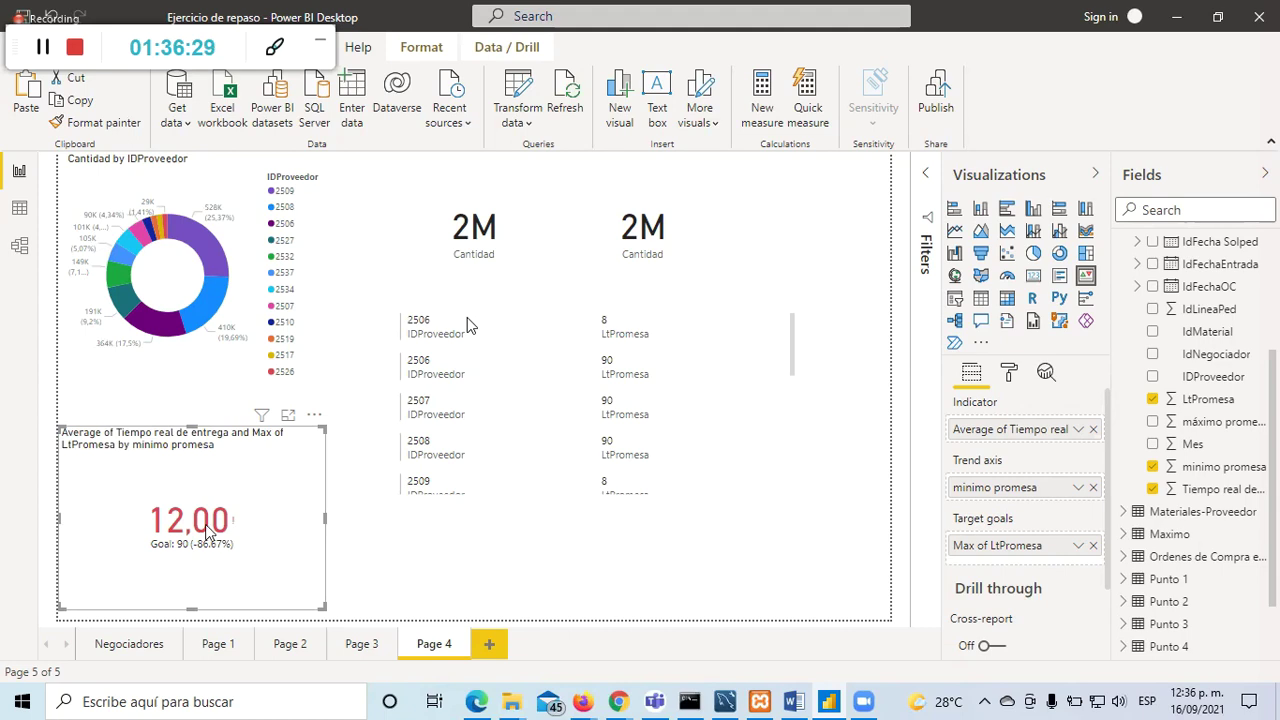
left_click(409, 588)
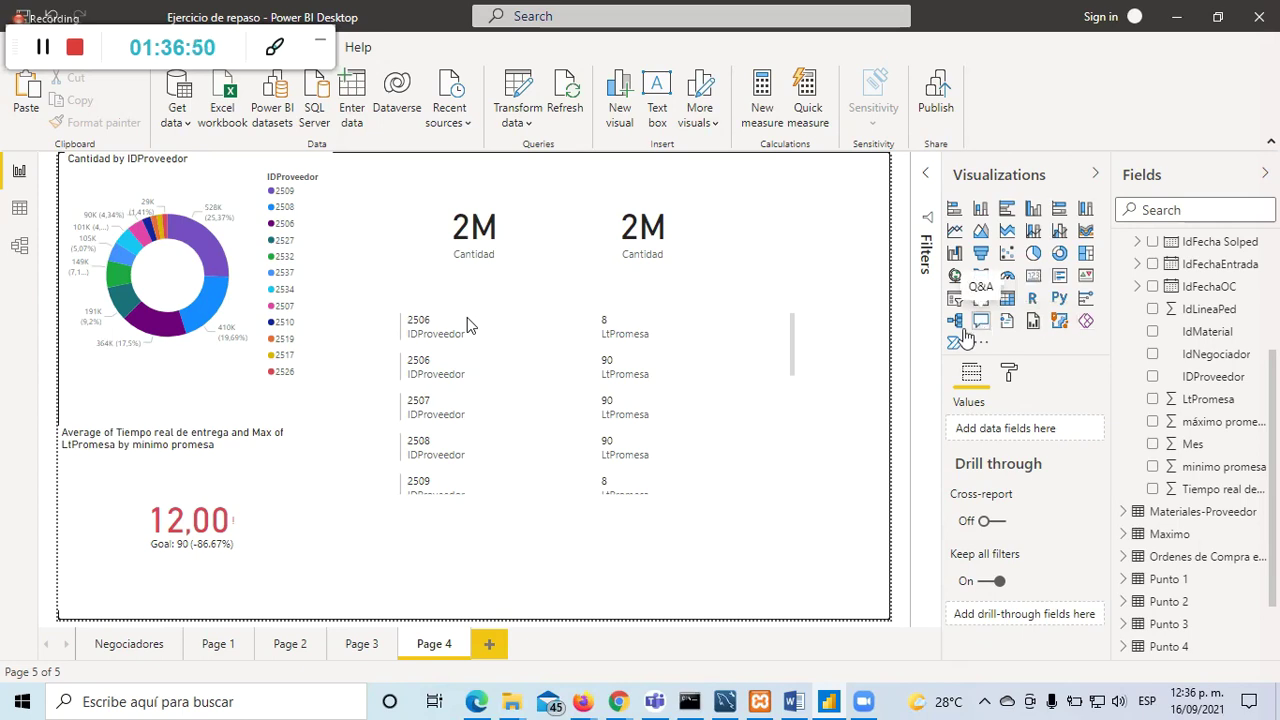
Step: Add a new Page 5 with a resized Q&A visual
left_click(489, 646)
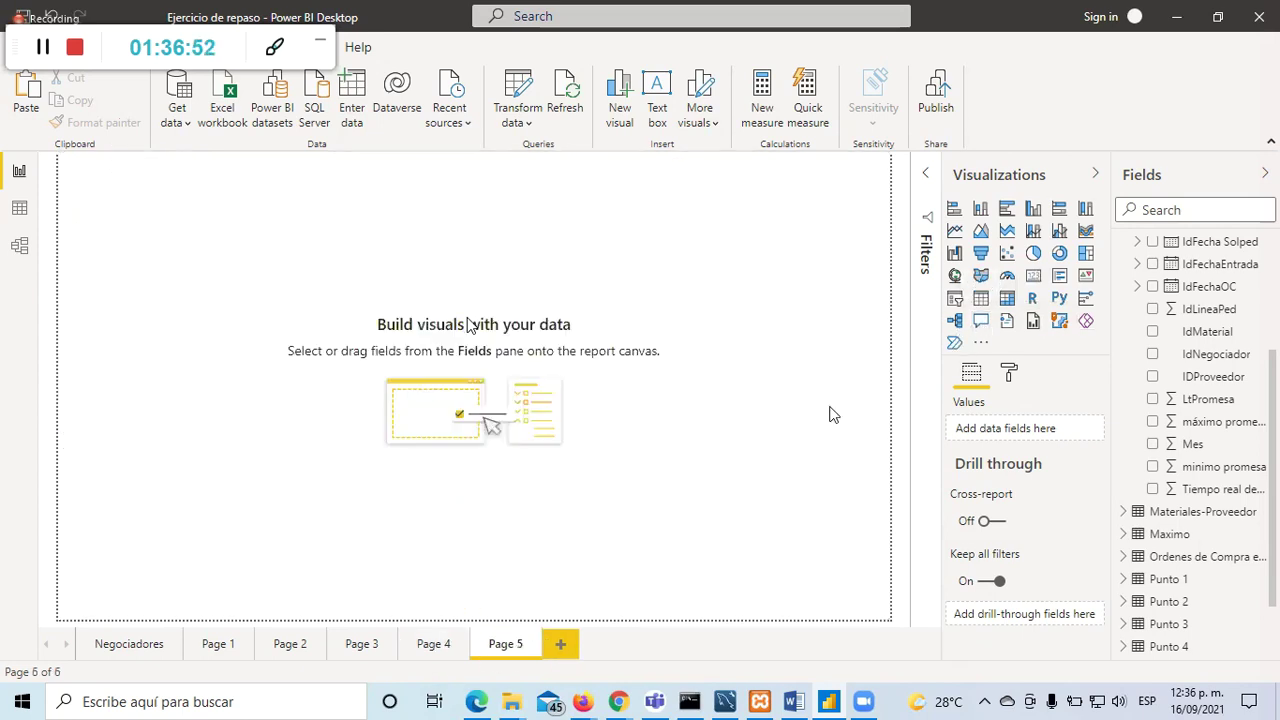
left_click(981, 320)
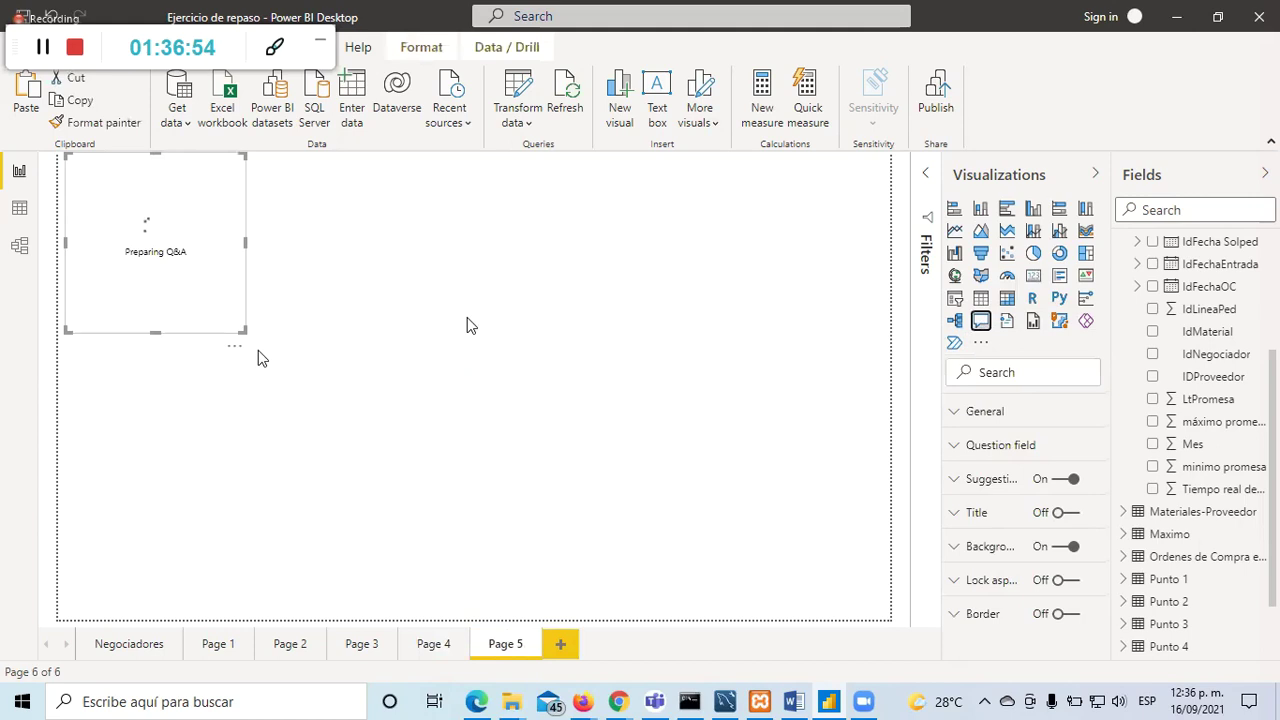
left_click_drag(243, 330, 674, 452)
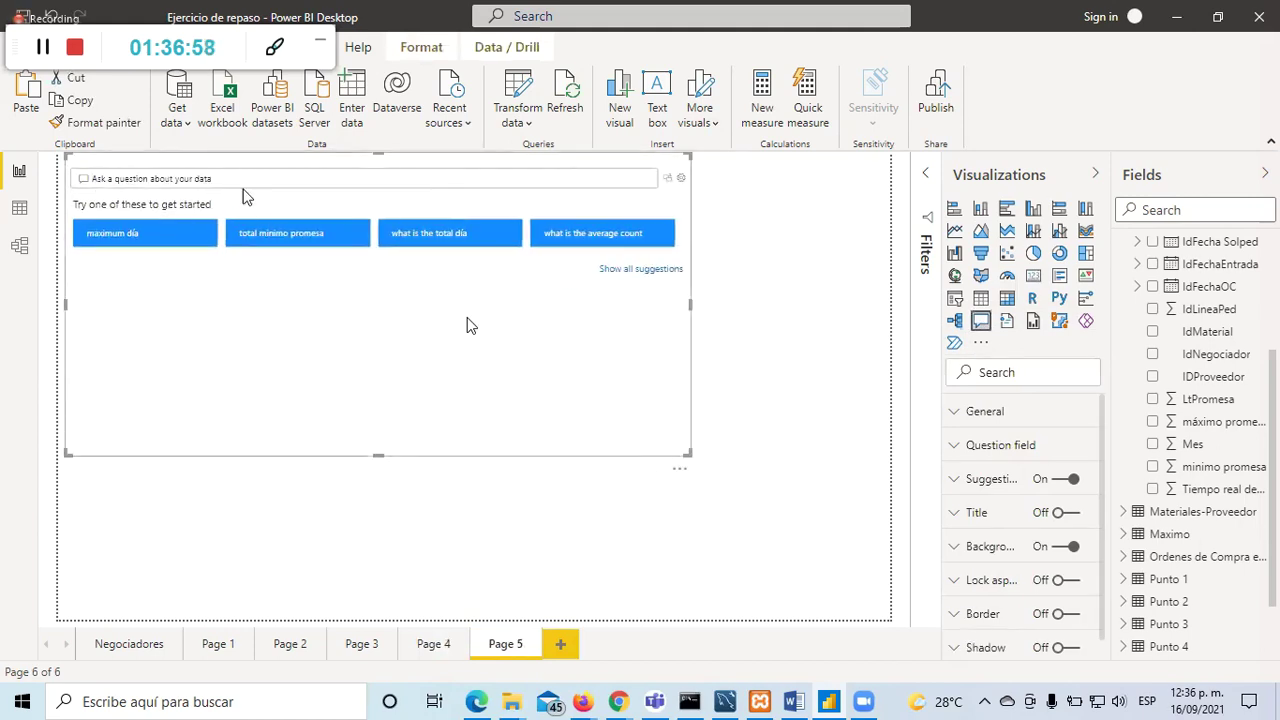
left_click_drag(378, 456, 385, 341)
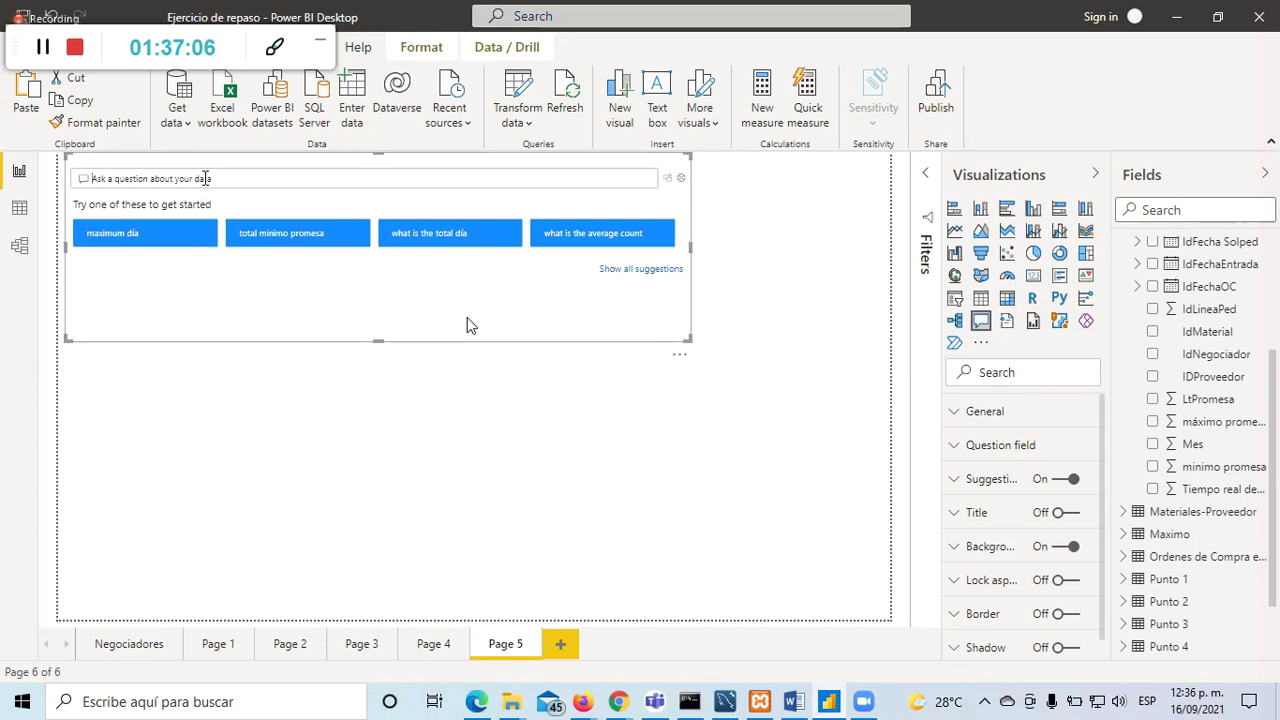
Step: Ask the Q&A 'costo estandar by IdNegociador' to get a line chart
type("costo")
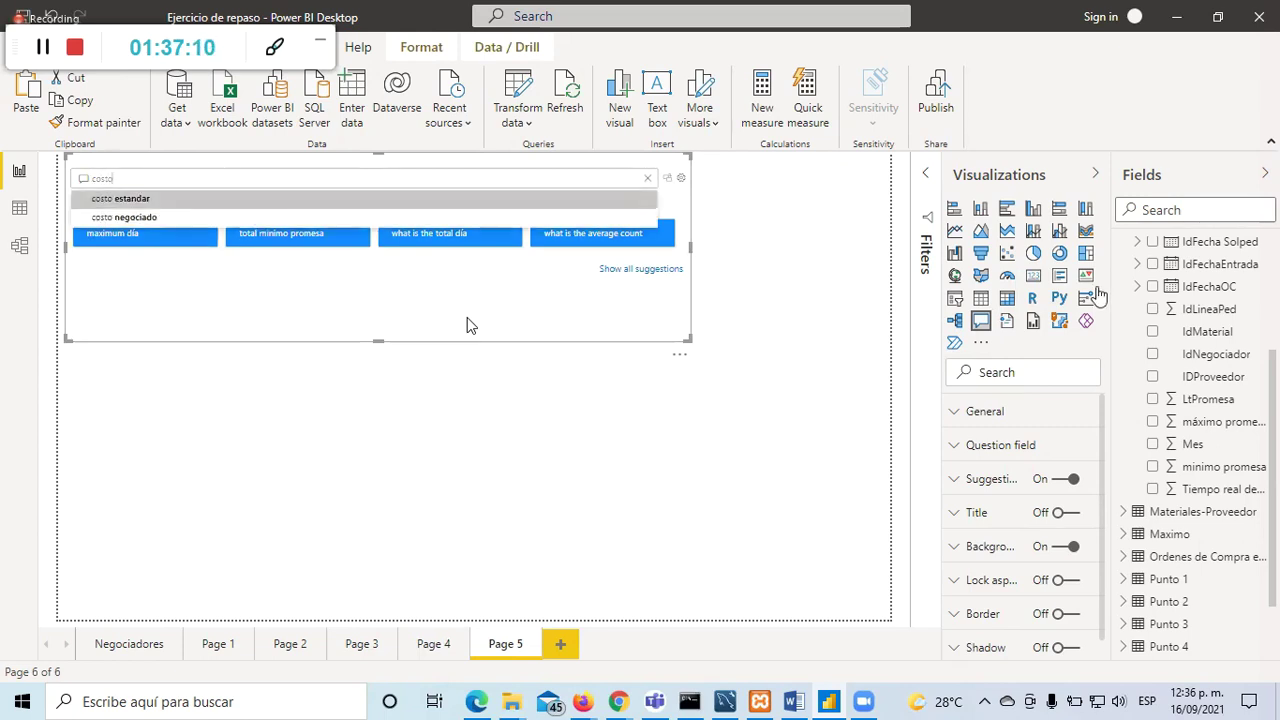
left_click(168, 200)
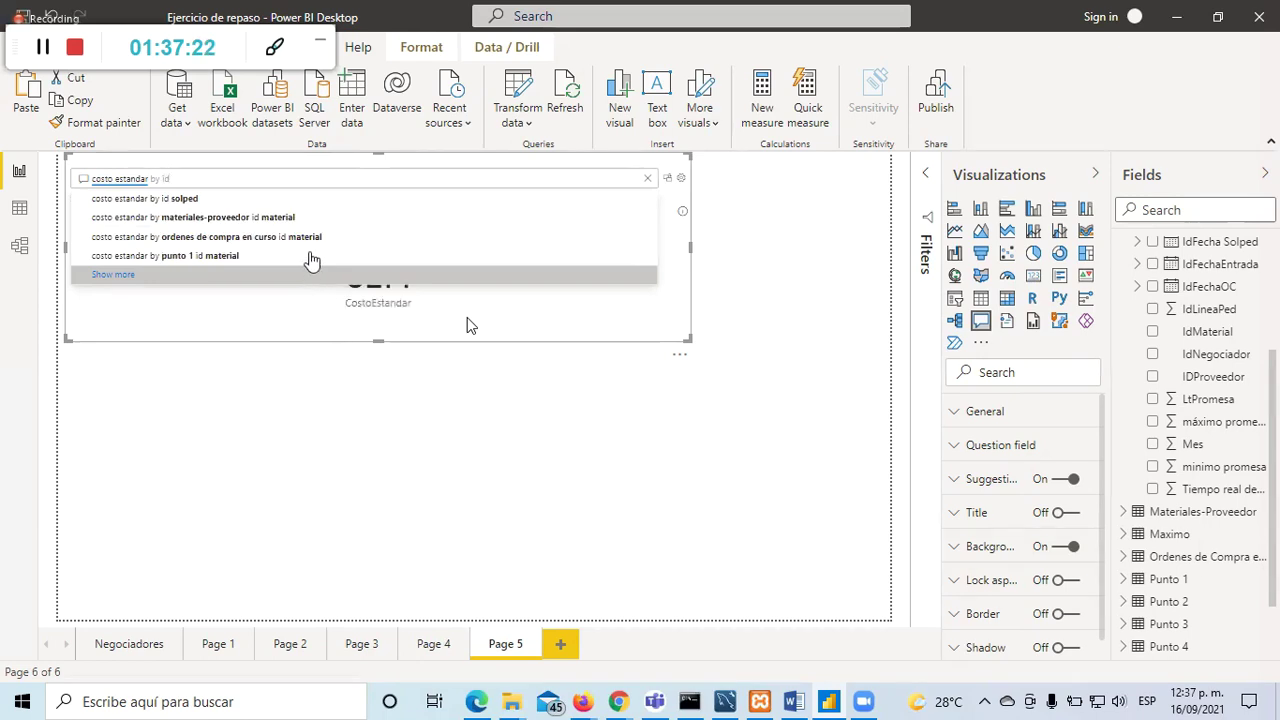
type("ne")
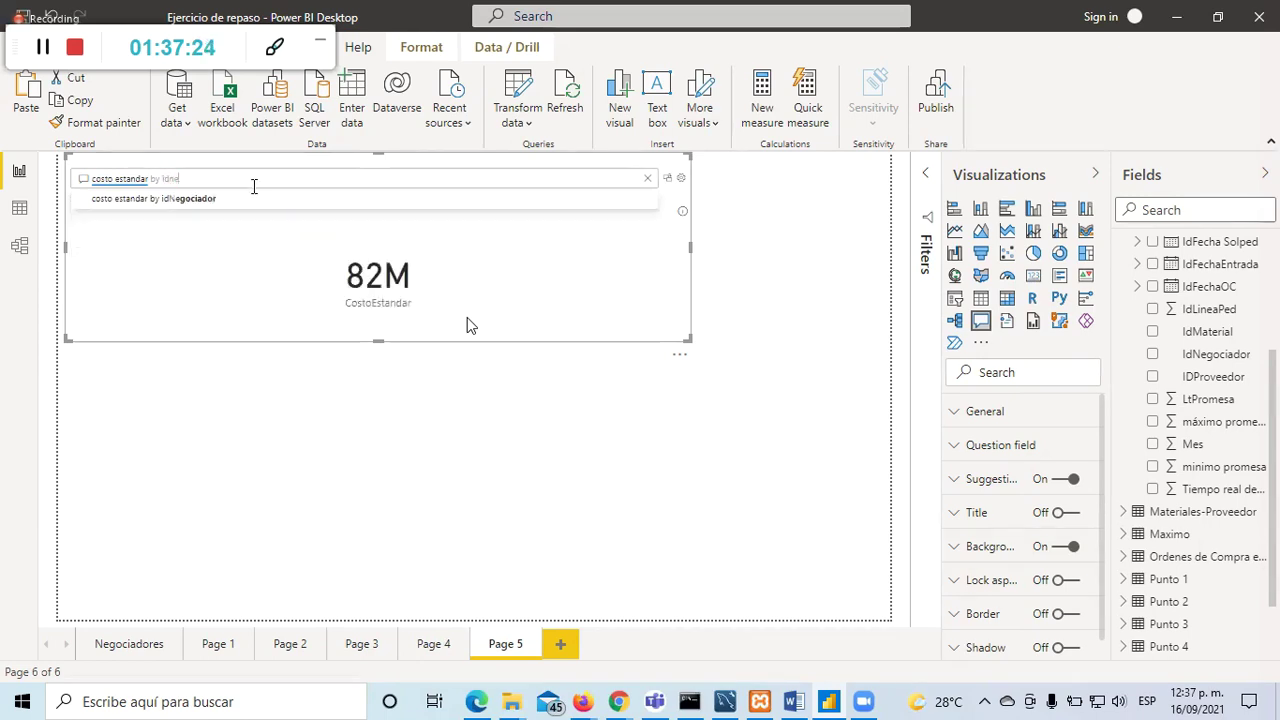
left_click(257, 206)
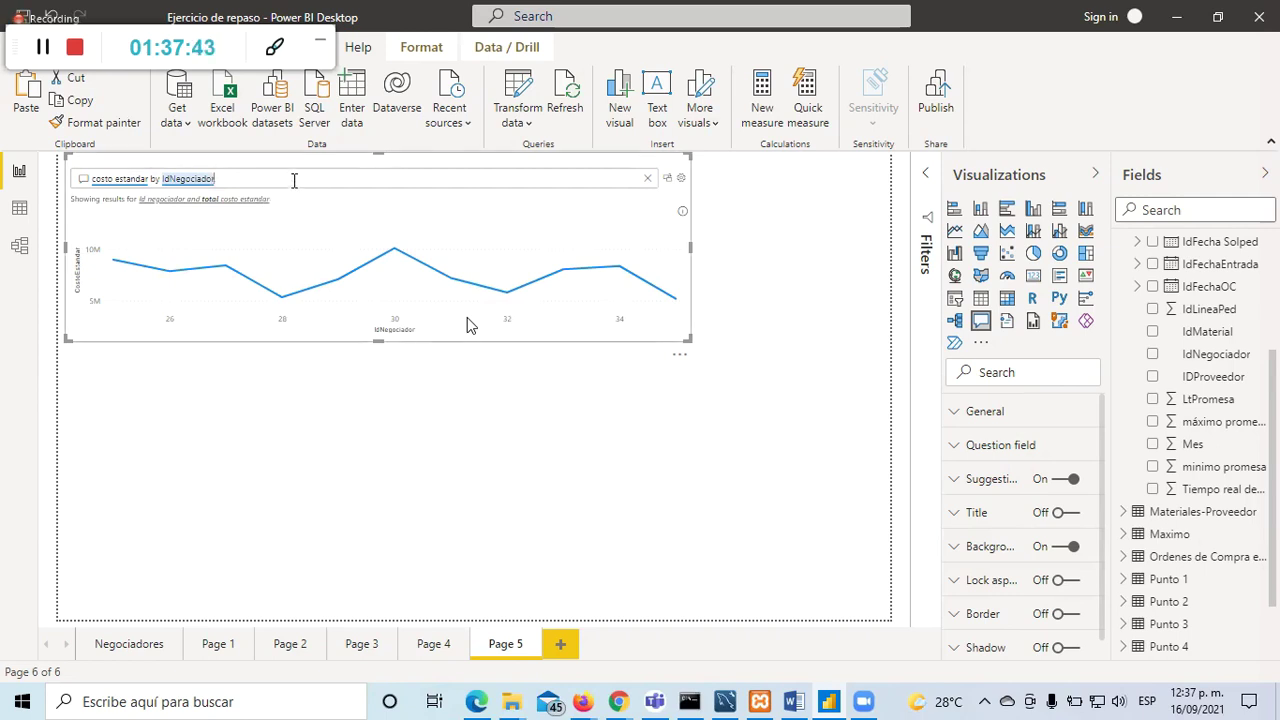
Step: Browse Pages 4 to 1, then return to Page 5 and select its Q&A visual
left_click(430, 645)
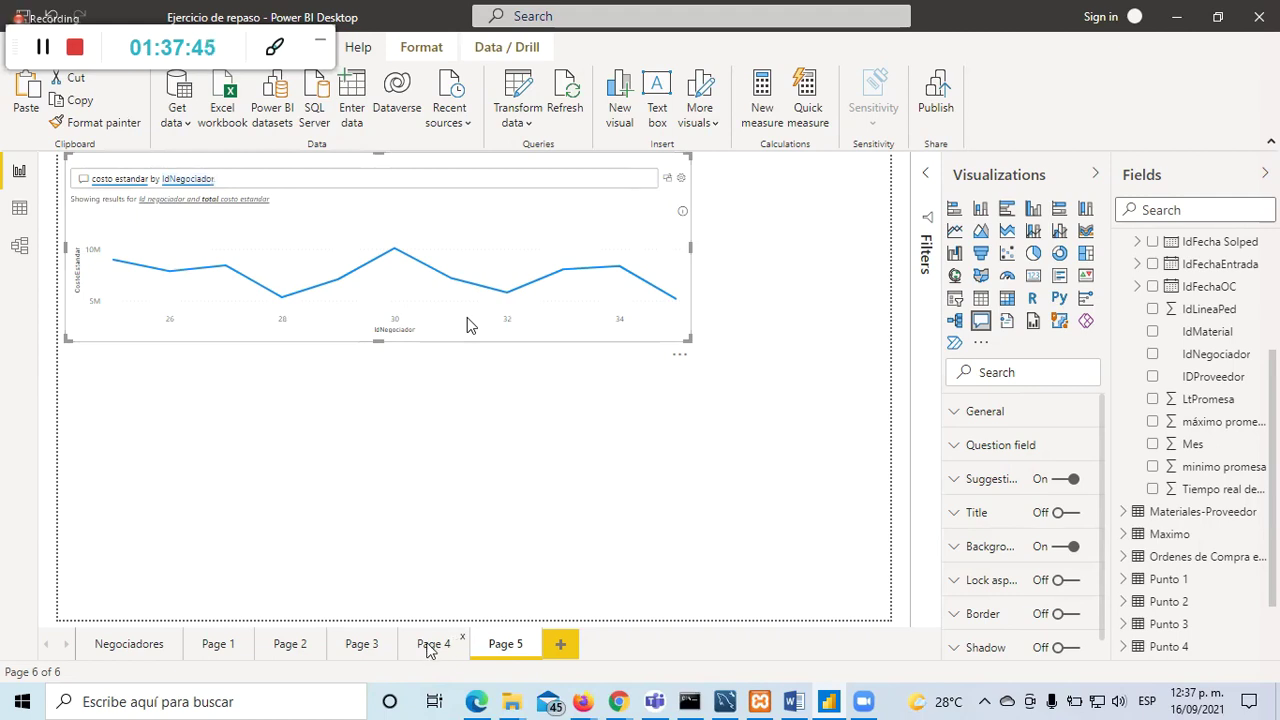
left_click(357, 646)
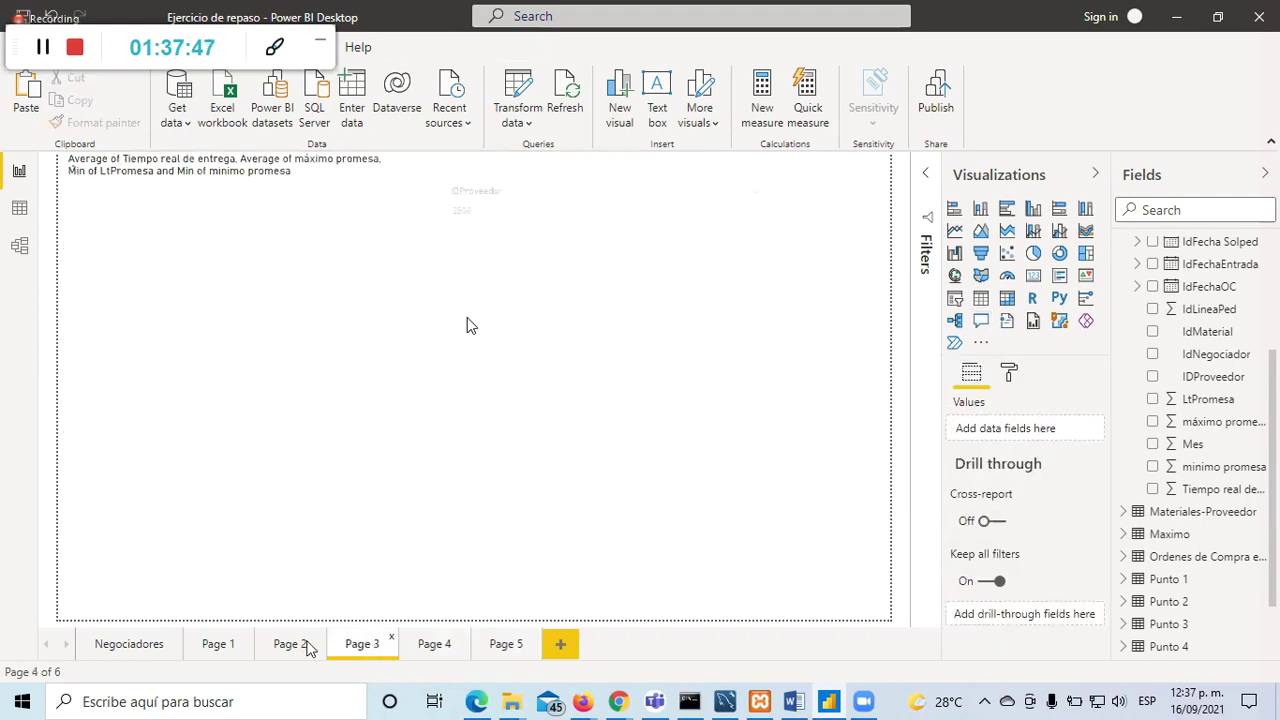
left_click(268, 646)
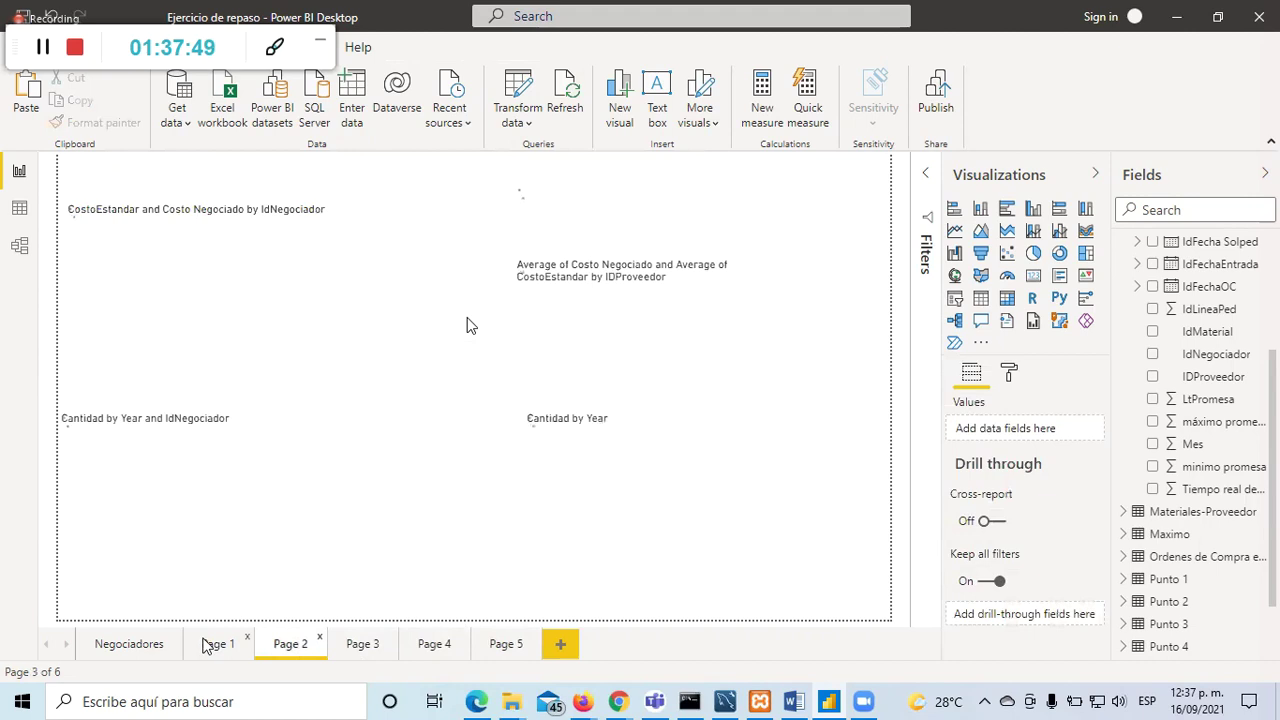
left_click(210, 645)
left_click(492, 646)
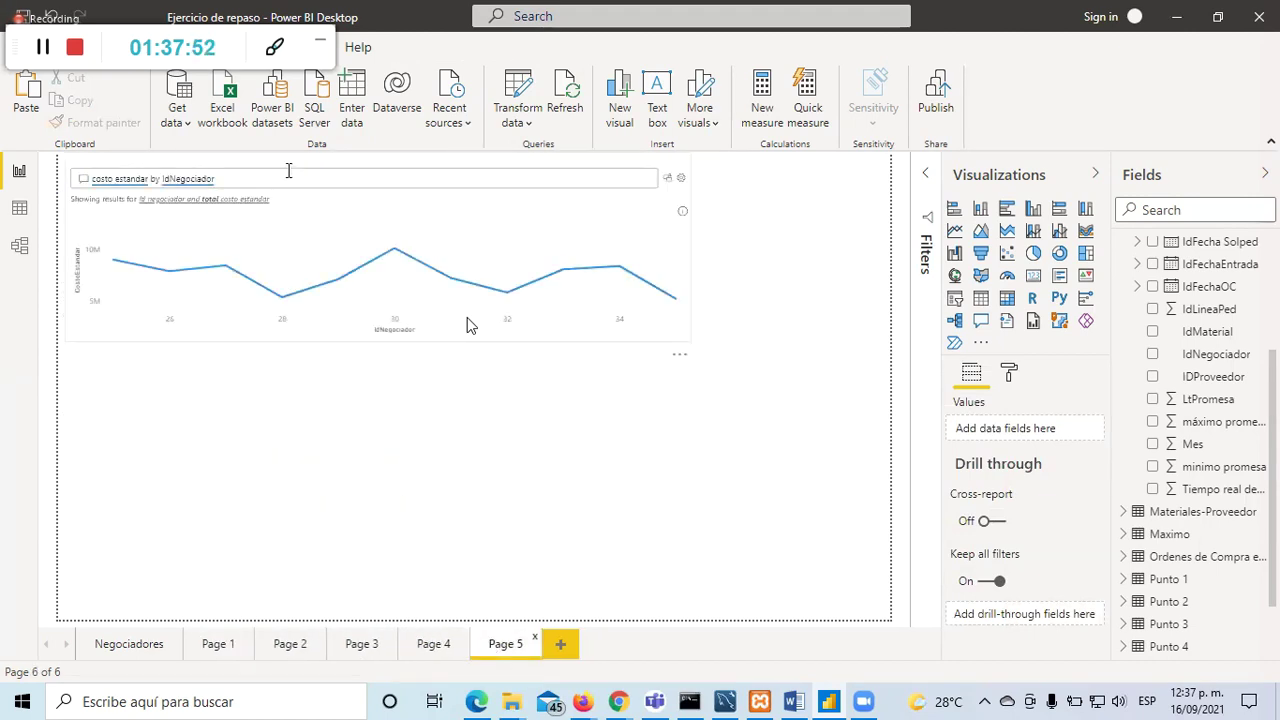
left_click(288, 171)
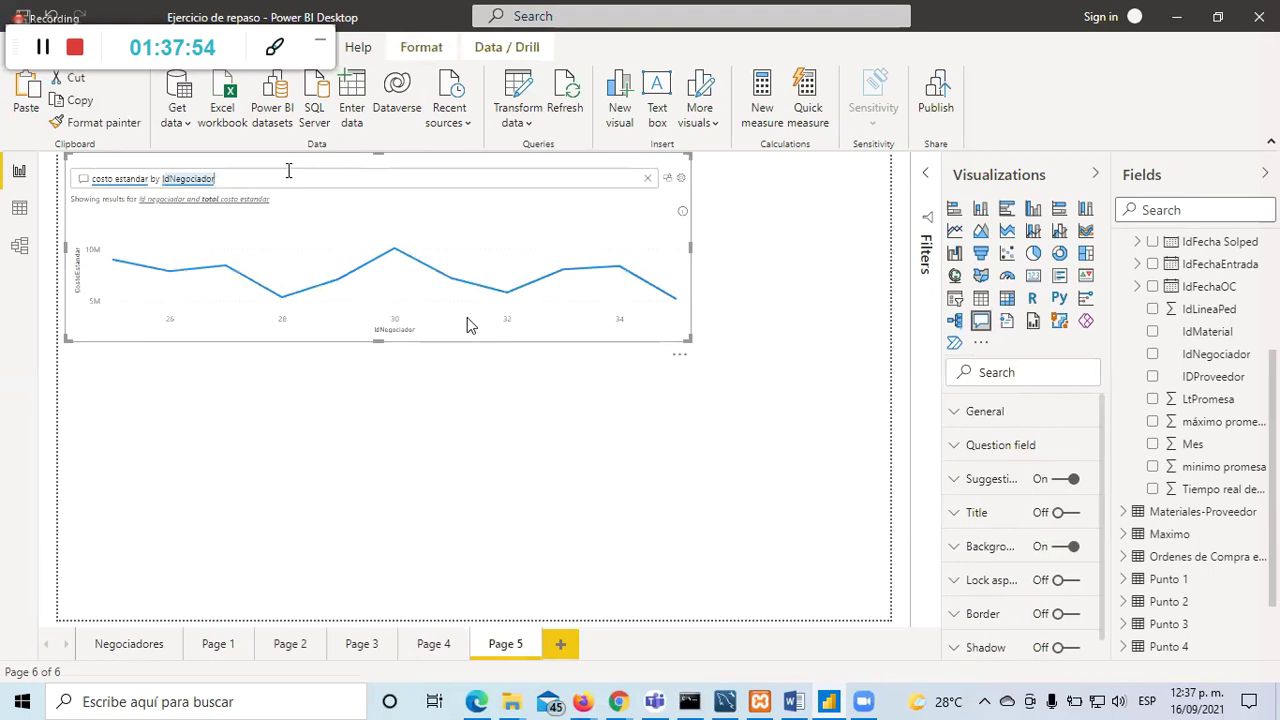
Step: Append 'in pie' to the Q&A question and enlarge the visual
type("in pi")
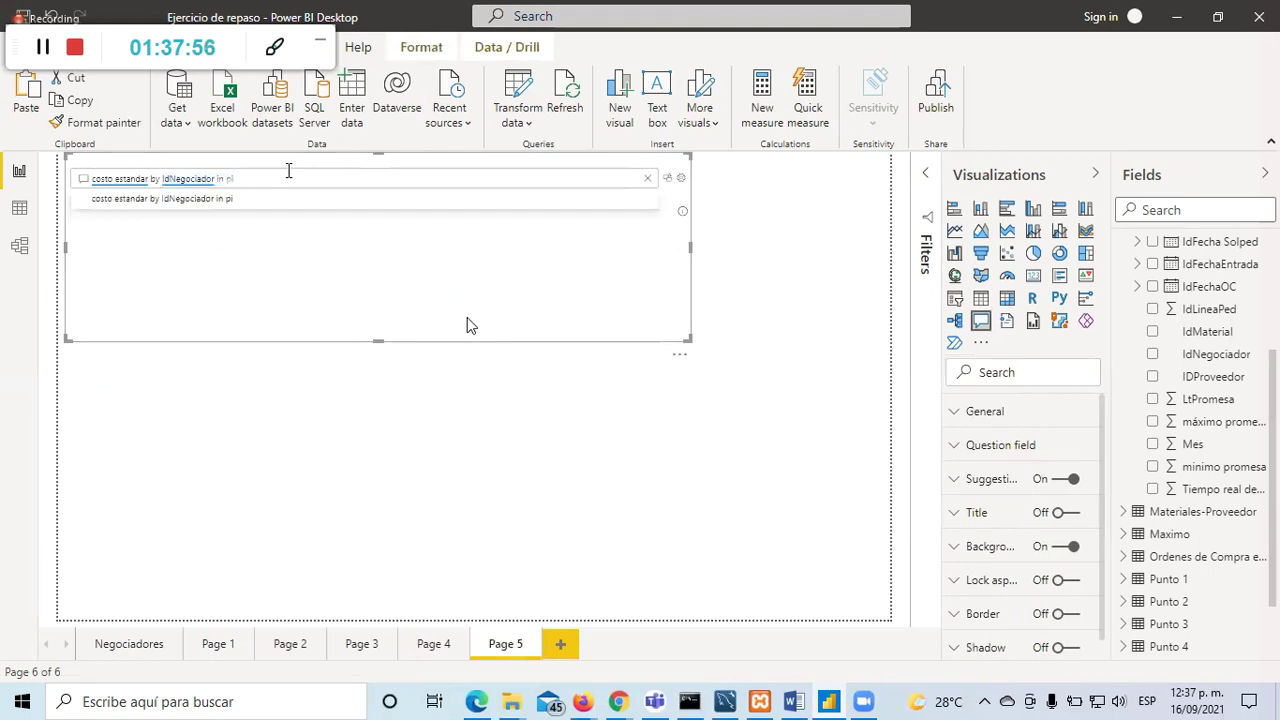
type("e")
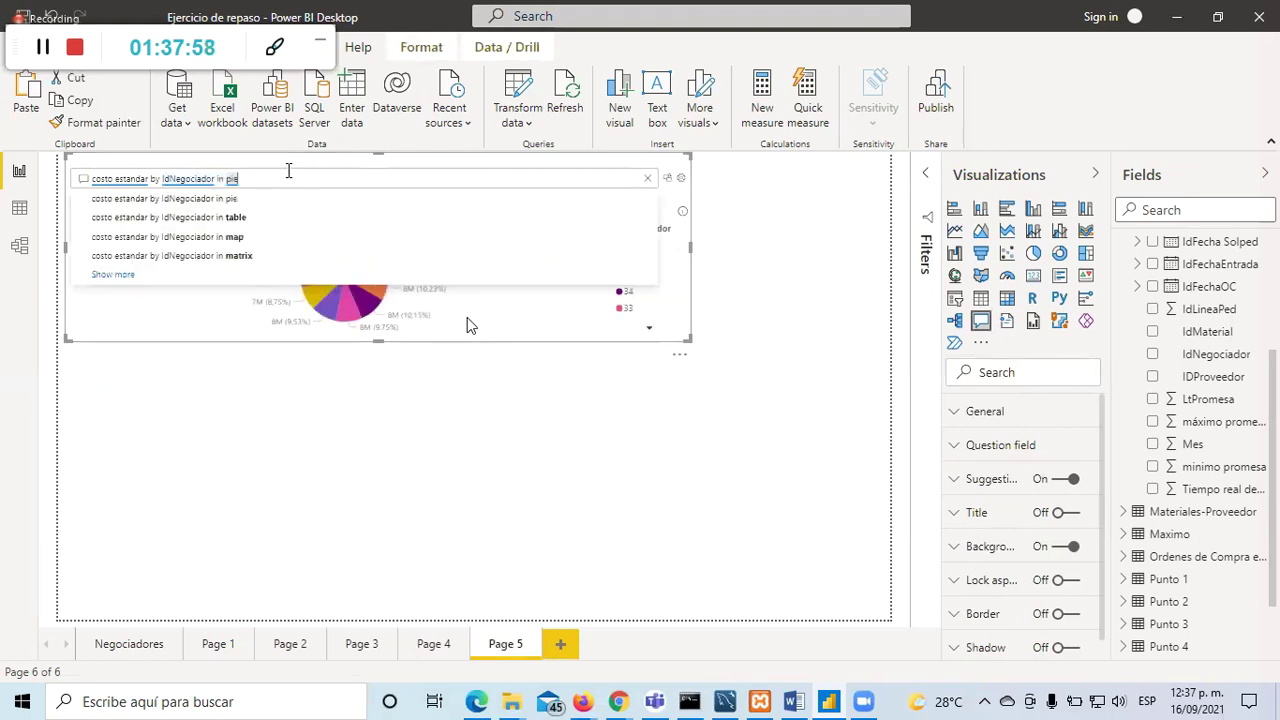
key("Down")
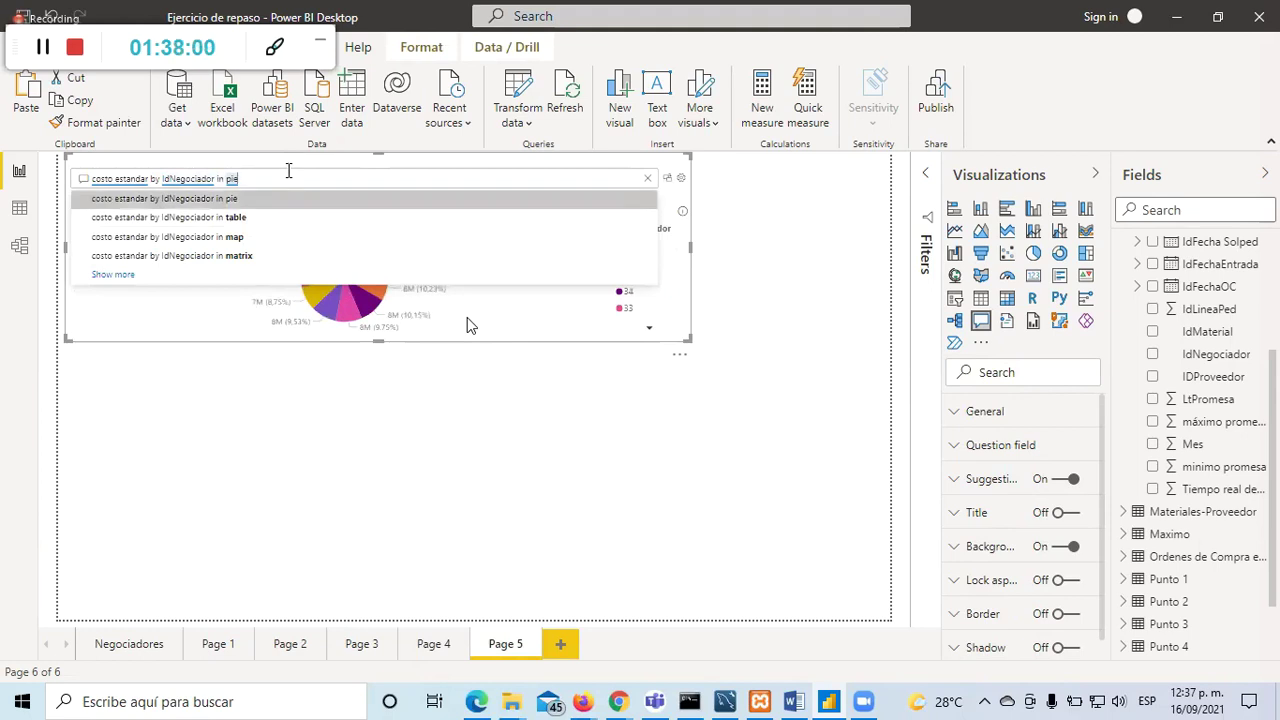
key("Down")
key("Escape")
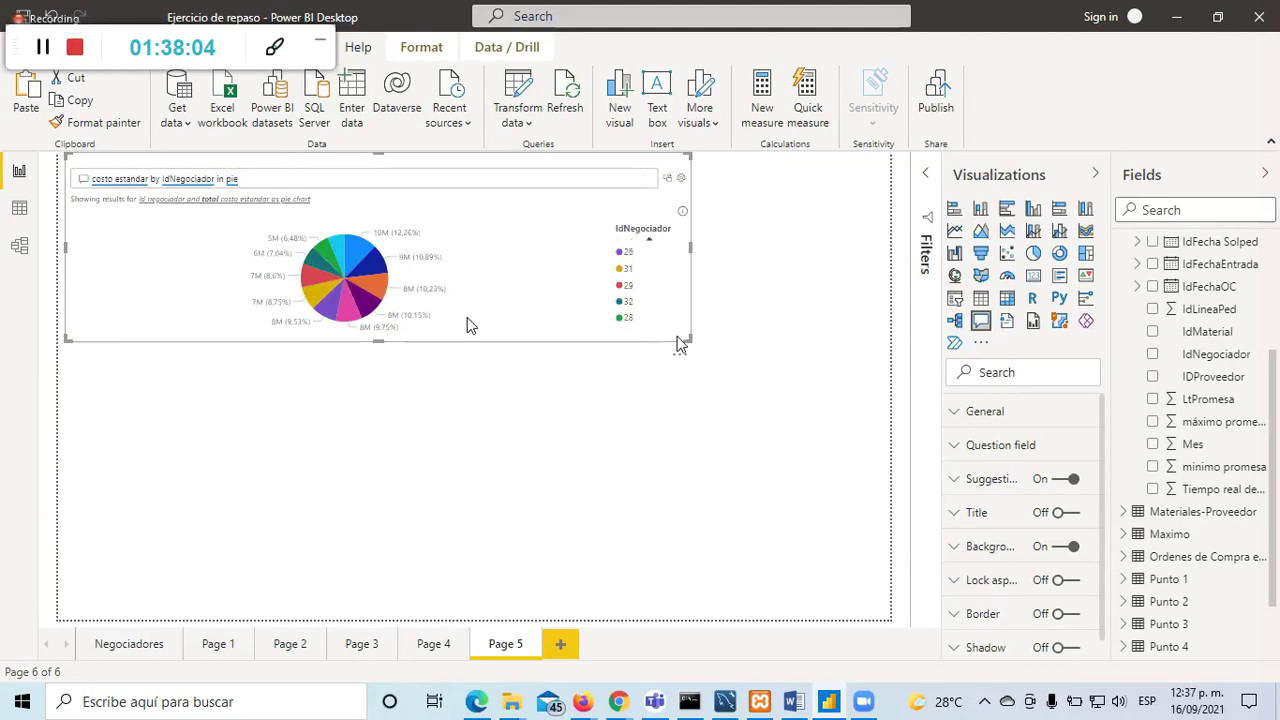
left_click_drag(679, 343, 740, 592)
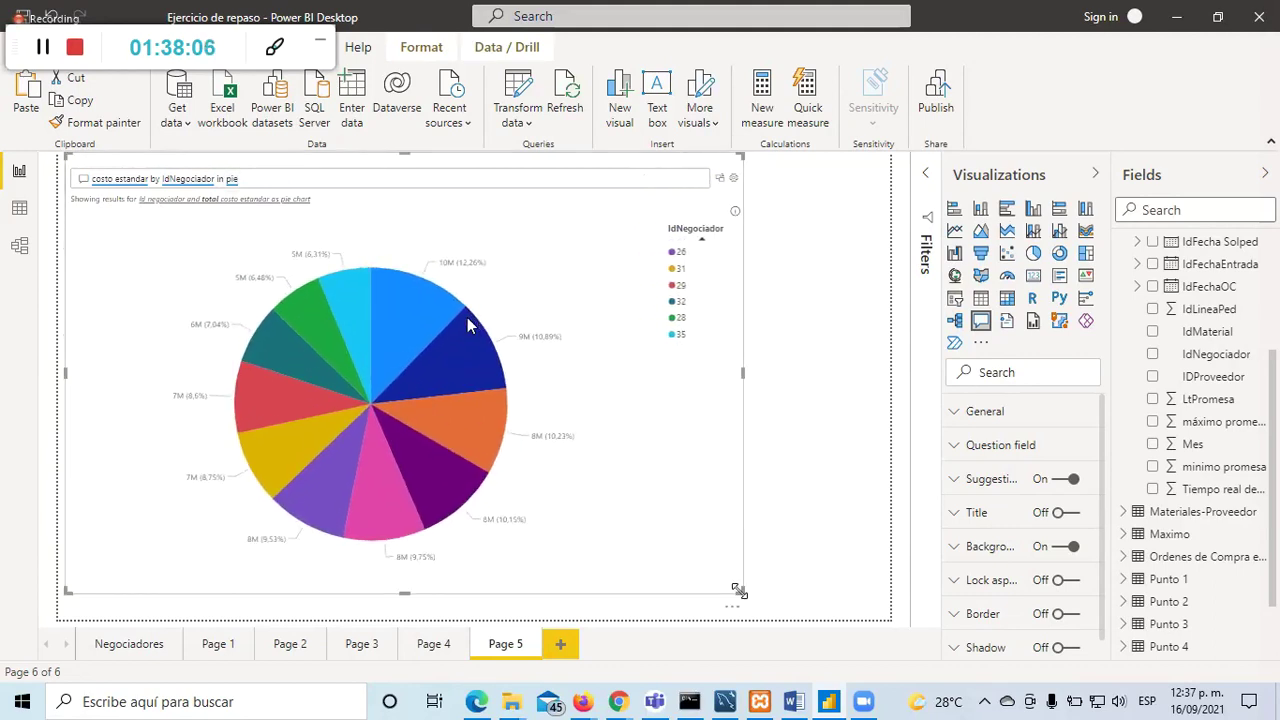
Step: Try ending the question with 'torta' and then 'pie' instead
left_click(279, 180)
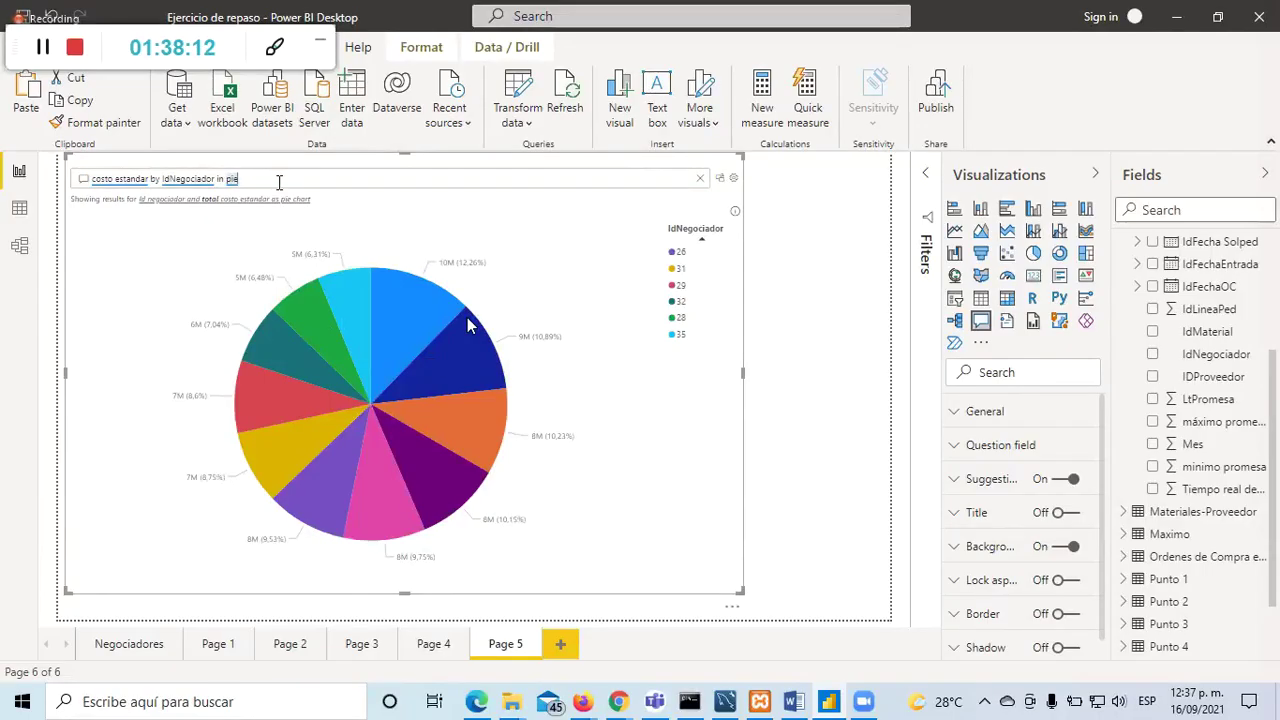
key("BackSpace")
type("donut")
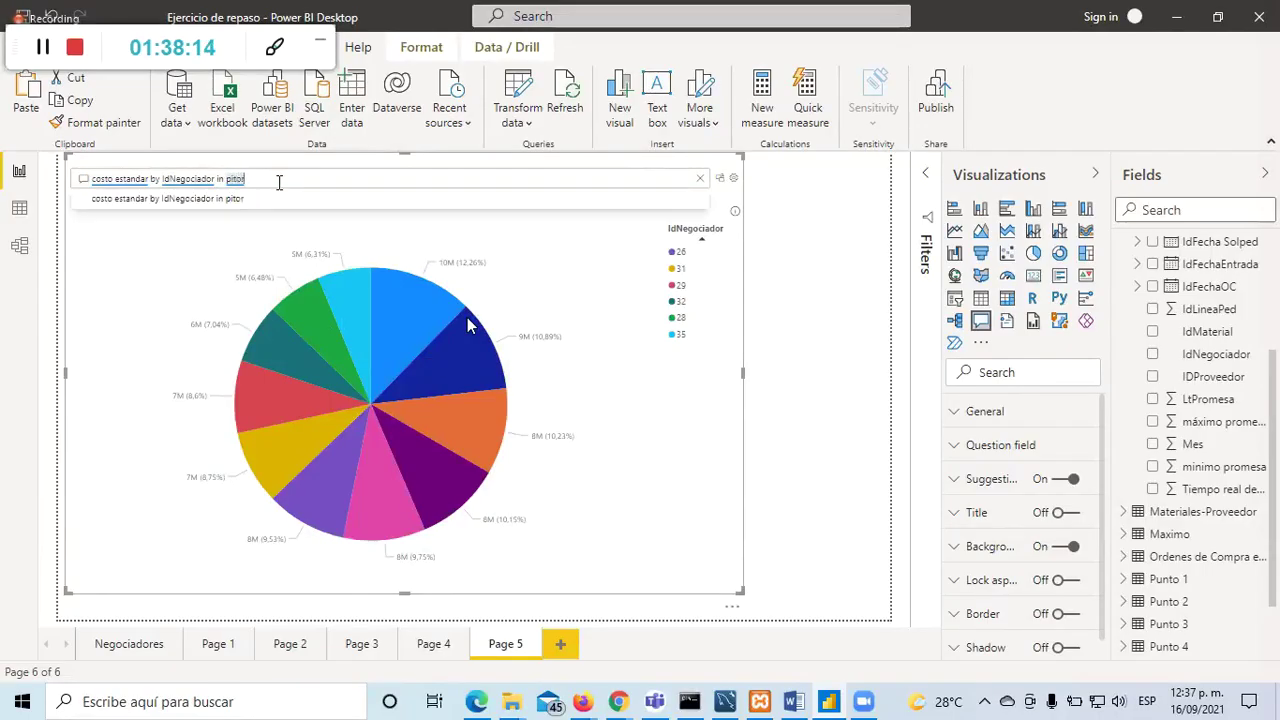
key("BackSpace")
key("BackSpace")
key("BackSpace")
key("BackSpace")
key("BackSpace")
type("torta")
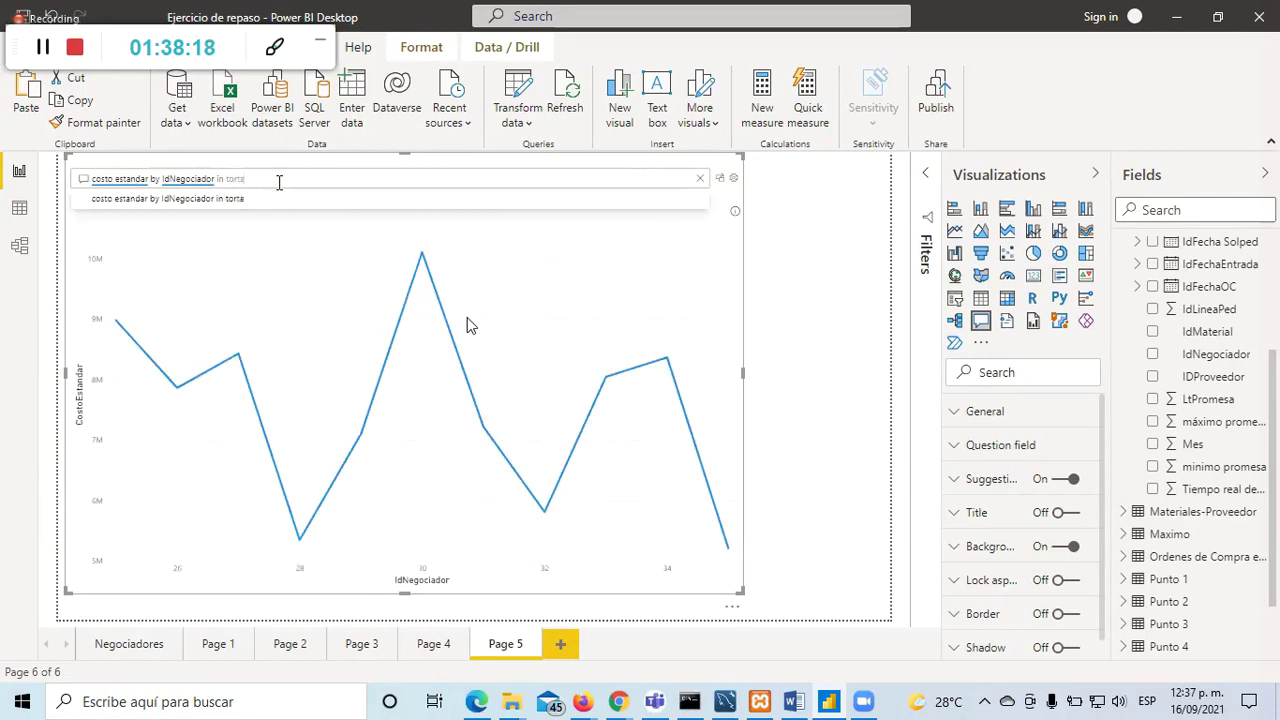
left_click(270, 205)
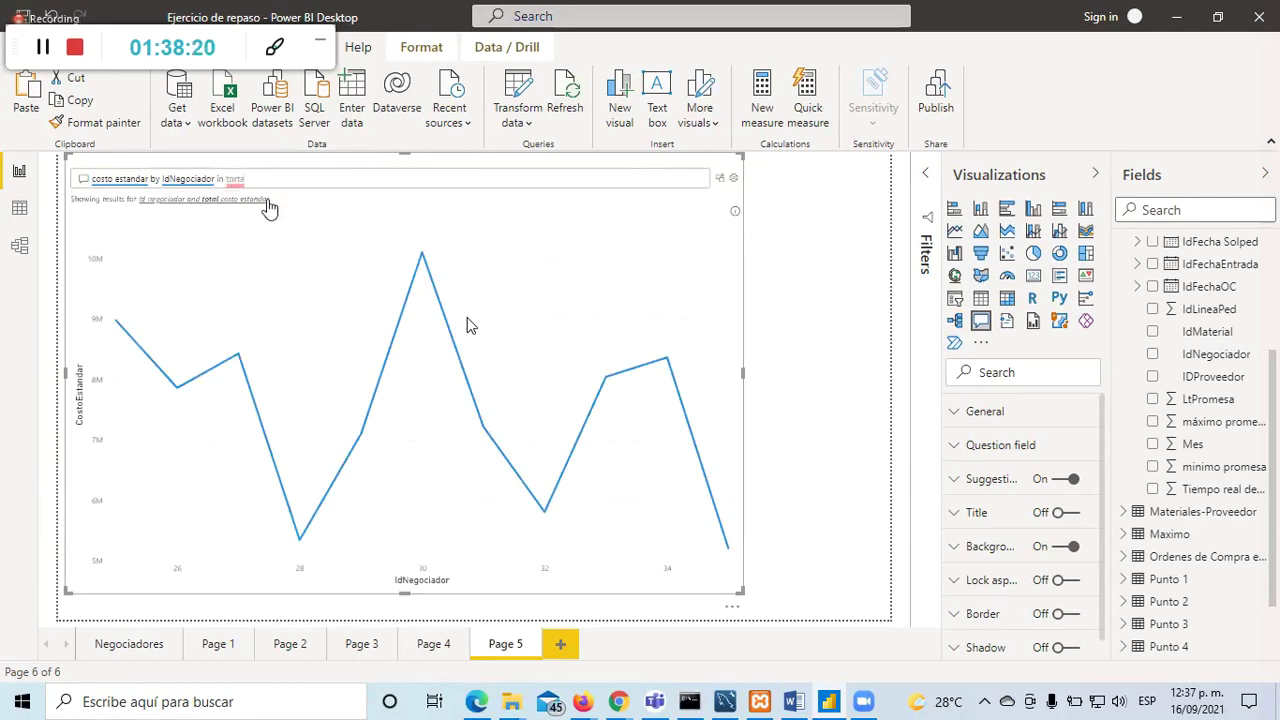
left_click(279, 179)
key("BackSpace")
key("BackSpace")
type("pie")
key("BackSpace")
key("BackSpace")
key("BackSpace")
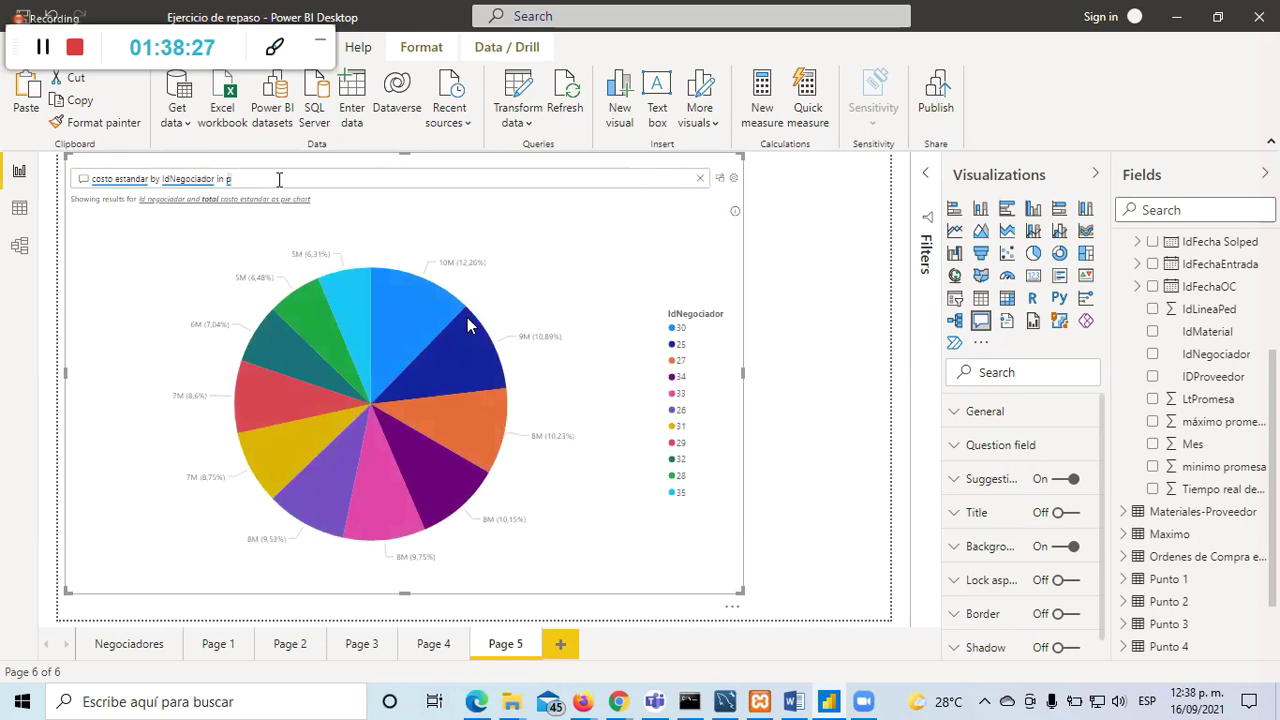
Step: Delete the entire Q&A question so starter suggestions appear
left_click(812, 514)
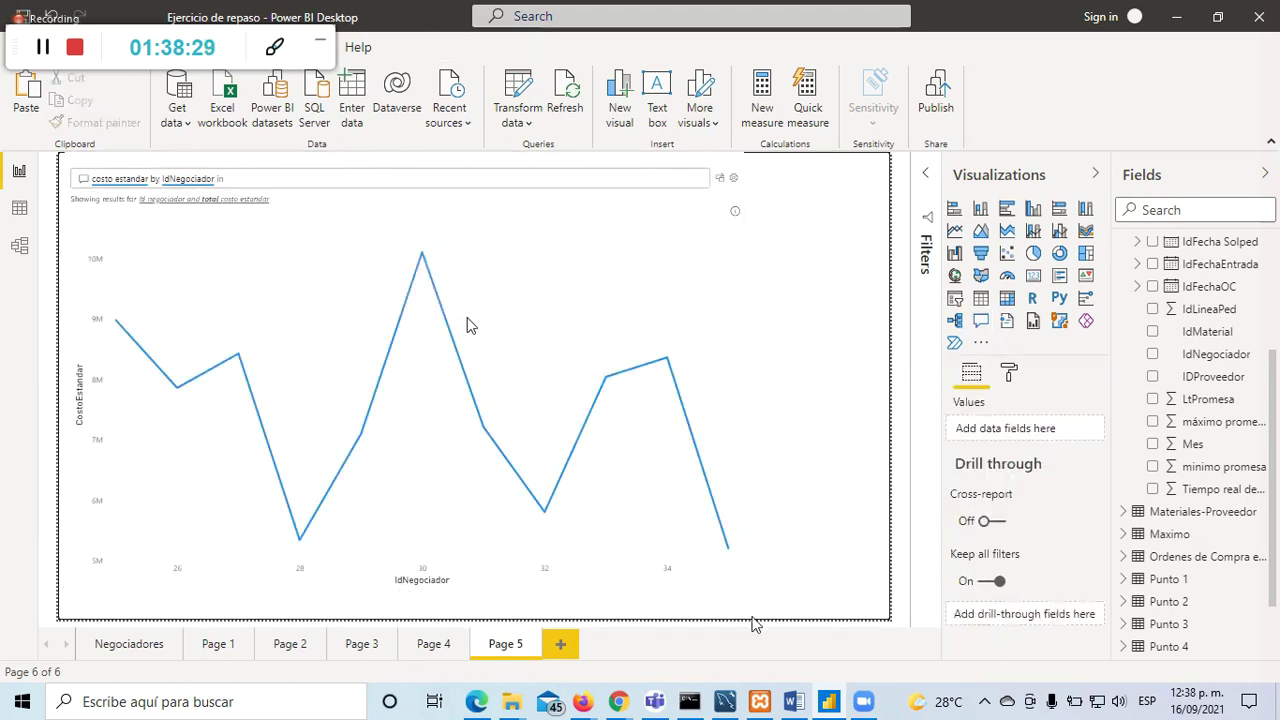
left_click(254, 177)
key("ctrl+a")
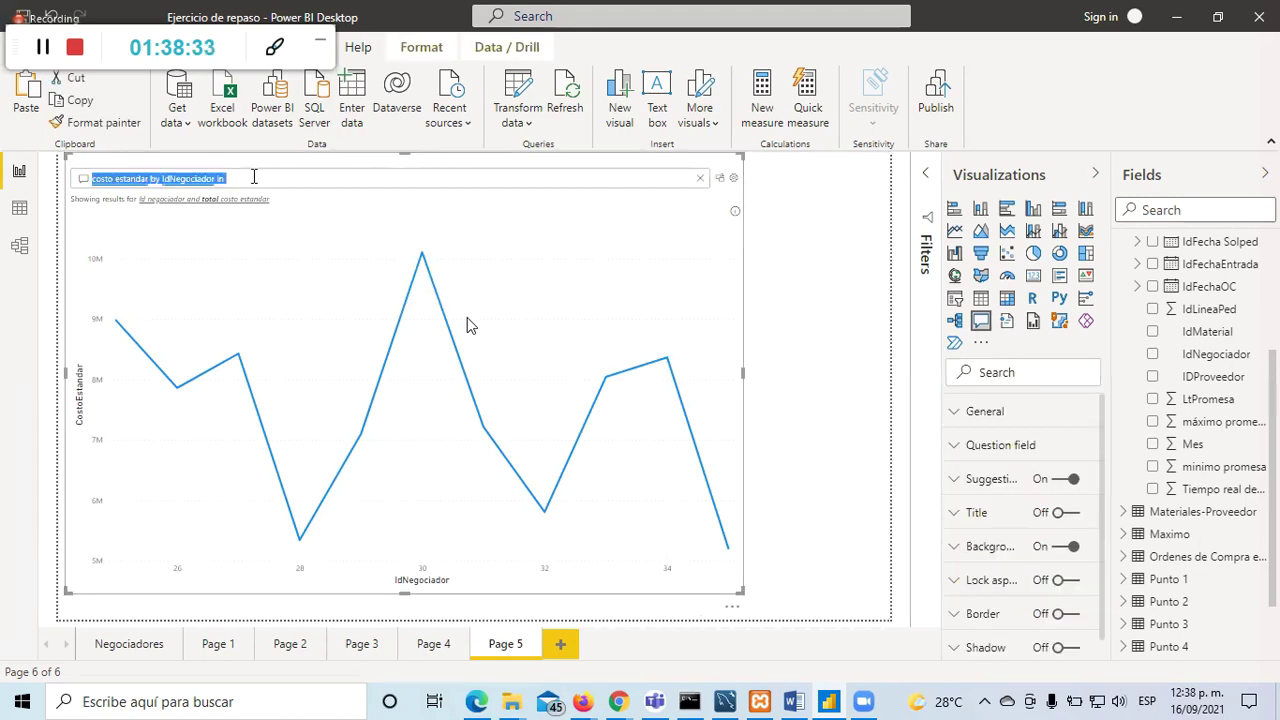
key("BackSpace")
left_click(893, 414)
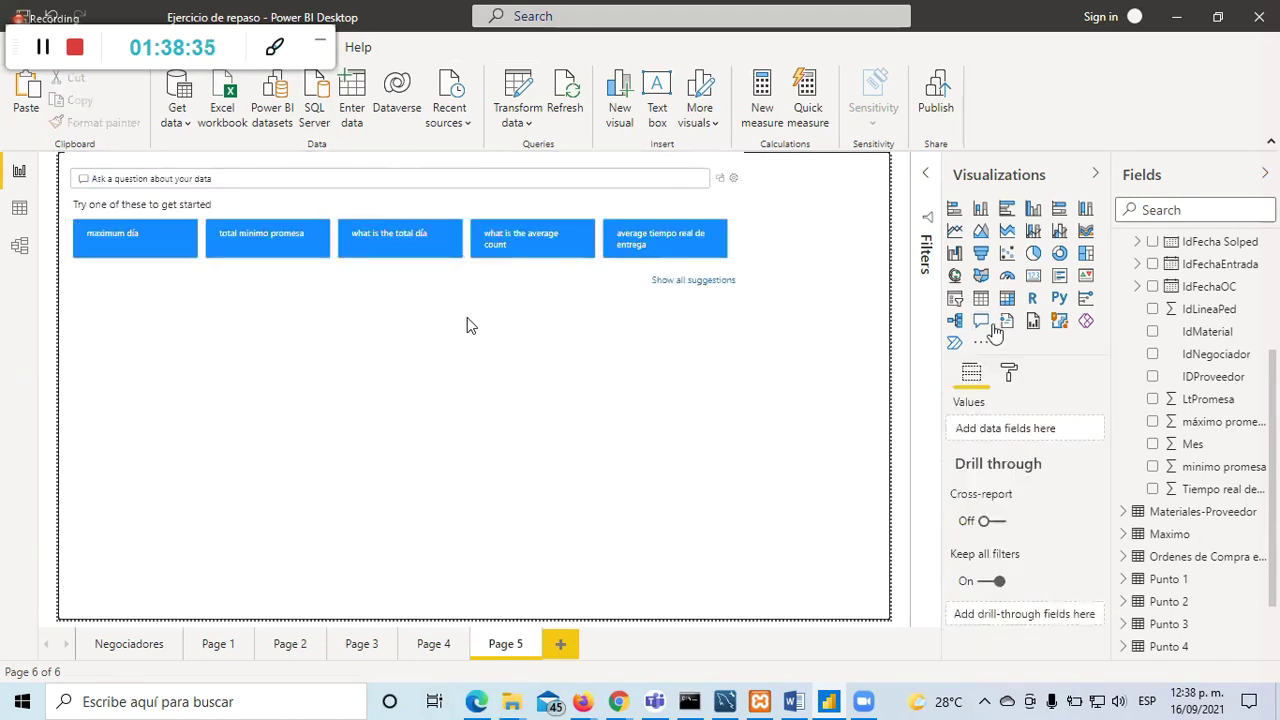
Step: On Page 1, make the IdNegociador slicer much narrower
left_click(402, 594)
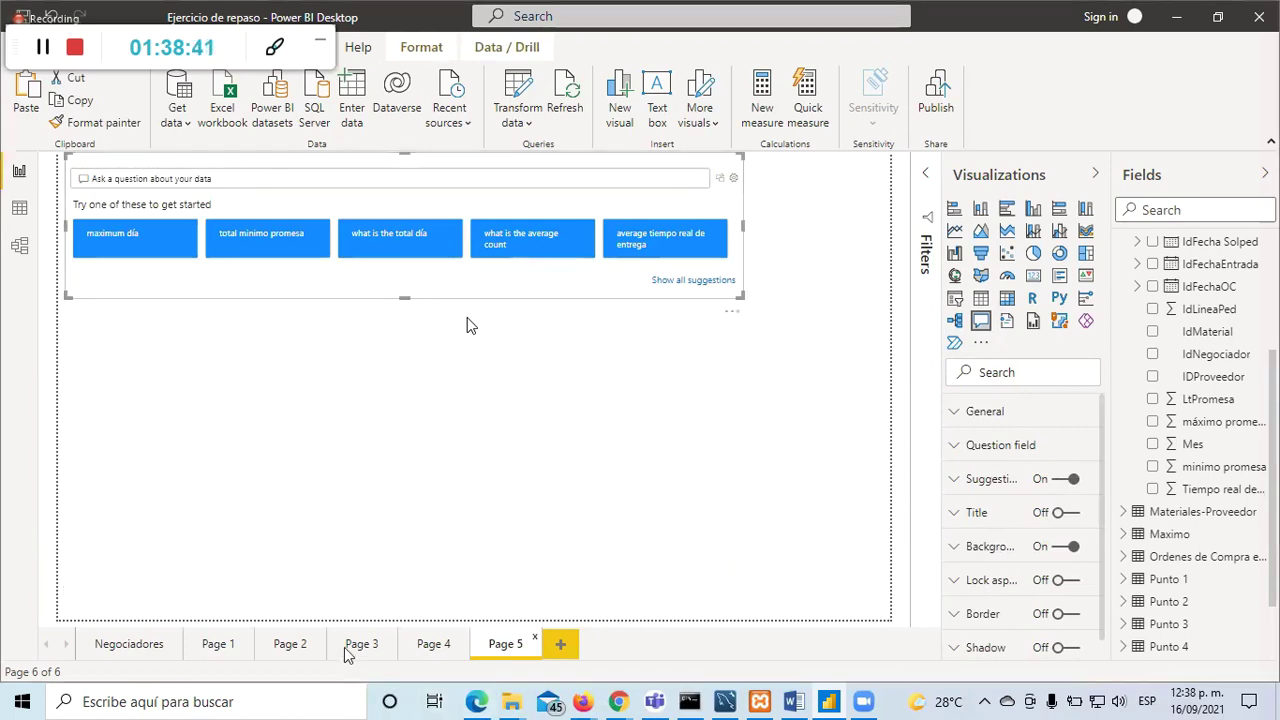
left_click(218, 644)
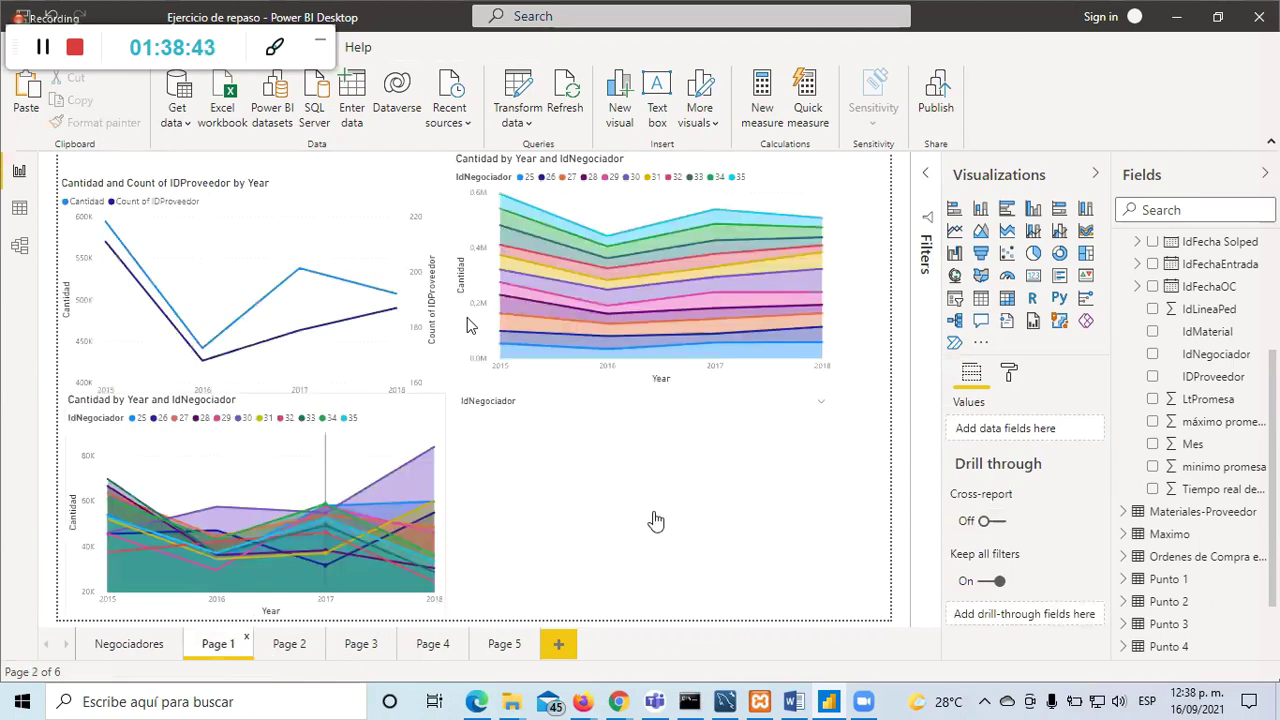
left_click(836, 515)
left_click_drag(838, 518, 570, 511)
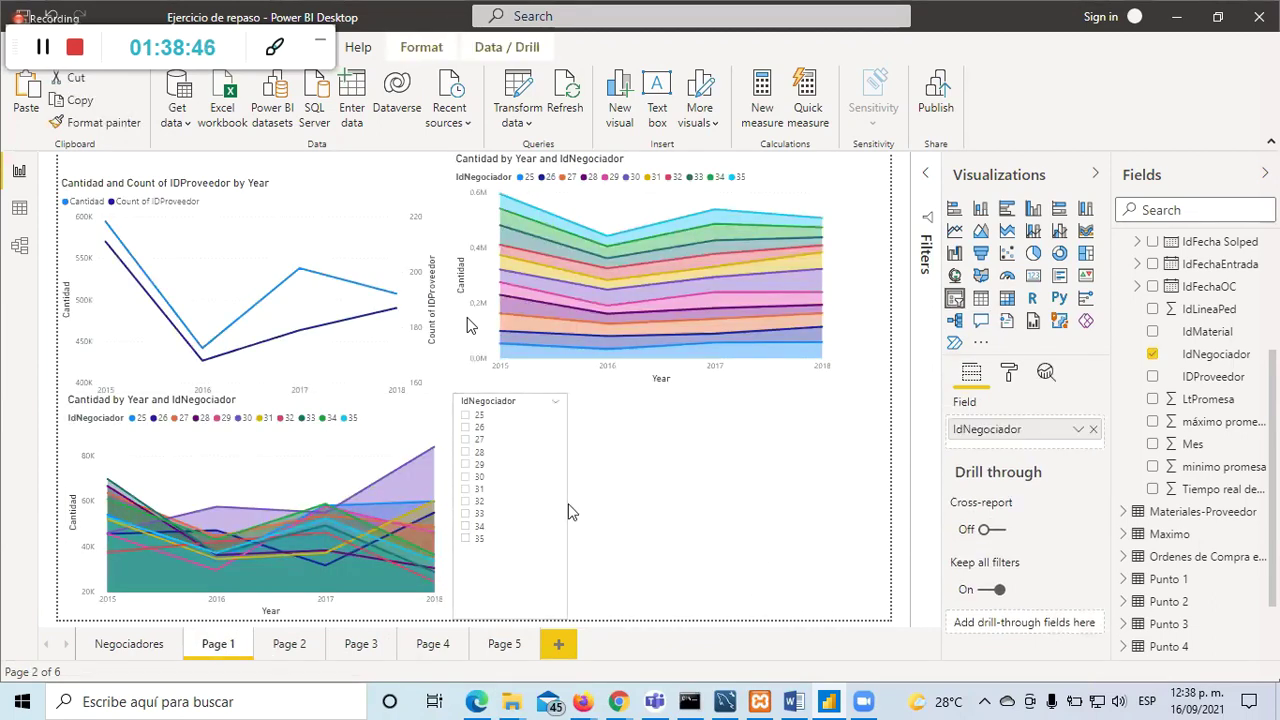
Step: Add a compact Q&A visual in the lower-right area beside the slicer
double_click(660, 510)
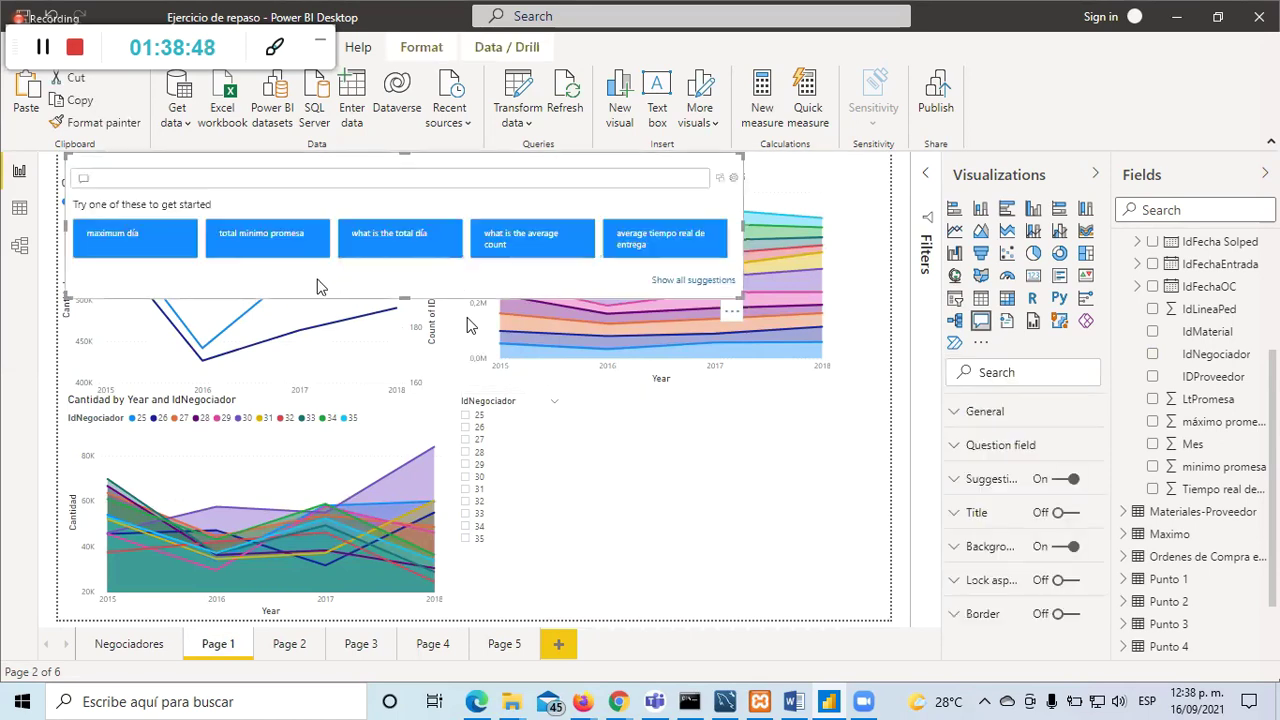
left_click_drag(330, 285, 475, 490)
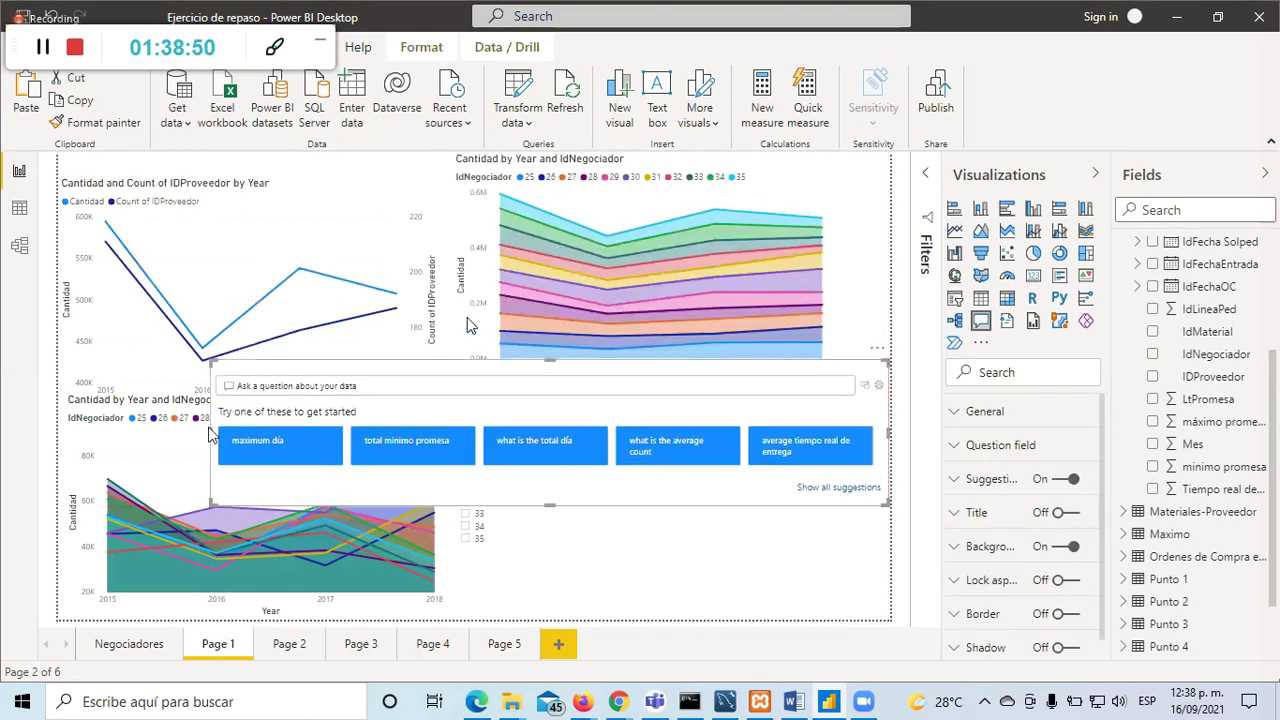
left_click_drag(212, 437, 535, 455)
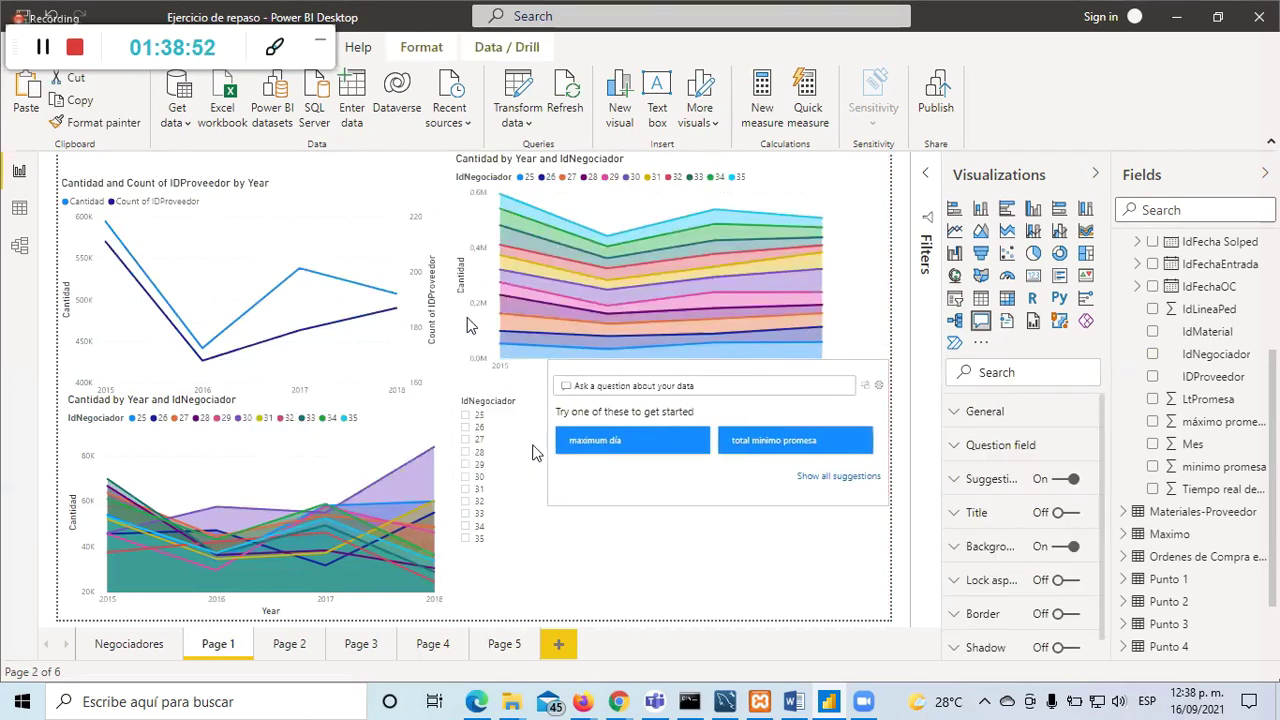
left_click_drag(748, 379, 740, 462)
left_click(653, 469)
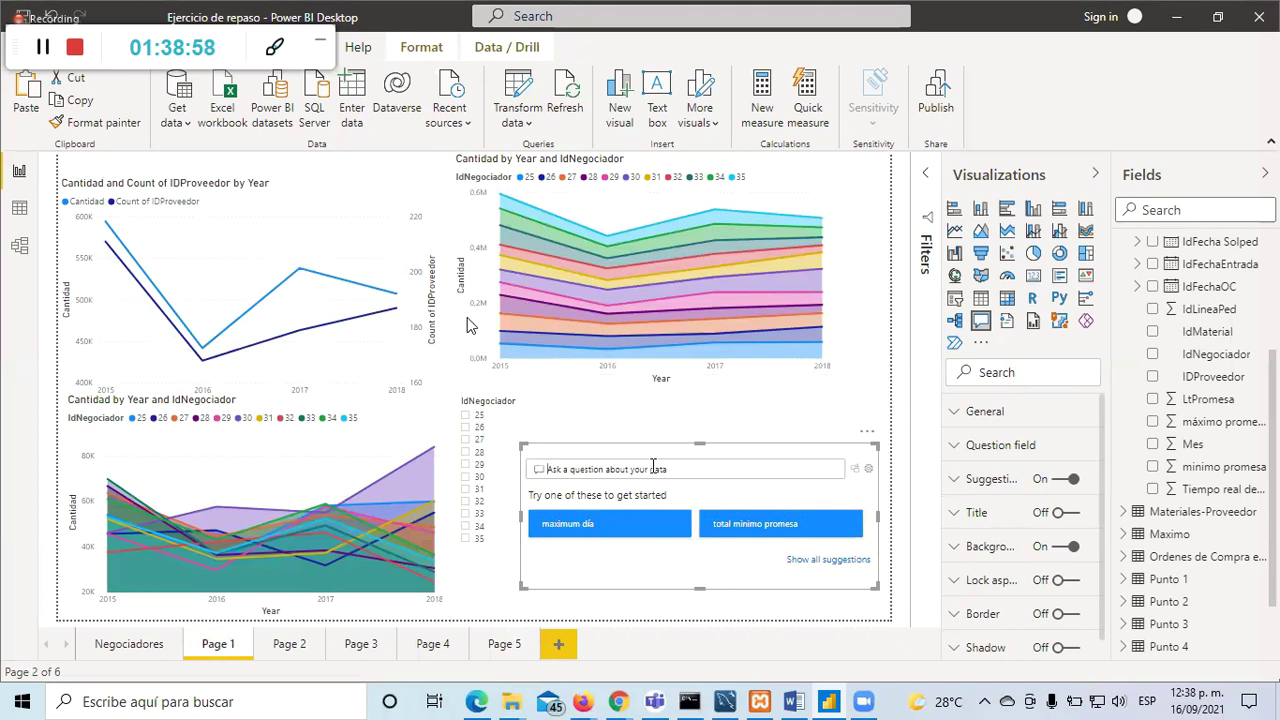
left_click(855, 425)
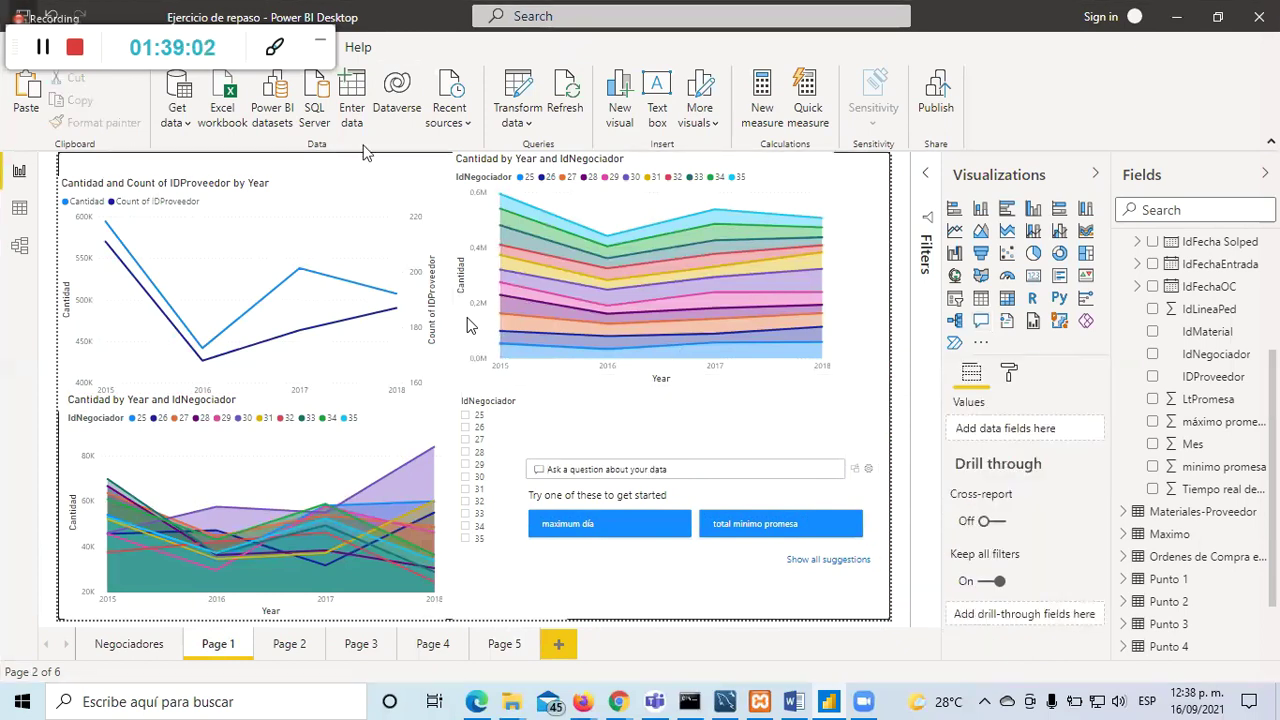
Step: Choose Get more visuals from the Visualizations pane menu
left_click(980, 343)
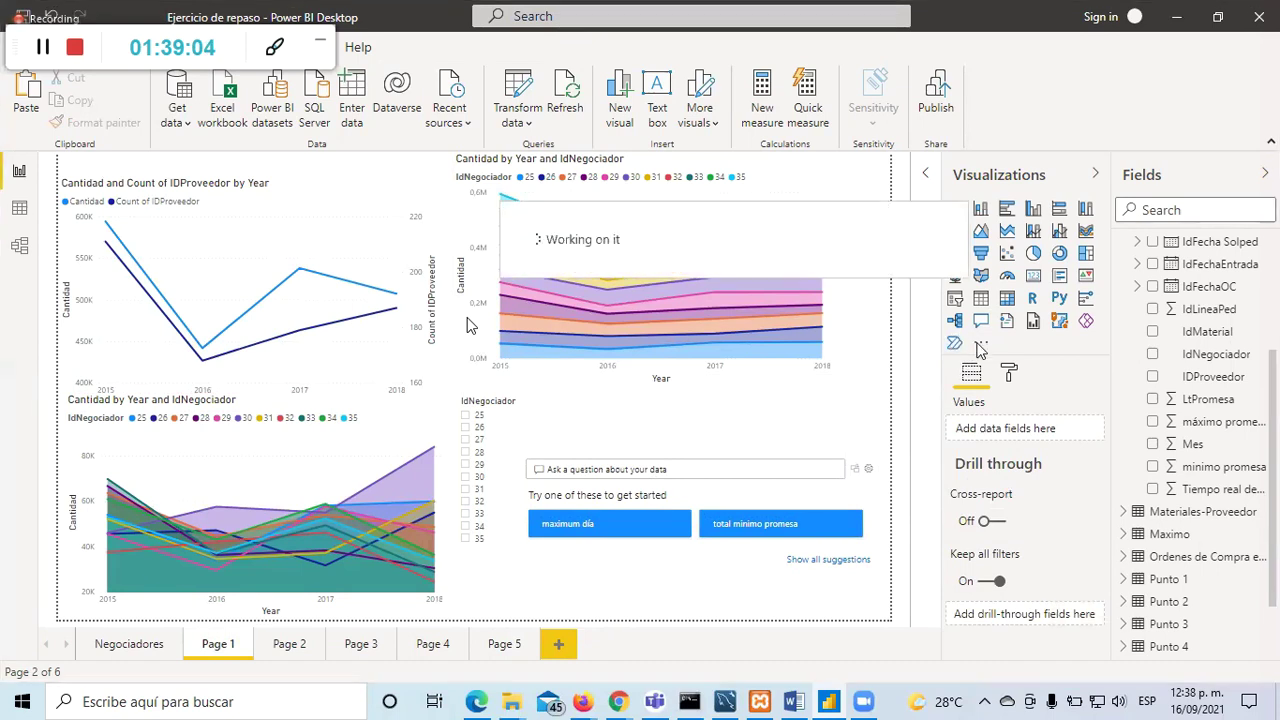
left_click(981, 345)
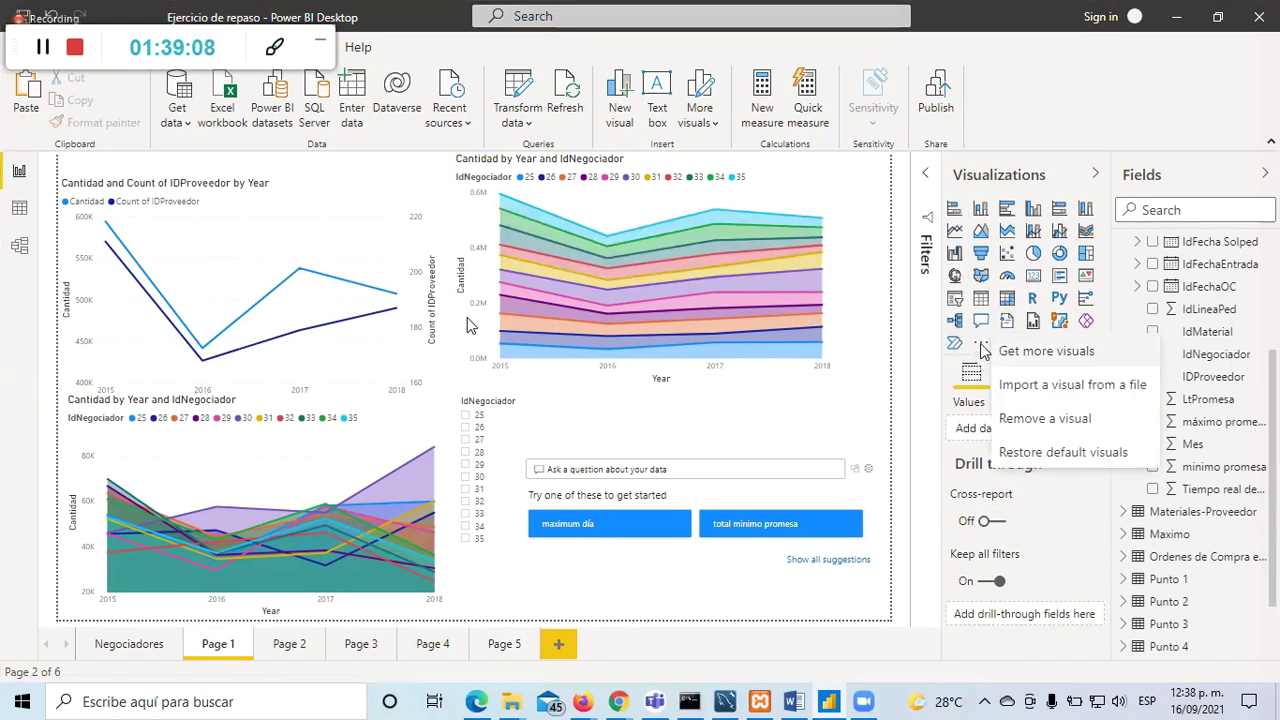
left_click(1043, 354)
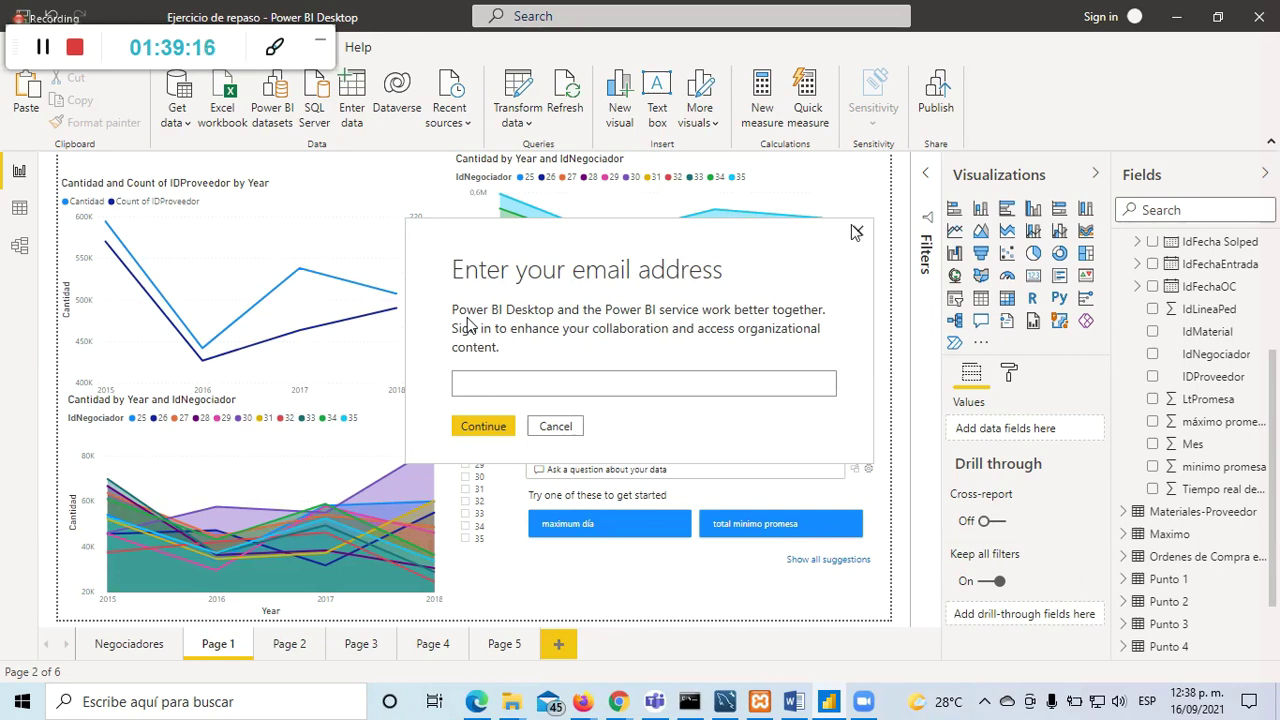
Step: Enter the account e-mail in the sign-in prompt and continue
left_click(551, 383)
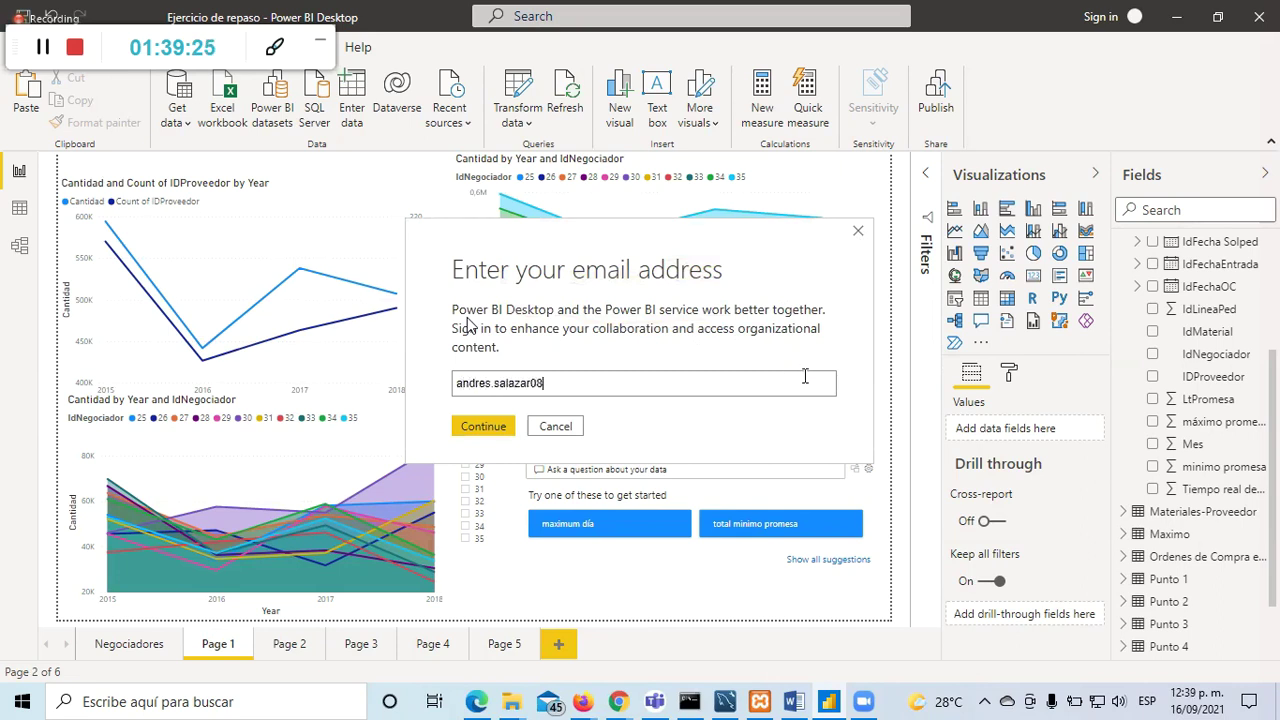
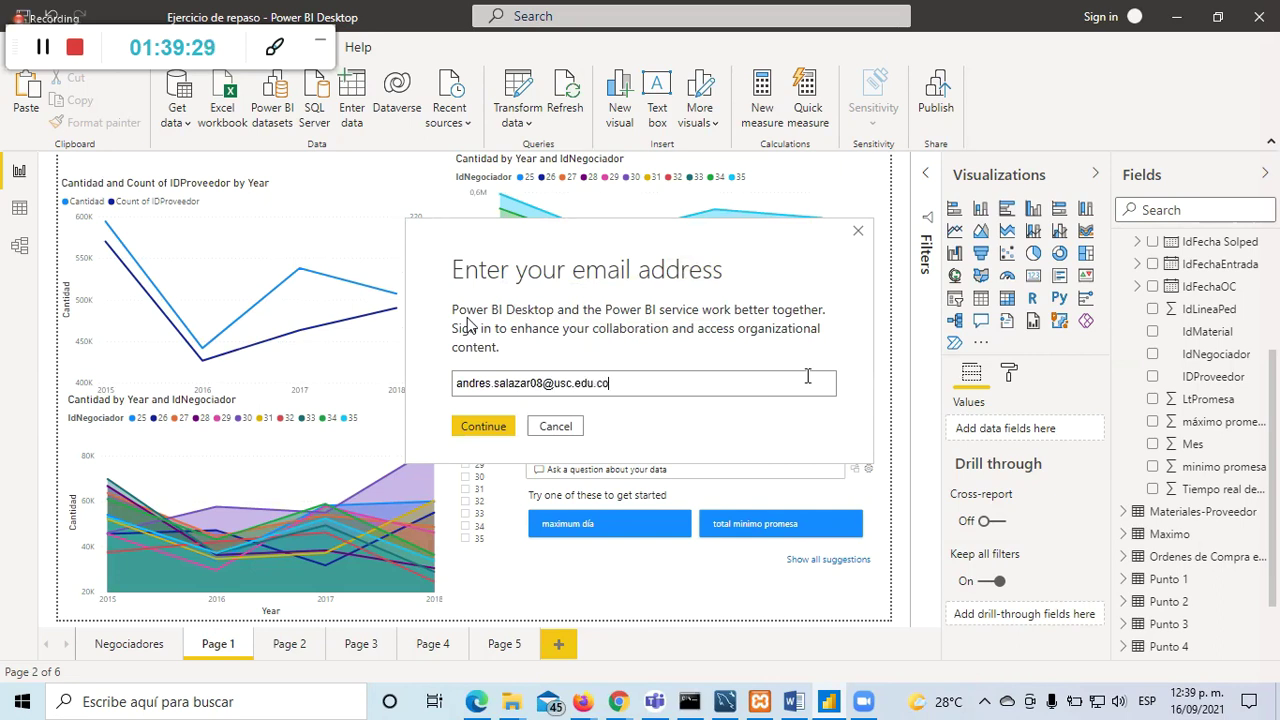
left_click(488, 428)
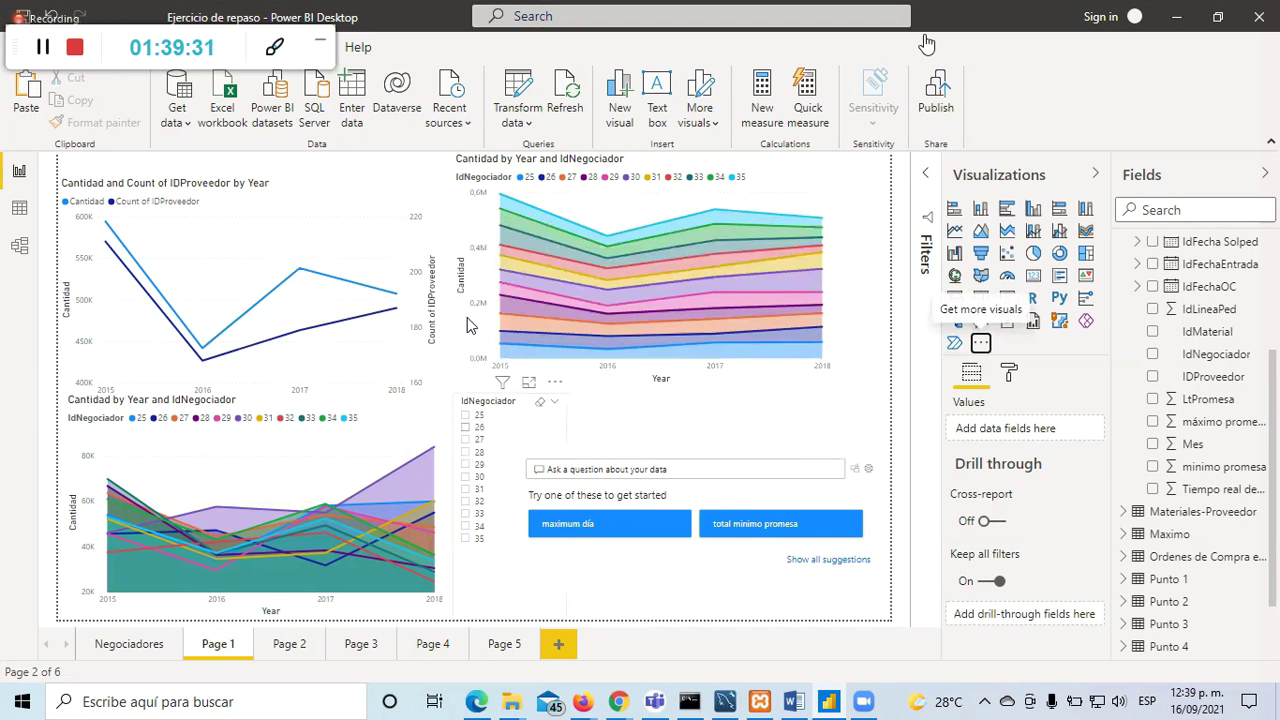
left_click(982, 345)
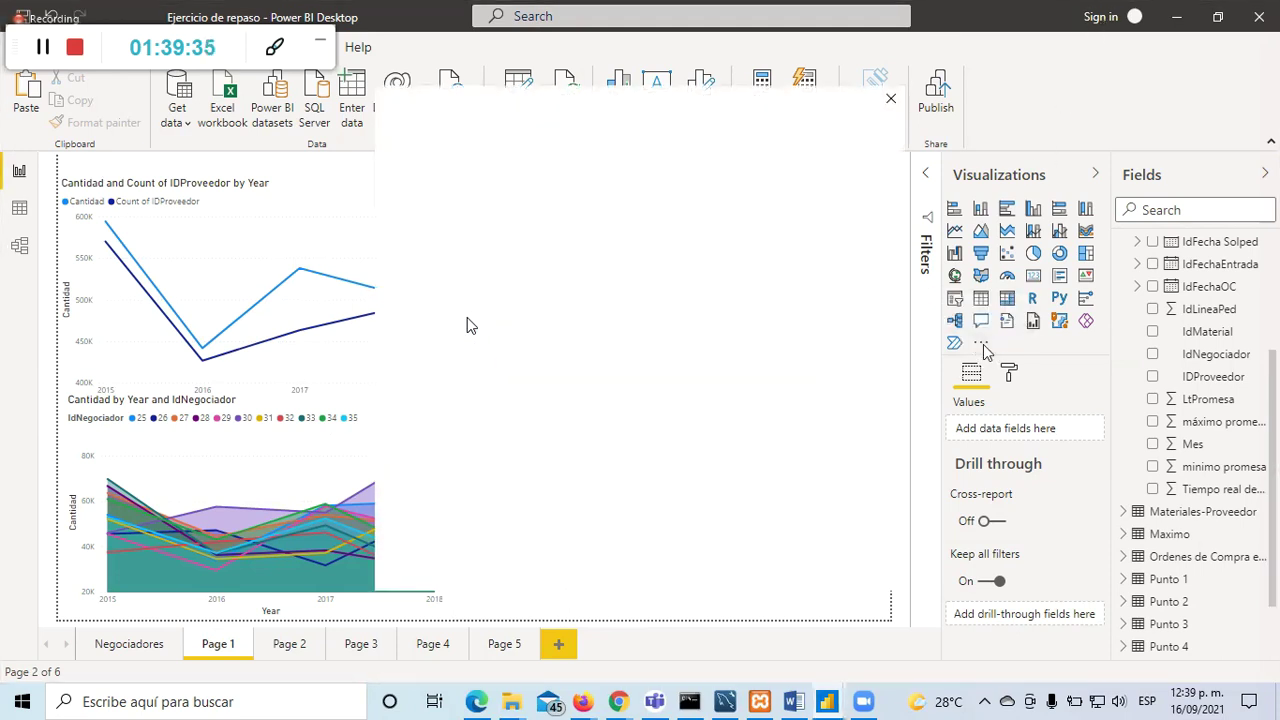
Step: Dismiss the blank sign-in window so the Power BI Visuals marketplace loads
key("Escape")
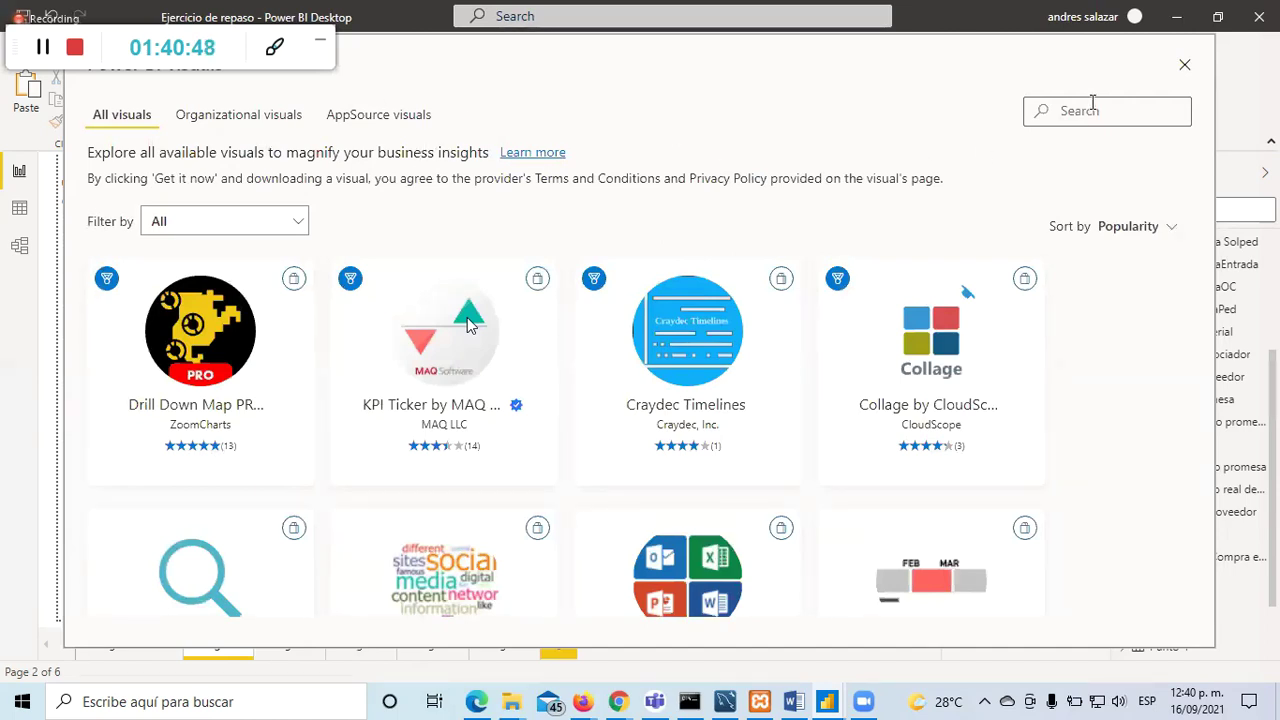
Step: Reopen the Get more visuals gallery and scroll the popular list to Infographic Designer
left_click(1184, 67)
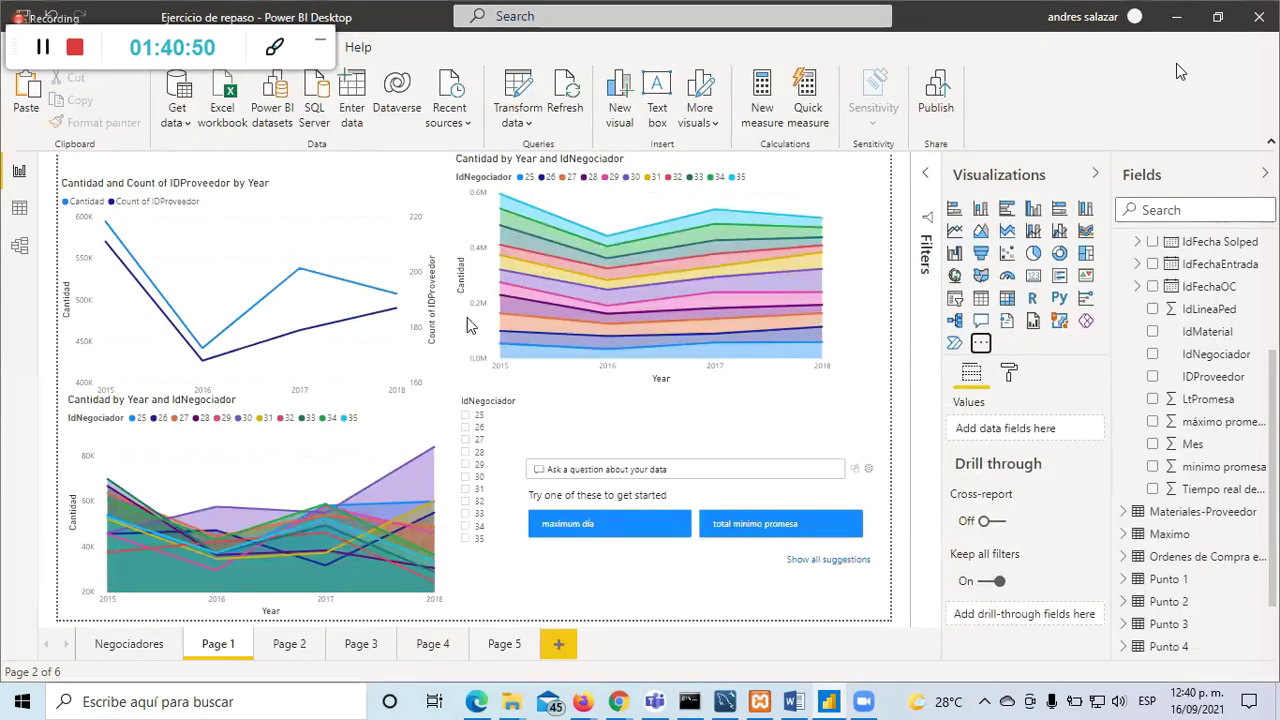
left_click(981, 342)
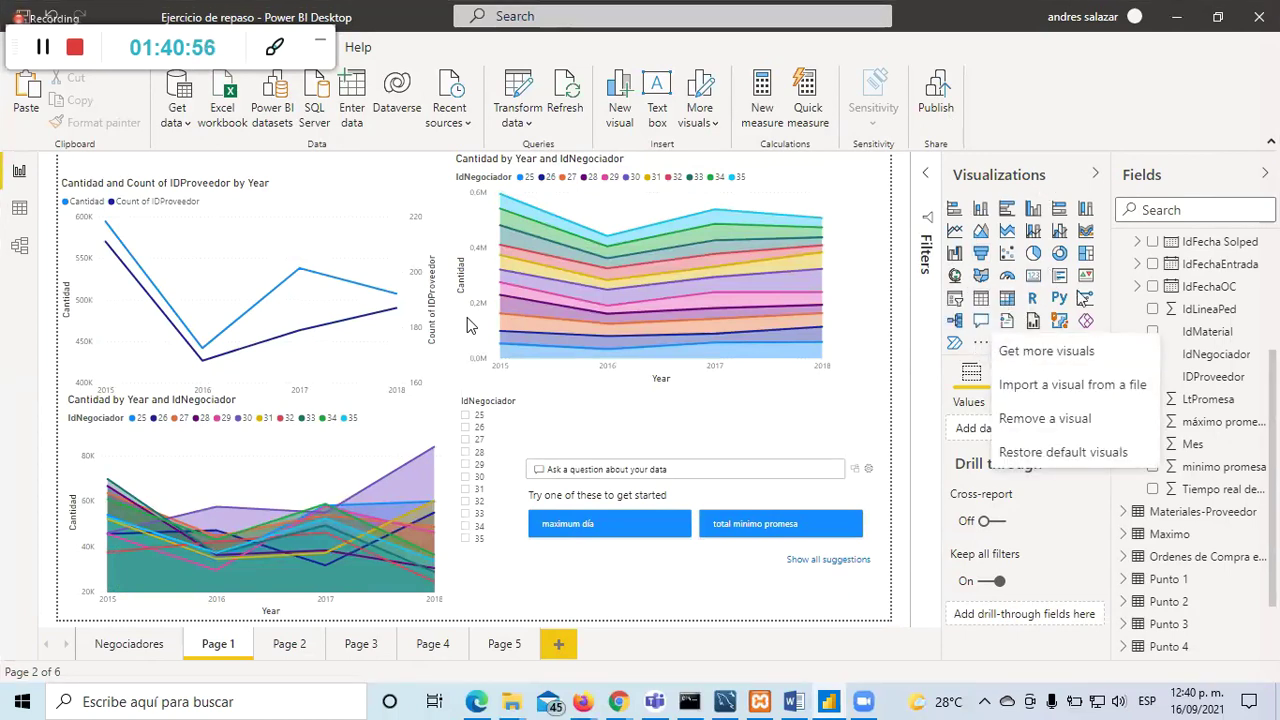
left_click(1033, 354)
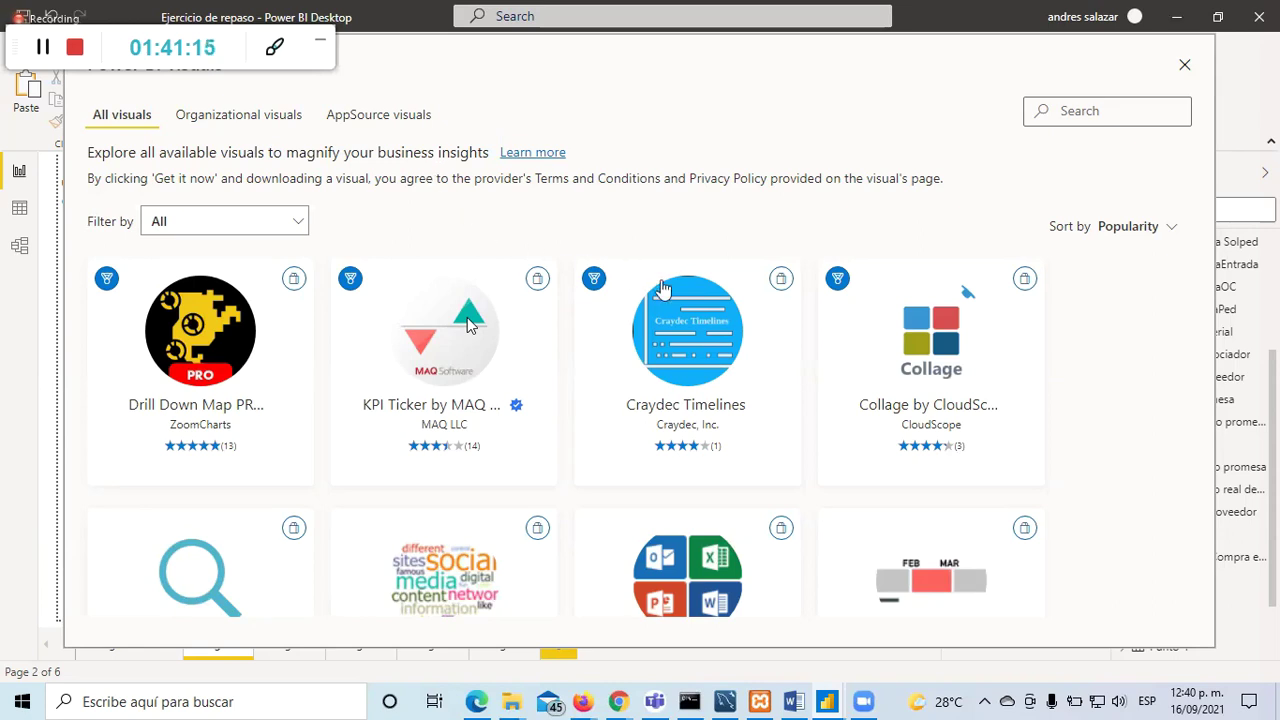
scroll(1120, 433, "down", 3)
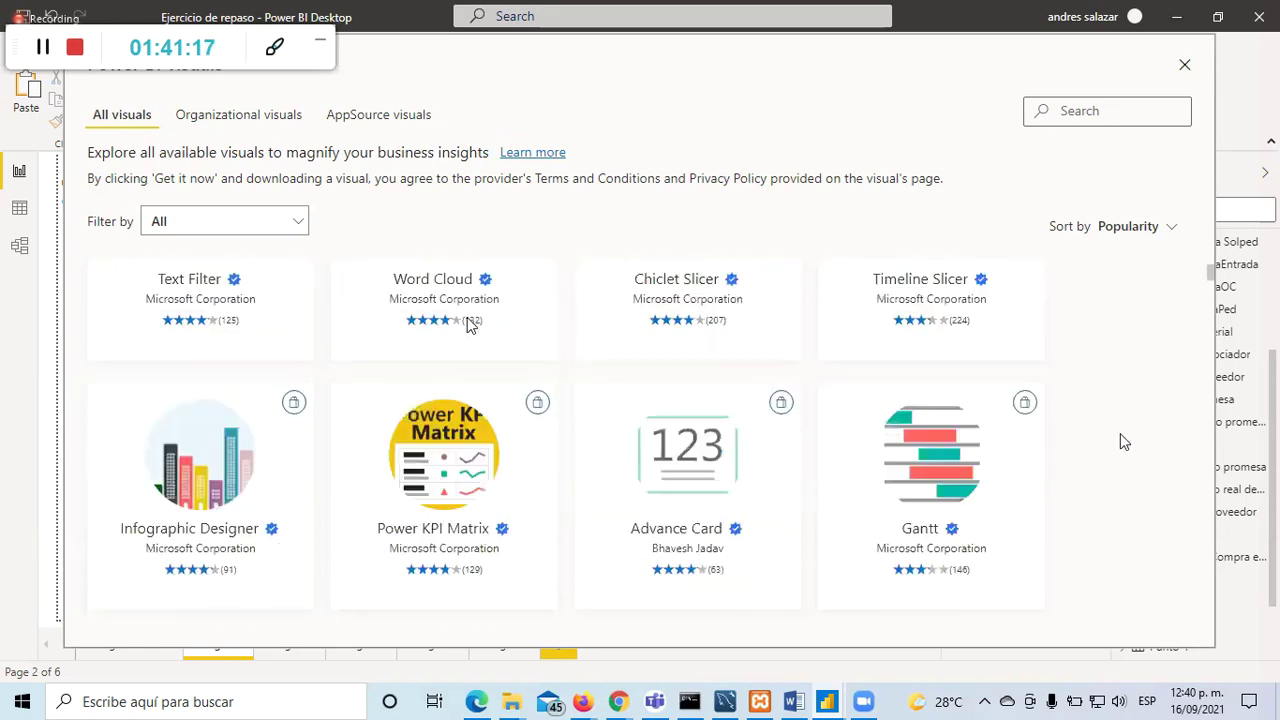
scroll(1120, 433, "down", 2)
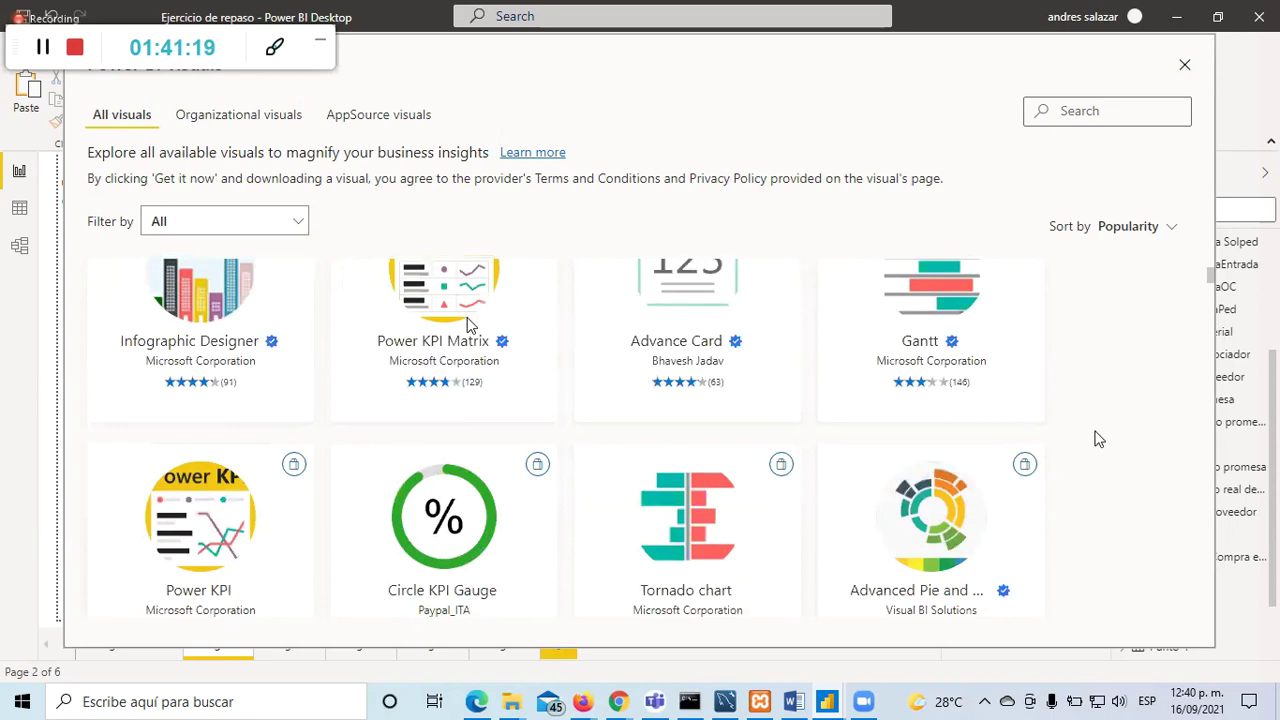
scroll(208, 355, "up", 1)
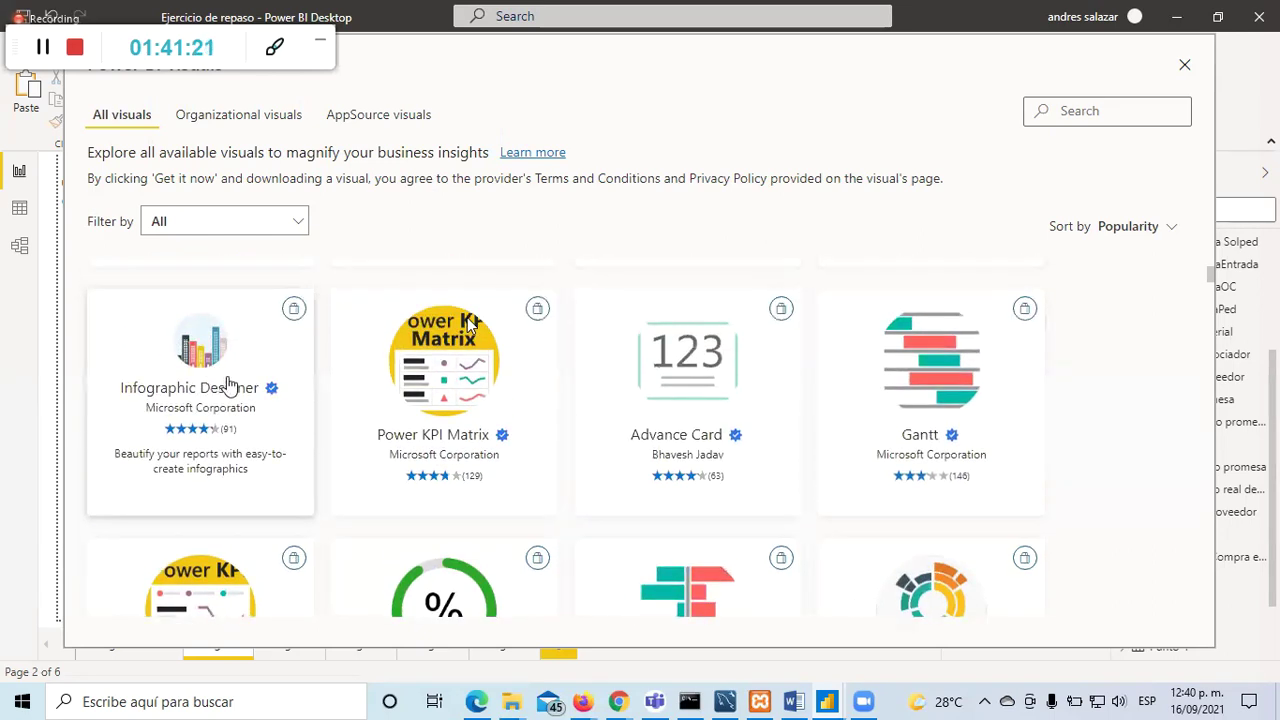
left_click(207, 367)
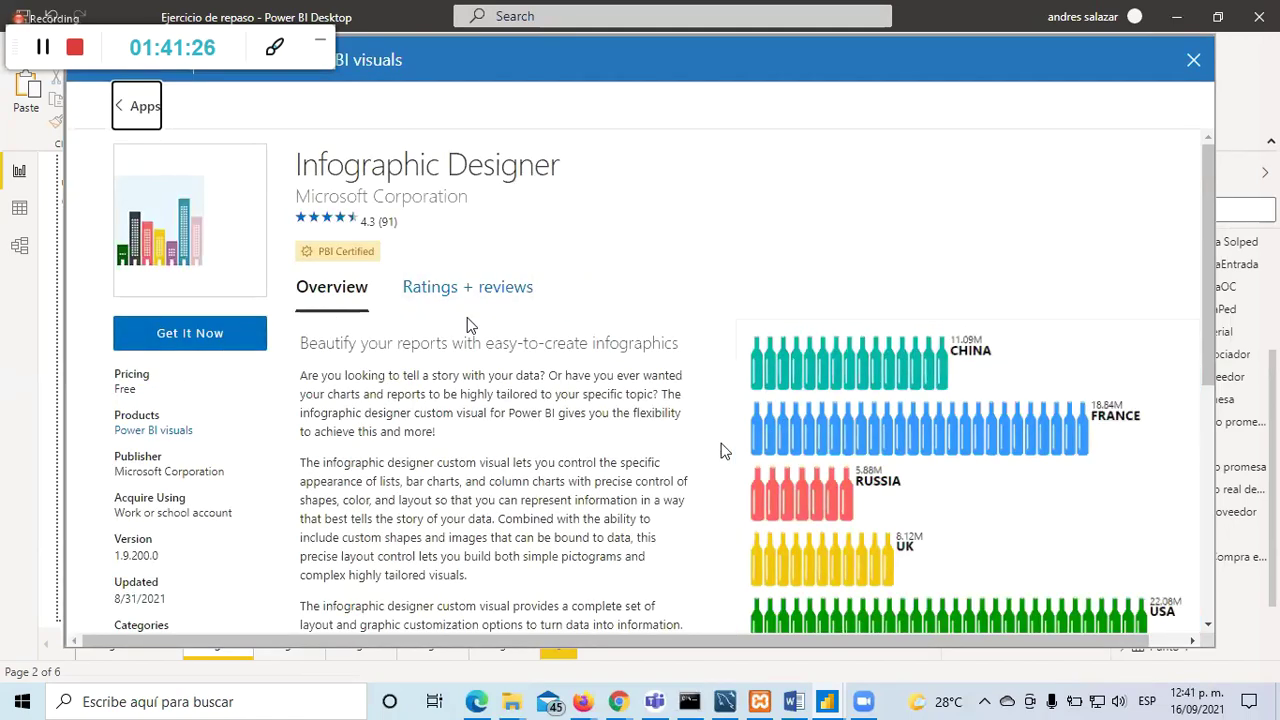
scroll(470, 325, "down", 1)
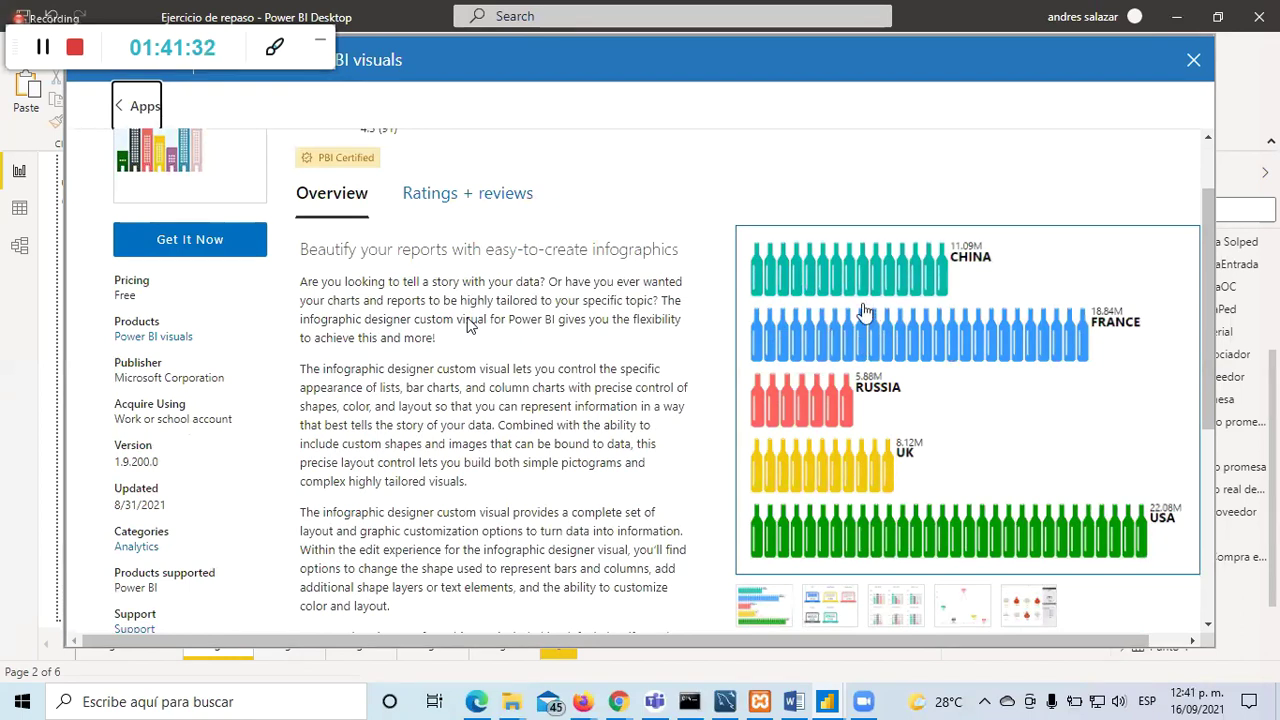
left_click(824, 610)
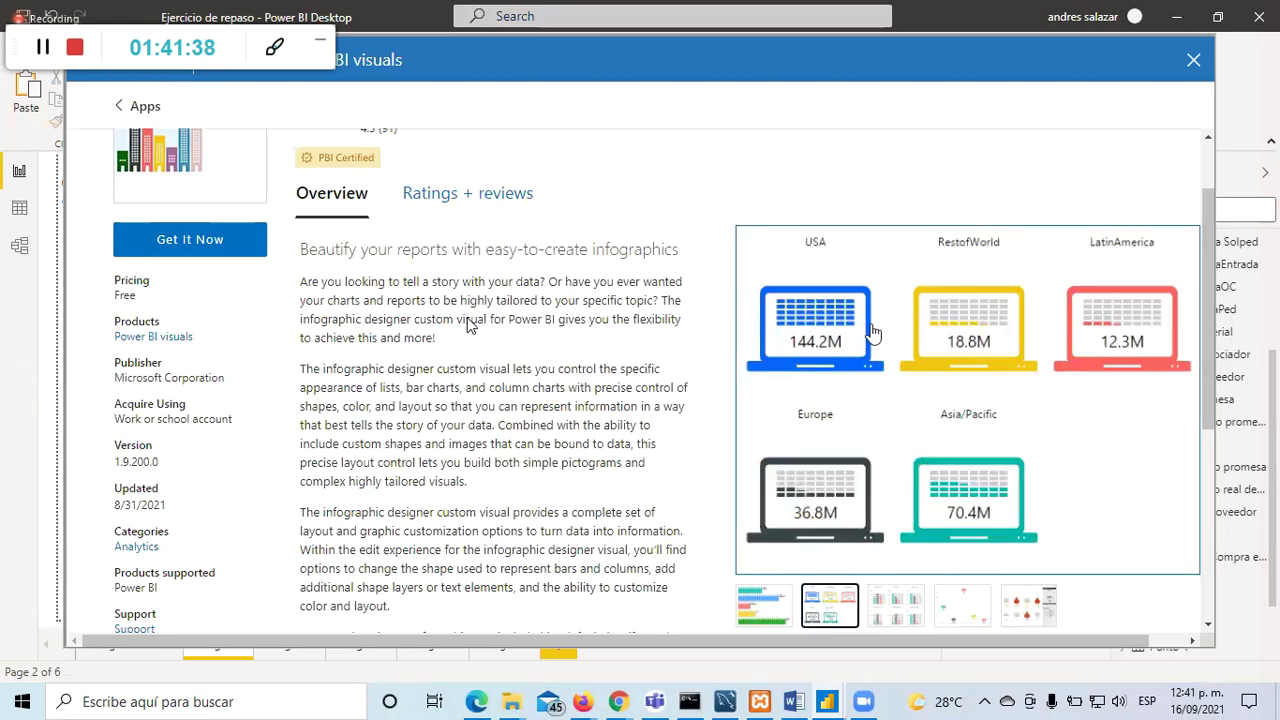
left_click(885, 621)
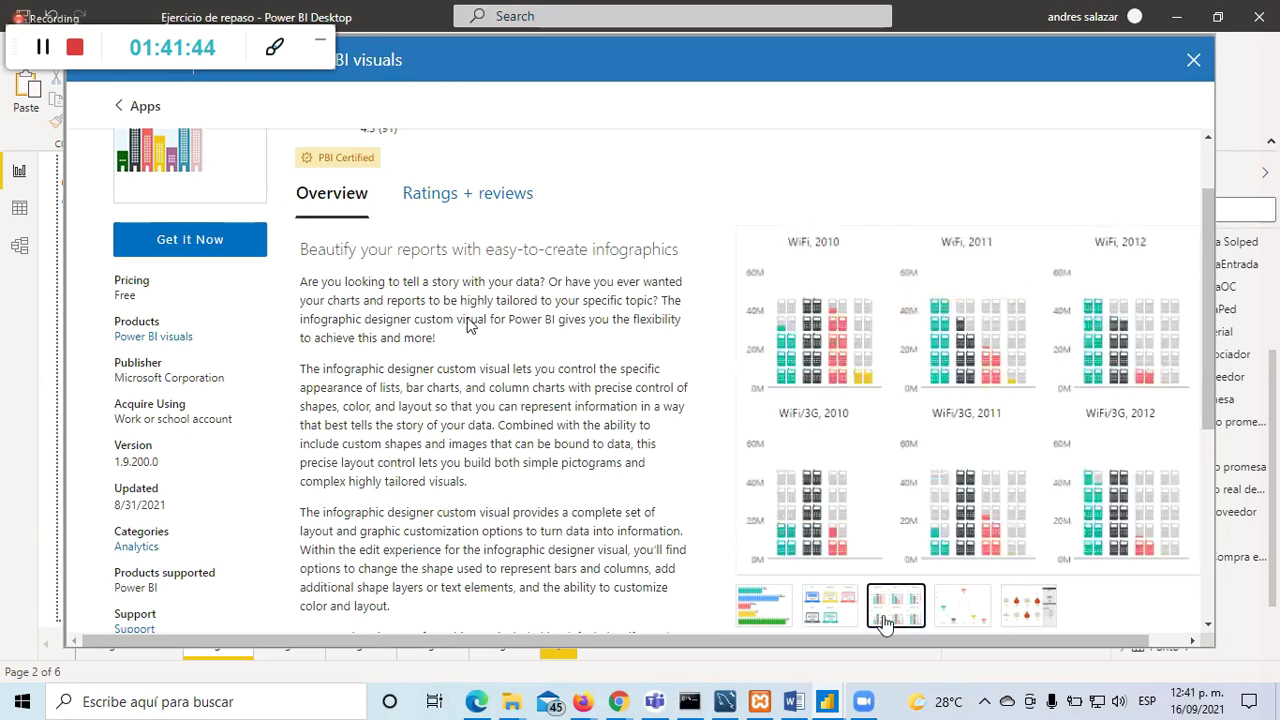
left_click(963, 610)
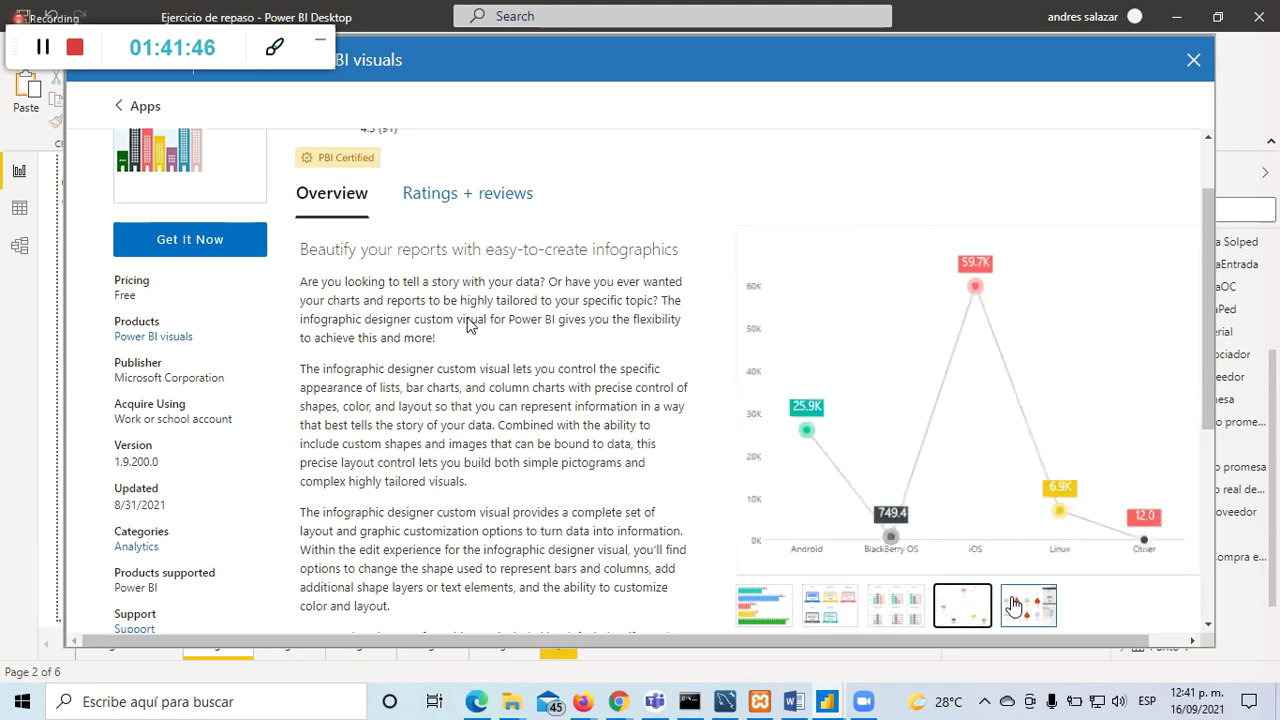
left_click(1013, 606)
left_click(966, 610)
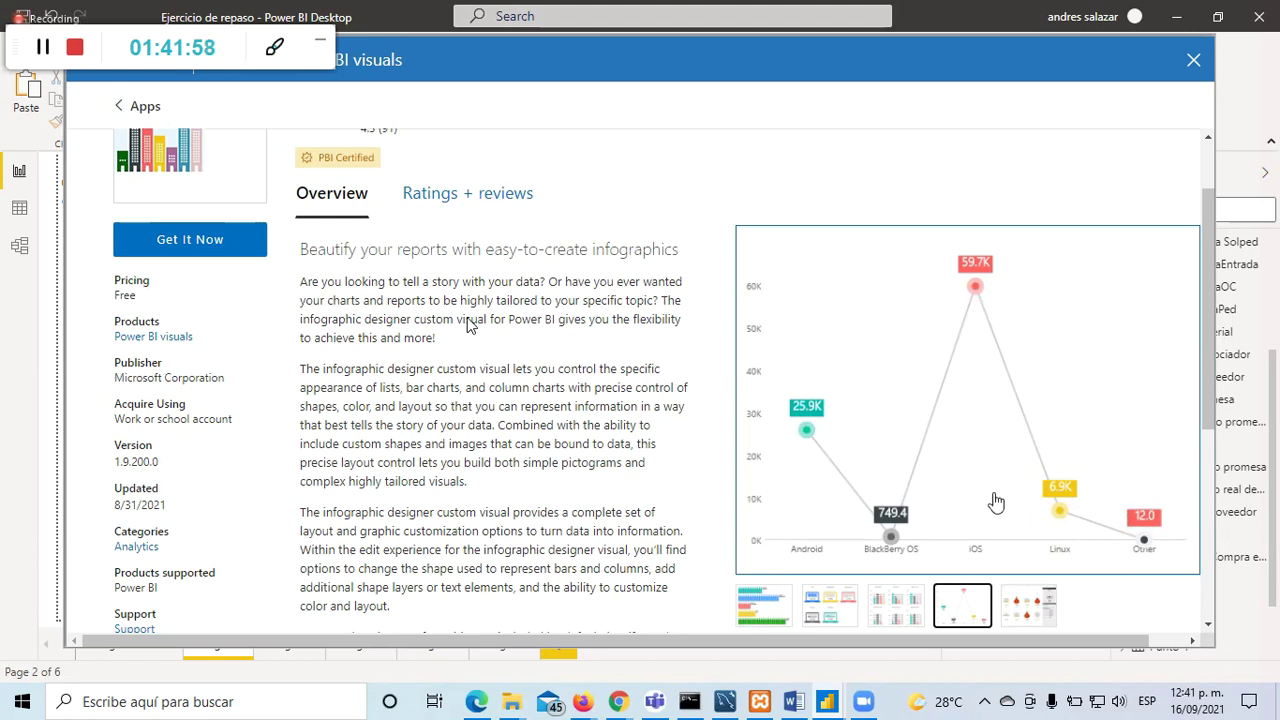
scroll(994, 504, "up", 1)
scroll(997, 502, "down", 1)
scroll(997, 502, "down", 2)
left_click(1023, 446)
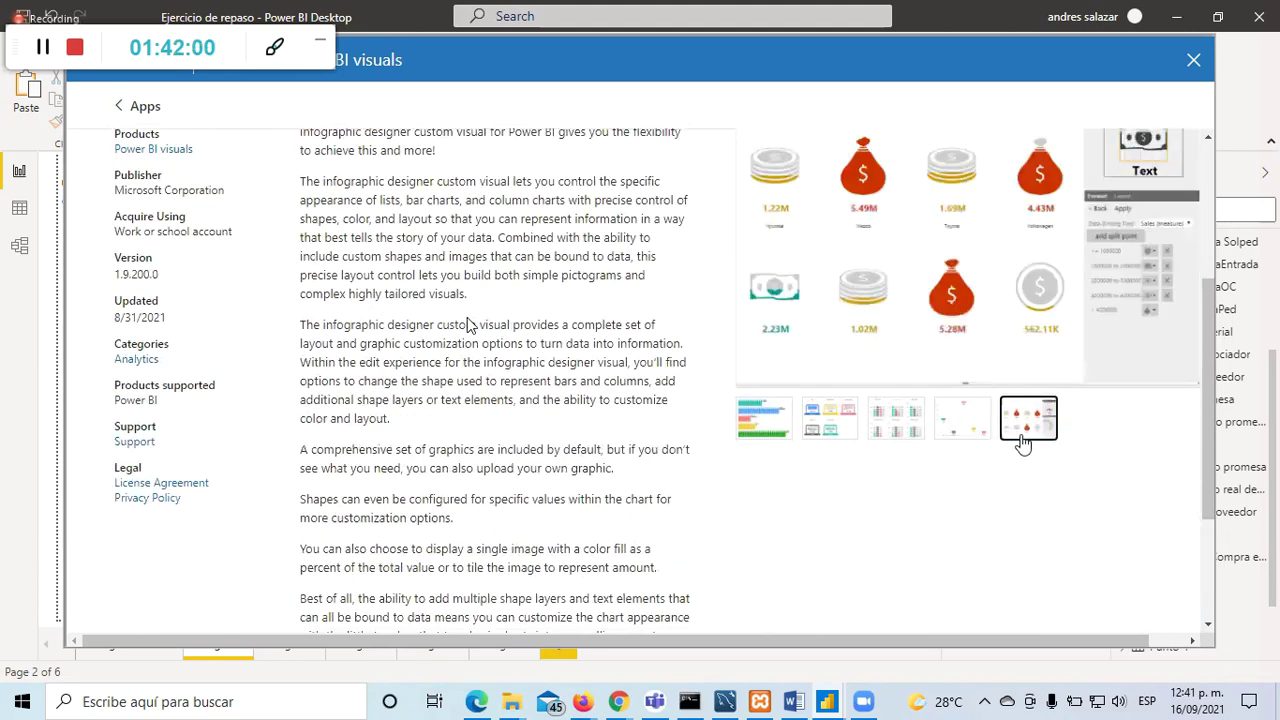
scroll(900, 410, "up", 2)
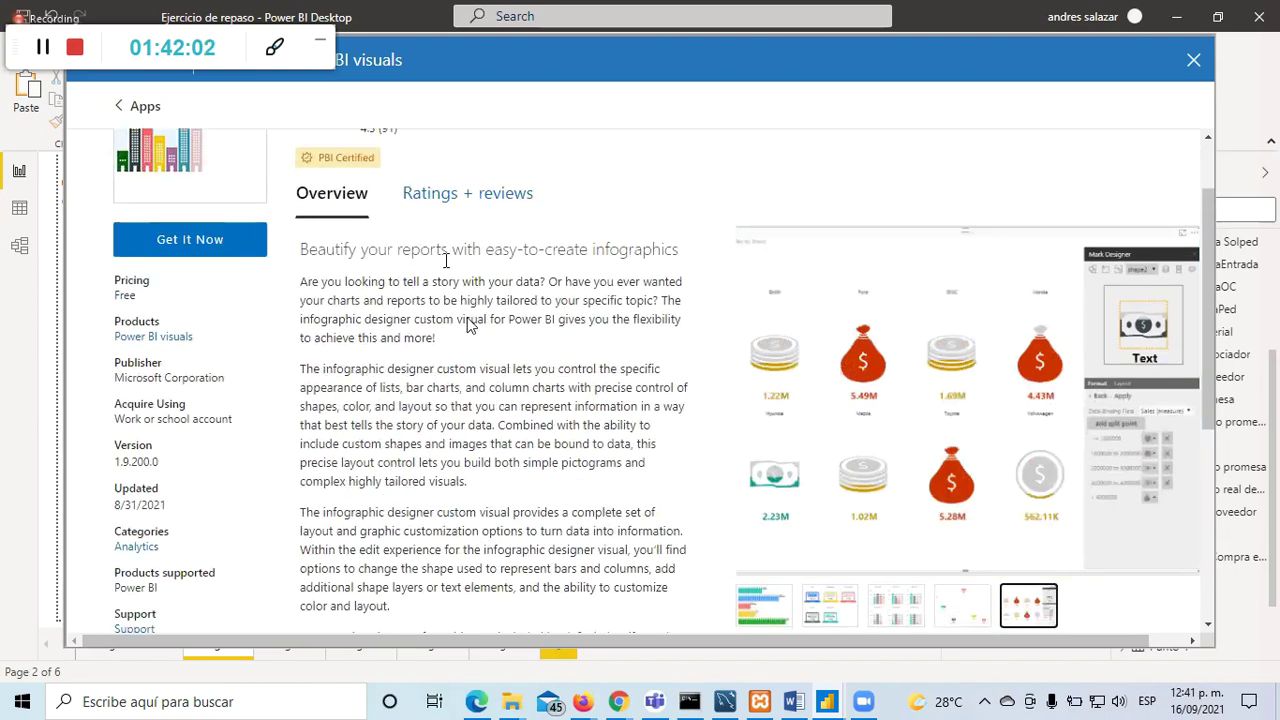
scroll(612, 320, "up", 1)
double_click(381, 168)
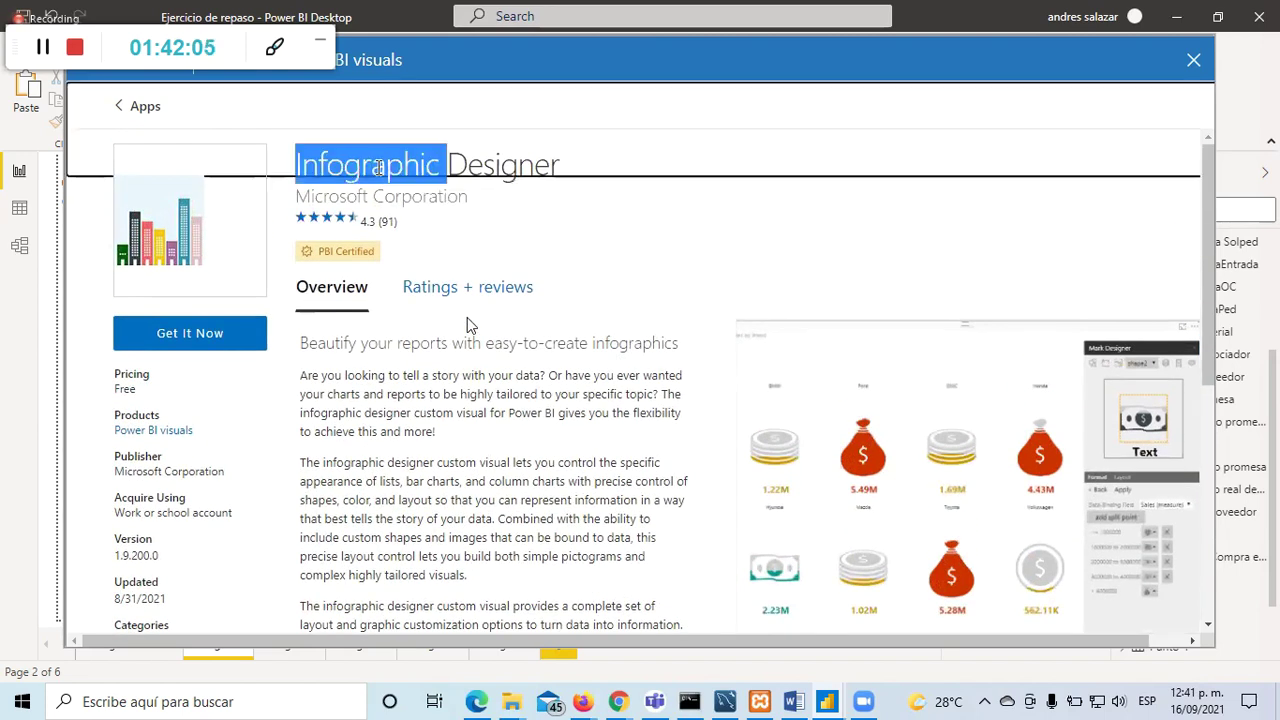
left_click(468, 200)
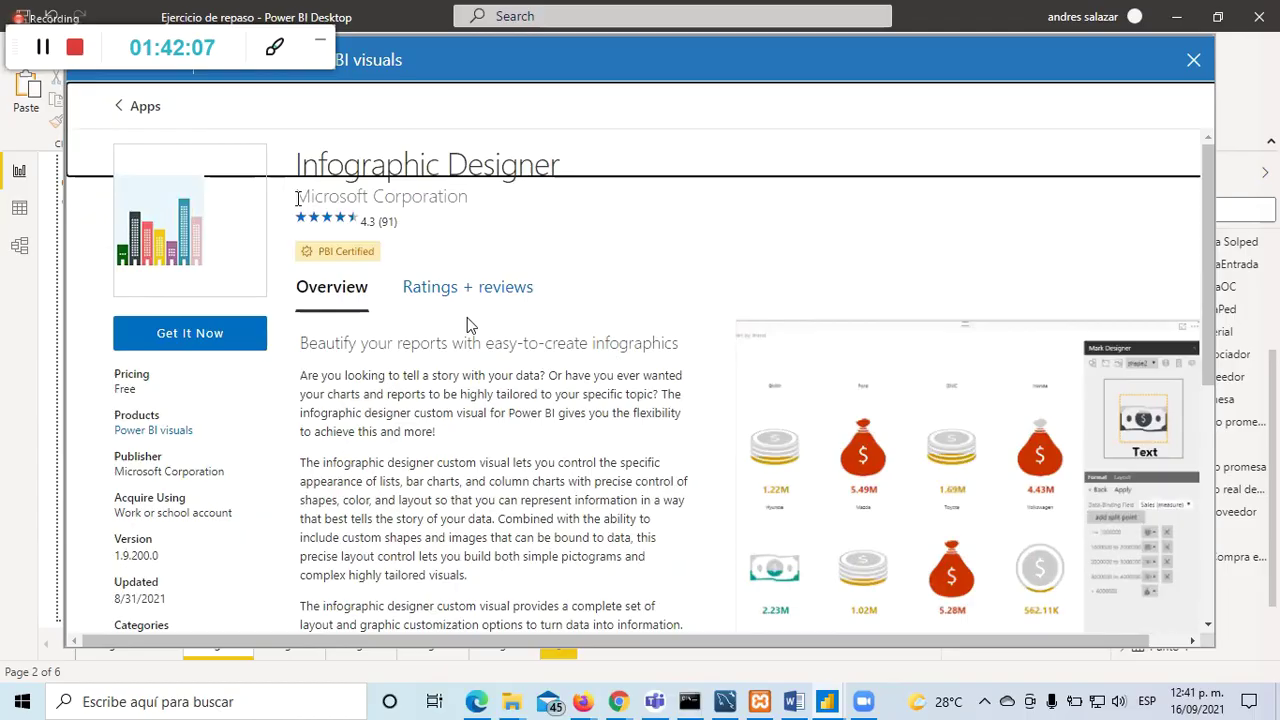
left_click(118, 108)
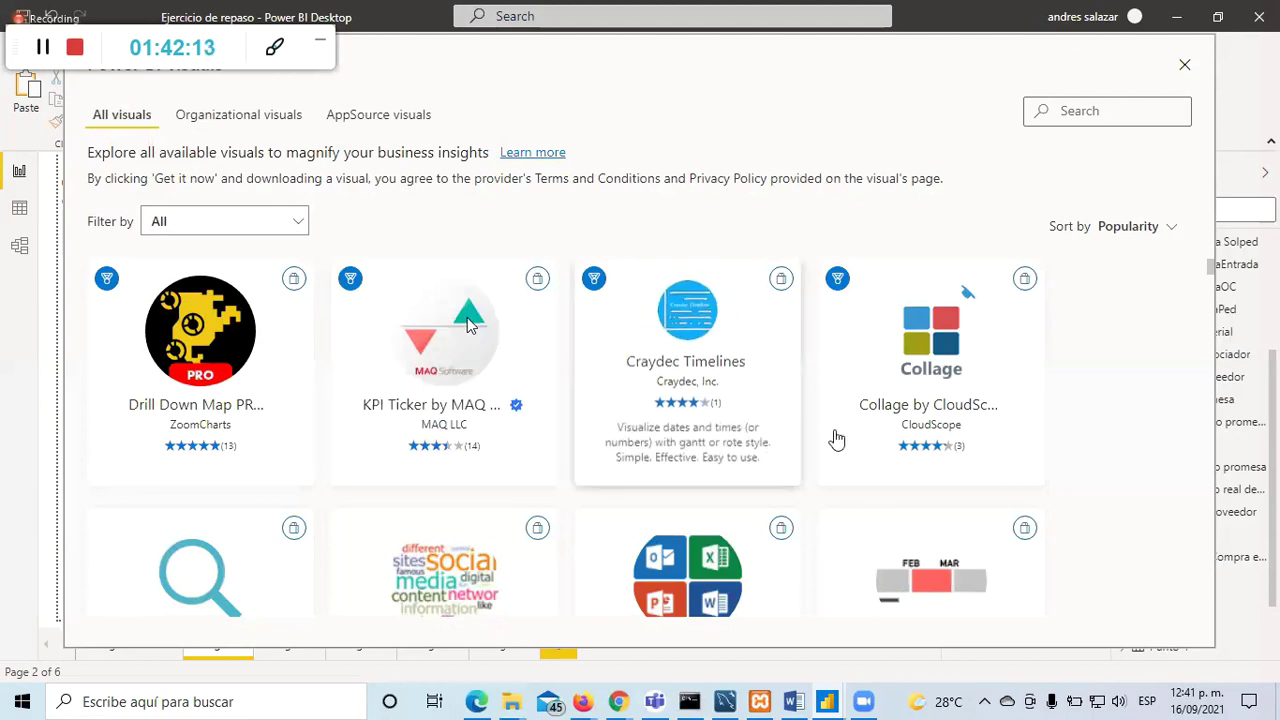
scroll(549, 409, "down", 3)
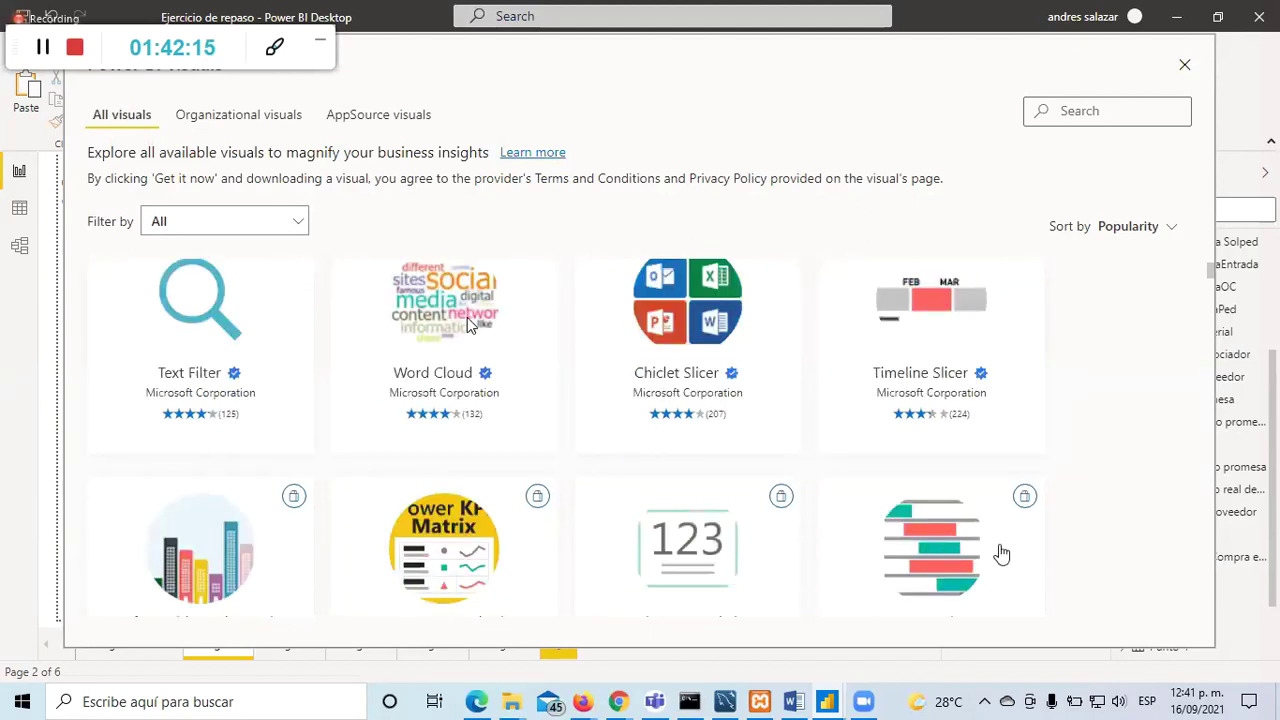
scroll(545, 430, "down", 3)
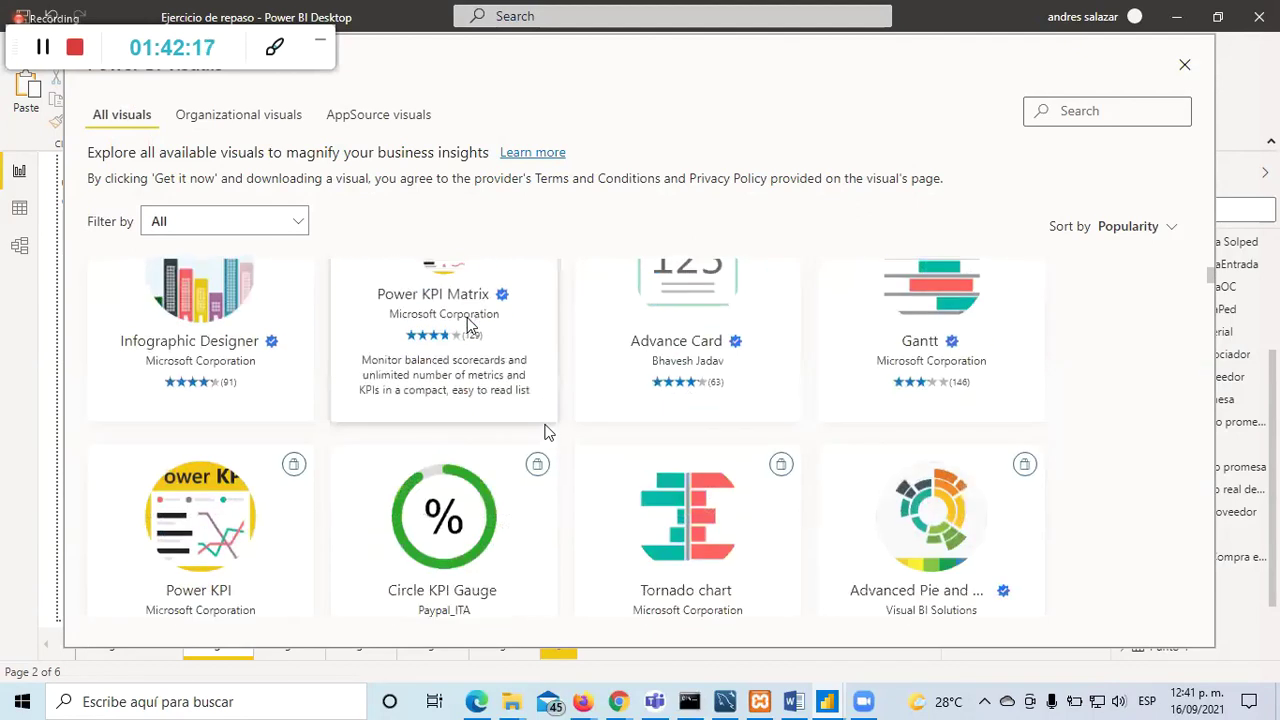
scroll(545, 431, "down", 3)
scroll(543, 432, "down", 5)
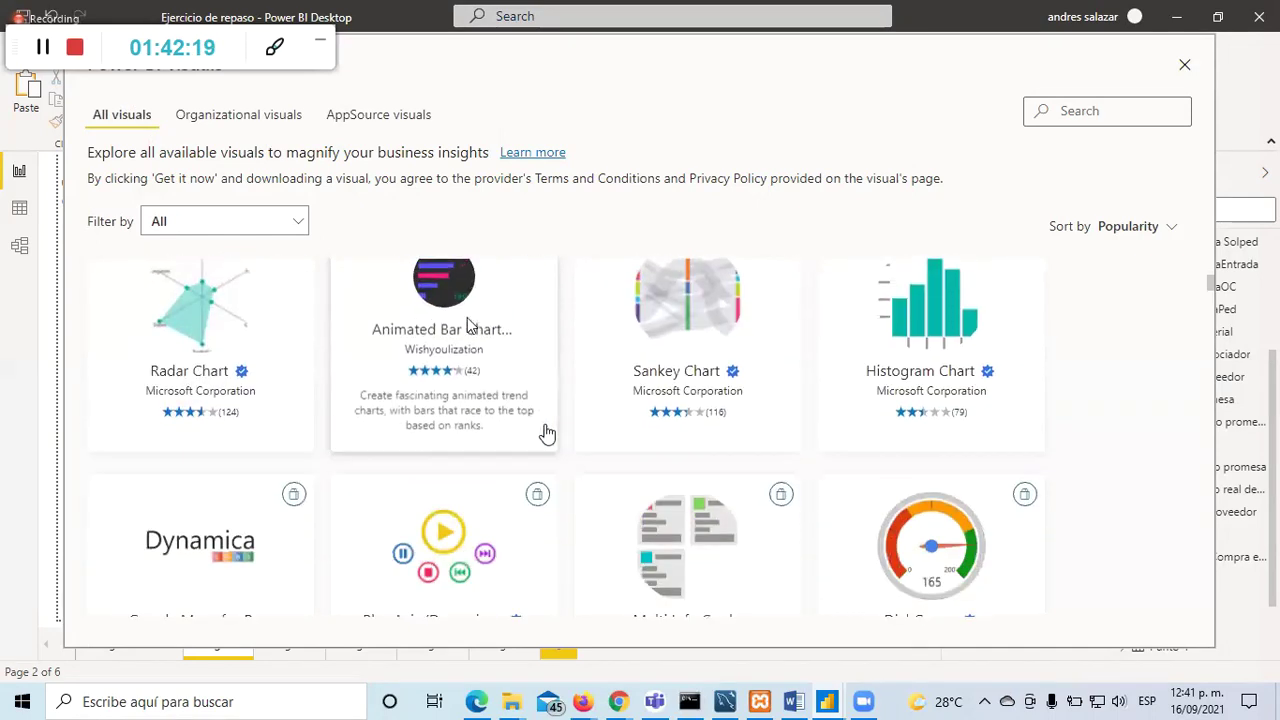
mouse_move(934, 446)
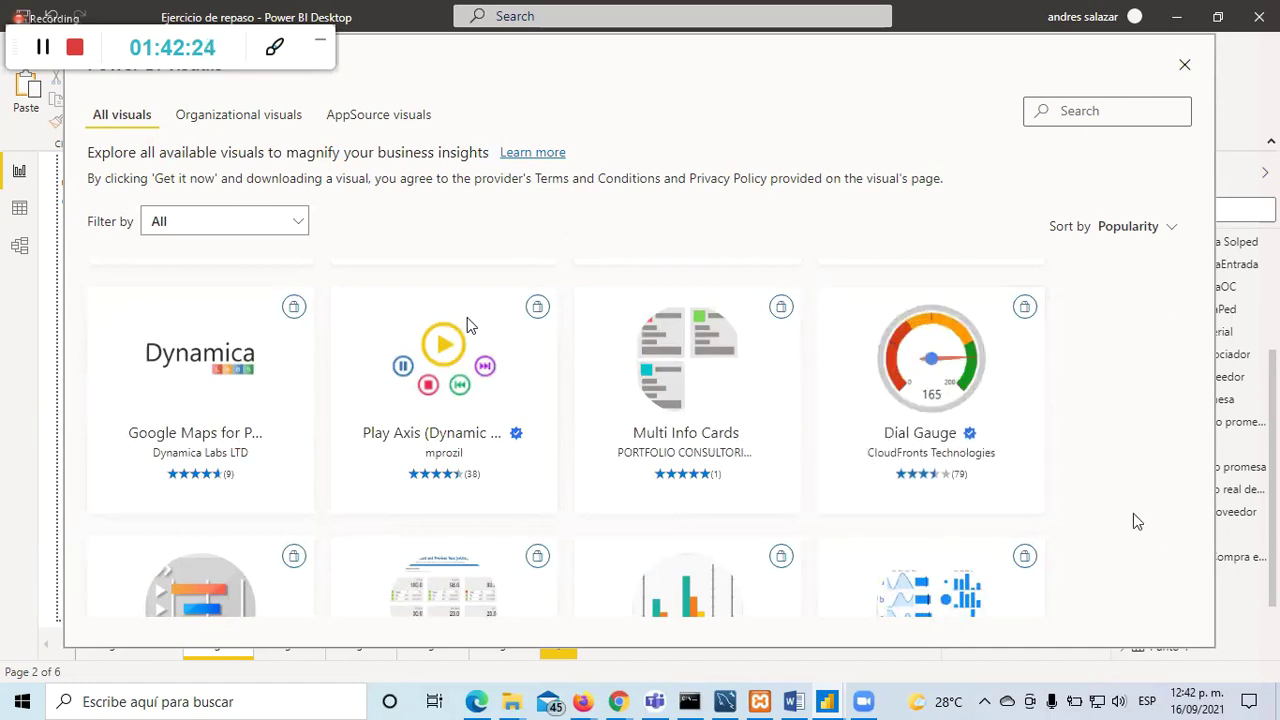
scroll(1085, 464, "down", 2)
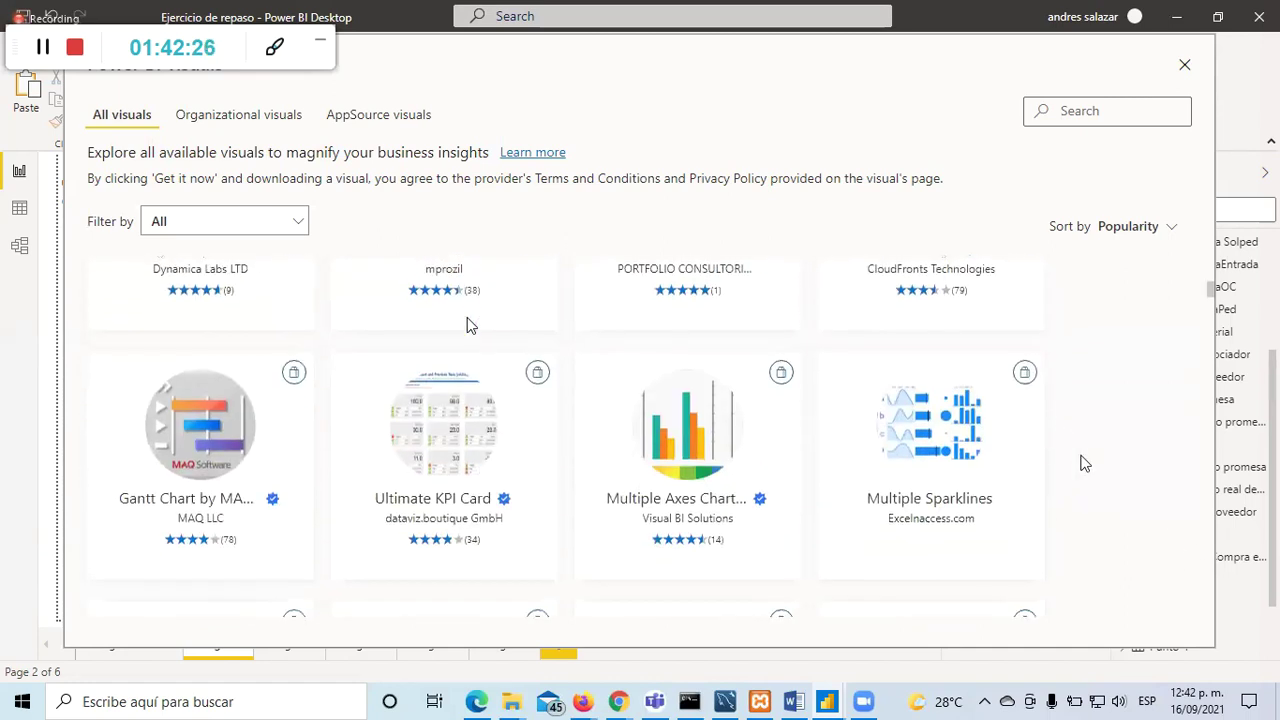
scroll(1085, 464, "down", 1)
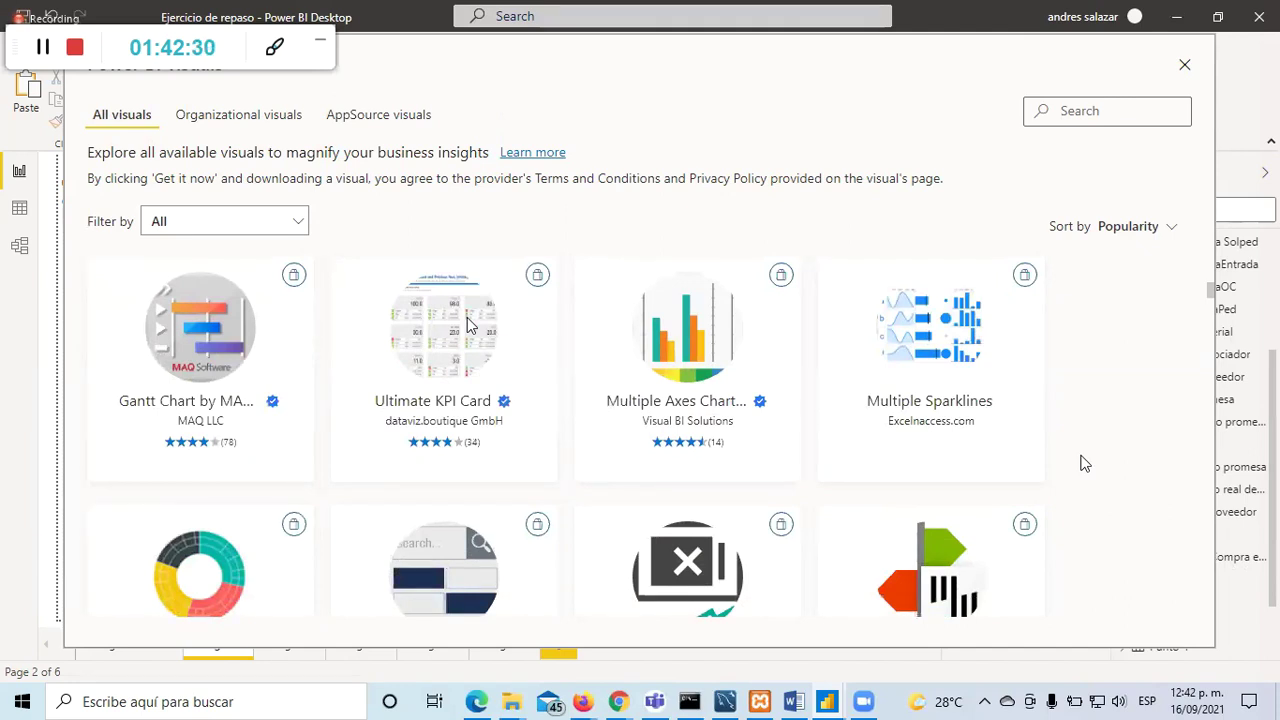
scroll(1085, 464, "down", 3)
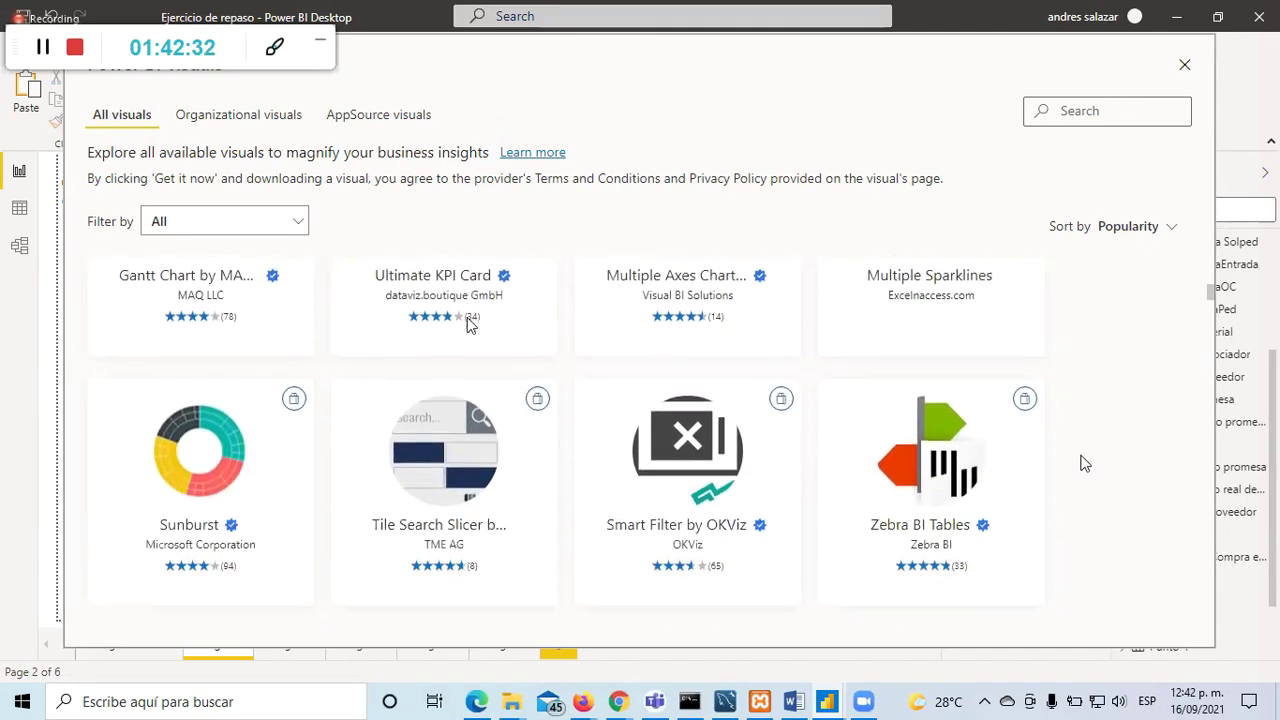
scroll(1085, 464, "down", 3)
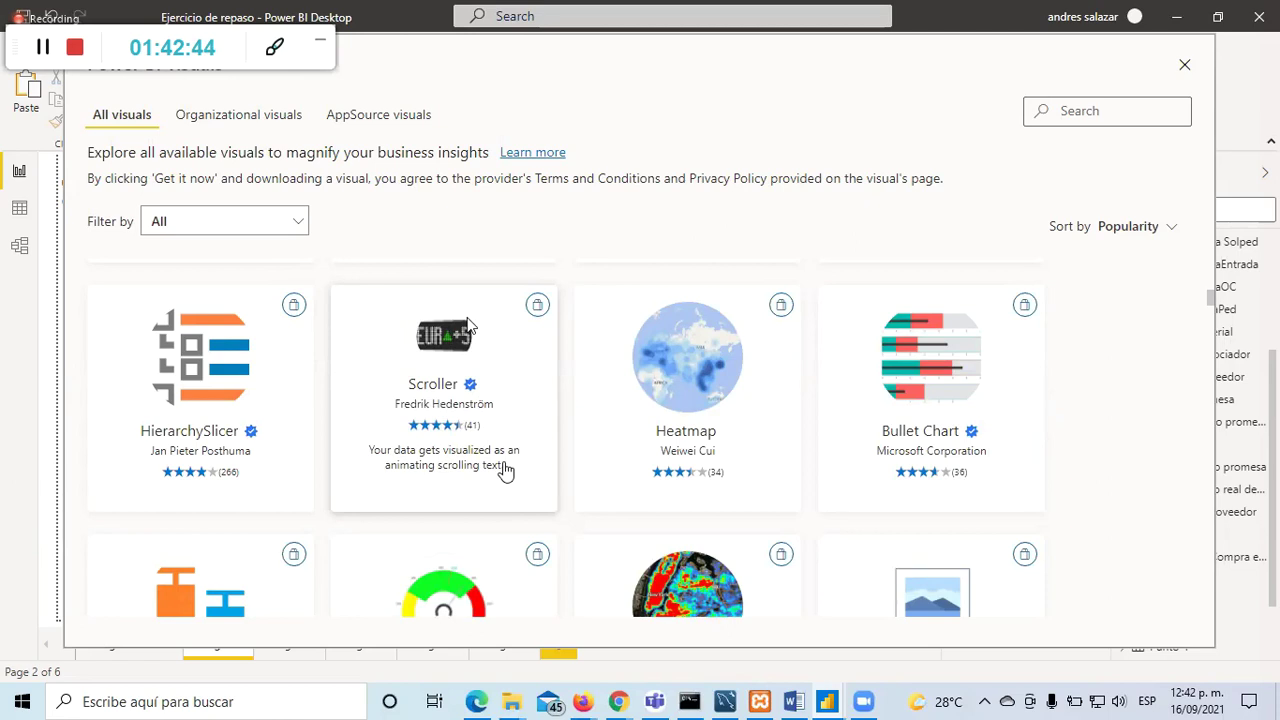
Step: Look over the free Scroller visual's details page and example images, then return to all visuals
left_click(505, 470)
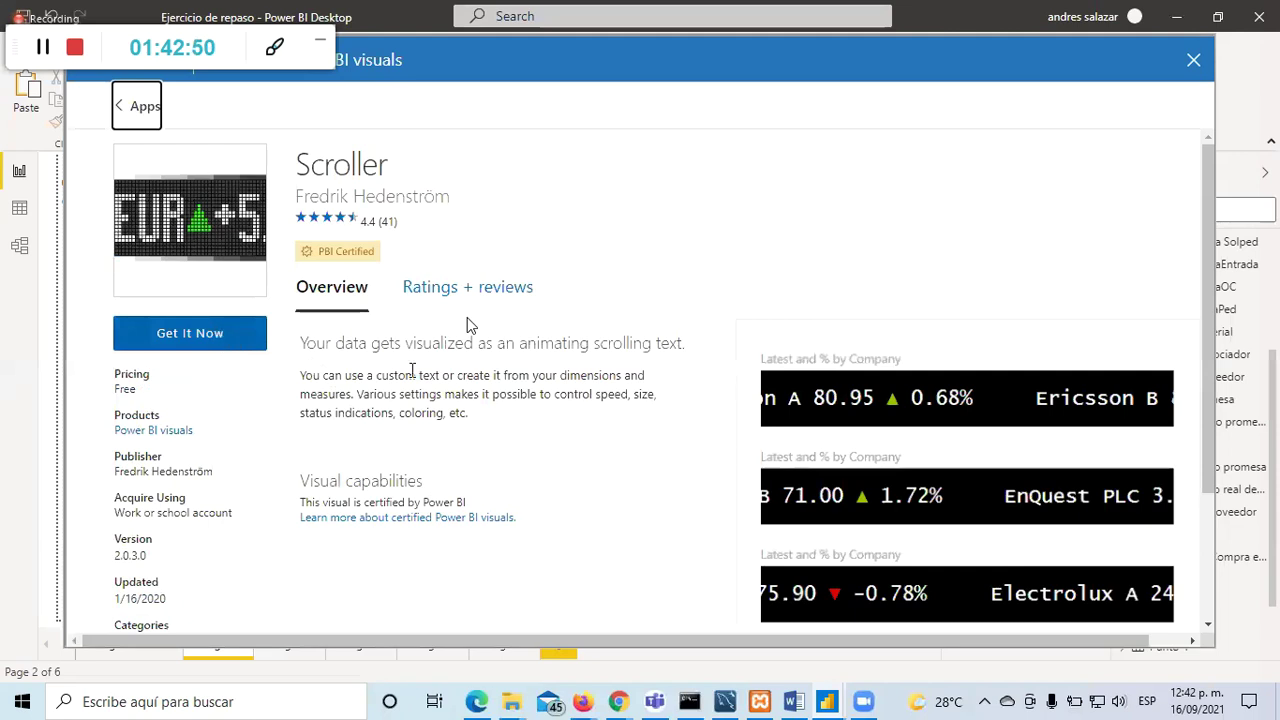
scroll(468, 325, "down", 2)
left_click(830, 520)
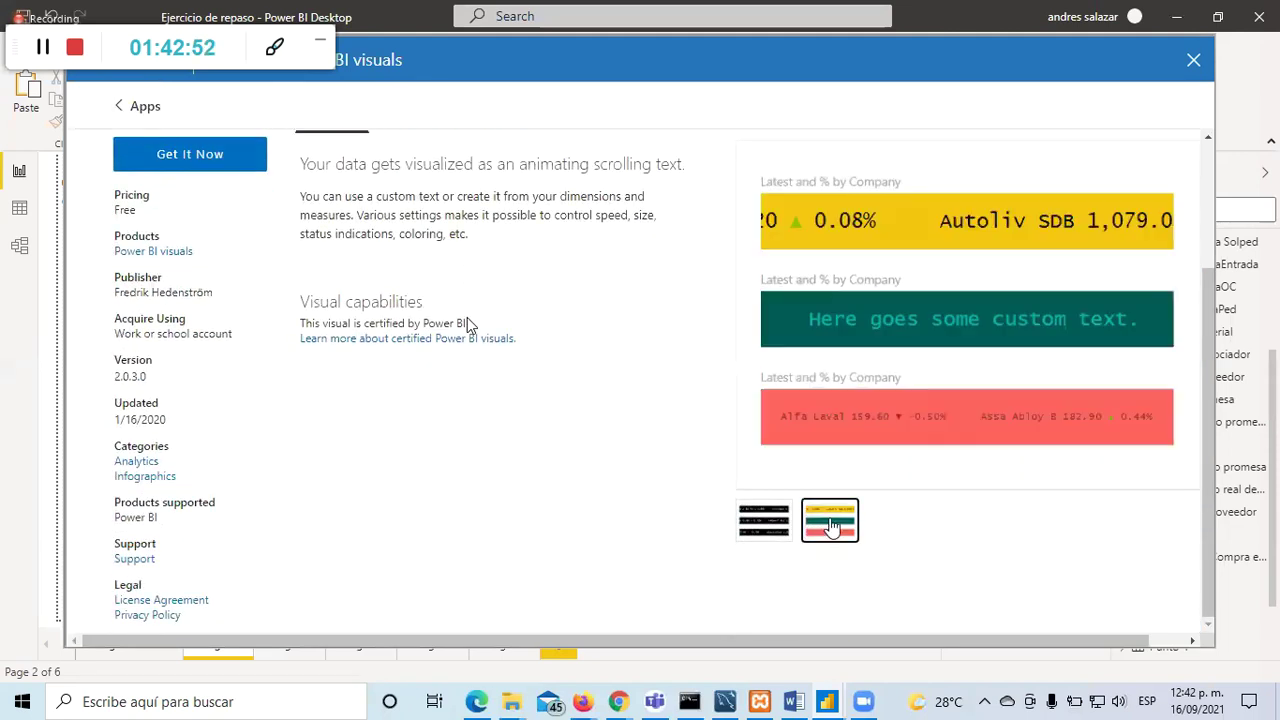
scroll(900, 400, "up", 2)
scroll(780, 490, "down", 2)
left_click(766, 522)
scroll(955, 338, "up", 2)
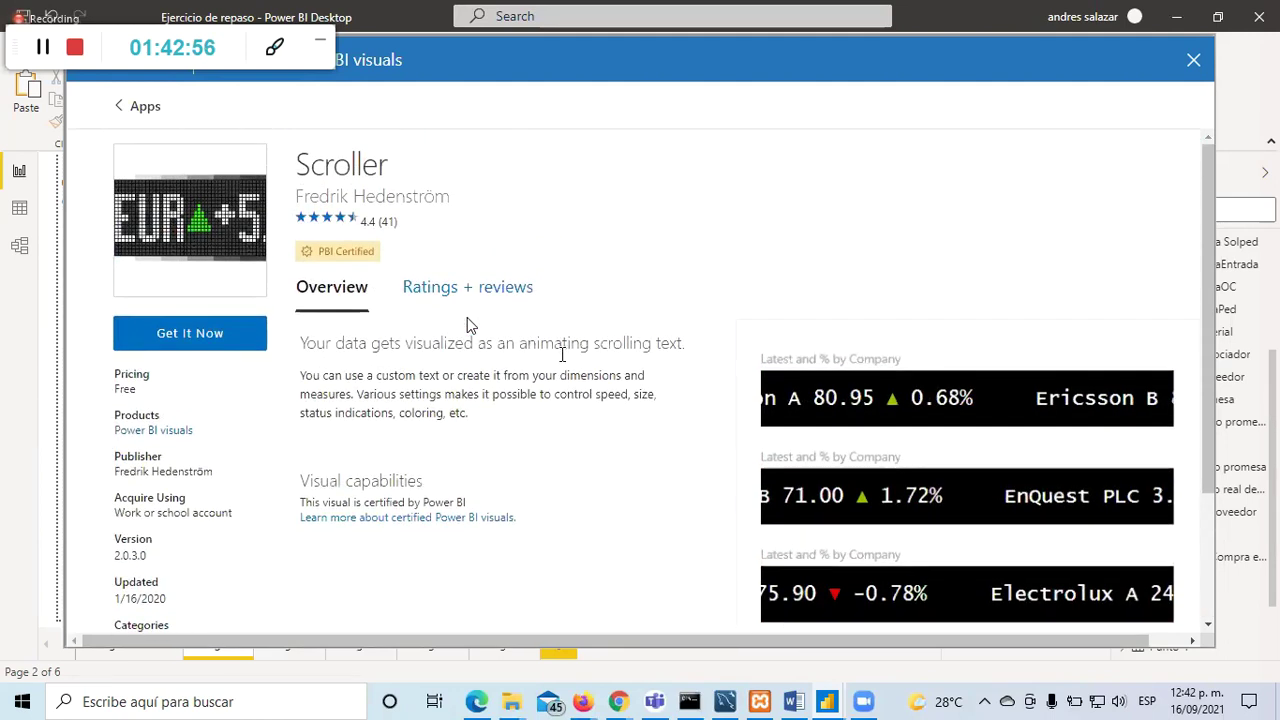
double_click(124, 389)
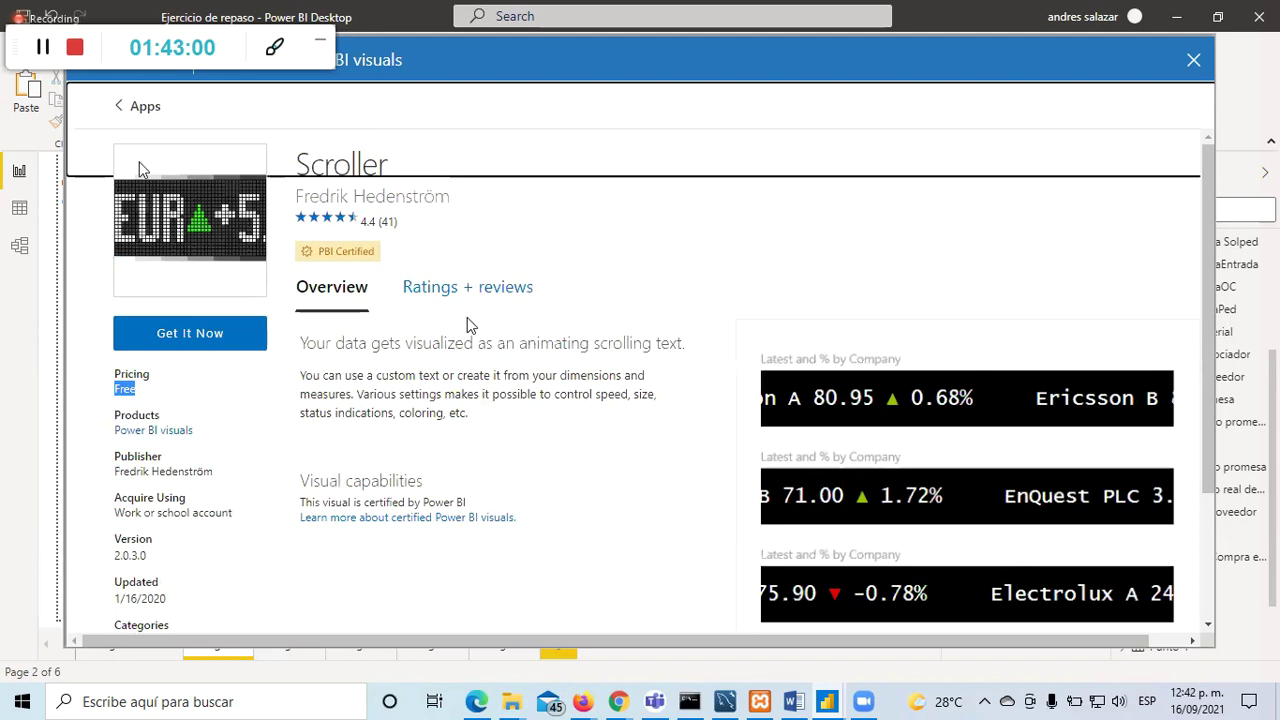
left_click(120, 110)
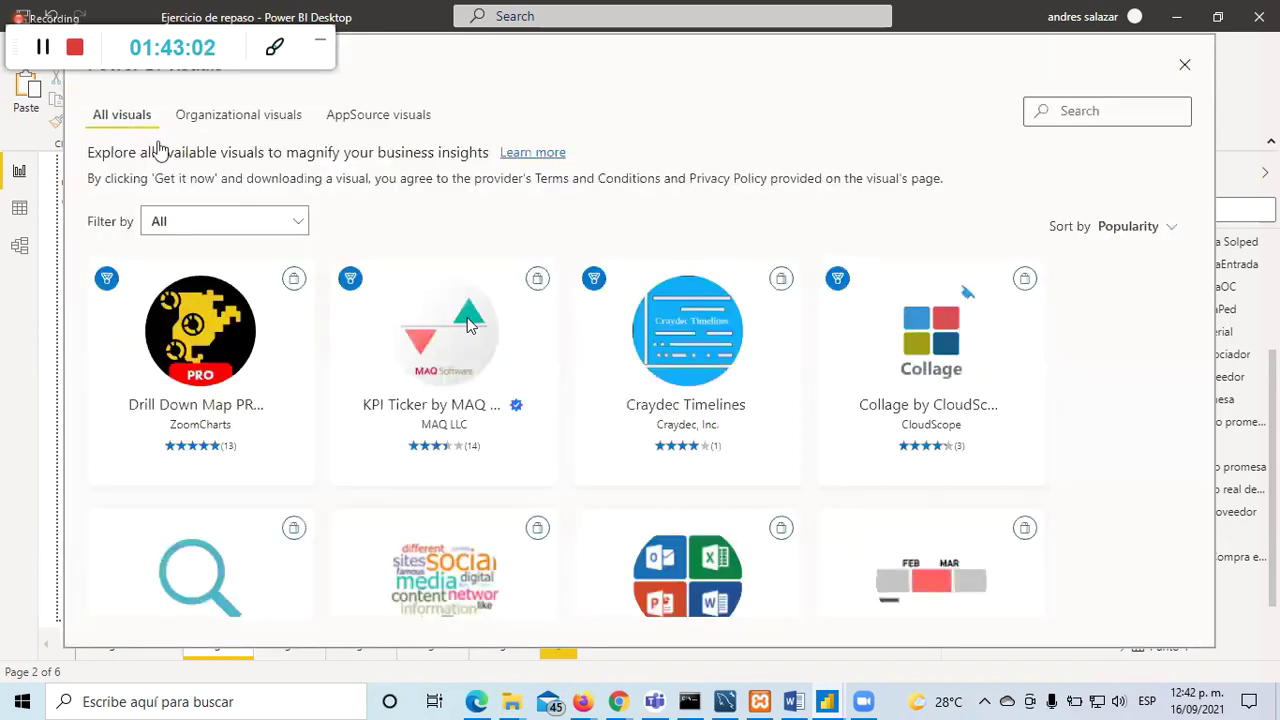
Step: Add the Infographic Designer visual to the report from its details page
scroll(485, 378, "down", 5)
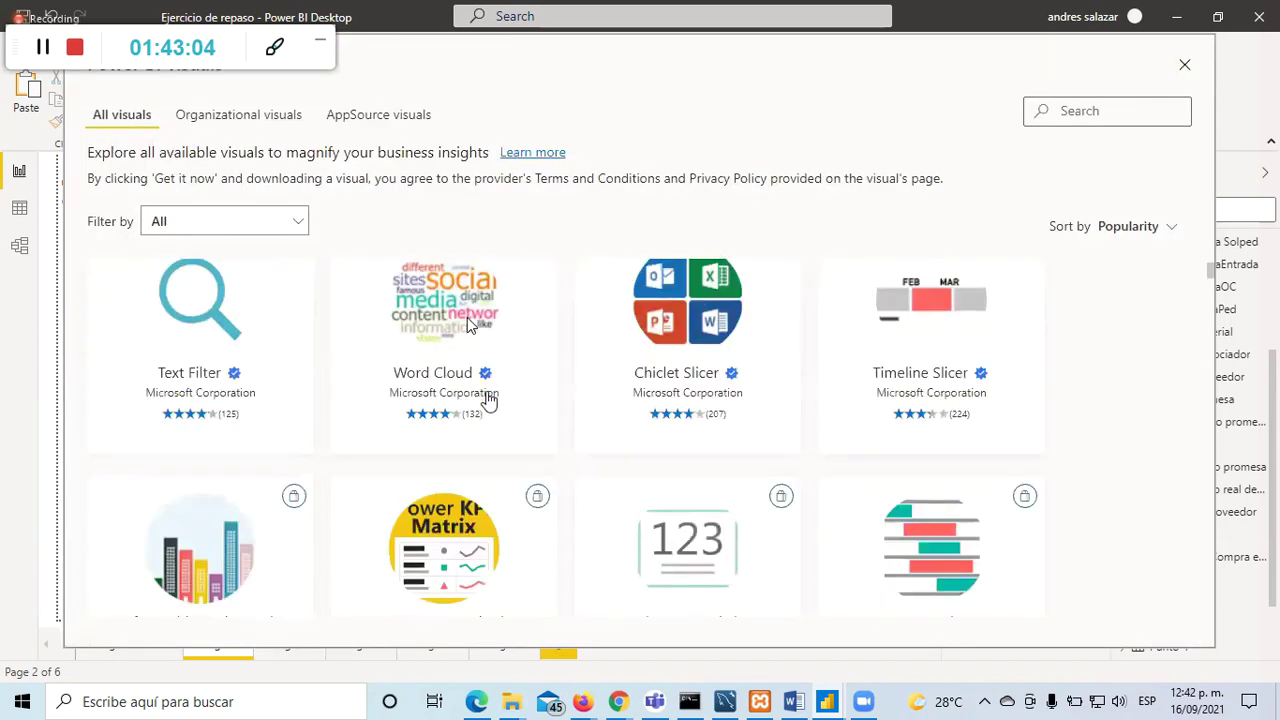
left_click(160, 397)
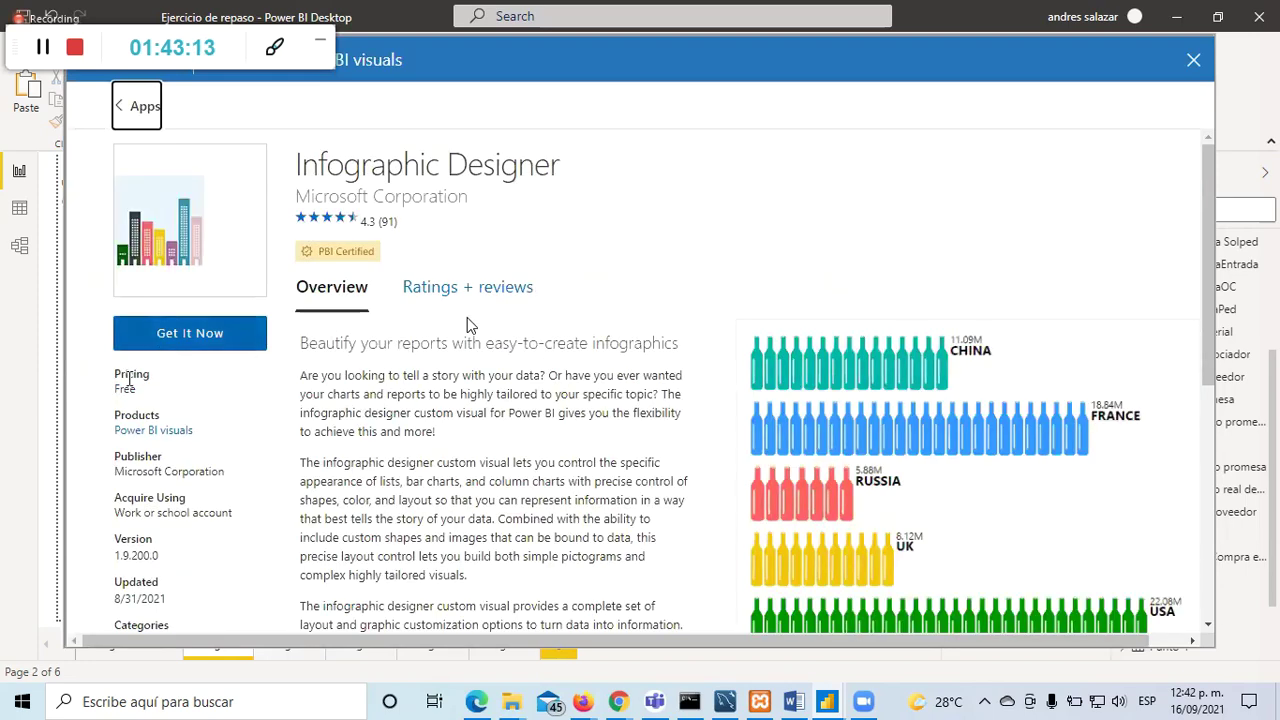
left_click(165, 345)
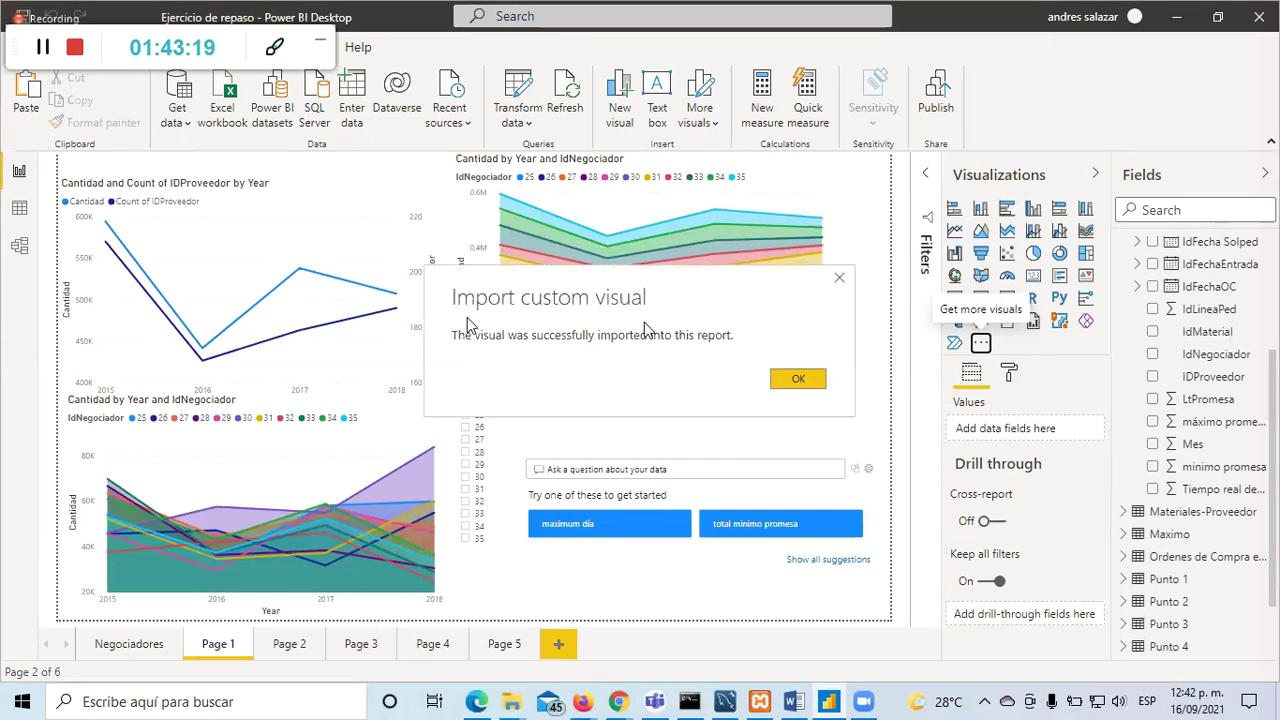
Step: Dismiss the import confirmation and place an Infographic Designer visual on new Page 6
left_click(800, 380)
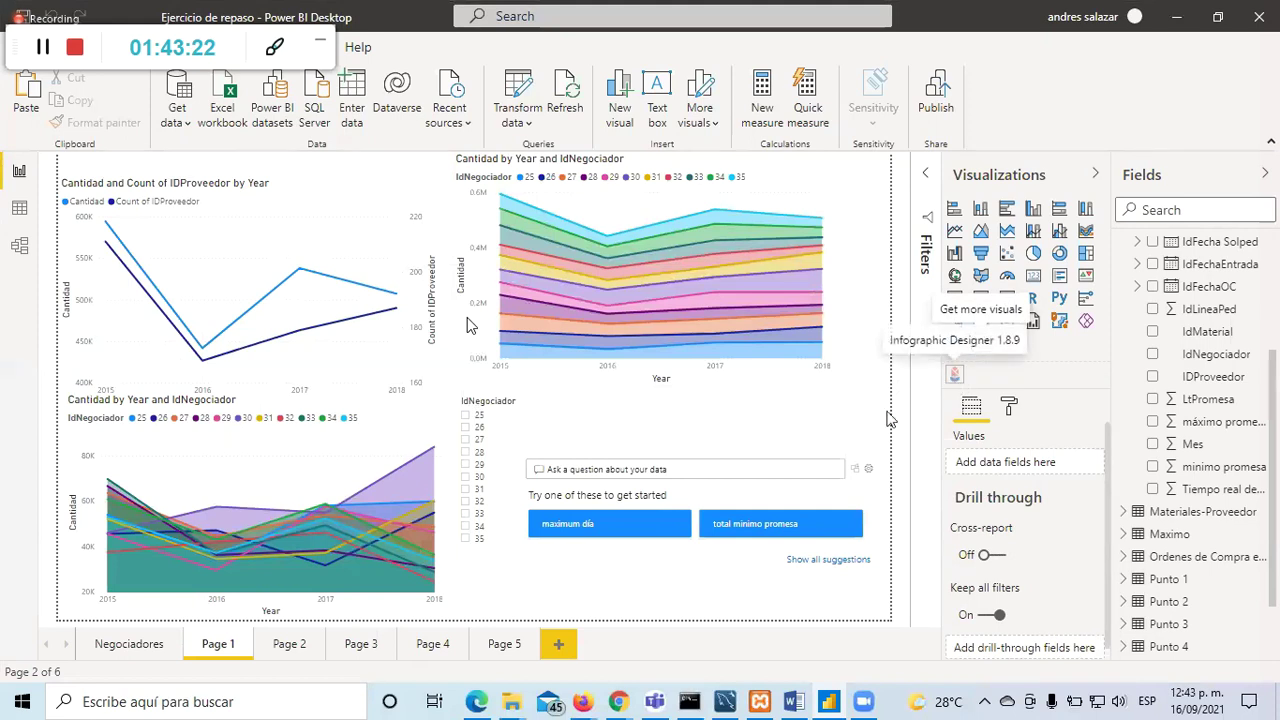
left_click(572, 642)
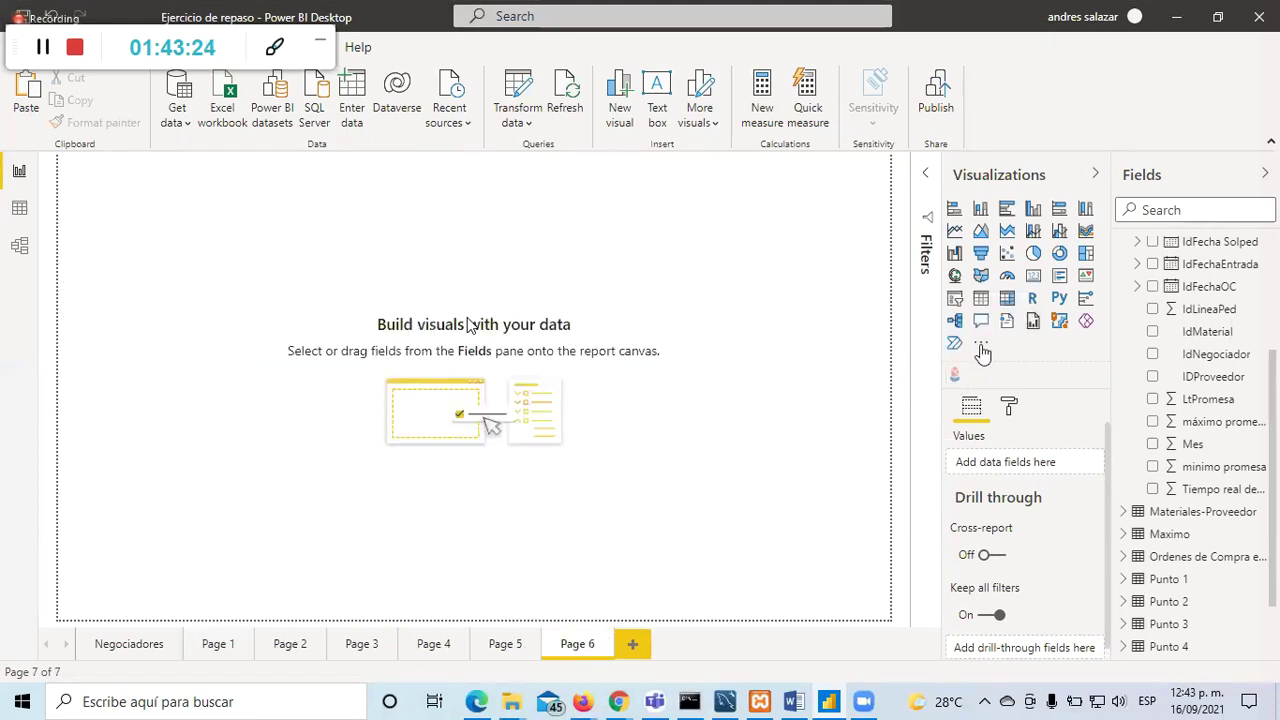
left_click(954, 376)
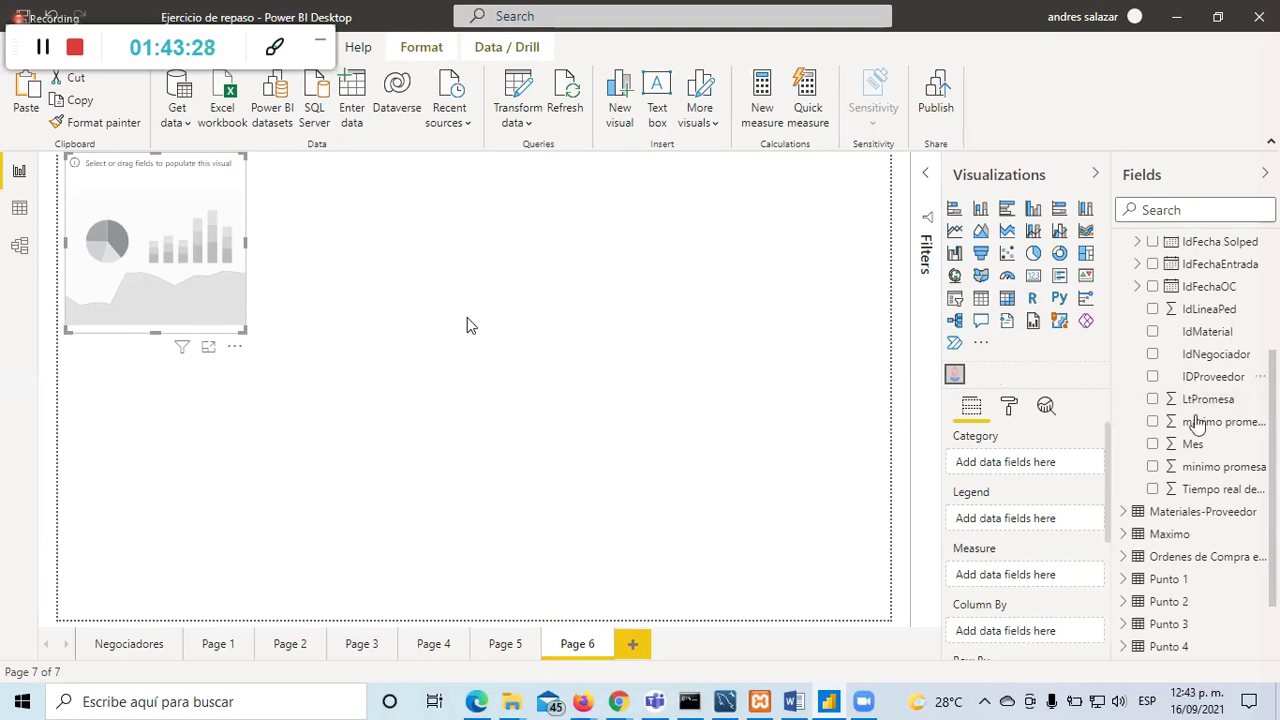
Step: Chart Cantidad by IDProveedor and enlarge the visual to fill more of the page
scroll(1197, 424, "up", 3)
left_click(1152, 296)
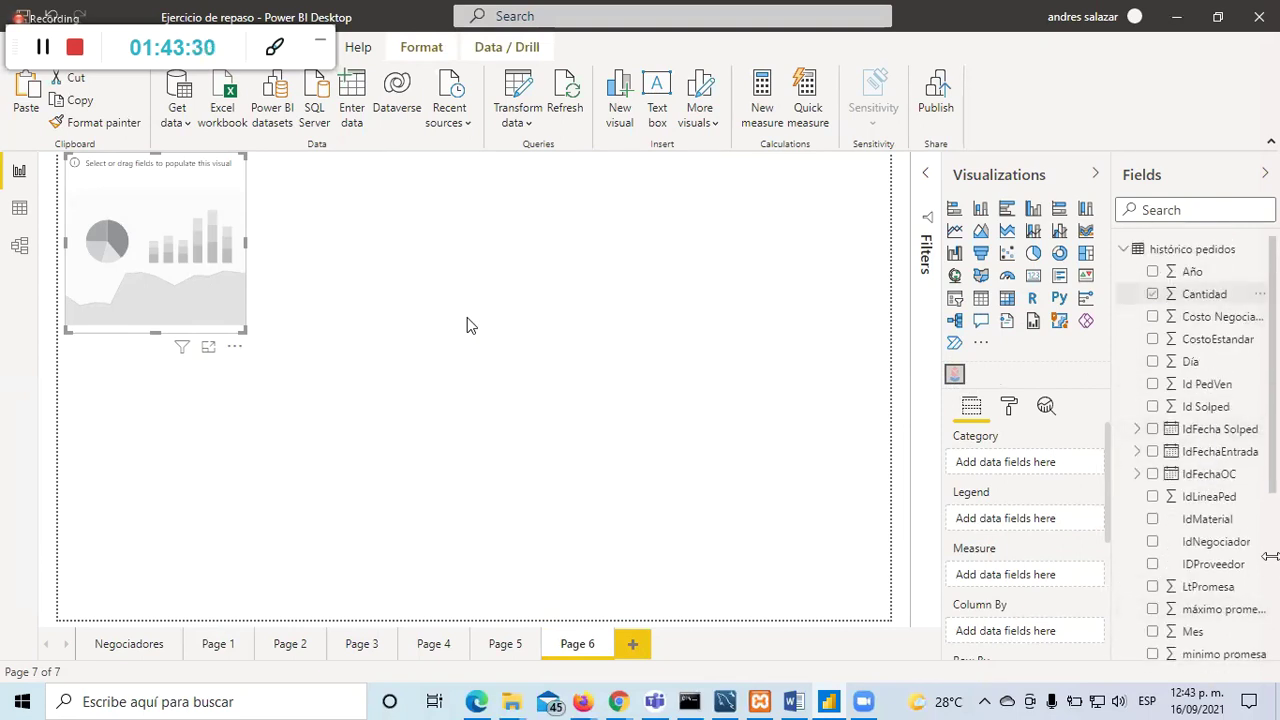
left_click(1152, 566)
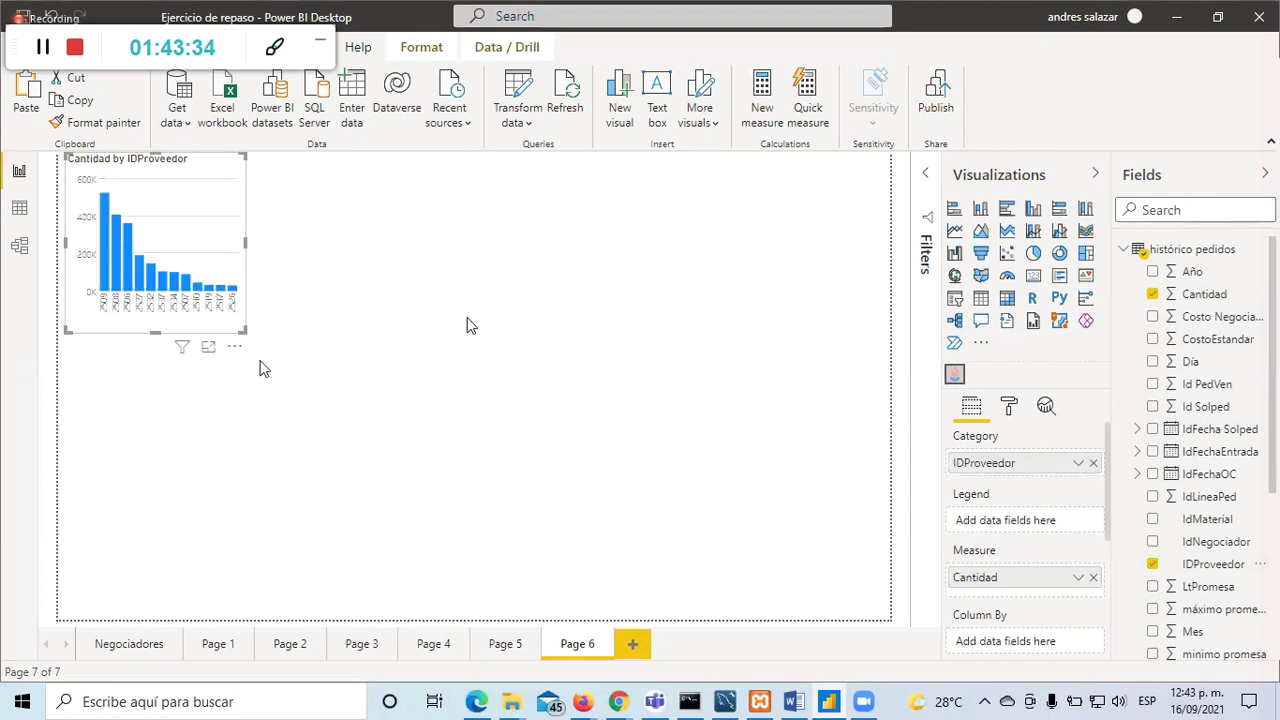
left_click_drag(246, 331, 527, 562)
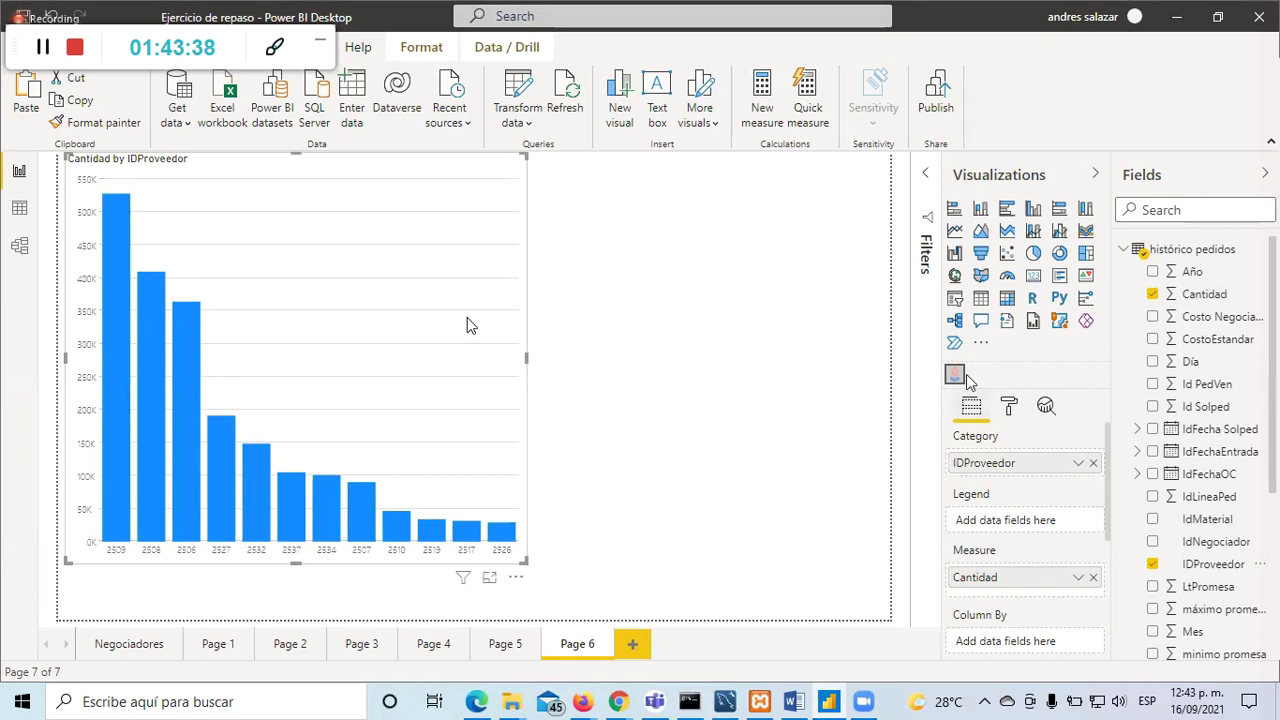
left_click(1009, 407)
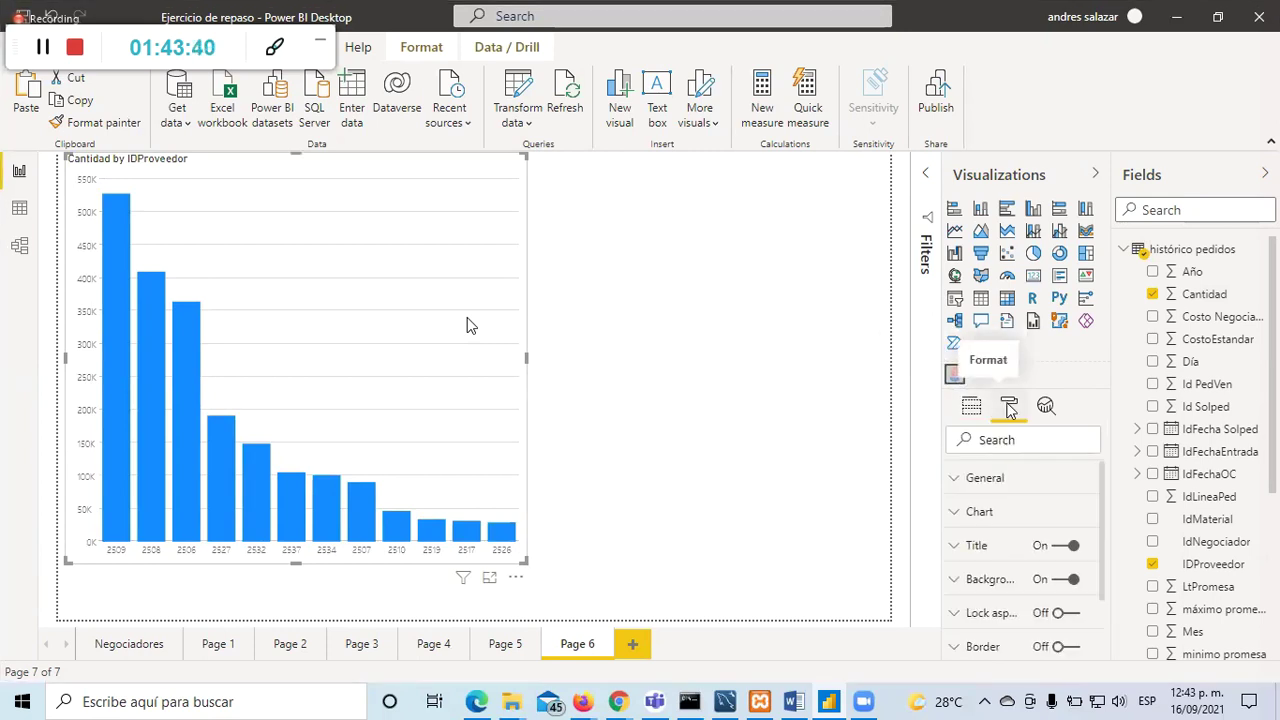
Step: Set the infographic's chart type to Bar in the Chart formatting settings
left_click(966, 480)
scroll(966, 495, "down", 3)
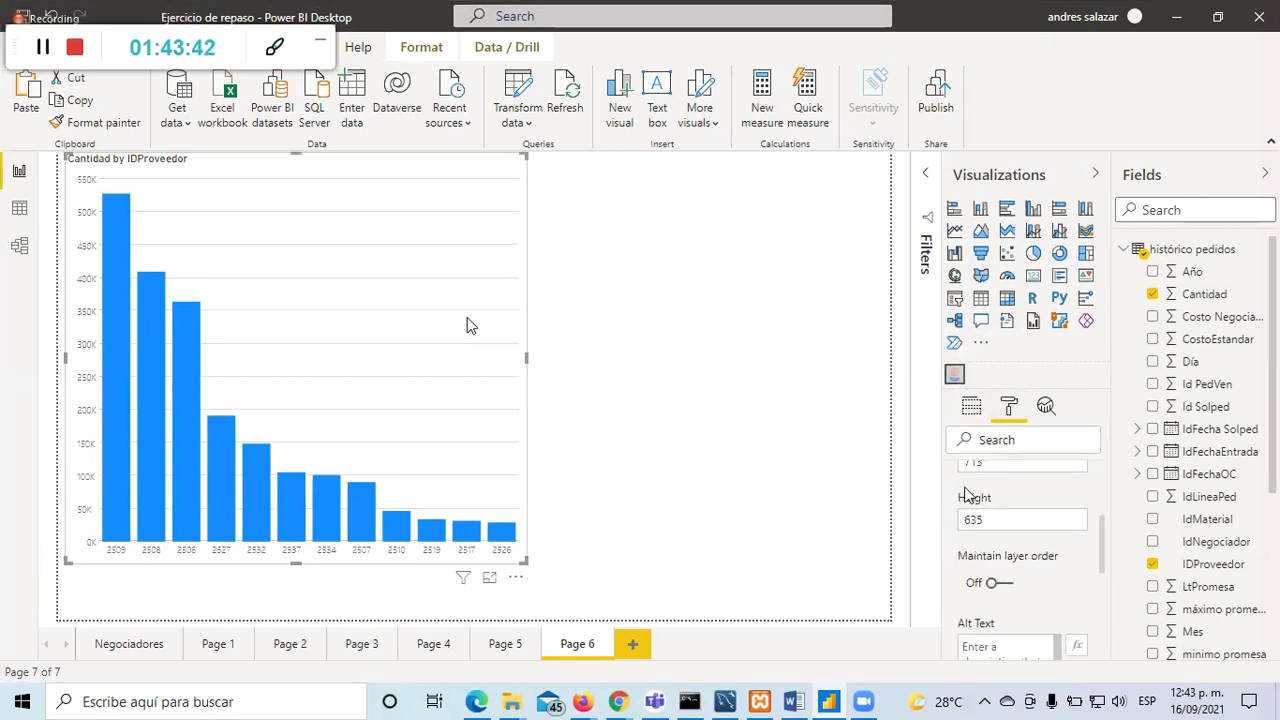
scroll(966, 495, "down", 5)
left_click(958, 470)
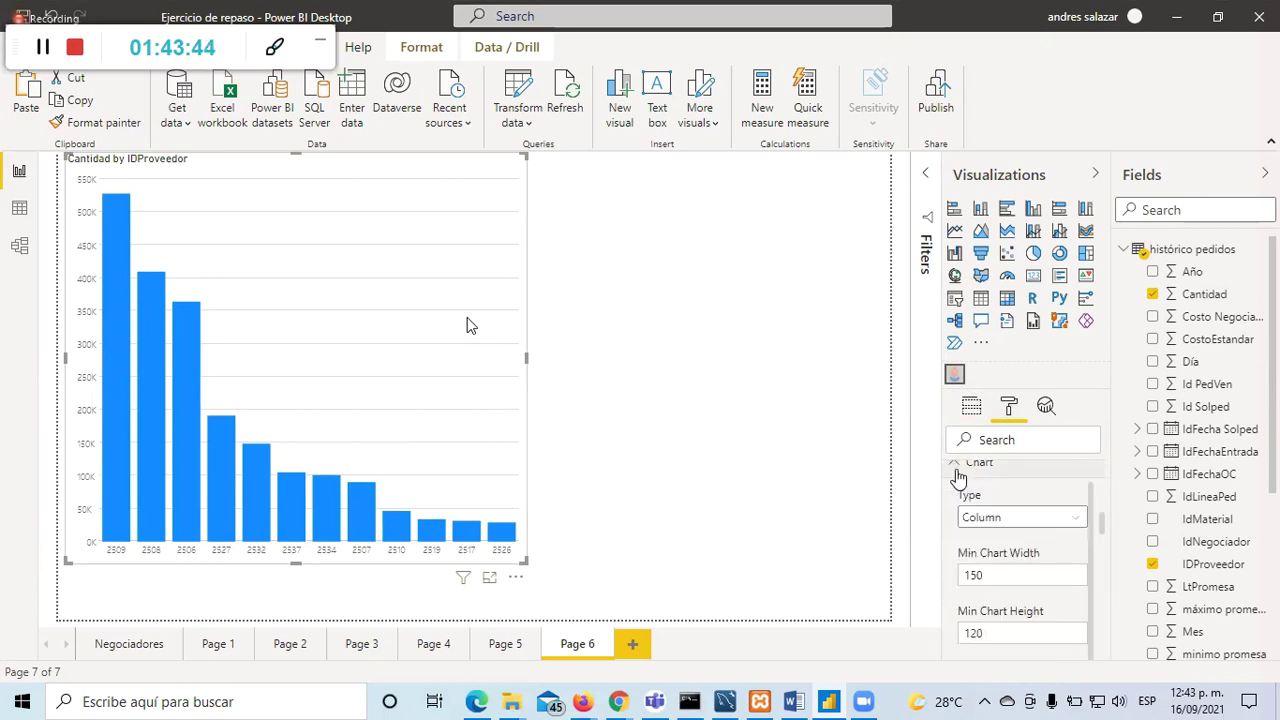
left_click(1072, 519)
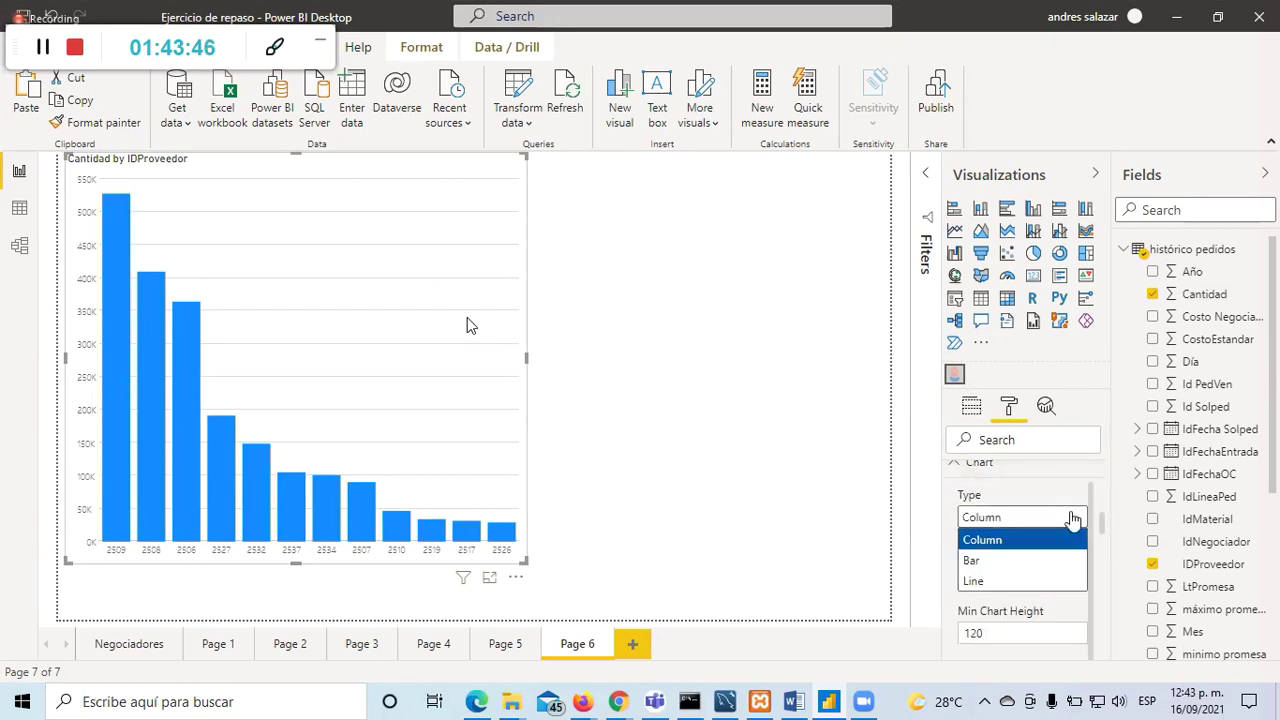
left_click(988, 561)
scroll(1072, 525, "down", 6)
scroll(1073, 530, "up", 1)
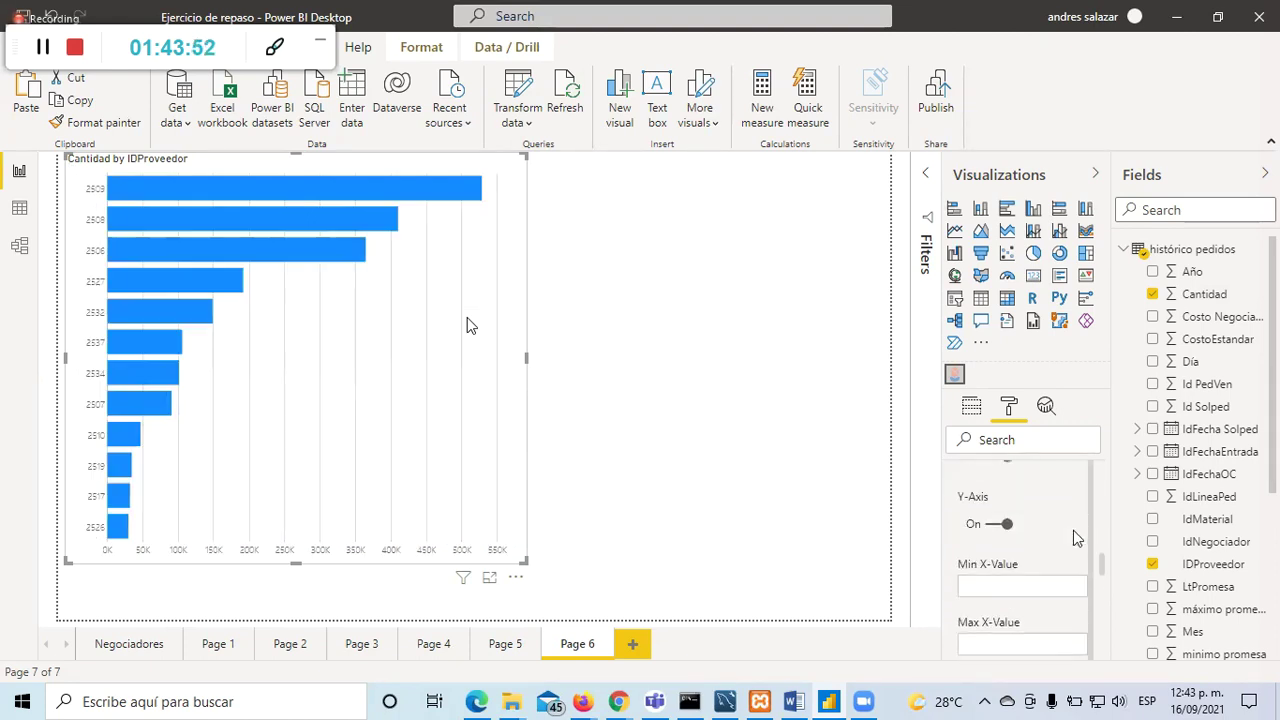
scroll(1073, 530, "down", 3)
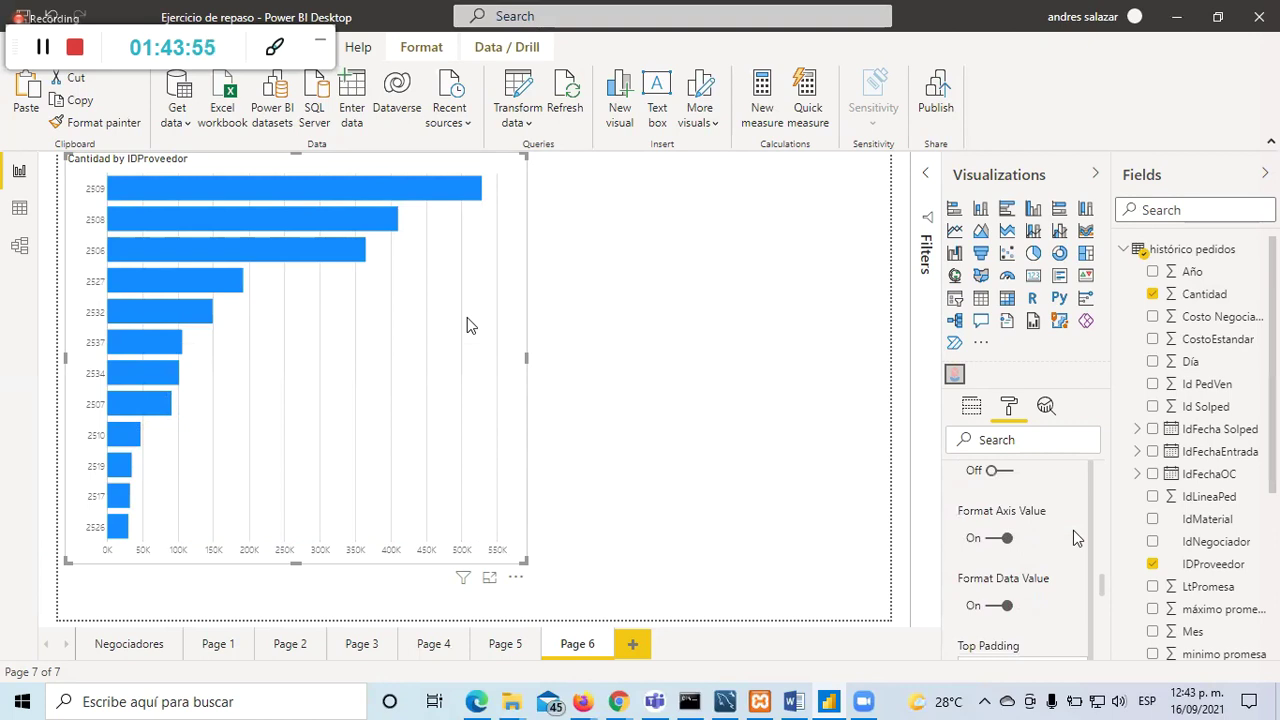
scroll(1073, 537, "down", 3)
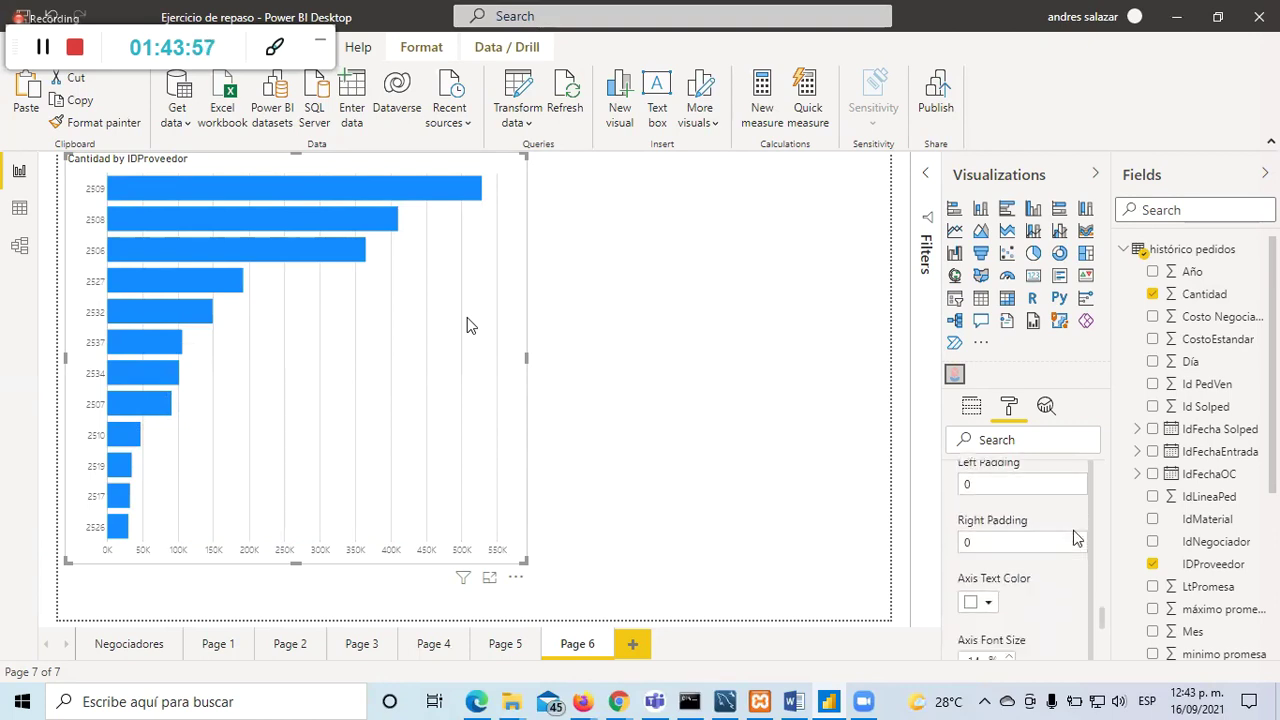
scroll(1073, 530, "down", 2)
scroll(1073, 530, "down", 5)
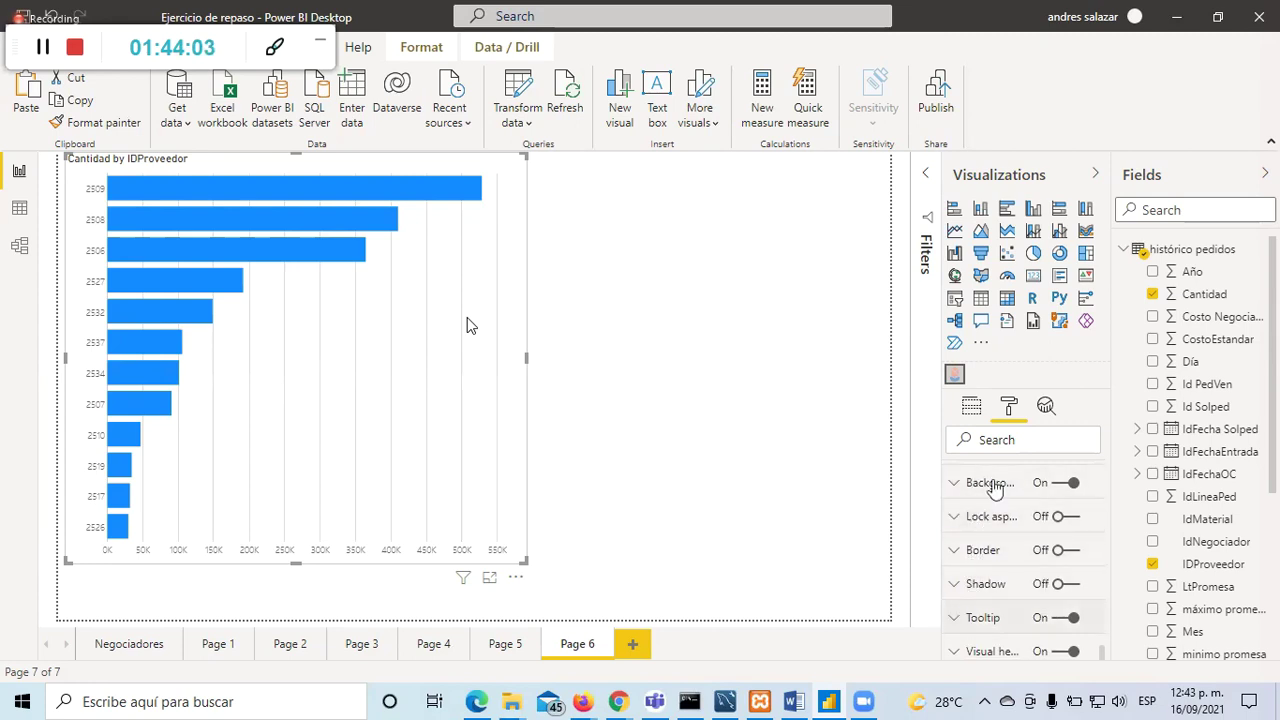
Step: Move IDProveedor from Category to Legend so each bar gets its own colour
left_click(971, 407)
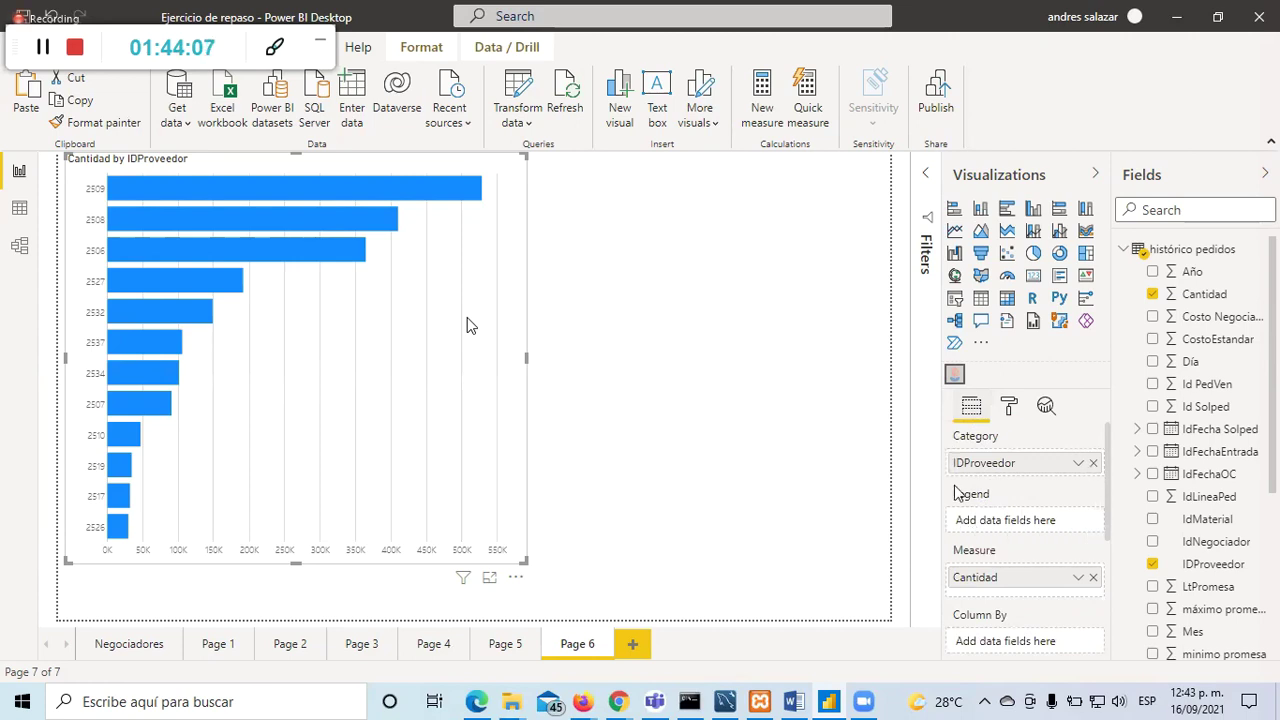
left_click_drag(1008, 464, 1003, 528)
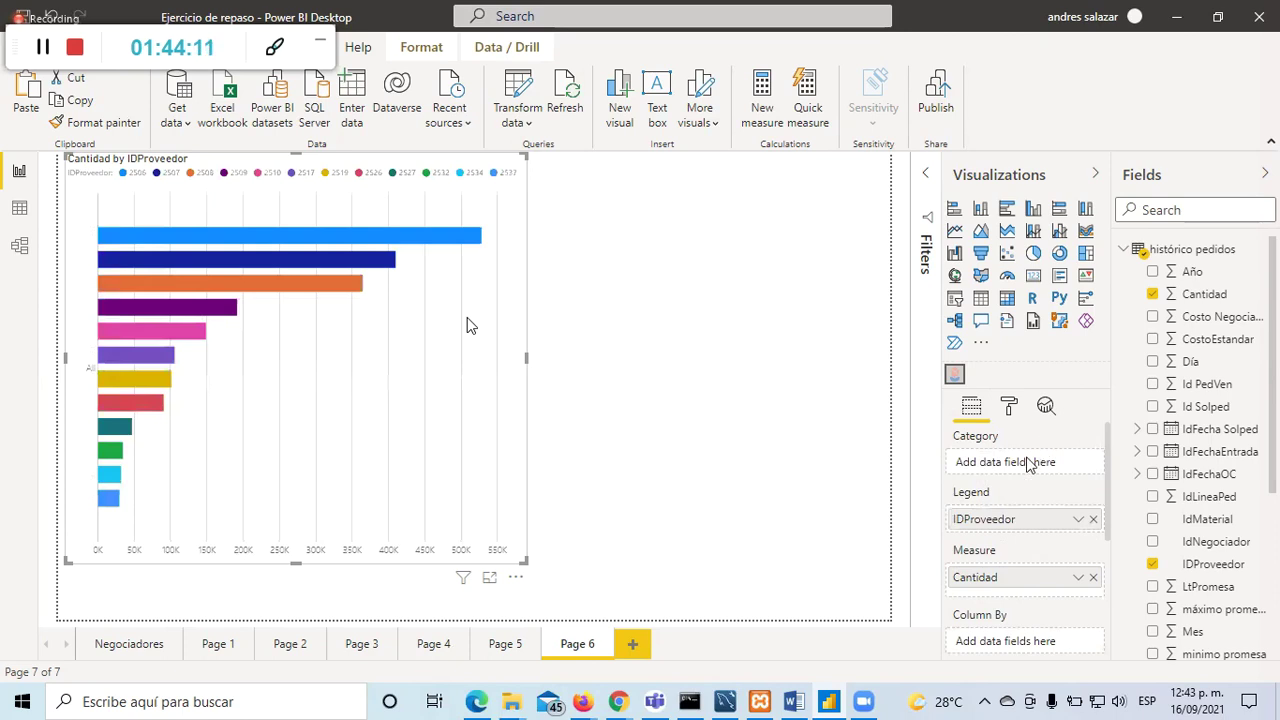
scroll(1005, 538, "down", 3)
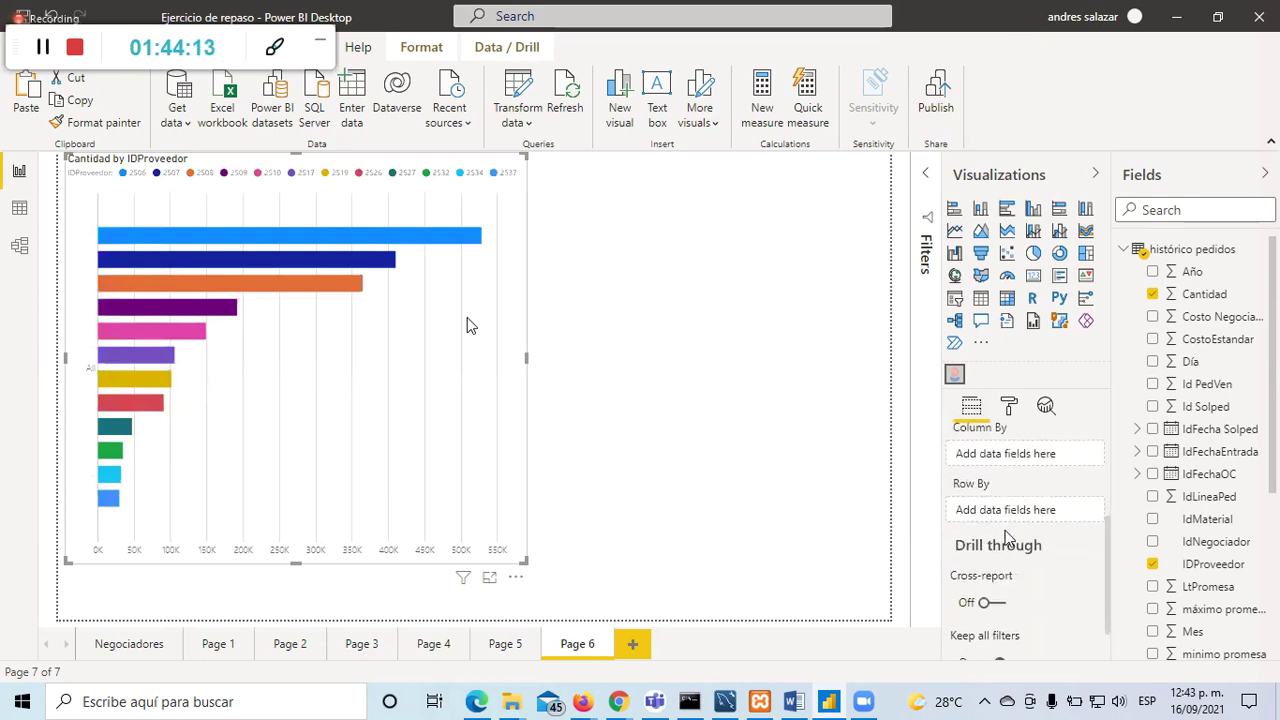
scroll(1030, 480, "up", 2)
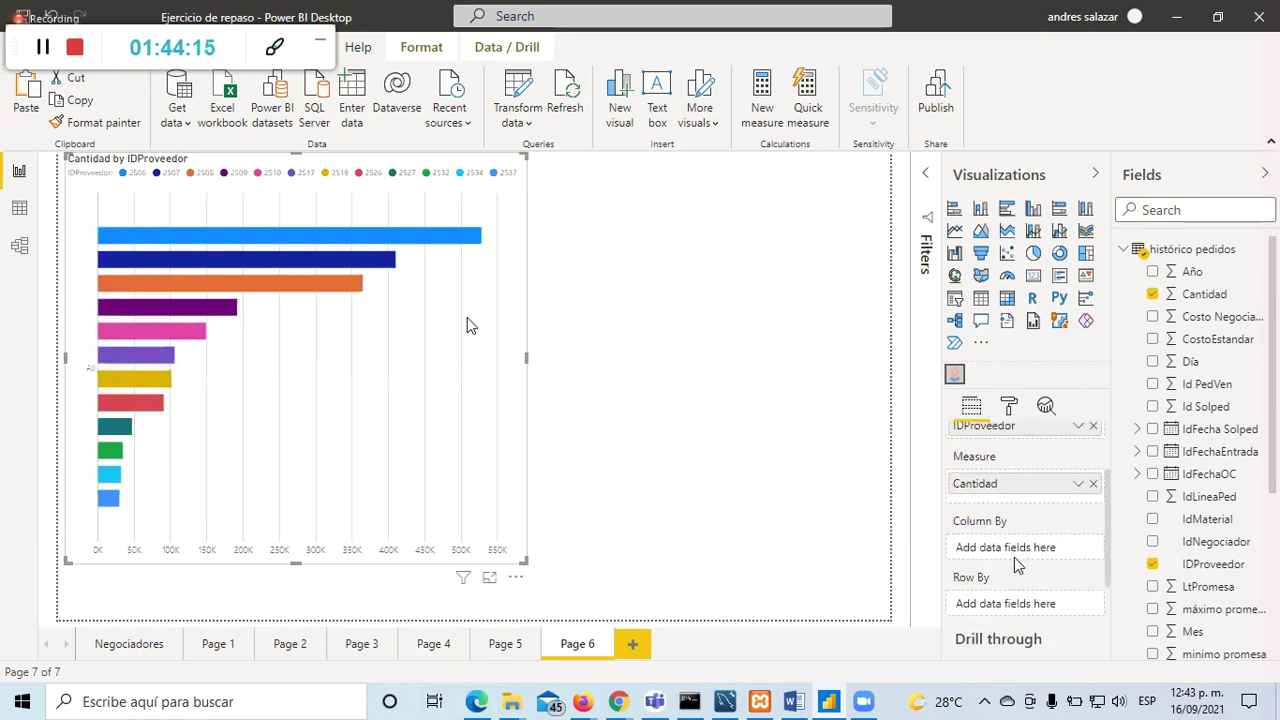
scroll(1015, 565, "down", 2)
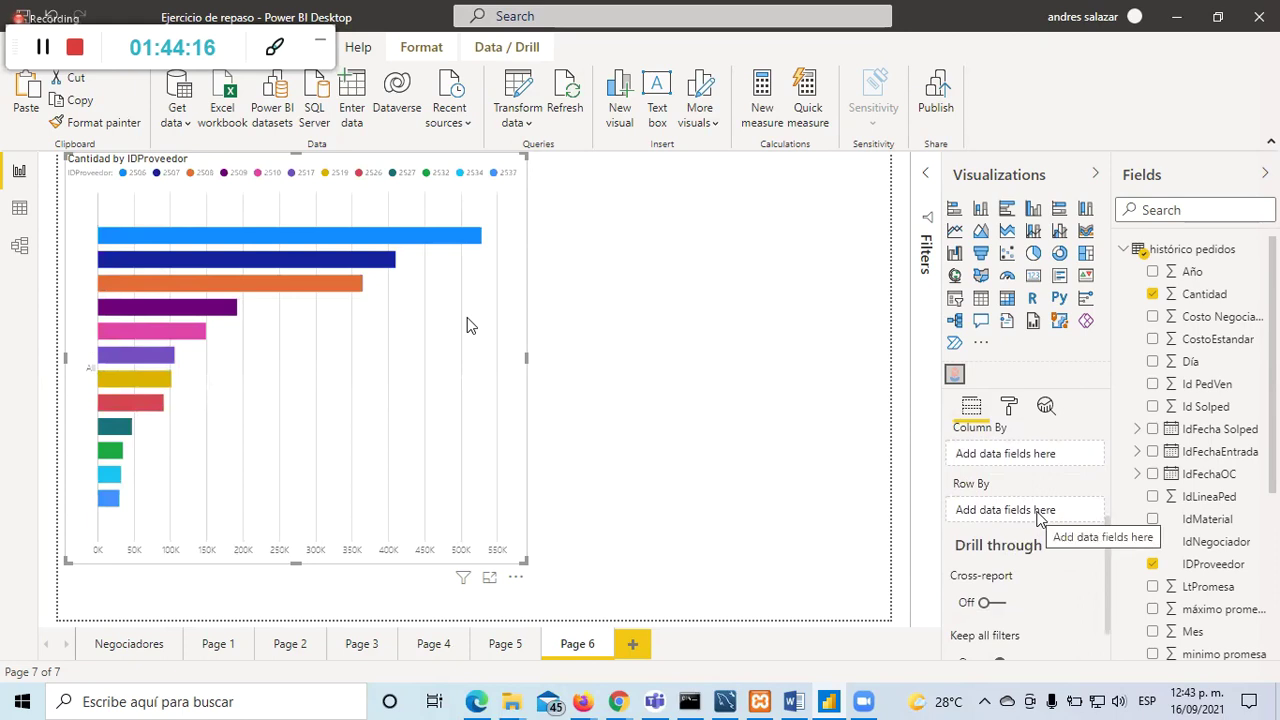
Step: Open the Infographic Designer's About information and select its support URL
right_click(954, 376)
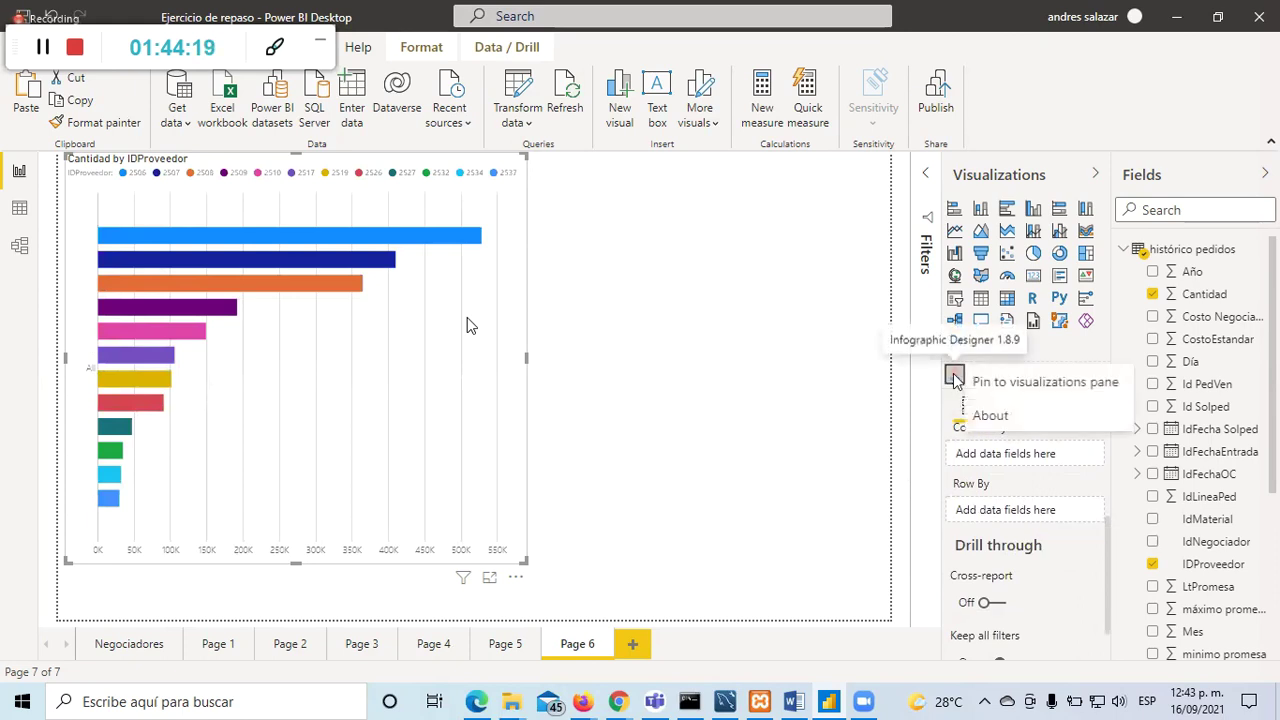
left_click(1005, 416)
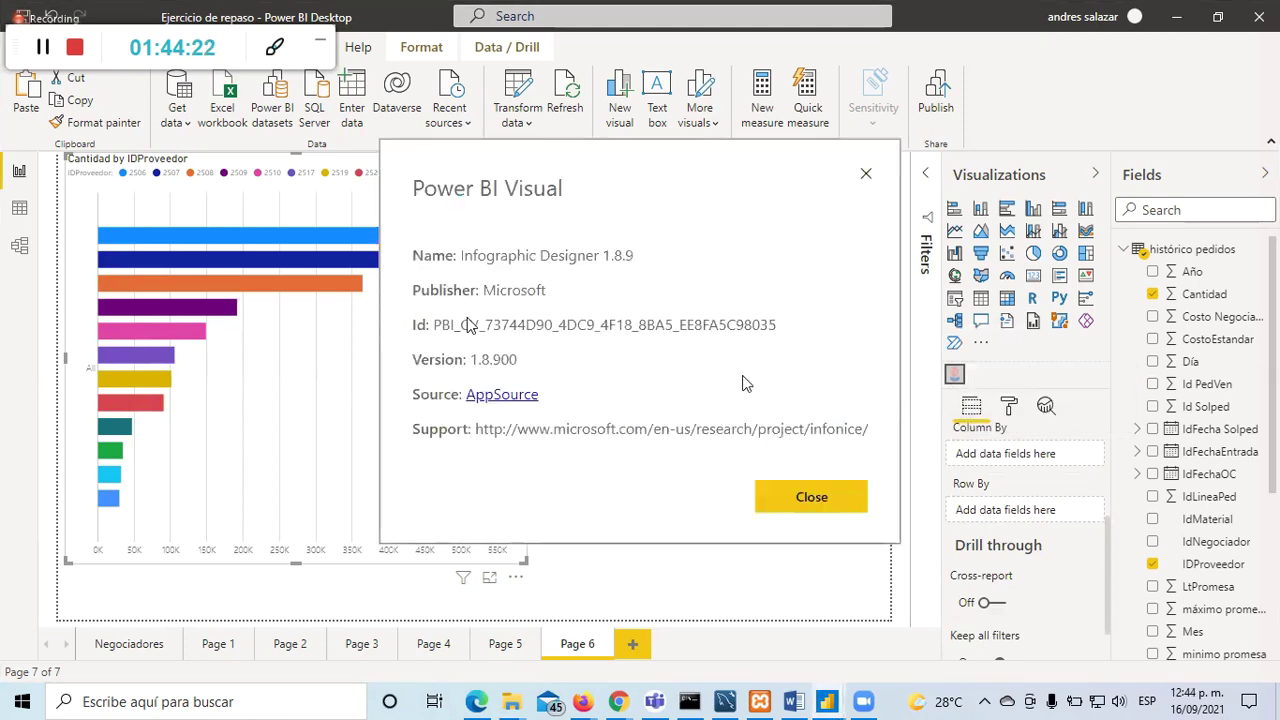
left_click_drag(868, 438, 491, 436)
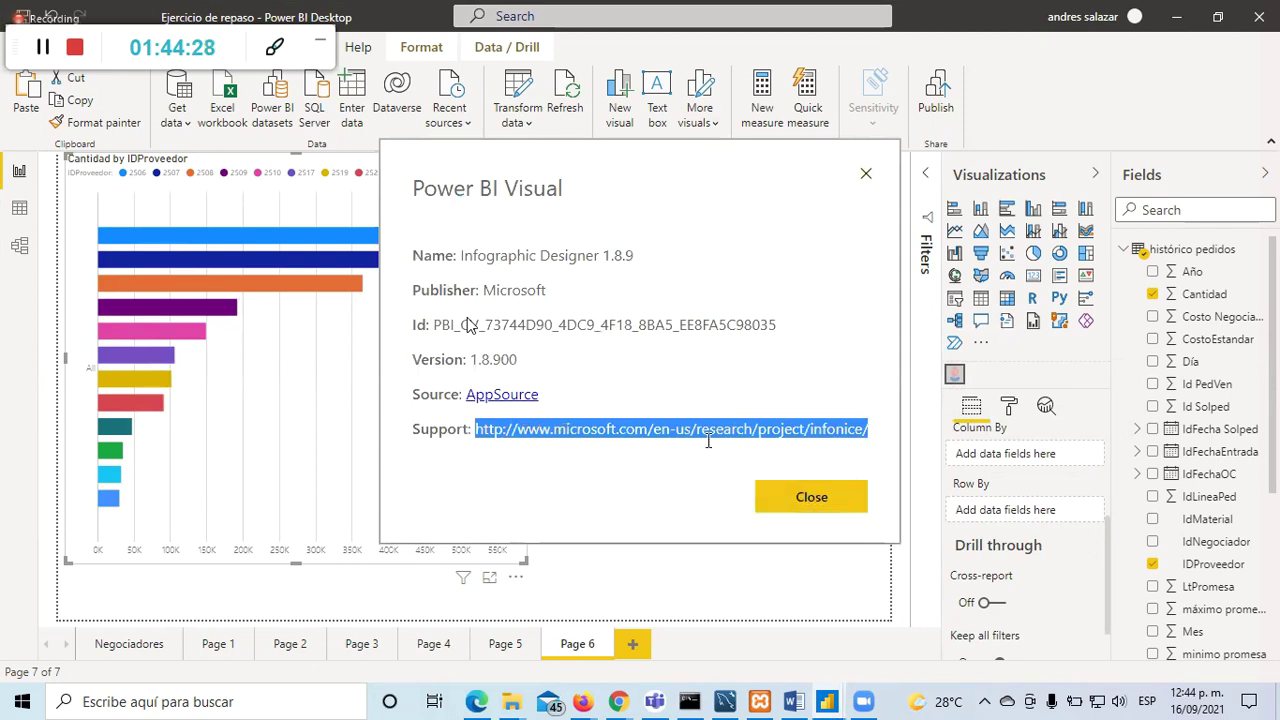
left_click(618, 701)
Step: Open the support page microsoft.com/en-us/research/project/infonice/ in a new Chrome tab
left_click(517, 628)
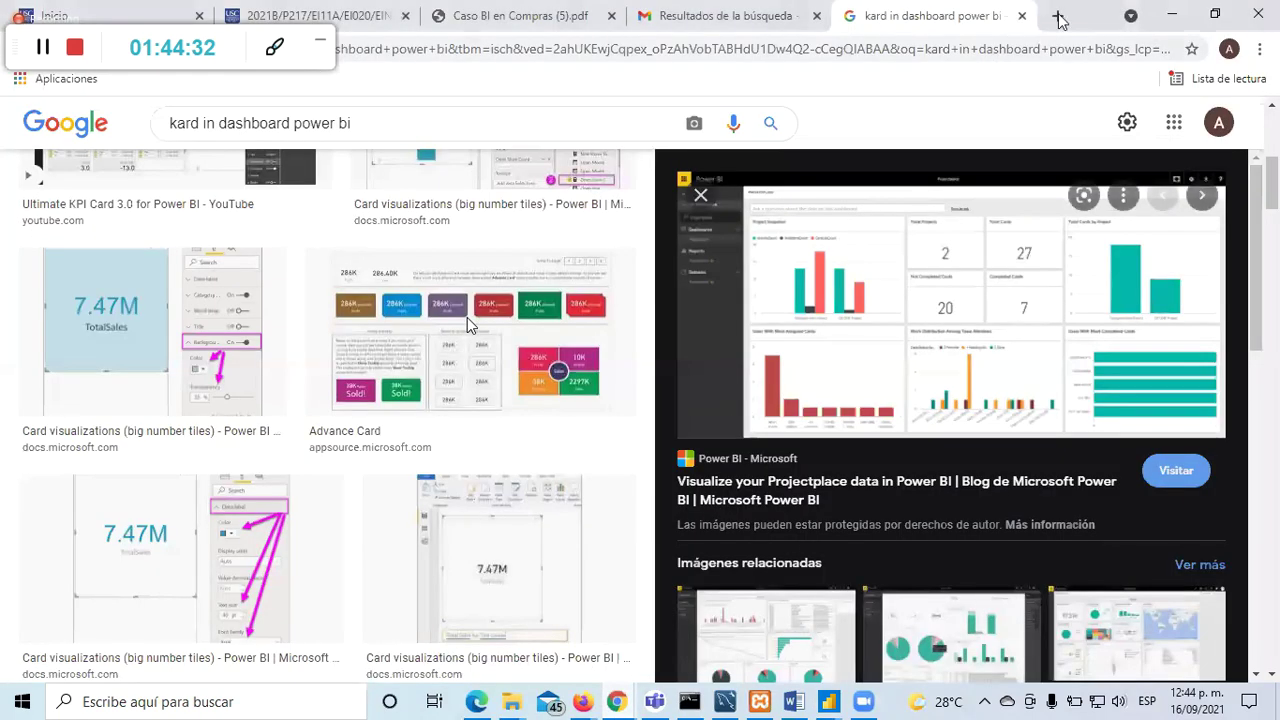
left_click(1058, 17)
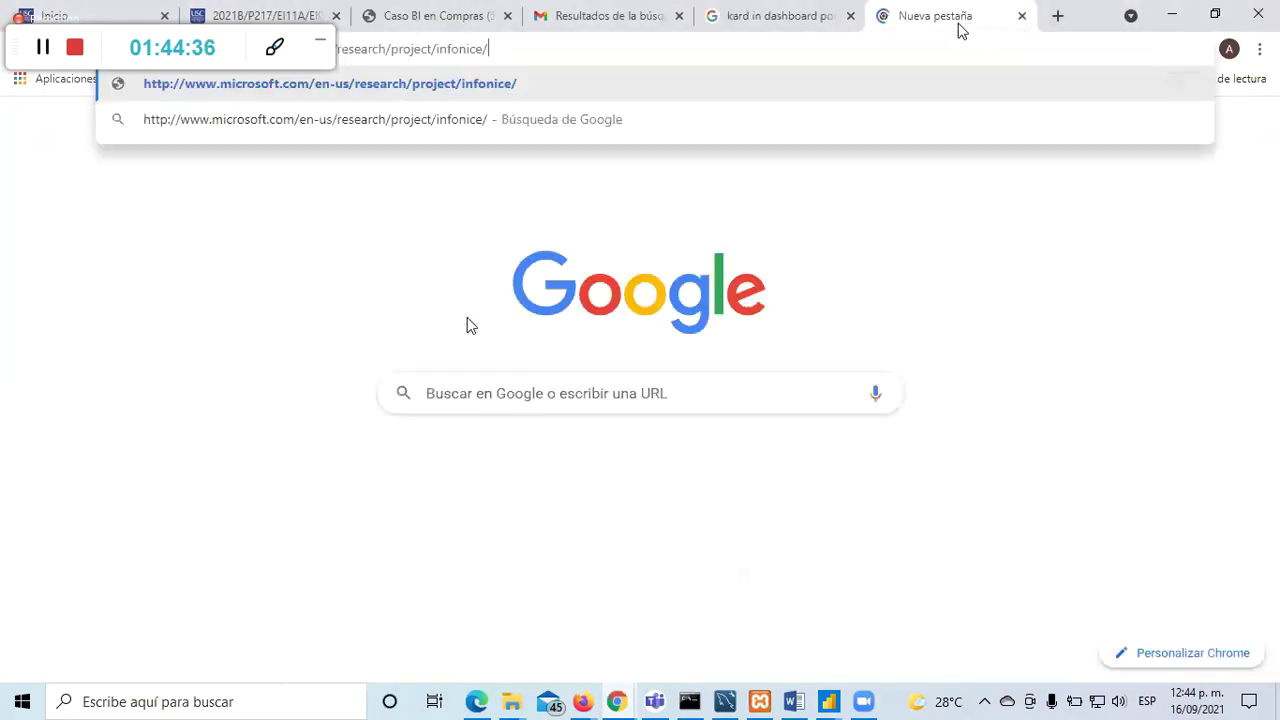
key("Return")
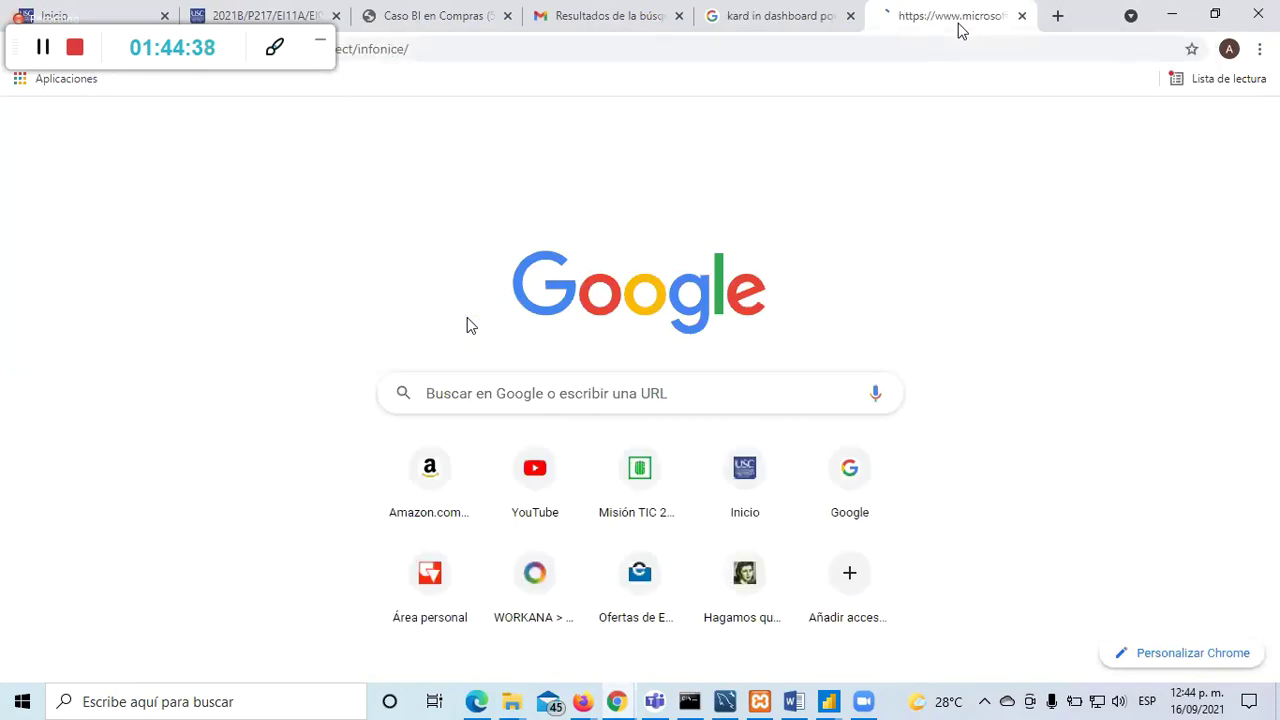
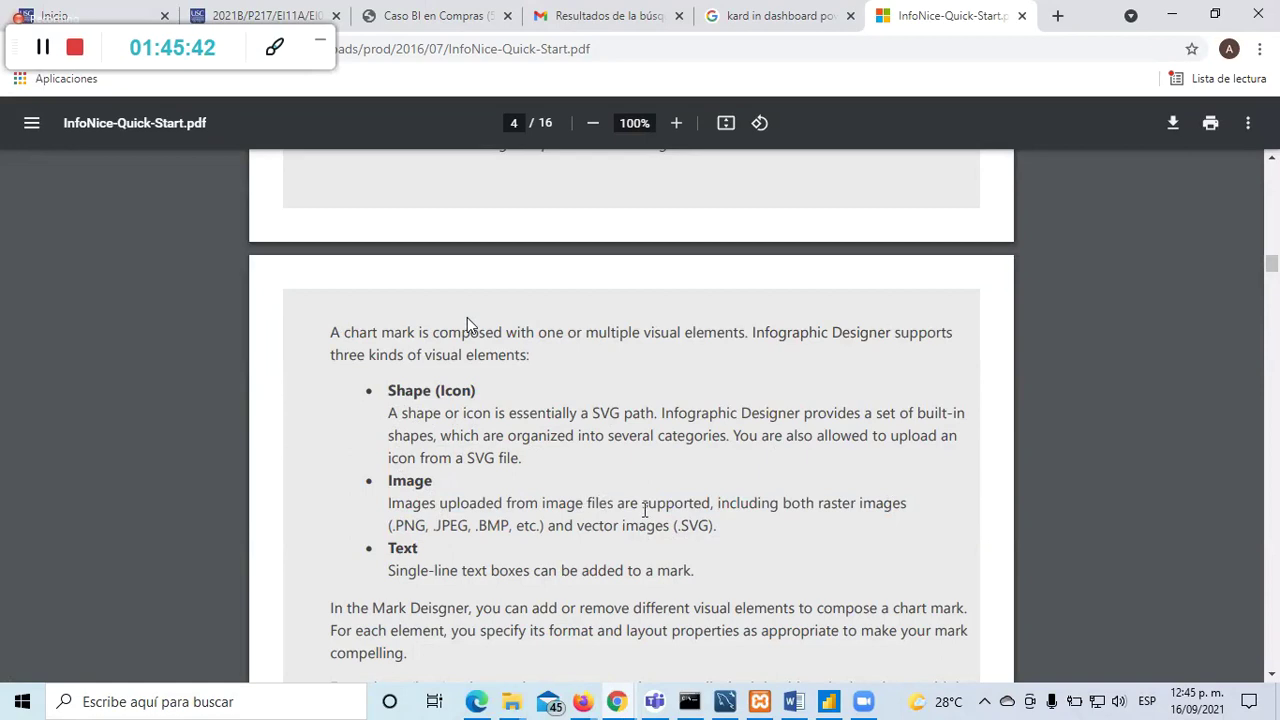
Step: Scroll InfoNice-Quick-Start.pdf from page 4 down to the Insert New Elements section and Fig. 10 on page 10
scroll(467, 325, "down", 10)
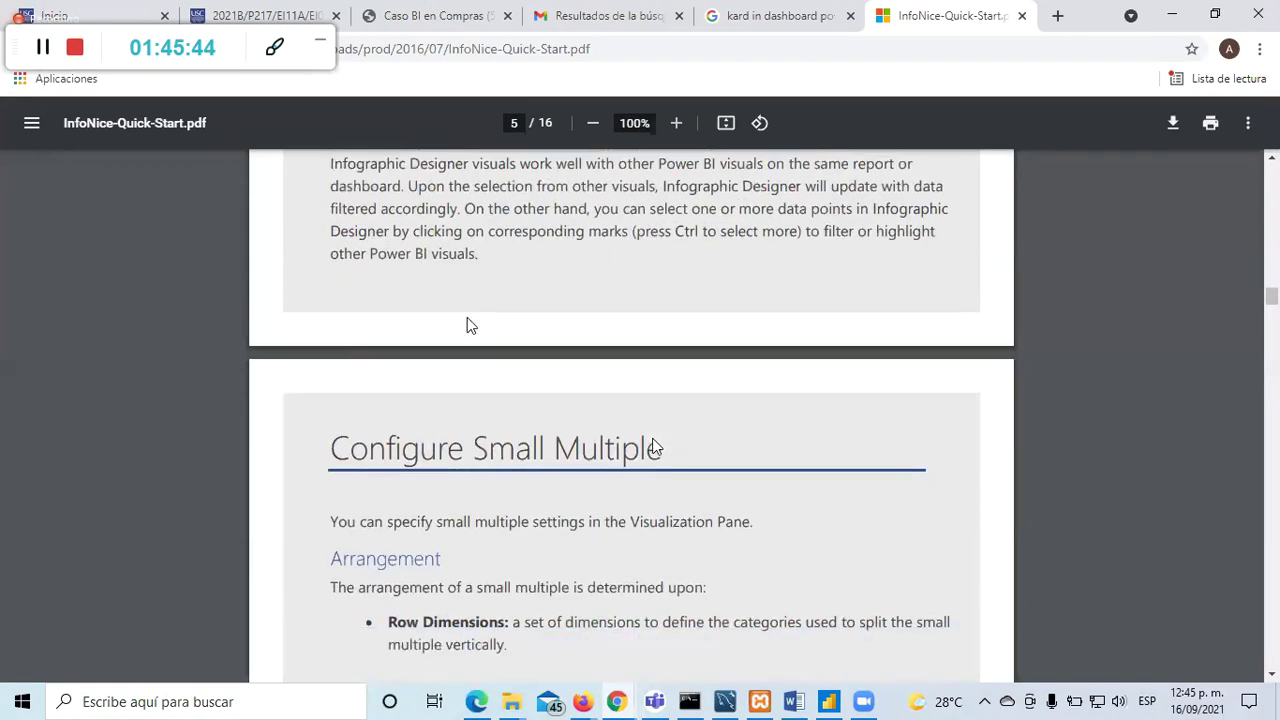
scroll(467, 325, "down", 8)
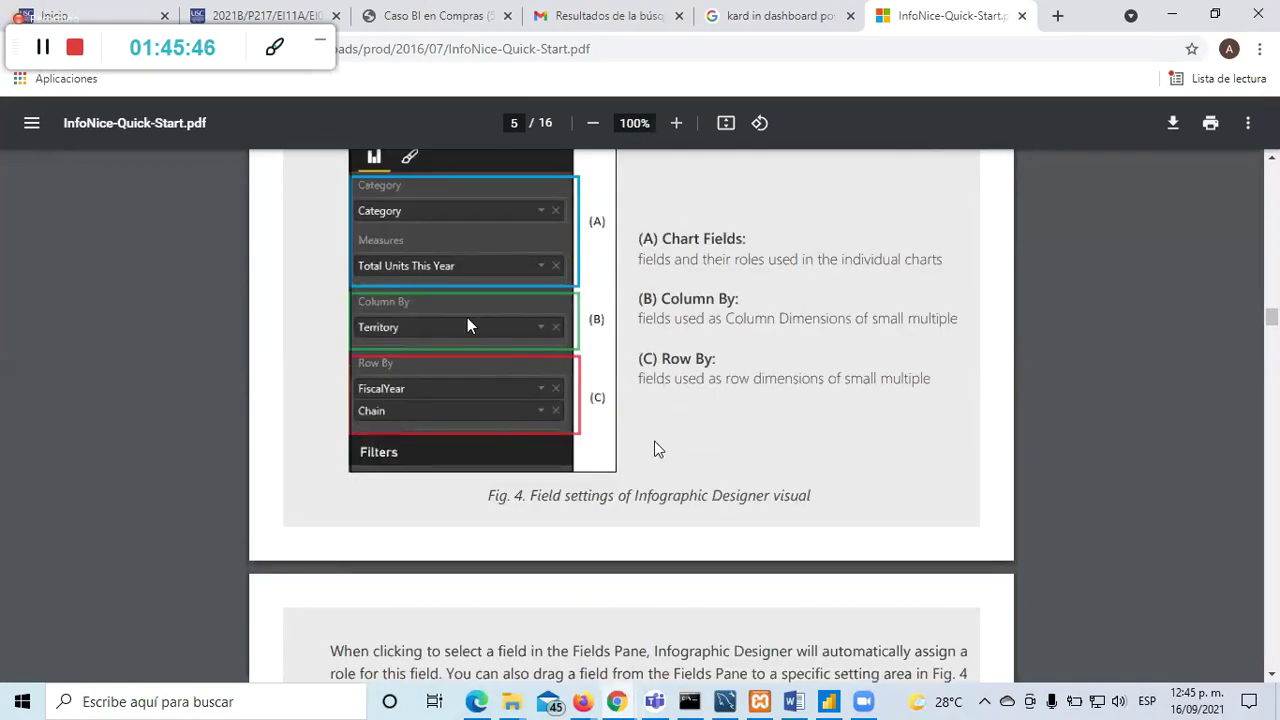
scroll(467, 325, "down", 8)
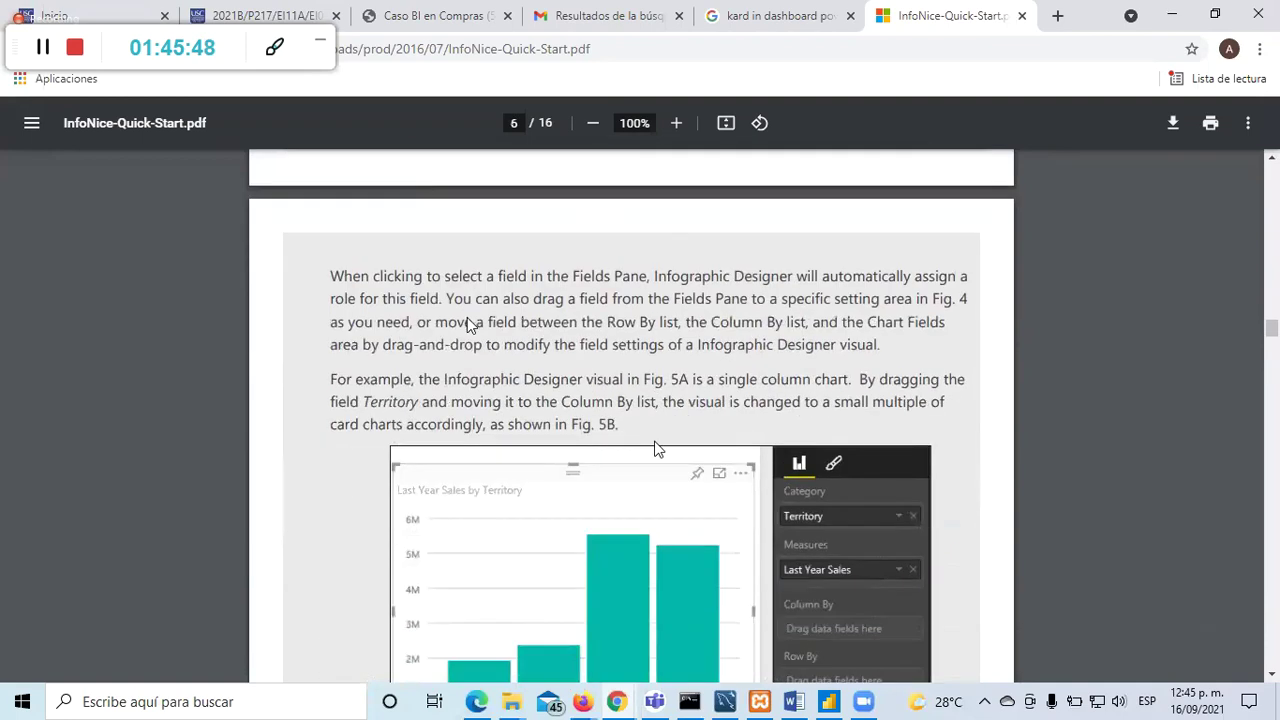
scroll(467, 325, "down", 10)
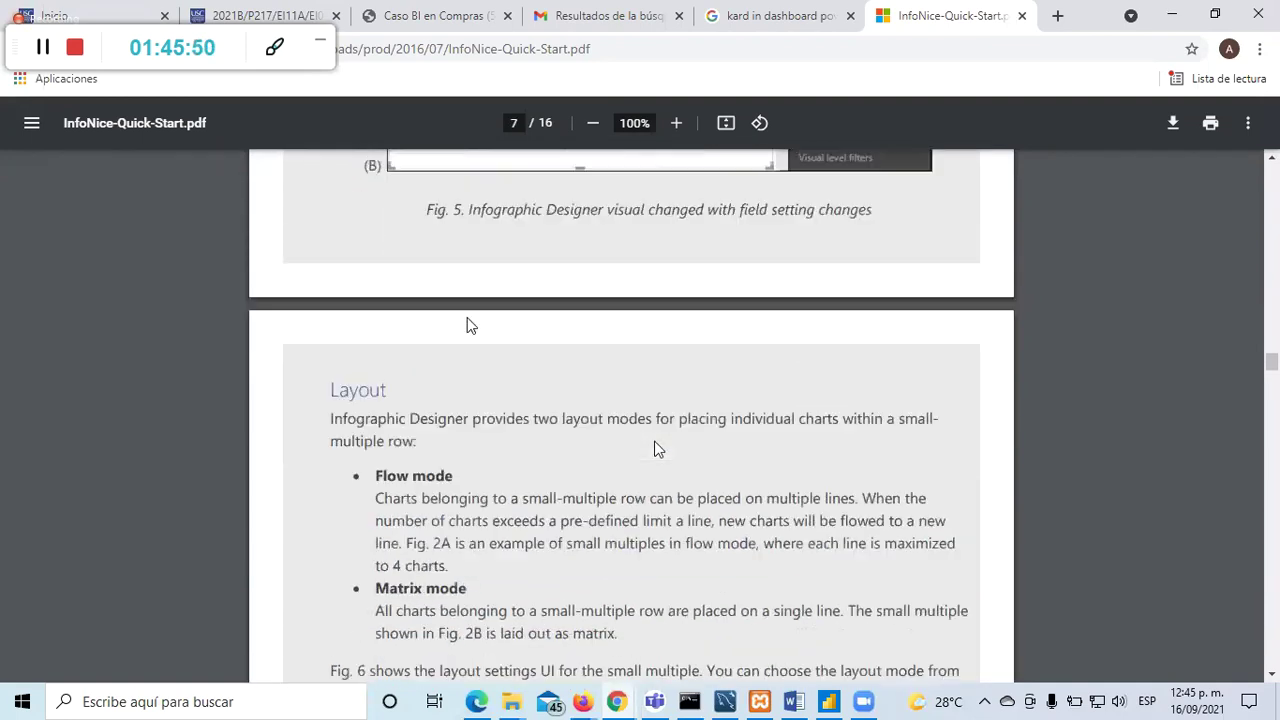
scroll(467, 325, "down", 10)
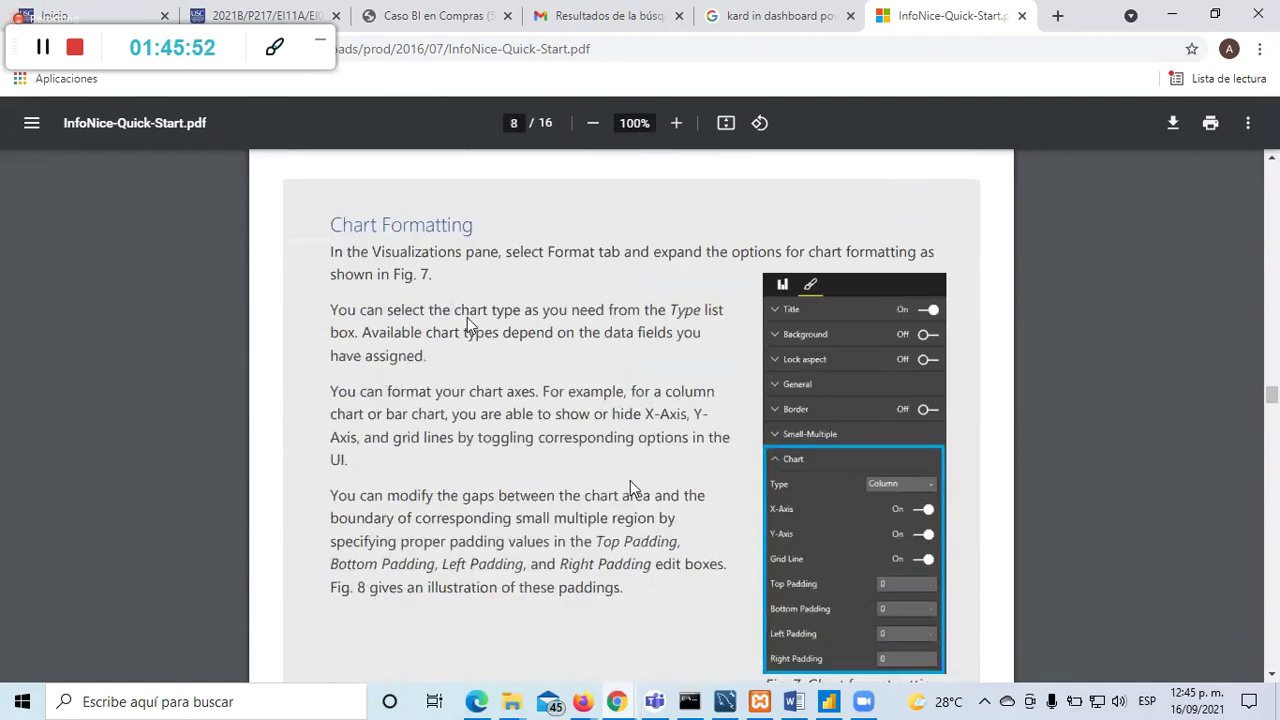
scroll(467, 324, "up", 2)
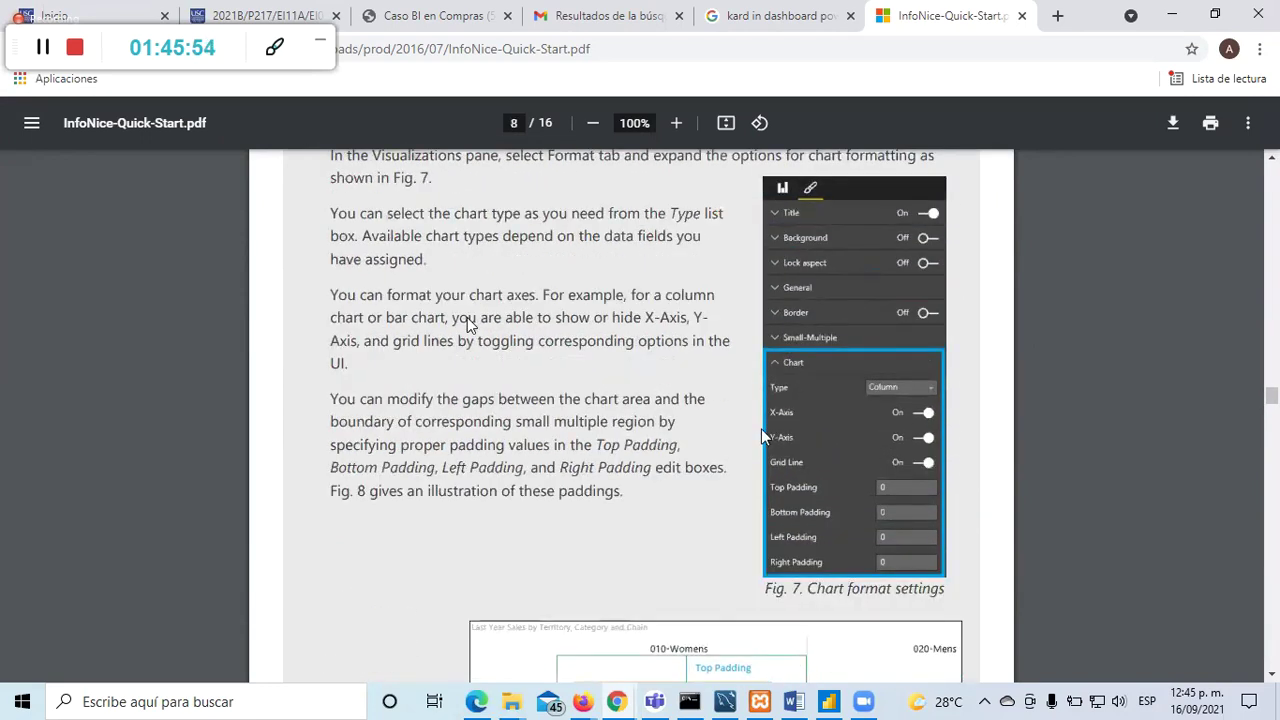
scroll(770, 410, "up", 4)
scroll(745, 480, "down", 4)
scroll(710, 500, "down", 3)
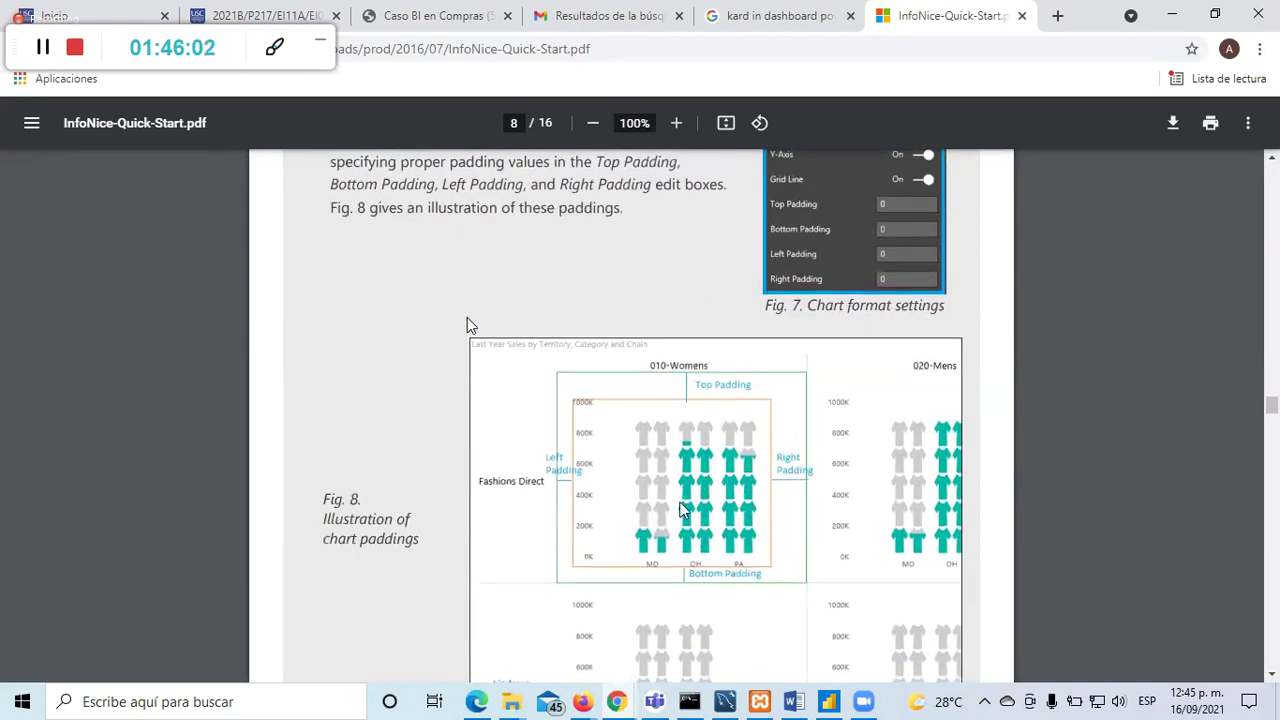
scroll(690, 512, "down", 4)
scroll(680, 510, "down", 5)
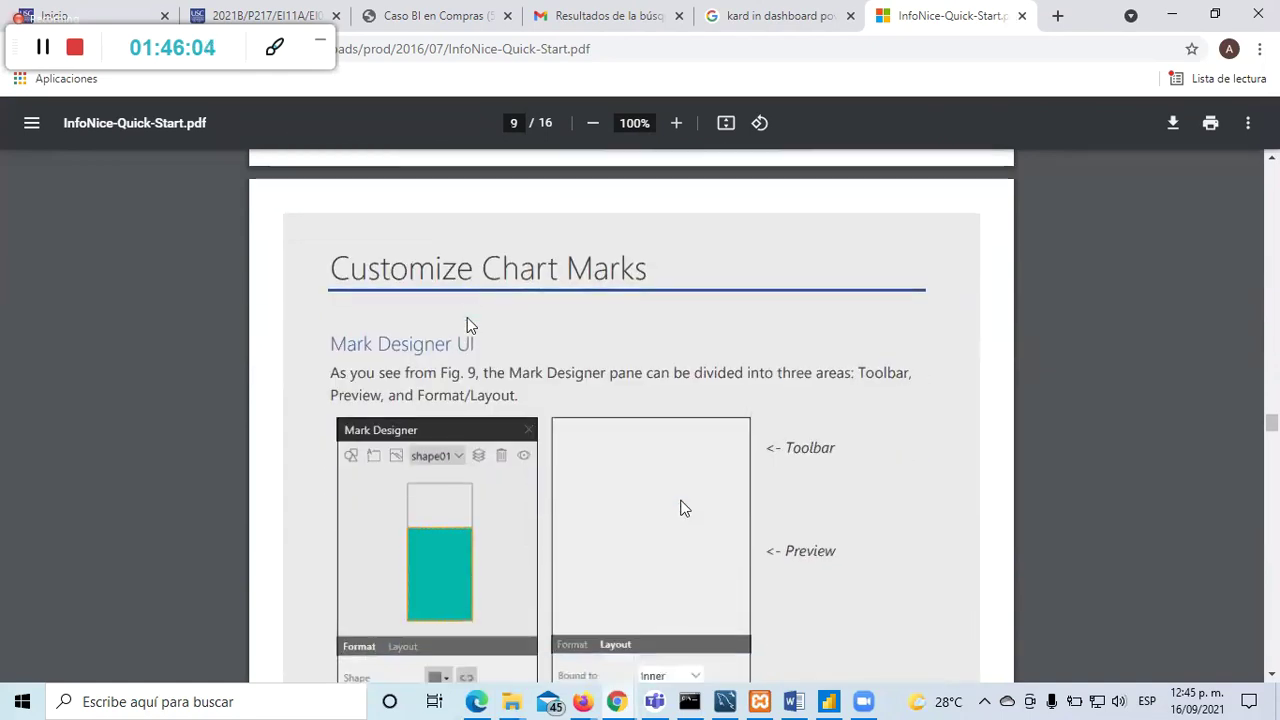
scroll(683, 508, "down", 2)
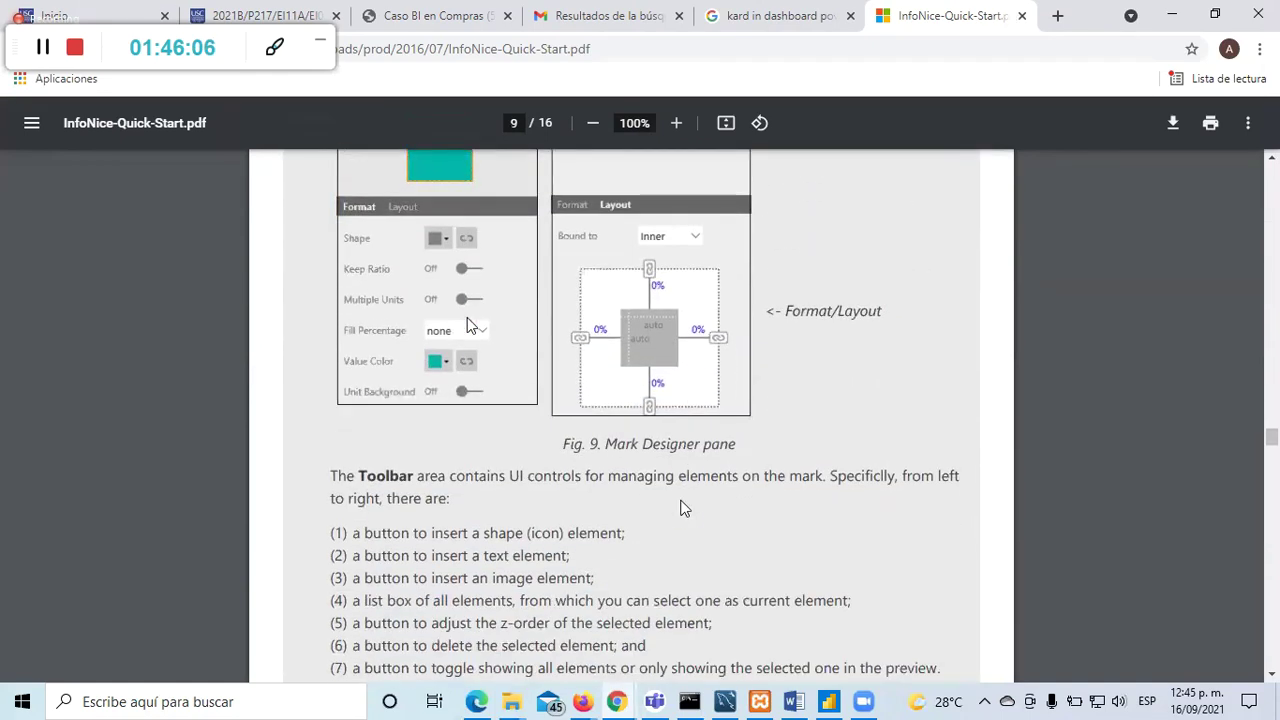
scroll(681, 508, "down", 5)
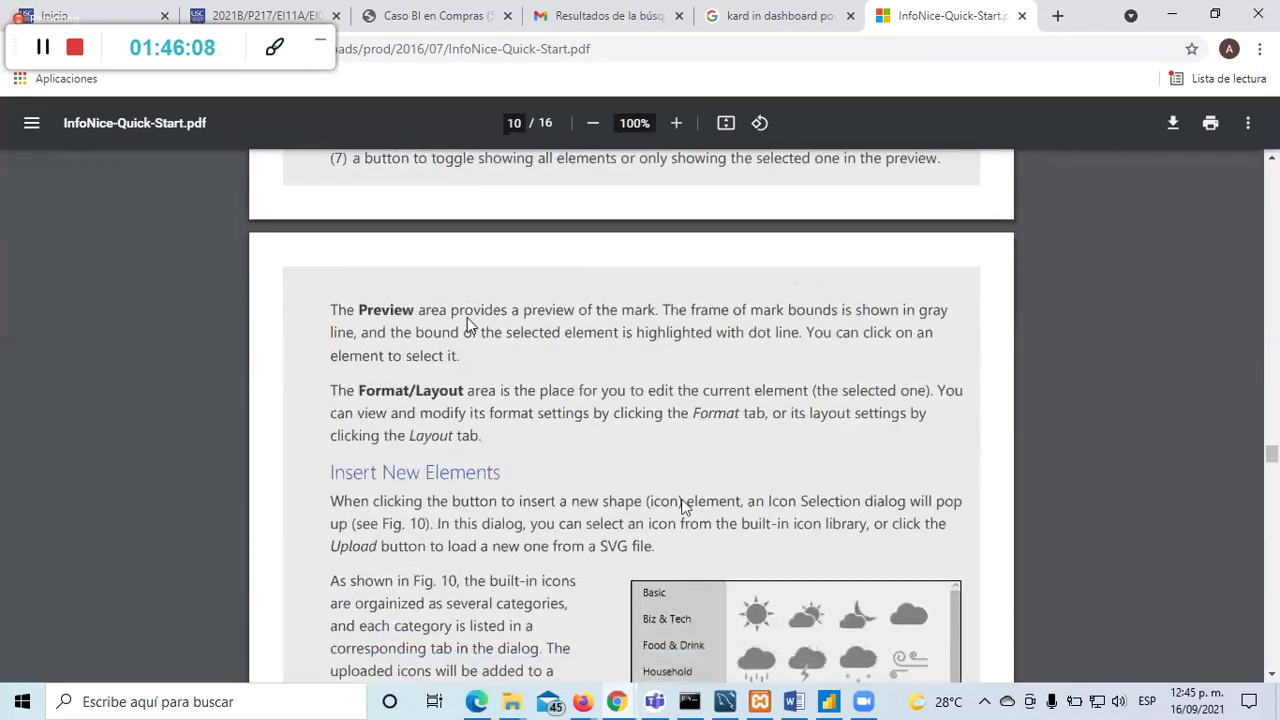
scroll(683, 508, "down", 2)
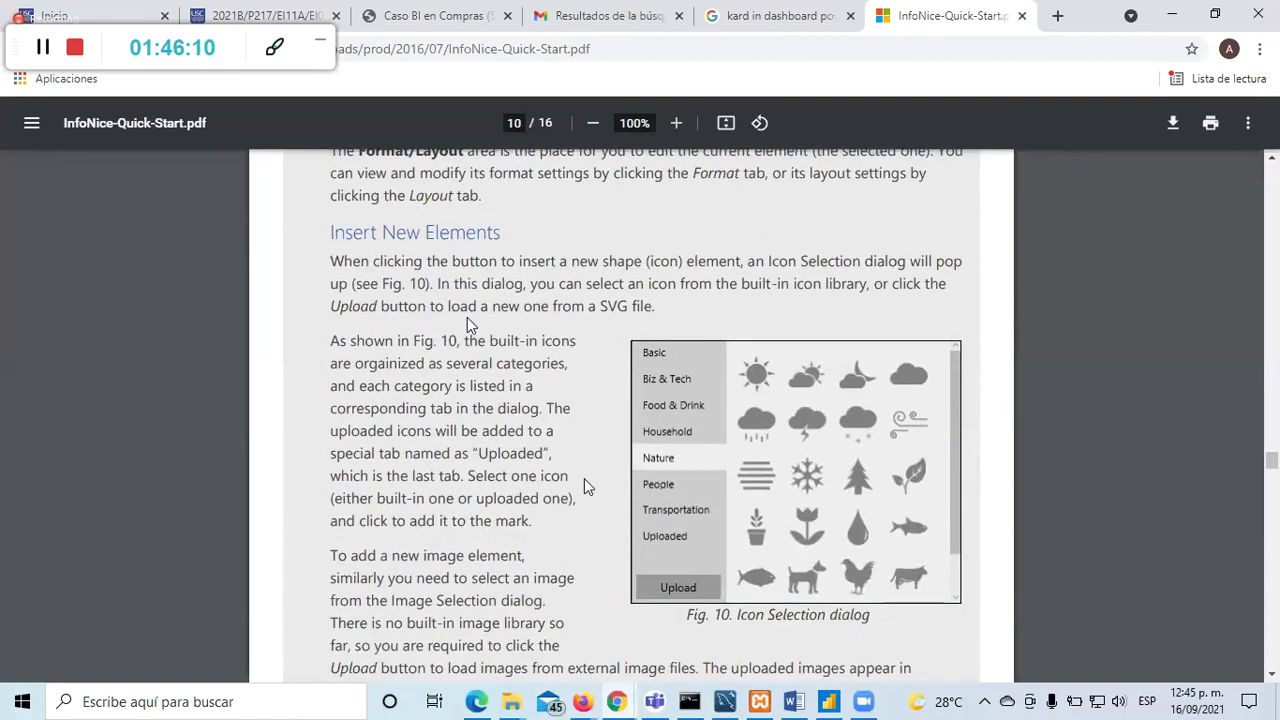
scroll(586, 486, "up", 1)
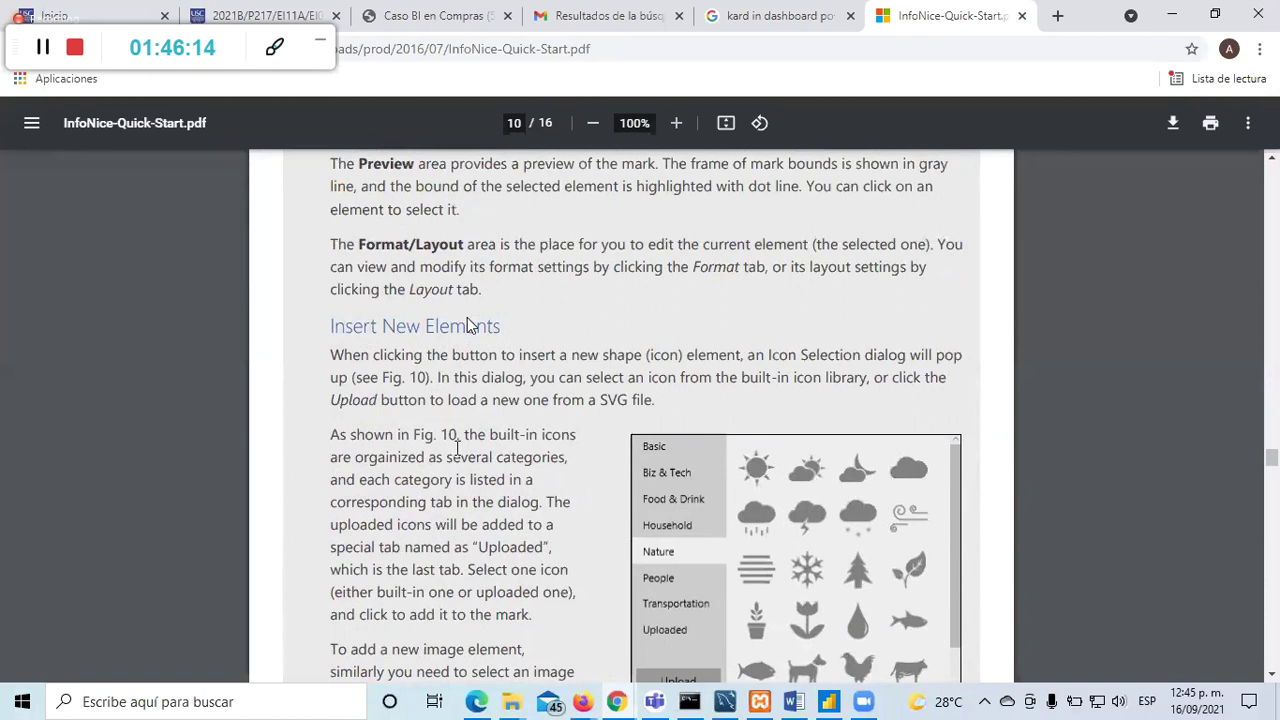
Step: Back in Power BI, add a new icon shape element (shape2) to the bar chart's mark
key("alt+Tab")
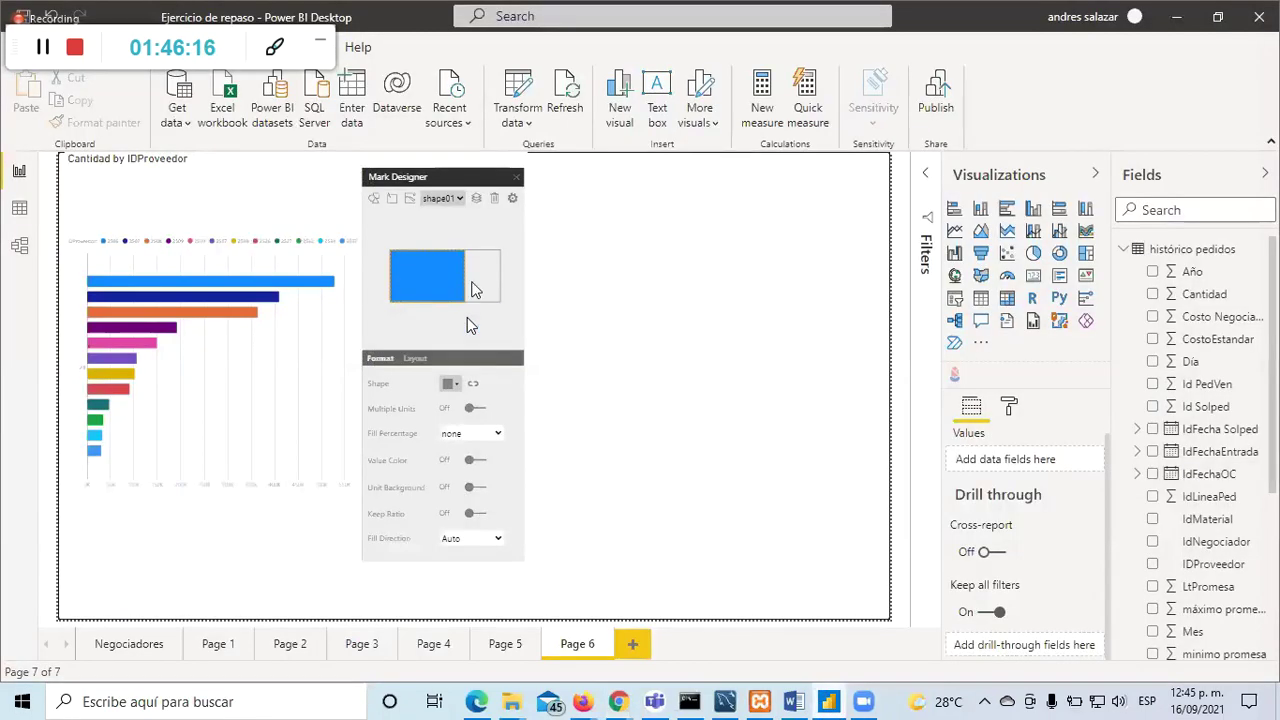
left_click(373, 198)
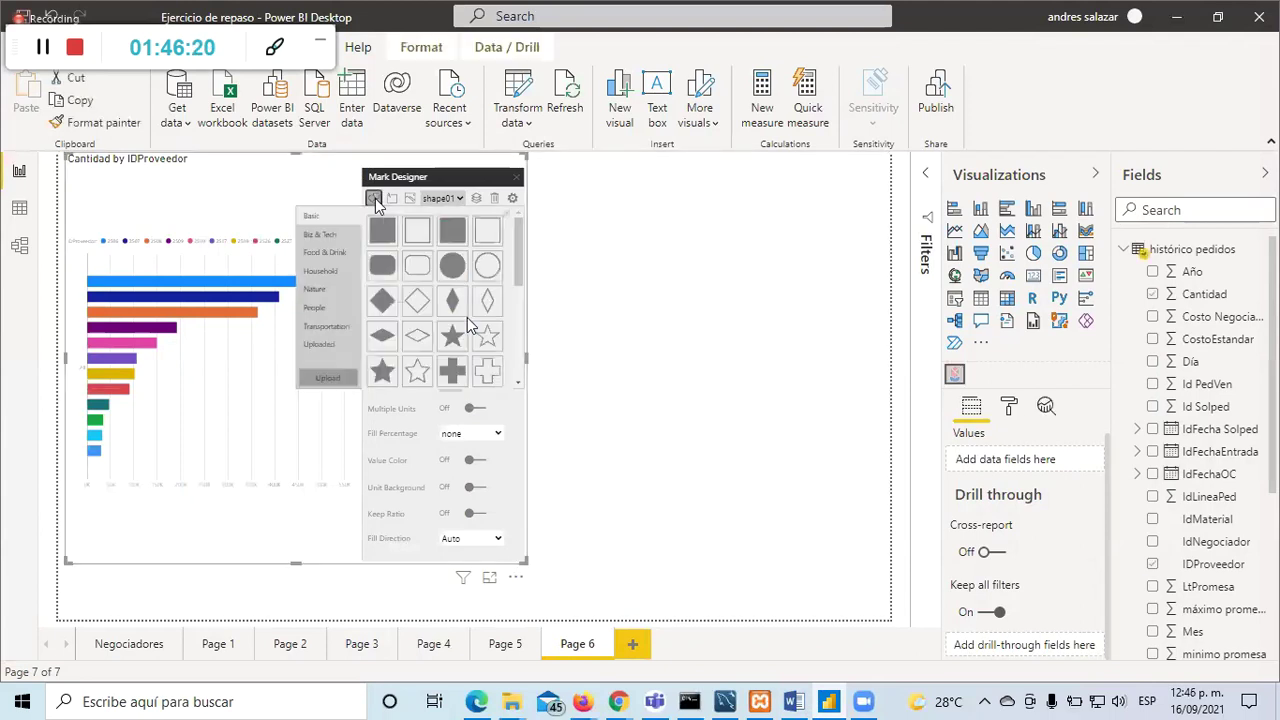
scroll(467, 319, "down", 4)
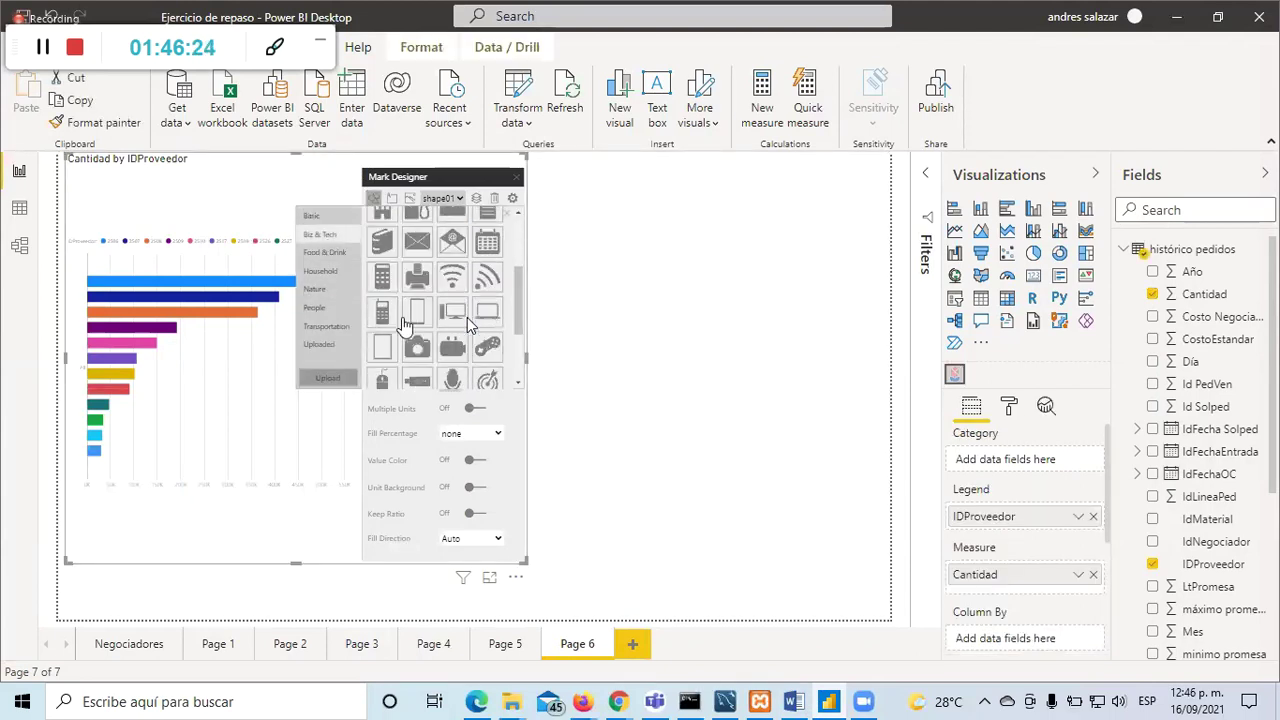
left_click(384, 314)
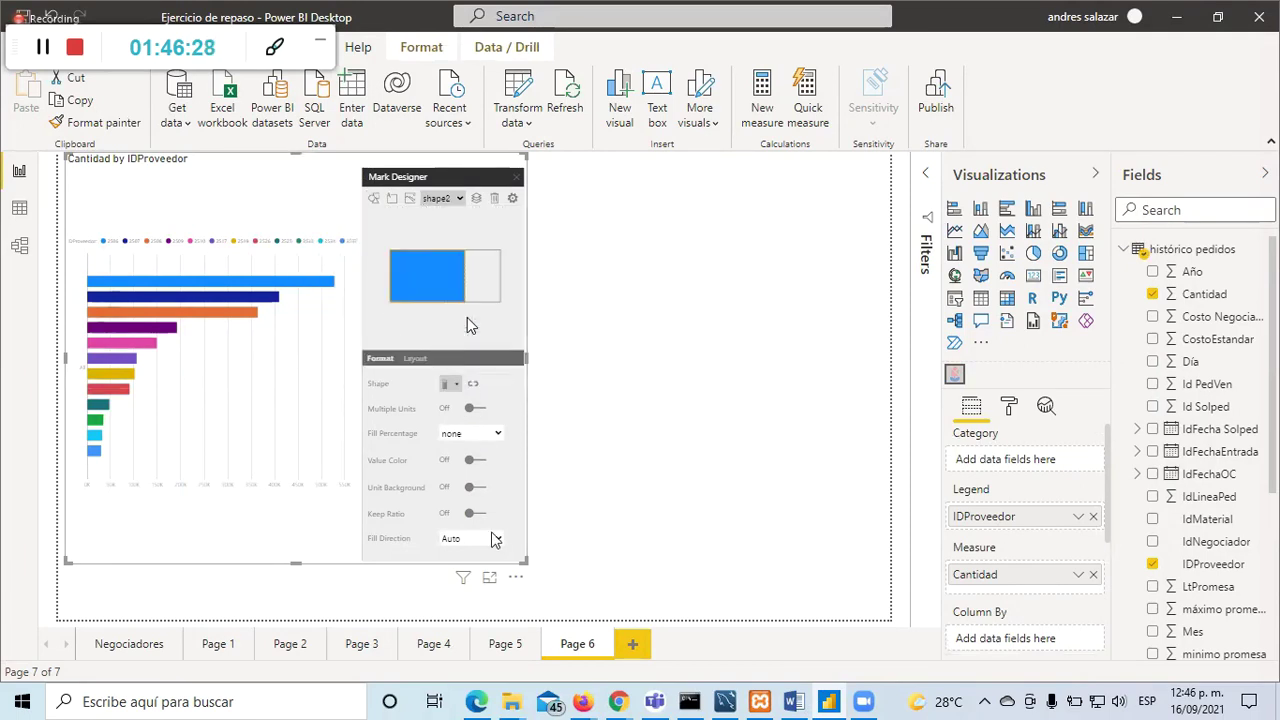
Step: Compare shape01 with shape2, reviewing shape2's shape choices and data binding without changes
left_click(457, 201)
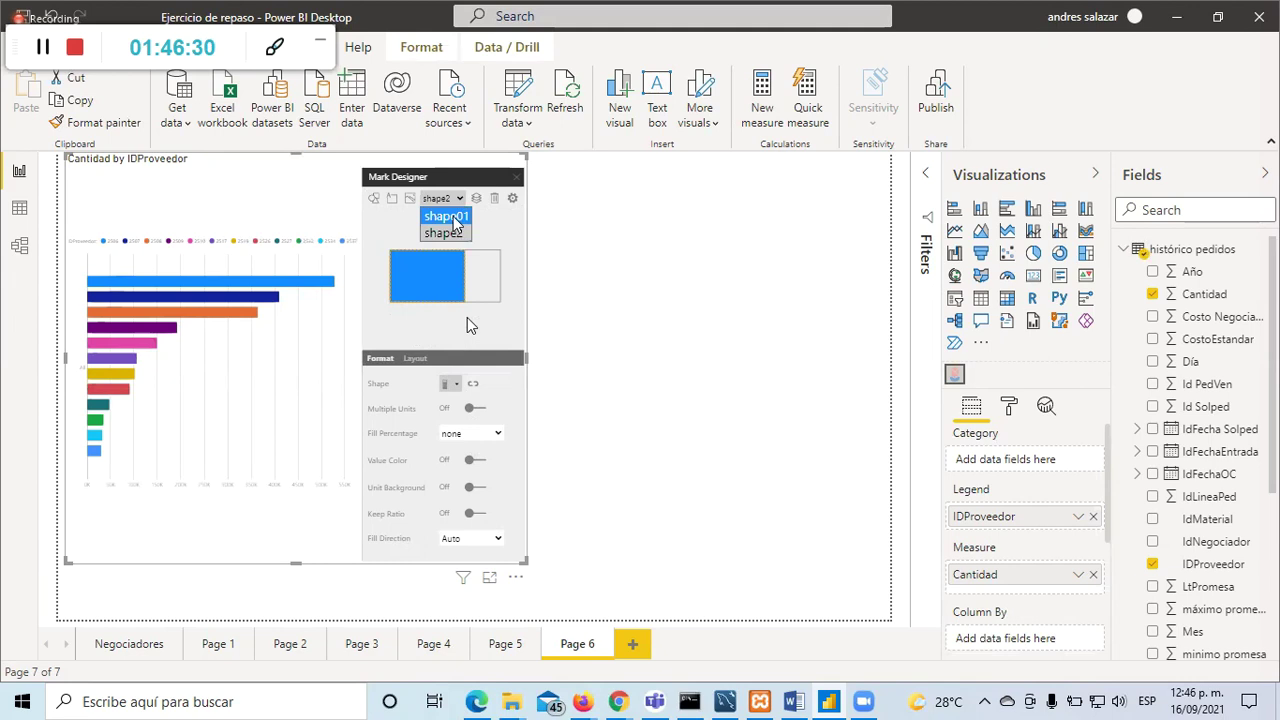
left_click(456, 207)
left_click(457, 201)
left_click(456, 226)
left_click(455, 384)
left_click(470, 325)
left_click(474, 384)
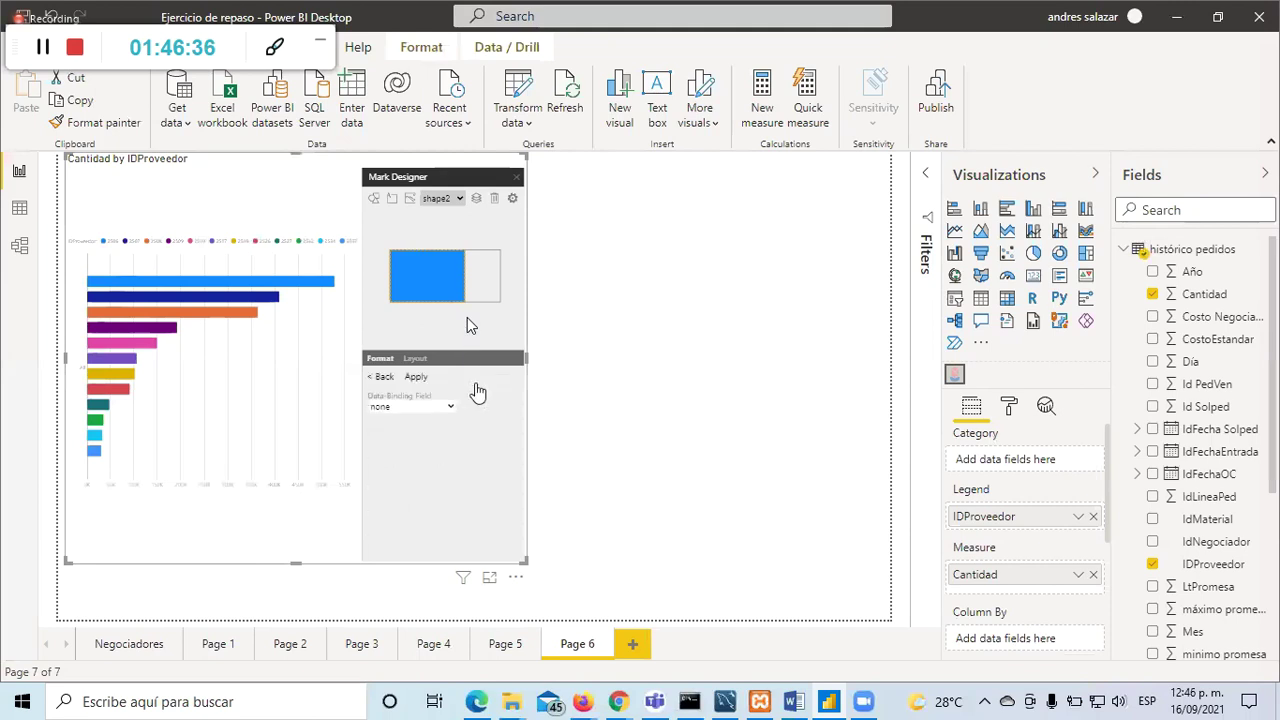
left_click(380, 377)
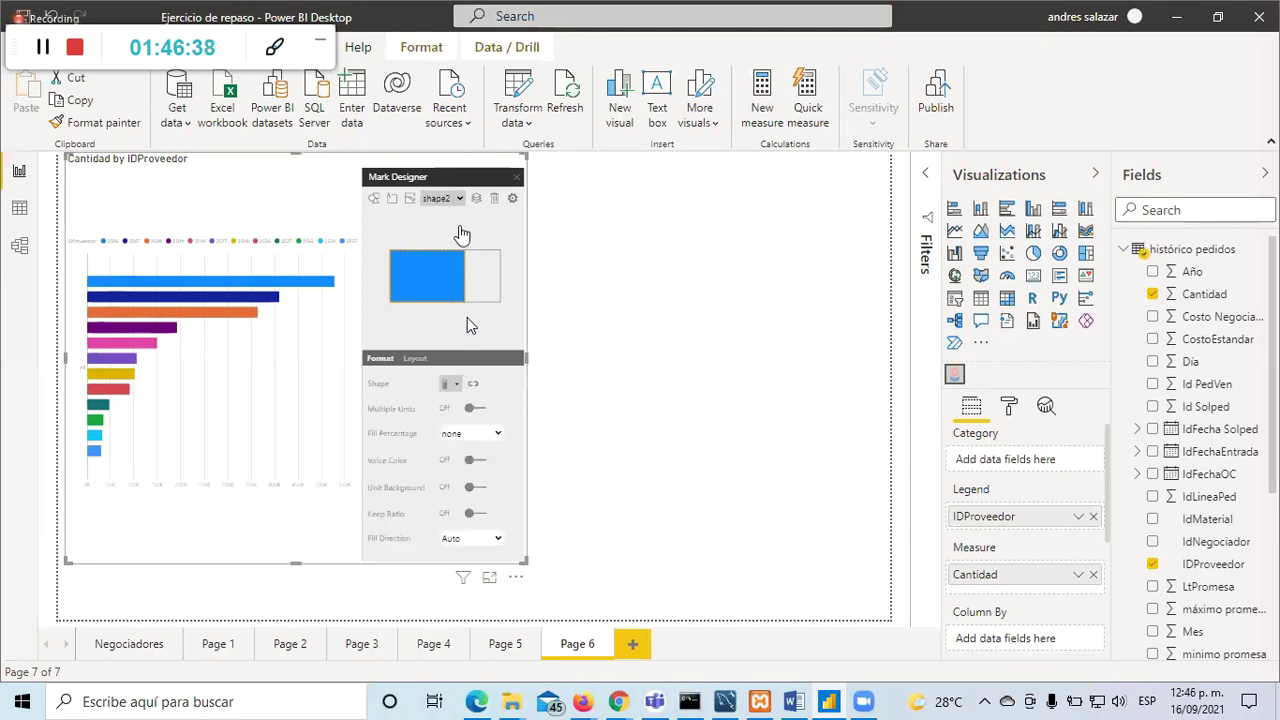
left_click(590, 236)
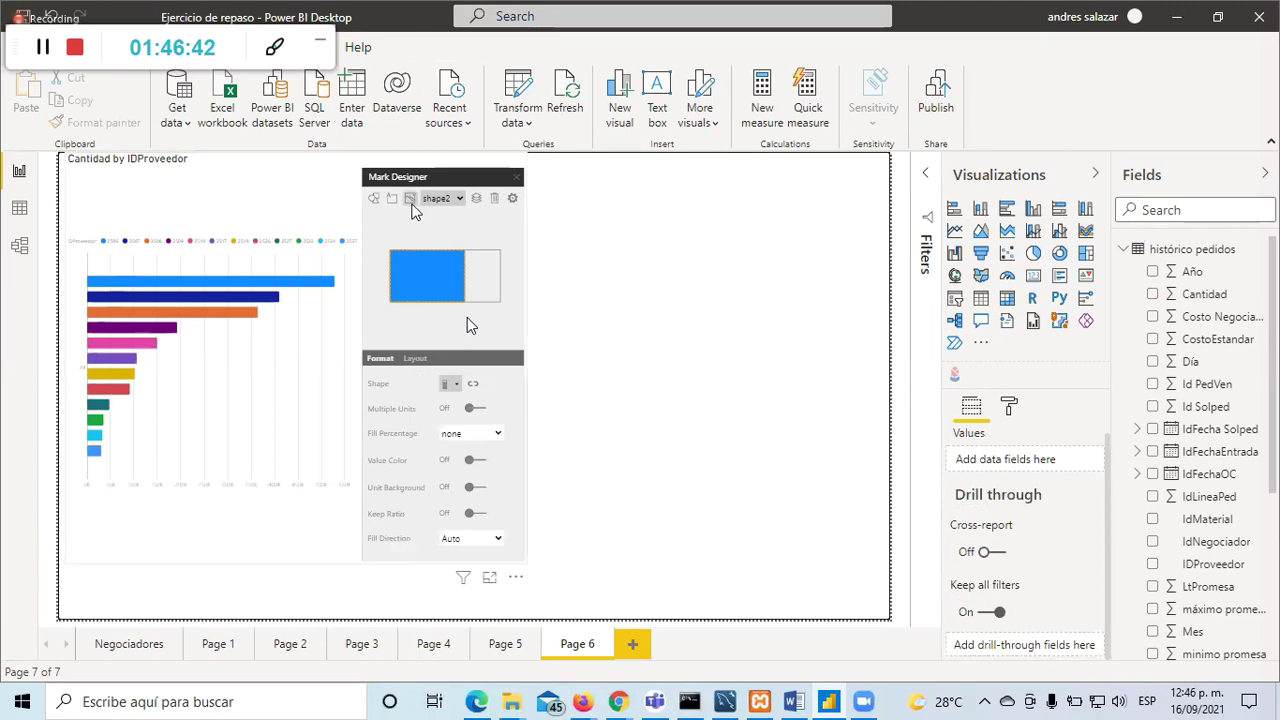
left_click(410, 208)
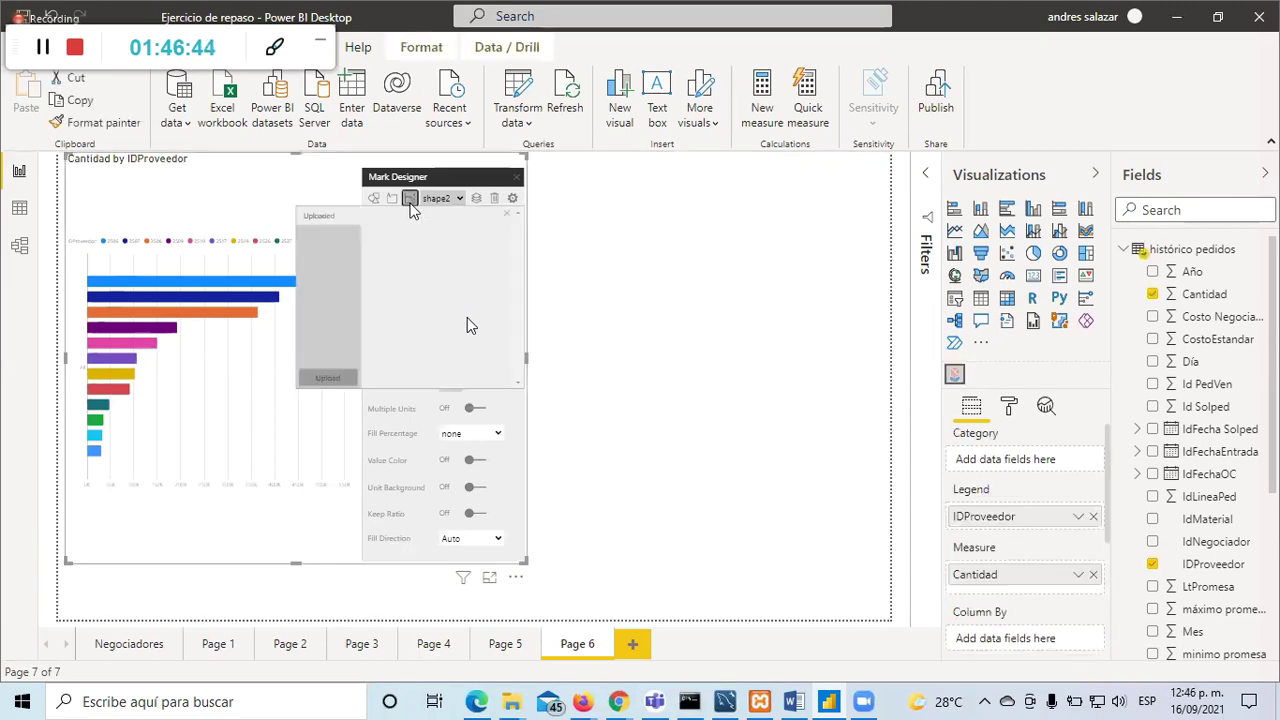
Step: Add a text element (text2) to the mark, then review shape2's Layout and Format settings
left_click(392, 199)
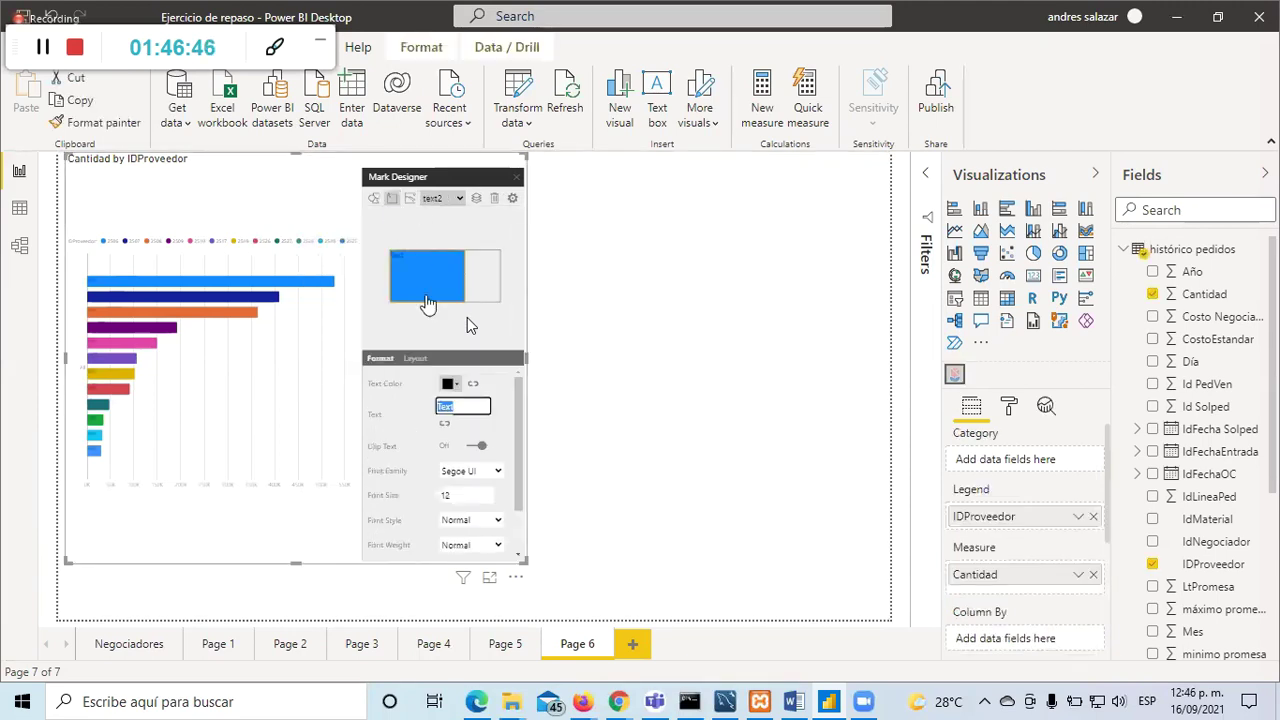
left_click(458, 199)
left_click(448, 230)
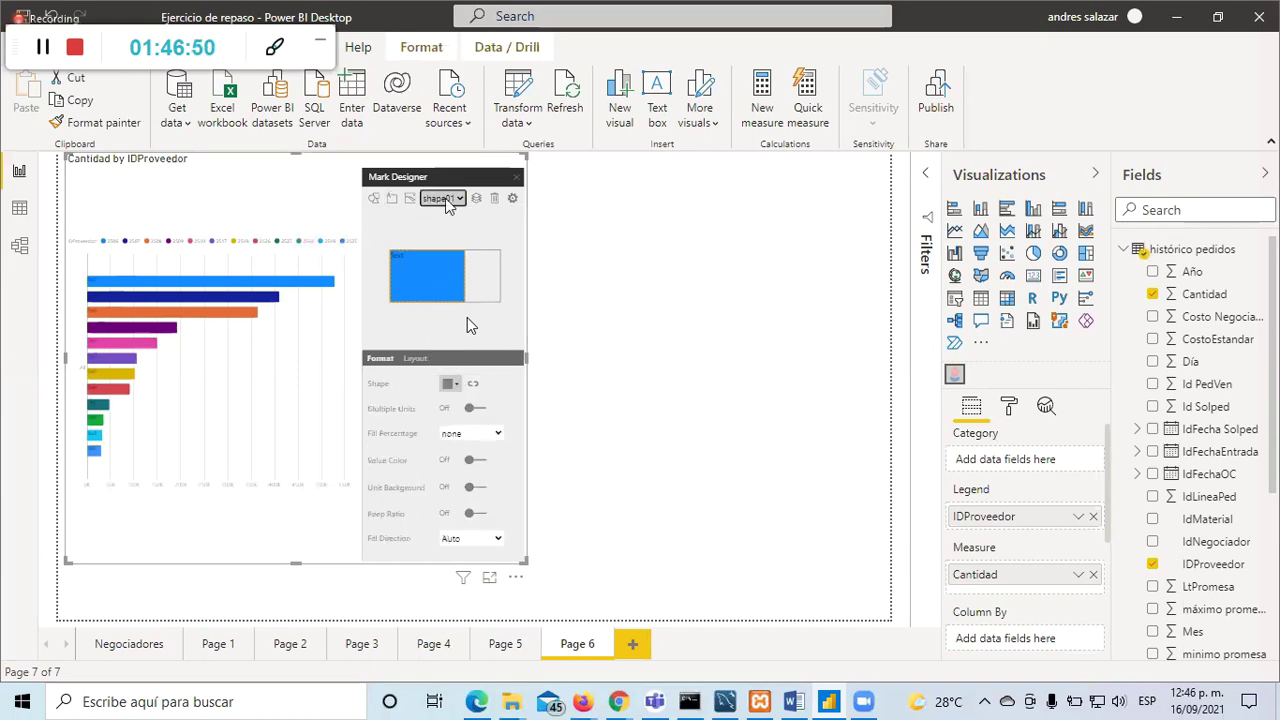
left_click(445, 198)
left_click(452, 230)
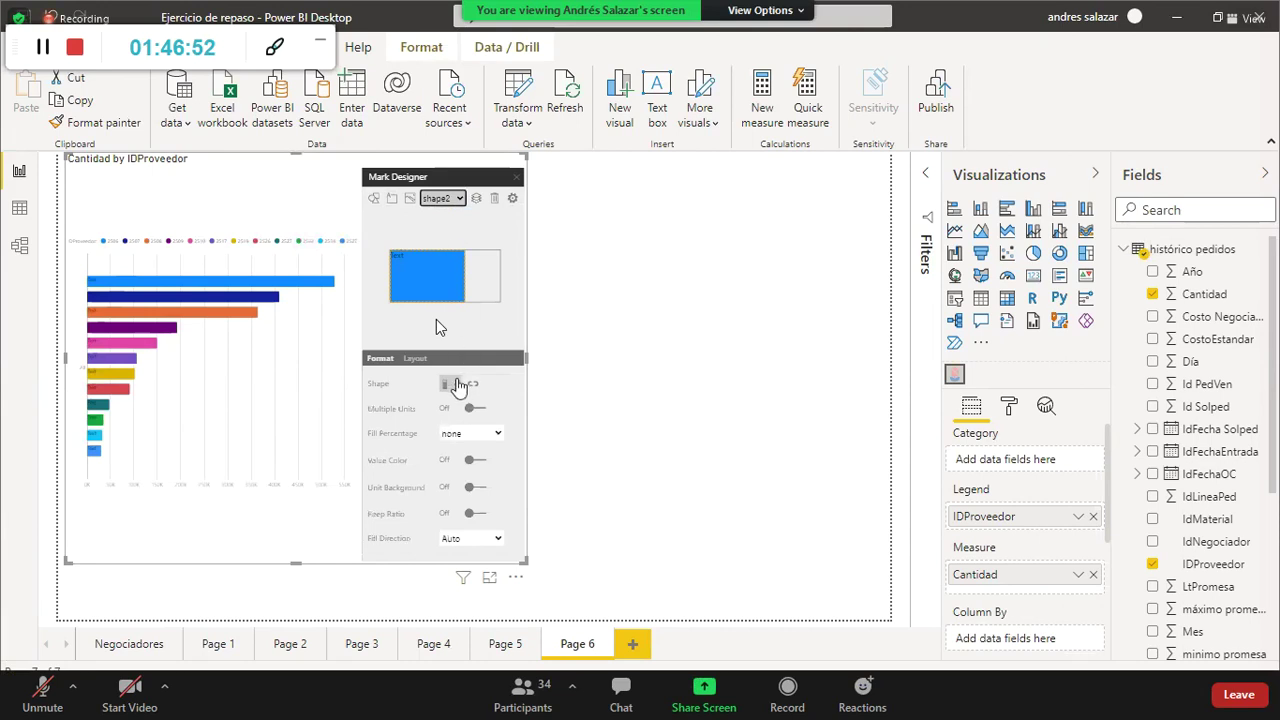
left_click(416, 362)
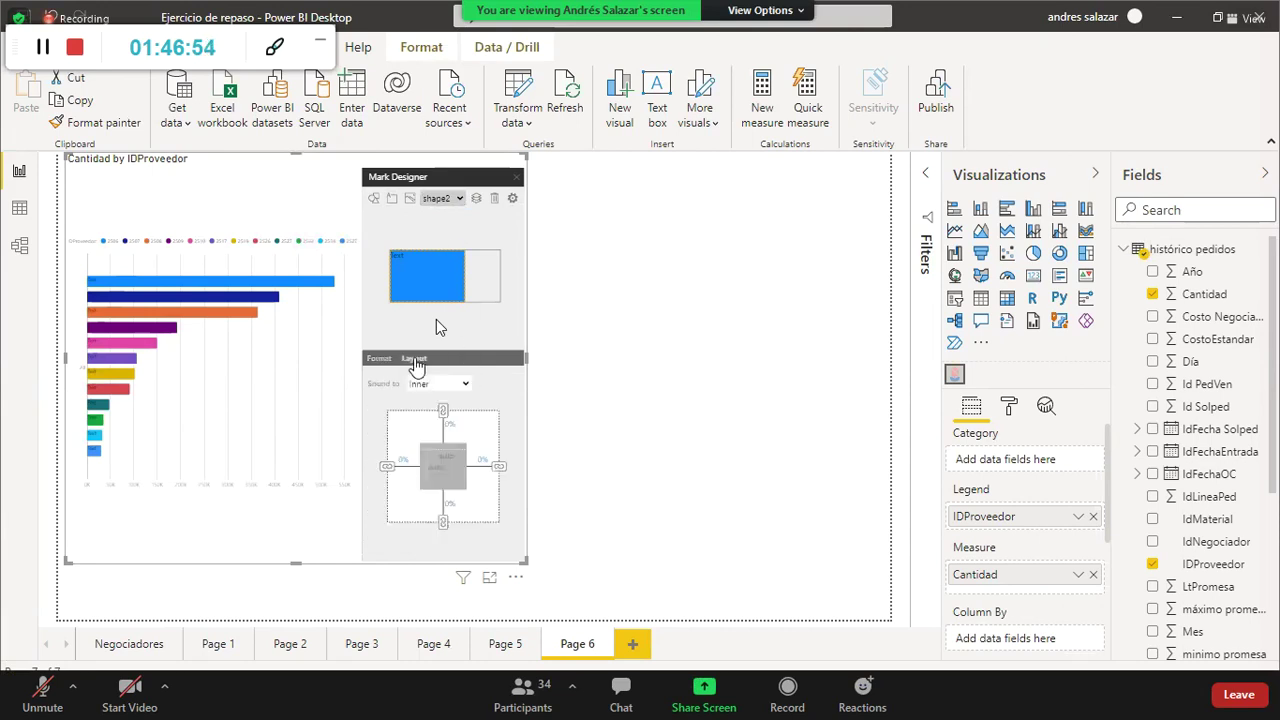
left_click(380, 360)
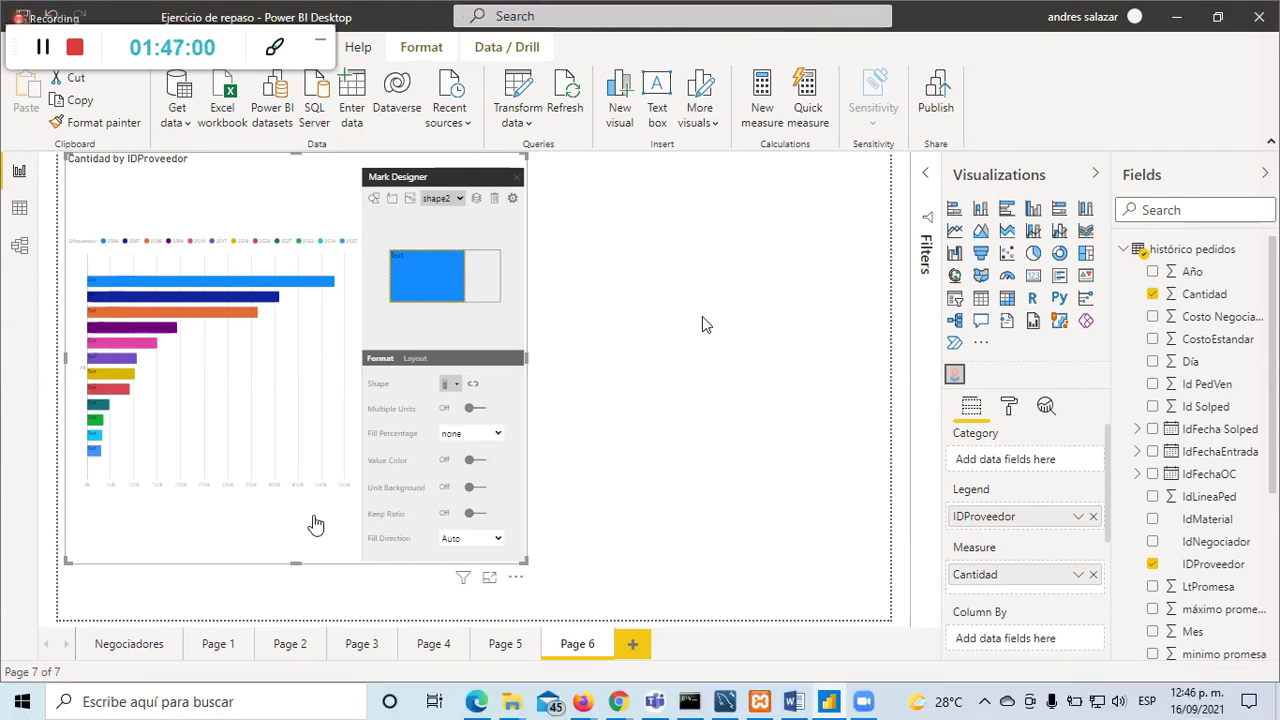
Step: Review the Cantidad by IDProveedor chart's Format pane, keeping its chart type as Bar
left_click(680, 466)
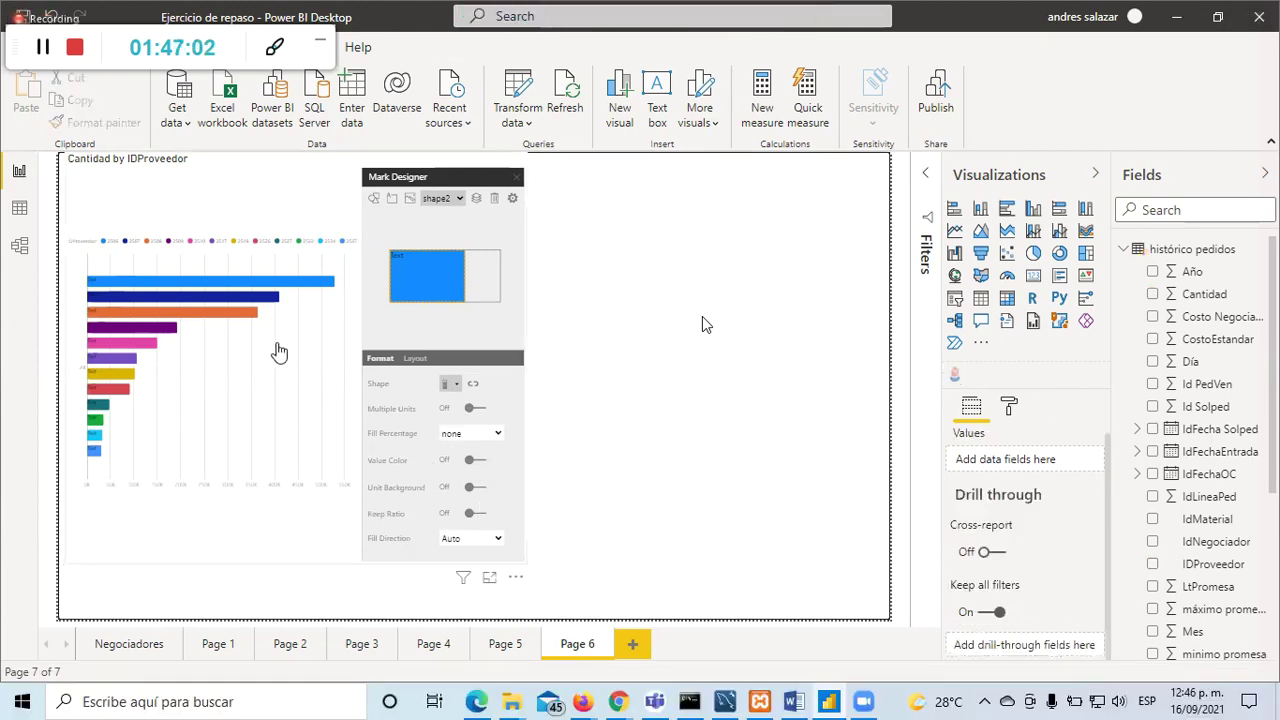
left_click(313, 350)
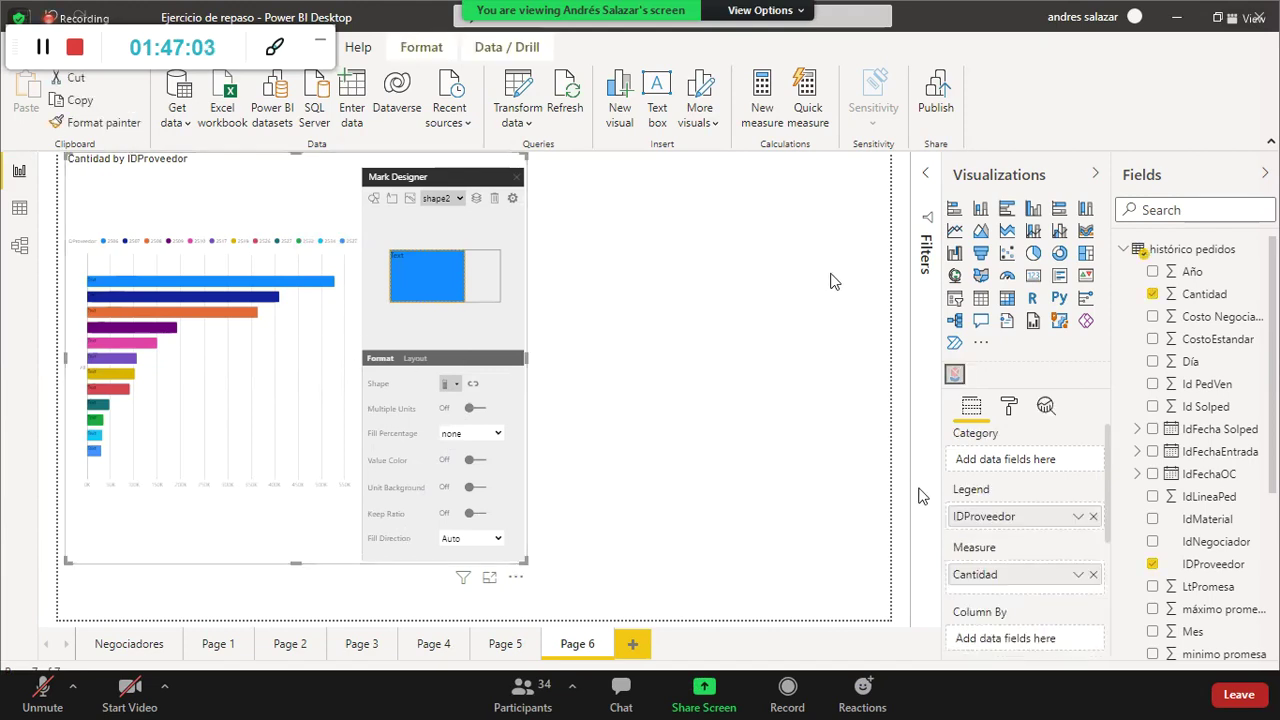
left_click(1009, 406)
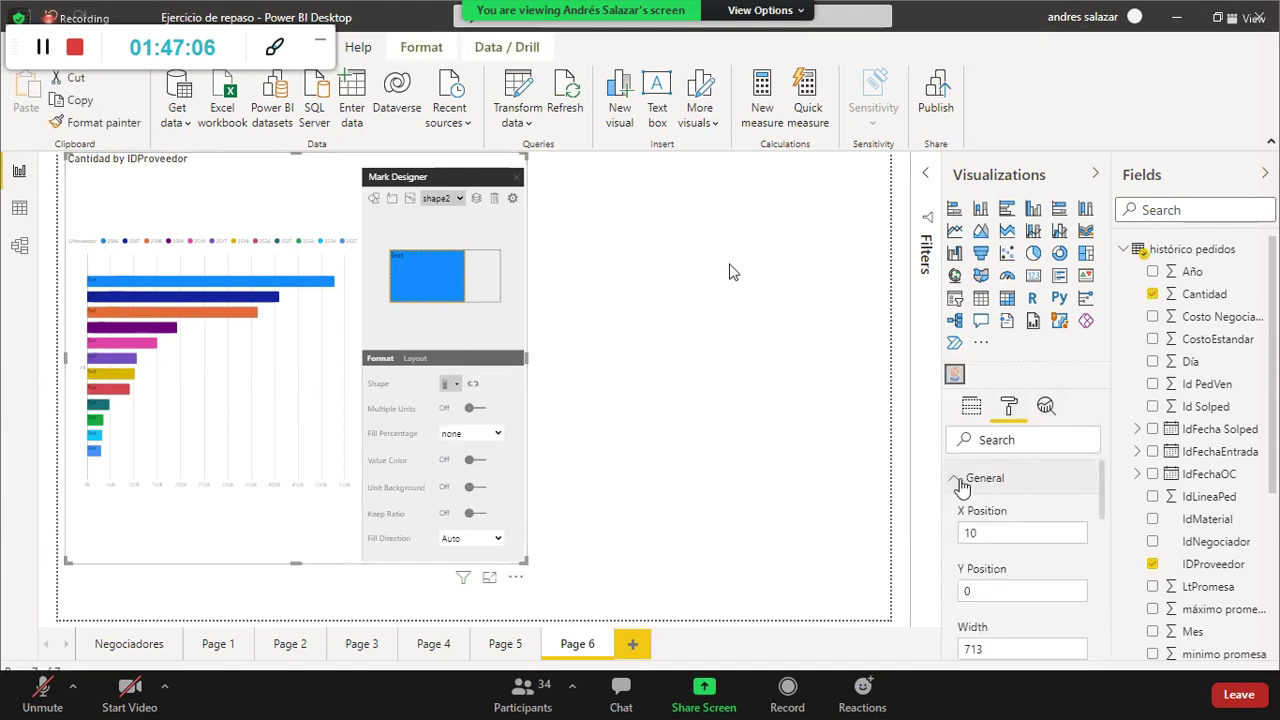
scroll(1020, 520, "down", 3)
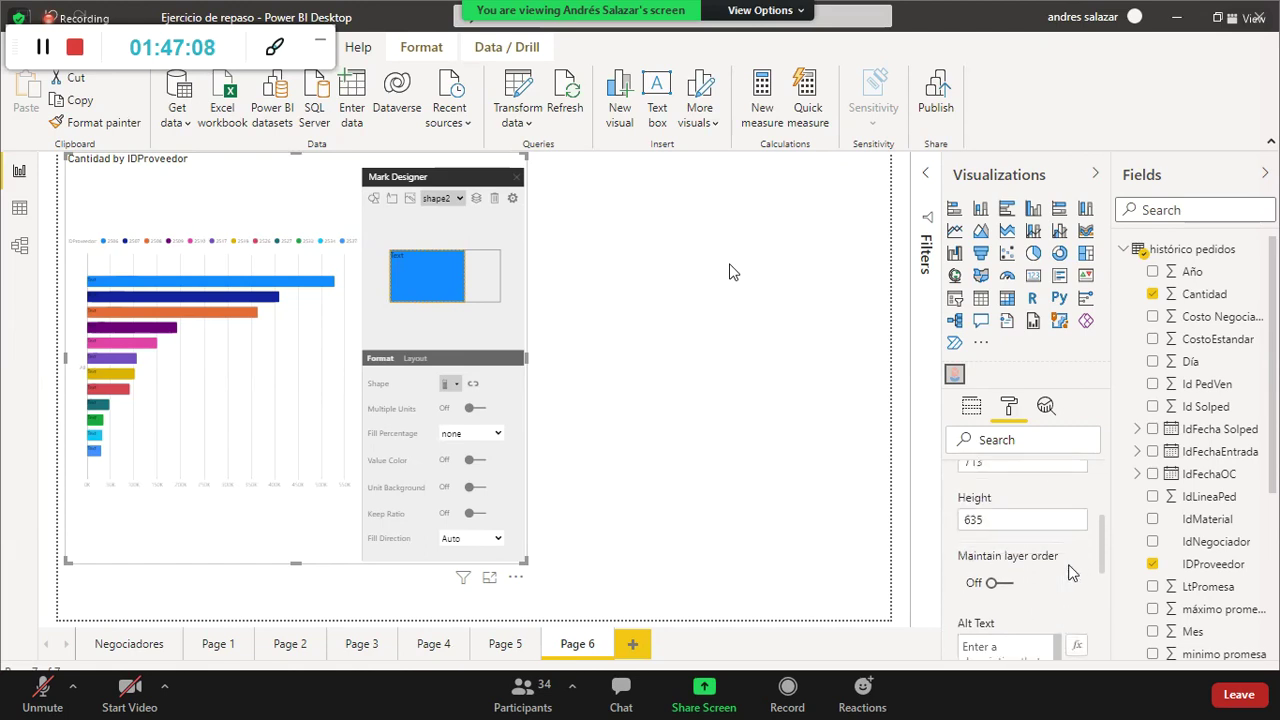
scroll(1070, 572, "down", 3)
left_click(1054, 567)
scroll(1060, 560, "down", 4)
scroll(1077, 530, "up", 2)
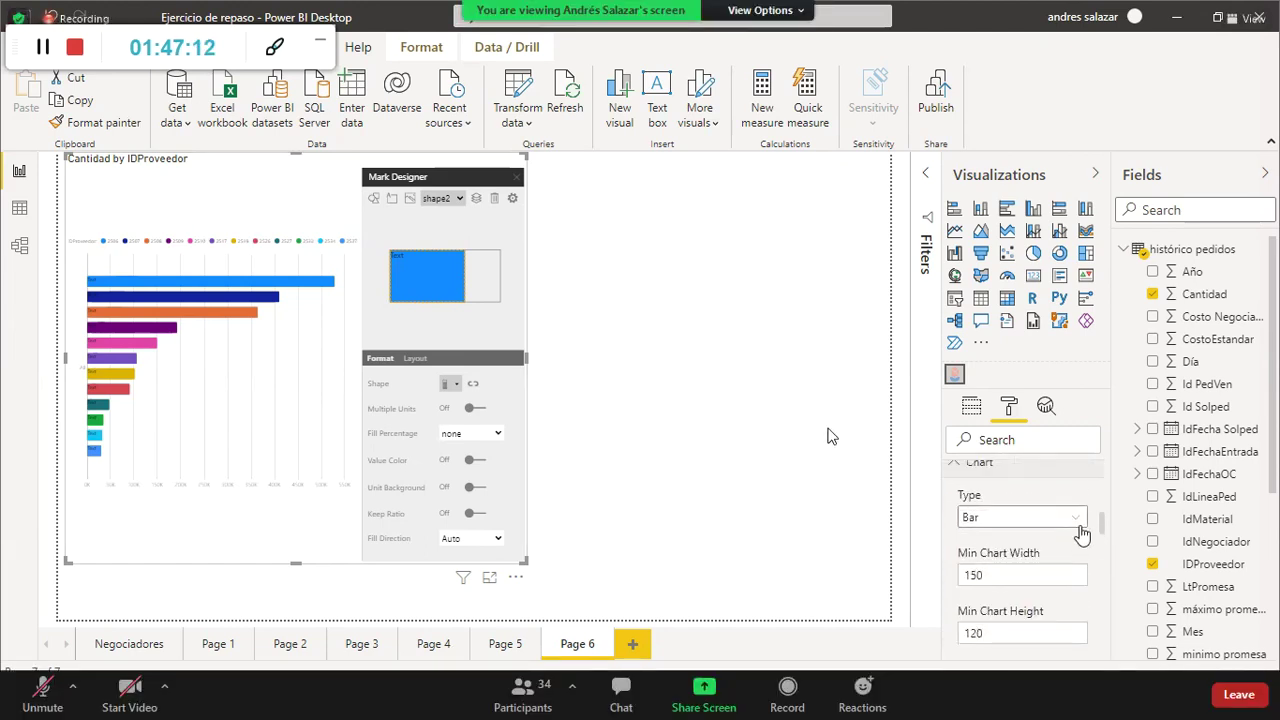
left_click(1077, 524)
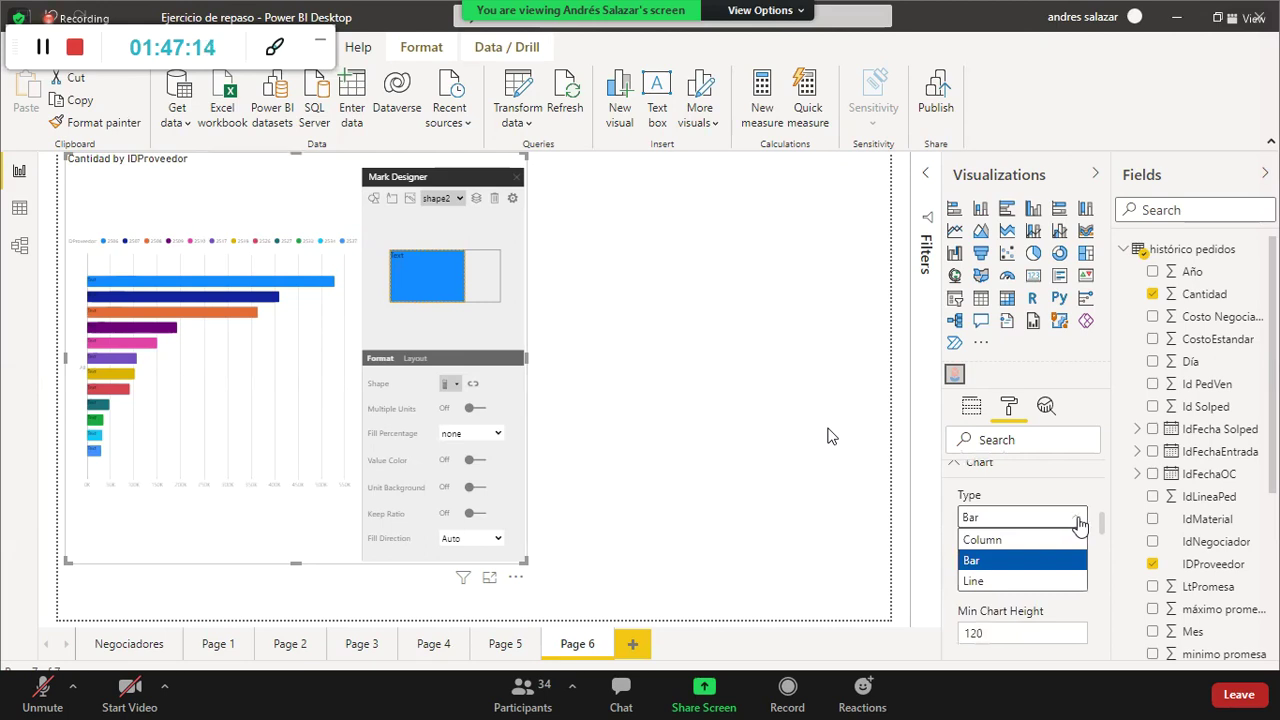
left_click(1080, 524)
scroll(1090, 572, "down", 3)
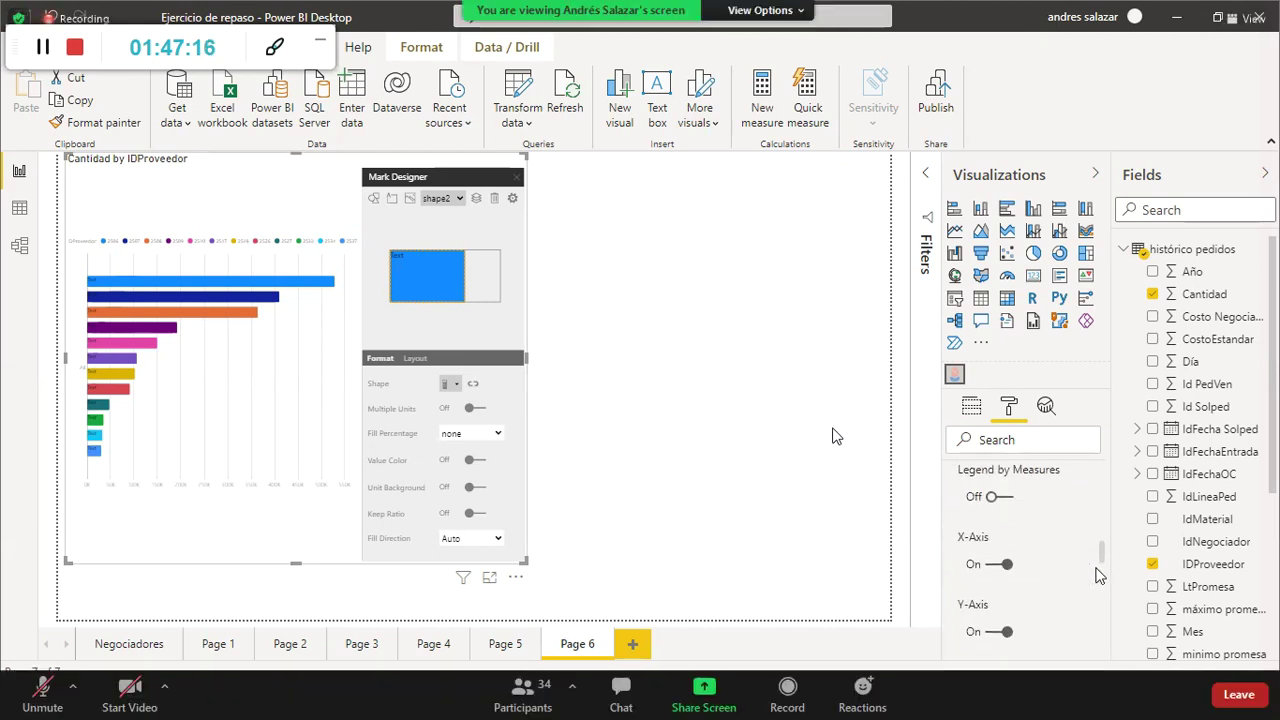
scroll(1090, 575, "down", 2)
scroll(1090, 575, "down", 4)
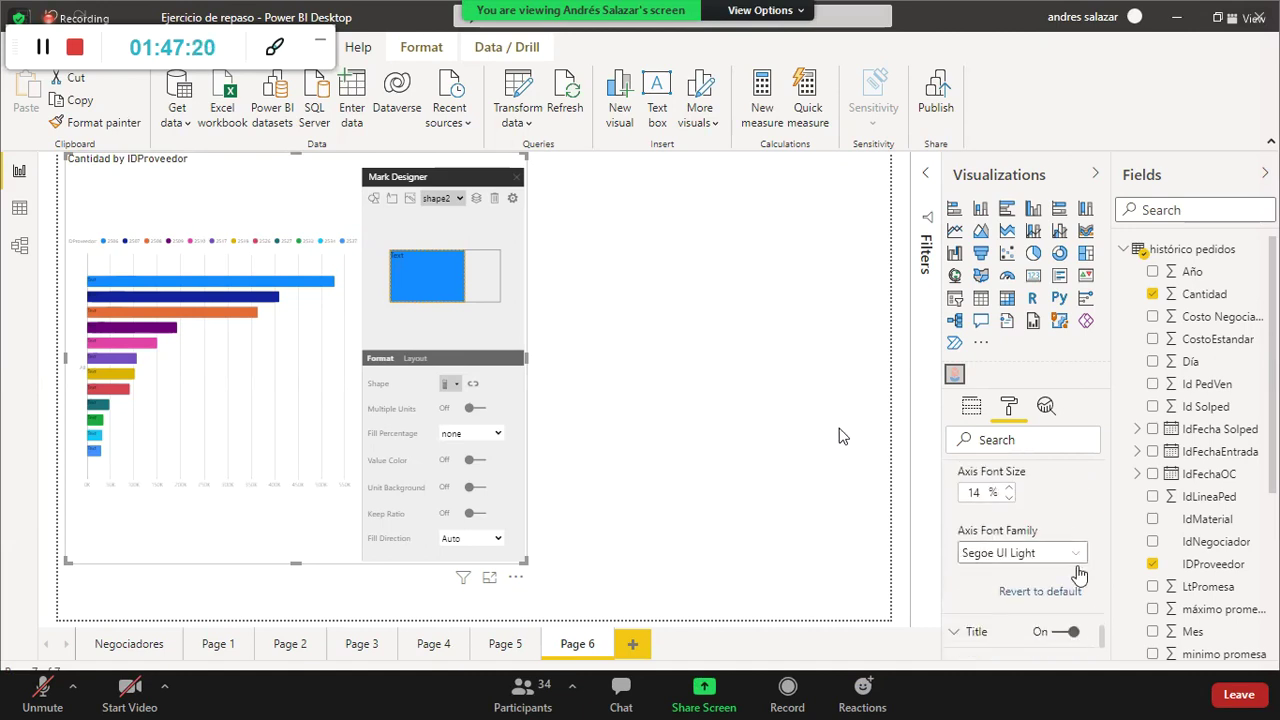
Step: Give the chart's bar marks a new rectangle shape in the Mark Designer, then open Page 1
left_click(262, 518)
left_click(452, 246)
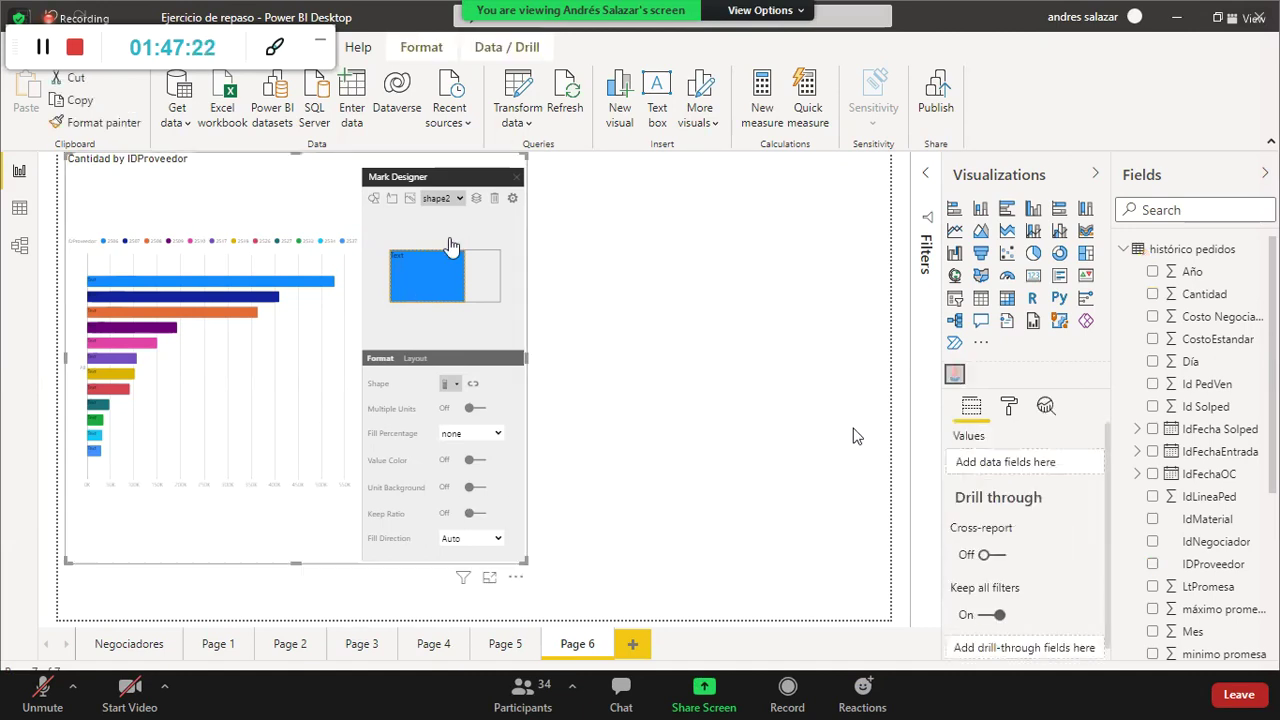
left_click(373, 197)
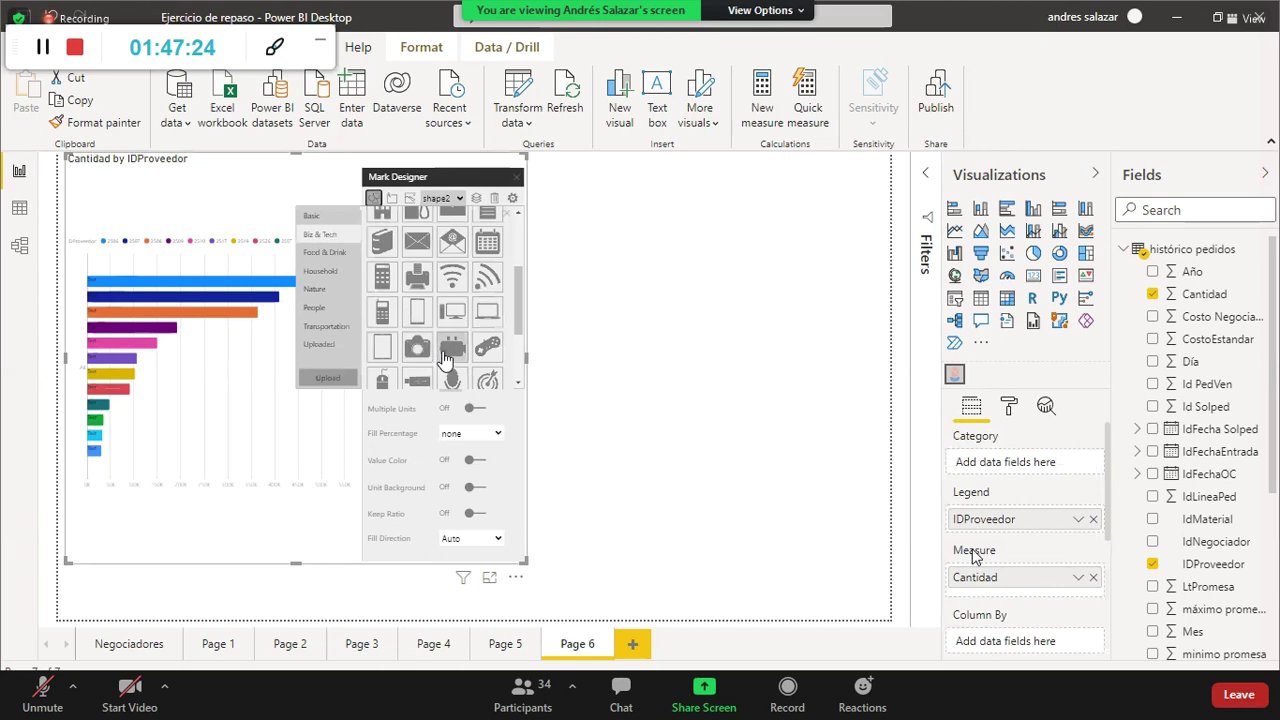
left_click(453, 316)
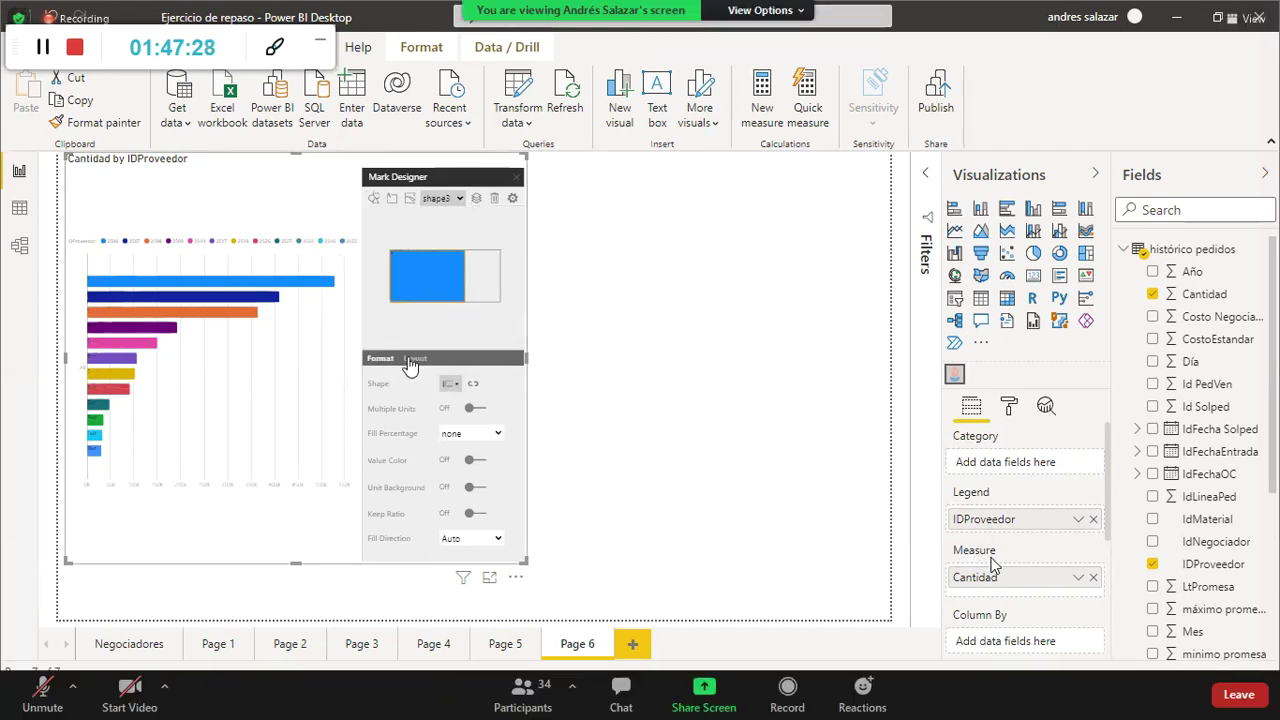
left_click(414, 358)
left_click(280, 260)
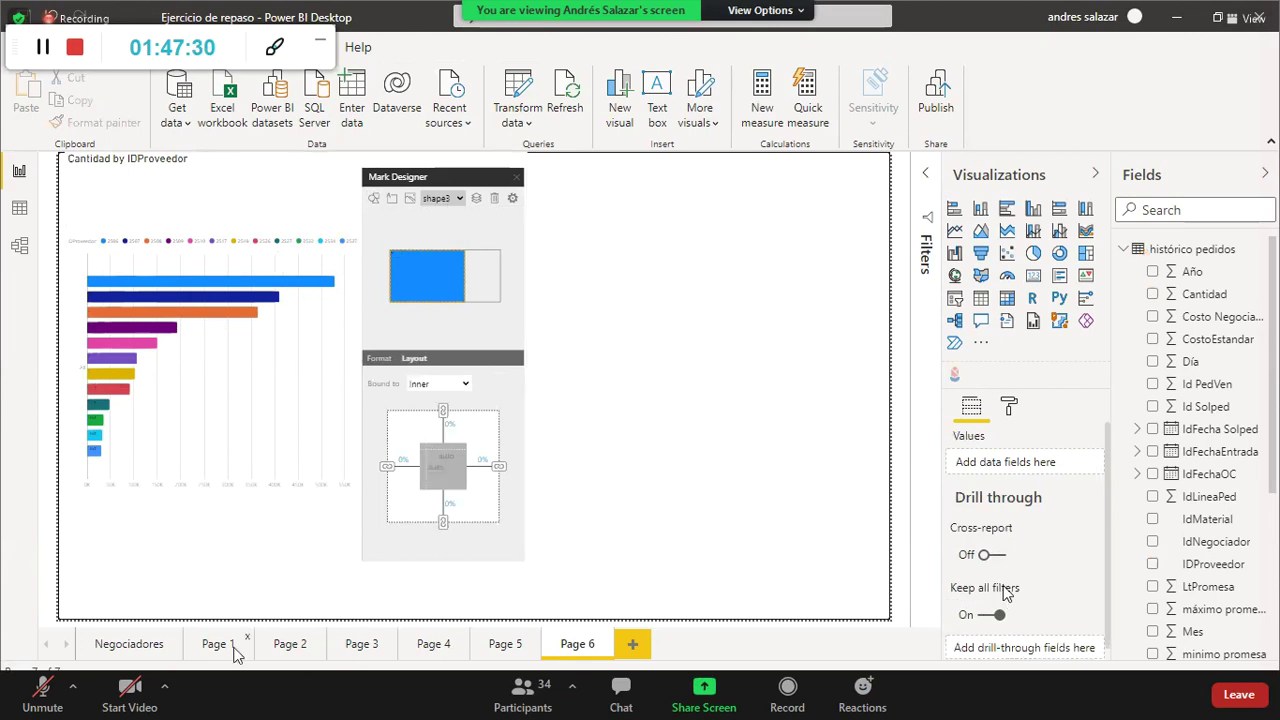
left_click(198, 644)
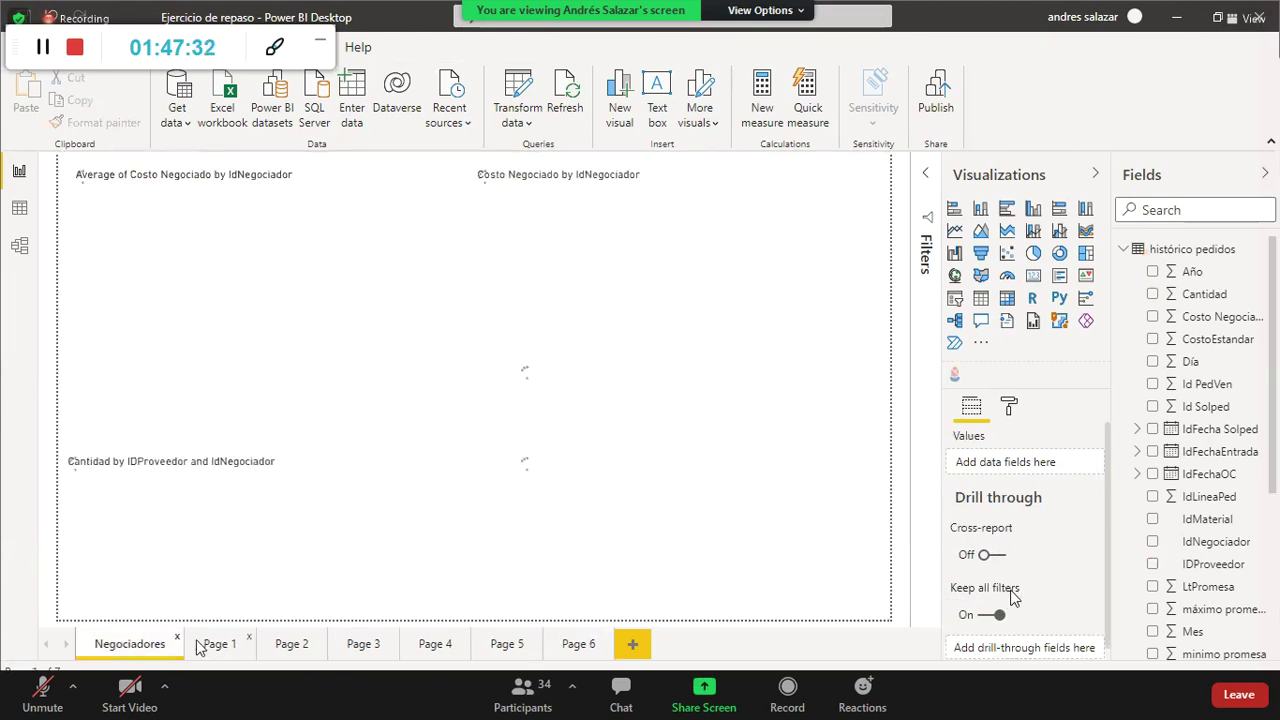
left_click(198, 645)
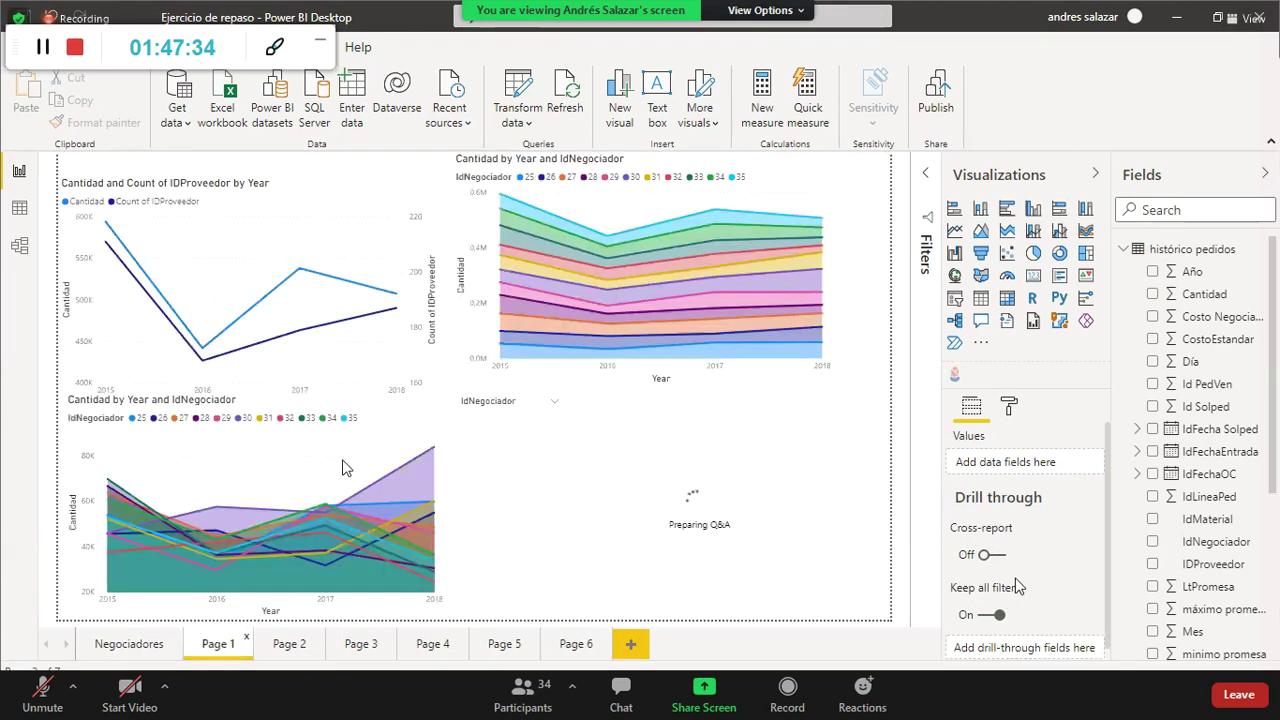
Step: Visit Negociadores and Pages 2 through 6 in turn, ending back on Negociadores
left_click(112, 652)
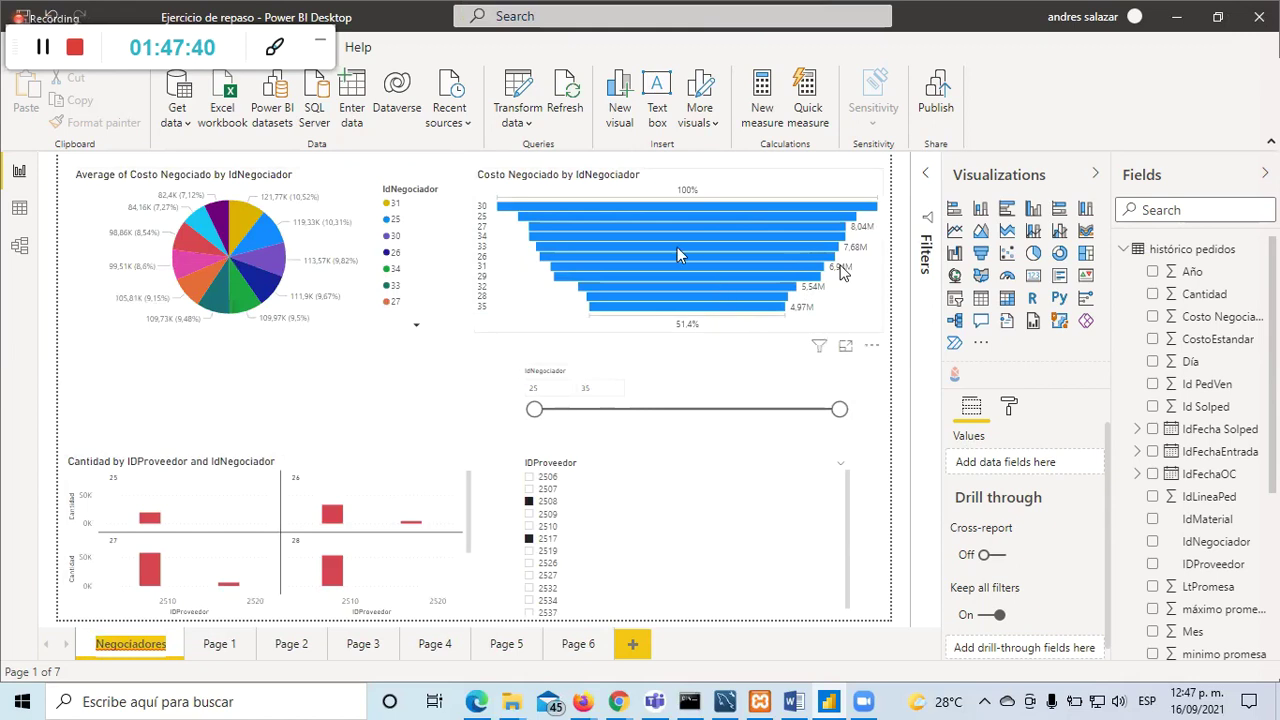
left_click(291, 644)
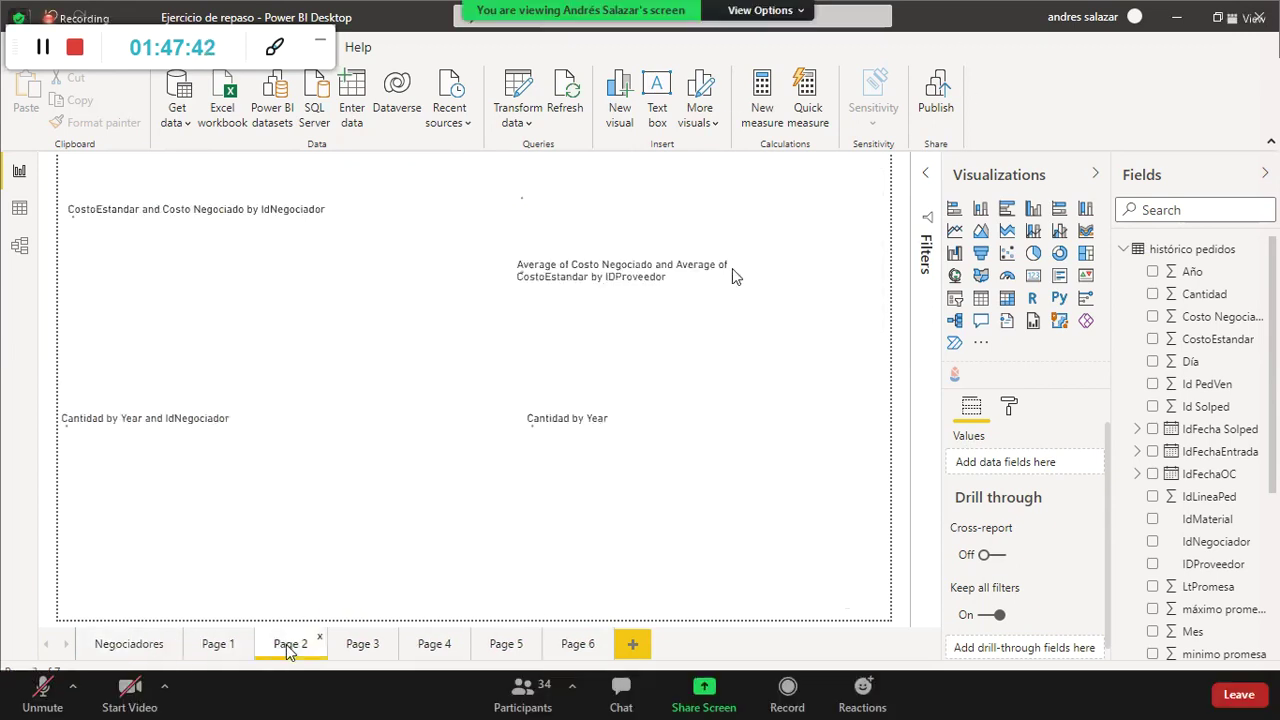
left_click(362, 646)
left_click(430, 648)
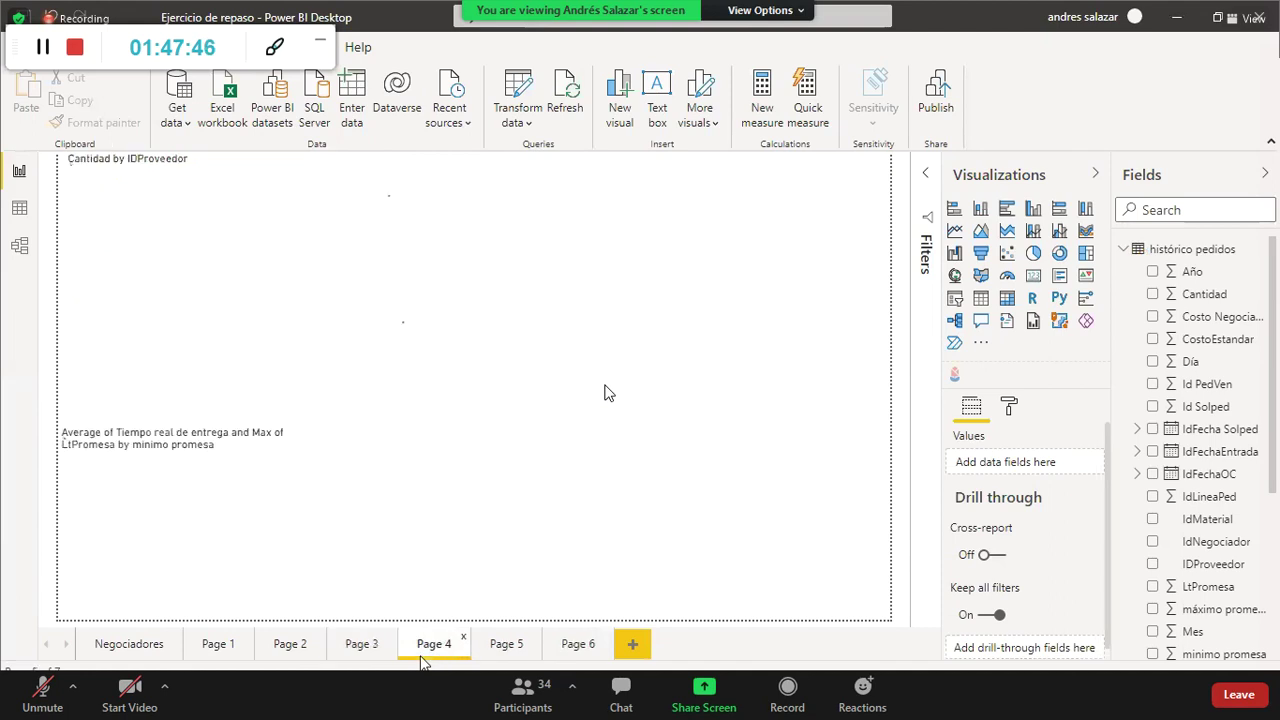
left_click(495, 648)
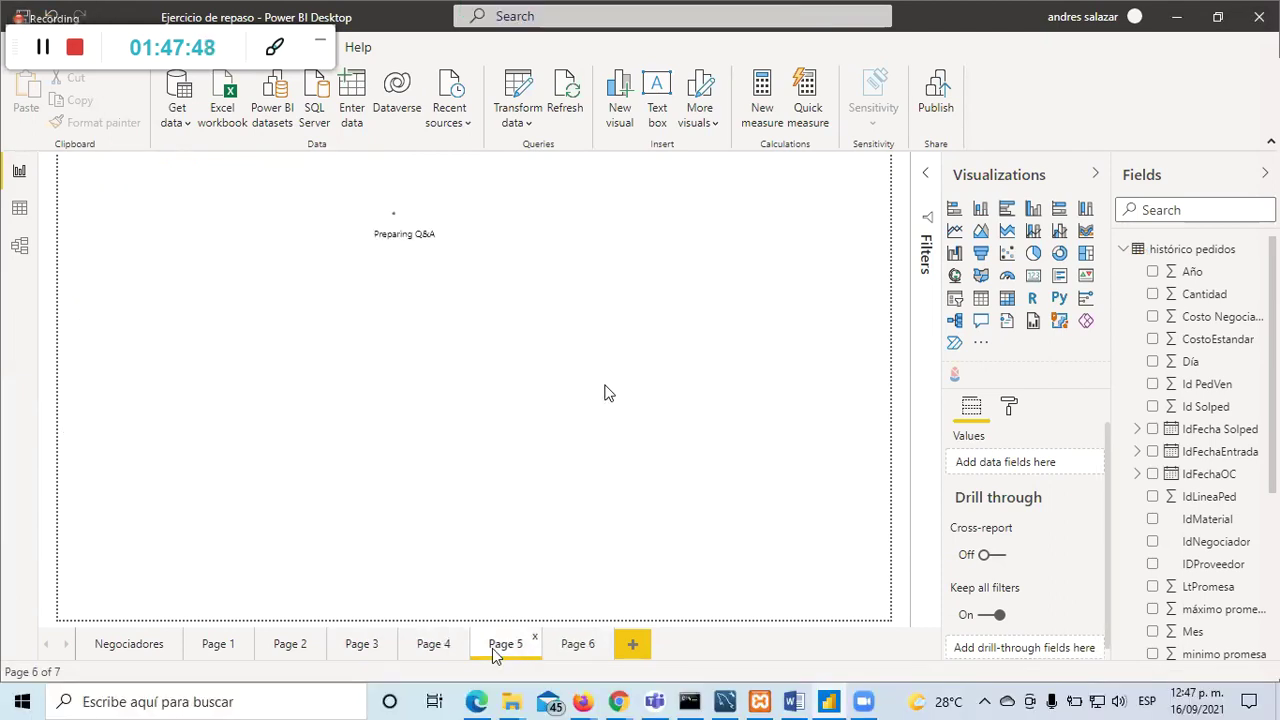
left_click(573, 645)
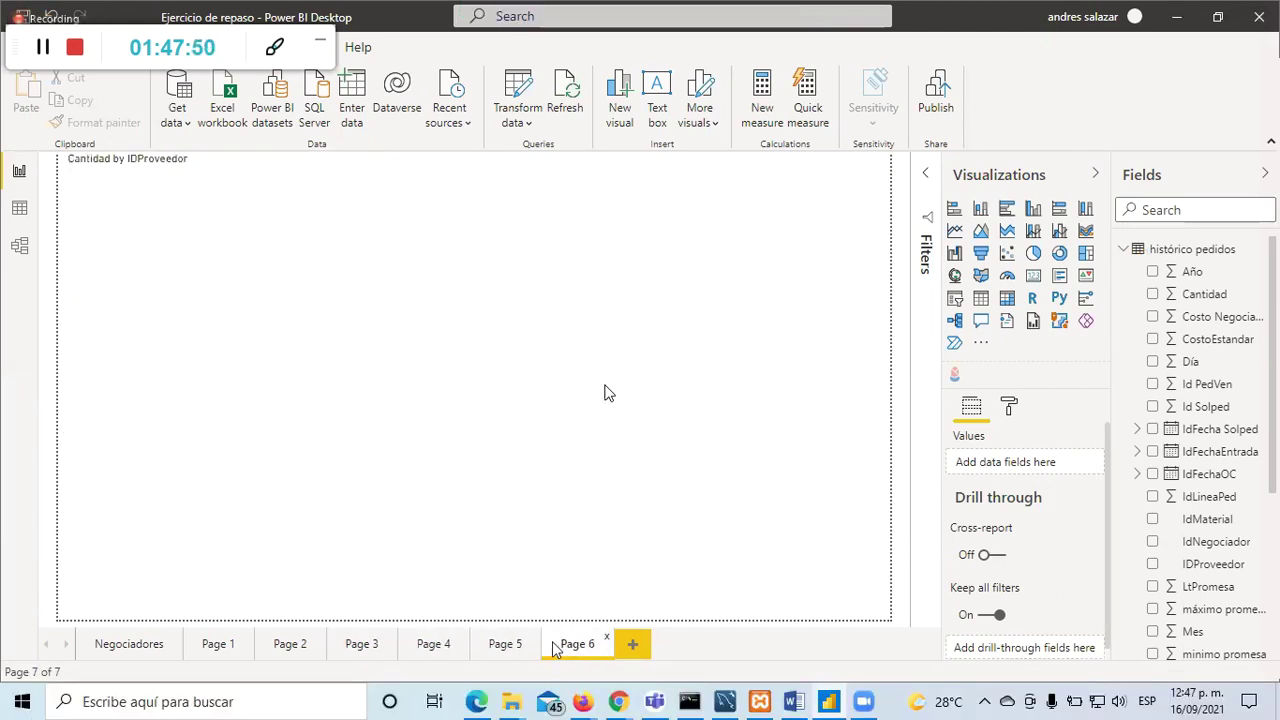
left_click(104, 657)
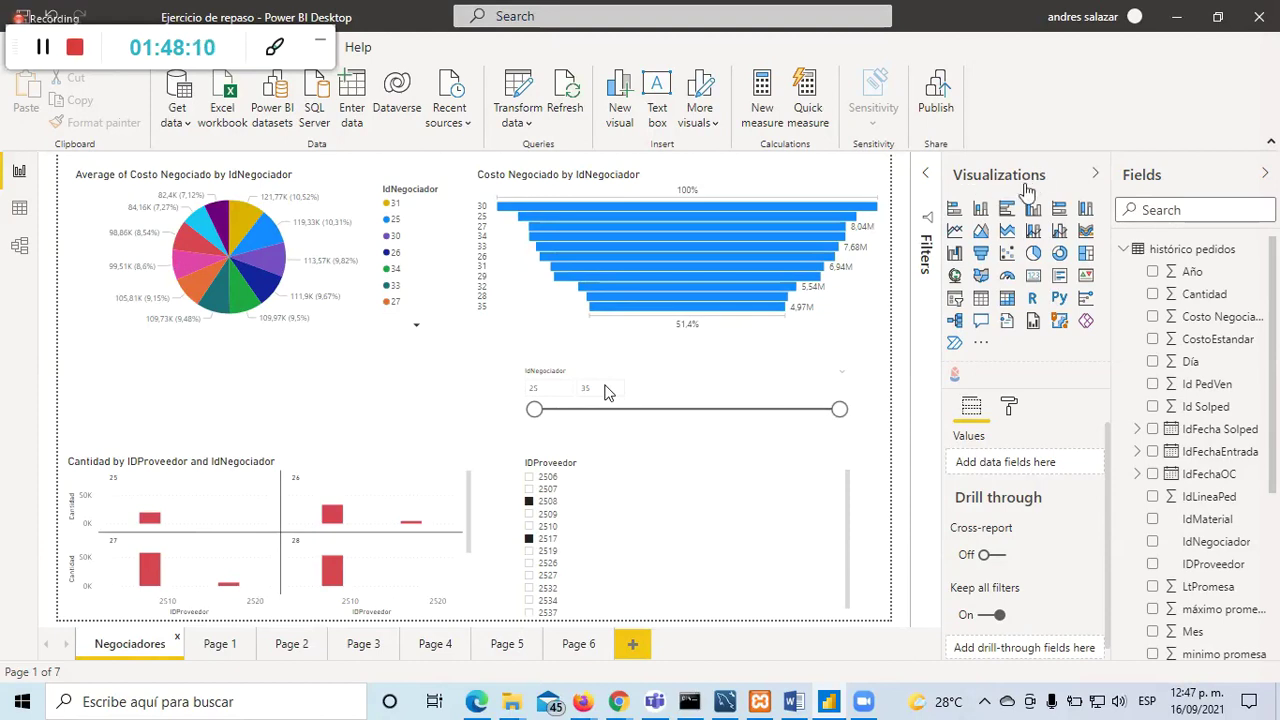
Step: Add a text box reading 'Explicación del Gráfico 1:' below the pie chart, then add a blank page
left_click(1123, 251)
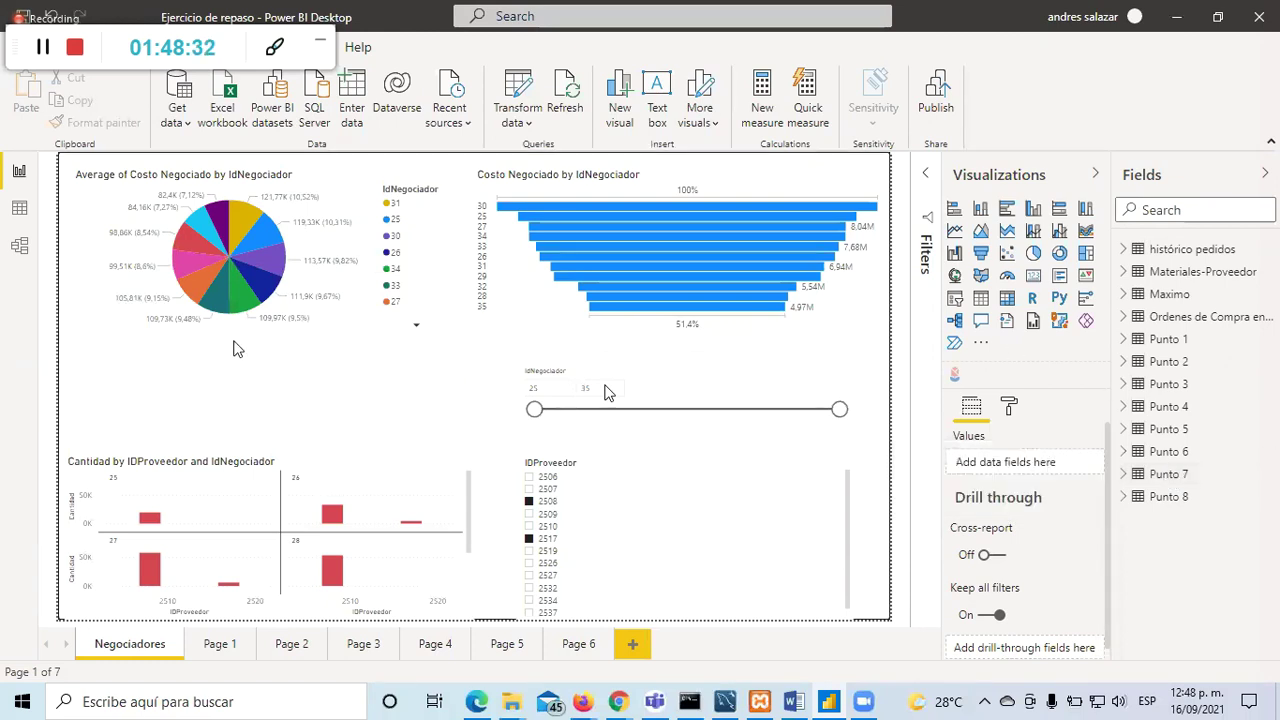
left_click(657, 100)
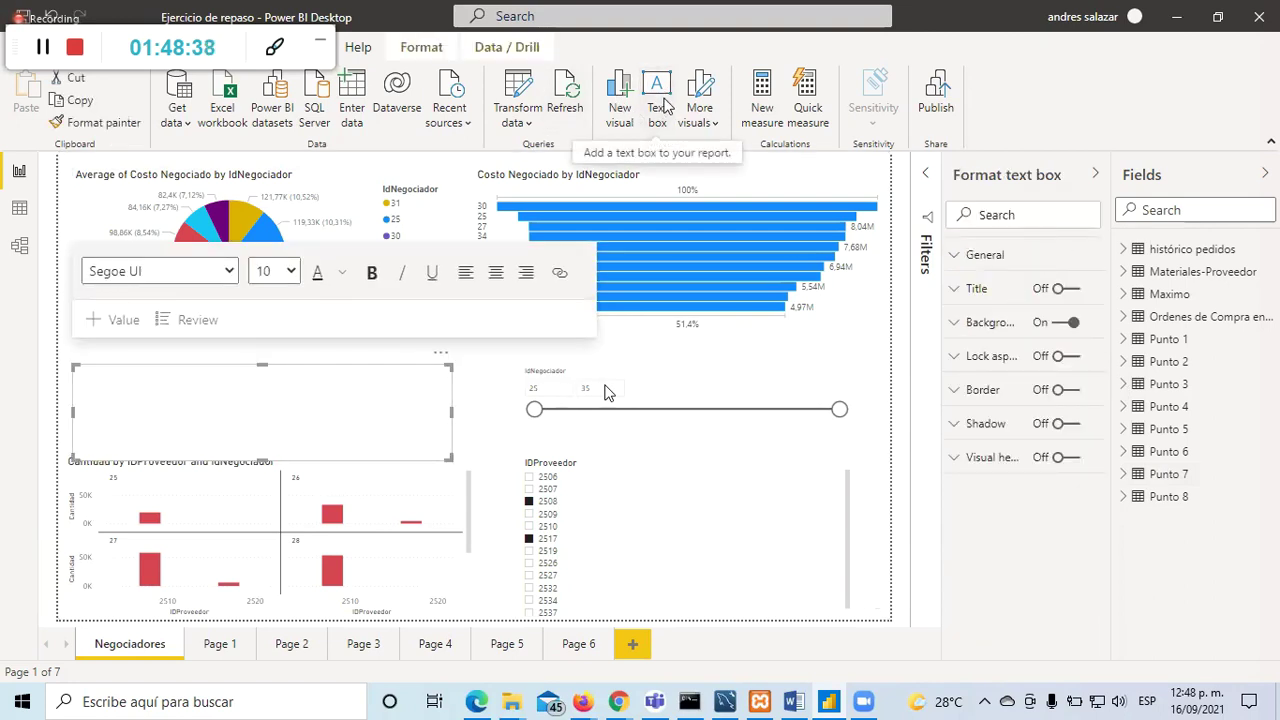
left_click(133, 396)
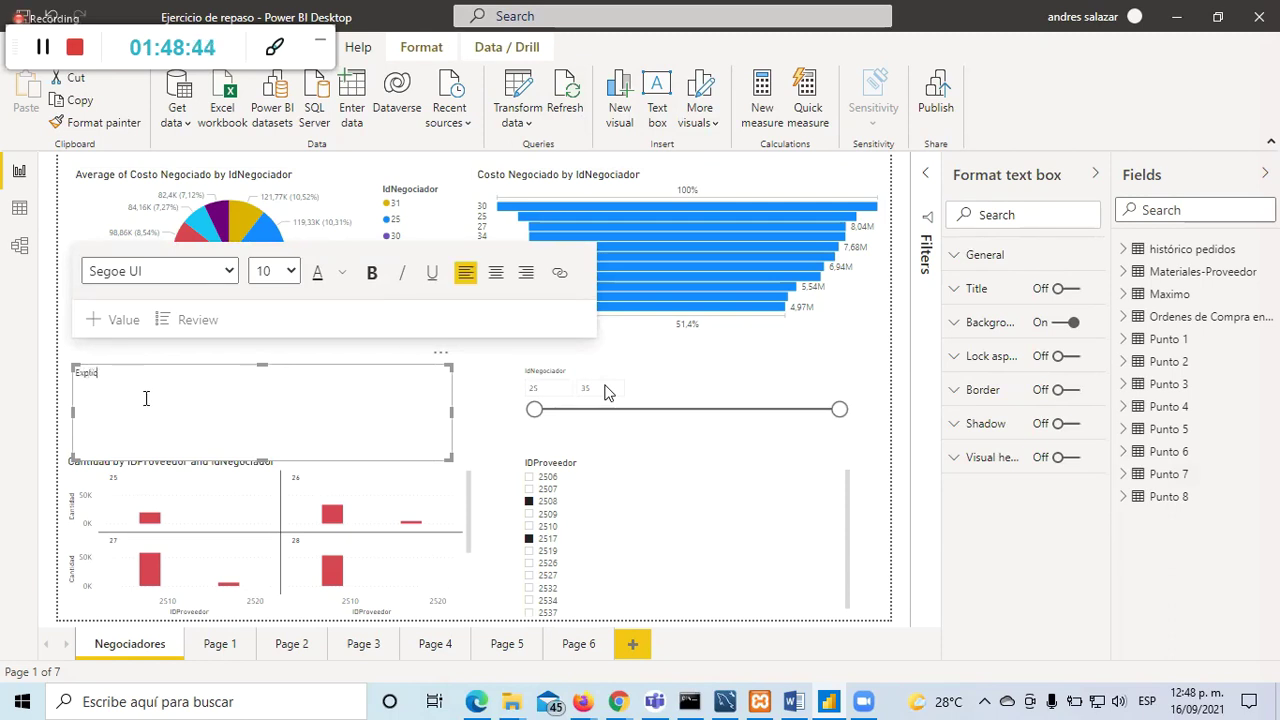
type("Explicacion del Gráfico 1:")
left_click(481, 417)
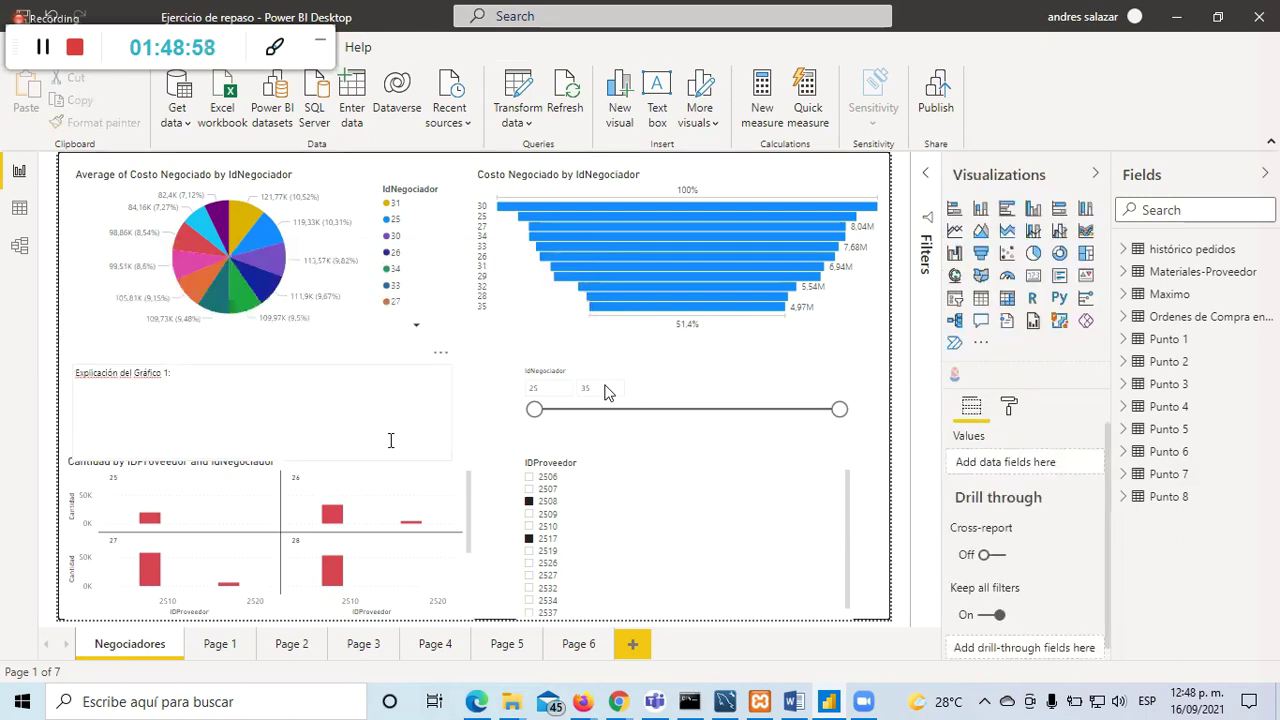
left_click(632, 644)
Step: Move the new page to the front of the report and name it INTEGRANTES
left_click_drag(577, 652, 87, 642)
double_click(104, 644)
type("ANtes")
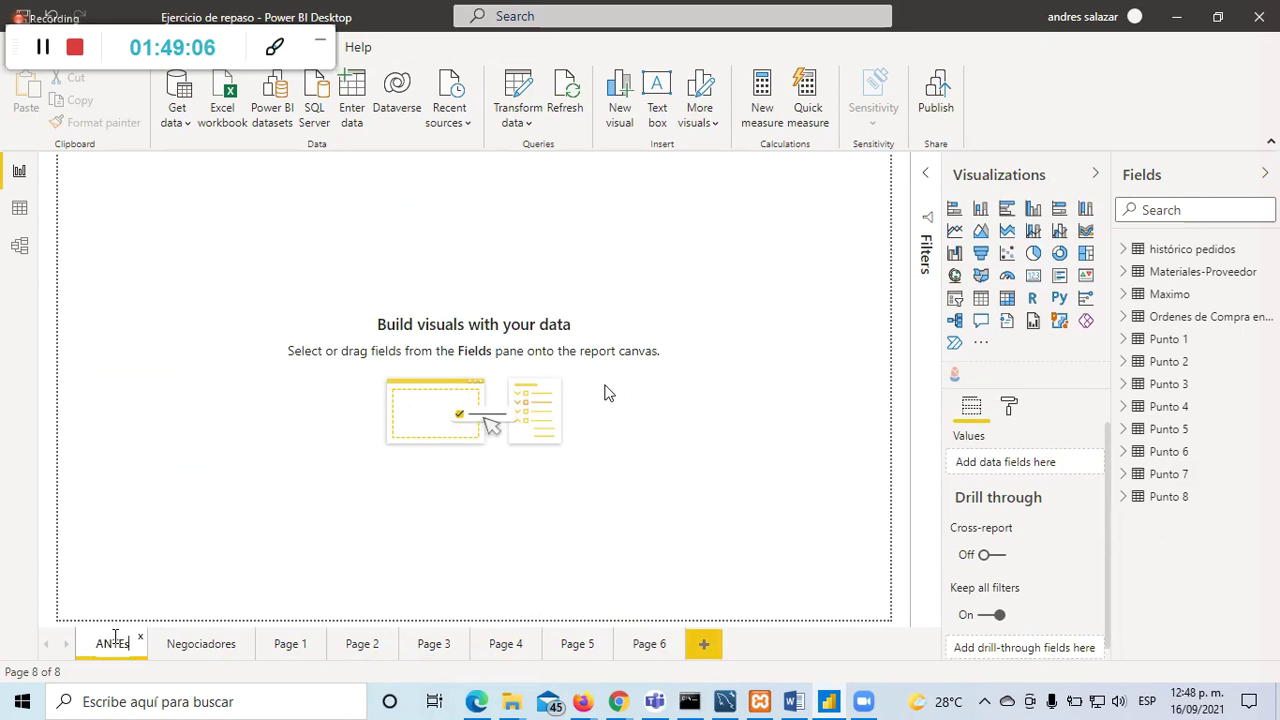
key("Return")
double_click(115, 643)
left_click(114, 638)
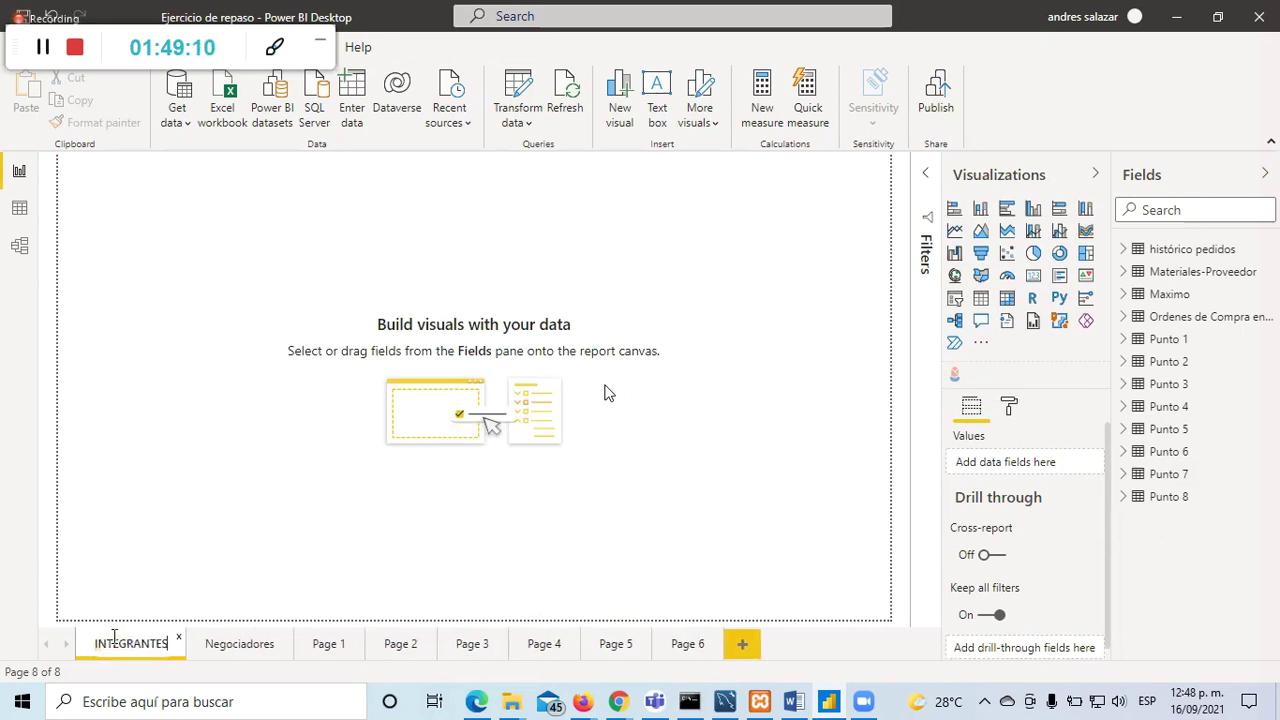
left_click(127, 358)
Step: Add a text box listing the two team members' names, shorten it and move it lower
left_click(657, 97)
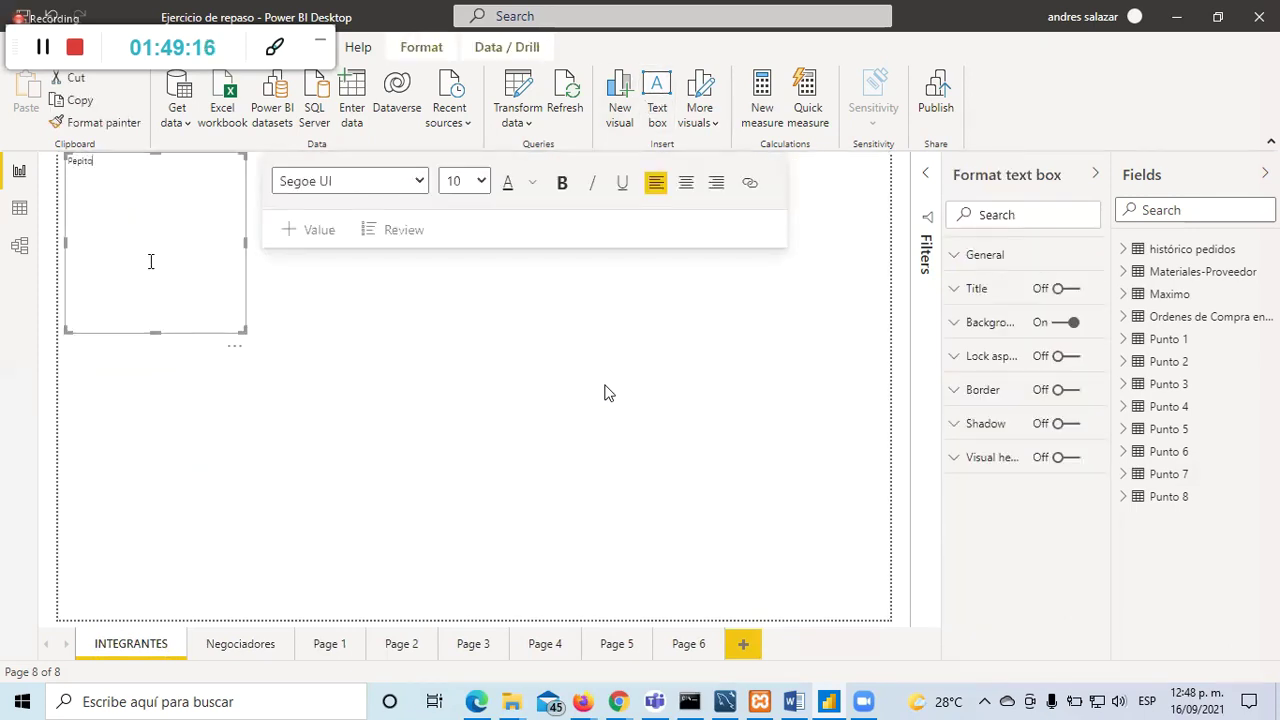
type("Juanito")
left_click(495, 321)
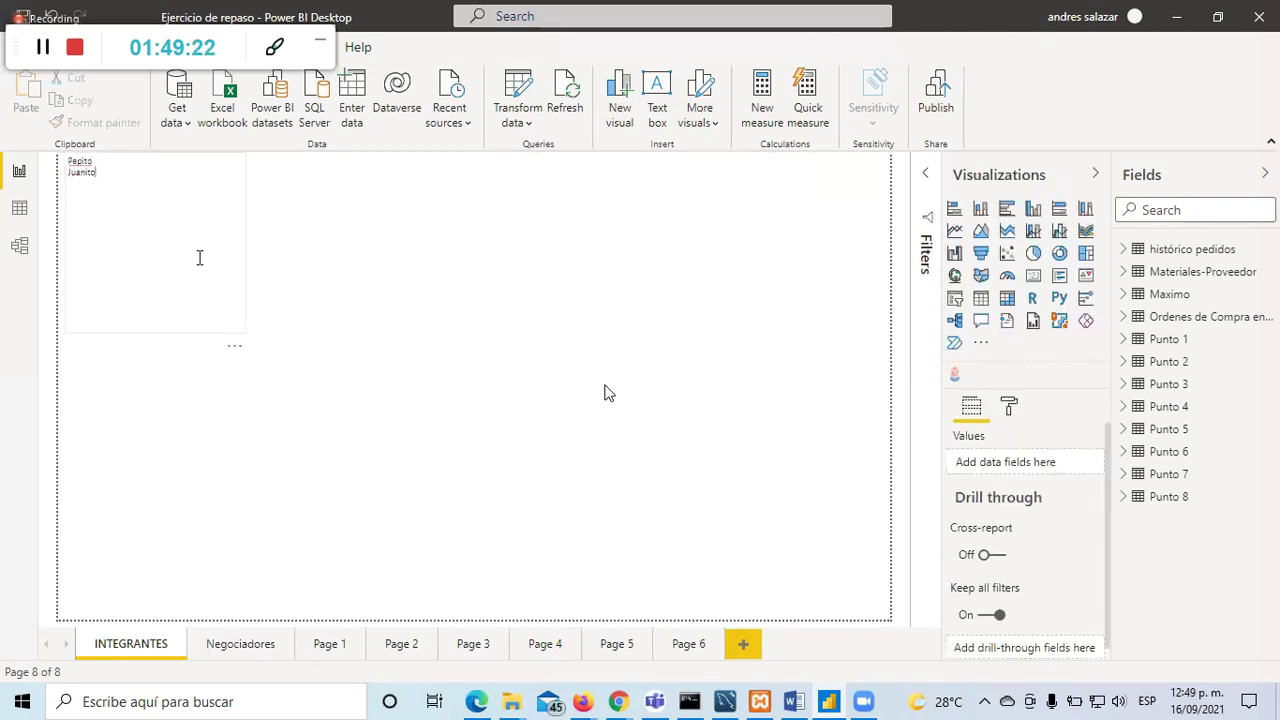
left_click(160, 338)
left_click_drag(160, 338, 295, 309)
left_click_drag(298, 450, 271, 426)
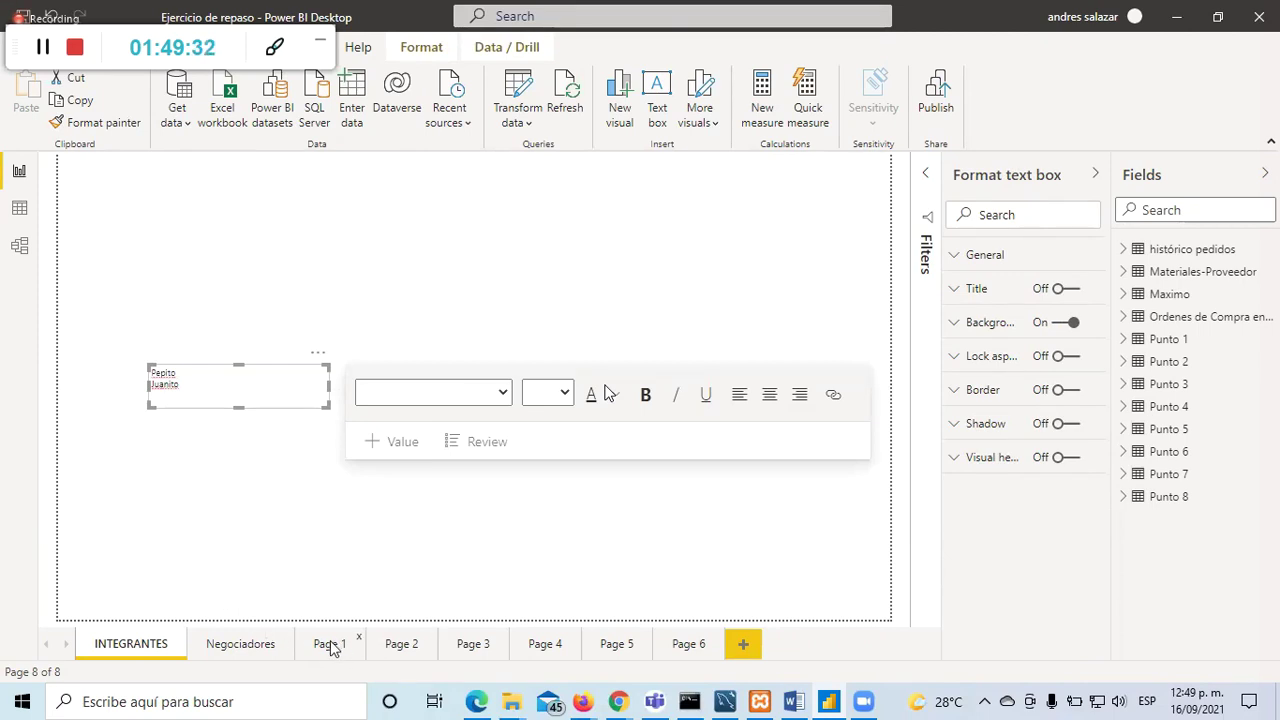
left_click(401, 648)
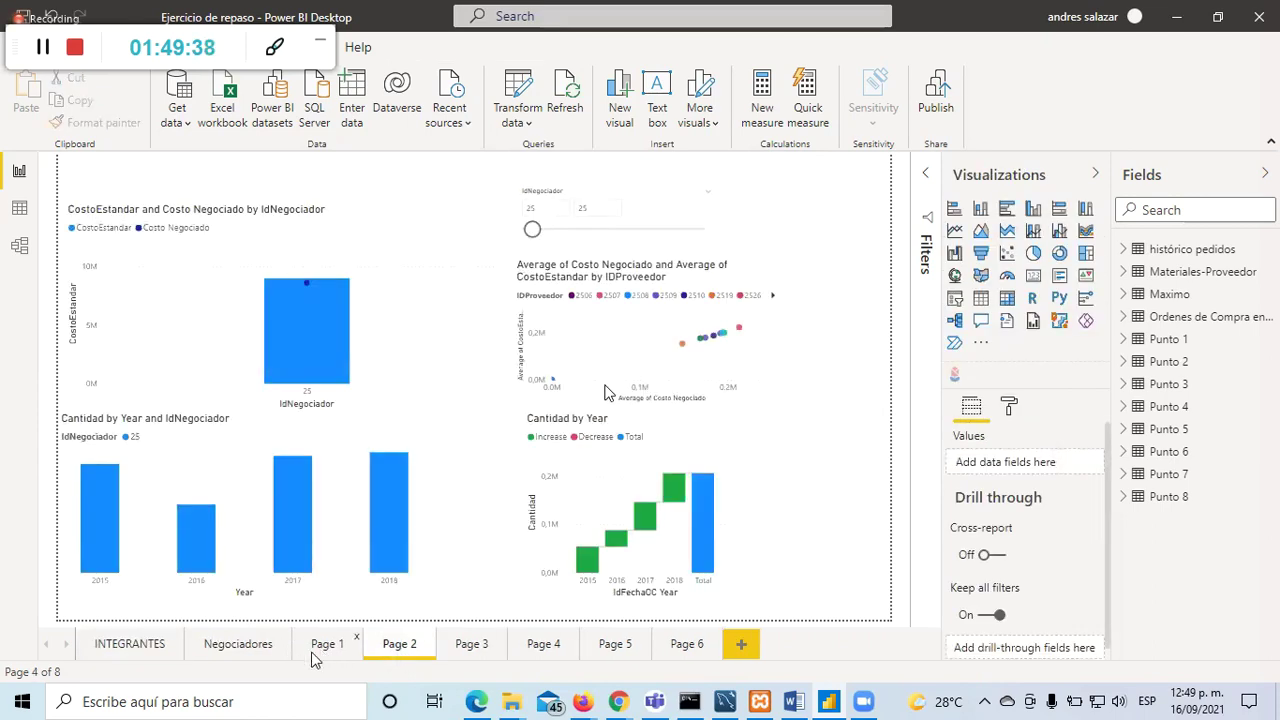
Step: Inspect Page 2's scatter and Cantidad by Year waterfall charts, then return to Page 1
left_click(318, 648)
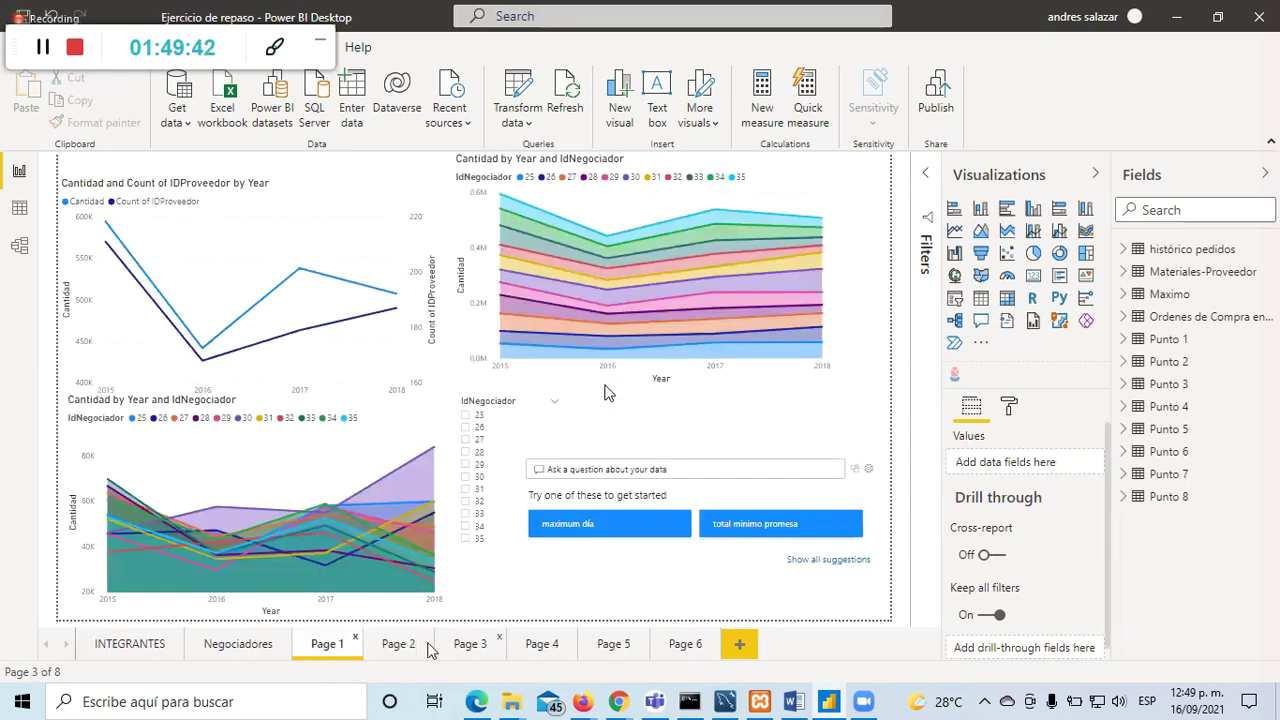
left_click(385, 645)
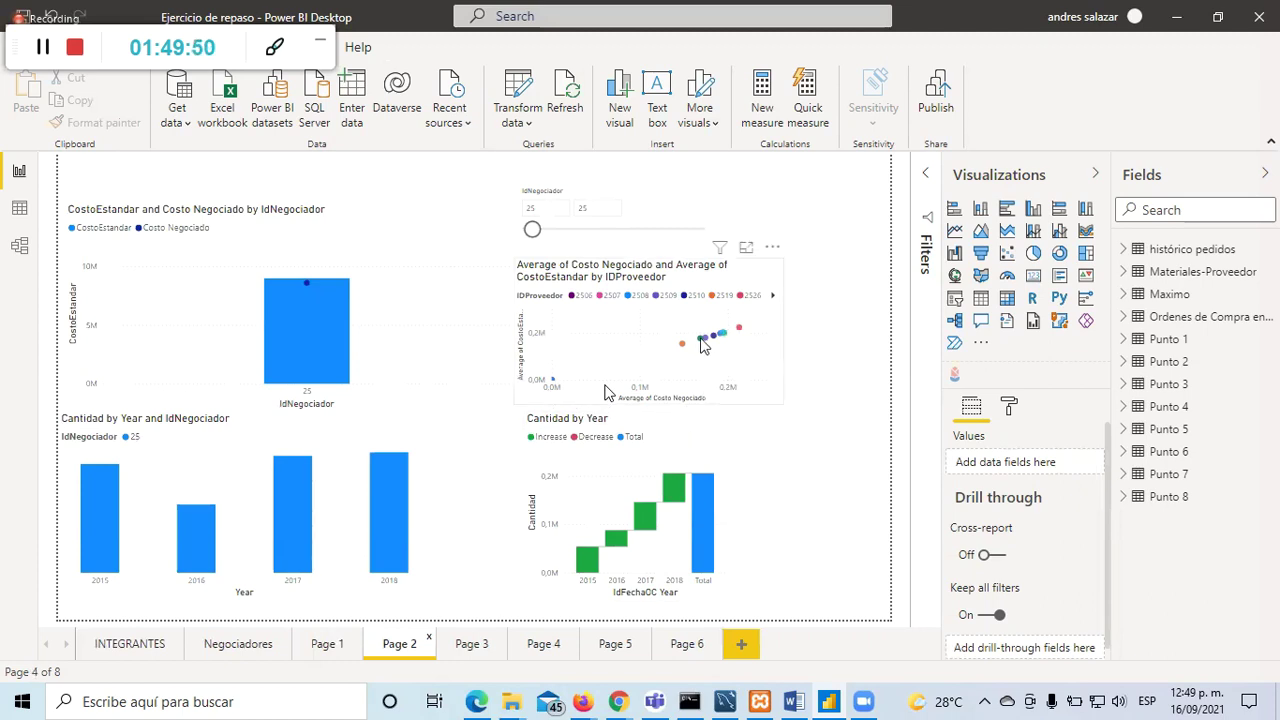
left_click(660, 342)
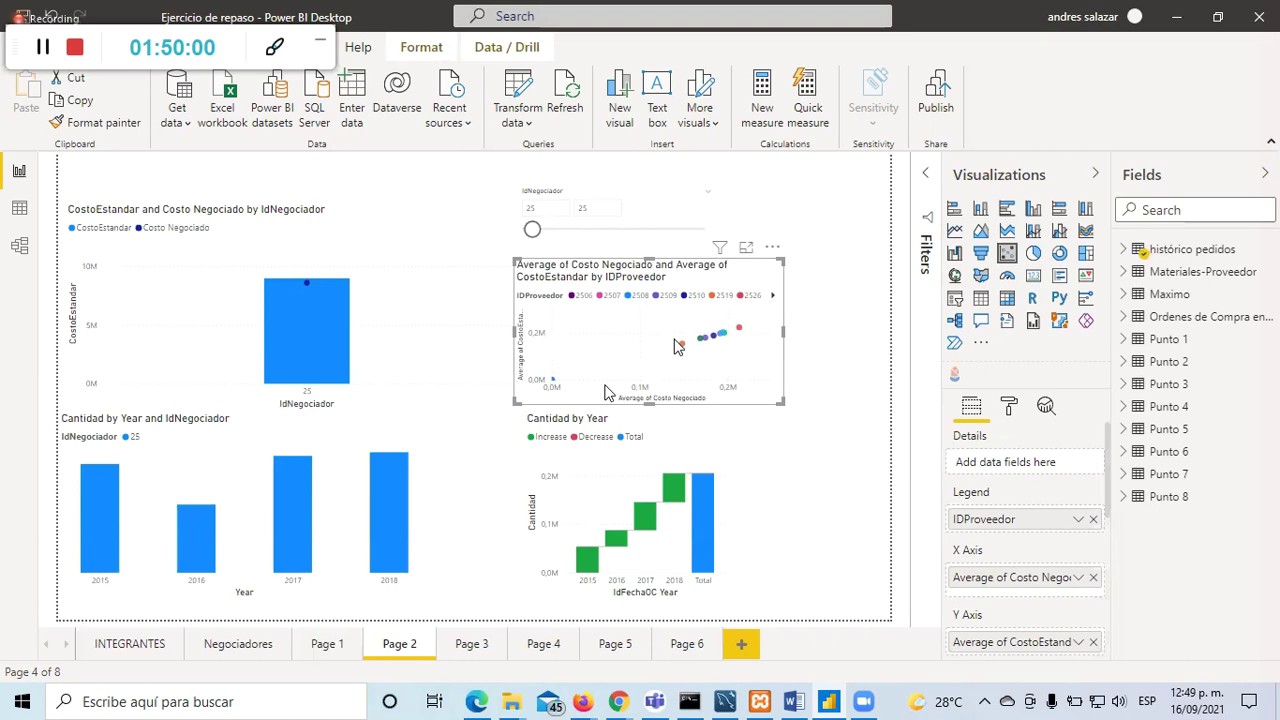
left_click(576, 537)
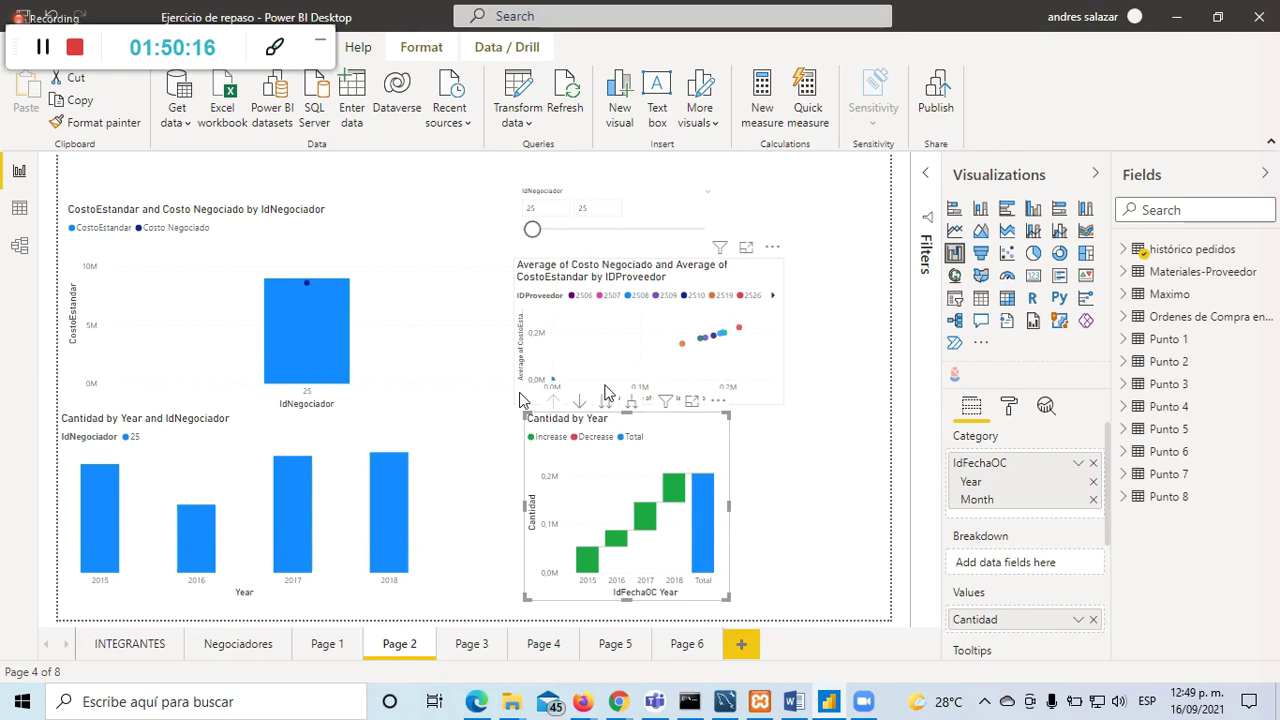
left_click(822, 477)
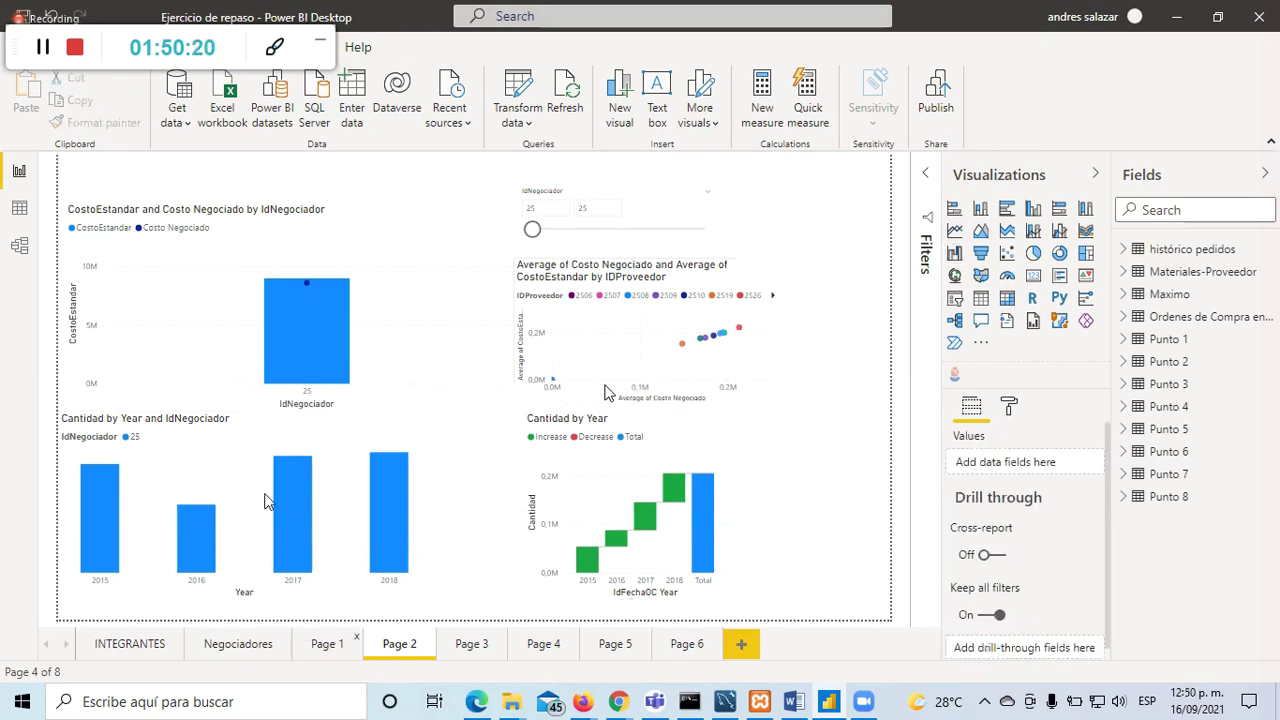
left_click(327, 643)
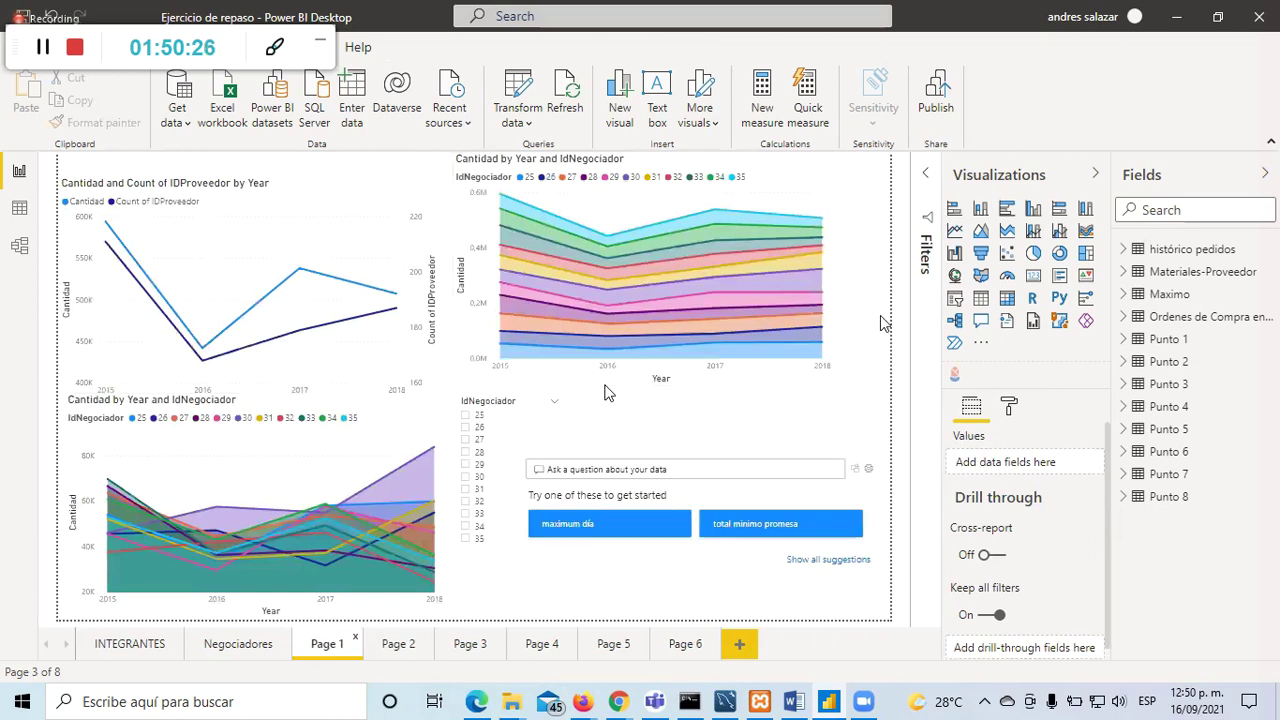
Step: Move through Page 2 to Page 3, whose gauge reads 12.00 with the slicer on 2509
left_click(397, 645)
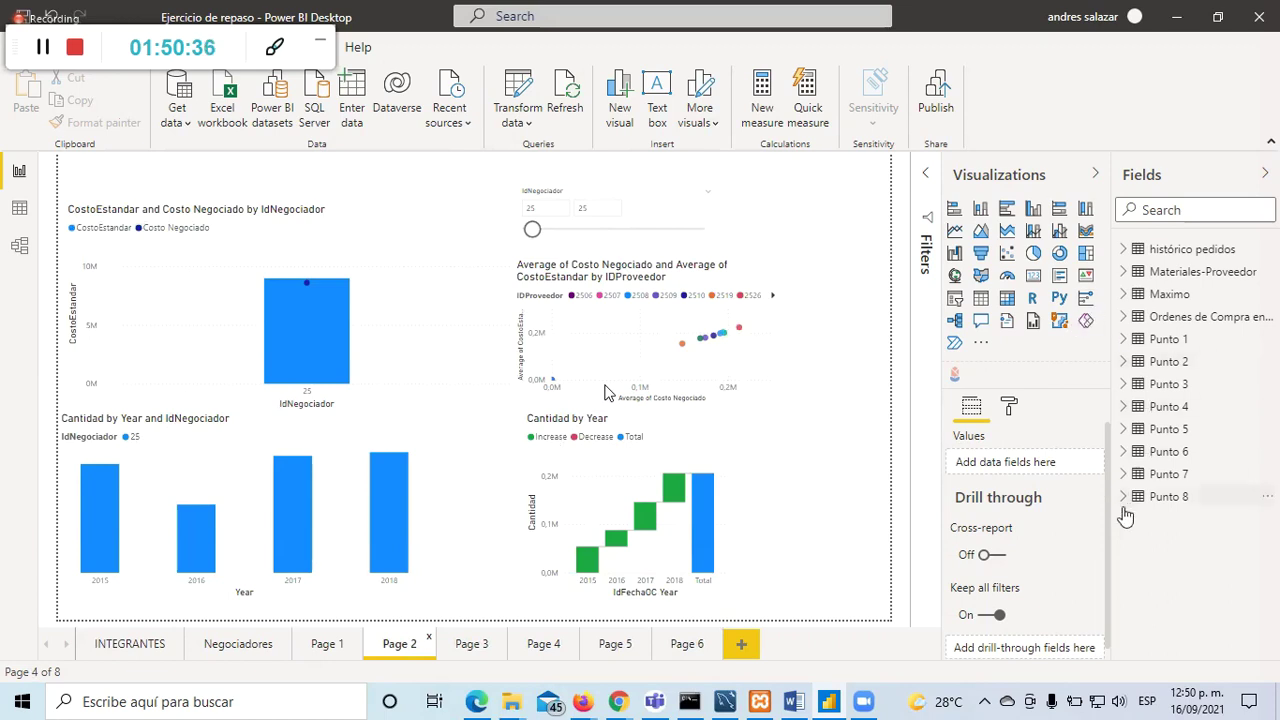
left_click(452, 650)
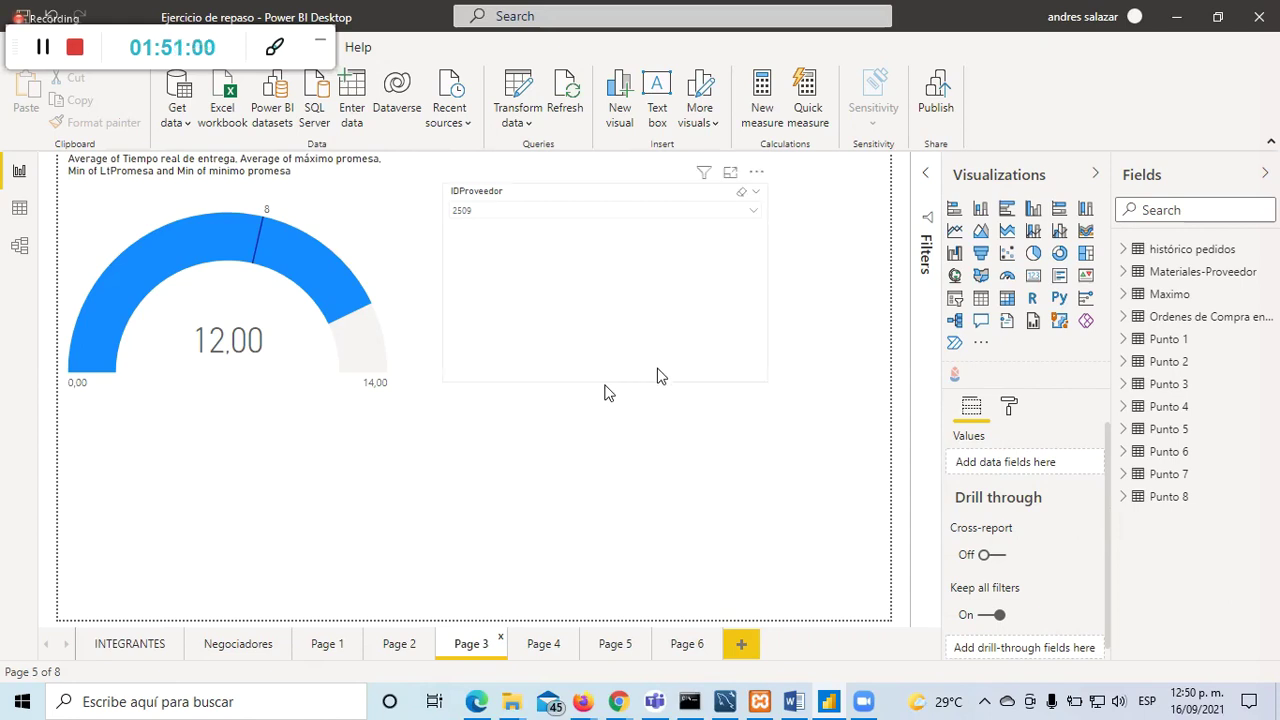
Step: Check Pages 4–6 and the INTEGRANTES names box, then save the report
left_click(528, 646)
left_click(610, 645)
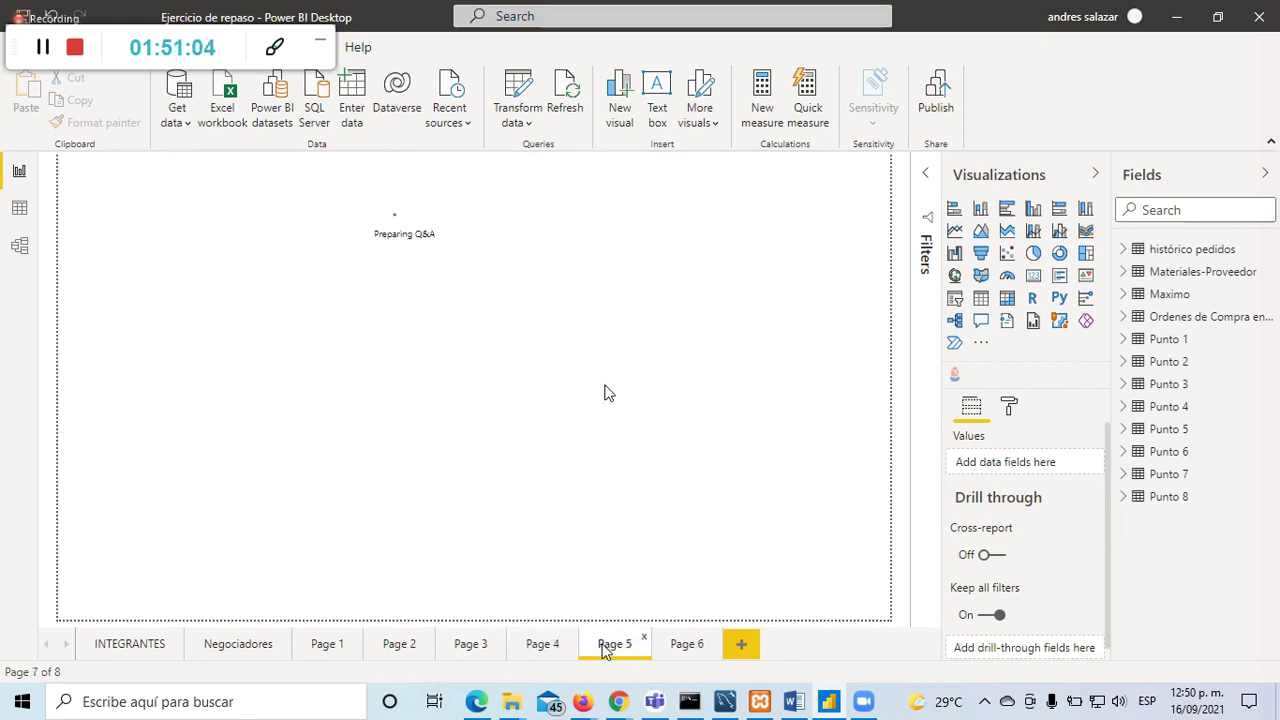
left_click(686, 645)
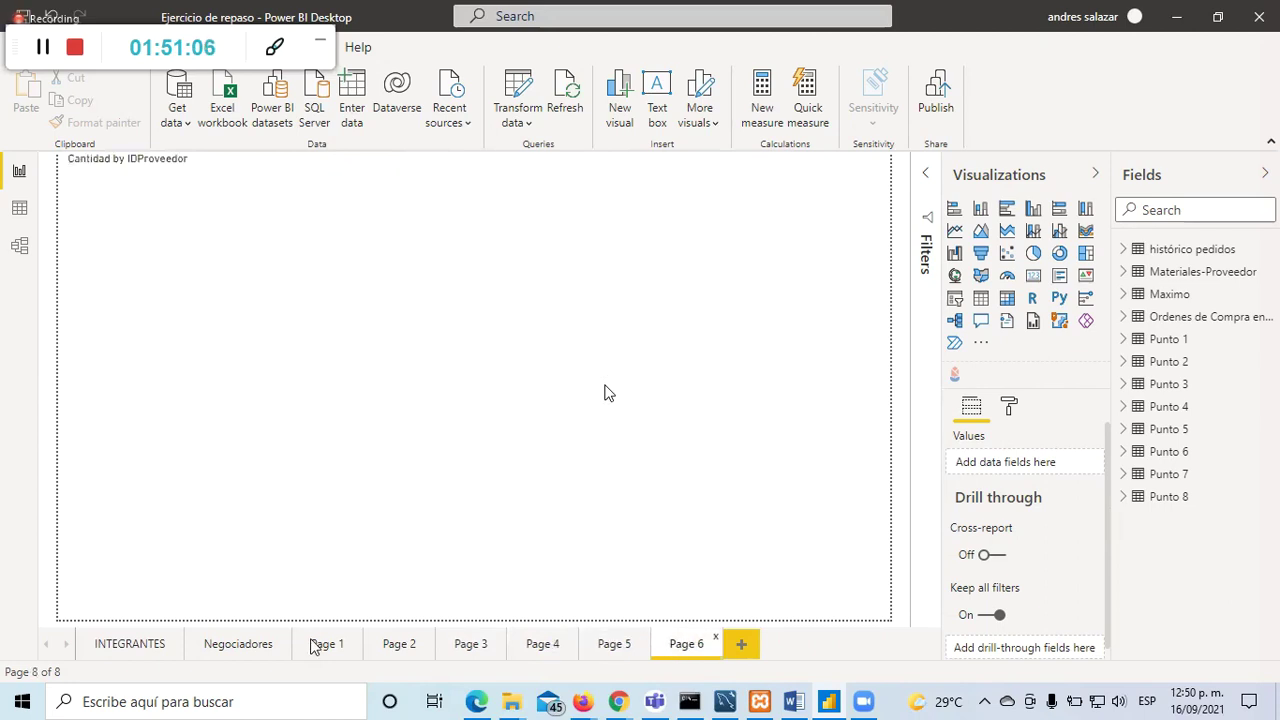
left_click(150, 643)
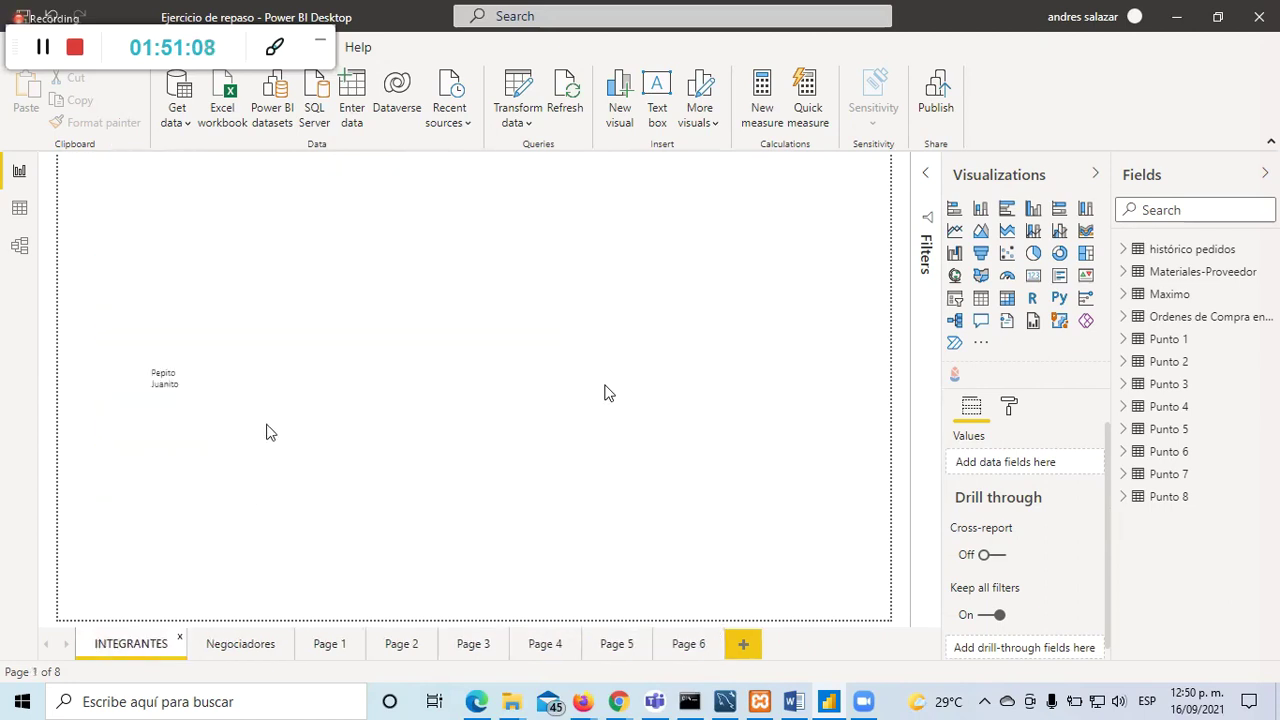
left_click(196, 381)
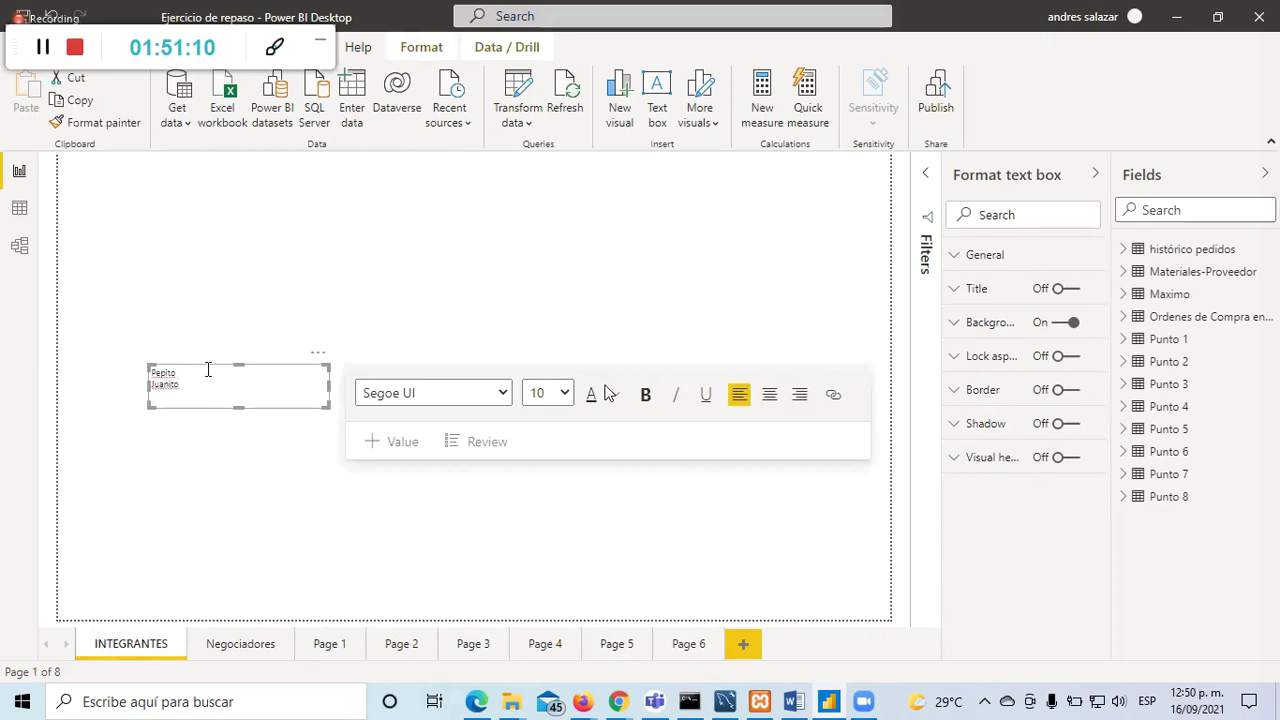
left_click(129, 206)
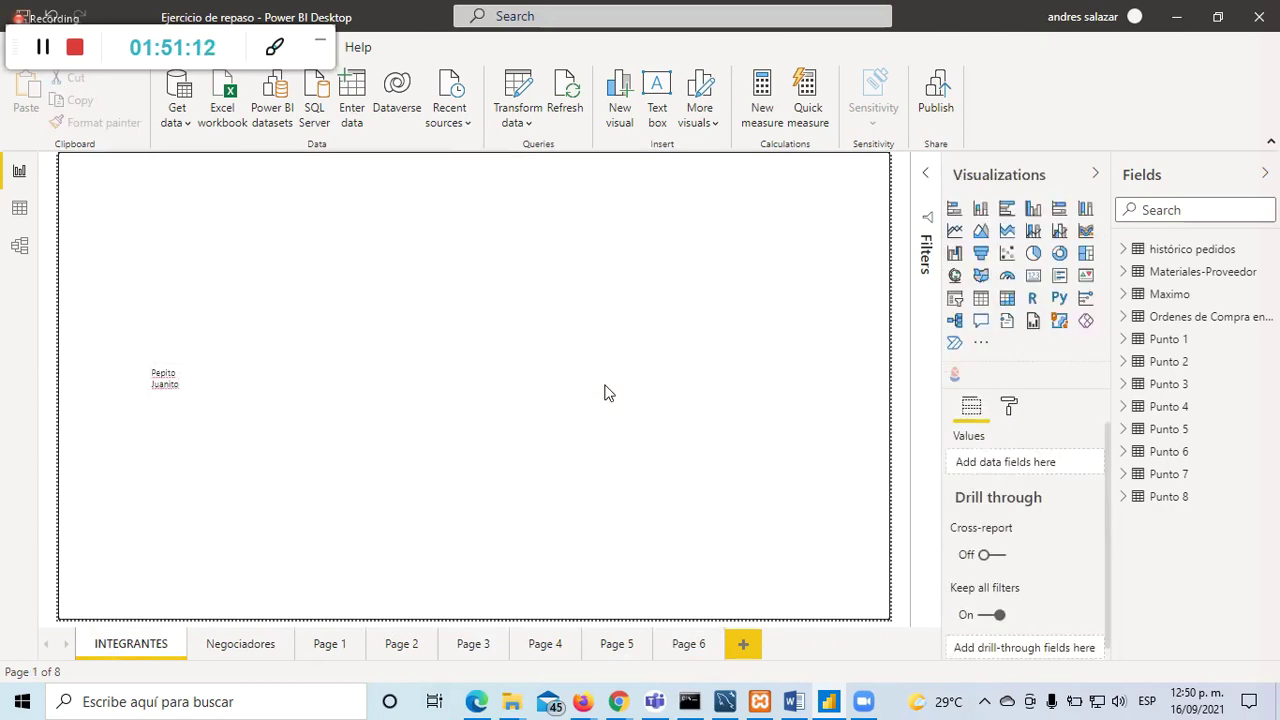
left_click(22, 47)
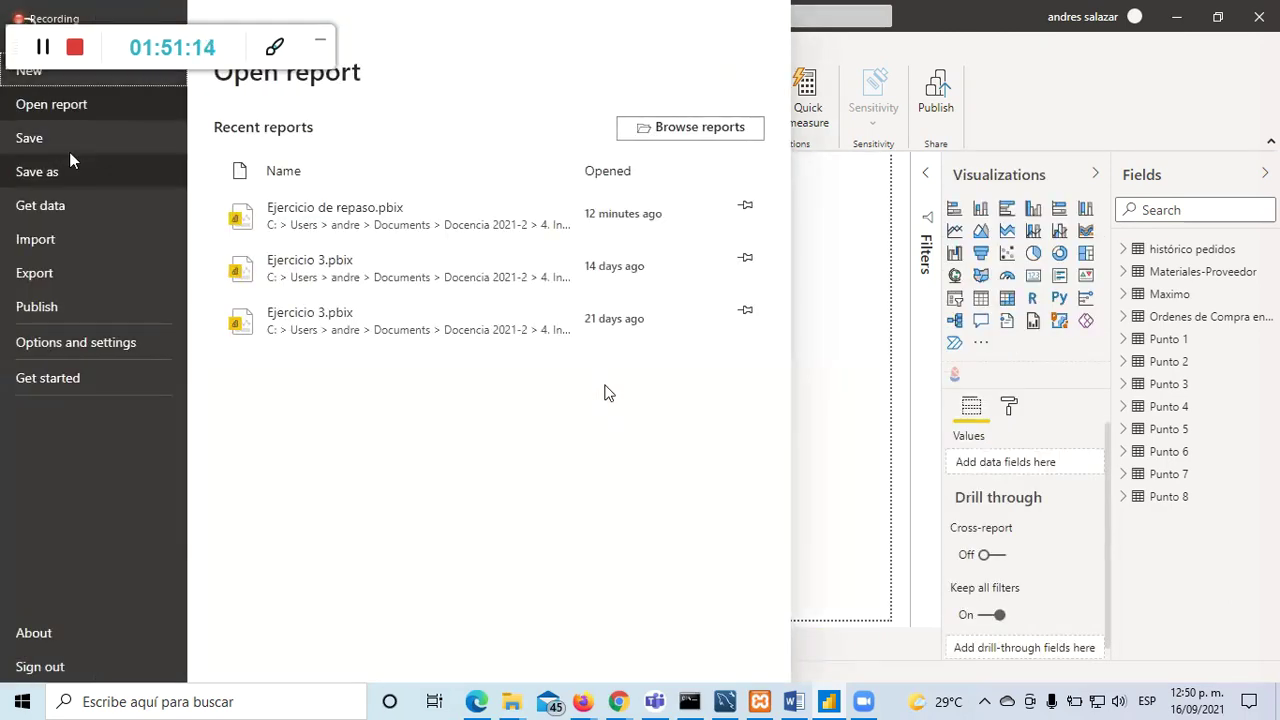
left_click(75, 146)
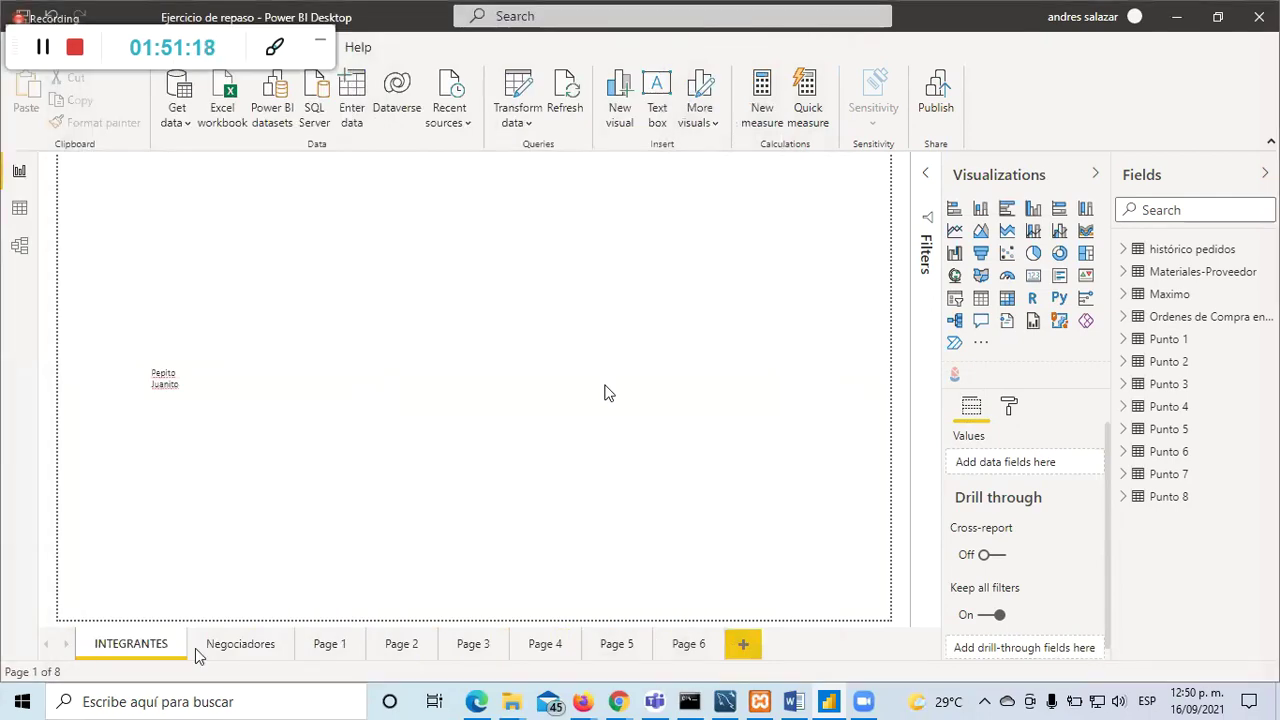
Step: Open the Power Query Editor on the histórico pedidos query via Transform data
left_click(369, 640)
left_click(401, 644)
left_click(530, 122)
left_click(557, 148)
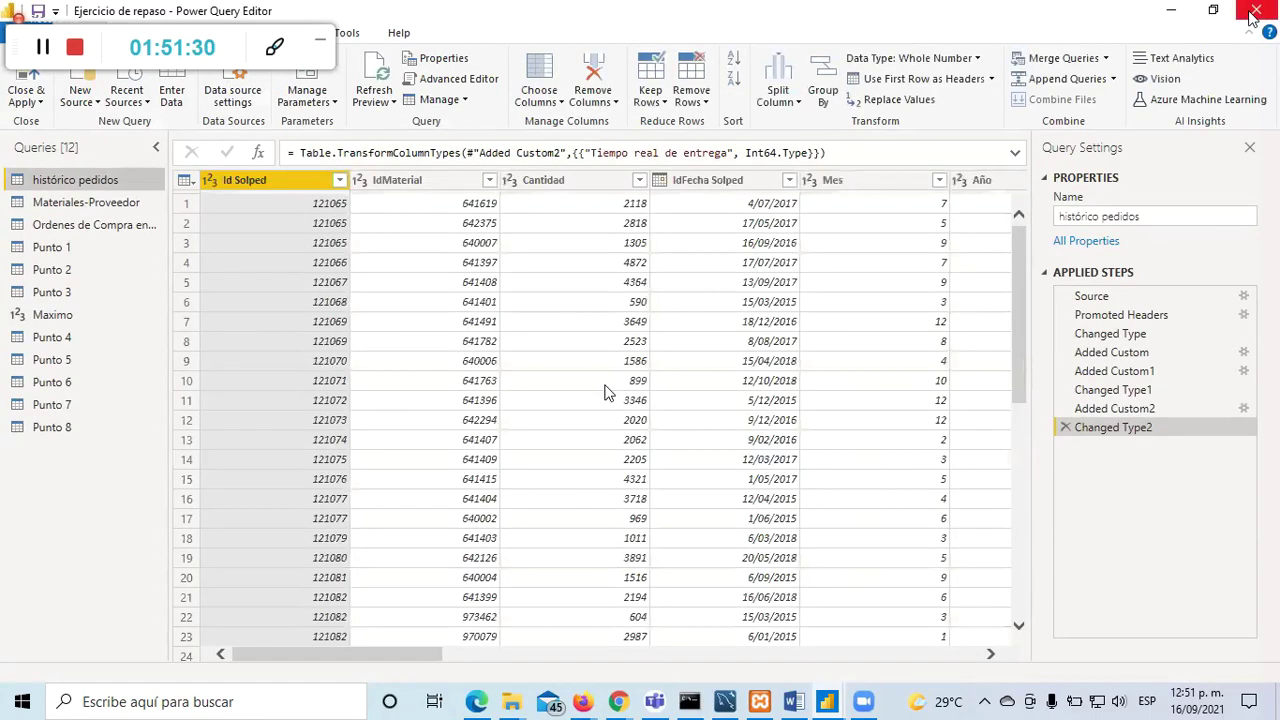
Step: Close the Power Query Editor, return to the Negociadores page, and check the taskbar clock
left_click(1252, 18)
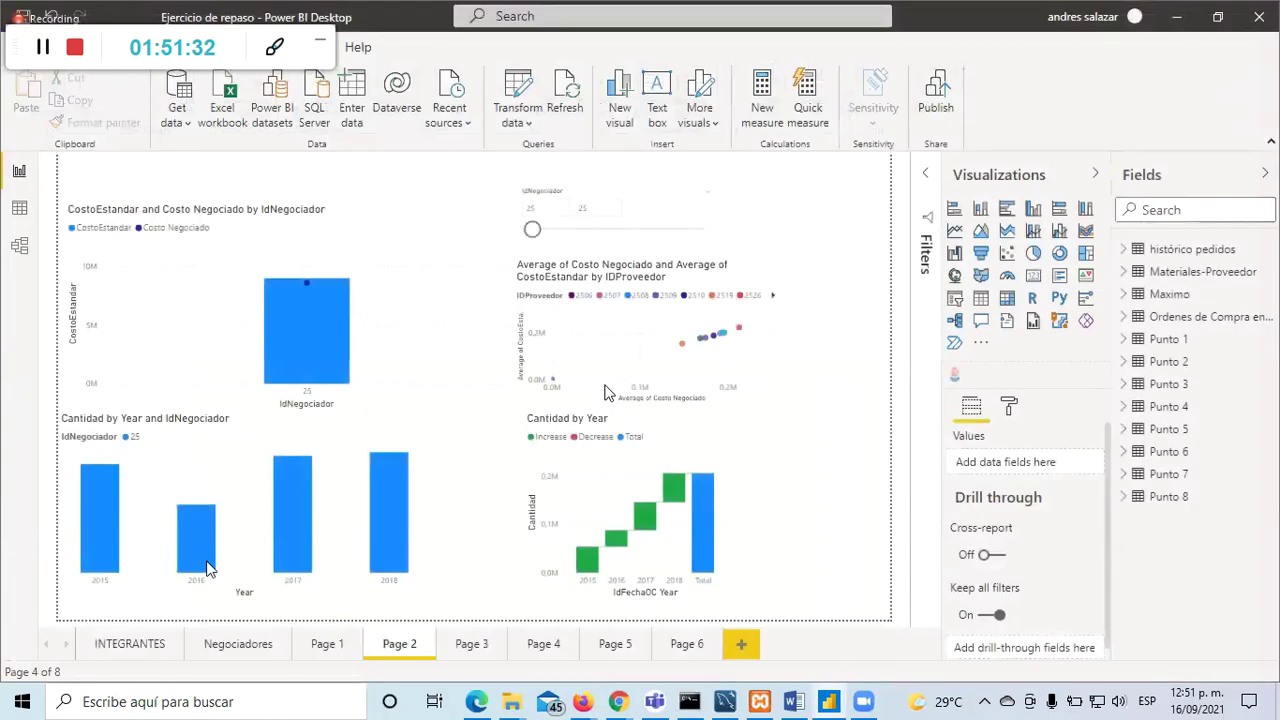
left_click(238, 648)
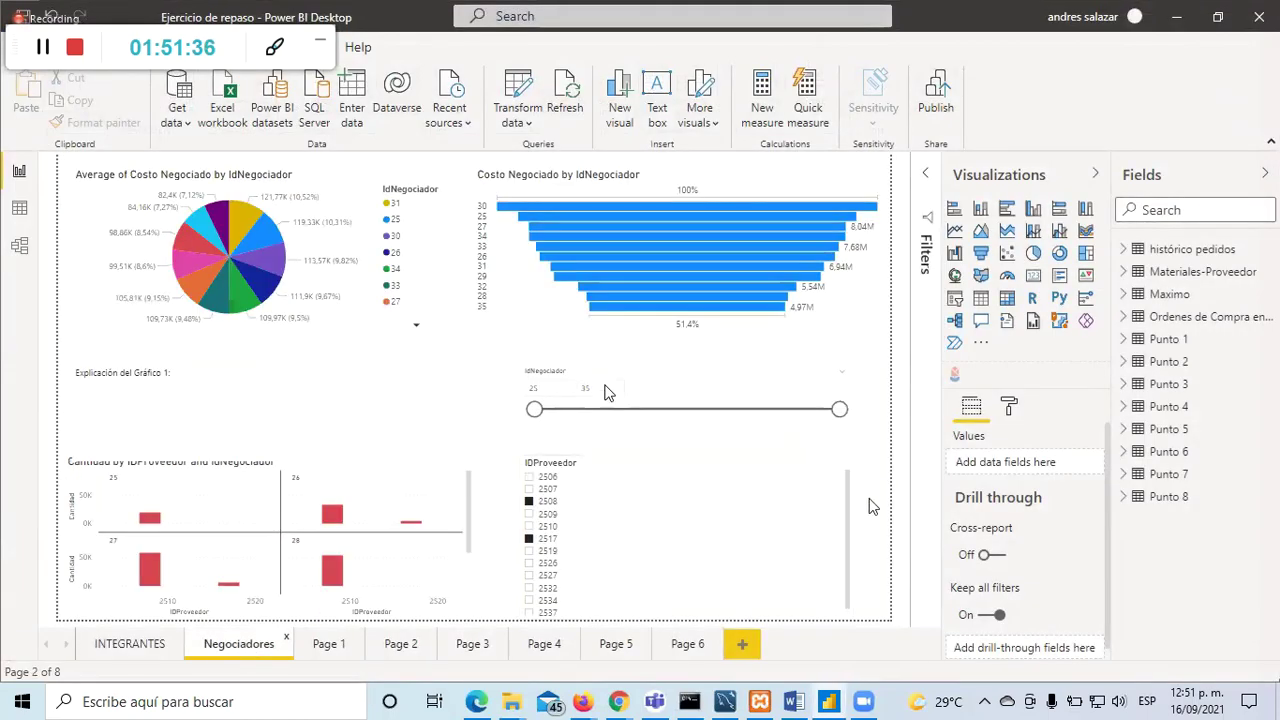
left_click(1192, 710)
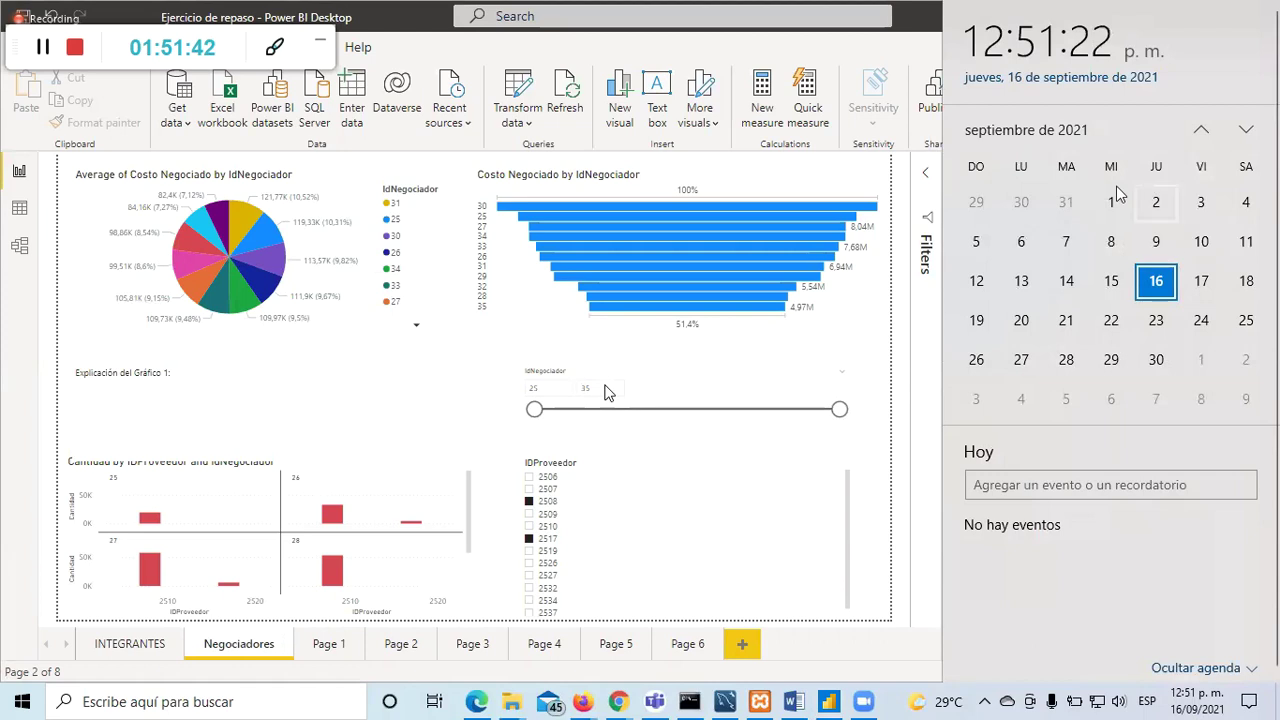
left_click(906, 392)
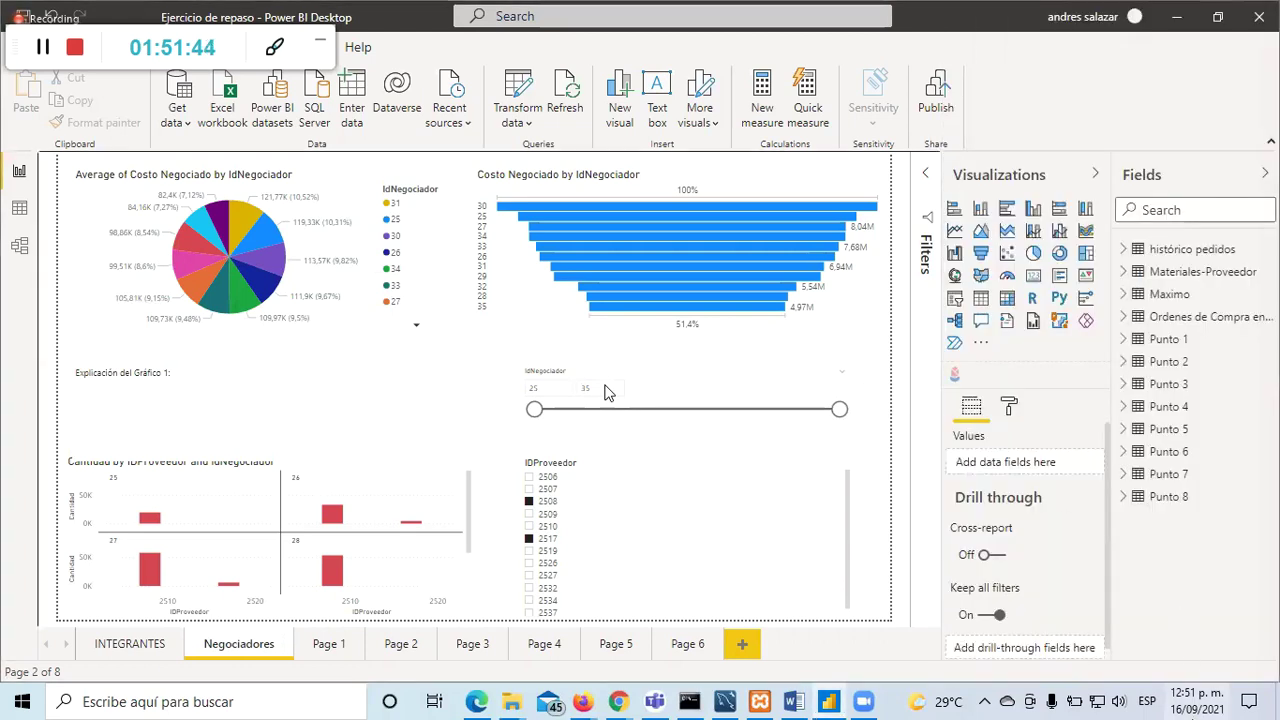
left_click(1208, 706)
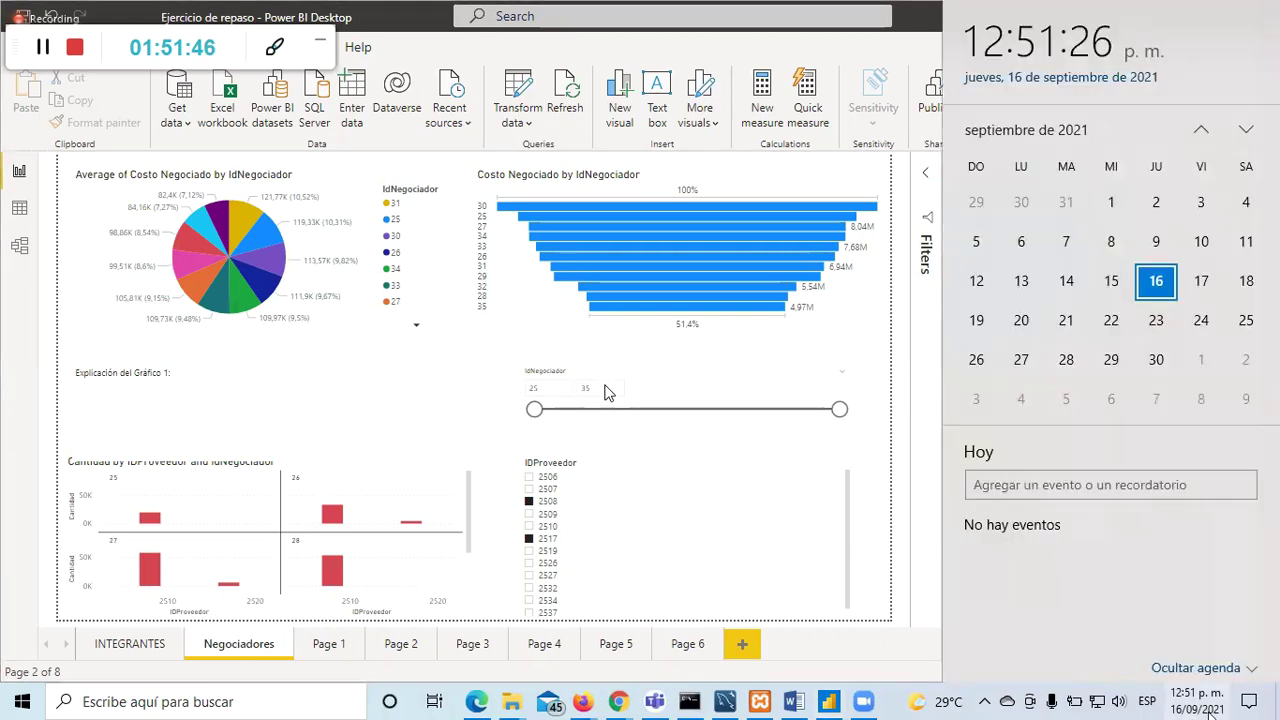
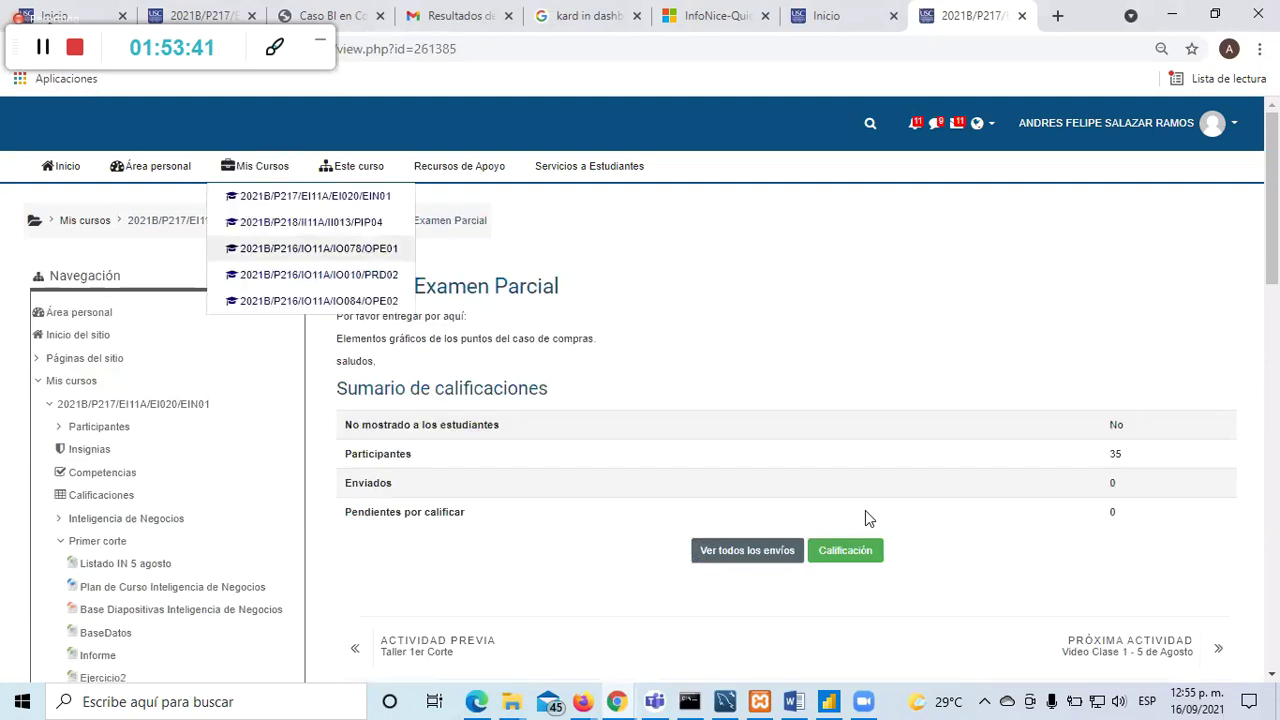
Step: Open the editing settings of the Entrega Examen Parcial assignment in the Primer corte section
left_click(326, 221)
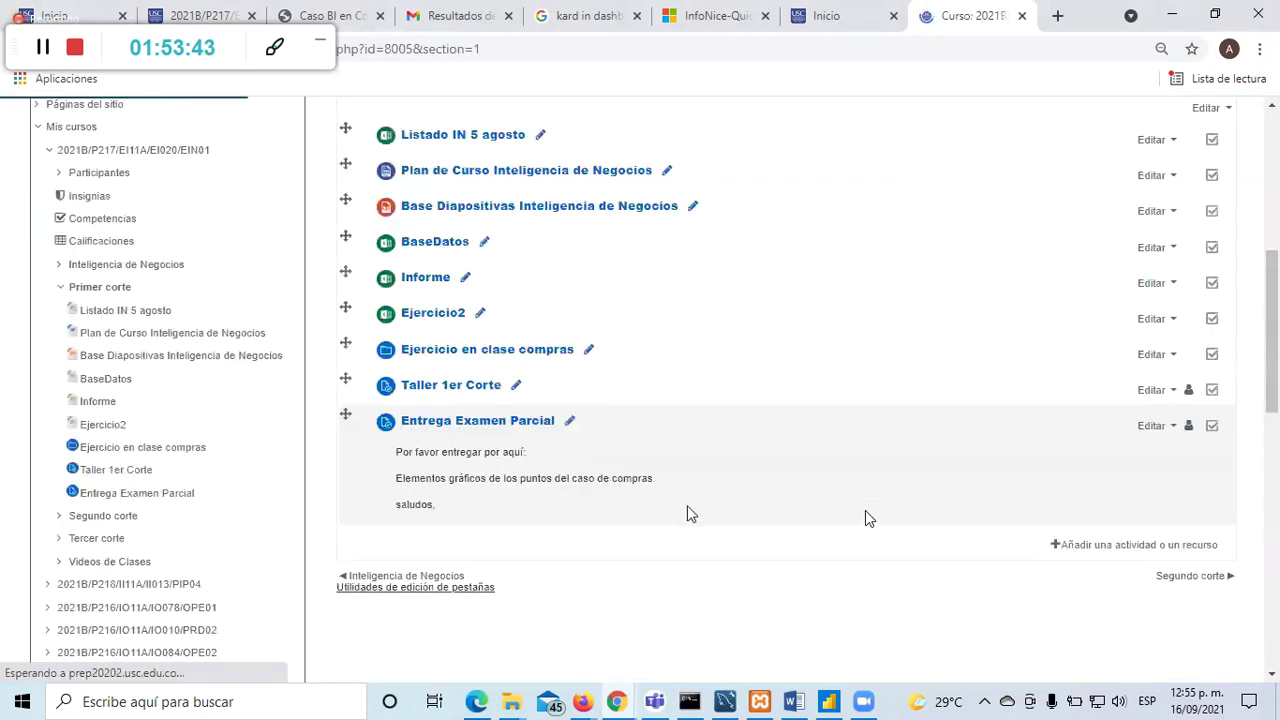
scroll(1114, 437, "down", 1)
left_click(1155, 430)
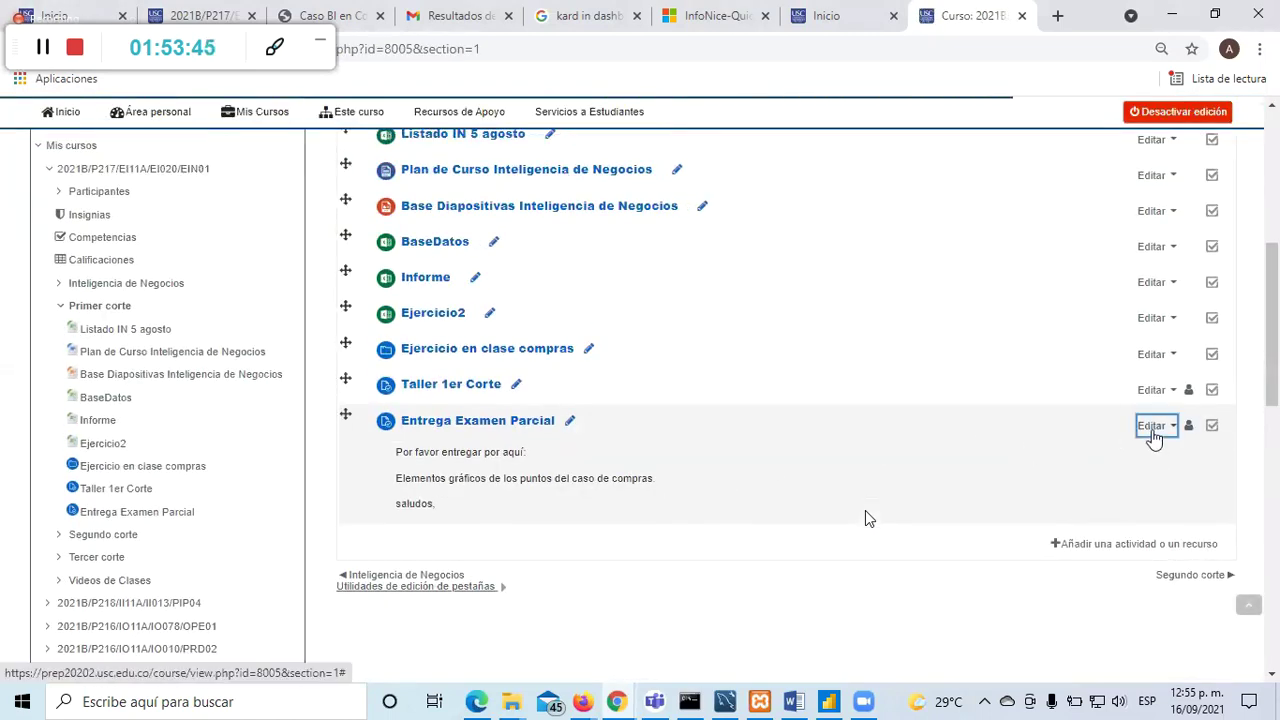
left_click(1088, 460)
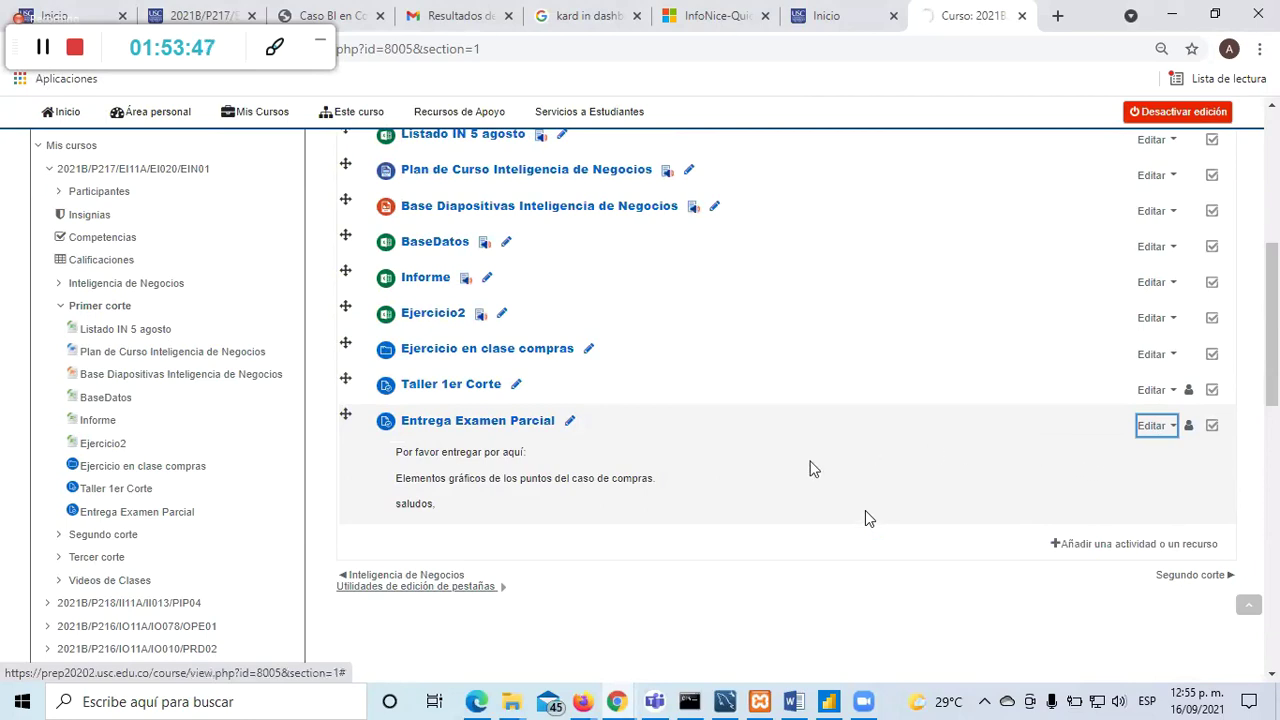
Step: Check today's date and save the assignment with its 16–19 September 2021 availability window
scroll(806, 467, "down", 4)
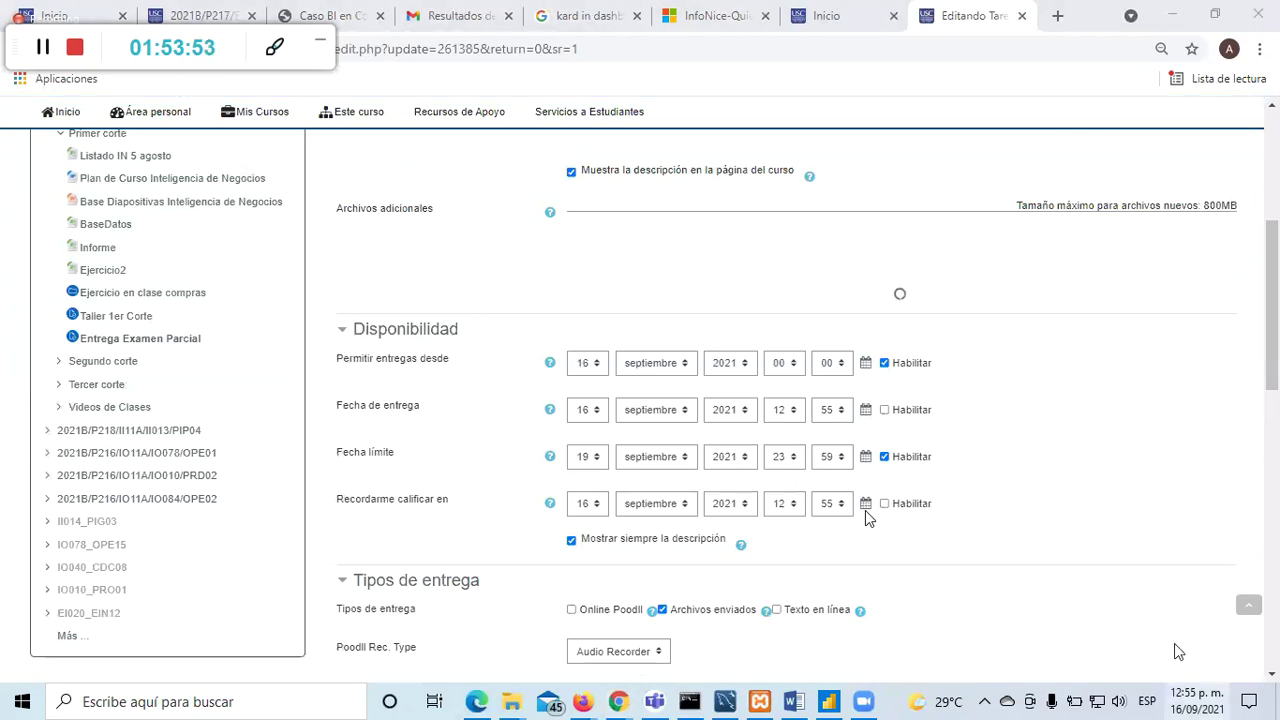
left_click(1213, 701)
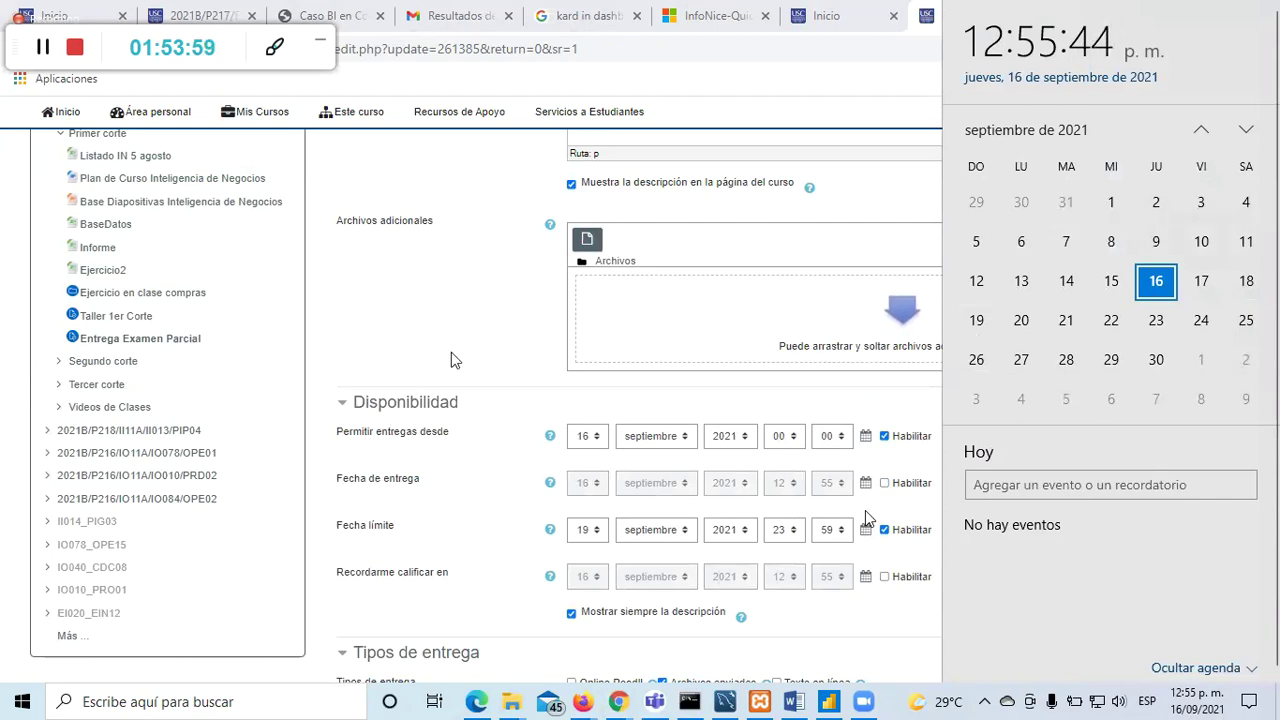
left_click(477, 363)
scroll(500, 400, "down", 5)
scroll(515, 430, "down", 4)
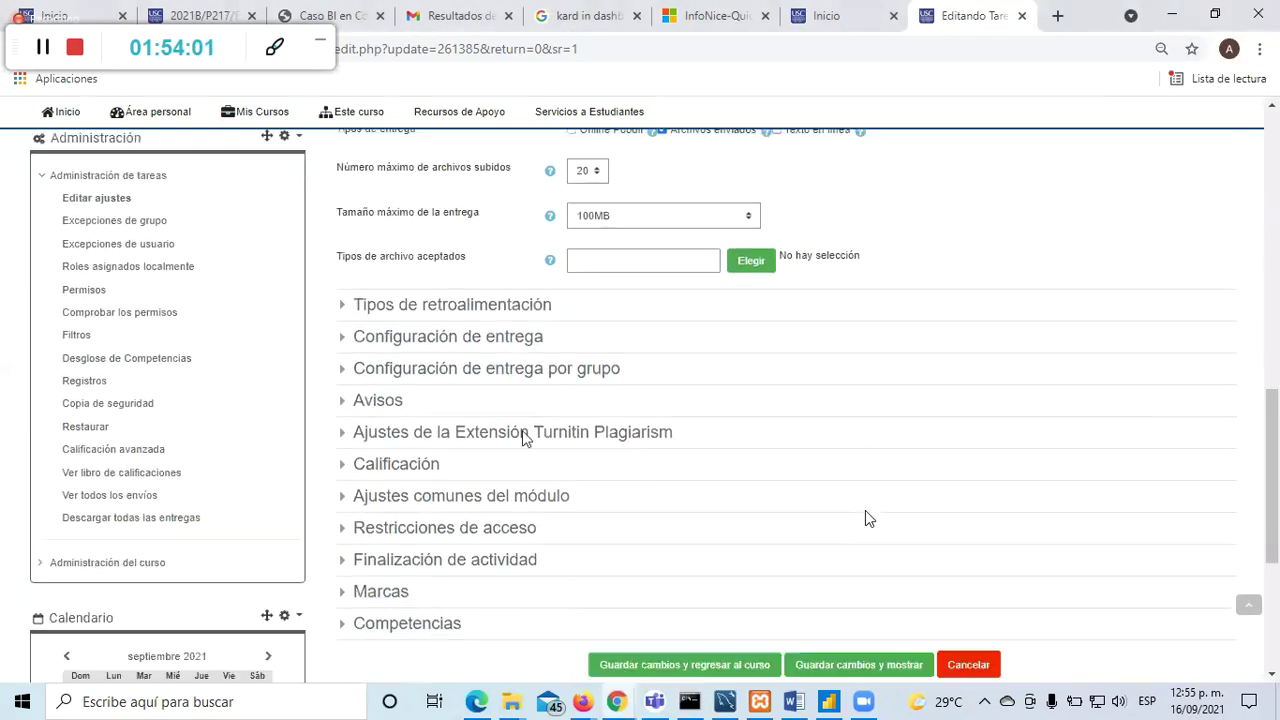
left_click(693, 393)
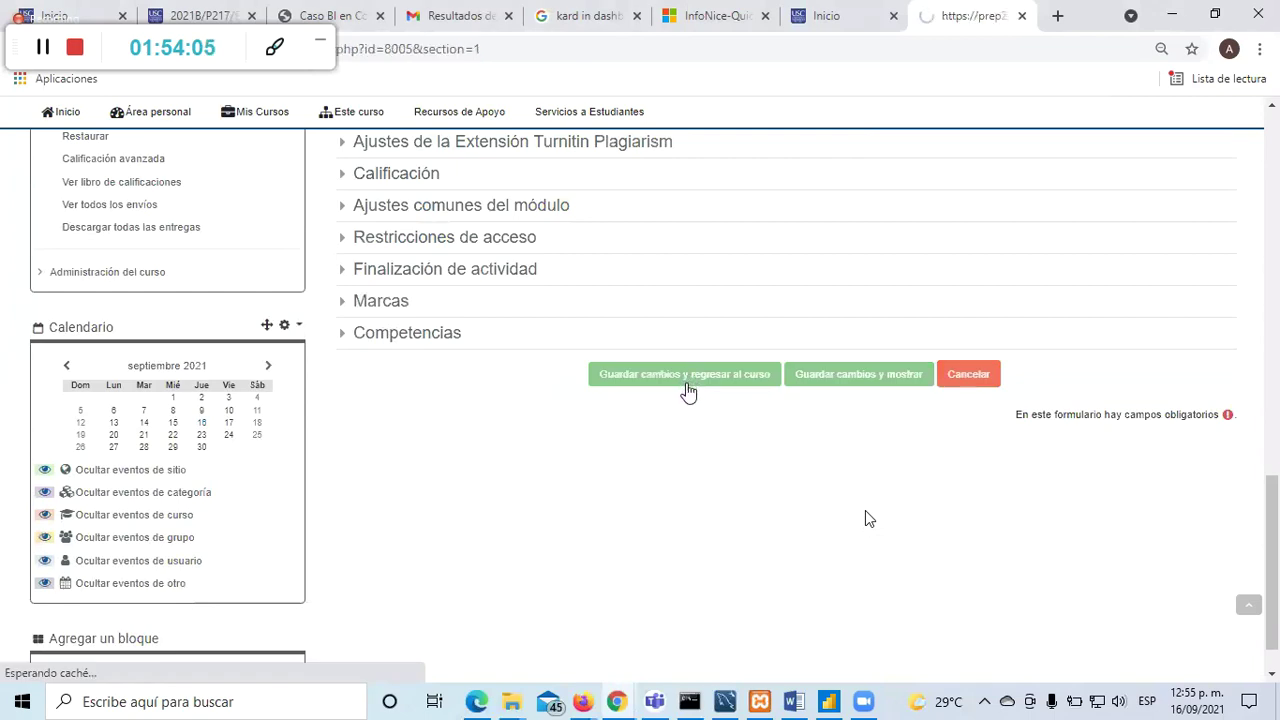
Step: Open Google Drive in a new Chrome tab from the Google apps grid
left_click(1058, 16)
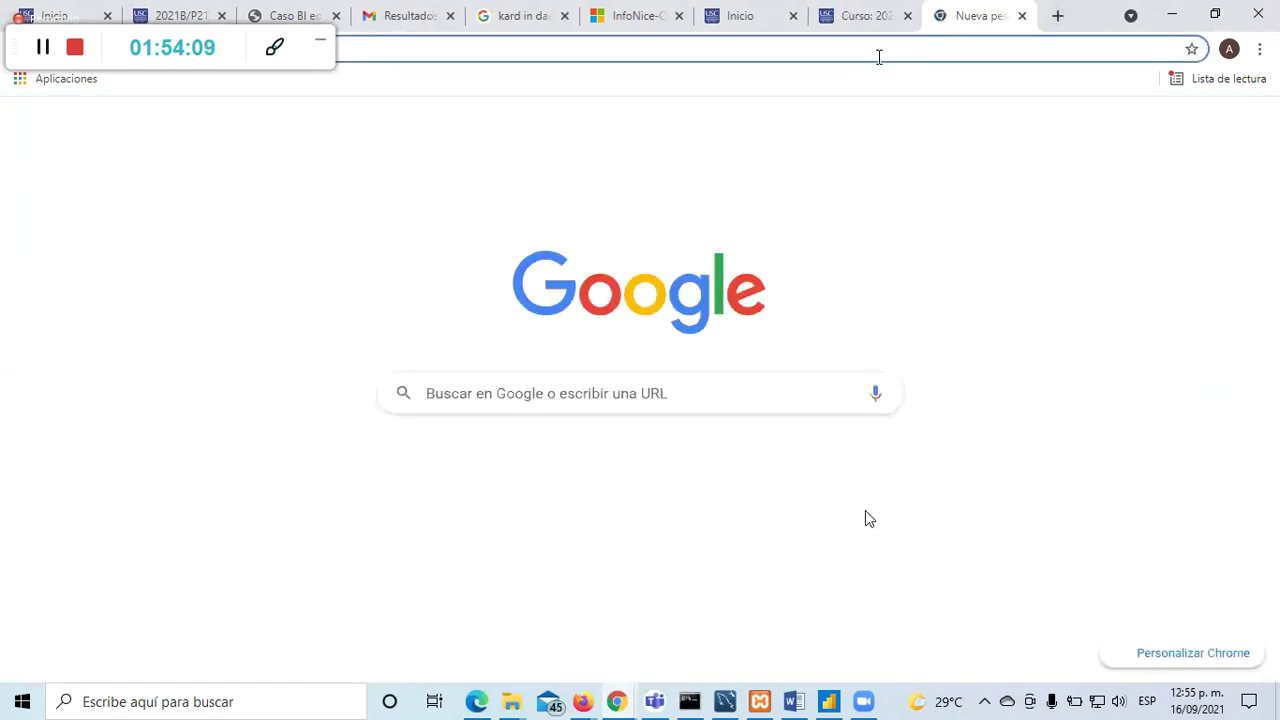
left_click(878, 55)
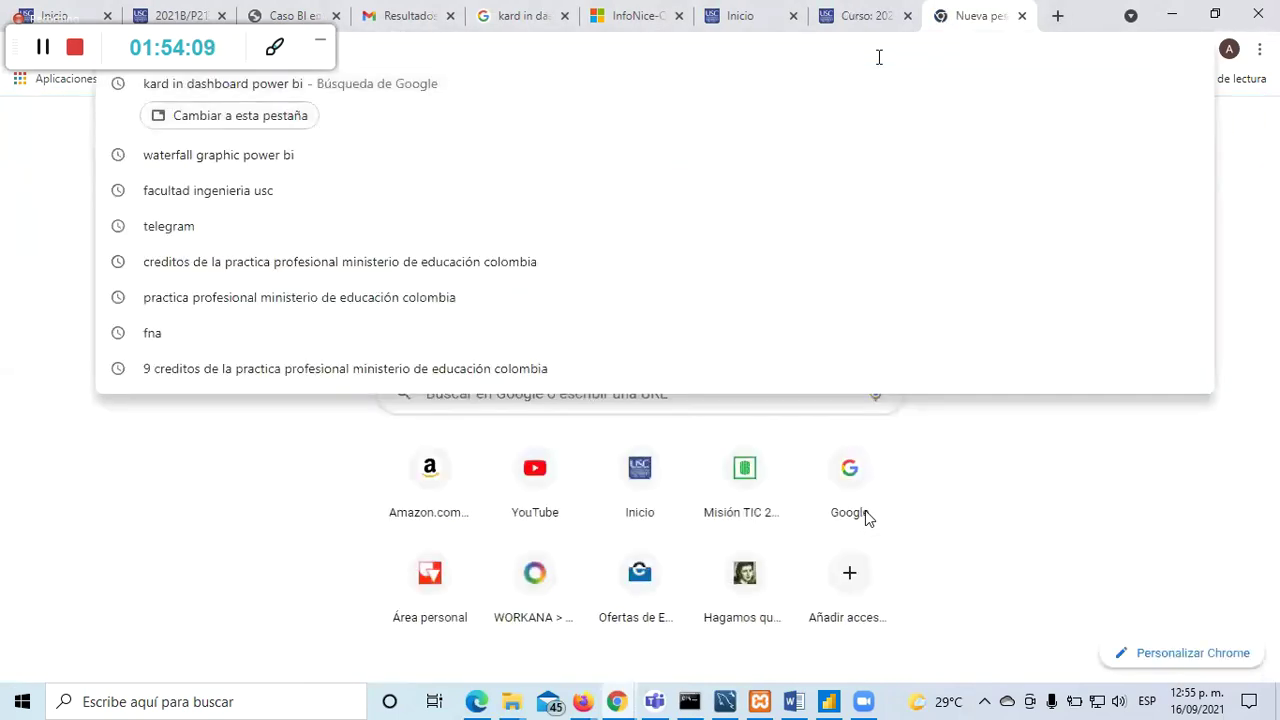
left_click(1237, 298)
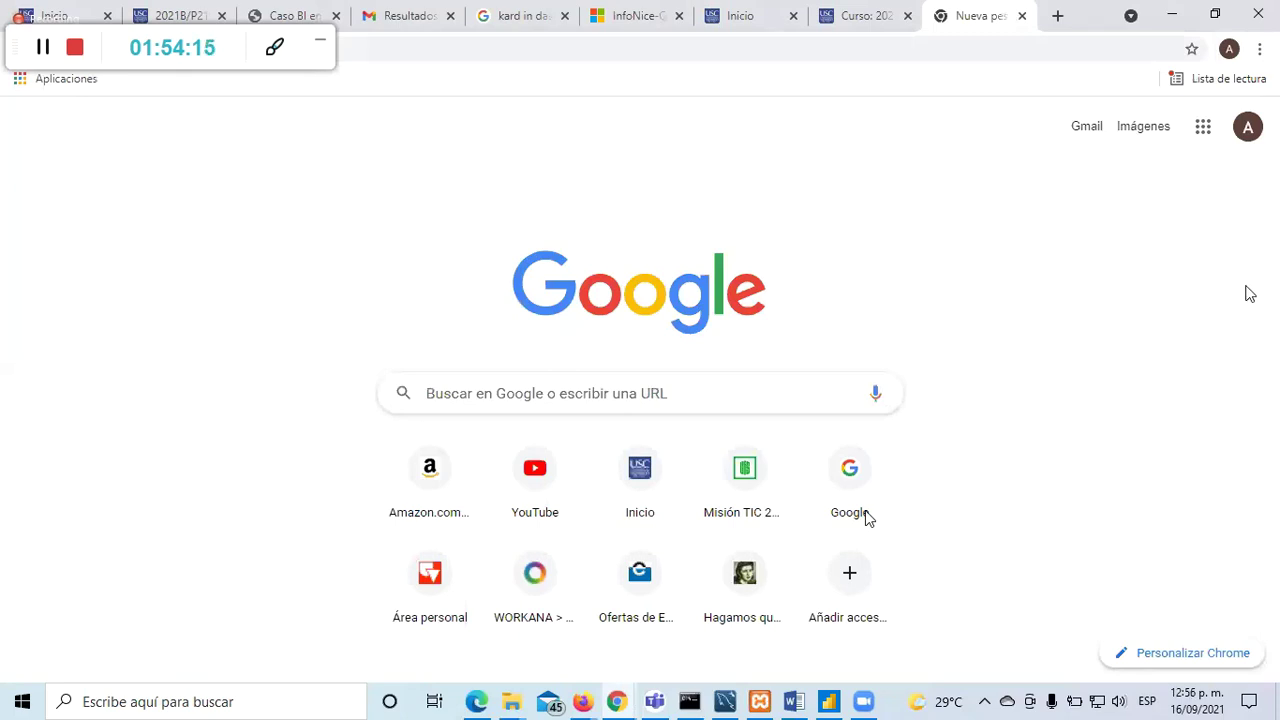
left_click(1203, 130)
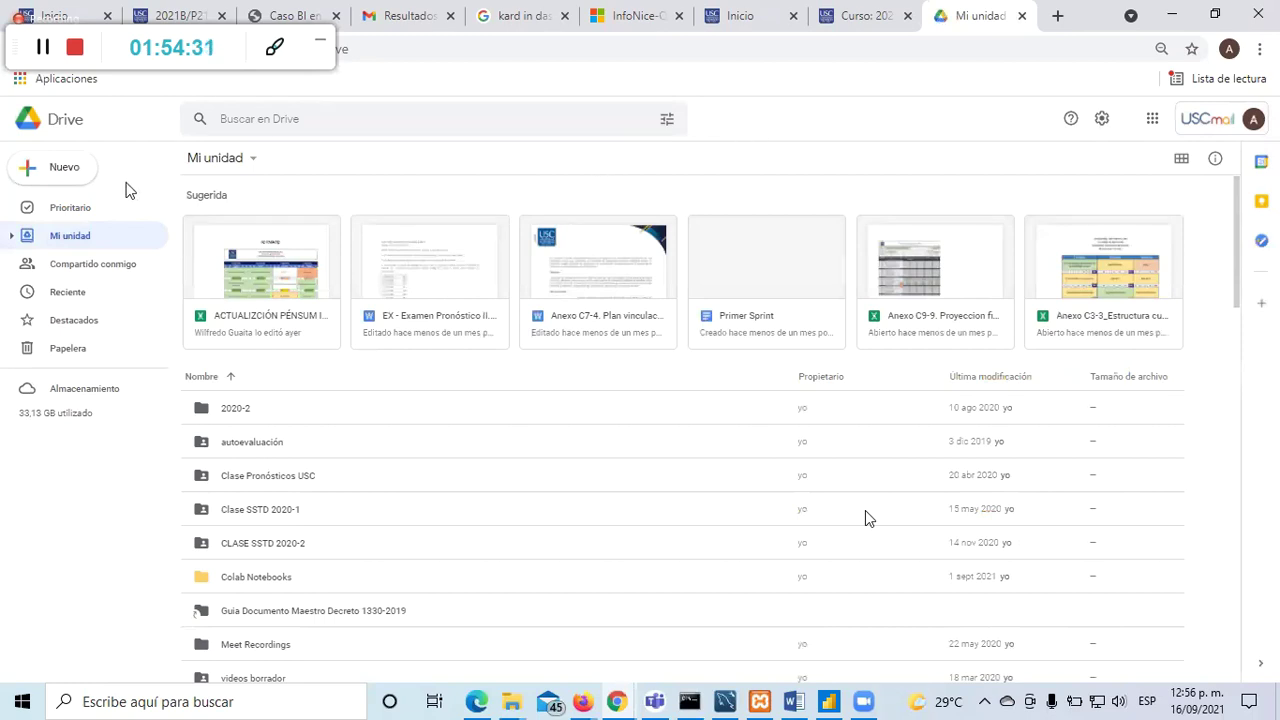
Step: Switch to the meeting window with Alt+S
key("alt+s")
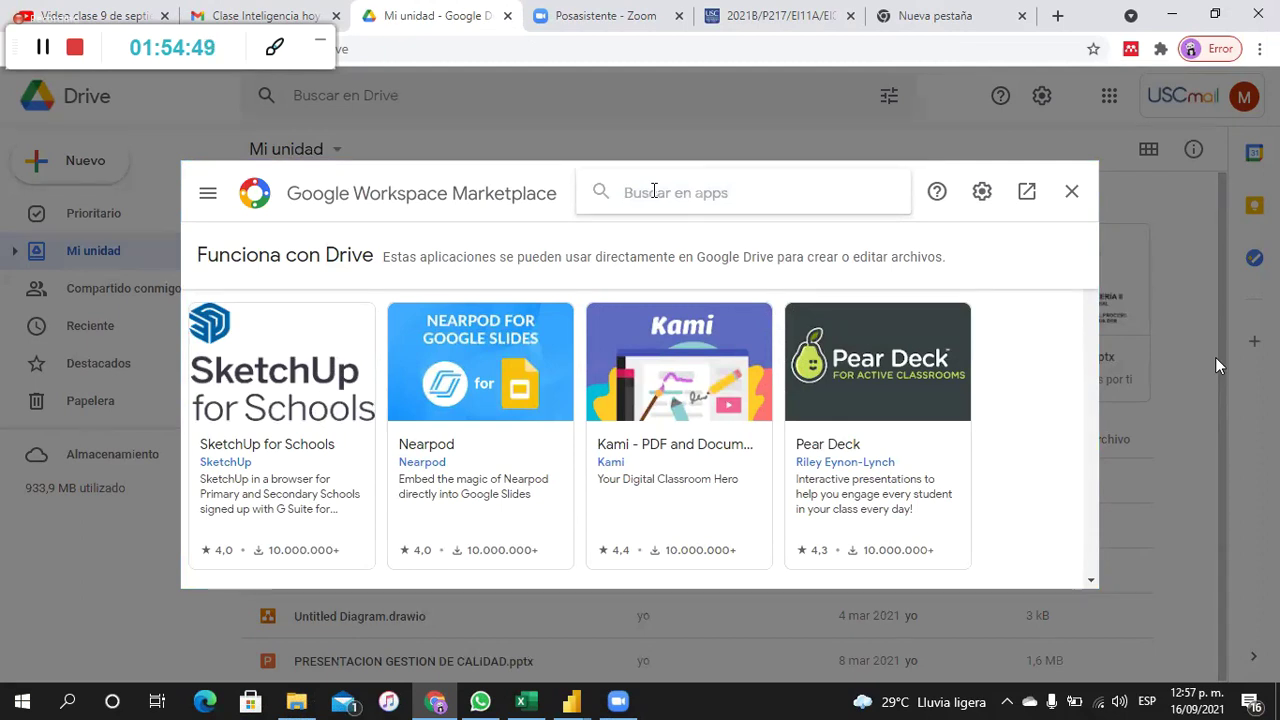
Step: Search the Marketplace for 'cola' and open the Colaboratory app's details
type("colab")
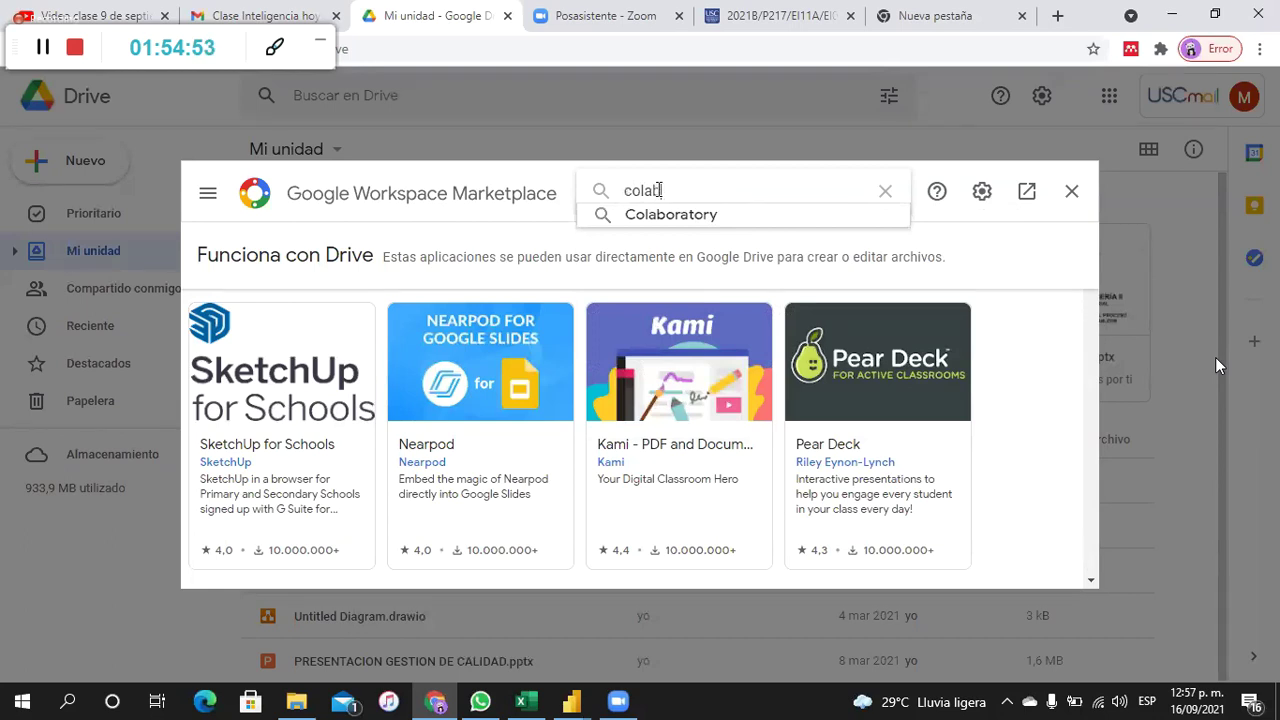
key("Return")
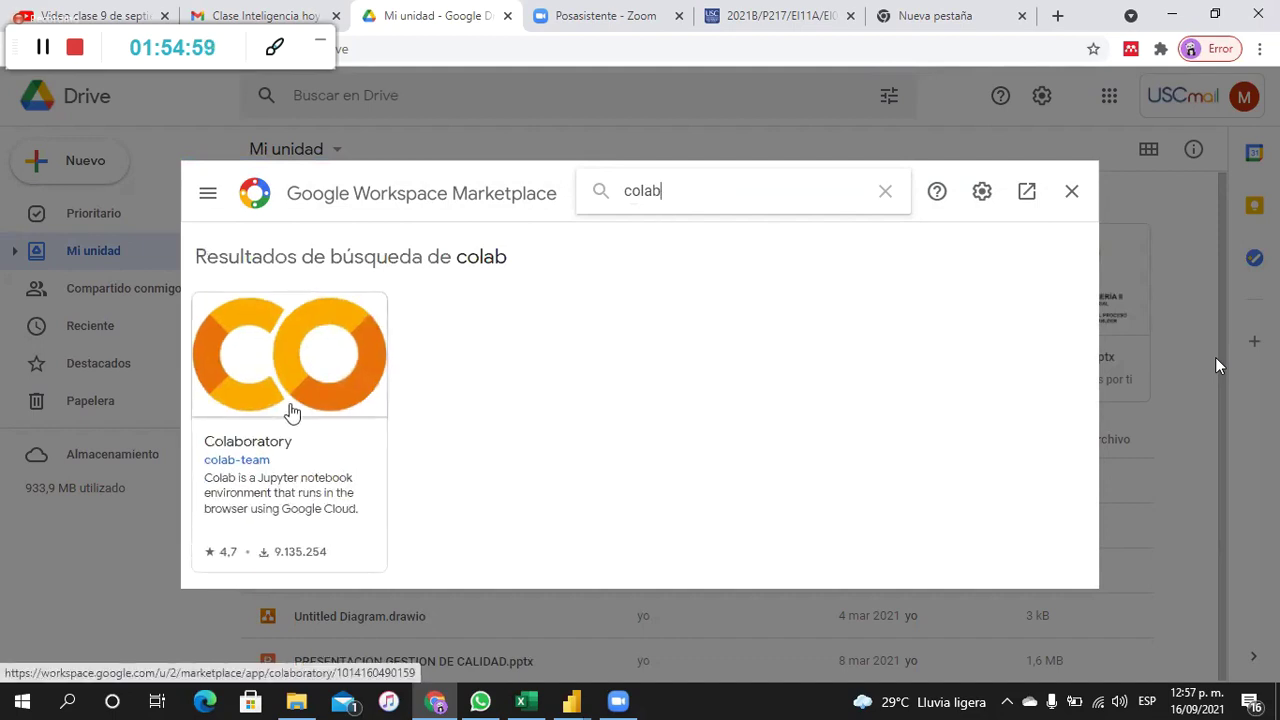
left_click(290, 410)
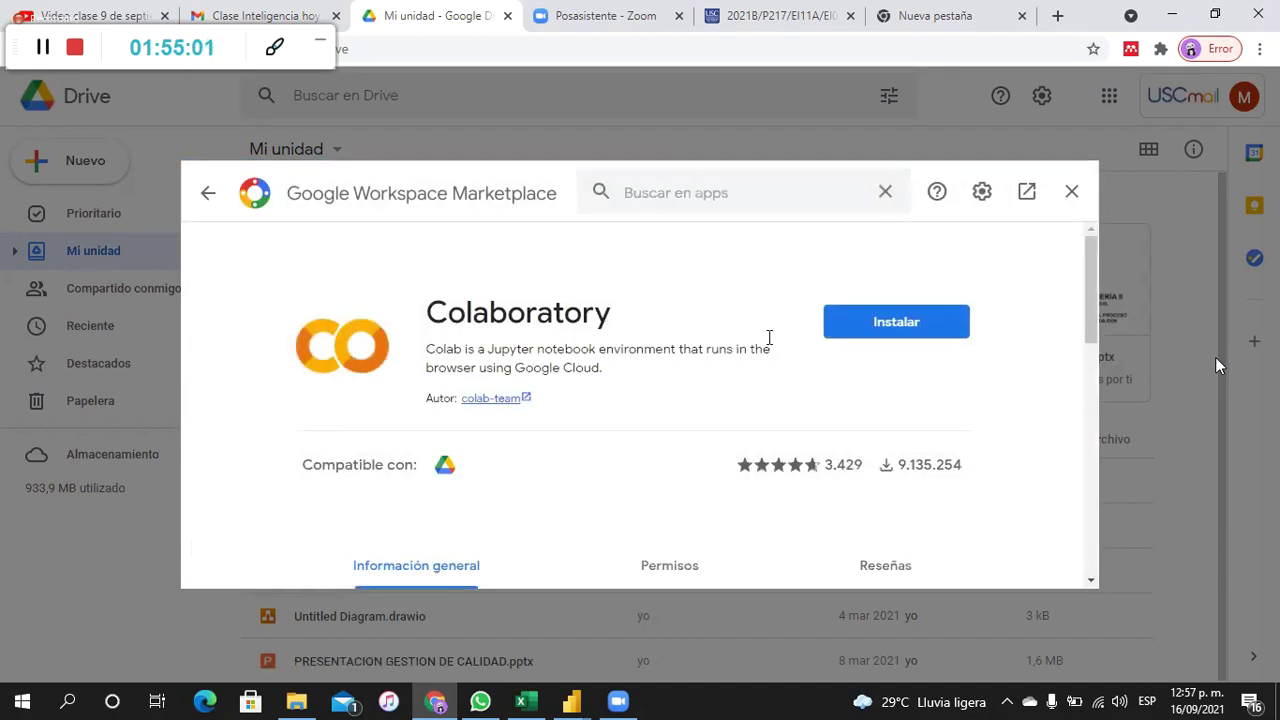
Step: Install Colaboratory with the university account, connect it to Drive, and close the Marketplace
left_click(894, 334)
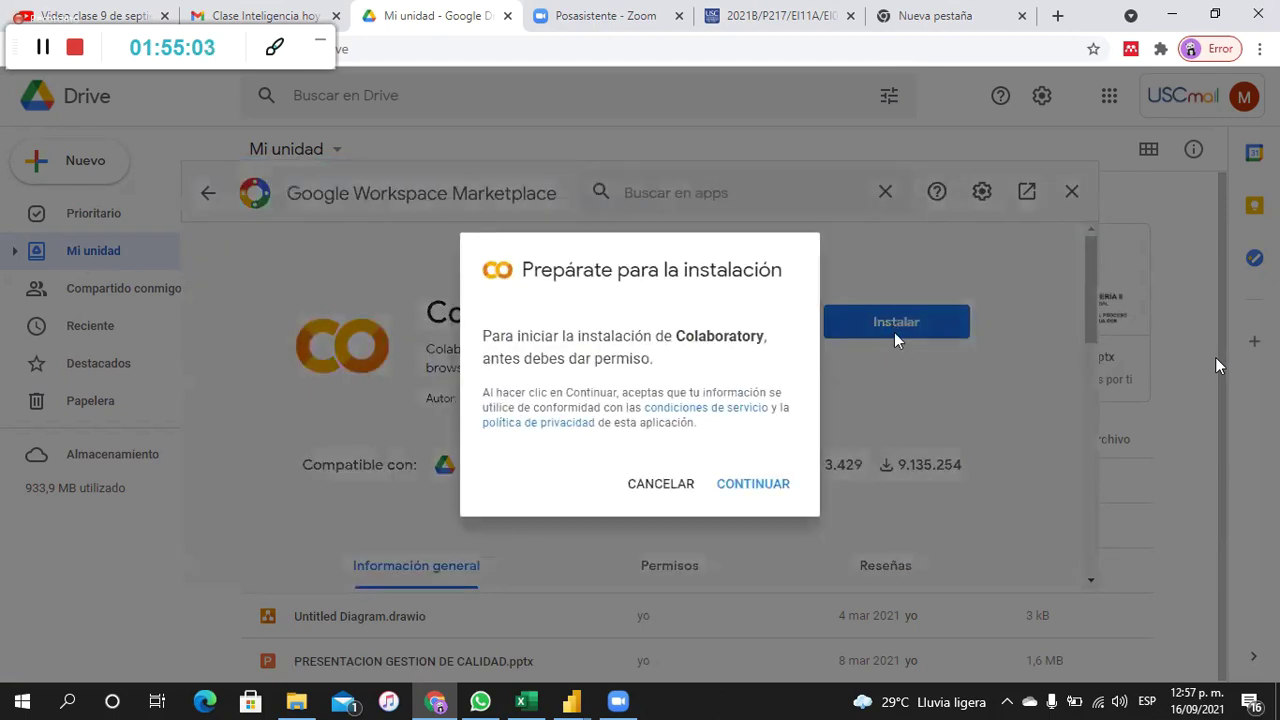
left_click(757, 488)
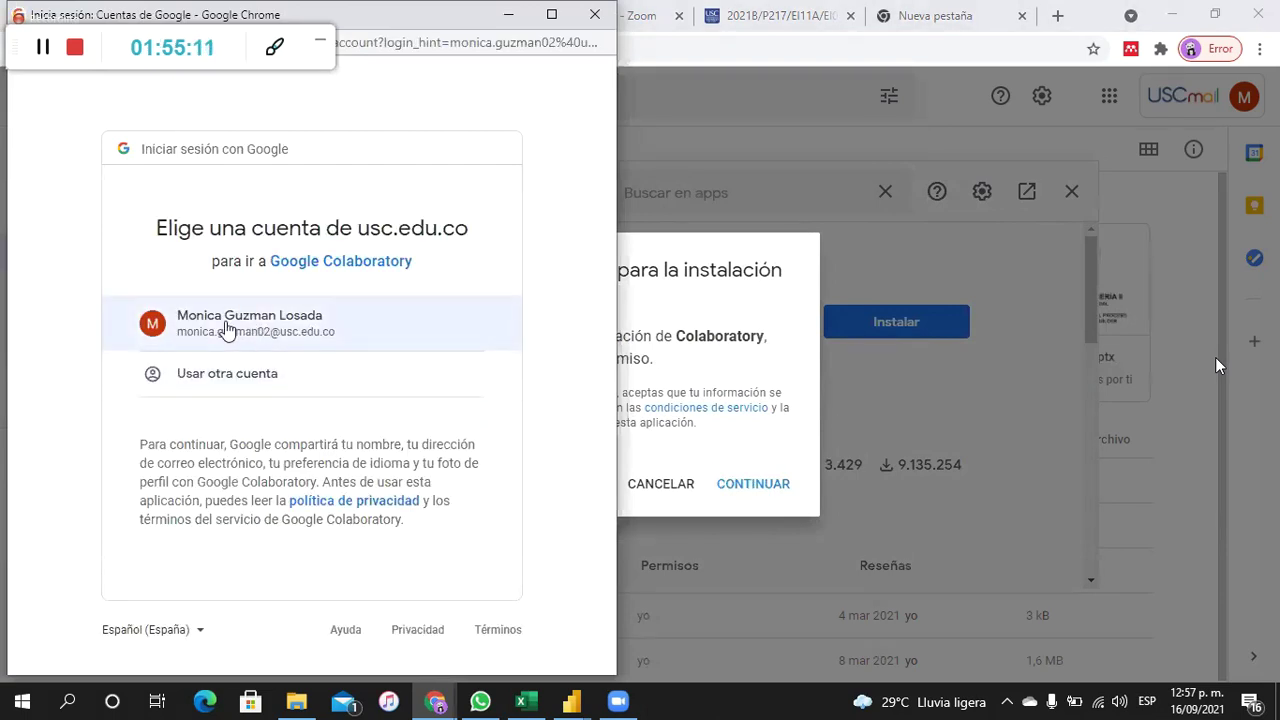
left_click(226, 330)
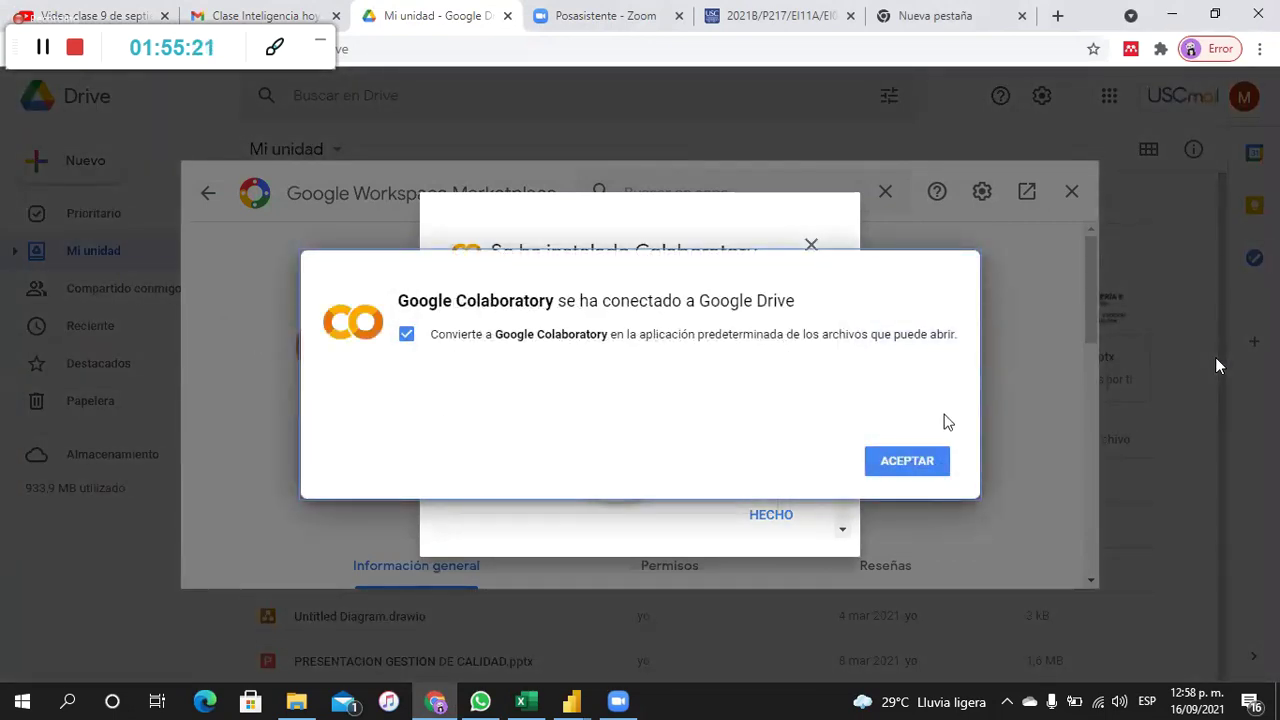
left_click(907, 462)
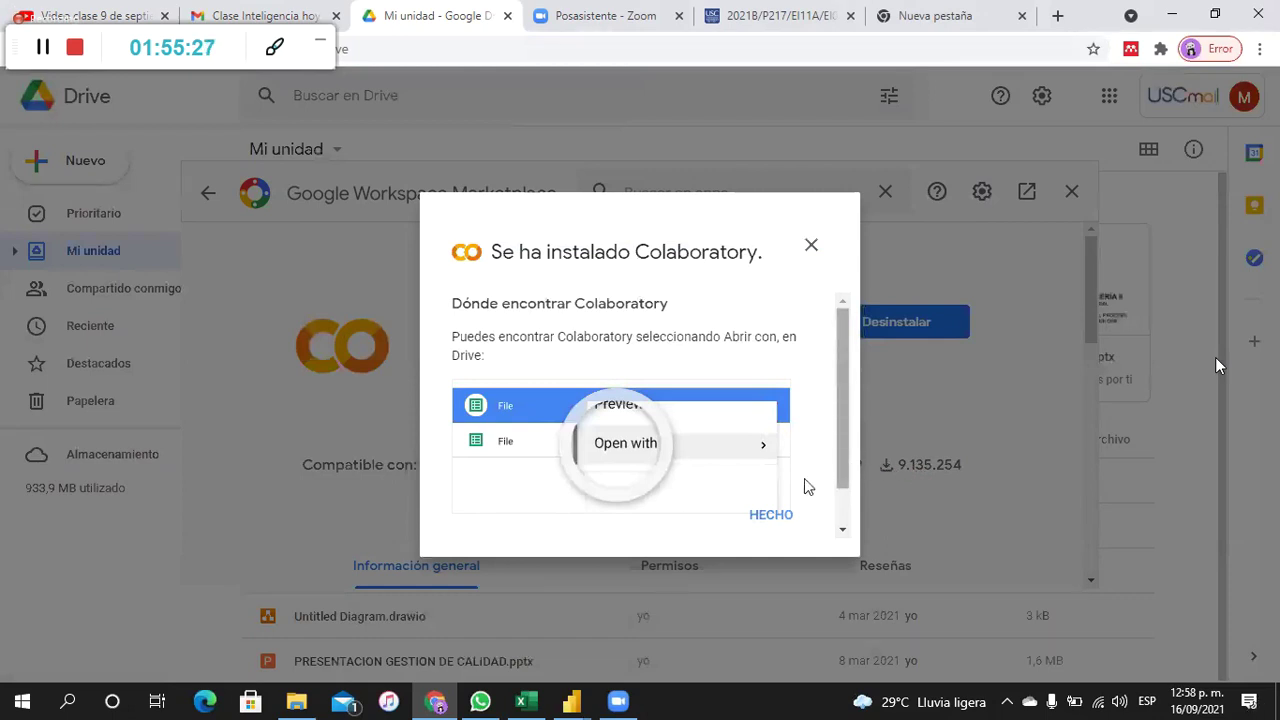
left_click(768, 518)
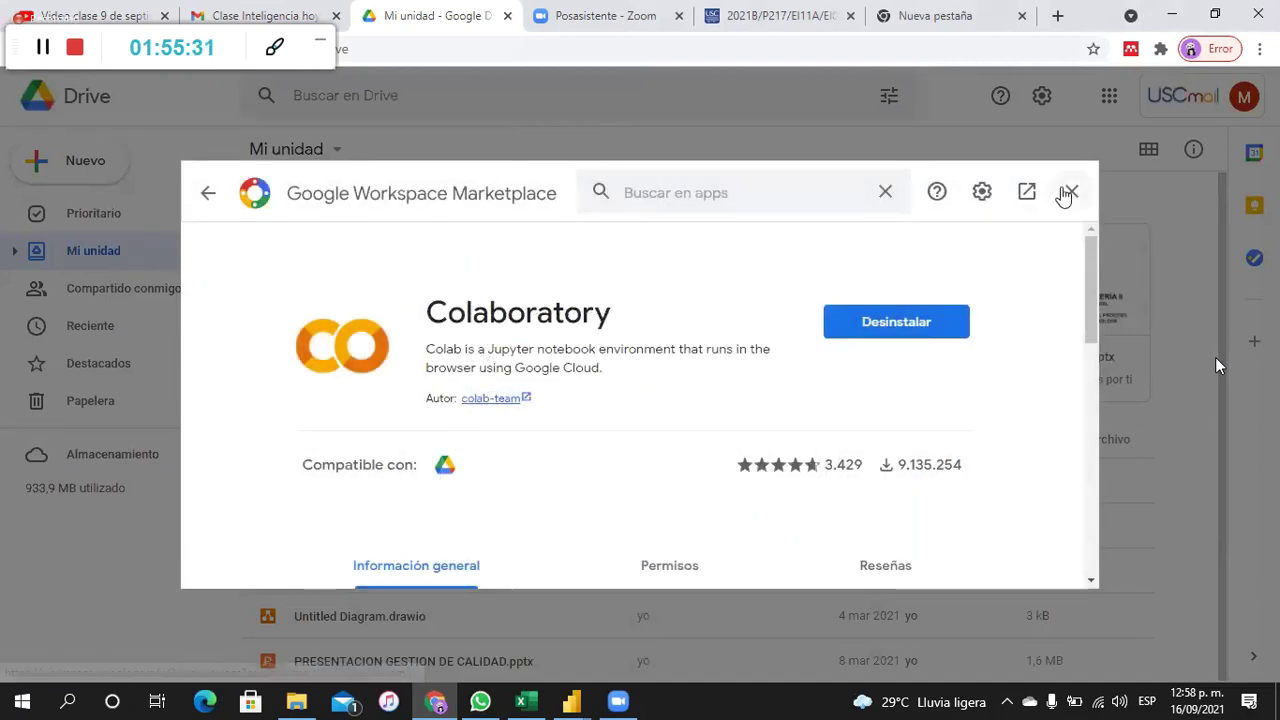
left_click(1071, 192)
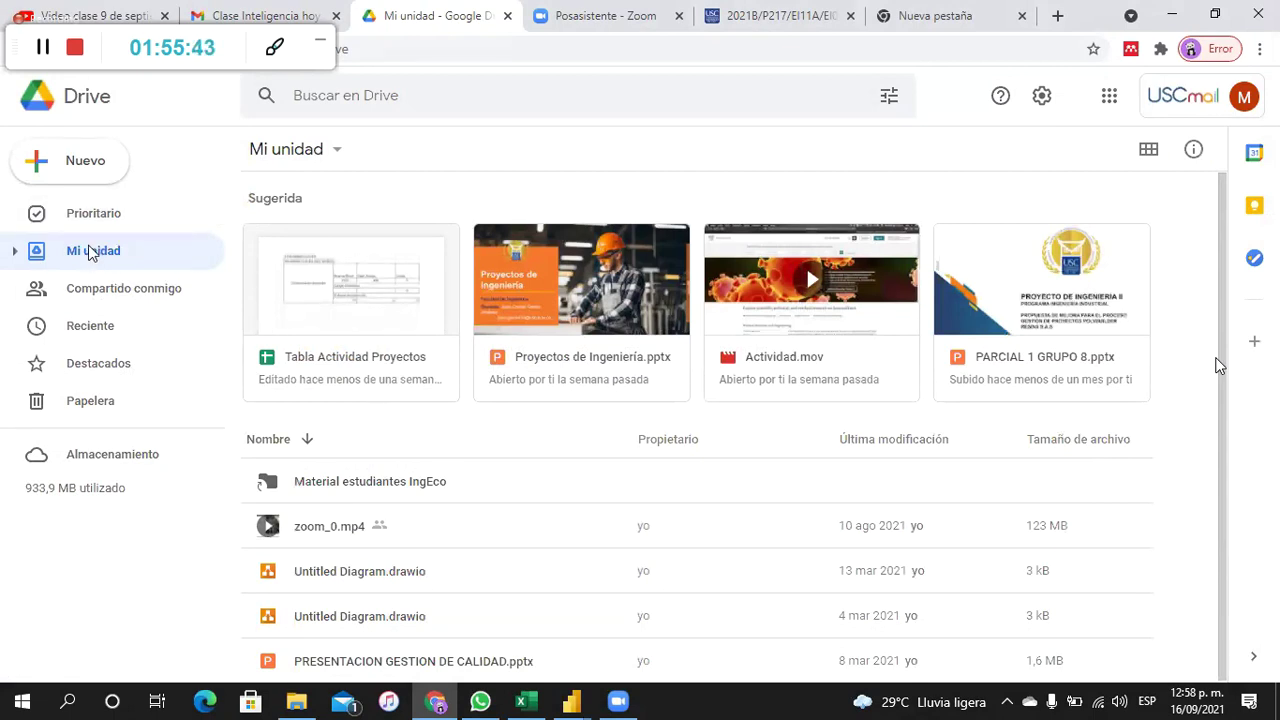
left_click(16, 252)
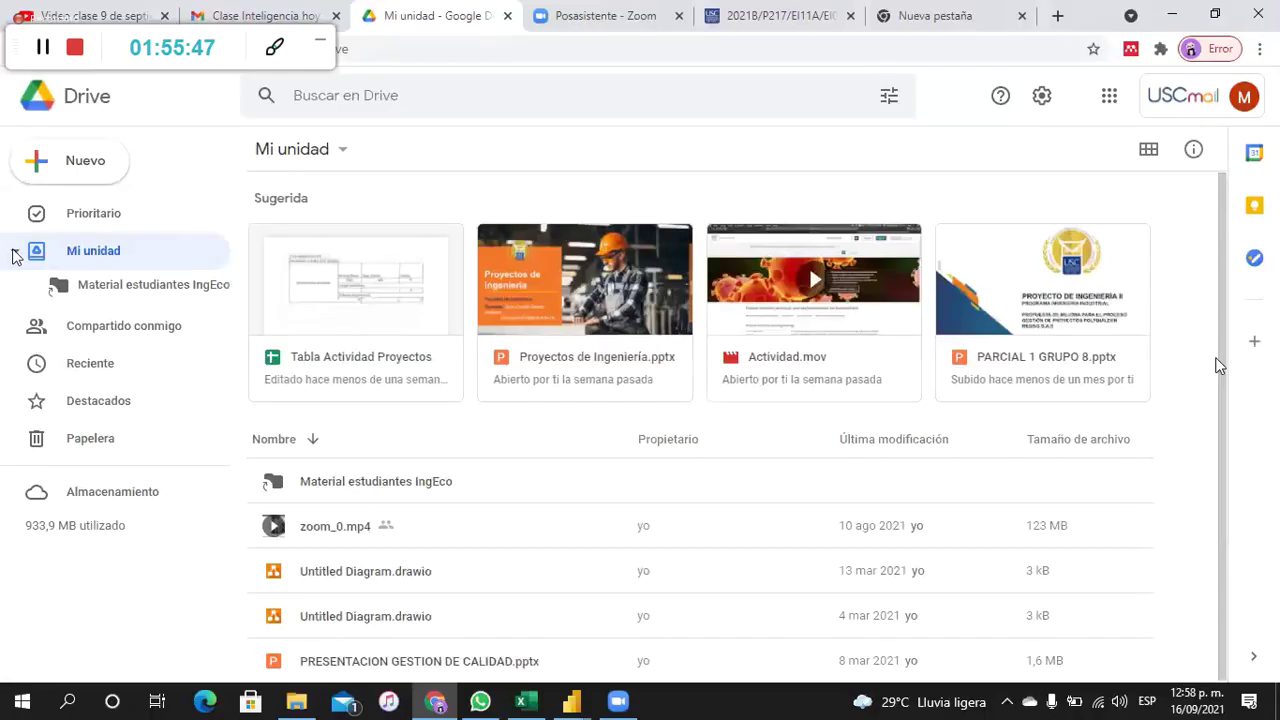
left_click(15, 253)
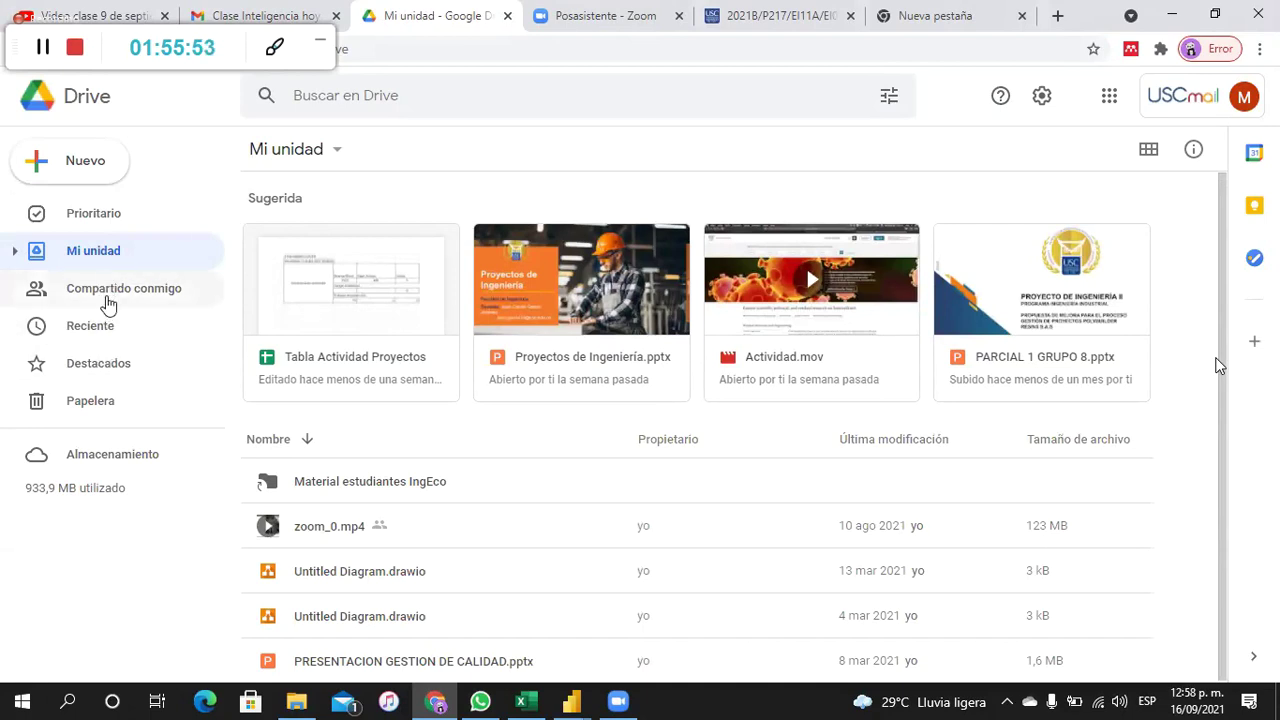
left_click(108, 300)
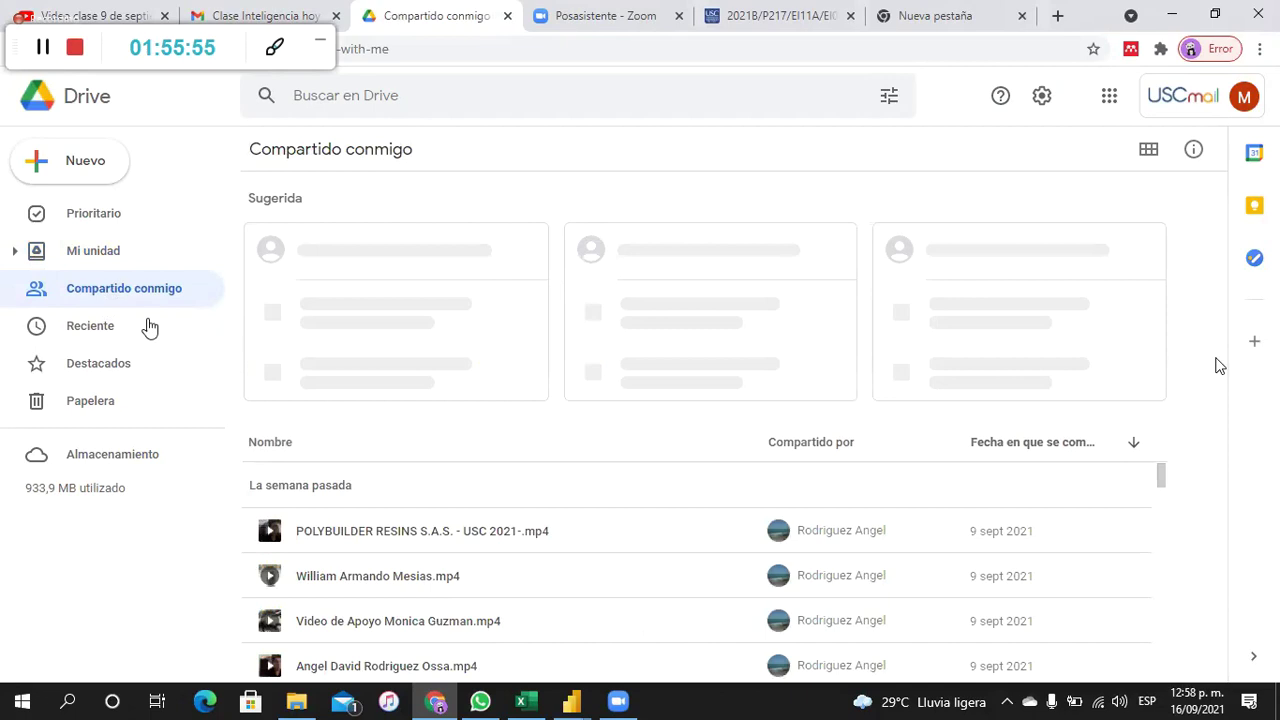
left_click(100, 249)
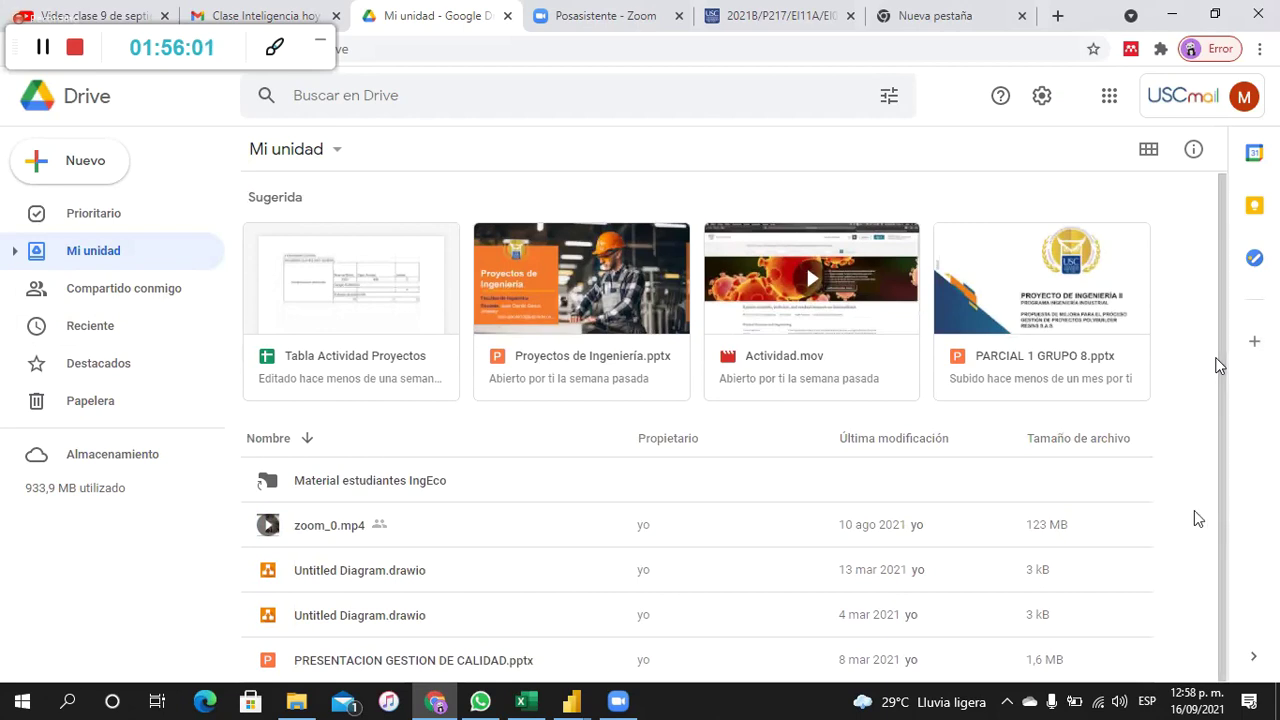
left_click_drag(1165, 600, 836, 656)
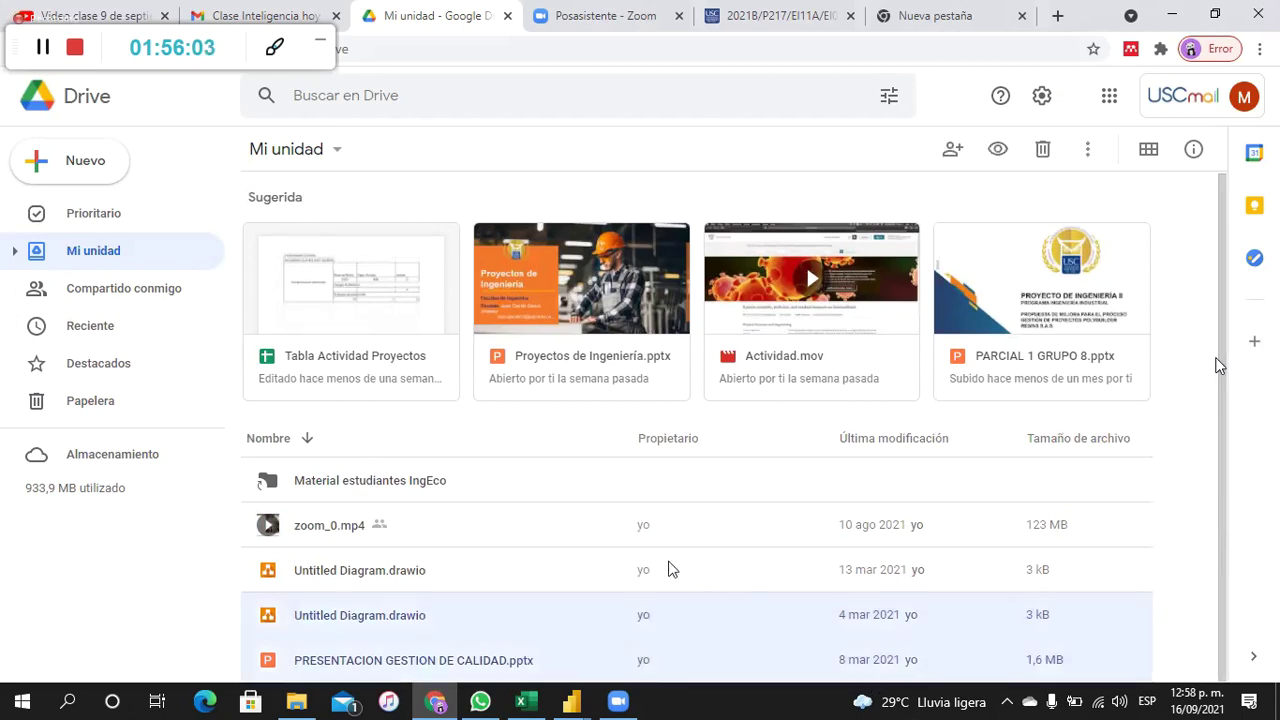
Step: Create a new Google Colaboratory notebook, Untitled0.ipynb, then bring the Power BI report back
left_click(75, 159)
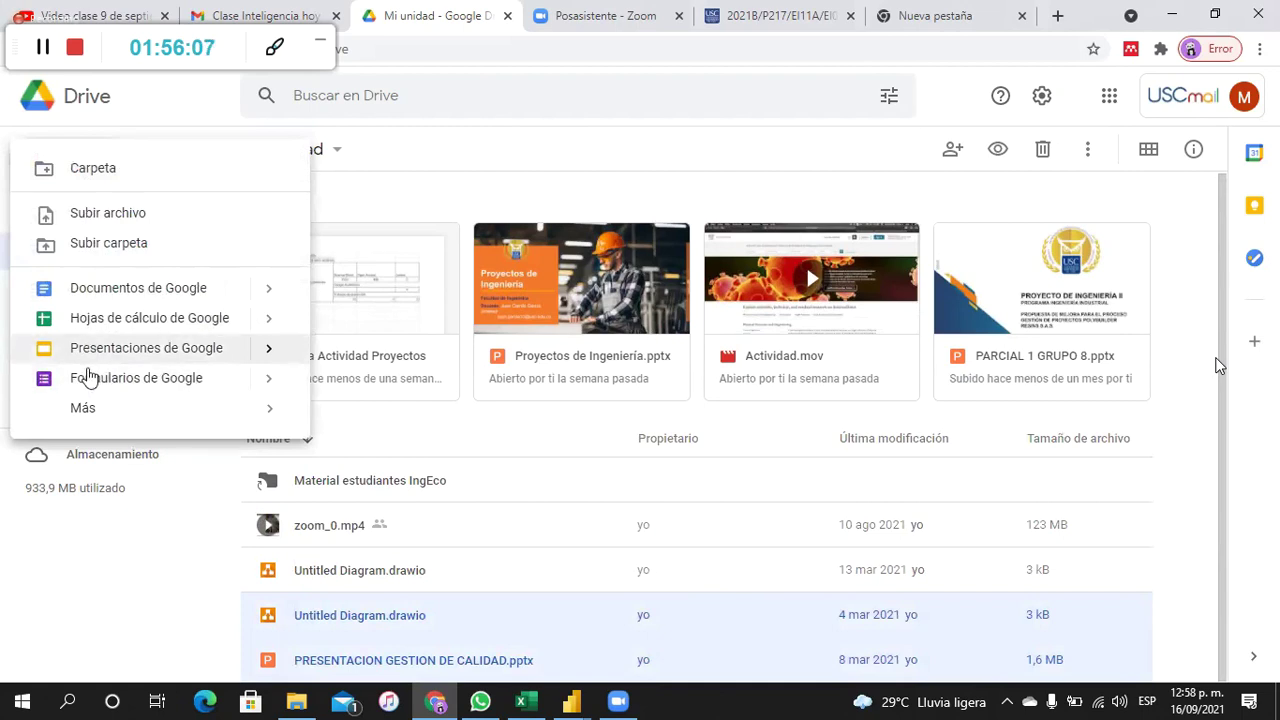
mouse_move(120, 417)
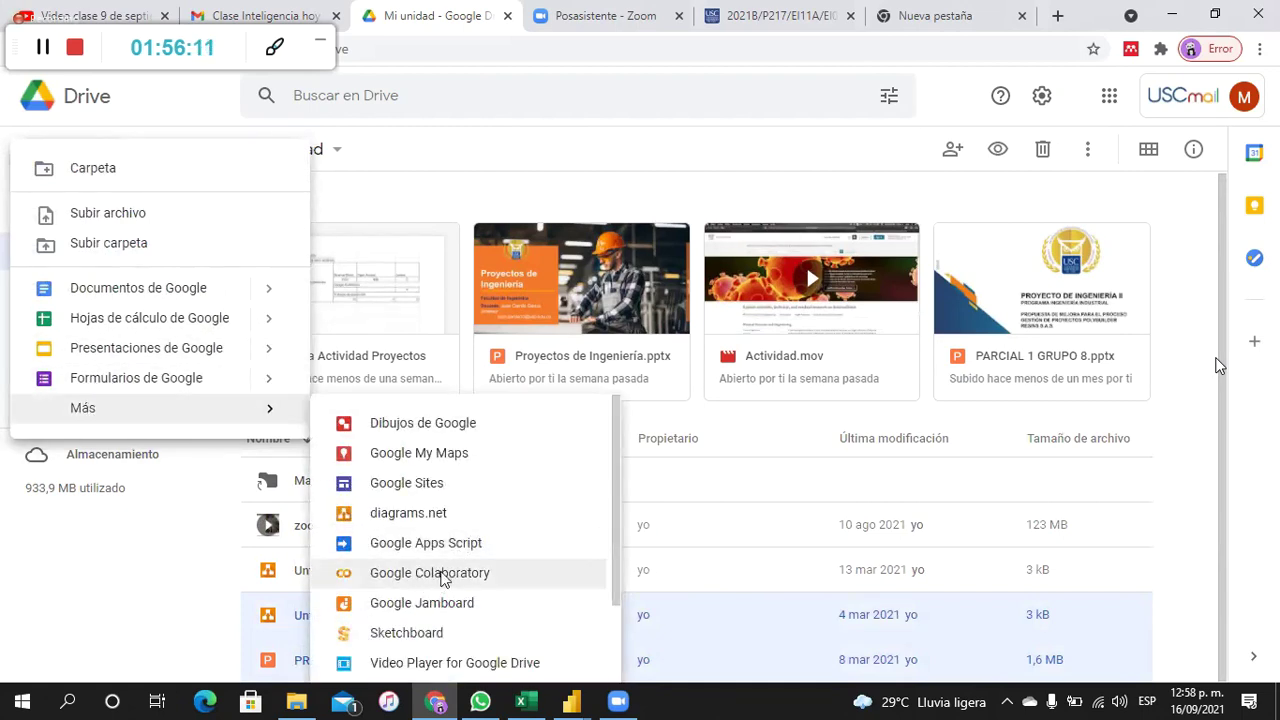
left_click(445, 578)
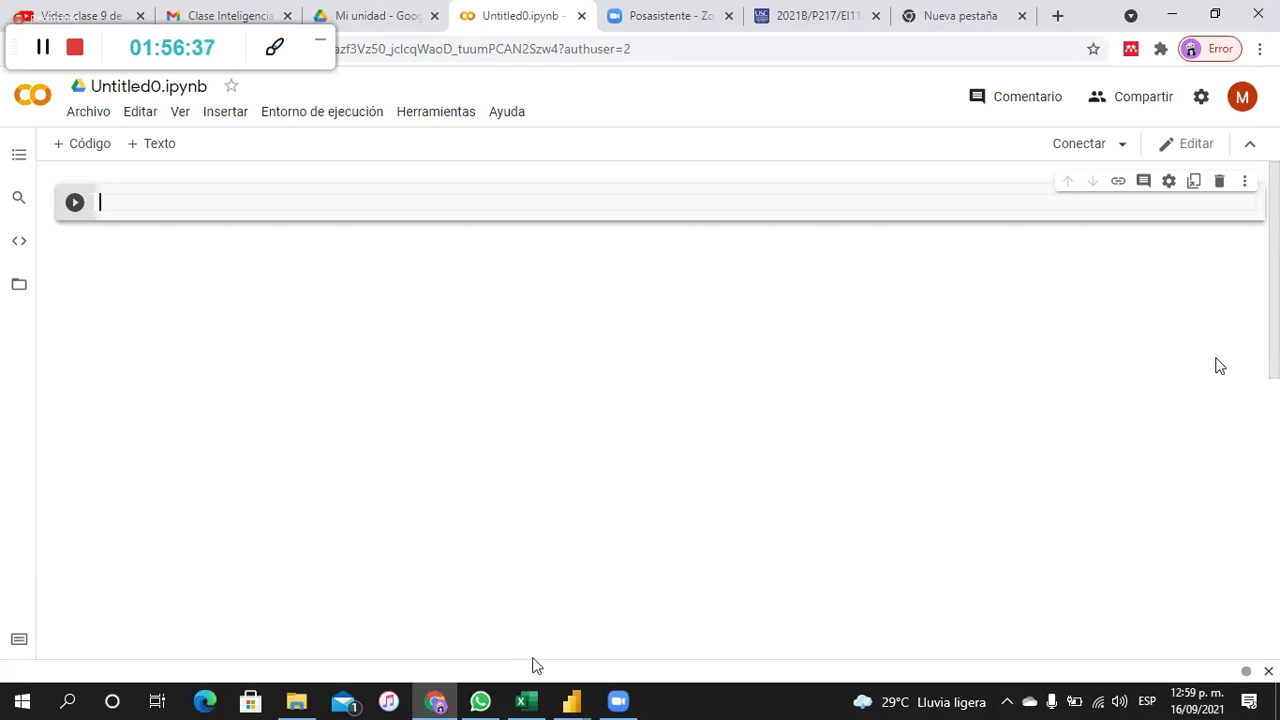
left_click(571, 701)
left_click(496, 636)
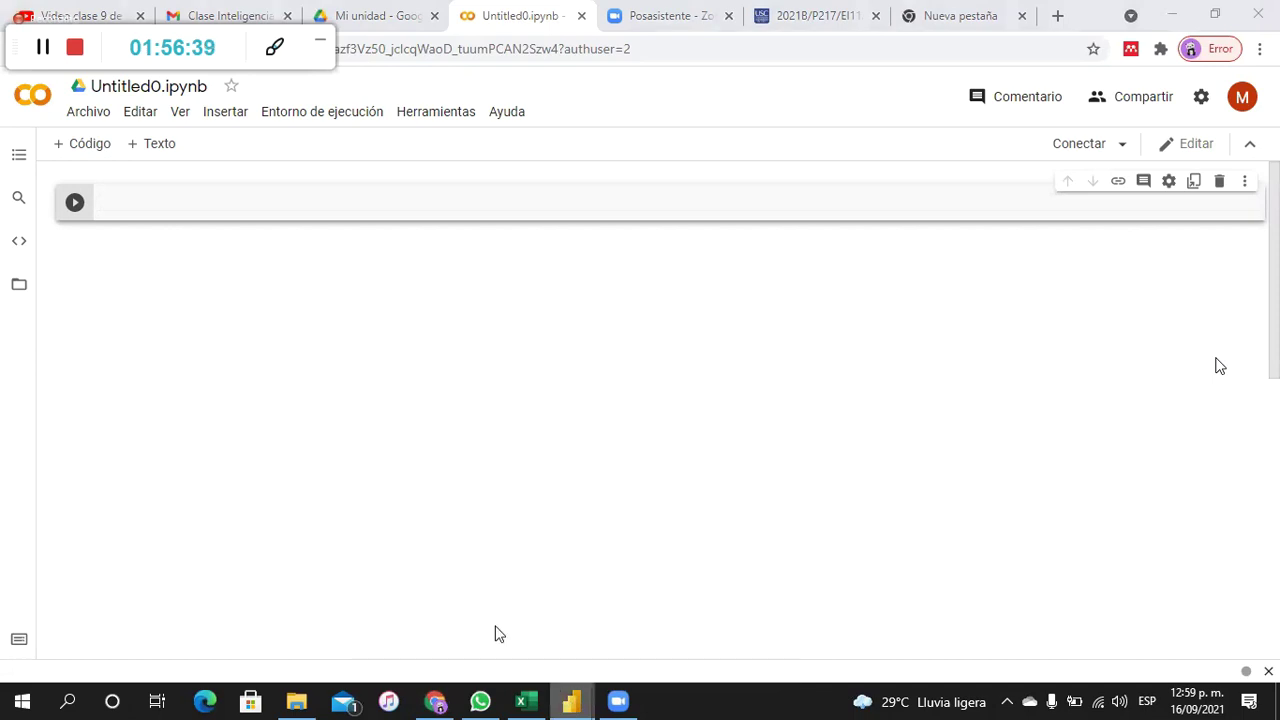